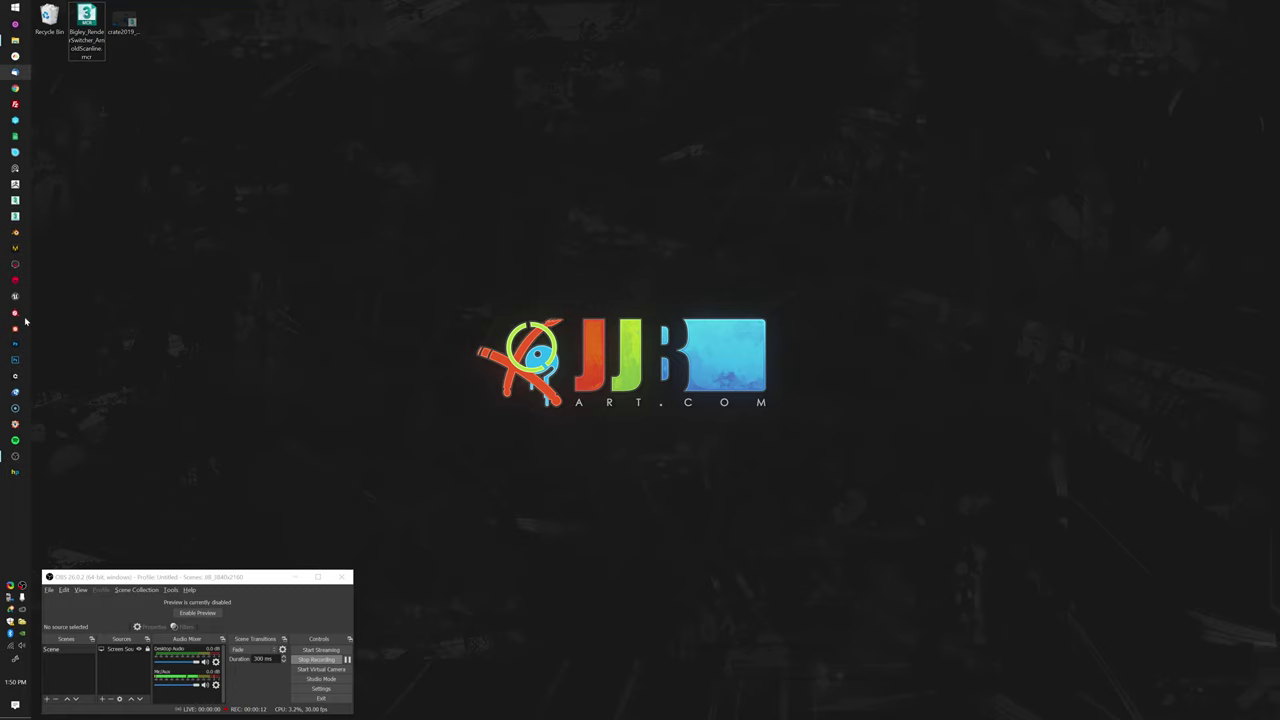
Step: Open Creative Cloud Desktop, reposition its window and make it taller
click(24, 617)
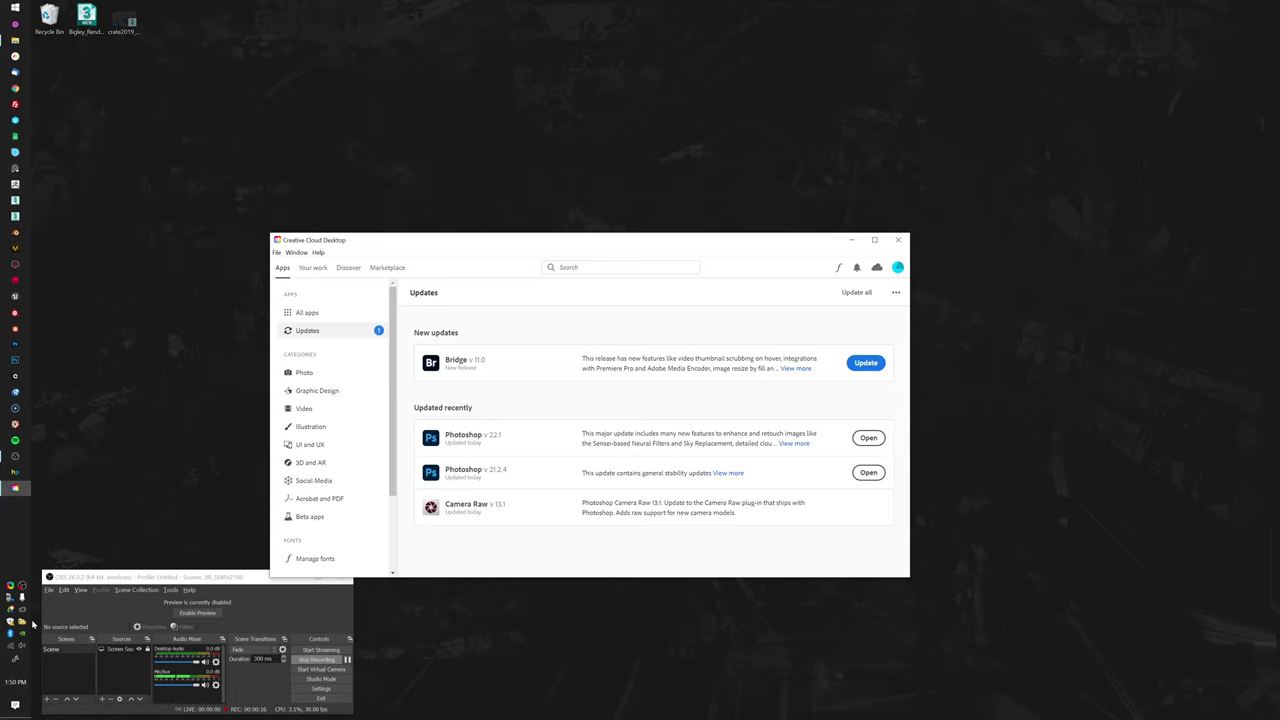
drag(622, 246, 718, 193)
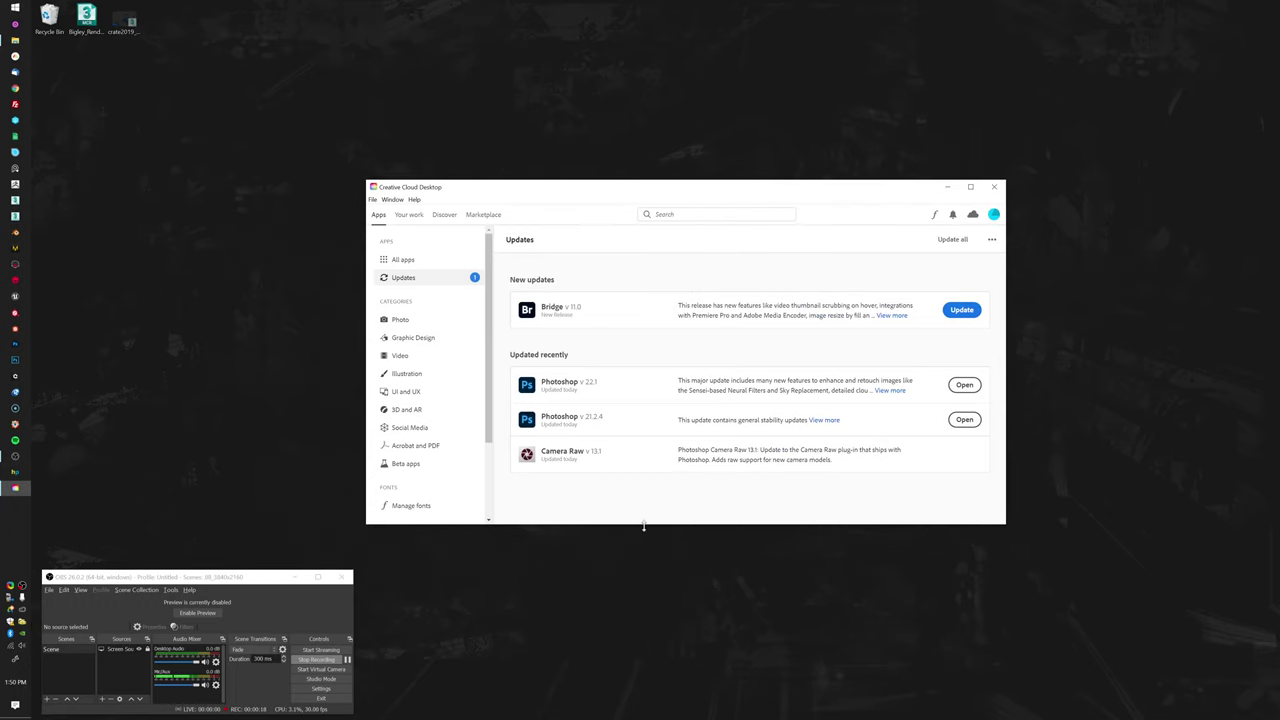
drag(643, 525, 627, 594)
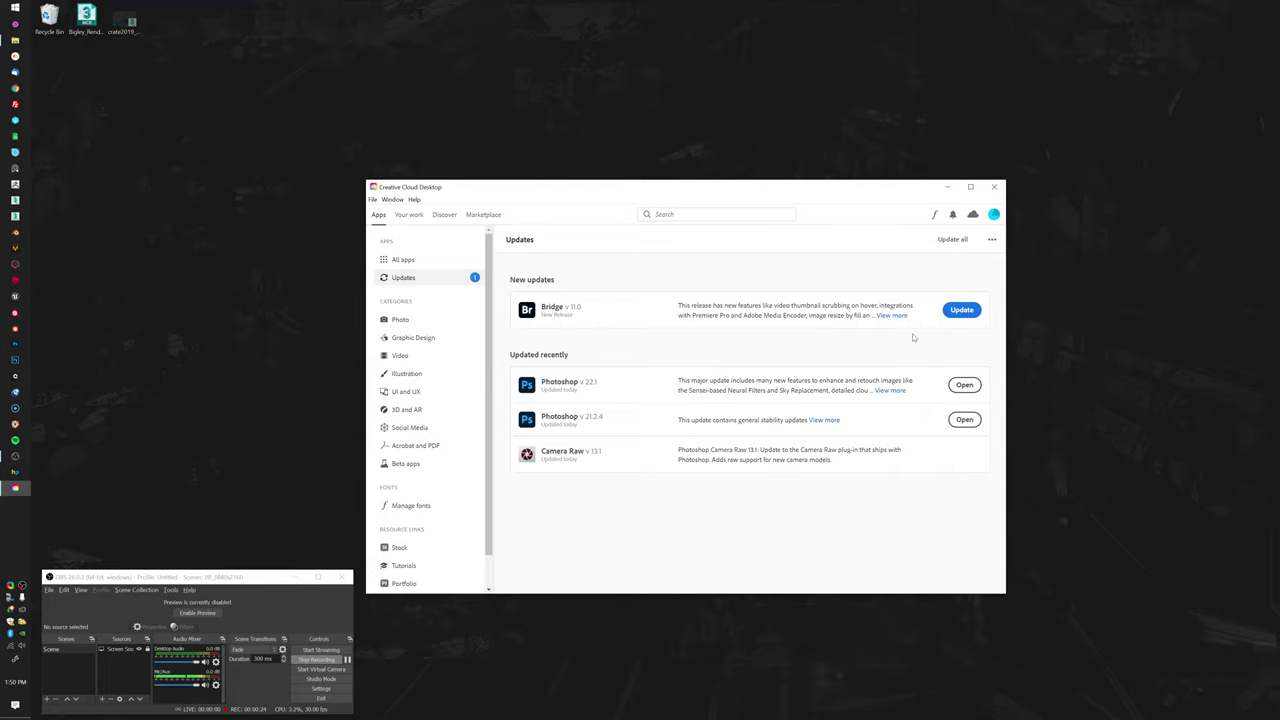
Step: Browse the Photo and Graphic Design app categories and examine the Photoshop entry
click(400, 319)
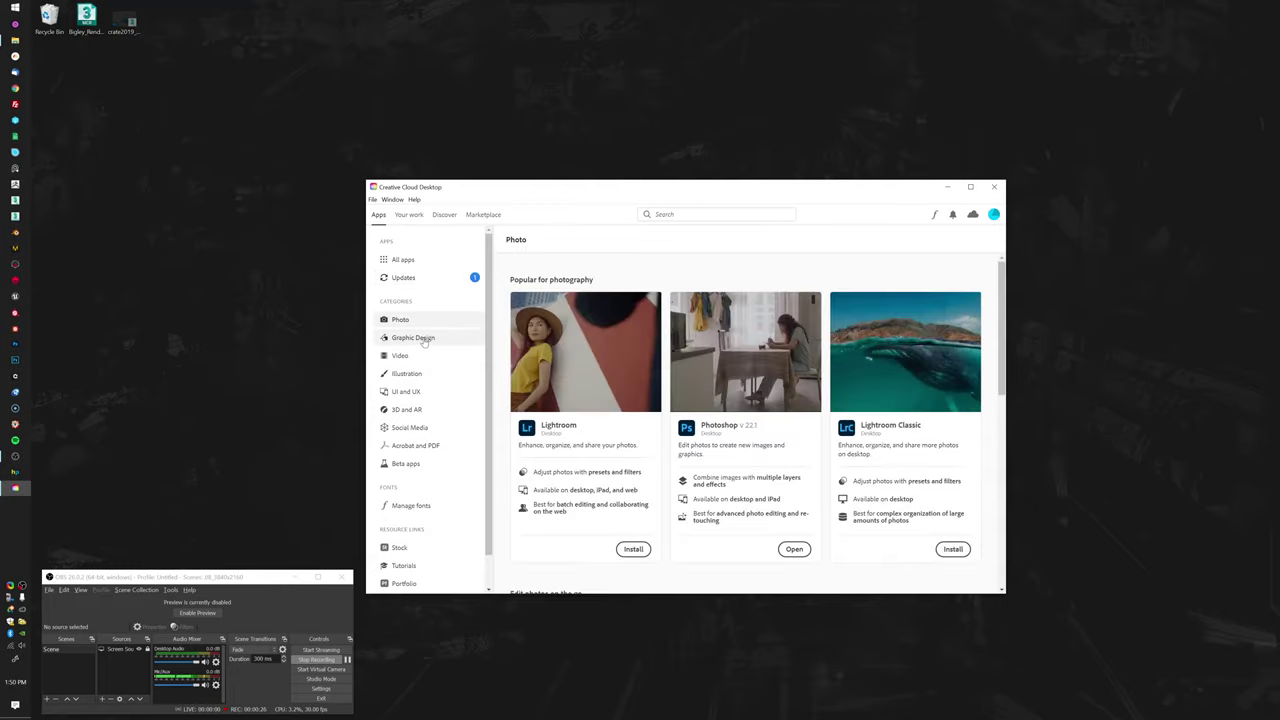
click(424, 339)
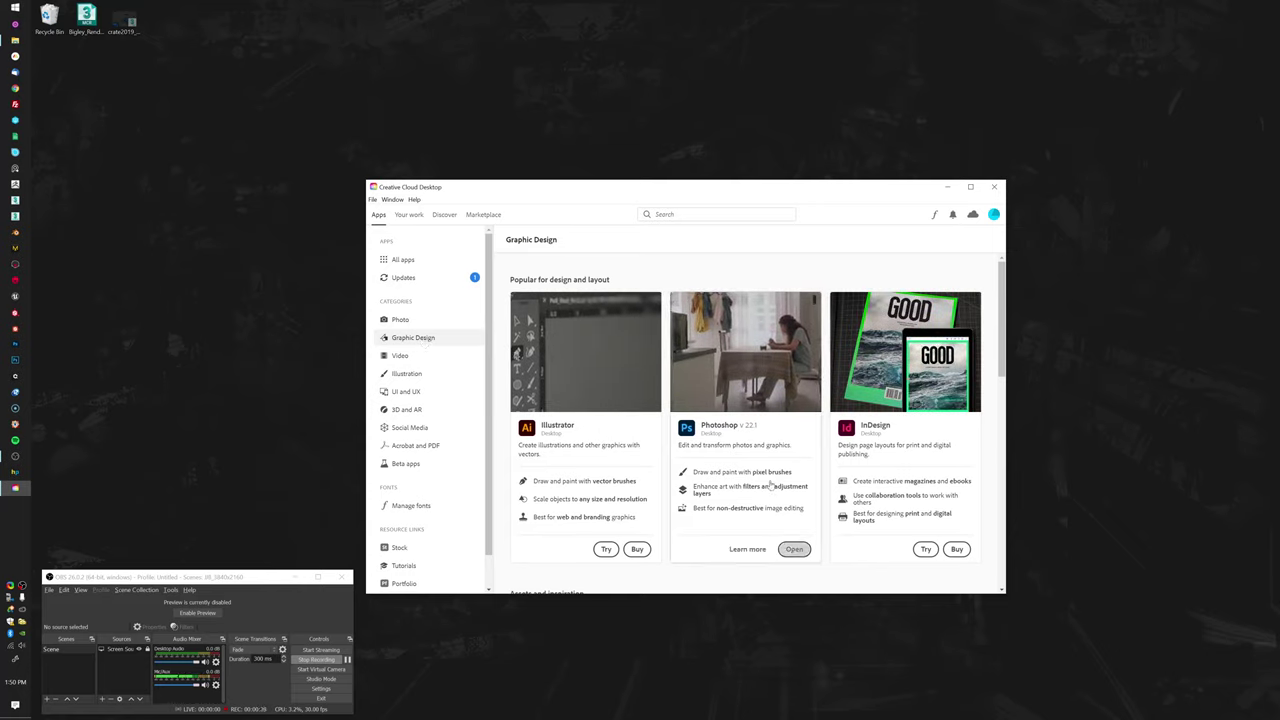
mouse_move(900, 550)
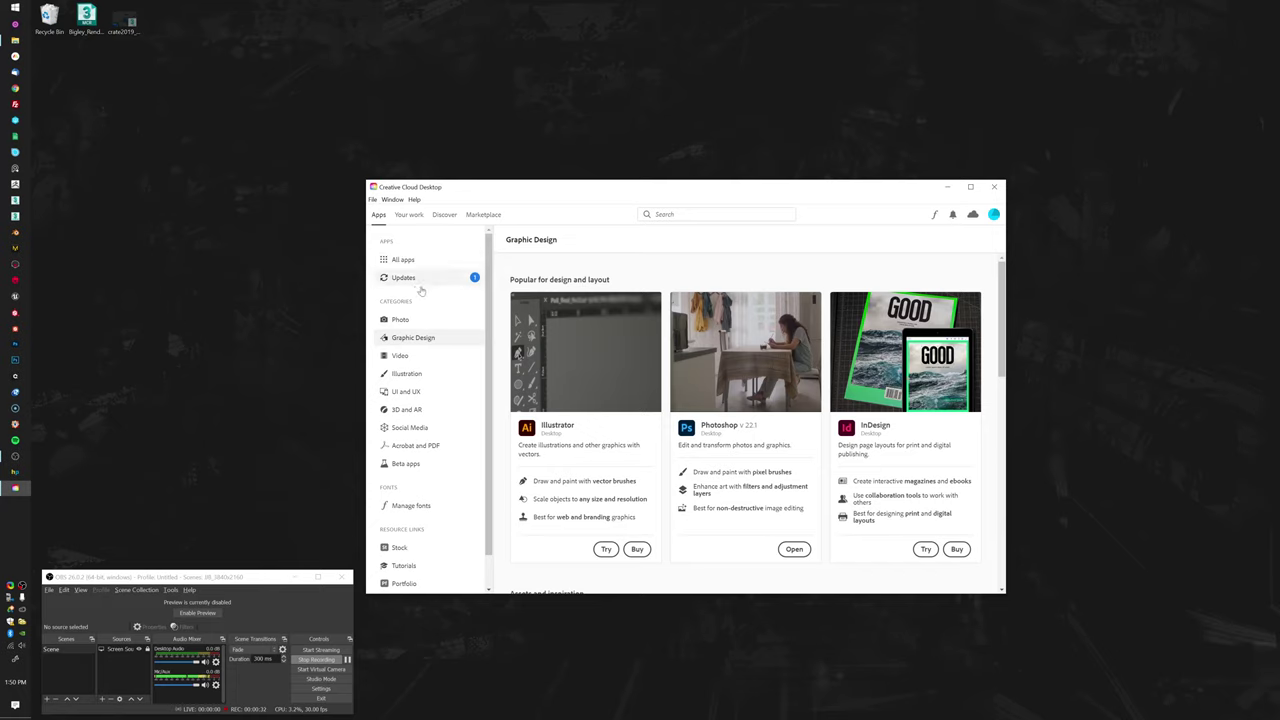
click(421, 319)
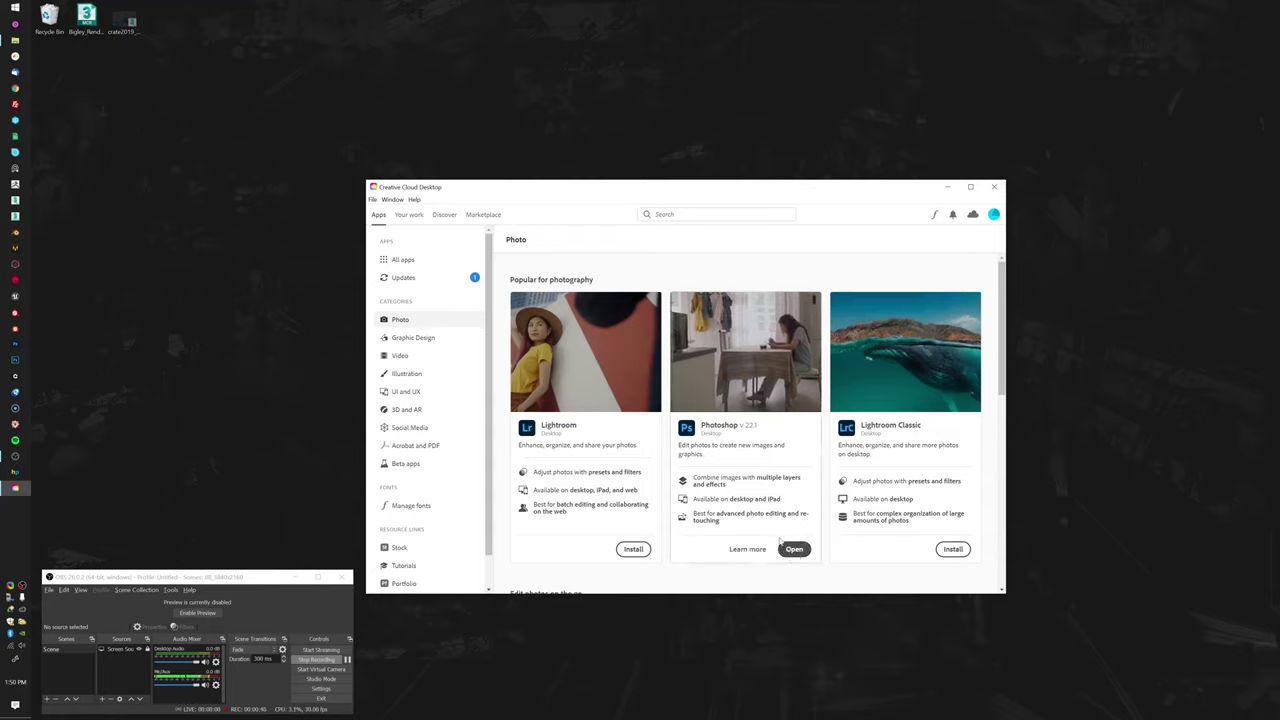
click(793, 549)
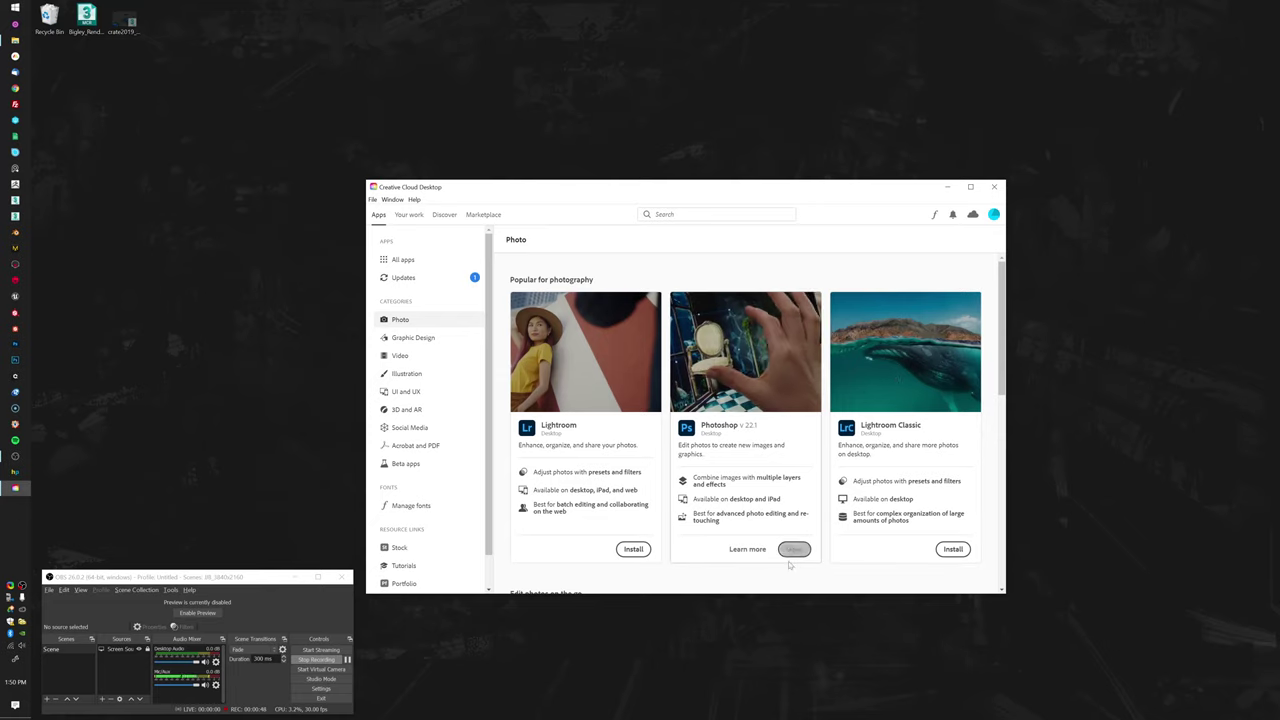
Step: Review the list of all installed apps and the available updates, and close Creative Cloud Desktop
click(417, 260)
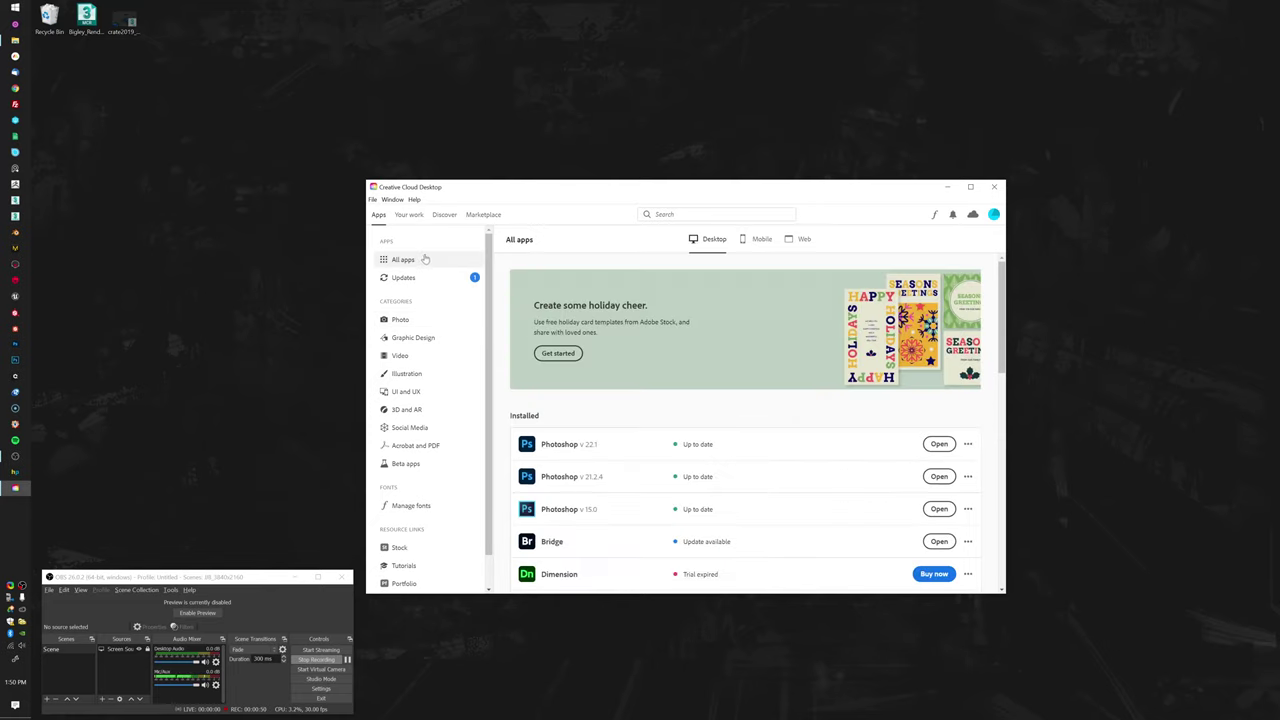
click(419, 277)
click(424, 259)
drag(855, 194, 870, 179)
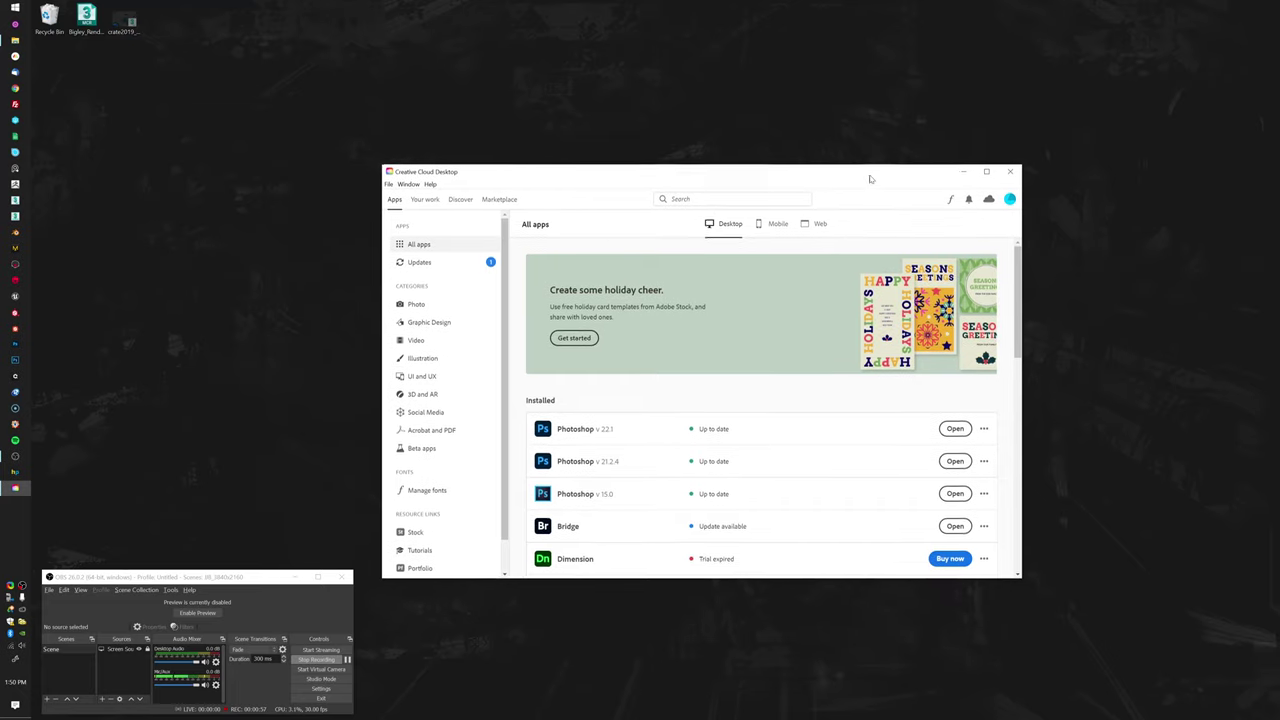
click(1009, 173)
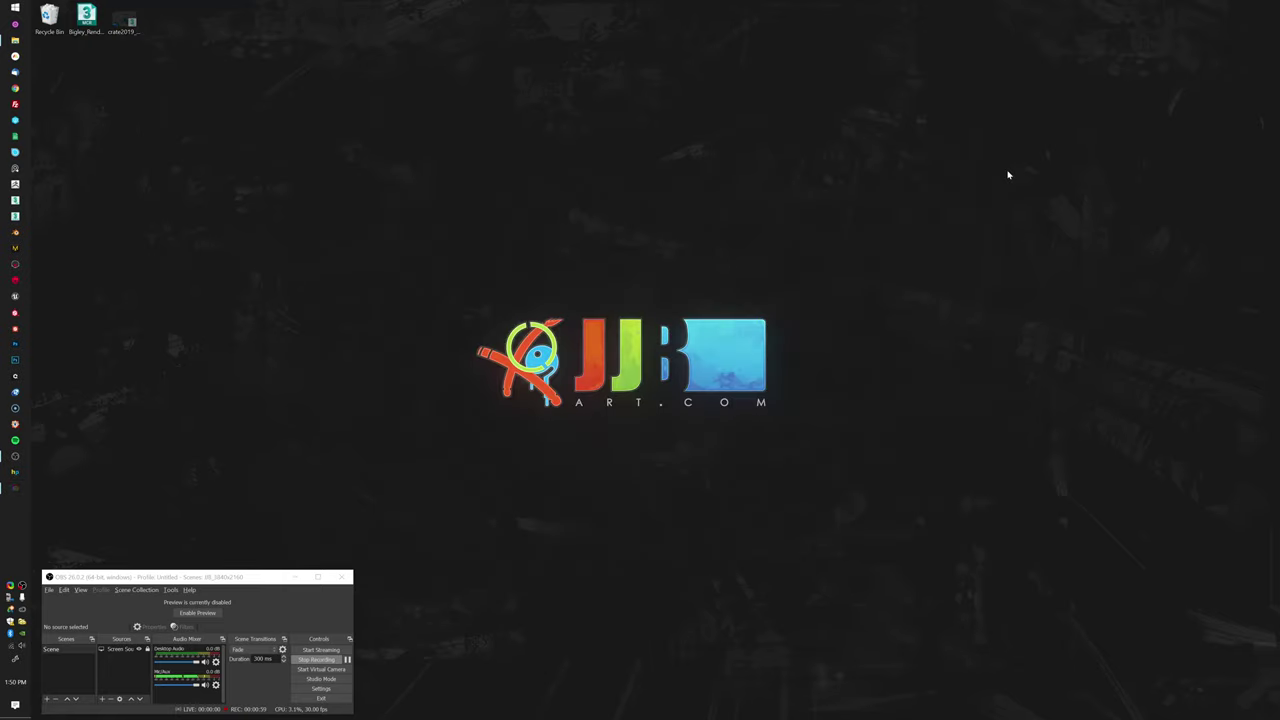
Step: Launch Adobe Photoshop and minimize the OBS recording window
click(18, 344)
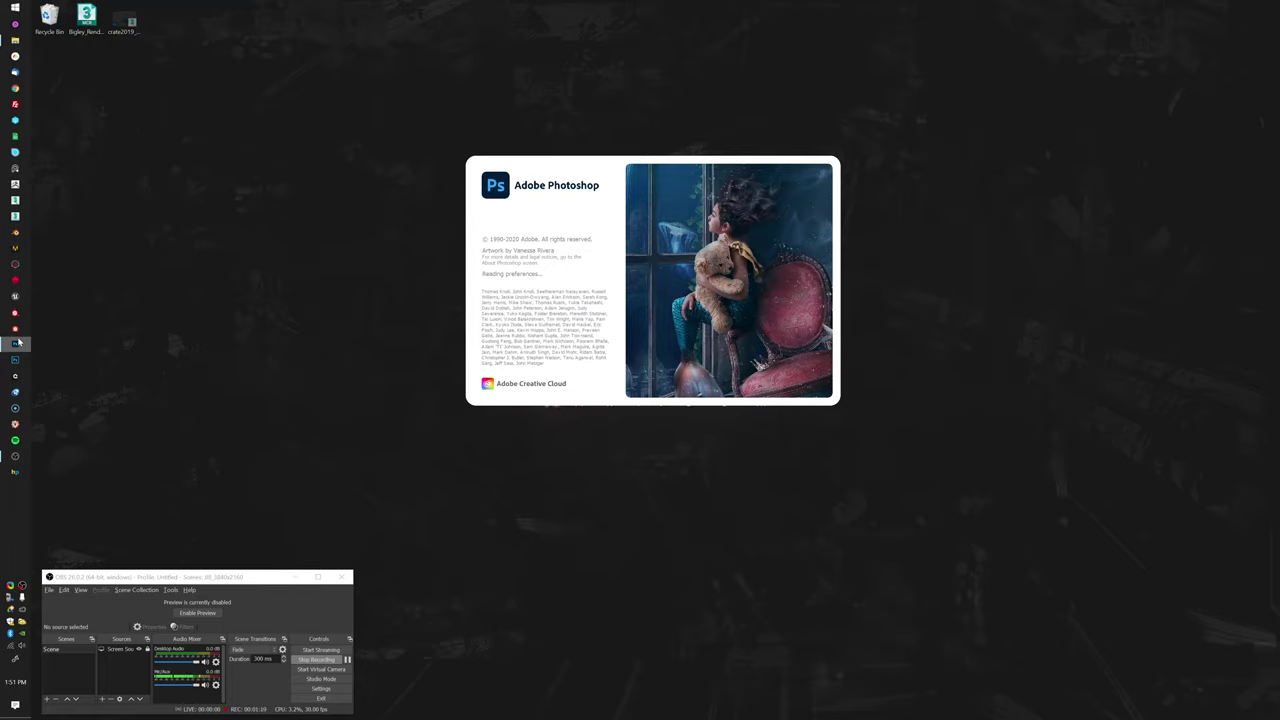
click(297, 577)
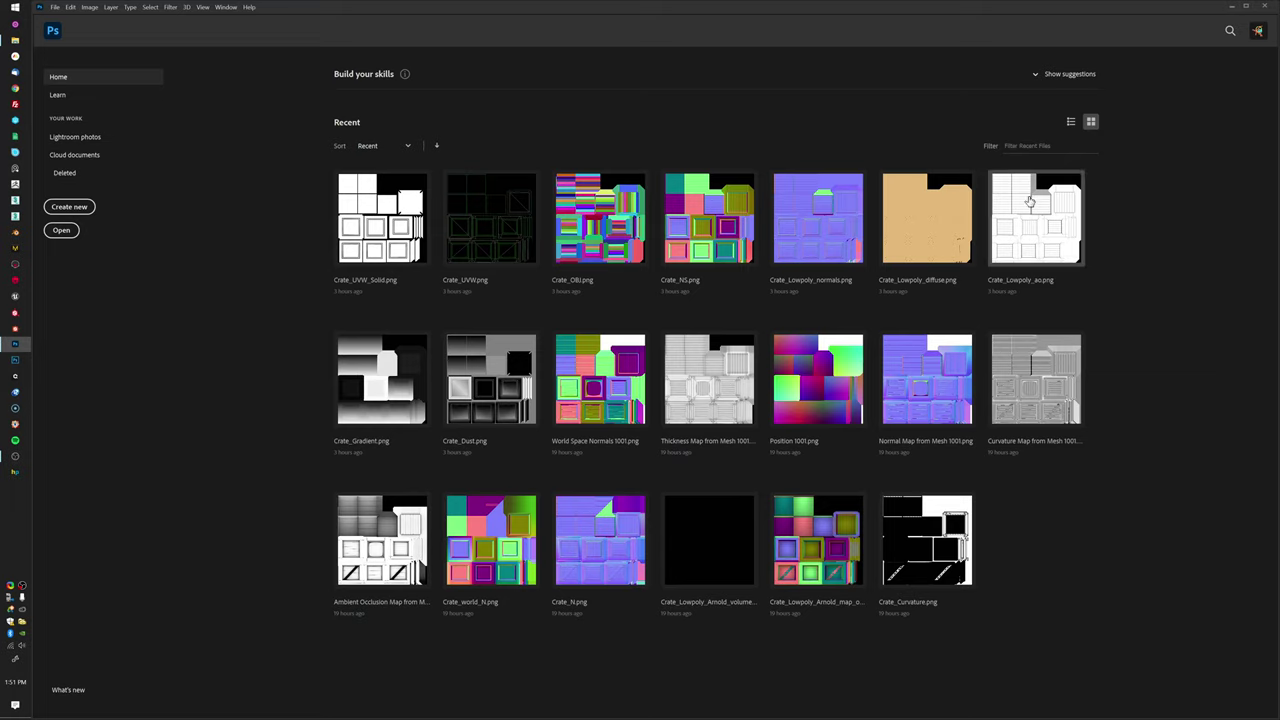
Step: Start a new document with a resolution of 72 pixels/inch and name it PS_CRASHCOURSE_2
click(75, 207)
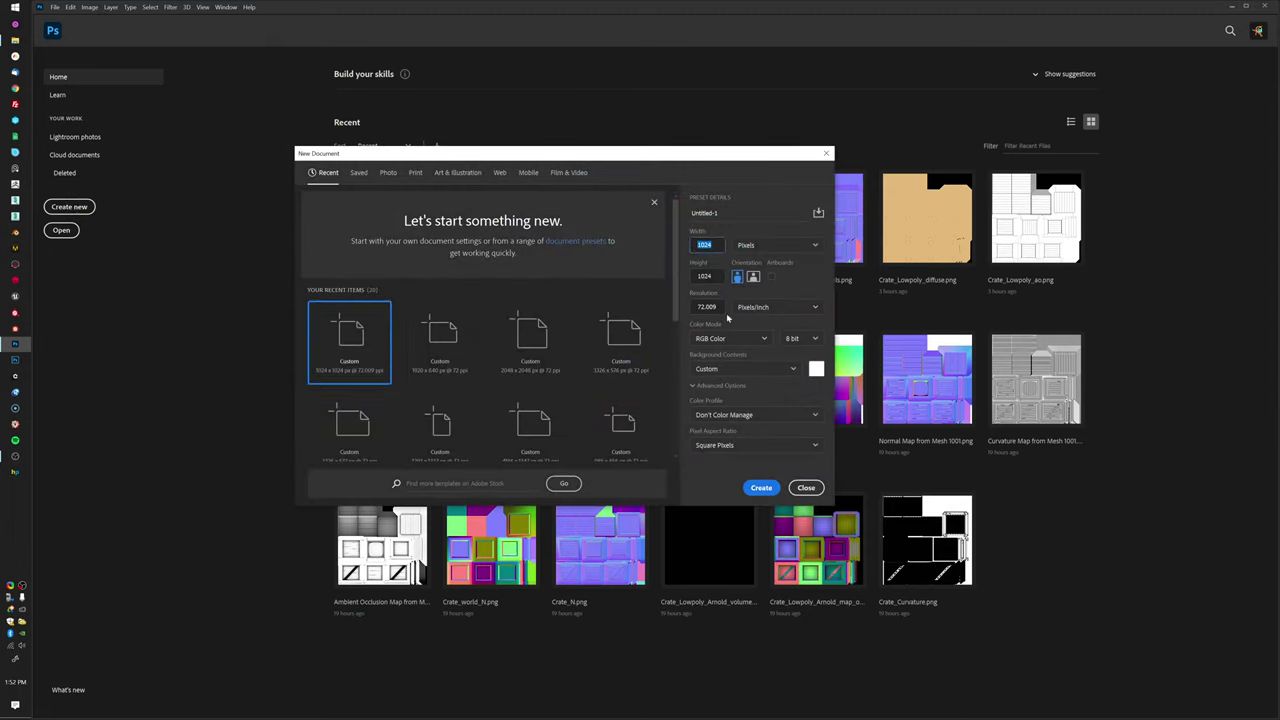
drag(717, 307, 685, 292)
text(72.1)
drag(712, 307, 695, 307)
text(7)
drag(742, 213, 625, 197)
text(PS_CRASHCOURSE_2)
click(762, 486)
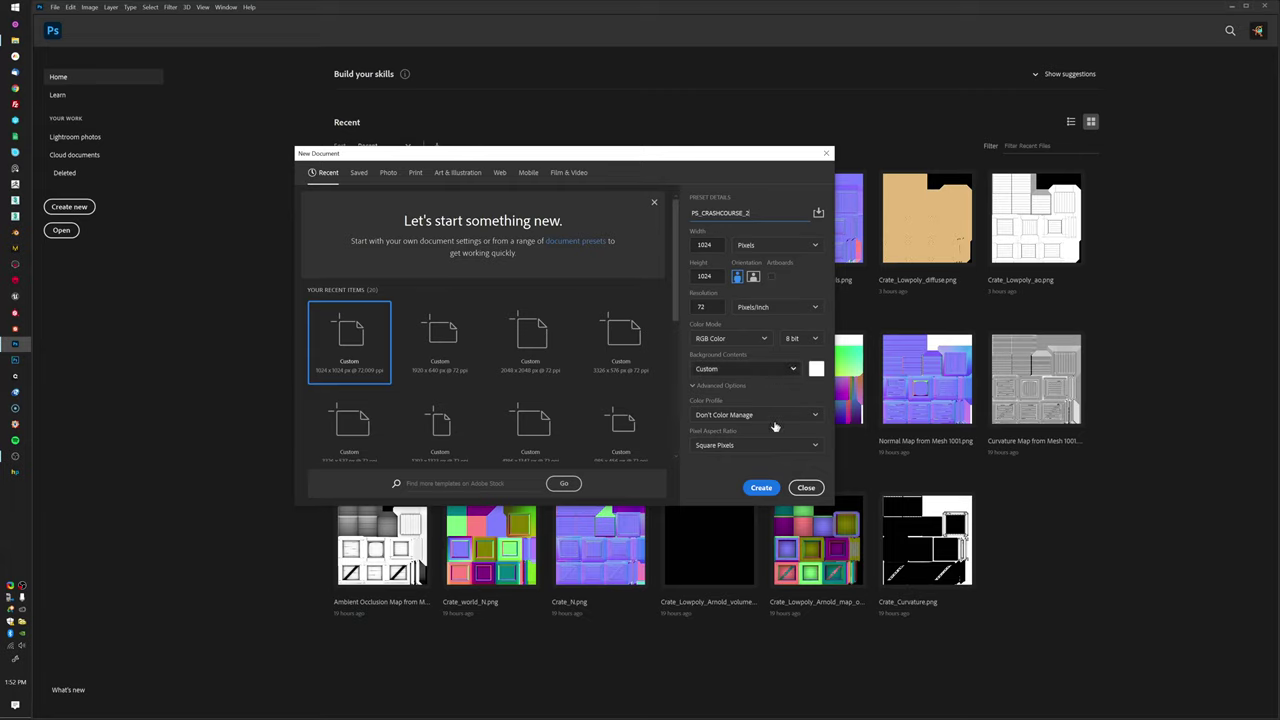
click(762, 488)
Step: Set the new document's width and height to 2048 pixels each and create it
drag(714, 245, 676, 231)
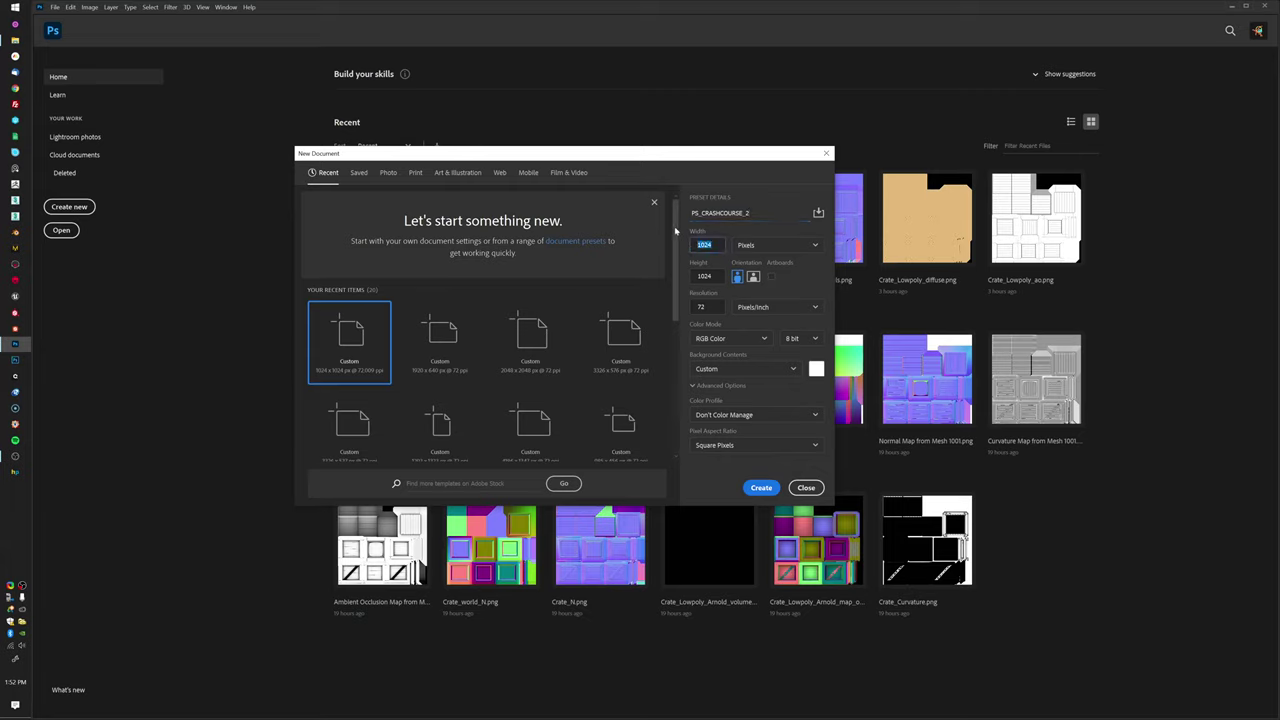
text(2048)
key(Tab)
text(2048)
key(Return)
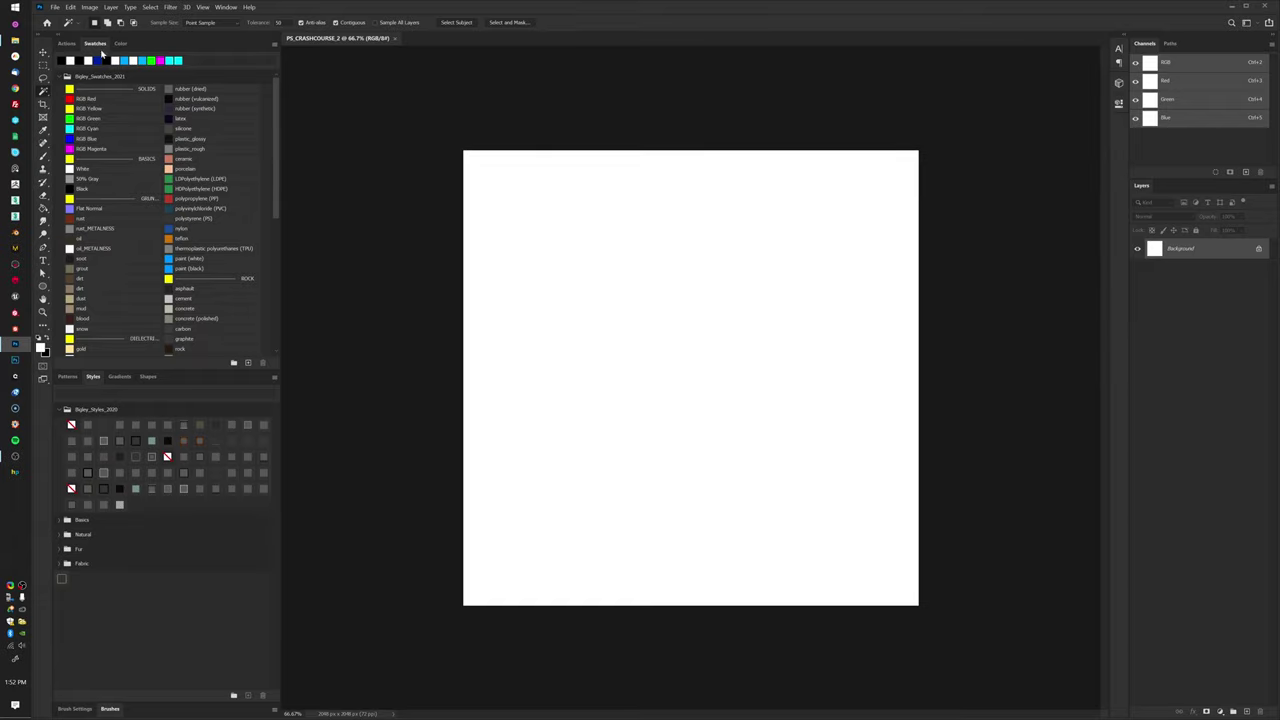
Step: Undock the panel groups and split Color, Swatches, Actions, Brushes, Brush Settings, Styles, Gradients and Shapes into separate floating panels
drag(133, 43, 332, 93)
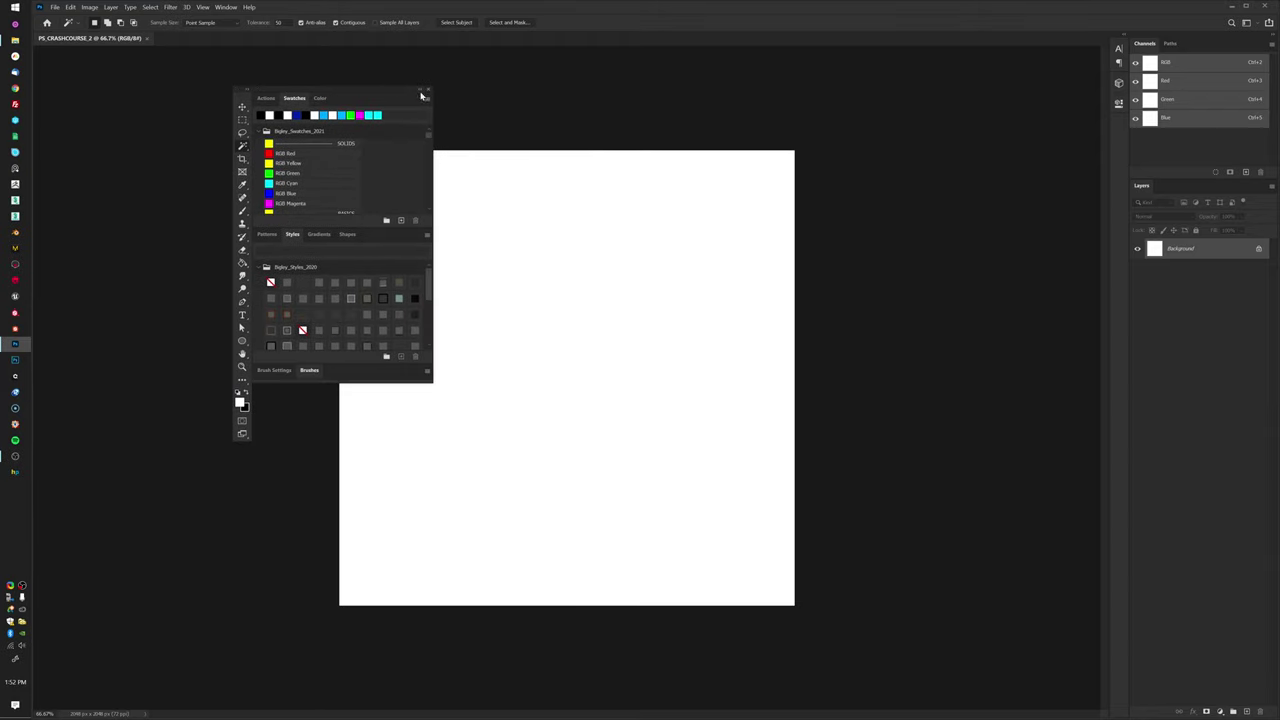
drag(355, 99, 566, 103)
mouse_move(294, 98)
mouse_down()
mouse_move(553, 290)
mouse_move(740, 288)
mouse_up()
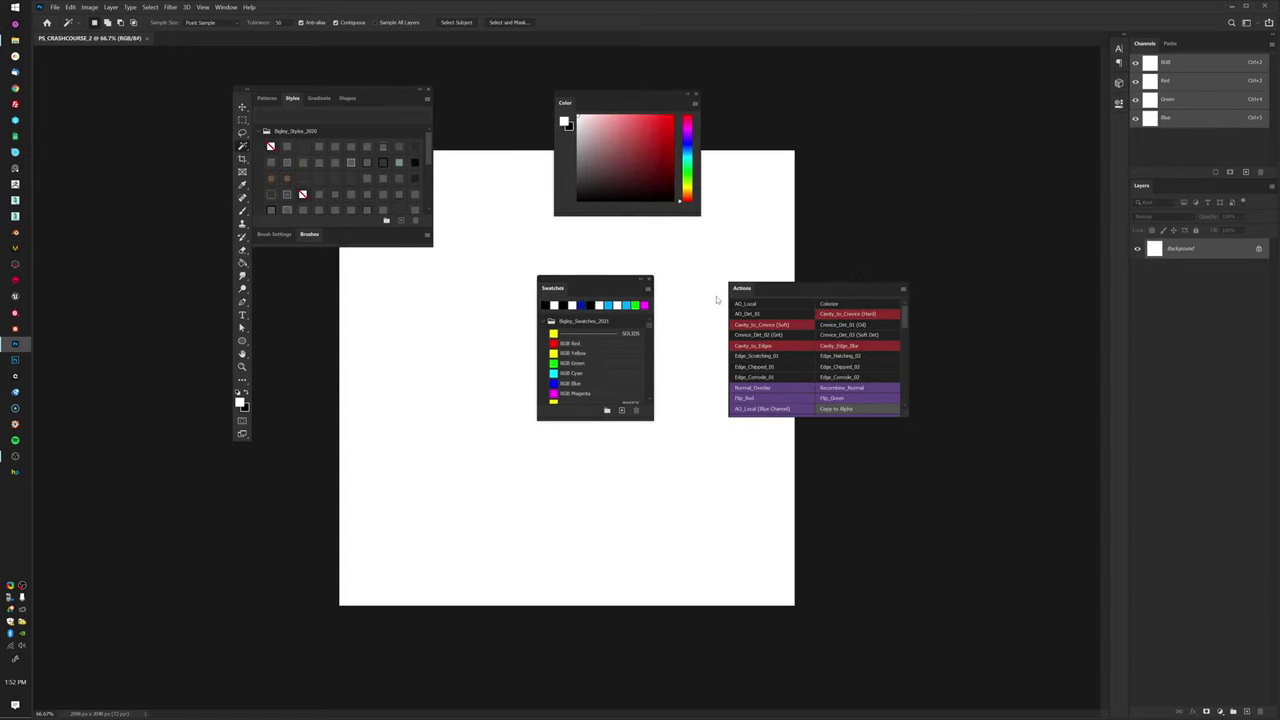
drag(309, 234, 468, 457)
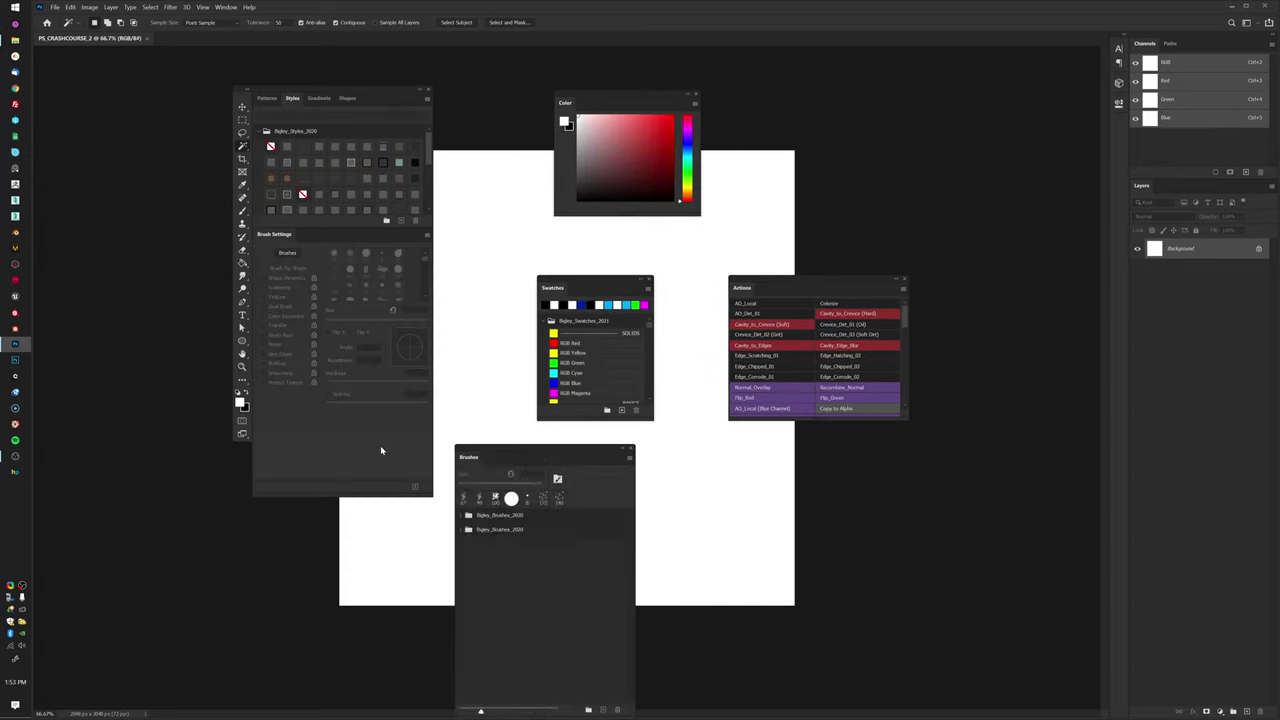
drag(274, 234, 389, 457)
mouse_move(344, 99)
mouse_down()
mouse_move(485, 171)
mouse_move(454, 108)
mouse_up()
drag(292, 98, 318, 262)
click(480, 261)
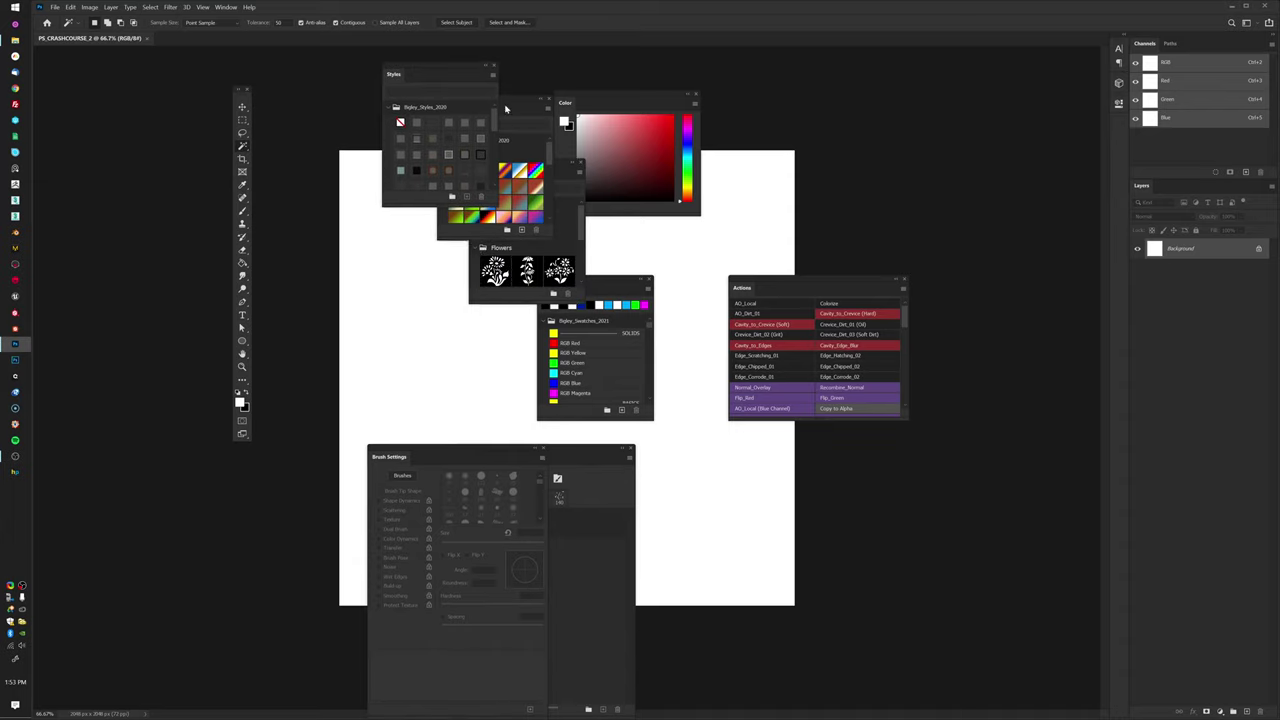
Step: Close the floating Styles, Gradients, Color, Shapes, Swatches, Brushes, Actions and Brush Settings panels
click(493, 67)
click(547, 97)
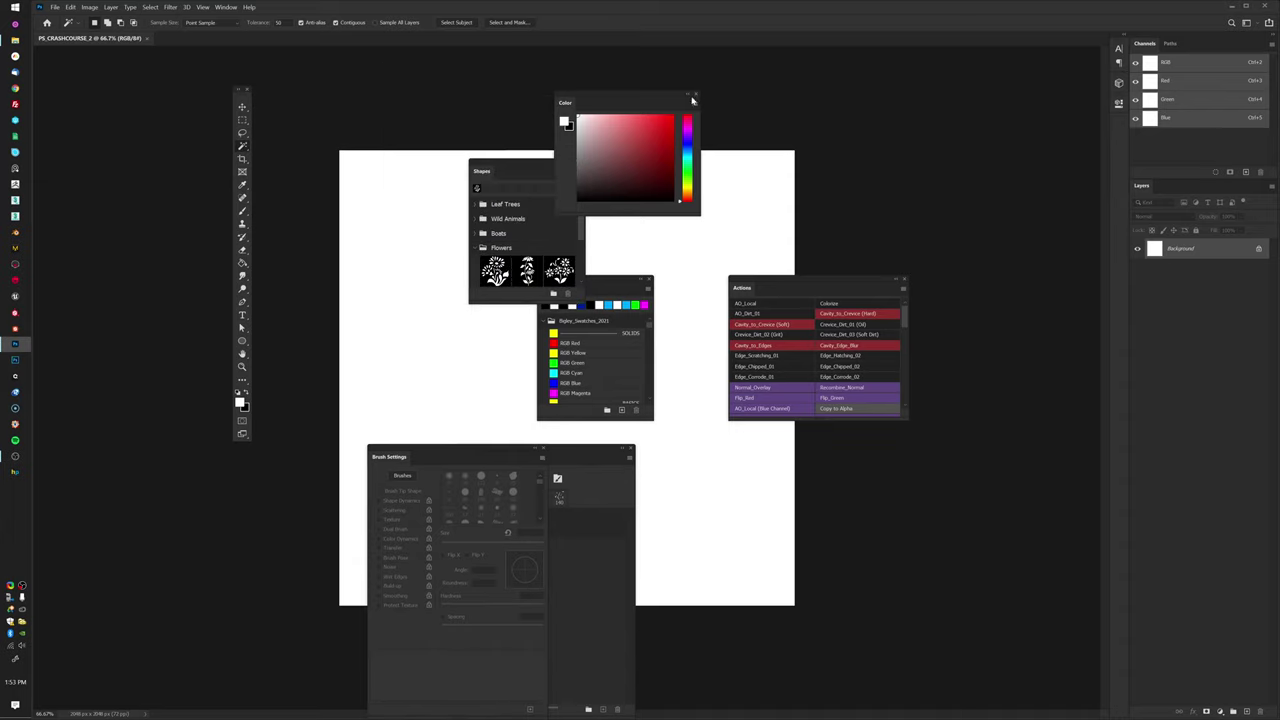
click(695, 93)
click(579, 162)
click(650, 280)
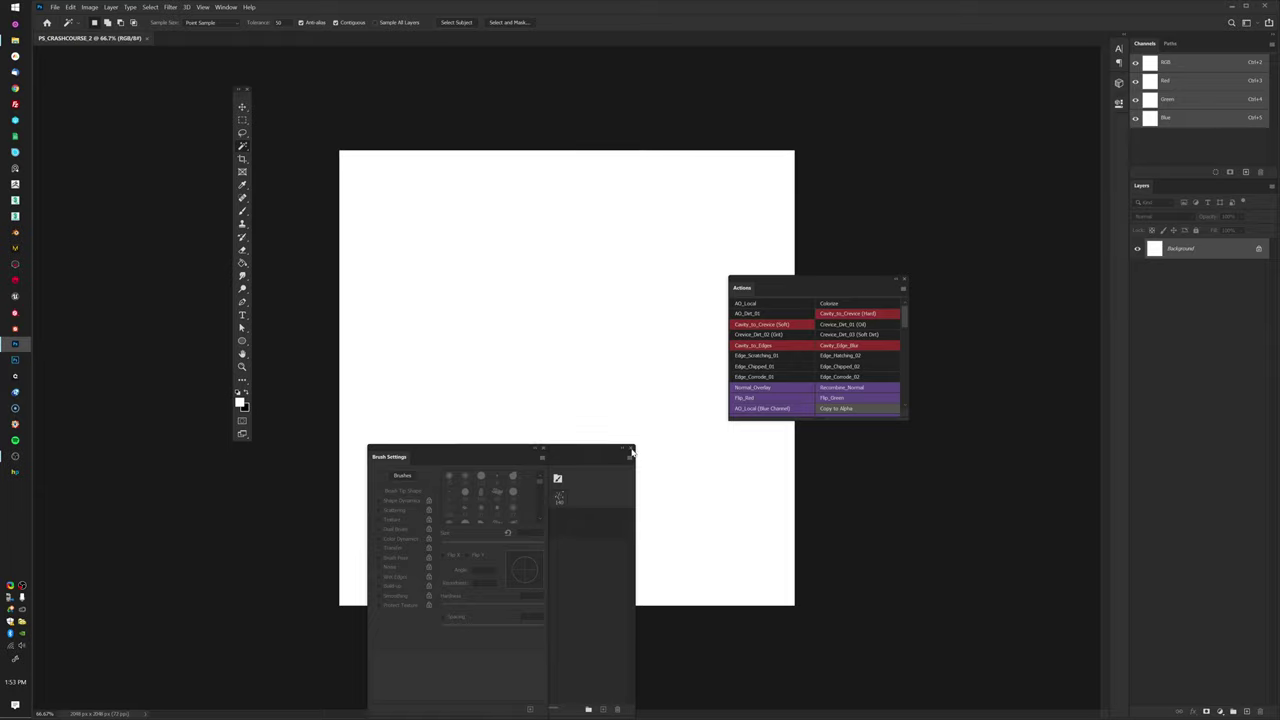
click(633, 450)
click(904, 280)
click(542, 454)
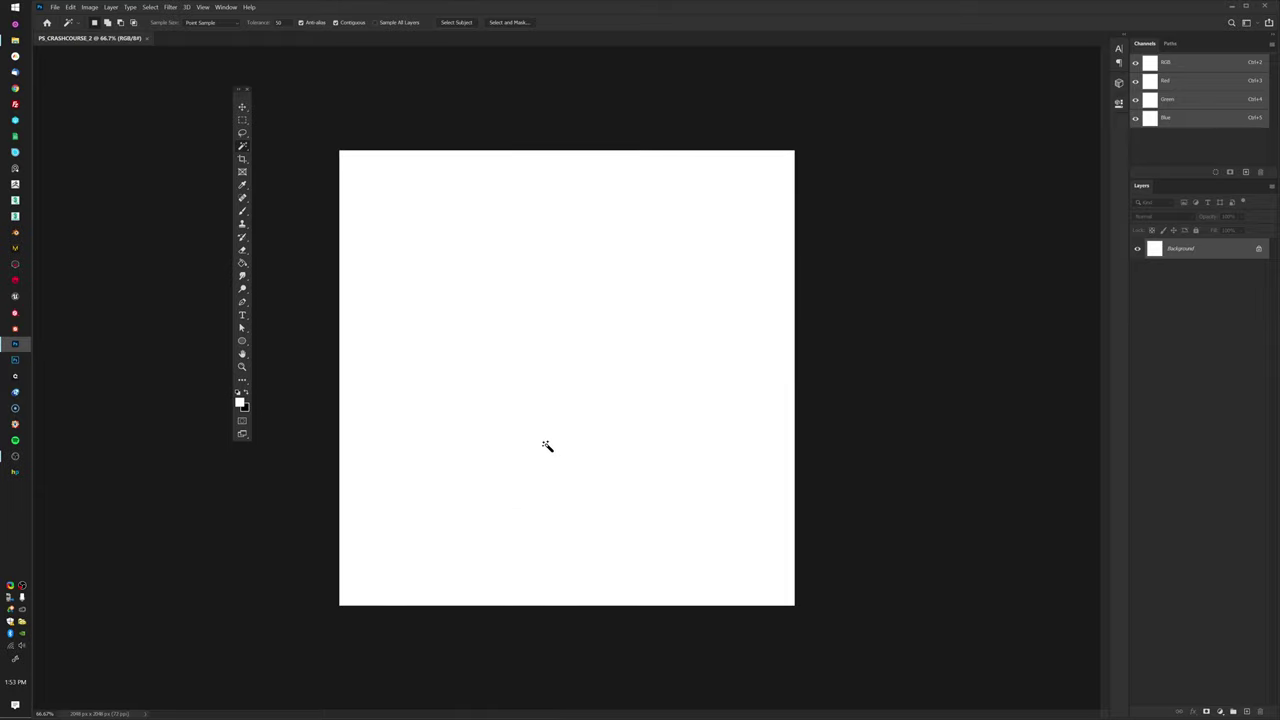
Step: Detach the Channels and Paths panels from the dock, and close the Channels and Character panels
mouse_move(1143, 43)
mouse_down()
mouse_move(789, 281)
mouse_move(784, 271)
mouse_up()
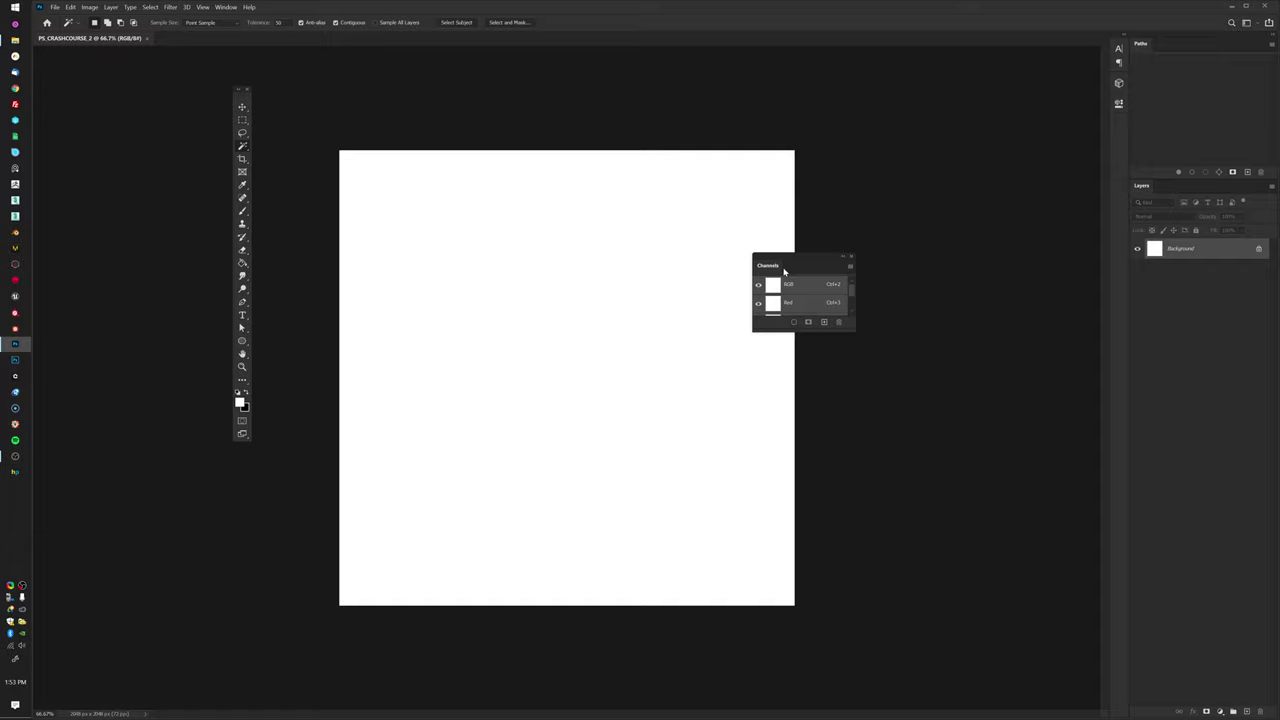
click(851, 257)
drag(1140, 43, 822, 231)
click(824, 216)
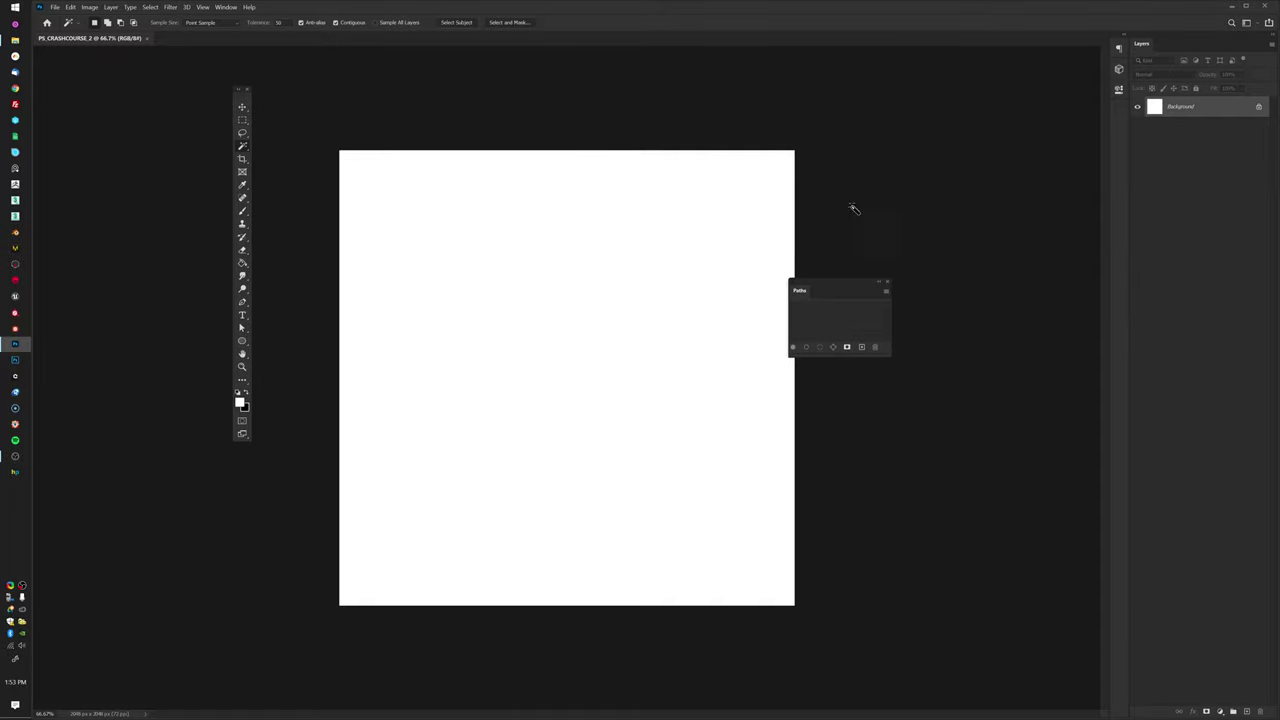
Step: Detach the Paragraph panel and the remaining collapsed panels from the dock and close them
click(1119, 48)
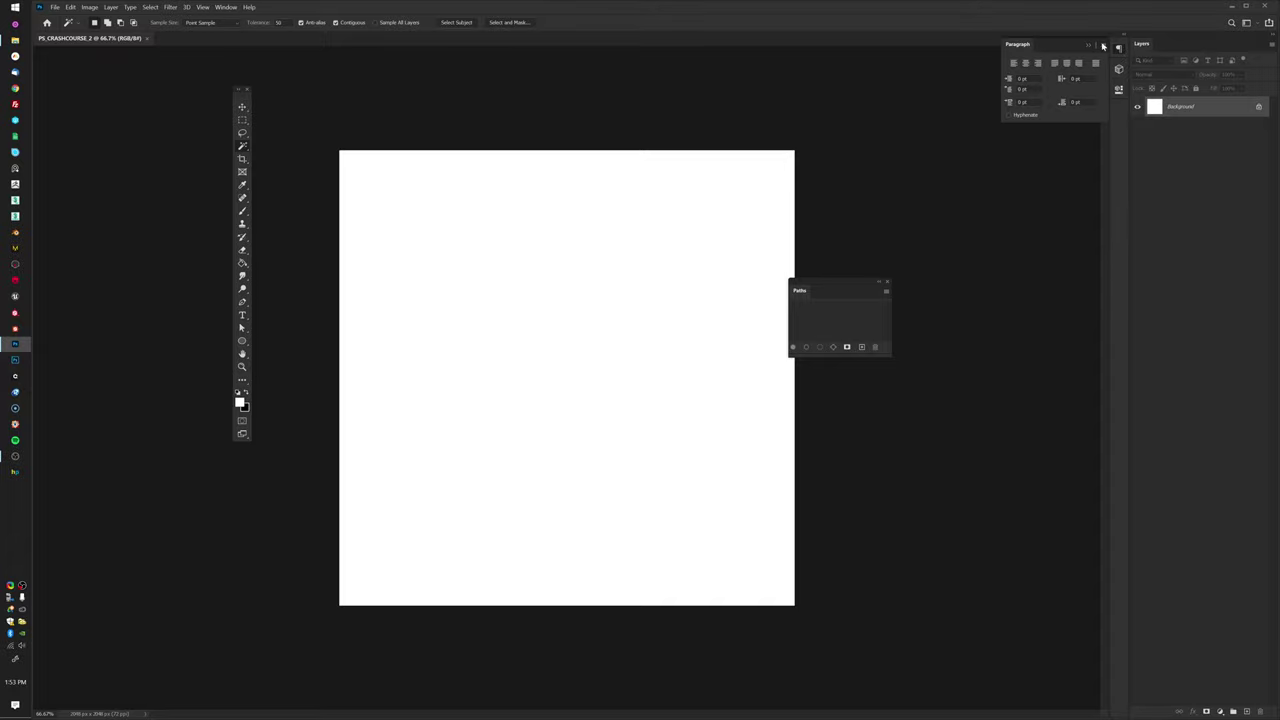
drag(1025, 44, 811, 145)
click(883, 140)
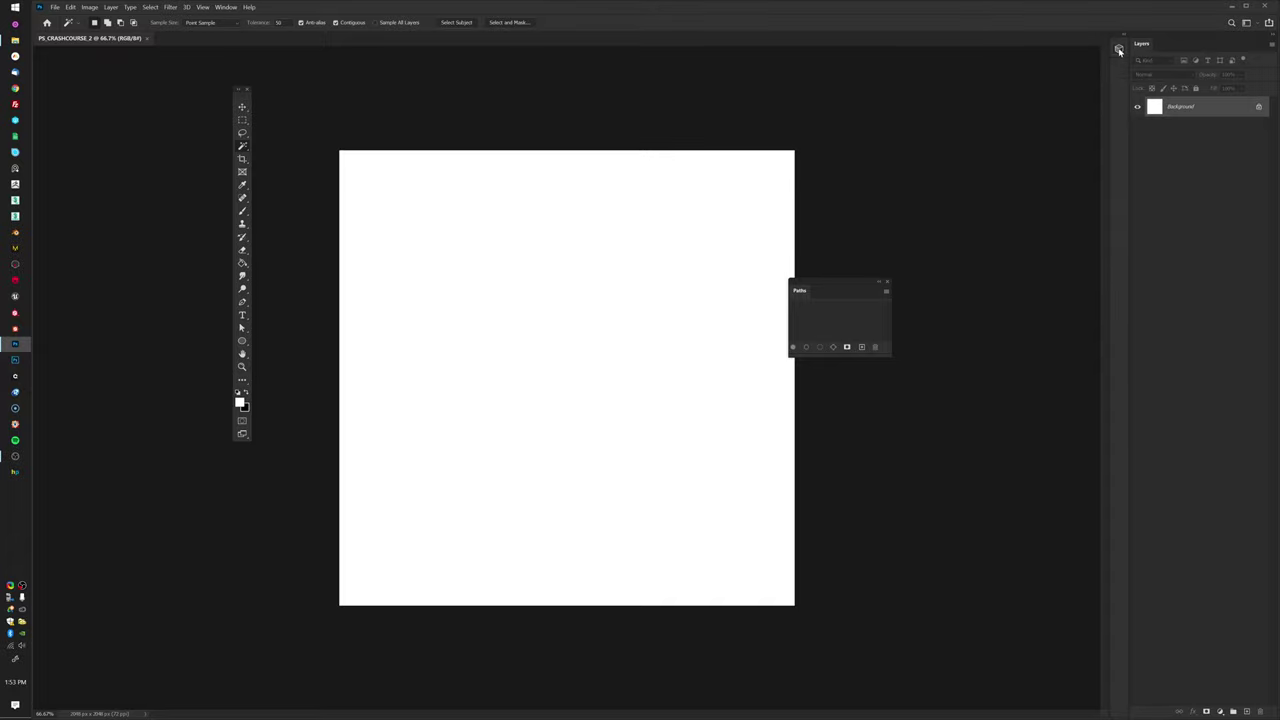
drag(1119, 48, 864, 174)
click(869, 163)
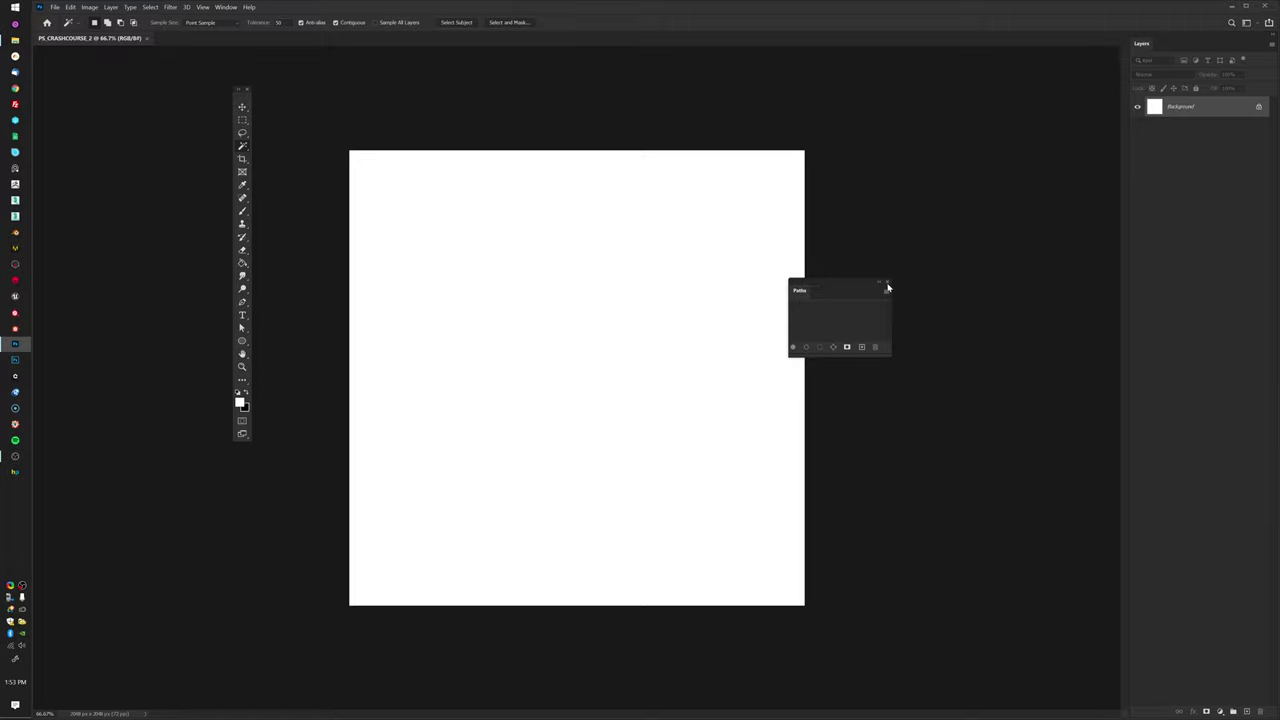
Step: Close the floating Paths panel and dock the tools palette along the workspace edge
click(887, 282)
drag(247, 99, 40, 108)
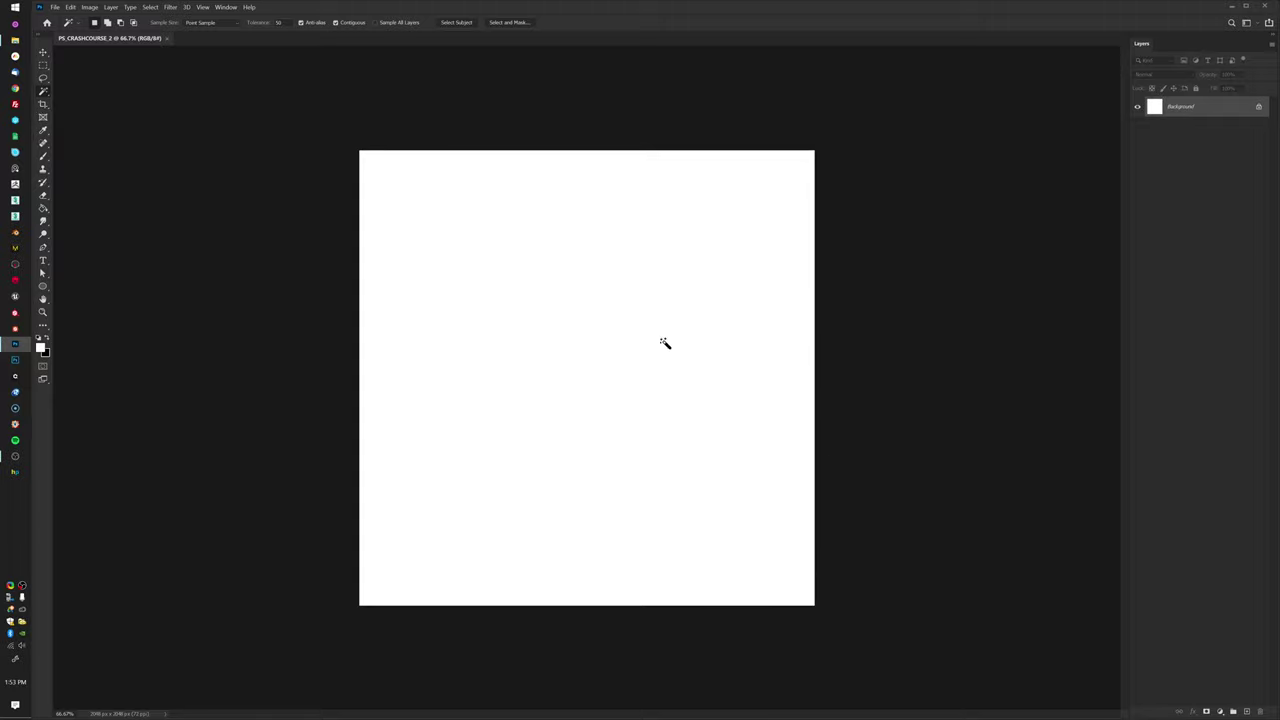
Step: Activate the Brush tool, swap the foreground colour to black, and try freehand test strokes, undoing the last one
key(b)
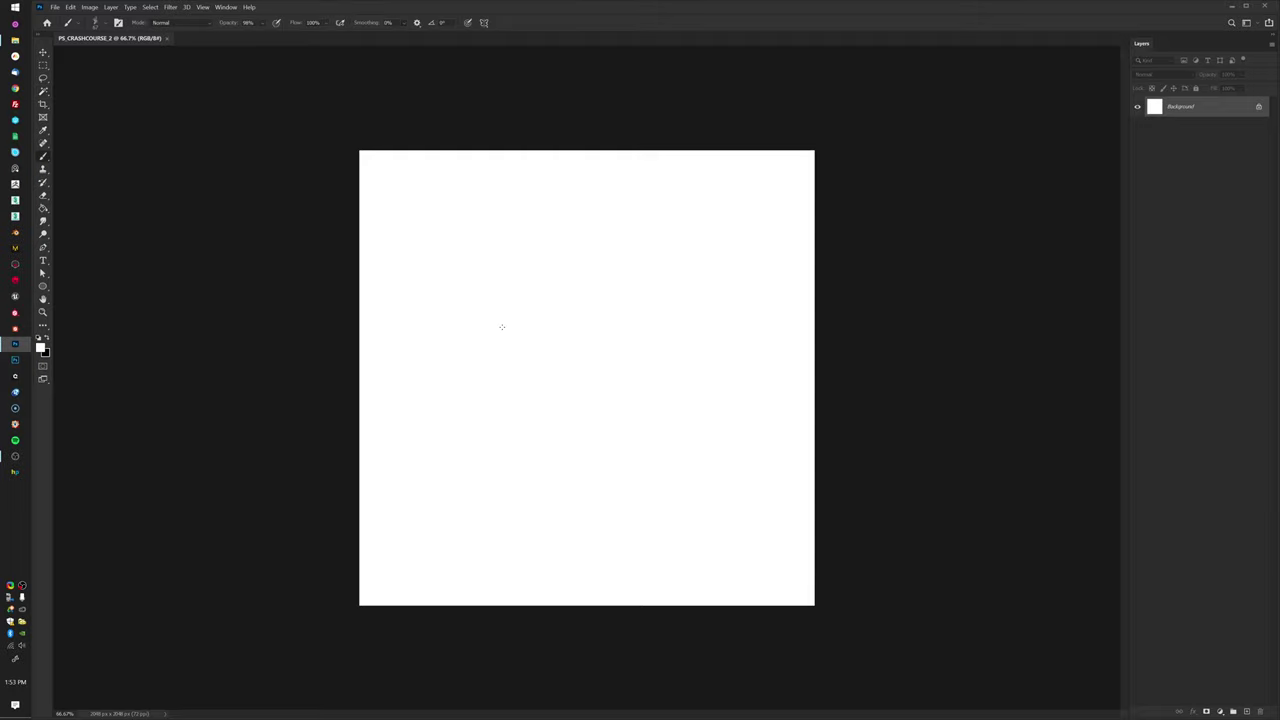
drag(604, 343, 613, 343)
drag(483, 377, 592, 436)
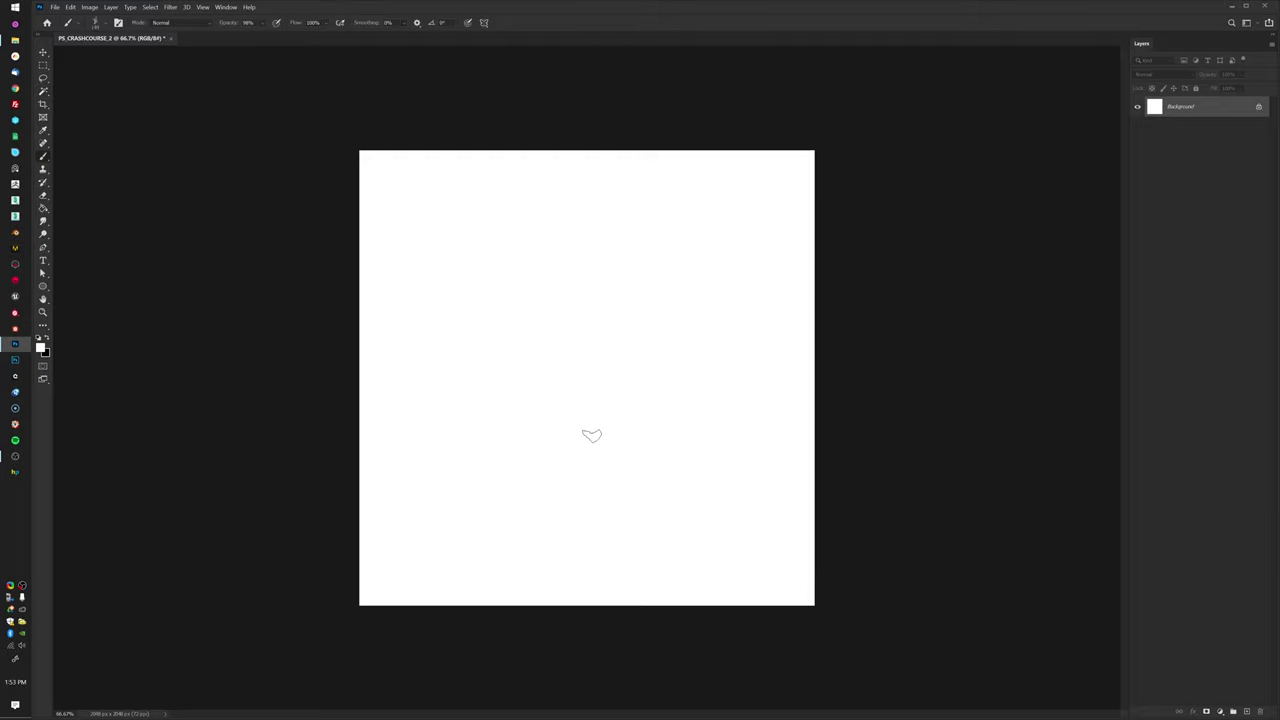
click(47, 339)
mouse_move(609, 243)
mouse_down()
mouse_move(634, 405)
mouse_move(708, 334)
mouse_up()
key(ctrl+z)
Step: Choose a small round brush preset and scribble freehand black strokes across the canvas
right_click(612, 352)
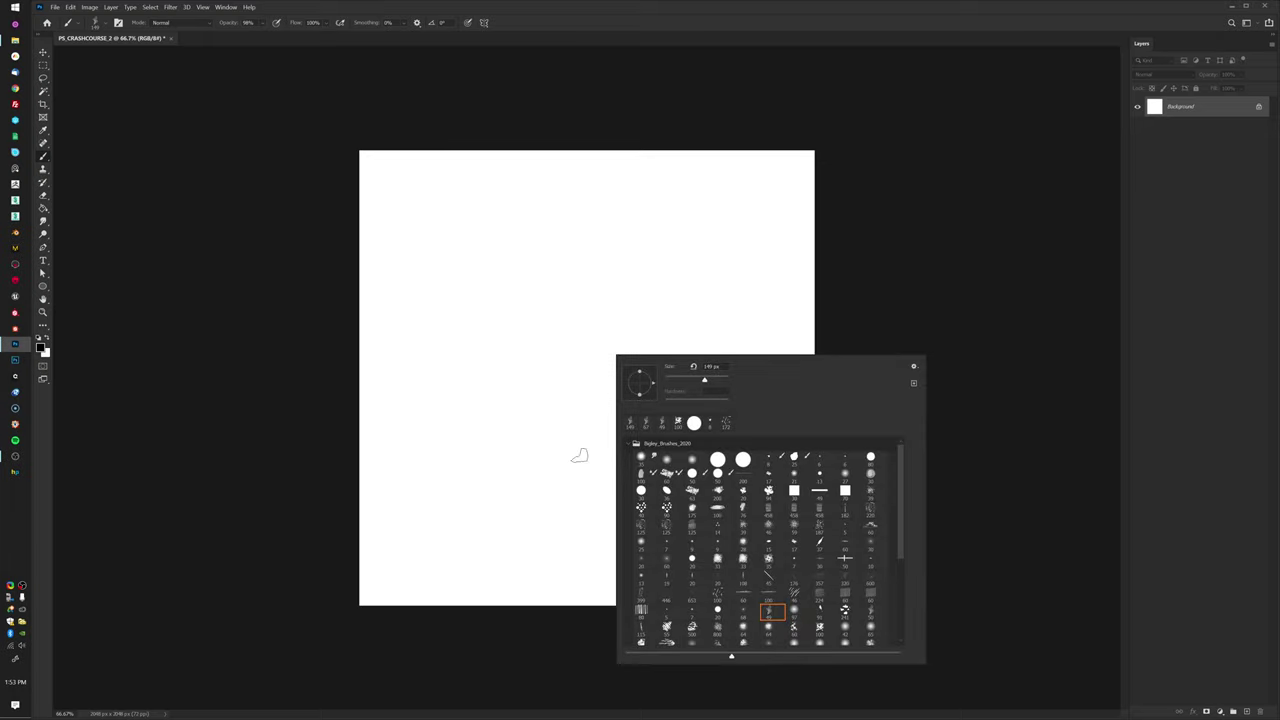
click(848, 461)
click(634, 303)
mouse_move(527, 231)
mouse_down()
mouse_move(470, 391)
mouse_move(712, 269)
mouse_move(604, 461)
mouse_move(648, 511)
mouse_up()
key(ctrl+z)
mouse_move(541, 409)
mouse_down()
mouse_move(580, 338)
mouse_move(548, 457)
mouse_up()
mouse_move(443, 417)
mouse_down()
mouse_move(522, 343)
mouse_move(620, 488)
mouse_move(737, 277)
mouse_move(697, 268)
mouse_move(737, 310)
mouse_up()
key(ctrl+z)
key(ctrl+z)
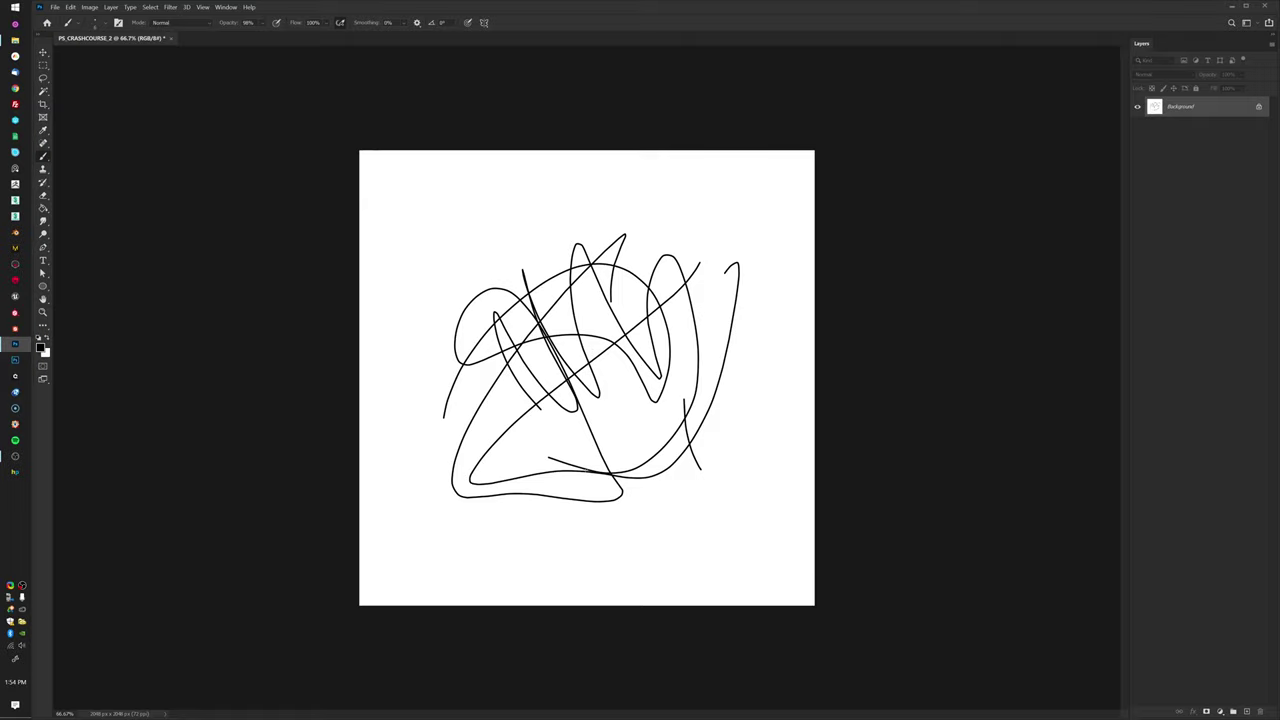
Step: Switch the document to full screen mode with the menu bar
key(f)
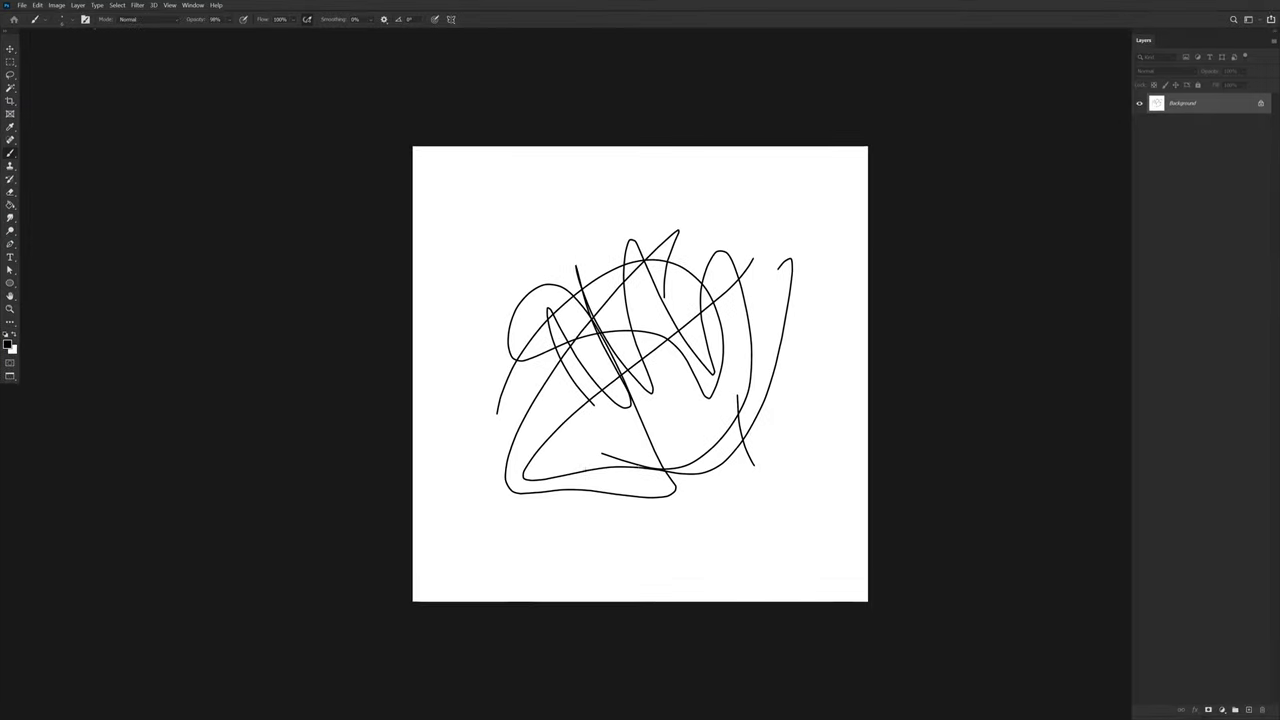
Step: Pan the canvas around the workspace, zoom in and out on it, and fit it back on screen
mouse_move(751, 423)
mouse_down()
mouse_move(508, 357)
mouse_move(500, 414)
mouse_move(1012, 401)
mouse_move(423, 405)
mouse_move(700, 400)
mouse_move(571, 405)
mouse_move(680, 398)
mouse_move(667, 331)
mouse_move(610, 431)
mouse_move(624, 400)
mouse_move(542, 364)
mouse_move(641, 400)
mouse_move(600, 389)
mouse_up()
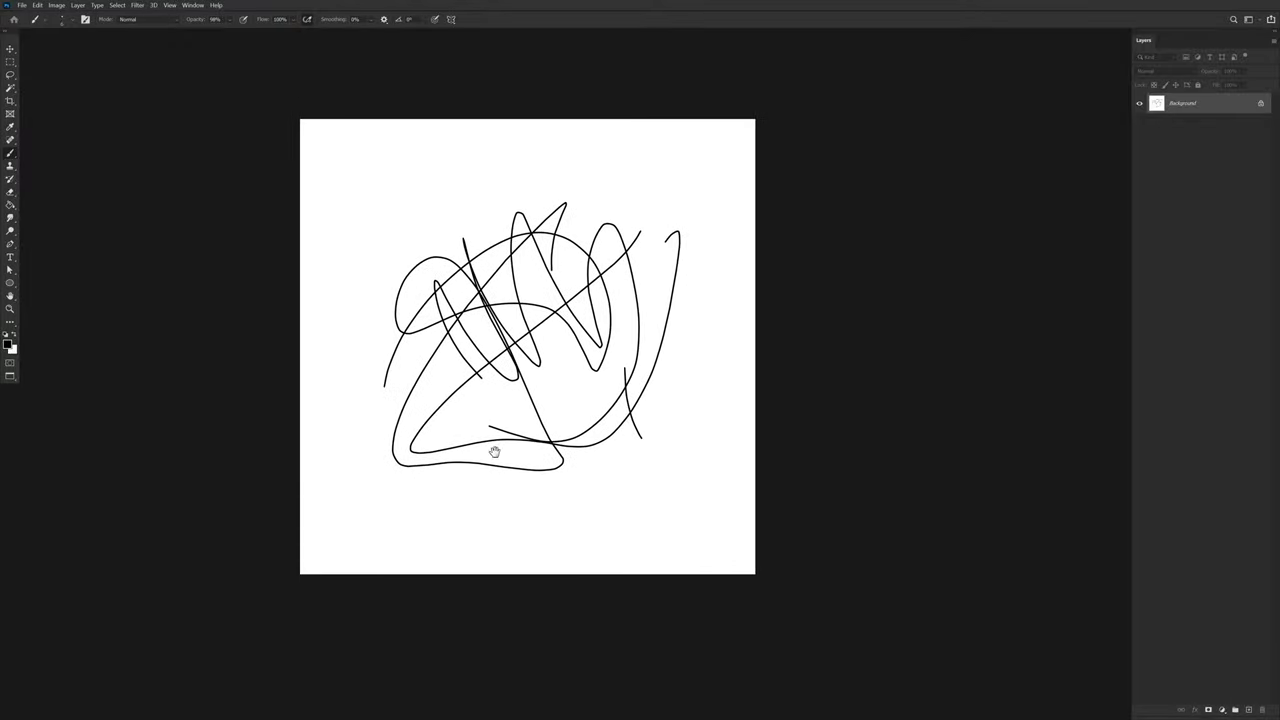
mouse_move(497, 451)
mouse_down()
mouse_move(783, 453)
mouse_move(851, 494)
mouse_move(323, 525)
mouse_move(336, 521)
mouse_up()
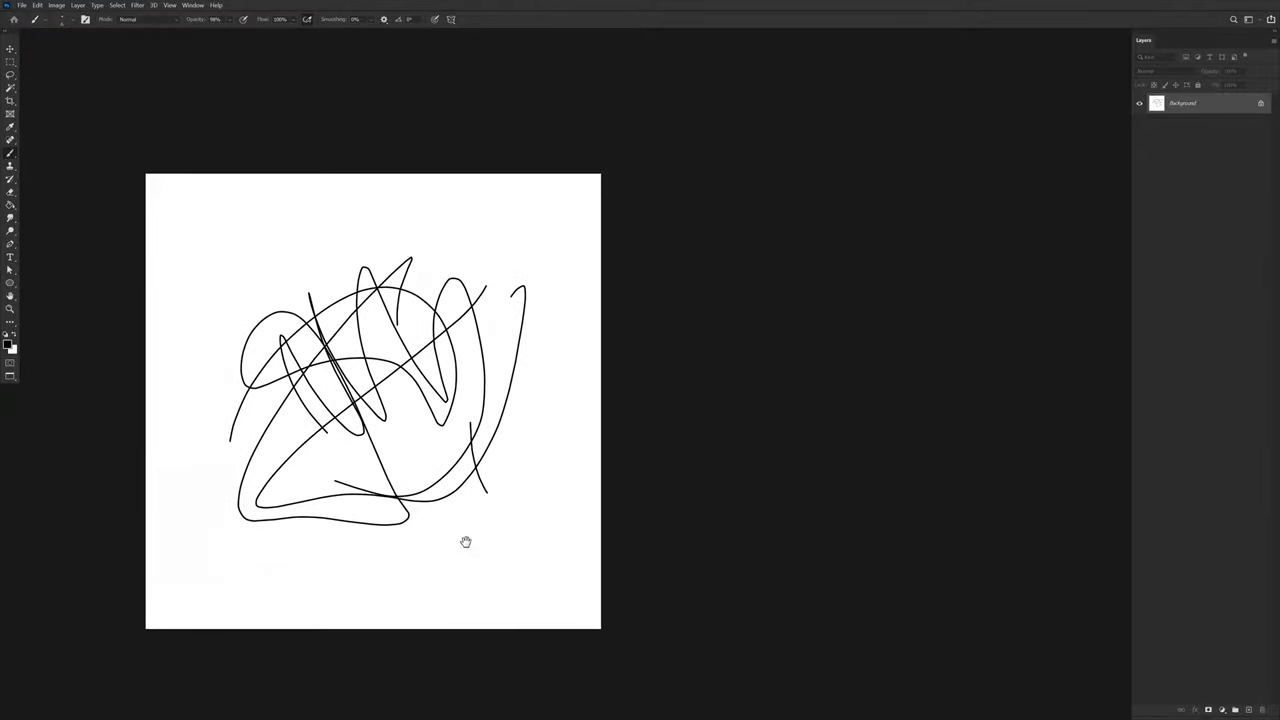
drag(455, 546, 800, 563)
drag(514, 214, 843, 449)
drag(850, 497, 825, 515)
mouse_move(825, 515)
mouse_down()
mouse_move(683, 411)
mouse_move(703, 364)
mouse_up()
mouse_move(703, 366)
mouse_down()
mouse_move(691, 374)
mouse_move(744, 425)
mouse_up()
mouse_move(744, 425)
mouse_down()
mouse_move(716, 405)
mouse_move(725, 411)
mouse_up()
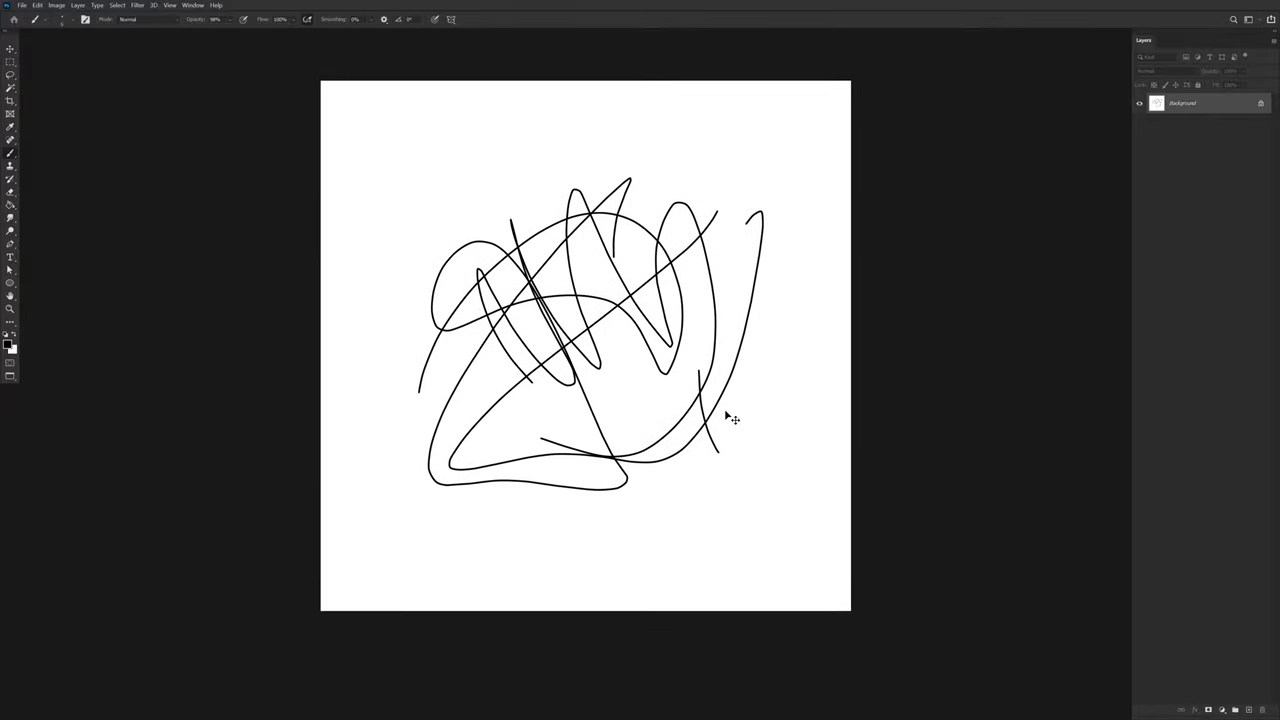
key(ctrl+0)
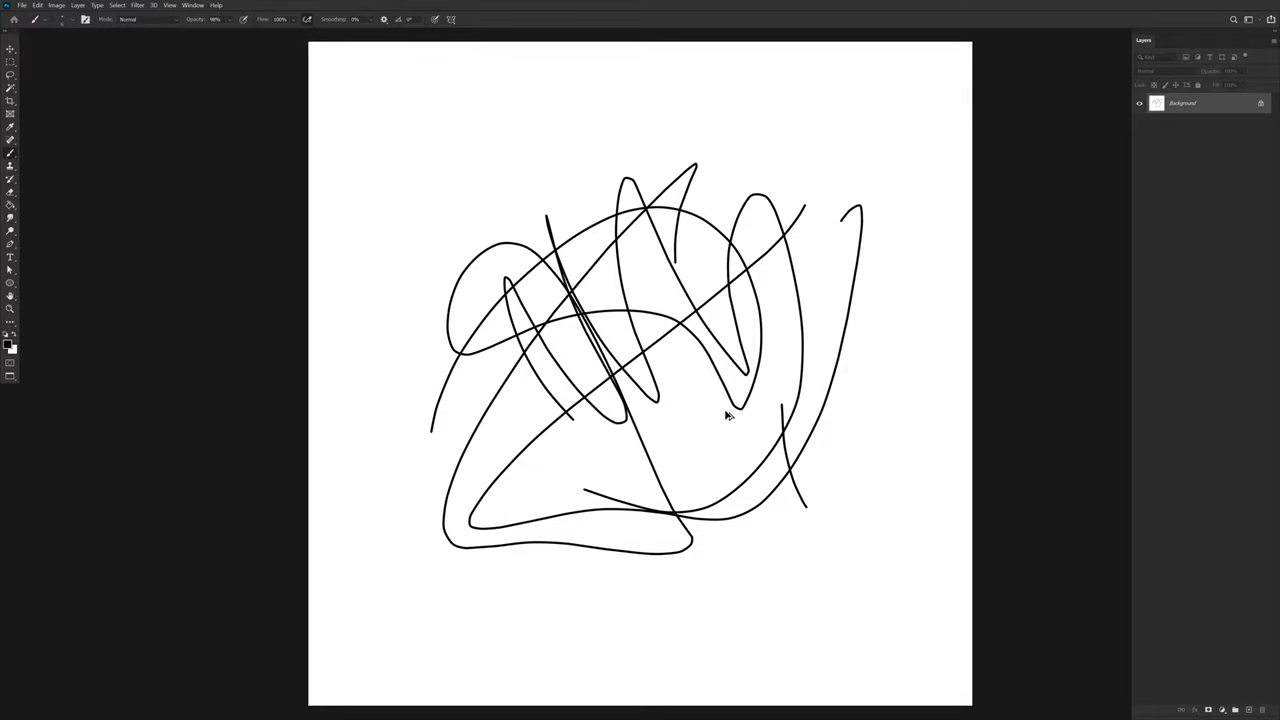
scroll(728, 416, up, 1)
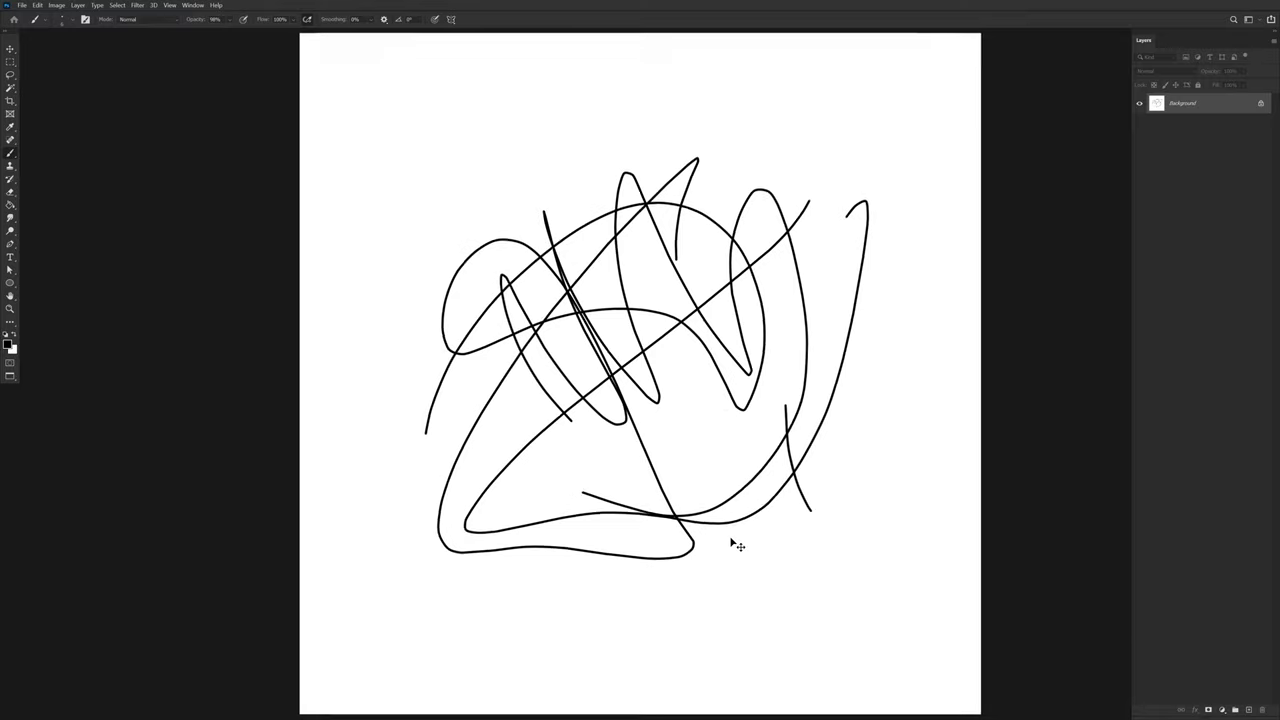
key(ctrl+minus)
key(ctrl+0)
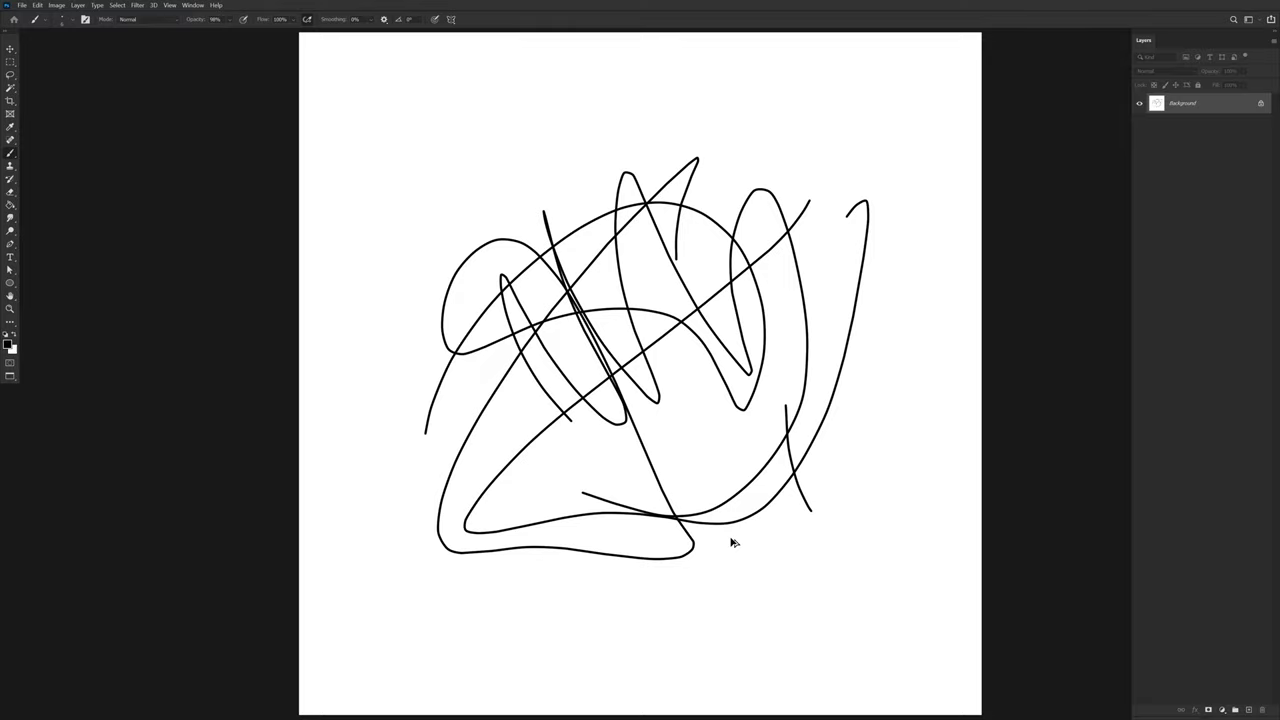
Step: Try reducing the canvas size to 1024 x 1024 pixels, cropping the scribbled drawing
key(ctrl+alt+c)
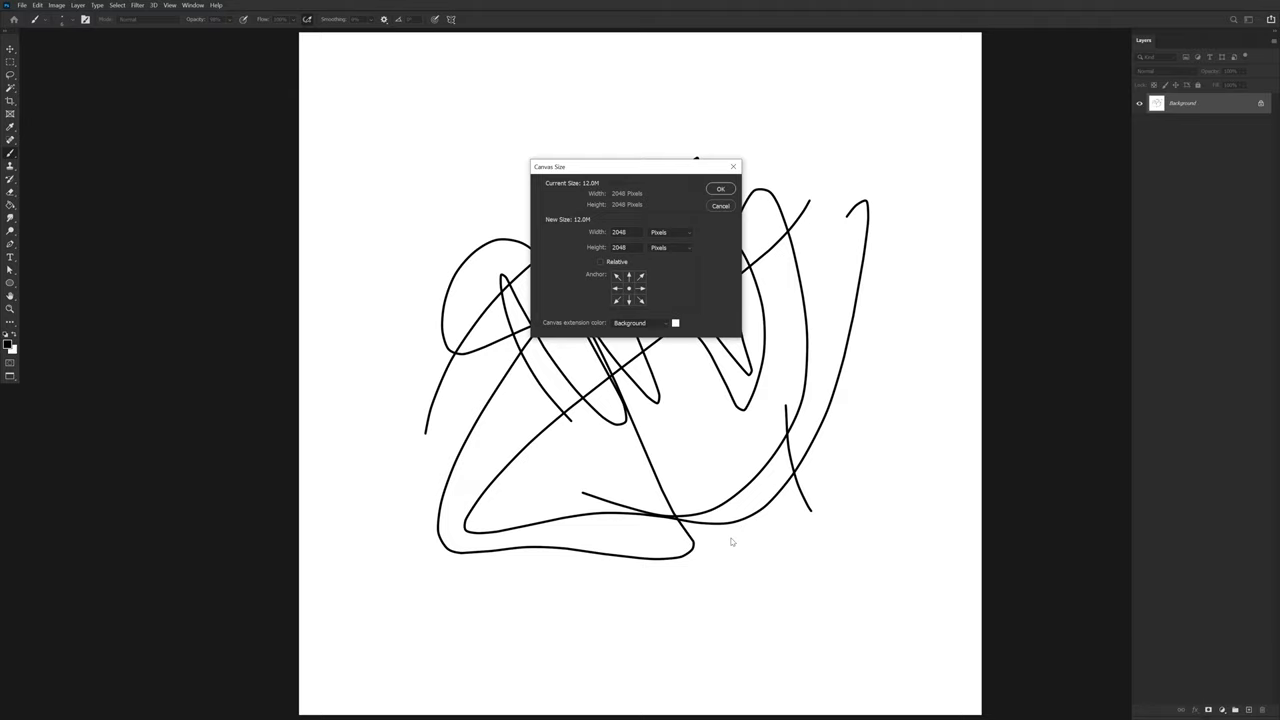
text(1024)
key(Tab)
text(1024)
key(Return)
click(638, 271)
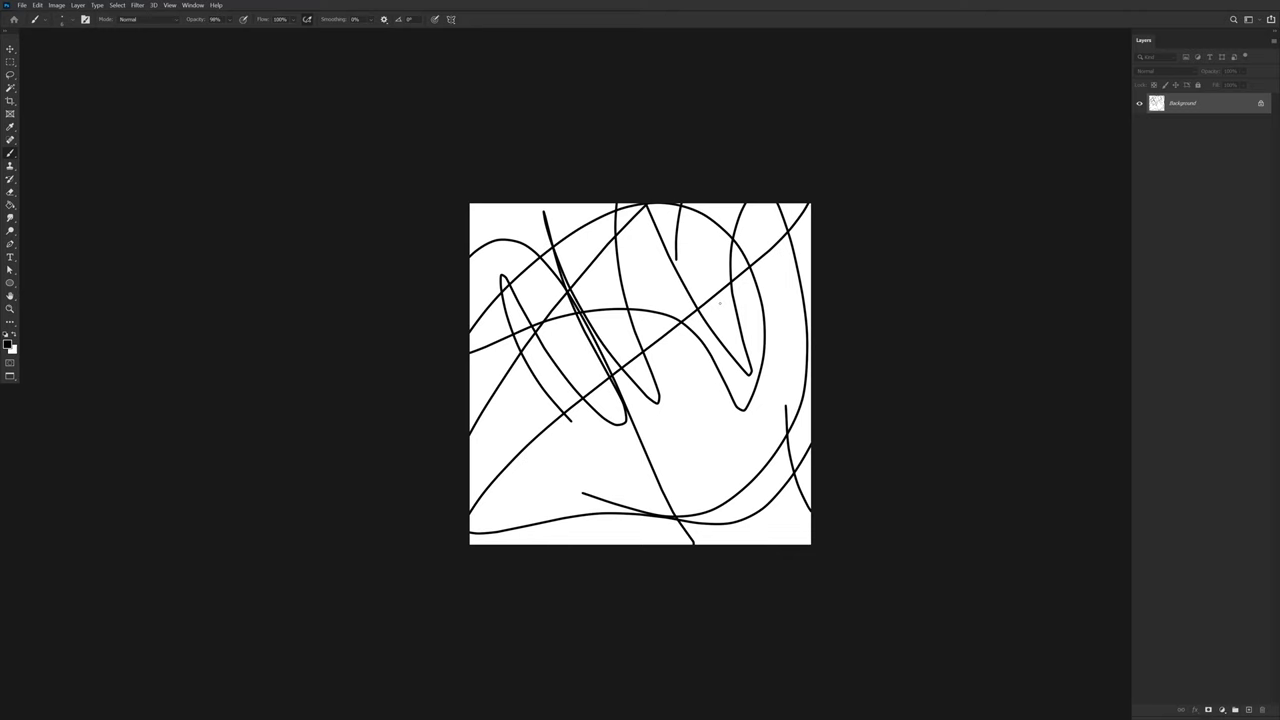
Step: Undo and redo the canvas size change several times, finishing with it undone
key(ctrl+plus)
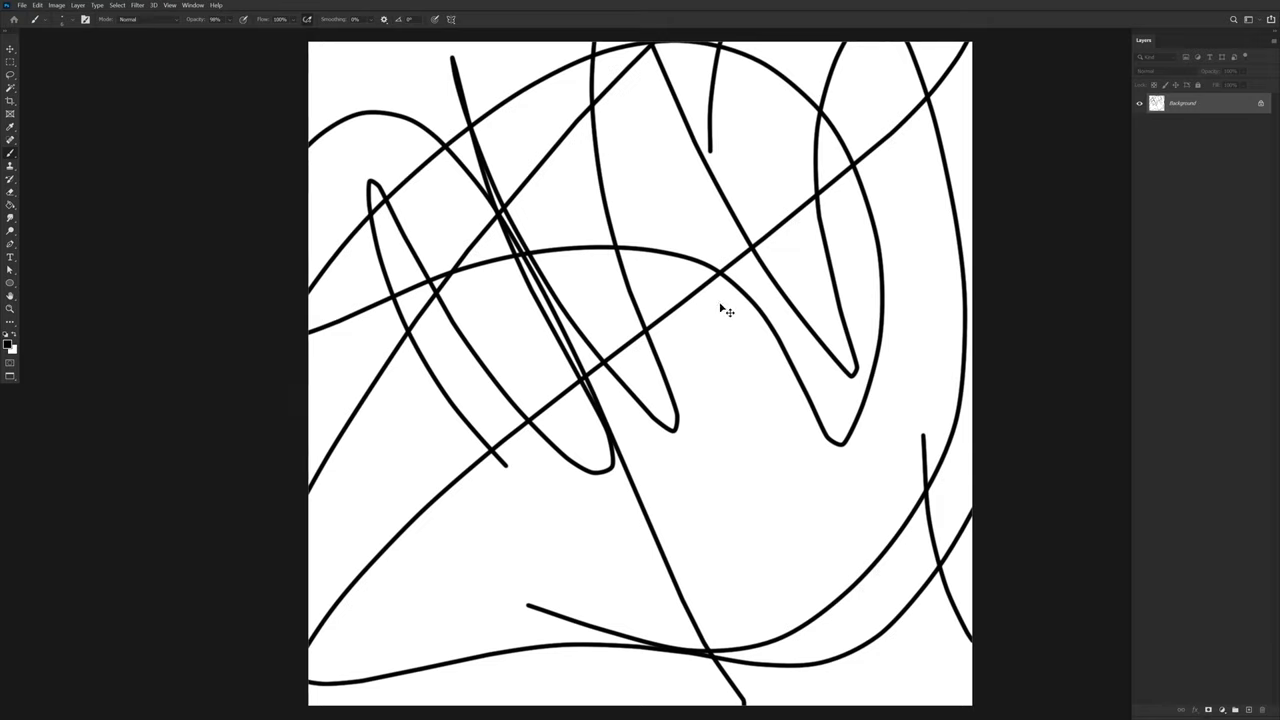
key(ctrl+minus)
key(ctrl+z)
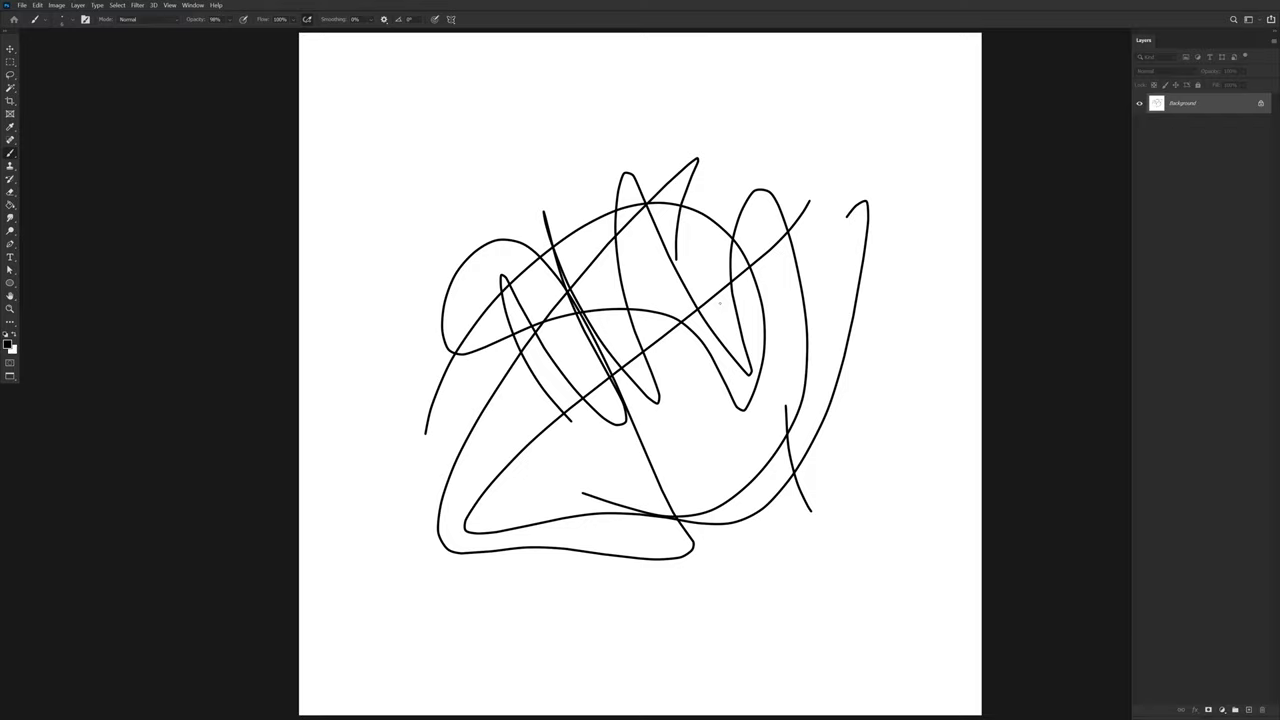
key(ctrl+shift+z)
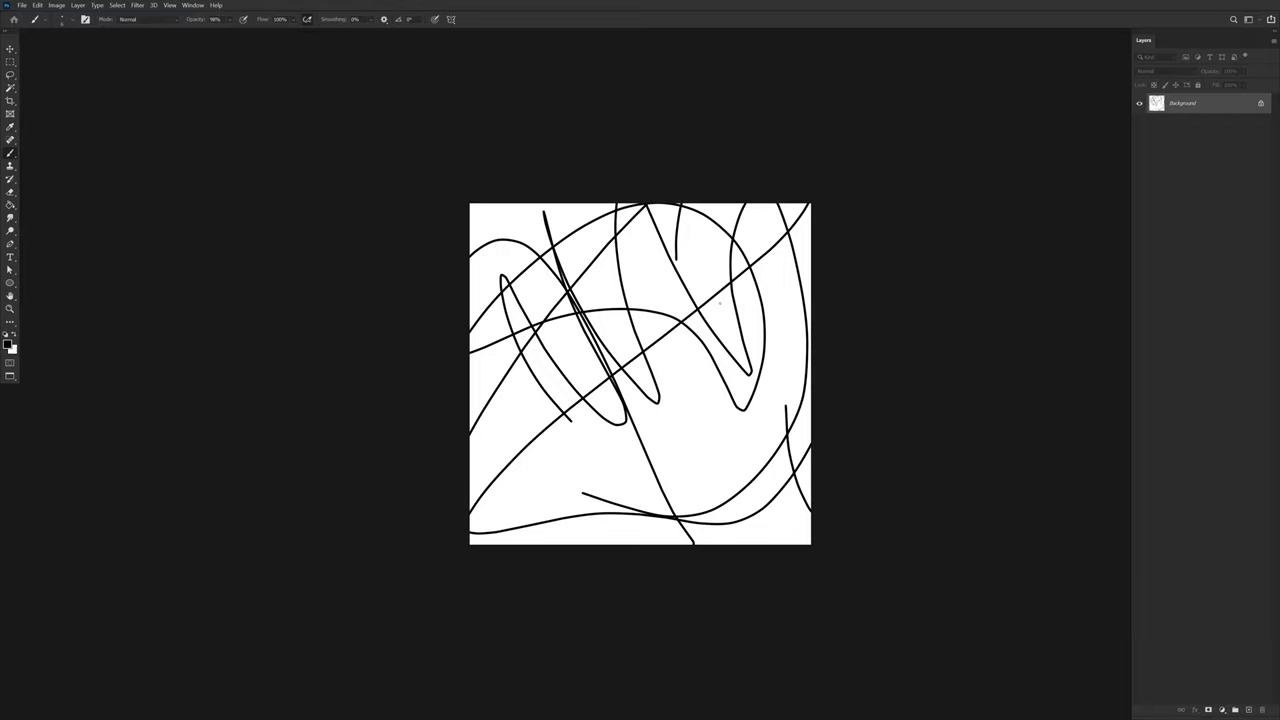
key(ctrl+z)
key(ctrl+shift+z)
key(ctrl+z)
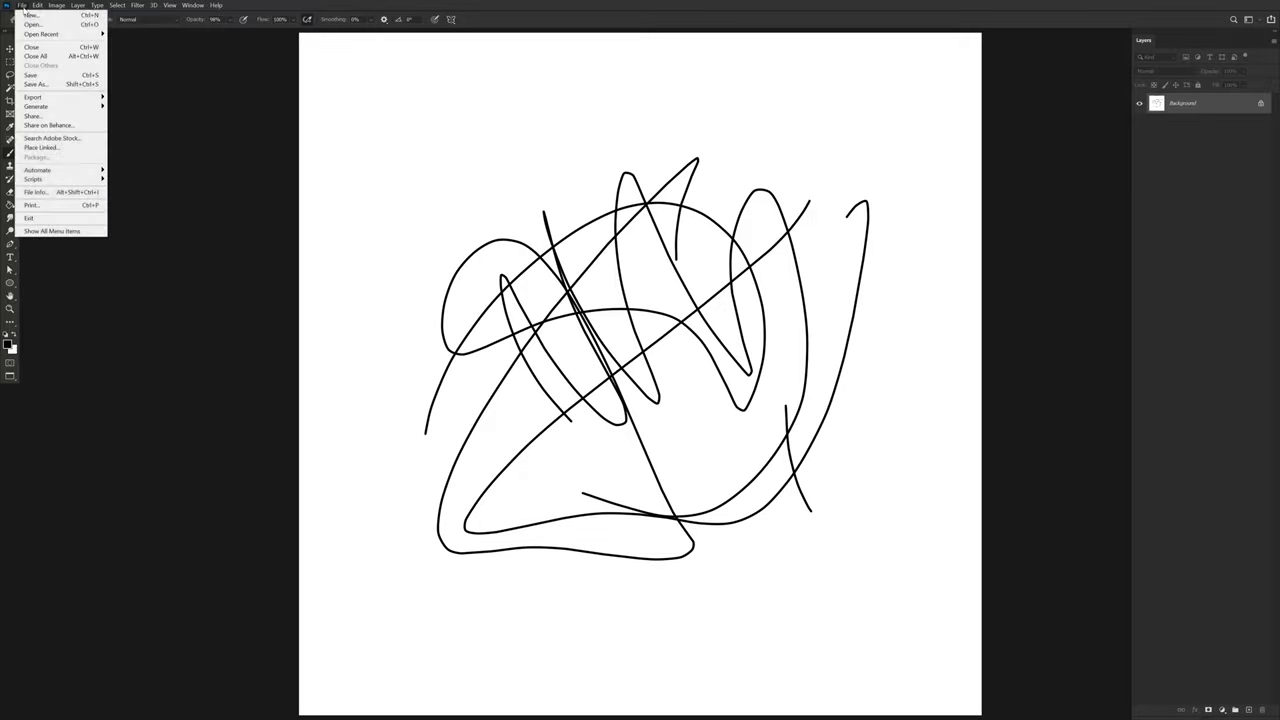
Step: Fill the whole Background layer with the black foreground colour in Normal mode at 100% opacity
click(22, 6)
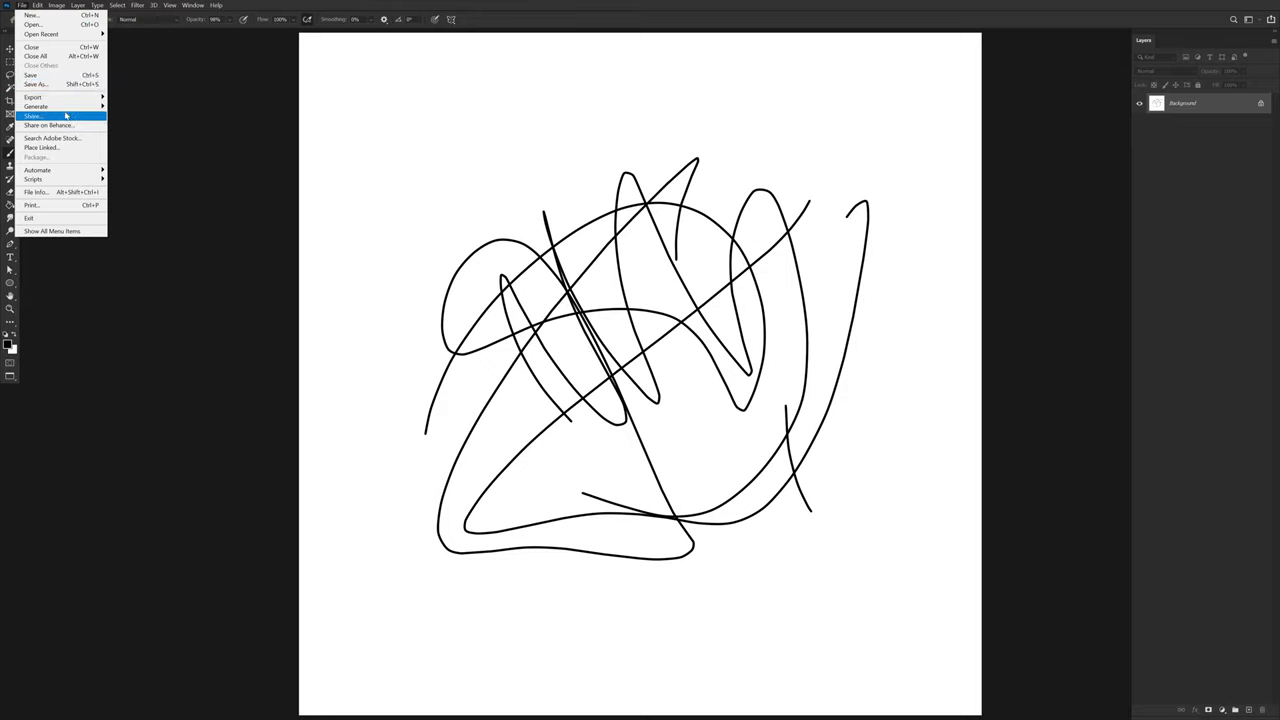
mouse_move(73, 97)
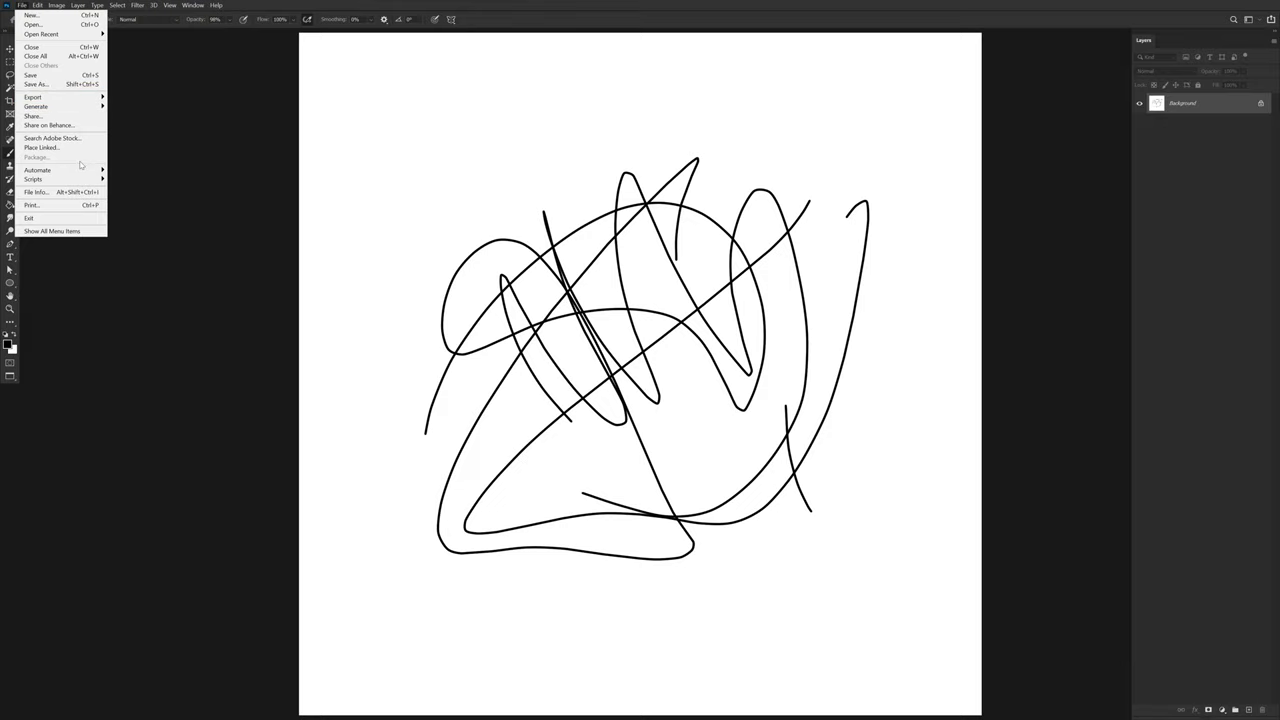
mouse_move(92, 173)
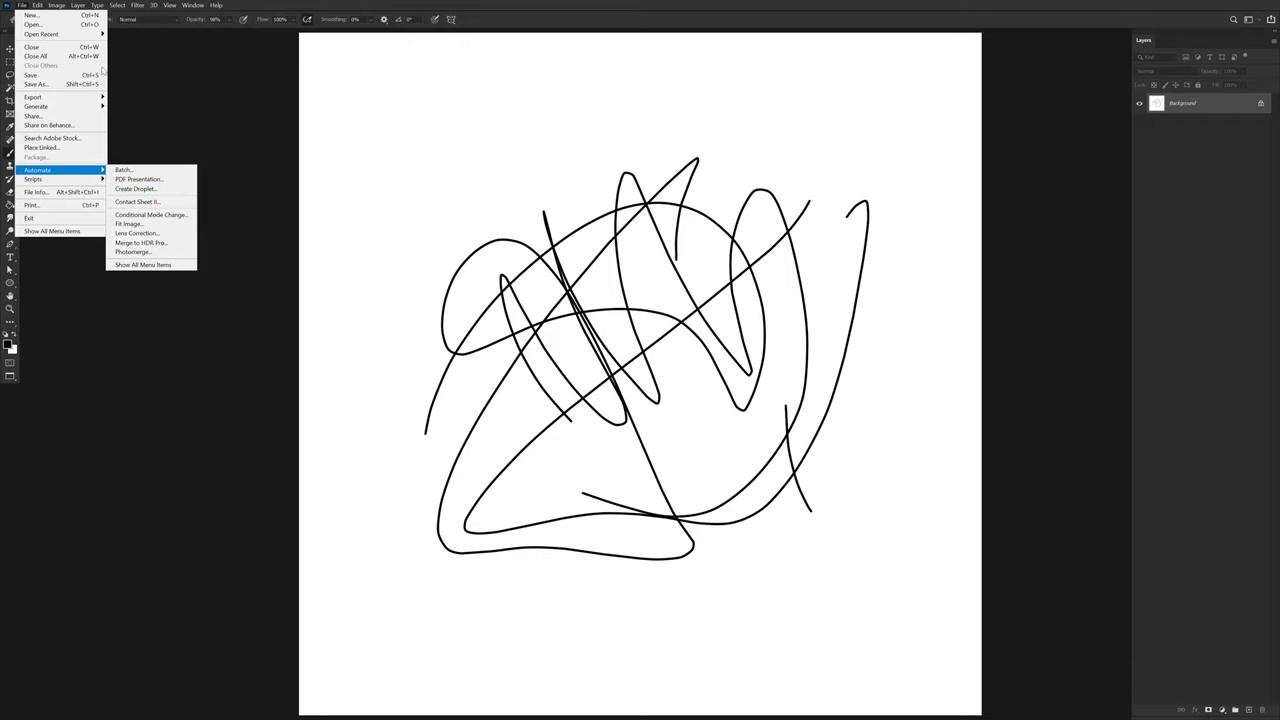
mouse_move(36, 8)
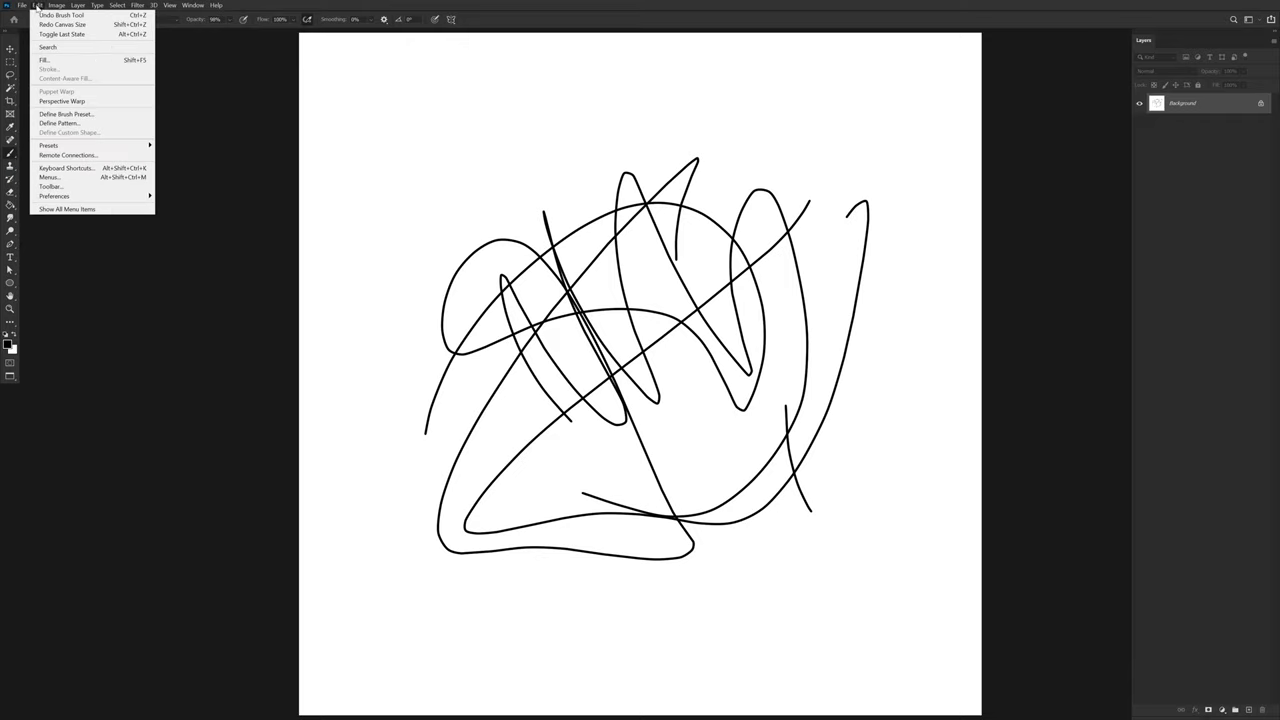
click(87, 62)
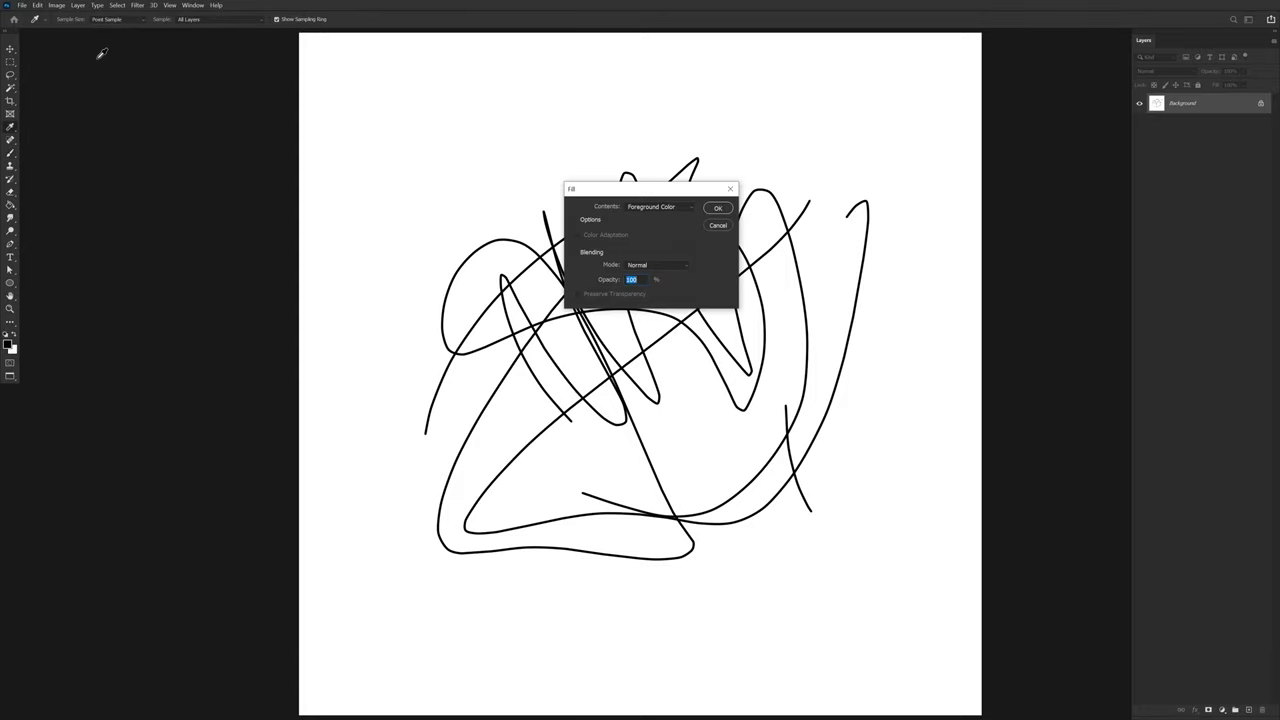
drag(596, 193, 522, 246)
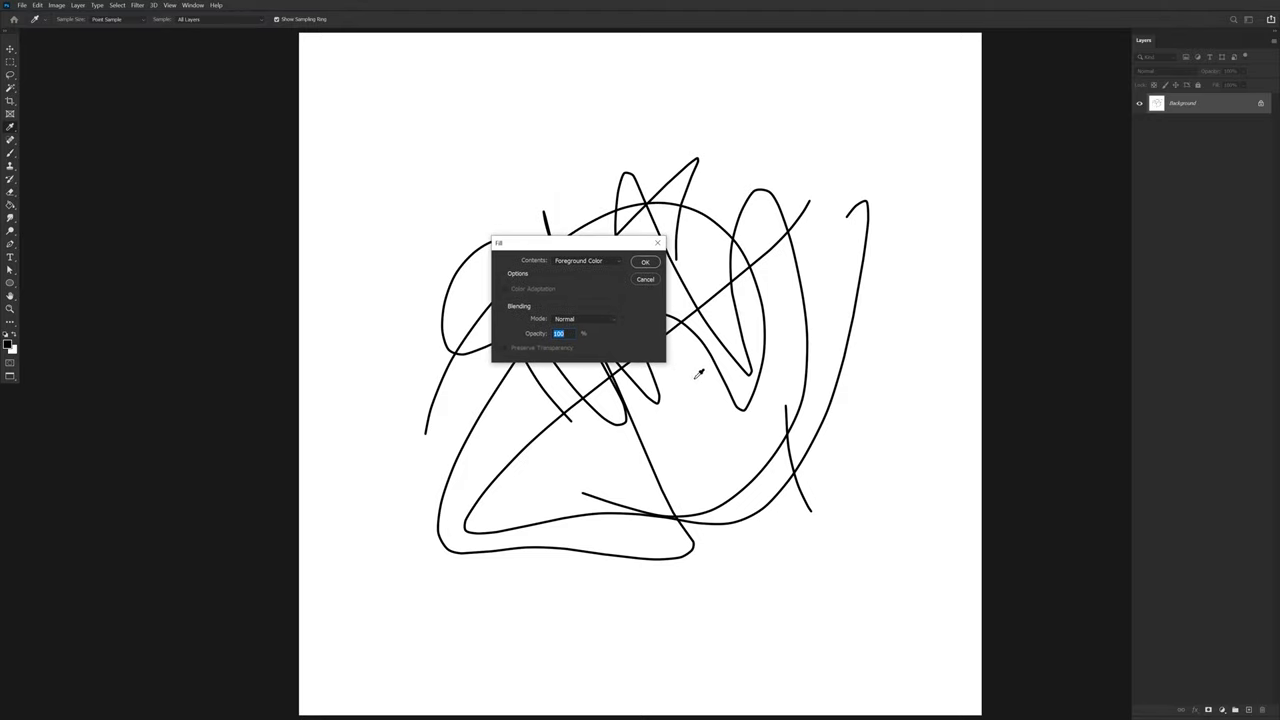
click(646, 265)
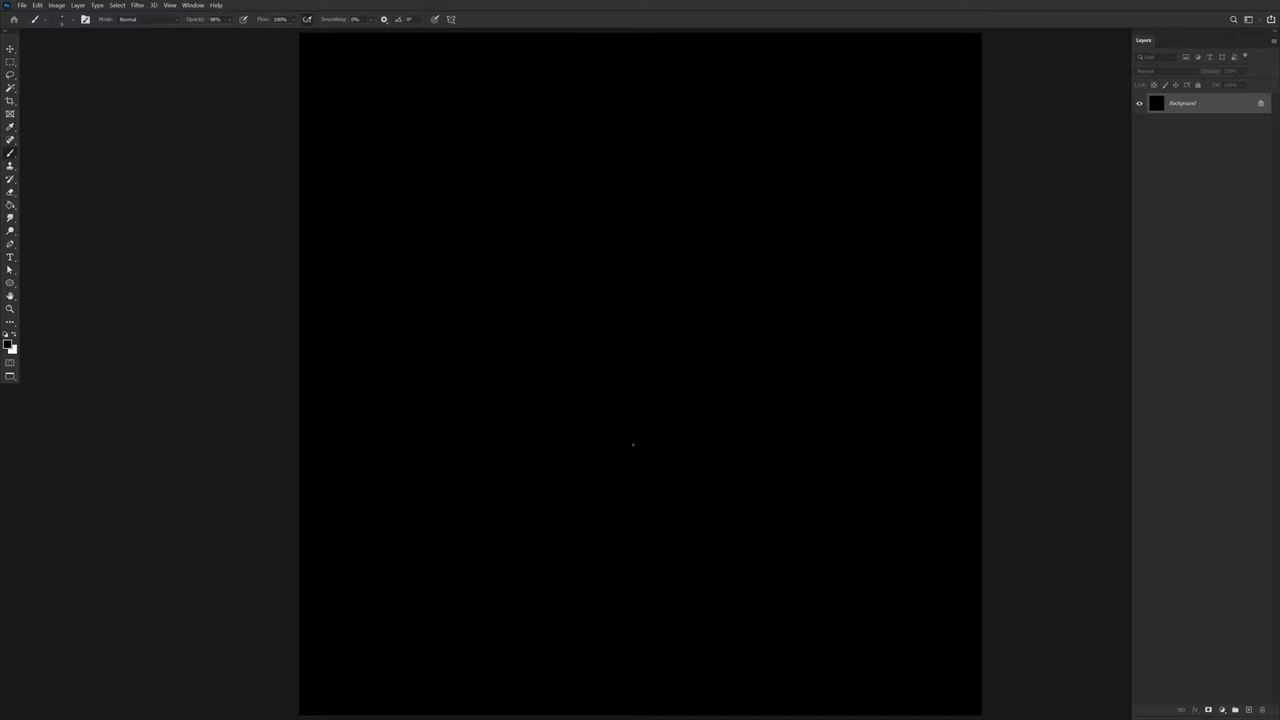
Step: Swap the foreground and background colours repeatedly, filling the canvas alternately with white and black and finishing on black
key(x)
key(alt+BackSpace)
key(x)
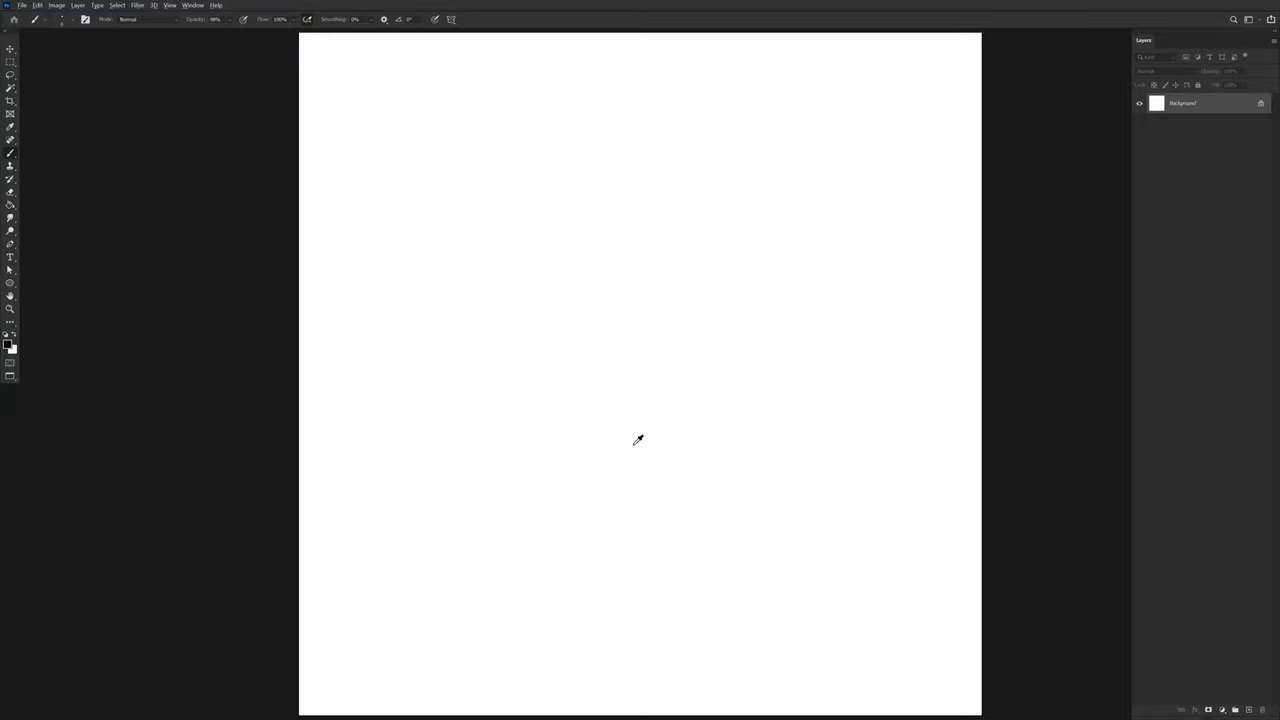
key(alt+BackSpace)
key(x)
key(alt+BackSpace)
key(x)
key(alt+BackSpace)
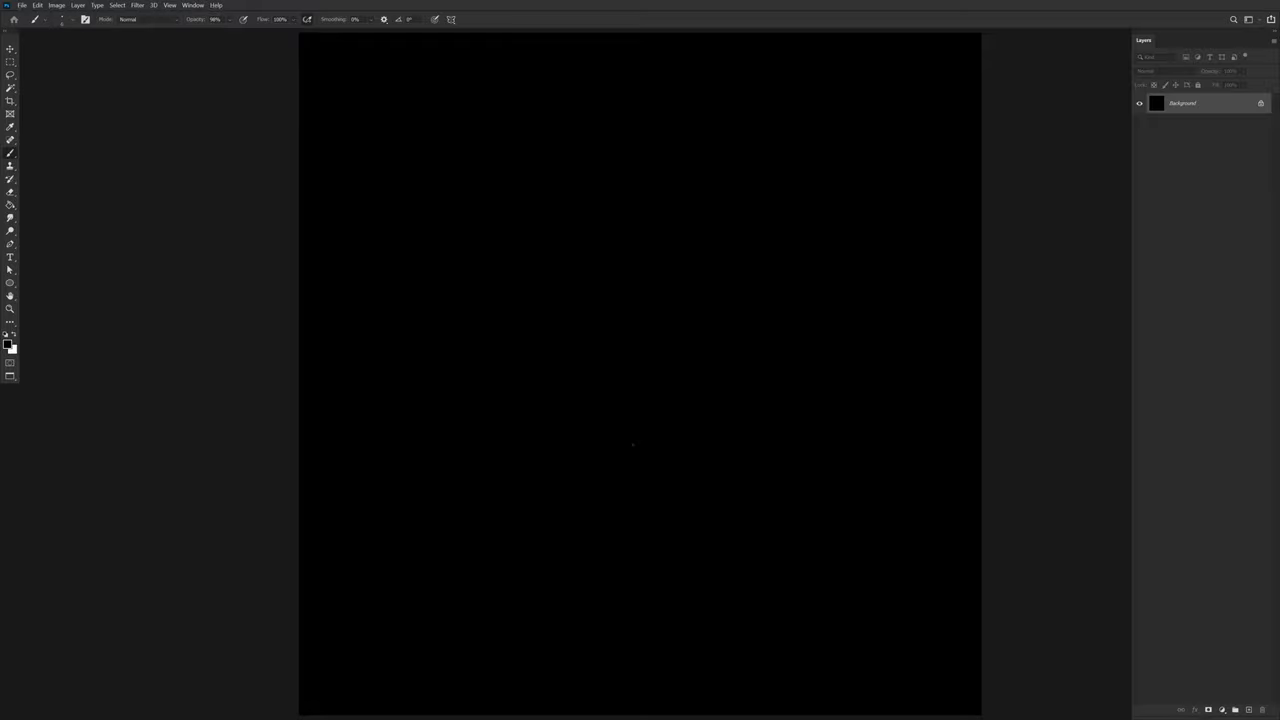
click(37, 6)
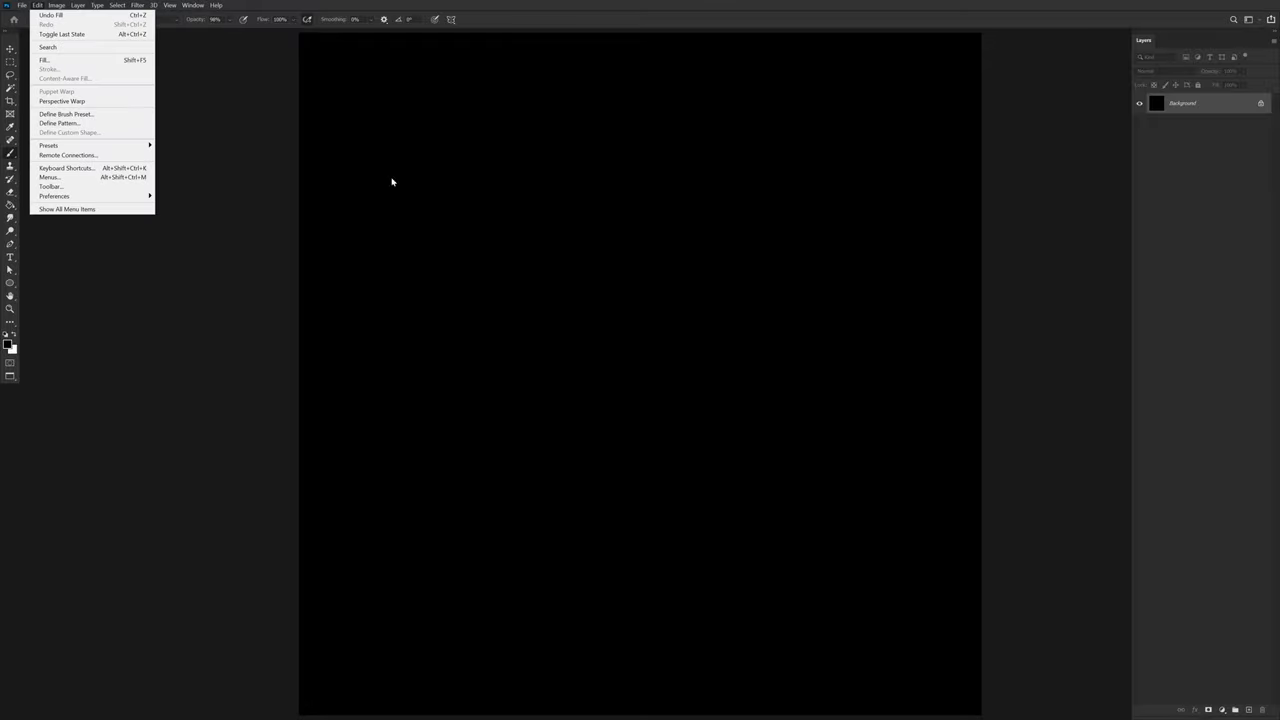
key(Escape)
Step: Refill the Background layer alternately with the swapped foreground colour, finishing with a solid white canvas
key(x)
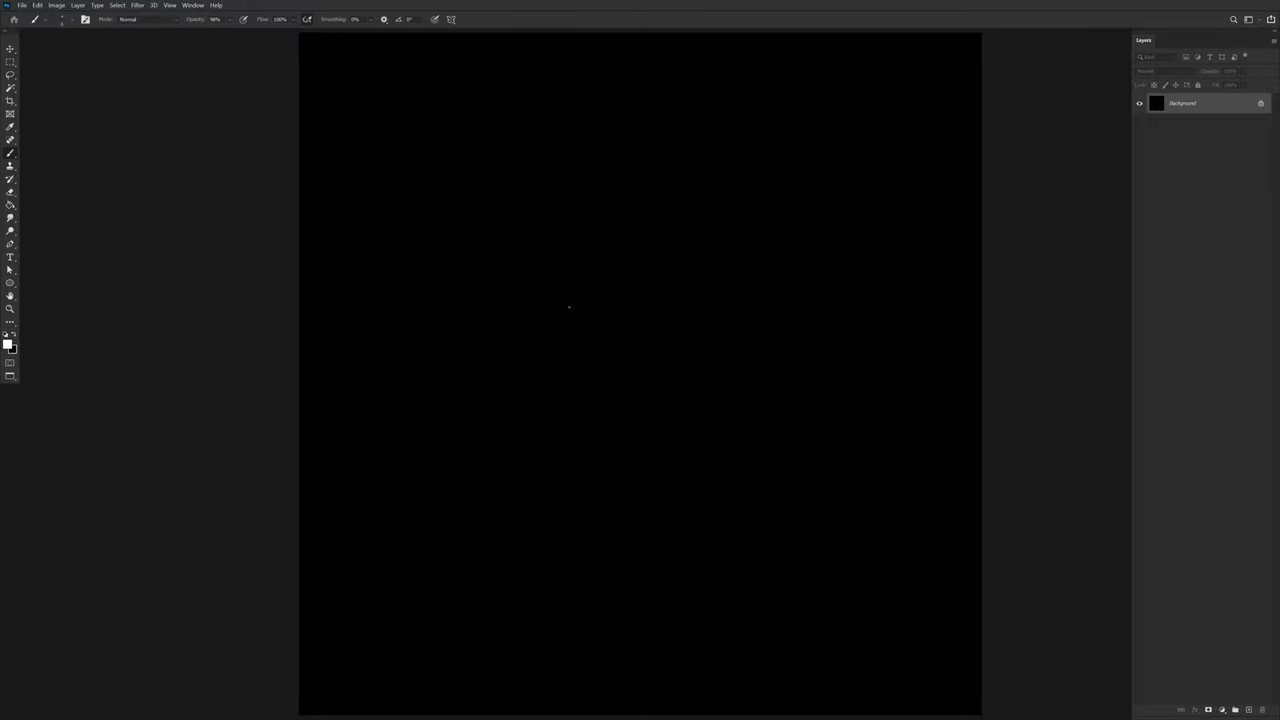
key(alt+BackSpace)
key(x)
key(alt+BackSpace)
key(x)
key(alt+BackSpace)
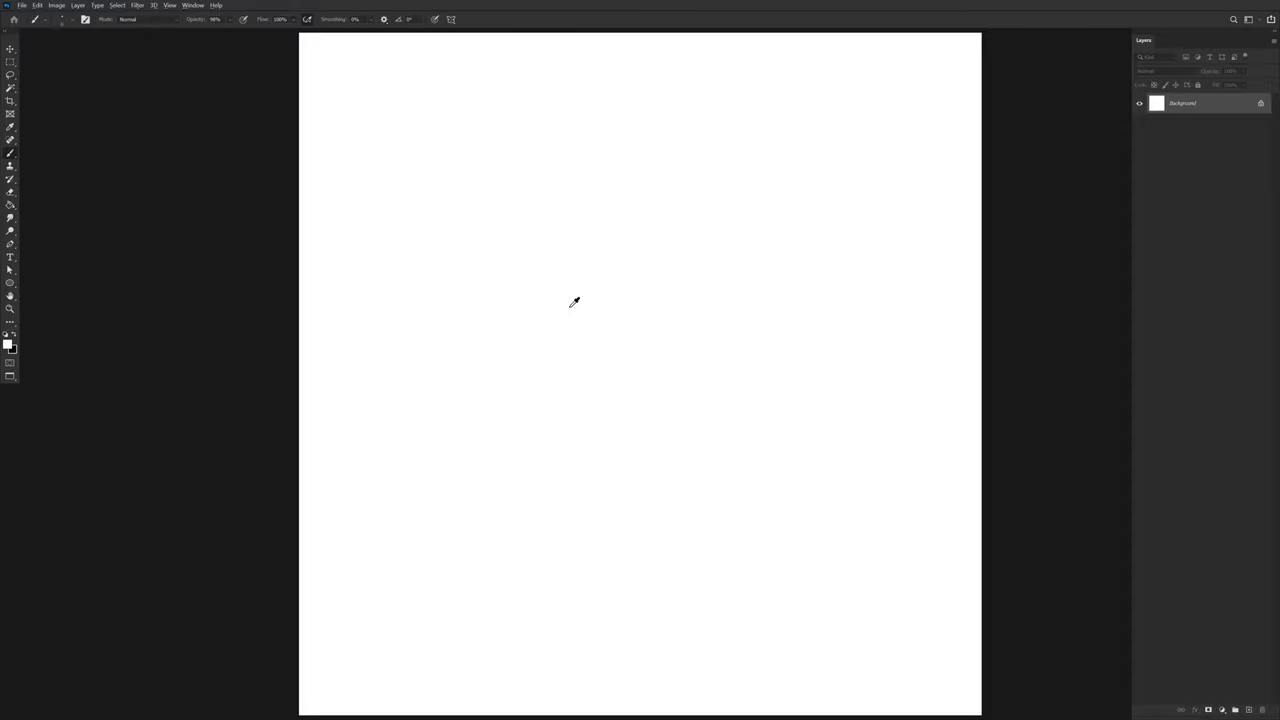
key(x)
key(alt+BackSpace)
key(x)
key(alt+BackSpace)
key(x)
key(x)
key(x)
key(alt+BackSpace)
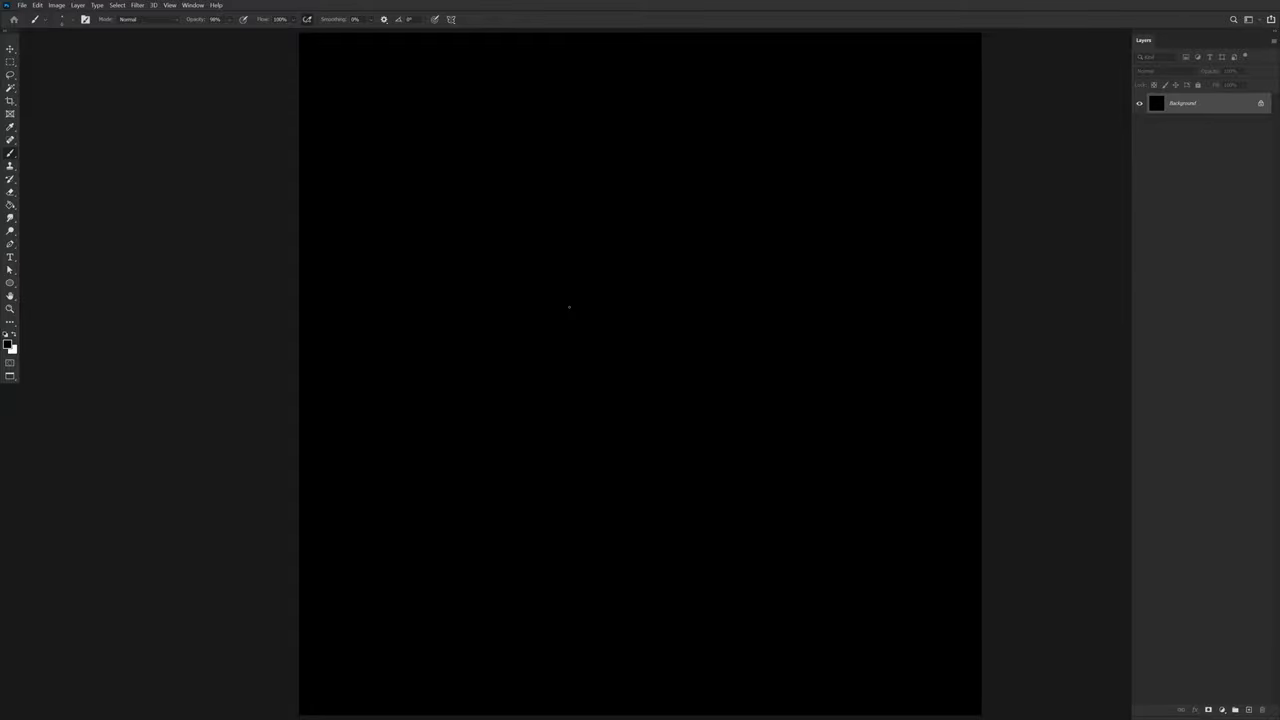
key(x)
key(alt+BackSpace)
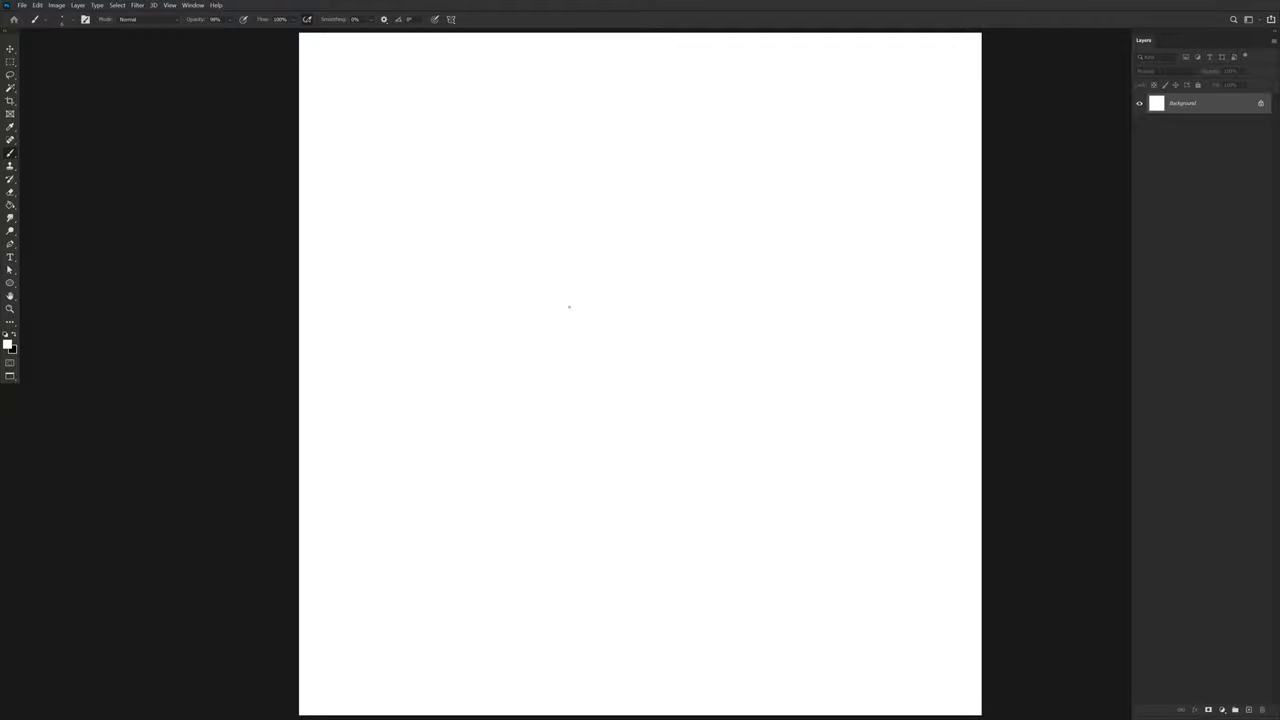
Step: Make a circular selection near the canvas centre with the Elliptical Marquee tool, fill it with default black, and deselect
right_click(10, 63)
click(55, 80)
drag(490, 229, 749, 479)
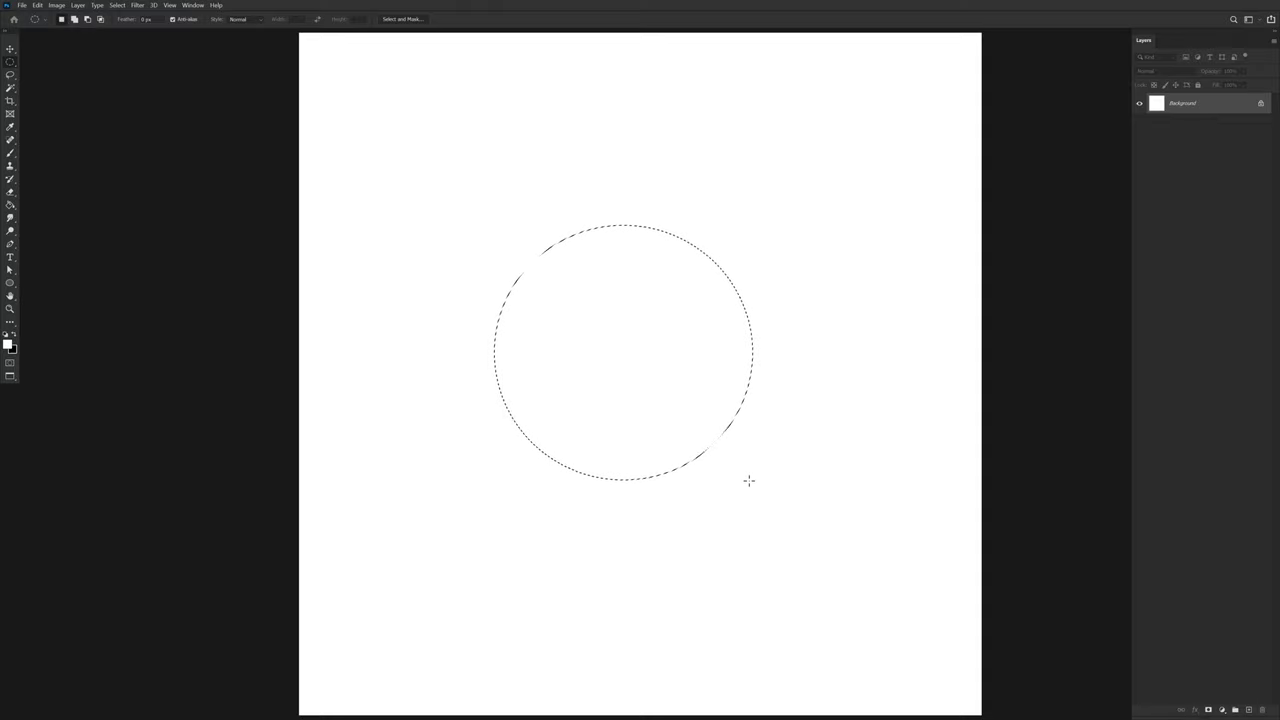
key(d)
key(alt+BackSpace)
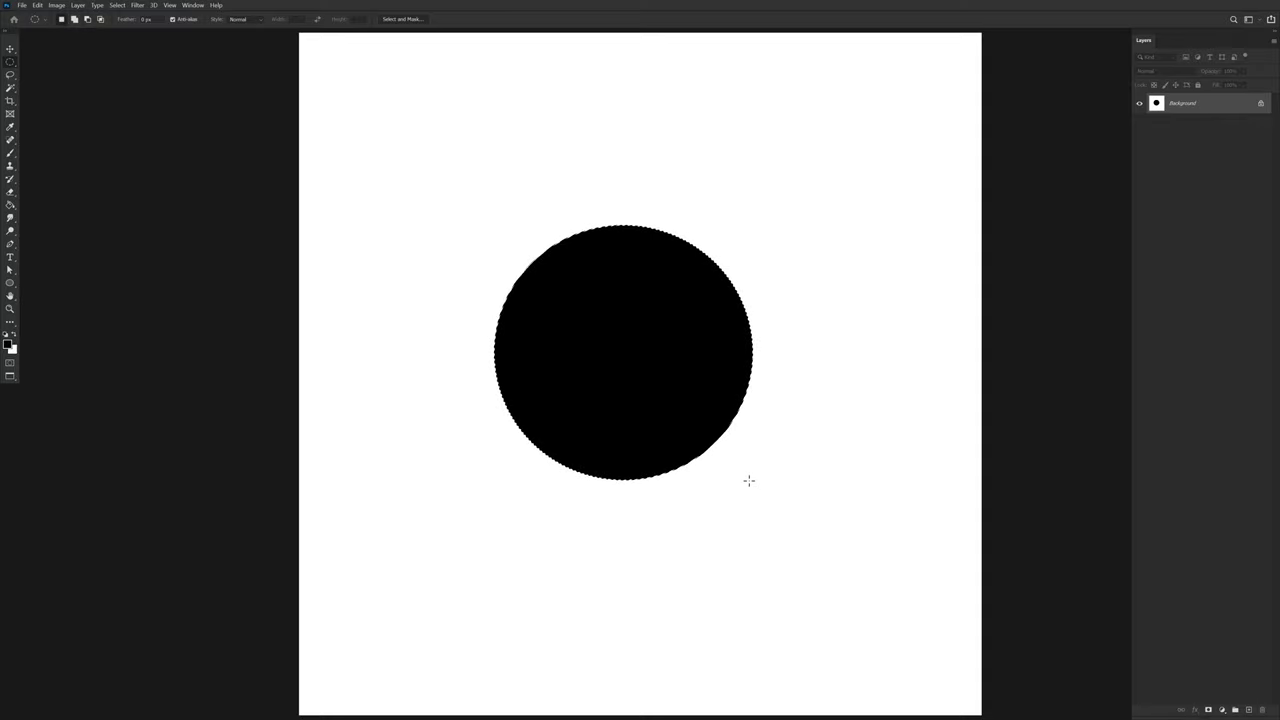
key(ctrl+d)
click(40, 7)
mouse_move(56, 6)
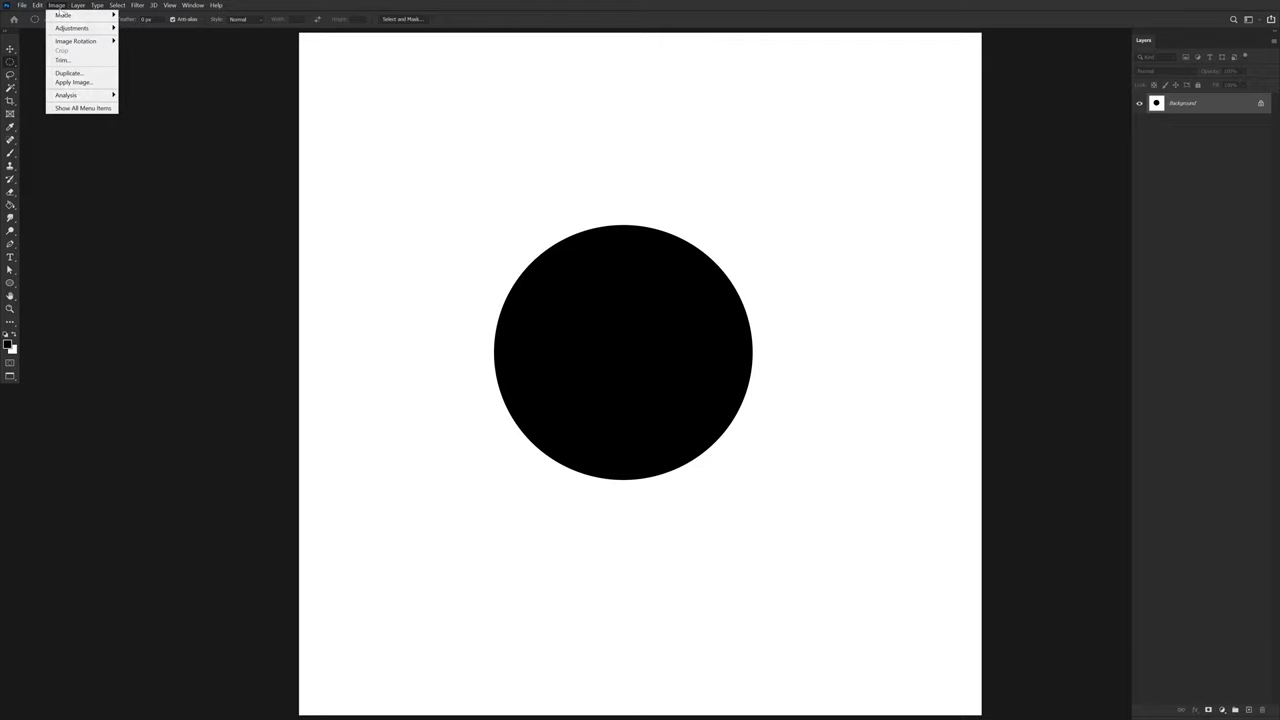
mouse_move(74, 28)
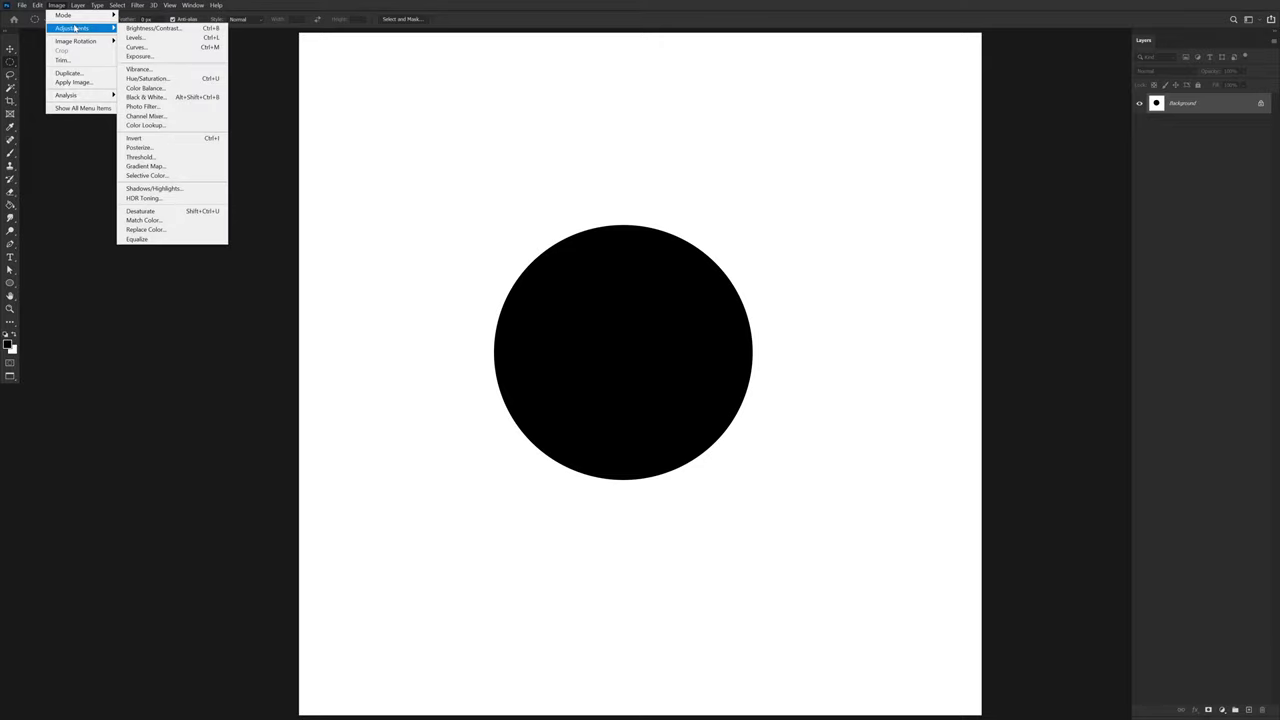
click(83, 107)
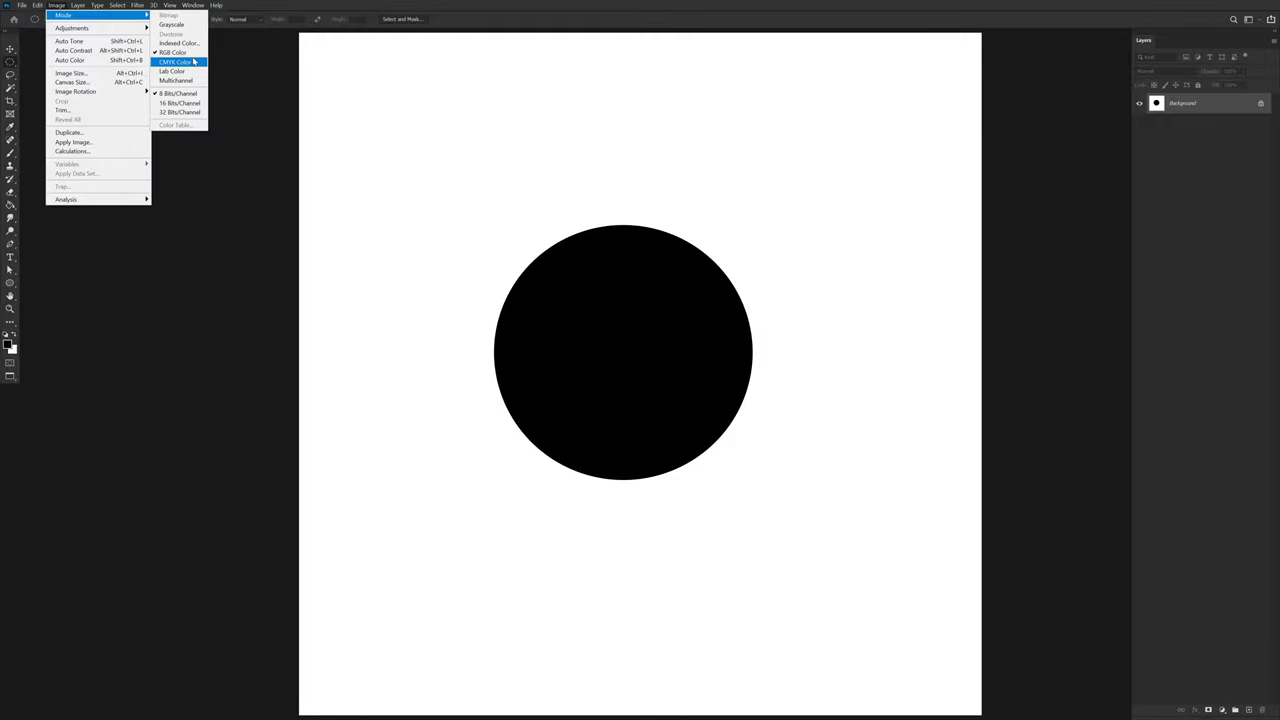
click(385, 178)
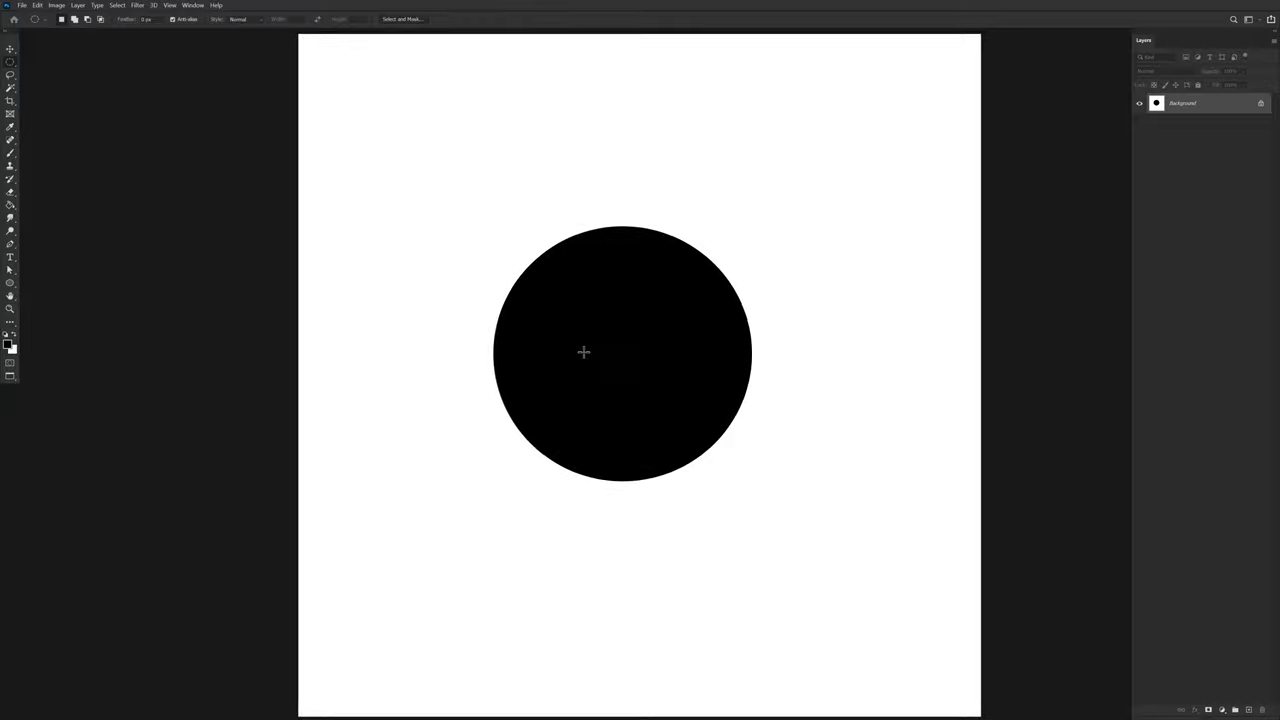
Step: Paint thick freehand black brush strokes over the circle, and swap to white for strokes and a dot across them
key(b)
mouse_move(606, 123)
mouse_down()
mouse_move(591, 320)
mouse_move(620, 585)
mouse_up()
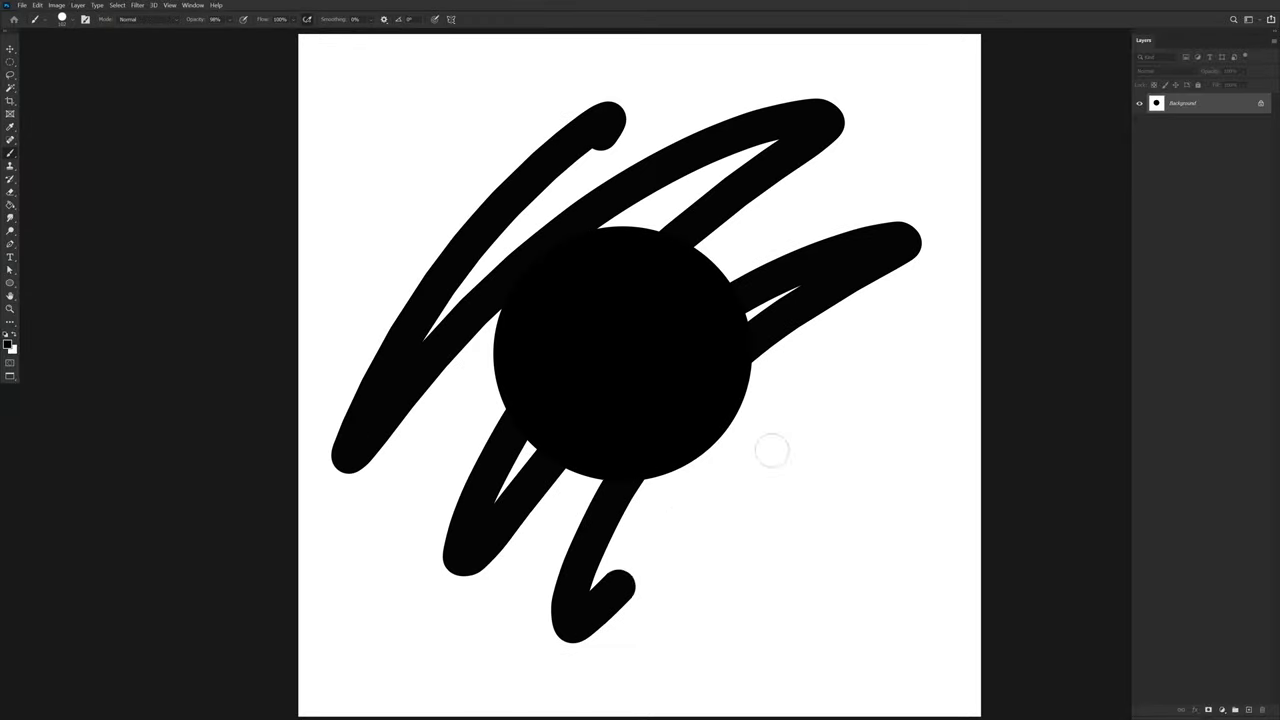
key(x)
mouse_move(788, 485)
mouse_down()
mouse_move(600, 600)
mouse_move(625, 405)
mouse_up()
click(525, 395)
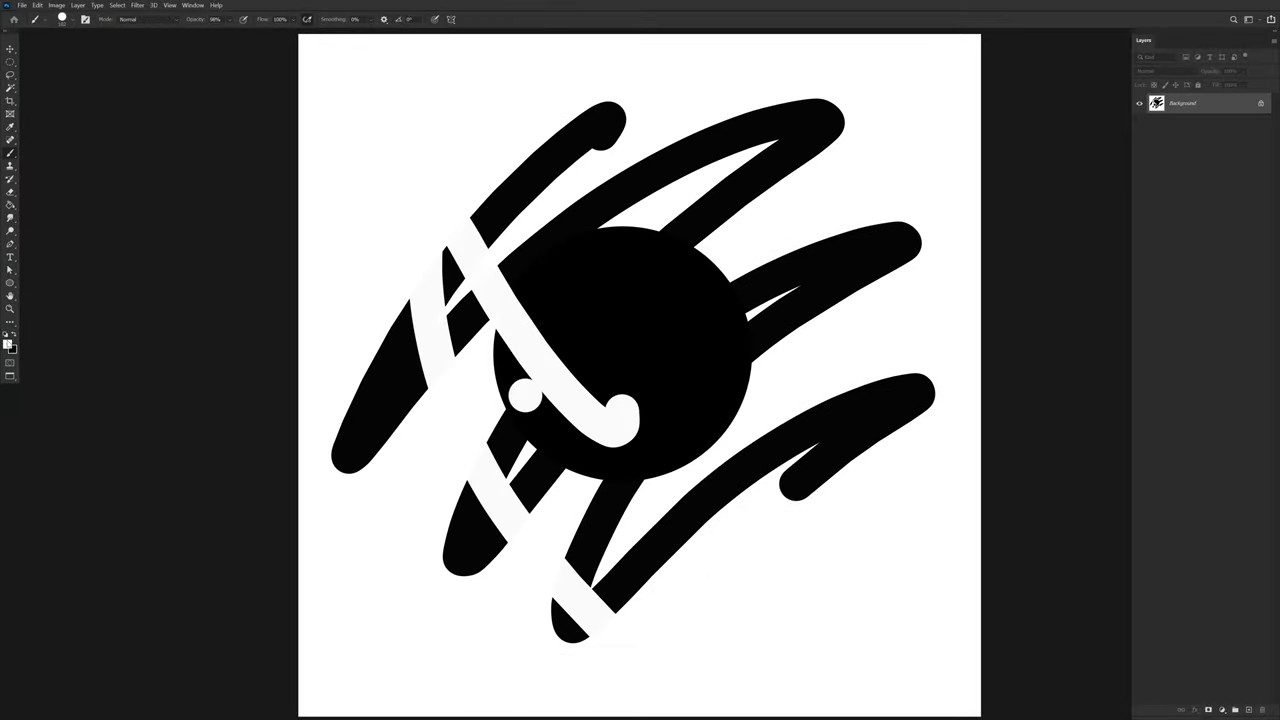
Step: Set the foreground colour to ff0000 and paint thick freehand red strokes zigzagging across the canvas over the black circle
click(8, 343)
text(ff0000)
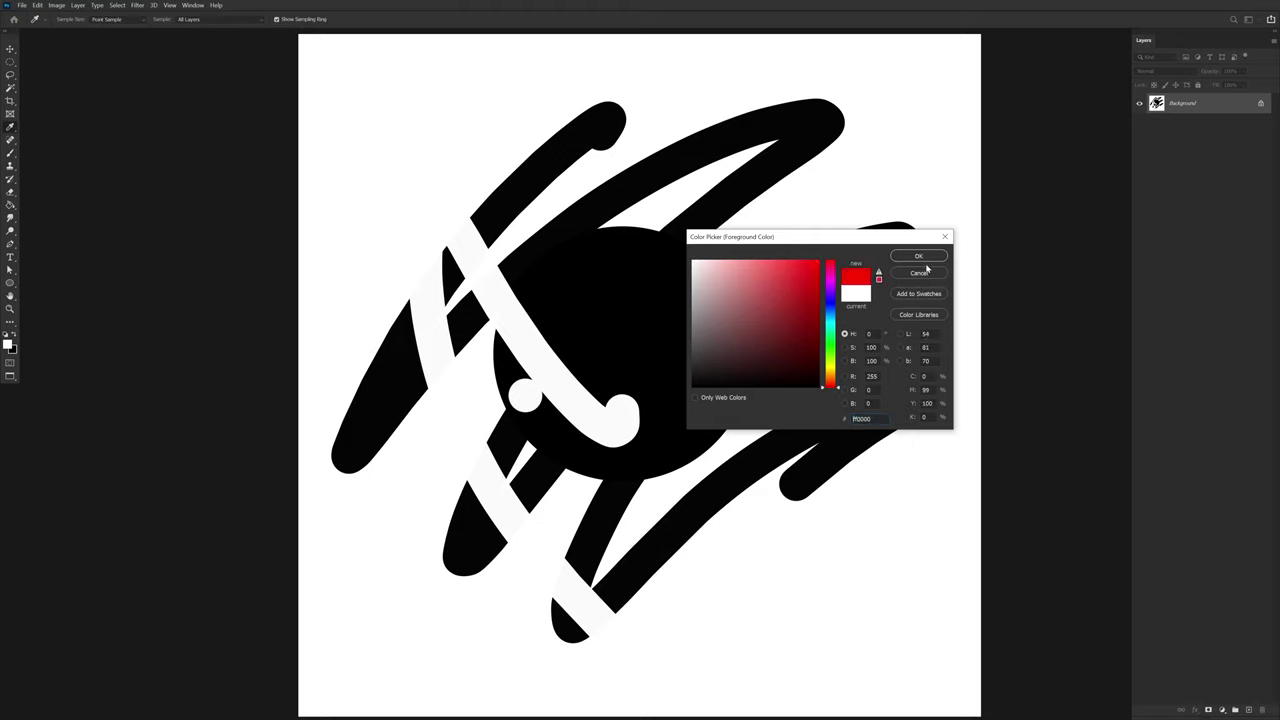
click(919, 258)
mouse_move(800, 160)
mouse_down()
mouse_move(471, 405)
mouse_move(935, 330)
mouse_up()
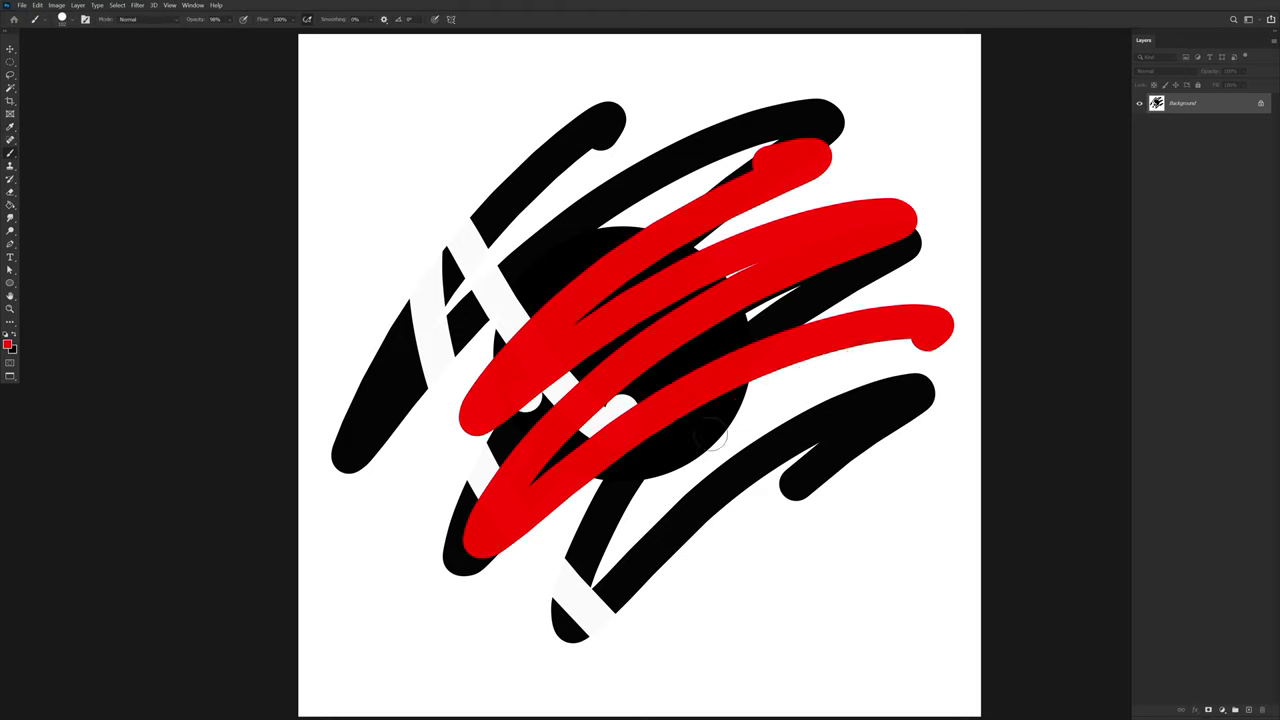
drag(840, 352, 882, 460)
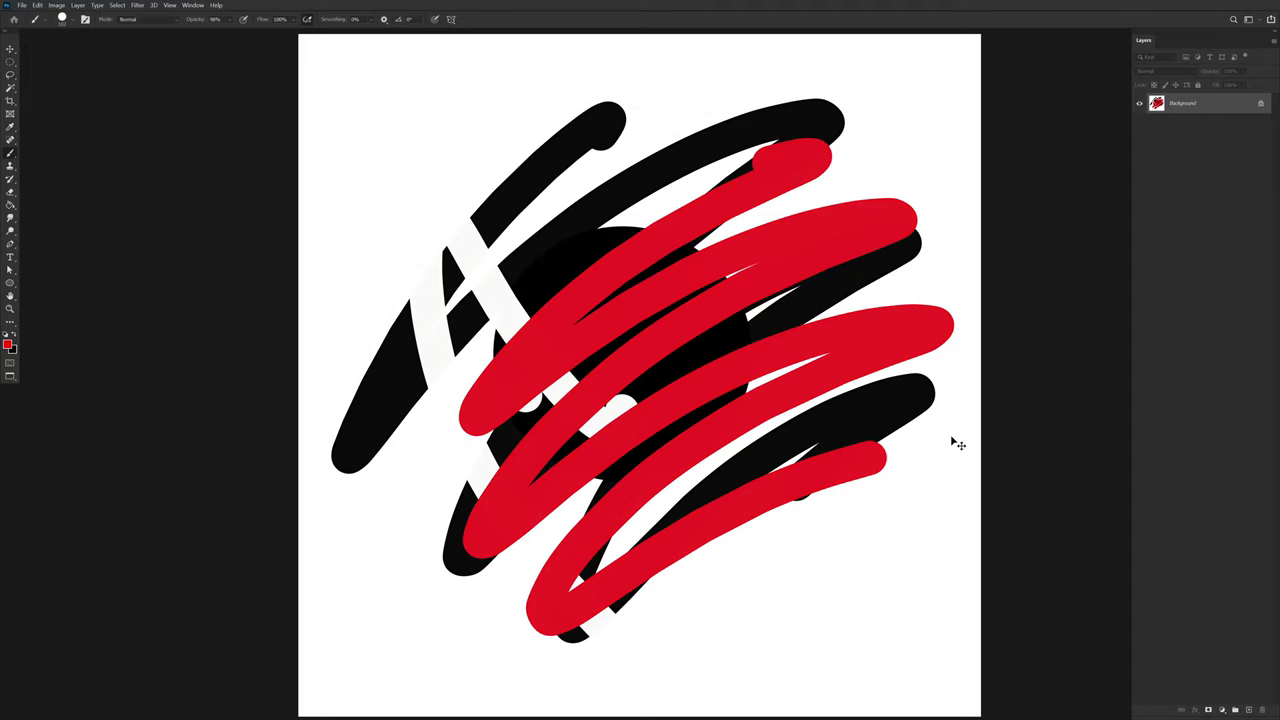
Step: Undo and redo the red strokes, and toggle the proof colours preview on and off while zoomed in on them
key(ctrl+z)
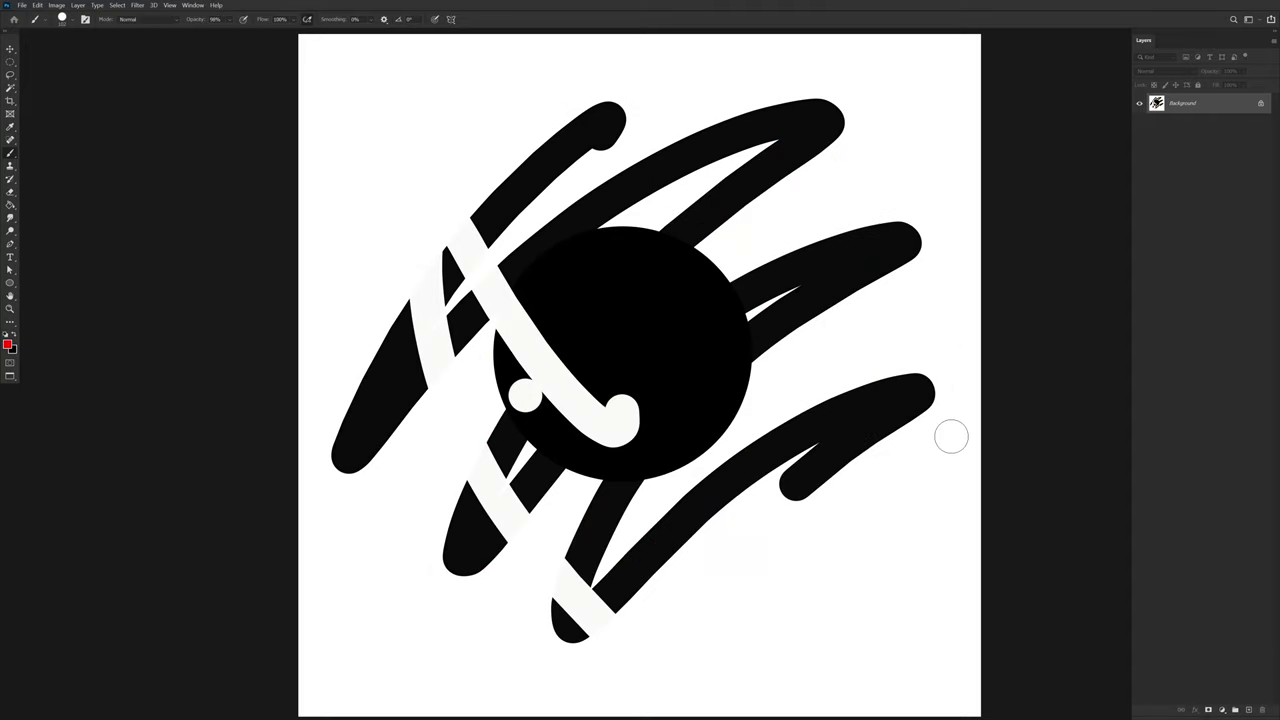
key(ctrl+shift+z)
drag(663, 374, 861, 443)
drag(550, 471, 569, 471)
drag(622, 497, 657, 497)
key(ctrl+y)
key(ctrl+y)
key(ctrl+y)
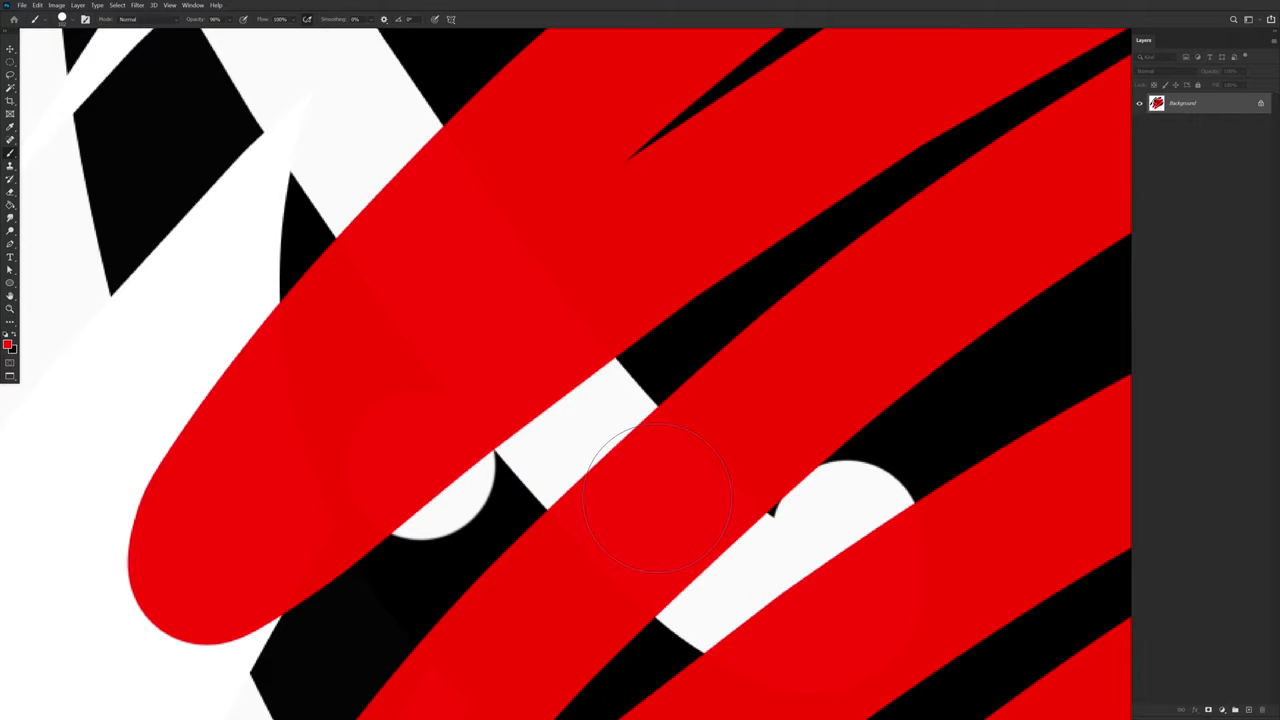
Step: Switch to the Move tool and convert the locked Background into a regular layer, with the whole canvas fitted in view
scroll(741, 485, down, 8)
scroll(741, 485, up, 3)
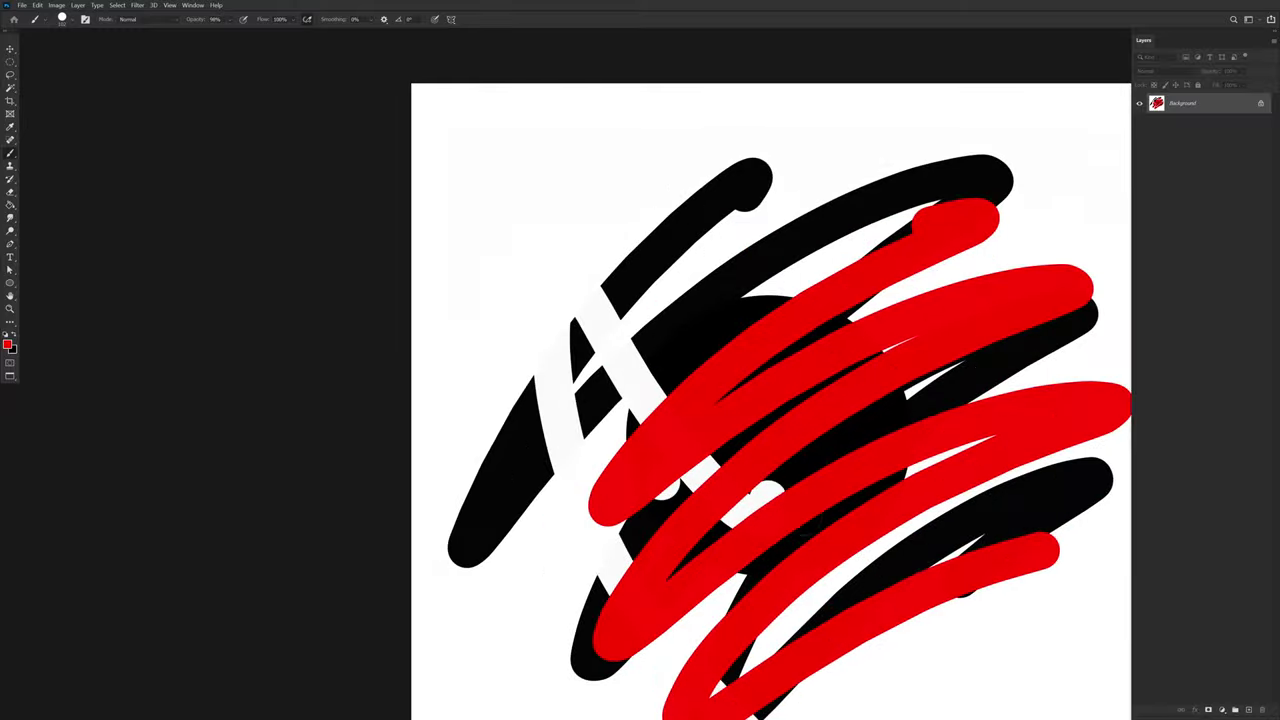
drag(789, 512, 712, 455)
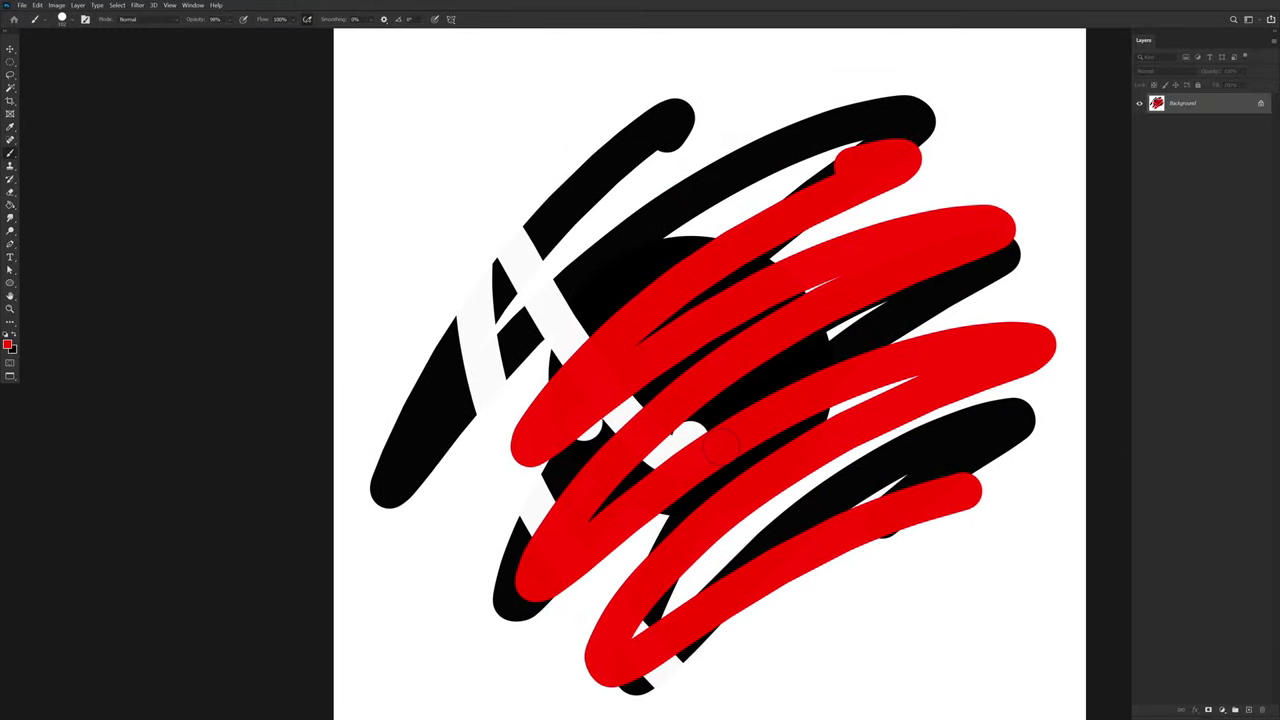
drag(638, 433, 641, 429)
mouse_move(644, 364)
mouse_down()
mouse_move(646, 380)
mouse_move(635, 371)
mouse_up()
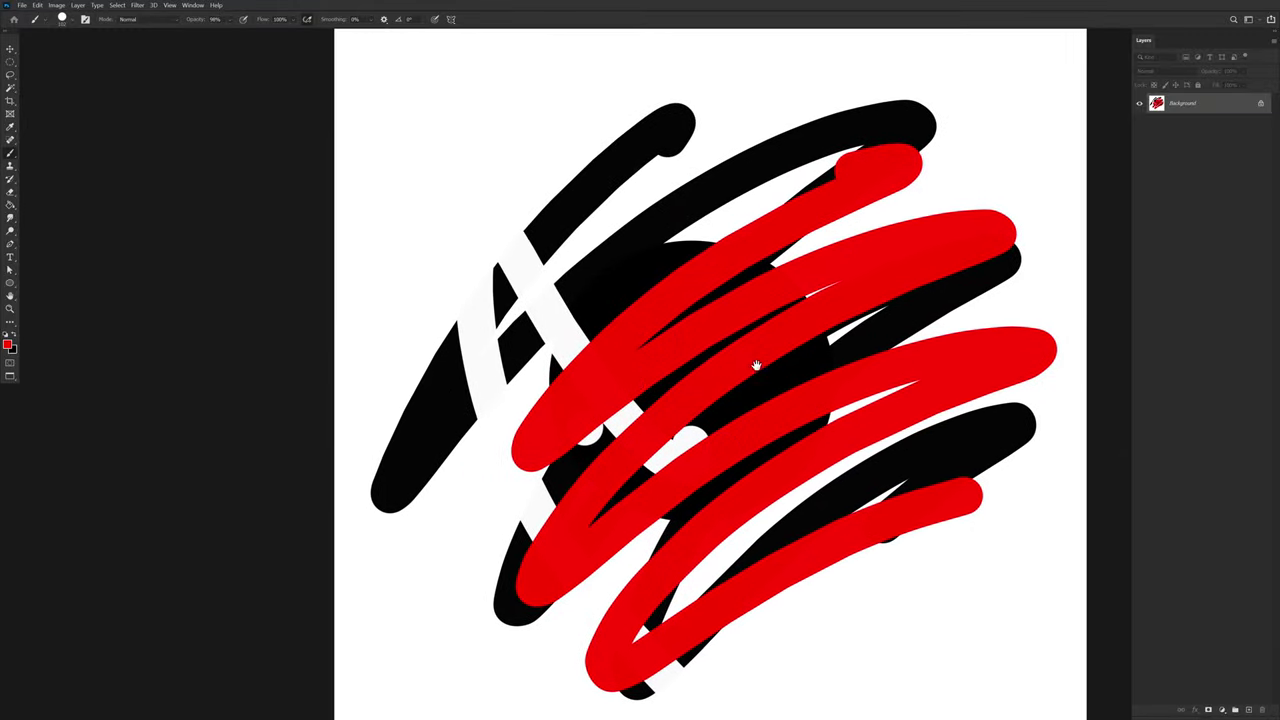
drag(741, 429, 703, 420)
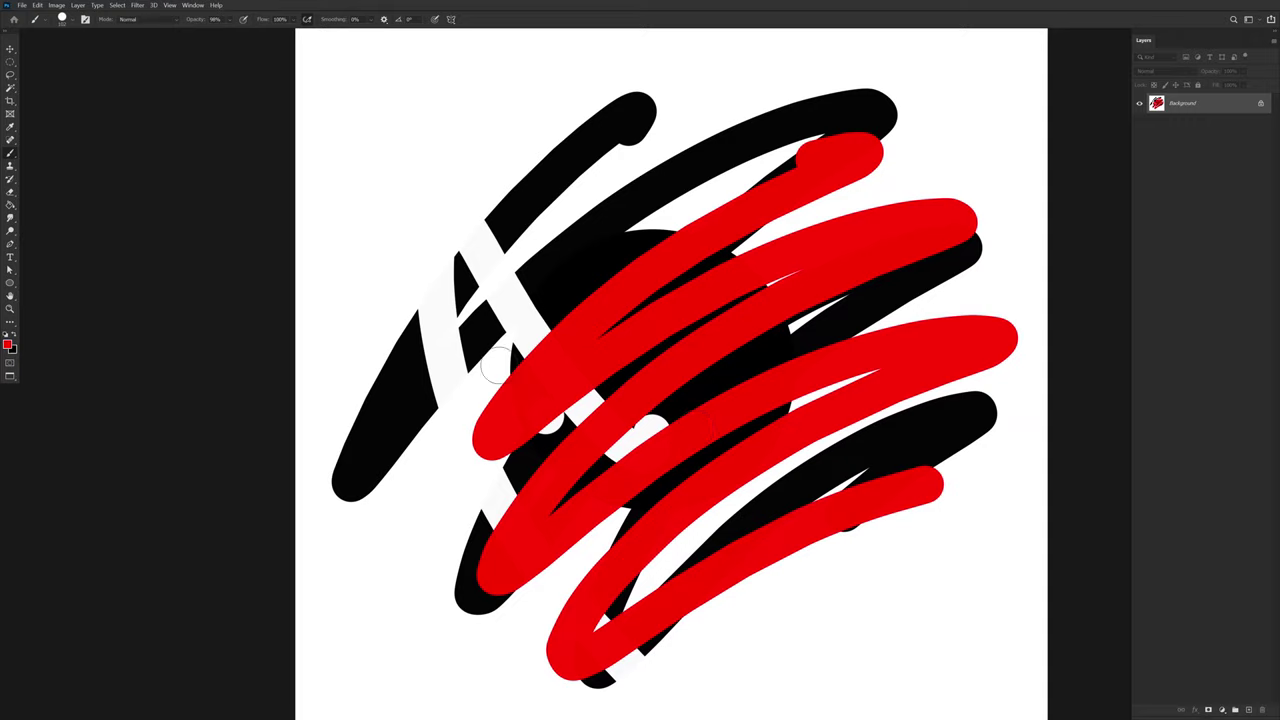
click(10, 48)
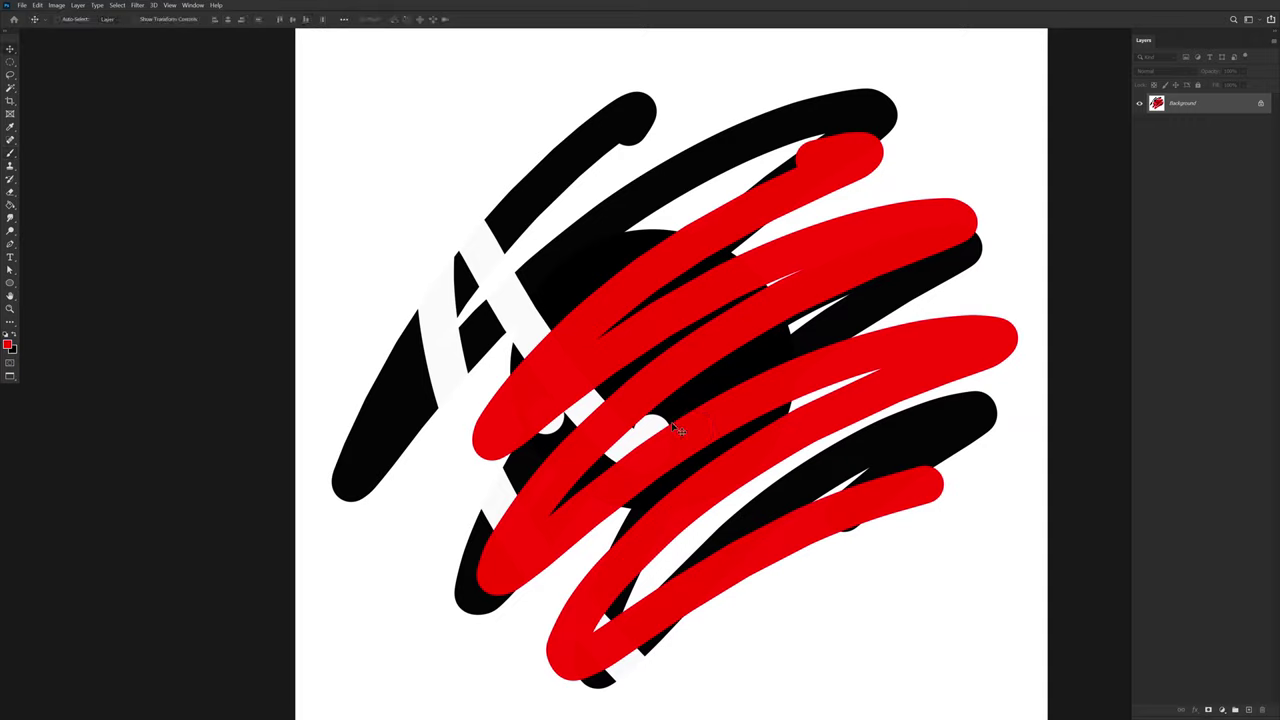
click(785, 298)
key(ctrl+0)
alt+double_click(1207, 109)
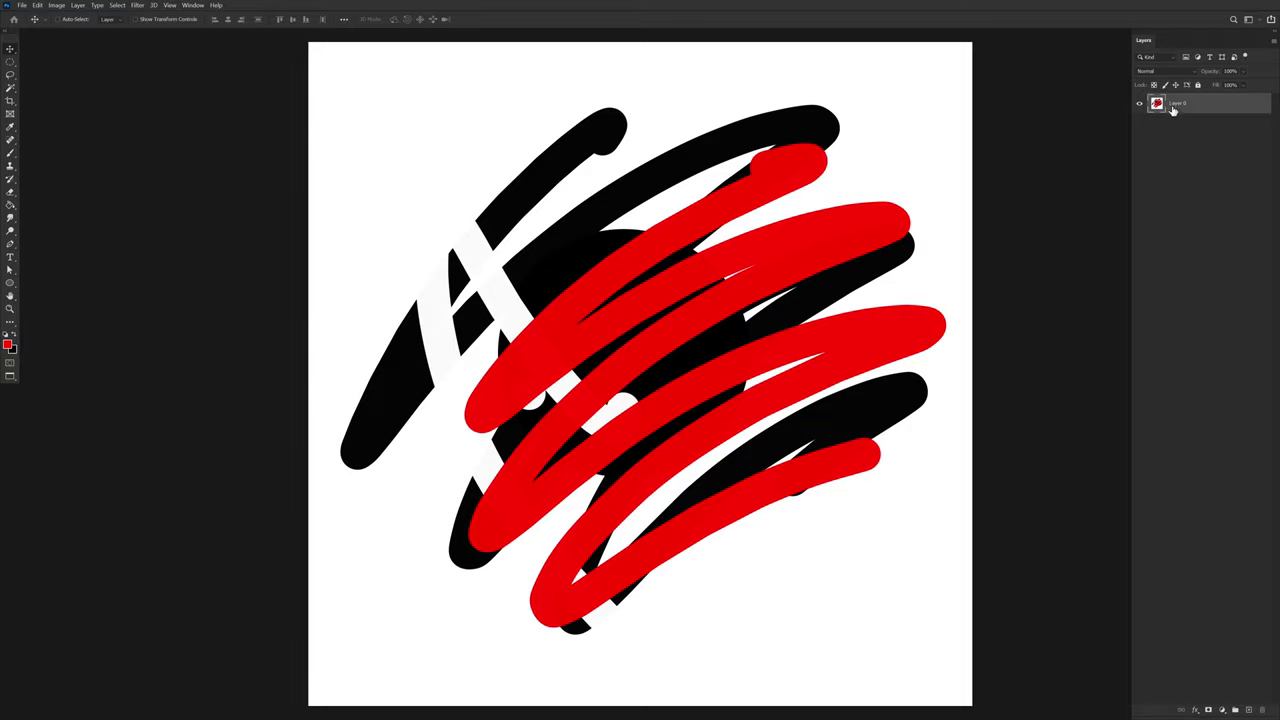
Step: Make a circular selection over the overlapping strokes left of the canvas centre with the Elliptical Marquee tool
drag(671, 352, 638, 413)
drag(669, 470, 583, 431)
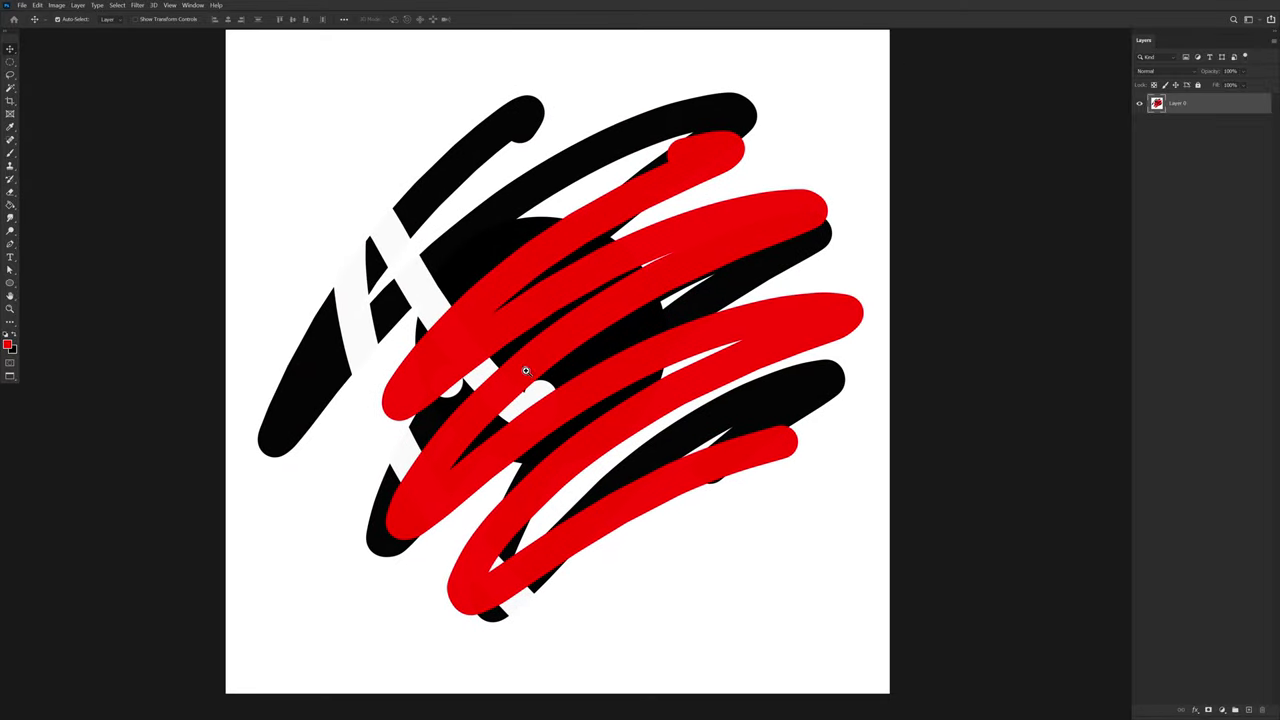
mouse_move(526, 370)
mouse_down()
mouse_move(543, 351)
mouse_move(546, 366)
mouse_up()
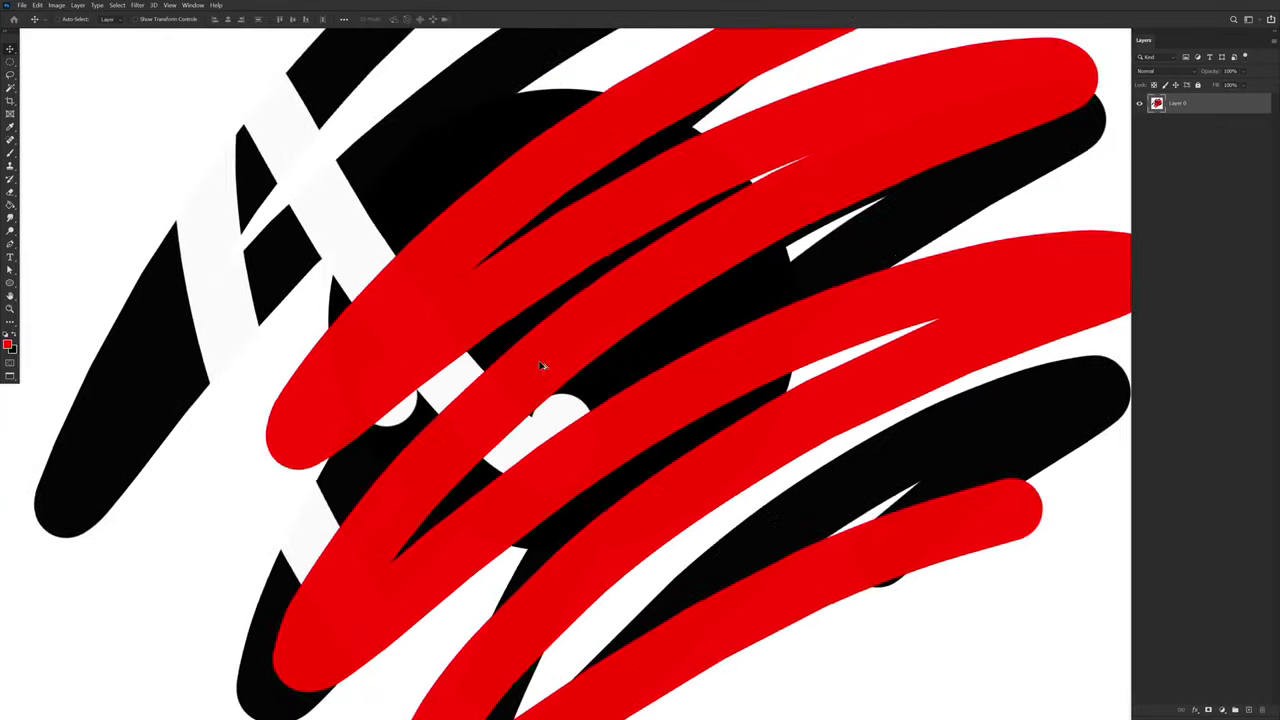
key(m)
drag(302, 182, 672, 571)
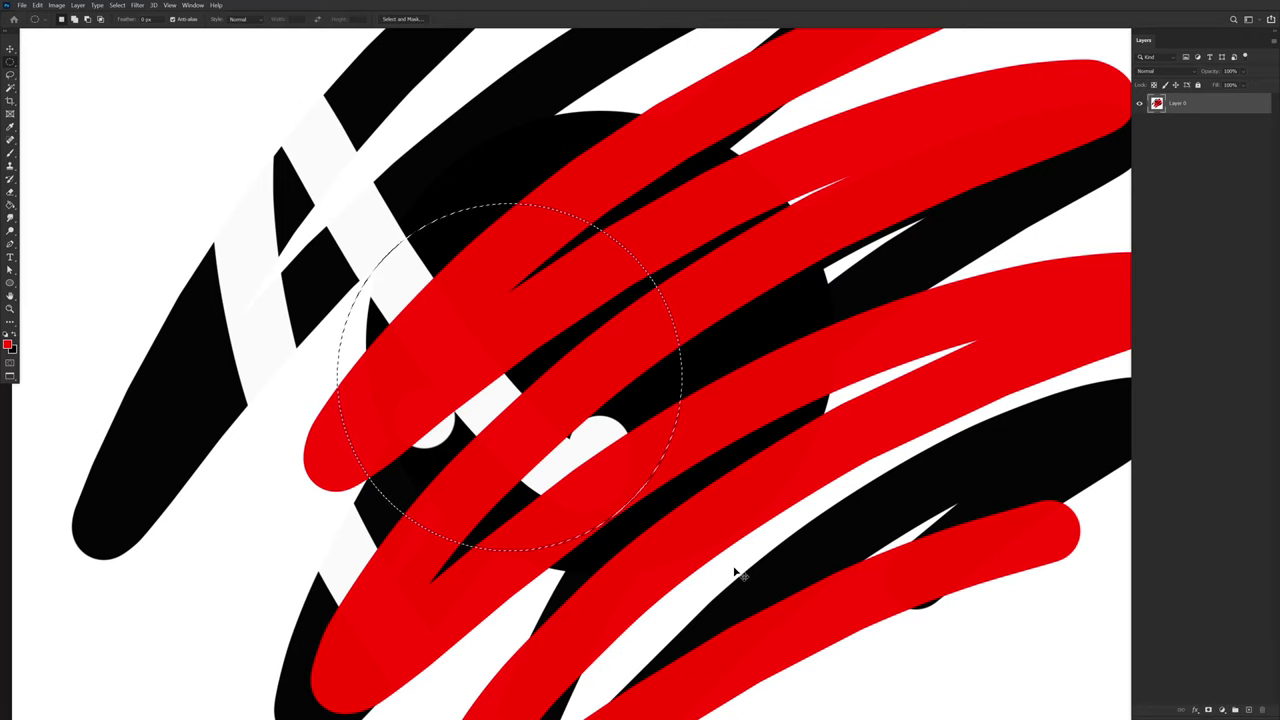
Step: Free-transform the selected circle into a small flat ellipse, about 50% wide and 25% high, and place it up and right of the hole
key(ctrl+t)
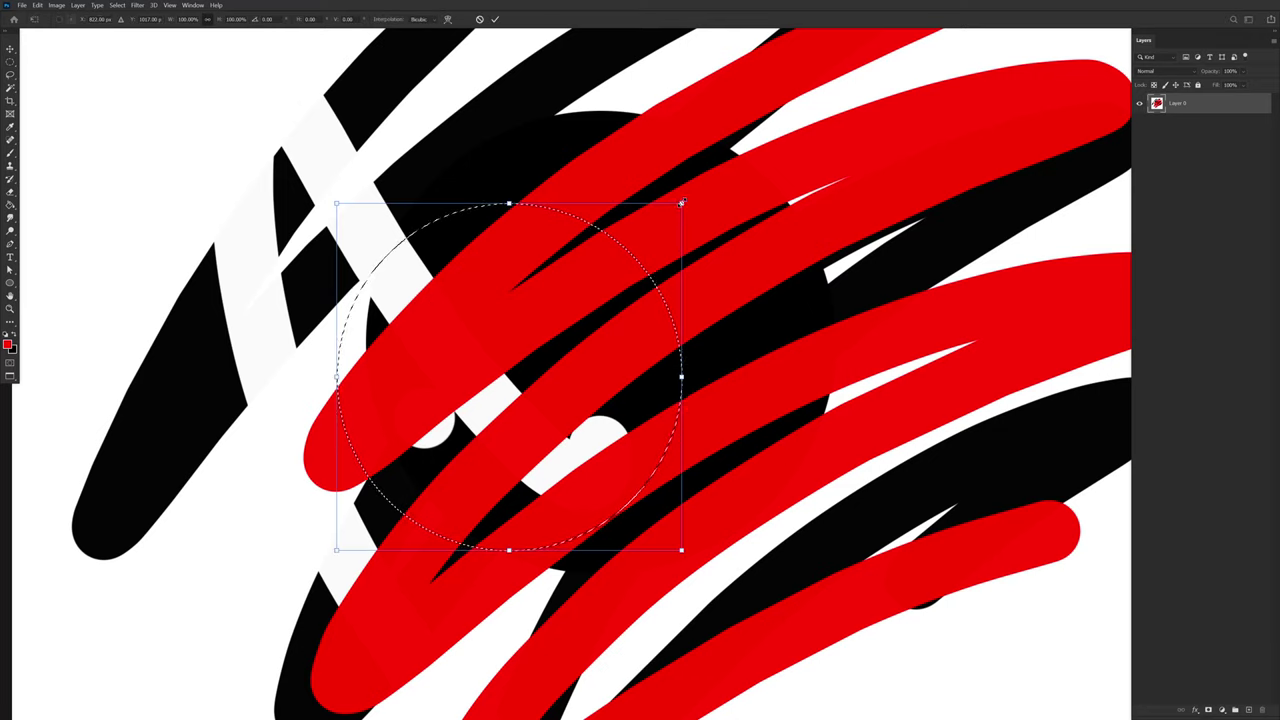
drag(681, 202, 594, 304)
drag(611, 293, 546, 460)
drag(440, 423, 595, 377)
drag(666, 294, 906, 214)
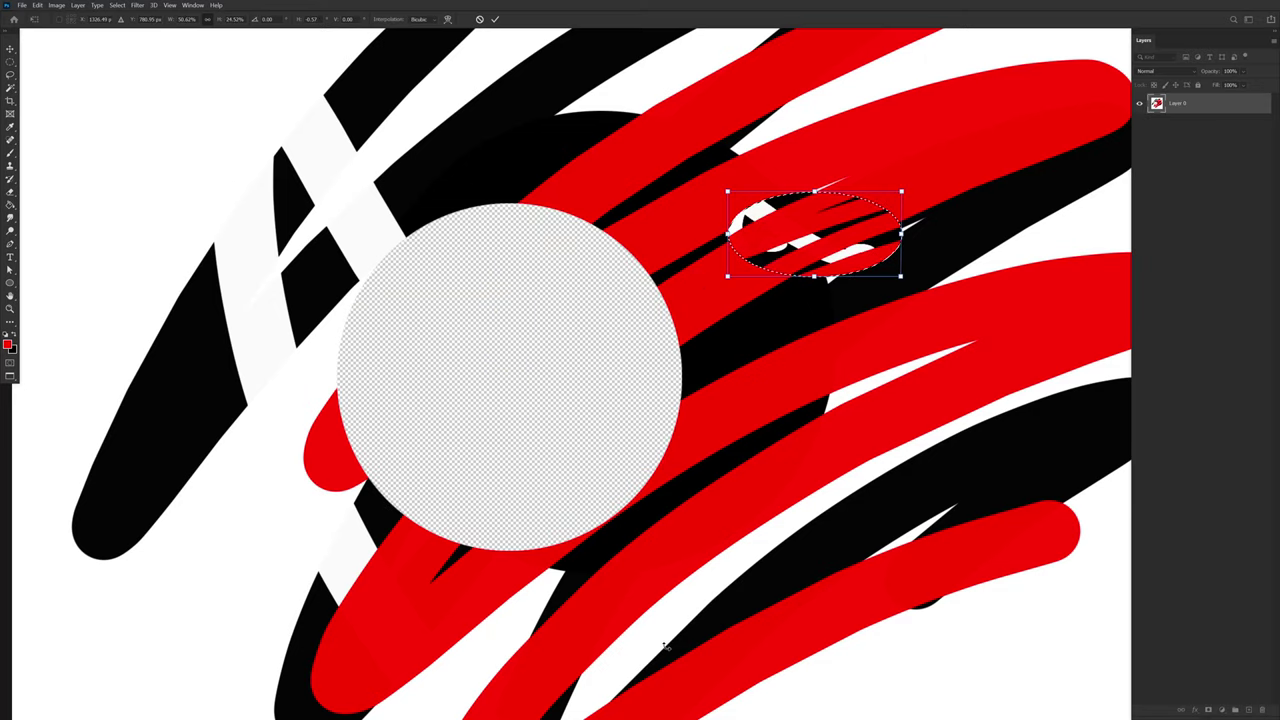
key(Return)
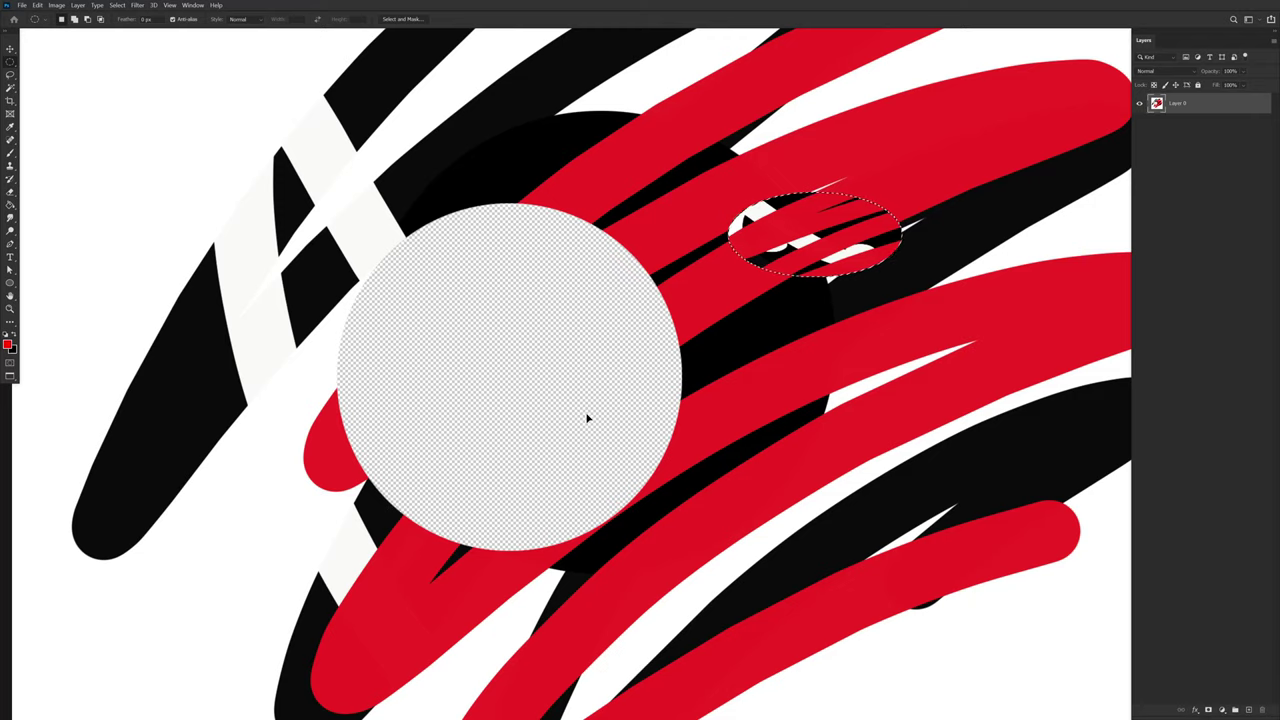
Step: Toggle the proof colours preview on and off, and deselect the transformed ellipse
key(ctrl+y)
key(ctrl+y)
key(ctrl+y)
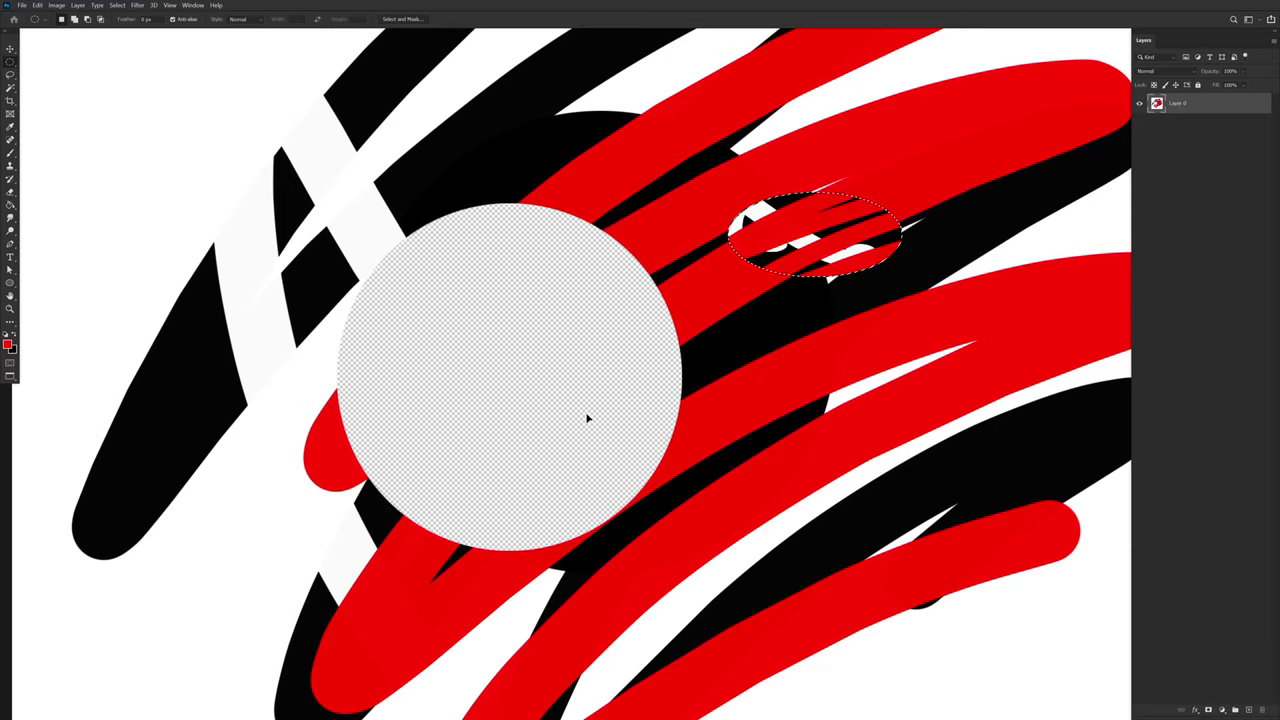
drag(655, 415, 642, 388)
drag(642, 388, 657, 400)
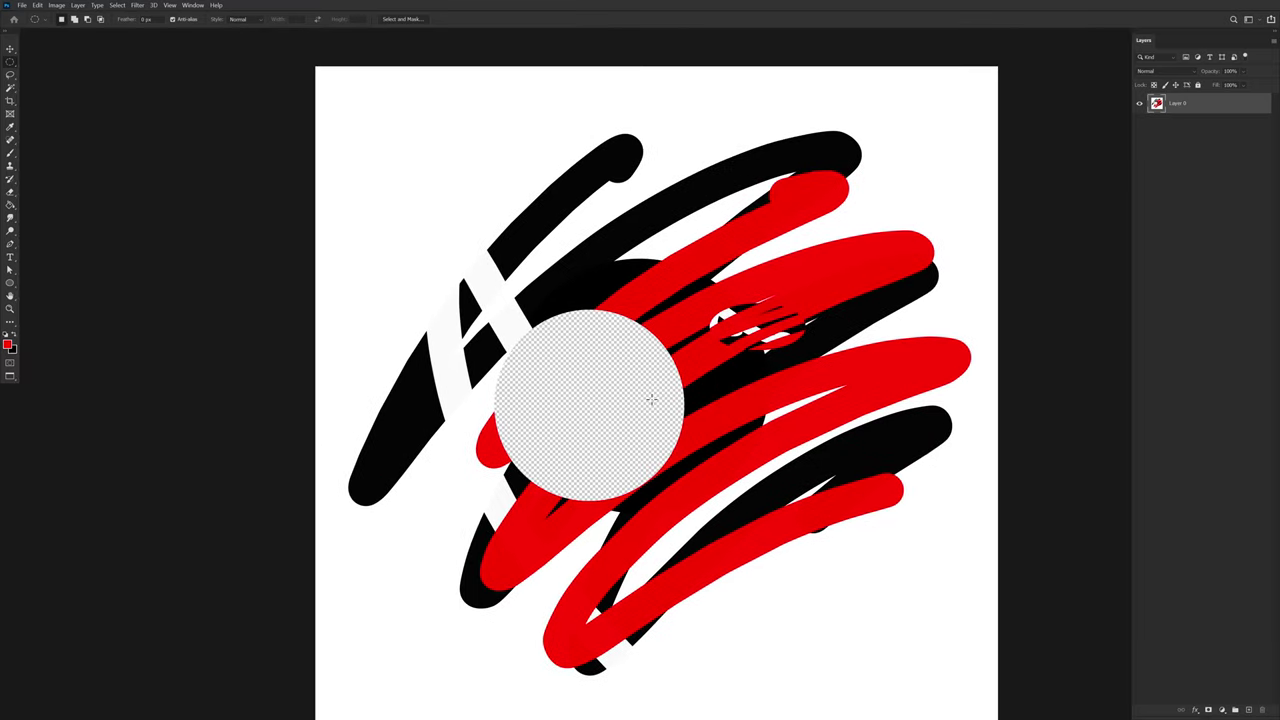
Step: Enlarge the image to 4096 x 4096 pixels and examine the edges of the ellipse and strokes up close
click(57, 5)
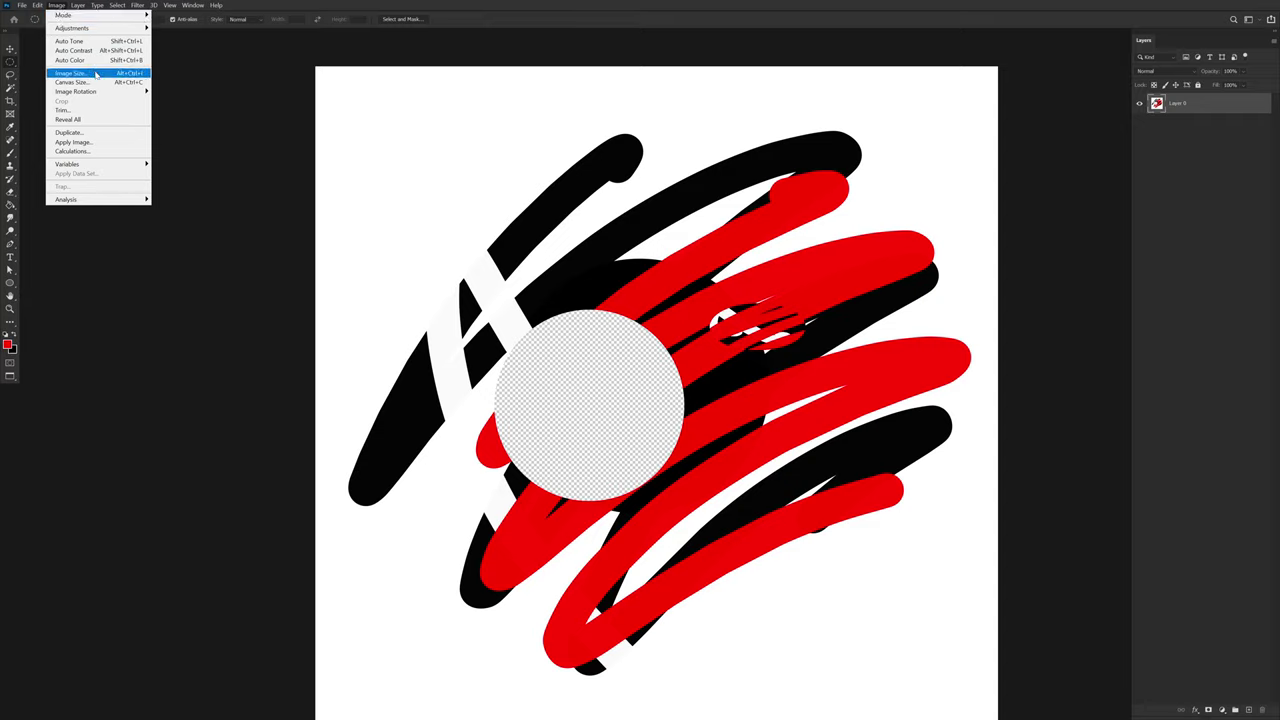
click(97, 74)
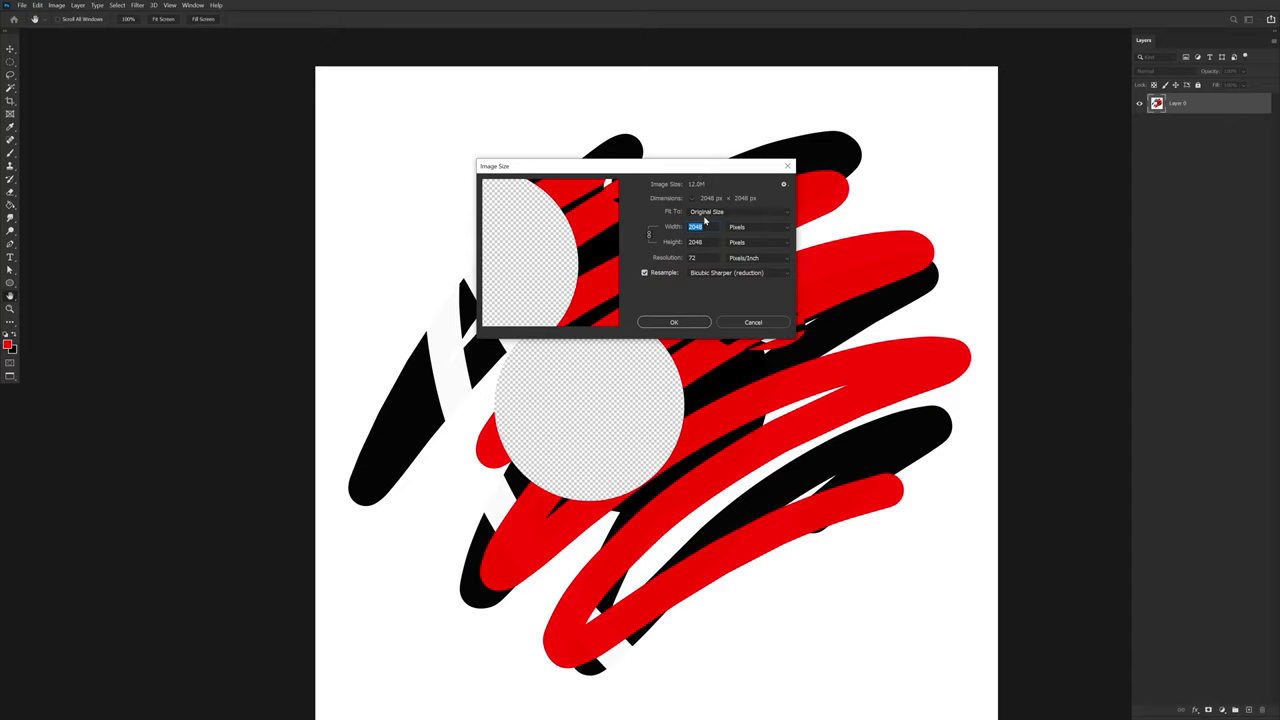
click(703, 227)
text(4096)
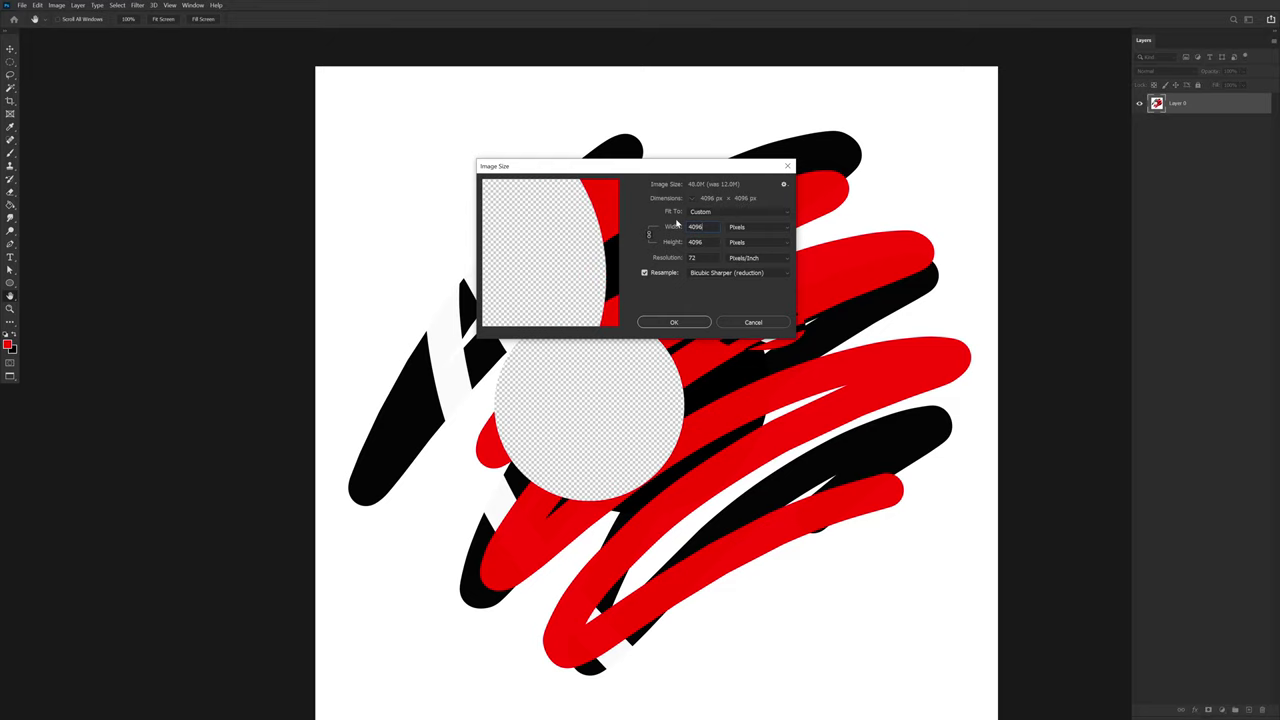
key(Return)
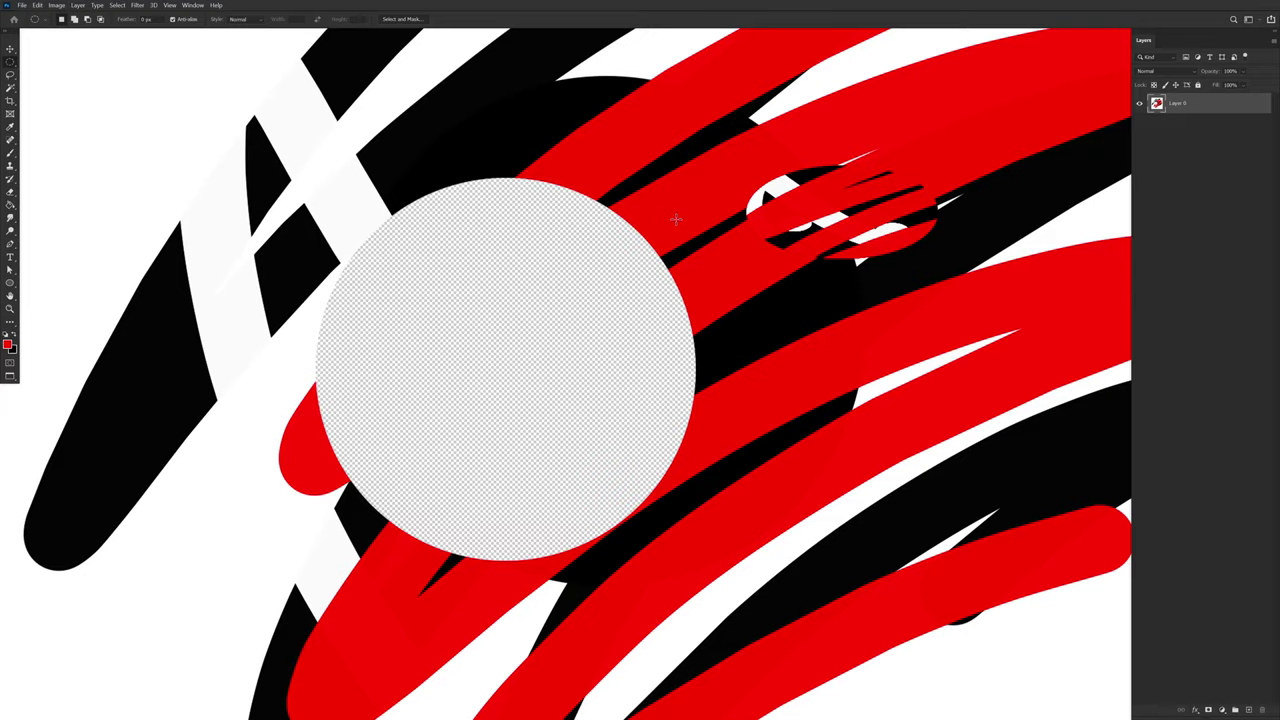
scroll(806, 170, up, 6)
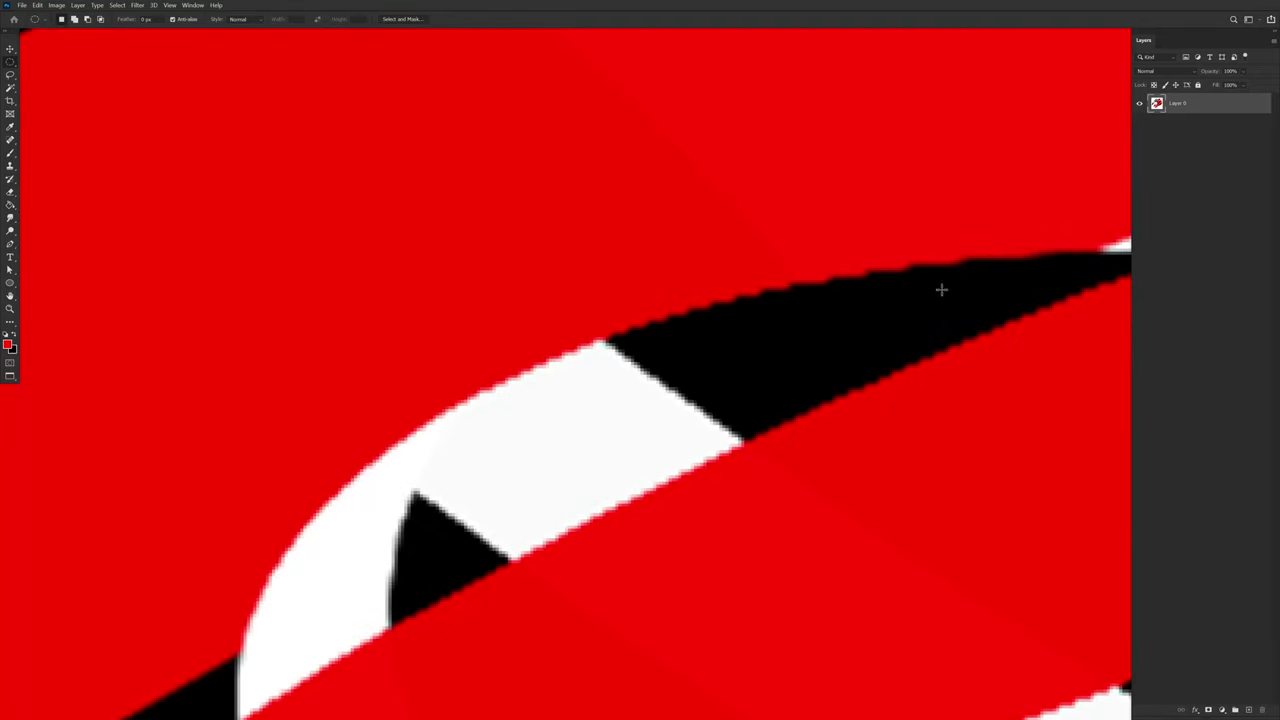
scroll(817, 411, down, 2)
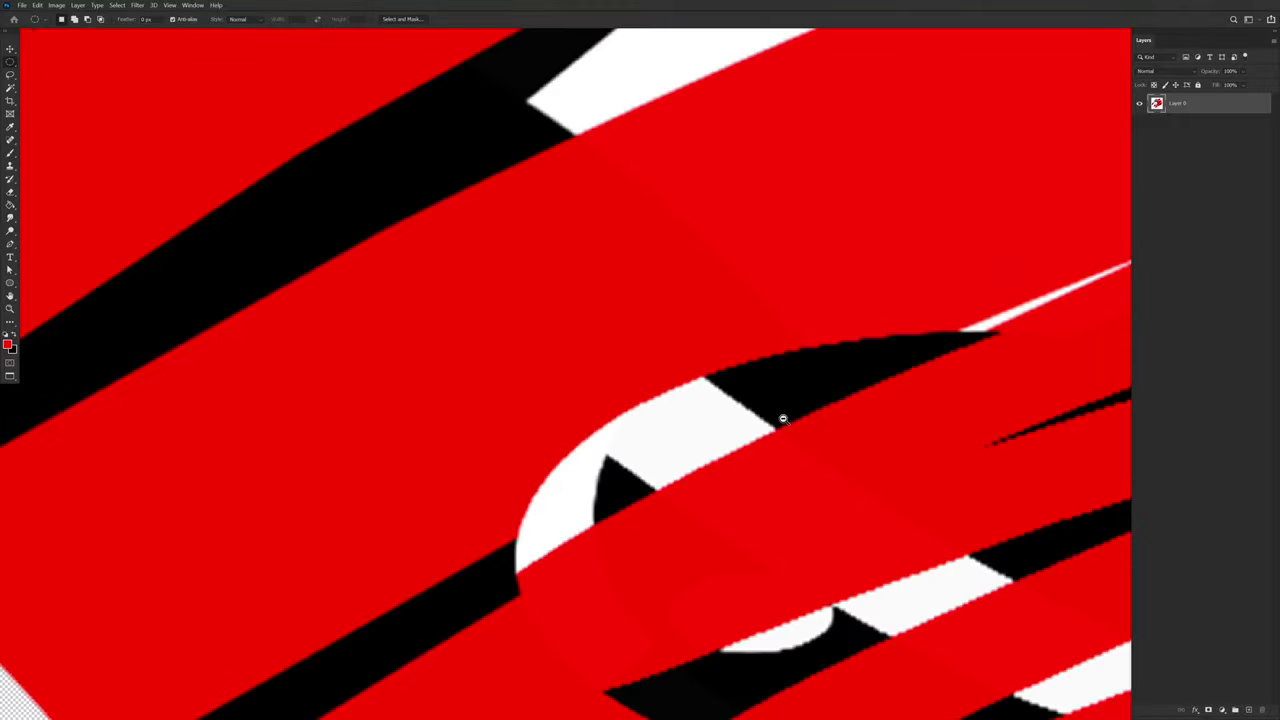
scroll(783, 418, down, 5)
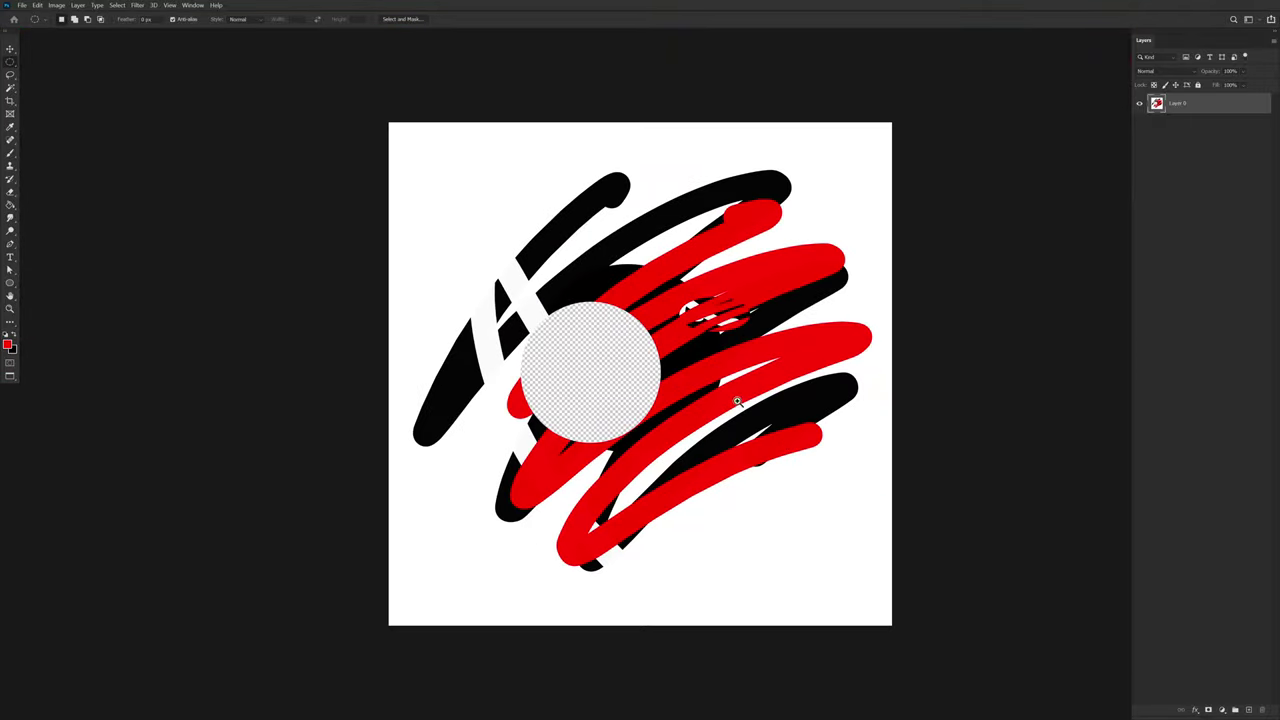
scroll(743, 271, up, 6)
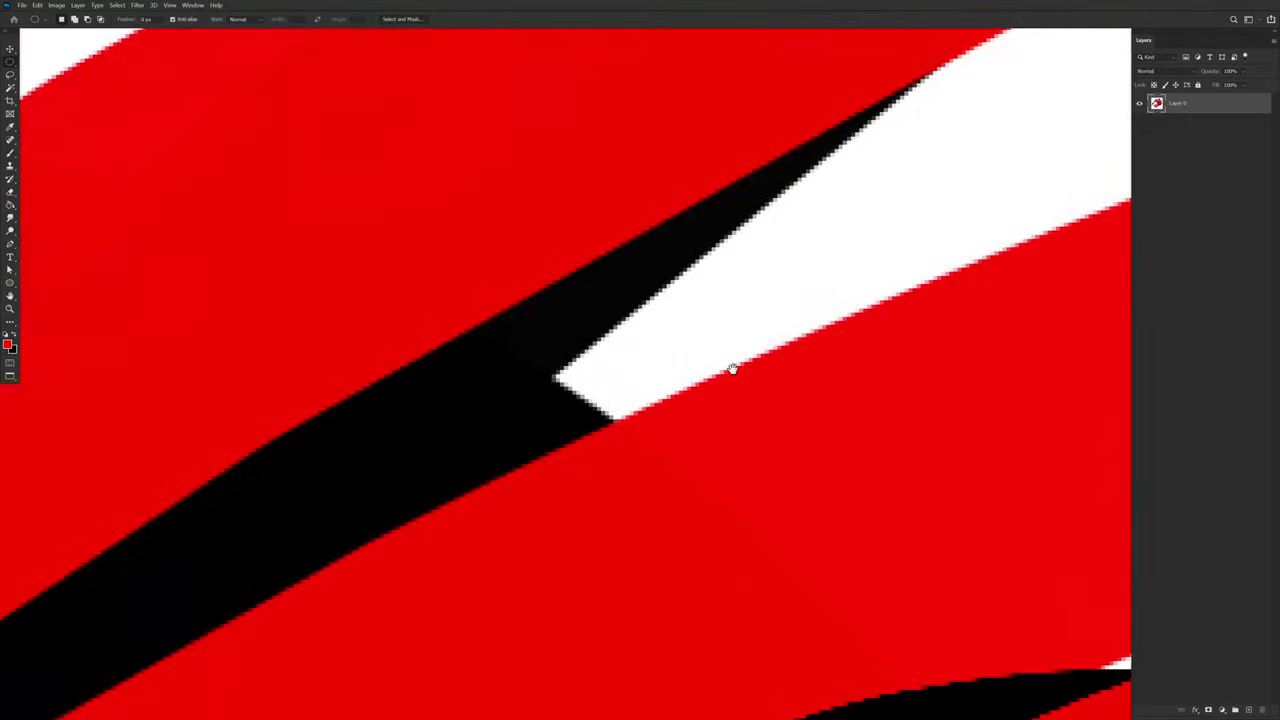
scroll(733, 368, down, 6)
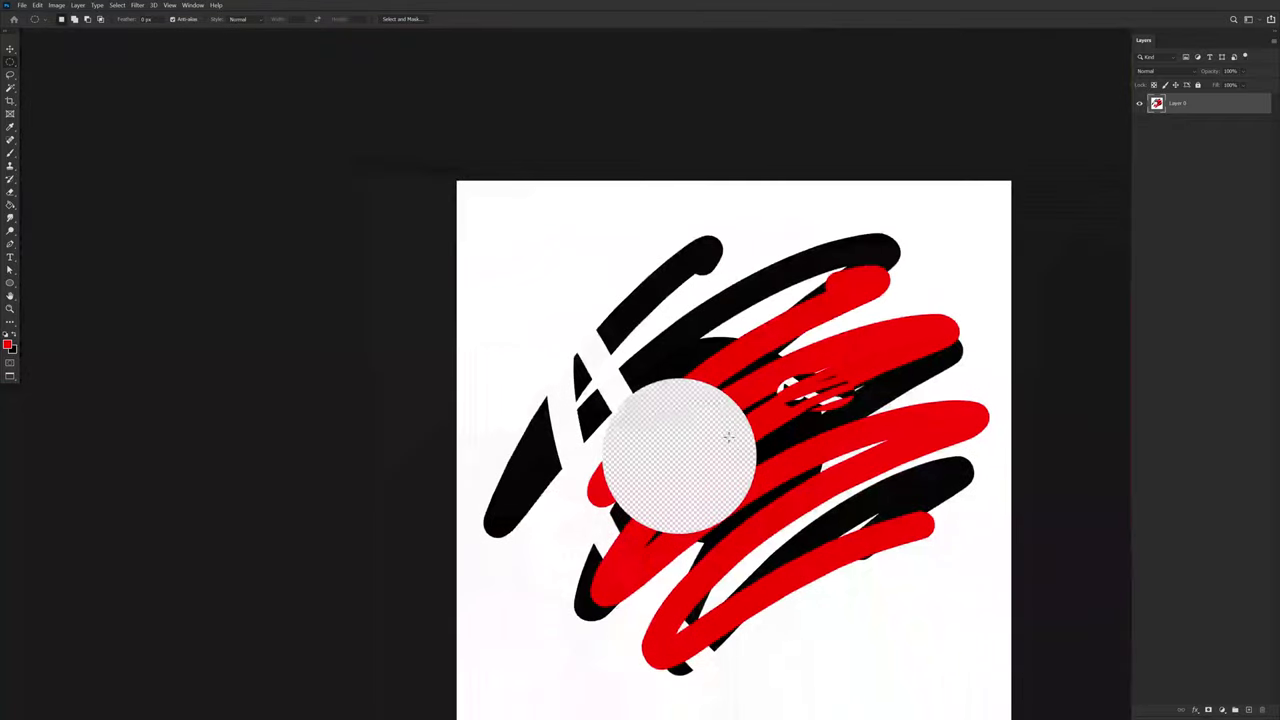
Step: Reduce the image size to 1024 x 1024 pixels and check the resized artwork at several magnifications
key(ctrl+alt+i)
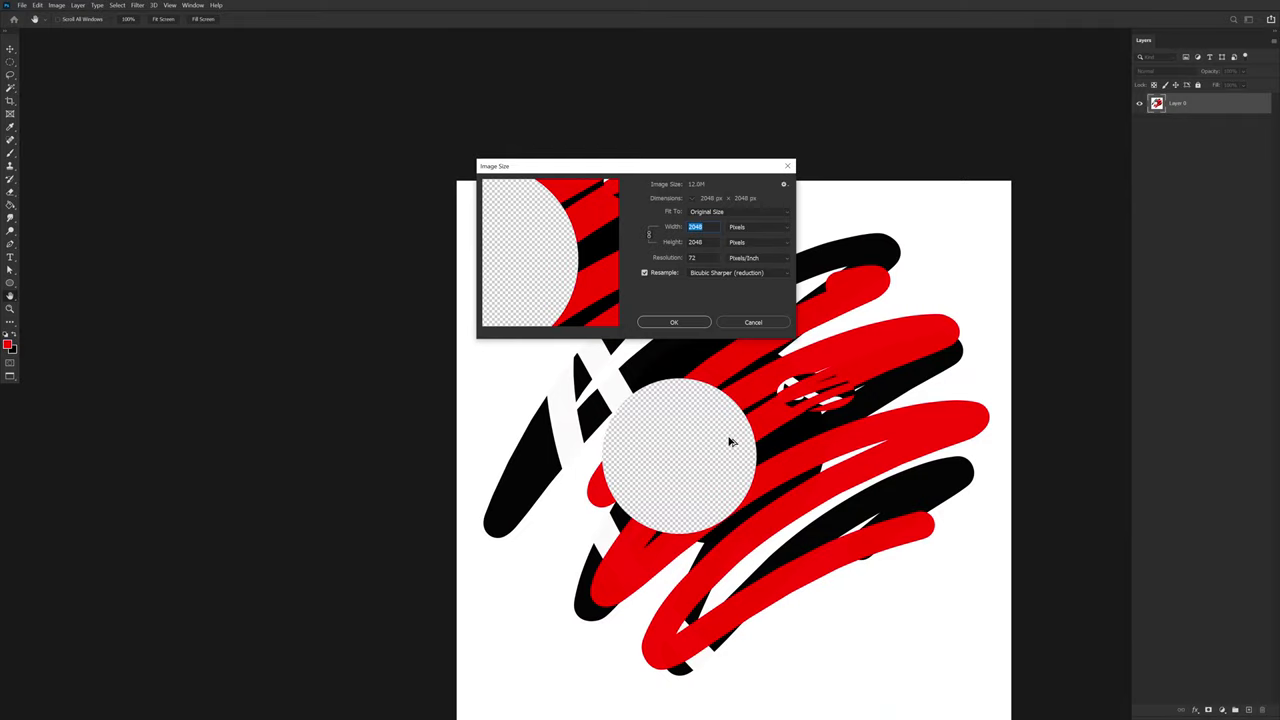
text(1024)
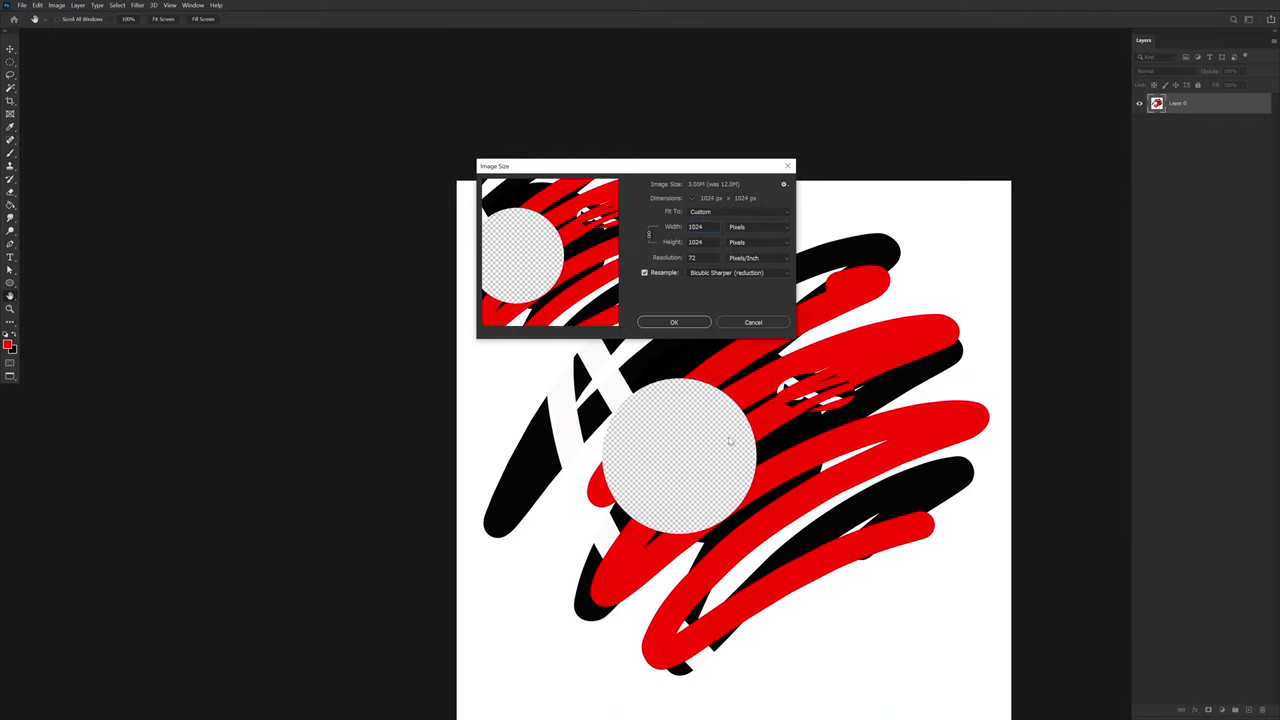
key(Return)
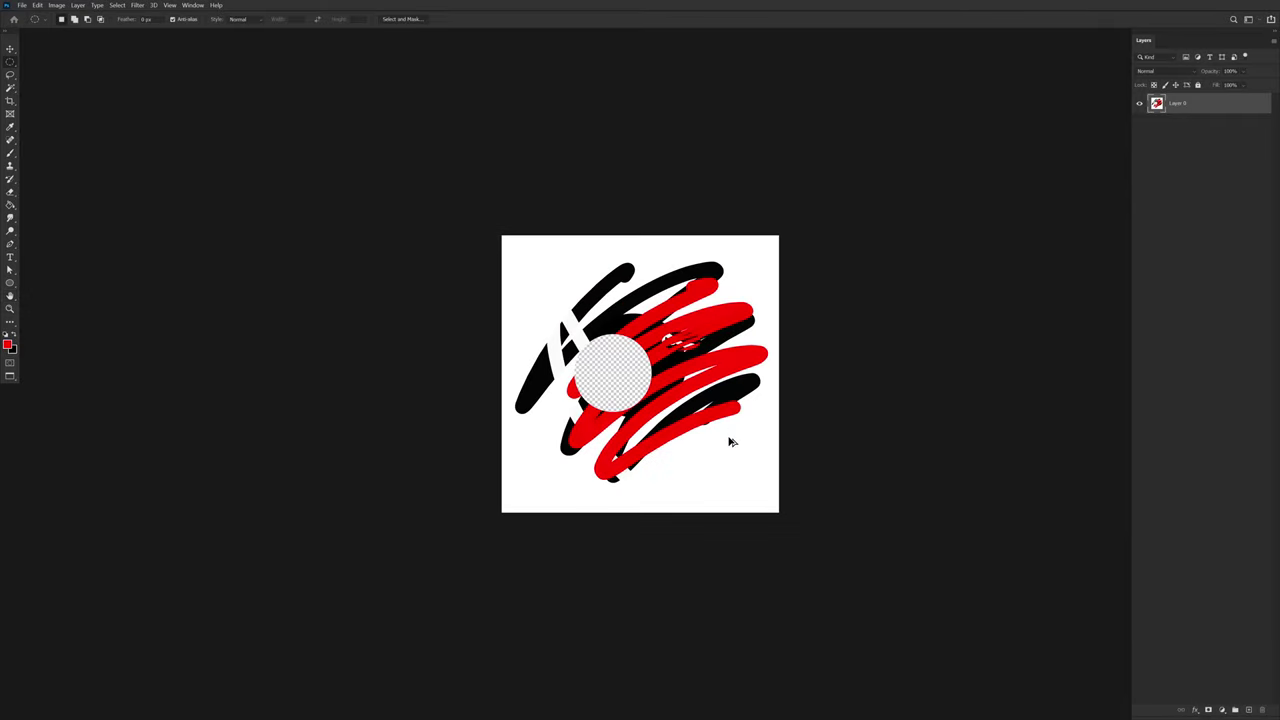
key(ctrl+1)
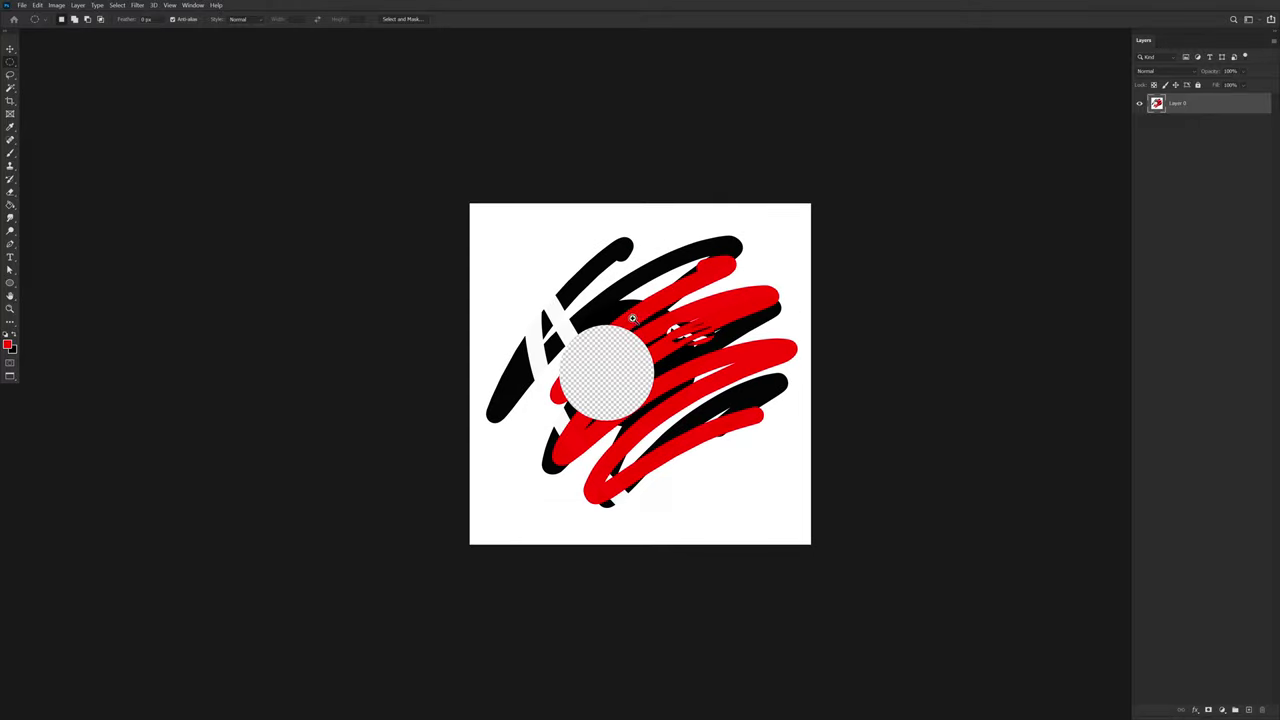
drag(632, 317, 652, 348)
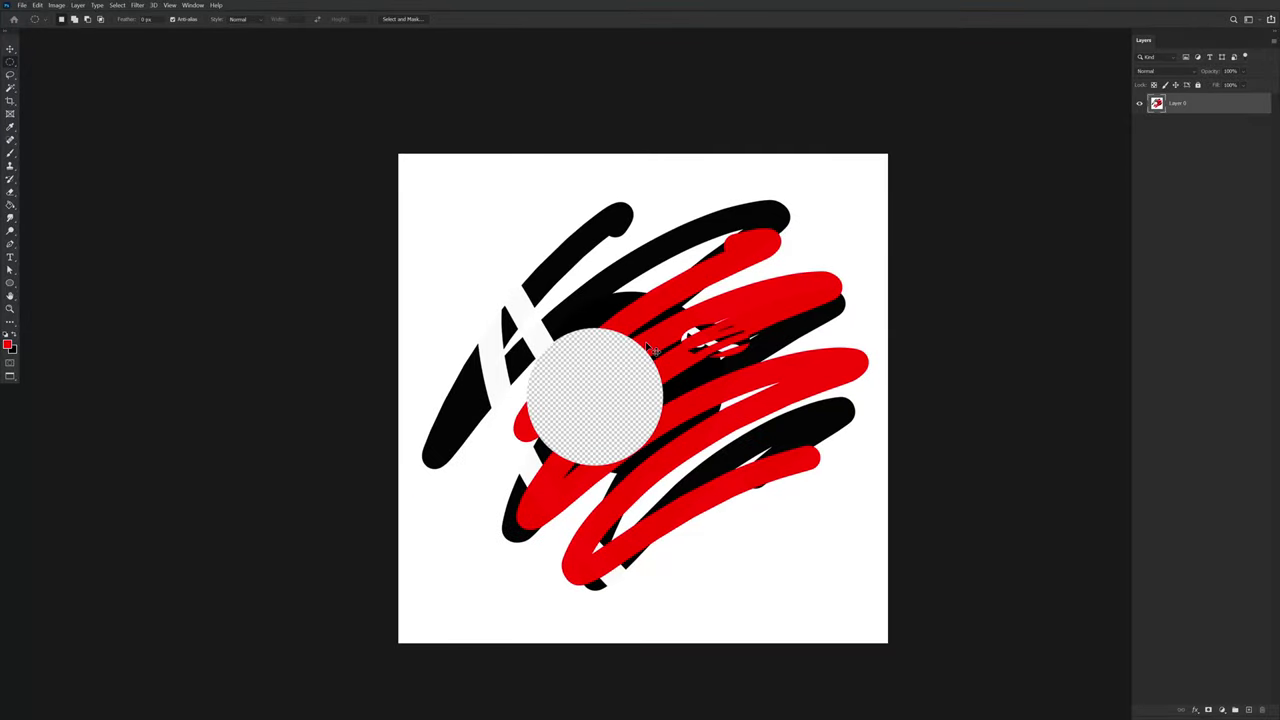
key(ctrl+plus)
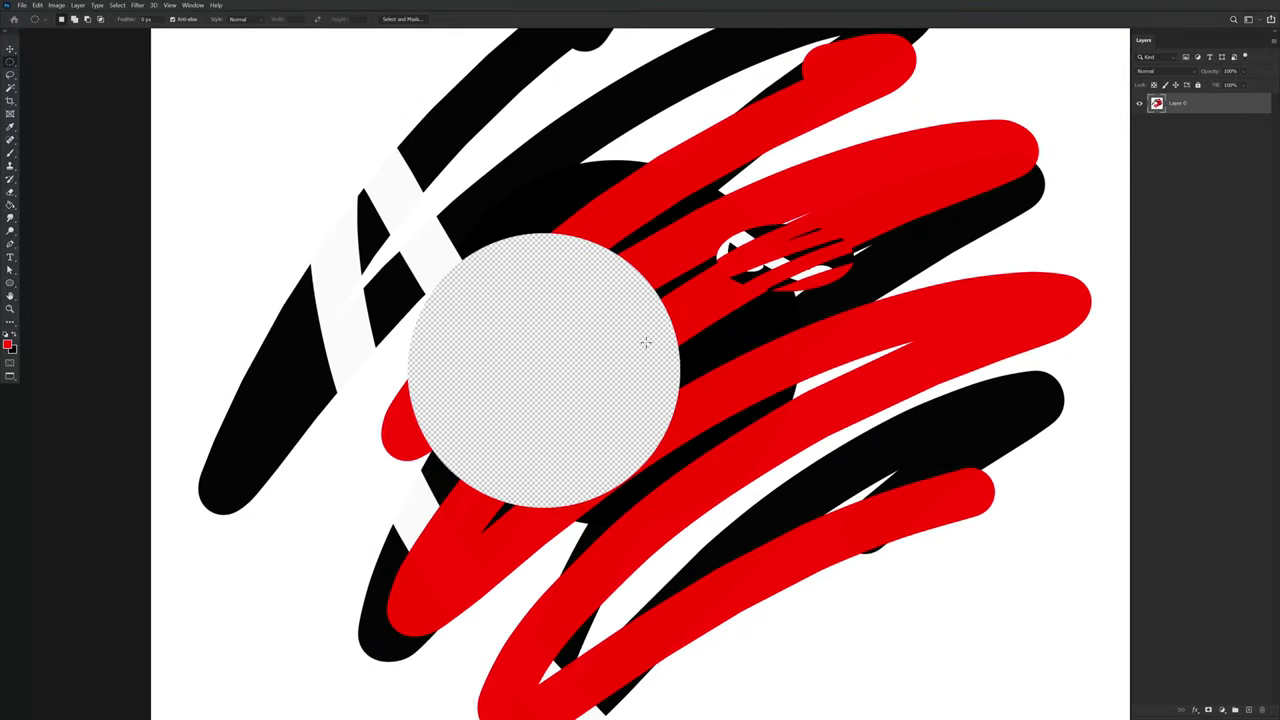
Step: Set the canvas size to half its current width, anchoring the image at the canvas's bottom centre
click(60, 6)
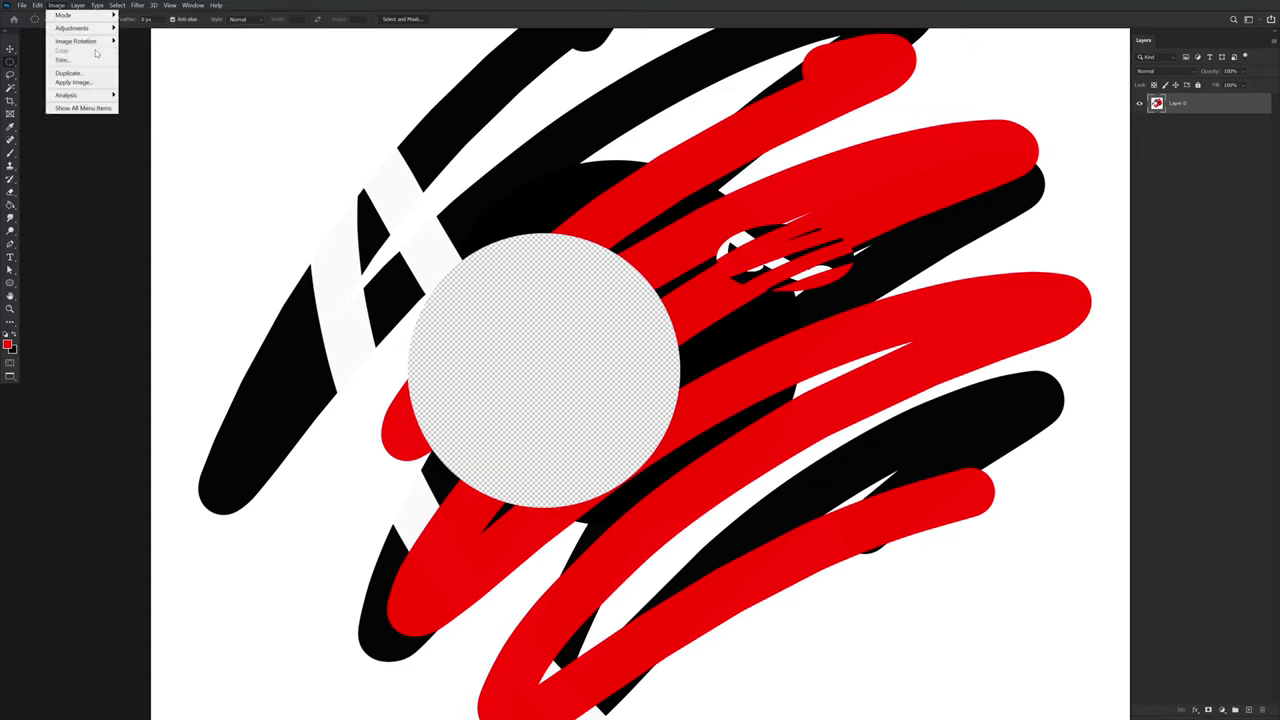
click(596, 415)
key(ctrl+alt+c)
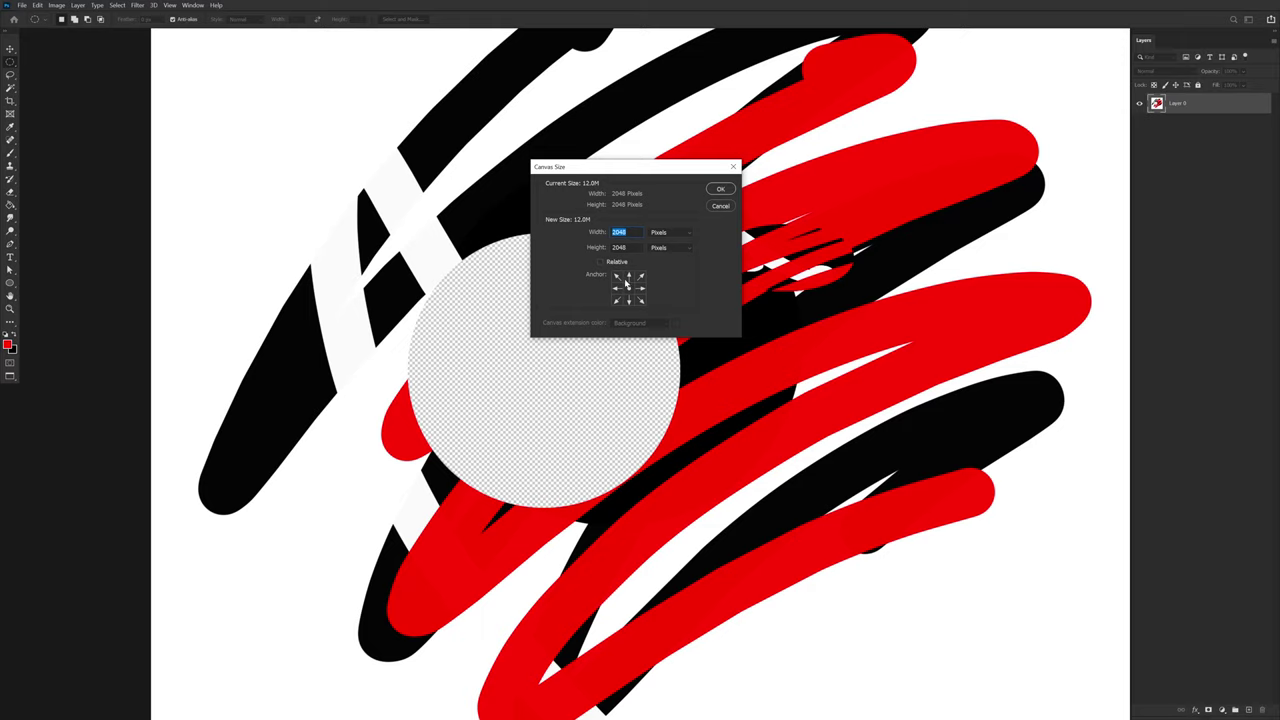
click(629, 300)
text(10)
Step: Try centre, edge and corner anchor positions for the canvas resize, ending on the bottom-centre anchor
click(629, 288)
click(630, 298)
click(630, 289)
click(630, 298)
click(630, 289)
click(631, 277)
click(640, 277)
click(640, 298)
click(629, 299)
click(618, 299)
click(618, 277)
click(618, 300)
click(629, 300)
Step: Apply the narrower canvas with clipping, suppress further clipping warnings, and undo the canvas resize
key(Return)
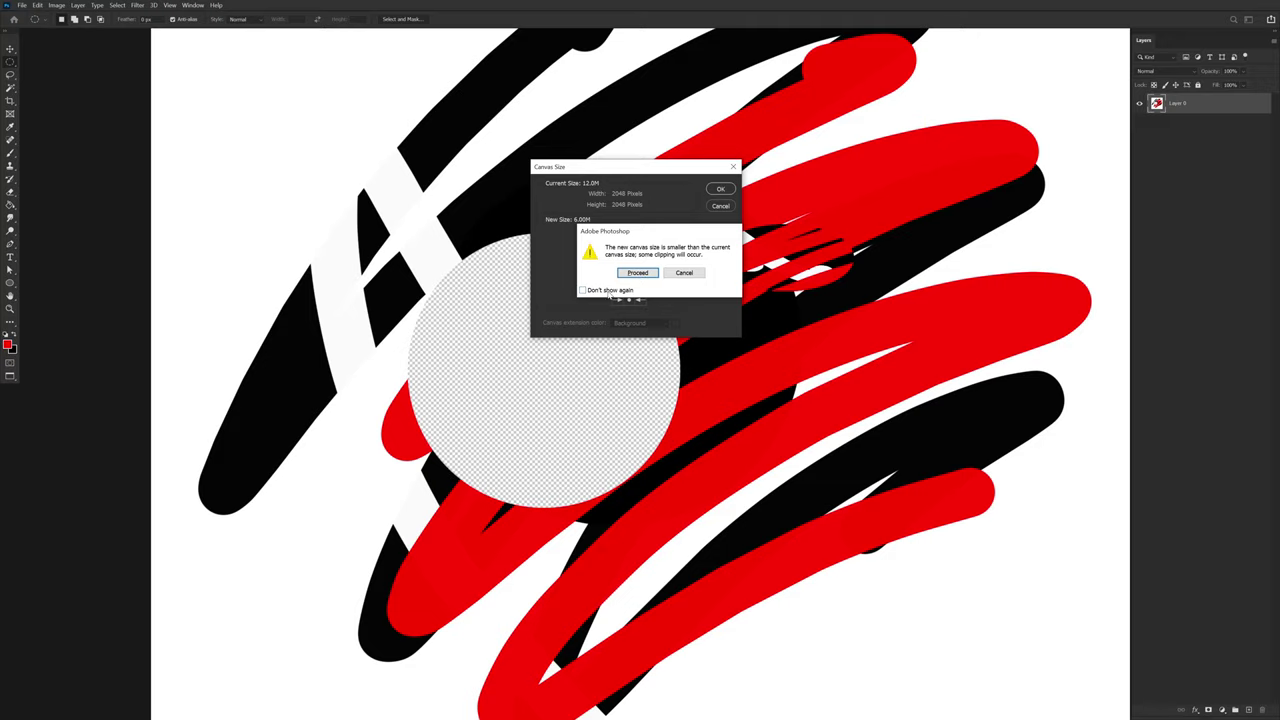
click(610, 290)
click(641, 273)
scroll(815, 450, down, 3)
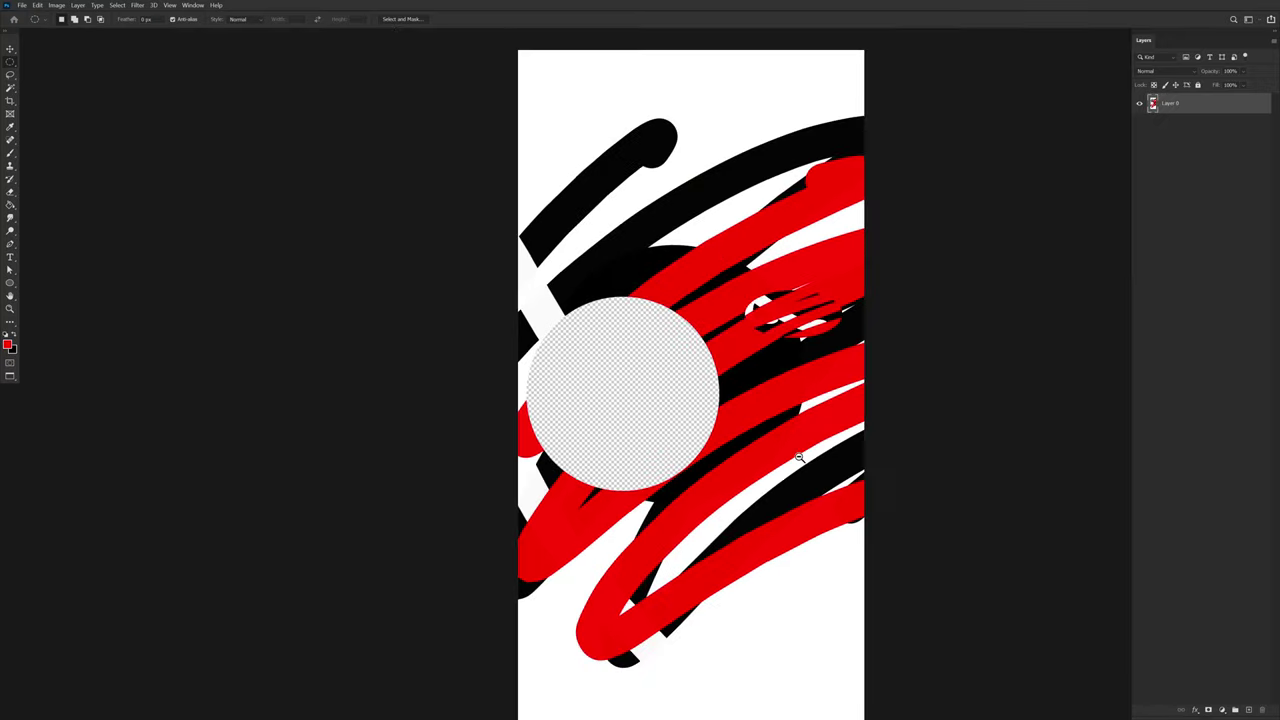
key(ctrl+z)
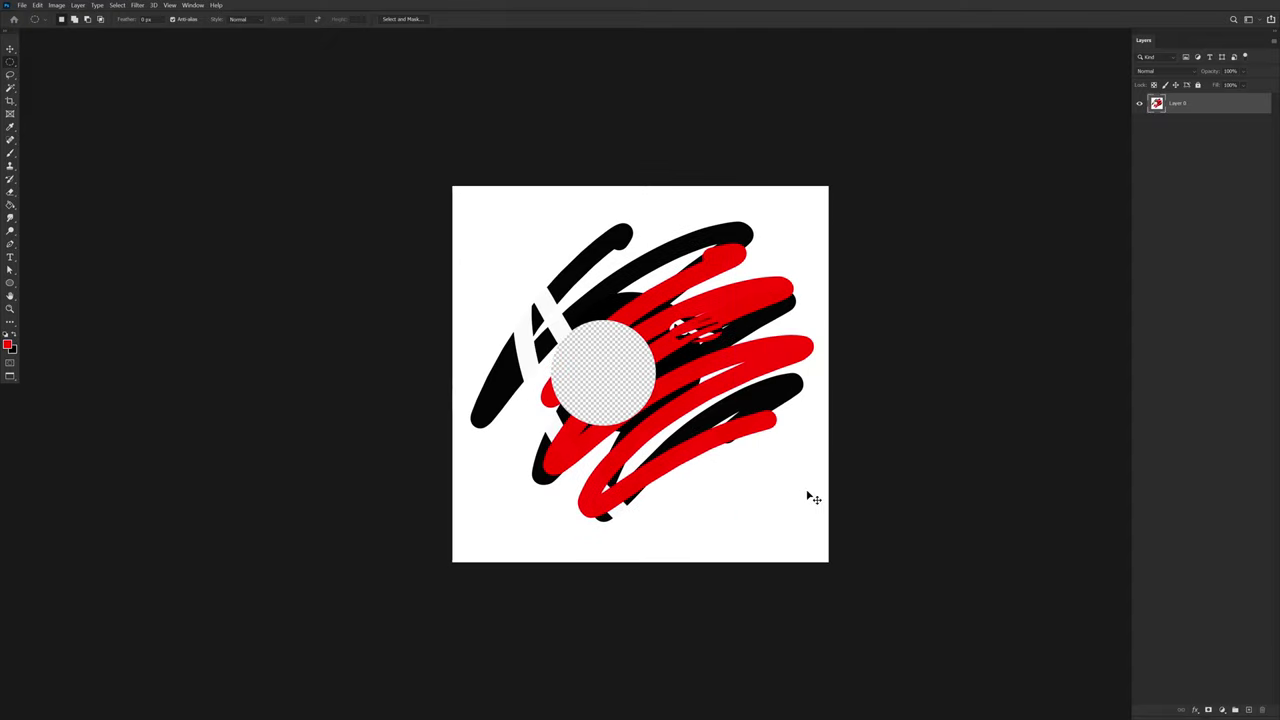
Step: Cut the canvas height to 1024 pixels with the anchor at bottom centre, and undo the change
key(ctrl+alt+c)
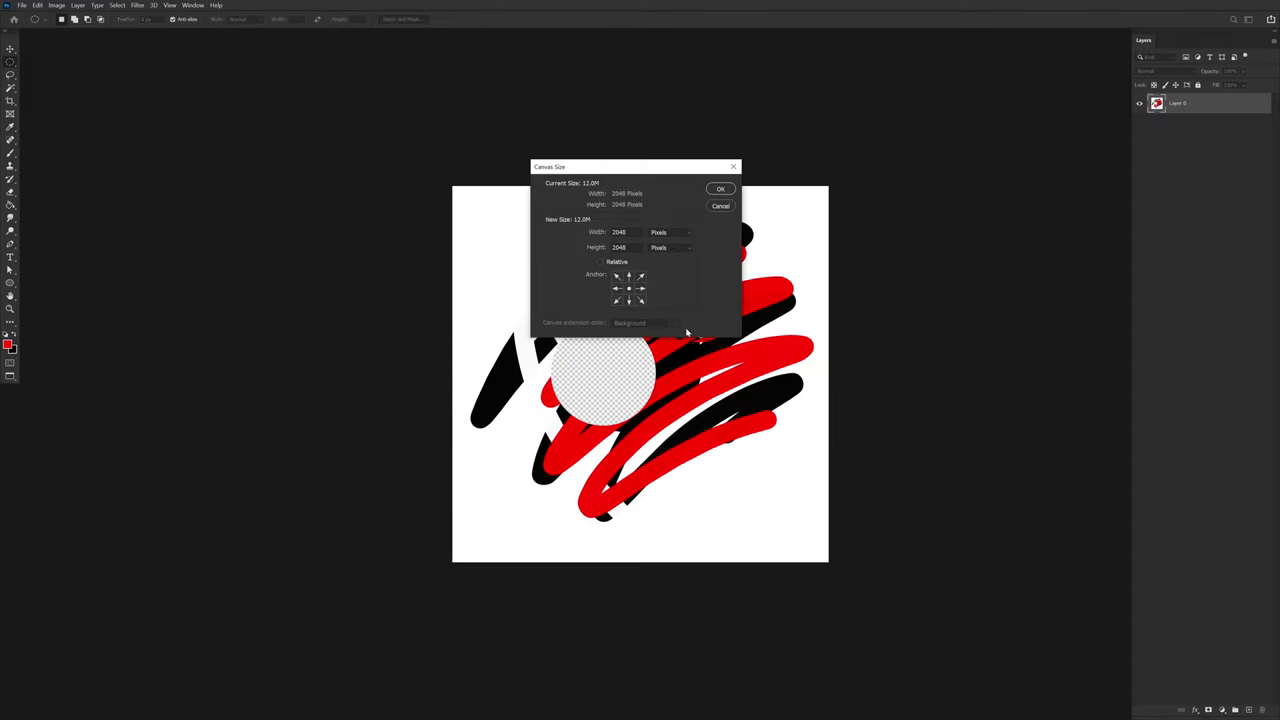
click(630, 300)
double_click(625, 232)
key(Tab)
text(1024)
key(Return)
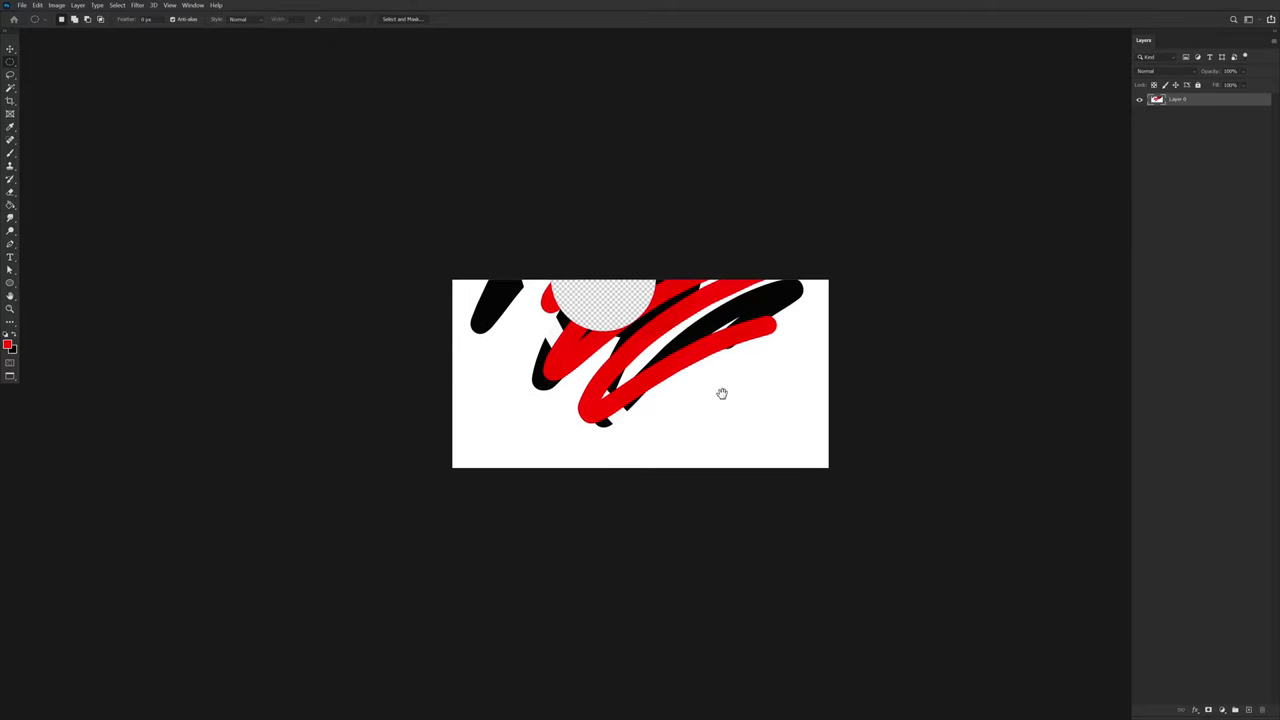
drag(749, 430, 768, 432)
drag(834, 506, 868, 480)
key(ctrl+z)
key(ctrl+0)
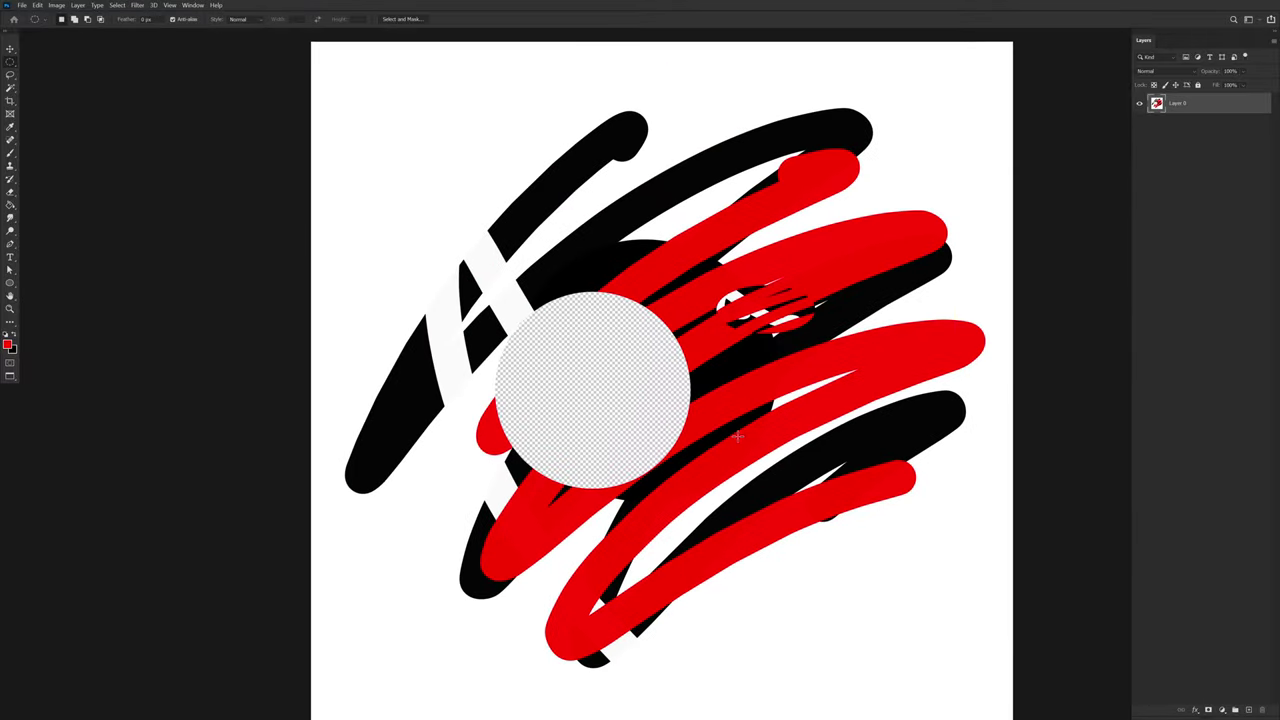
click(78, 5)
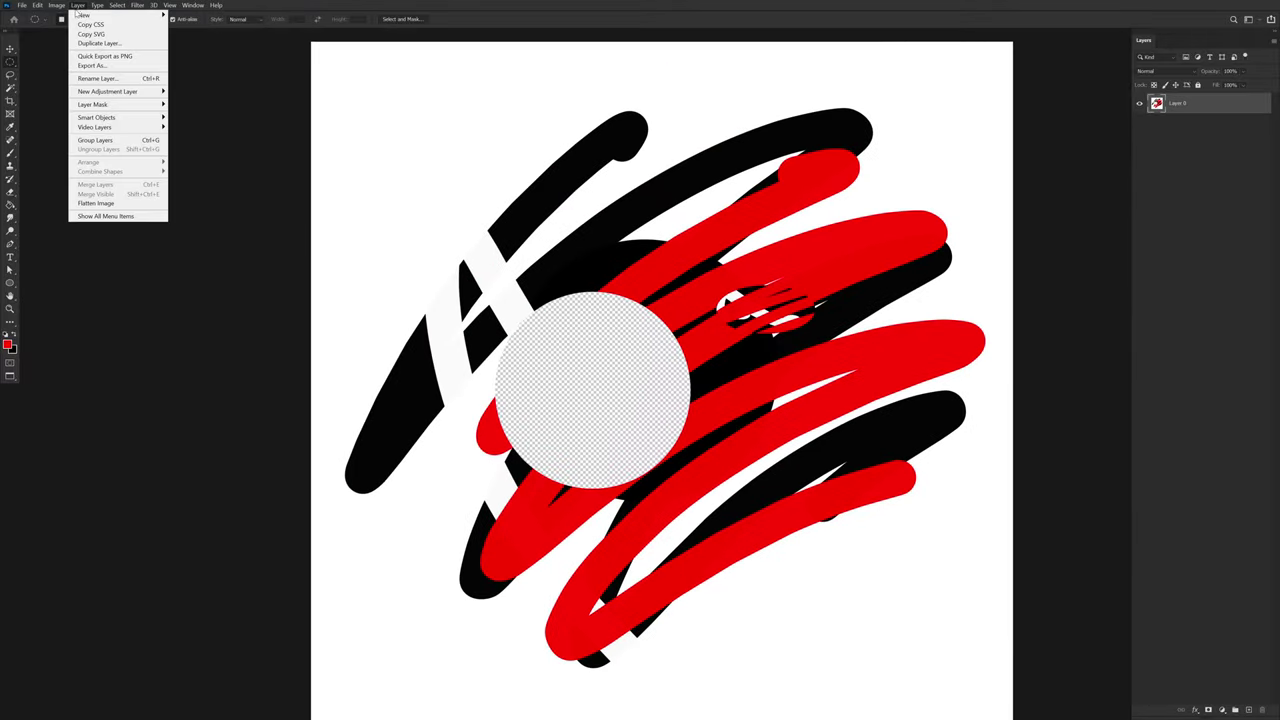
mouse_move(57, 6)
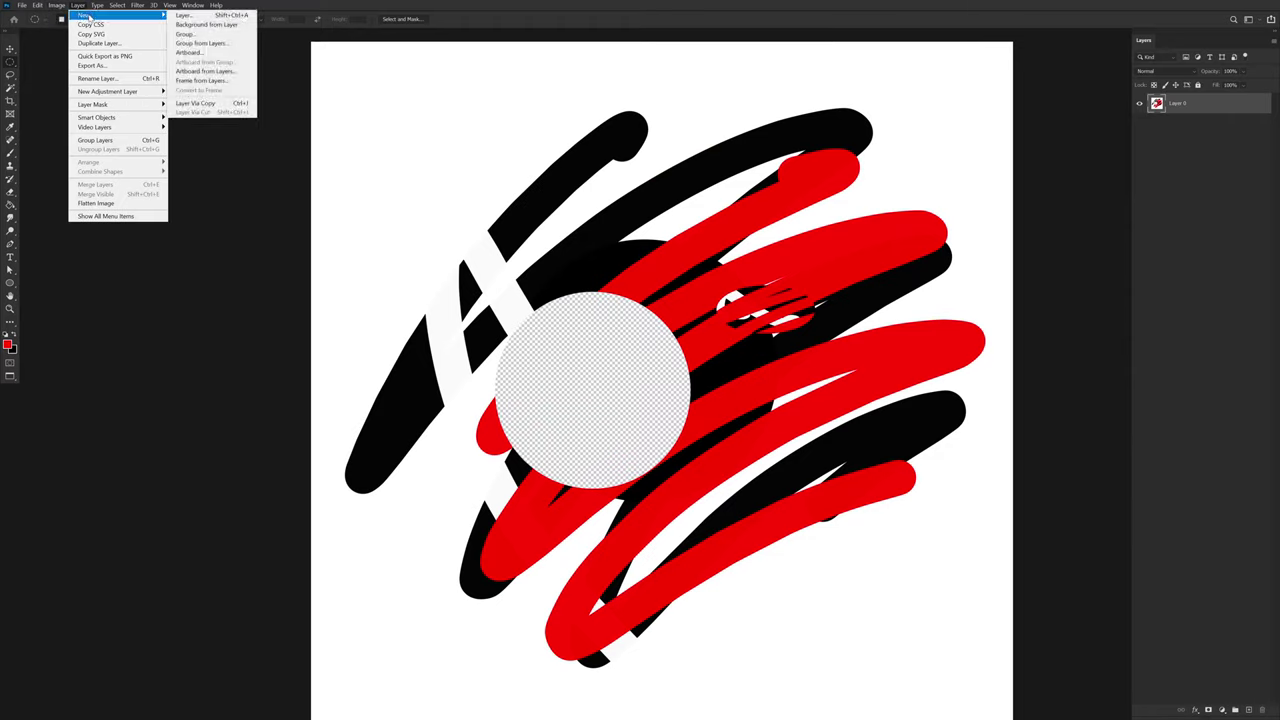
click(232, 17)
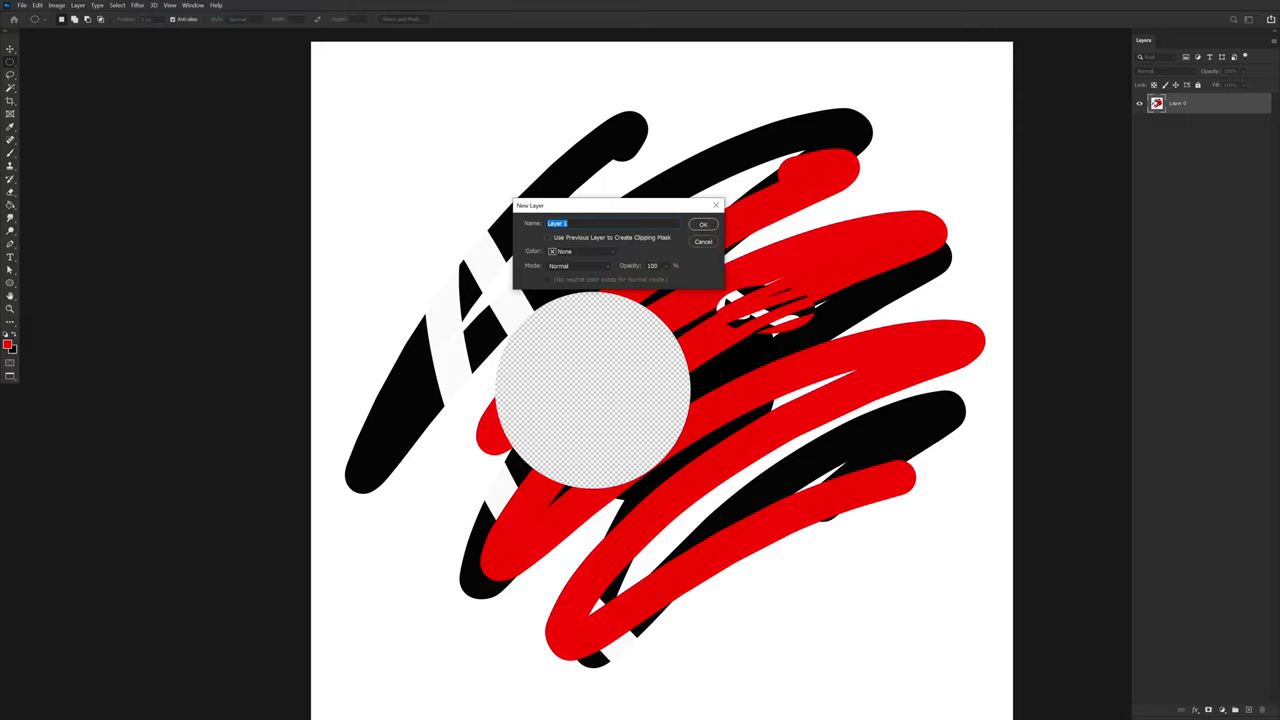
drag(584, 208, 618, 298)
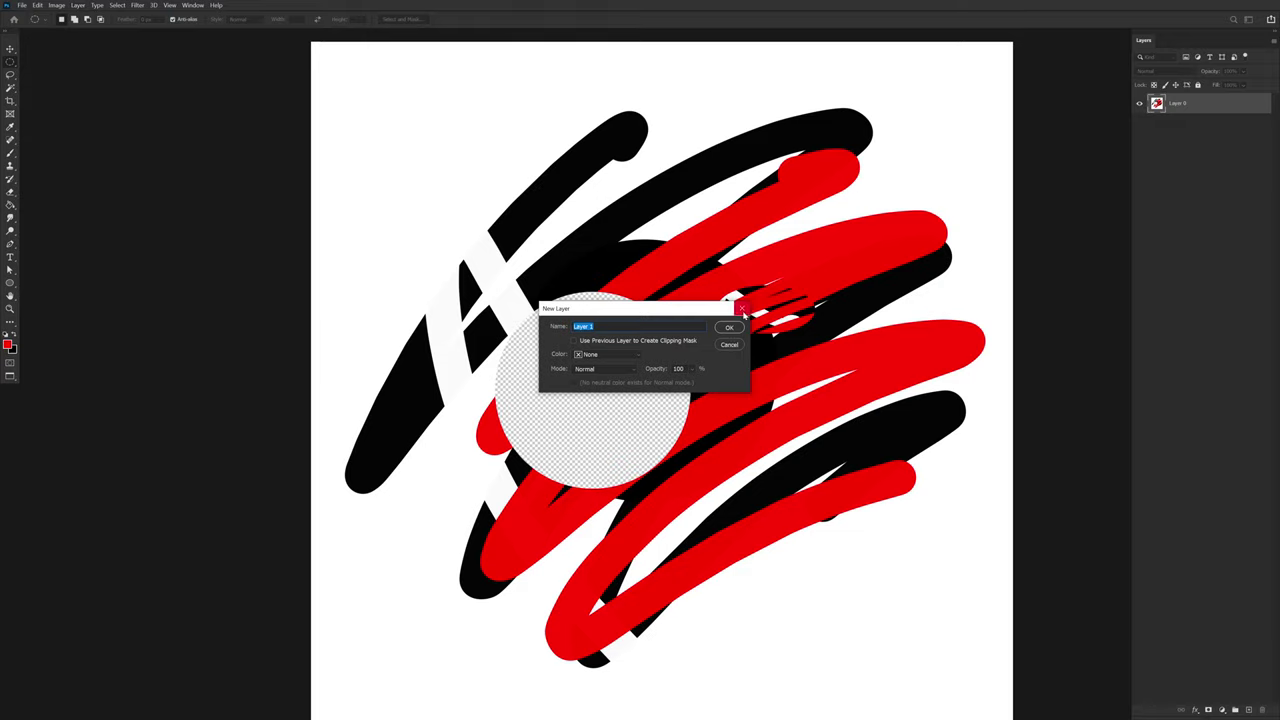
click(742, 310)
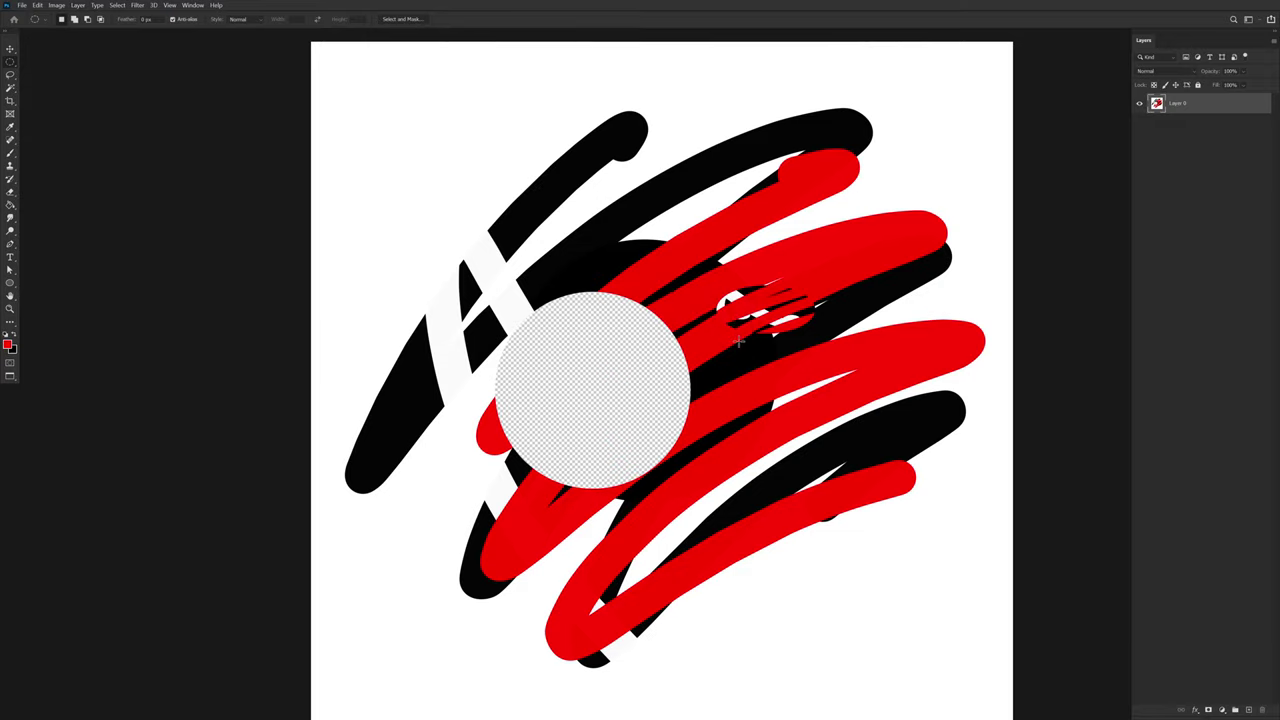
Step: Create a new empty layer named Layer_01 above the artwork layer
click(56, 5)
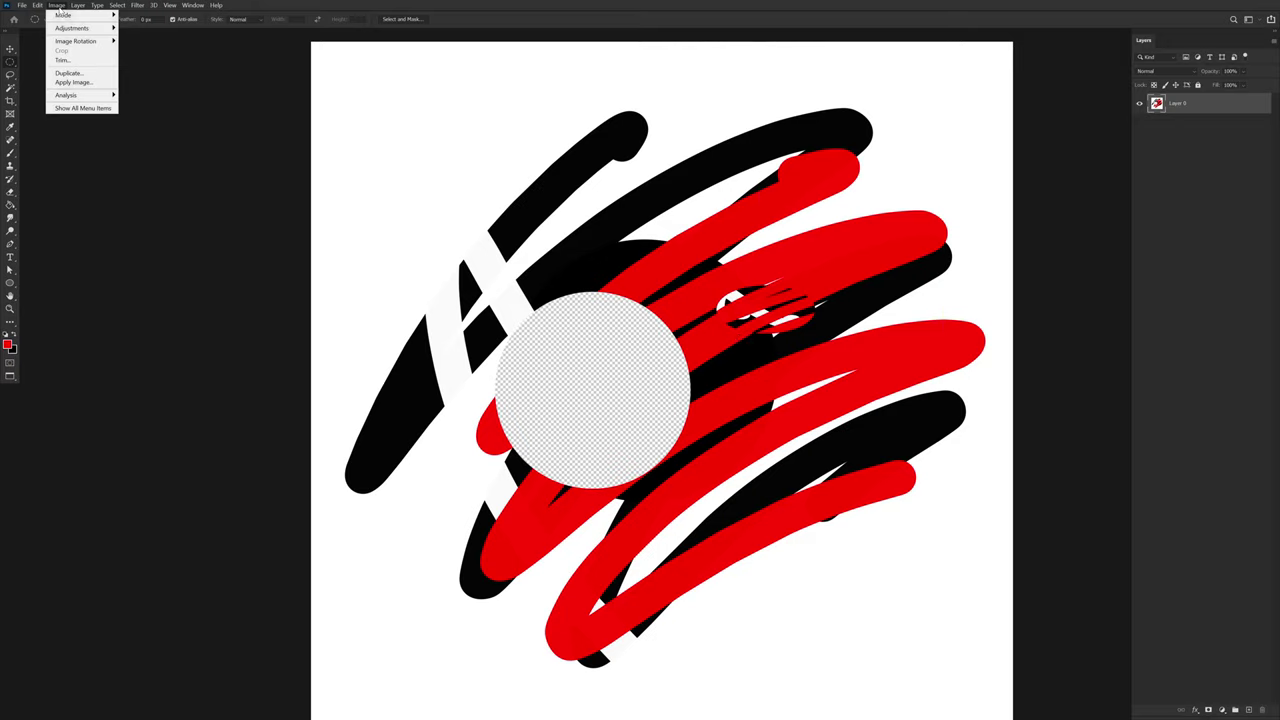
mouse_move(77, 6)
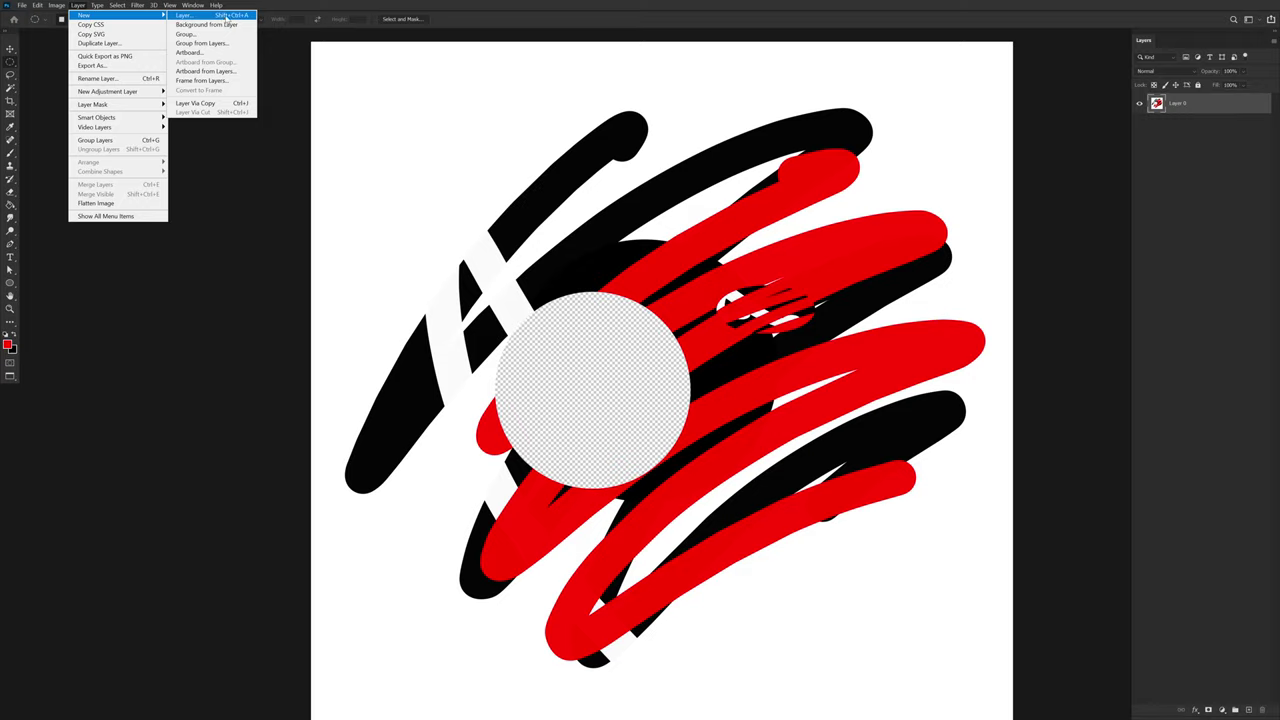
click(228, 16)
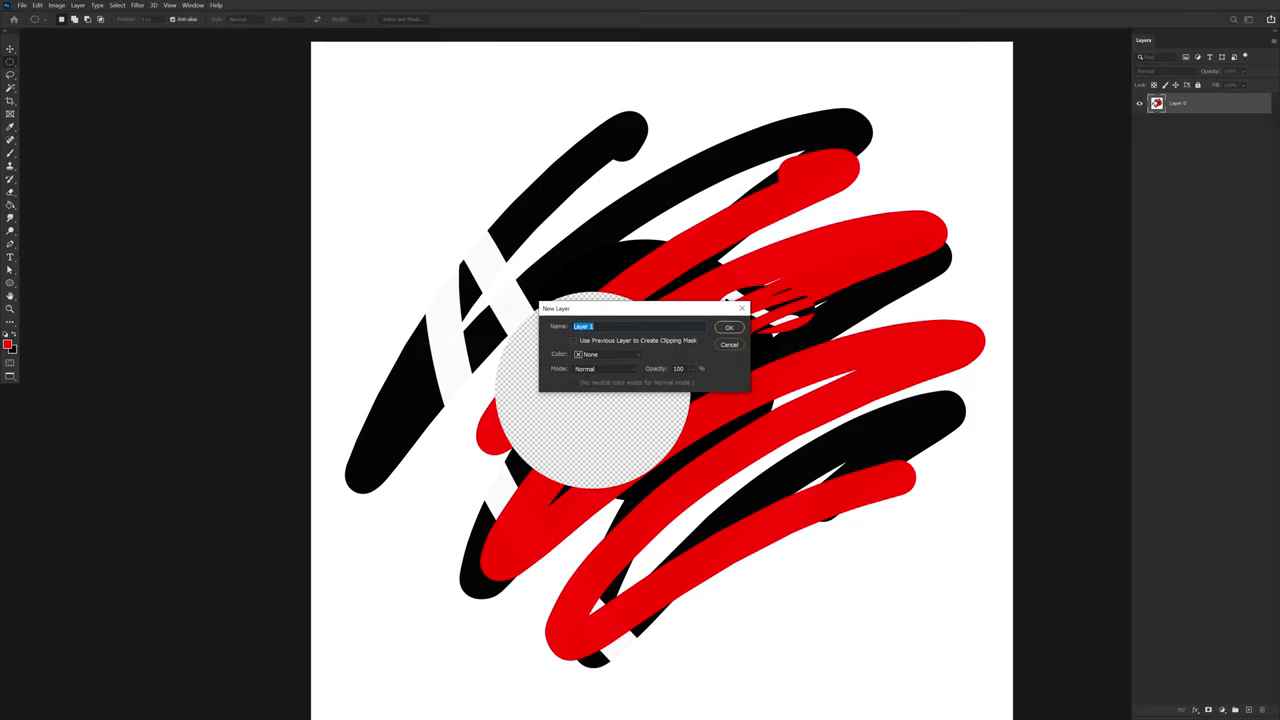
key(BackSpace)
text(L)
key(Return)
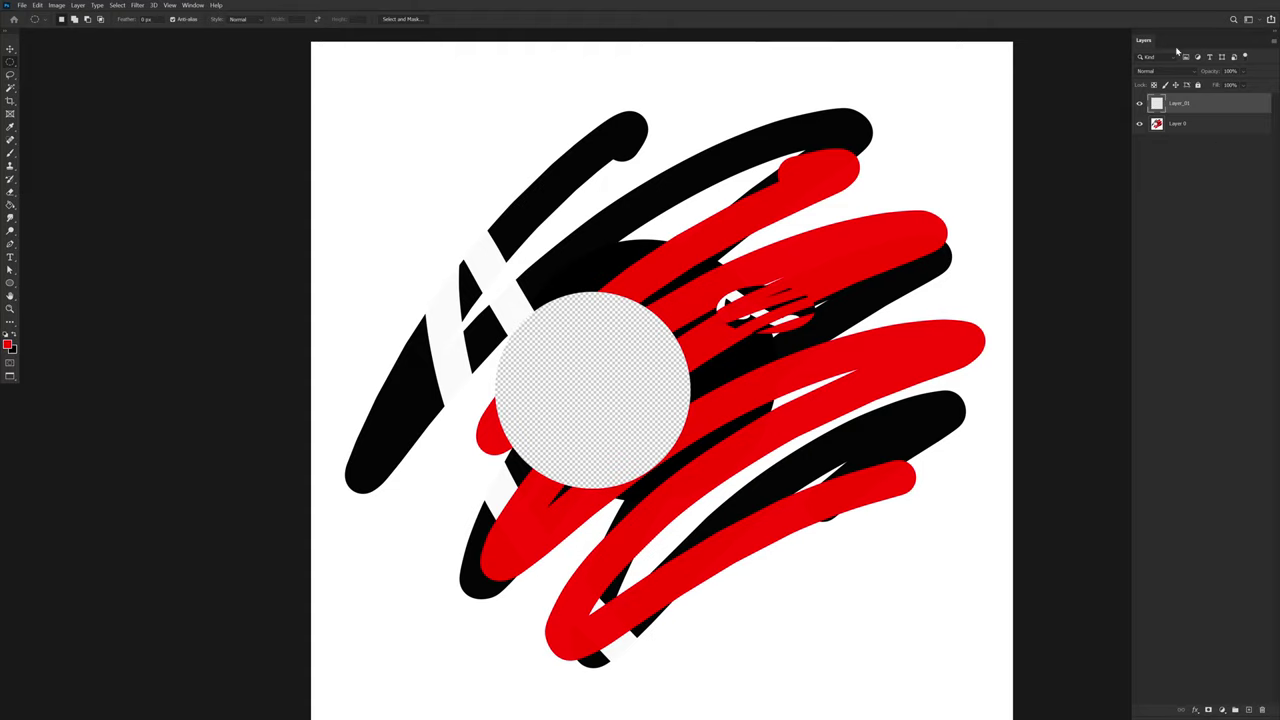
Step: Reveal the complete set of layer commands and duplicate Layer_01 in the same document with the suggested name
click(57, 6)
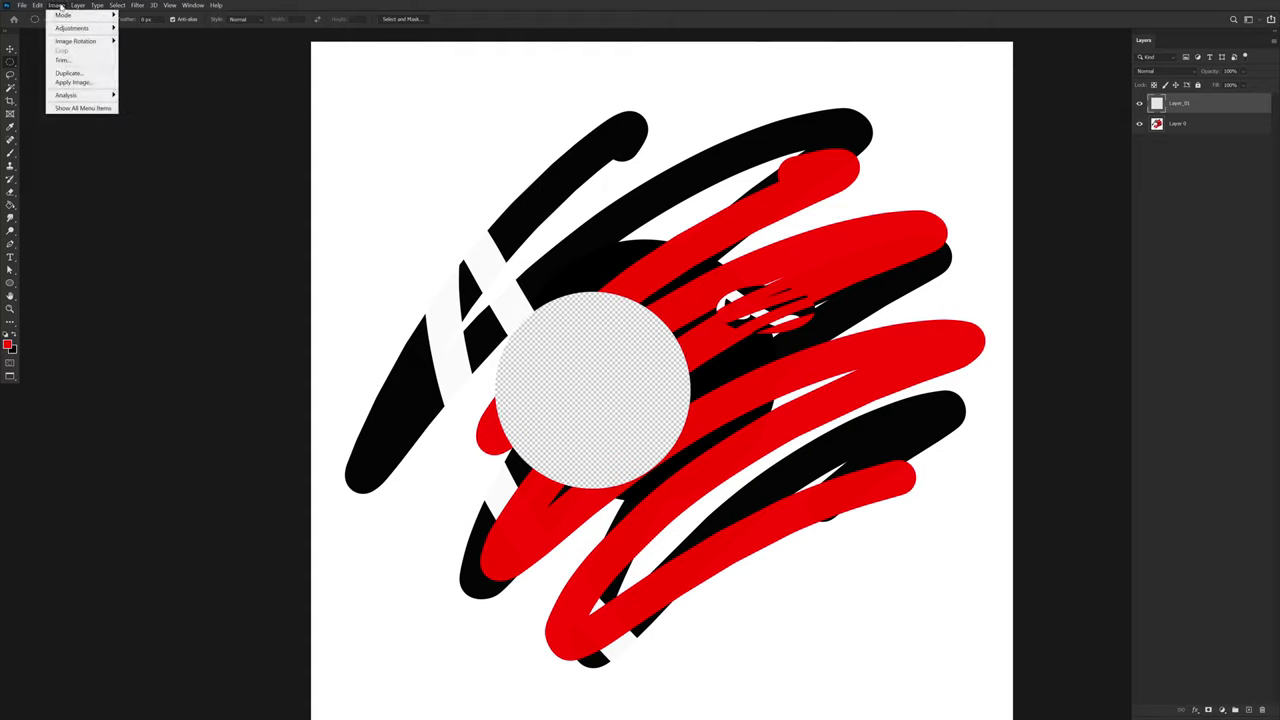
click(78, 6)
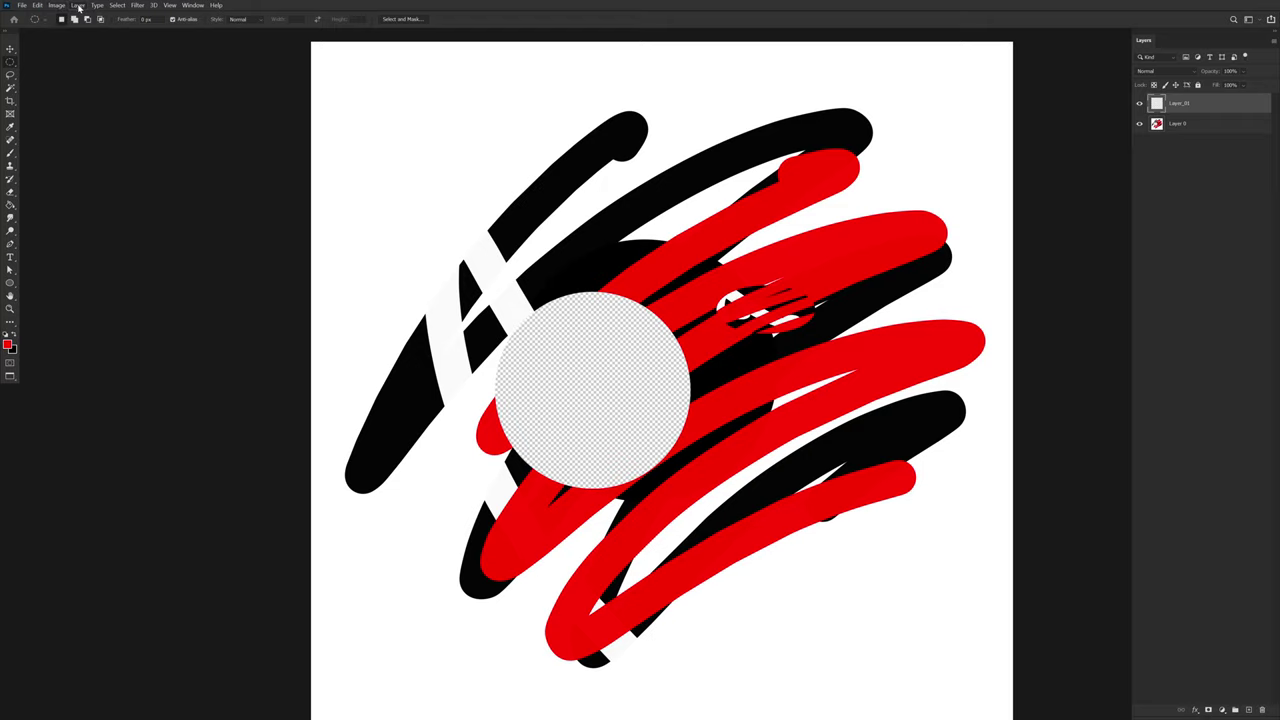
click(78, 6)
click(151, 216)
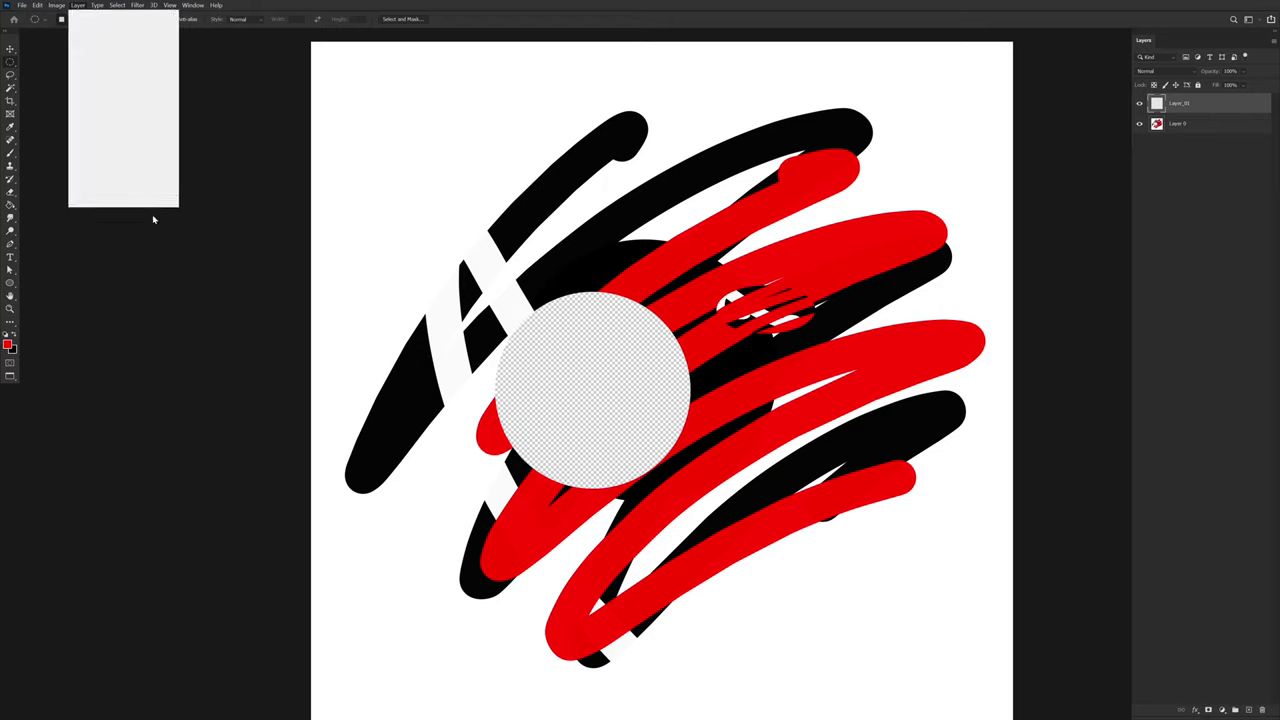
mouse_move(117, 6)
mouse_move(78, 6)
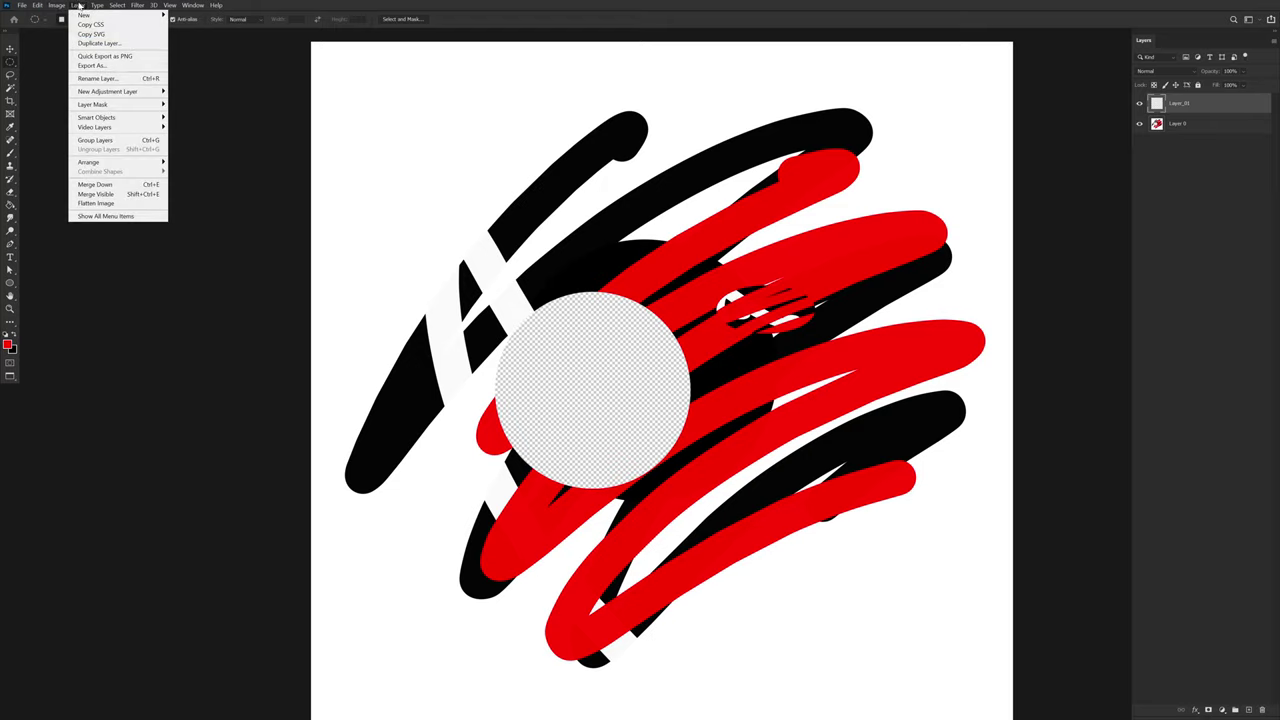
click(122, 216)
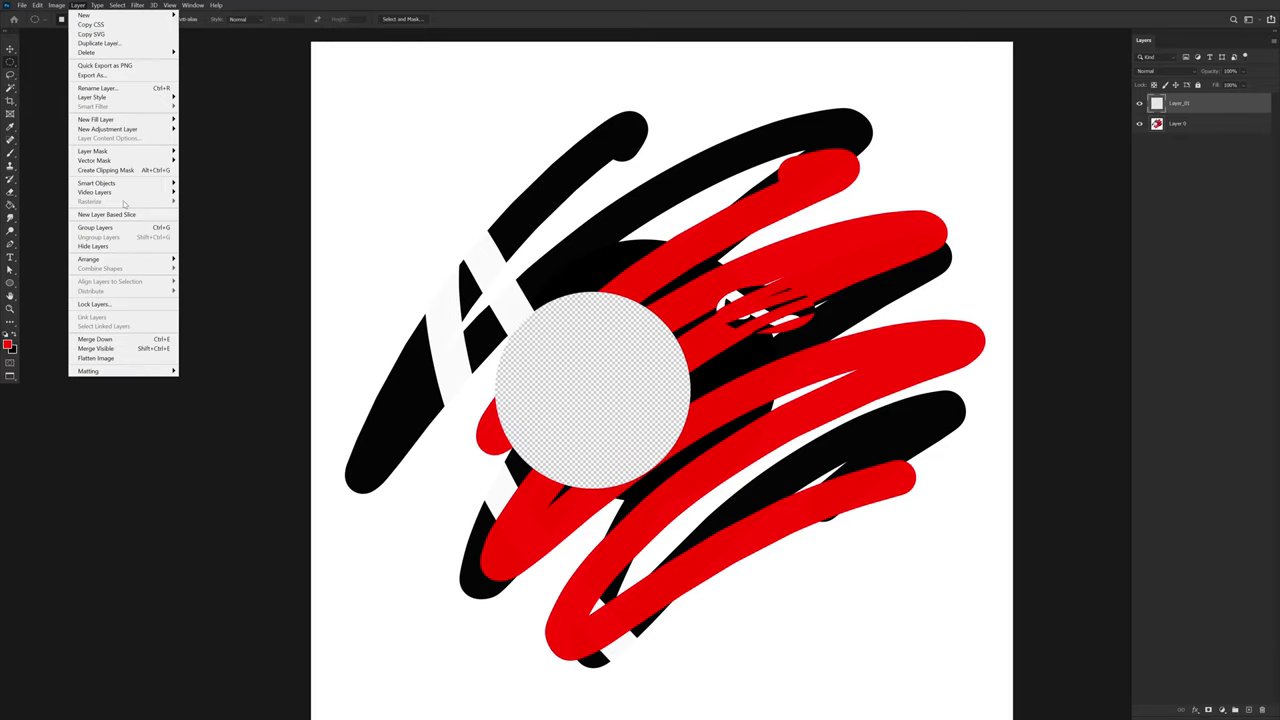
click(132, 44)
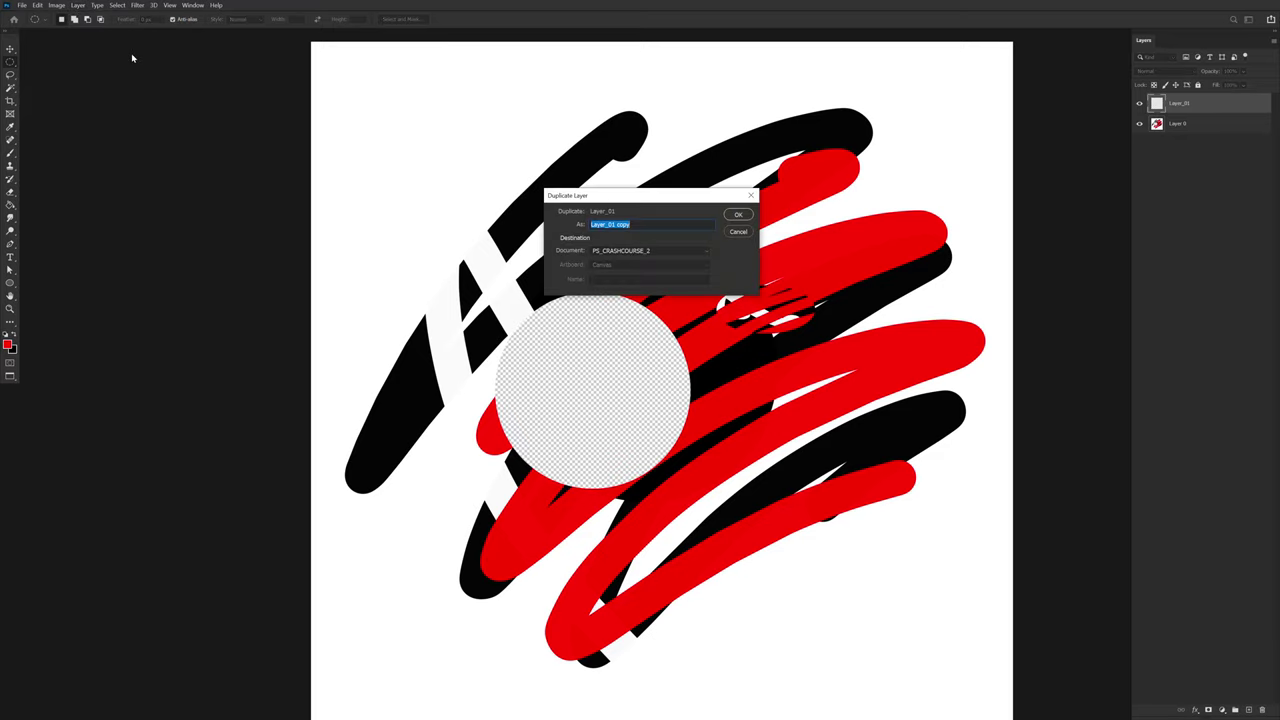
click(738, 216)
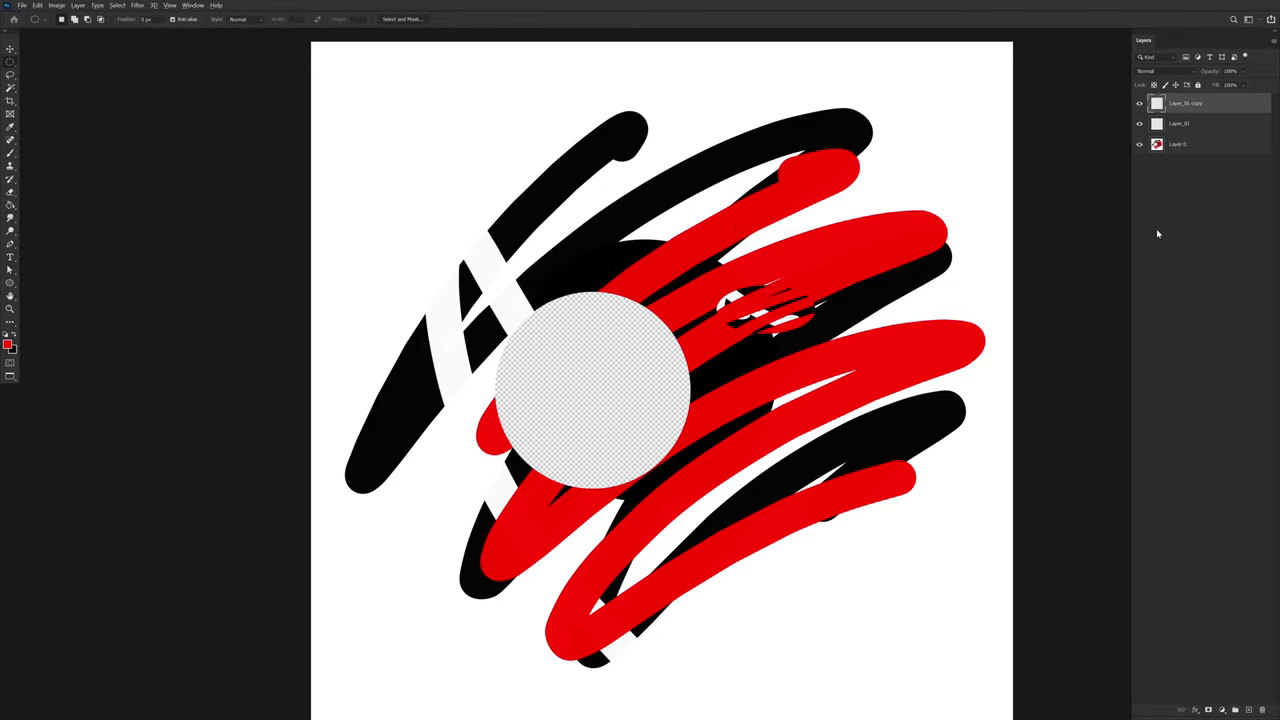
Step: Make four copies of the artwork layer directly in the layer stack, and undo all the layer duplications
drag(1179, 154, 1214, 131)
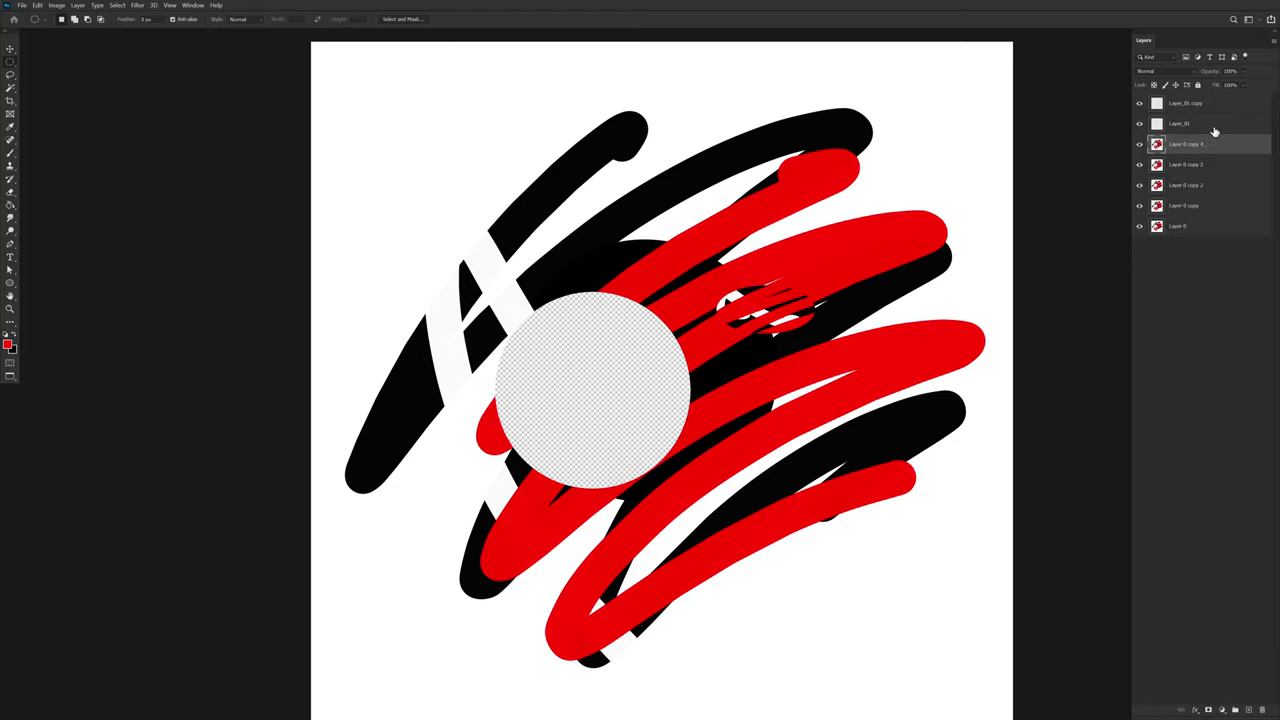
key(ctrl+z)
key(ctrl+z)
key(ctrl+z)
key(ctrl+z)
key(ctrl+z)
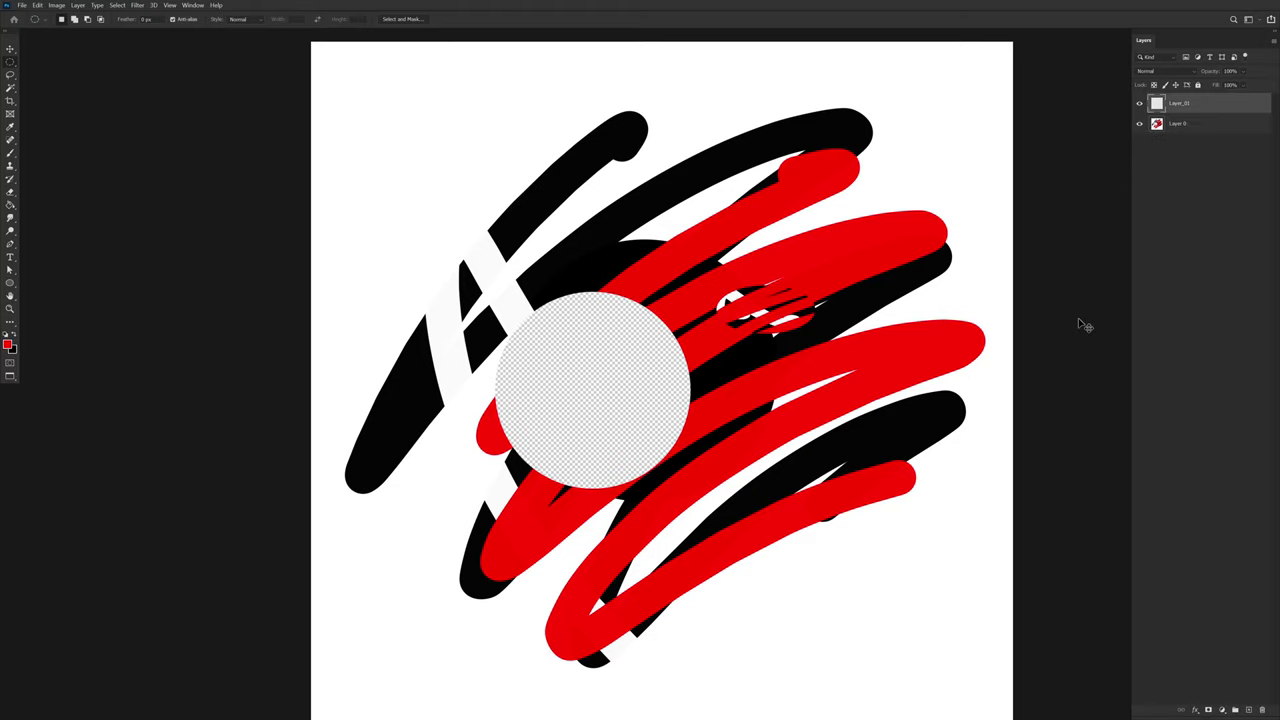
Step: Add a Brightness/Contrast adjustment layer with the default settings above Layer_01
click(80, 6)
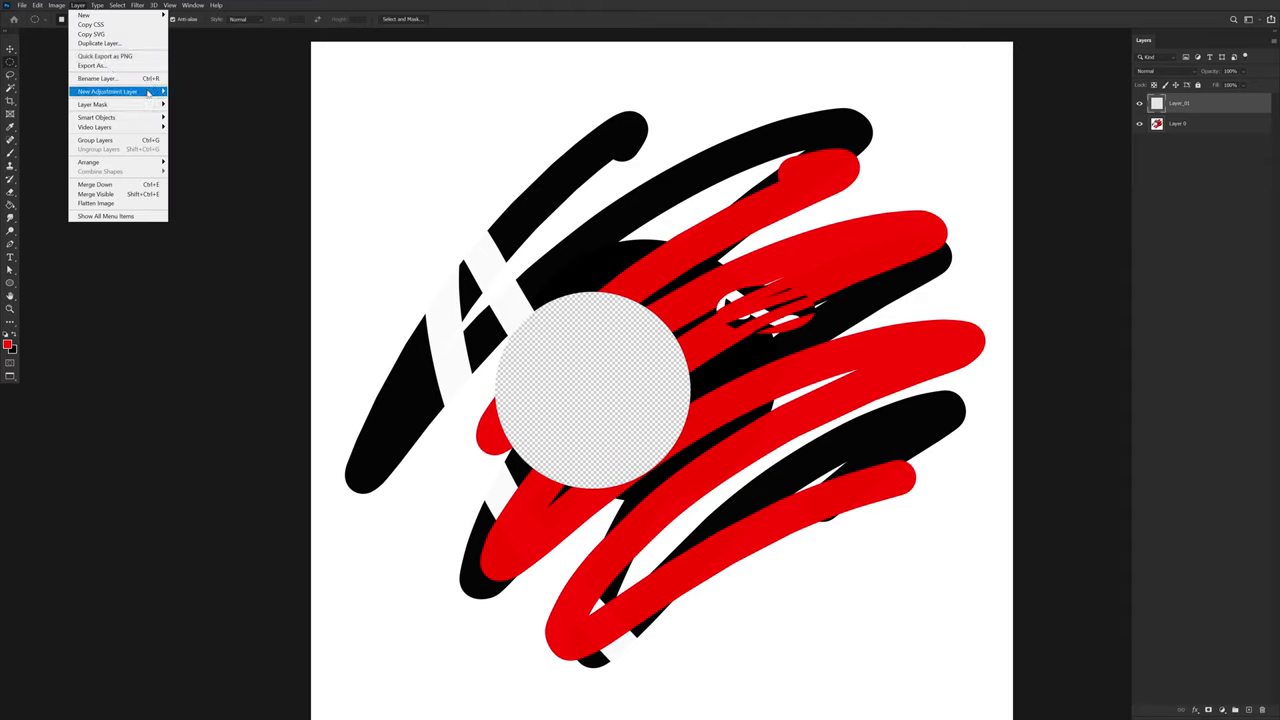
mouse_move(155, 93)
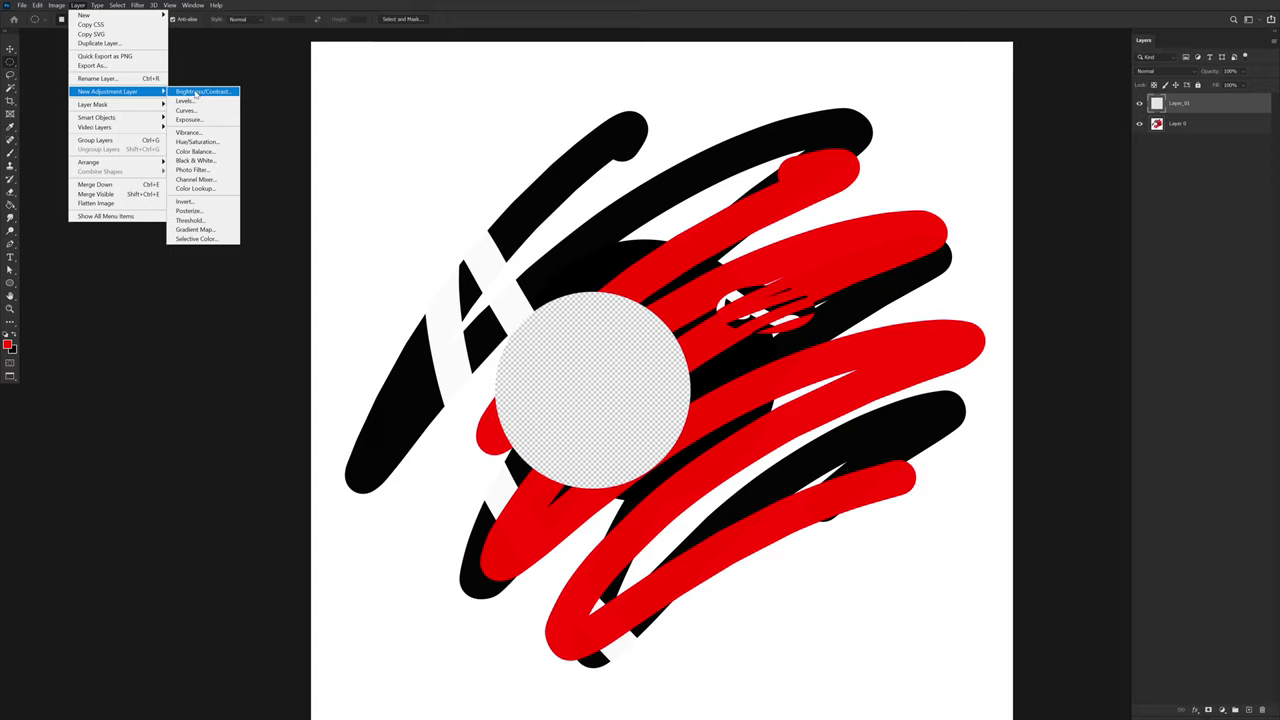
click(196, 92)
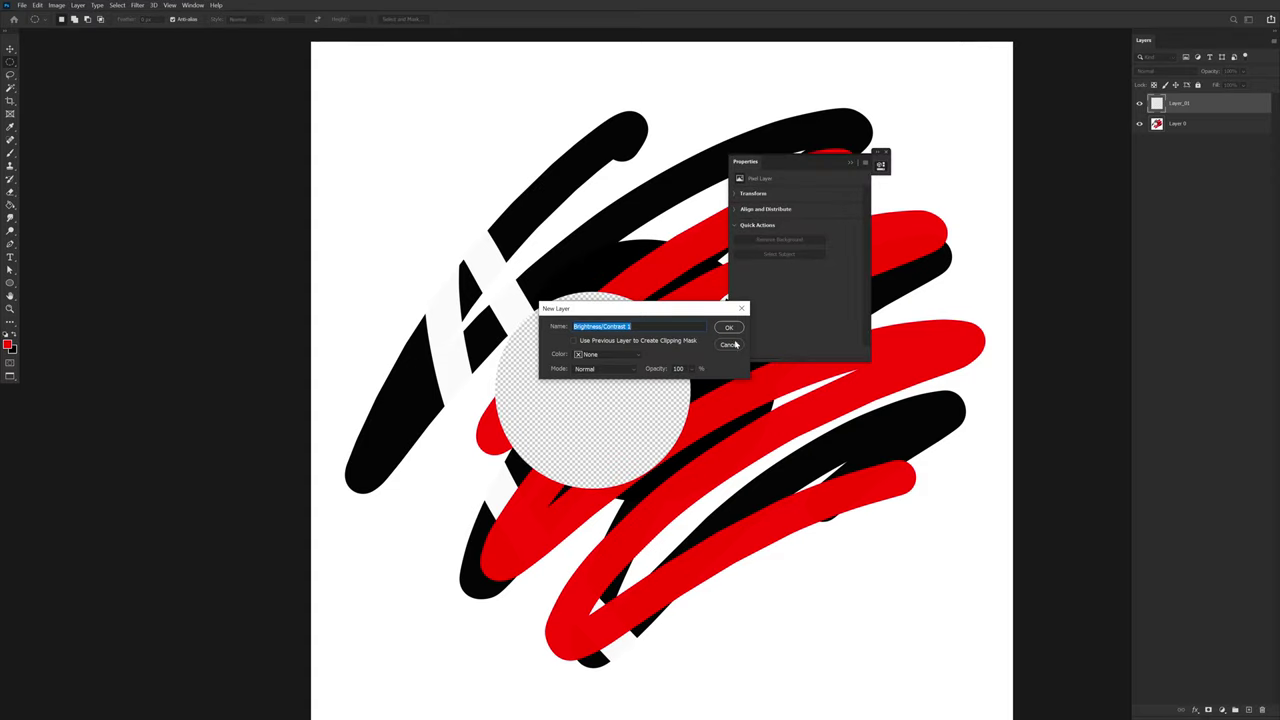
click(883, 165)
click(730, 328)
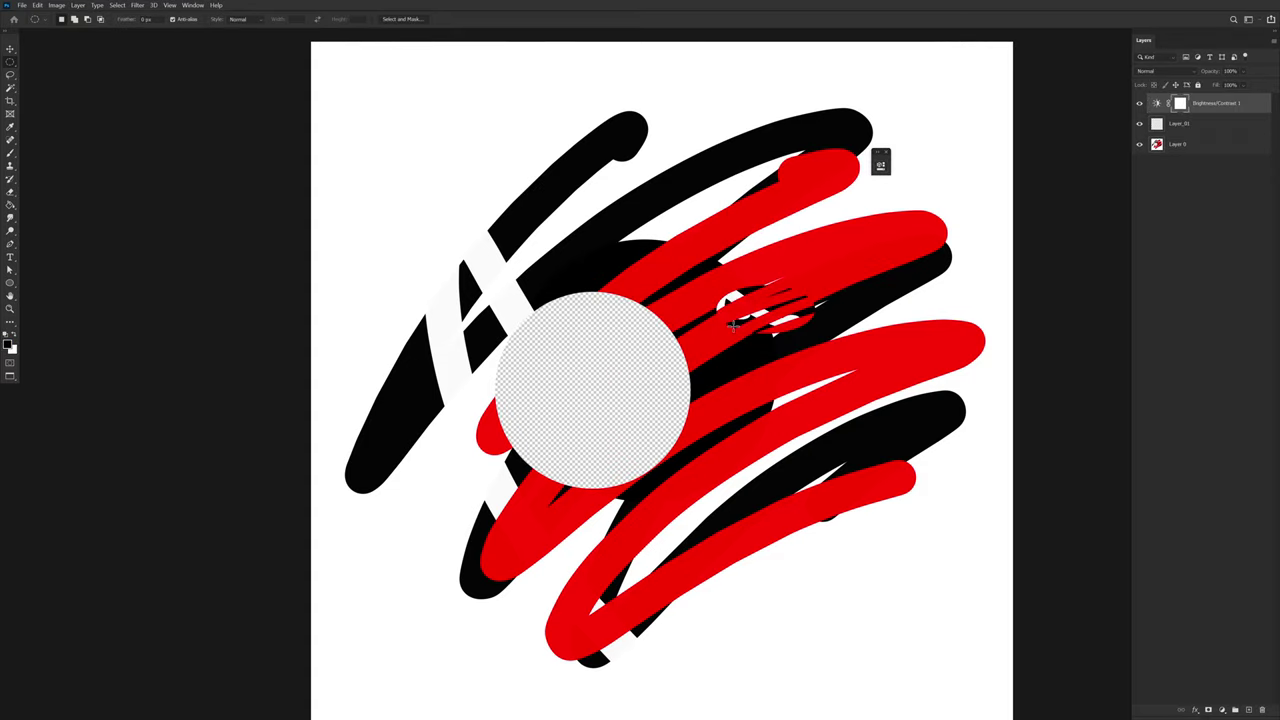
Step: Show the Brightness/Contrast layer's properties and dock them below the layer list, with a slightly reduced height
double_click(1158, 104)
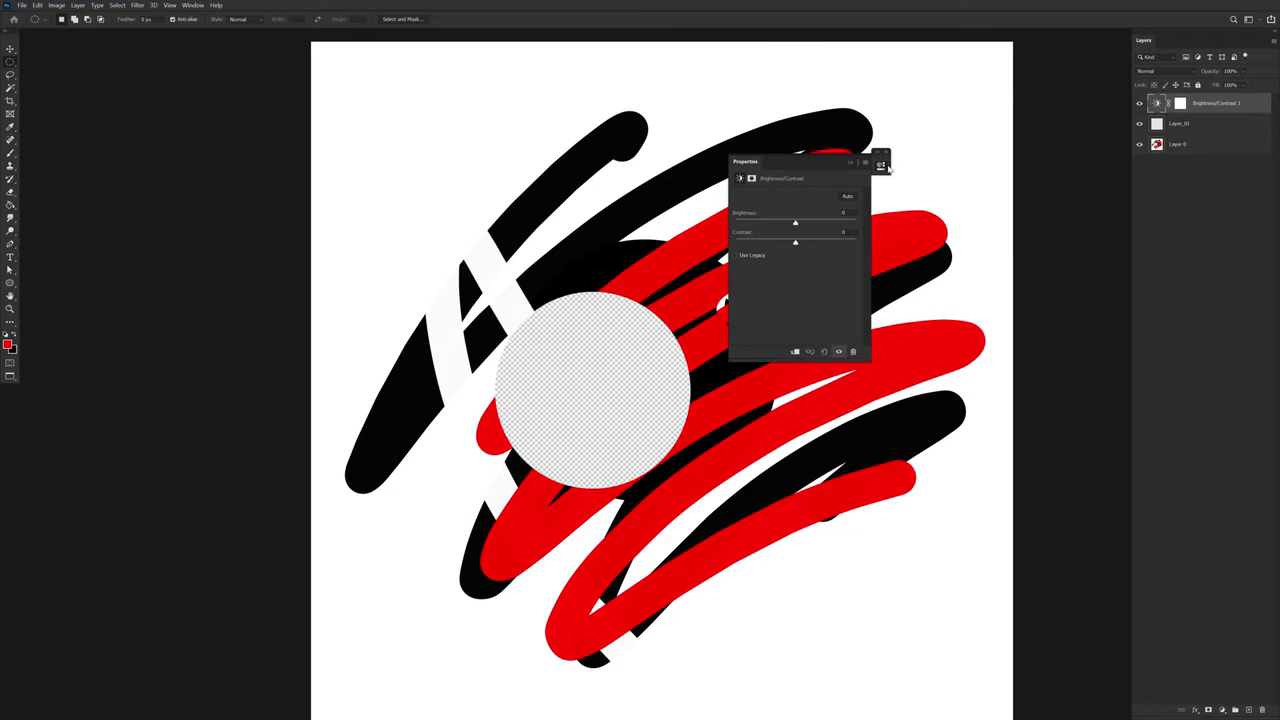
drag(887, 168, 1165, 715)
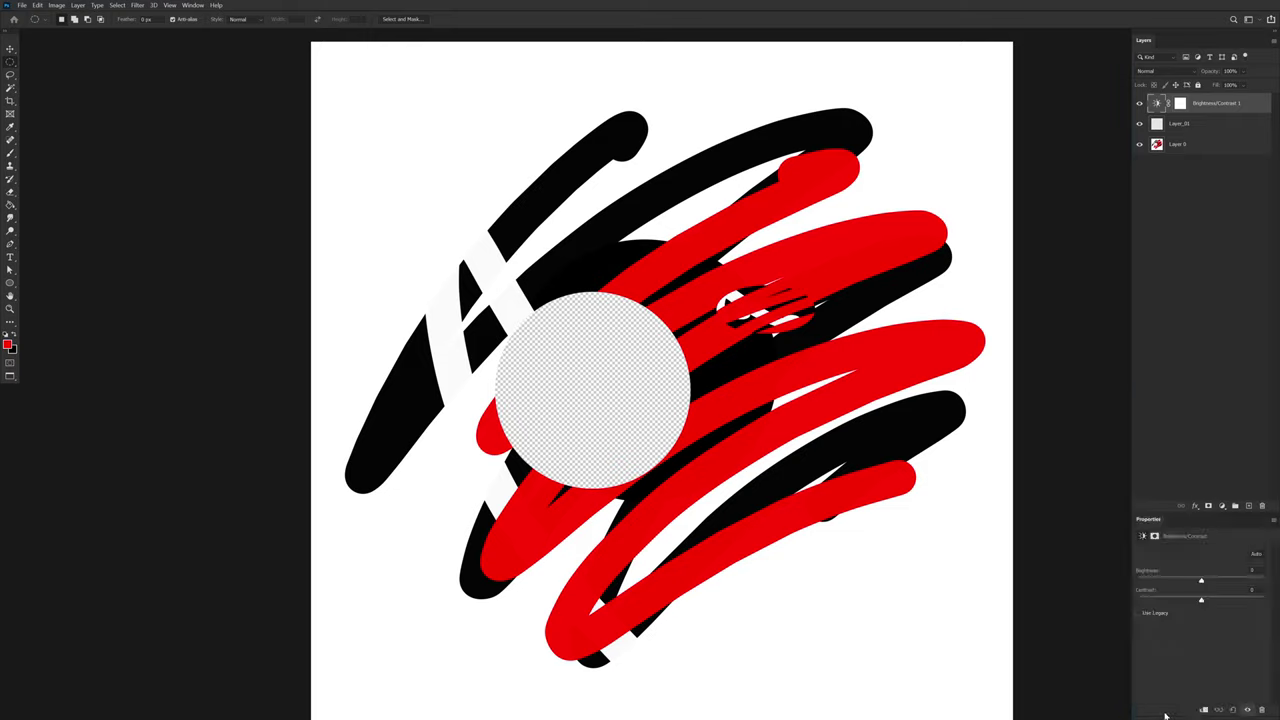
drag(1170, 513, 1170, 540)
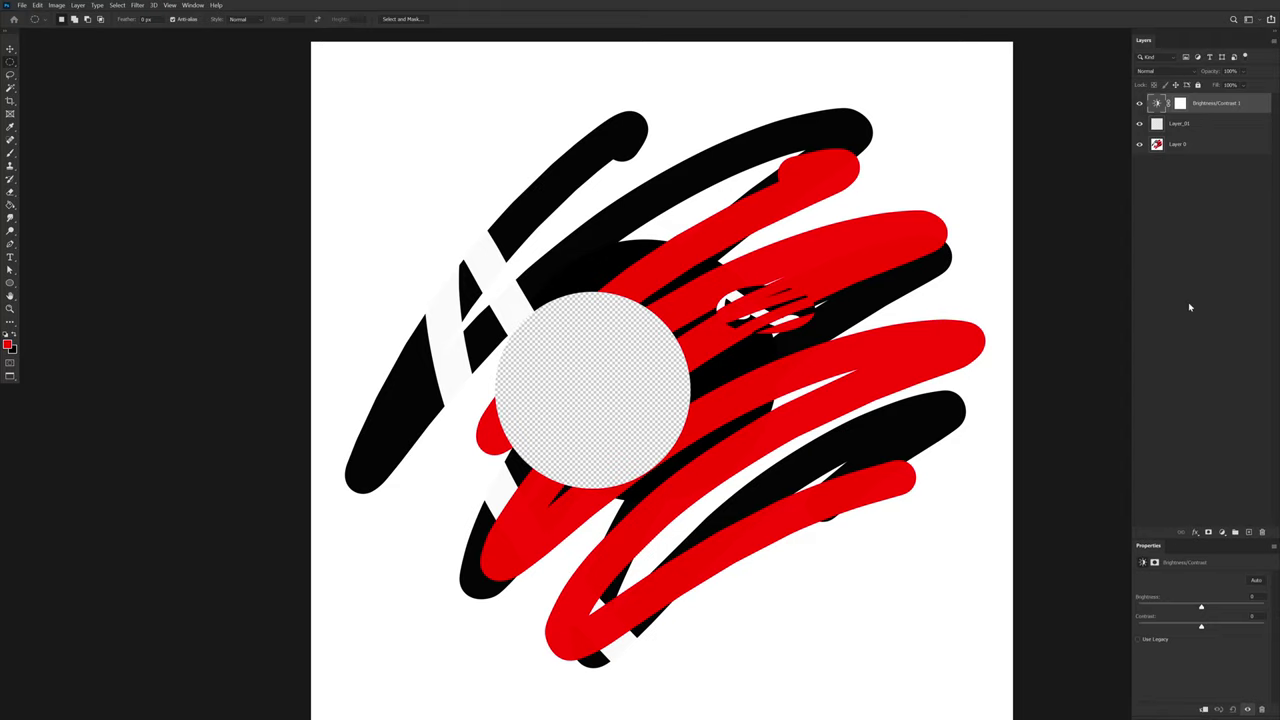
Step: Turn on legacy mode for the Brightness/Contrast adjustment and lower brightness to -64 and contrast to -60
drag(1196, 607, 1130, 608)
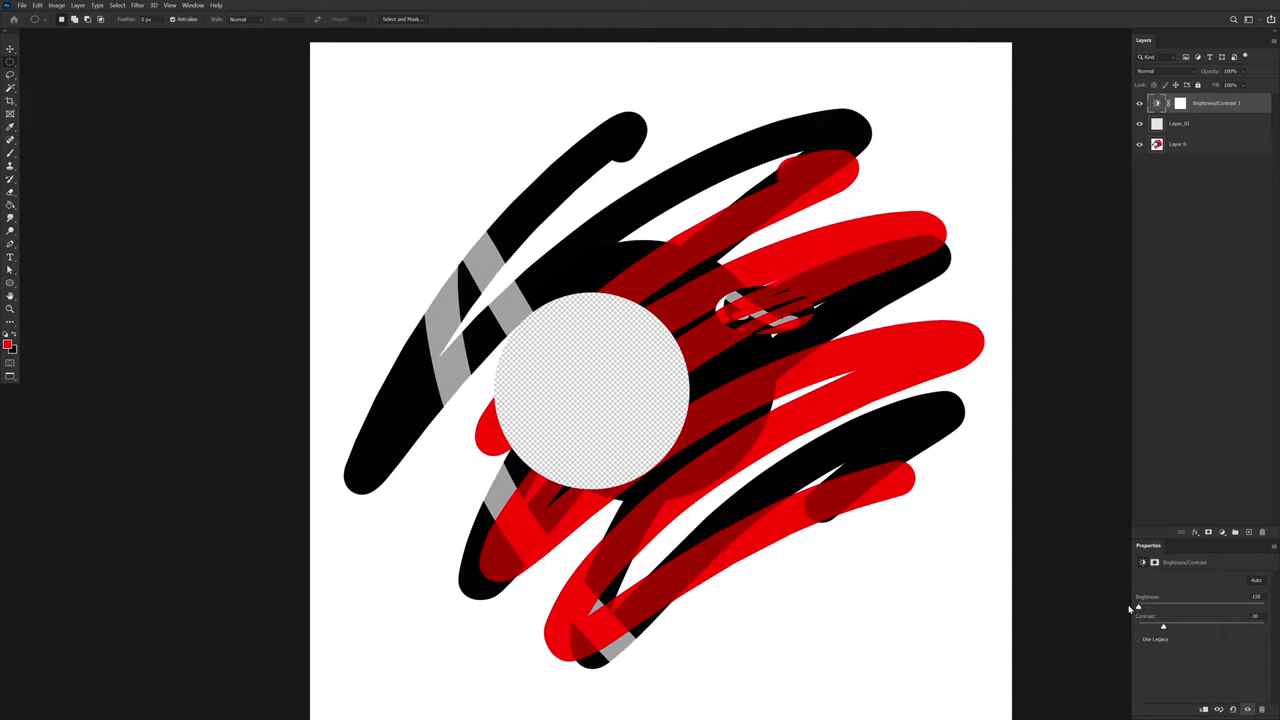
click(1140, 640)
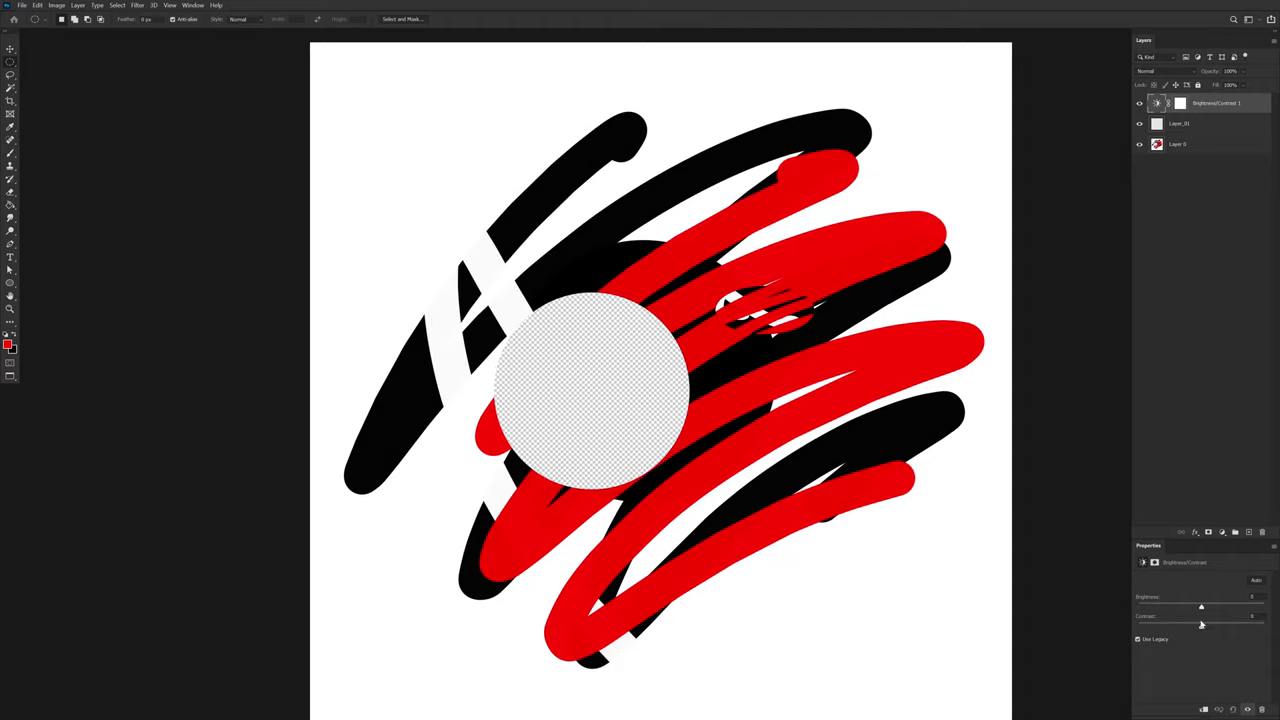
drag(1203, 628, 1166, 625)
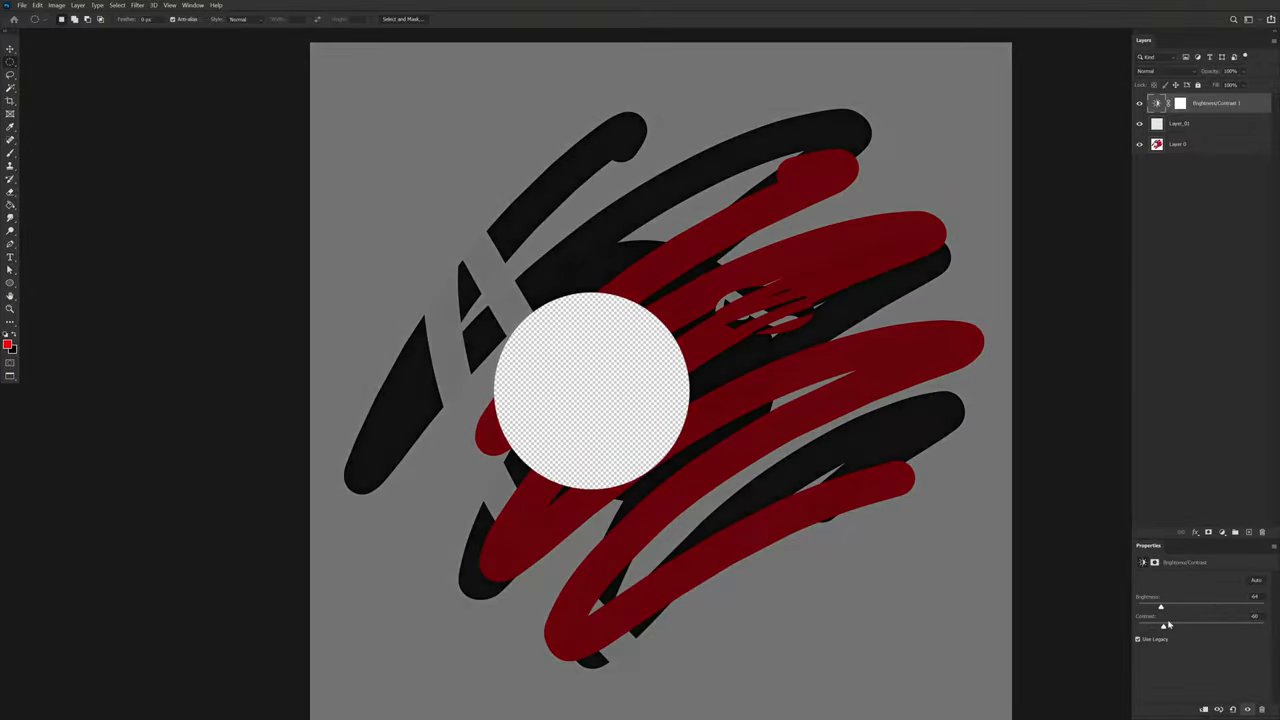
click(1180, 130)
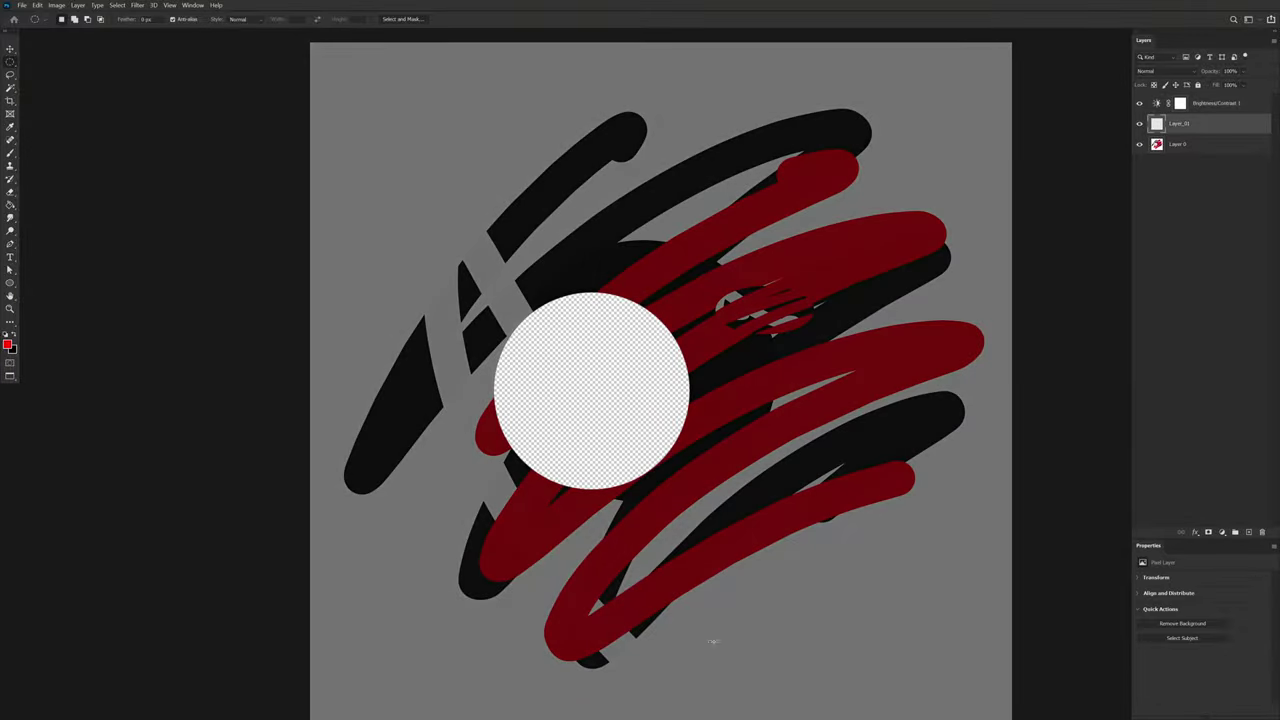
click(1214, 109)
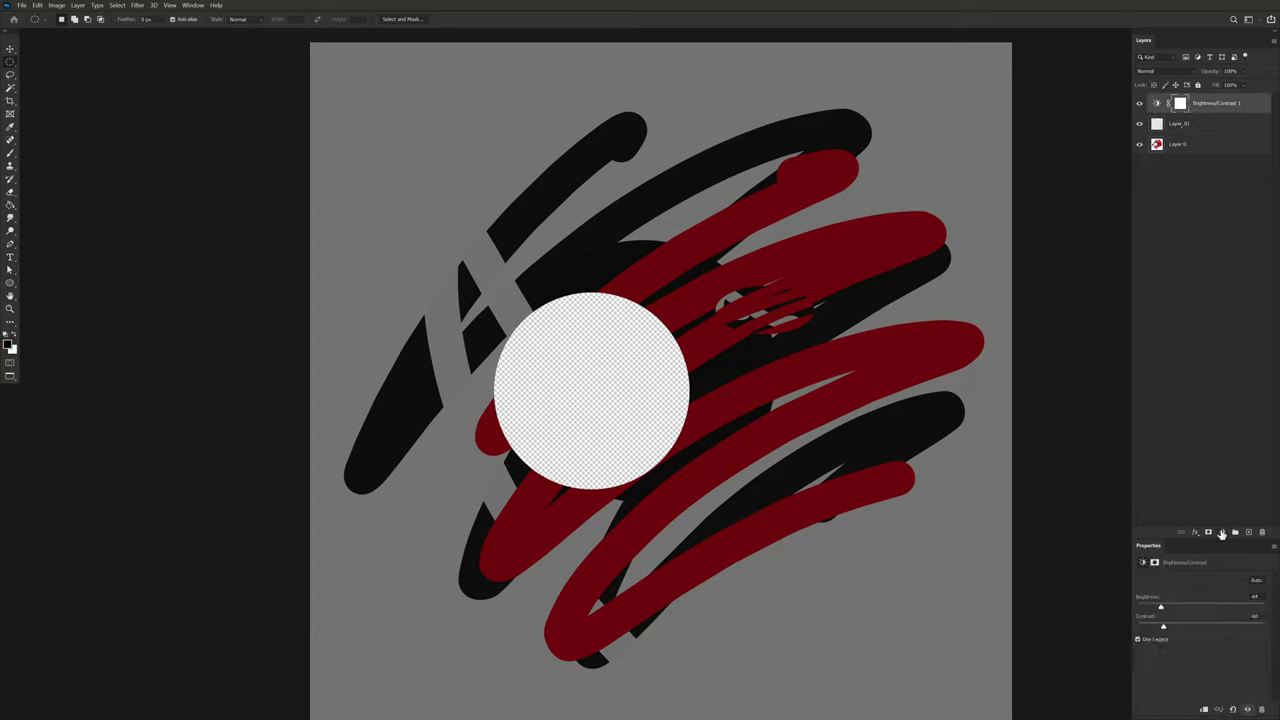
Step: Review the available fill and adjustment layer types, and add a blank layer above the Brightness/Contrast layer
click(1221, 533)
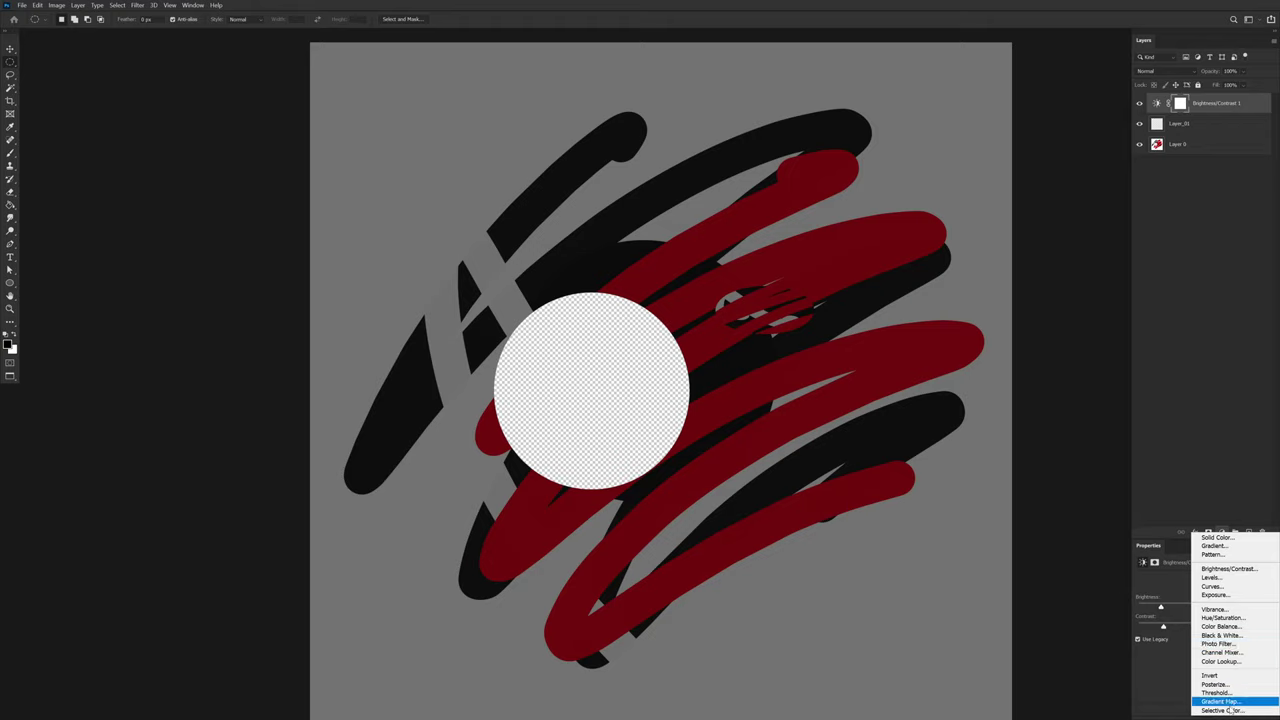
click(1234, 489)
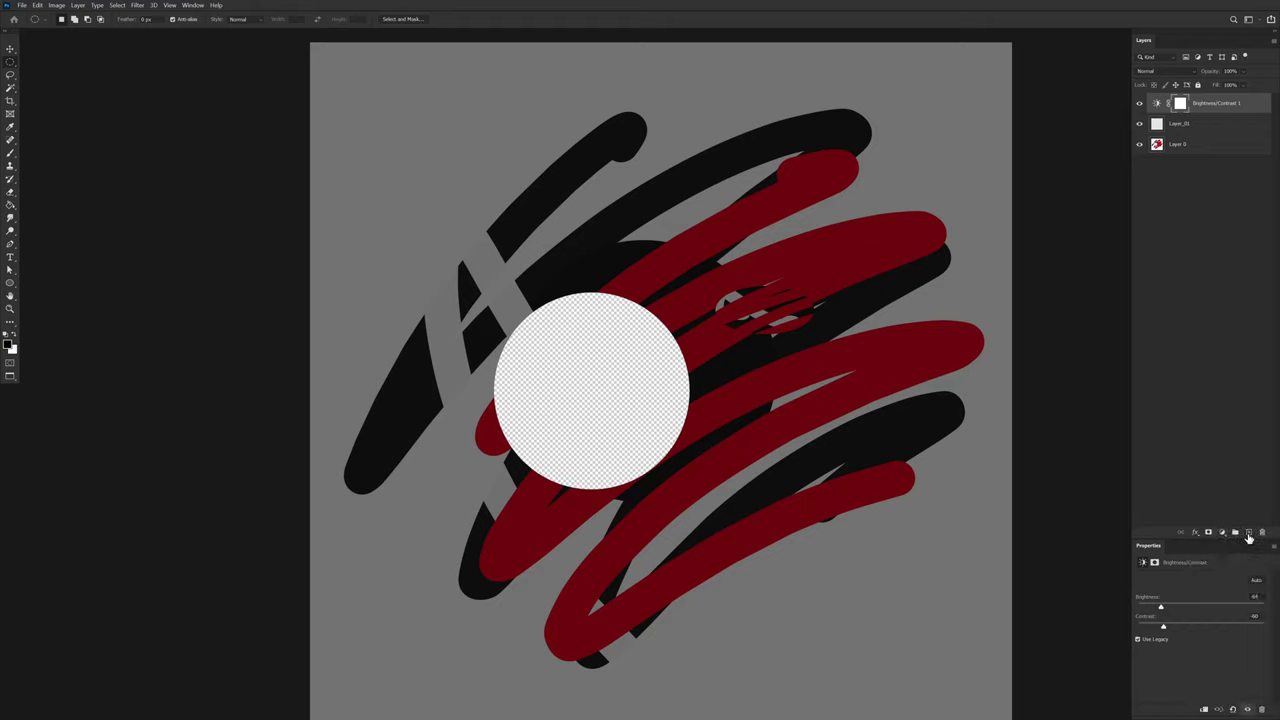
click(1248, 534)
click(1221, 535)
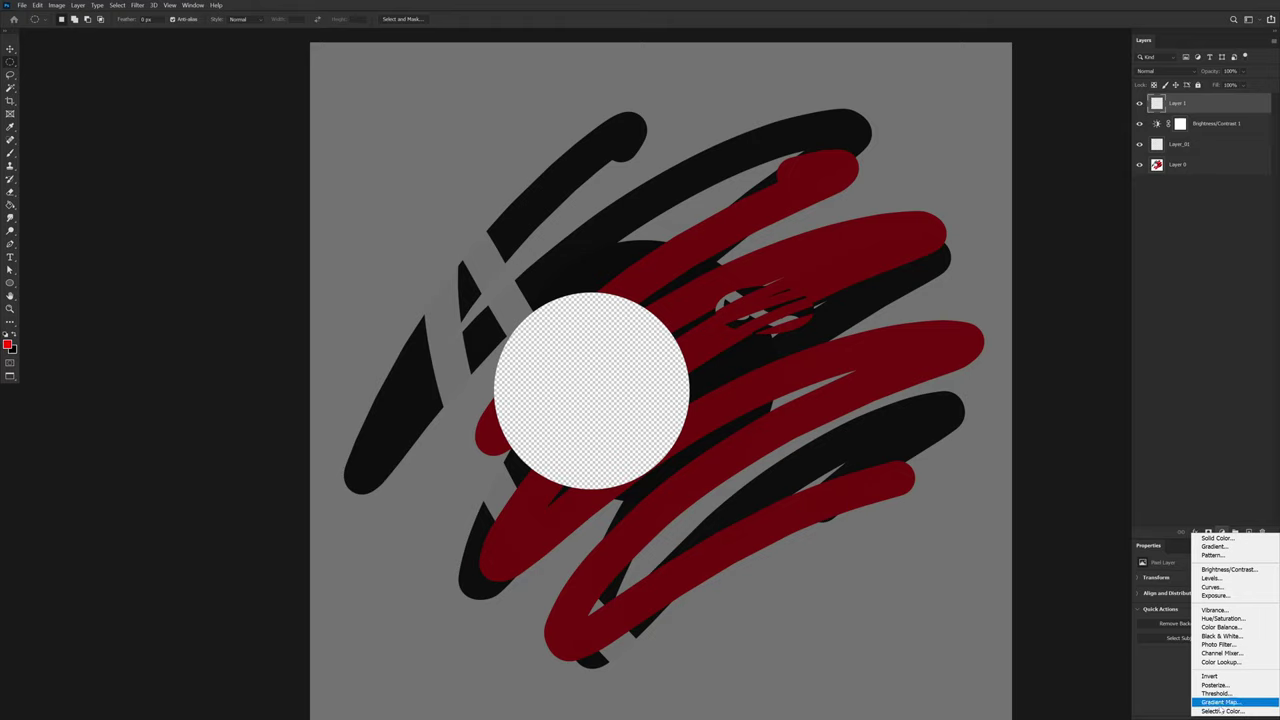
click(1203, 462)
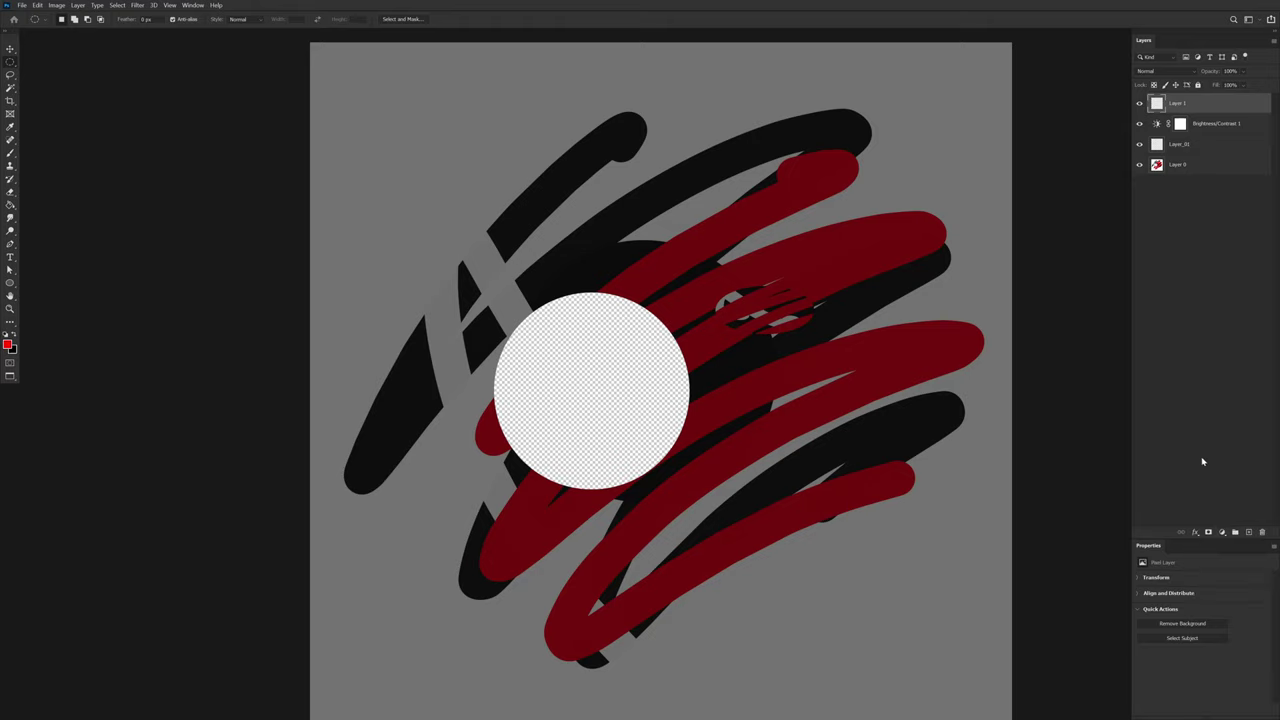
Step: Reopen the settings of the existing Brightness/Contrast layer and lower its brightness slightly further
click(1157, 124)
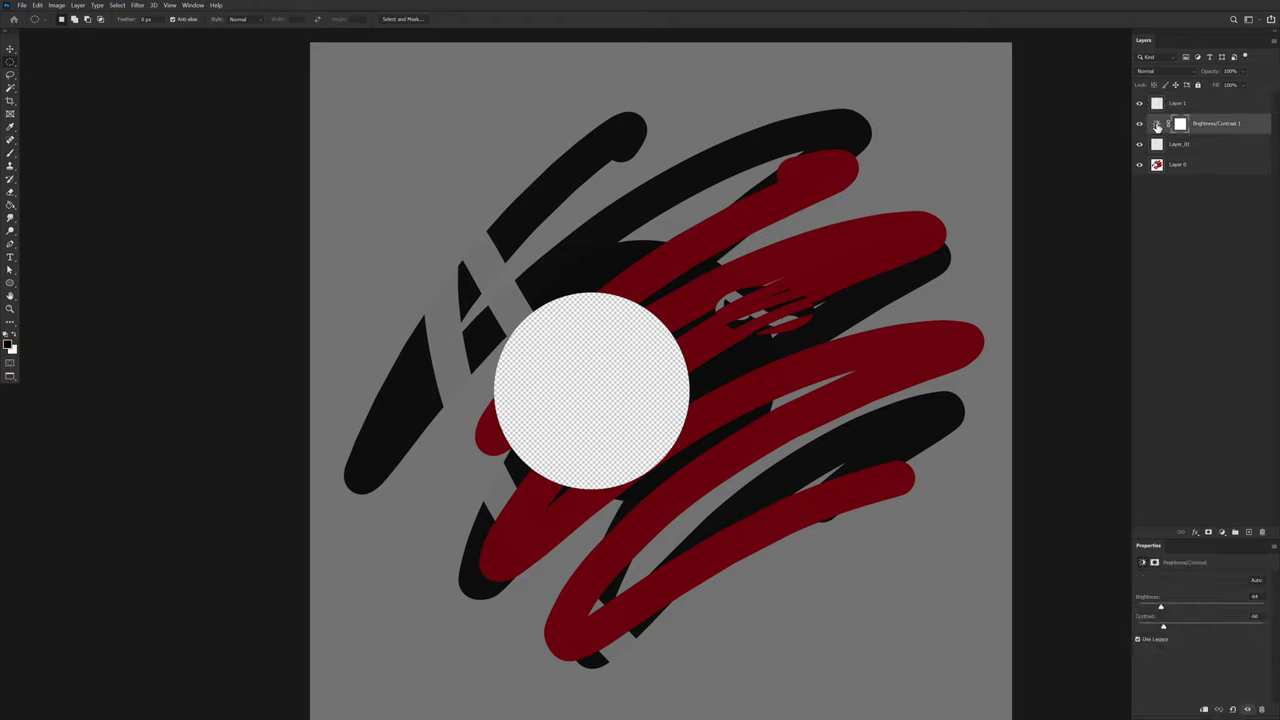
click(1157, 126)
mouse_move(1161, 609)
mouse_down()
mouse_move(1208, 607)
mouse_move(1159, 610)
mouse_up()
Step: Paint black with the Brush tool on the Brightness/Contrast layer's mask over the artwork's right side, hiding the adjustment there
key(b)
click(1180, 123)
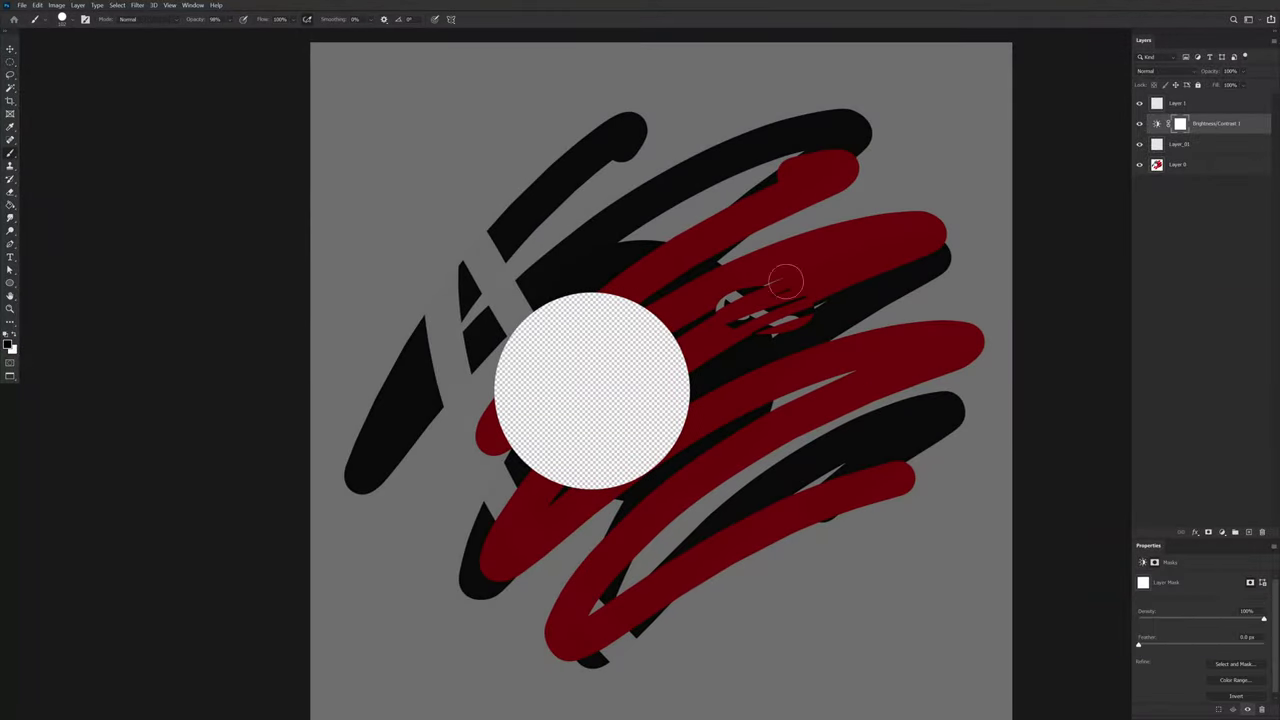
drag(852, 185, 800, 445)
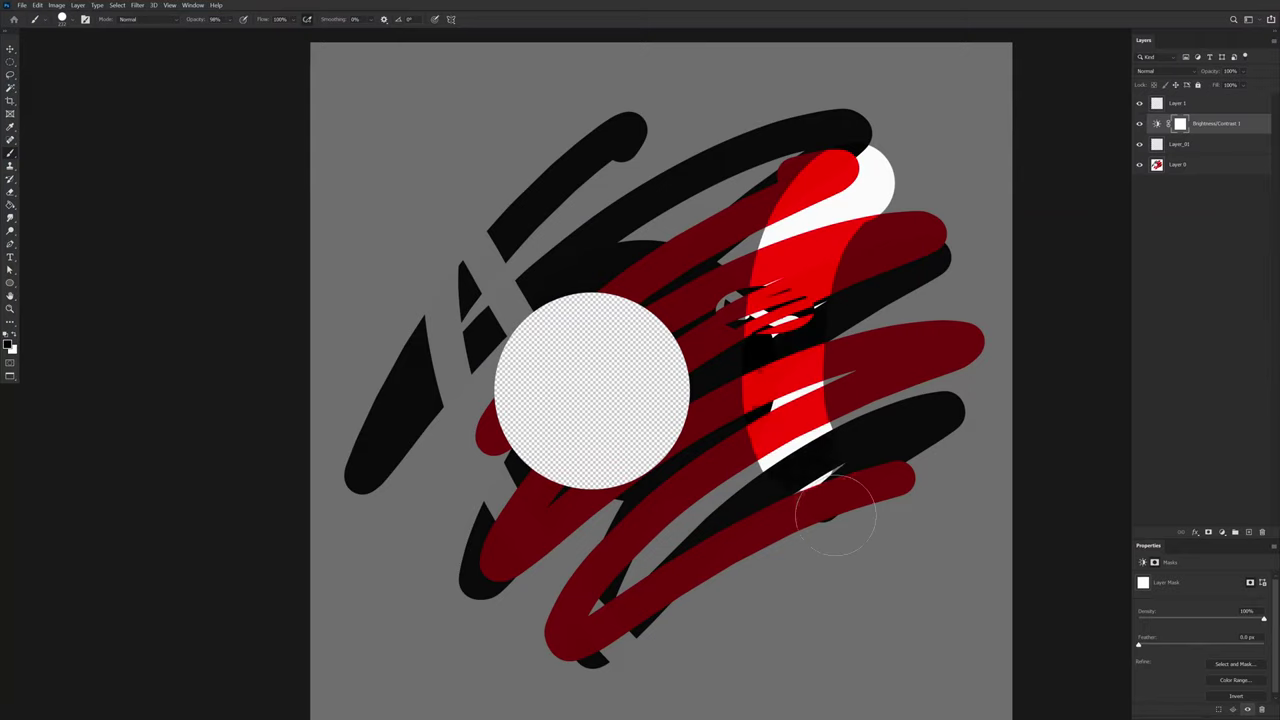
mouse_move(836, 515)
mouse_down()
mouse_move(880, 240)
mouse_move(950, 460)
mouse_up()
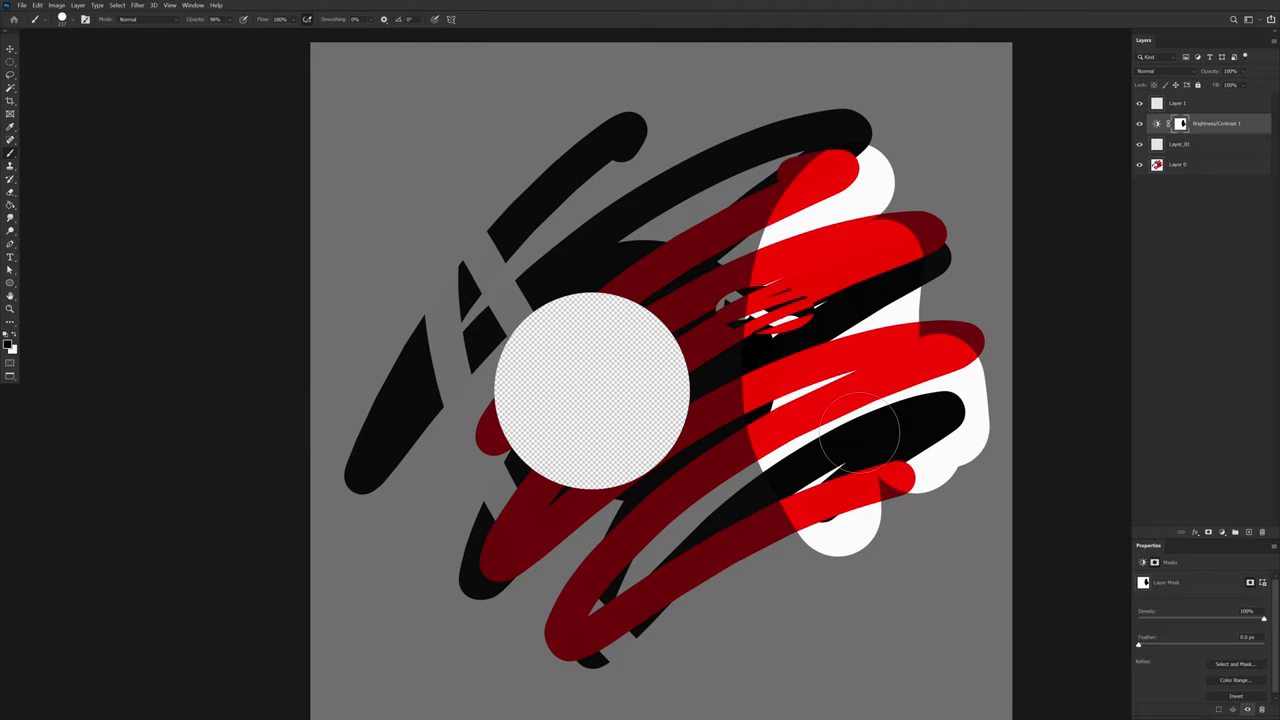
click(78, 6)
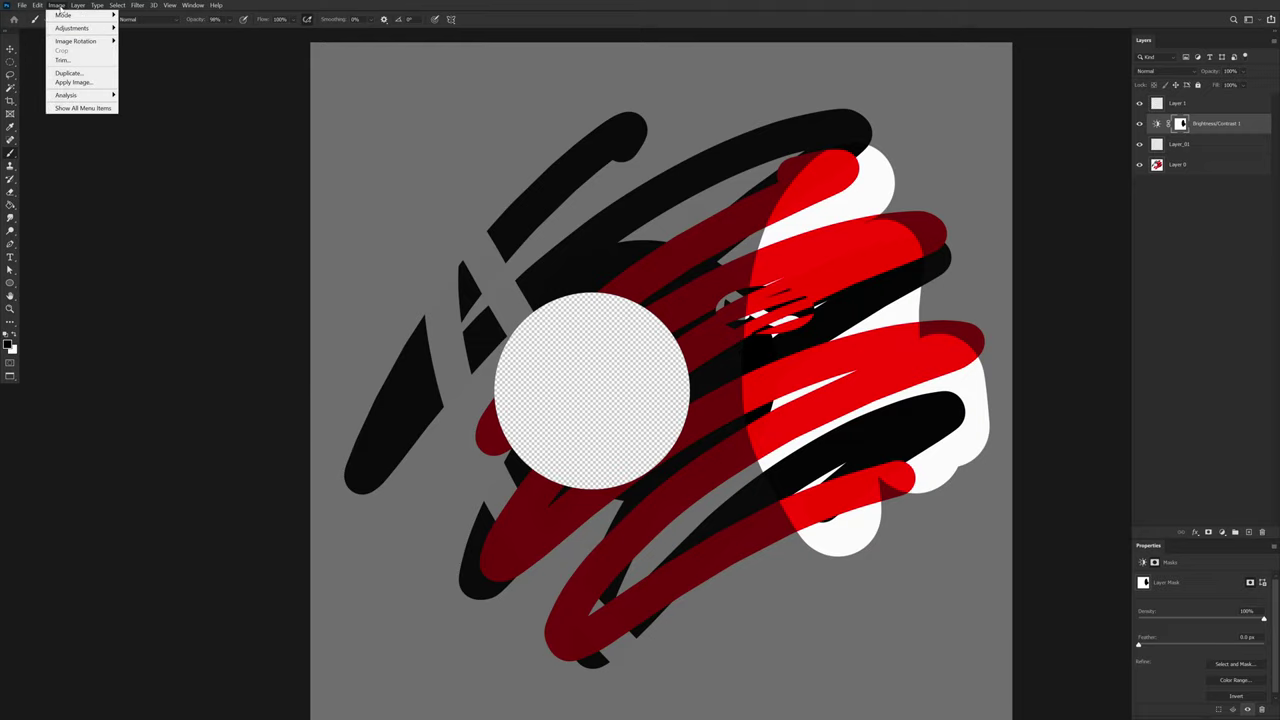
mouse_move(88, 42)
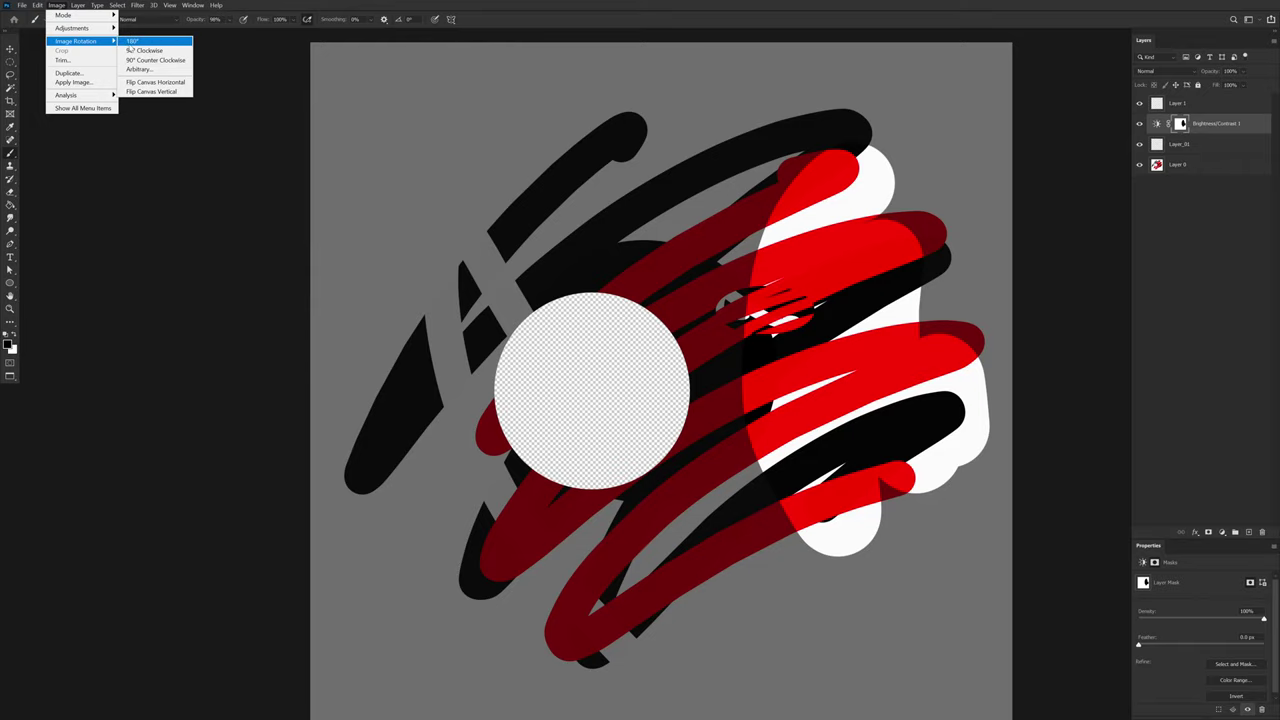
click(502, 249)
Step: Select the whole canvas, try rotating only Layer 0 by 90° with Free Transform, and cancel the transform
key(ctrl+t)
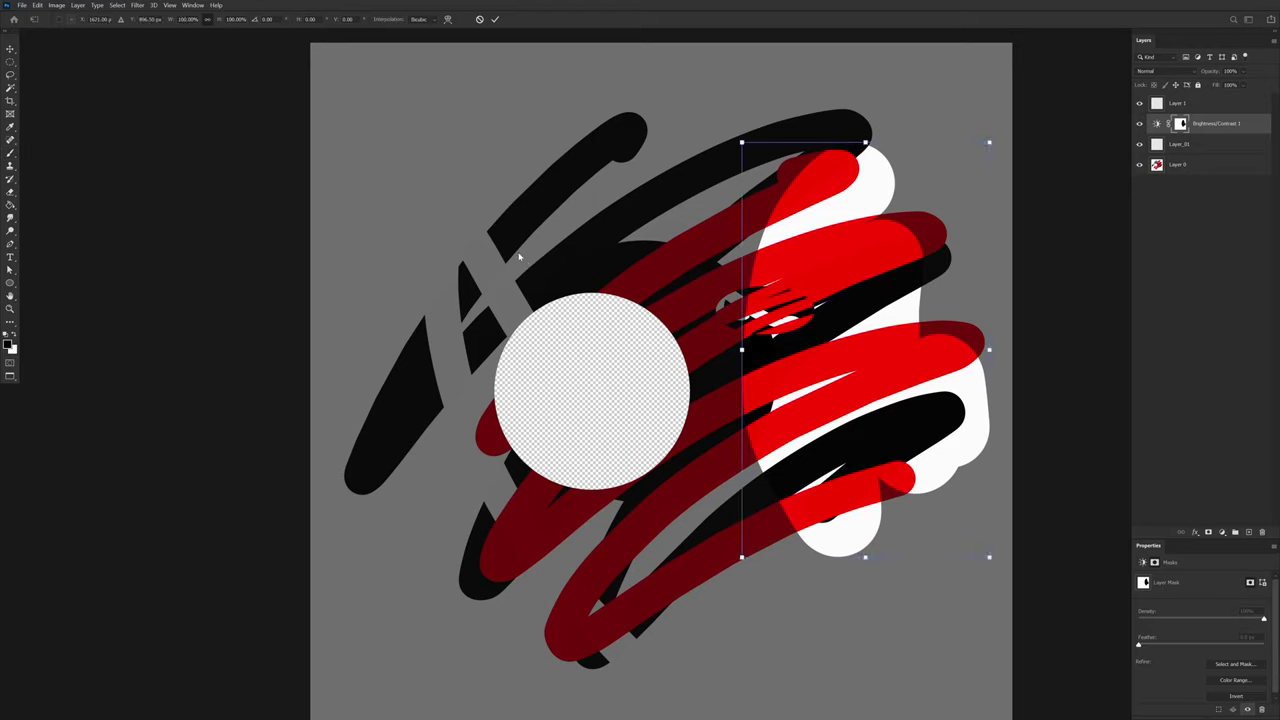
key(Return)
key(b)
key(ctrl+a)
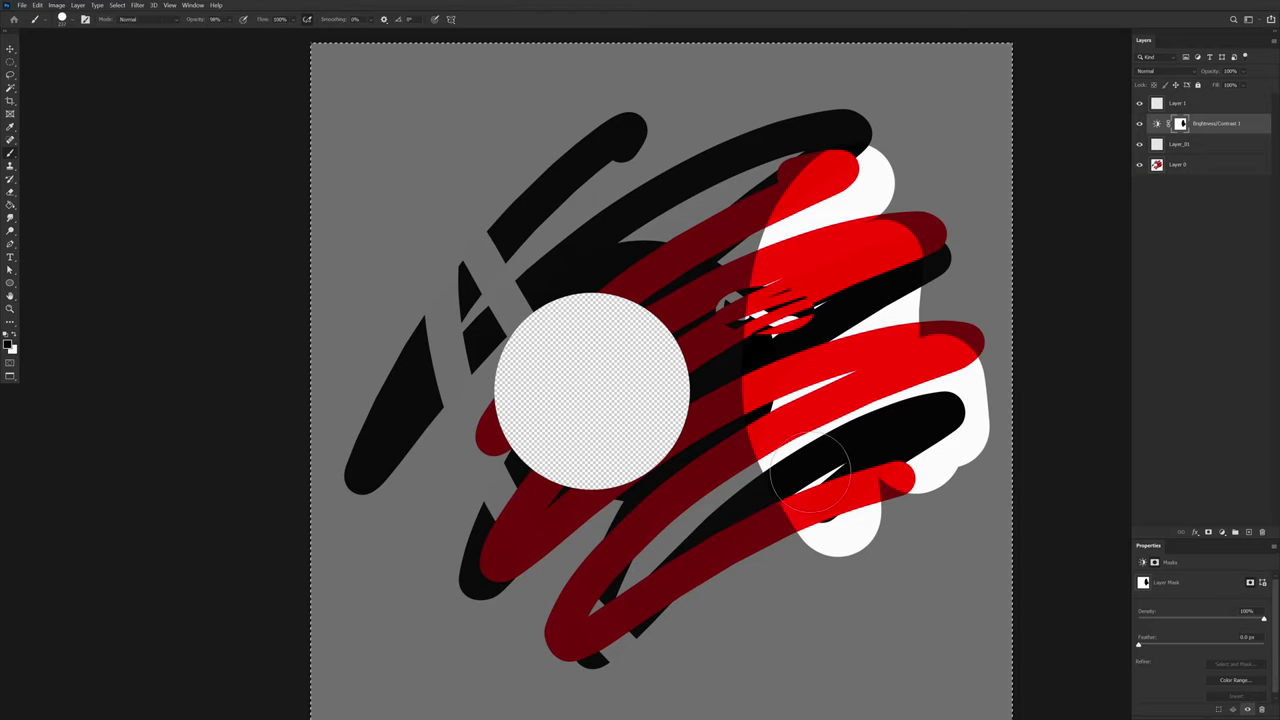
click(1165, 166)
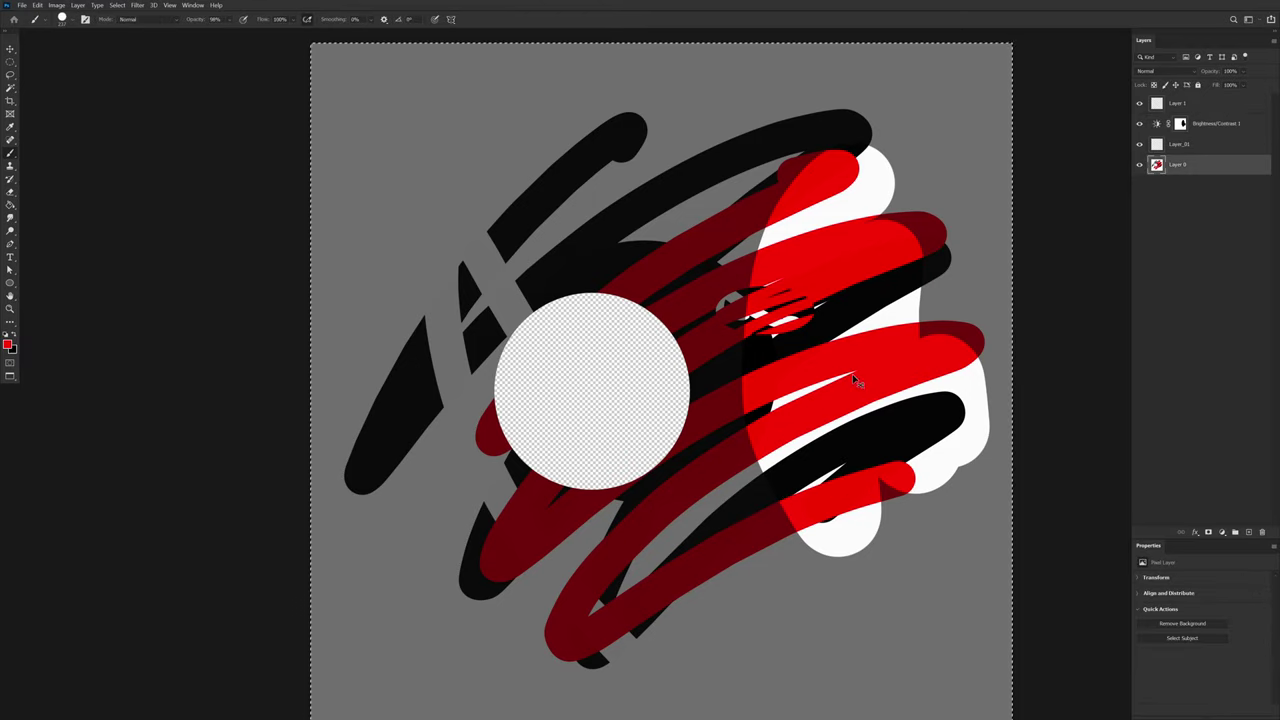
key(ctrl+t)
drag(1046, 194, 940, 663)
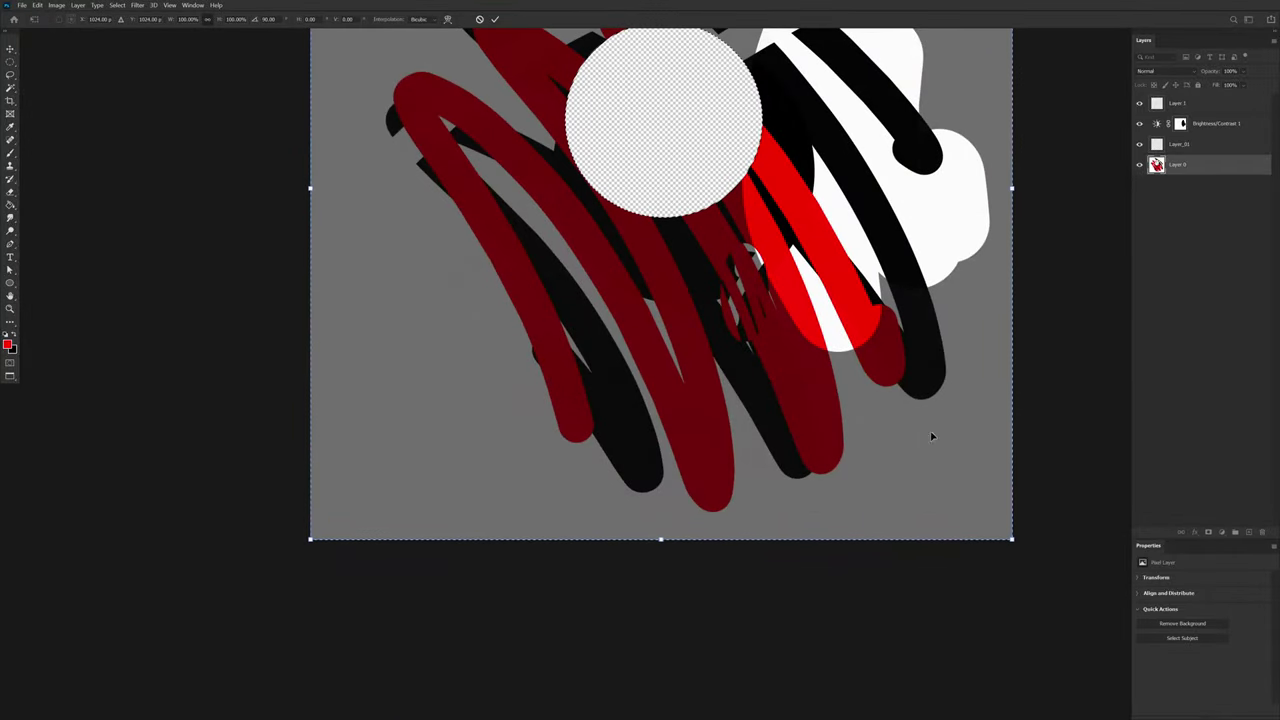
drag(893, 430, 889, 583)
drag(931, 470, 934, 537)
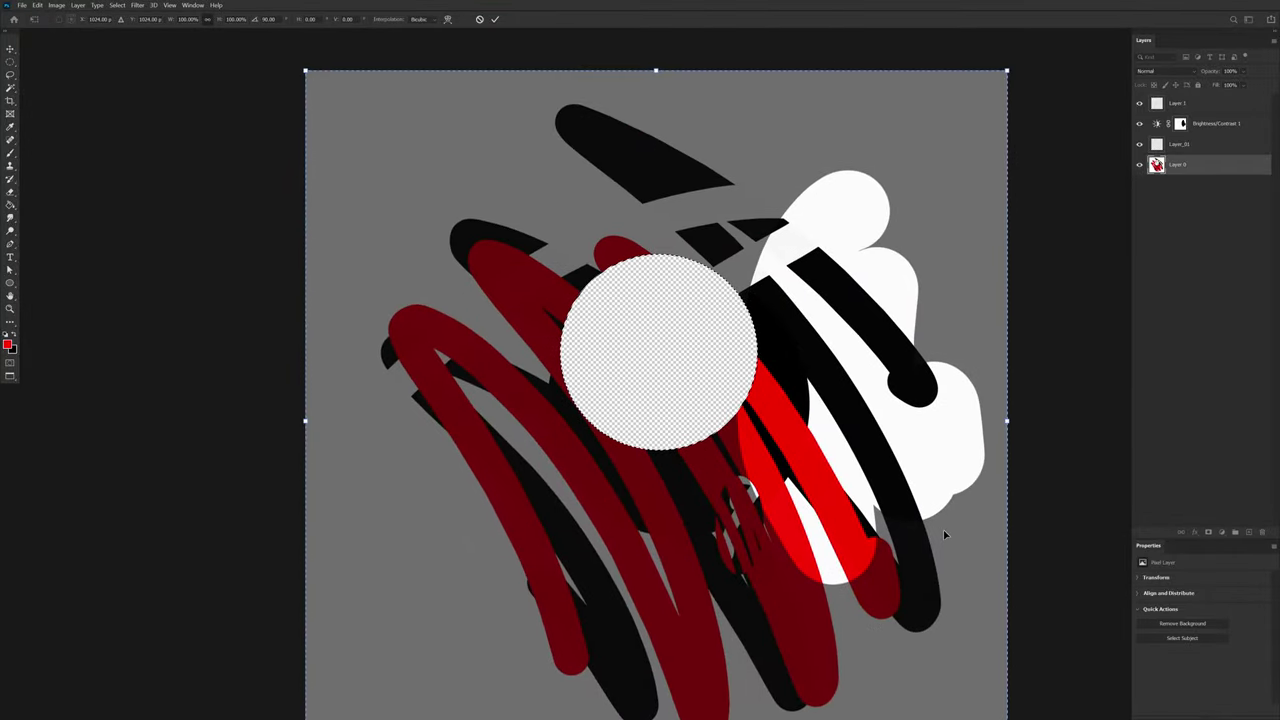
key(Escape)
Step: Rotate the entire image 90° clockwise, including all layers and the adjustment mask
click(78, 6)
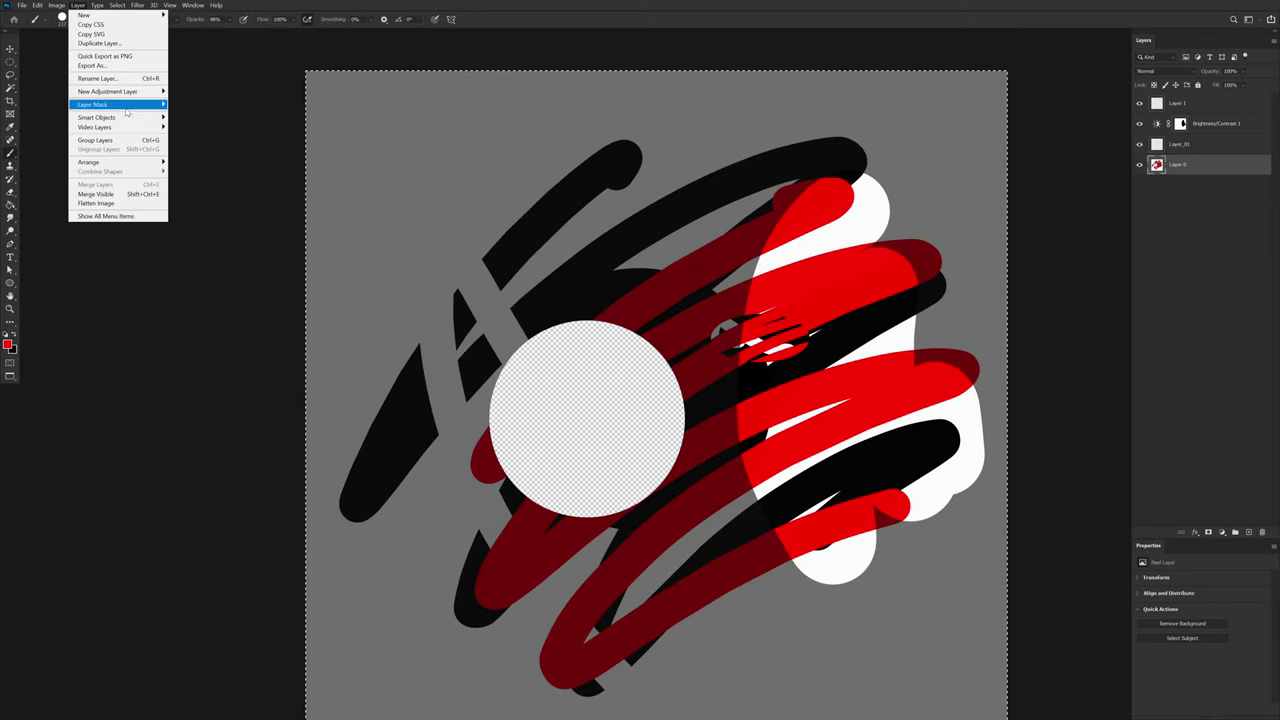
mouse_move(60, 6)
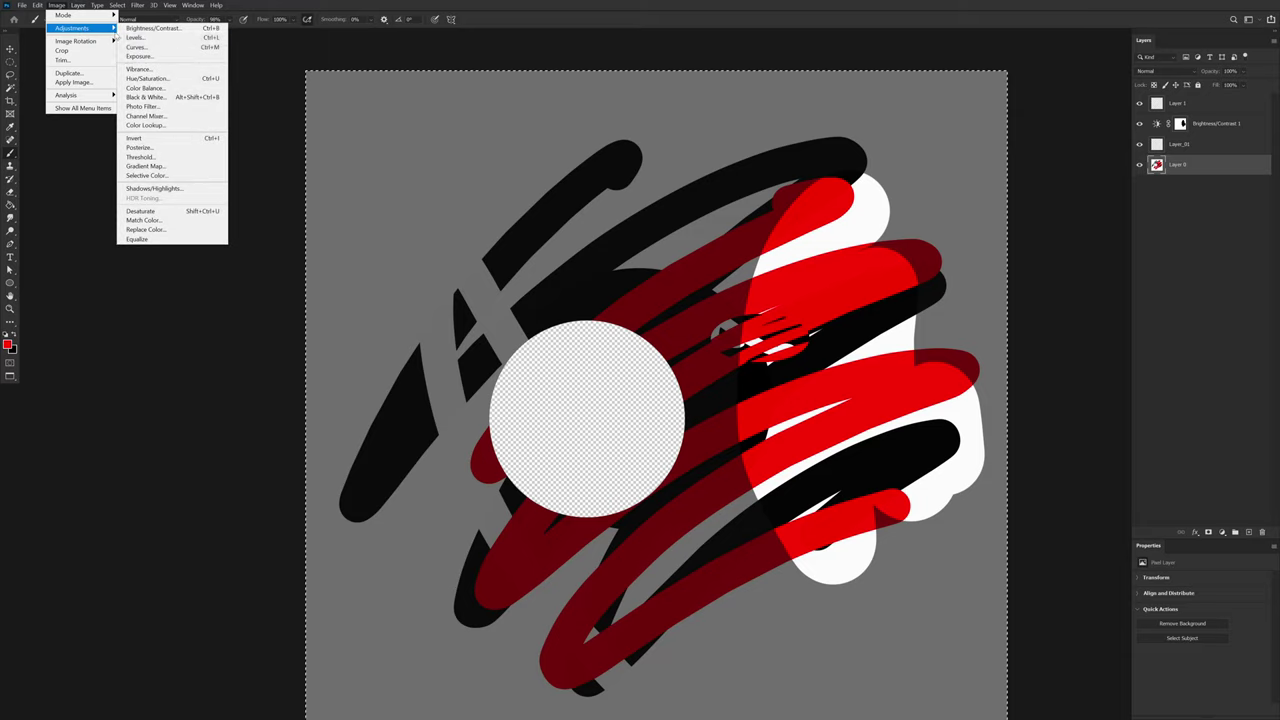
click(103, 108)
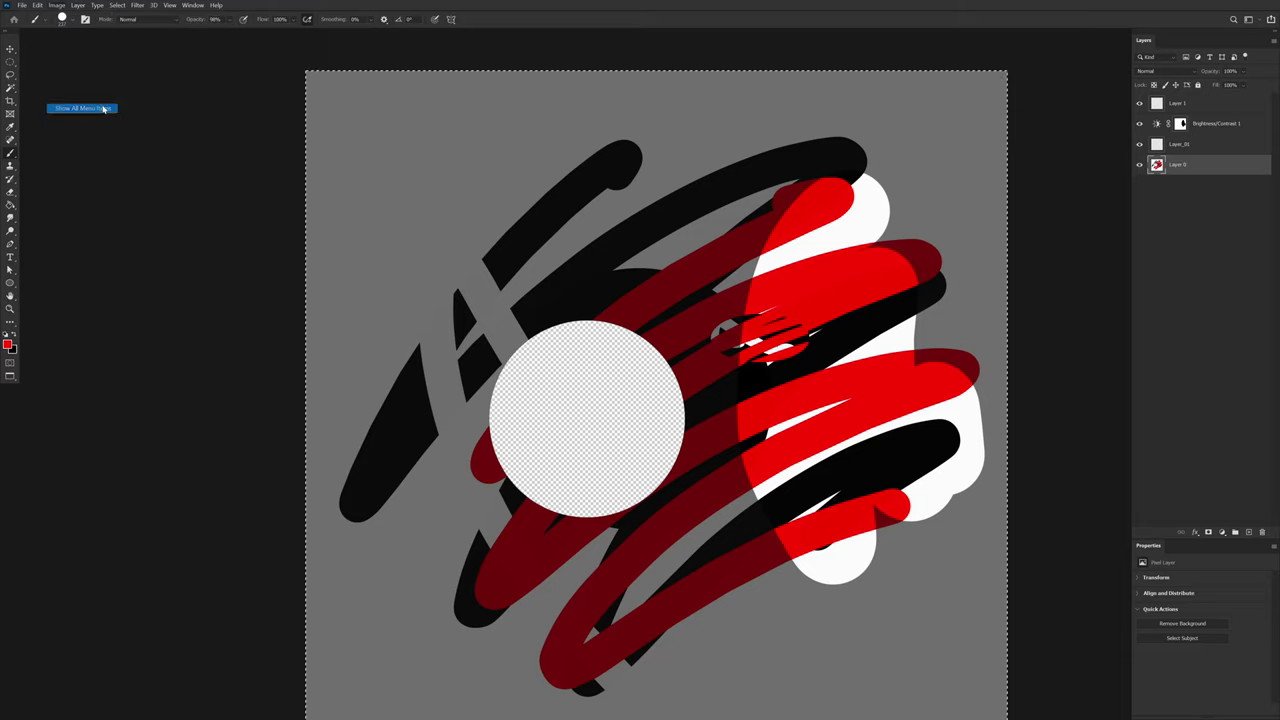
click(57, 6)
mouse_move(95, 41)
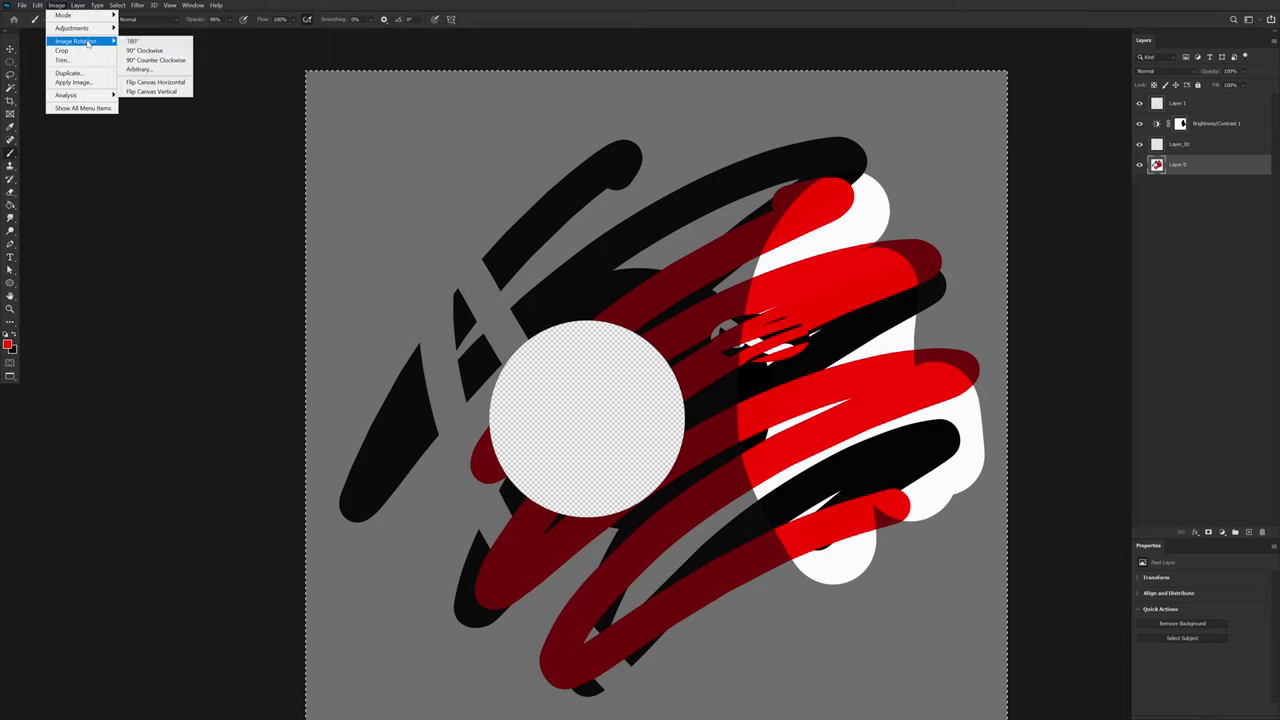
click(159, 52)
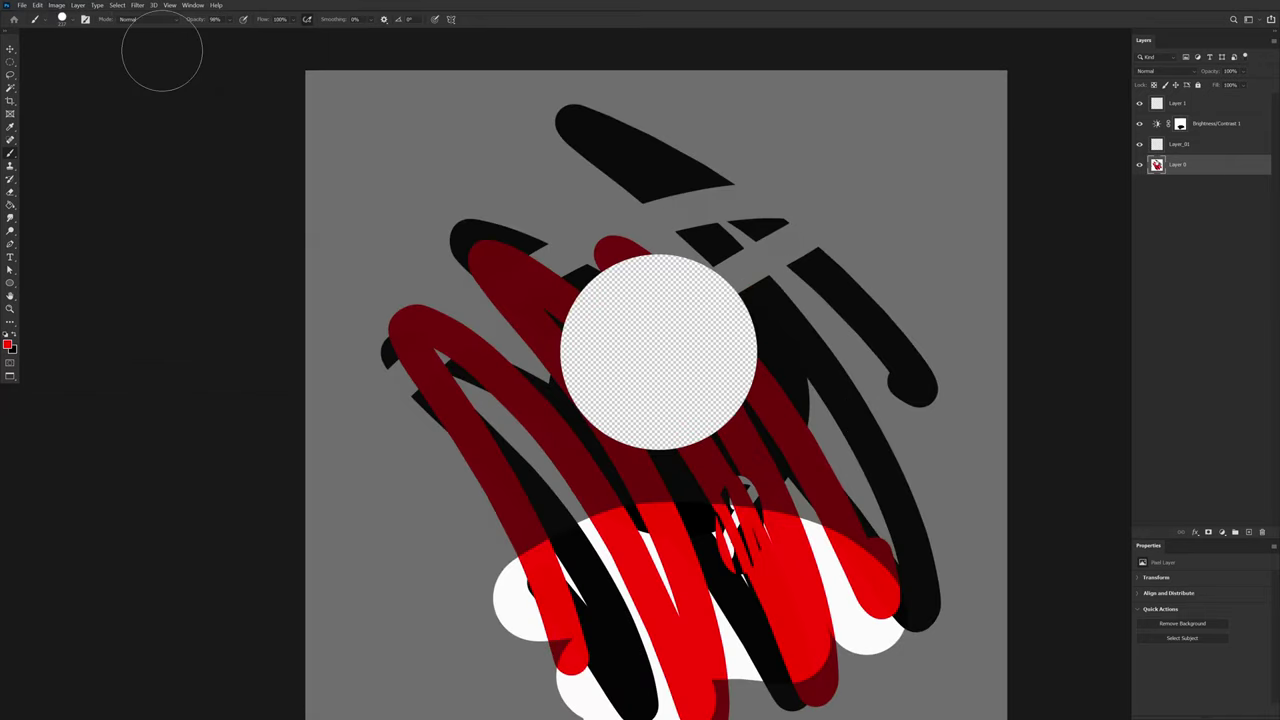
scroll(957, 571, down, 1)
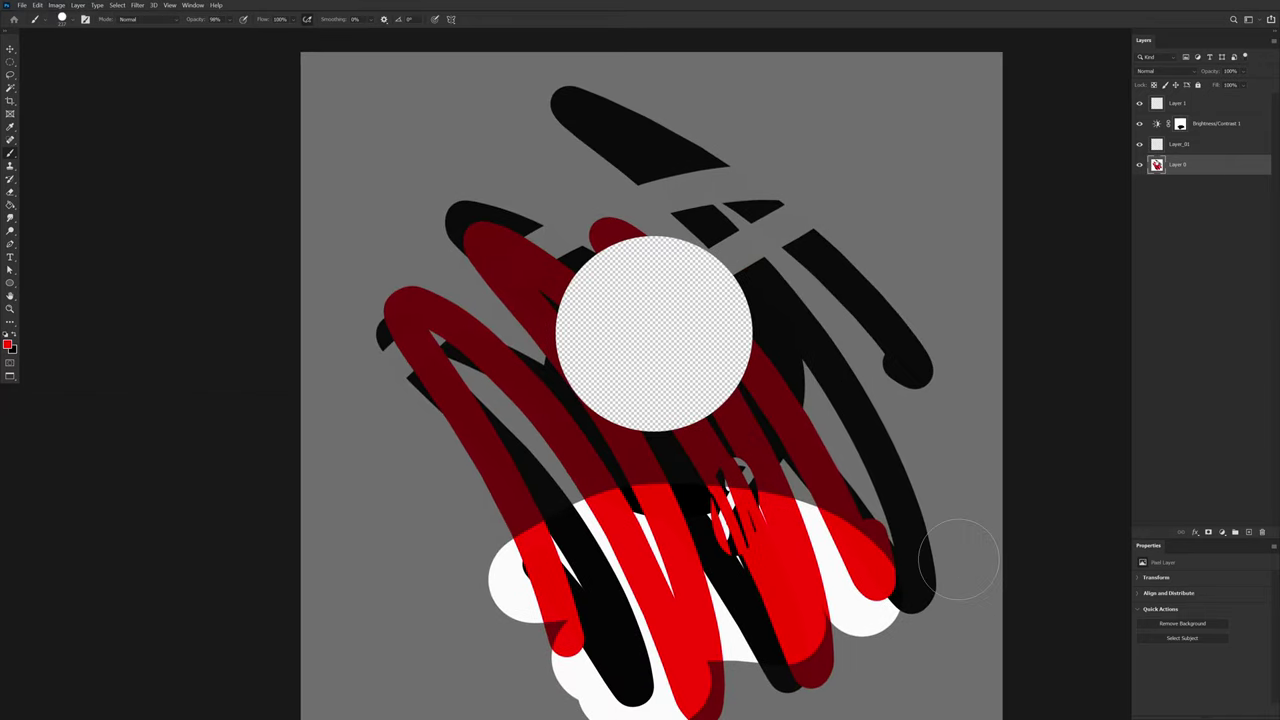
Step: Add a Solid Color fill layer above Layer 0 with the suggested name and the blue colour #3708e5
click(78, 5)
mouse_move(154, 92)
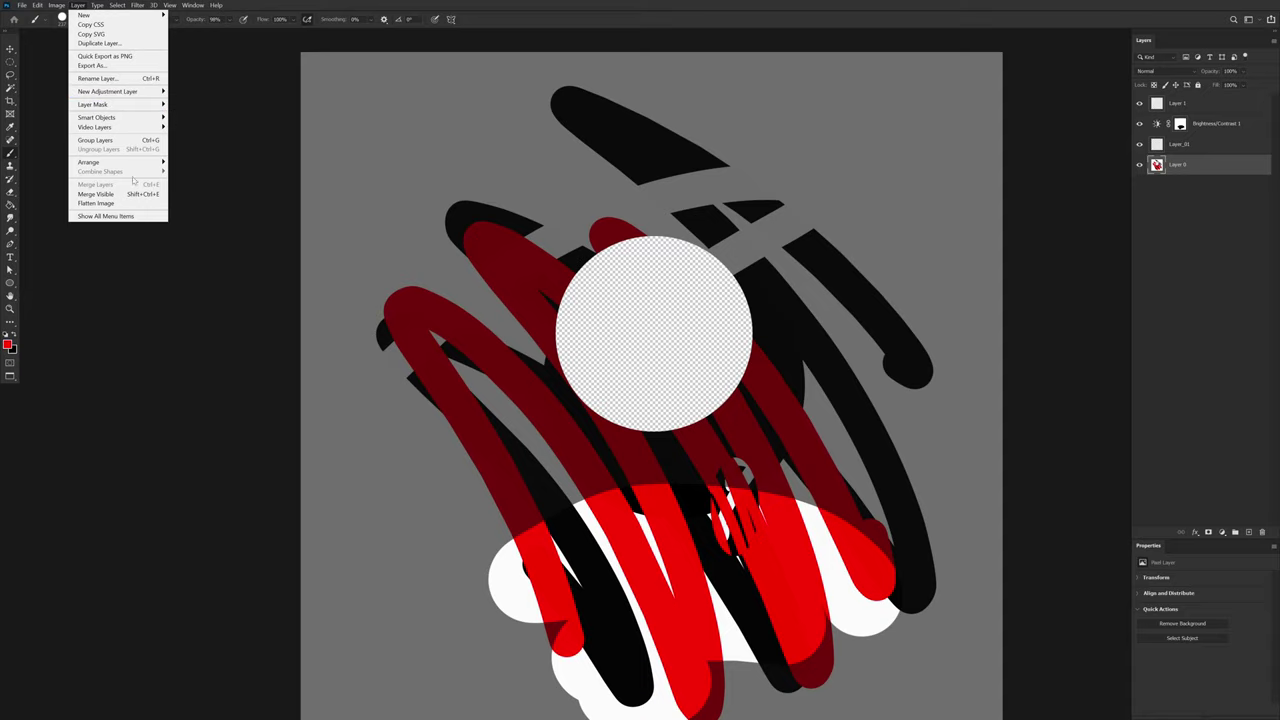
click(138, 215)
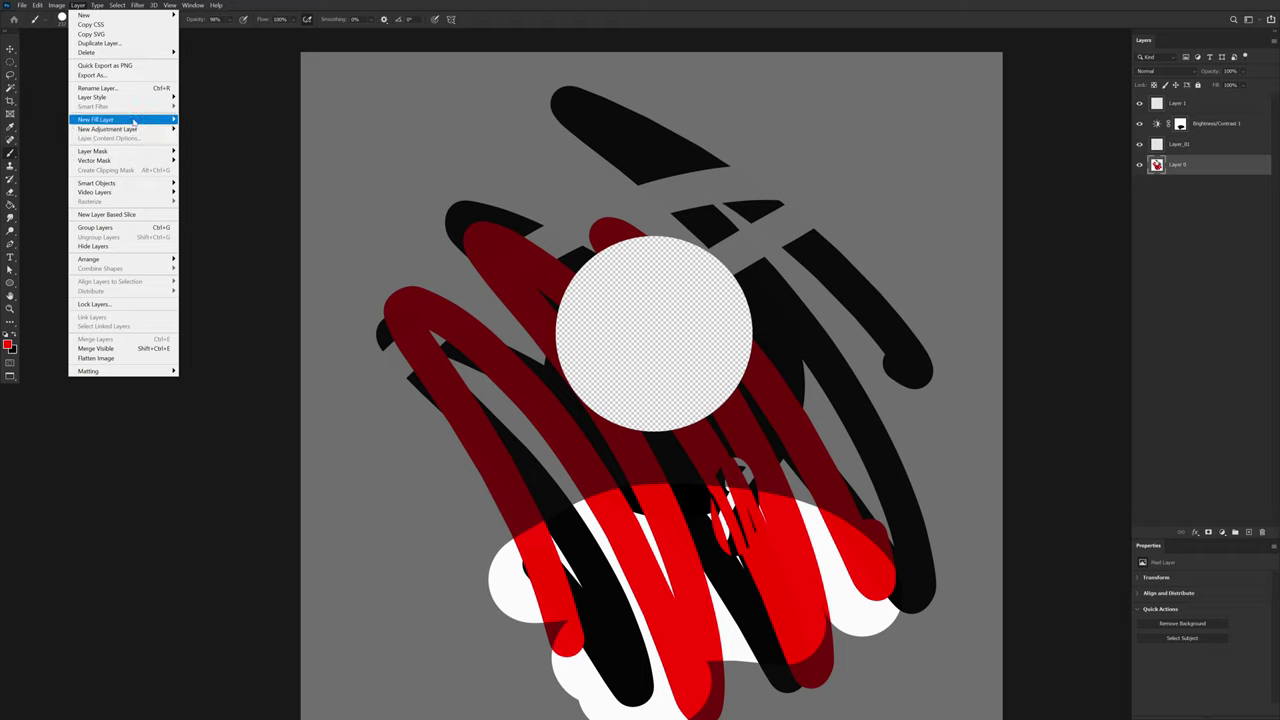
mouse_move(133, 121)
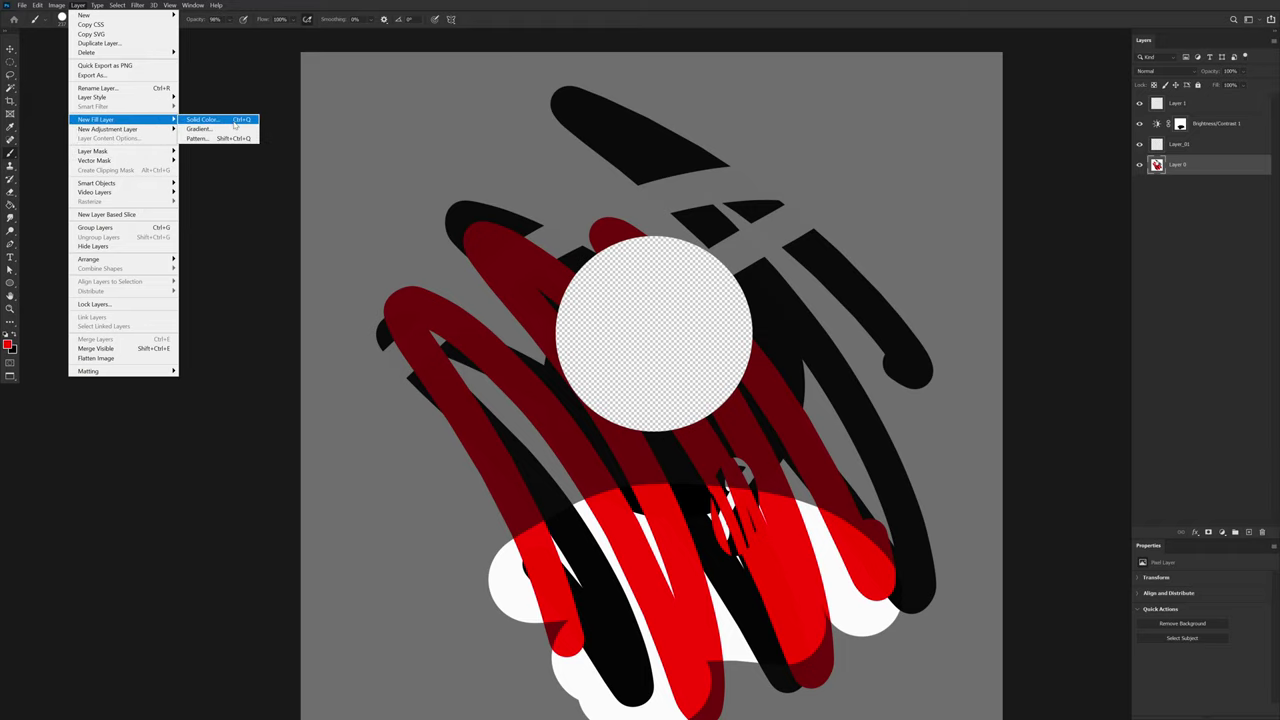
click(202, 120)
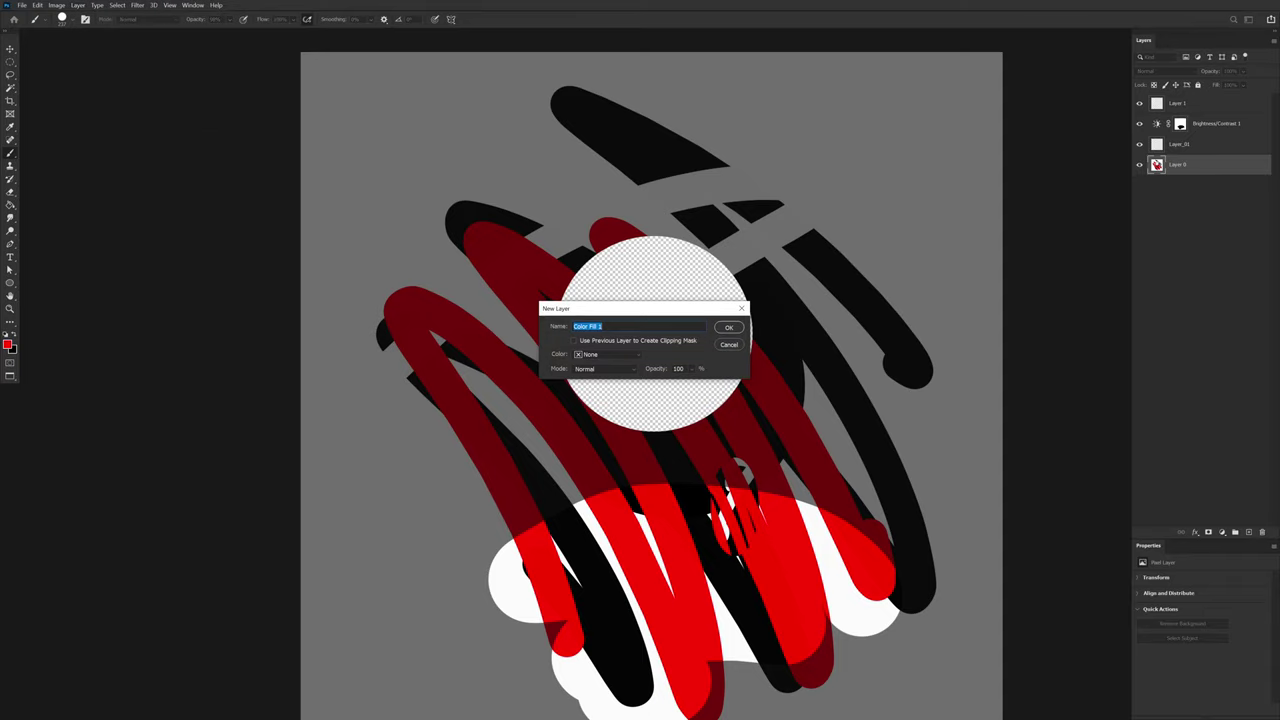
click(731, 329)
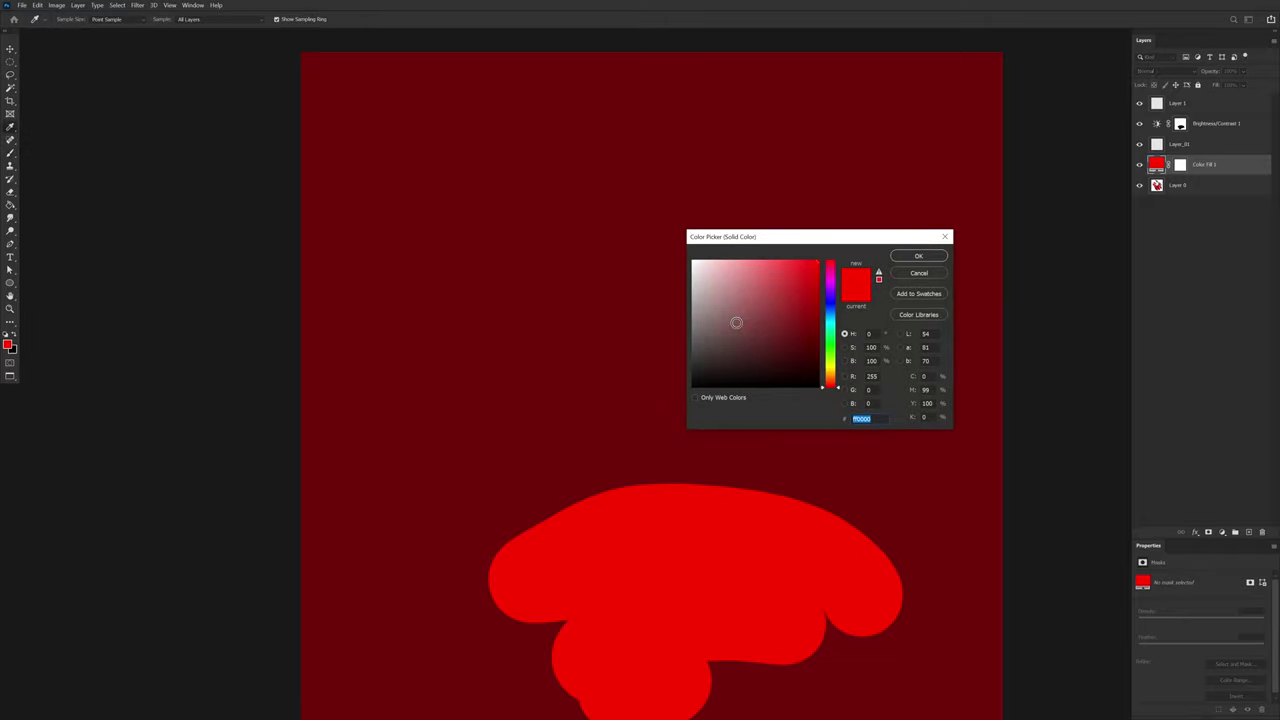
drag(840, 341, 837, 300)
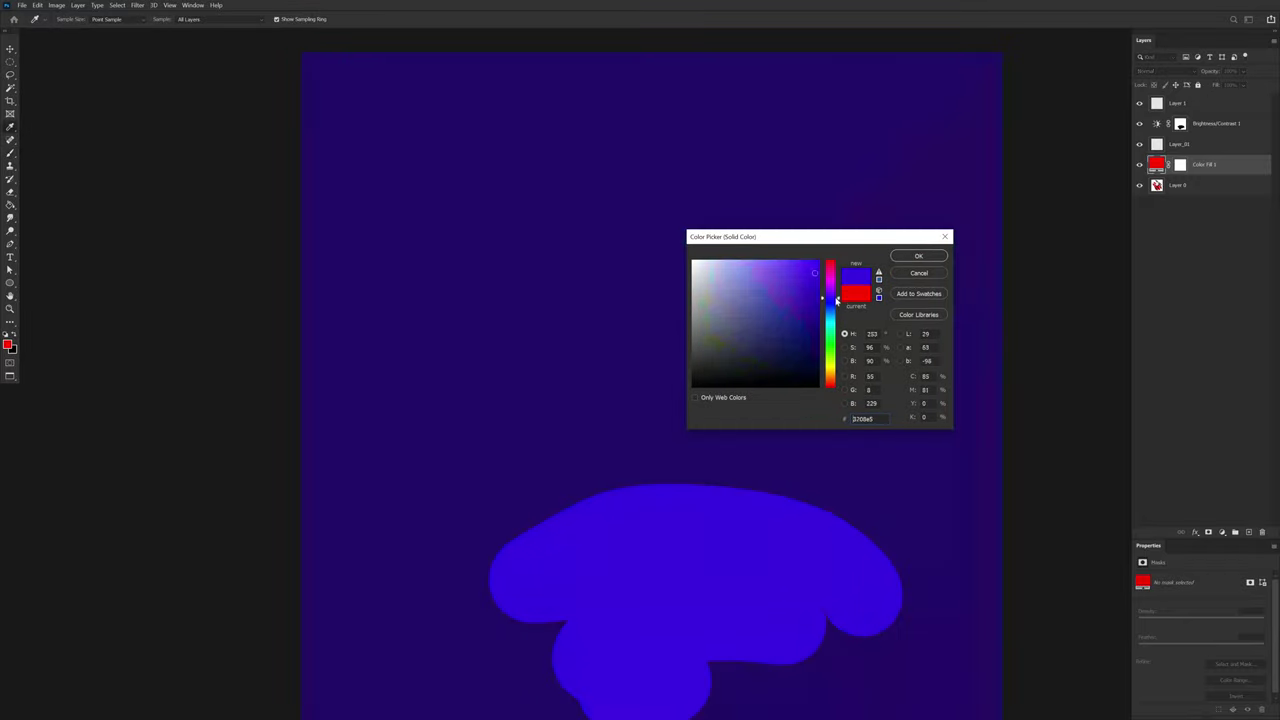
click(918, 256)
Step: Move the solid colour fill layer above all other layers and change its colour to cyan #08bee5
drag(1156, 166, 1166, 100)
drag(1190, 145, 1201, 99)
double_click(1158, 102)
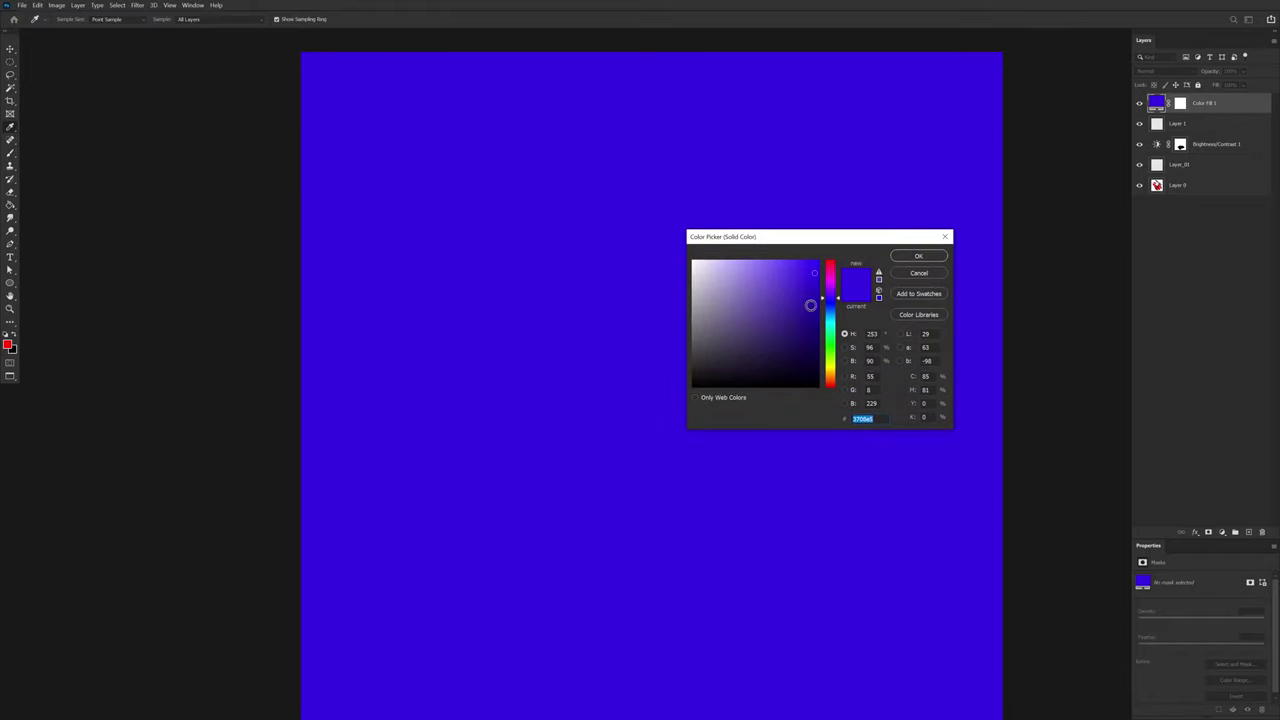
mouse_move(829, 314)
mouse_down()
mouse_move(830, 290)
mouse_move(835, 320)
mouse_up()
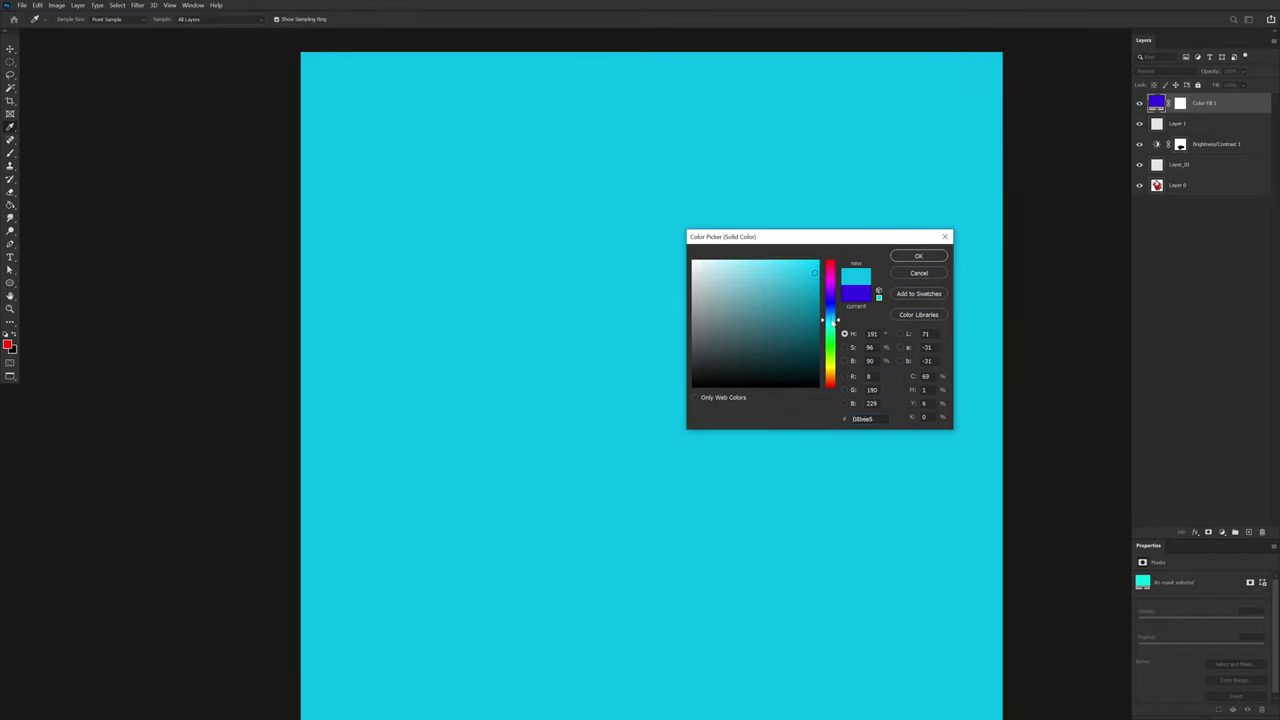
click(918, 256)
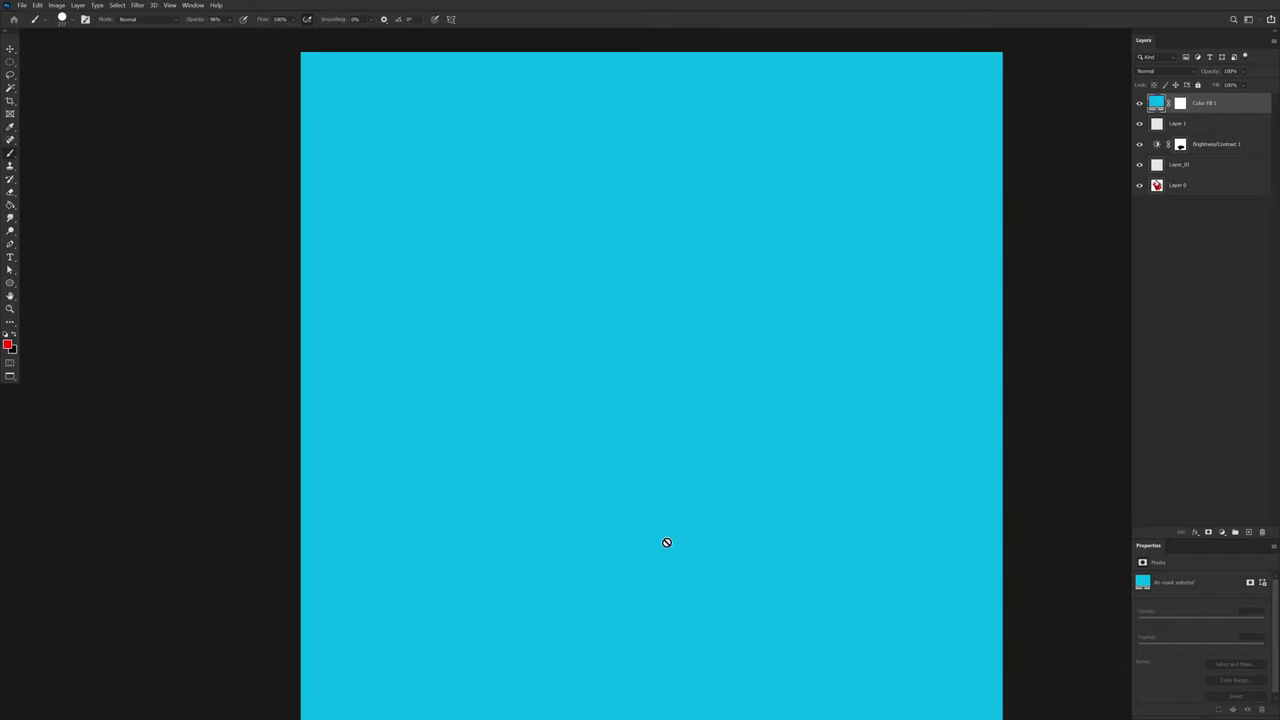
click(59, 8)
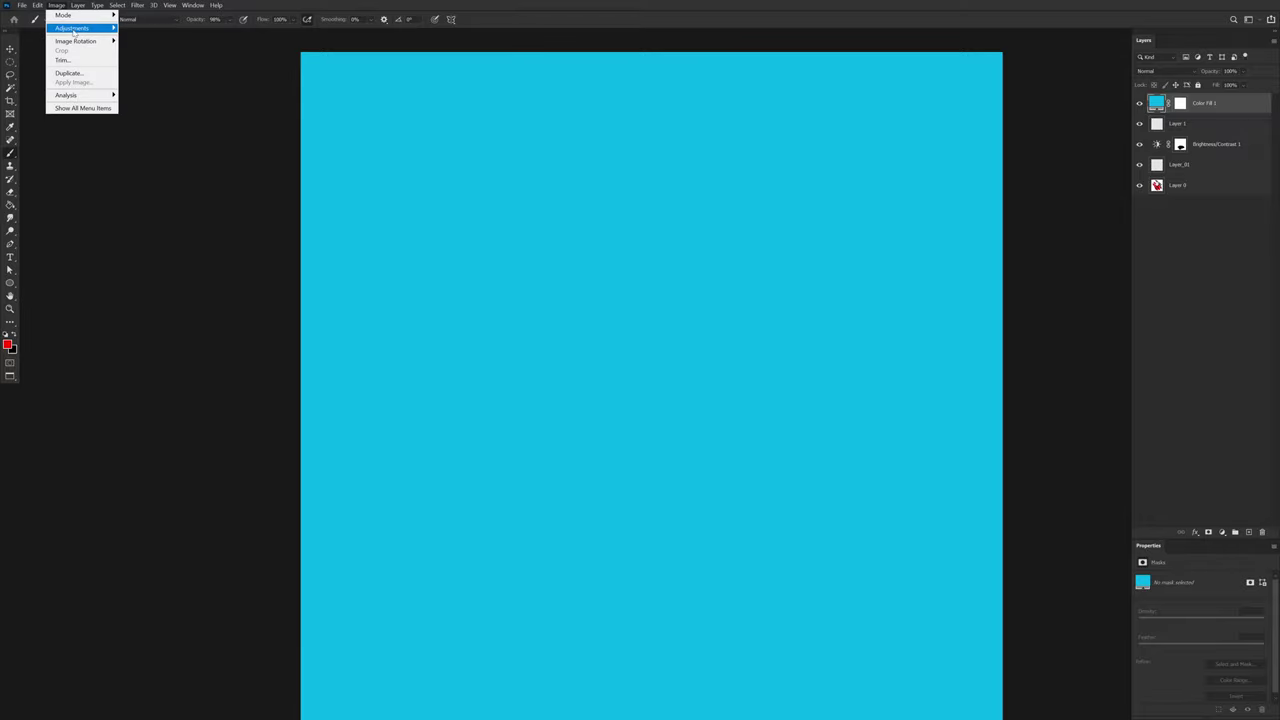
mouse_move(82, 29)
mouse_move(77, 5)
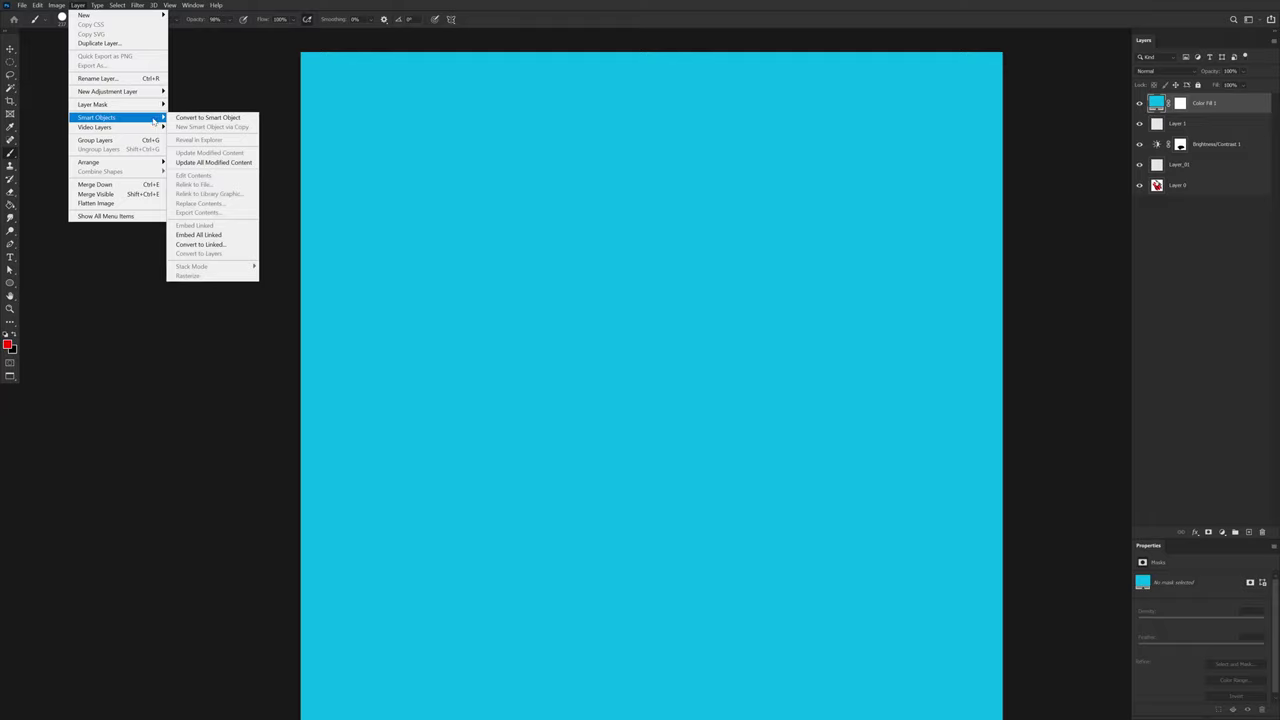
mouse_move(151, 121)
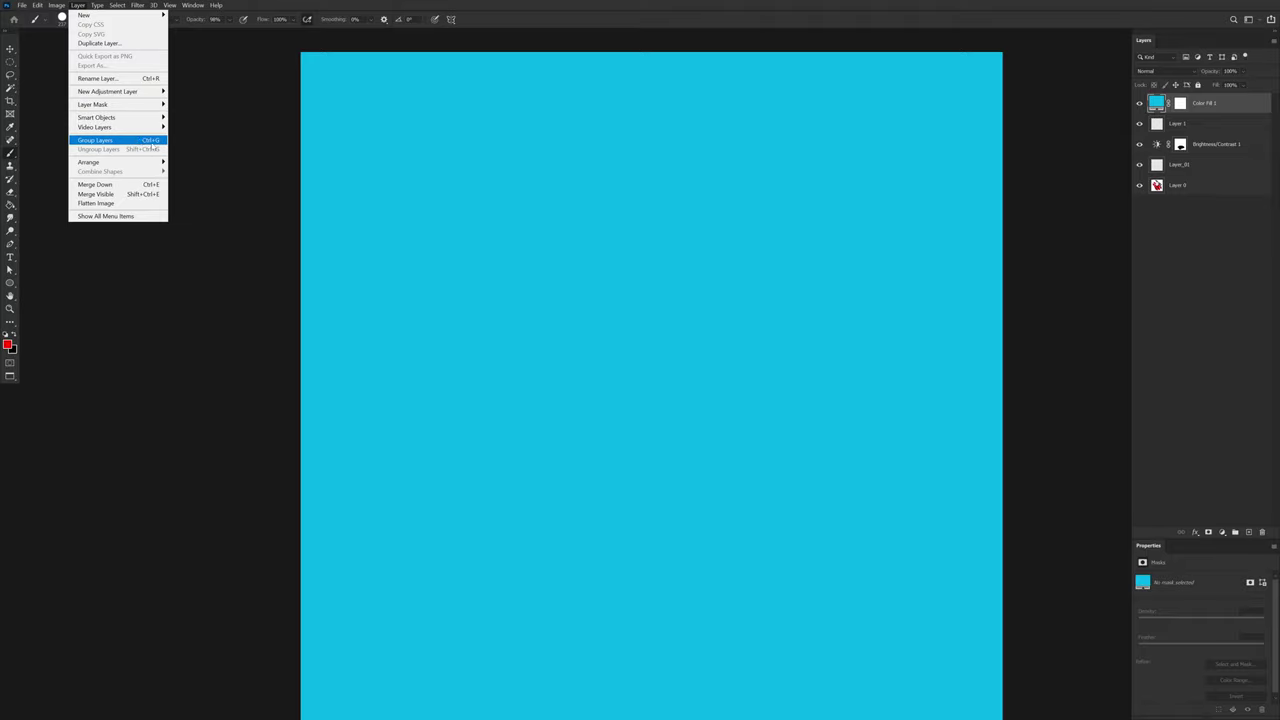
Step: Group the Color Fill 1, Layer 1 and Brightness/Contrast 1 layers and expand the new group
click(1196, 185)
shift+click(1200, 104)
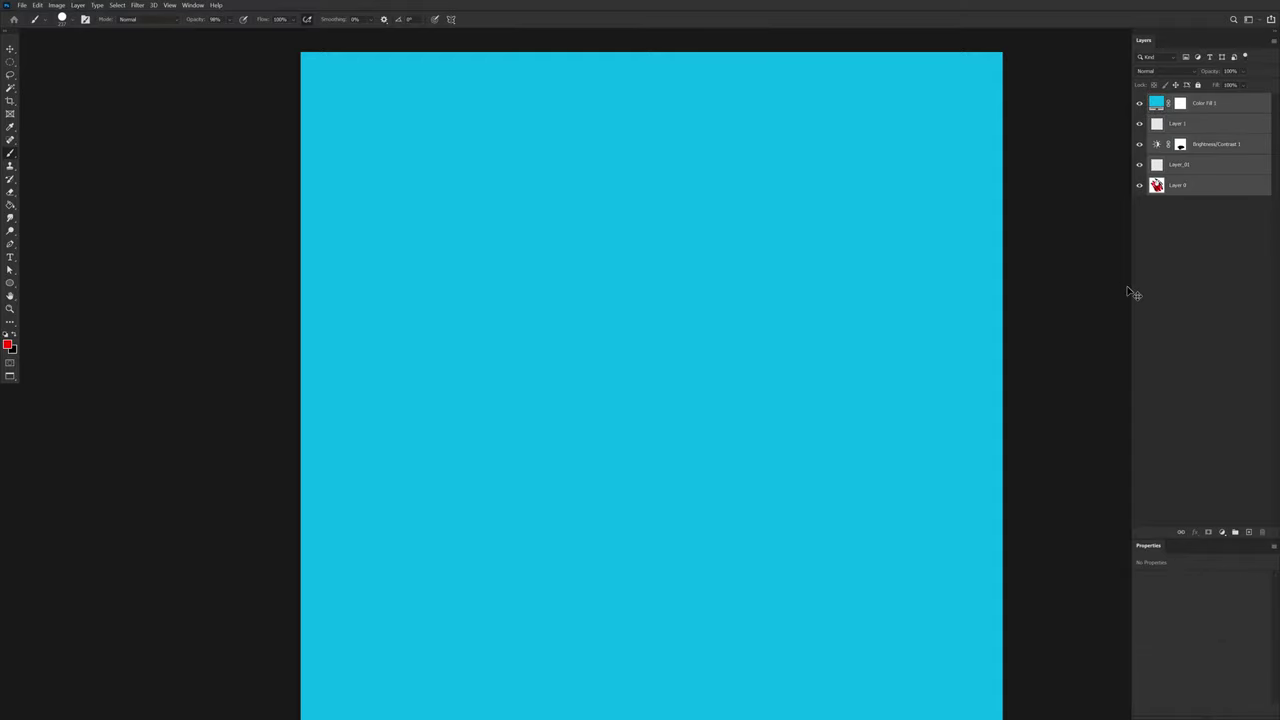
shift+click(1211, 147)
click(1215, 104)
shift+click(1219, 150)
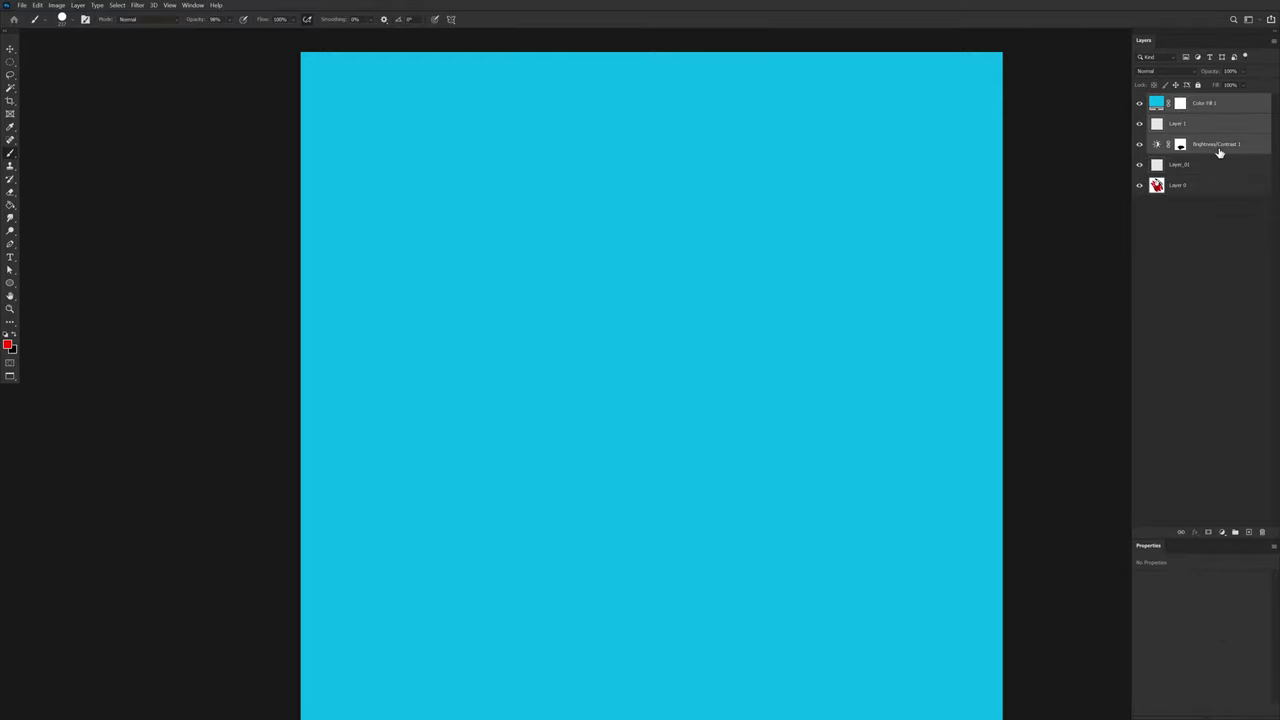
key(ctrl+g)
click(1150, 100)
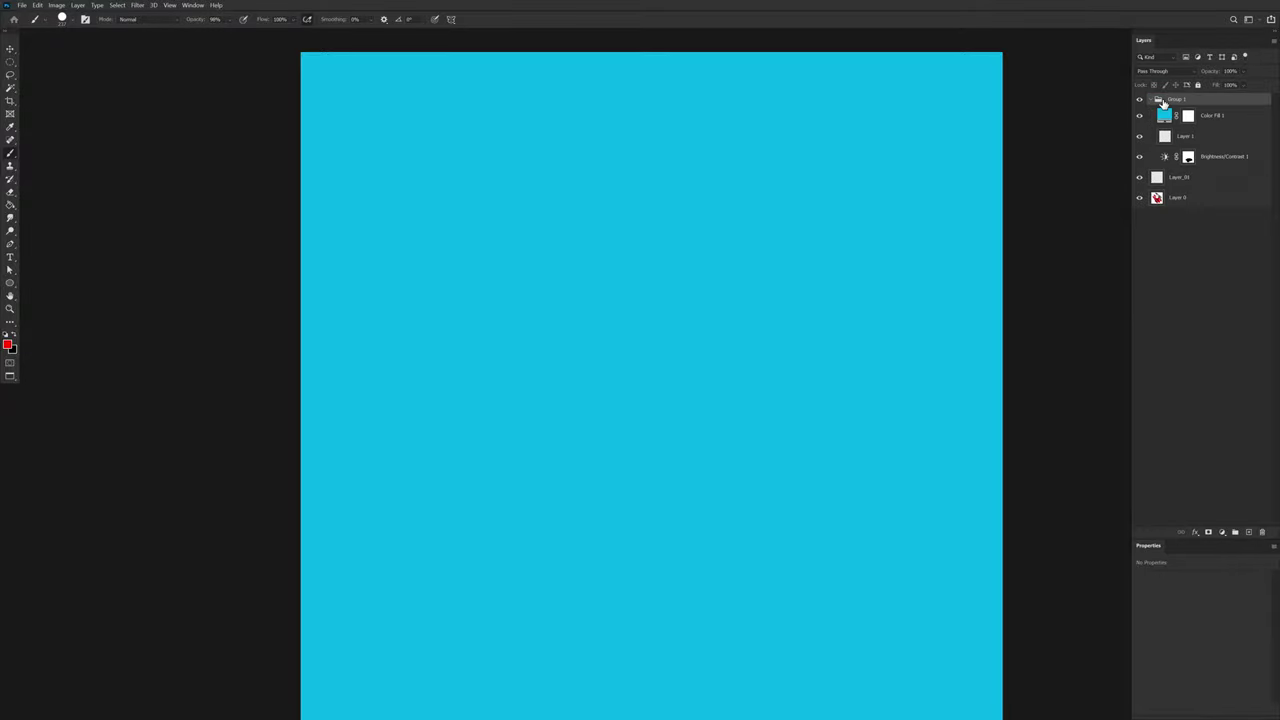
Step: Toggle the new group's visibility several times, leaving it hidden, and collapse the group
click(1202, 120)
click(1140, 100)
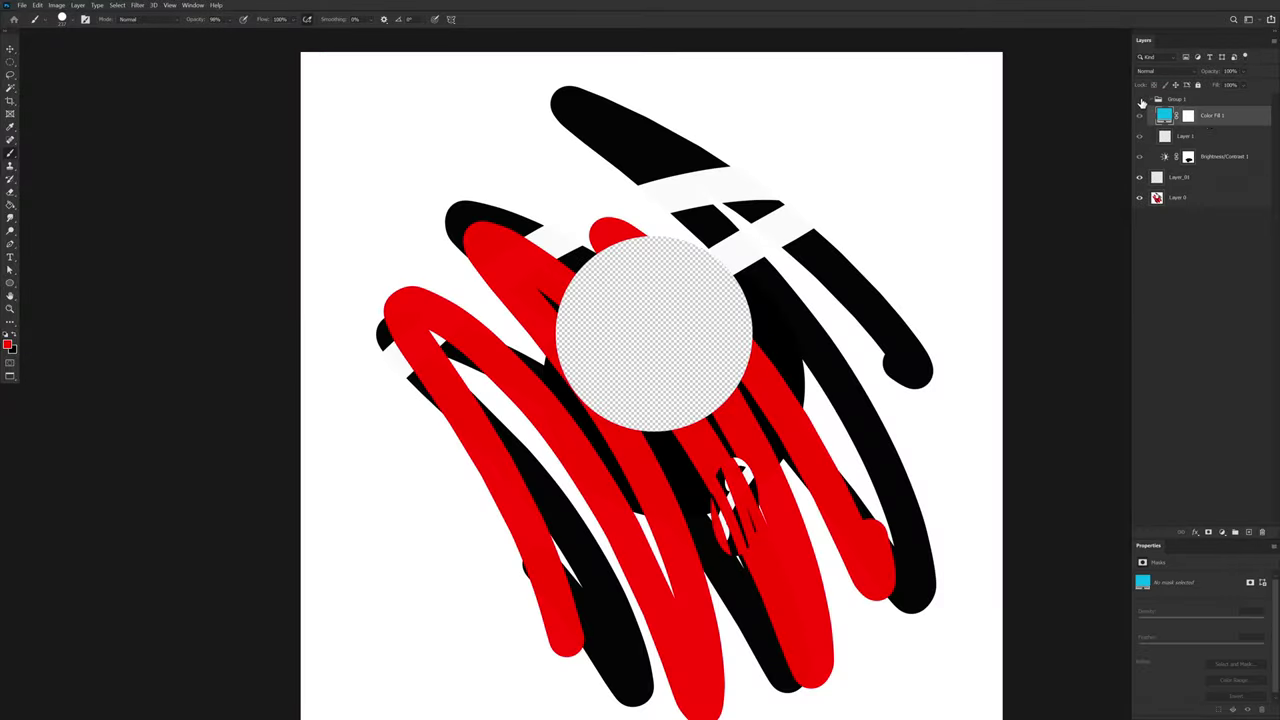
click(1140, 101)
click(1140, 101)
click(1140, 101)
click(1140, 101)
click(1152, 100)
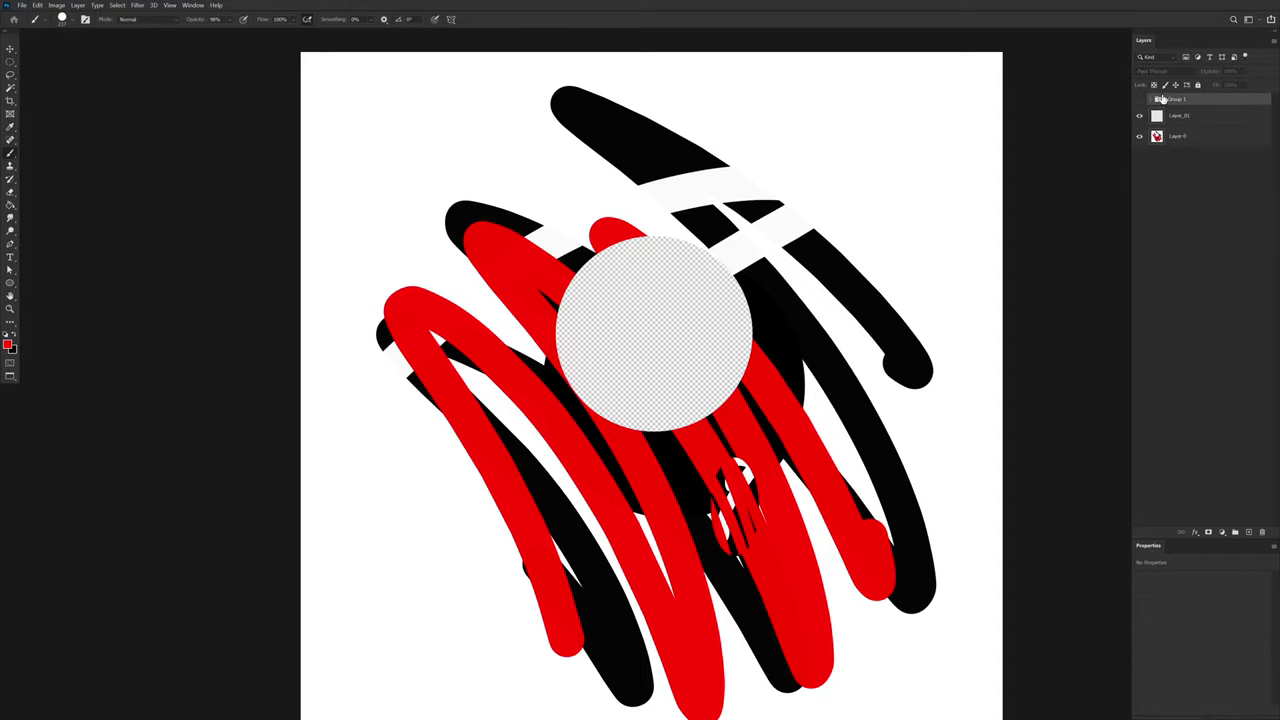
click(1152, 100)
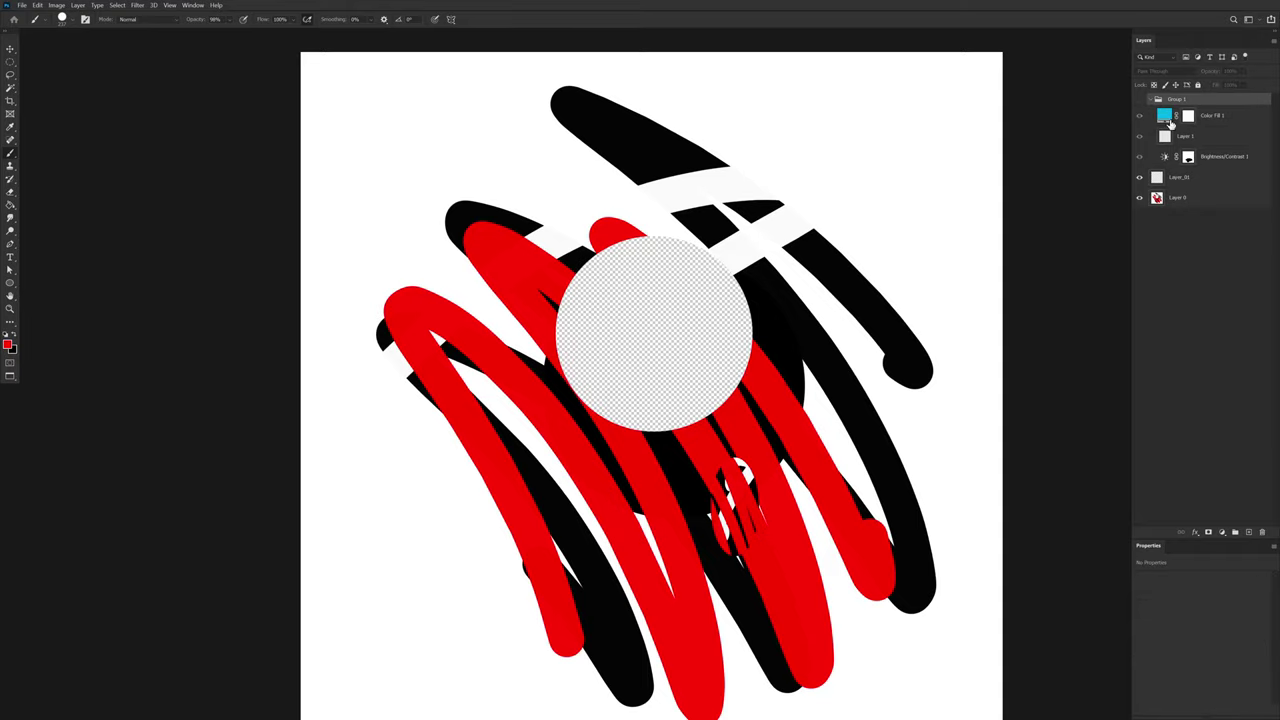
double_click(1175, 100)
click(1155, 100)
click(1151, 100)
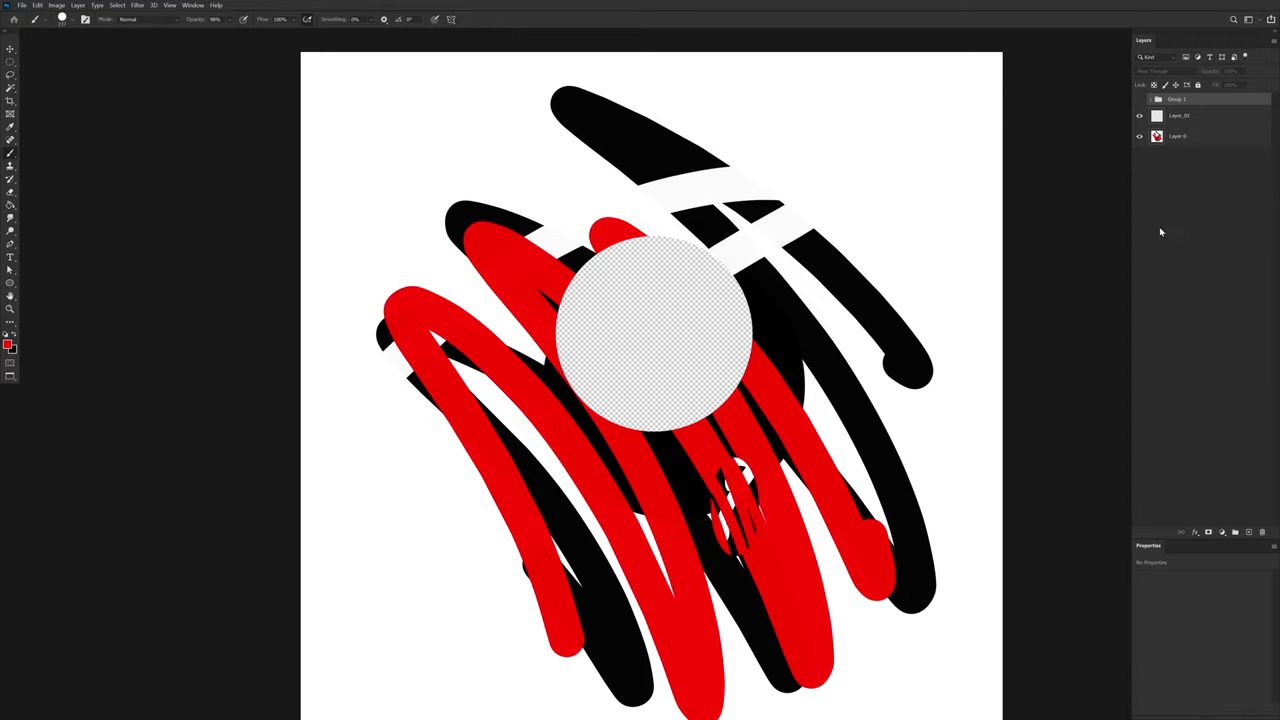
click(82, 10)
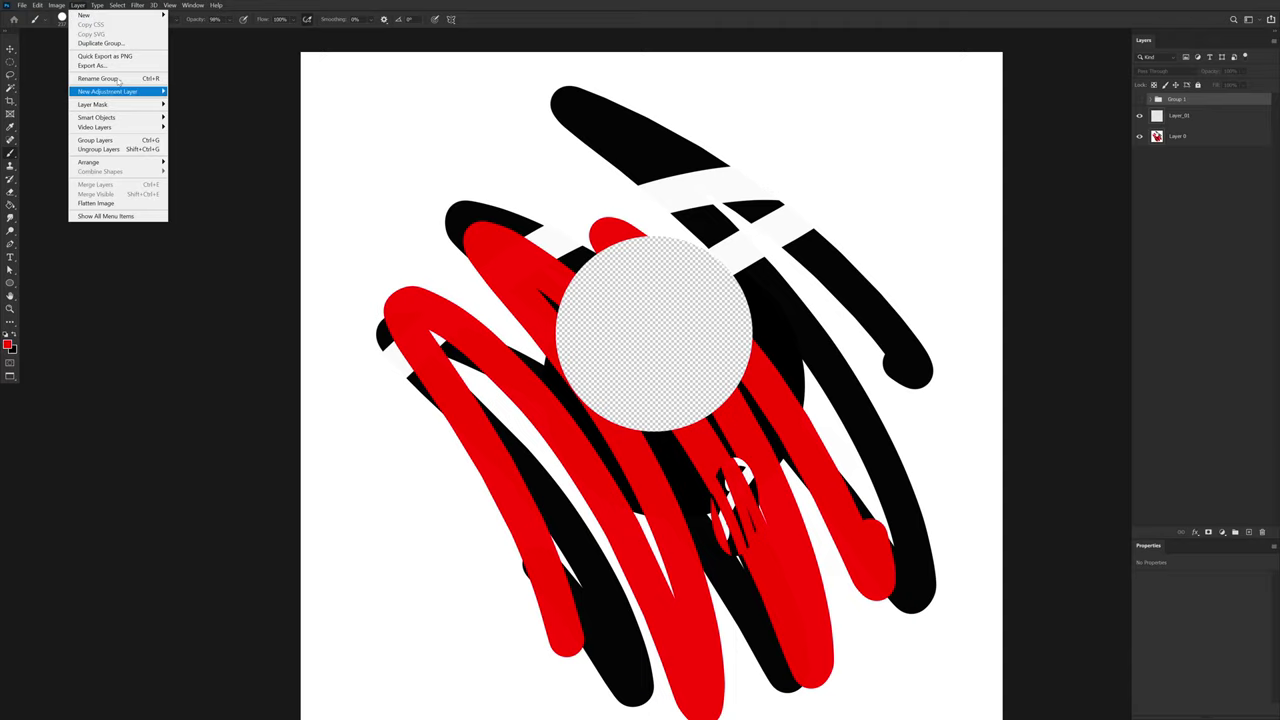
mouse_move(98, 8)
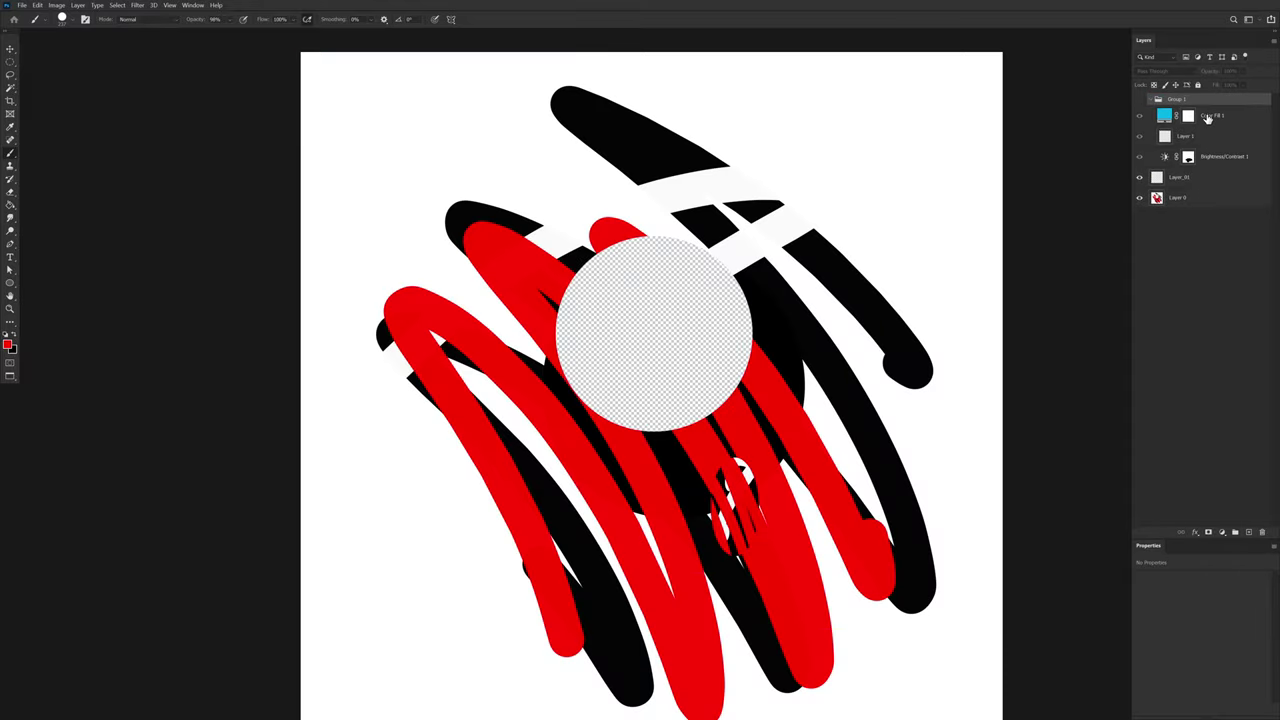
Step: Move the three layers out of Group 1 to the top of the layer stack and delete the empty group
mouse_move(1219, 119)
mouse_down()
mouse_move(1212, 92)
mouse_move(1222, 97)
mouse_up()
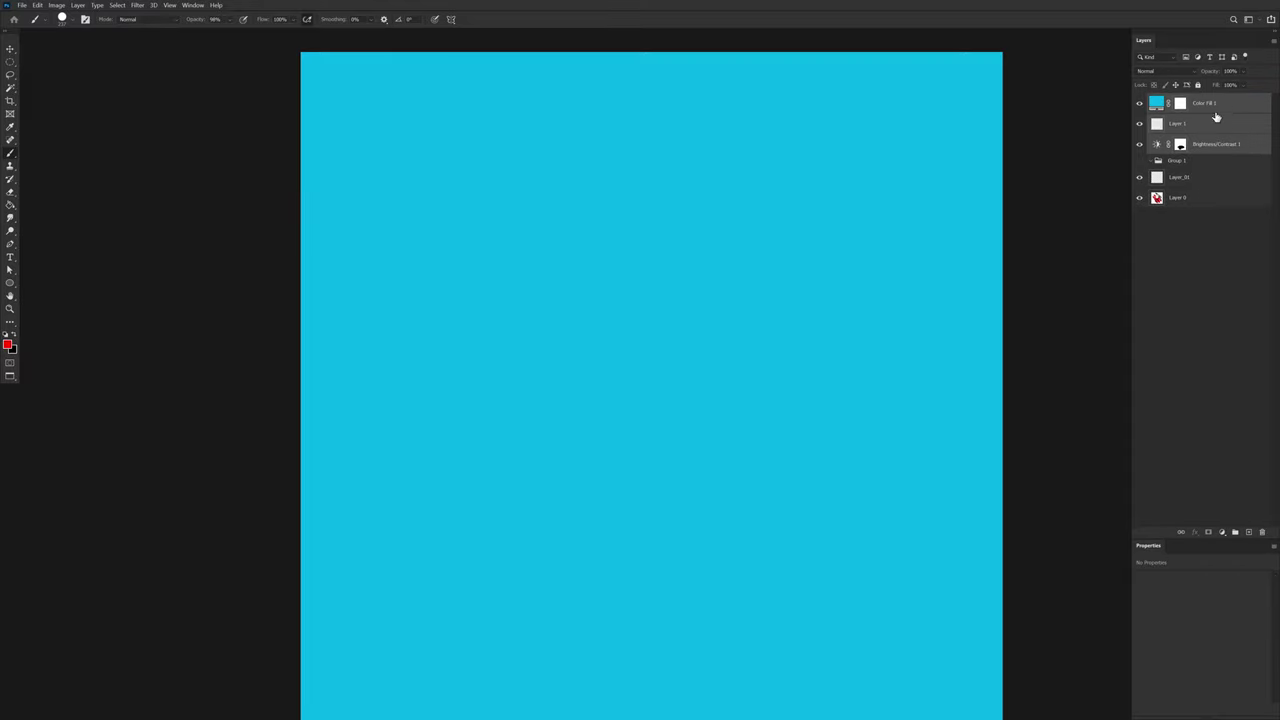
click(1194, 159)
key(Delete)
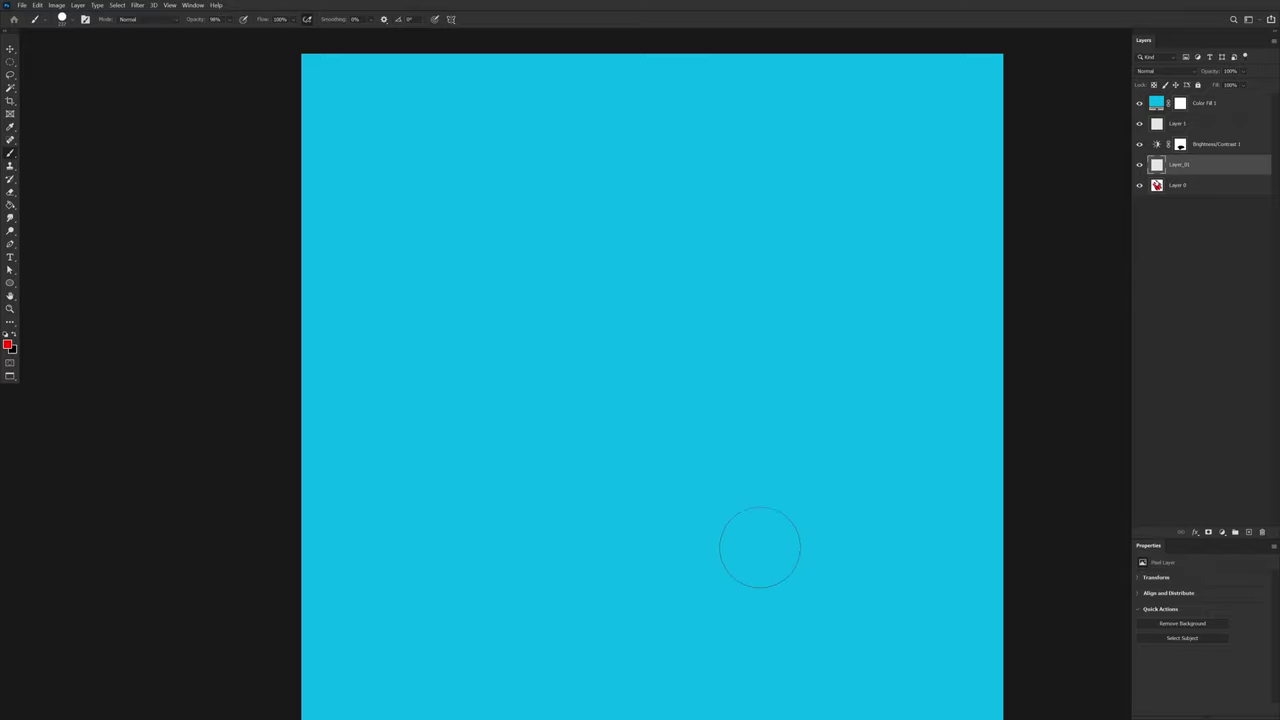
Step: Draw an elliptical selection around the middle of the canvas and deselect it
key(m)
mouse_move(567, 315)
mouse_down()
mouse_move(760, 512)
mouse_move(762, 533)
mouse_up()
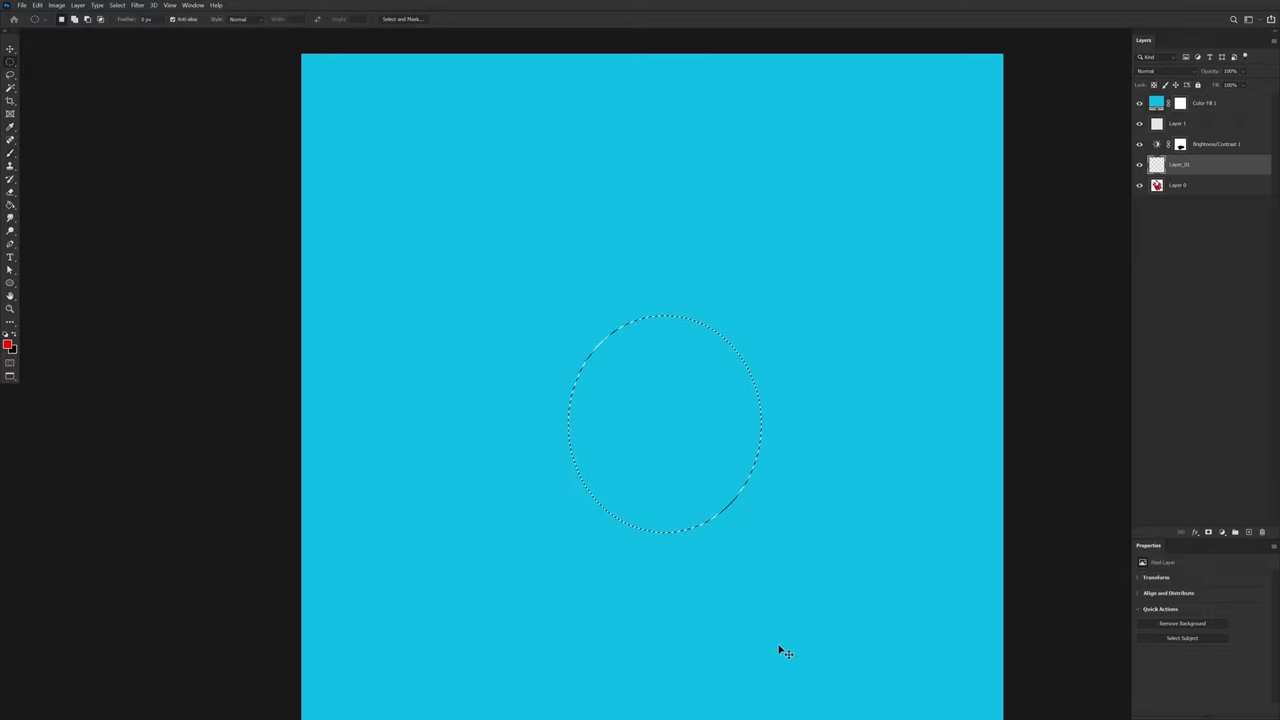
key(ctrl+d)
Step: Delete all layers except Color Fill 1
key(Delete)
key(Delete)
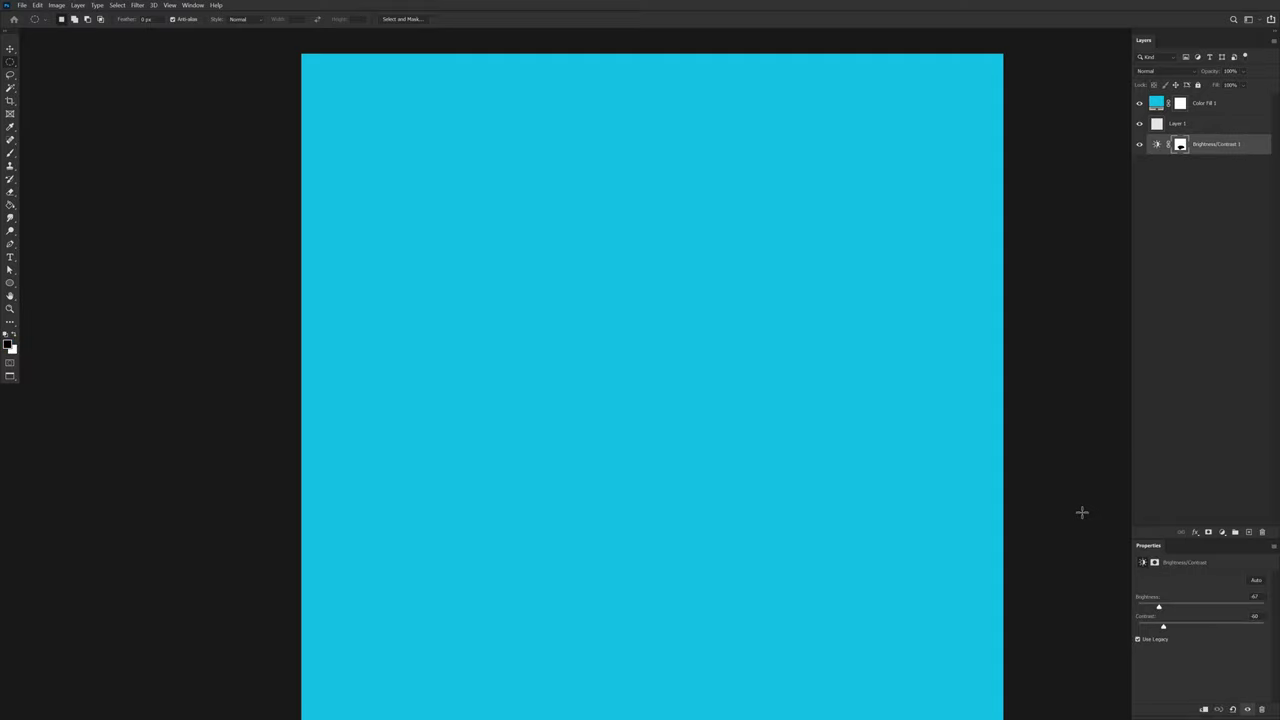
key(Delete)
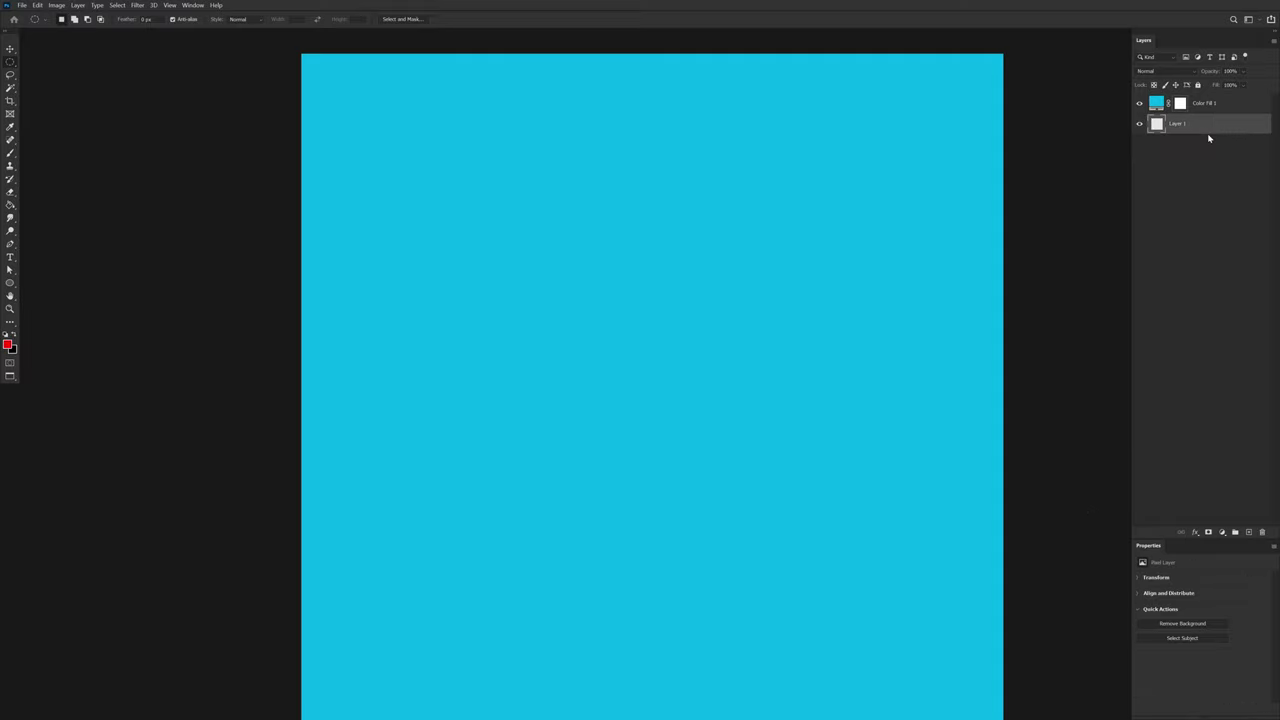
drag(1176, 124, 1263, 531)
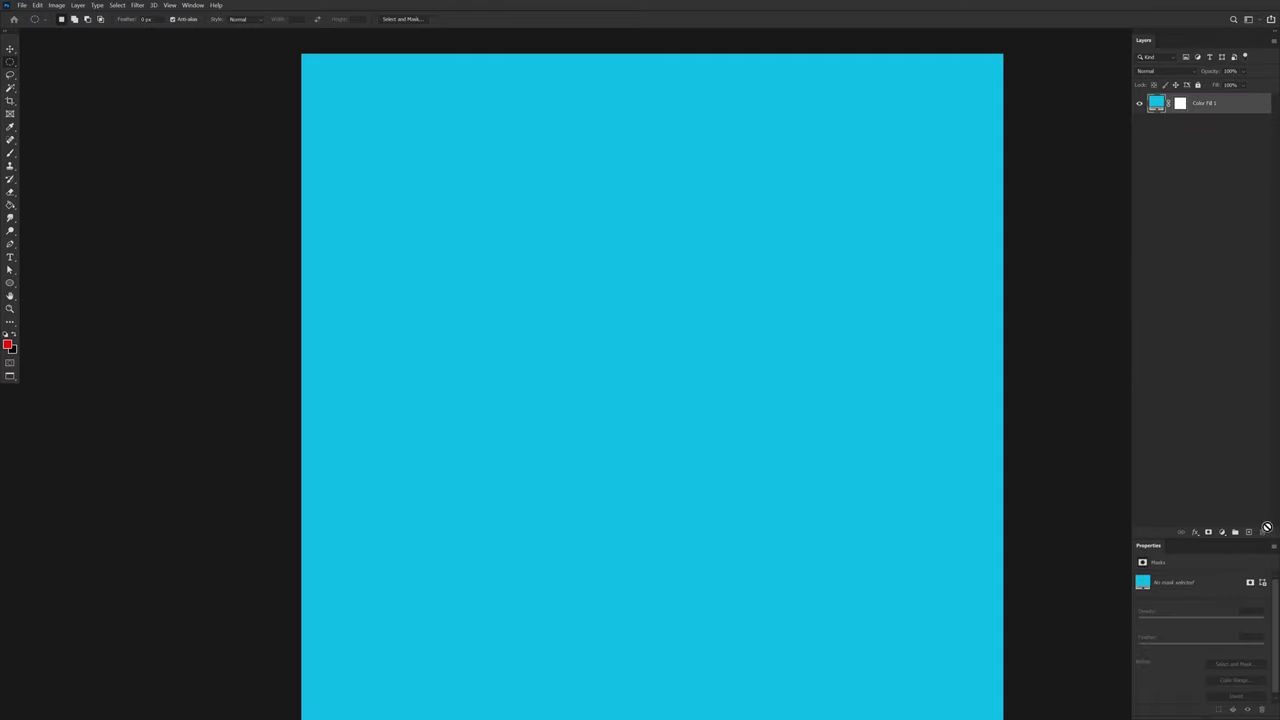
Step: Duplicate the Color Fill 1 layer
click(1176, 210)
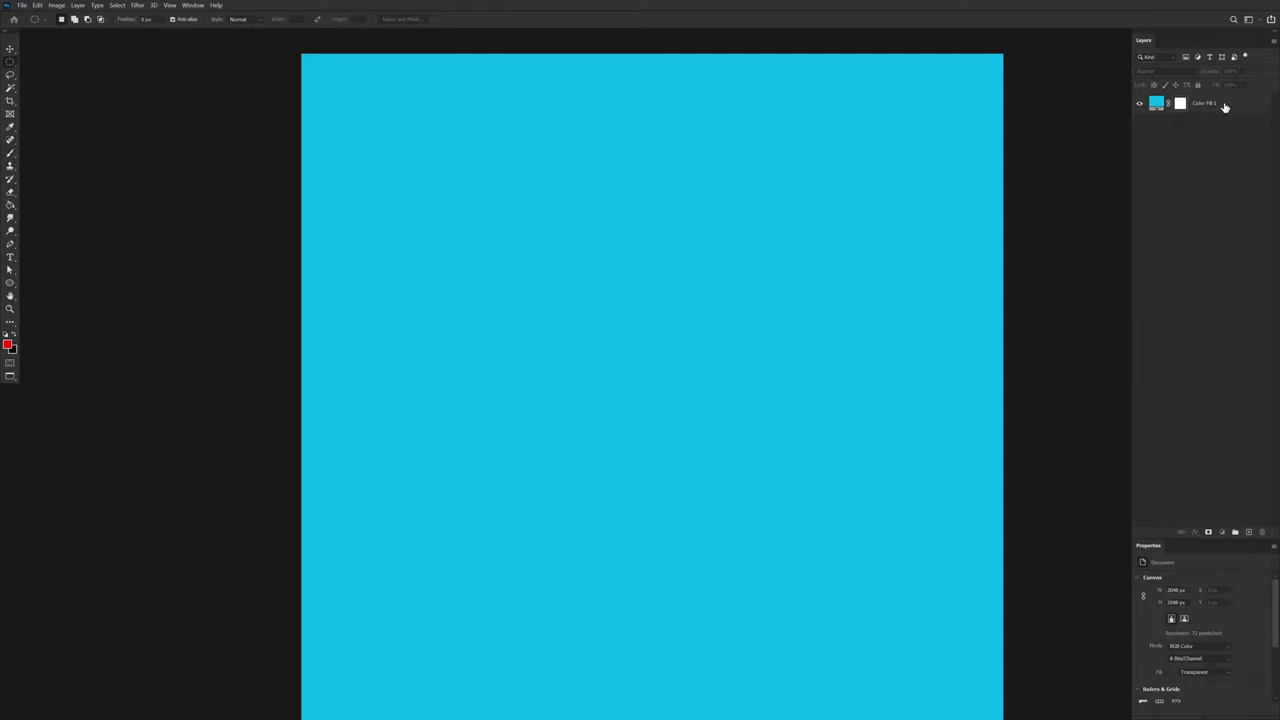
click(1204, 106)
drag(1204, 104, 1249, 532)
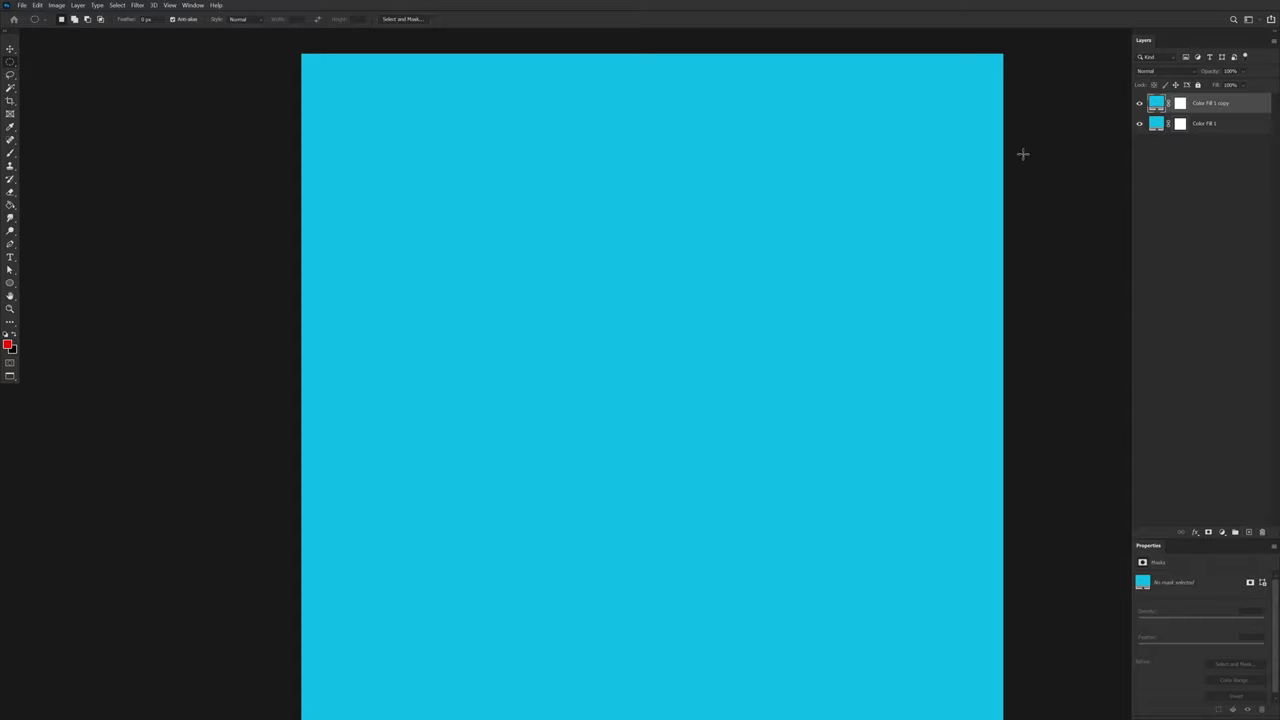
click(57, 6)
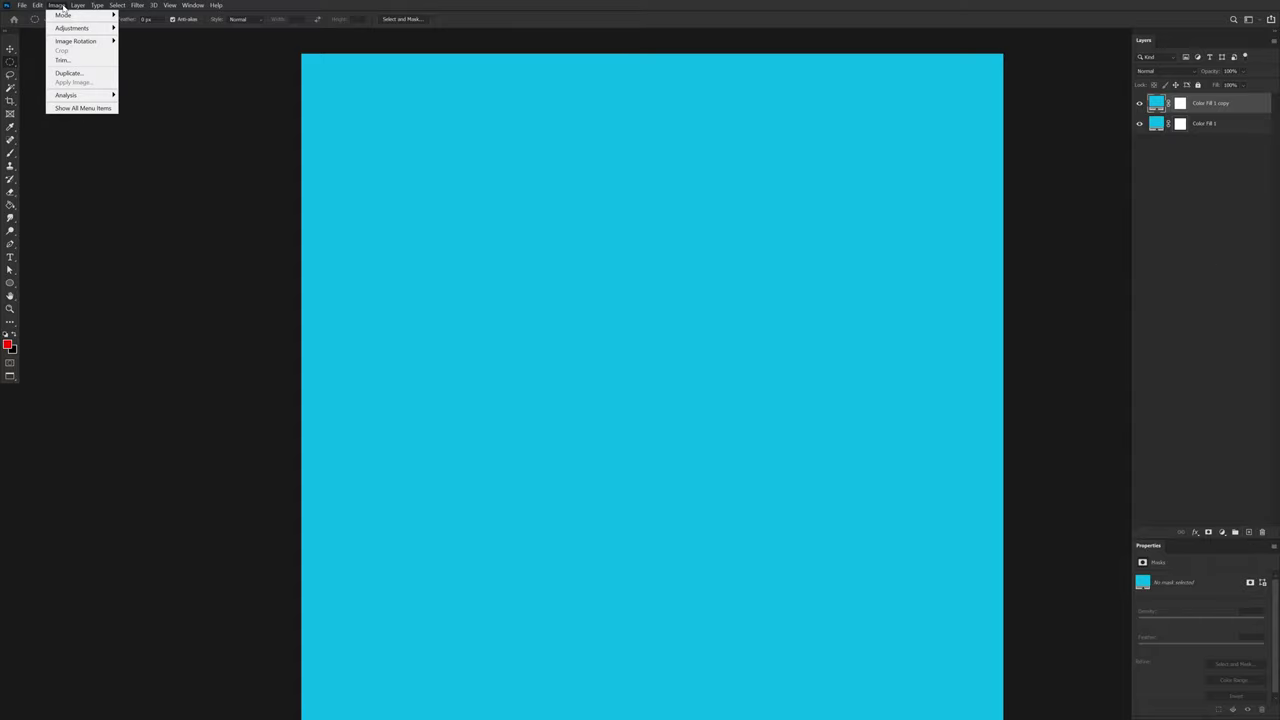
click(97, 108)
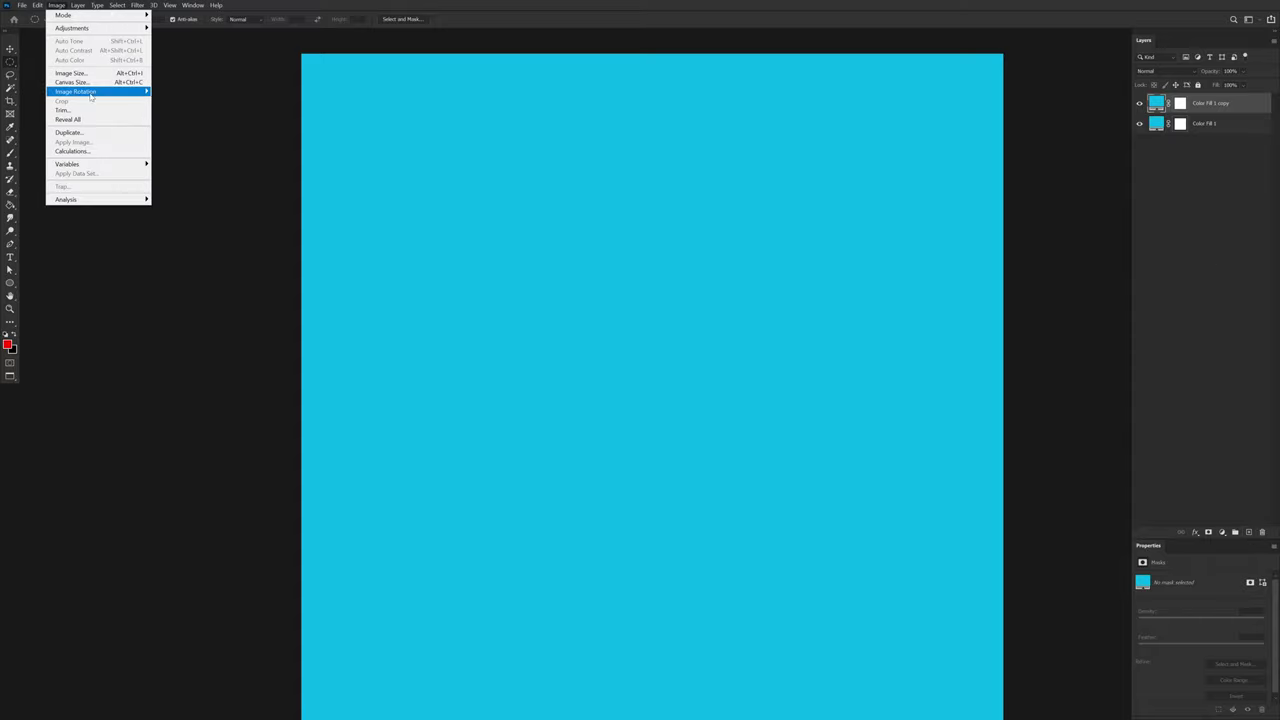
mouse_move(77, 5)
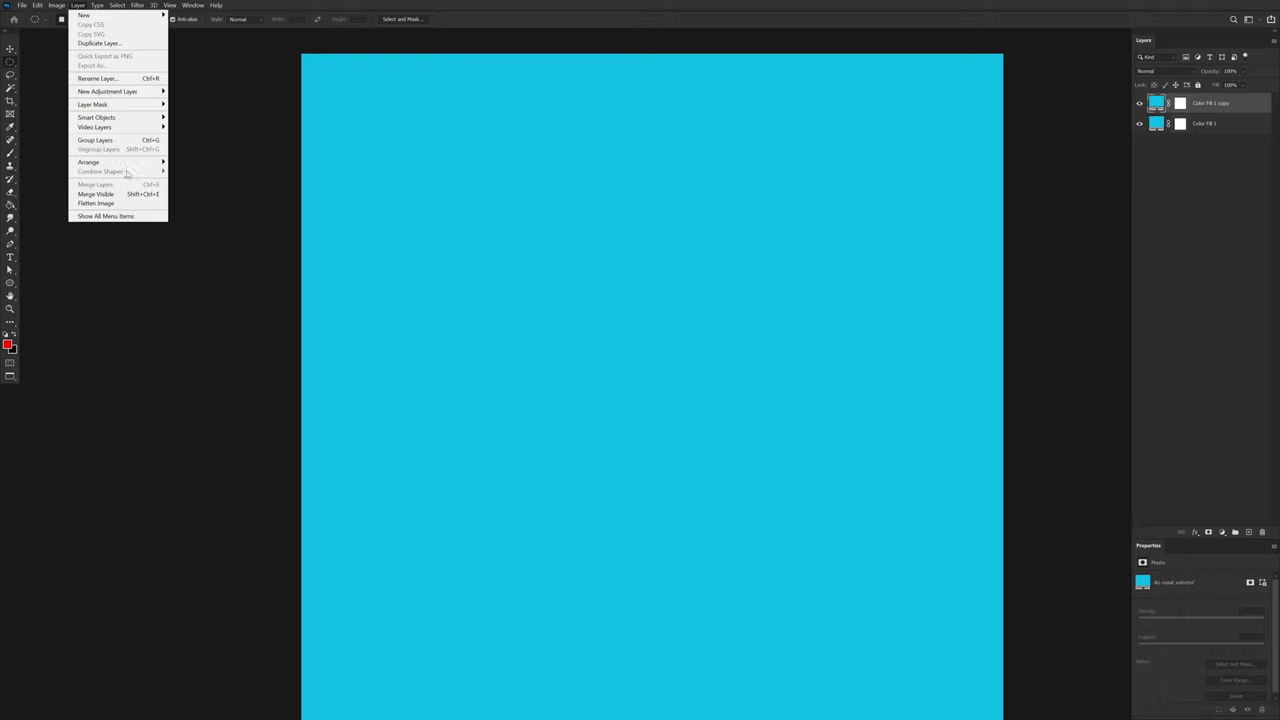
mouse_move(126, 165)
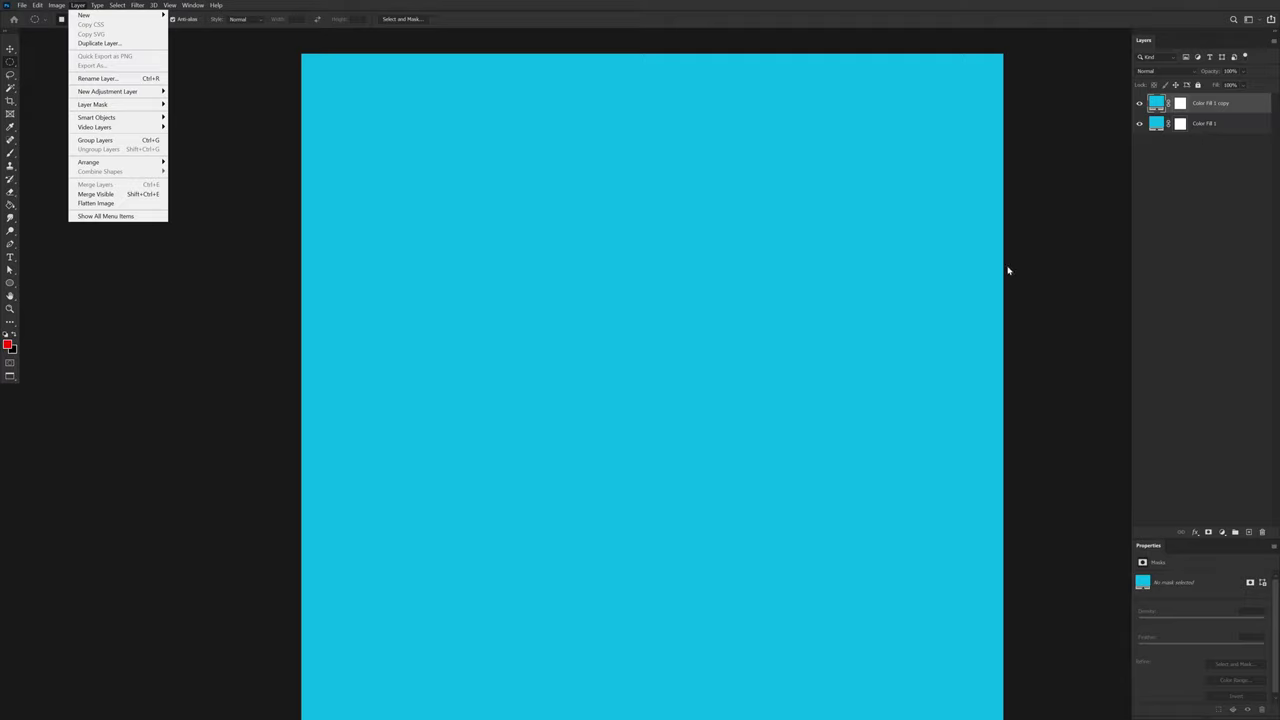
Step: Undo the layer duplication, the deletions and the move out of Group 1, and collapse the restored group
click(935, 327)
key(ctrl+z)
key(ctrl+z)
key(ctrl+z)
key(ctrl+z)
key(ctrl+z)
key(ctrl+z)
key(ctrl+z)
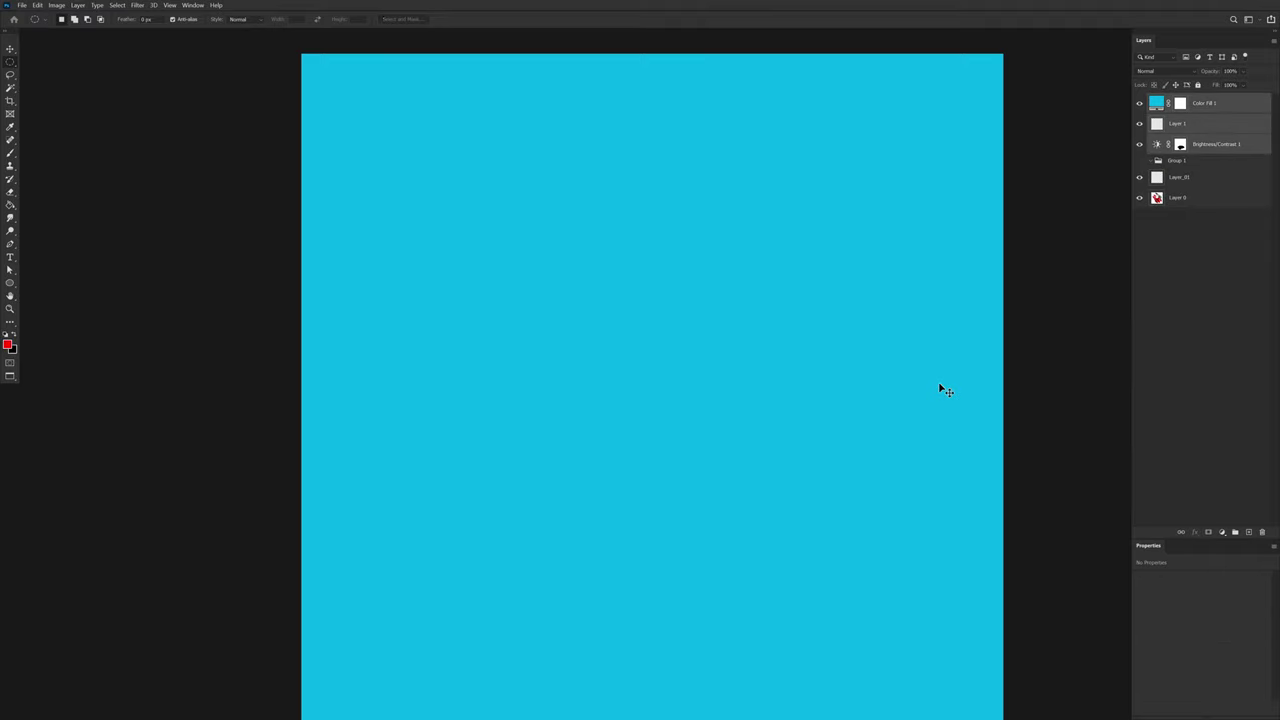
key(ctrl+z)
click(1152, 99)
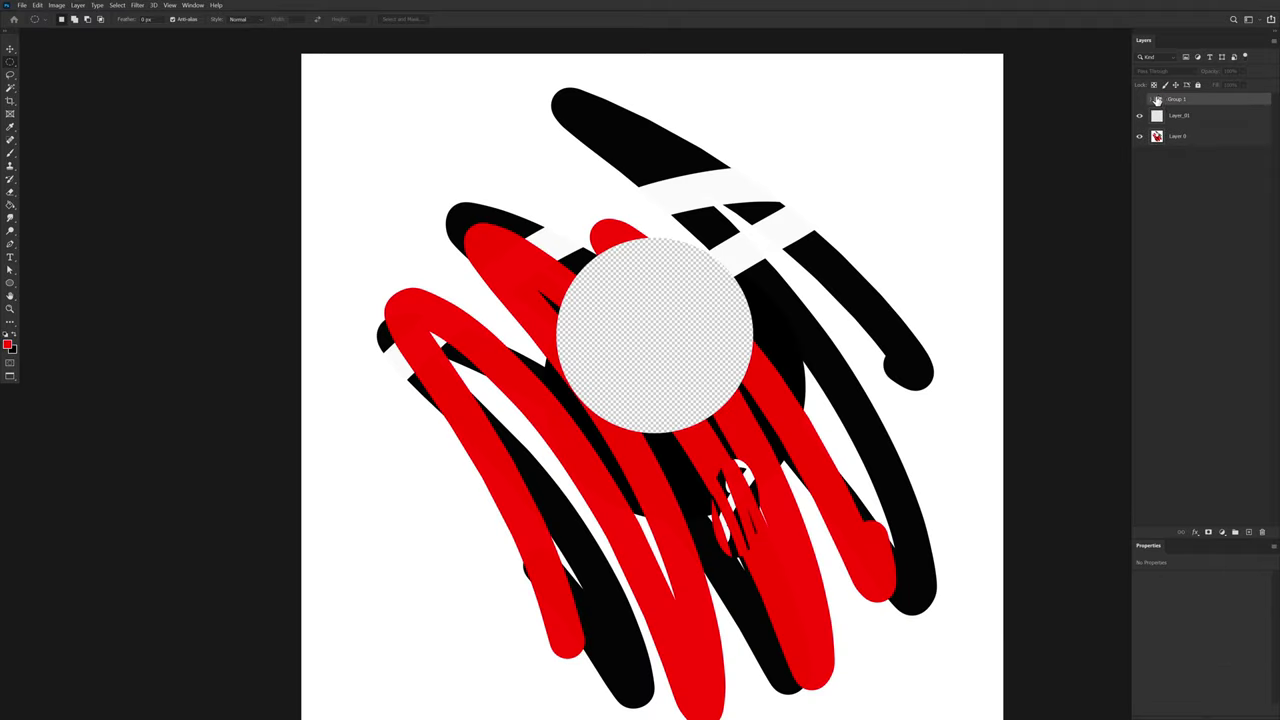
Step: Select the layer directly above Layer 0 and set the foreground colour to dark blue #004082
click(1182, 118)
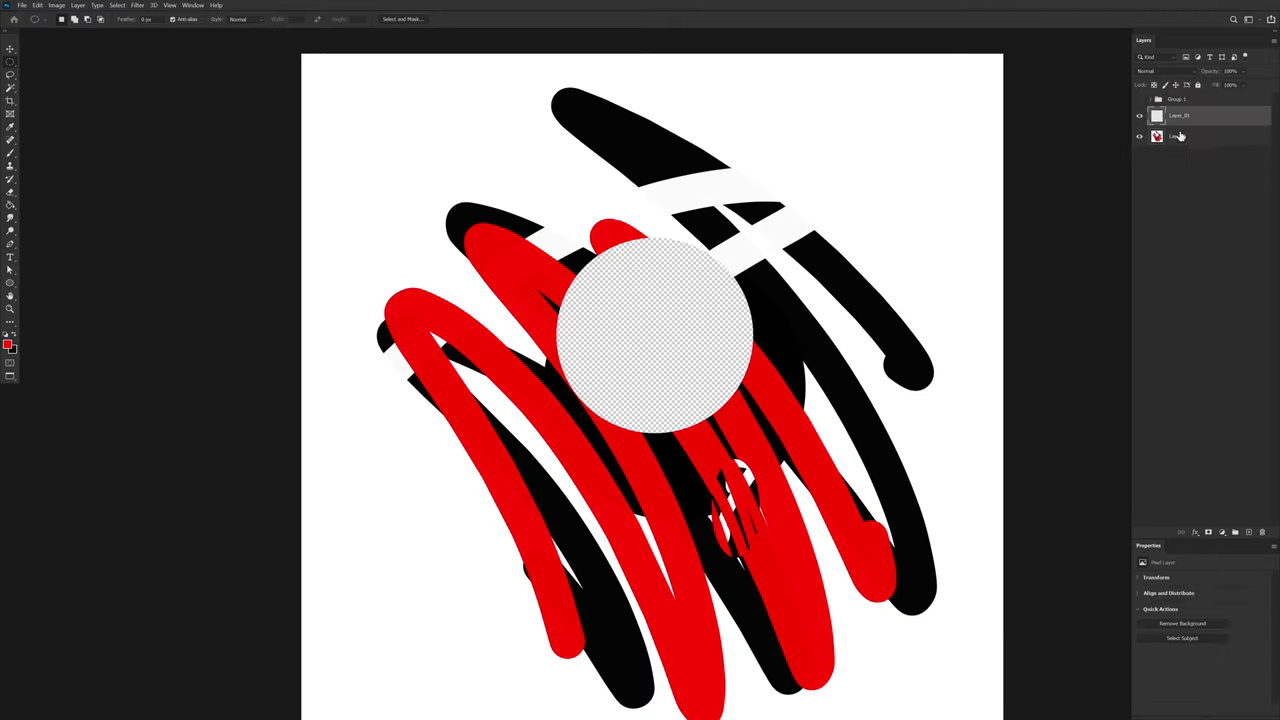
click(1184, 137)
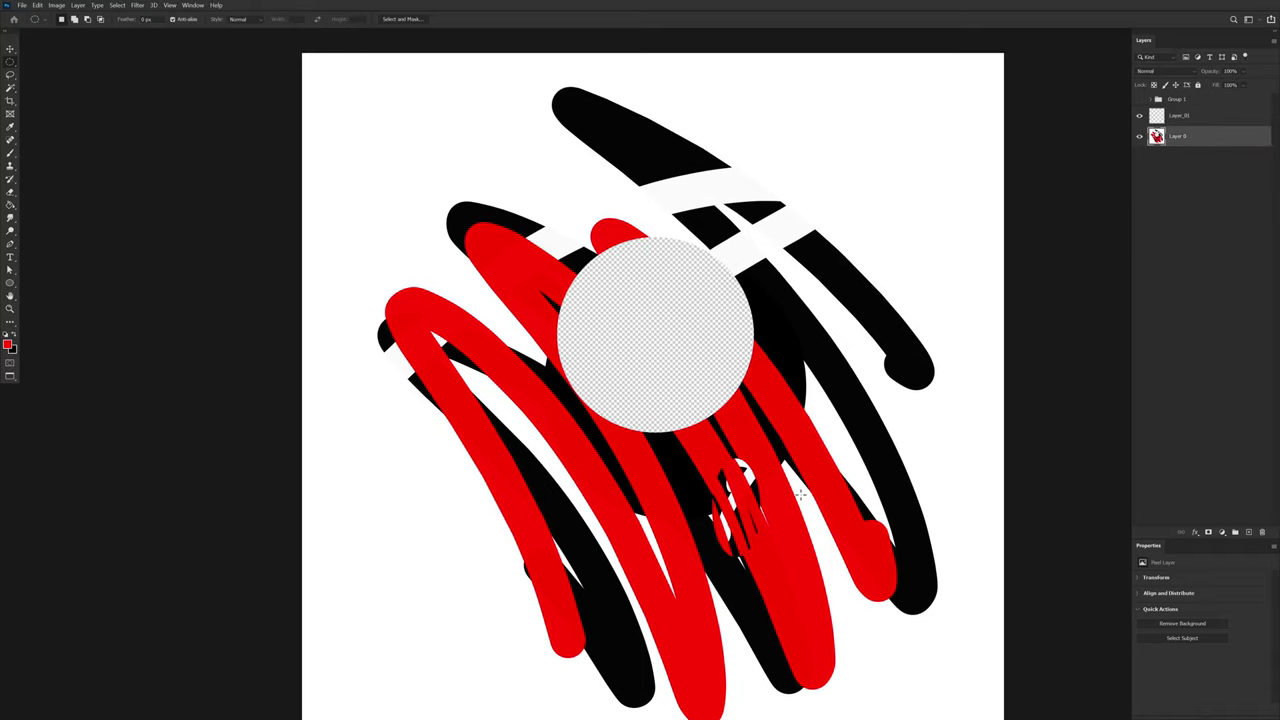
key(alt+bracketright)
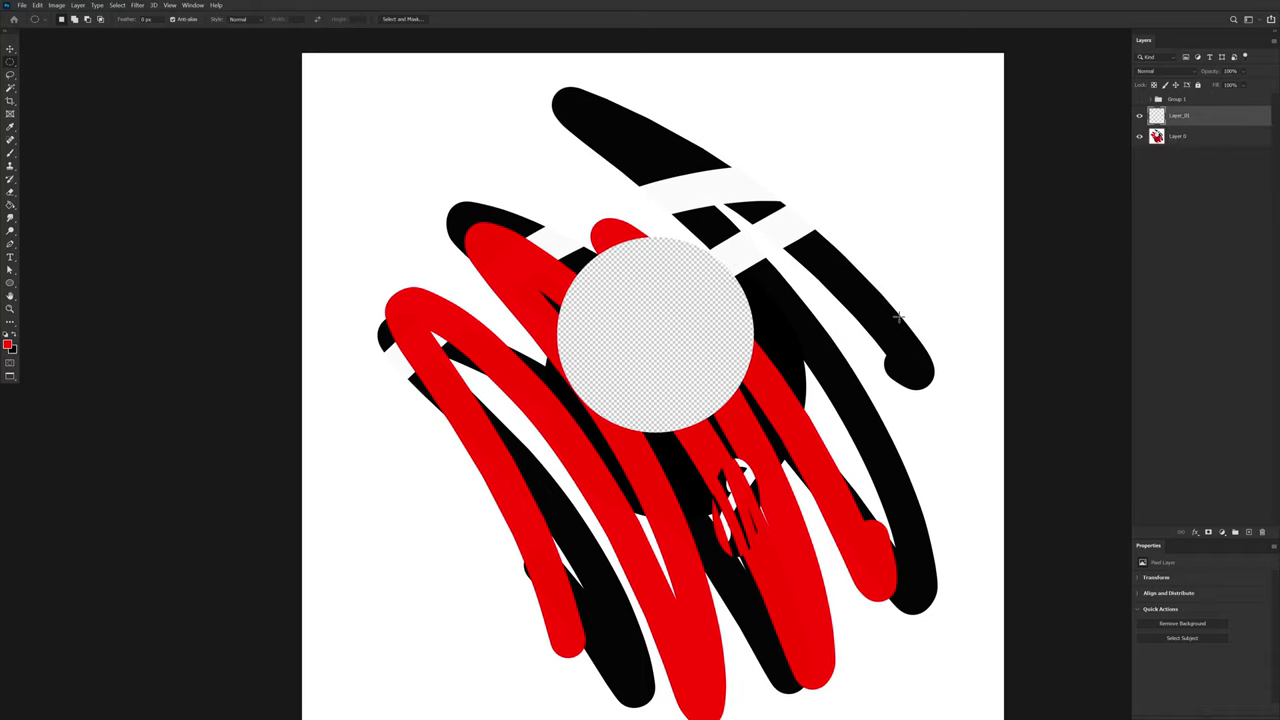
click(9, 344)
drag(779, 347, 829, 313)
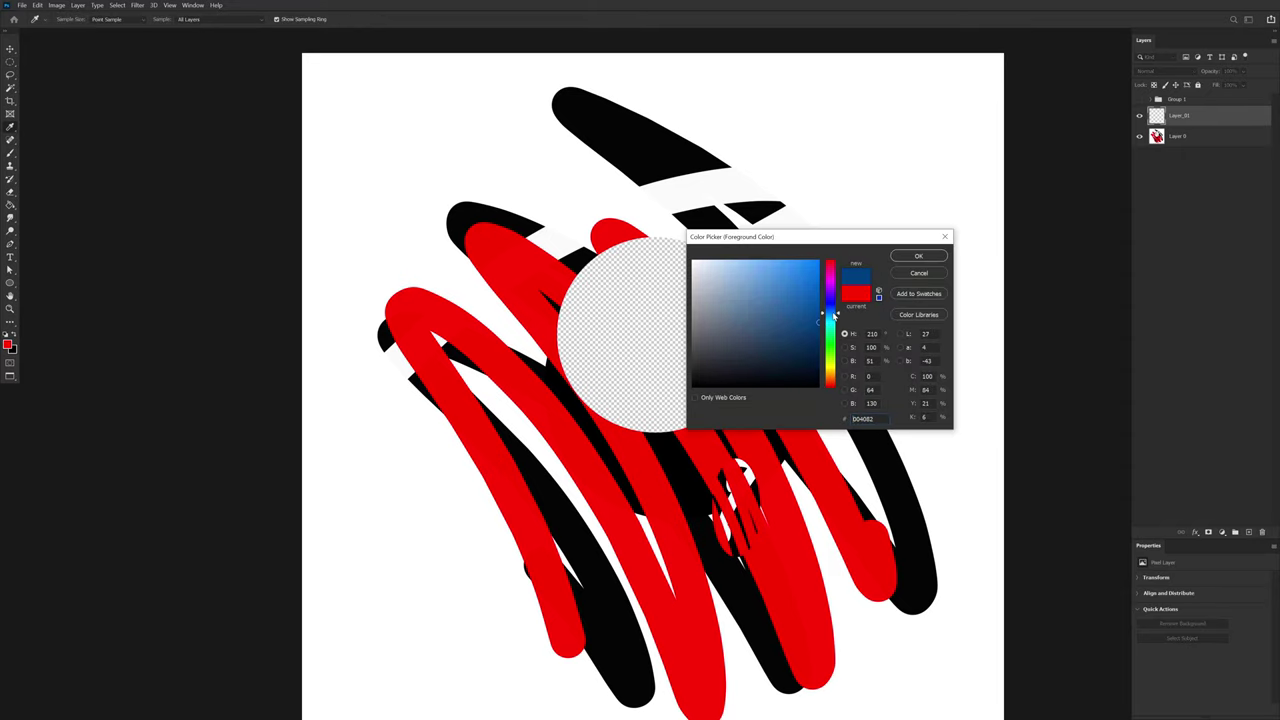
click(916, 256)
Step: Paint a large curved blue Brush stroke across the canvas around the transparent circle, on the layer above Layer 0
key(b)
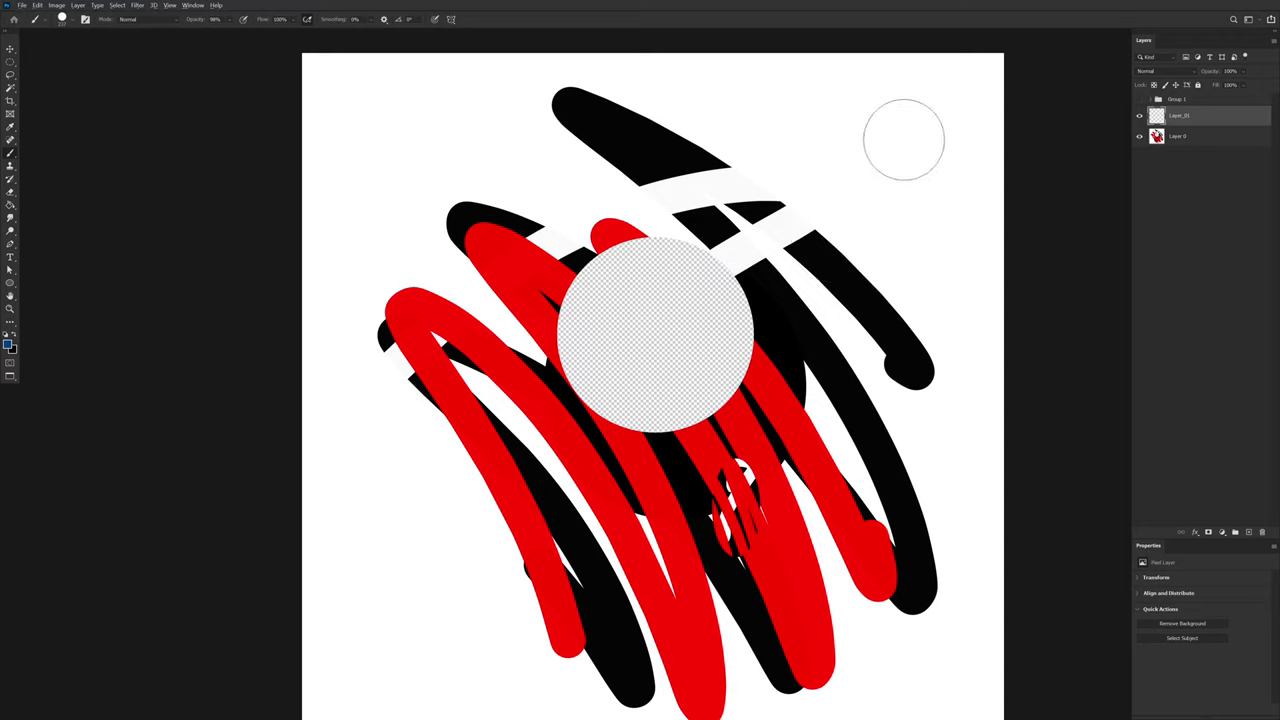
mouse_move(903, 137)
mouse_down()
mouse_move(857, 530)
mouse_move(428, 298)
mouse_up()
drag(572, 124, 617, 87)
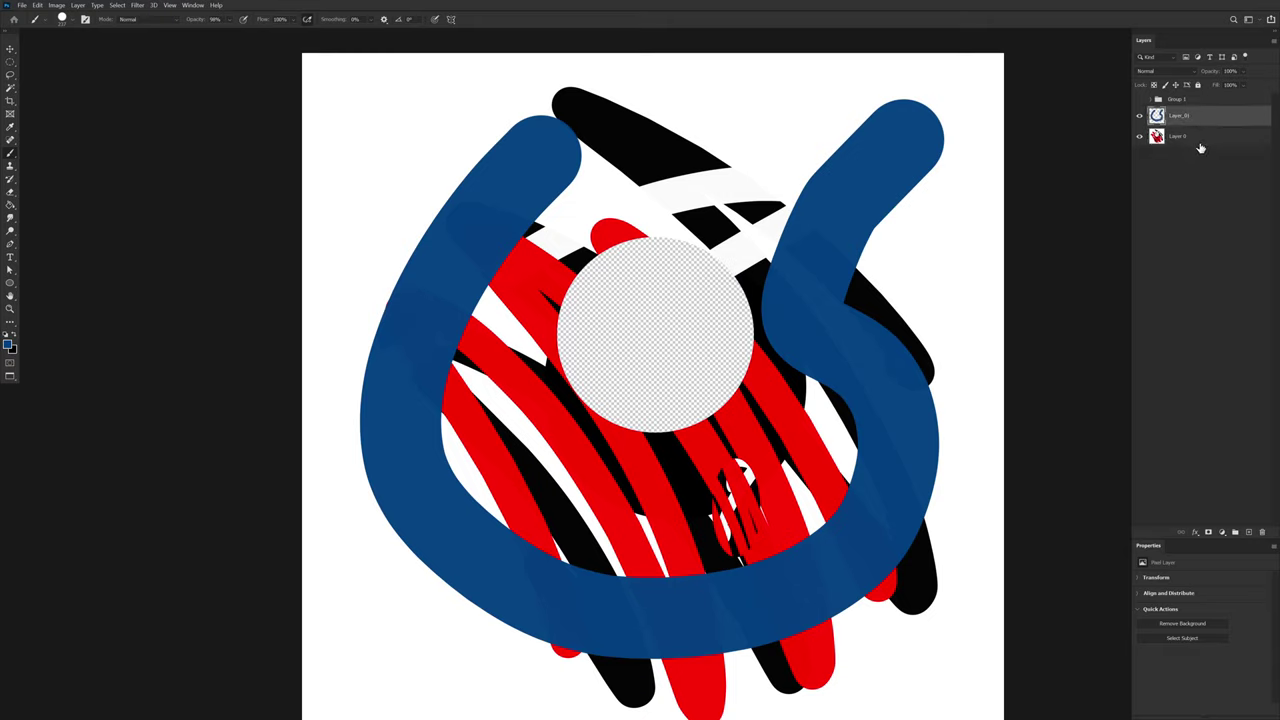
Step: Try merging the blue-stroke layer down into Layer 0 and undo the merge
key(ctrl+e)
key(ctrl+z)
Step: Duplicate Layer 0, keeping the copy directly above the original
drag(1183, 137, 1247, 531)
click(741, 219)
scroll(756, 237, up, 2)
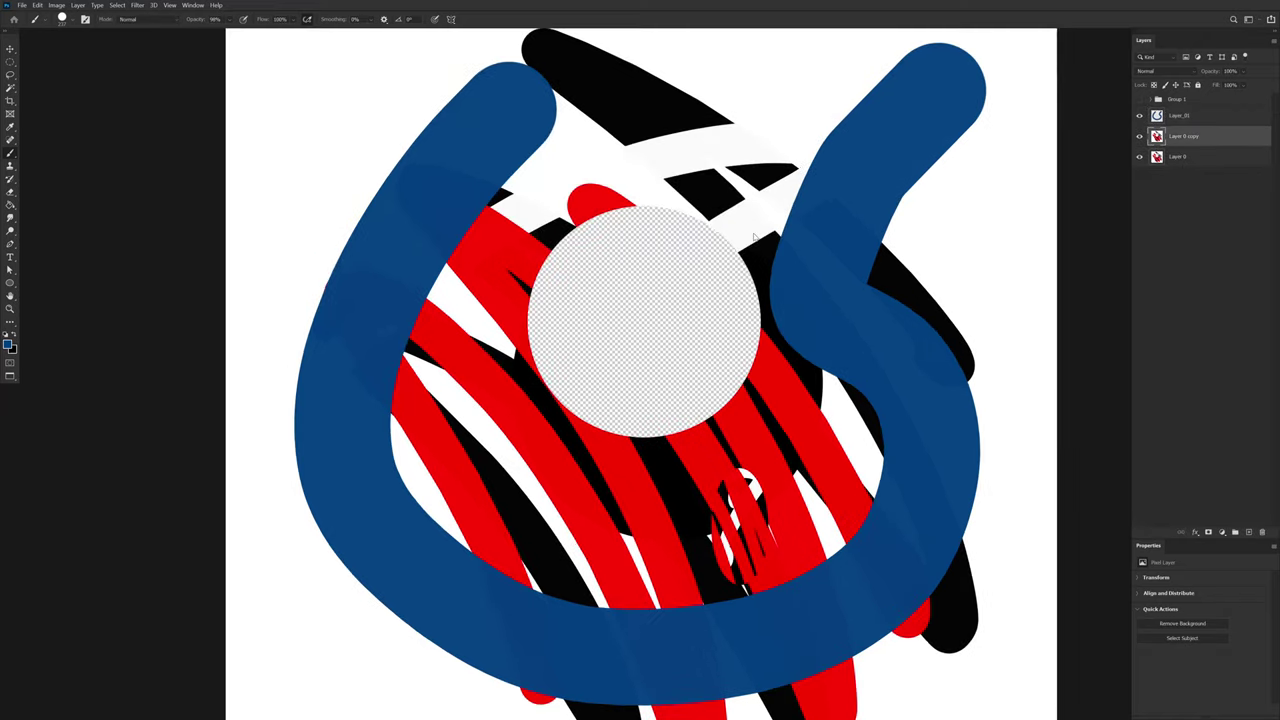
drag(1020, 255, 986, 291)
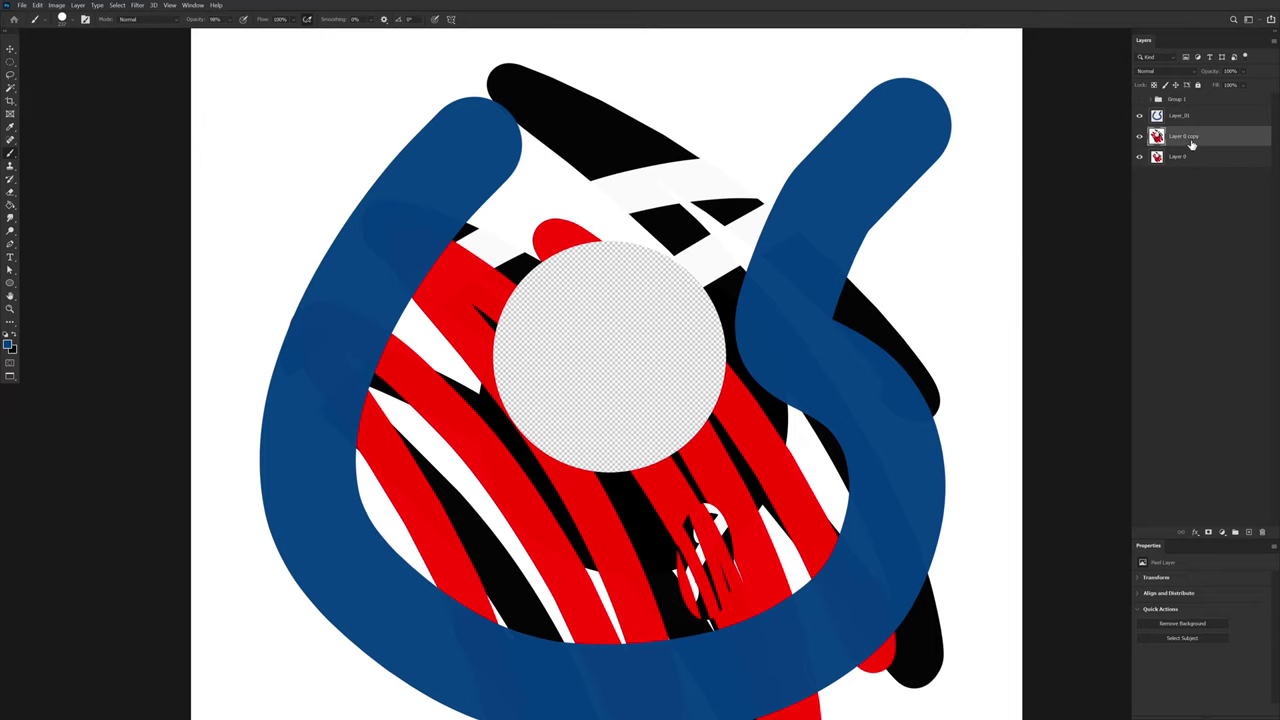
scroll(875, 320, up, 1)
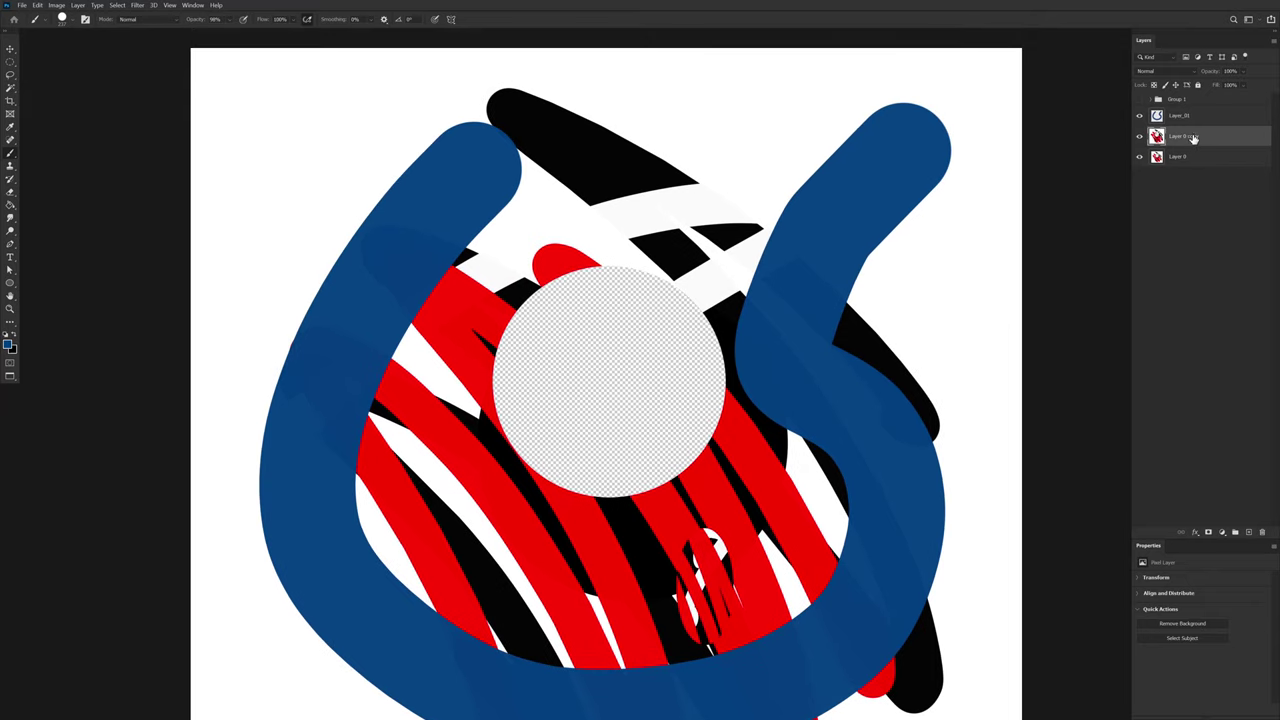
Step: Merge all visible layers into a single layer below the hidden Group 1
key(ctrl+e)
key(ctrl+j)
drag(801, 381, 801, 381)
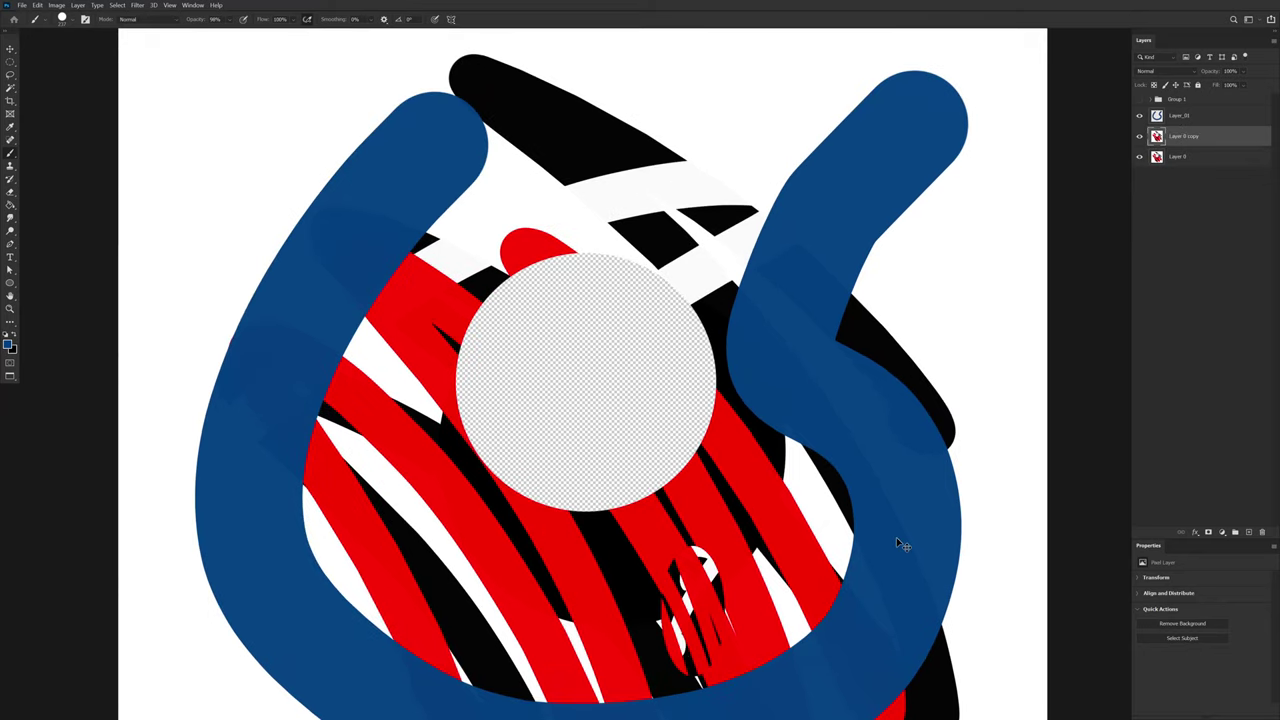
key(ctrl+shift+e)
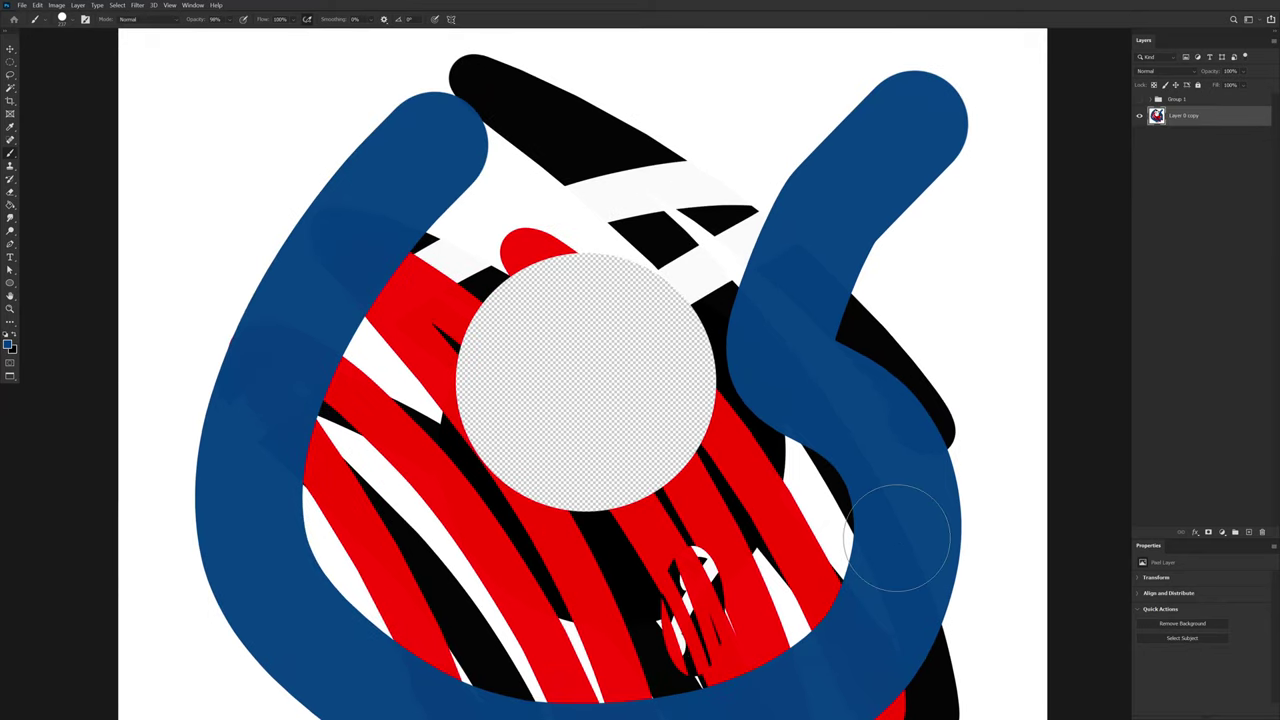
click(1139, 116)
click(1139, 116)
drag(847, 322, 837, 322)
scroll(846, 322, down, 2)
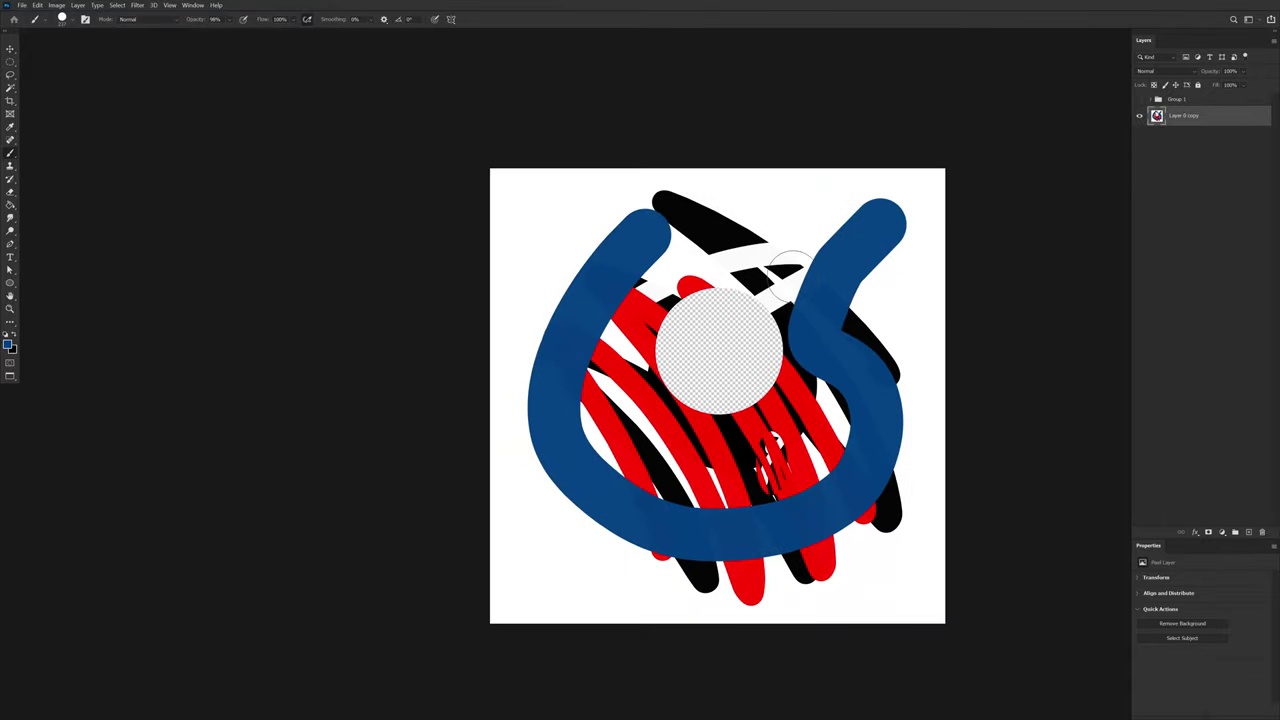
Step: Try flattening the image while discarding hidden layers, and undo the flattening
click(78, 5)
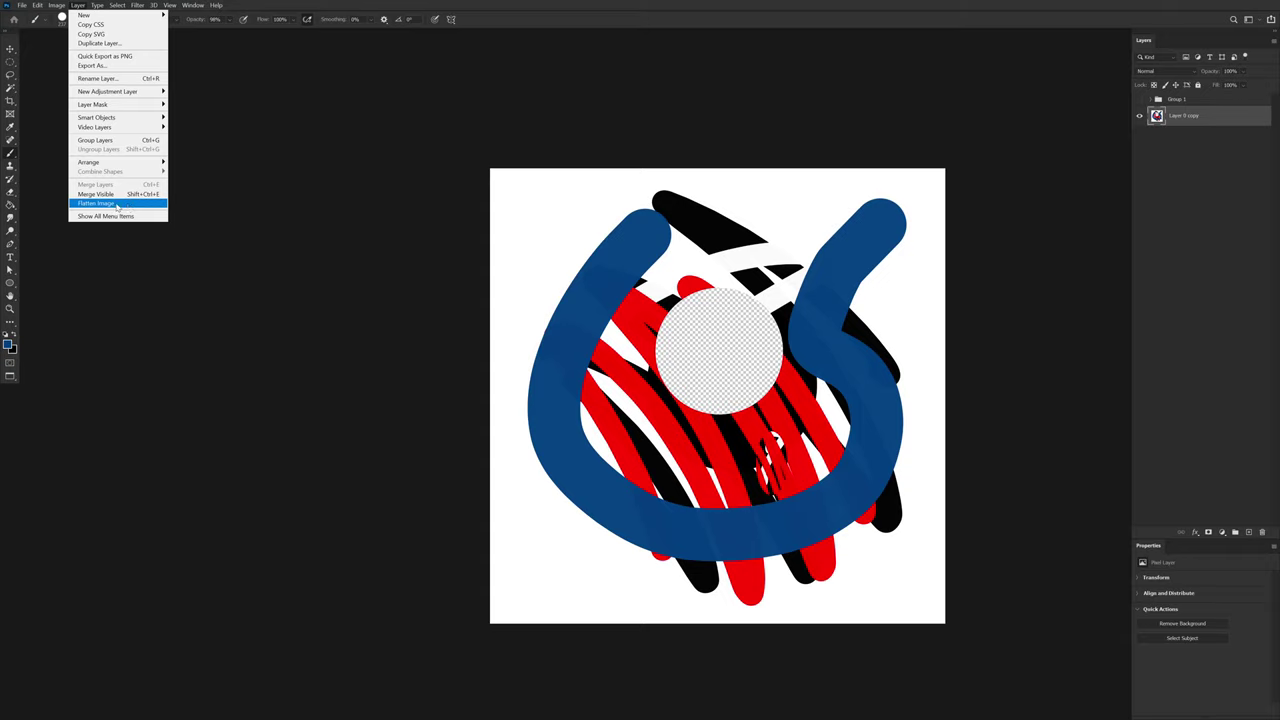
click(118, 204)
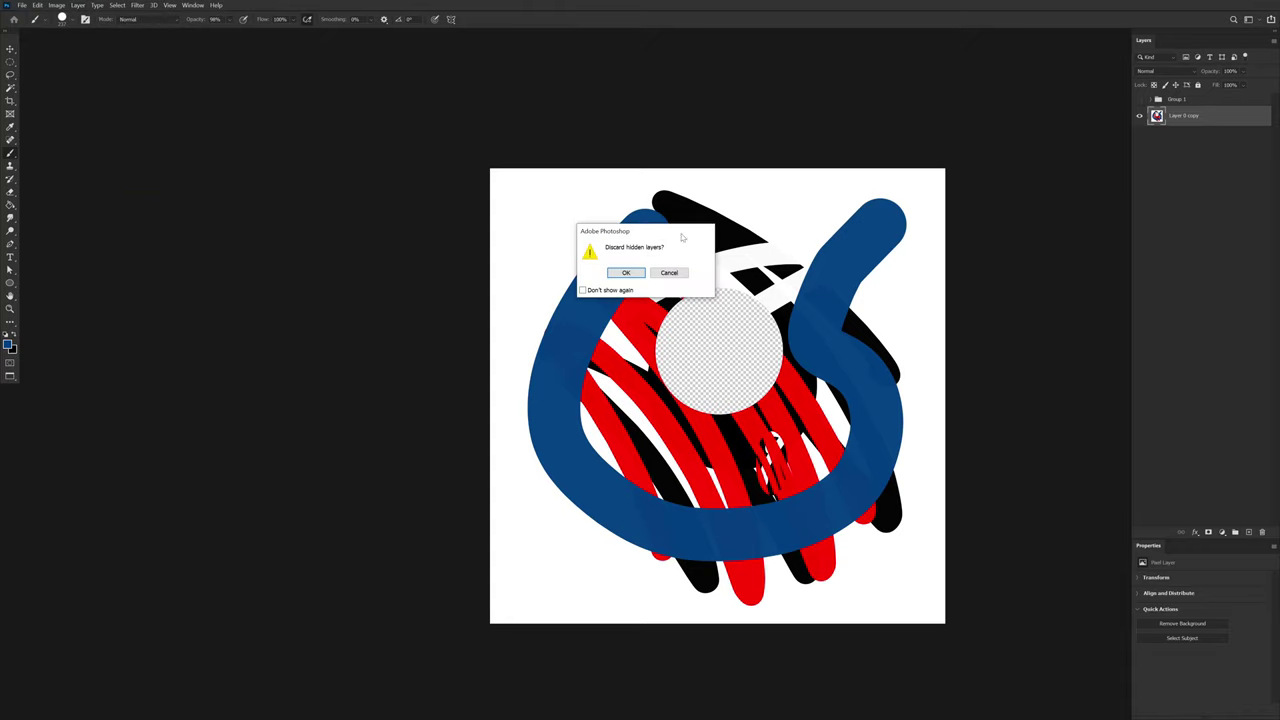
click(626, 272)
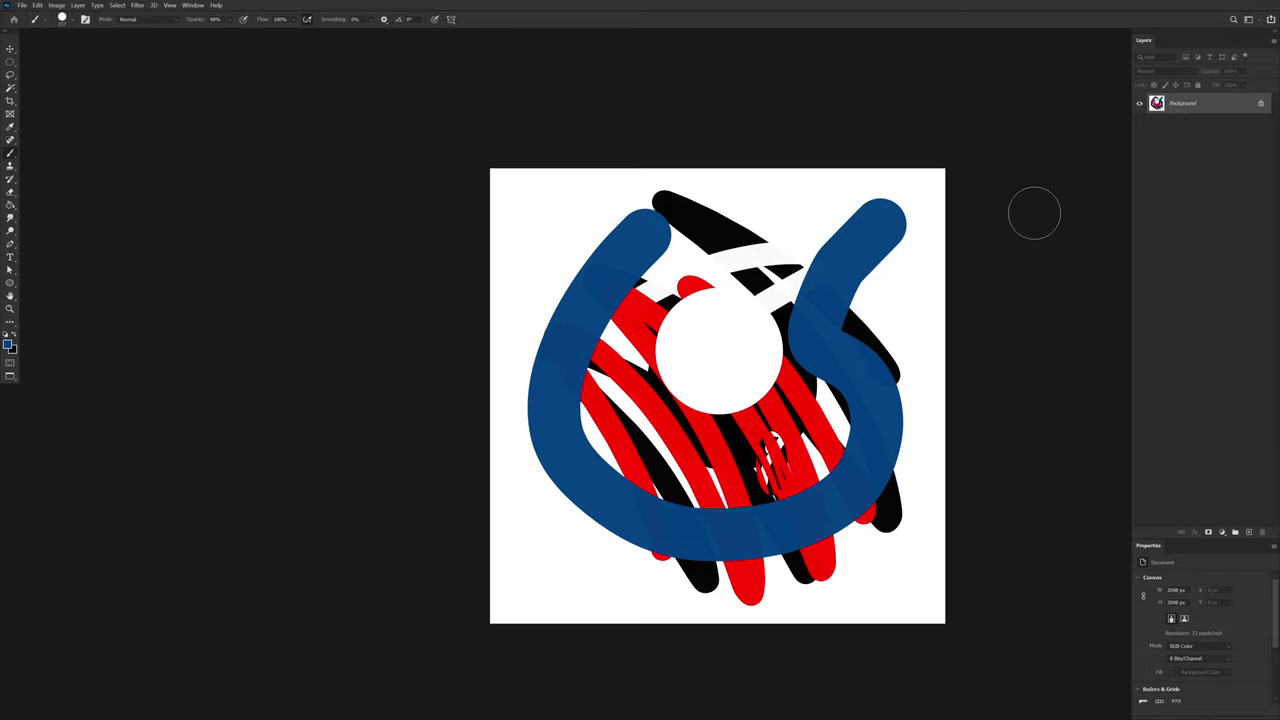
key(ctrl+z)
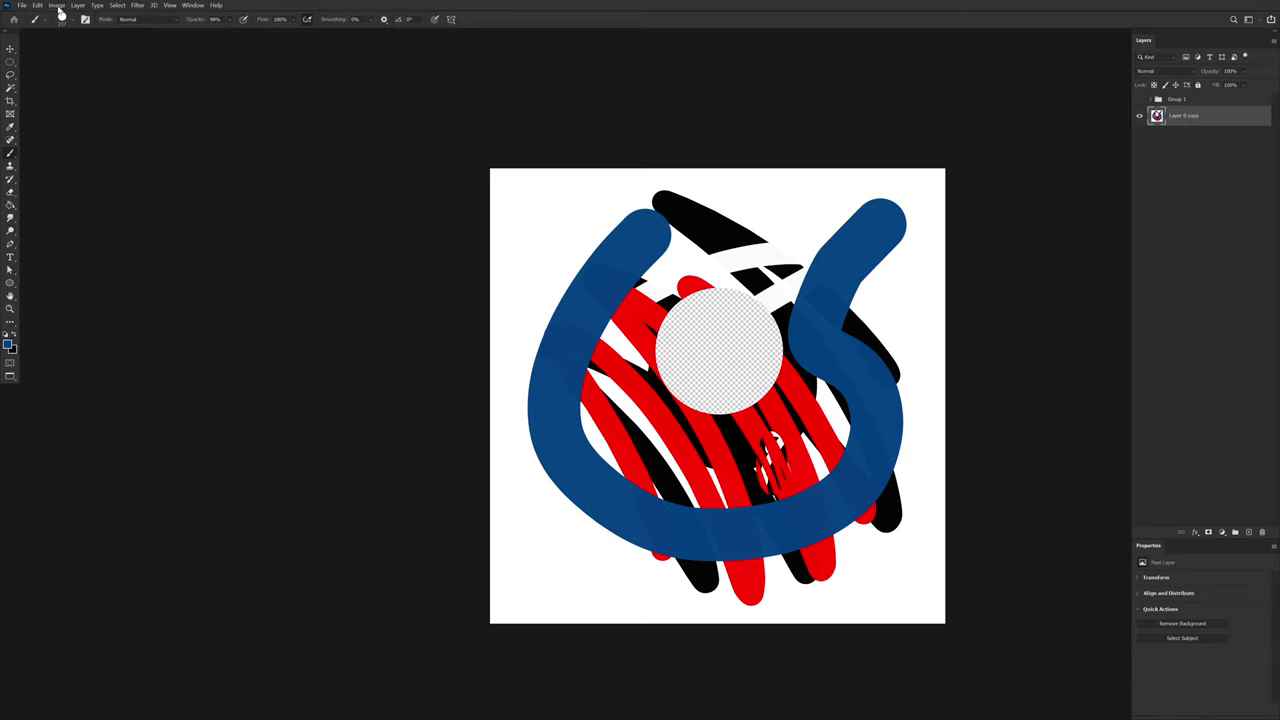
Step: Expand Group 1, make it visible and clear the layer selection
click(1151, 100)
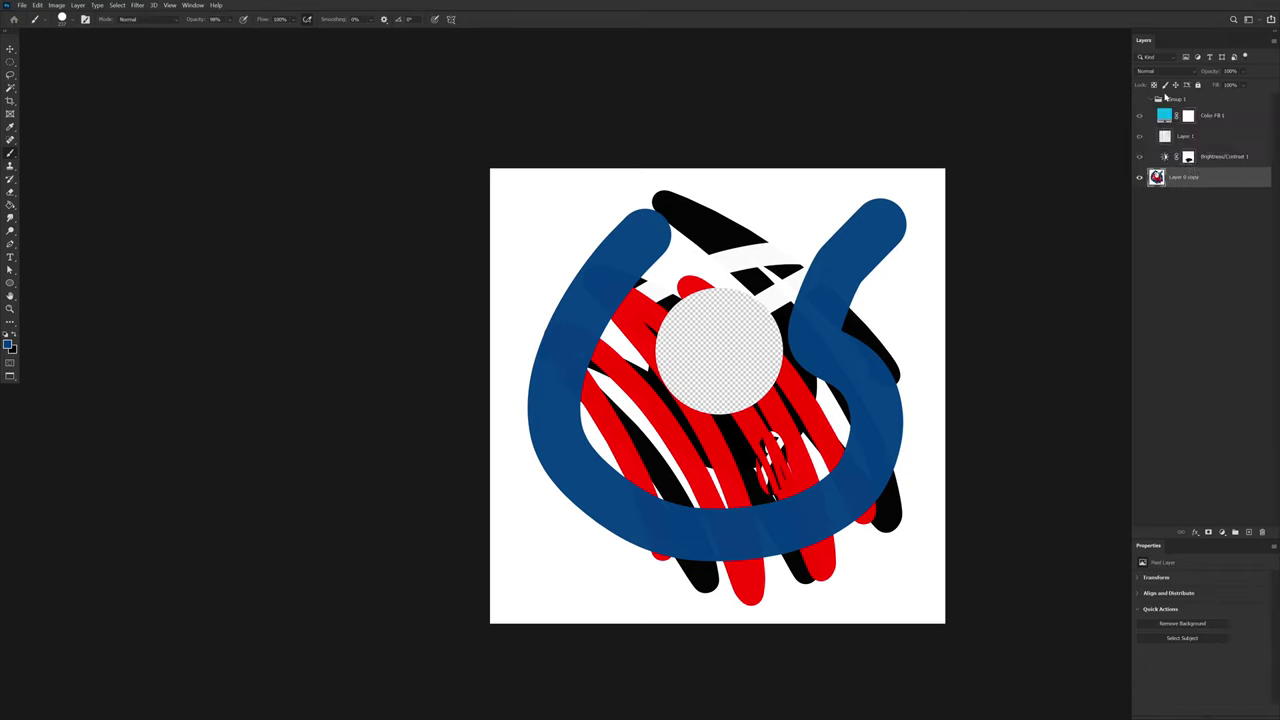
click(1139, 115)
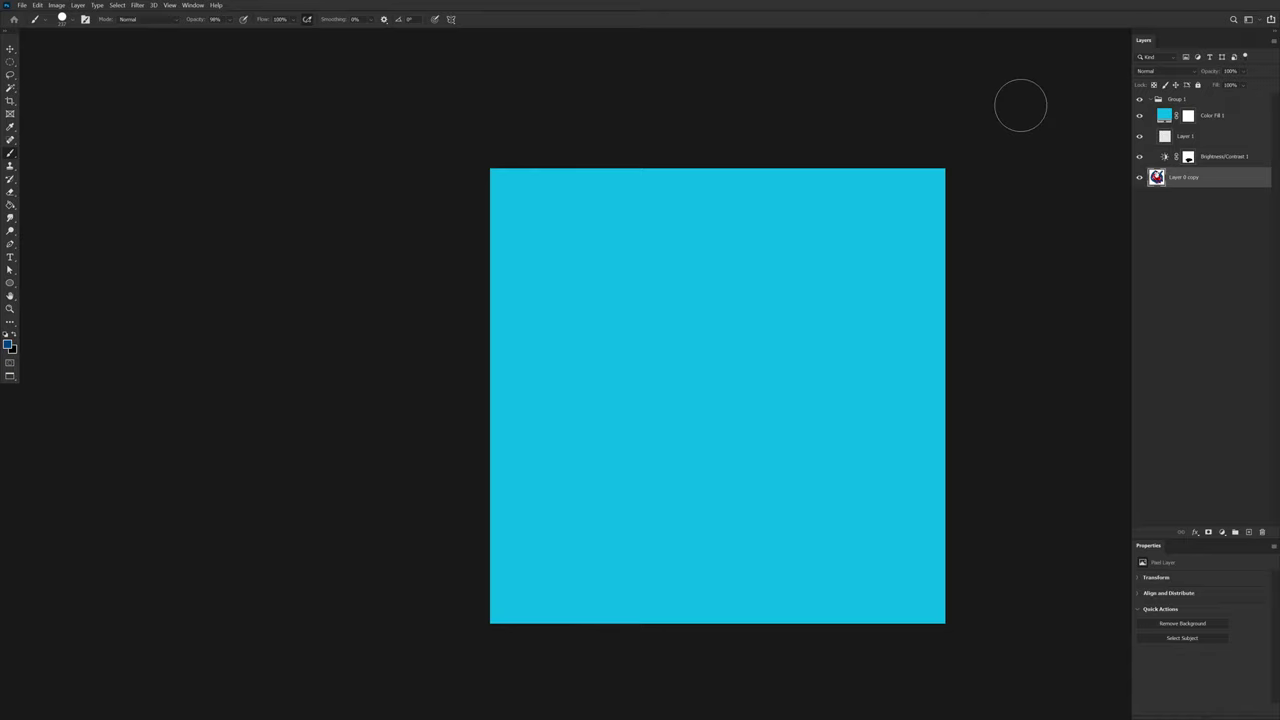
click(77, 5)
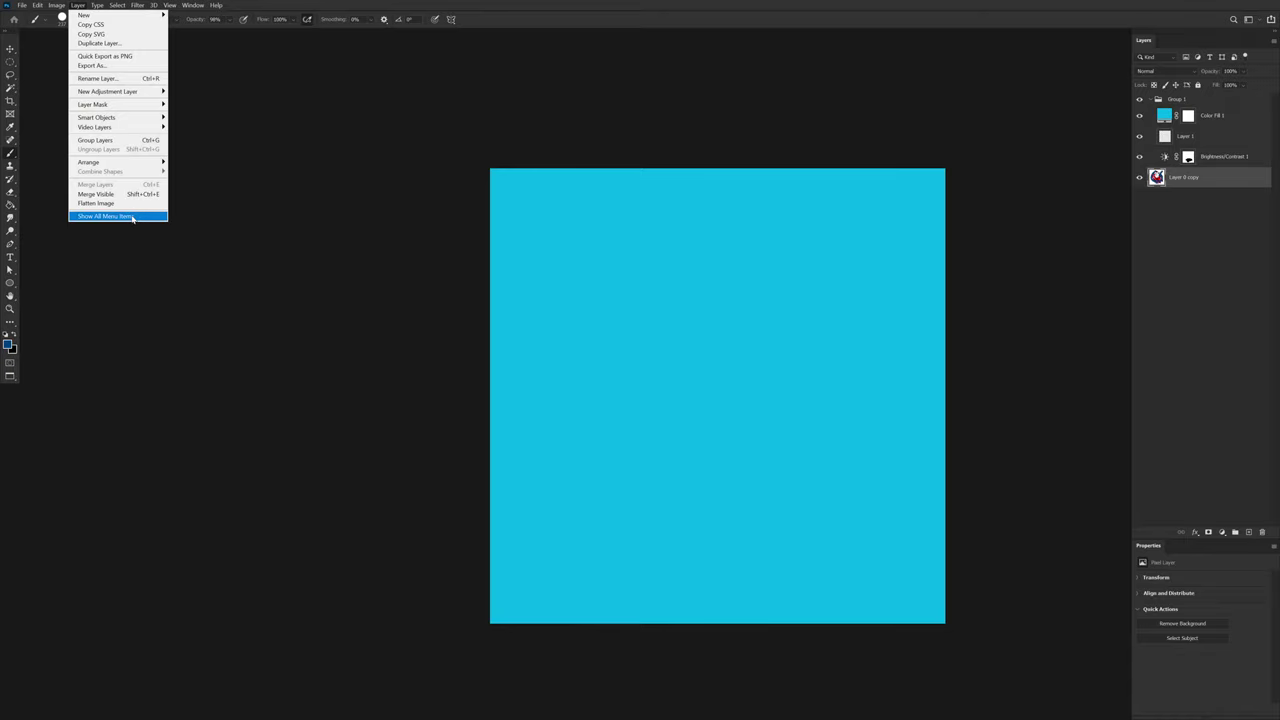
click(135, 220)
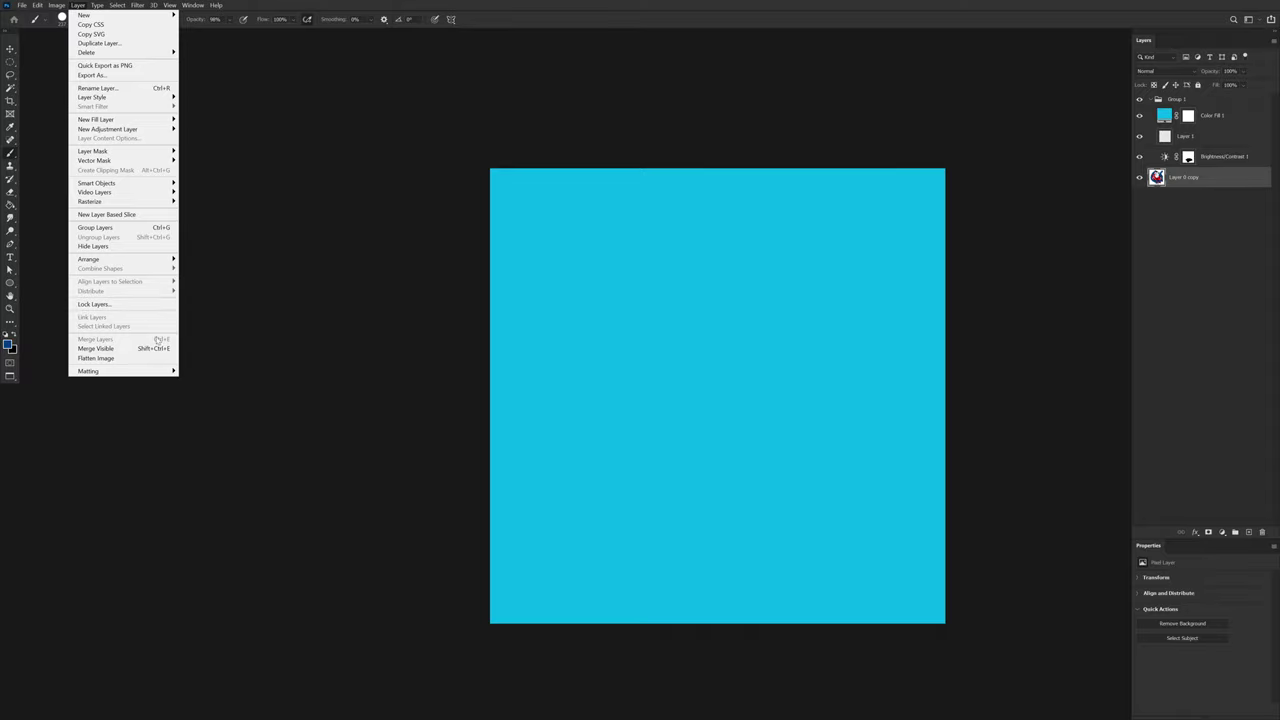
click(157, 348)
click(1196, 212)
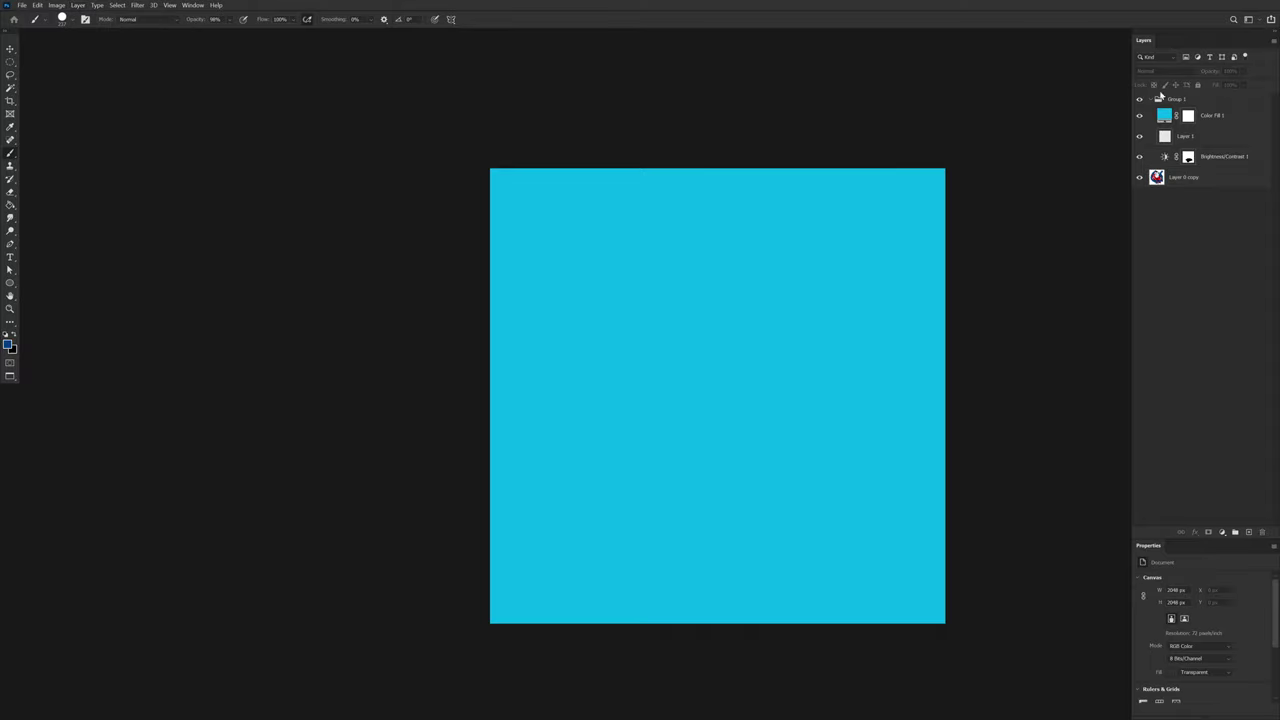
Step: Lock the position of the Color Fill 1 layer in Group 1
click(1197, 180)
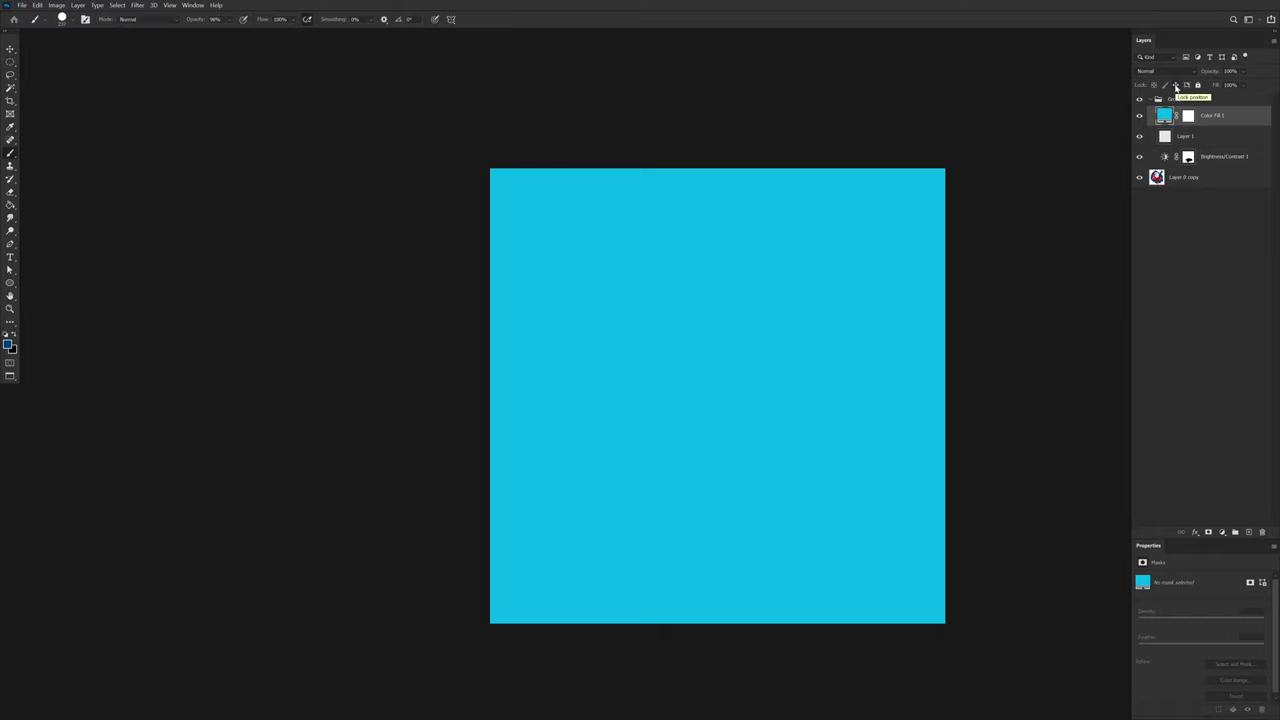
click(1176, 85)
Step: Try the image pixels, position and full locks on Layer 0 copy, and release them again
click(1200, 175)
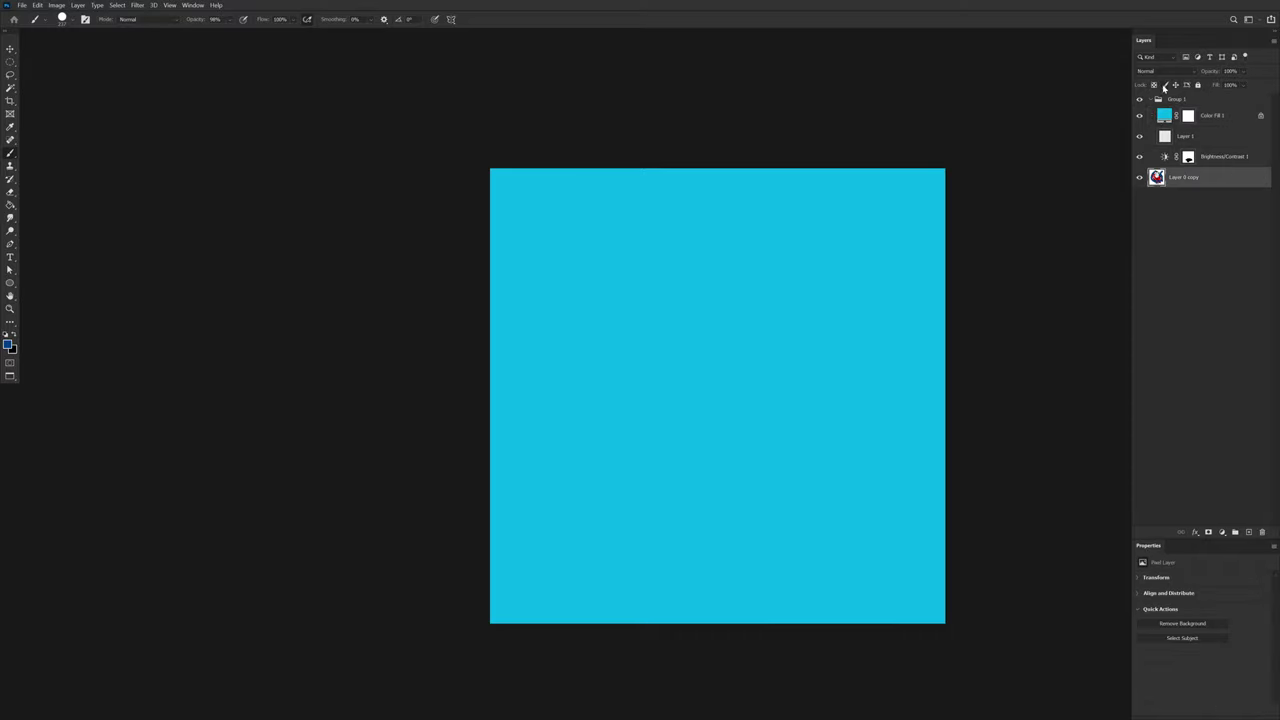
click(1164, 86)
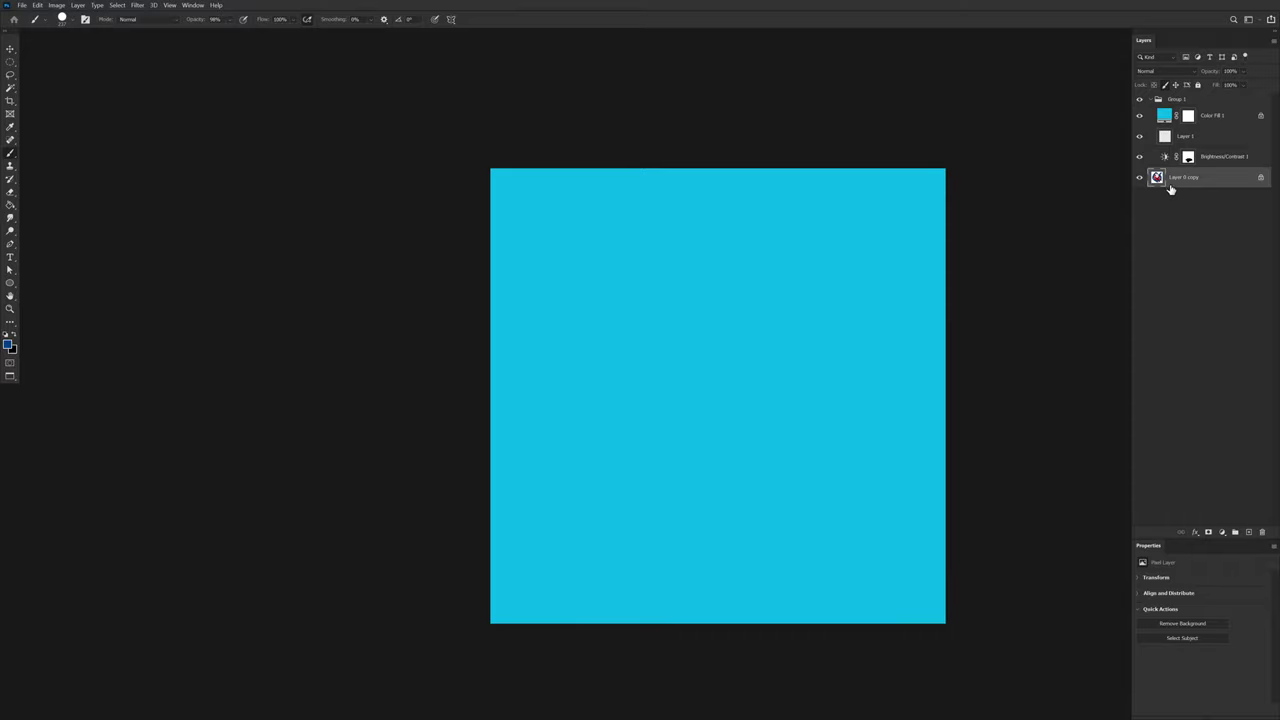
click(1165, 86)
click(1177, 86)
click(1199, 86)
click(1198, 87)
click(77, 5)
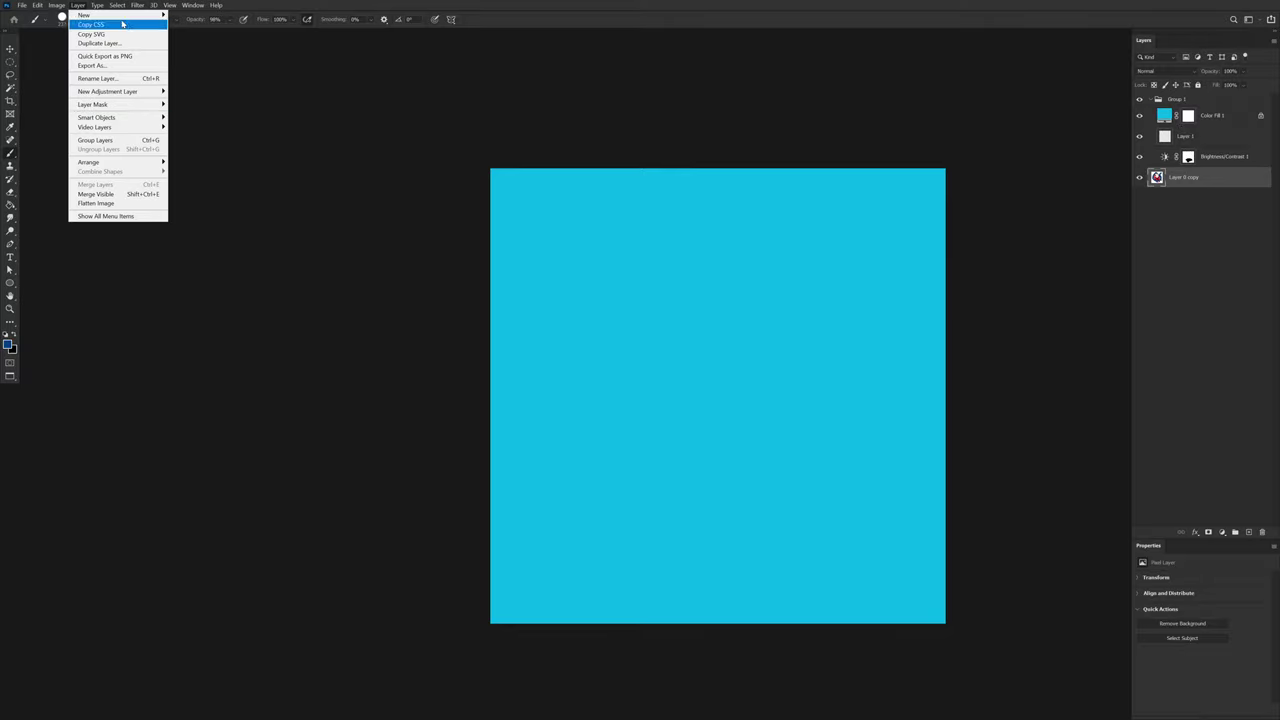
mouse_move(97, 6)
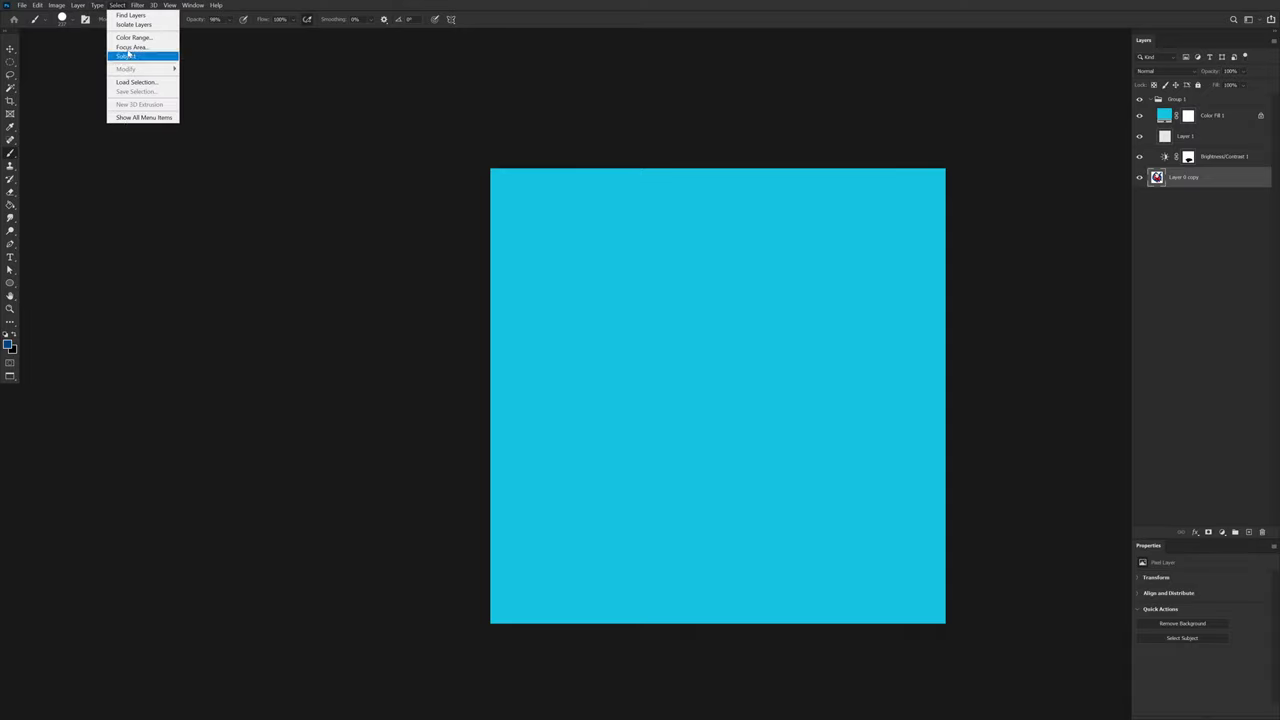
click(632, 388)
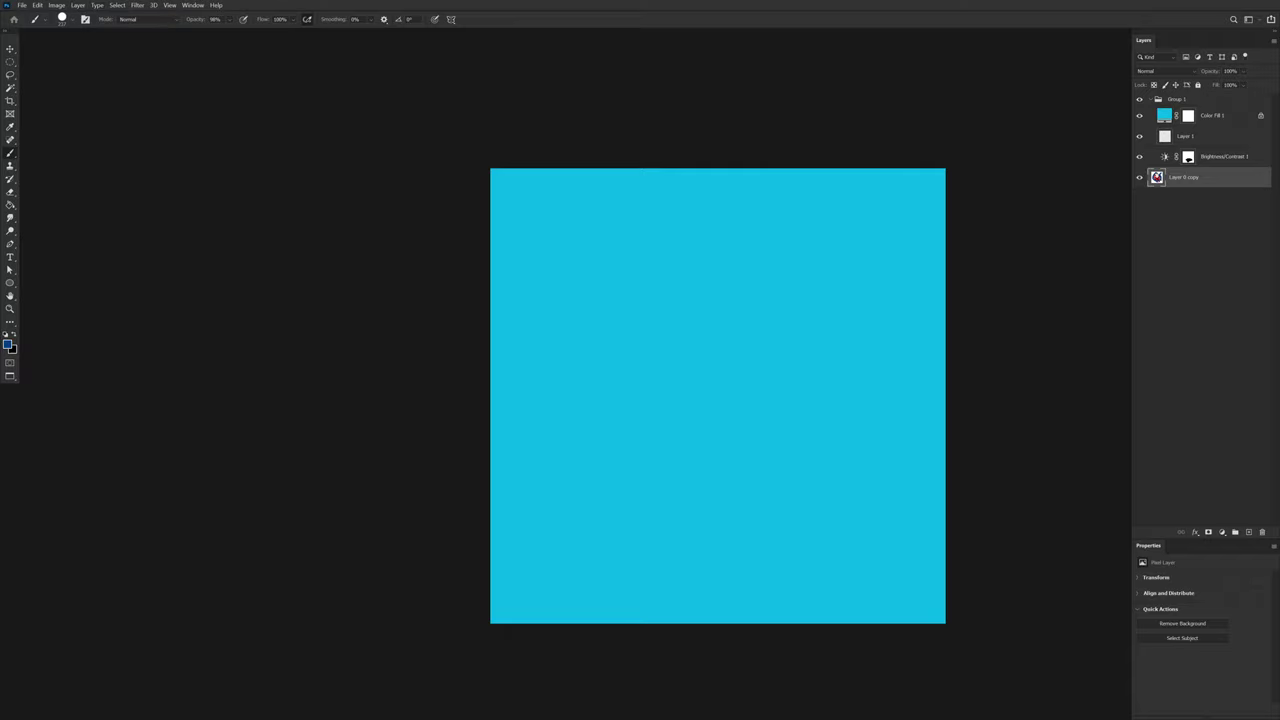
Step: Add a Lorem Ipsum placeholder text line in the upper part of the canvas and move its layer above Group 1
key(t)
click(609, 300)
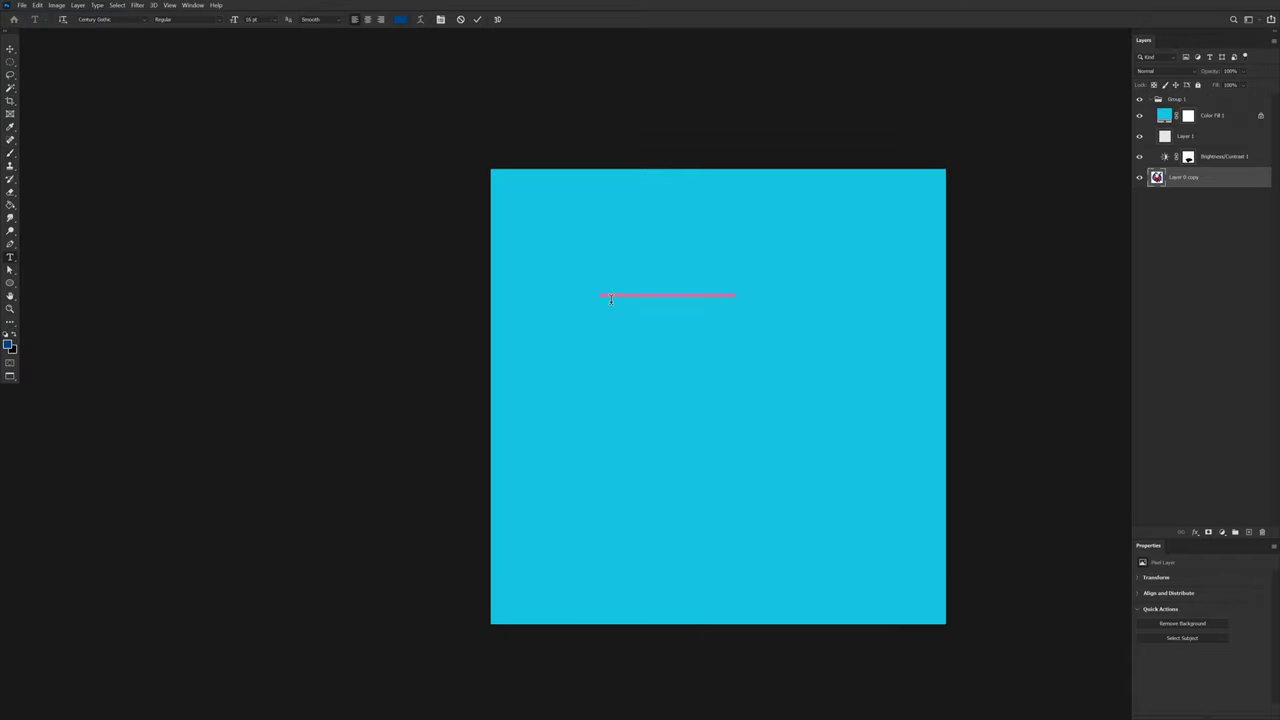
key(BackSpace)
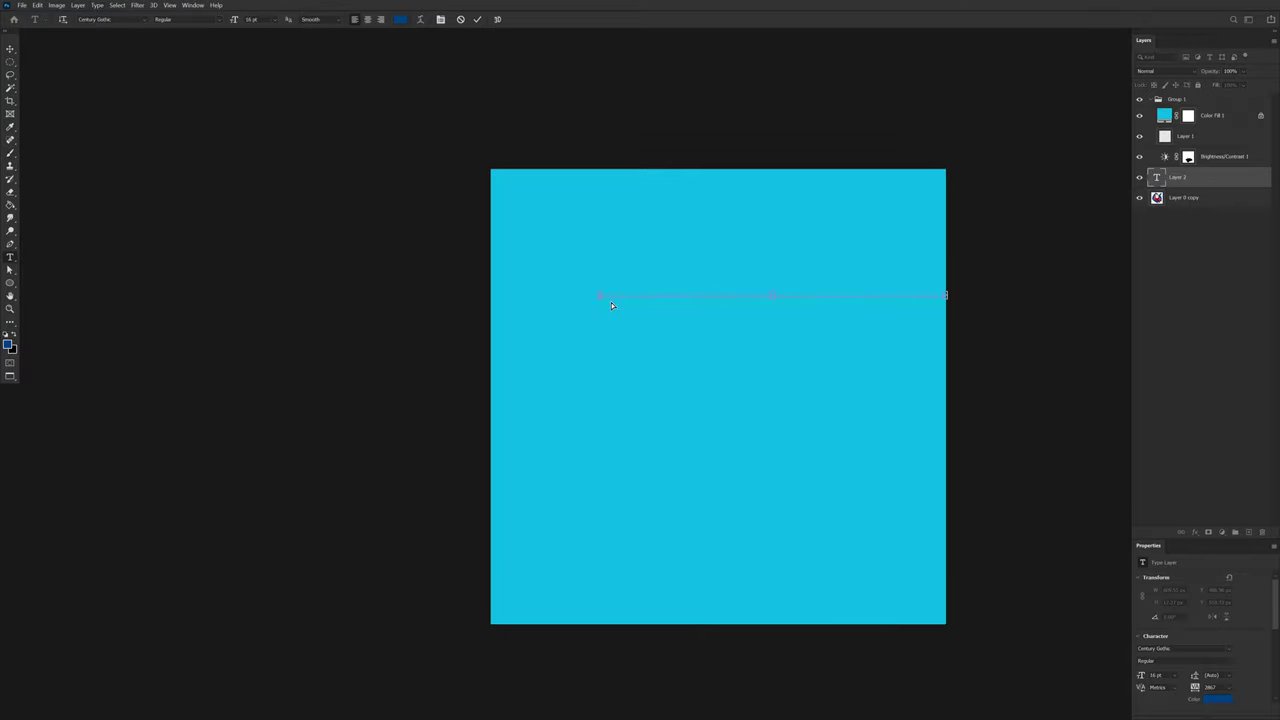
key(Escape)
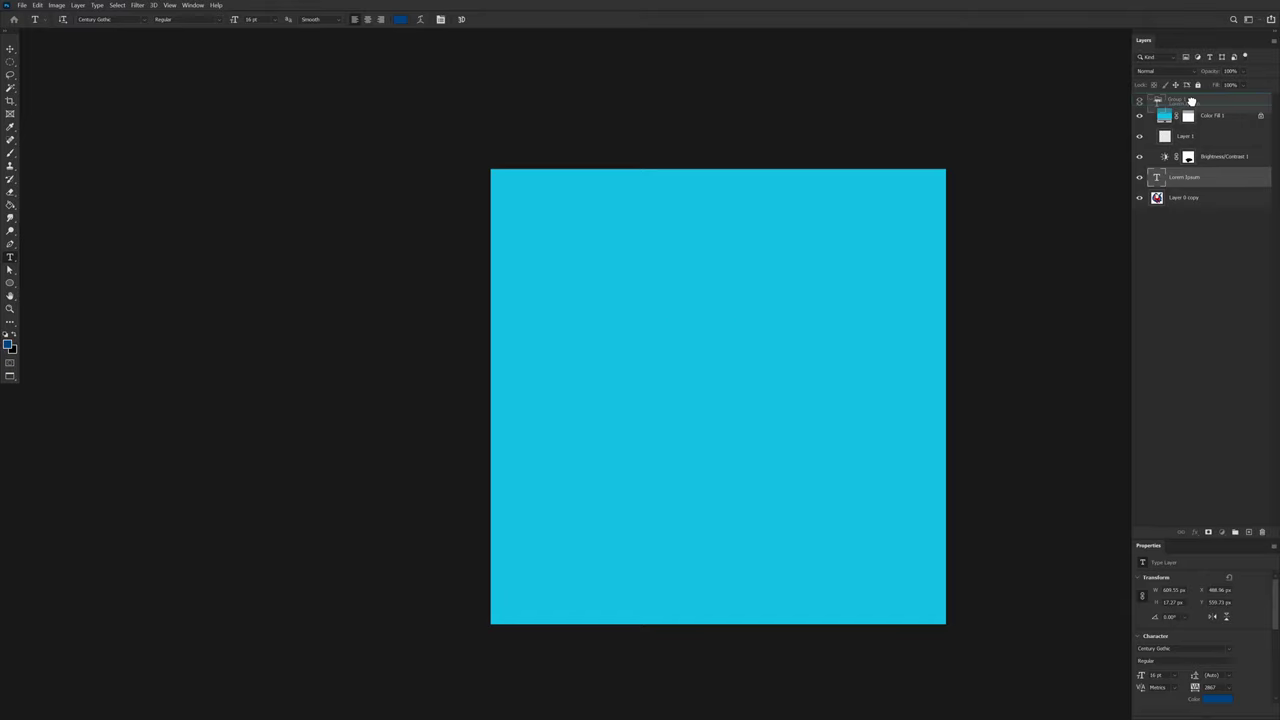
drag(1191, 101, 1200, 91)
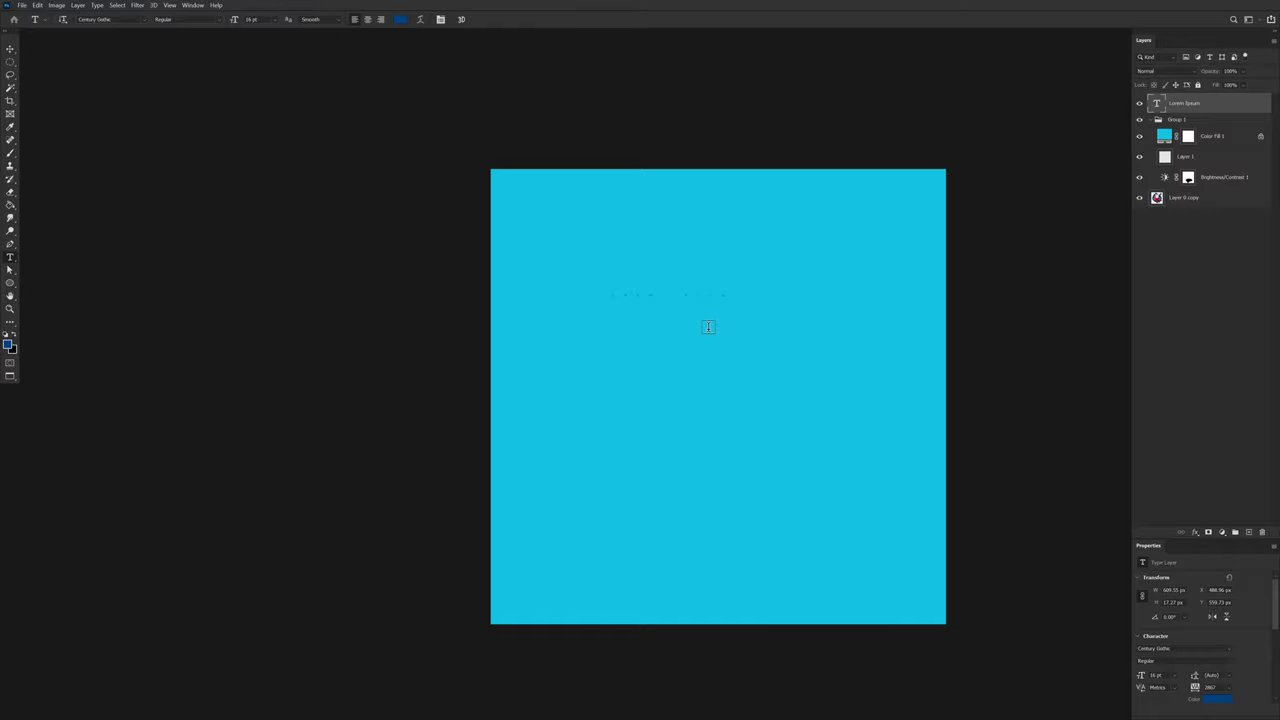
scroll(708, 333, up, 5)
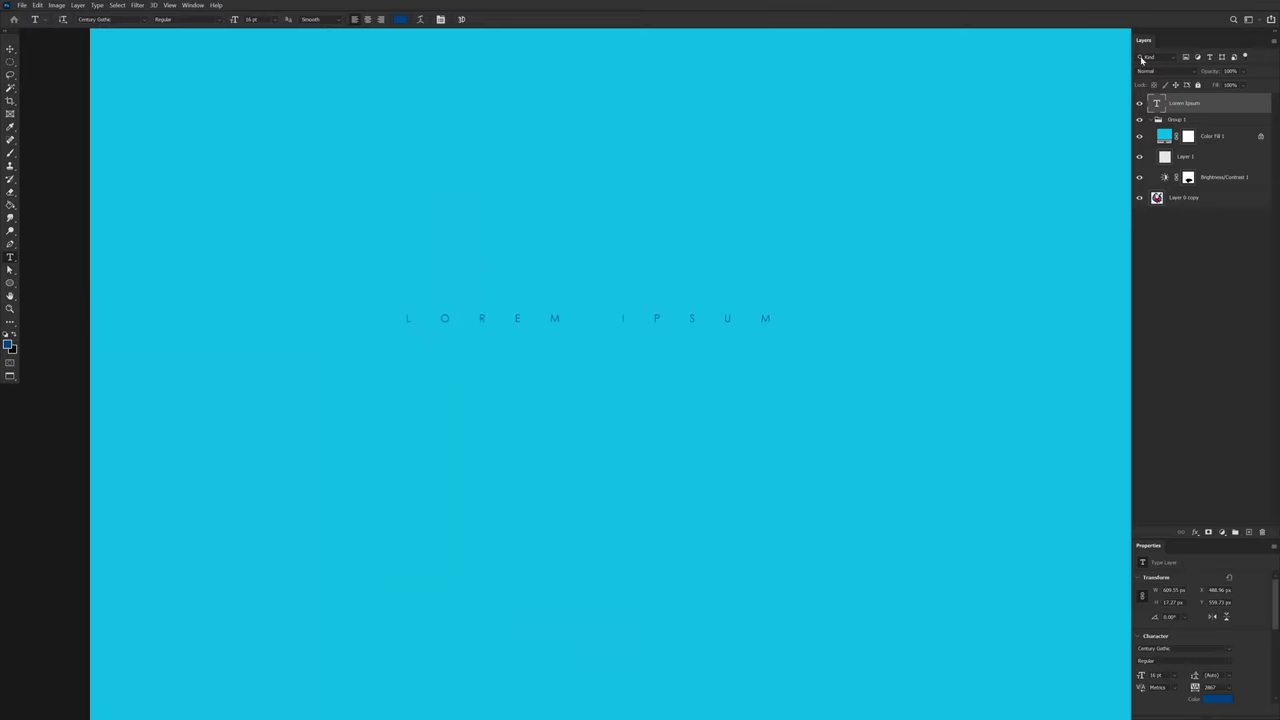
Step: Add the Character panel to the workspace, docked as an icon beside Layers, and expand it
click(169, 5)
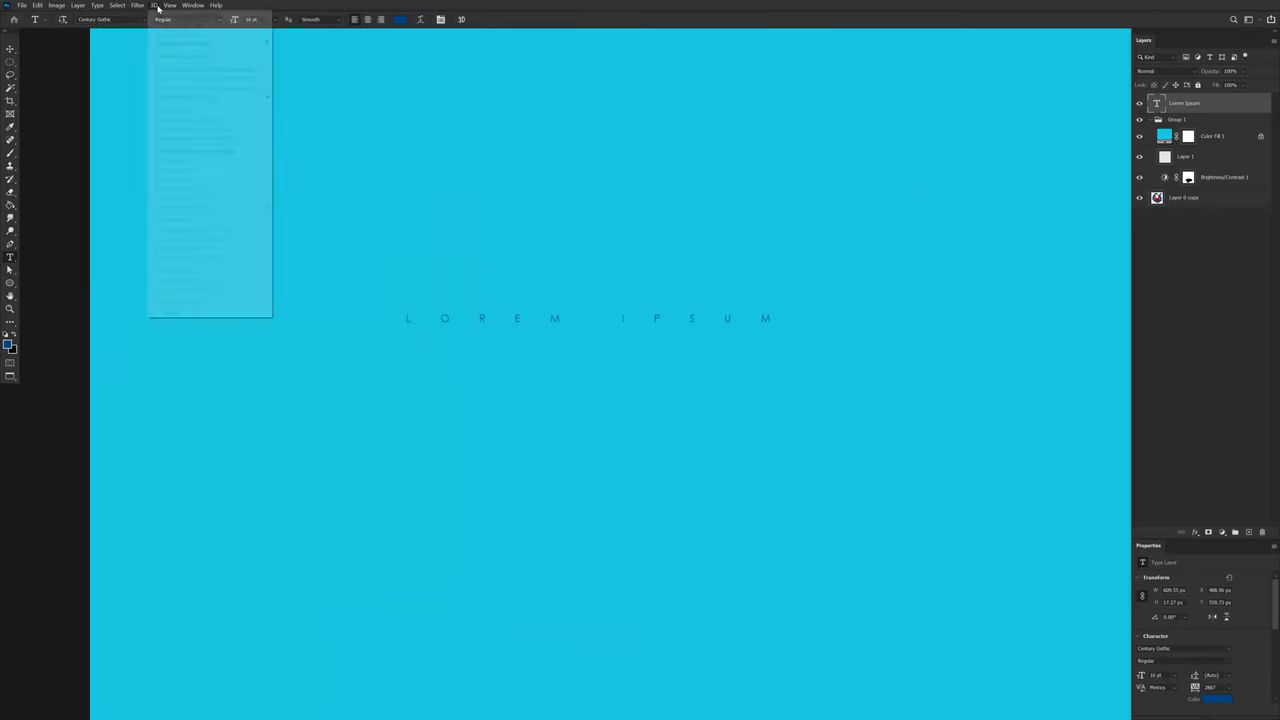
mouse_move(198, 7)
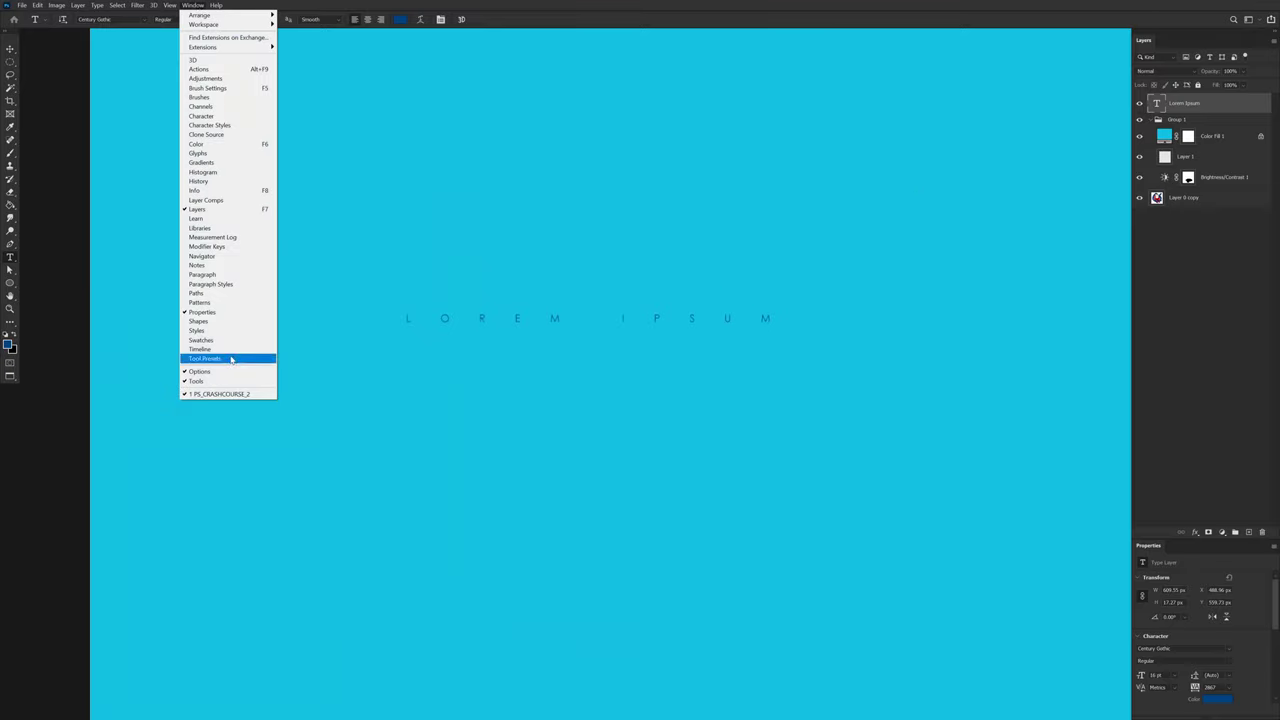
click(221, 117)
click(824, 232)
drag(832, 240, 1125, 124)
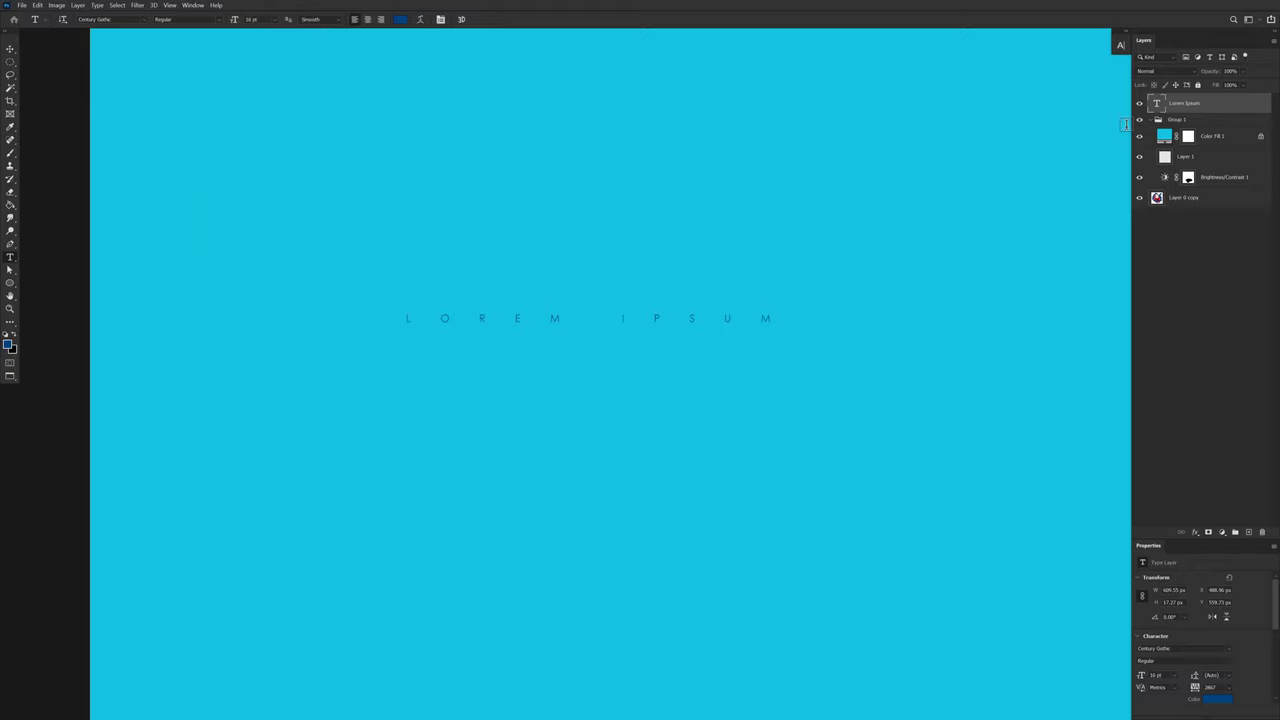
click(1120, 46)
Step: Add the Paragraph panel to the workspace and dock it in the same collapsed group as Character
click(168, 5)
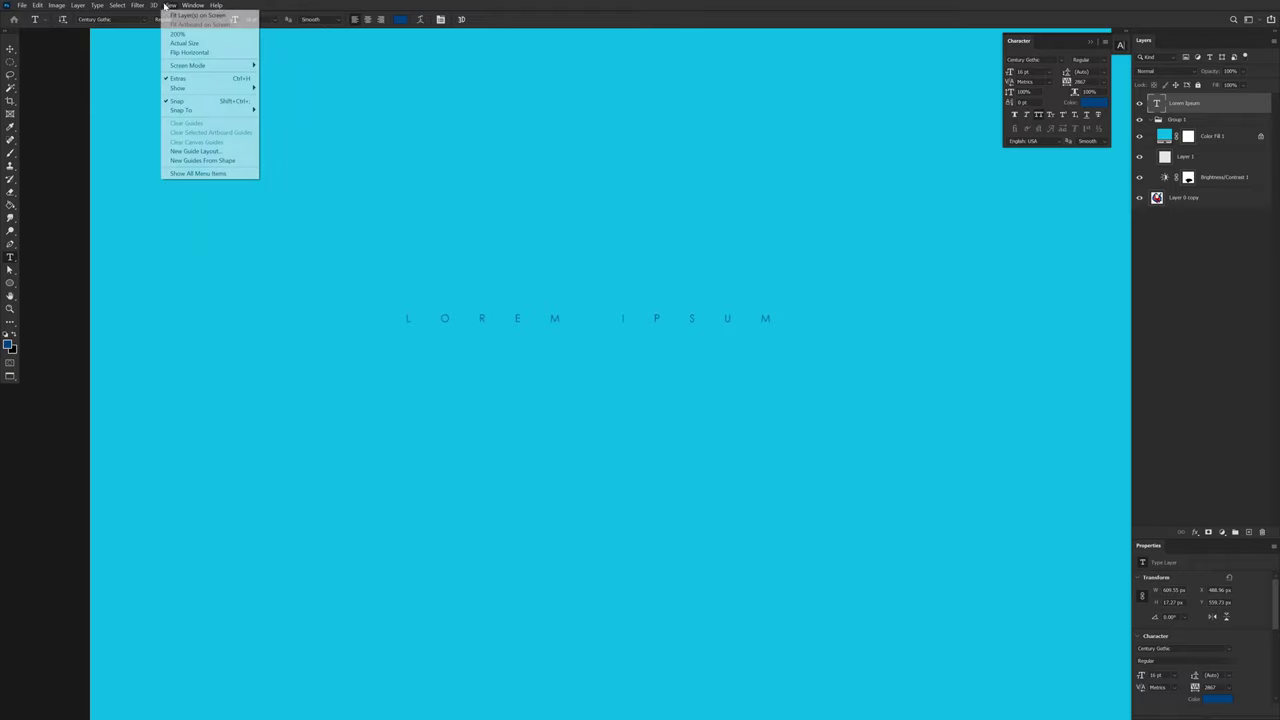
mouse_move(193, 5)
click(221, 275)
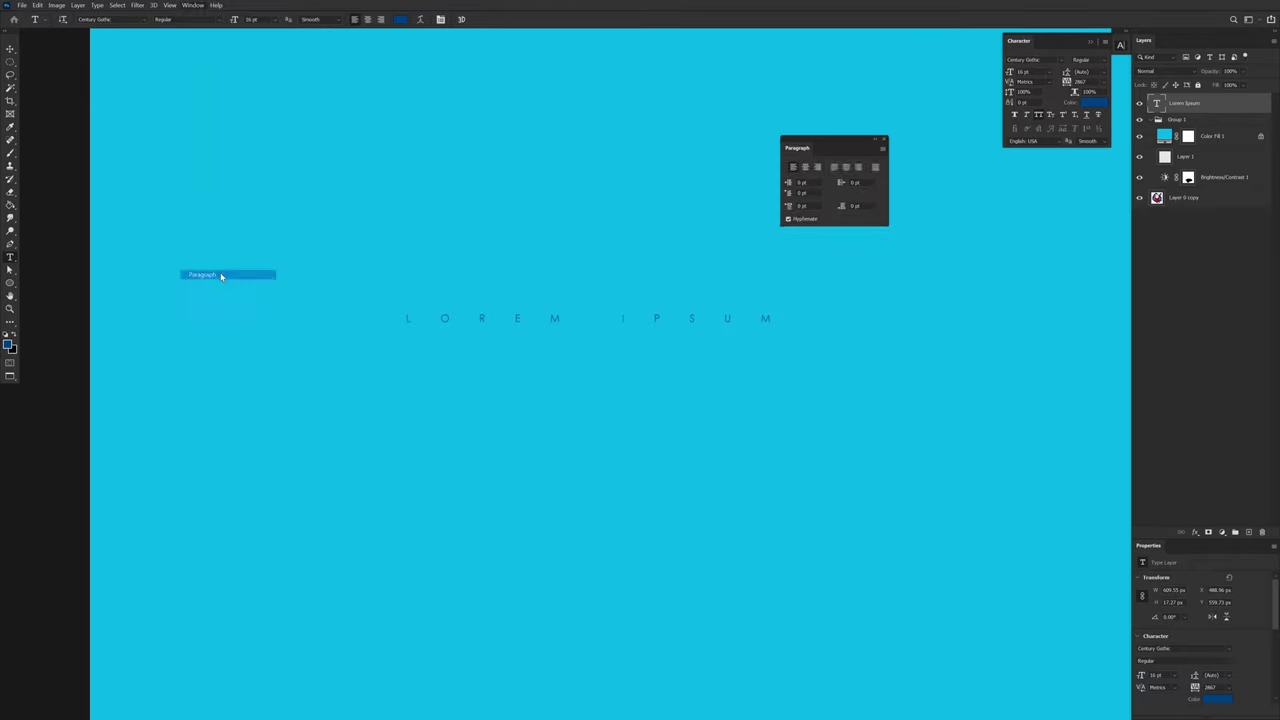
drag(797, 145, 1121, 53)
click(1120, 57)
click(1120, 60)
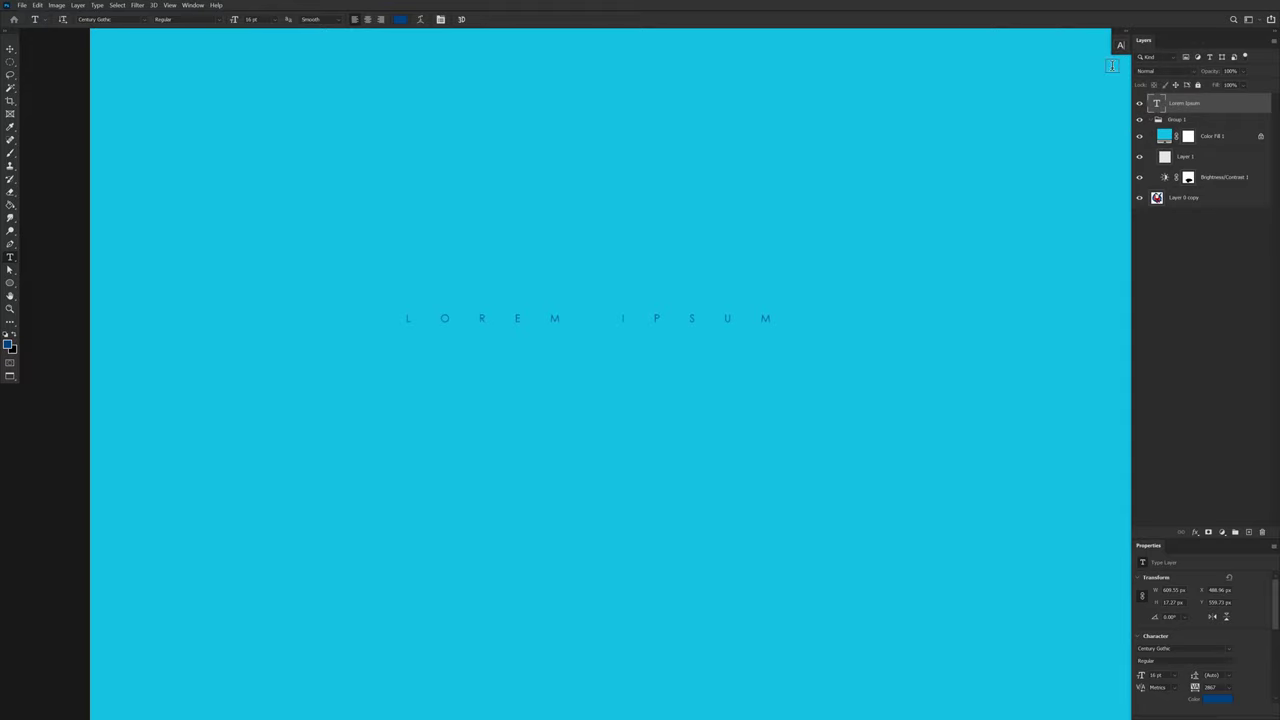
click(193, 5)
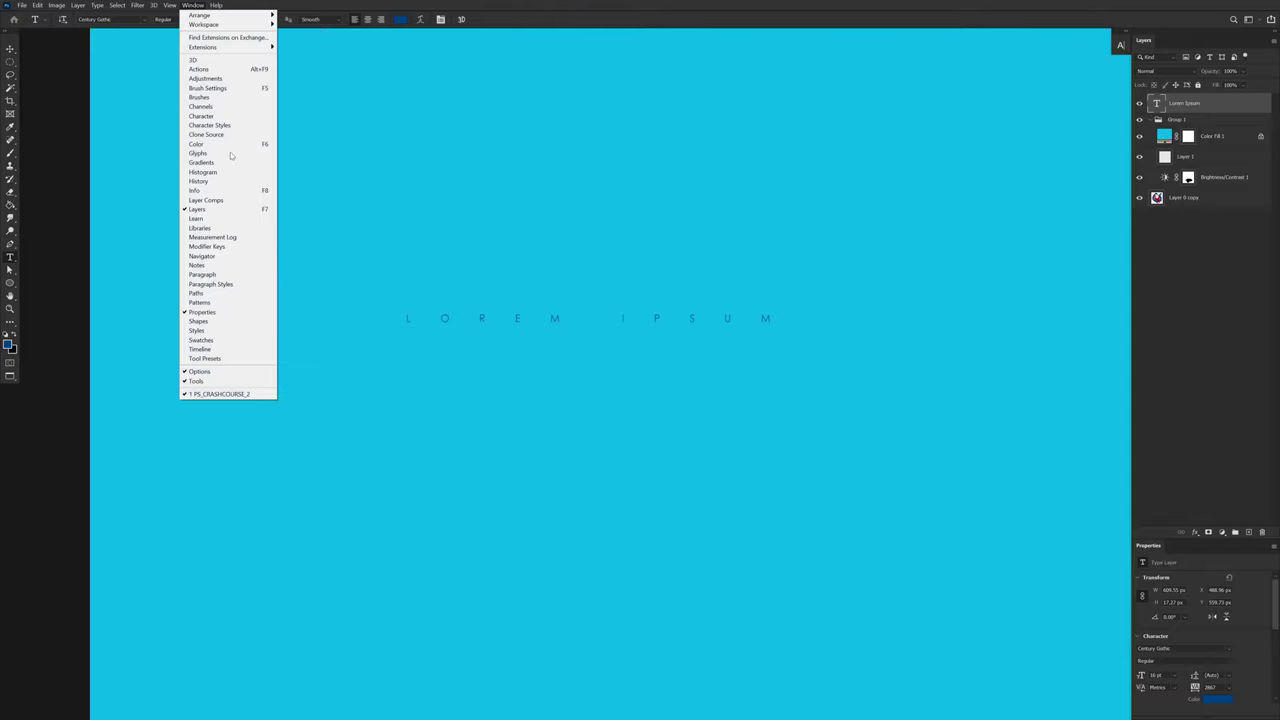
click(222, 274)
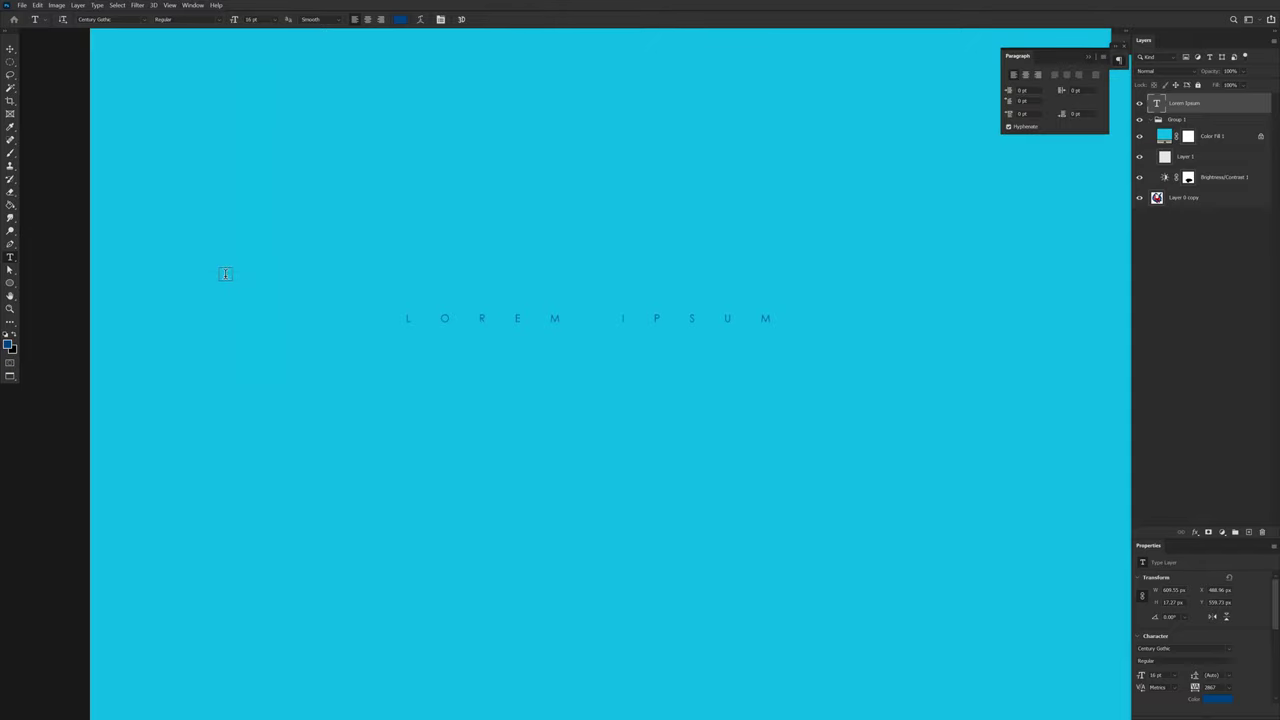
drag(1047, 63, 1122, 48)
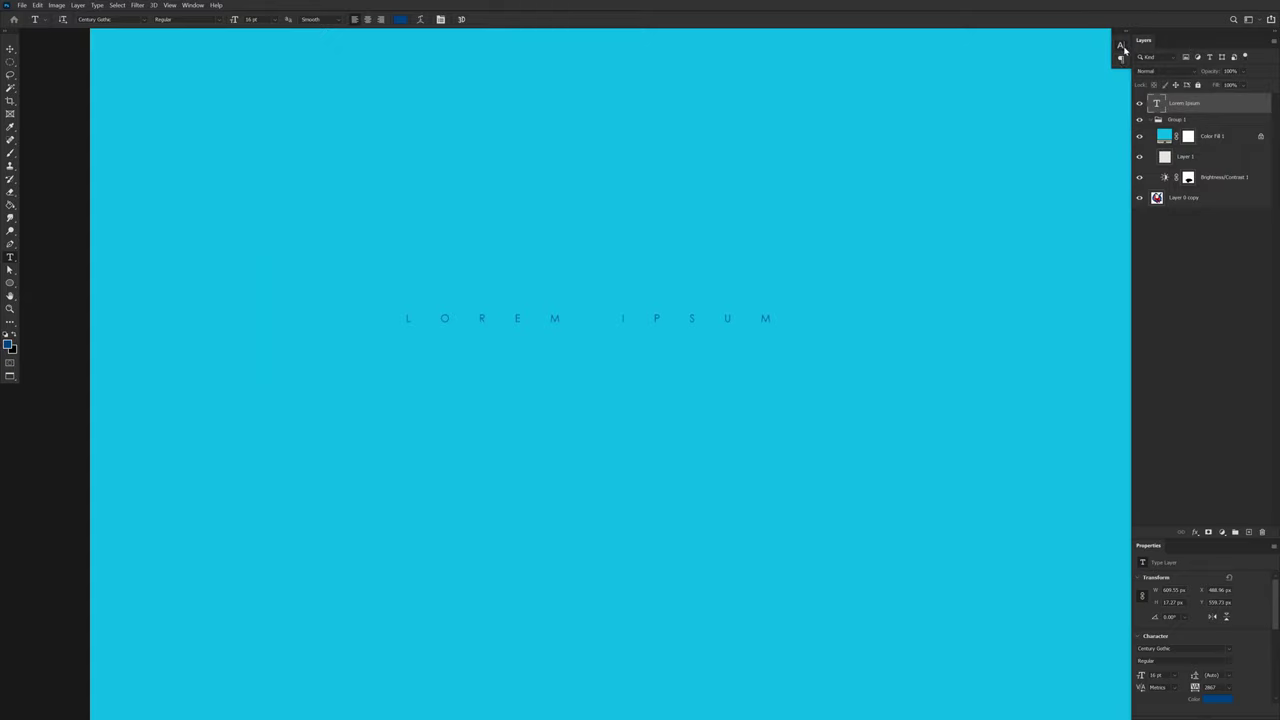
Step: Set the tracking of the whole Lorem Ipsum text to 827 and its font size to 23 pt
click(1121, 46)
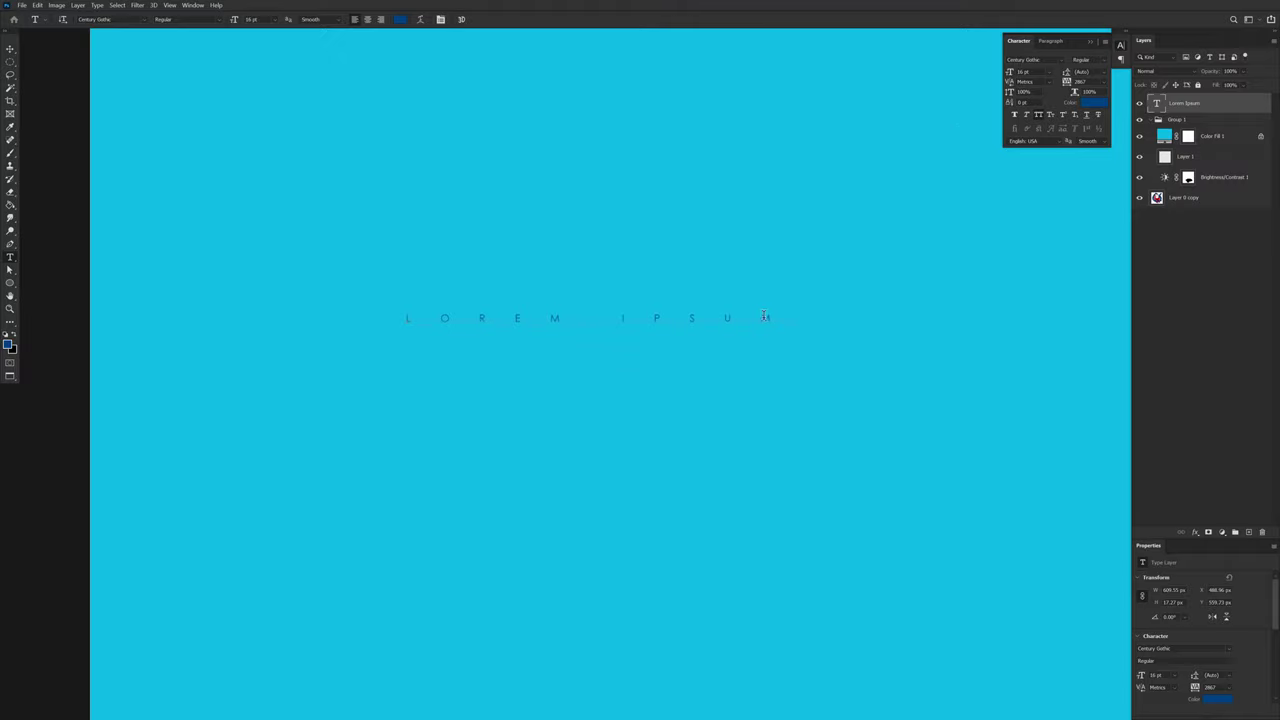
drag(764, 316, 370, 311)
key(ctrl+a)
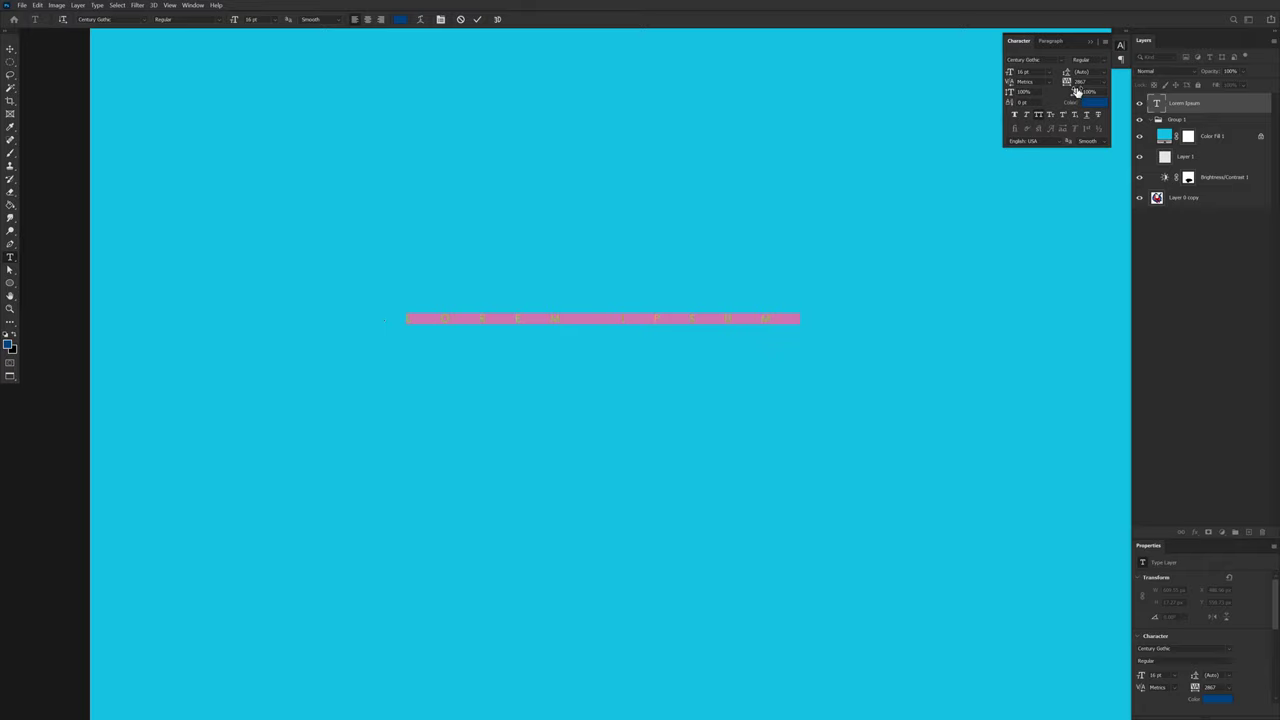
drag(1074, 97, 954, 124)
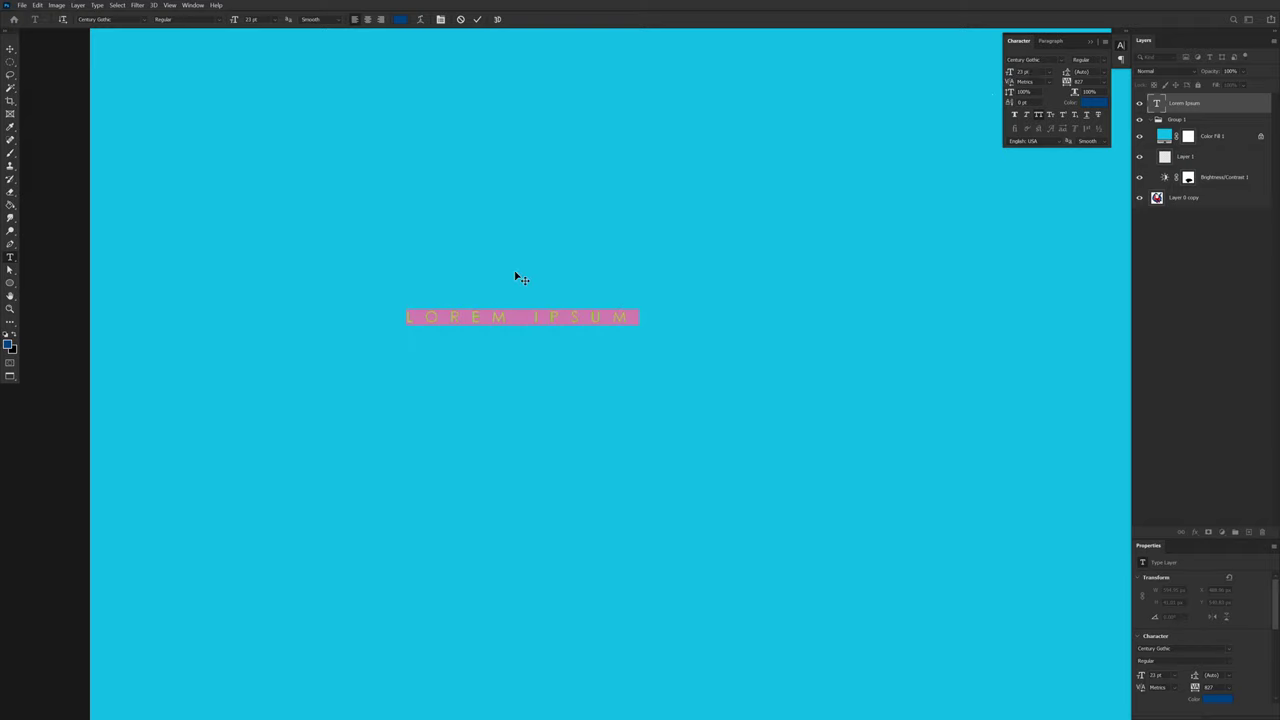
Step: Browse the font, style and anti-aliasing choices, and set the font of the Lorem Ipsum text to Arial
click(144, 20)
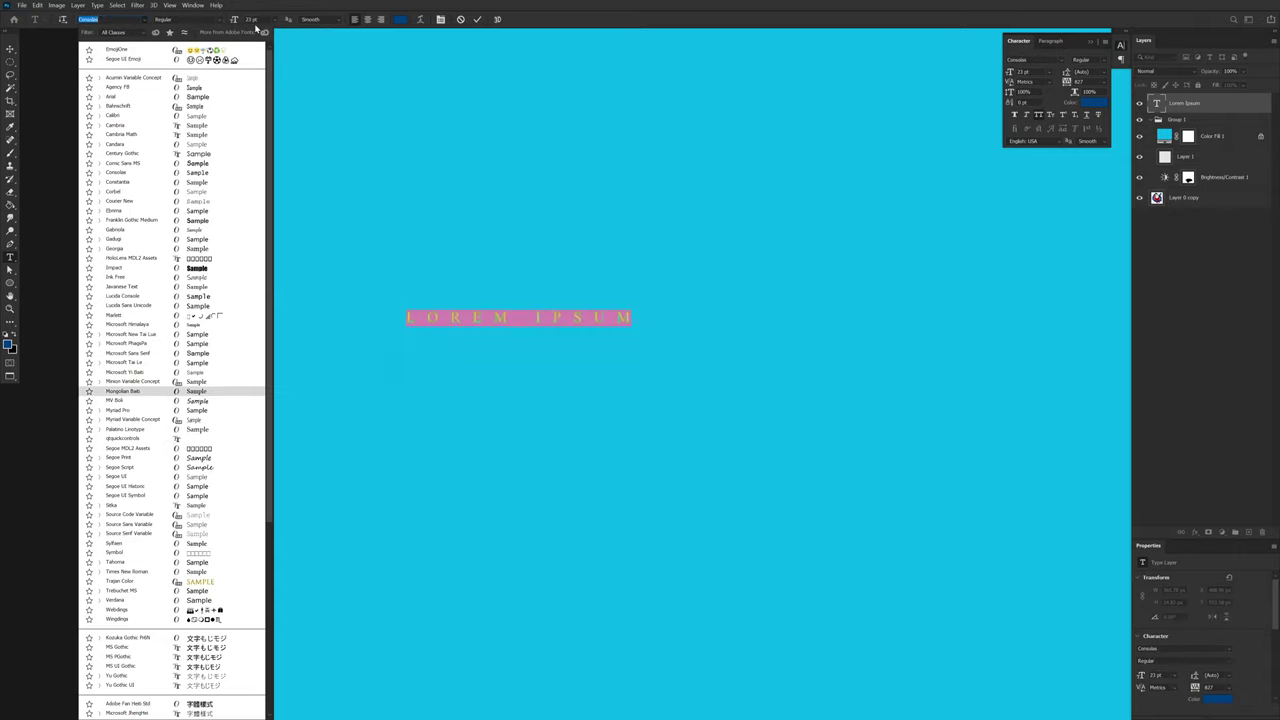
key(Escape)
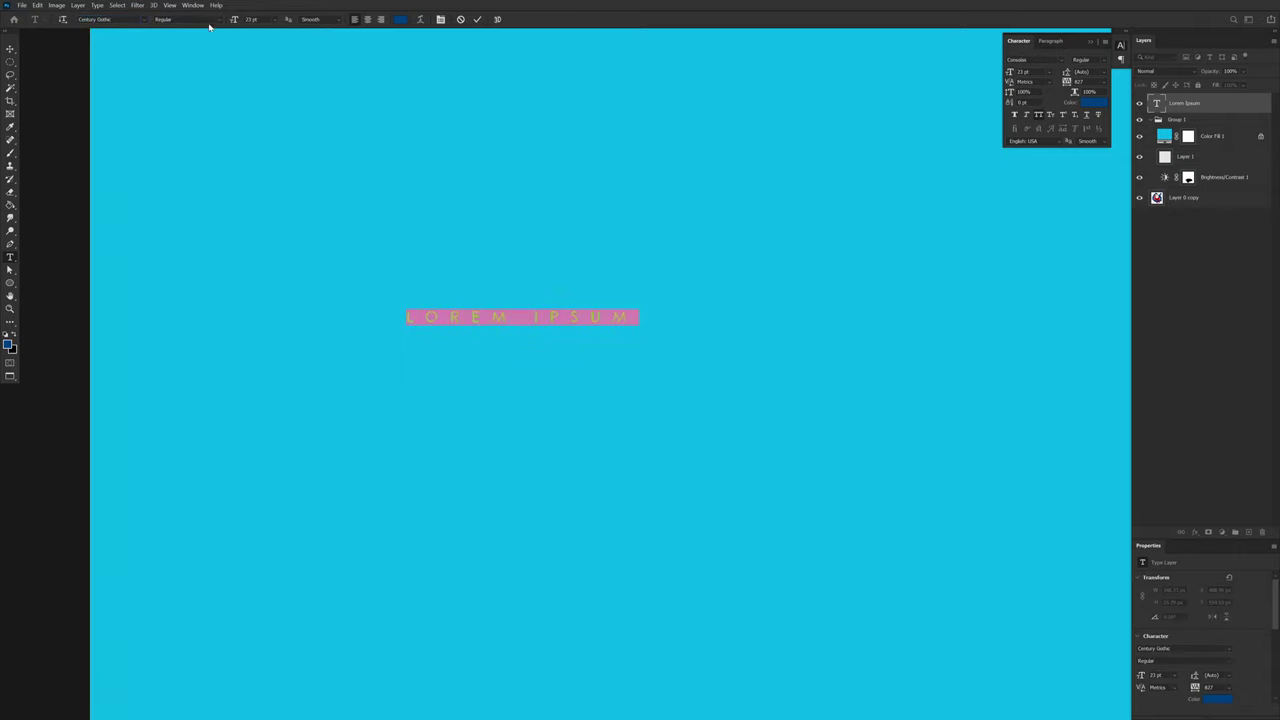
click(218, 19)
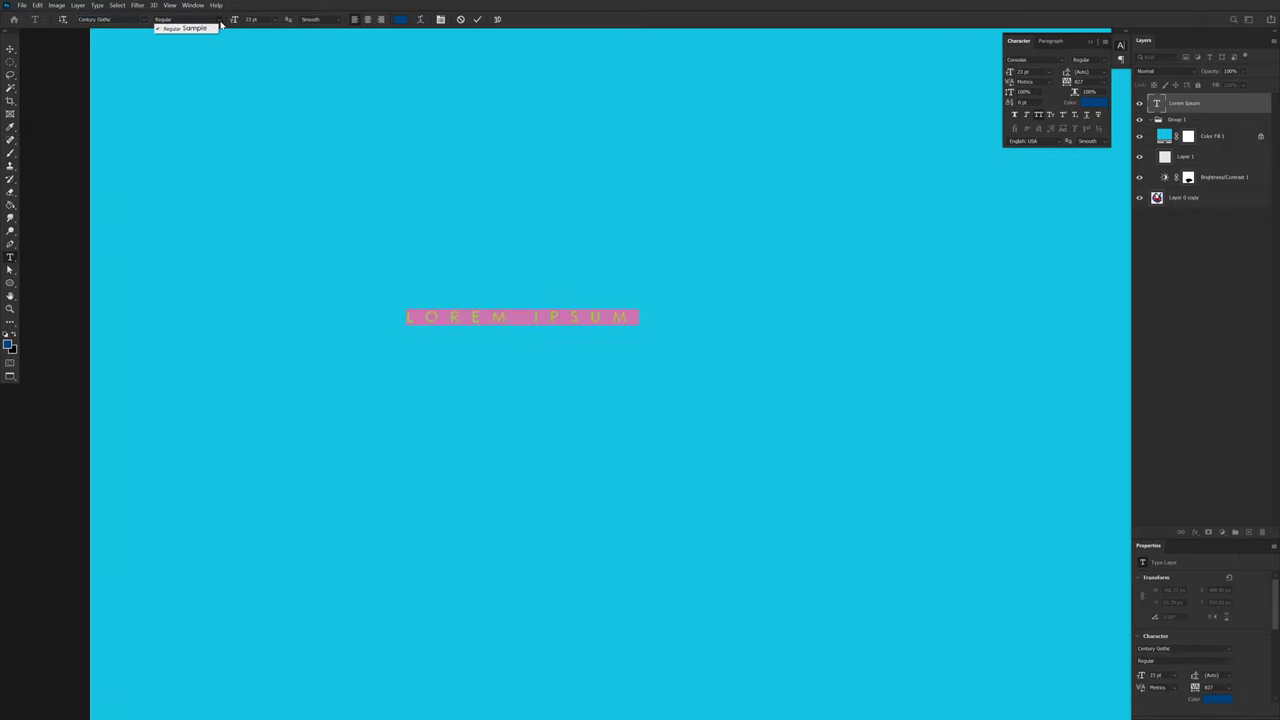
click(141, 22)
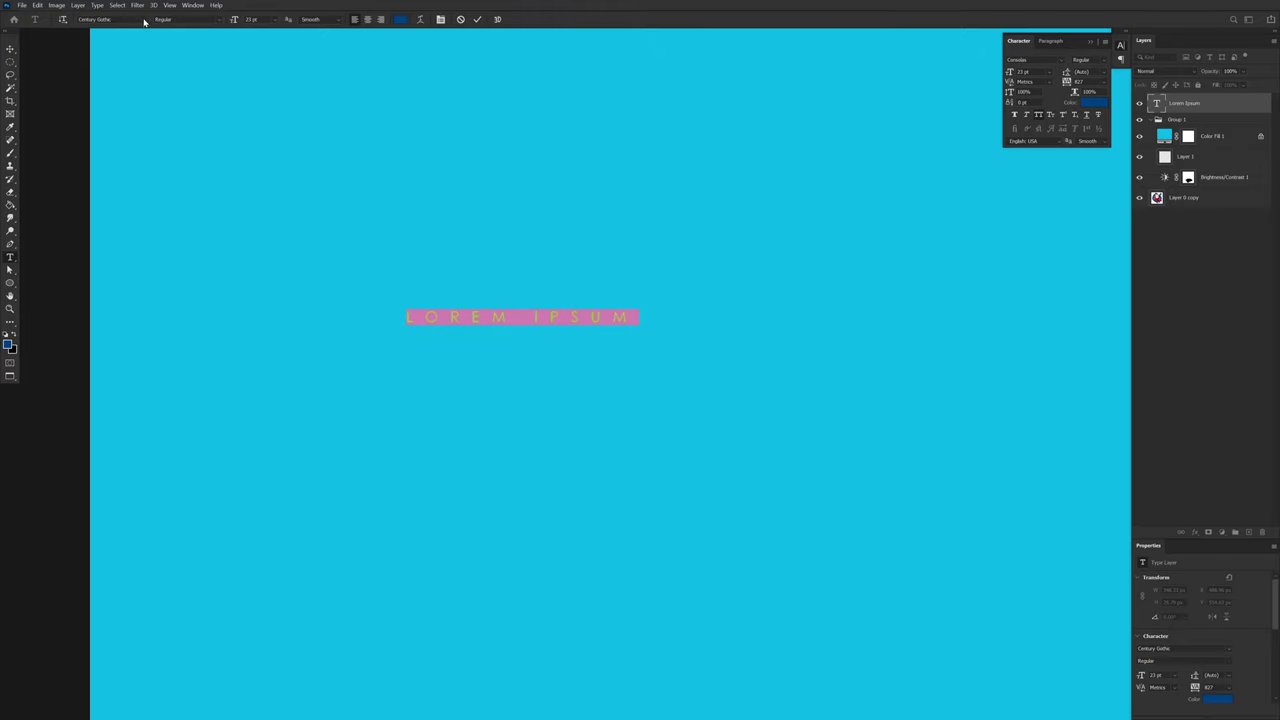
click(146, 20)
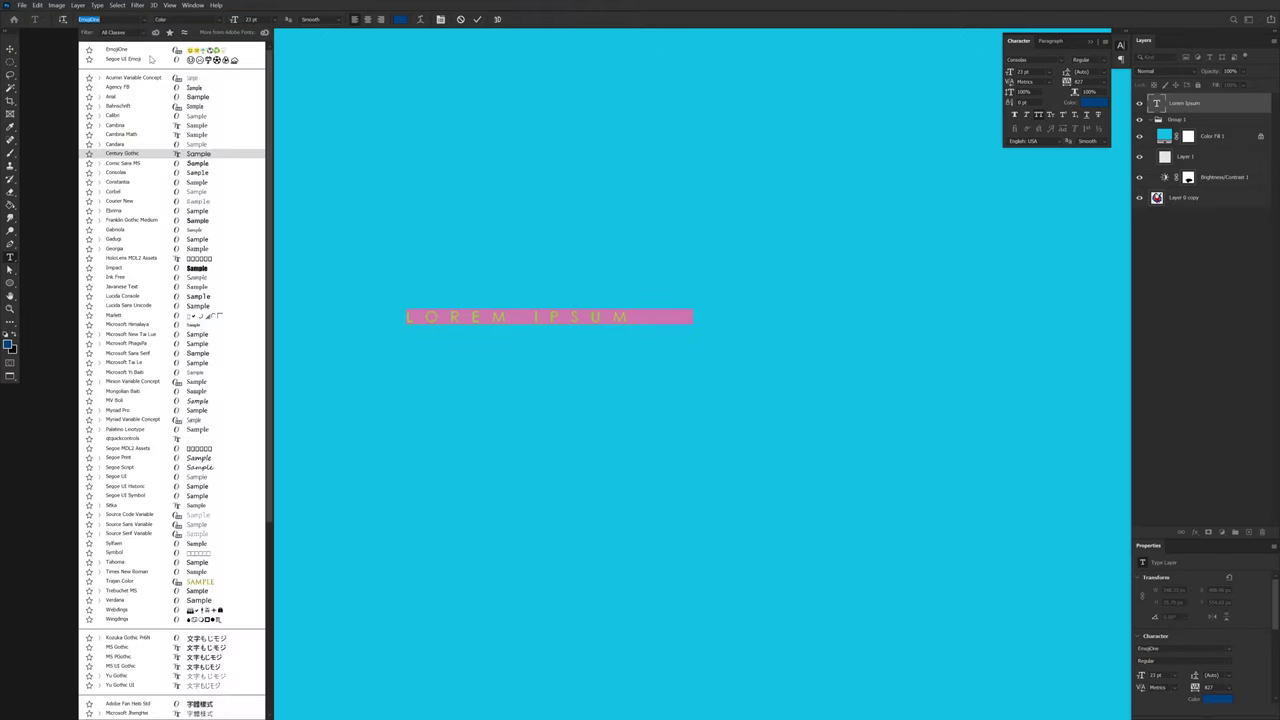
click(145, 97)
click(210, 19)
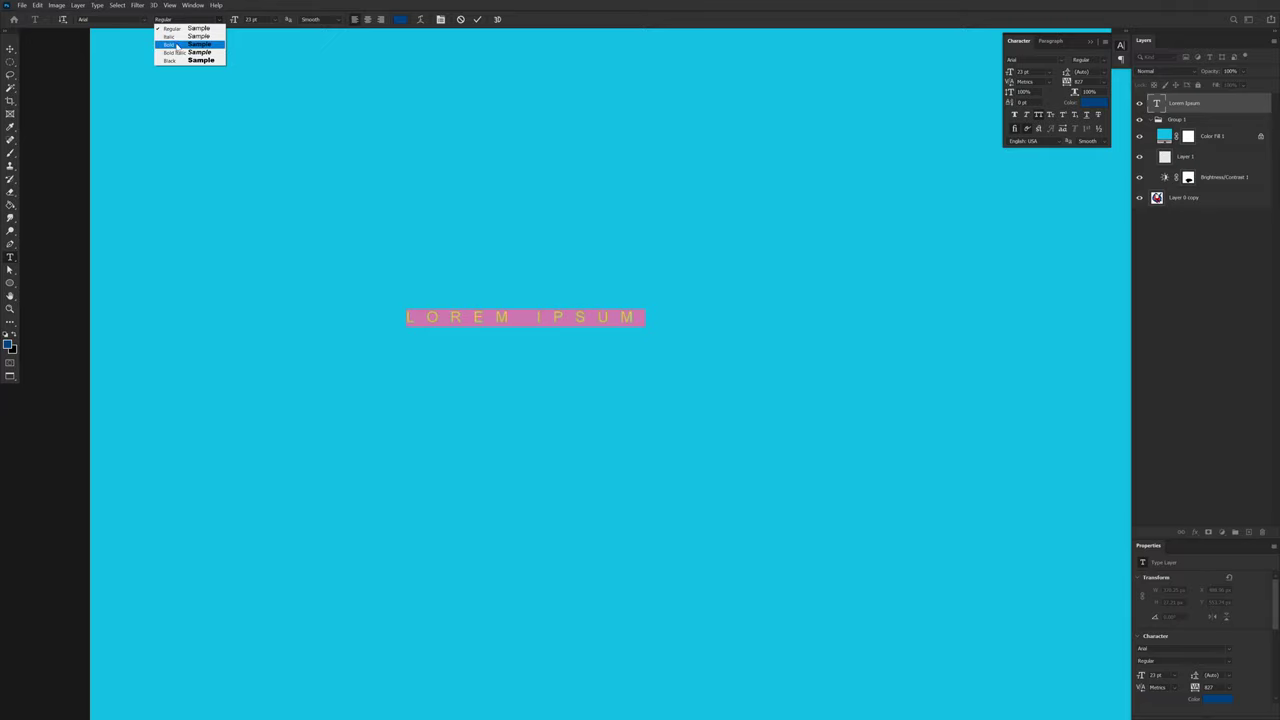
click(321, 20)
click(329, 19)
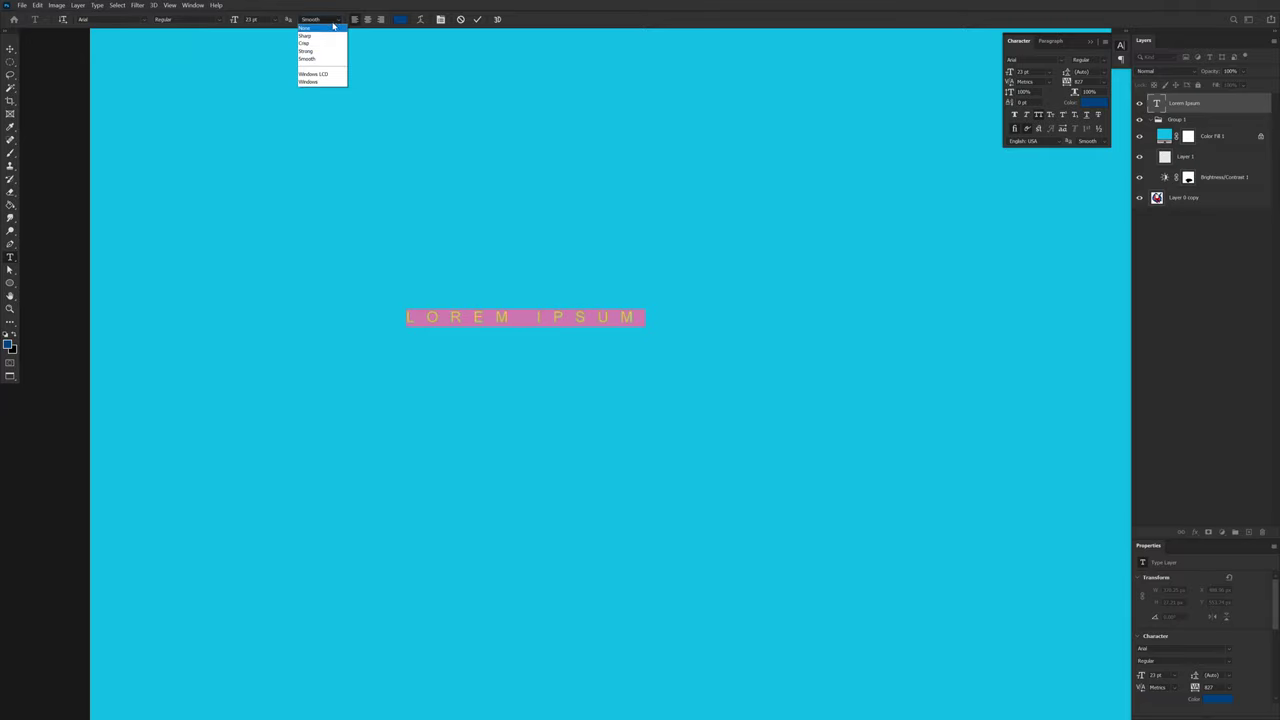
click(331, 21)
Step: Try the text alignments, right-align the Lorem Ipsum line, show the Paragraph settings and finish editing the text
click(368, 20)
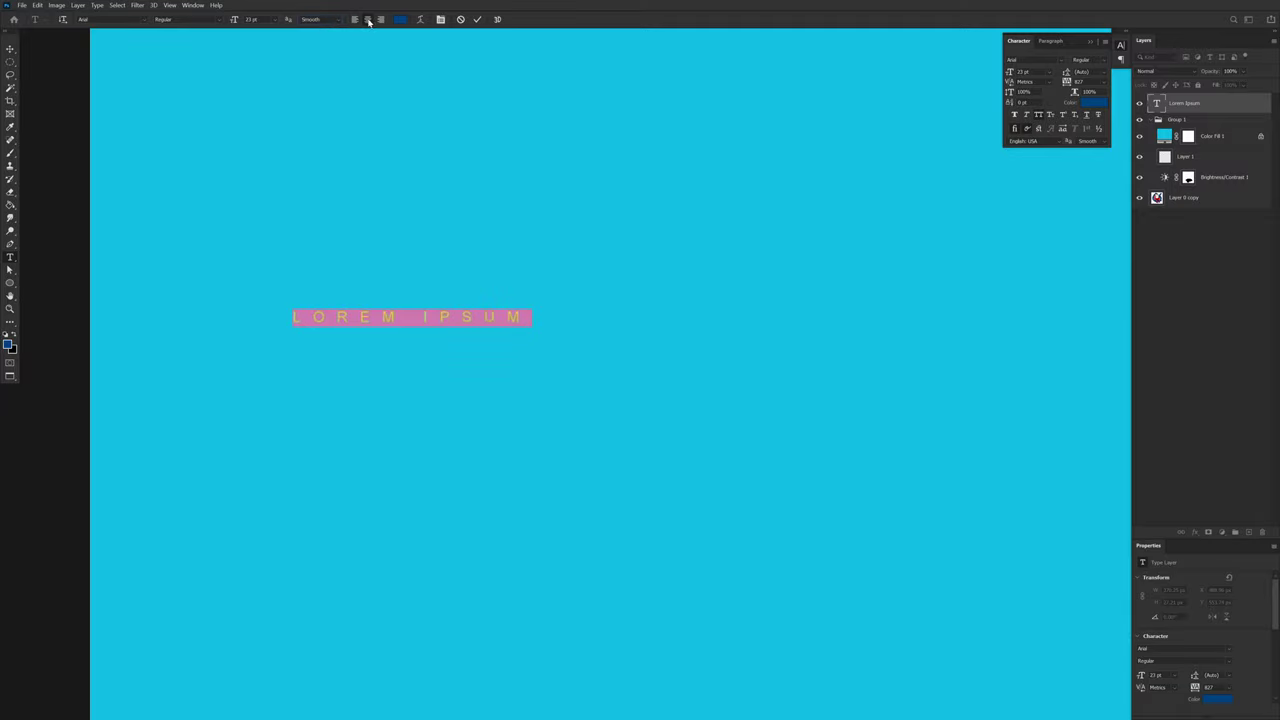
click(355, 20)
click(381, 20)
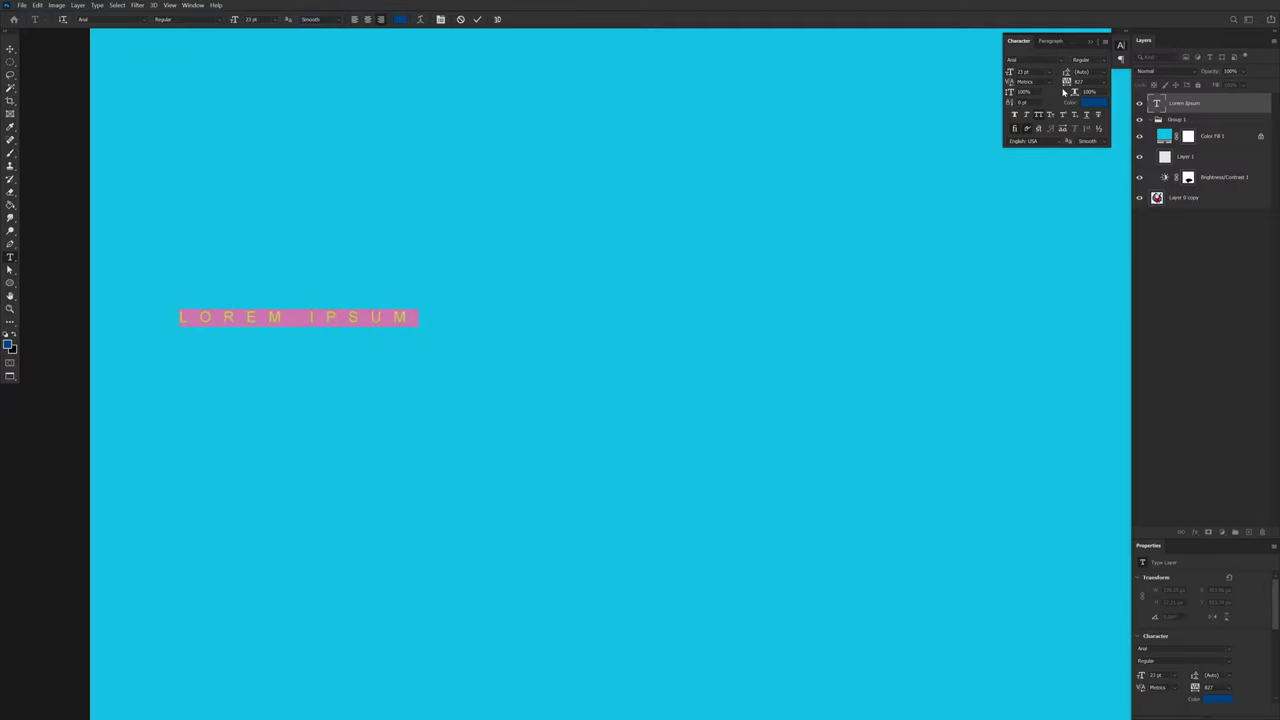
click(1121, 60)
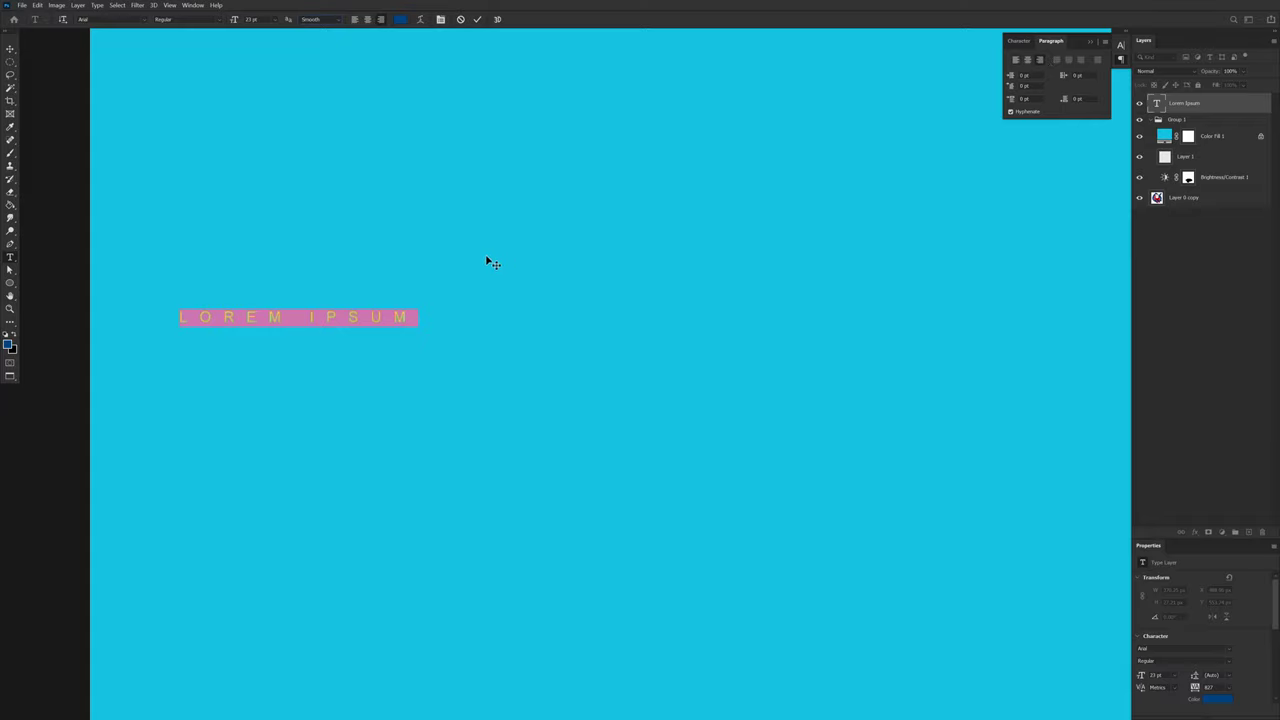
click(10, 63)
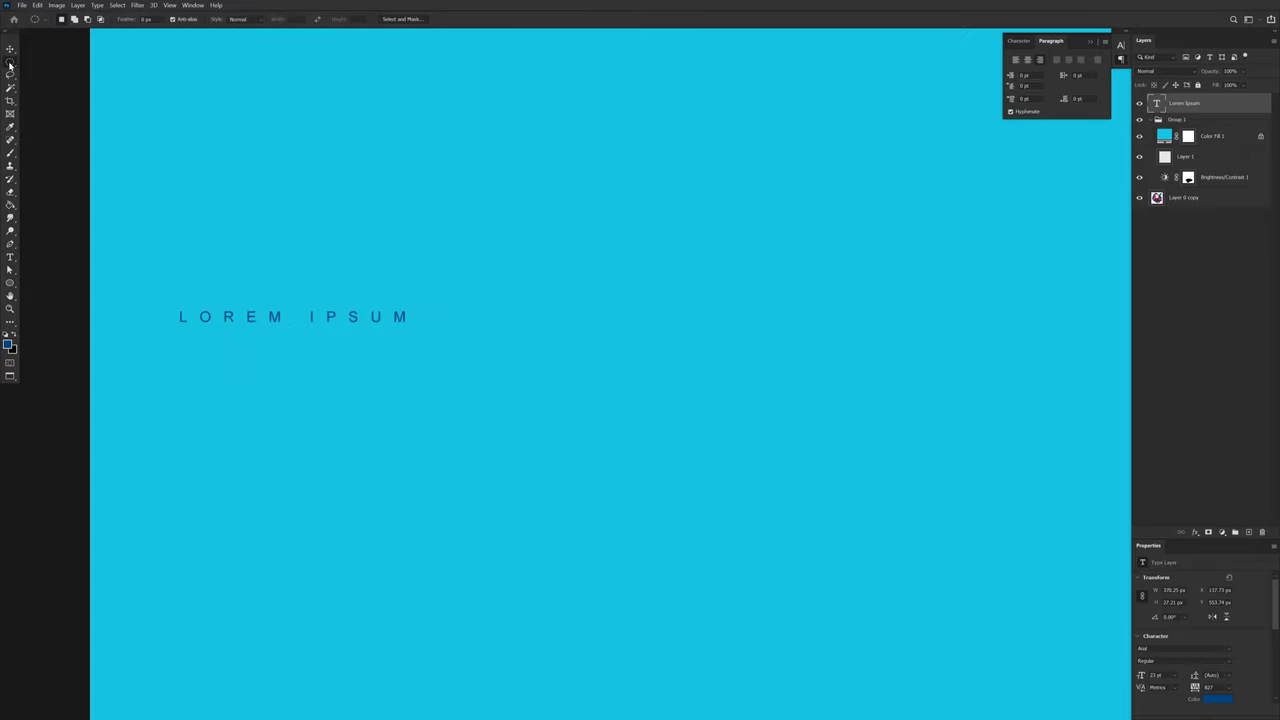
Step: Add a placeholder paragraph text box about 400 by 382 px beside the Lorem Ipsum line and justify its text
right_click(11, 65)
drag(529, 351, 527, 351)
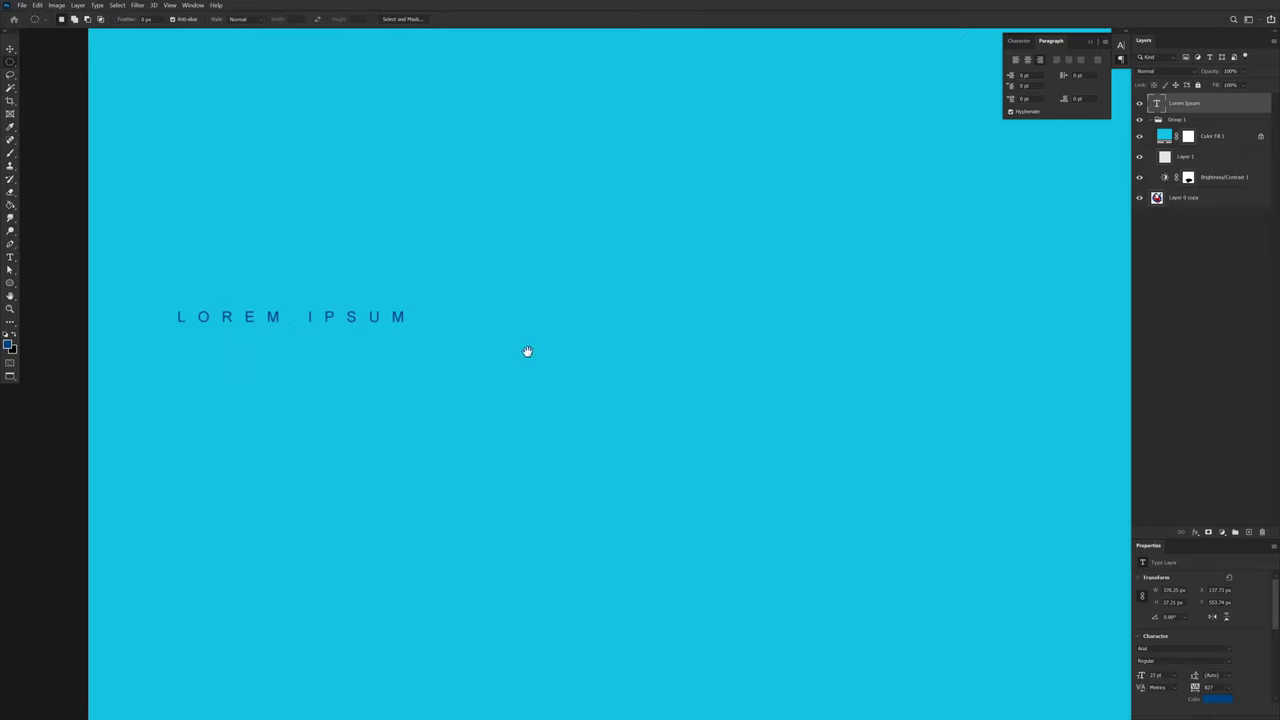
key(t)
drag(505, 198, 765, 438)
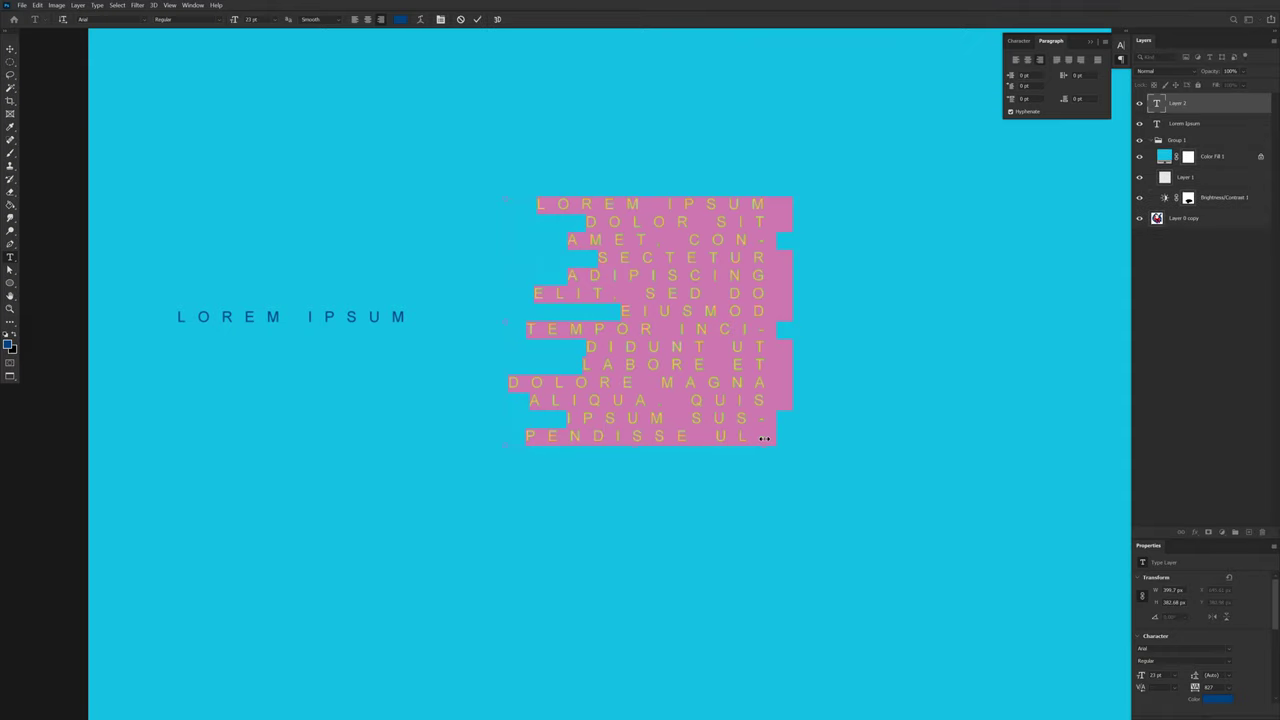
key(Escape)
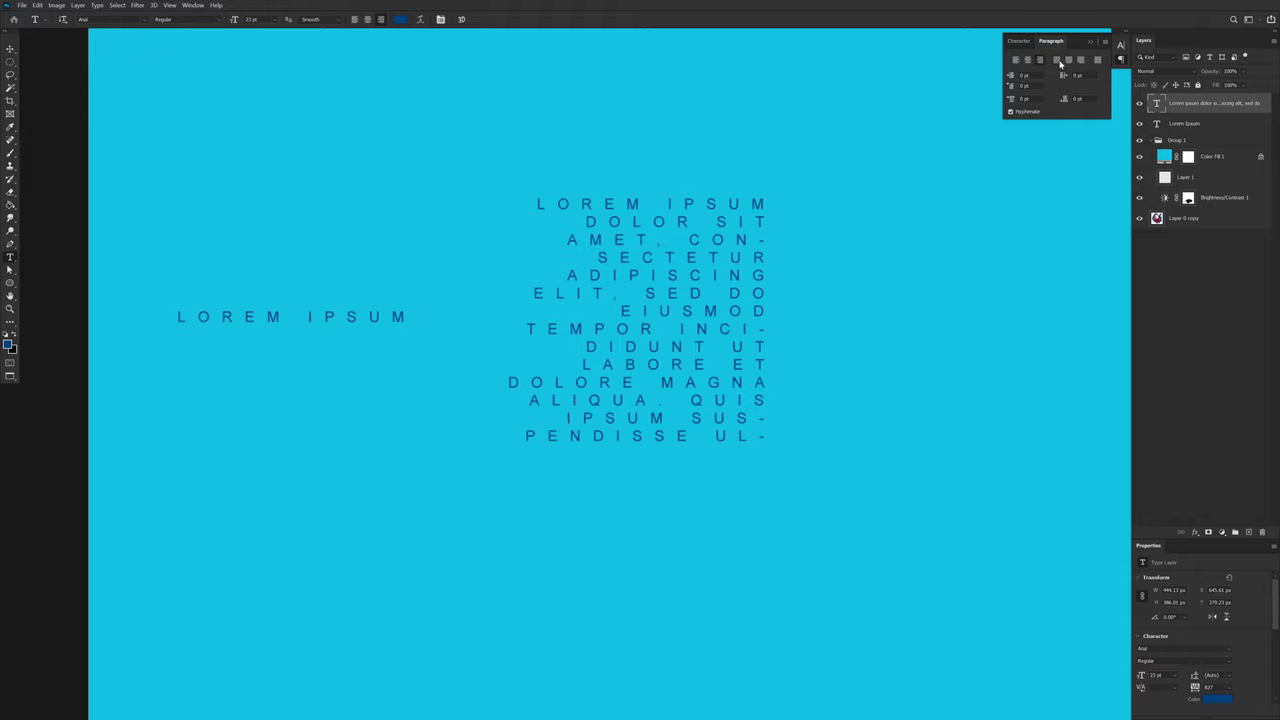
click(1078, 61)
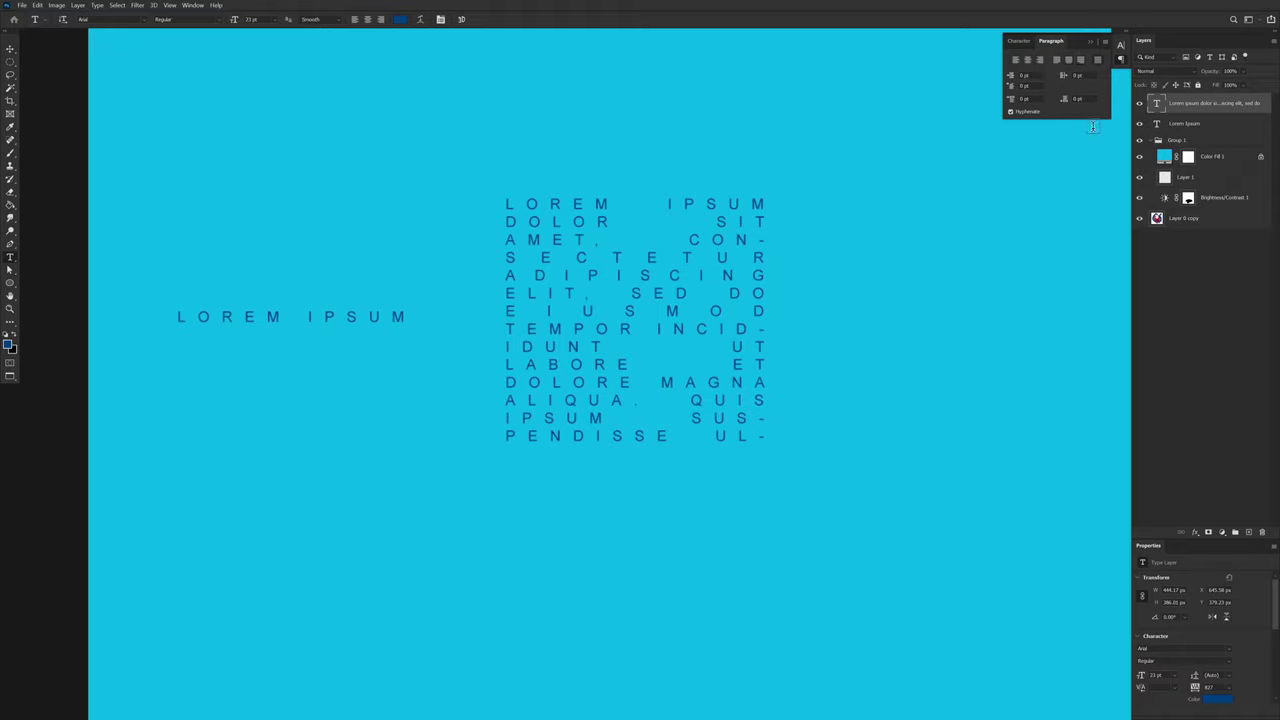
click(1018, 42)
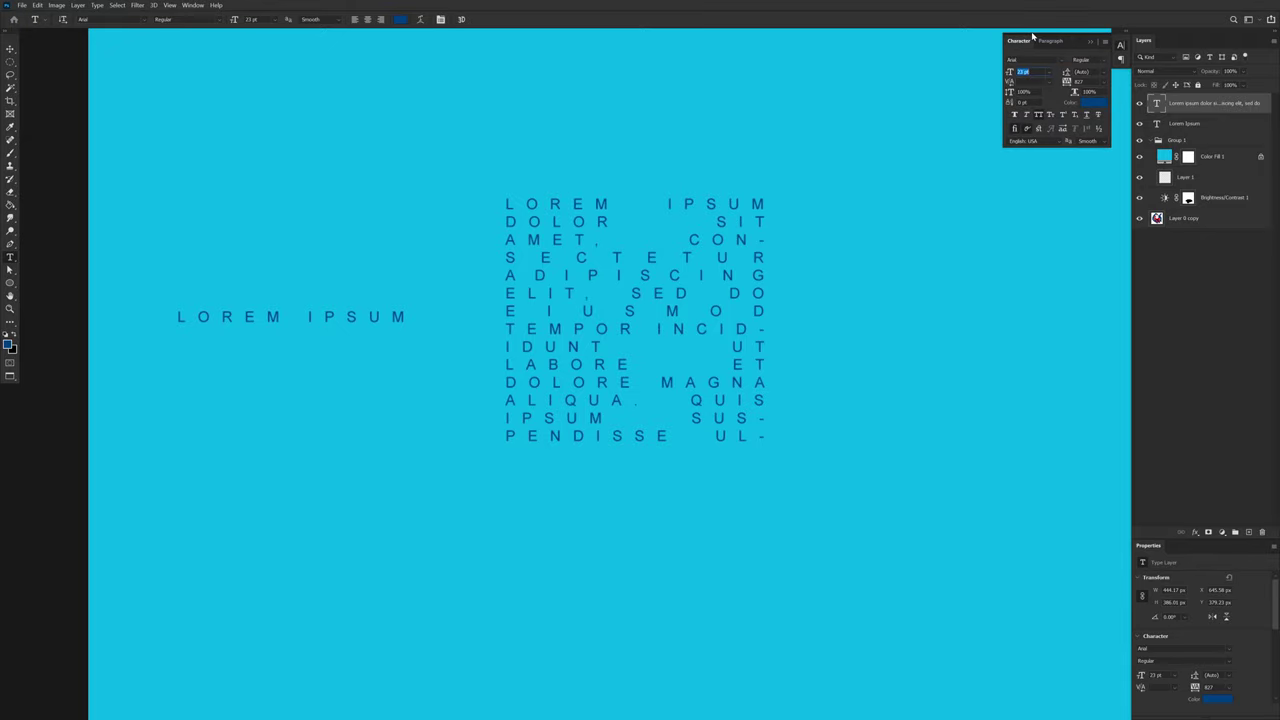
drag(644, 415, 654, 426)
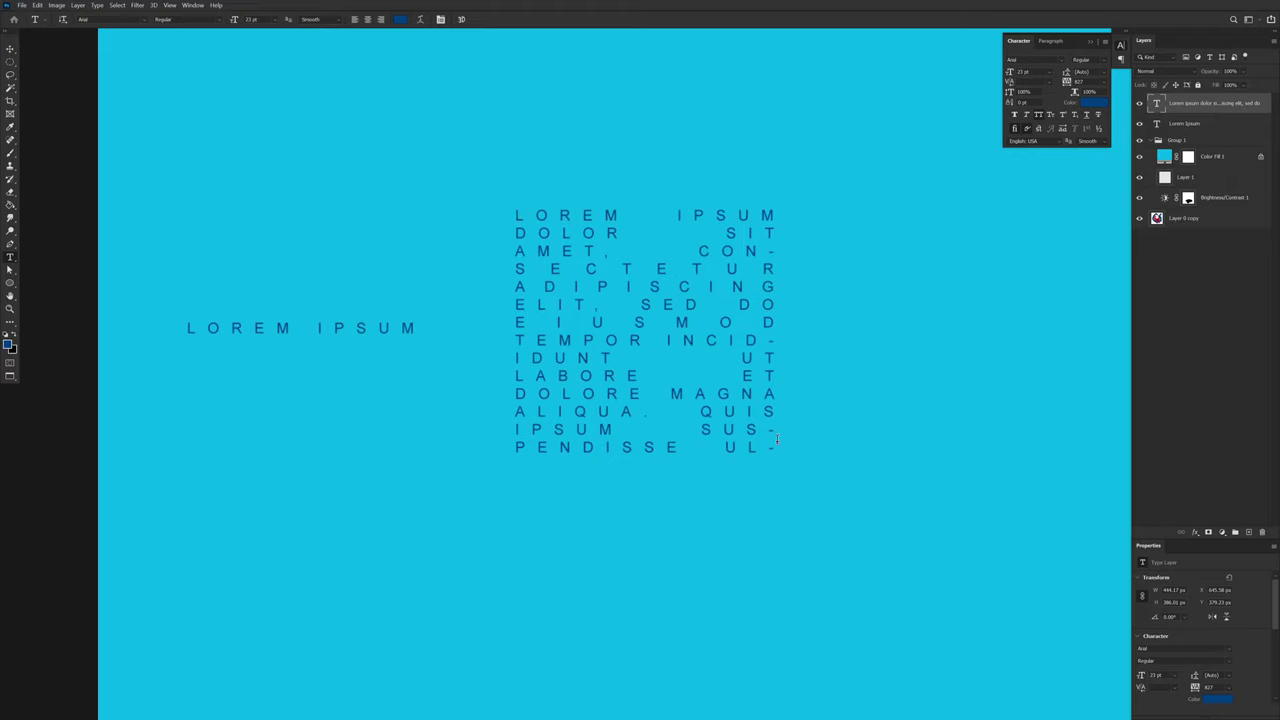
drag(776, 447, 521, 186)
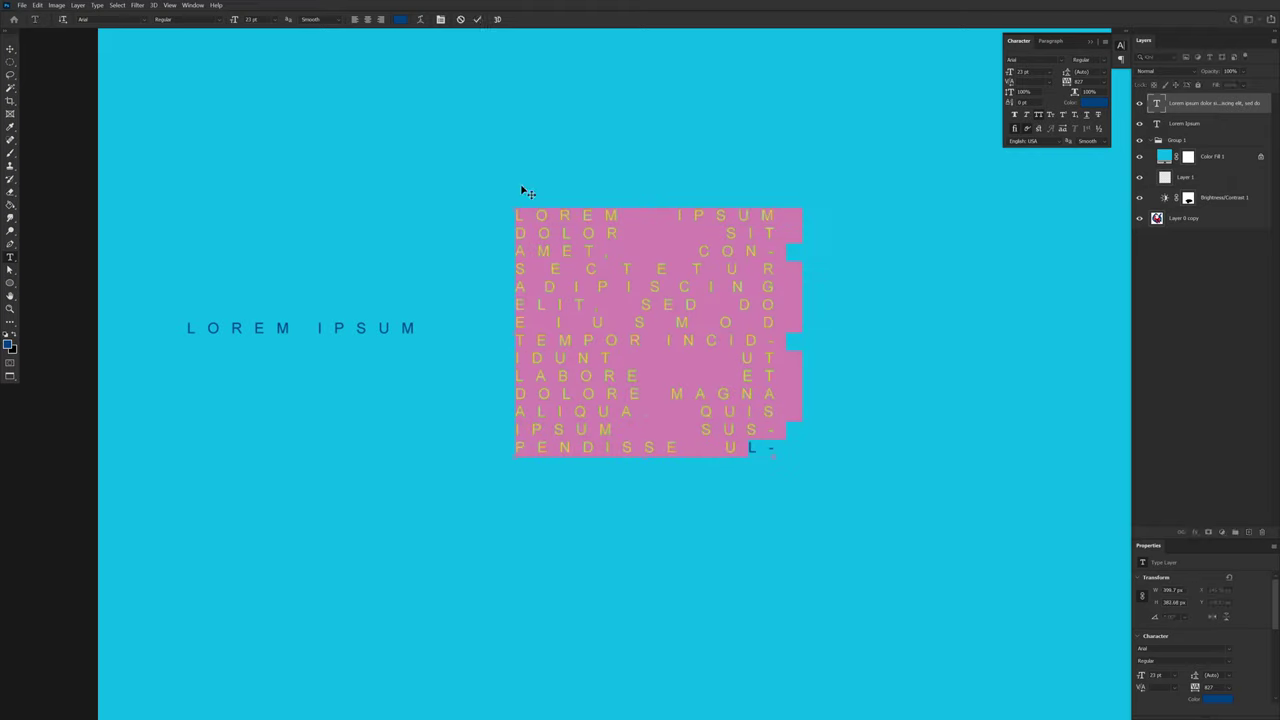
key(Escape)
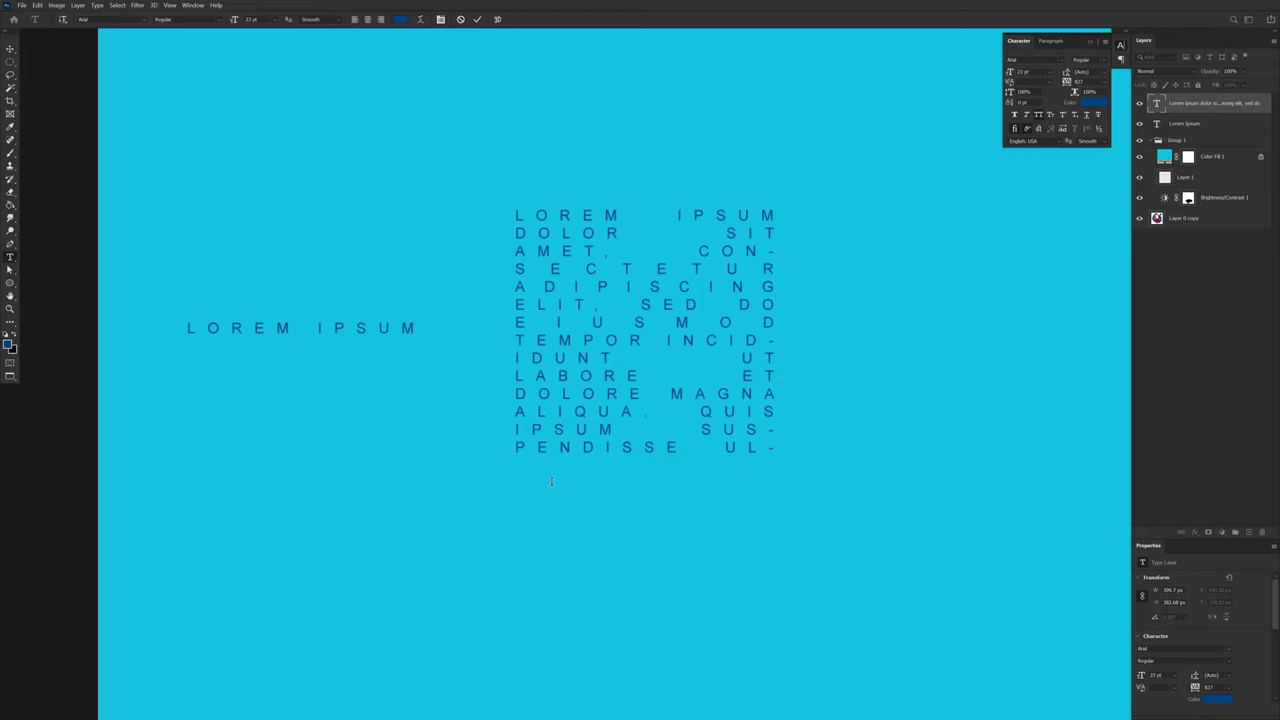
click(139, 6)
Step: On a new layer above the text, make a large elliptical selection overlapping the paragraph and fill it with black
mouse_move(97, 5)
click(1248, 532)
drag(508, 289, 541, 340)
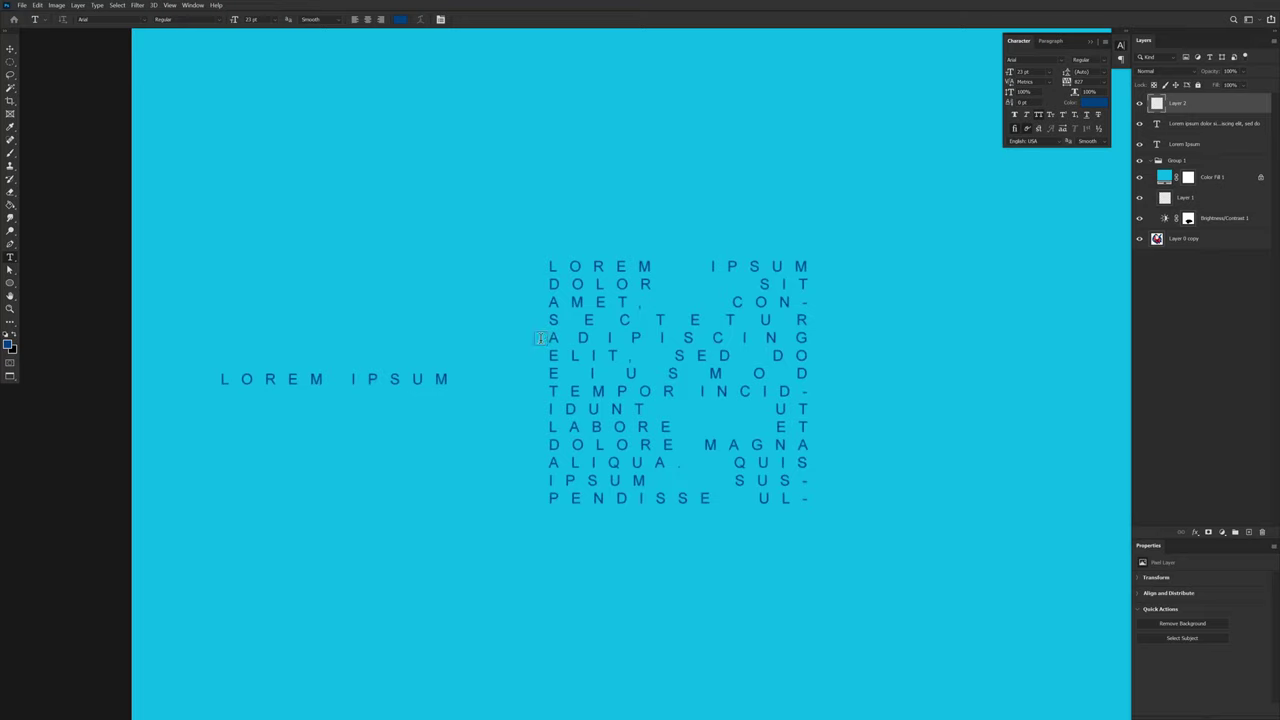
key(m)
drag(506, 280, 498, 291)
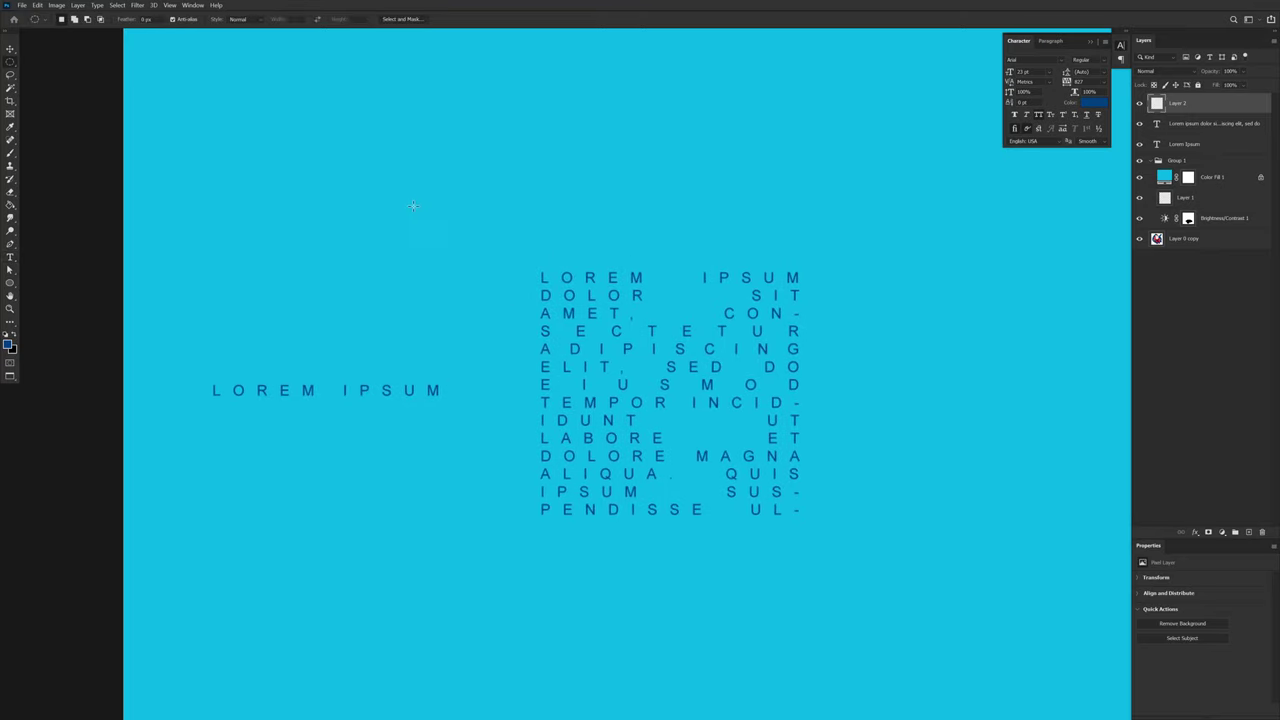
drag(457, 208, 739, 473)
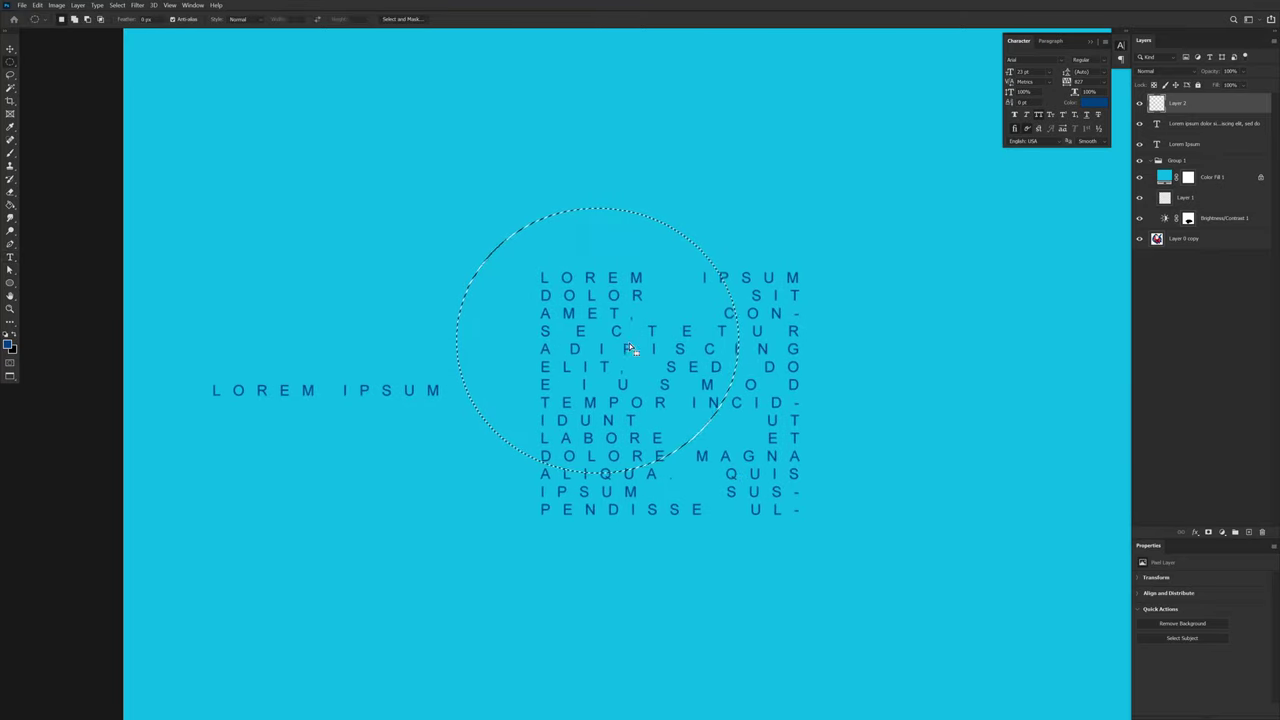
key(d)
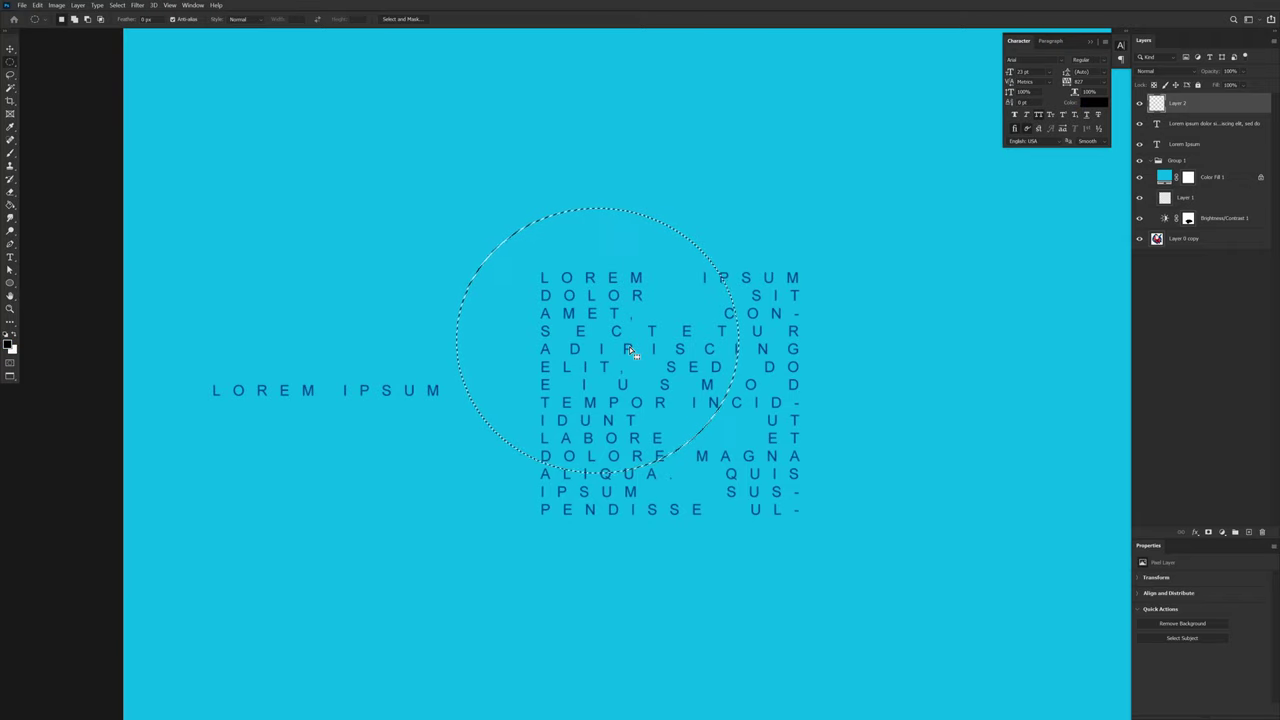
key(alt+BackSpace)
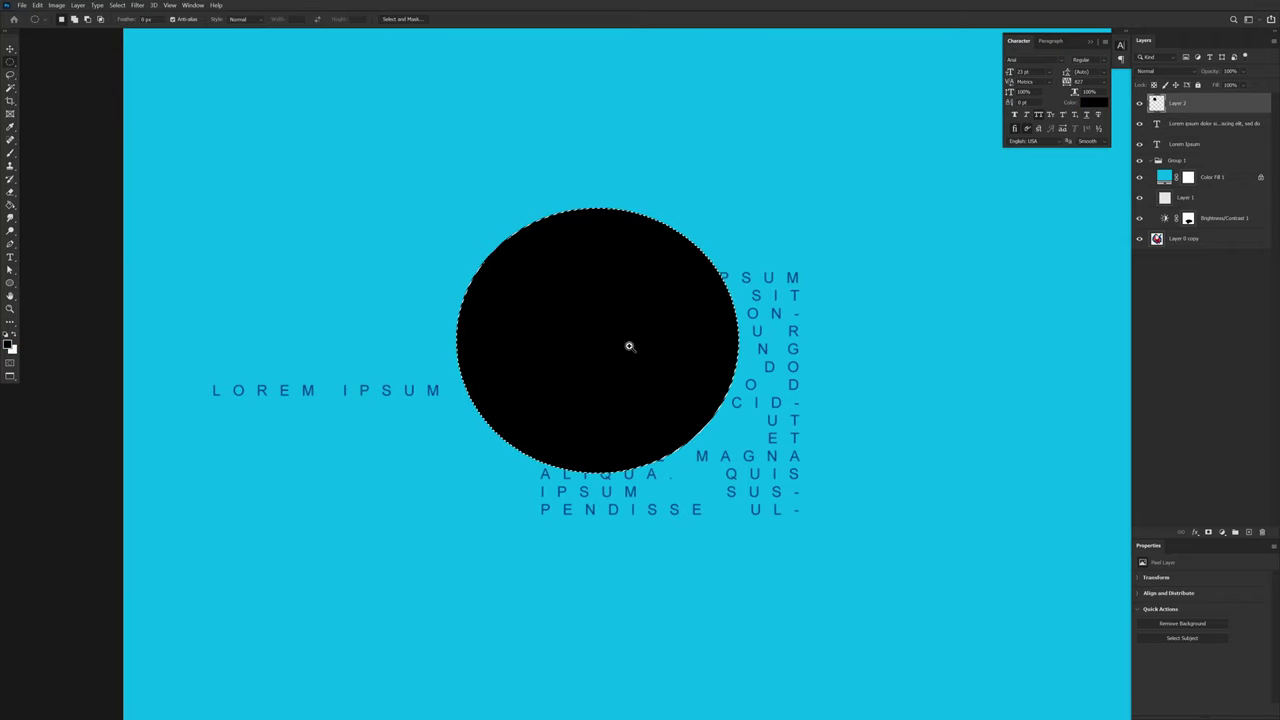
Step: Expand the elliptical selection by 30 pixels
scroll(563, 217, up, 5)
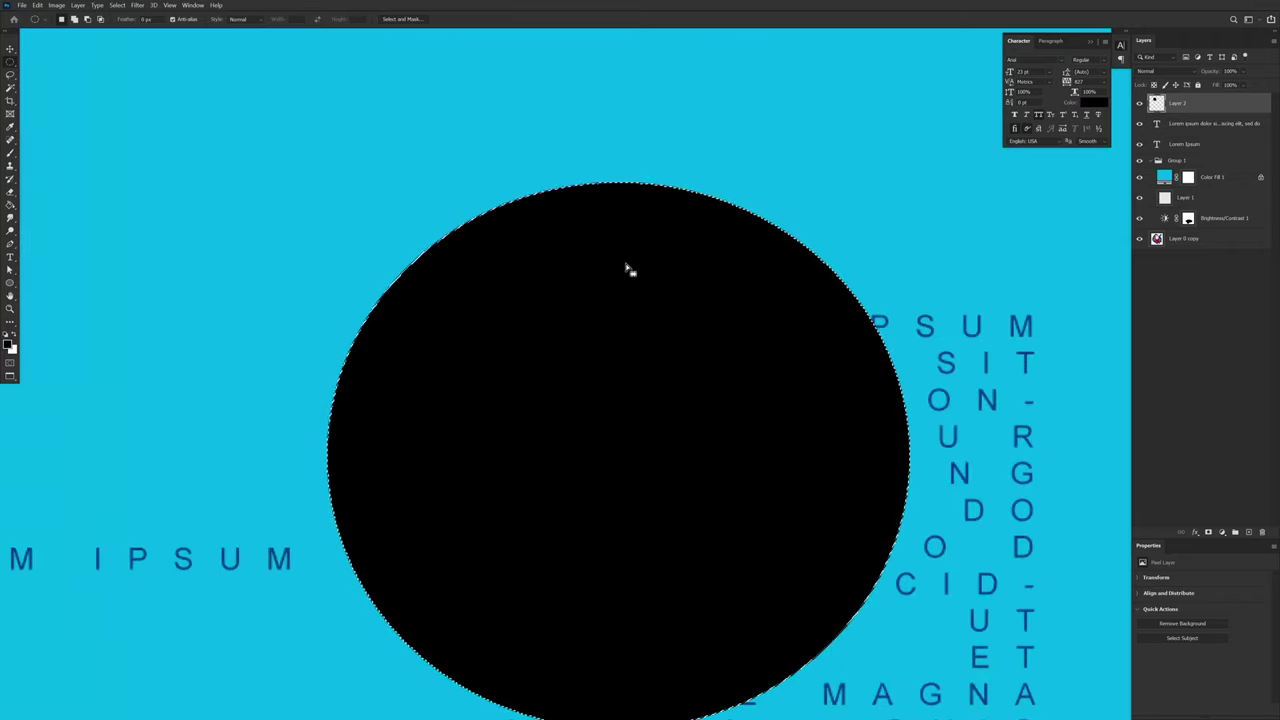
click(117, 5)
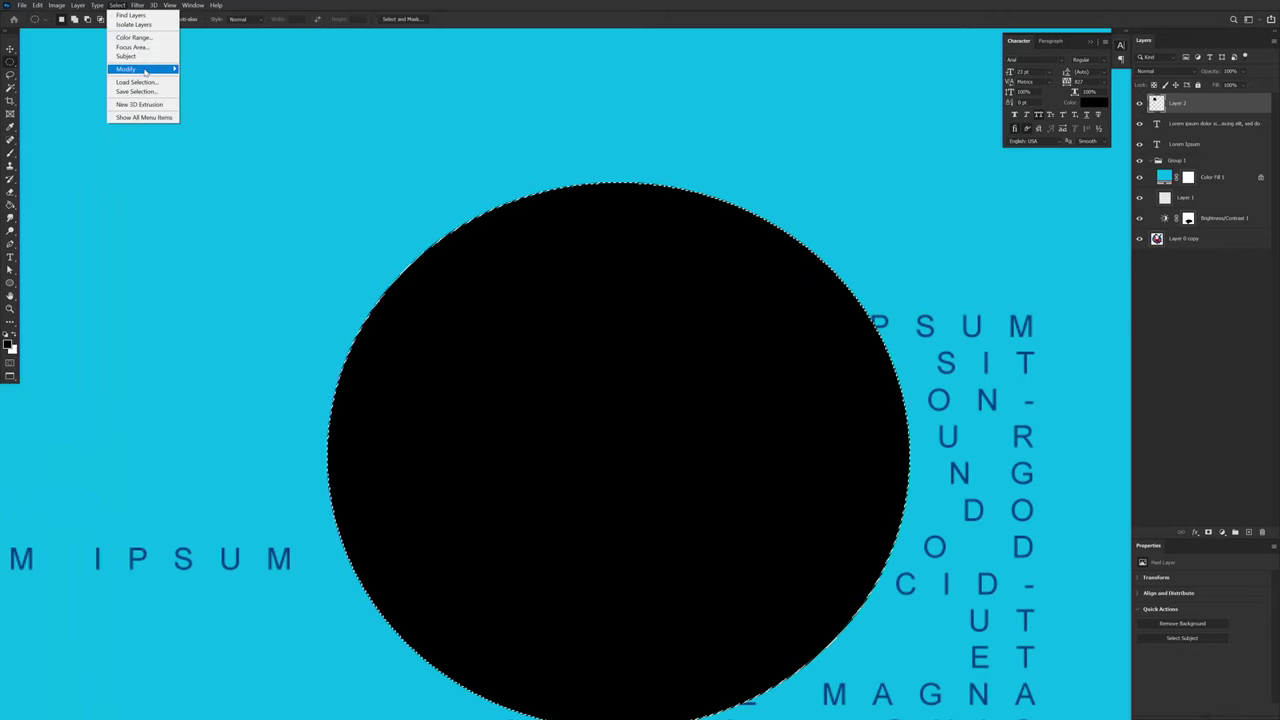
click(150, 117)
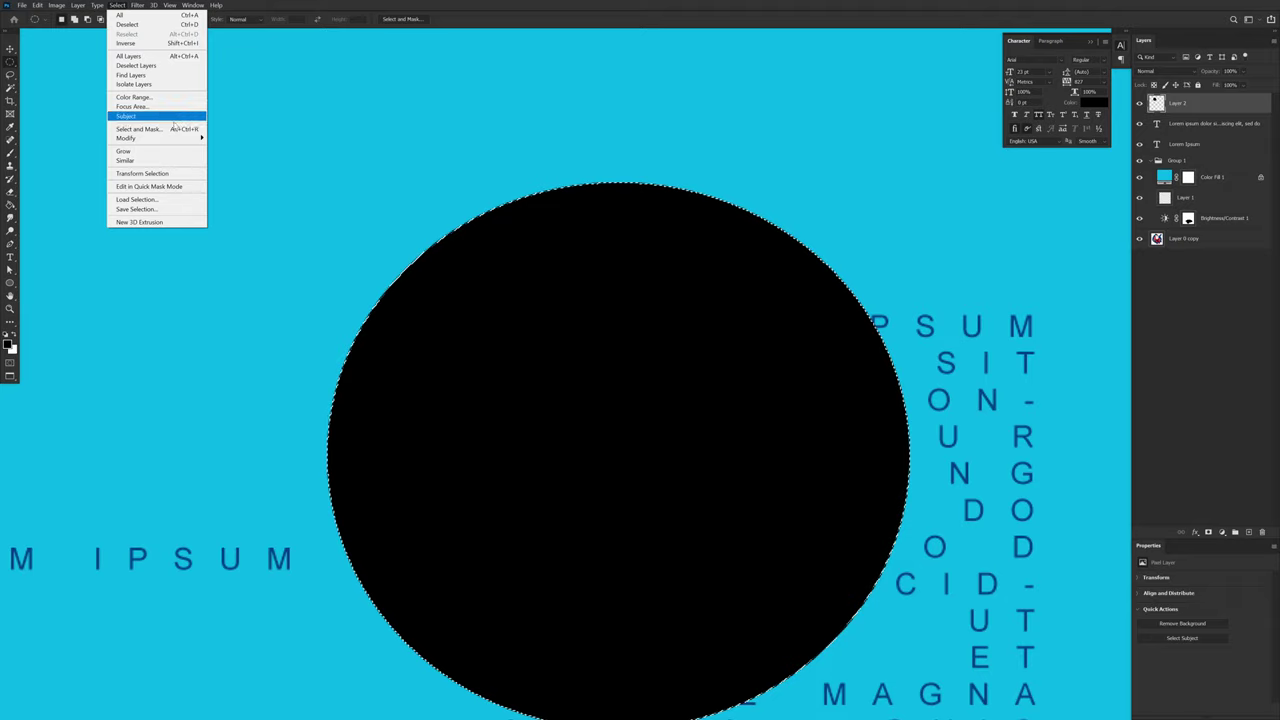
mouse_move(180, 140)
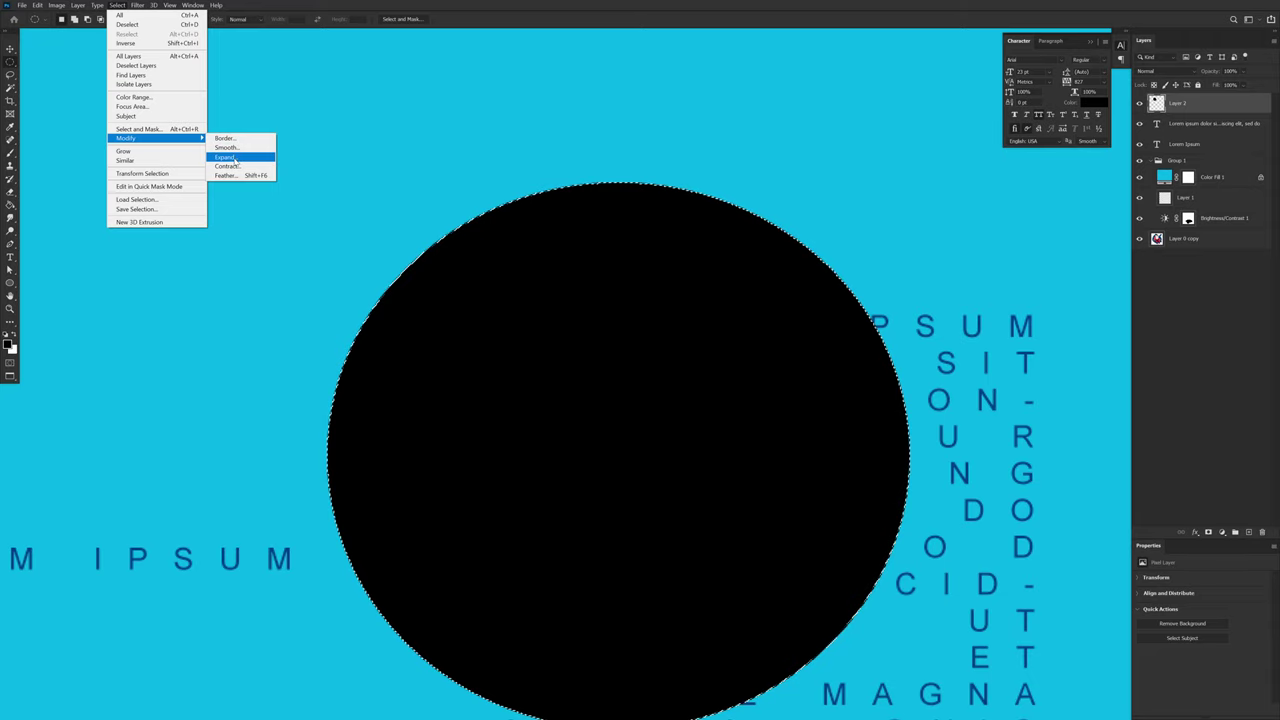
click(234, 160)
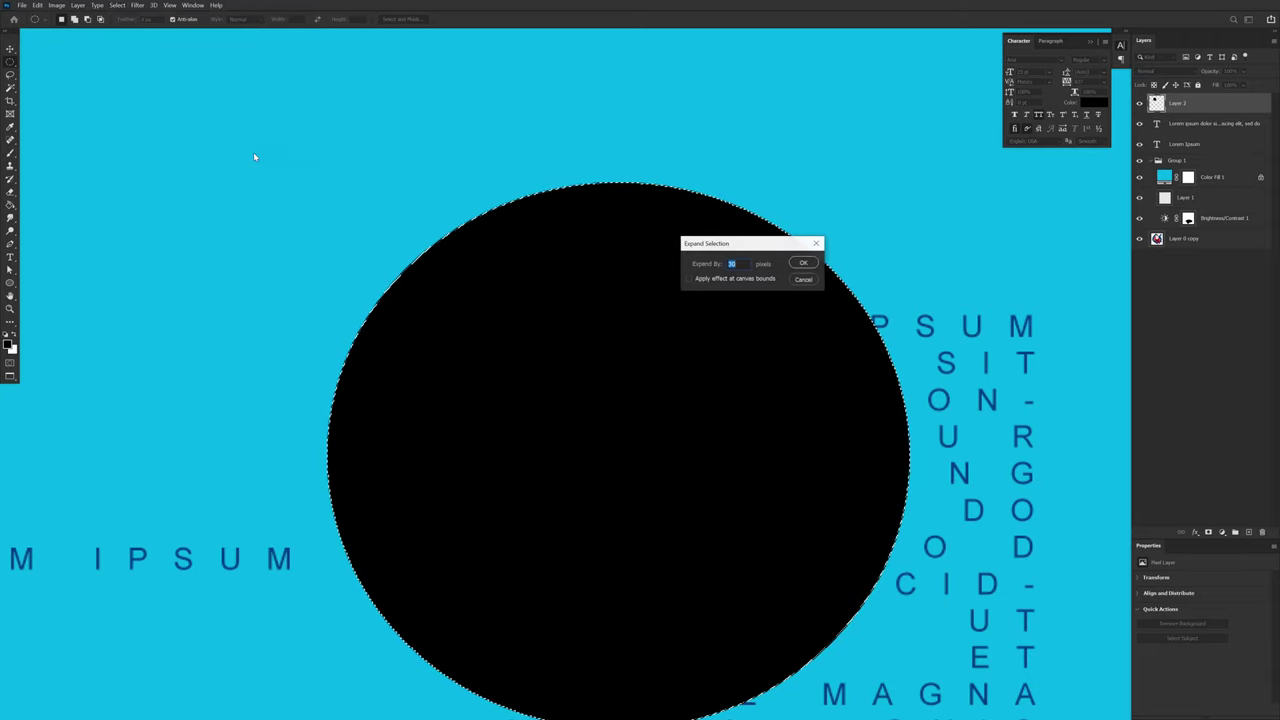
click(816, 264)
scroll(729, 369, down, 4)
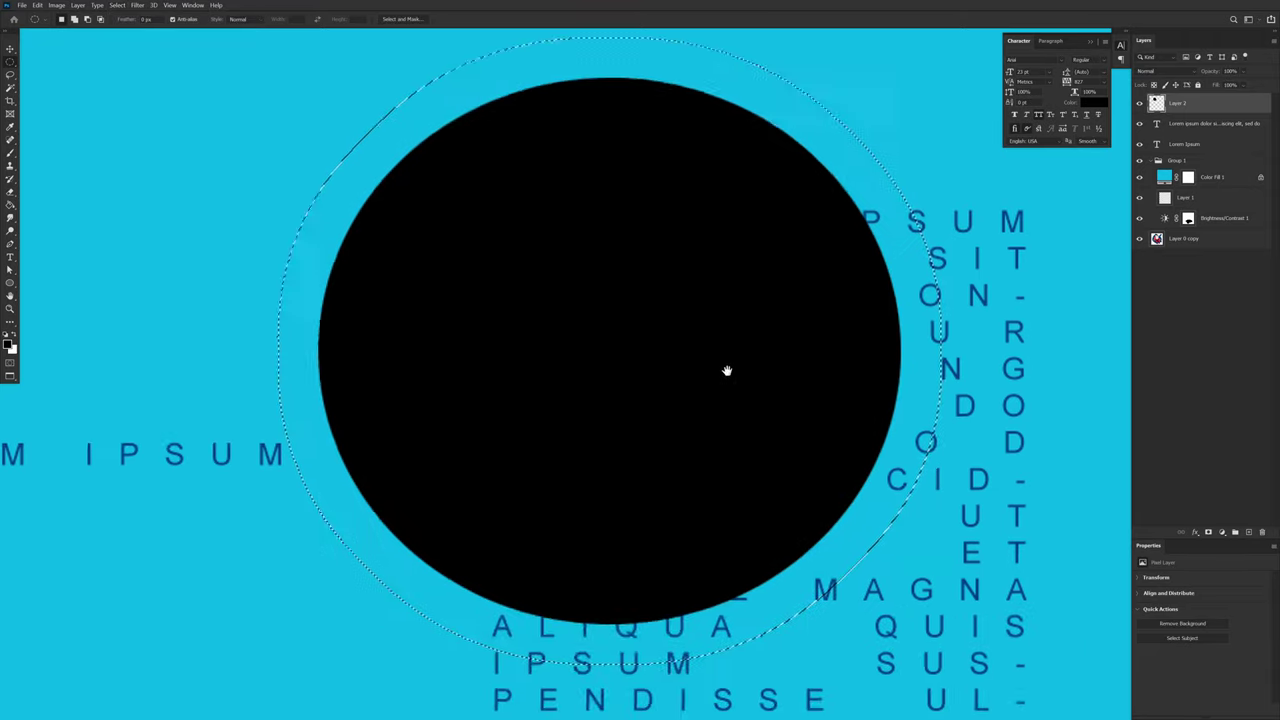
drag(673, 471, 755, 569)
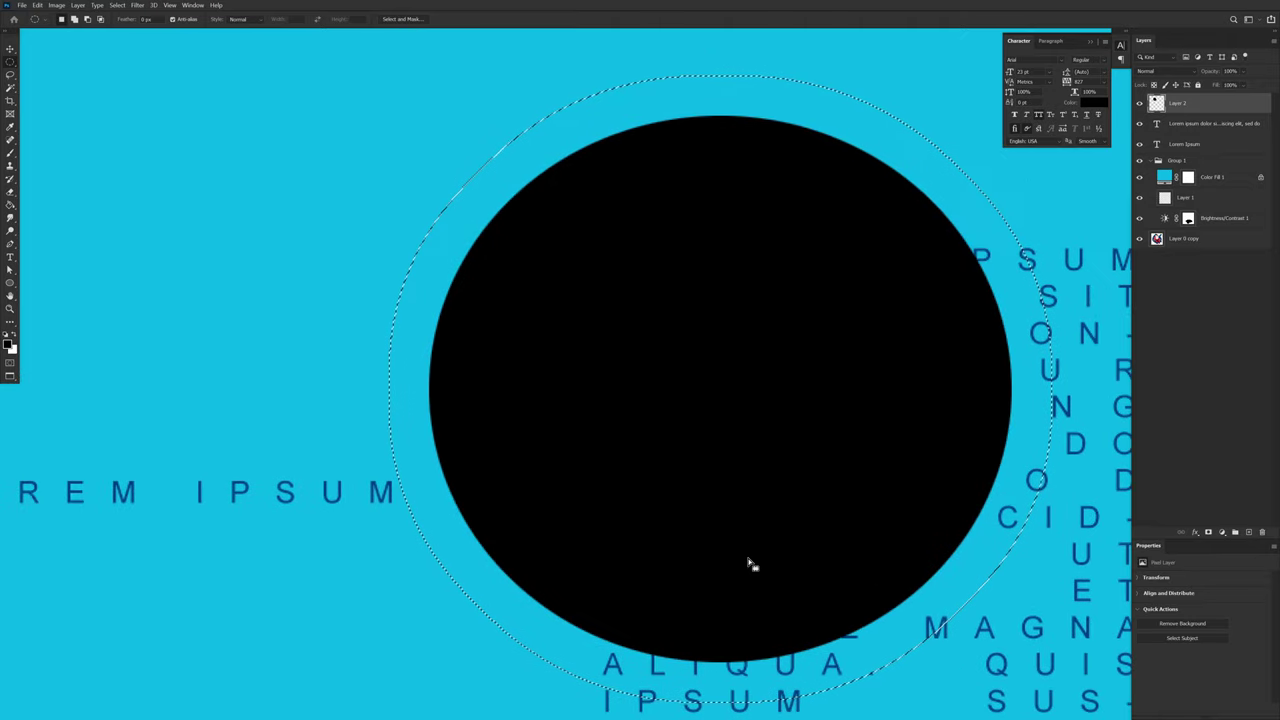
Step: Fill the expanded selection with white on the same layer, over the black ellipse
click(137, 5)
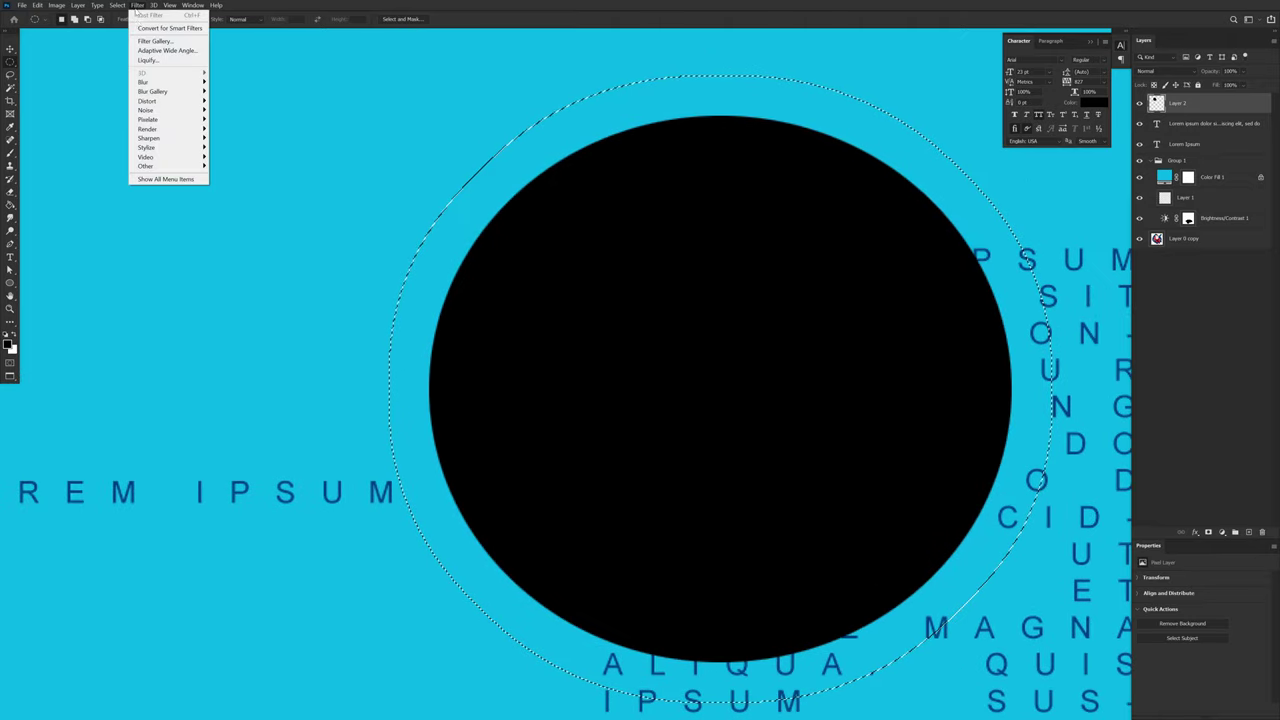
click(628, 254)
key(x)
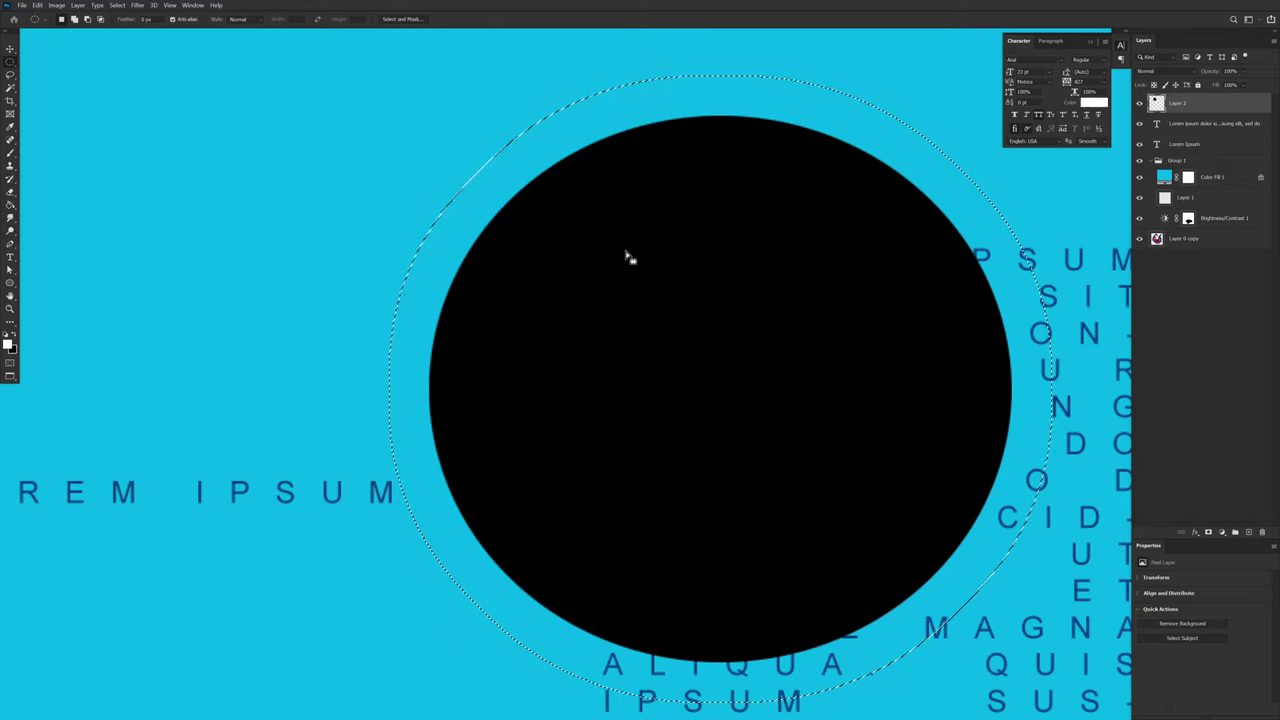
key(alt+BackSpace)
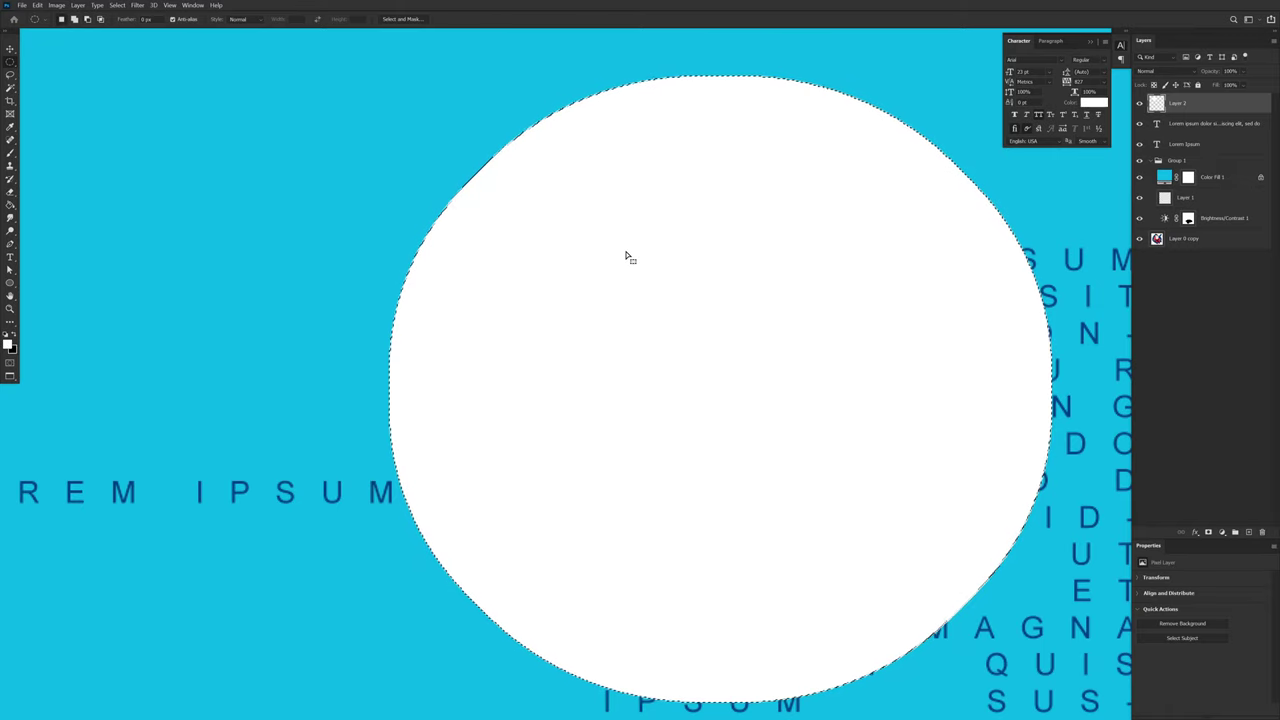
Step: Contract the elliptical selection inward from the white shape's edge and fill it with the default black foreground color
click(140, 6)
click(138, 6)
click(118, 6)
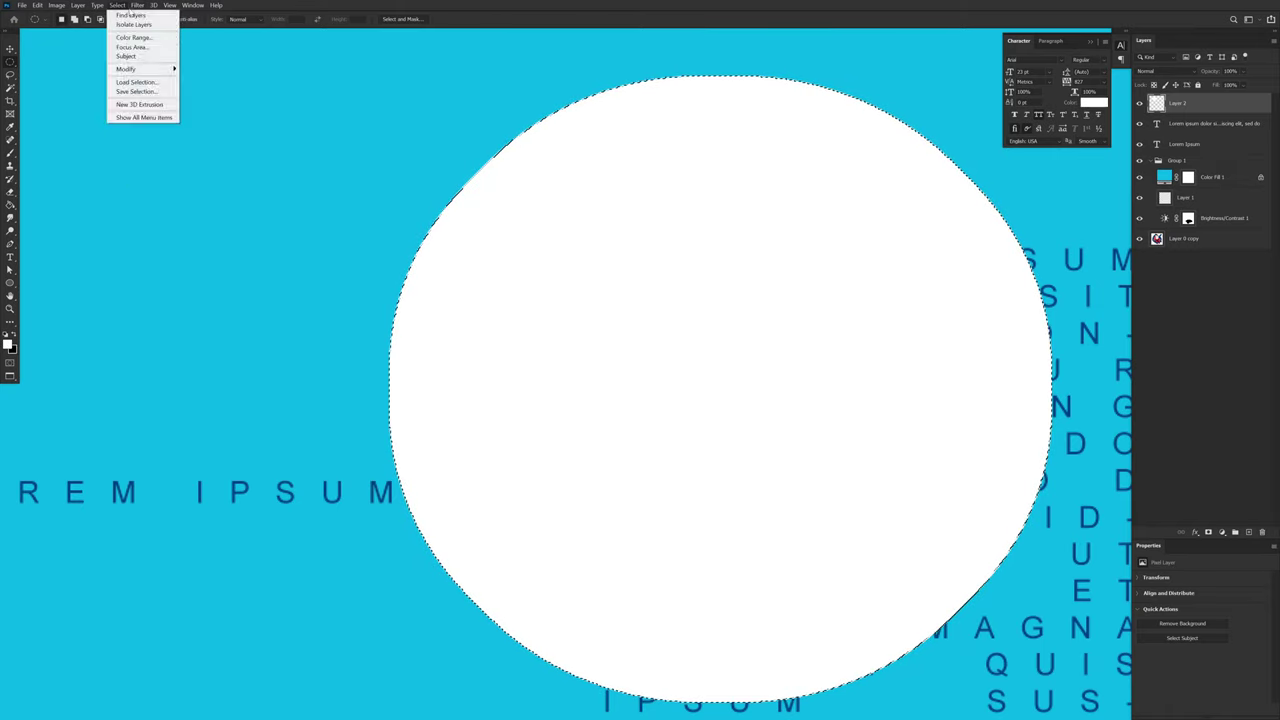
mouse_move(160, 68)
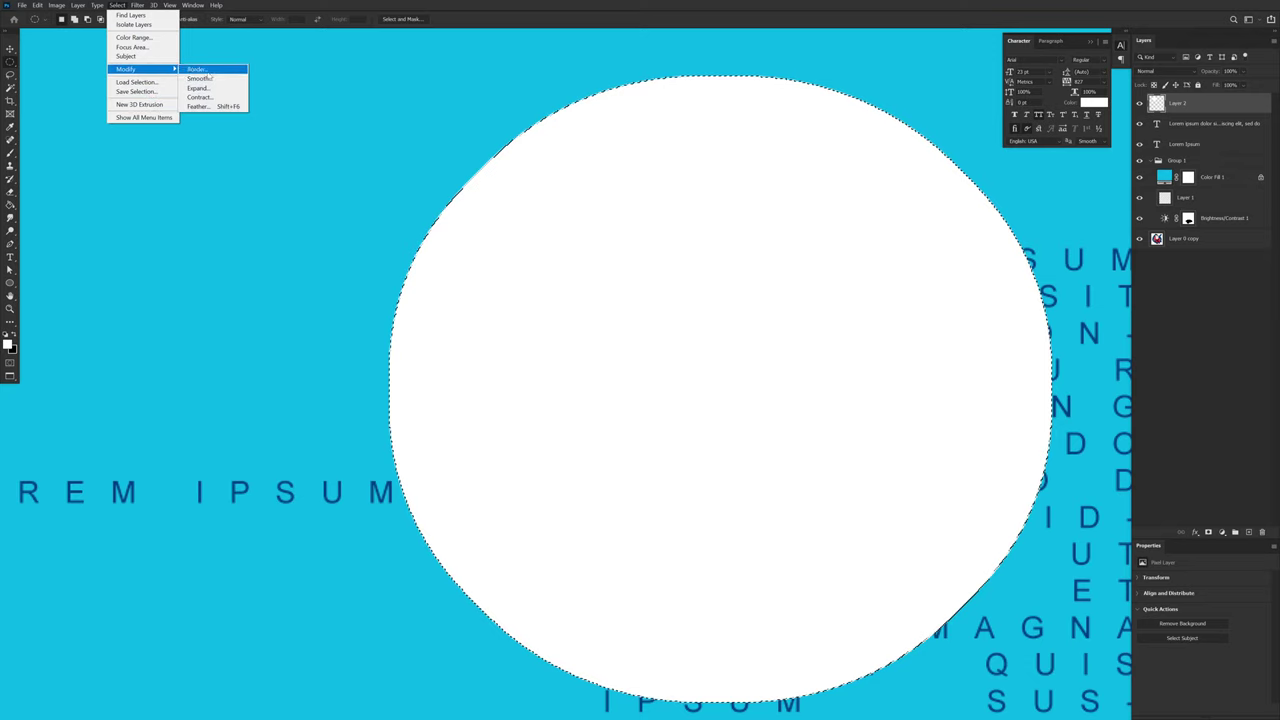
click(224, 97)
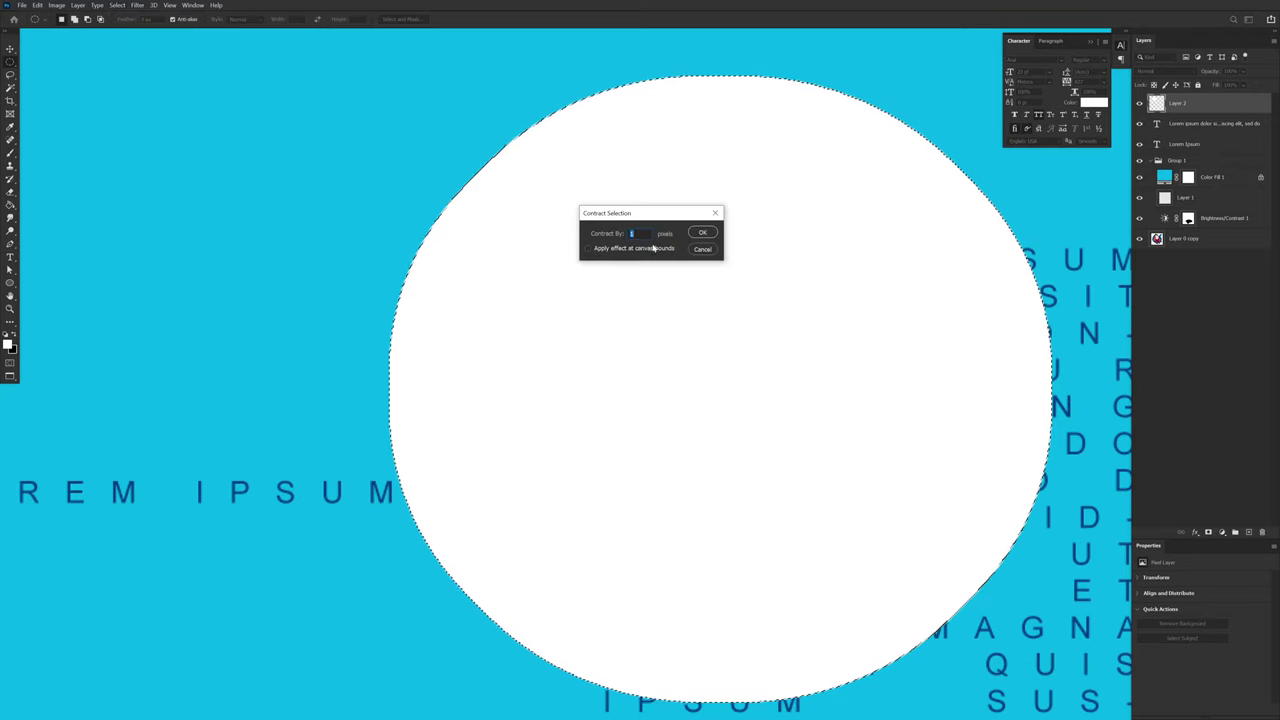
drag(637, 233, 619, 233)
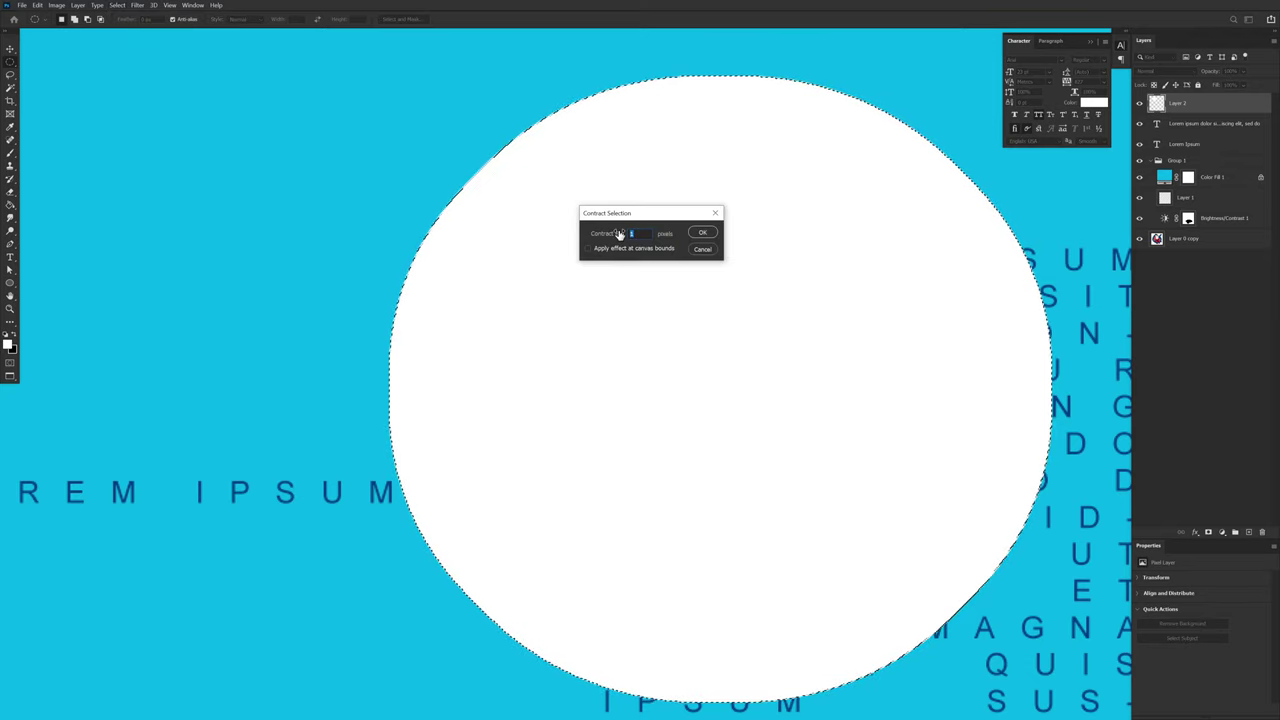
text(100)
key(Return)
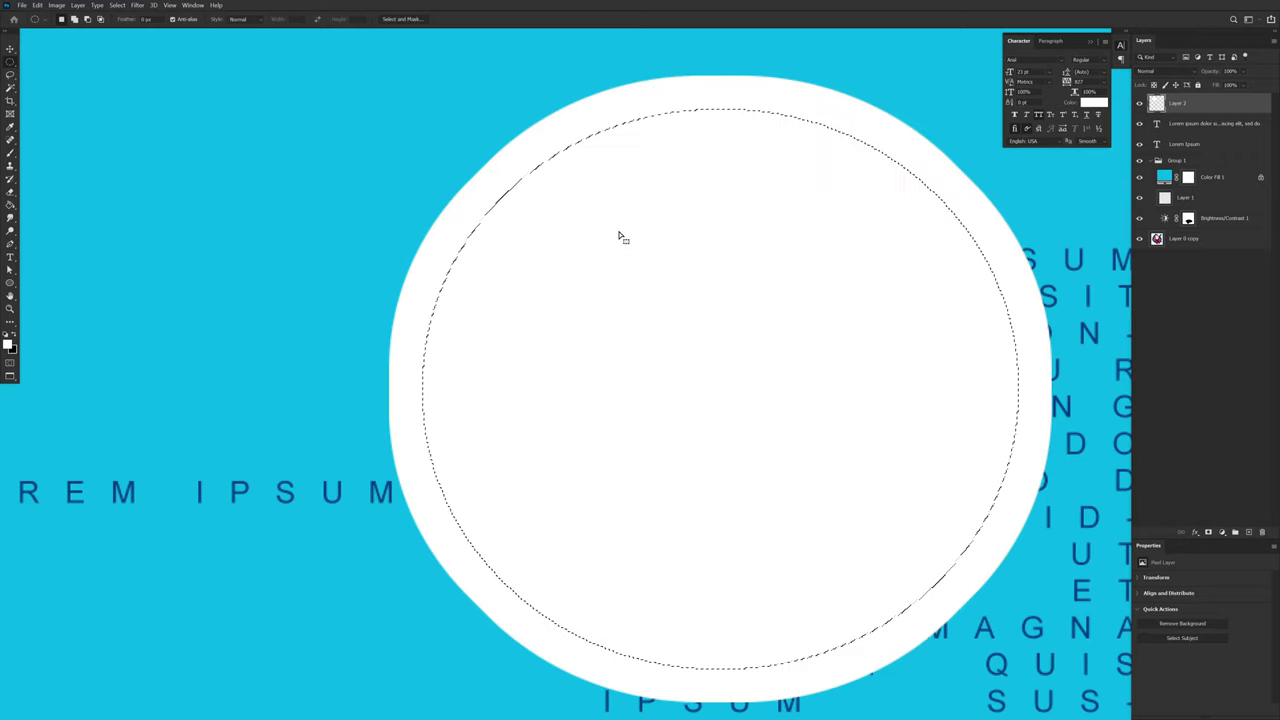
key(d)
key(alt+BackSpace)
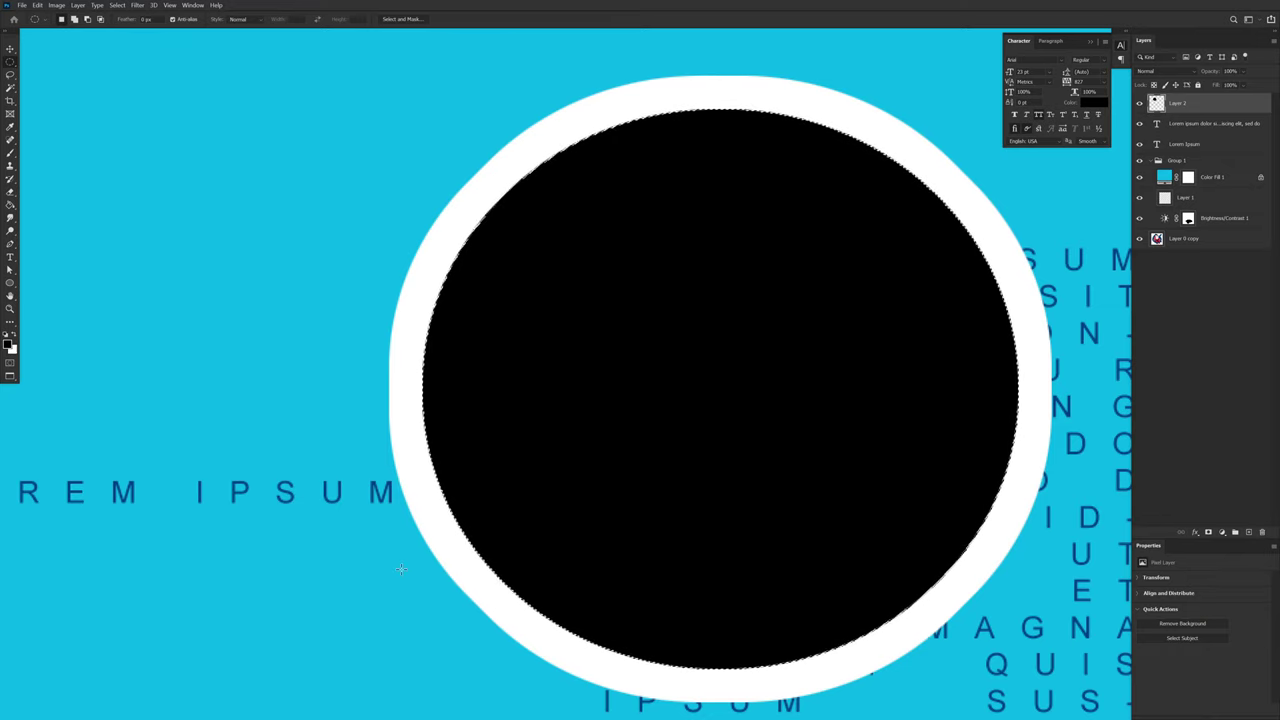
Step: Stroke the elliptical selection with a 10 px red line centered on its edge and deselect it
click(37, 5)
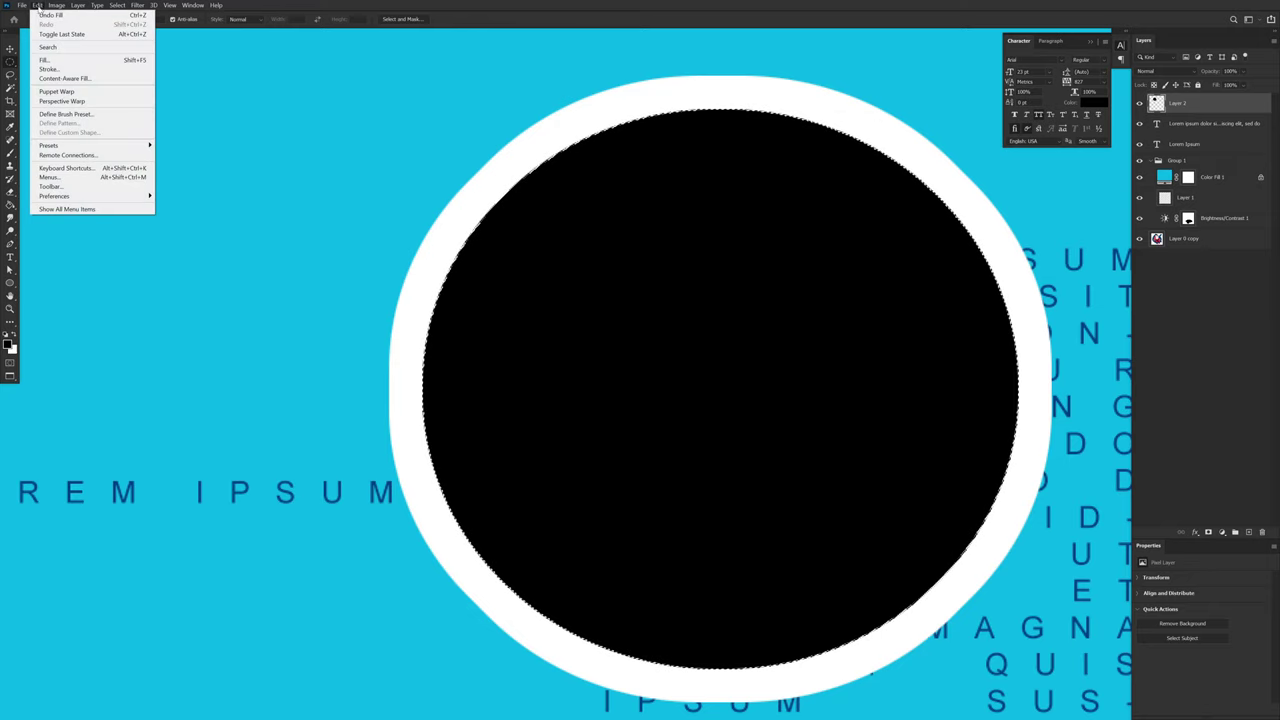
click(90, 210)
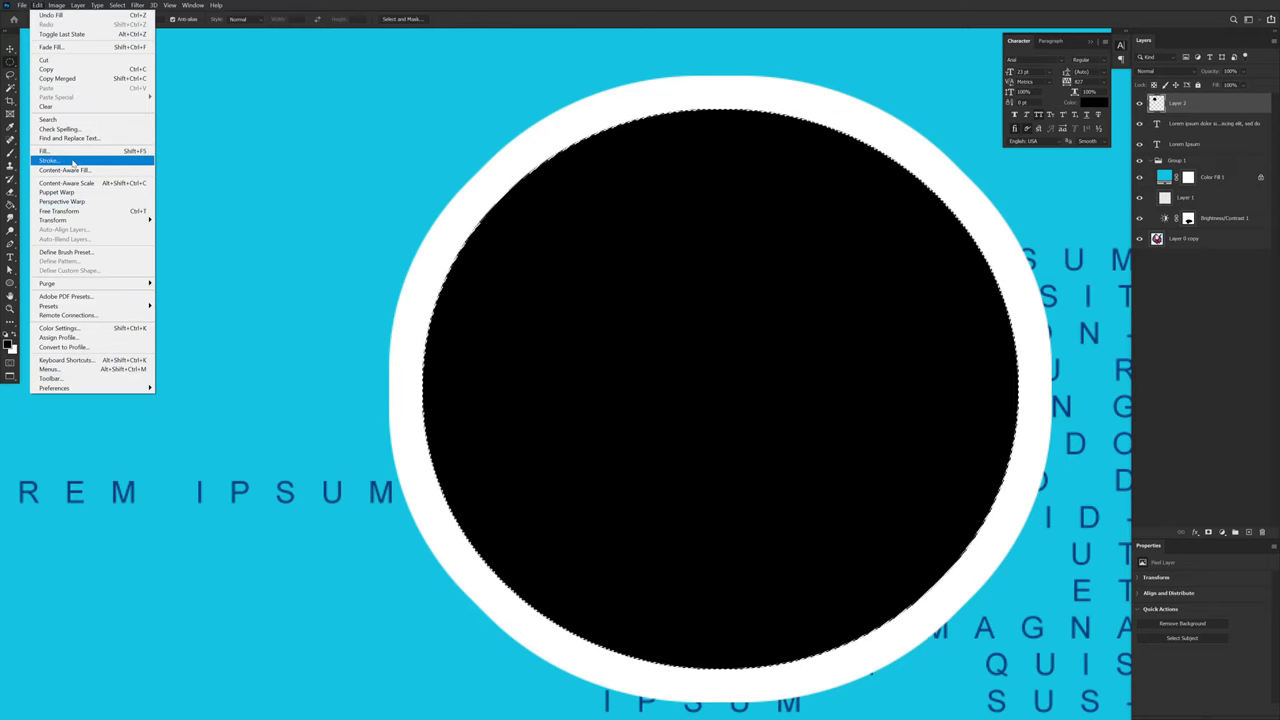
click(72, 161)
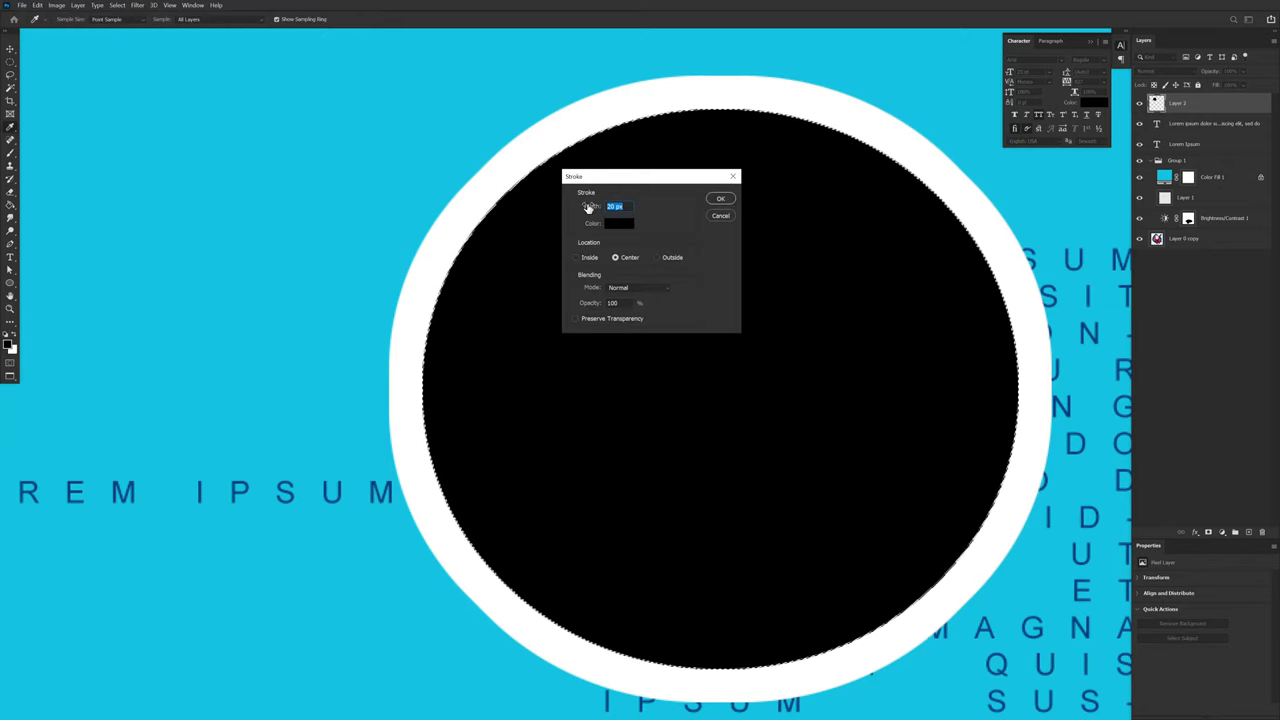
click(626, 224)
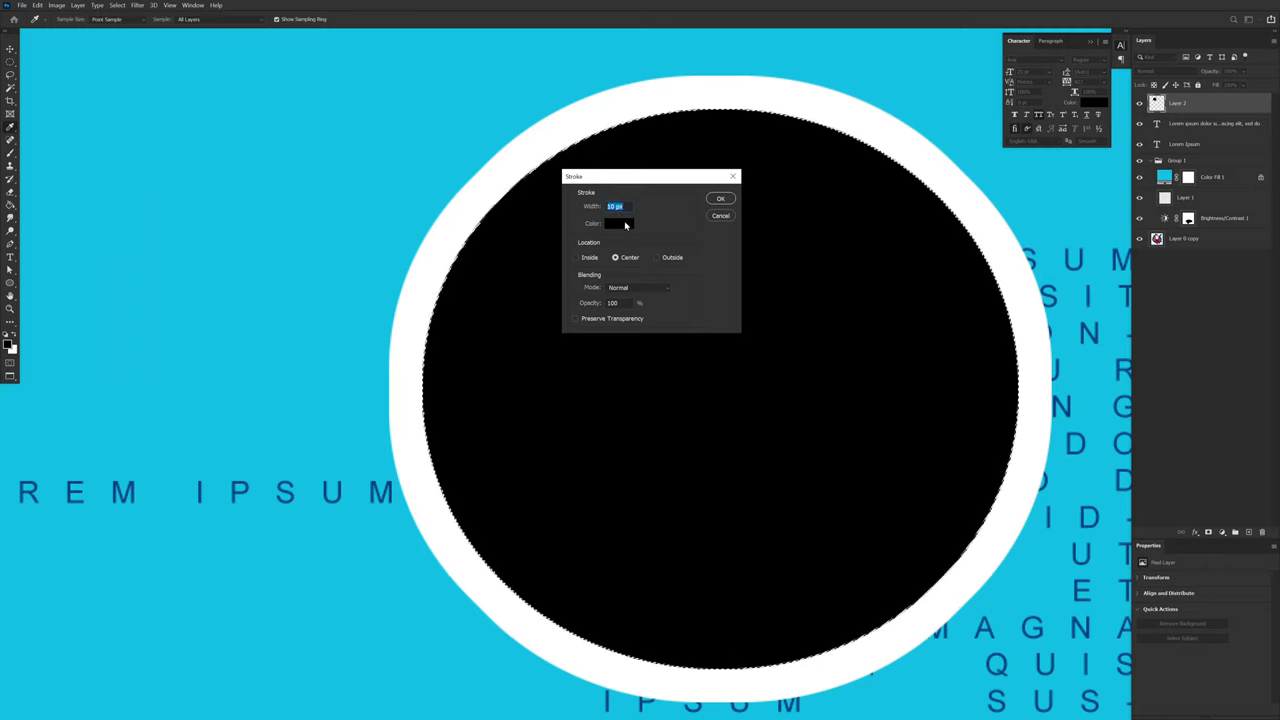
drag(806, 326, 933, 242)
click(918, 256)
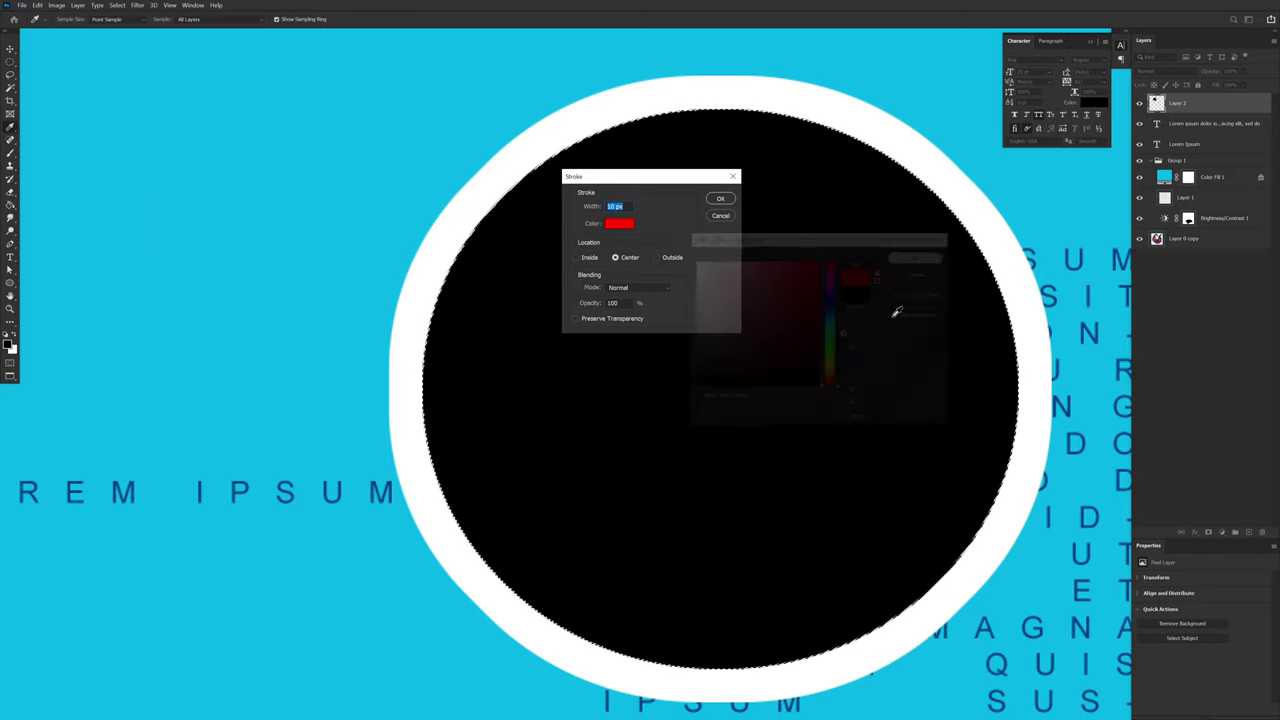
click(720, 198)
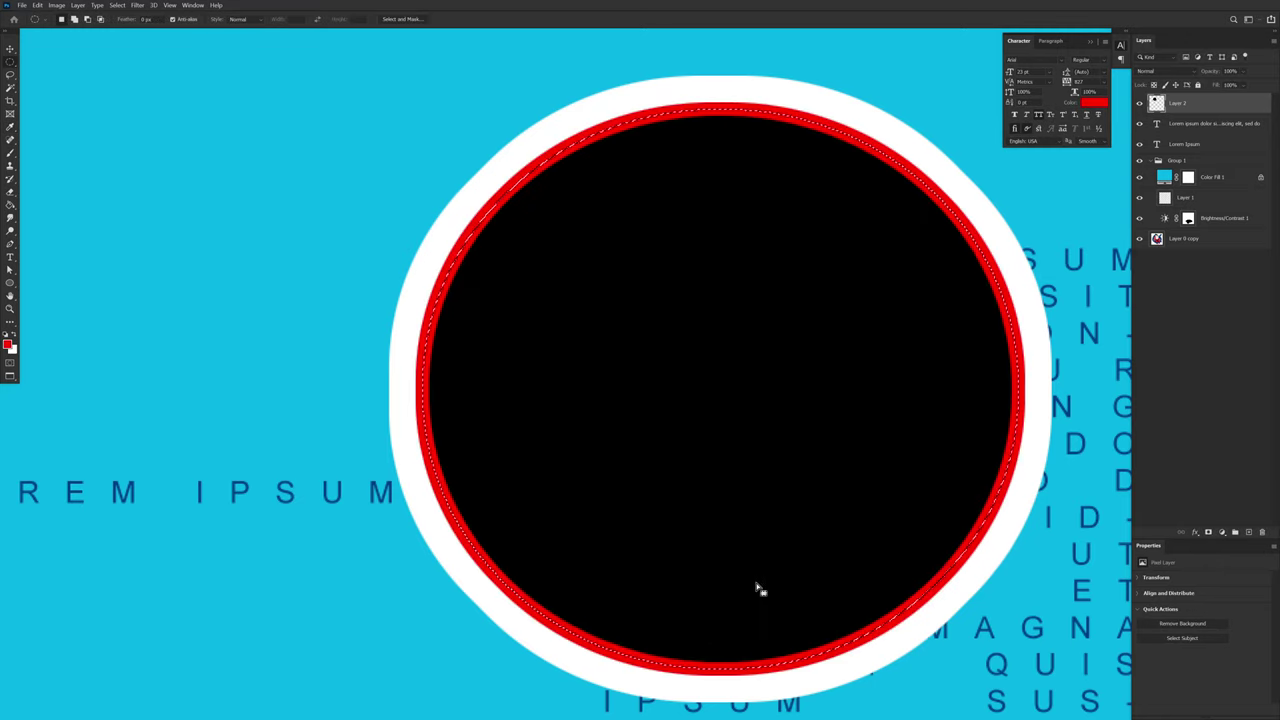
drag(754, 592, 737, 594)
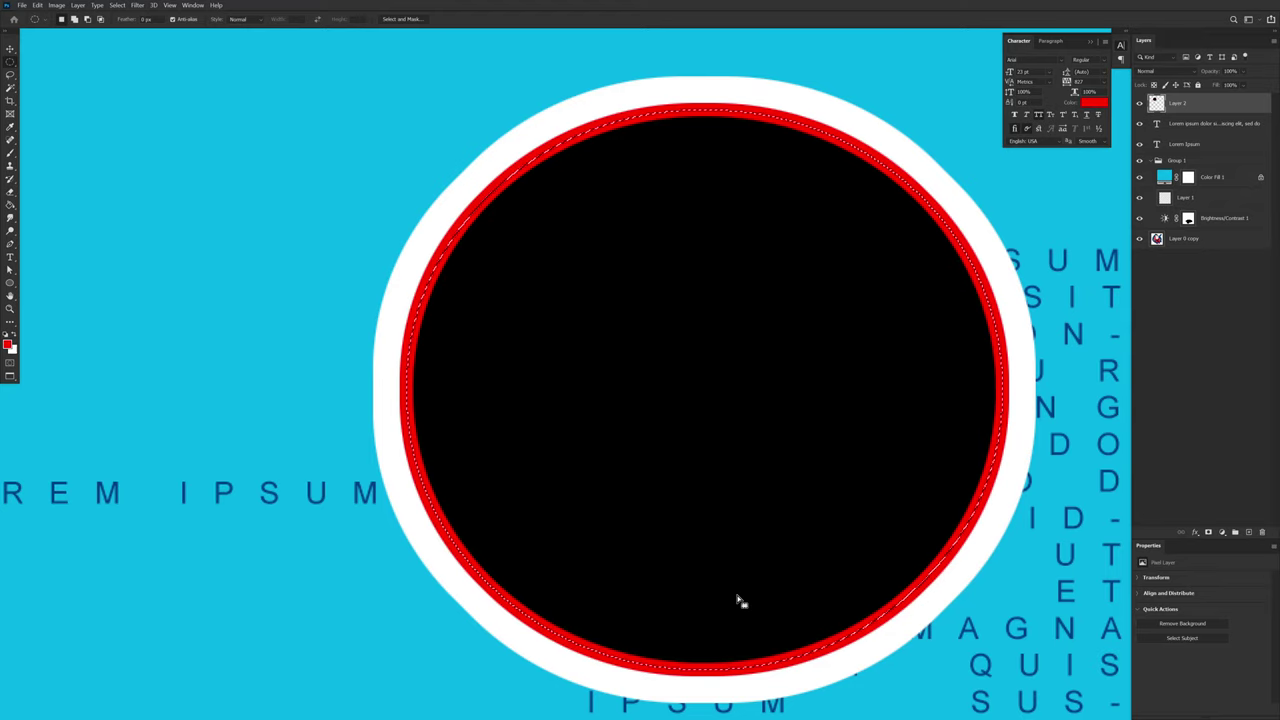
click(709, 429)
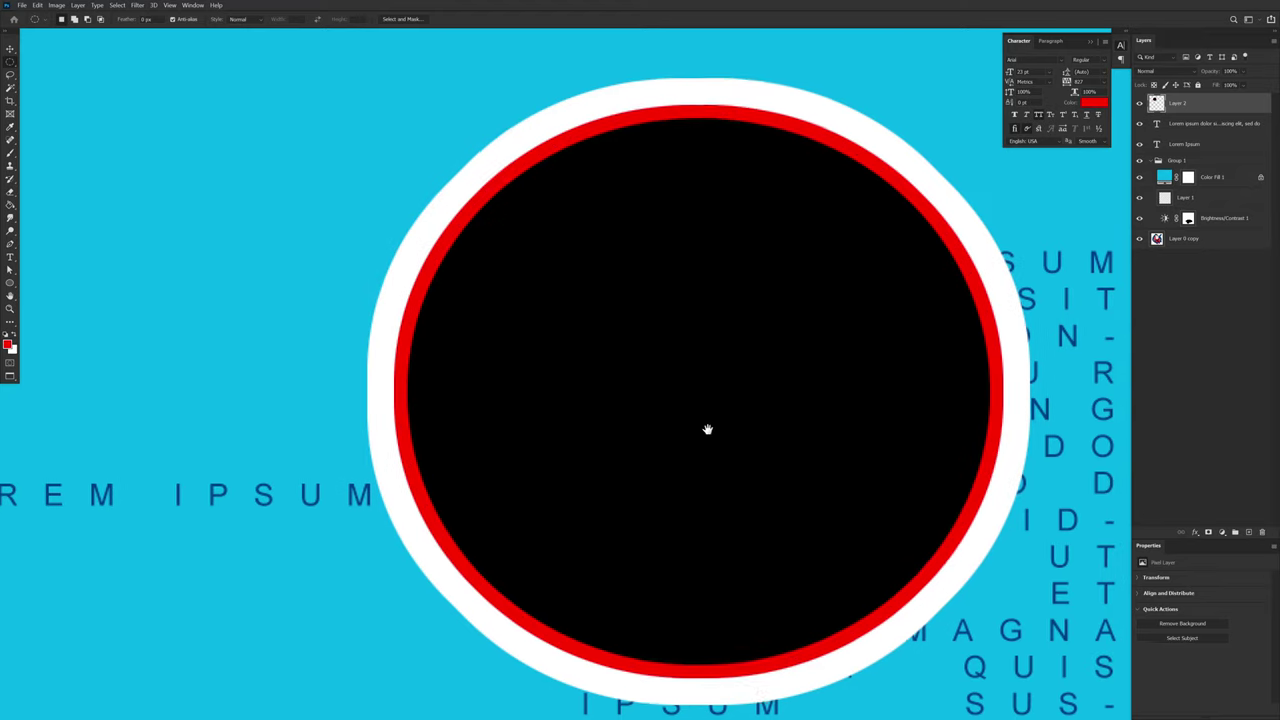
Step: Apply a Gaussian Blur with a radius of about 1.7 pixels to the circle on Layer 2
click(117, 5)
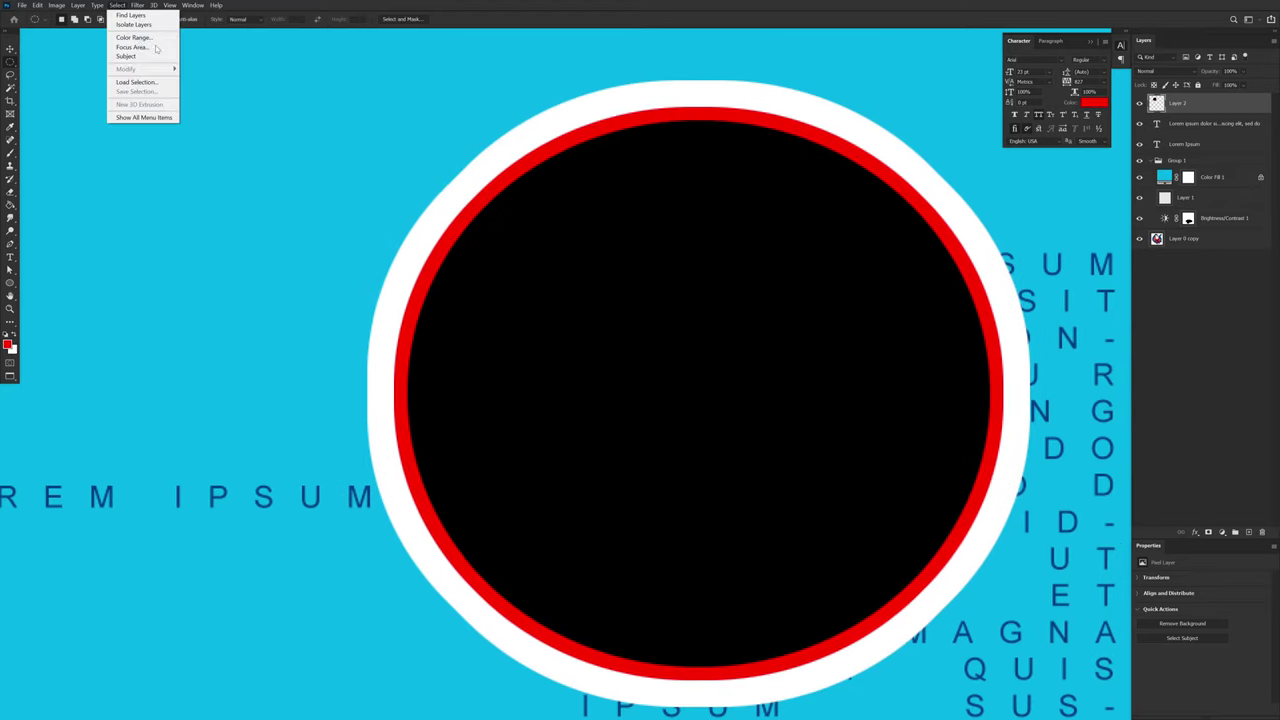
mouse_move(136, 6)
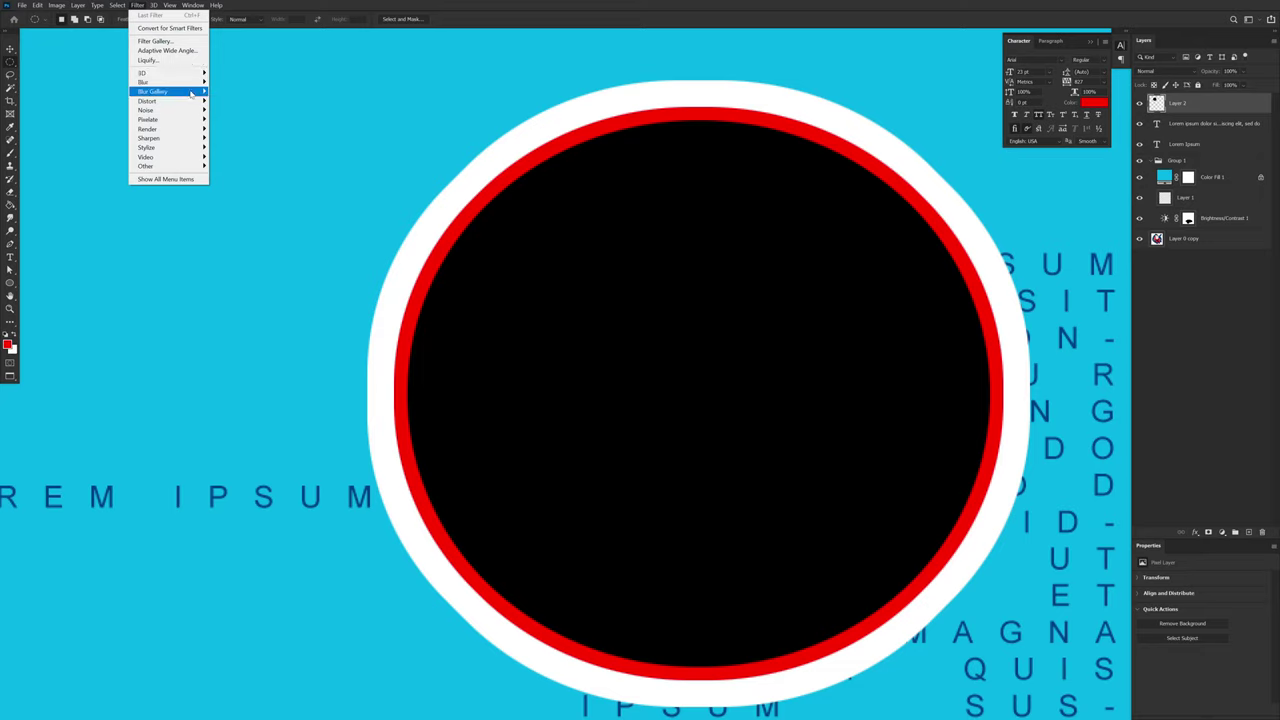
mouse_move(187, 86)
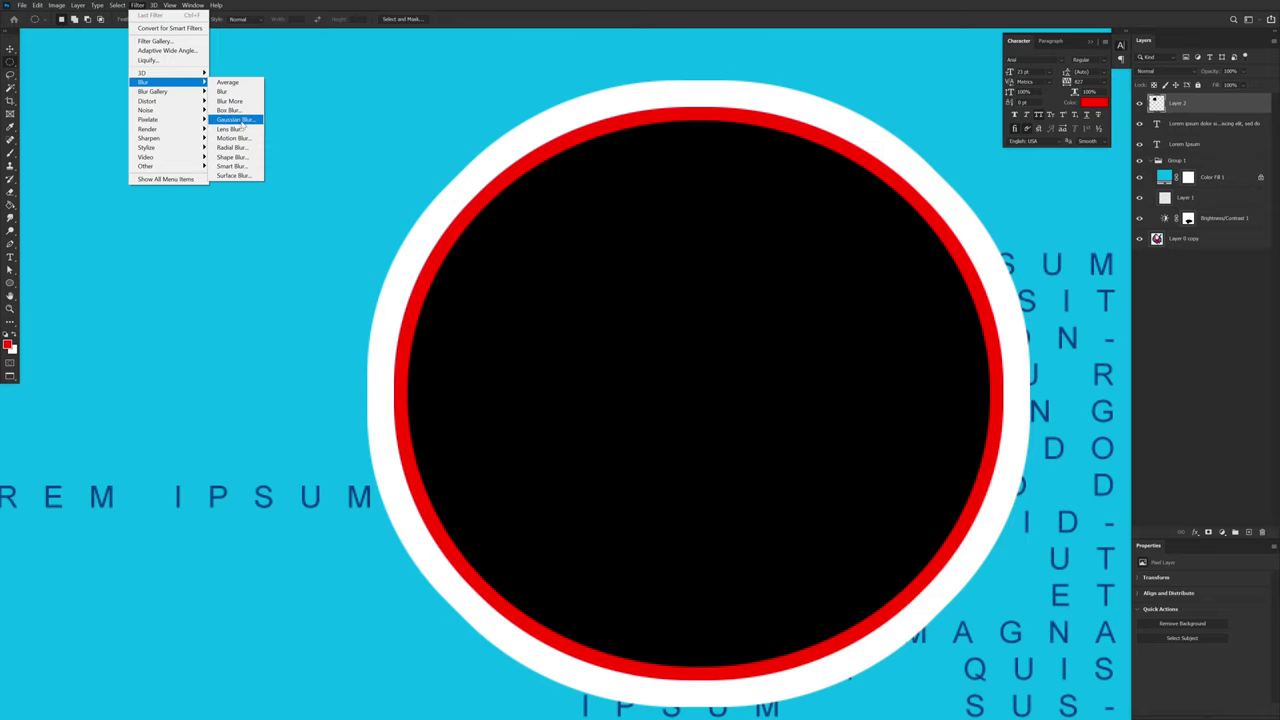
click(238, 120)
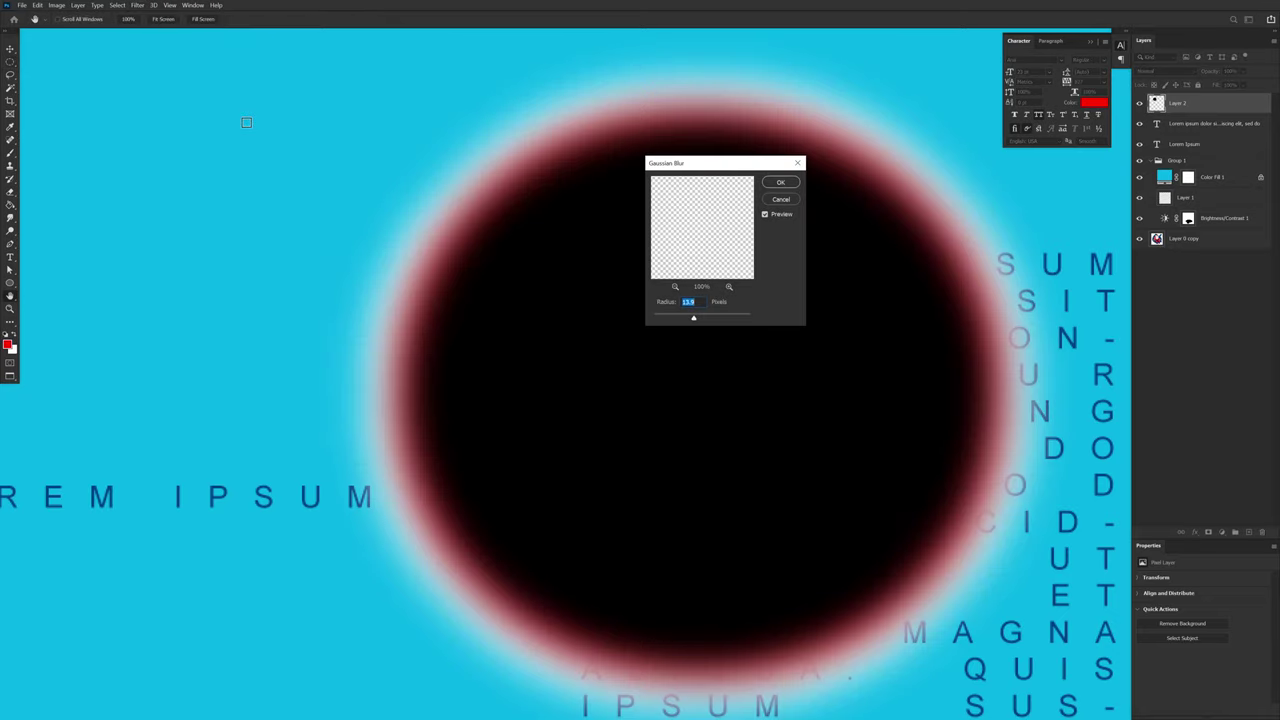
mouse_move(686, 317)
mouse_down()
mouse_move(658, 318)
mouse_move(680, 319)
mouse_up()
drag(686, 228, 739, 273)
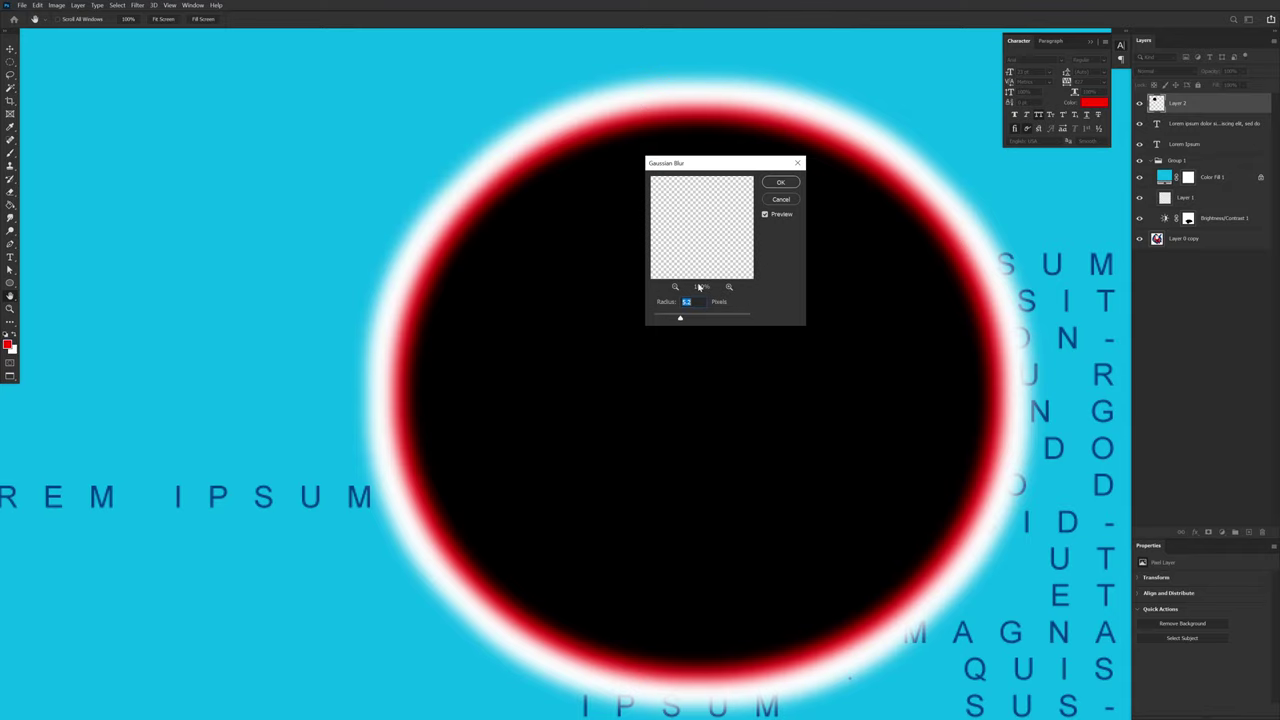
drag(663, 320, 661, 320)
click(793, 182)
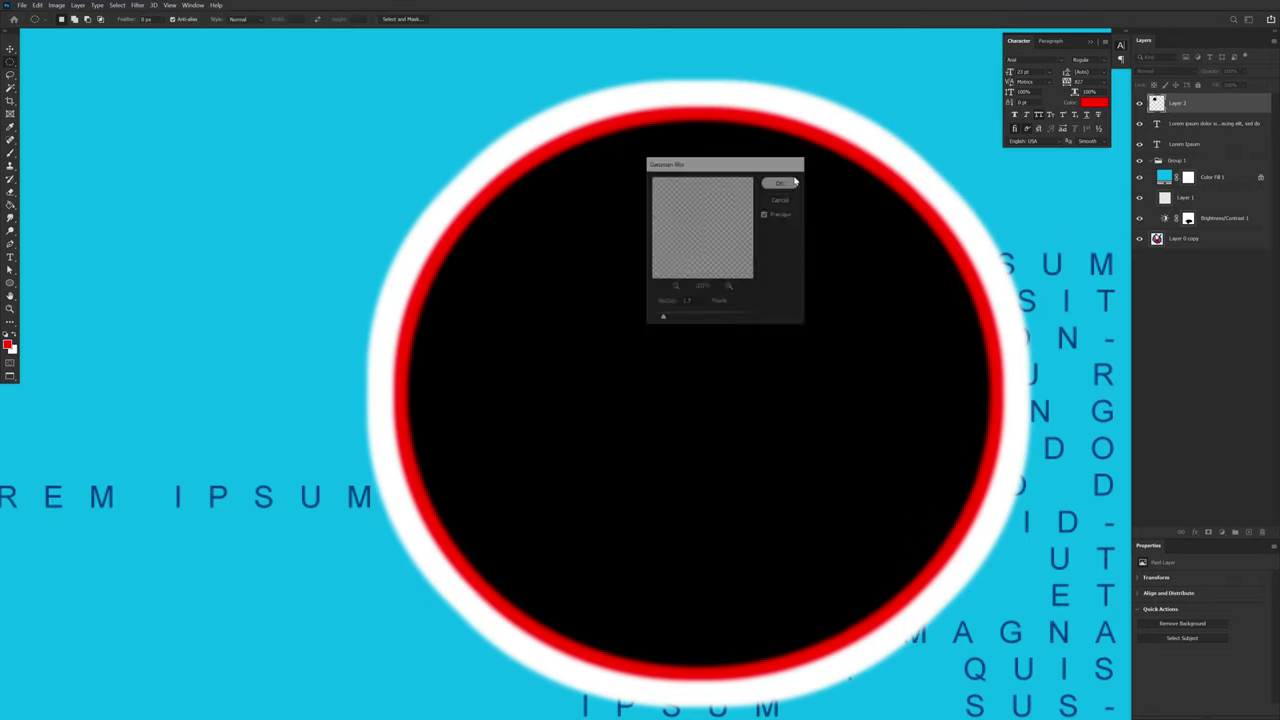
Step: Add 31.90% monochromatic noise with Gaussian distribution to the circle on Layer 2
click(141, 7)
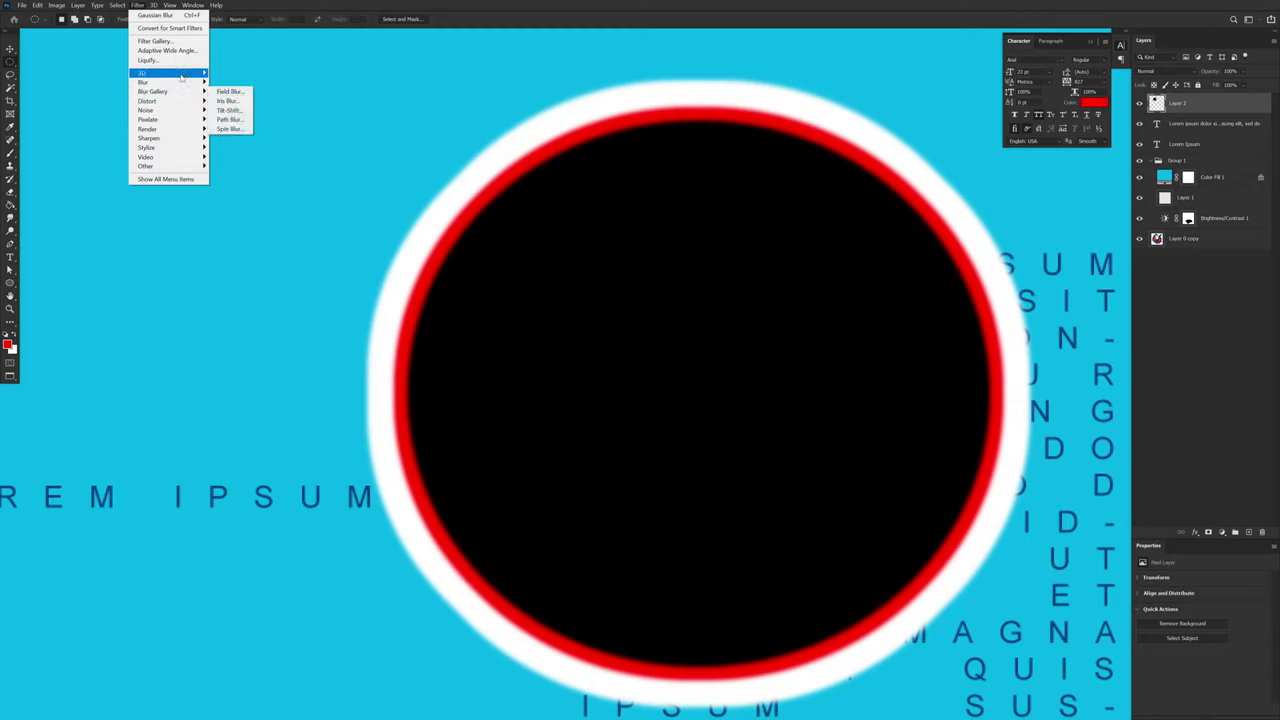
mouse_move(183, 114)
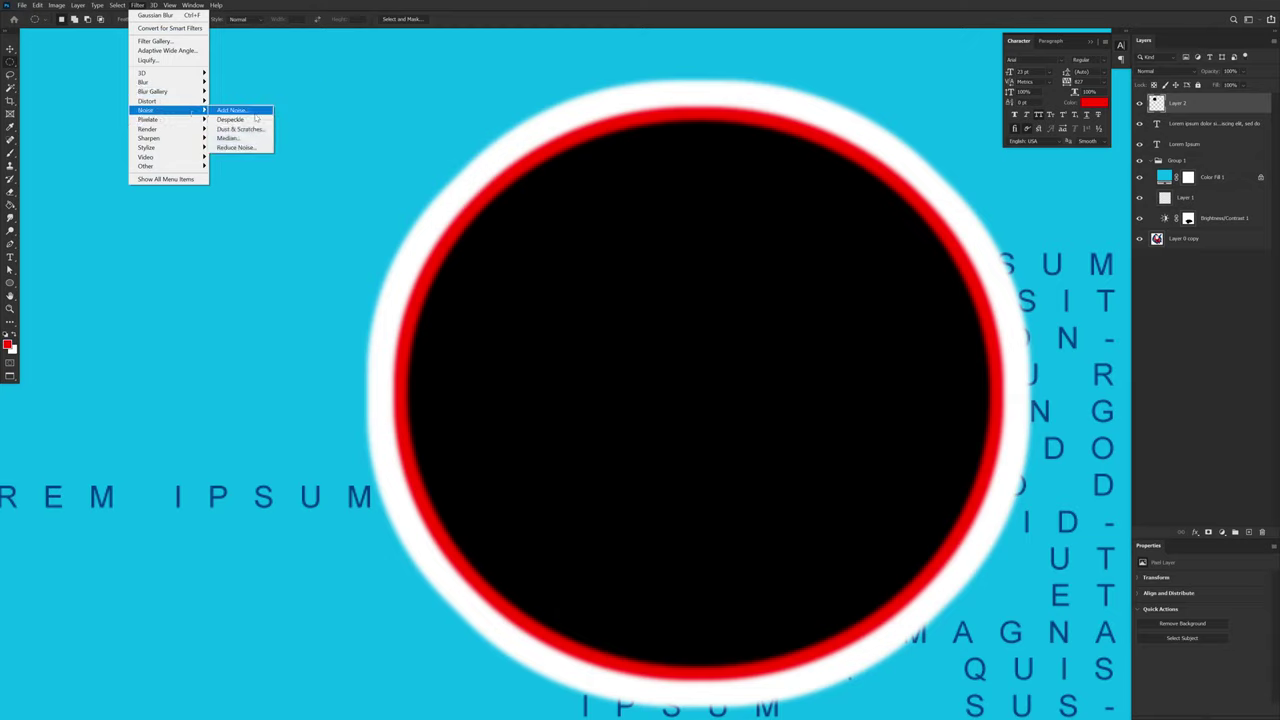
click(250, 113)
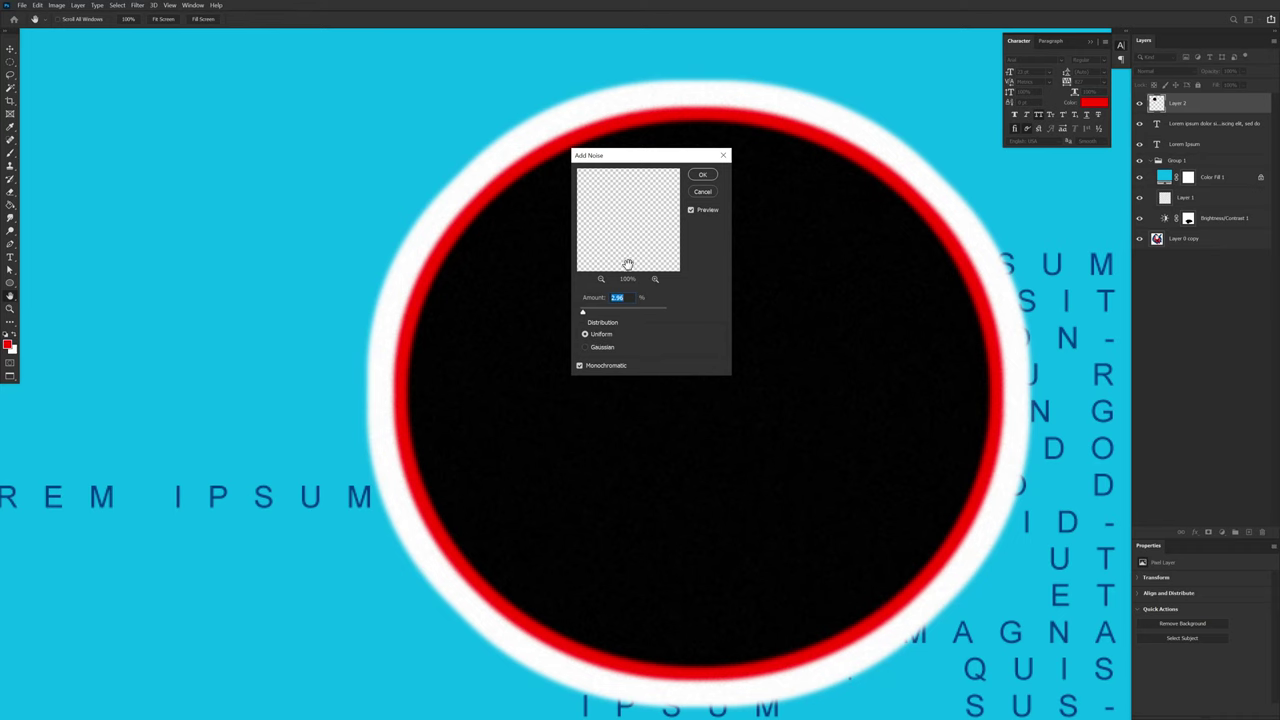
drag(600, 316, 612, 315)
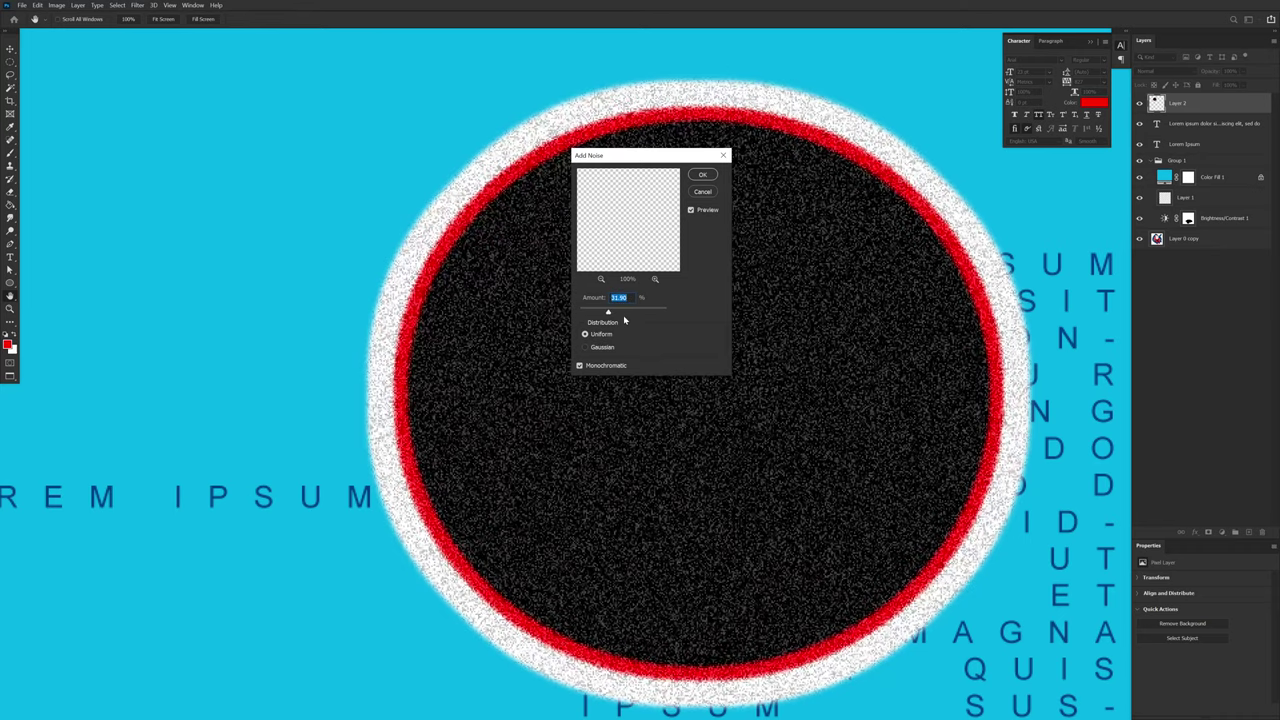
click(603, 346)
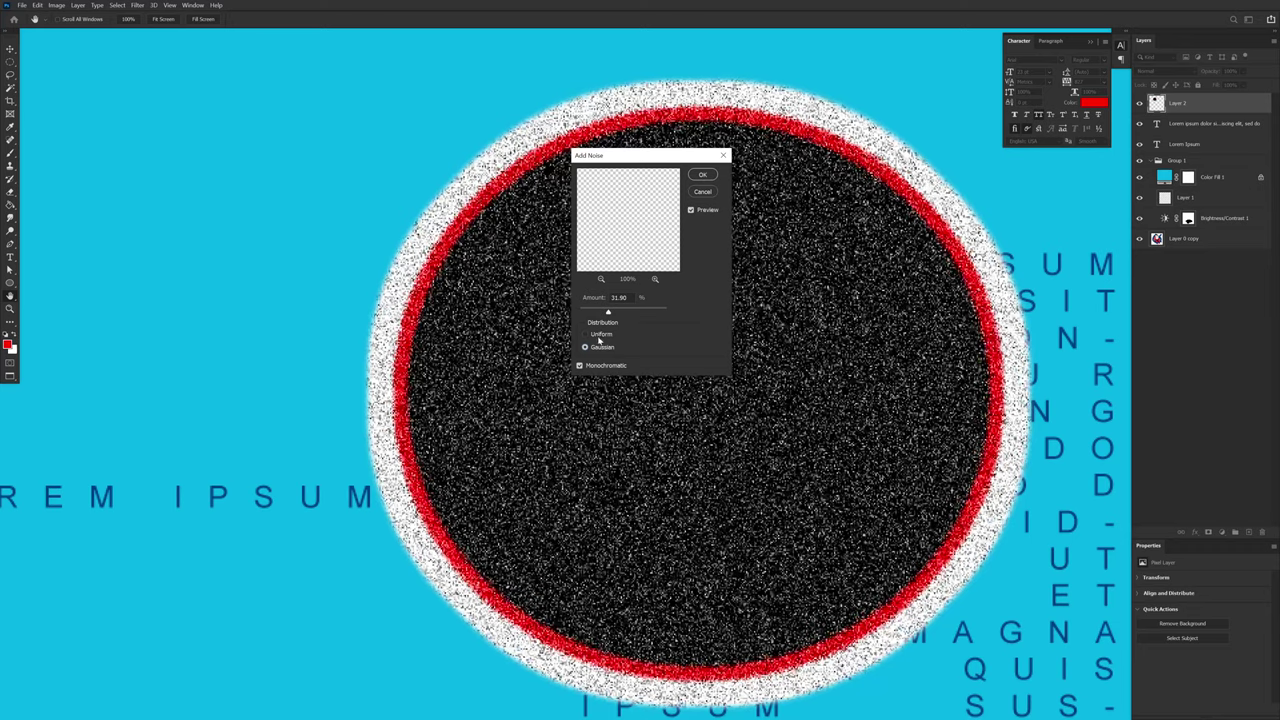
click(600, 335)
click(585, 372)
click(579, 366)
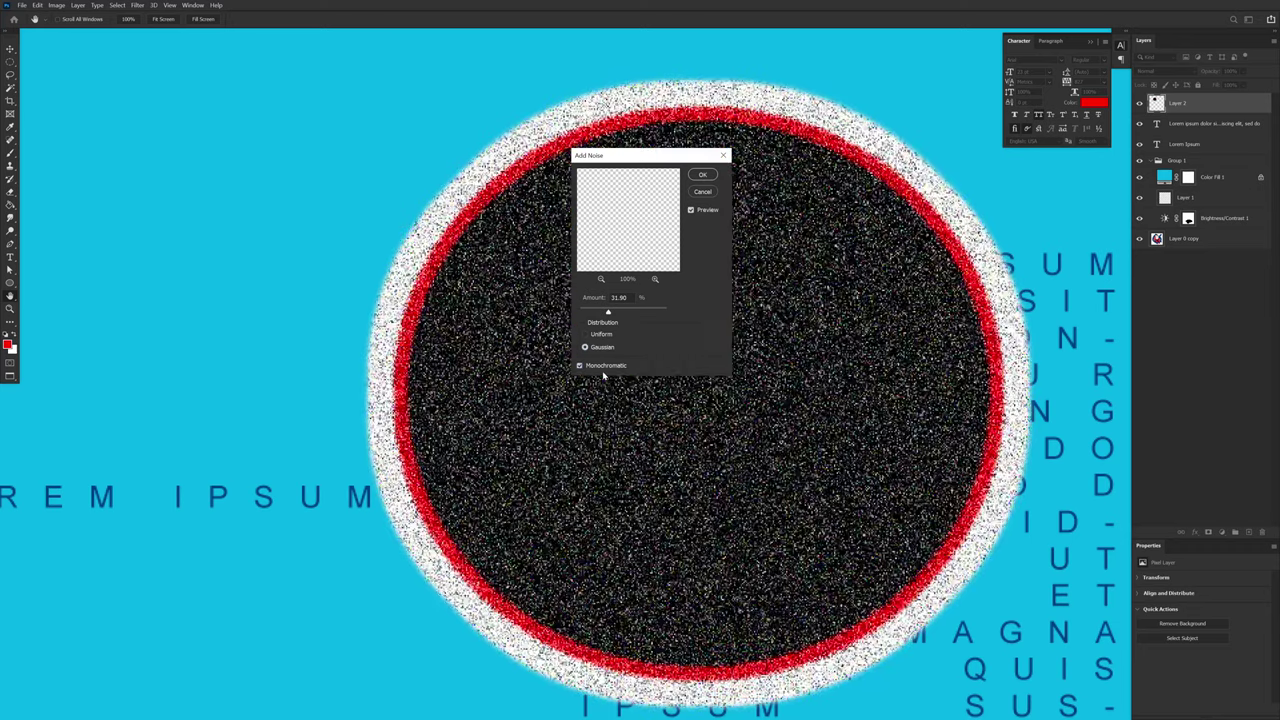
click(702, 176)
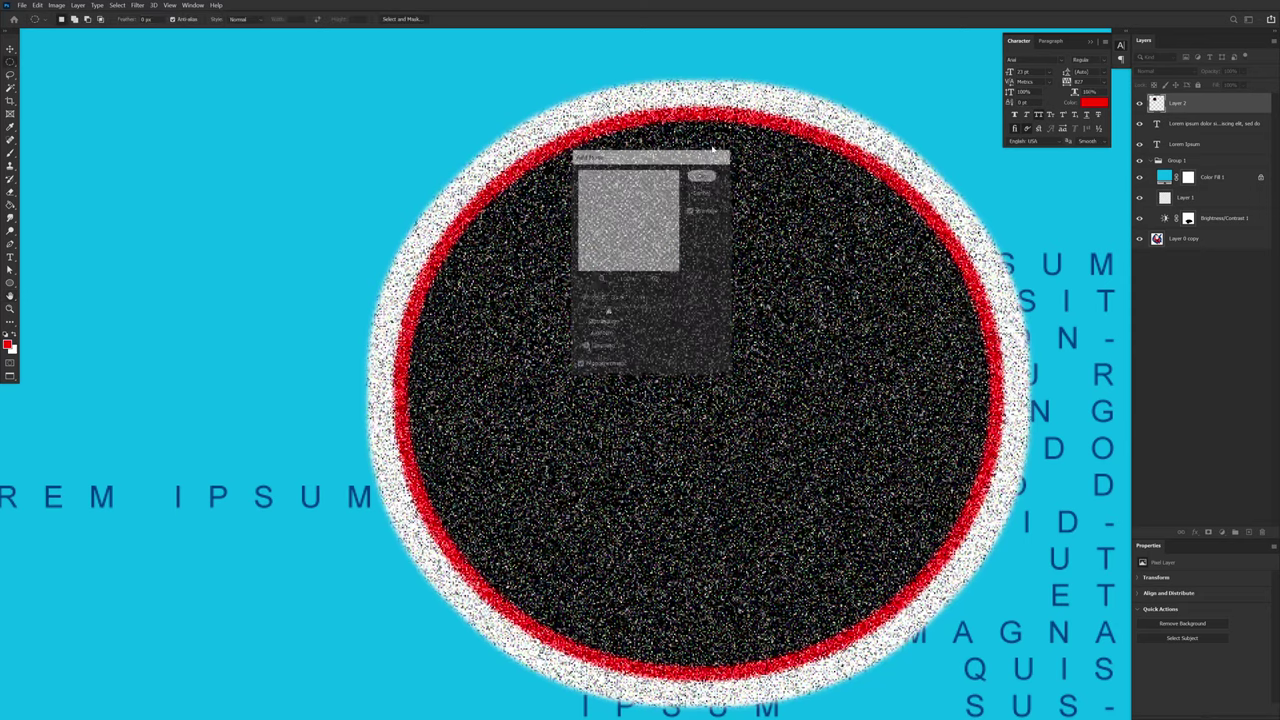
Step: Render clouds on Layer 2 using the red foreground and white background colors, and fit the canvas to the screen
click(100, 6)
mouse_move(138, 5)
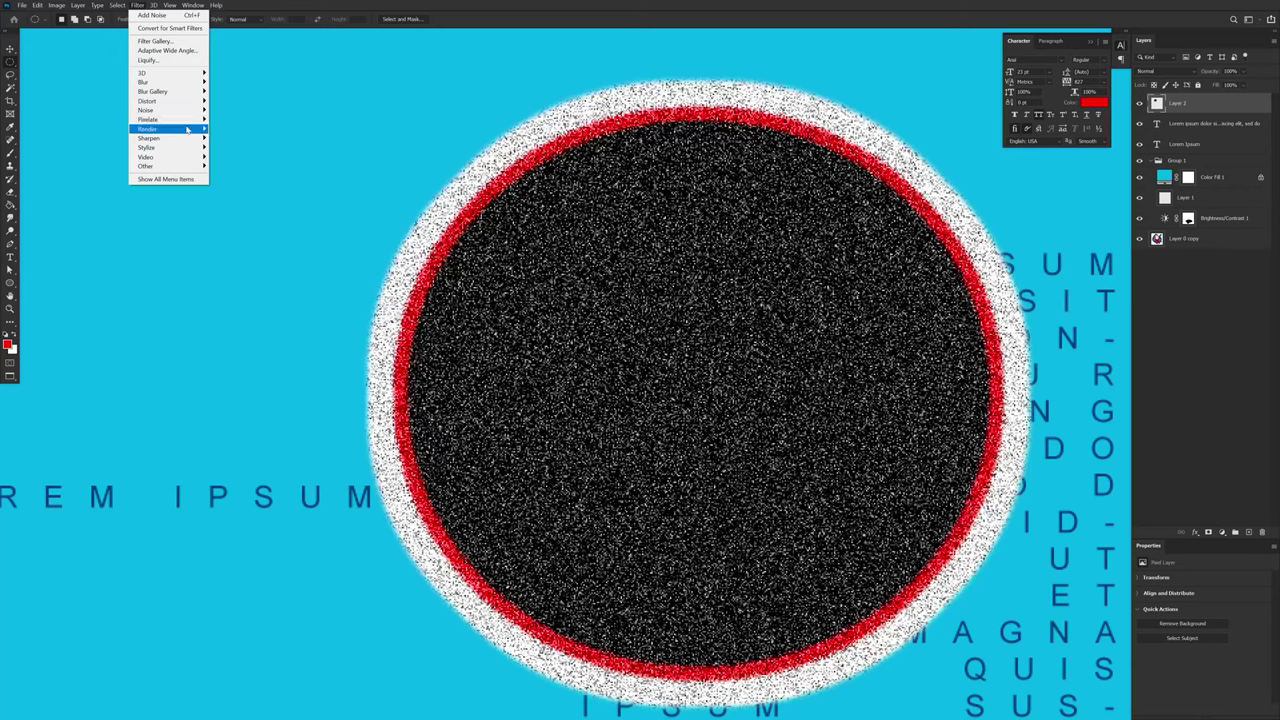
mouse_move(187, 131)
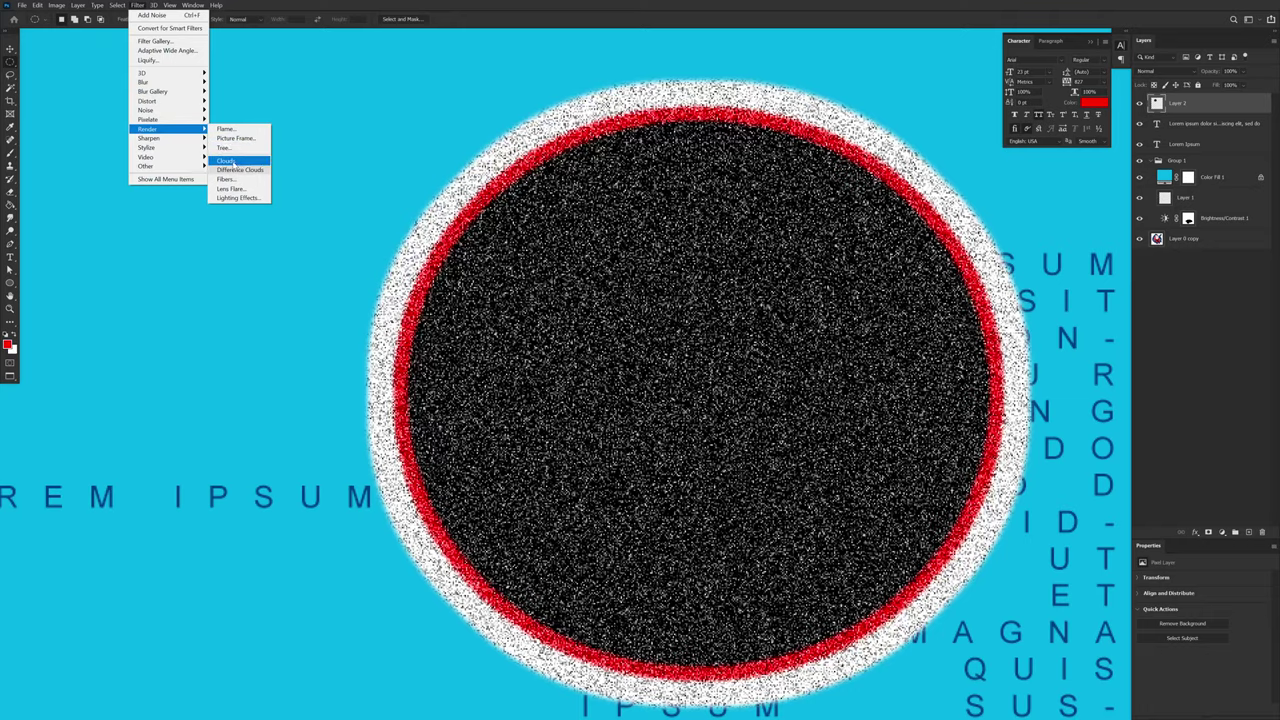
click(230, 161)
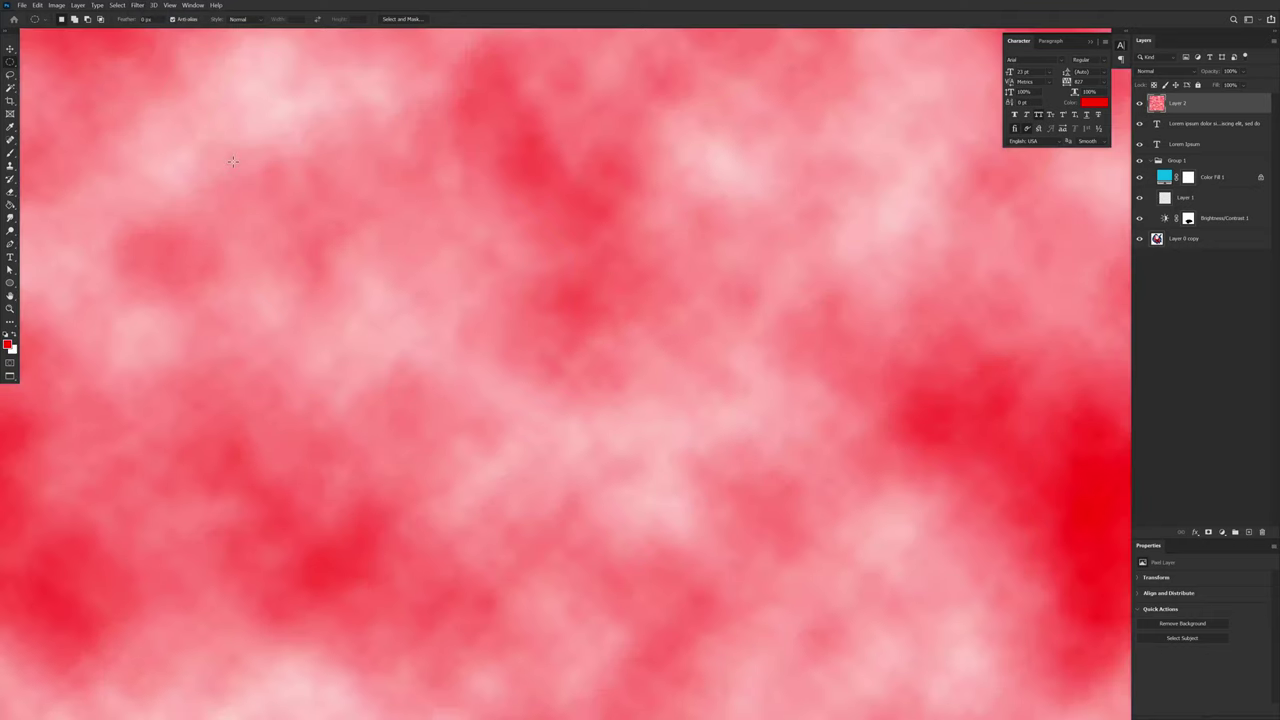
key(ctrl+0)
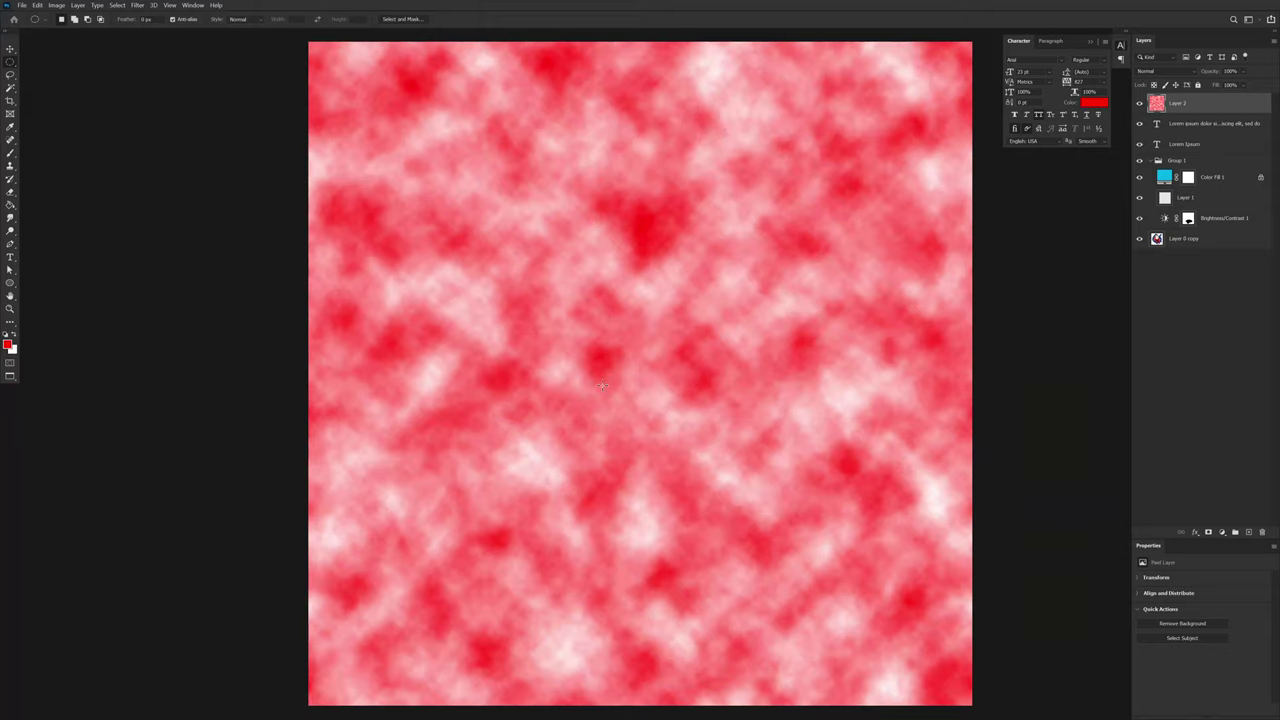
Step: Select the bottom image layer, Layer 0 copy, in the layer stack
drag(629, 386, 641, 410)
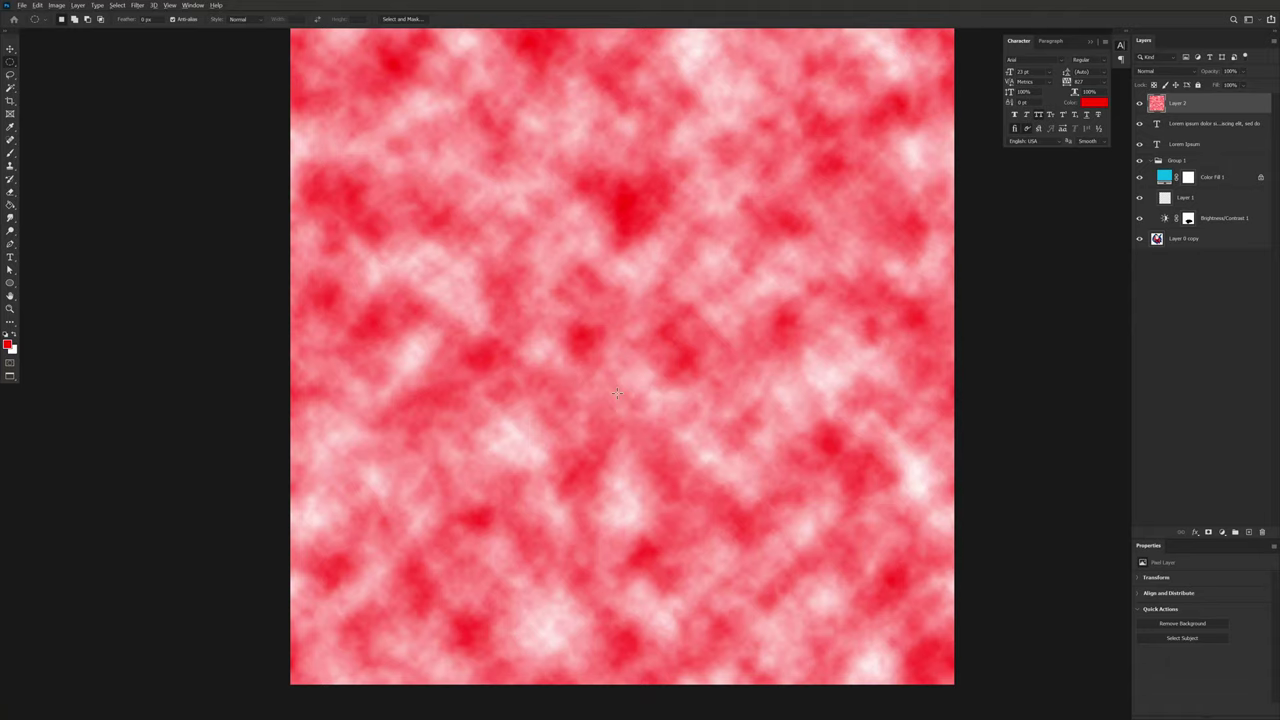
key(alt+comma)
scroll(619, 400, up, 1)
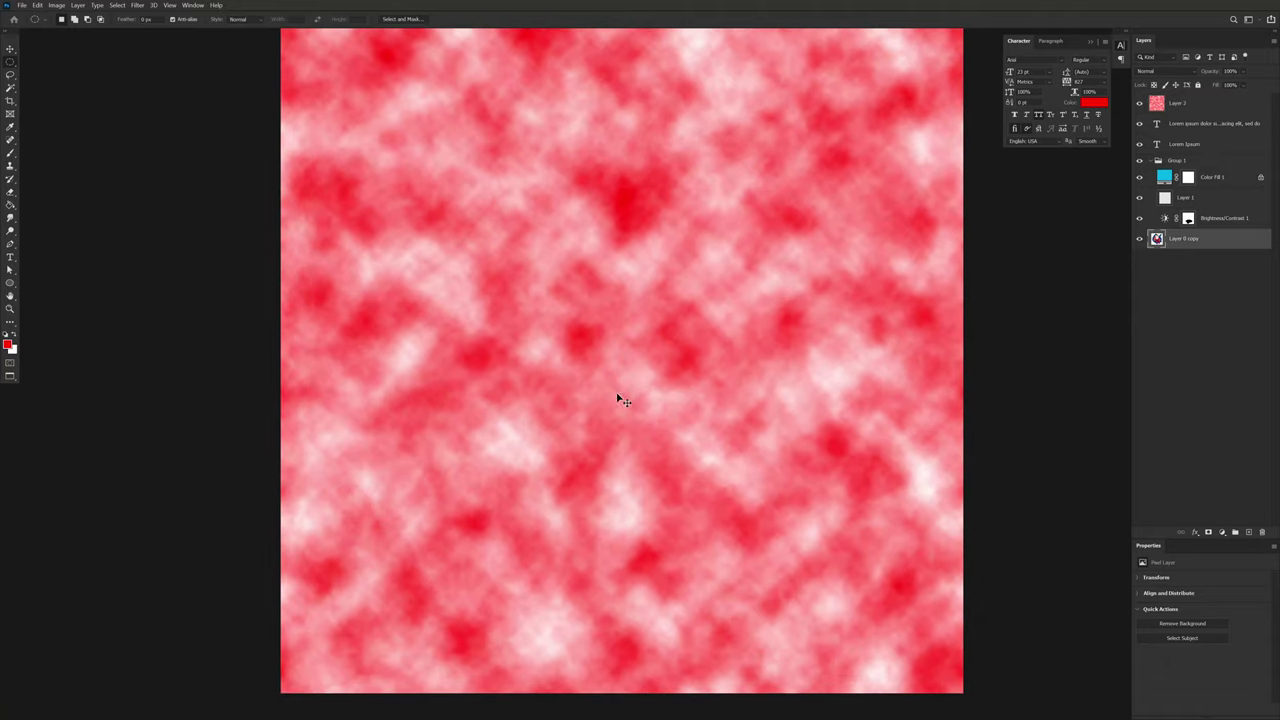
scroll(619, 400, up, 5)
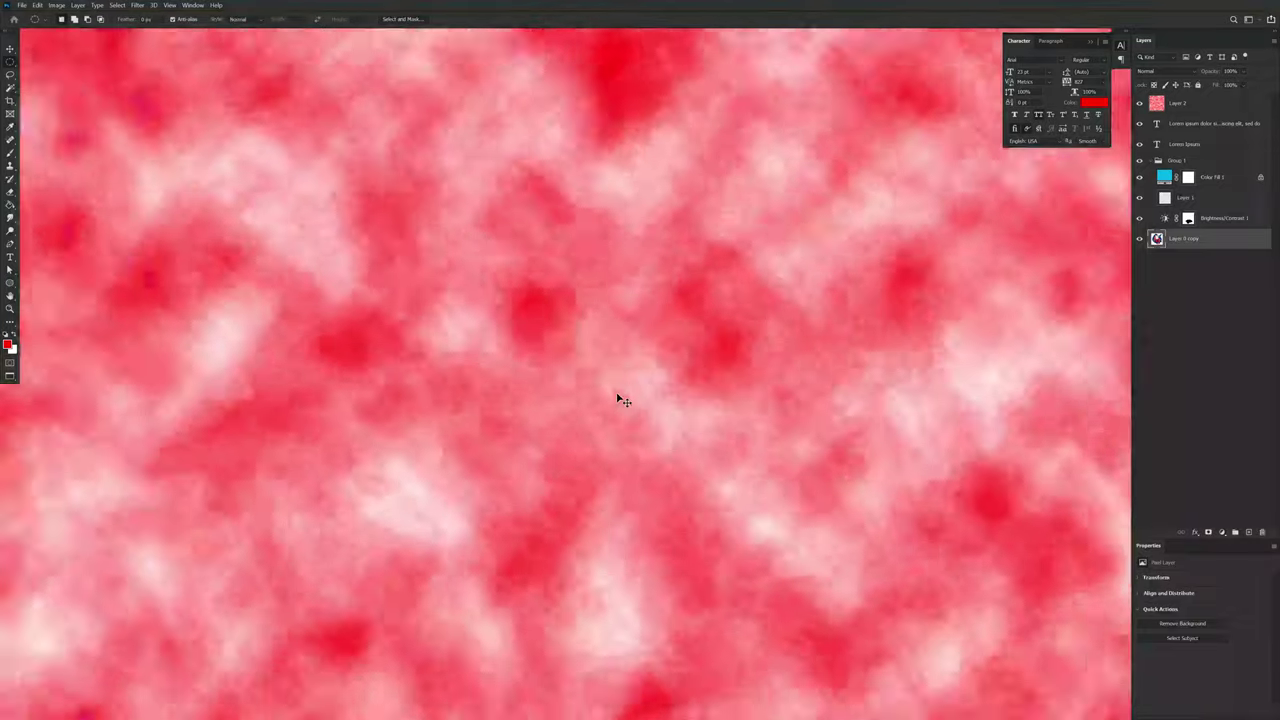
scroll(619, 400, down, 5)
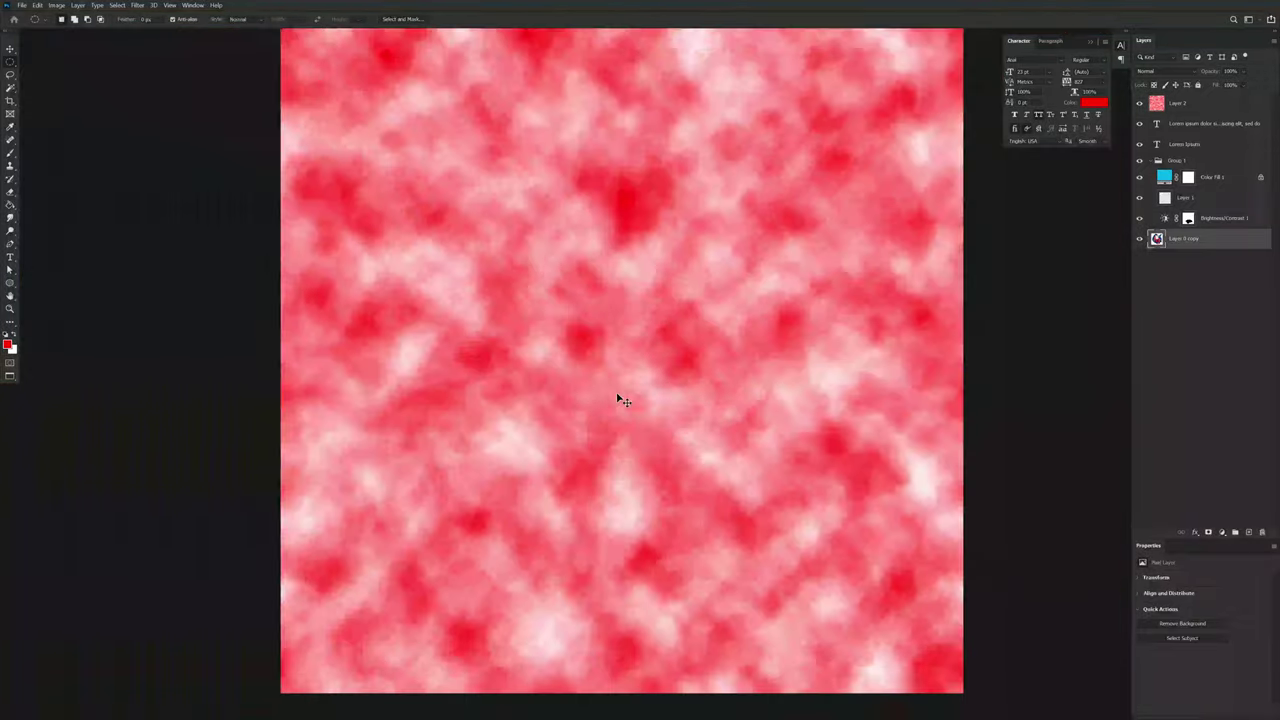
scroll(619, 400, up, 2)
scroll(619, 400, down, 3)
scroll(619, 400, up, 1)
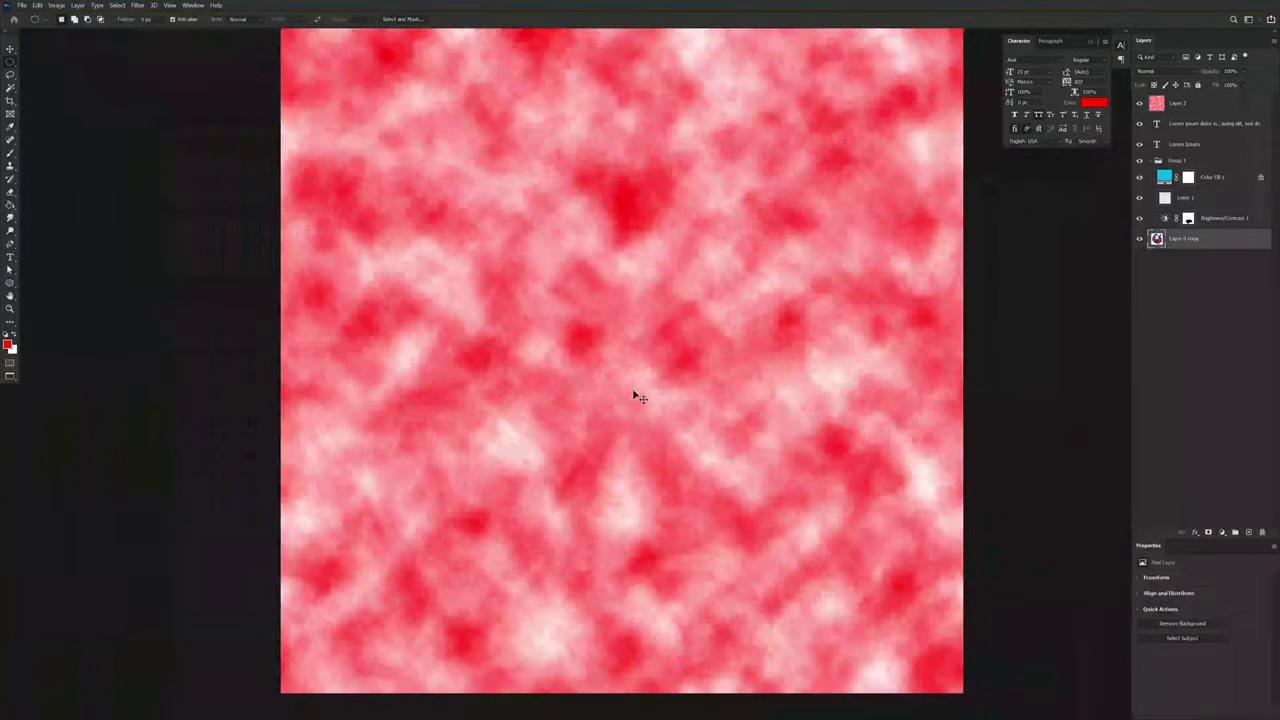
scroll(629, 397, up, 2)
scroll(627, 400, down, 3)
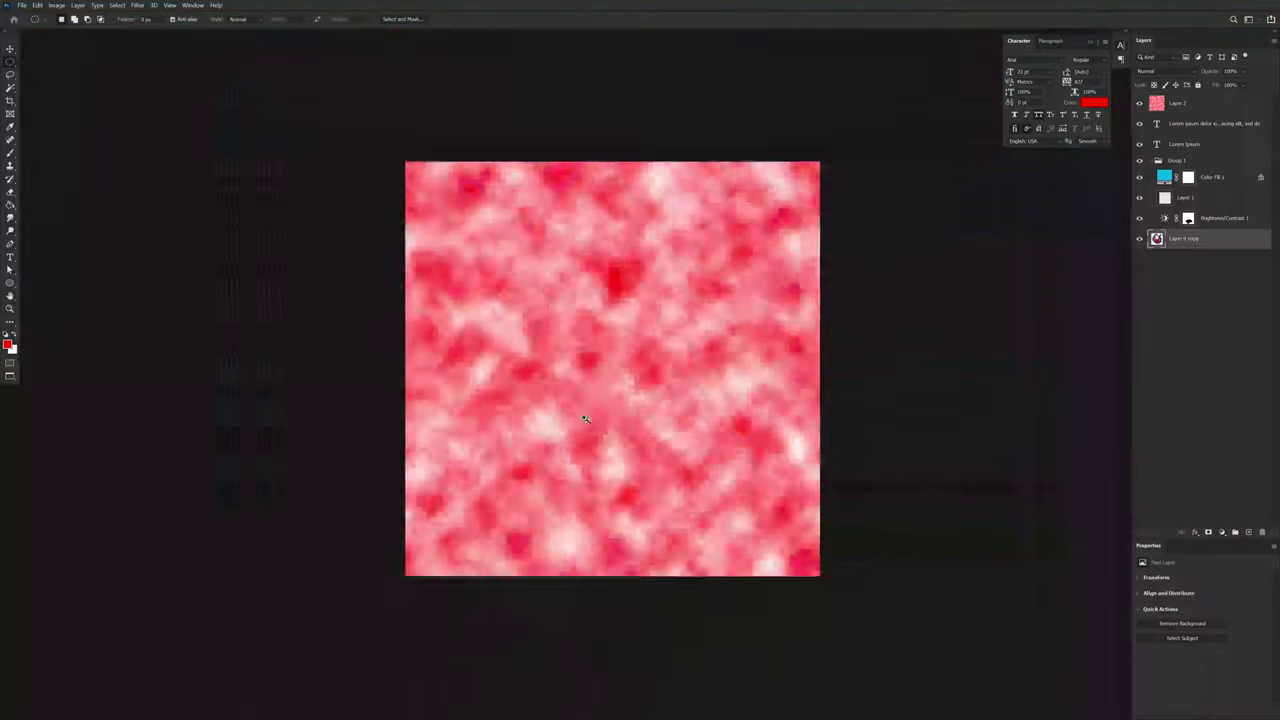
scroll(623, 405, up, 3)
scroll(621, 406, down, 3)
scroll(591, 401, up, 1)
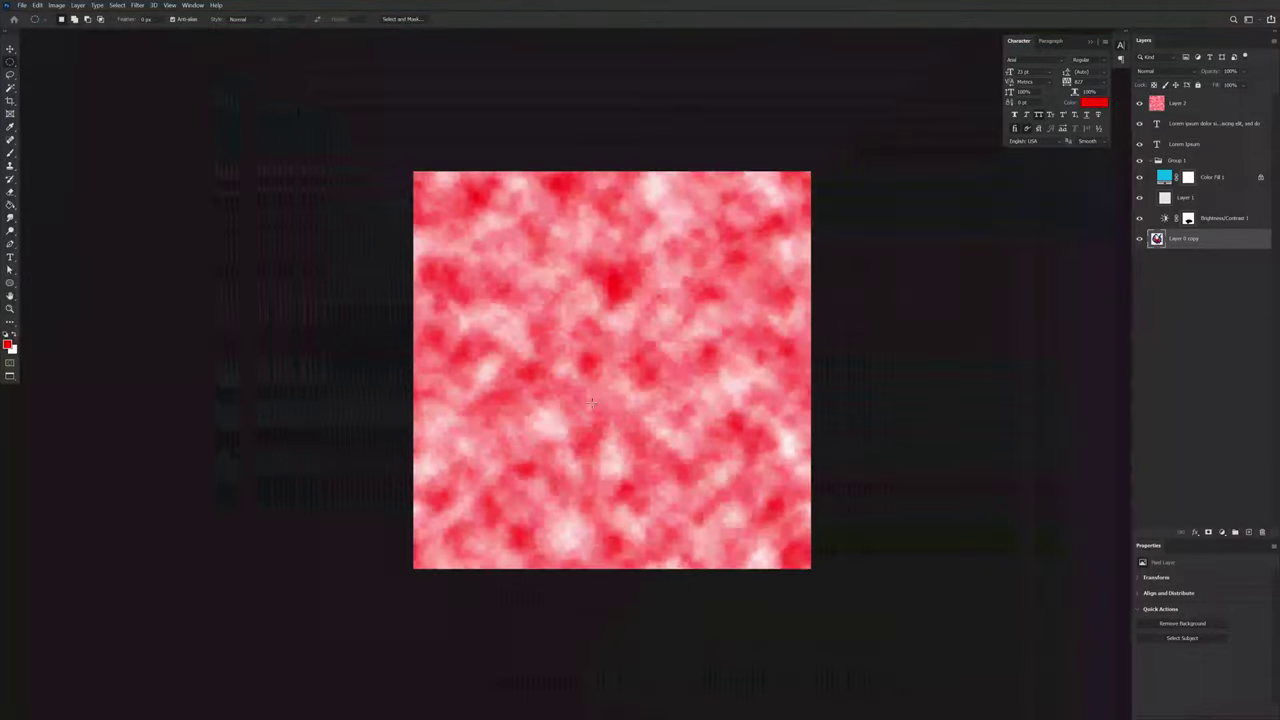
drag(542, 400, 691, 460)
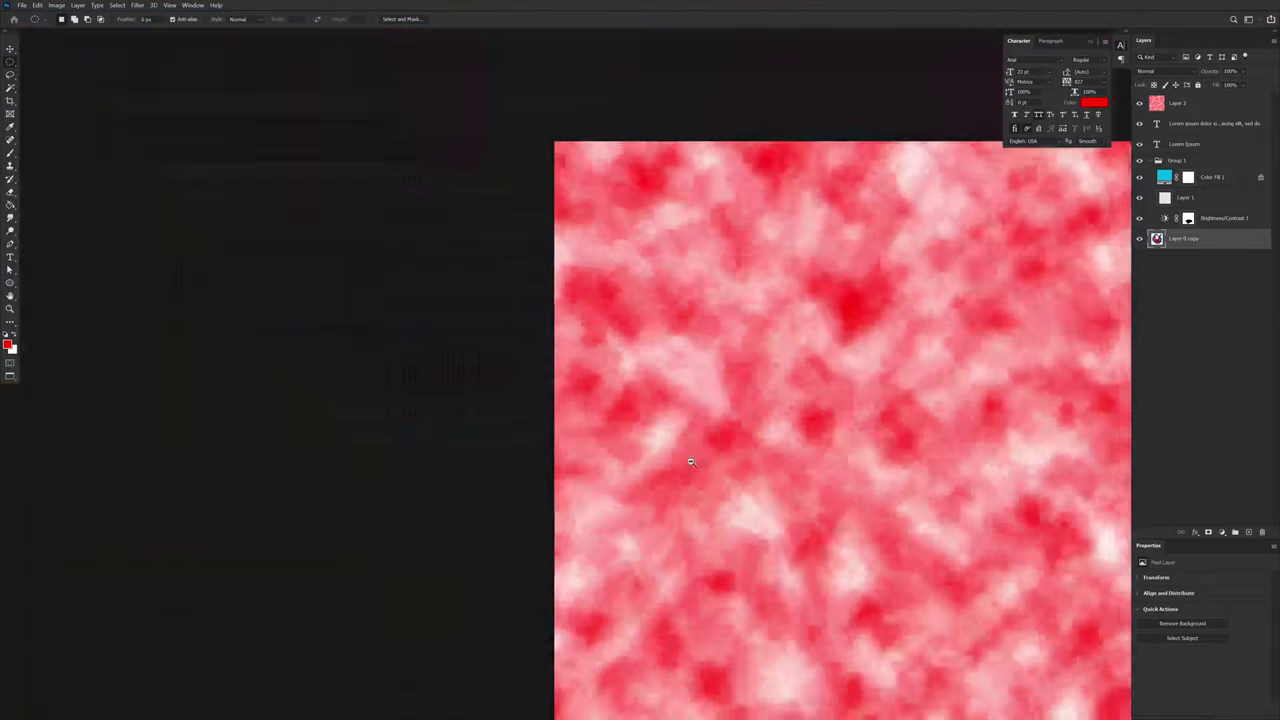
drag(806, 465, 550, 366)
click(137, 6)
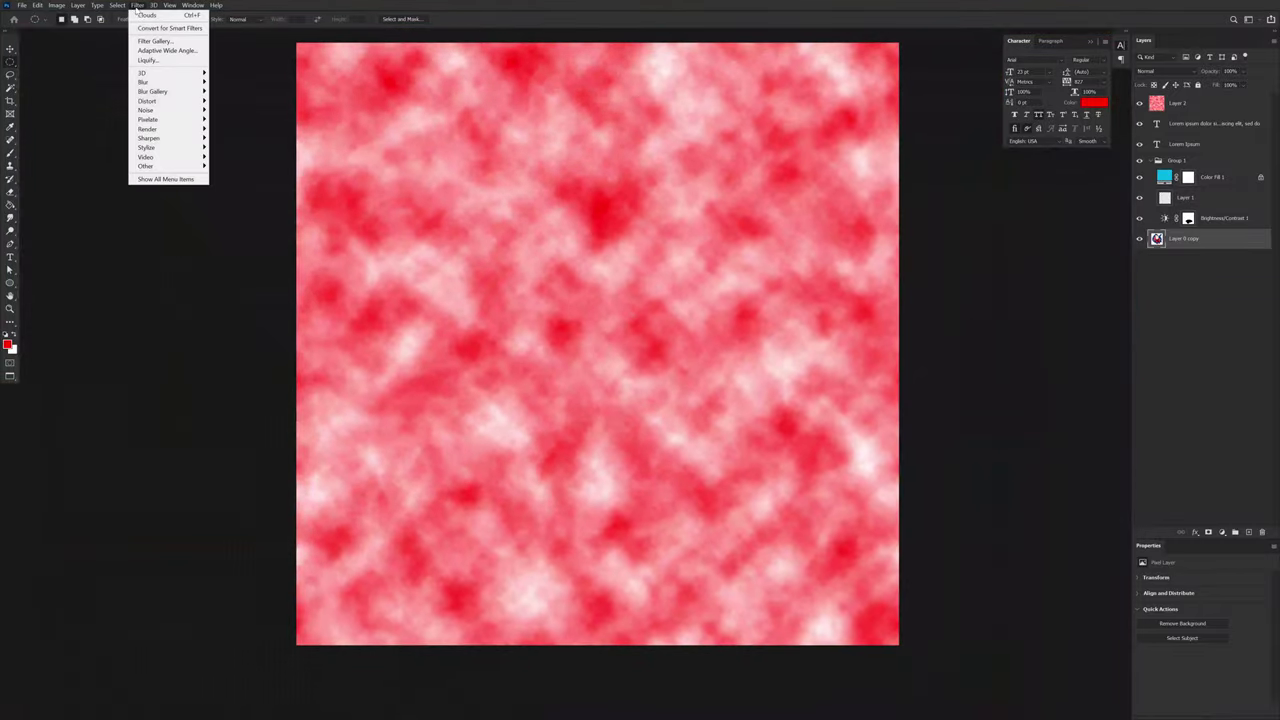
mouse_move(160, 157)
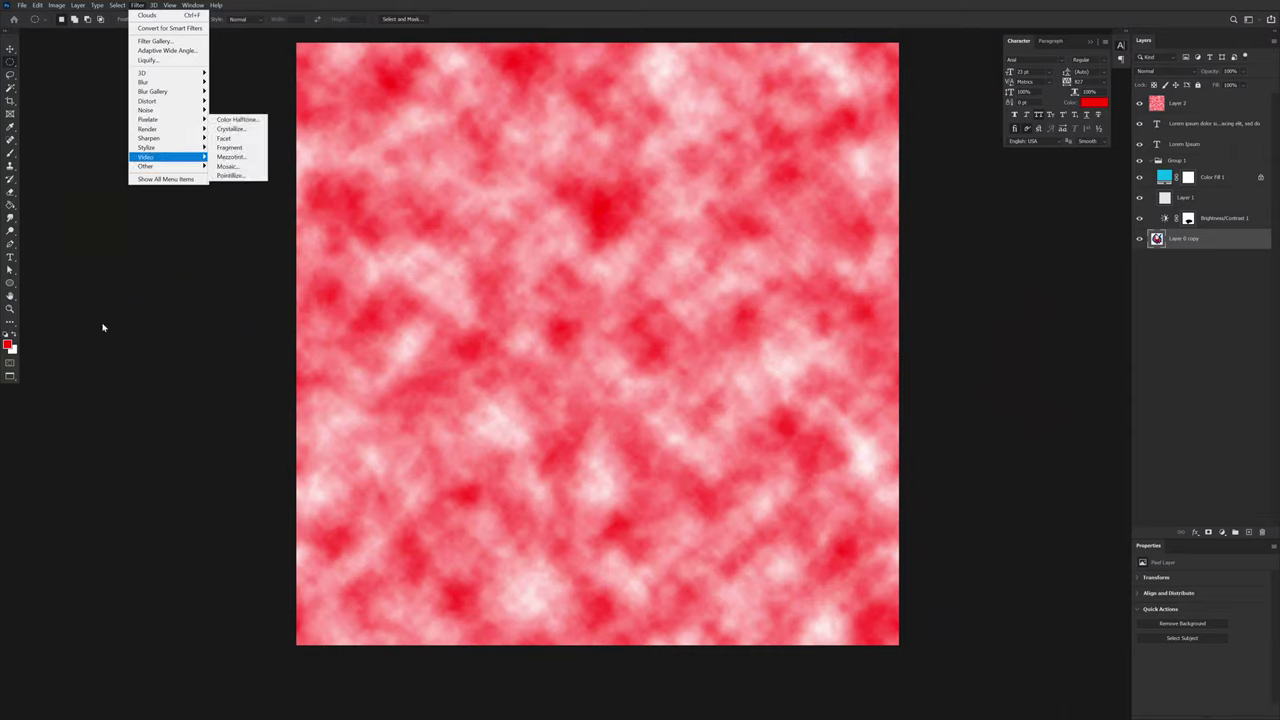
click(457, 250)
Step: Render clouds on Layer 0 copy with black foreground and white background colors, and move that layer to the top of the layer stack
key(space)
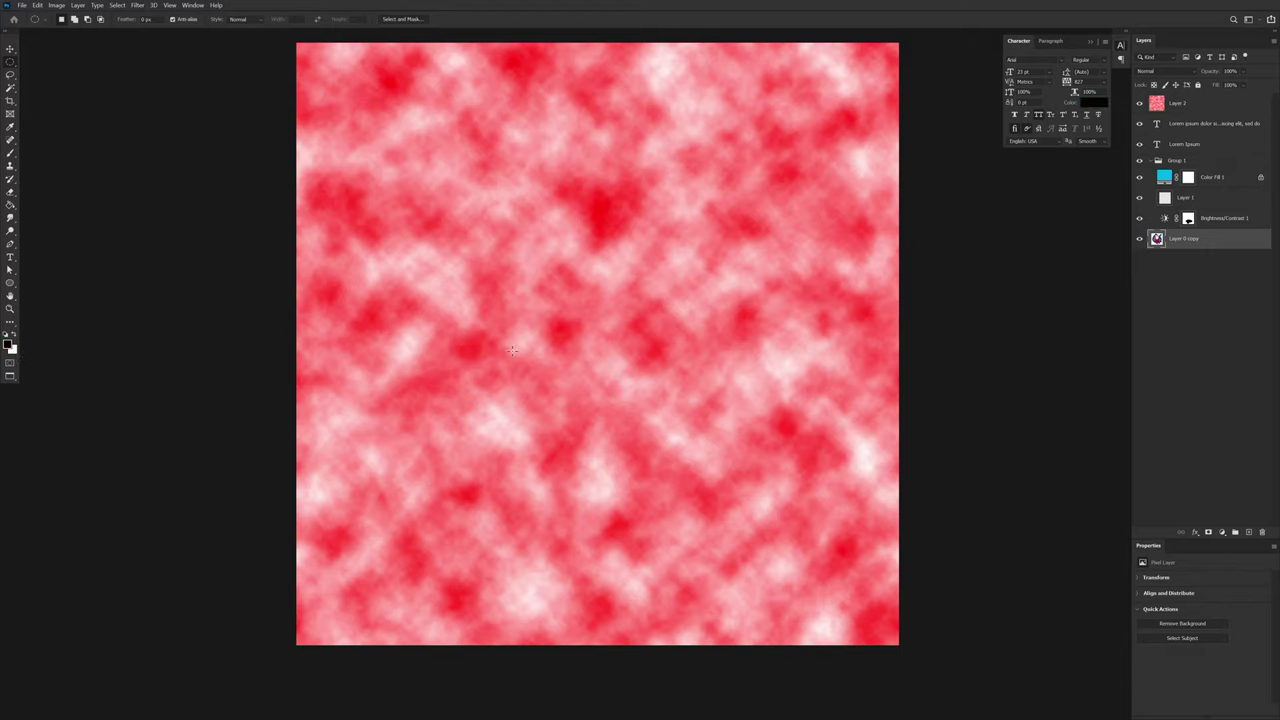
click(139, 6)
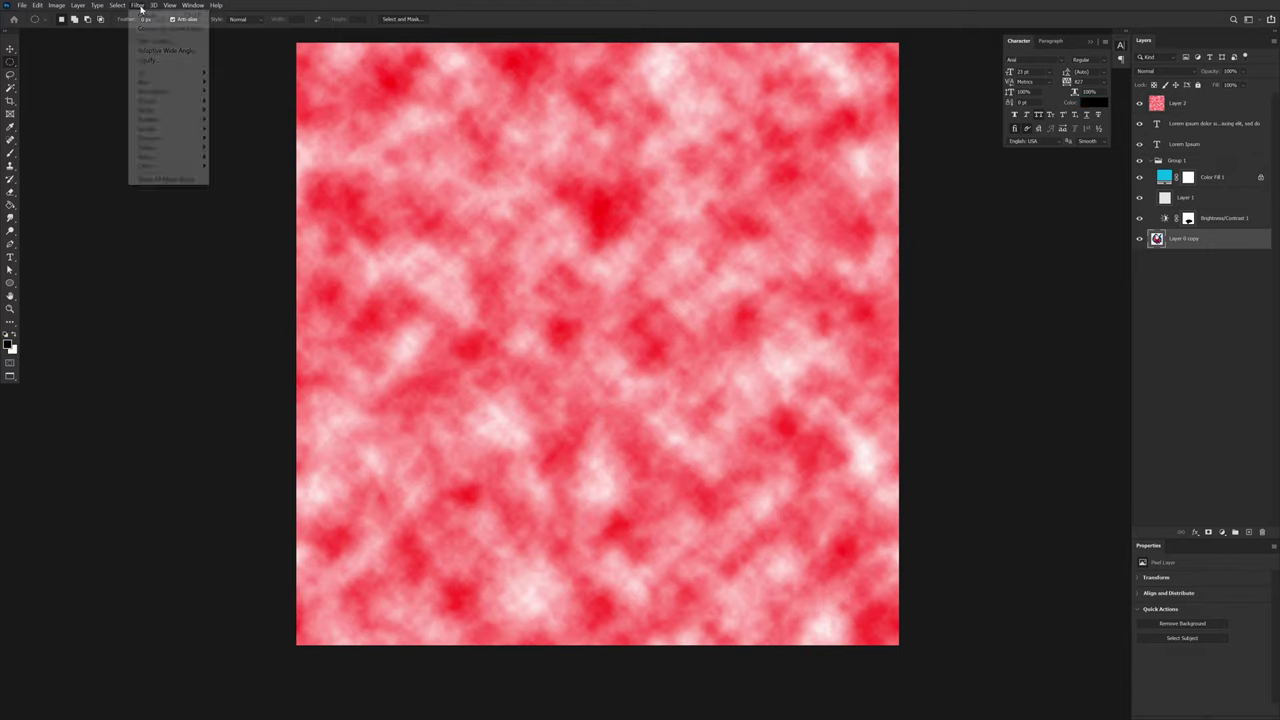
click(150, 17)
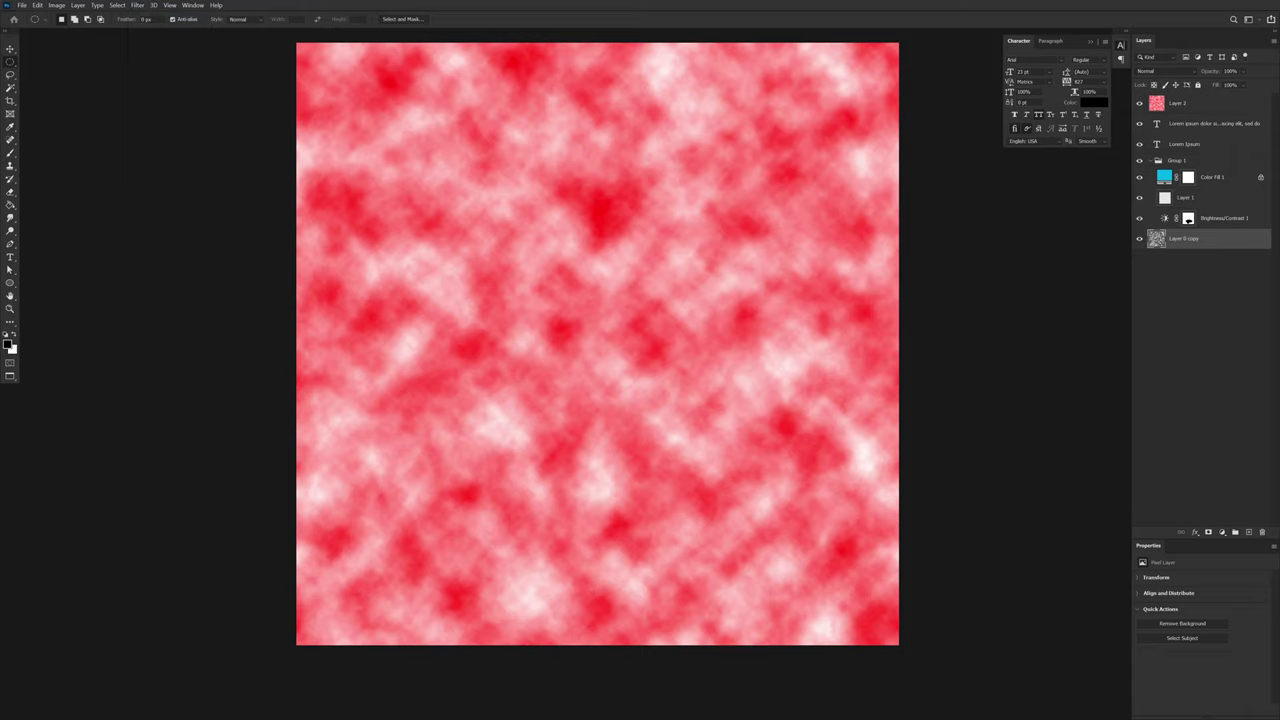
drag(713, 334, 711, 362)
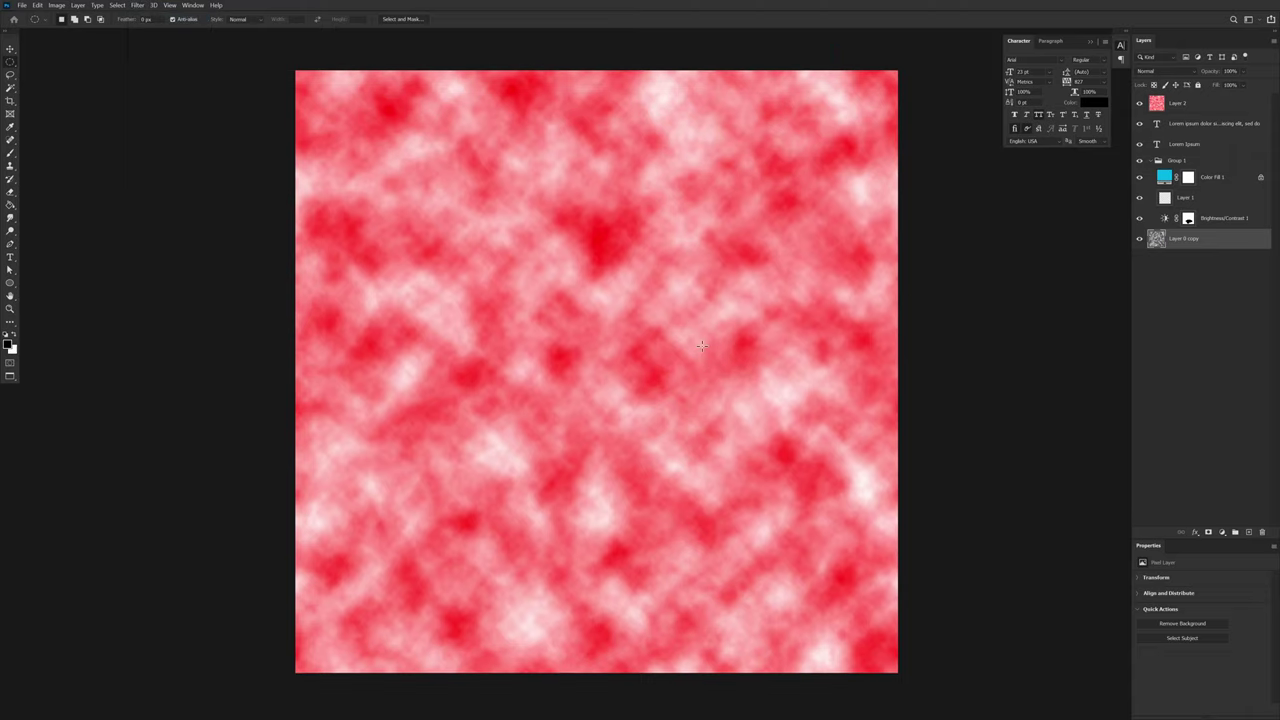
click(137, 6)
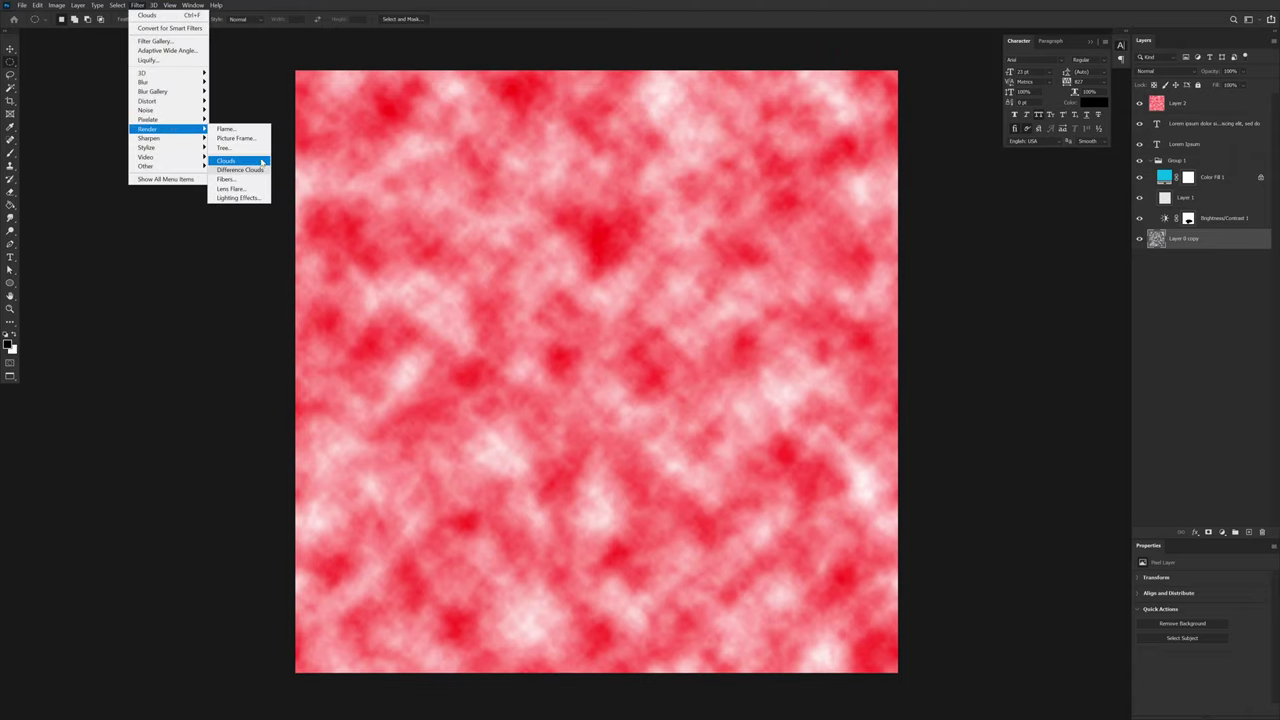
click(266, 161)
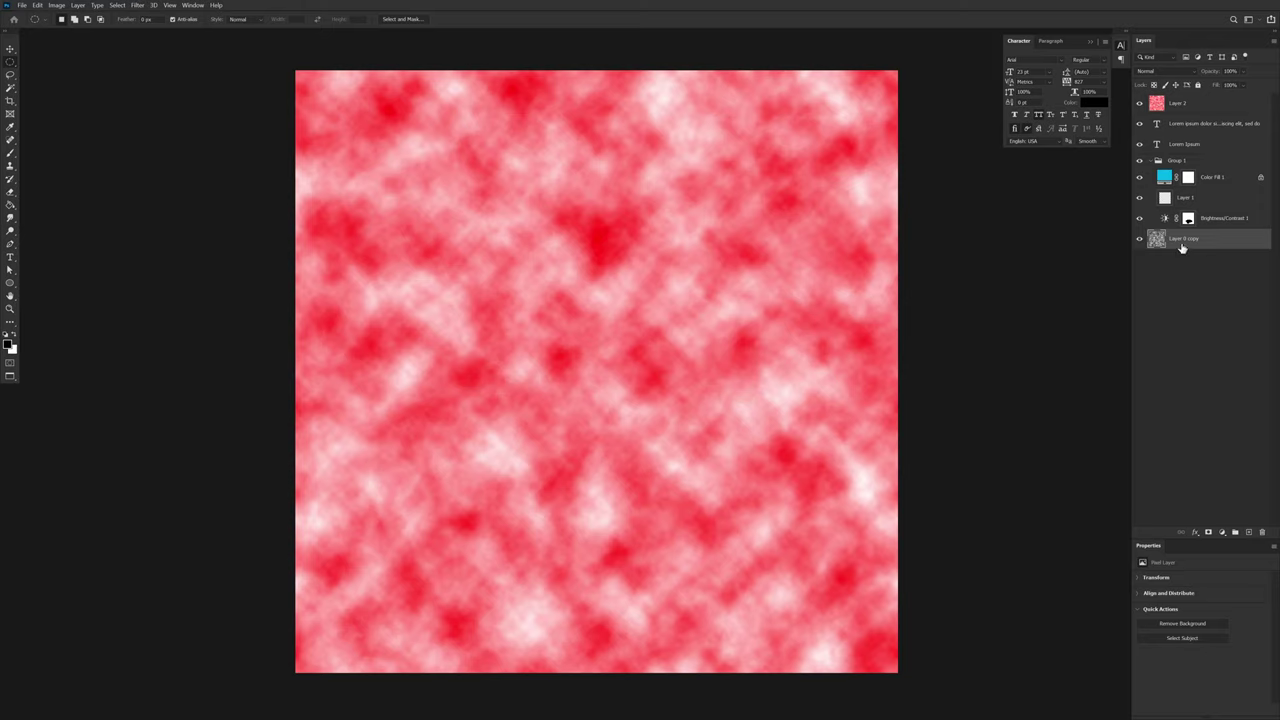
drag(1181, 247, 1191, 102)
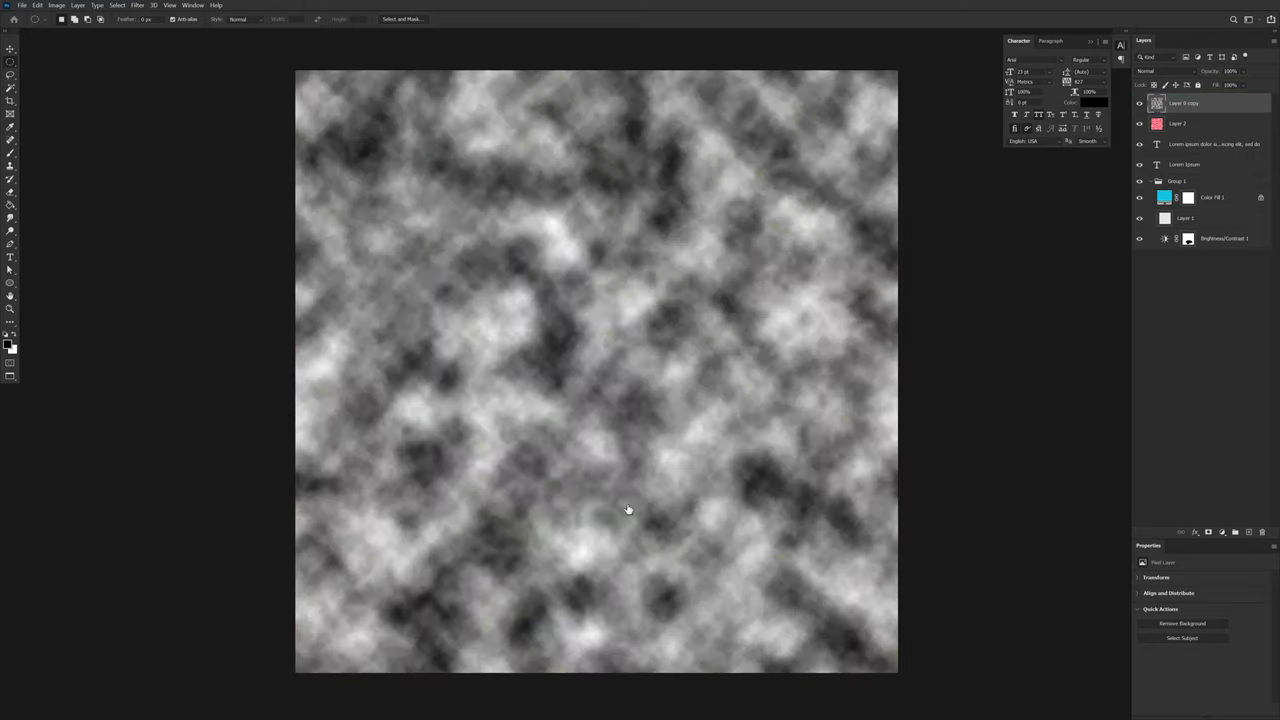
drag(607, 464, 594, 479)
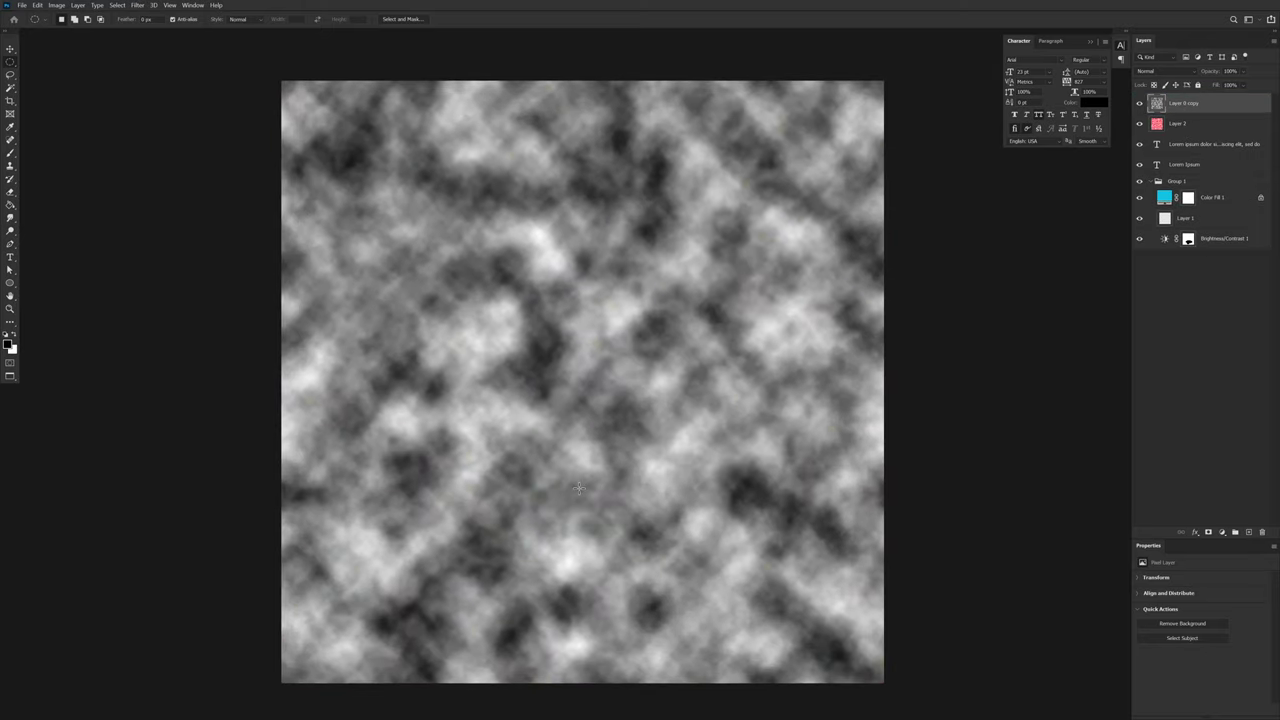
Step: Apply the Difference Clouds filter to the black-and-white clouds on Layer 0 copy
click(117, 5)
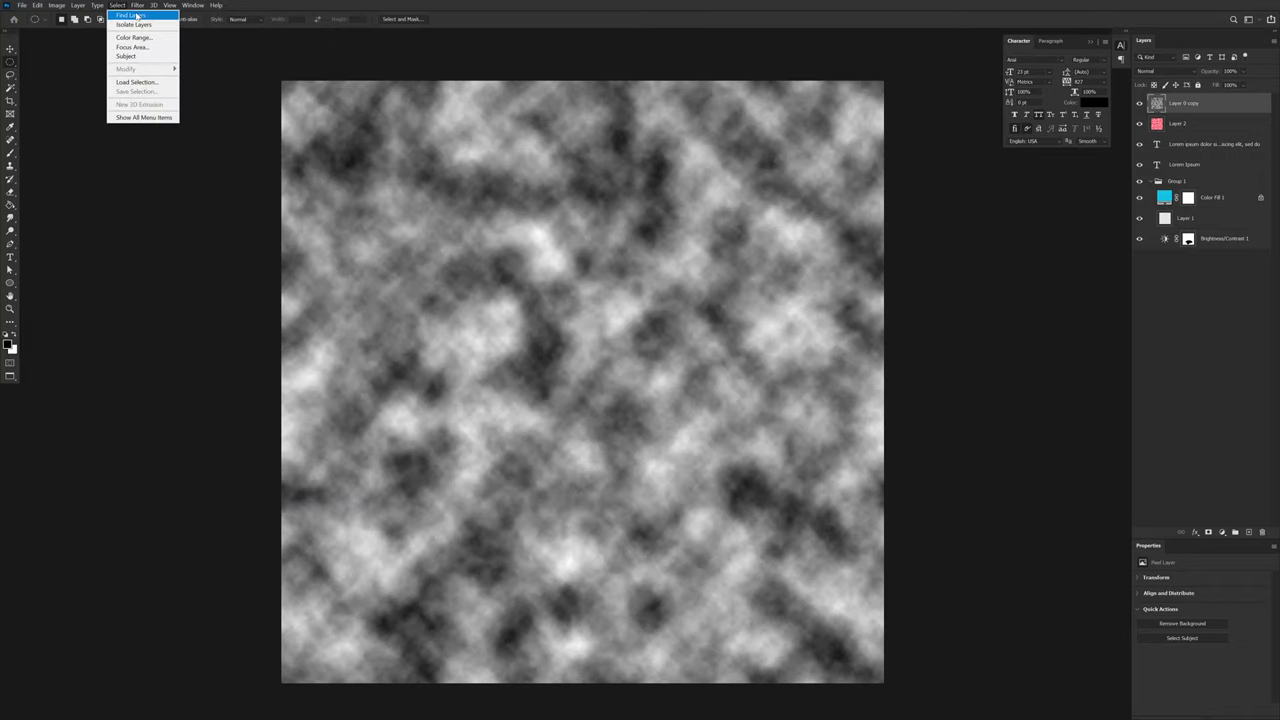
mouse_move(137, 5)
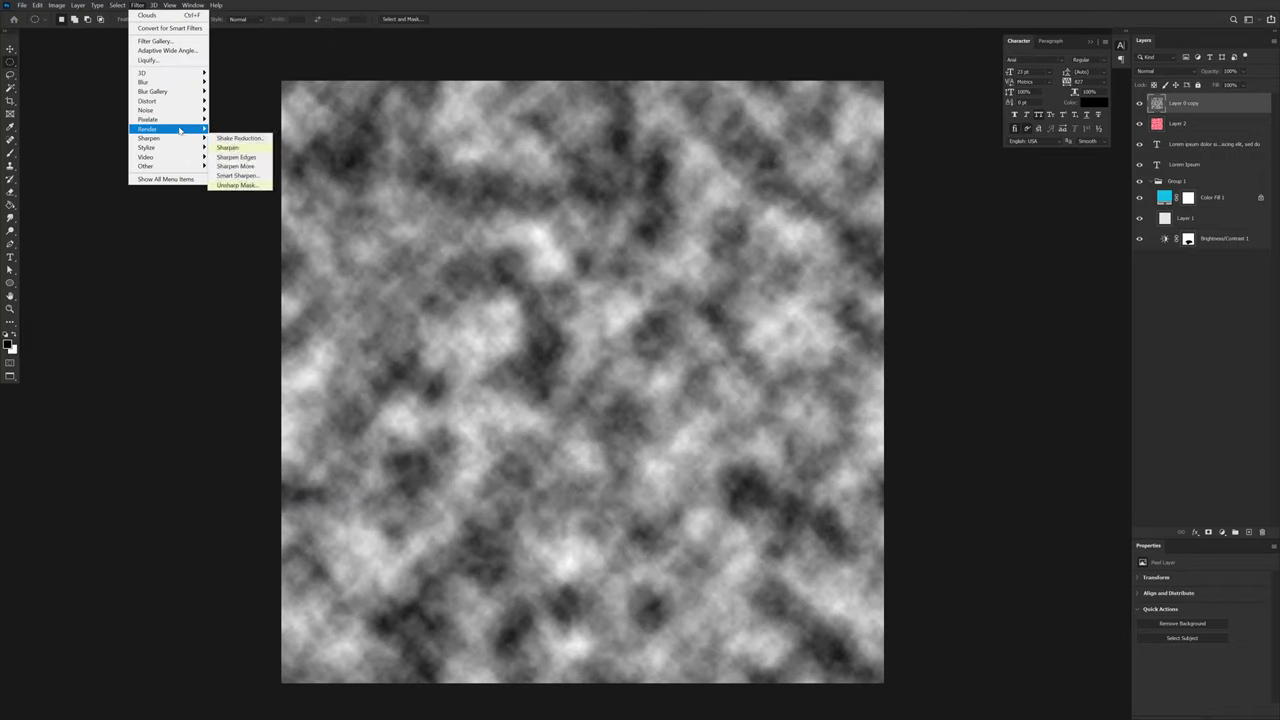
mouse_move(177, 131)
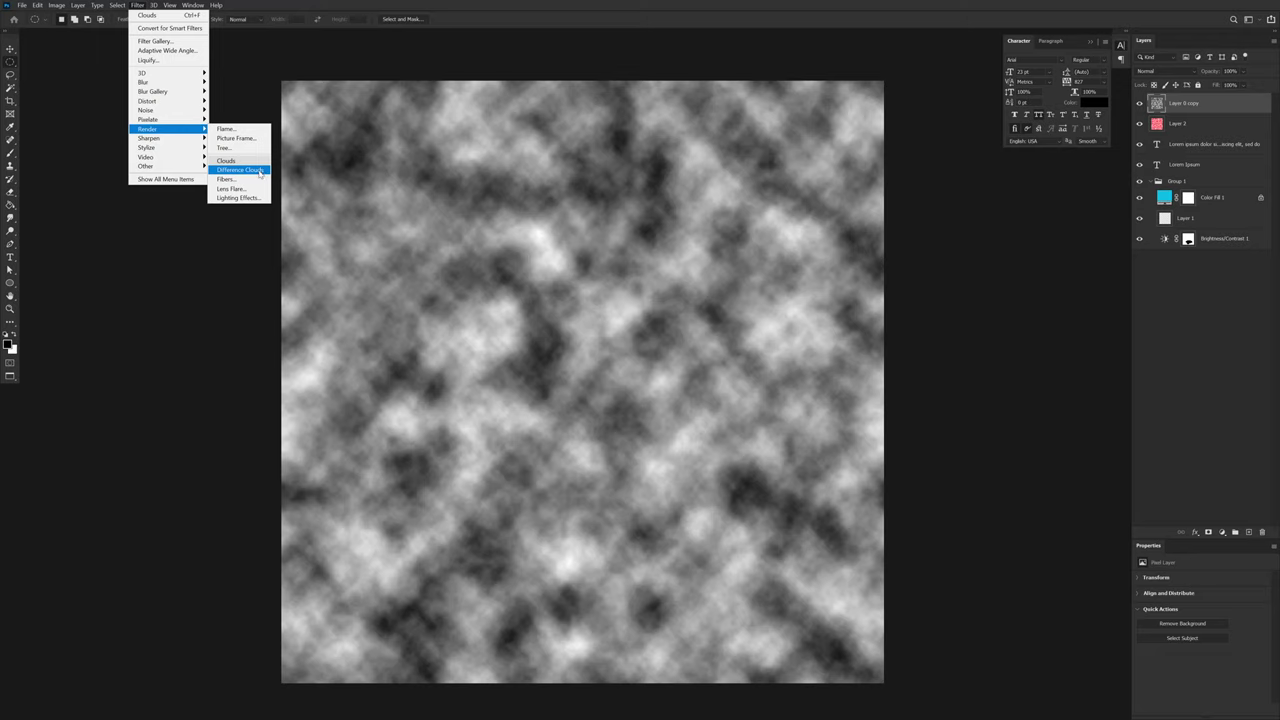
click(241, 170)
key(space)
drag(630, 572, 616, 560)
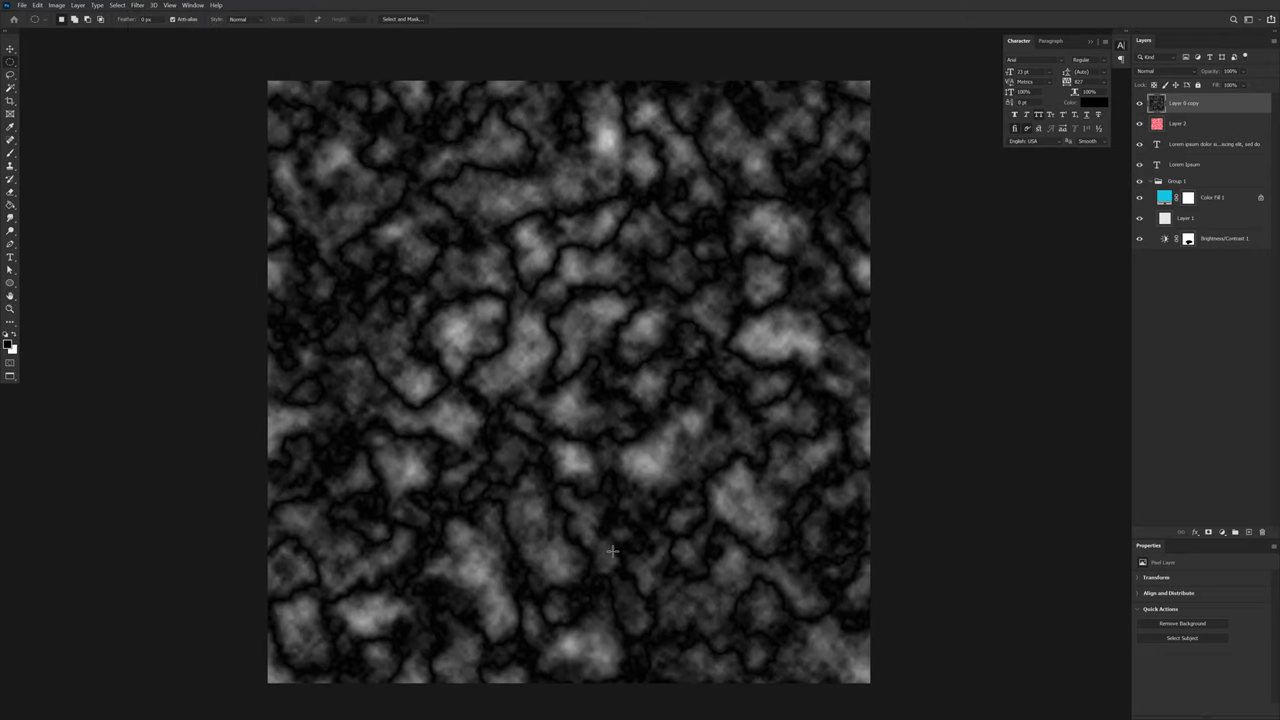
Step: Reapply the Difference Clouds filter to Layer 0 copy many times in a row to build a finer, veined texture
click(137, 5)
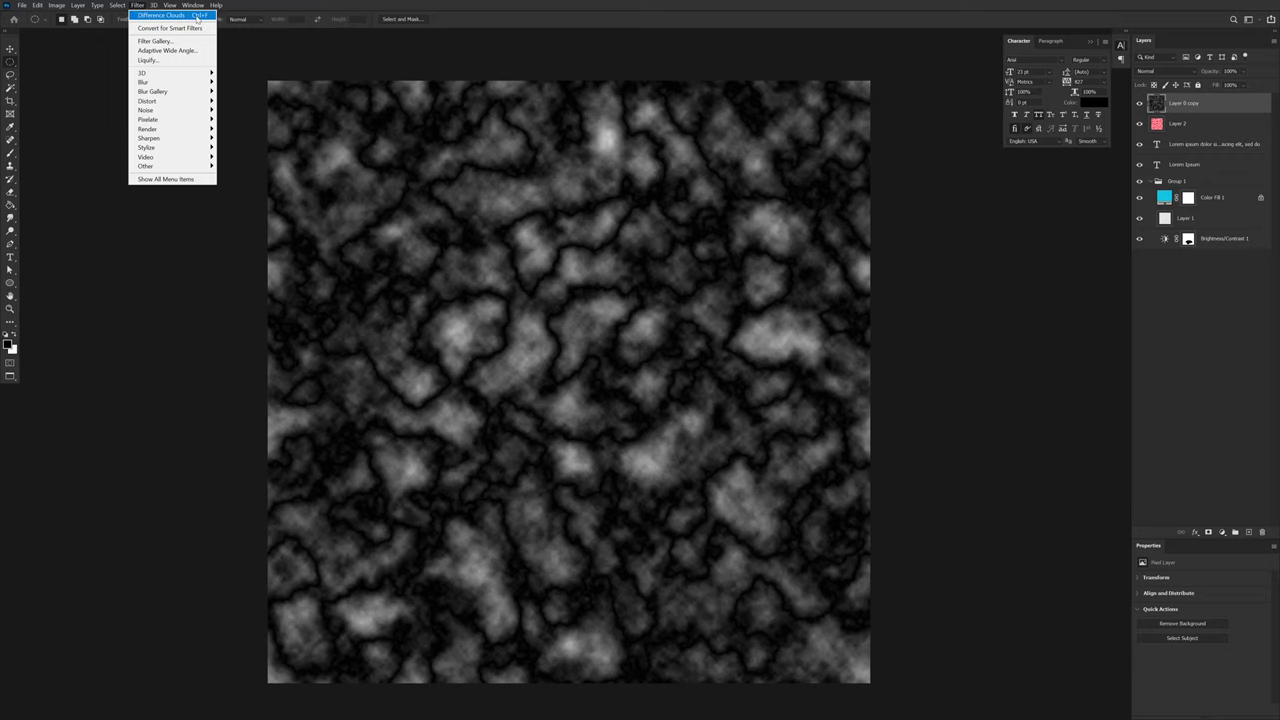
click(196, 16)
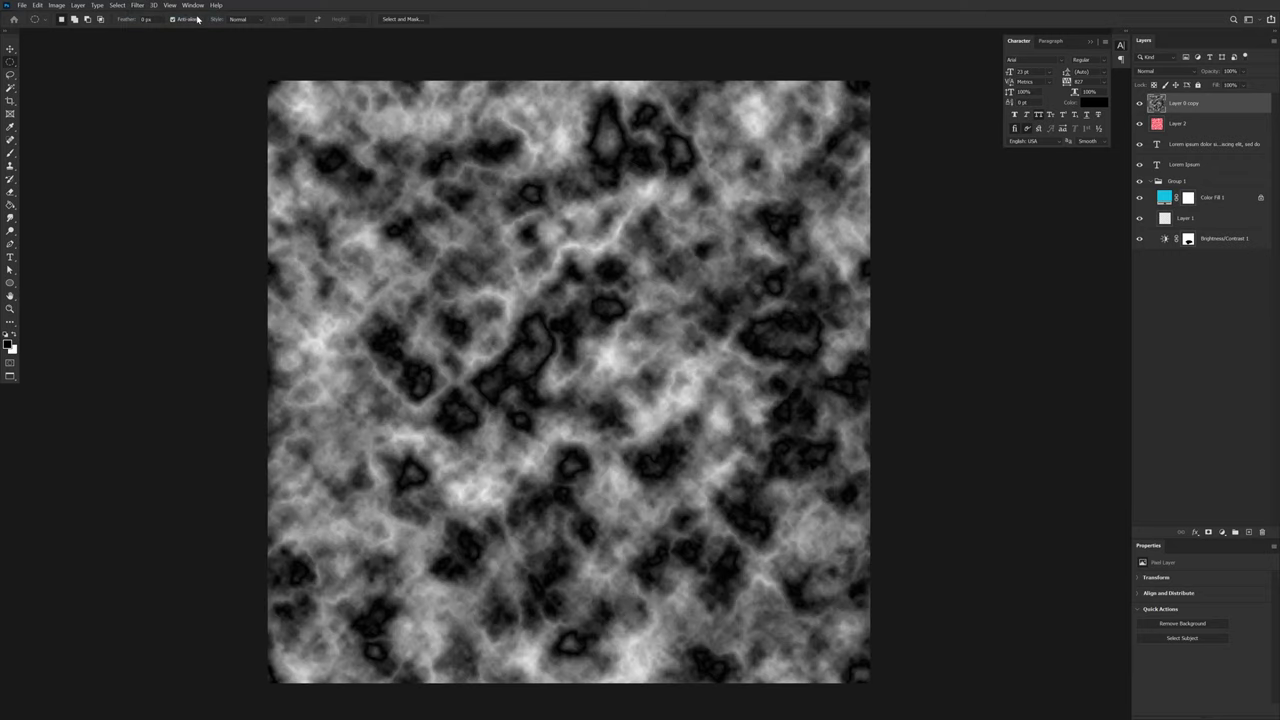
key(ctrl+alt+f)
key(ctrl+alt+f)
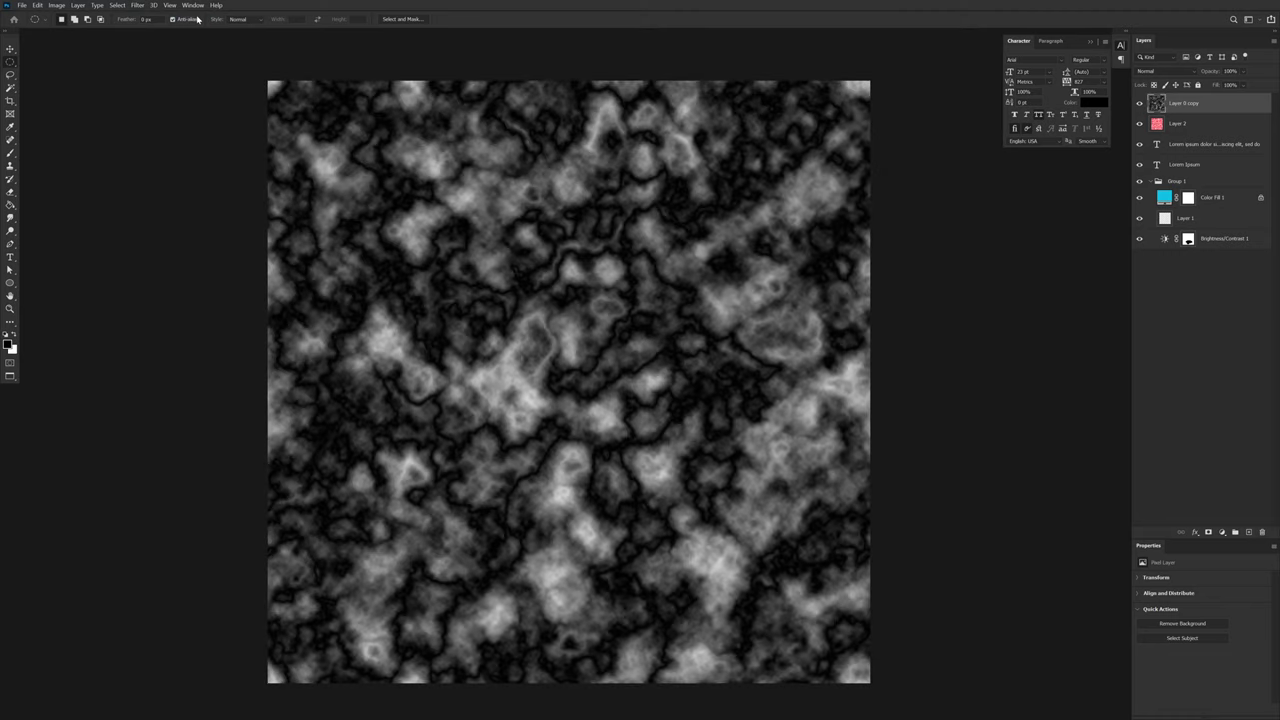
key(ctrl+alt+f)
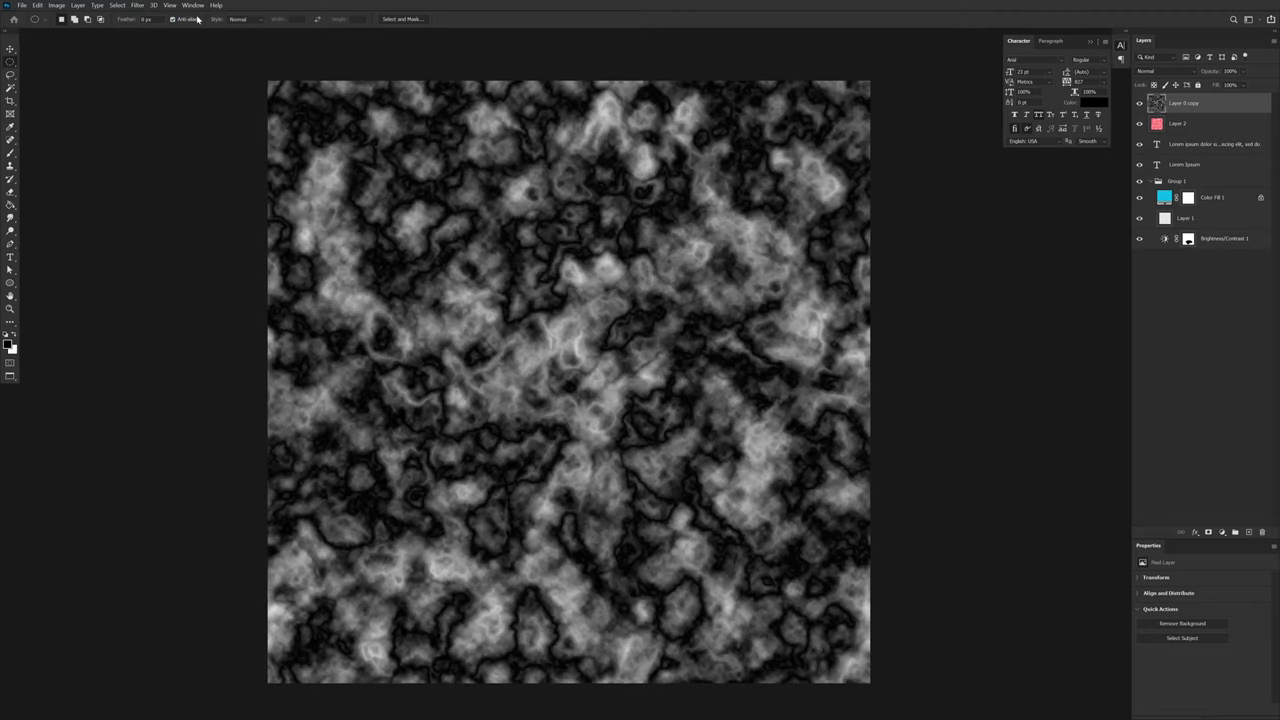
key(ctrl+alt+f)
key(ctrl+alt+f)
key(ctrl+alt+f)
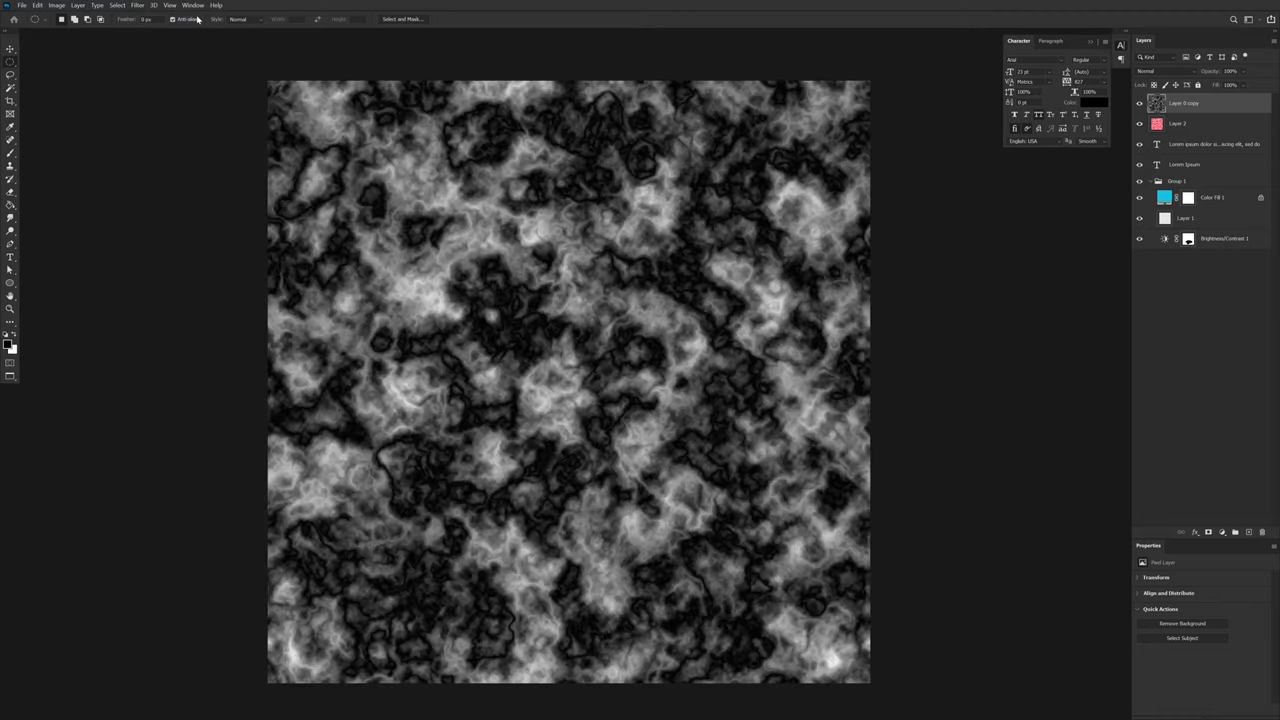
key(ctrl+alt+f)
key(ctrl+alt+f)
key(ctrl+alt+f)
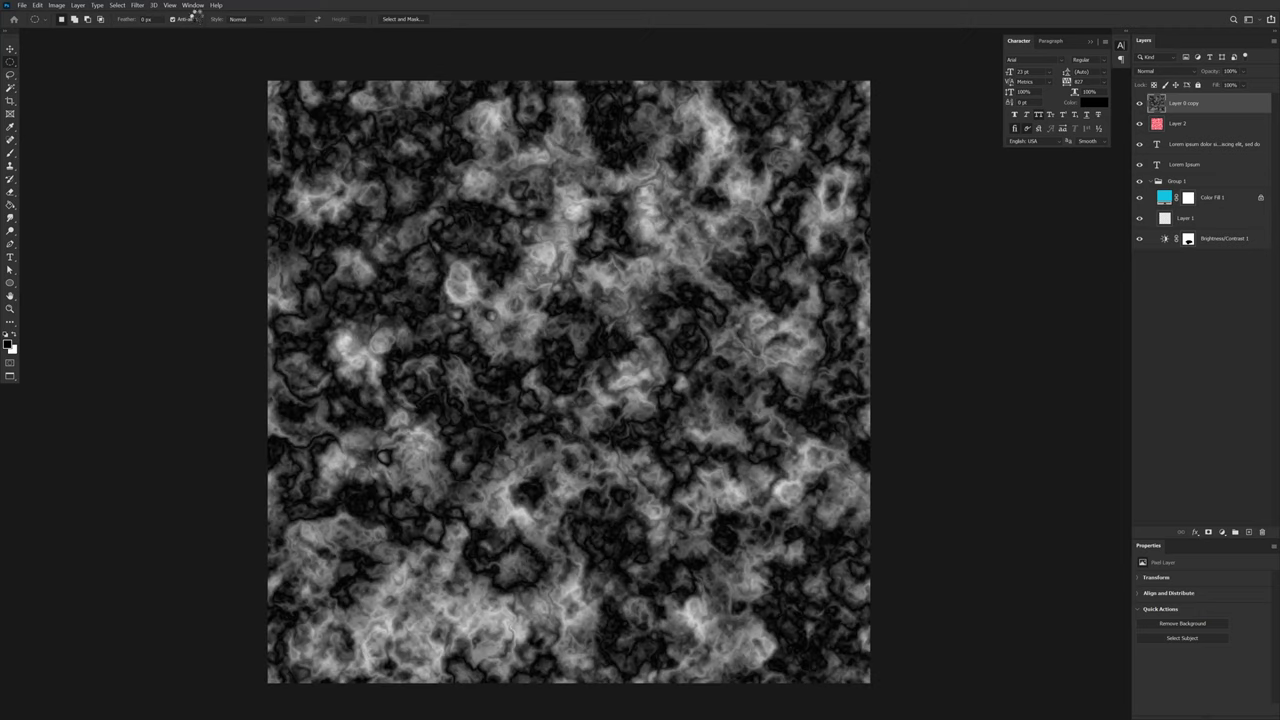
key(ctrl+alt+f)
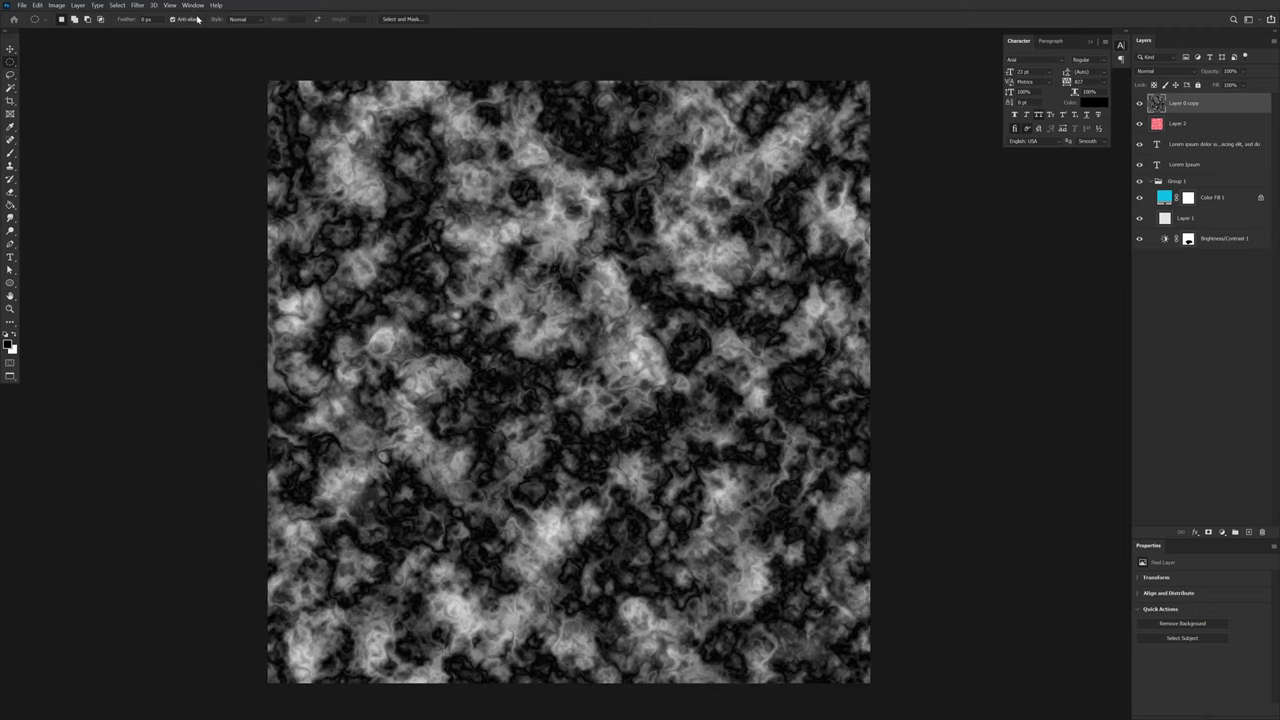
key(ctrl+alt+f)
key(ctrl+alt+f)
key(ctrl+alt+f)
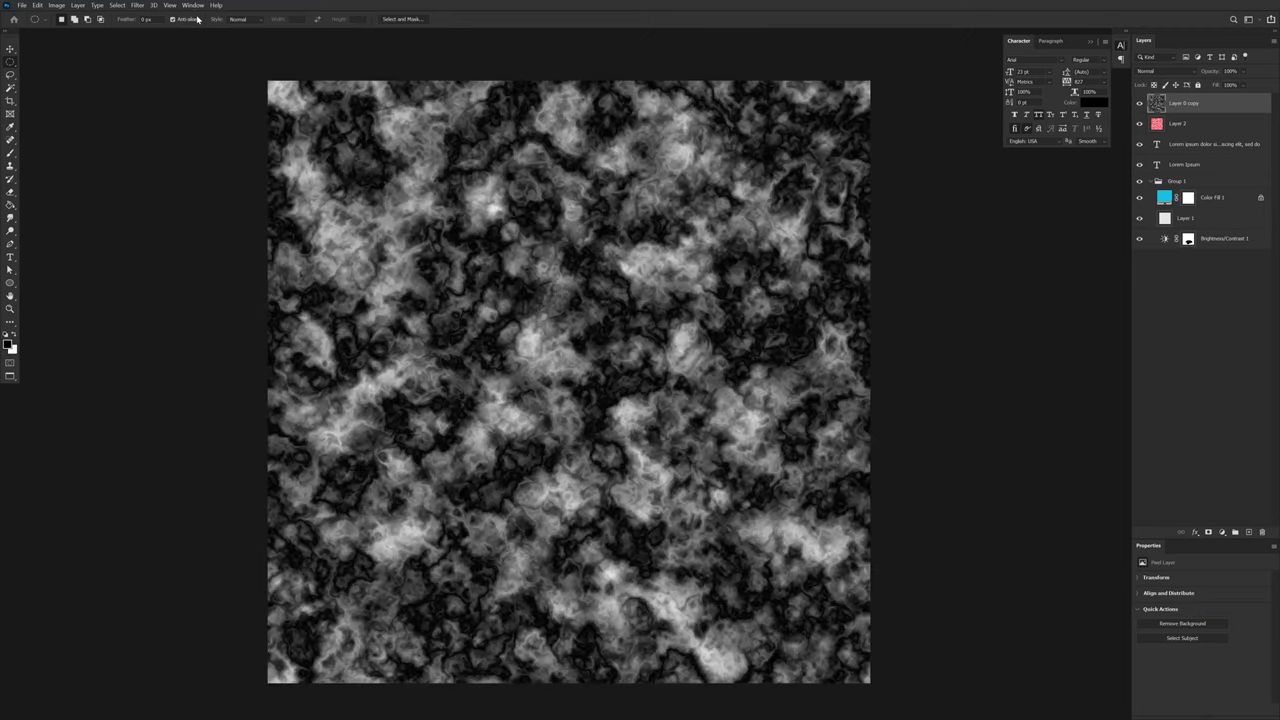
key(ctrl+alt+f)
key(ctrl+alt+f)
key(ctrl+alt+f)
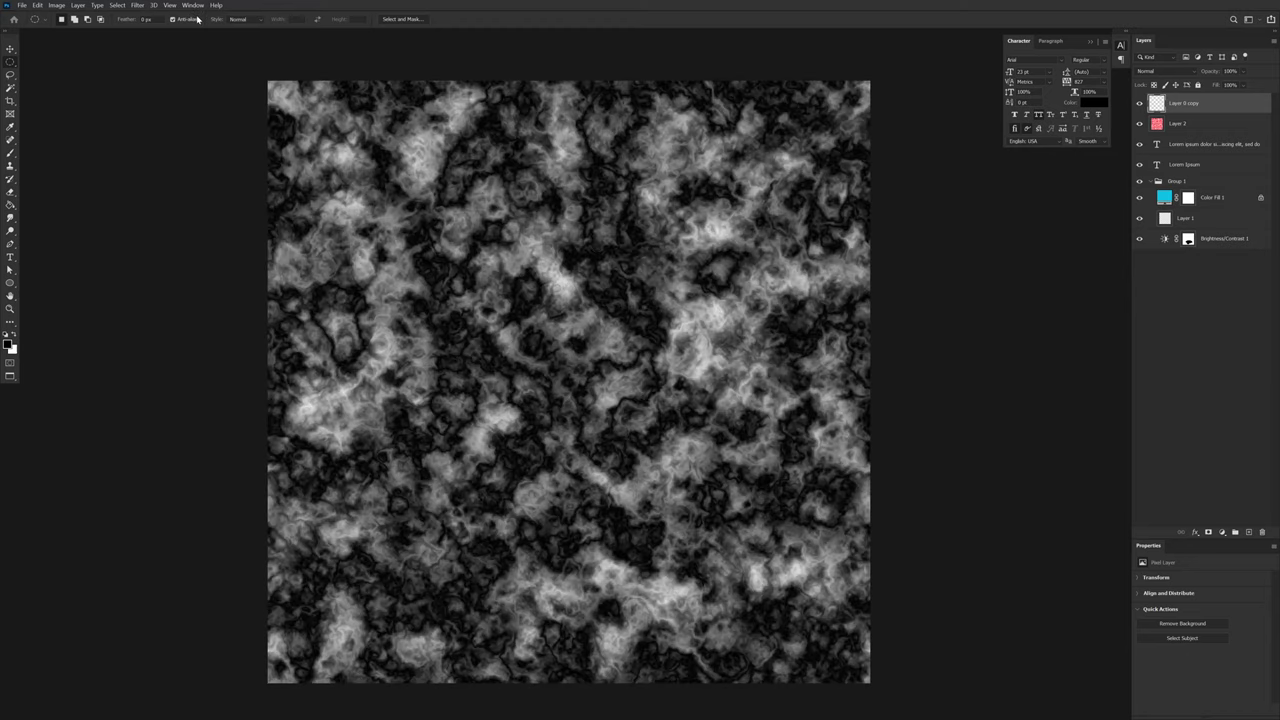
key(ctrl+alt+f)
key(ctrl+alt+f)
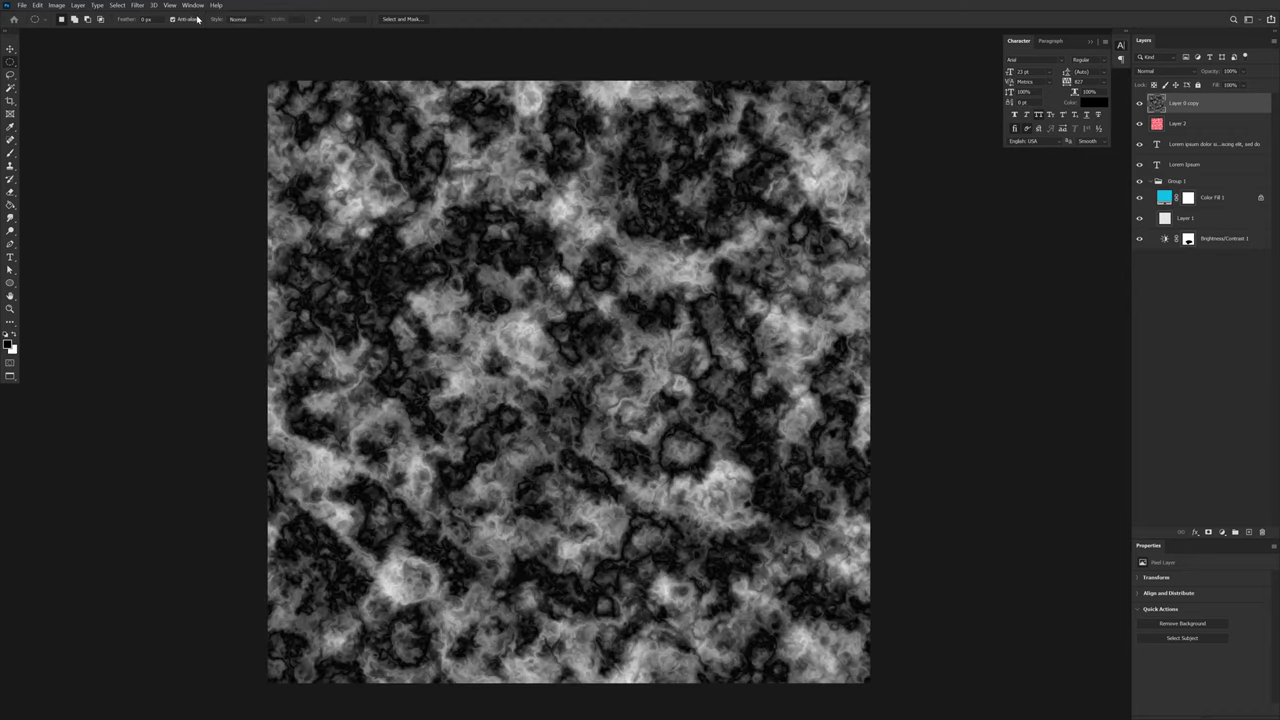
Step: Apply a Color Halftone filter with the preset settings to Layer 0 copy and inspect the dot pattern up close
click(142, 9)
mouse_move(185, 123)
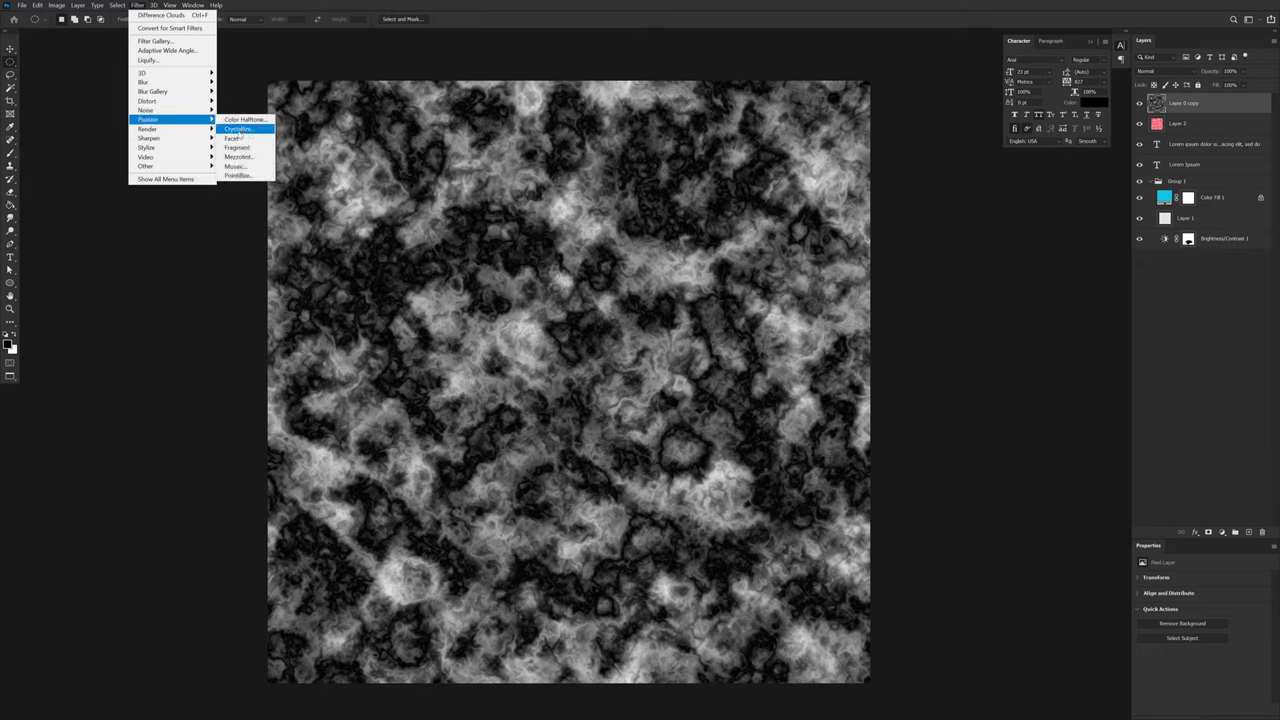
click(246, 120)
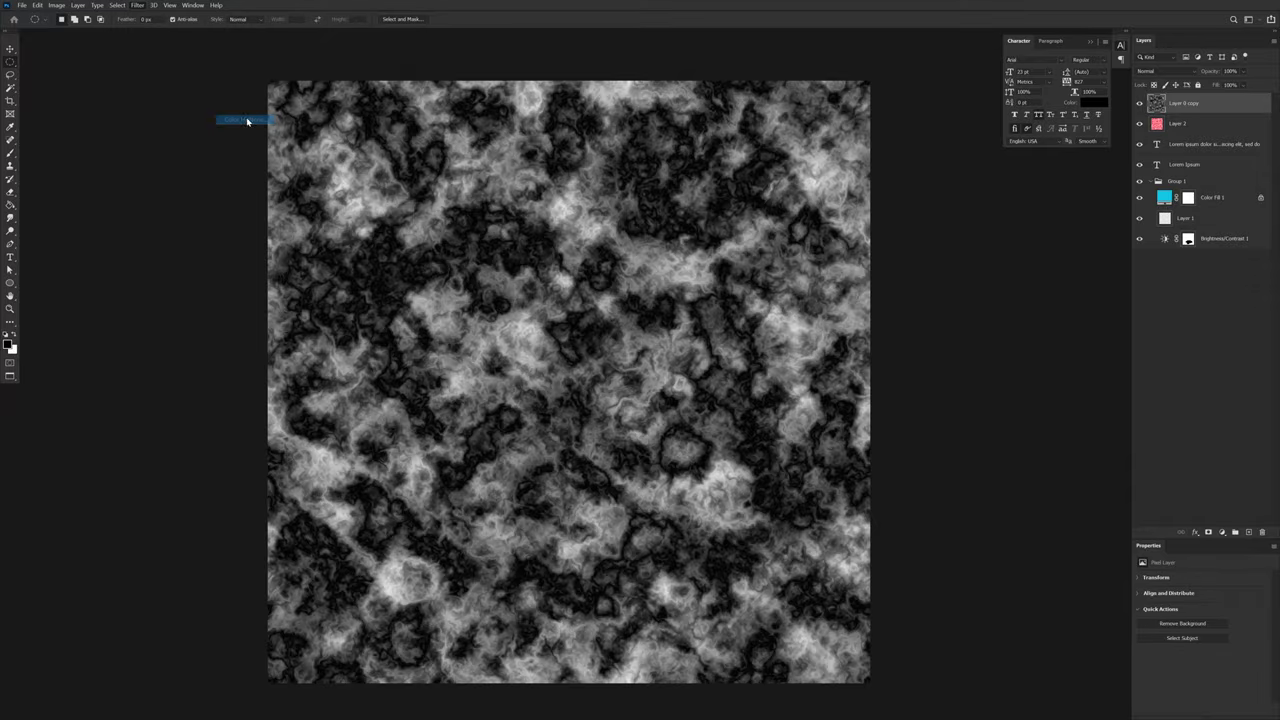
click(714, 229)
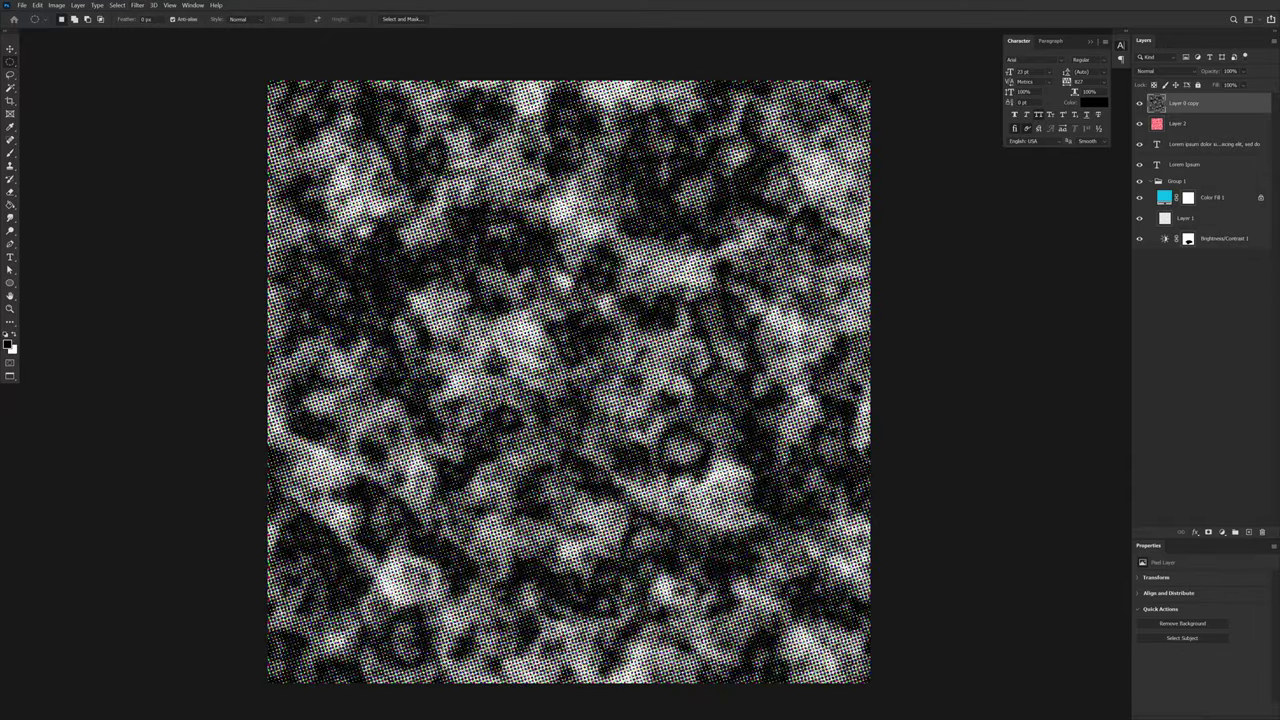
scroll(618, 336, up, 10)
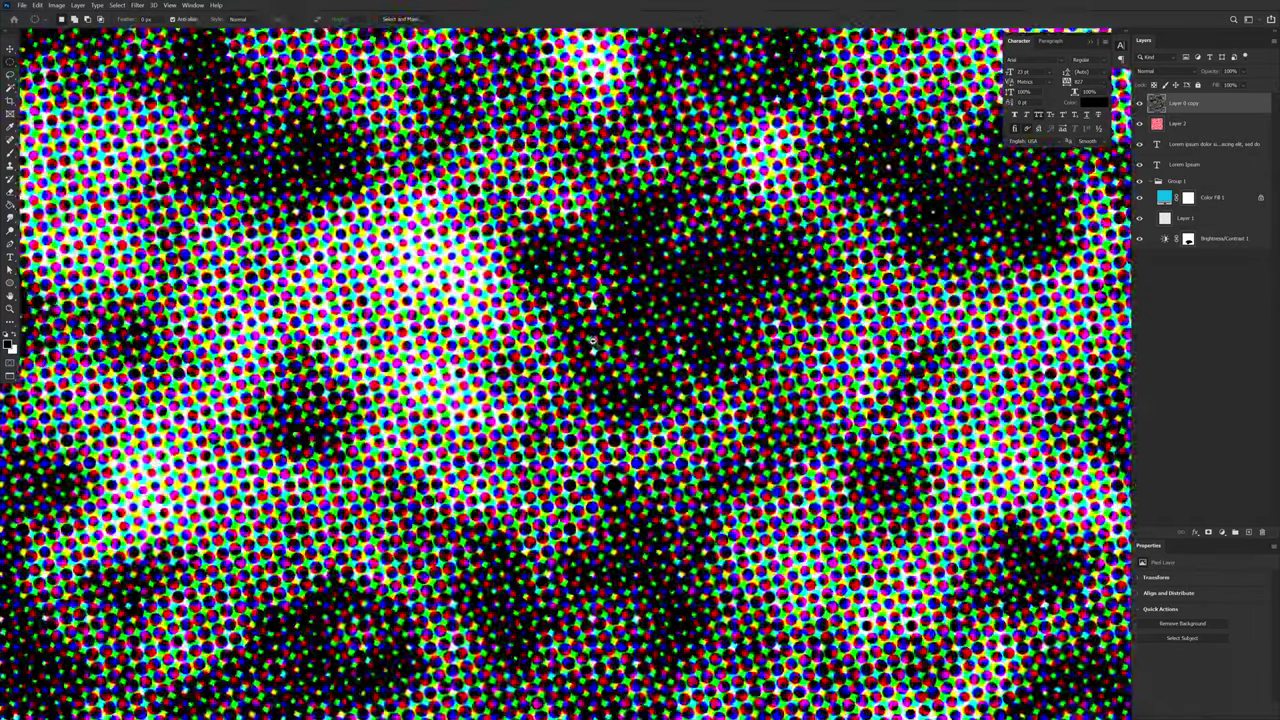
scroll(618, 336, down, 10)
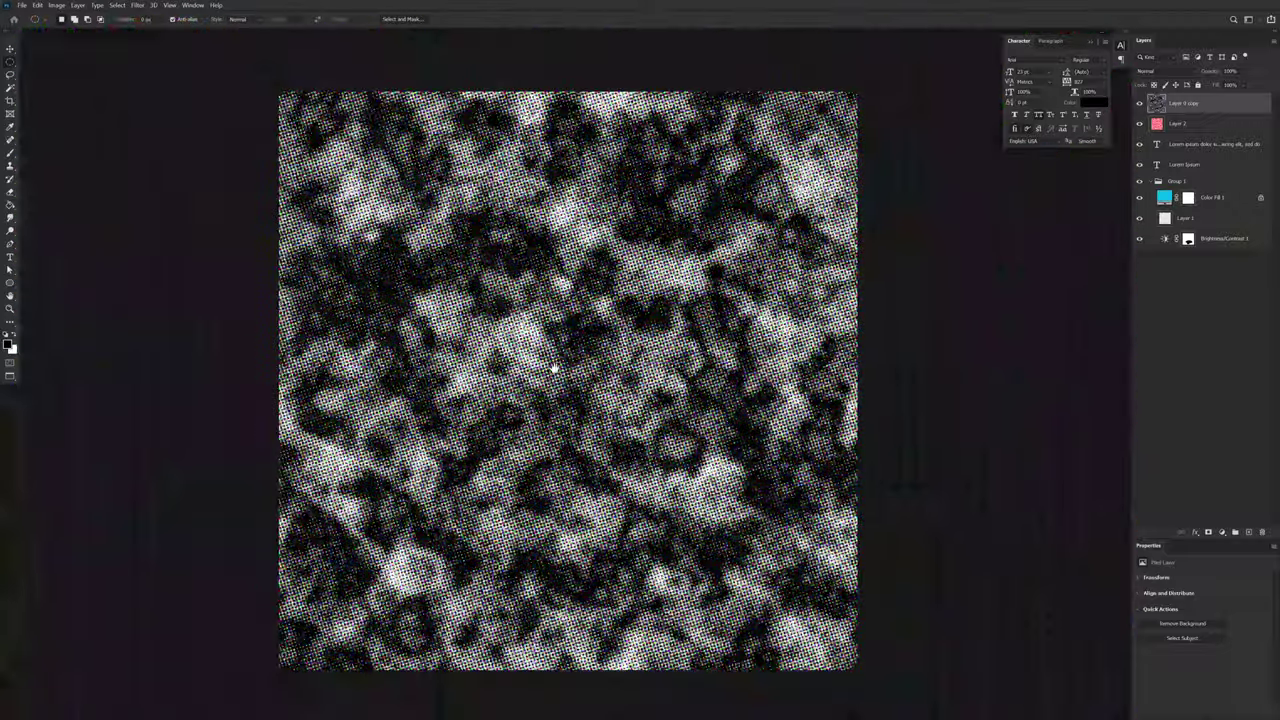
Step: Undo the Color Halftone filter on Layer 0 copy to restore the smooth black-and-white clouds
click(138, 5)
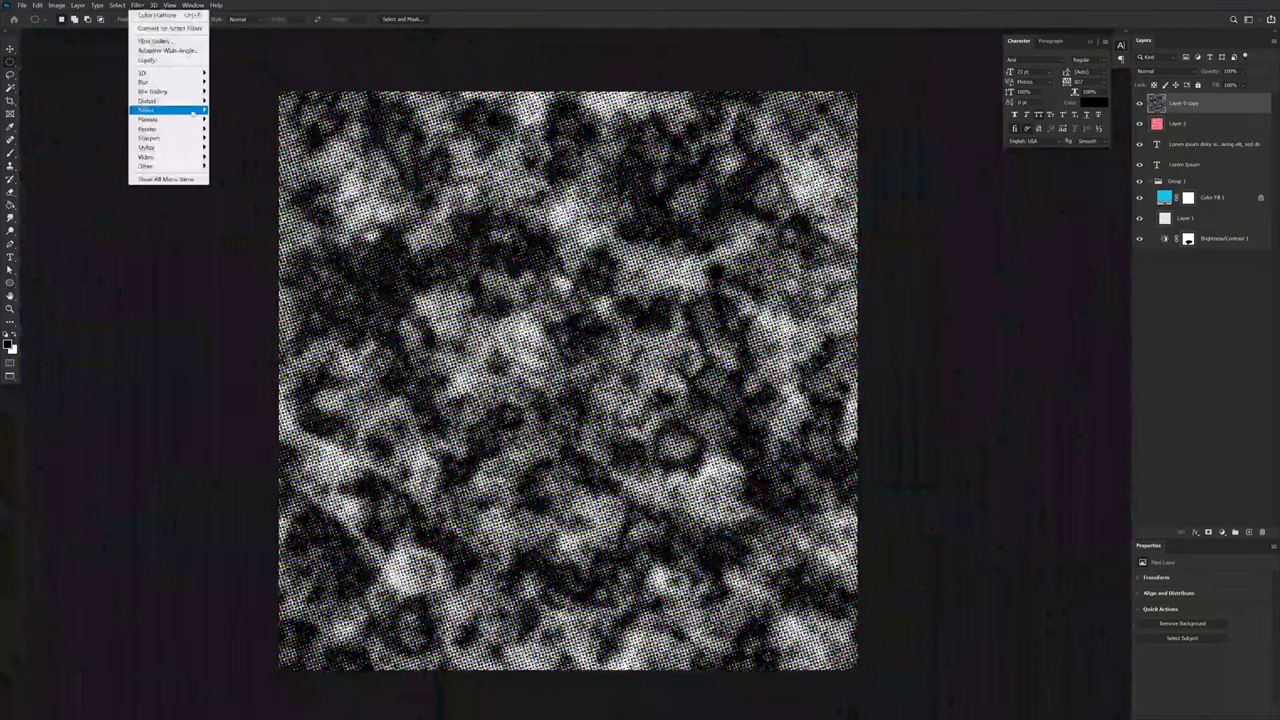
mouse_move(194, 128)
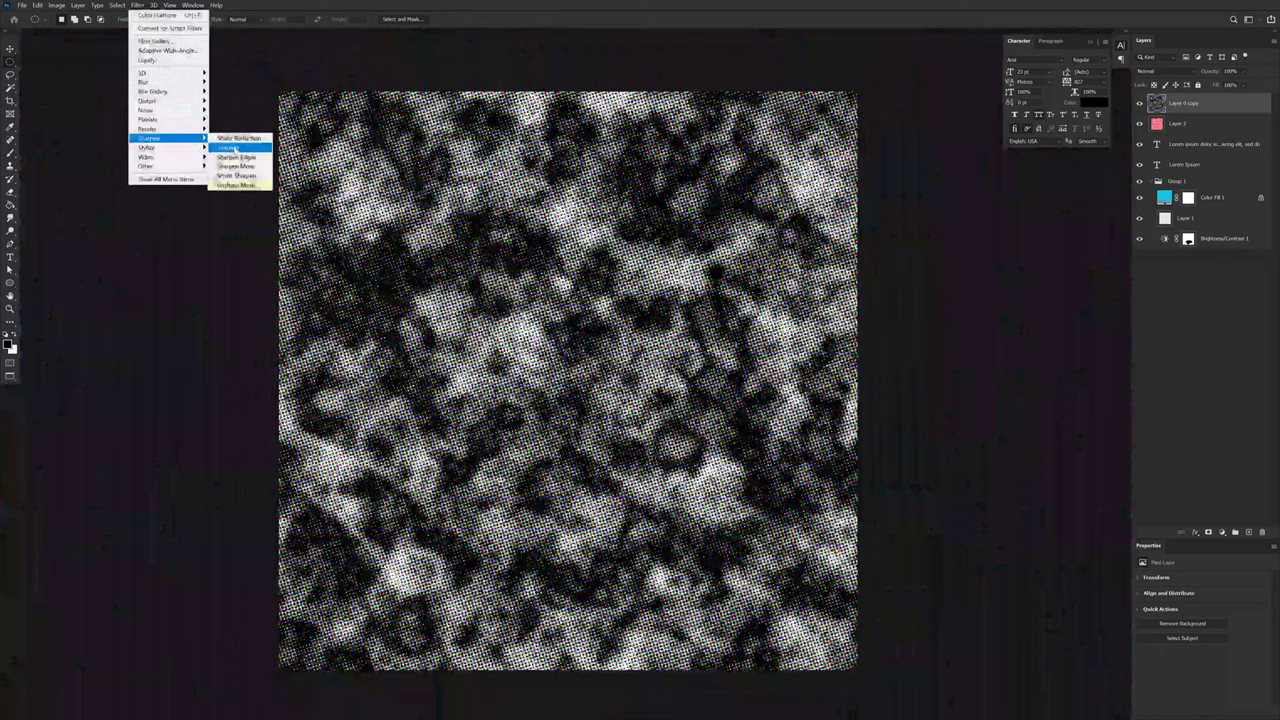
click(236, 157)
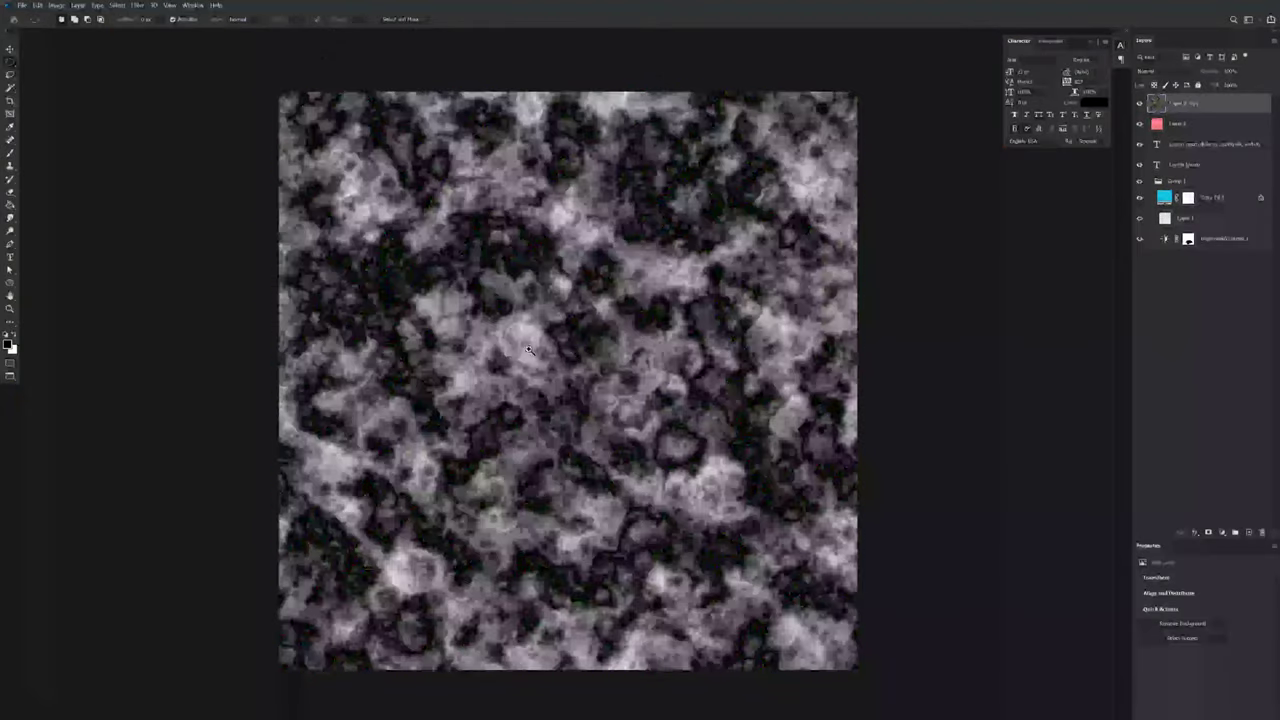
scroll(530, 349, up, 3)
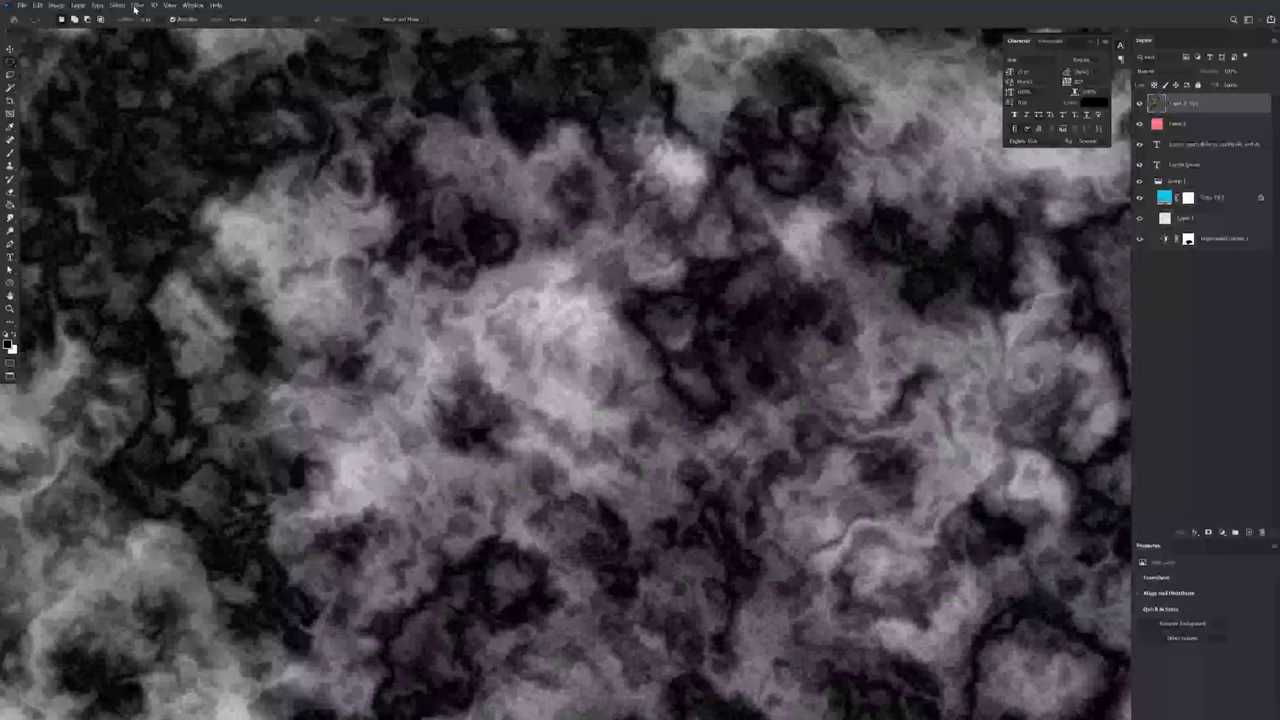
Step: Apply the Sharpen filter to Layer 0 copy repeatedly until the clouds break into coarse grain, and inspect the texture
click(137, 6)
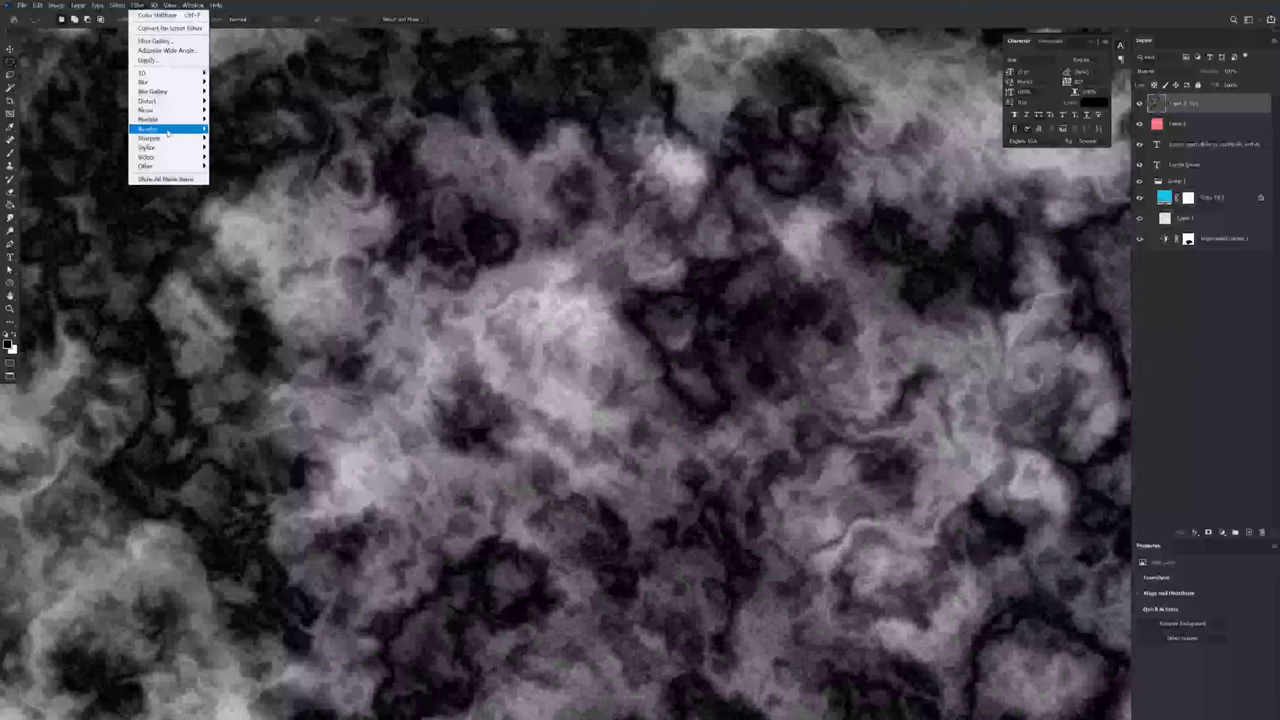
mouse_move(172, 138)
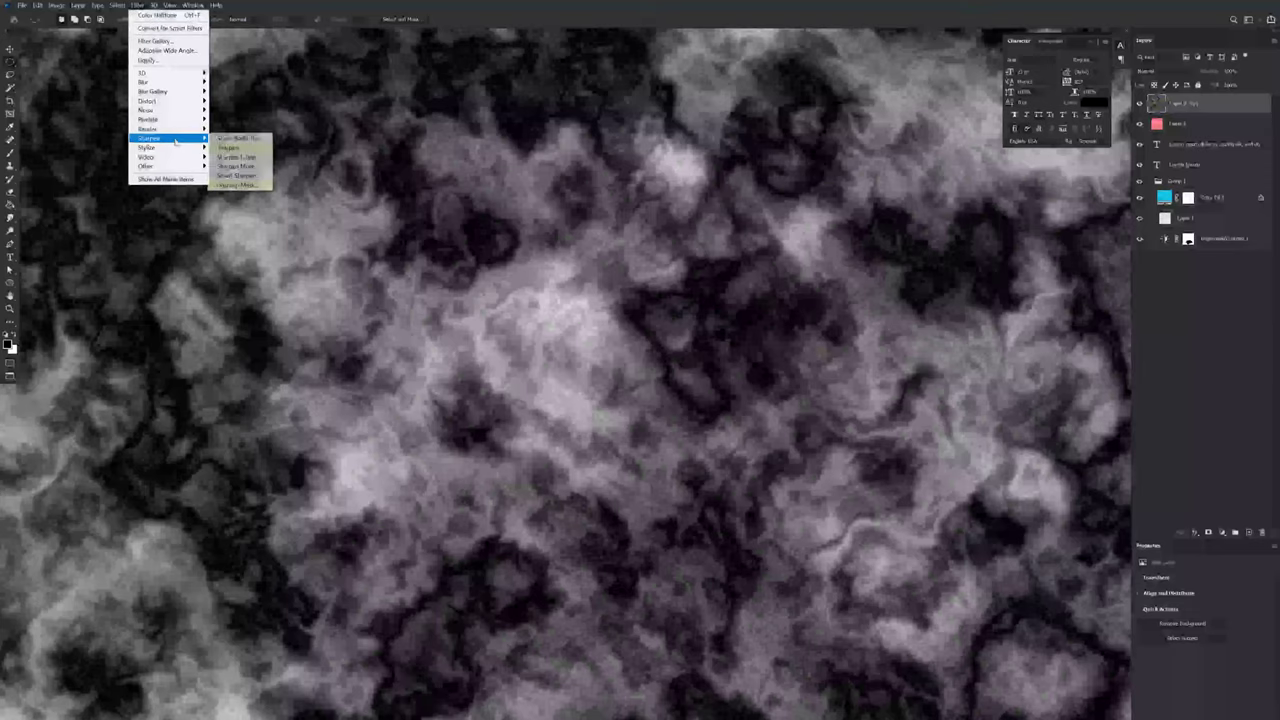
click(241, 148)
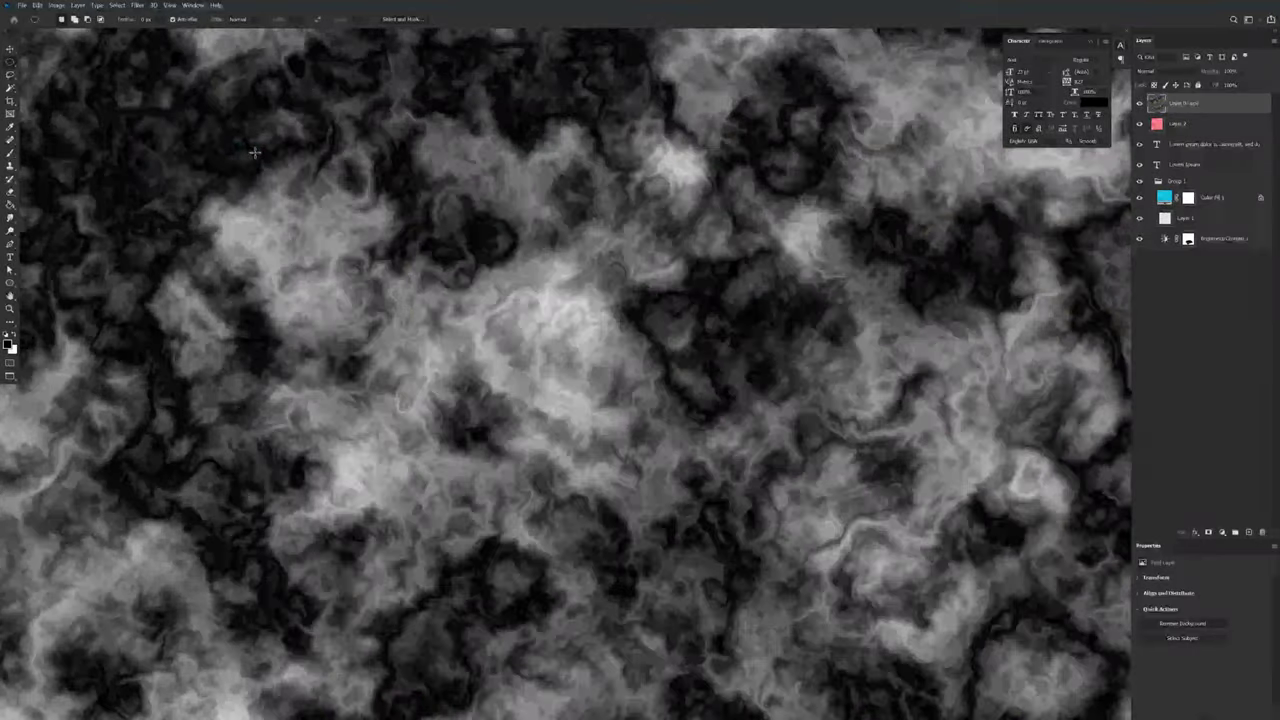
mouse_move(586, 363)
mouse_down()
mouse_move(626, 337)
mouse_move(586, 363)
mouse_up()
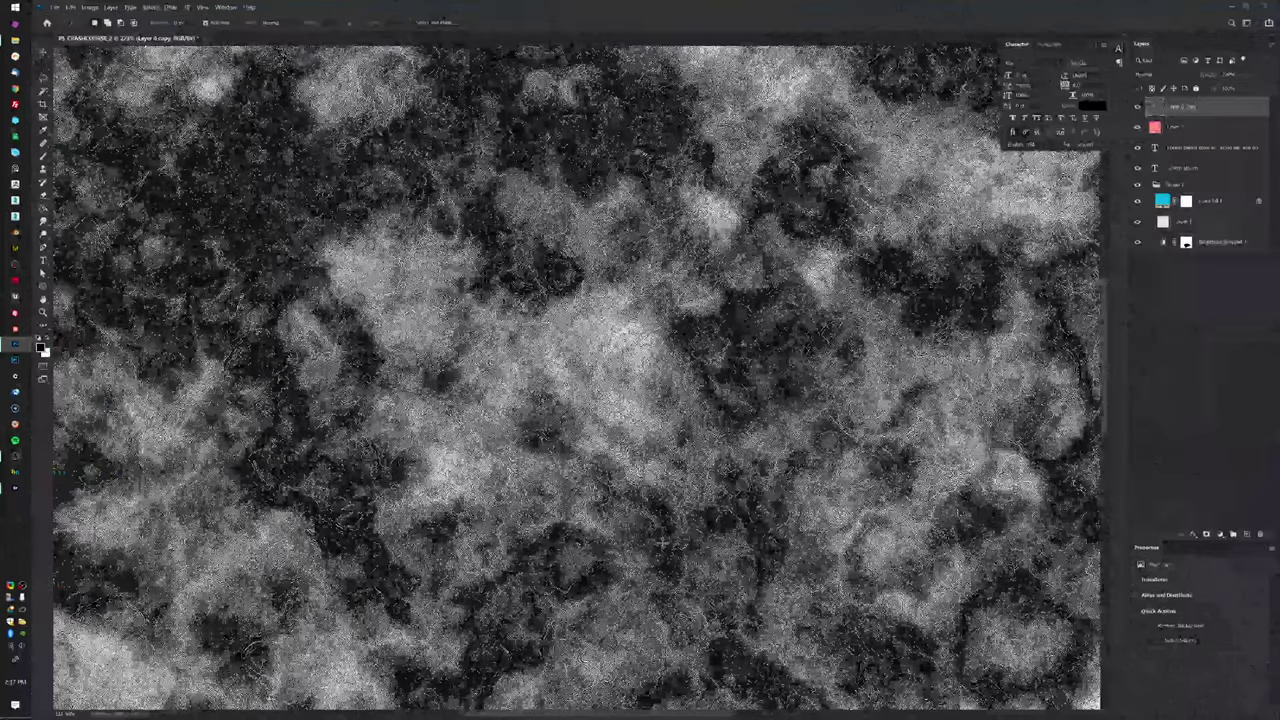
key(ctrl+plus)
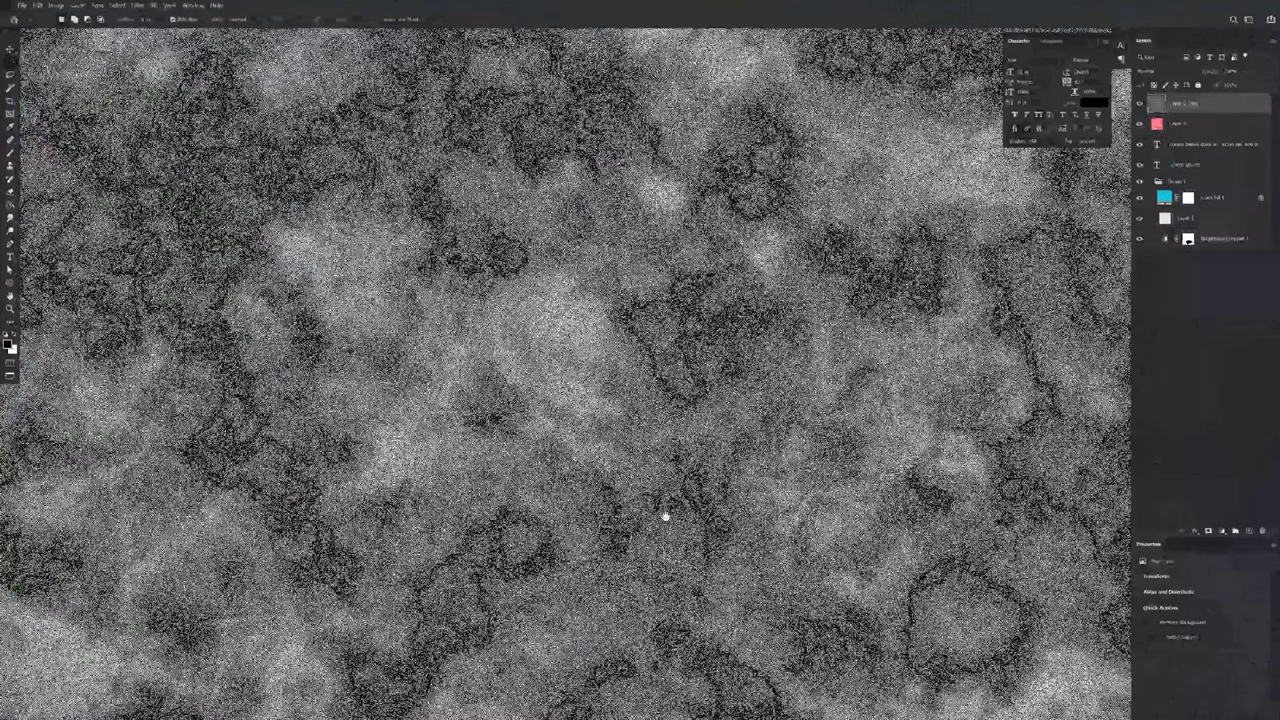
scroll(666, 518, down, 3)
scroll(661, 532, up, 1)
drag(783, 570, 705, 437)
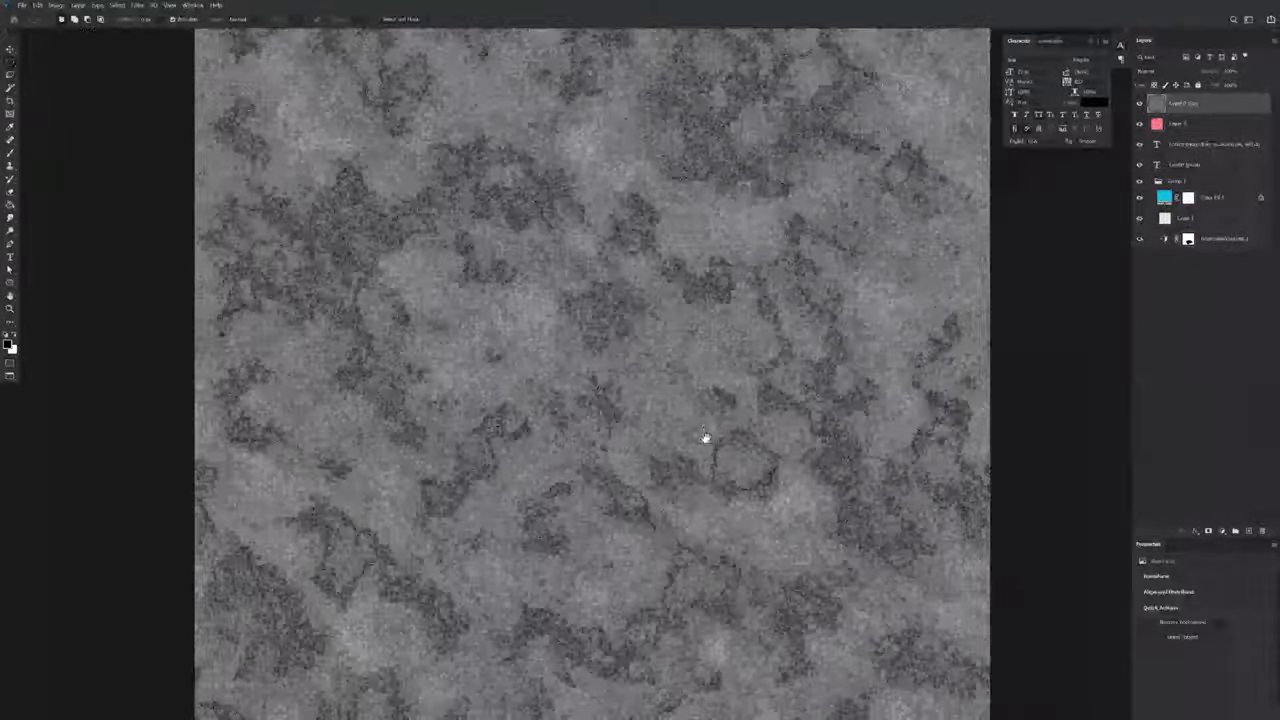
scroll(553, 361, up, 5)
scroll(553, 381, down, 3)
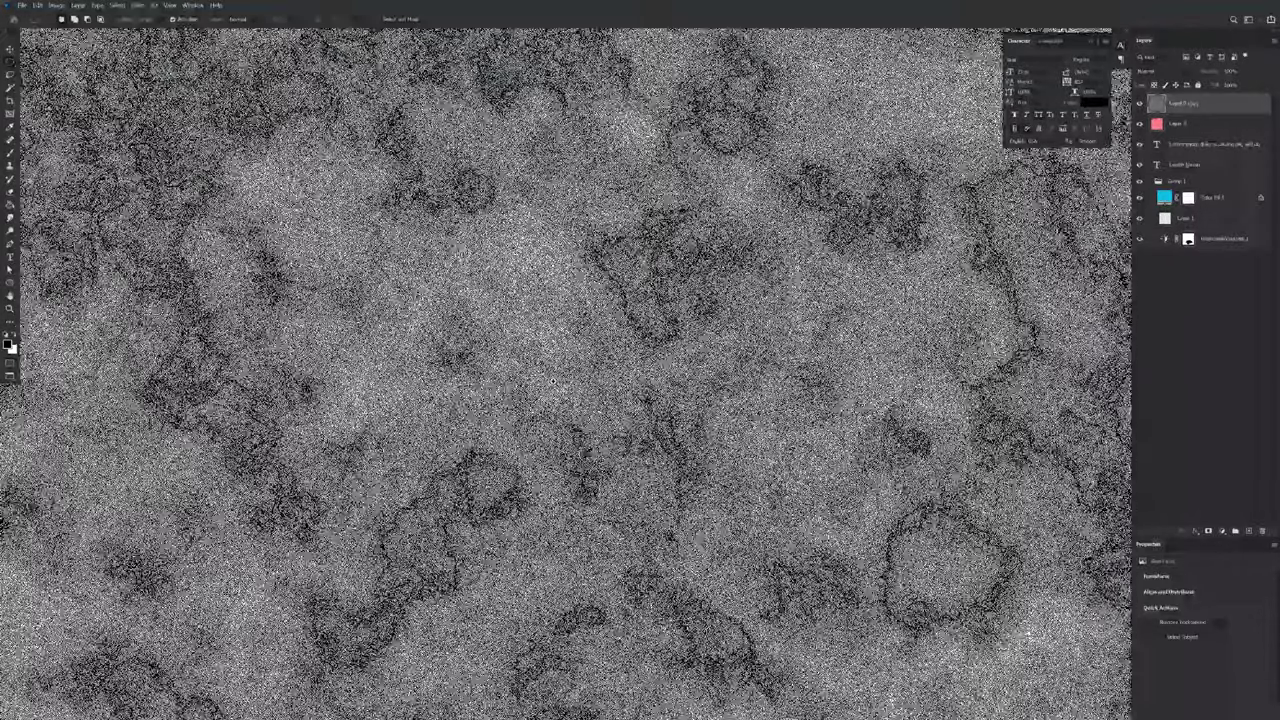
scroll(553, 380, down, 4)
Step: Apply a Smart Blur with a larger radius and a threshold of 25 to the grainy Layer 0 copy
click(137, 5)
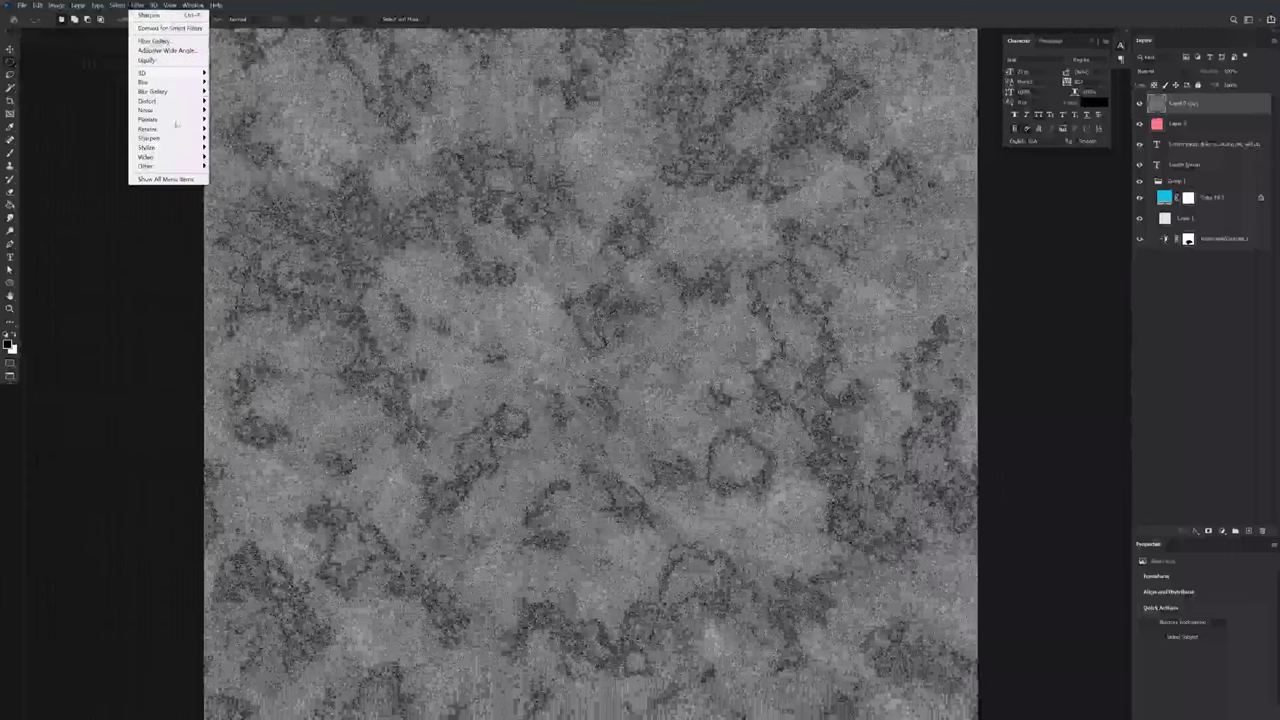
mouse_move(160, 82)
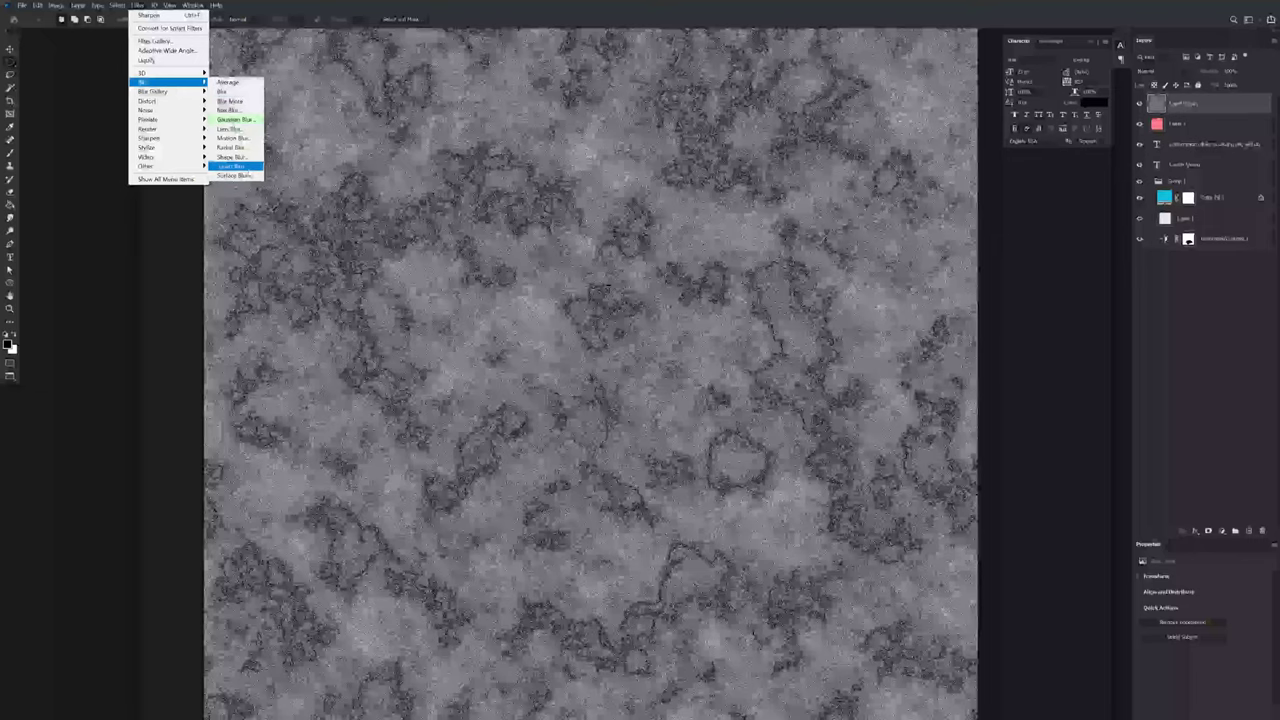
click(235, 166)
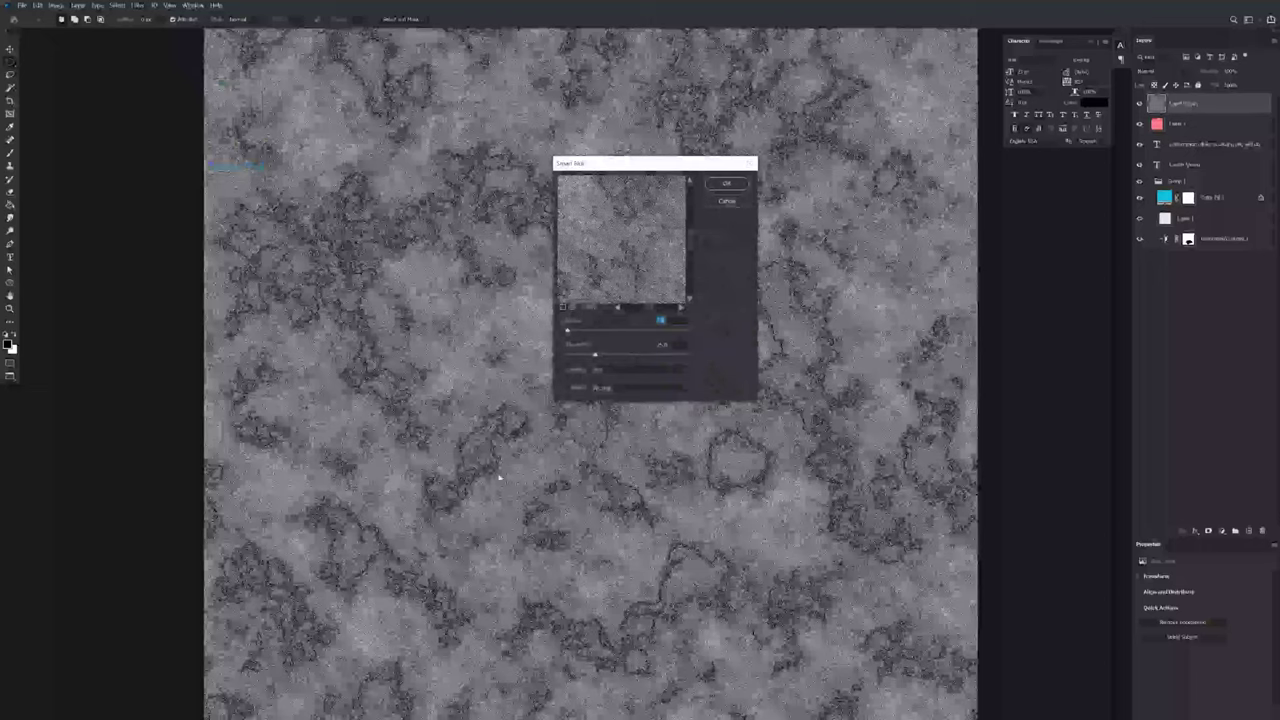
drag(660, 163, 696, 188)
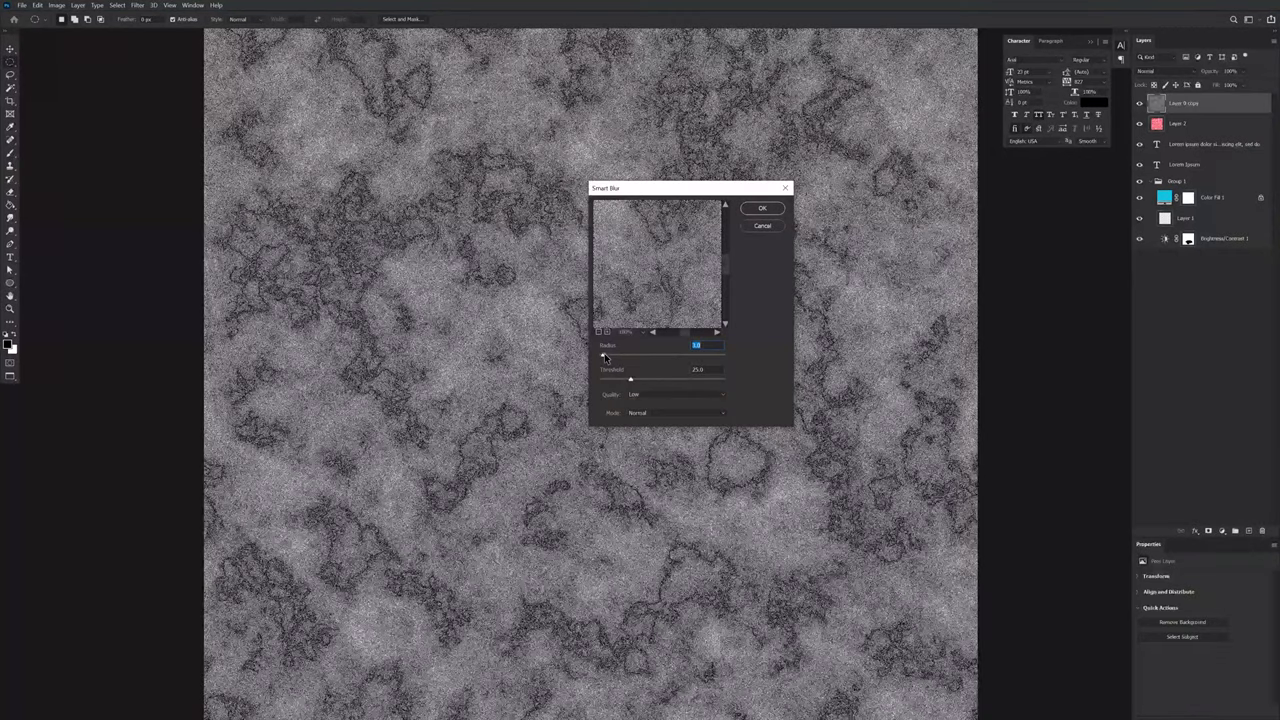
drag(605, 357, 622, 362)
click(765, 209)
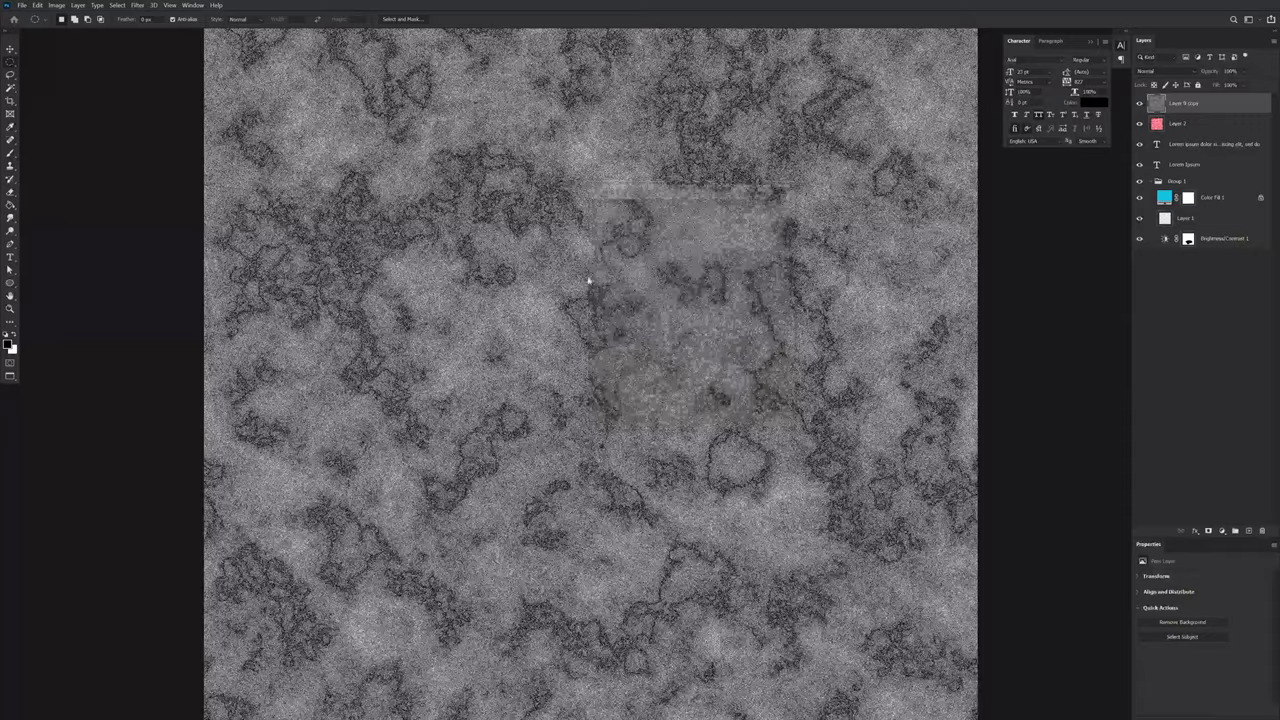
Step: Undo the Smart Blur and Sharpen passes on Layer 0 copy, and reapply Smart Blur to the restored clouds
scroll(569, 280, up, 2)
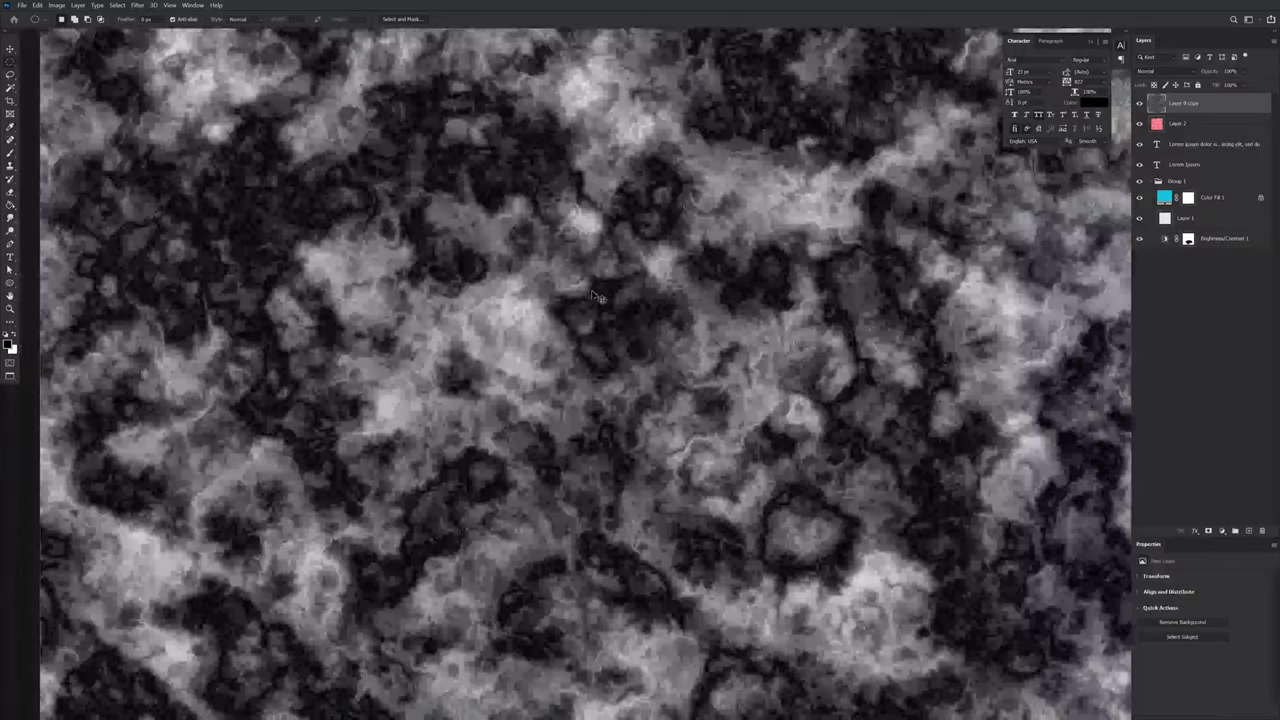
click(133, 6)
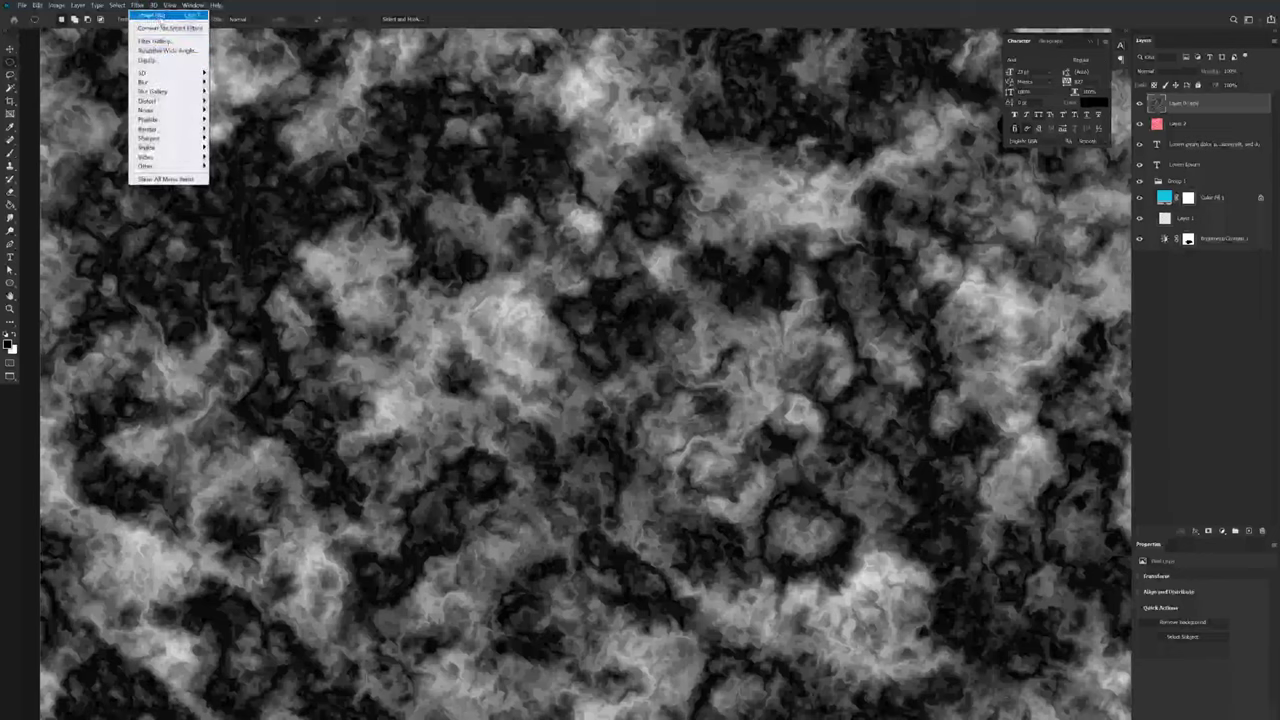
click(163, 17)
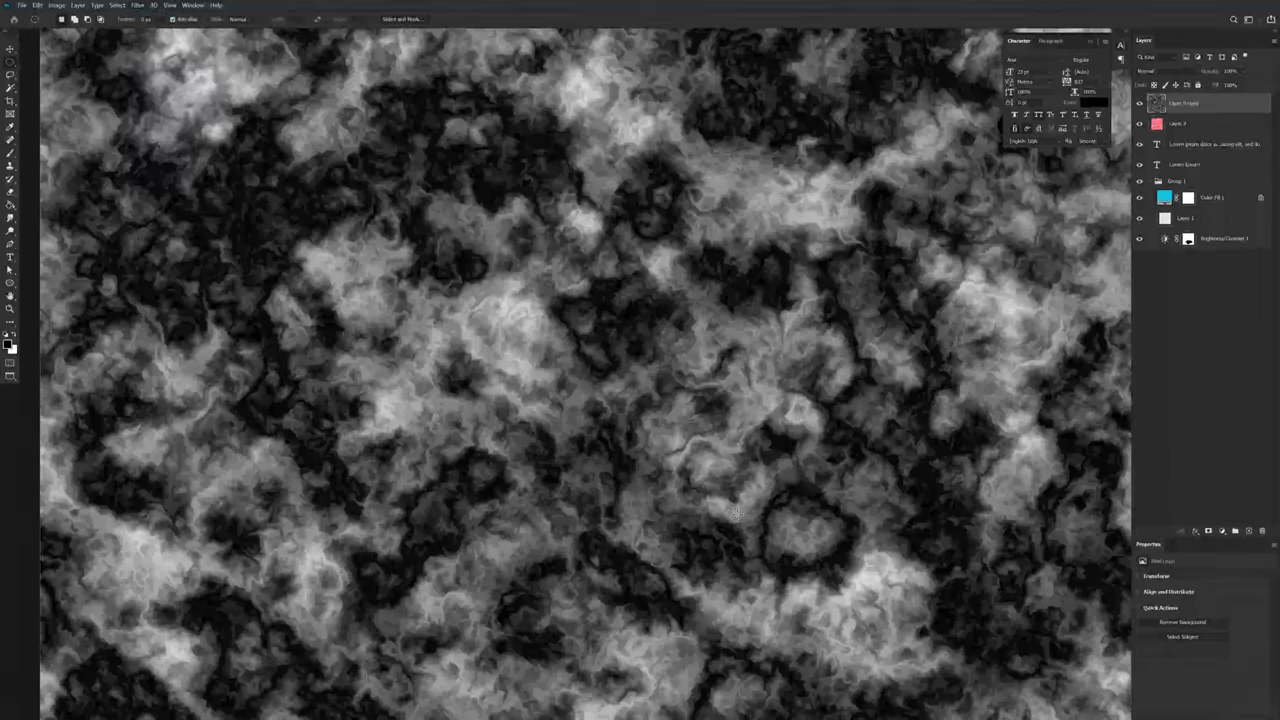
Step: Set up another Smart Blur for Layer 0 copy with a radius of 100, and examine the magnified preview
click(137, 5)
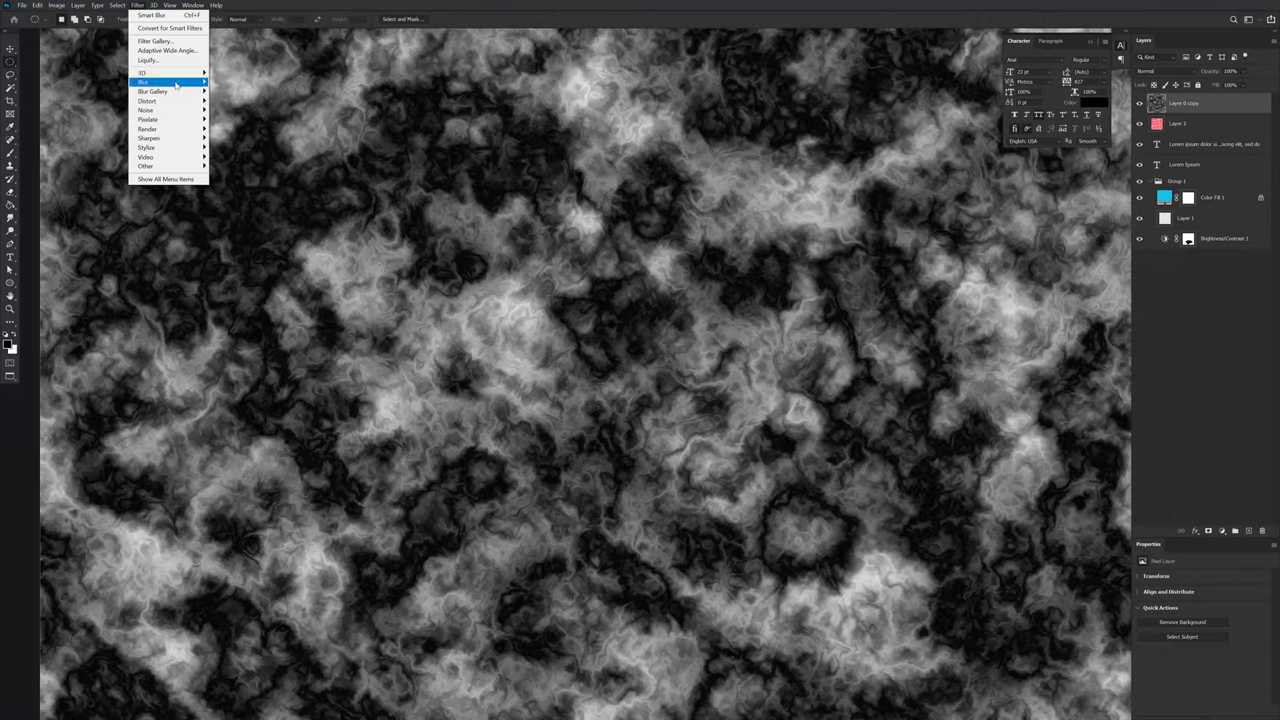
mouse_move(175, 85)
click(250, 164)
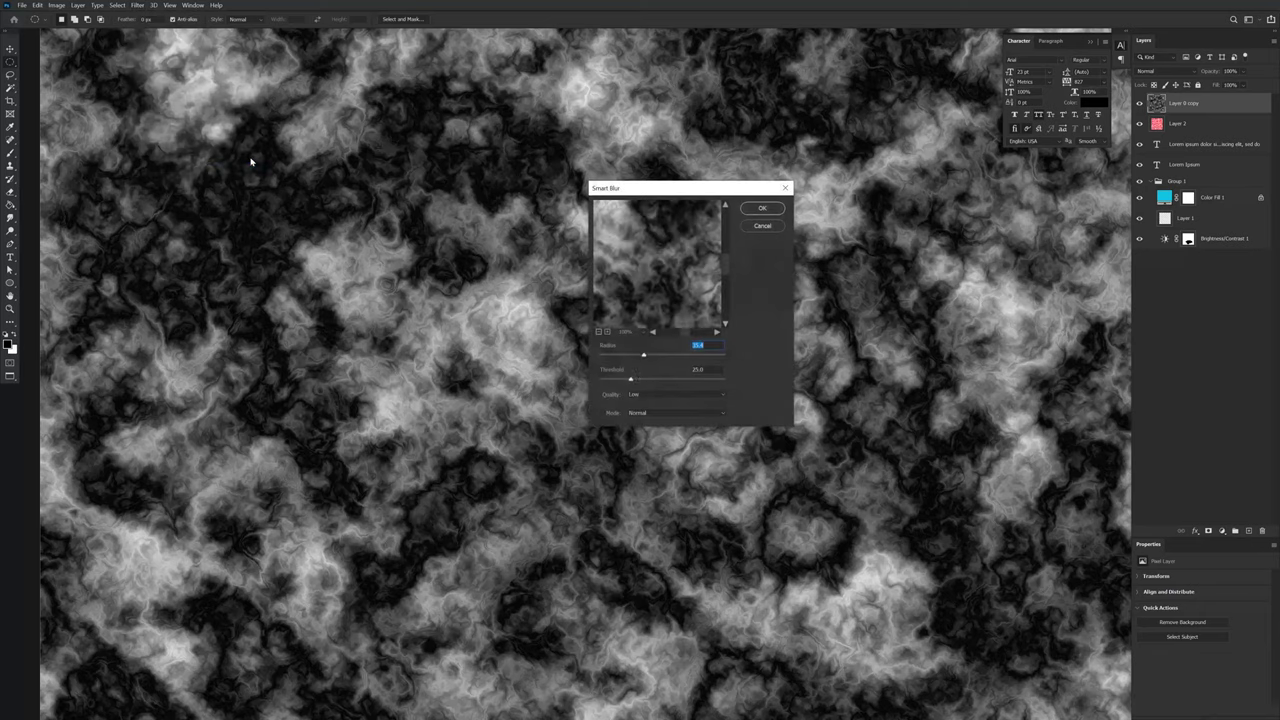
drag(643, 355, 741, 352)
click(607, 331)
click(607, 331)
click(607, 331)
drag(637, 299, 675, 281)
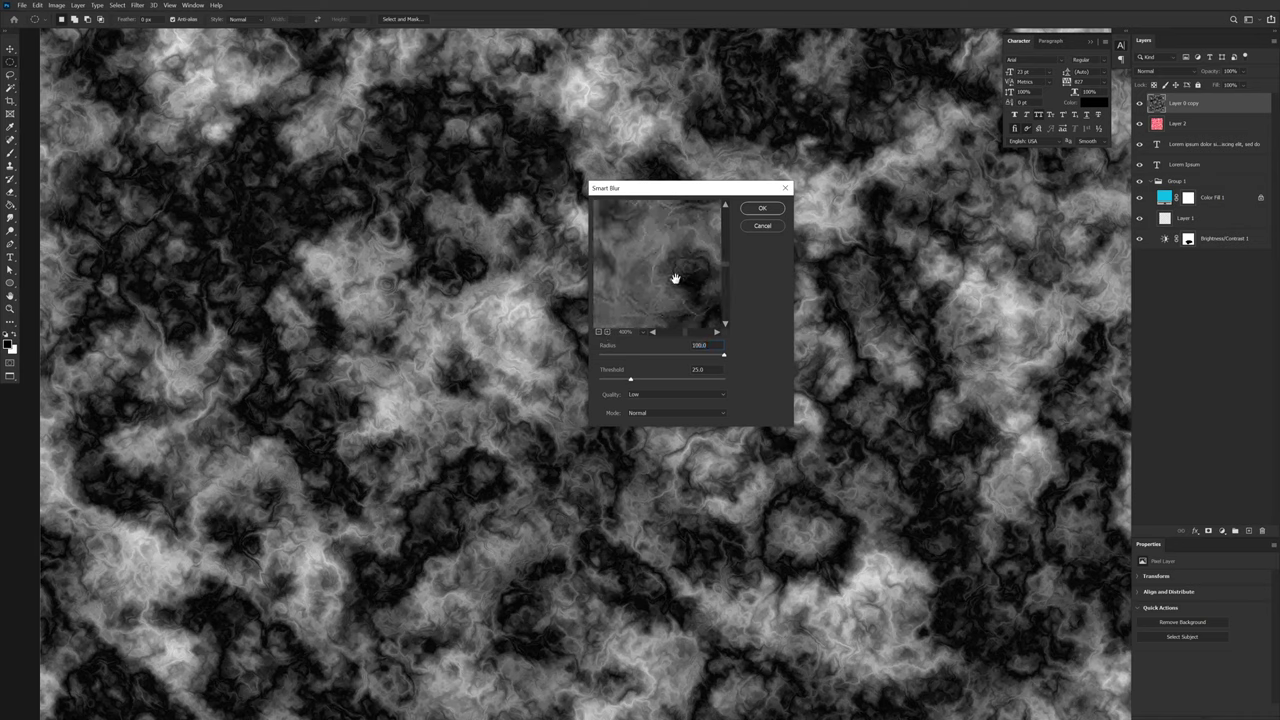
click(598, 331)
click(598, 331)
click(598, 331)
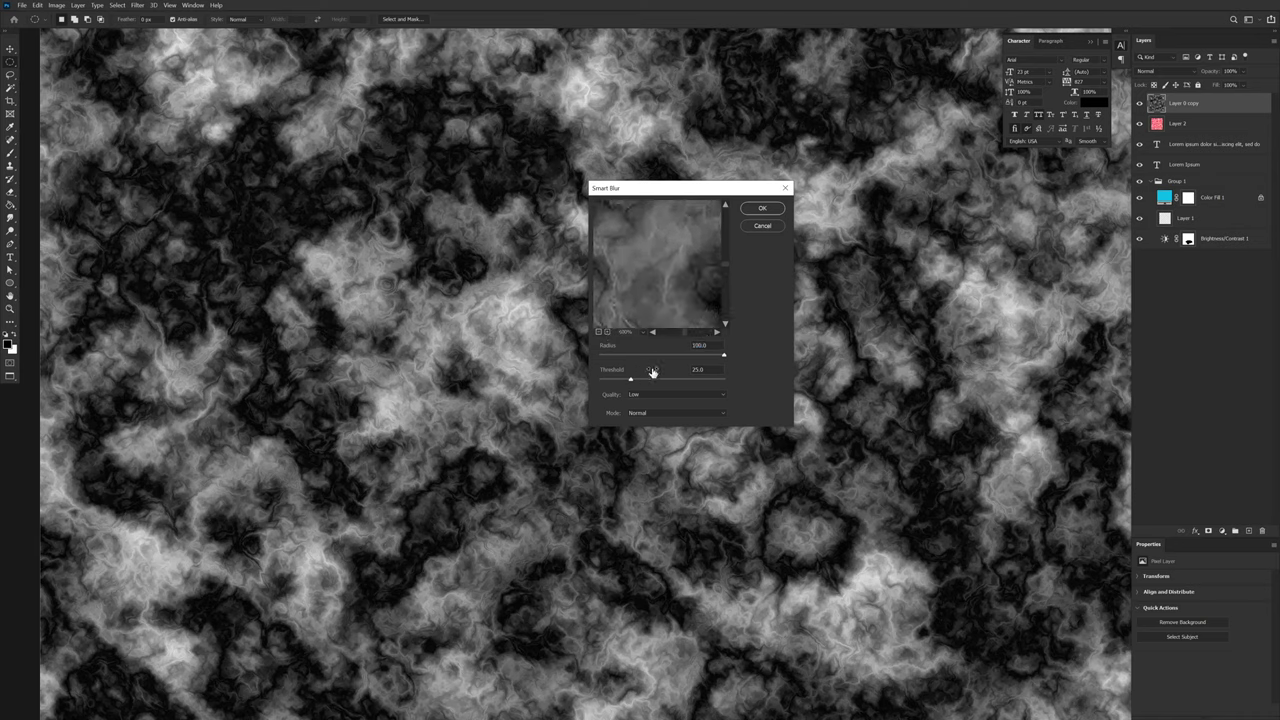
click(607, 331)
click(607, 331)
click(607, 331)
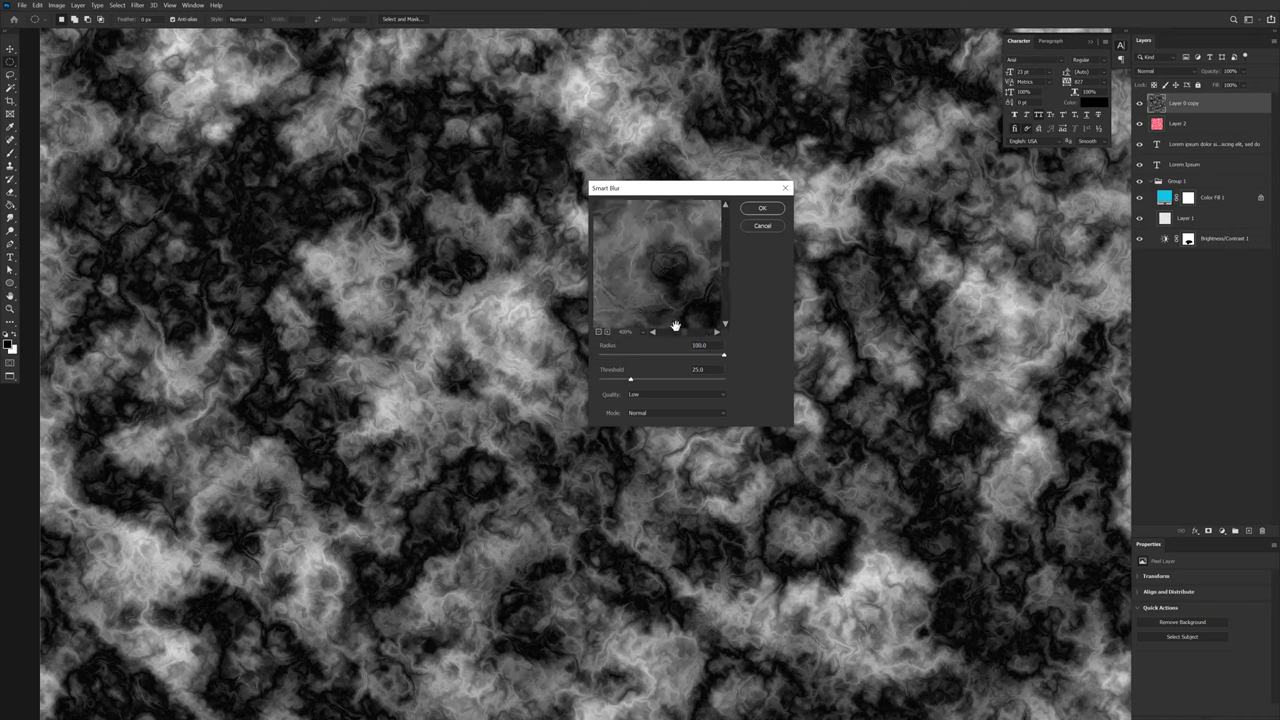
Step: Adjust the Smart Blur settings, apply the filter to Layer 0 copy, and inspect the smoothed clouds up close
drag(624, 358, 650, 382)
click(762, 208)
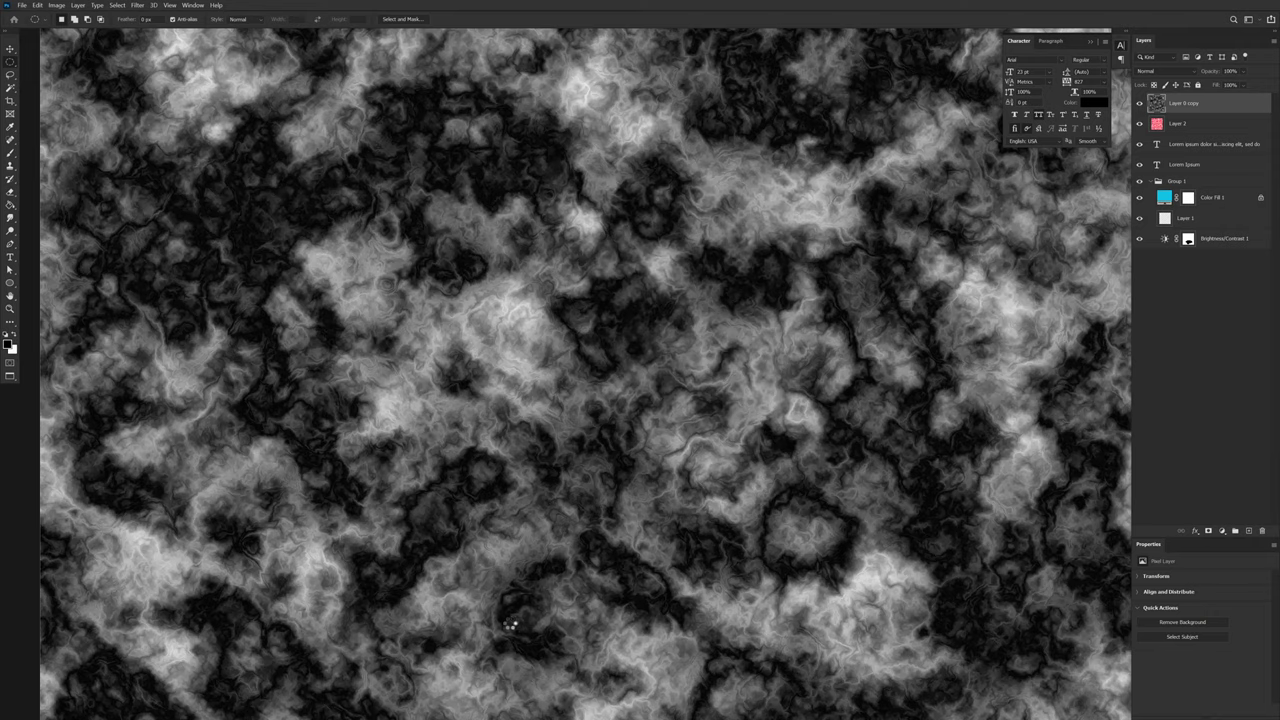
drag(549, 343, 576, 341)
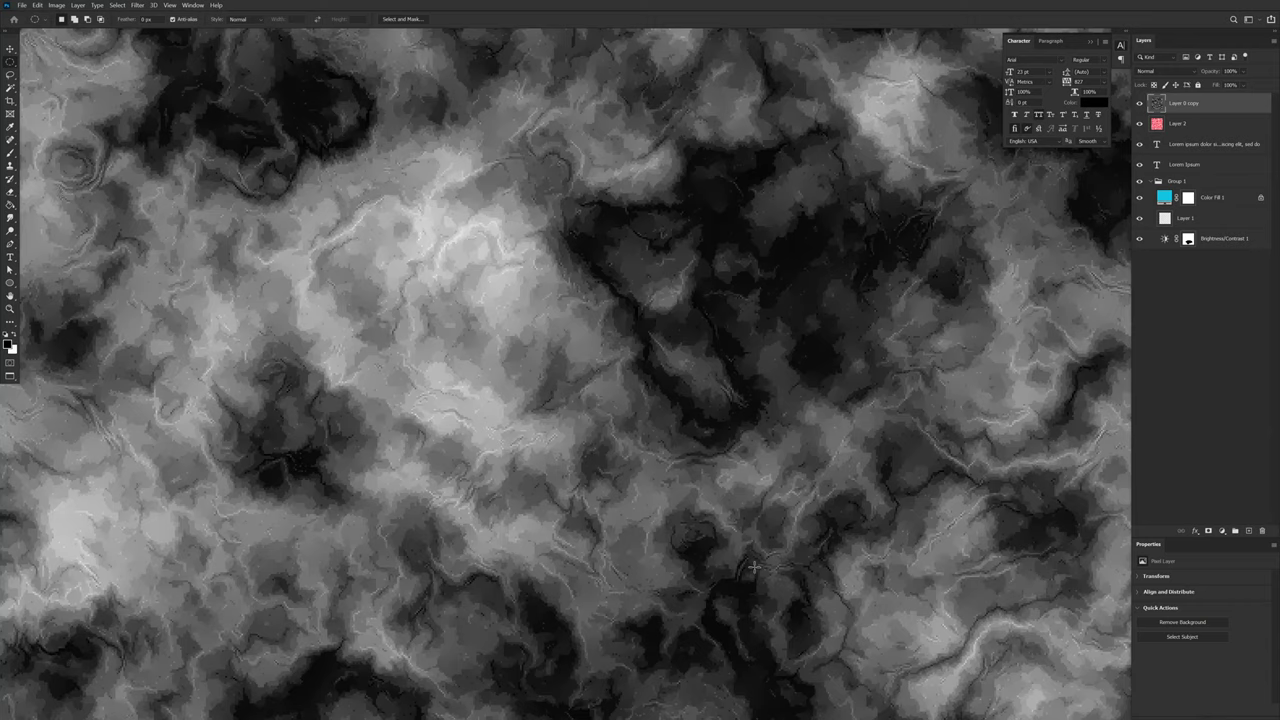
scroll(703, 514, down, 5)
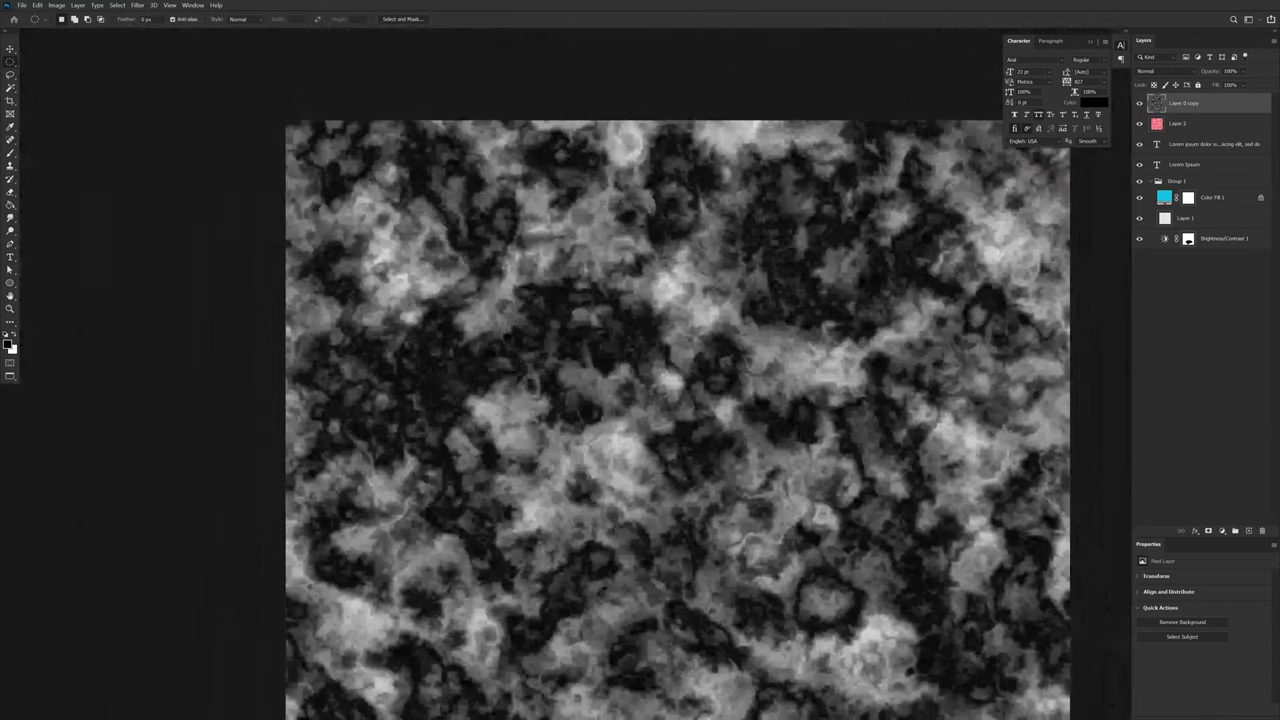
Step: Apply an Oil Paint filter with adjusted brush settings to Layer 0 copy
click(138, 5)
mouse_move(172, 152)
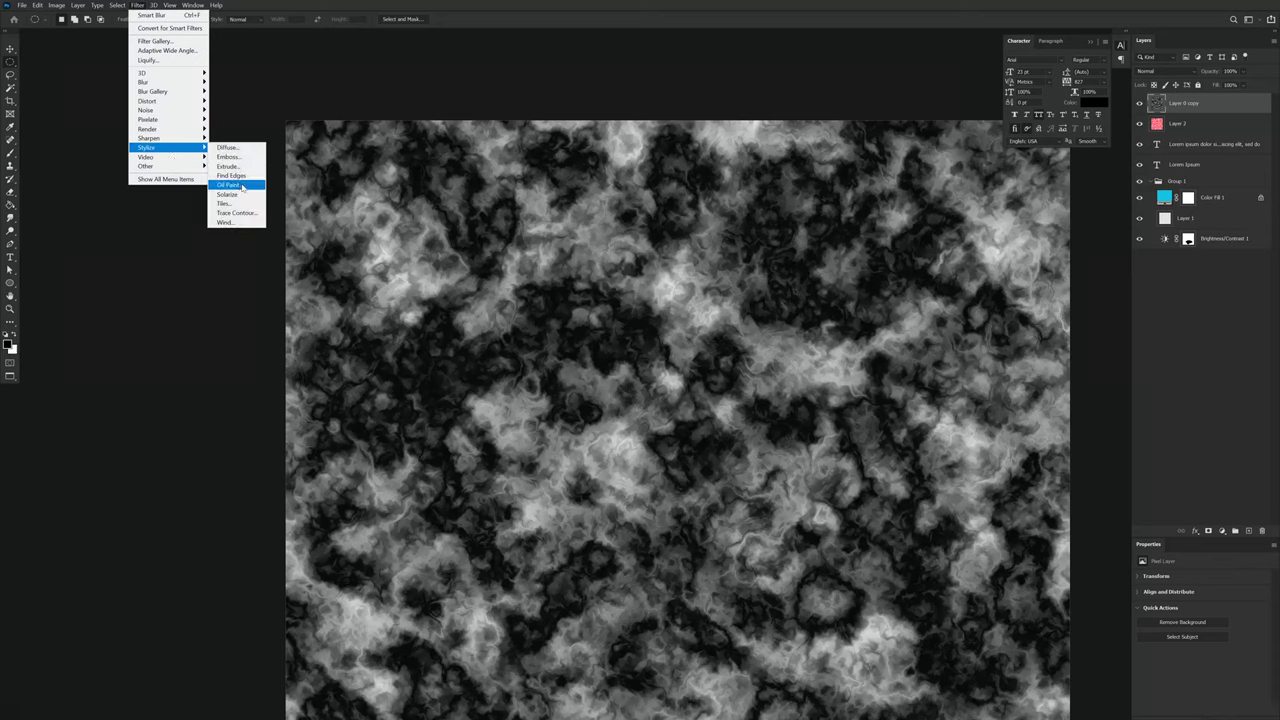
click(240, 186)
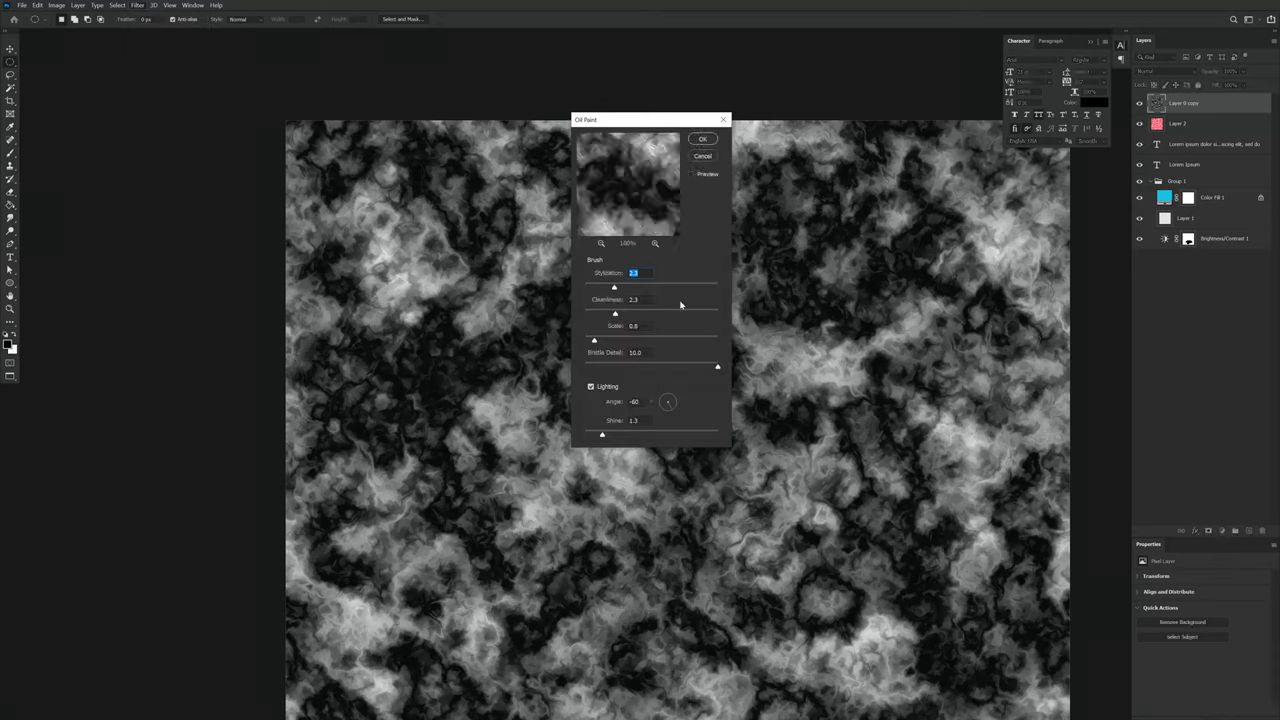
mouse_move(619, 286)
mouse_down()
mouse_move(647, 290)
mouse_move(606, 342)
mouse_up()
click(703, 139)
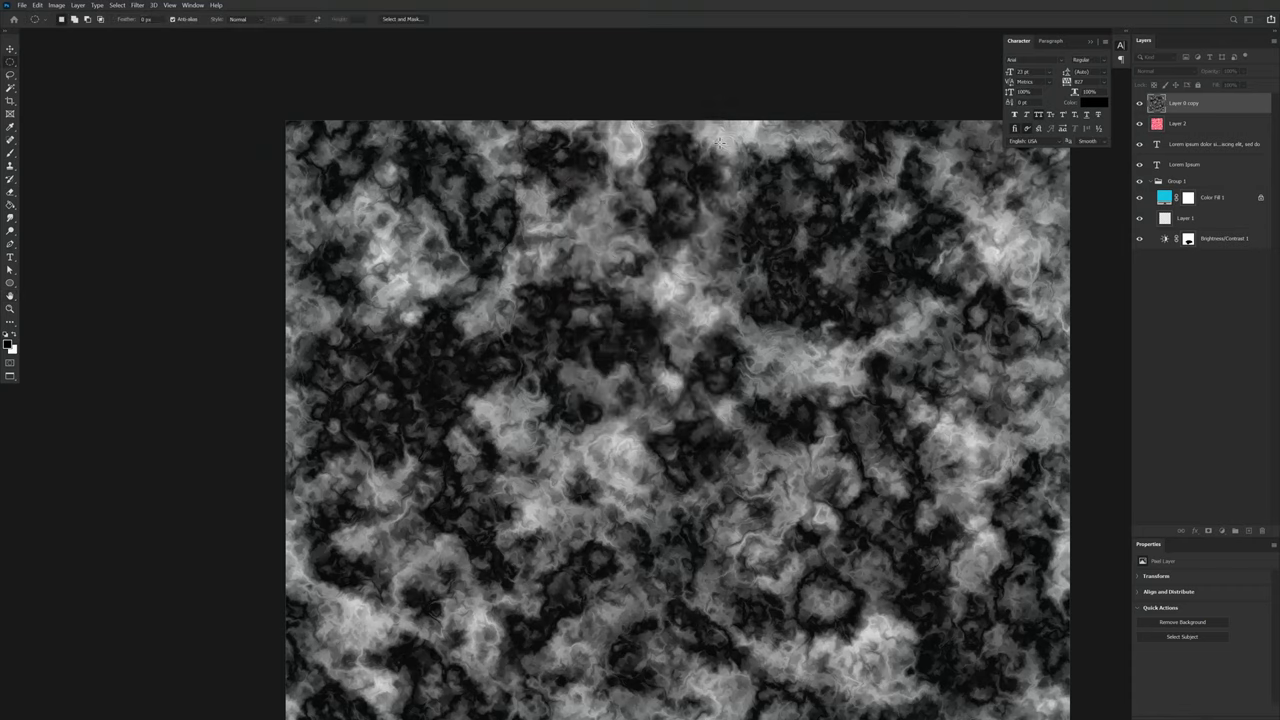
drag(680, 515, 640, 487)
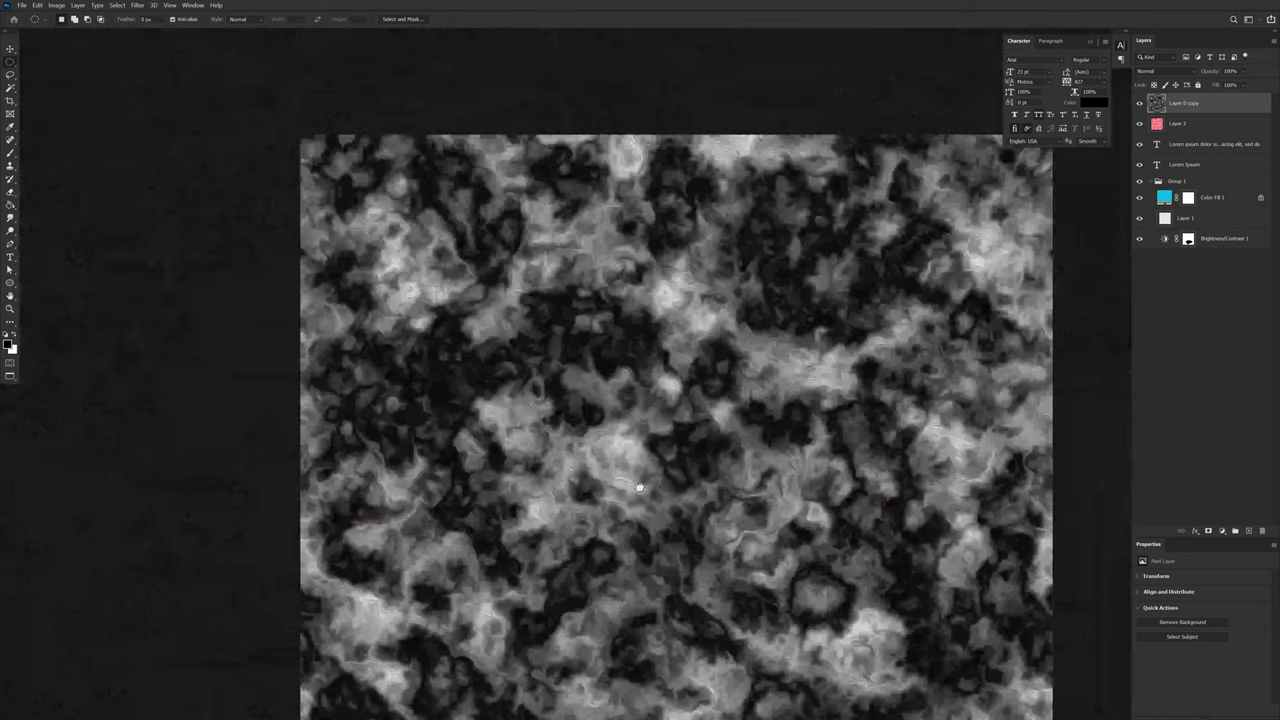
Step: Apply a High Pass filter to Layer 0 copy, raising the radius until the swirling edge details stand out
click(122, 6)
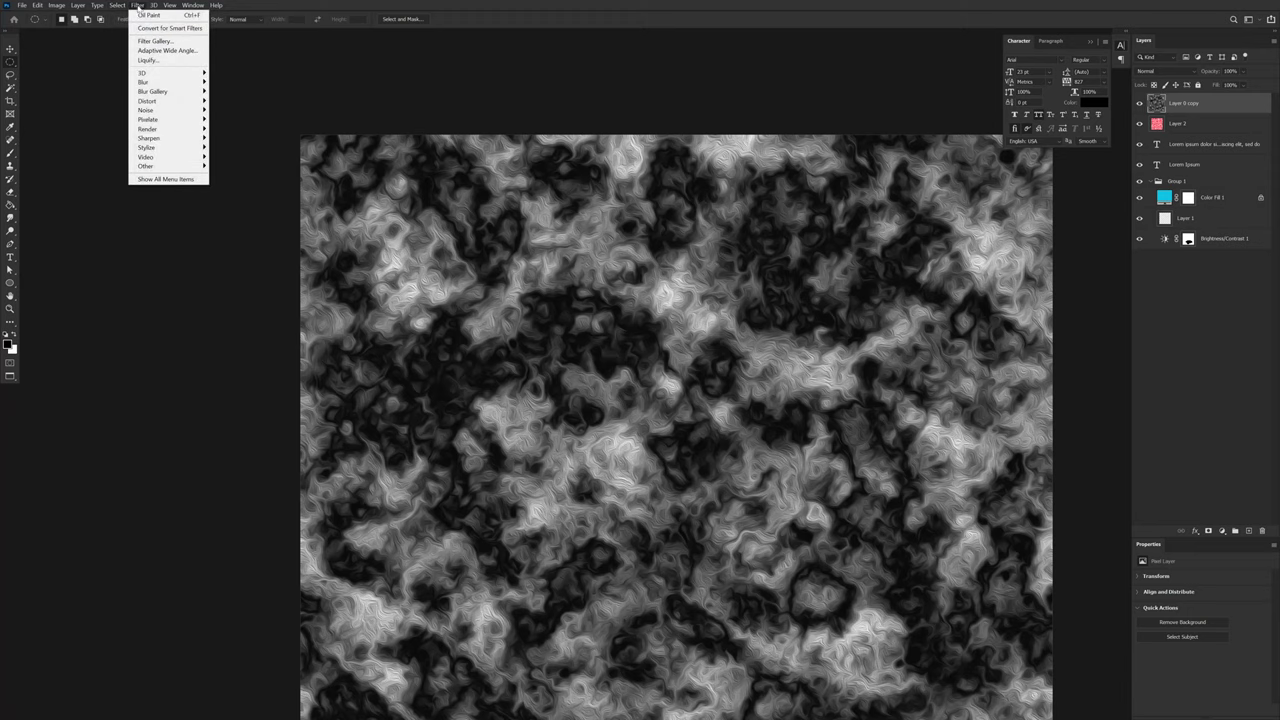
mouse_move(181, 167)
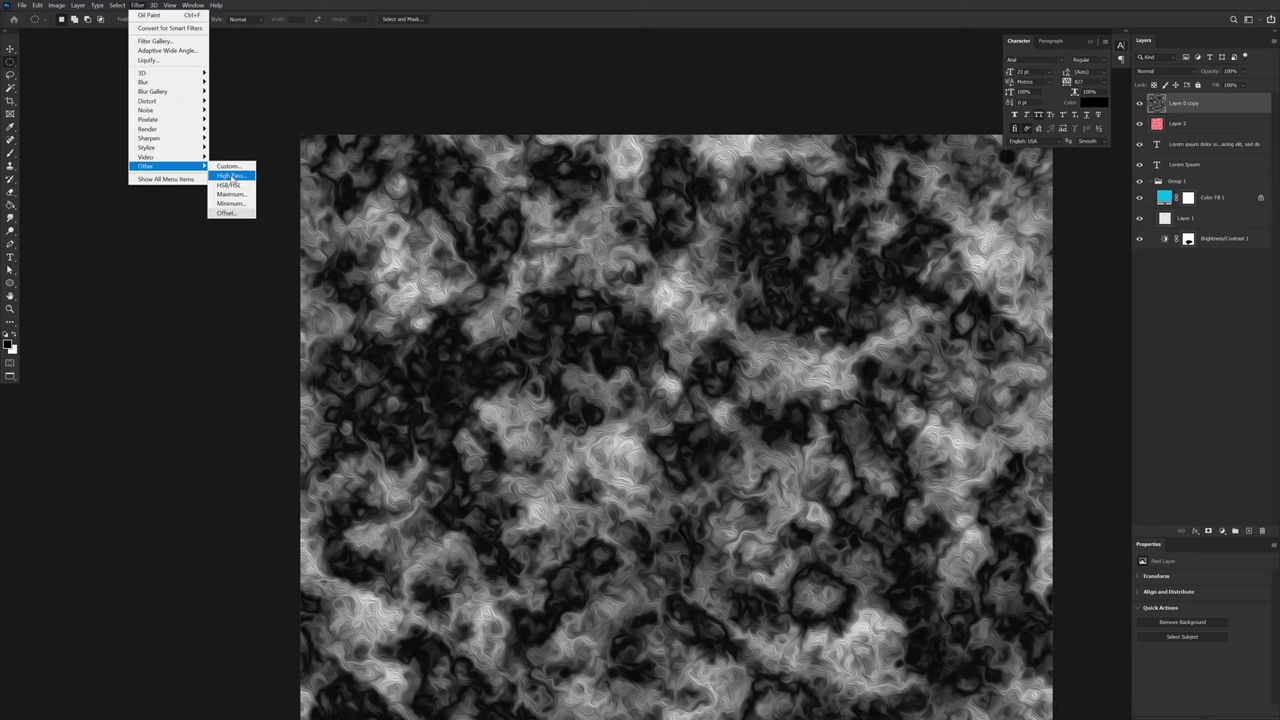
click(233, 177)
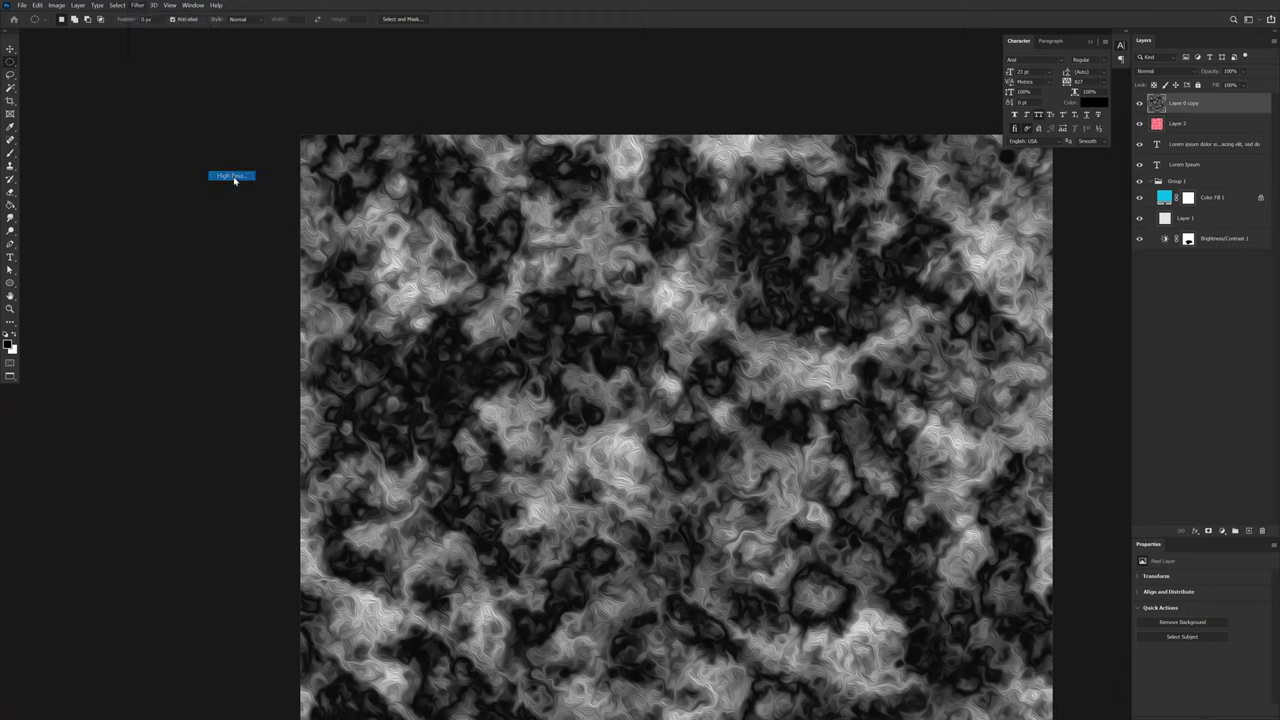
drag(731, 584, 683, 537)
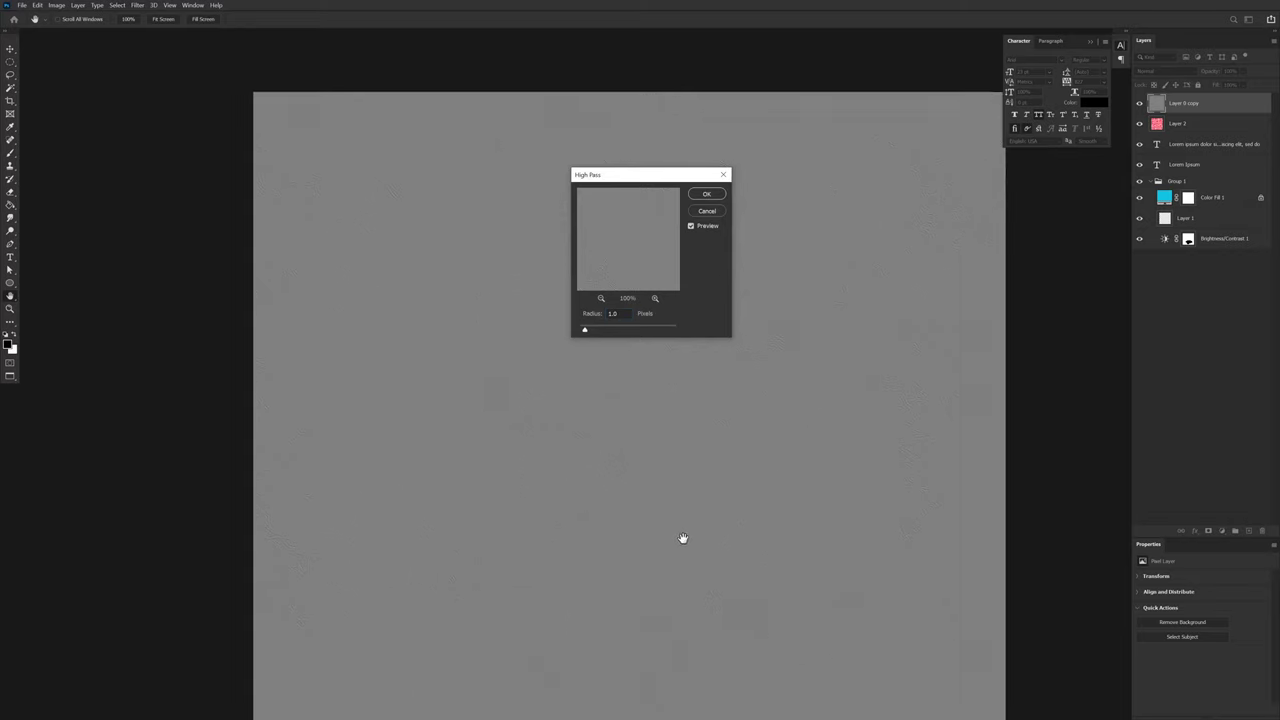
key(alt)
drag(618, 484, 603, 505)
mouse_move(585, 329)
mouse_down()
mouse_move(671, 330)
mouse_move(580, 330)
mouse_move(599, 330)
mouse_up()
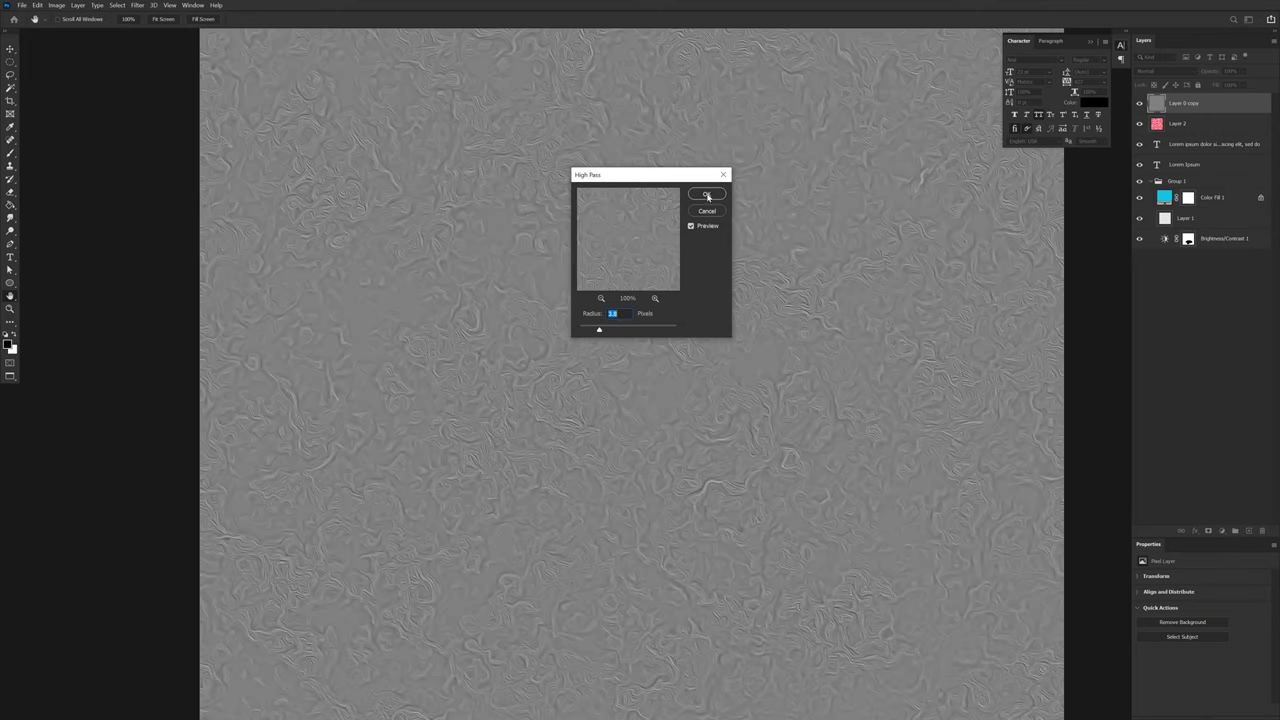
click(707, 194)
Step: Show the Actions panel and dock it beside the tools, along the outer edge of the workspace
click(145, 7)
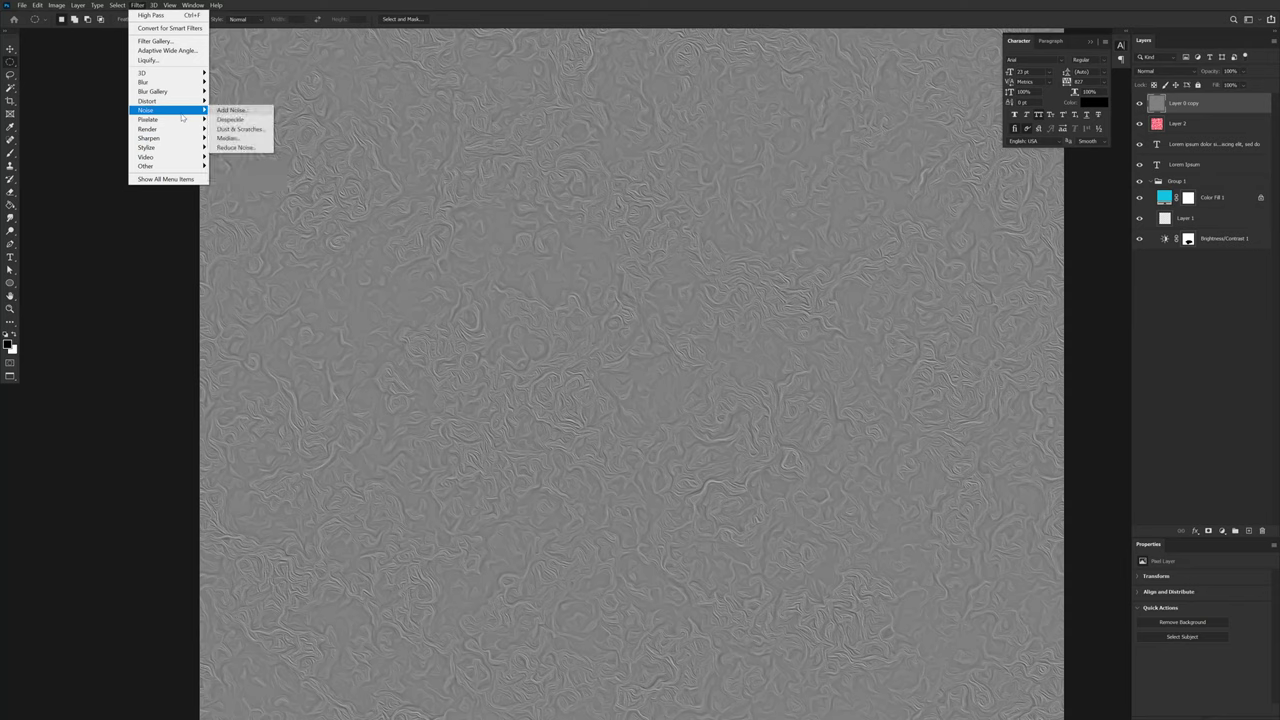
mouse_move(183, 116)
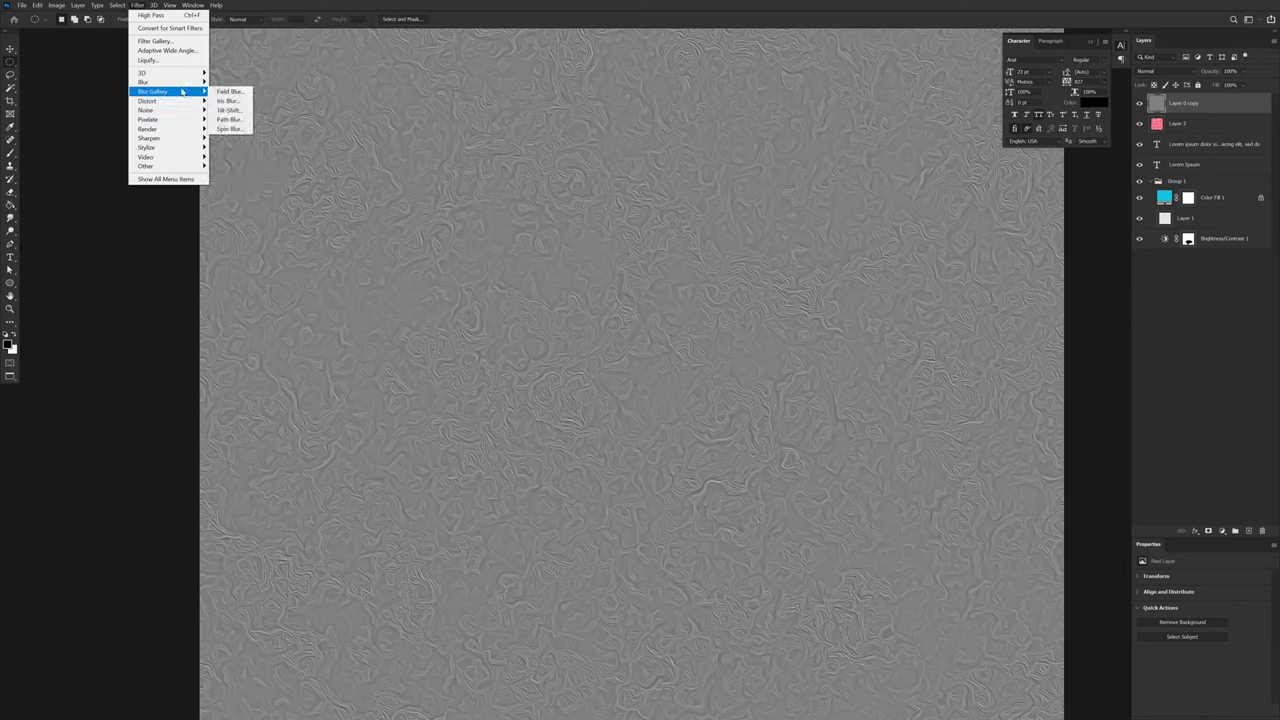
mouse_move(155, 6)
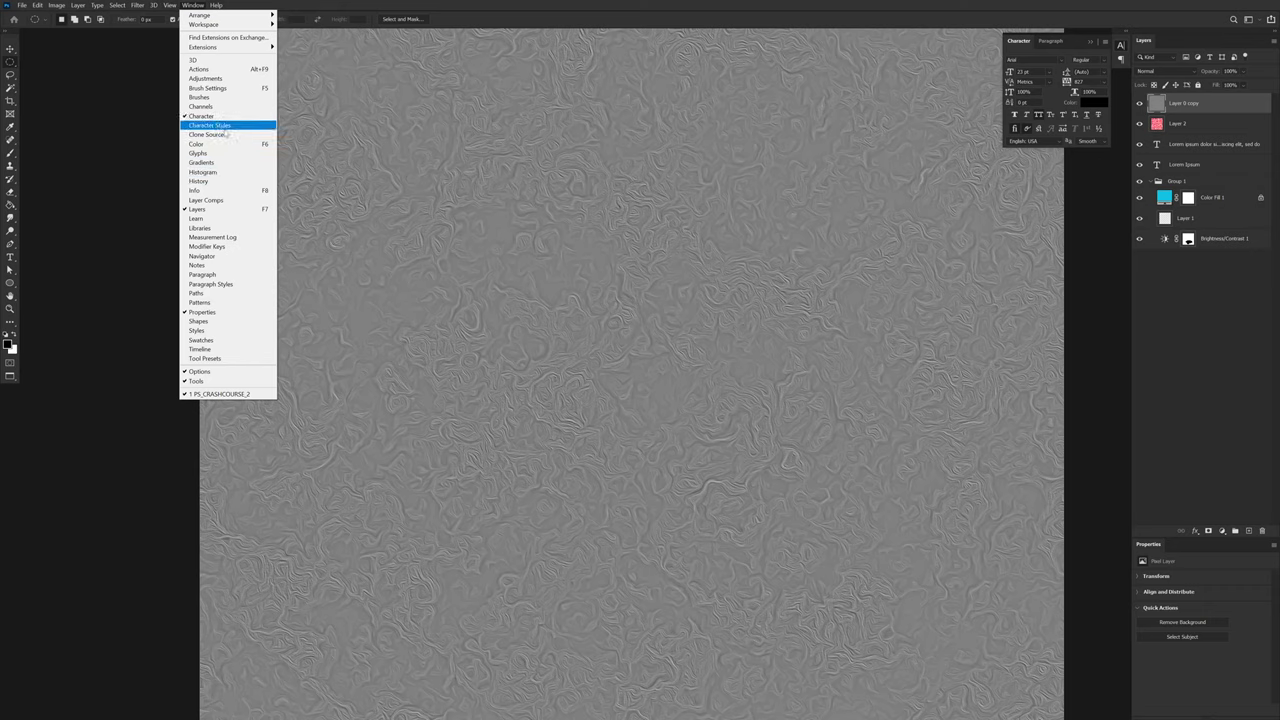
click(220, 70)
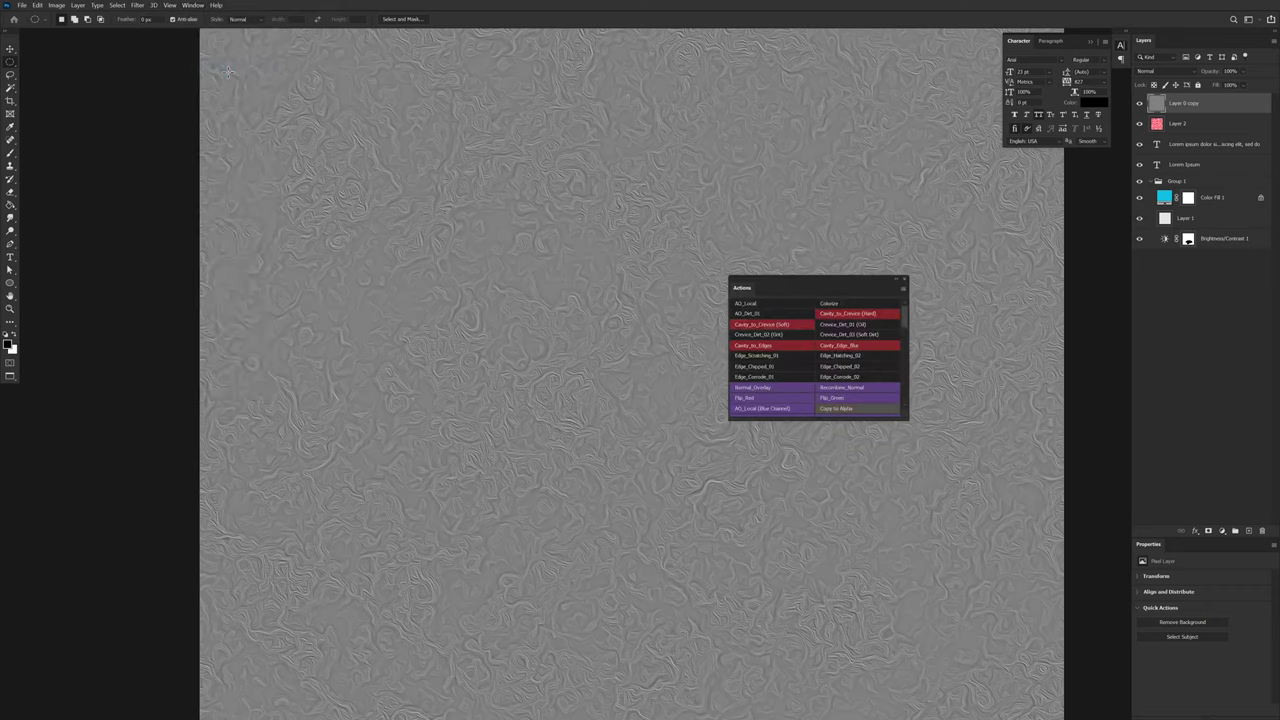
drag(741, 295, 10, 58)
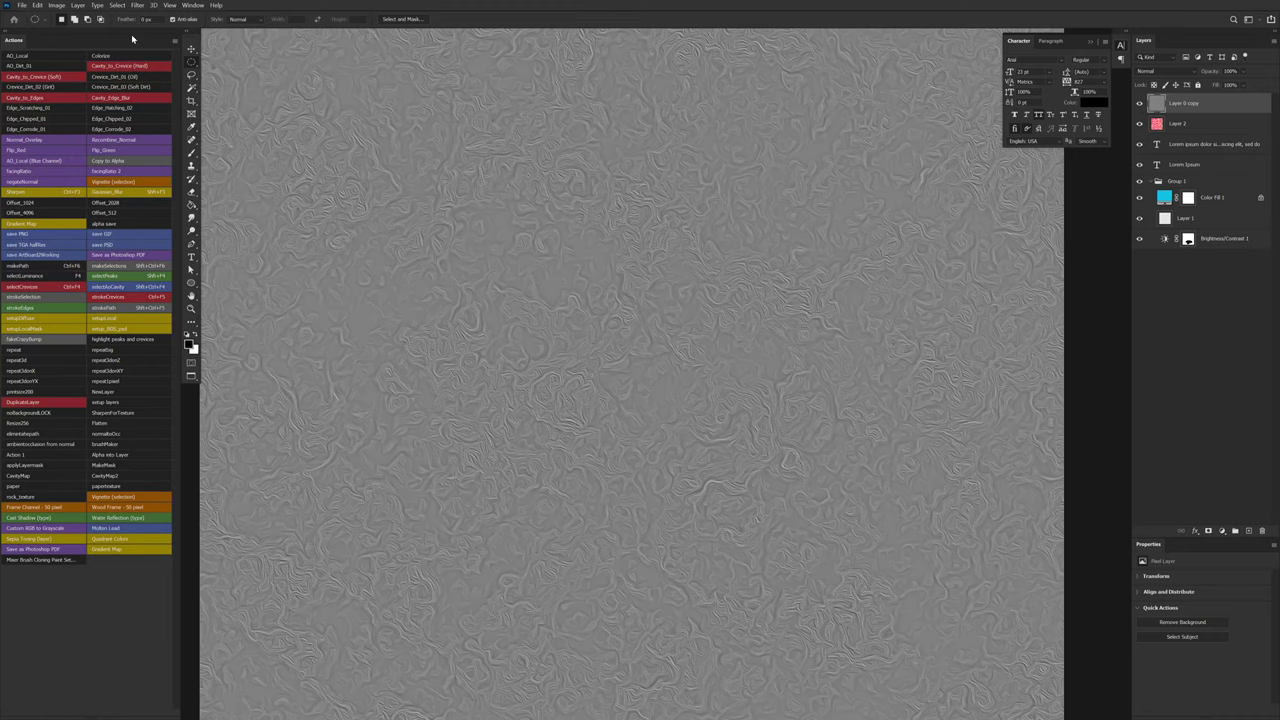
Step: Show the Adjustments panel and dock it in the same group as Properties, beneath Layers
click(193, 6)
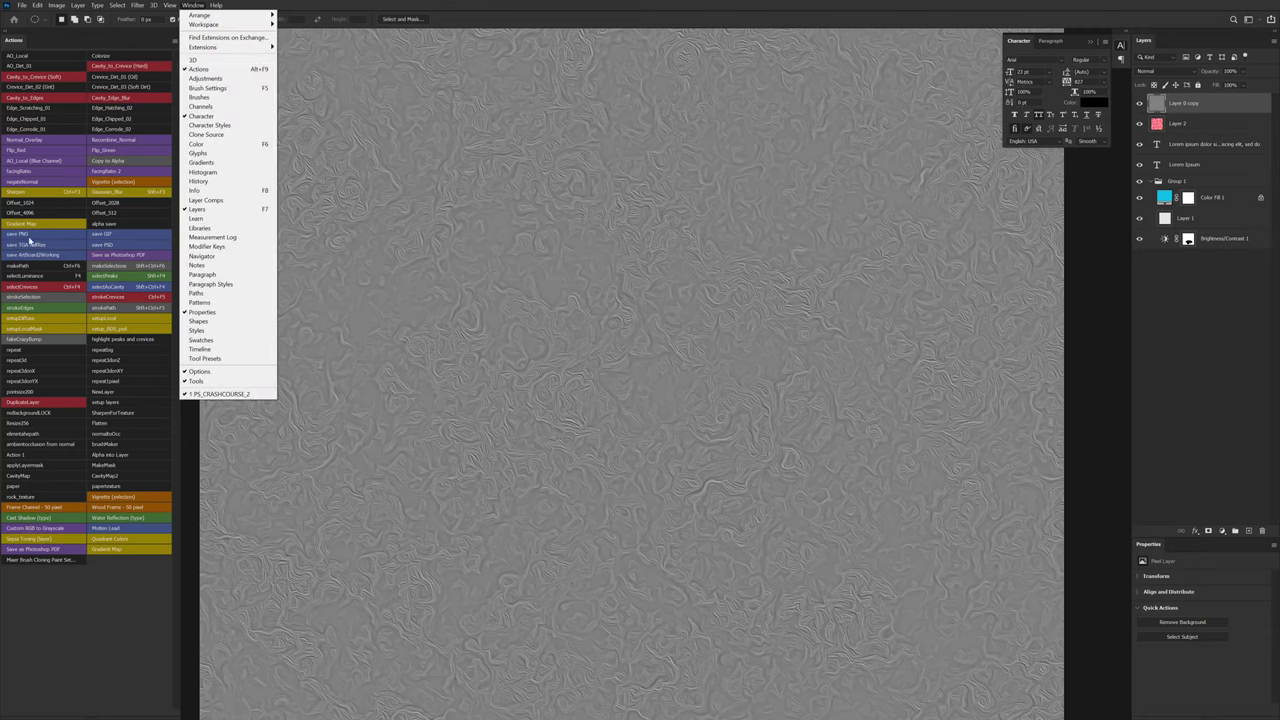
click(229, 83)
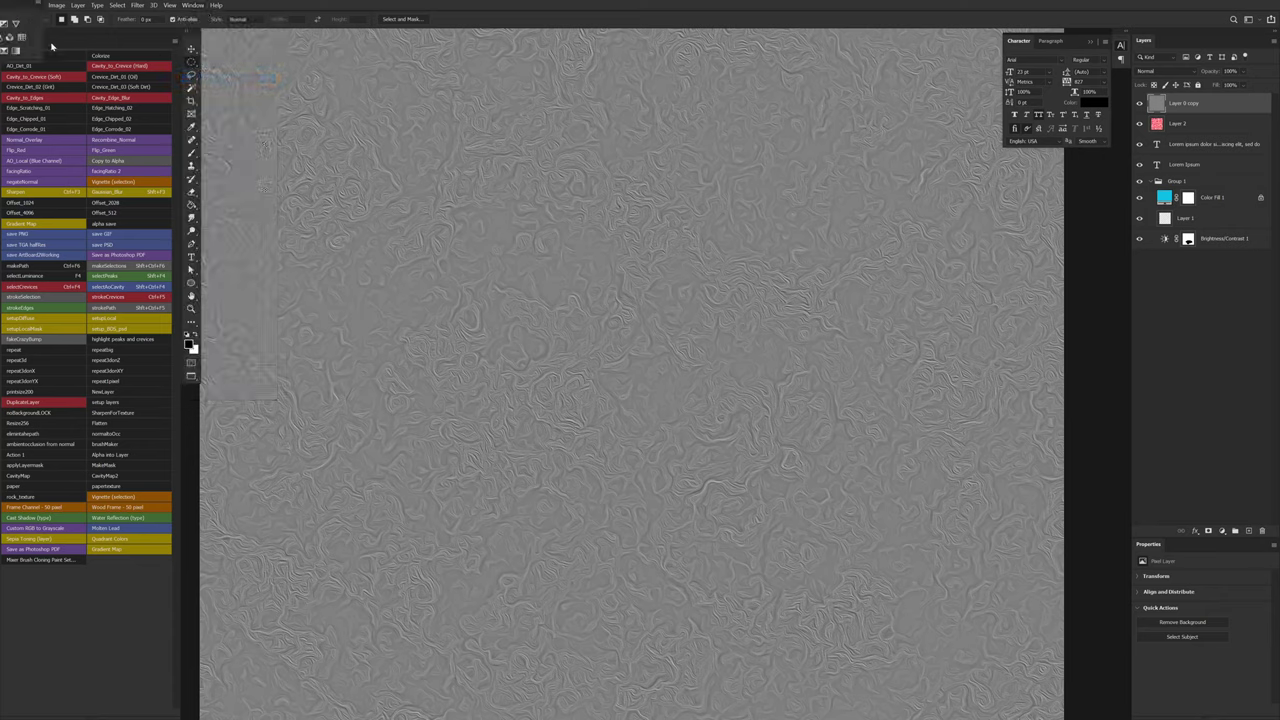
drag(535, 146, 1122, 218)
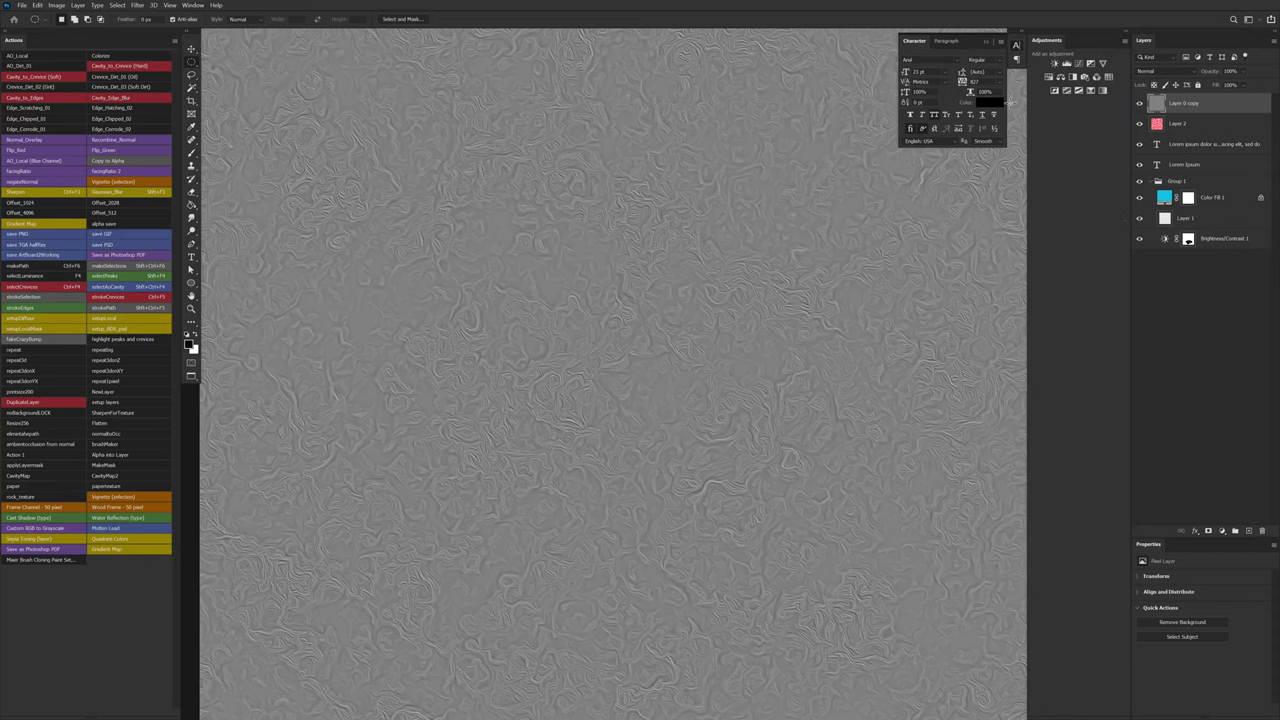
drag(1041, 40, 1185, 545)
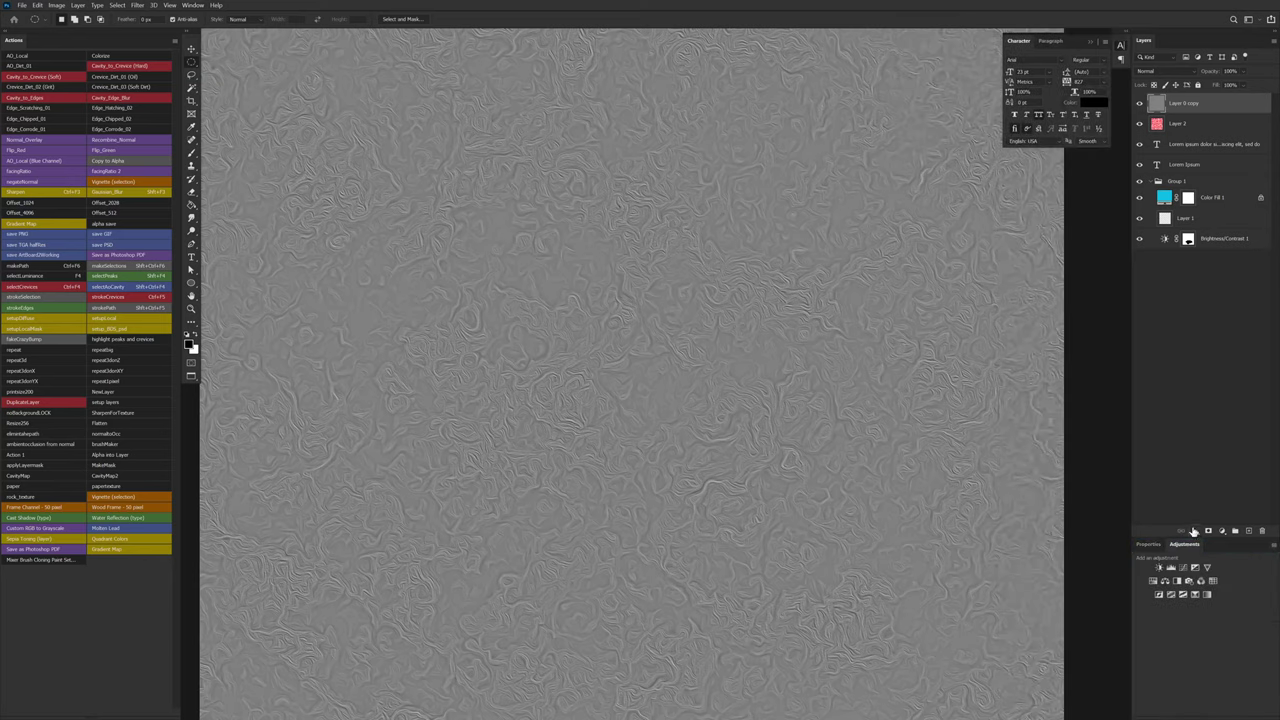
click(1183, 546)
Step: Add a Brightness/Contrast adjustment layer above Layer 0 copy and switch between the Adjustments options and the layer's properties
click(1159, 567)
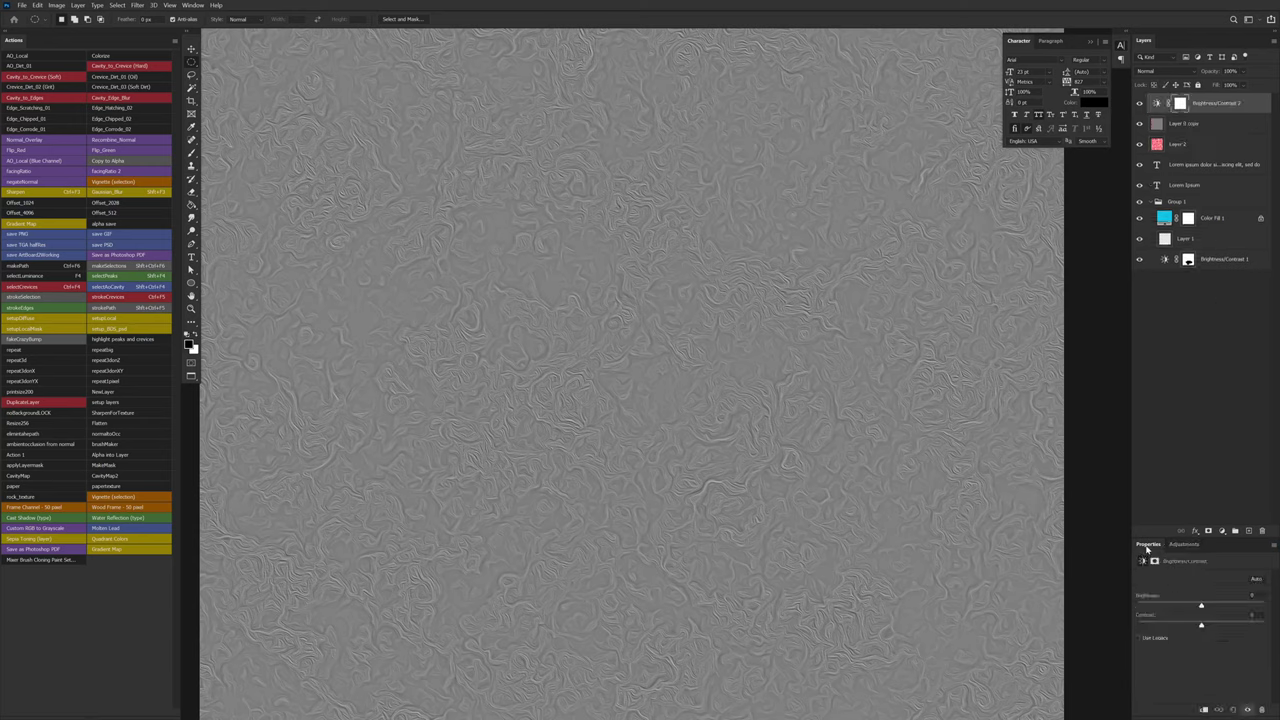
click(1178, 547)
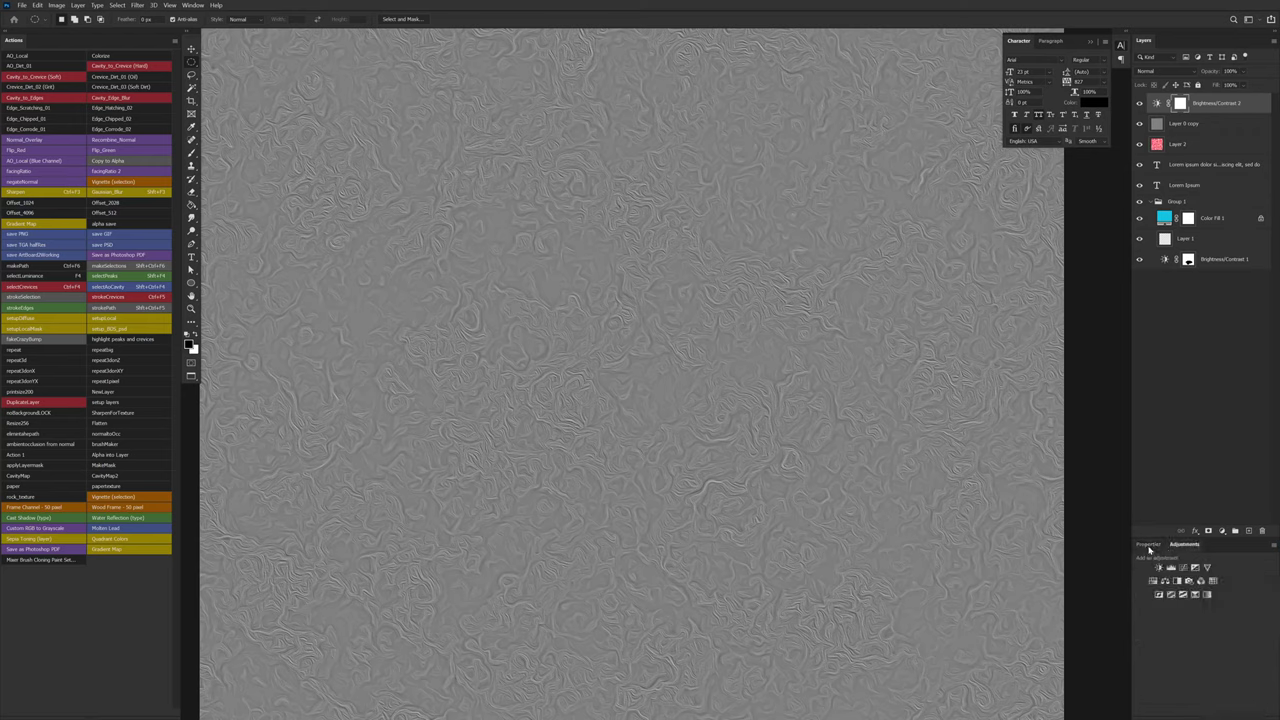
click(1149, 547)
click(1178, 547)
click(1146, 547)
click(1183, 546)
click(1166, 546)
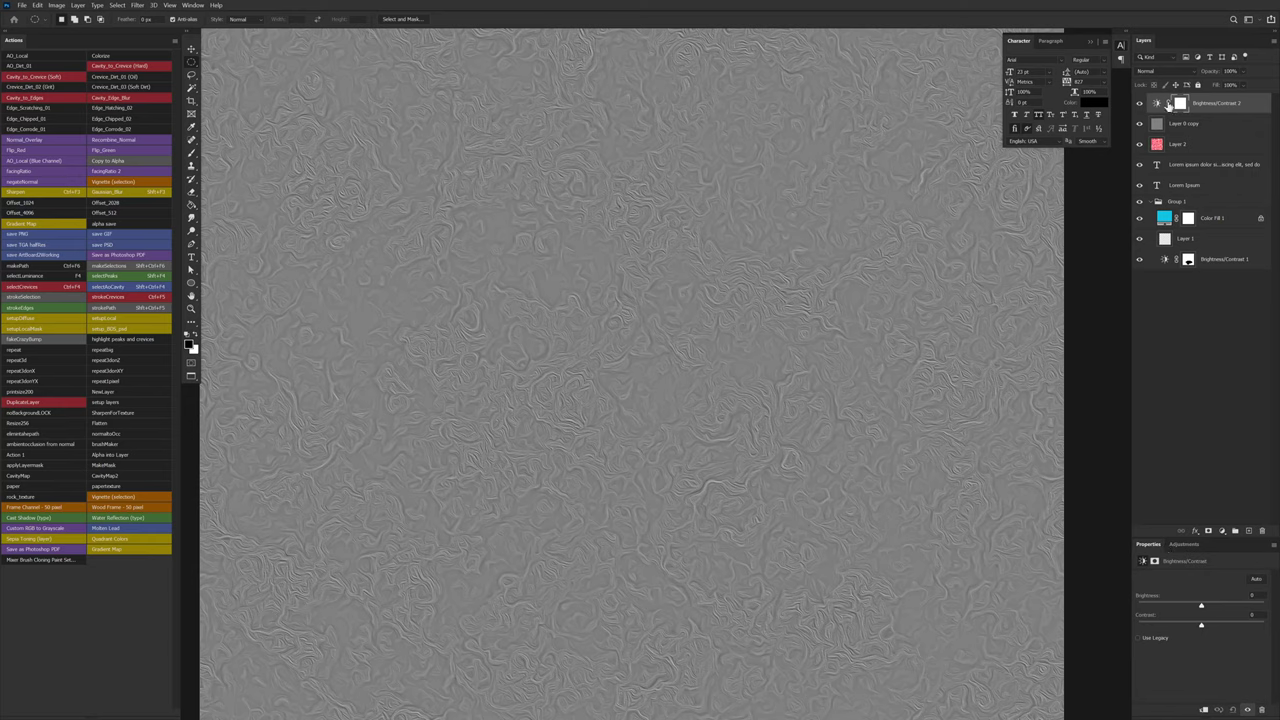
Step: Show the Brush Settings panel and dock it directly beneath the Actions panel
click(193, 5)
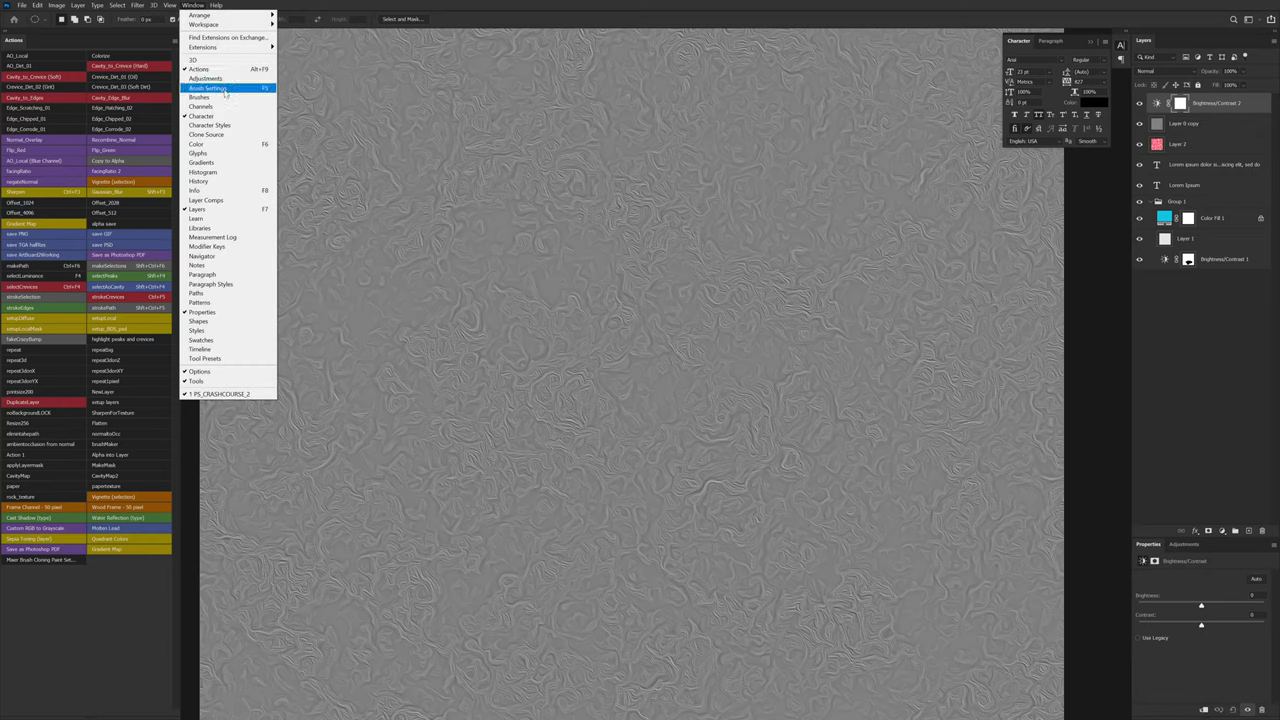
click(210, 88)
mouse_move(388, 457)
mouse_down()
mouse_move(300, 380)
mouse_move(203, 357)
mouse_move(186, 398)
mouse_up()
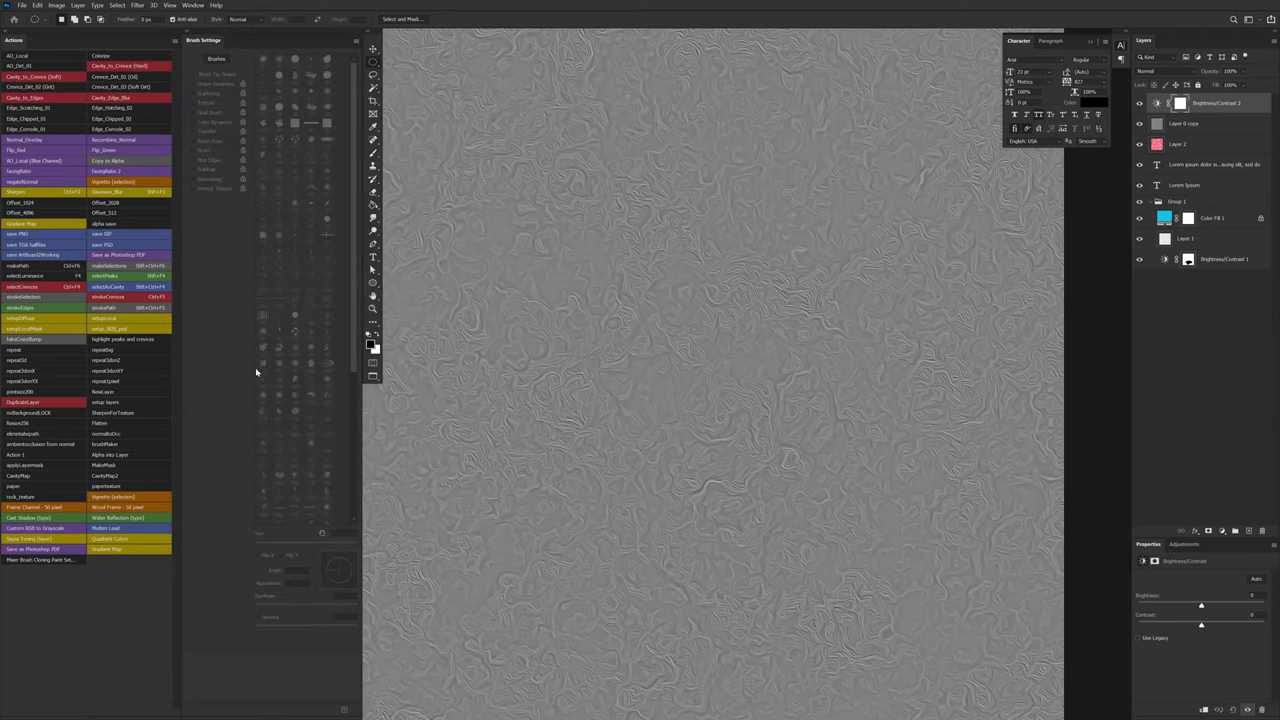
mouse_move(203, 42)
mouse_down()
mouse_move(134, 572)
mouse_move(91, 712)
mouse_up()
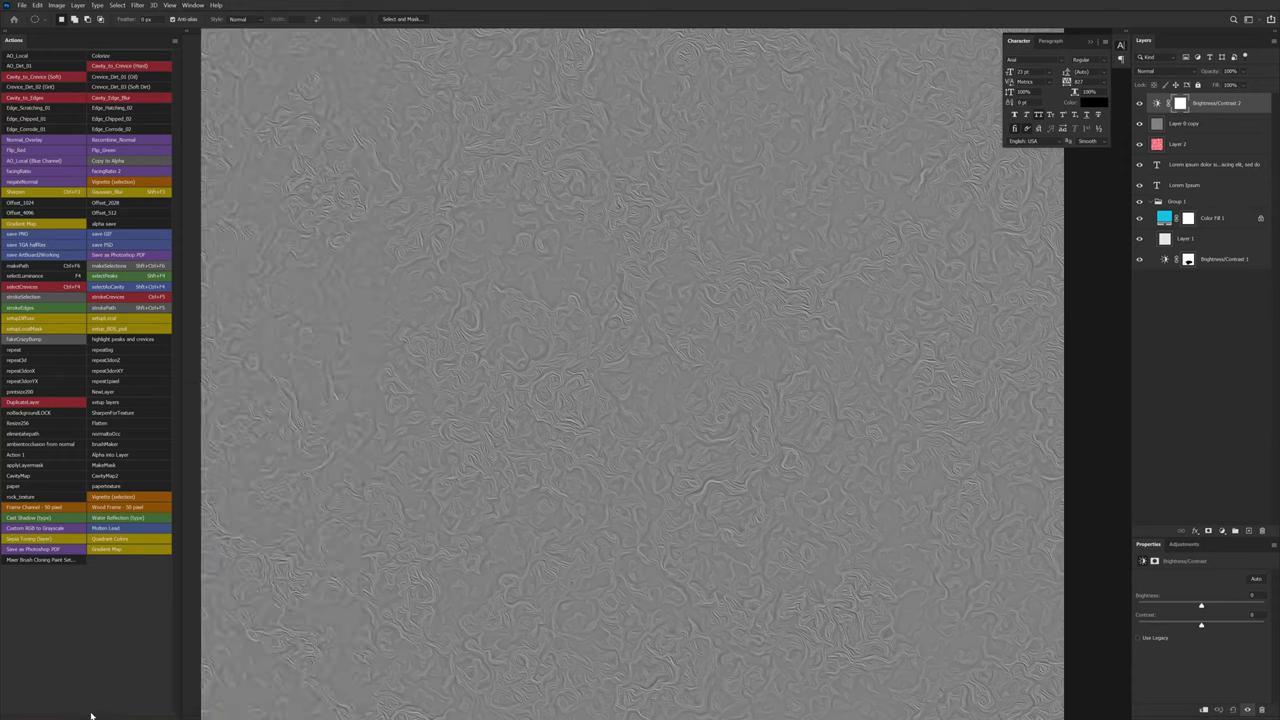
Step: Open the list of available workspace panels
click(190, 7)
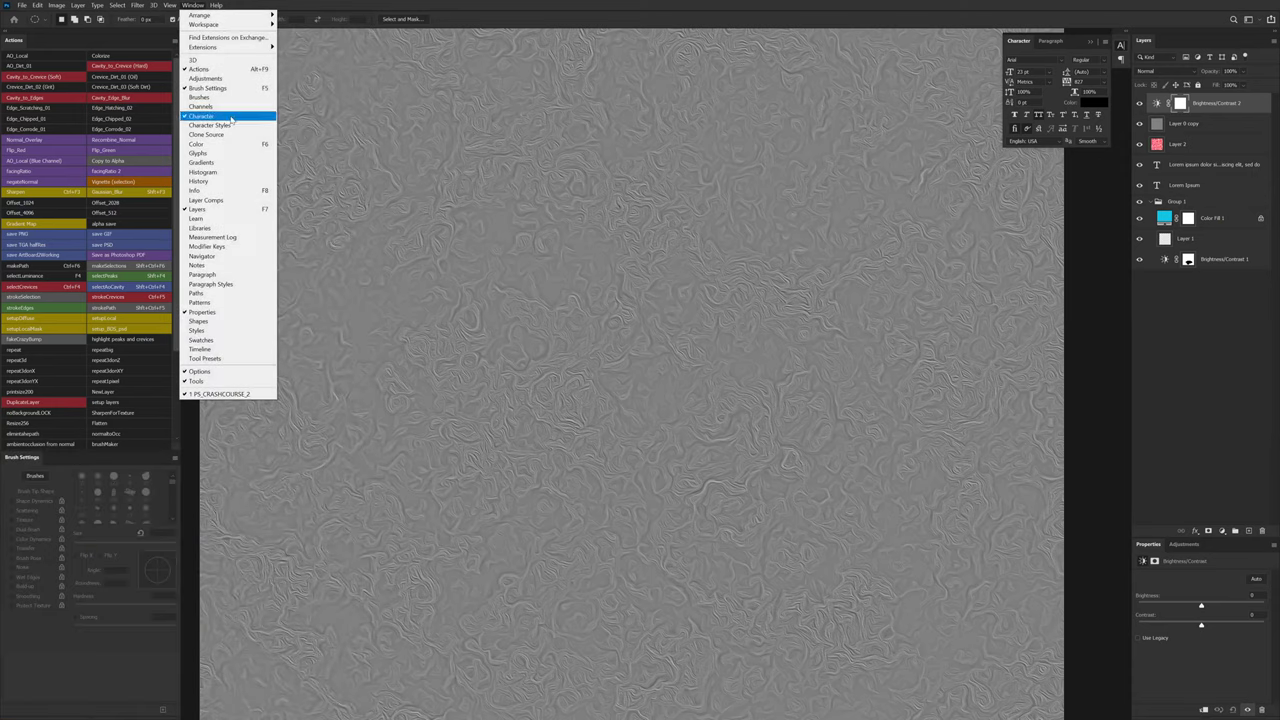
Step: Group the Brushes panel with Brush Settings, and dock an enlarged Color panel between Actions and Brushes
click(201, 97)
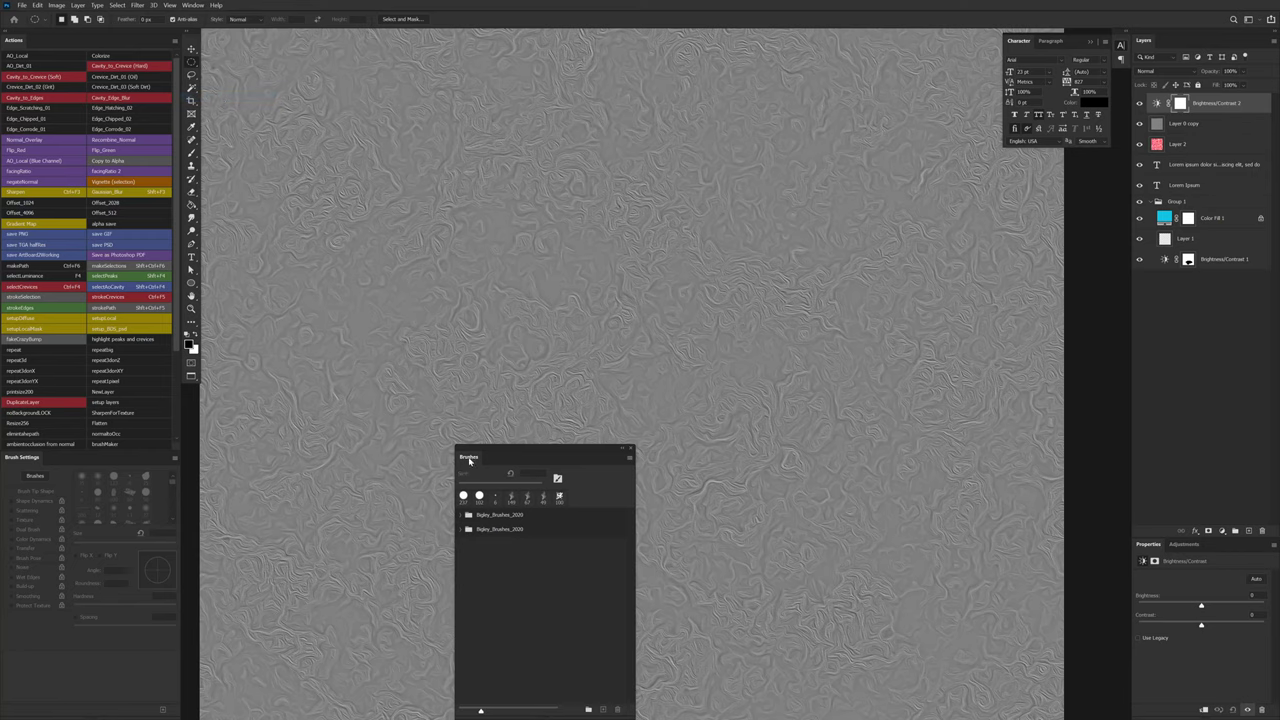
drag(469, 461, 72, 458)
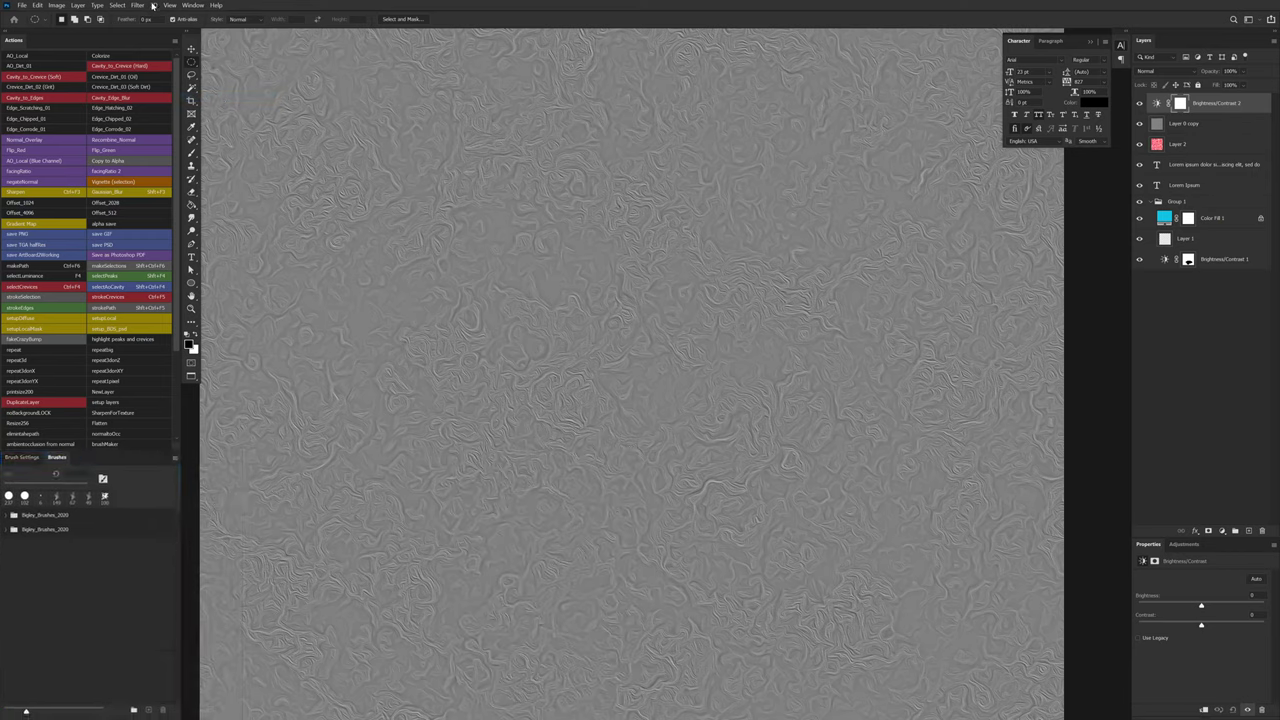
click(172, 6)
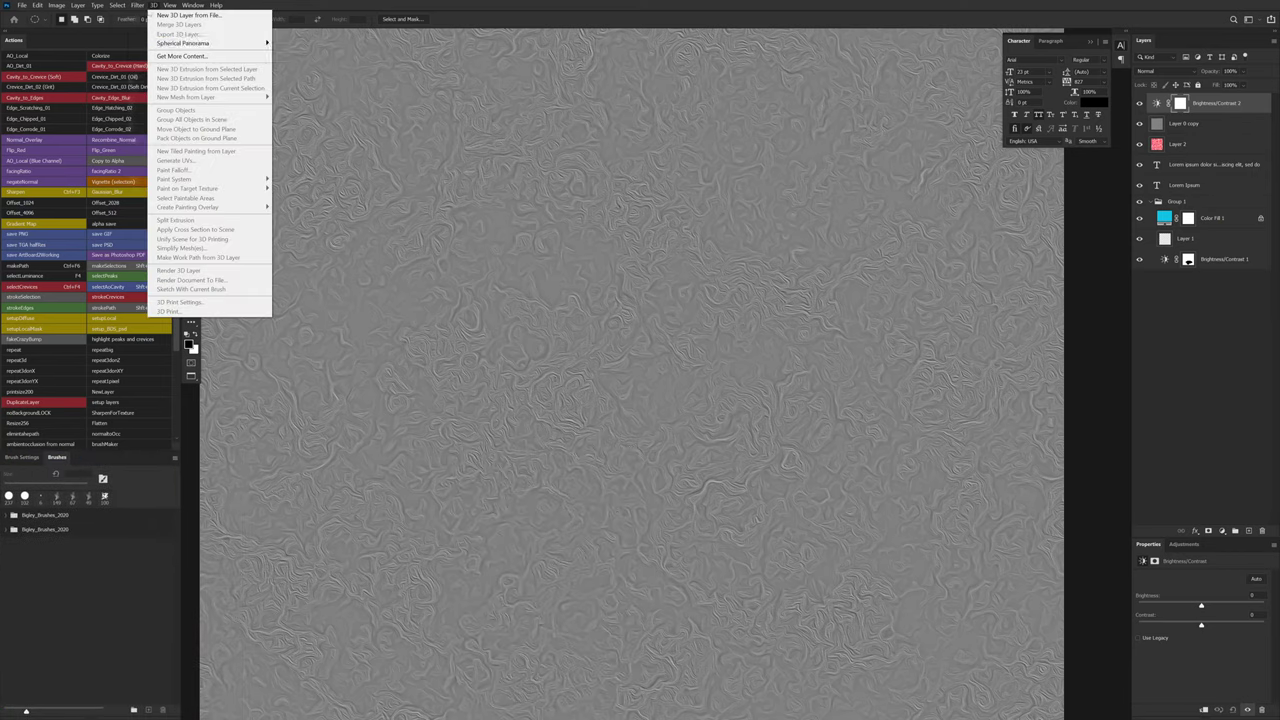
mouse_move(186, 6)
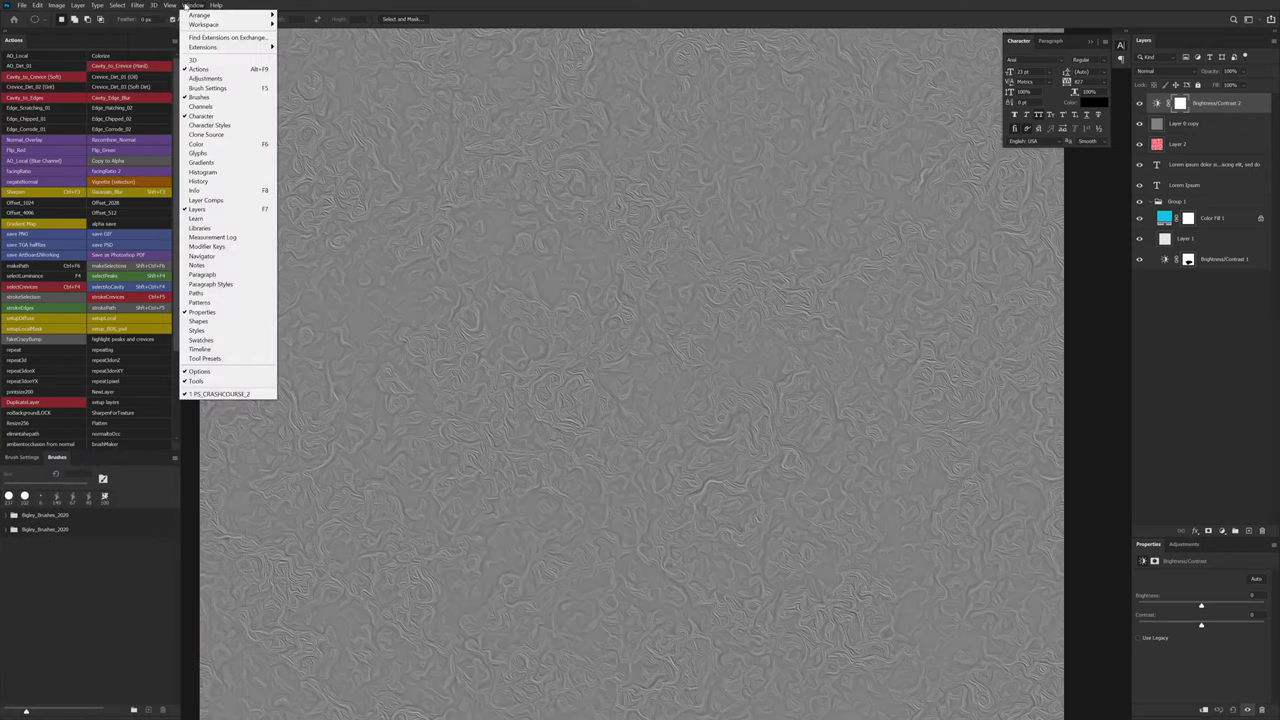
click(225, 146)
mouse_move(565, 106)
mouse_down()
mouse_move(188, 358)
mouse_move(121, 467)
mouse_move(128, 449)
mouse_up()
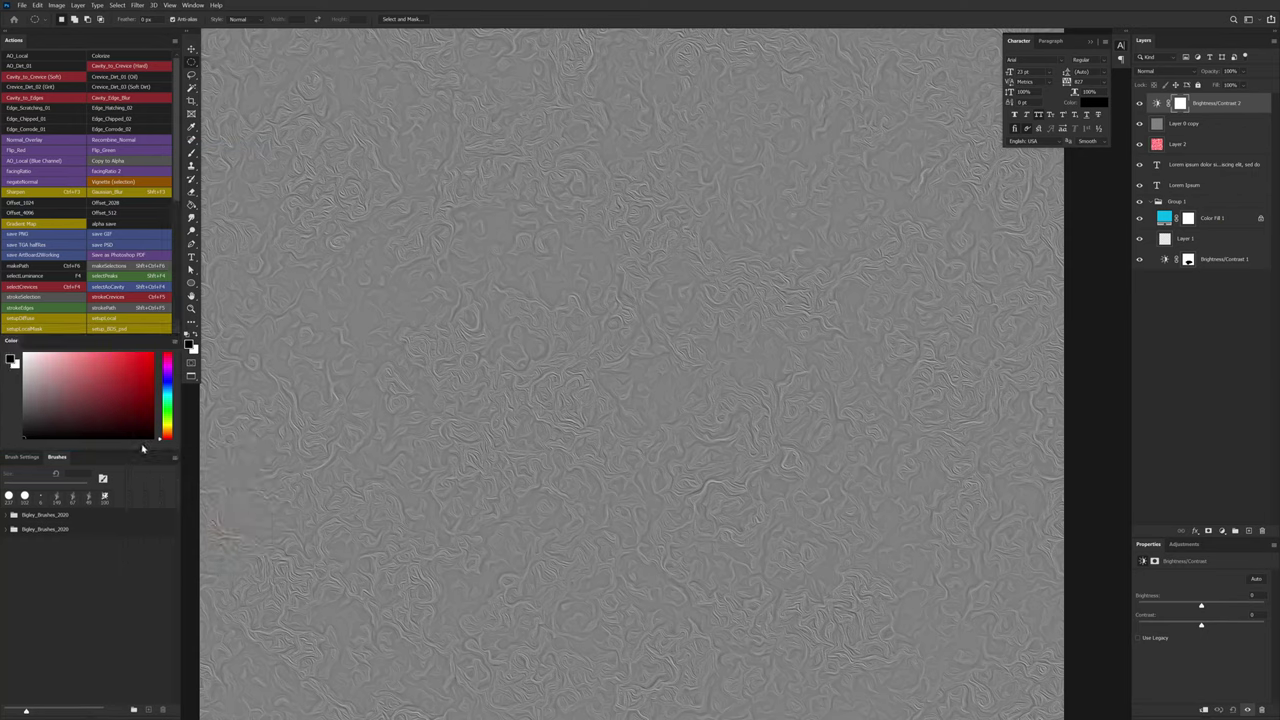
drag(75, 334, 81, 288)
Step: Show the Gradients panel and group it with the Color panel, leaving Color in front
click(186, 5)
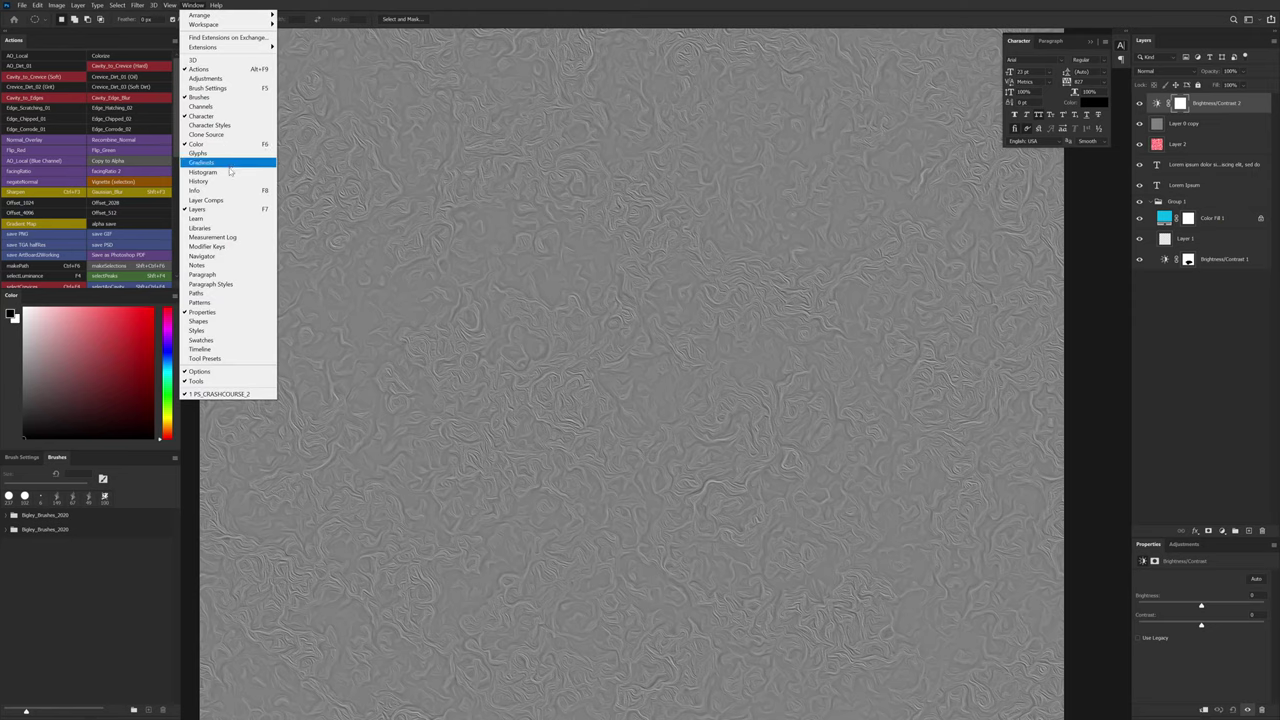
click(228, 163)
drag(453, 119, 77, 303)
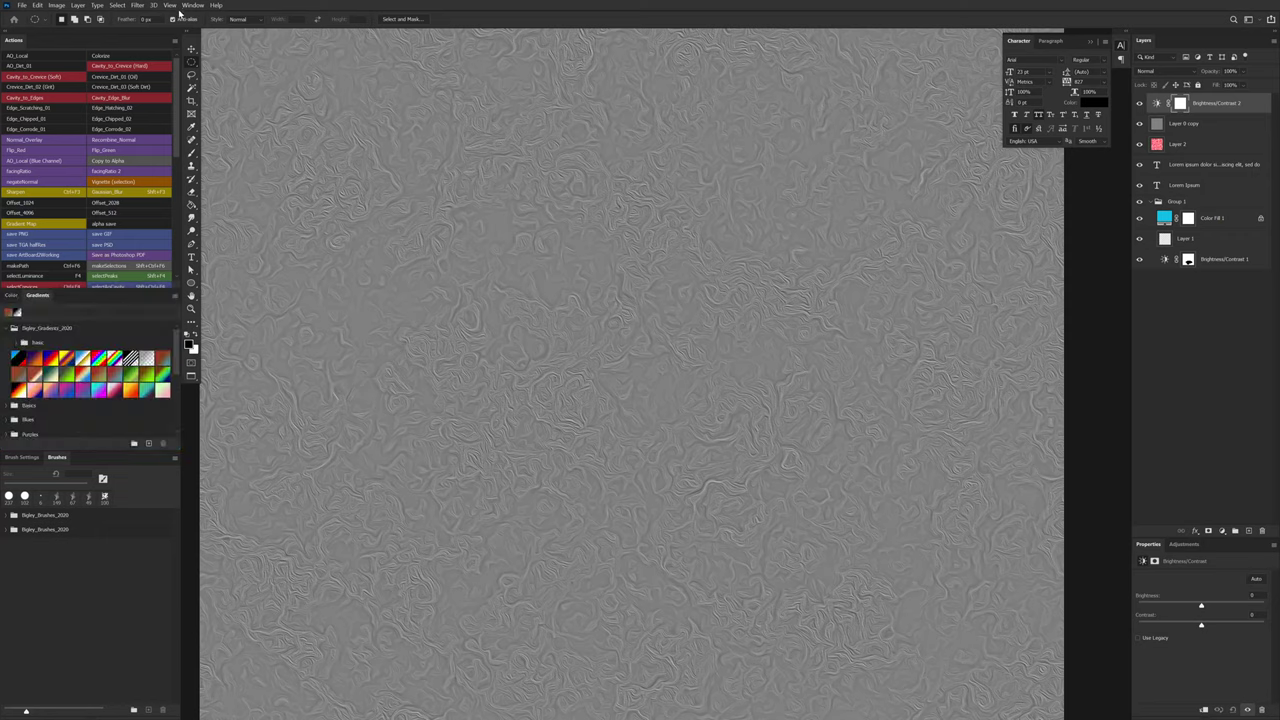
click(12, 295)
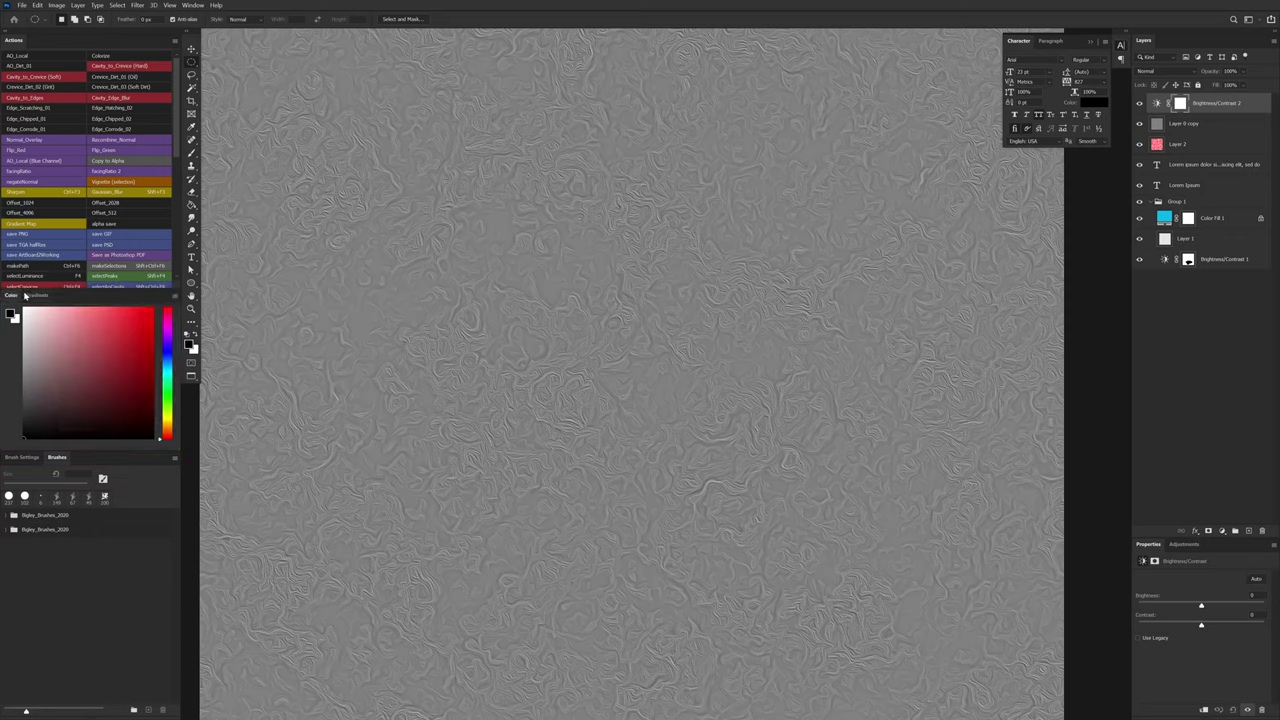
Step: Show the Paths panel, dock it above the Layers panel and make it taller
click(184, 5)
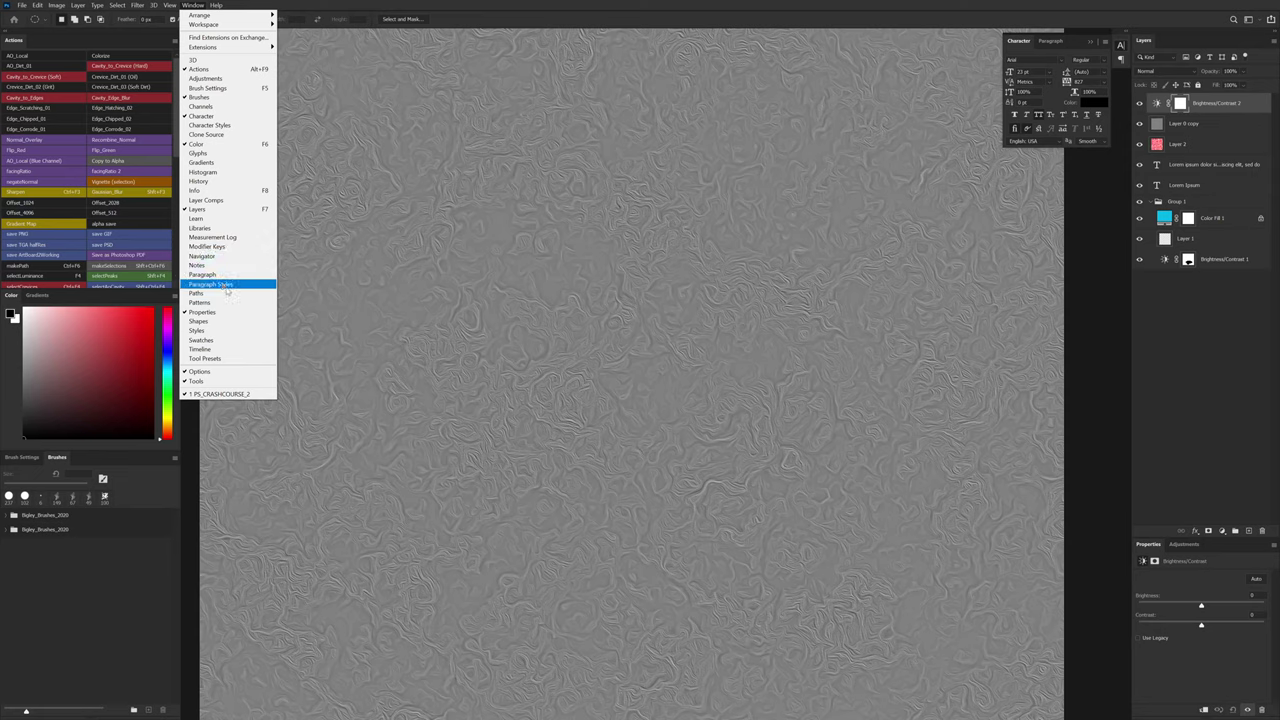
click(220, 293)
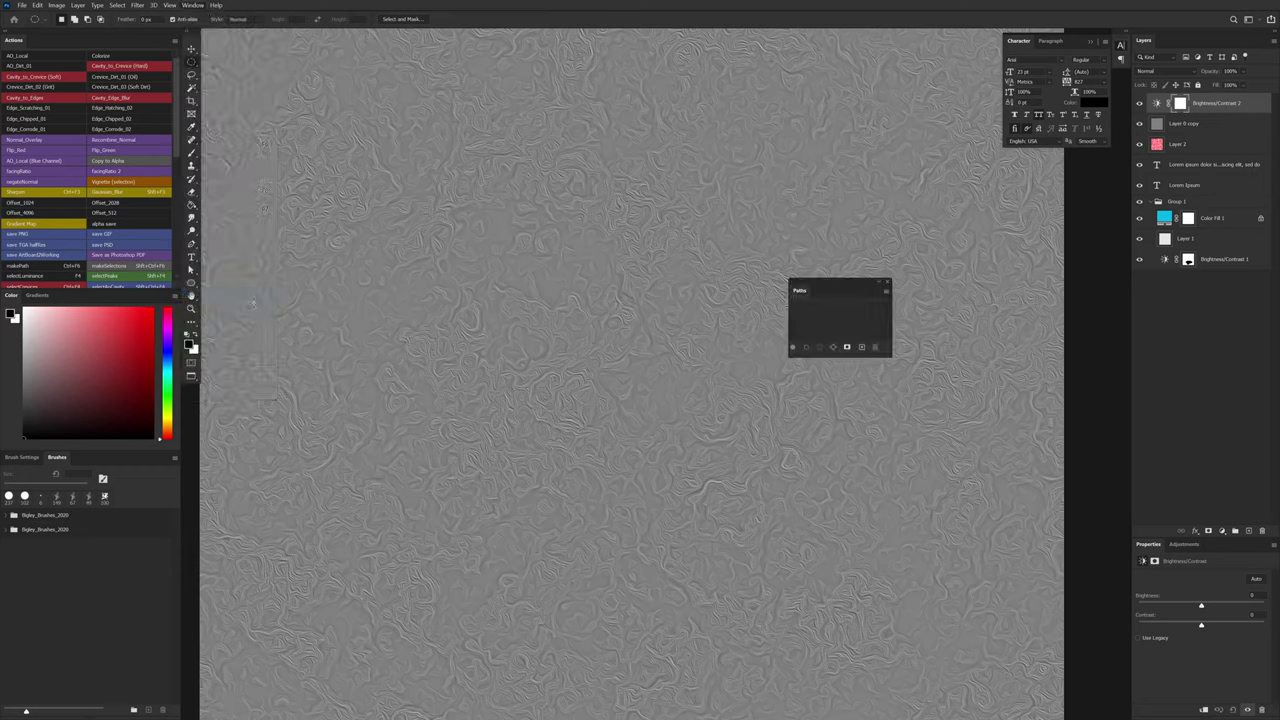
drag(805, 293, 1182, 37)
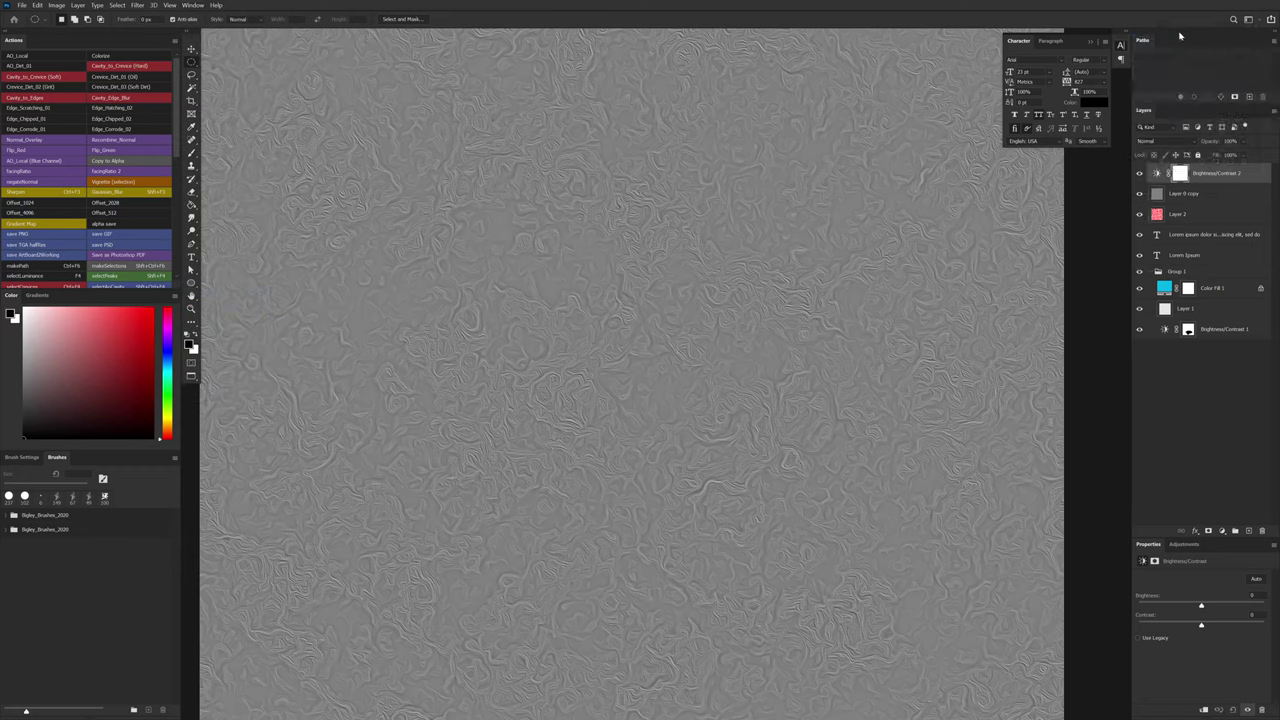
drag(1161, 103, 1156, 150)
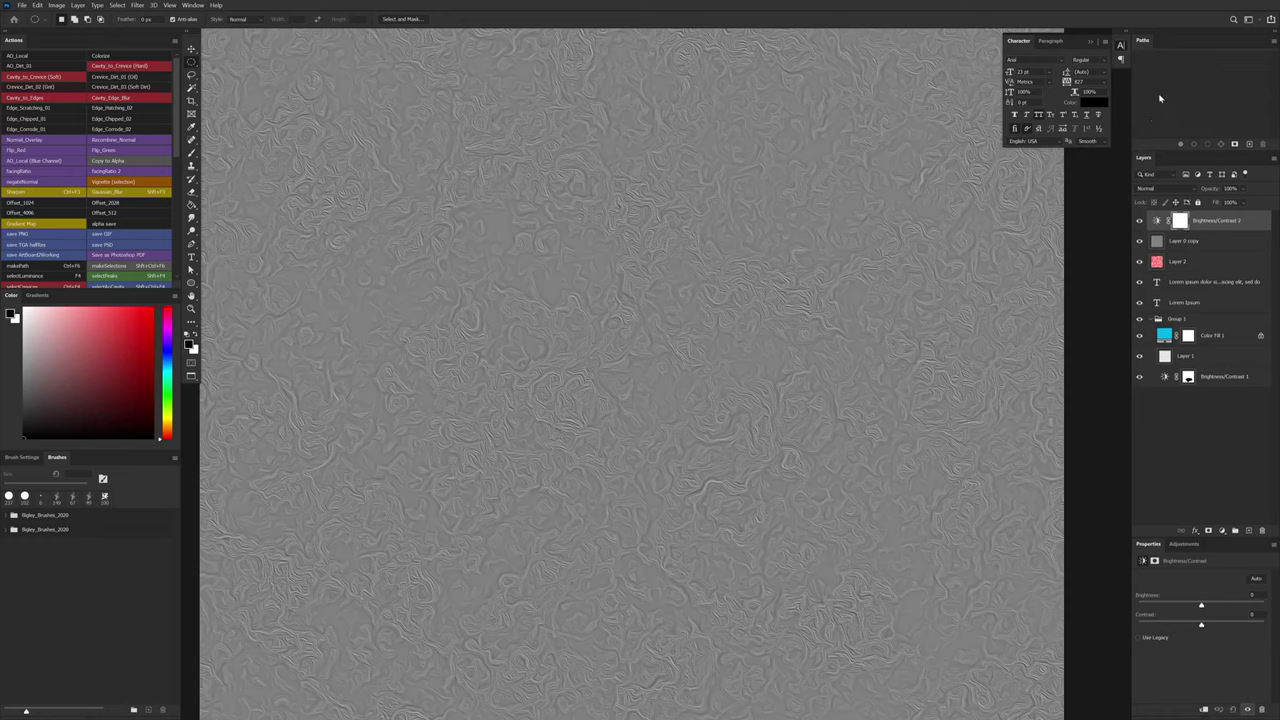
Step: Add the Patterns panel to the Color and Gradients group, and make the group slightly taller
click(192, 5)
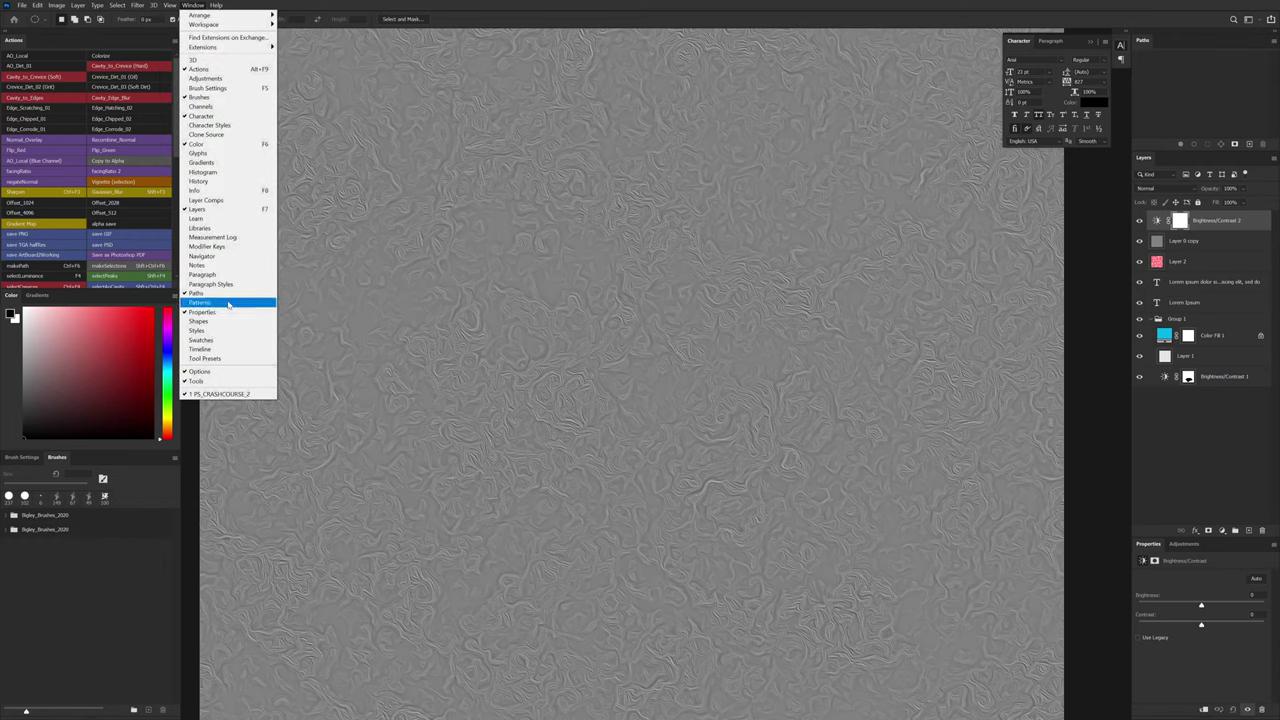
click(229, 303)
drag(320, 261, 77, 295)
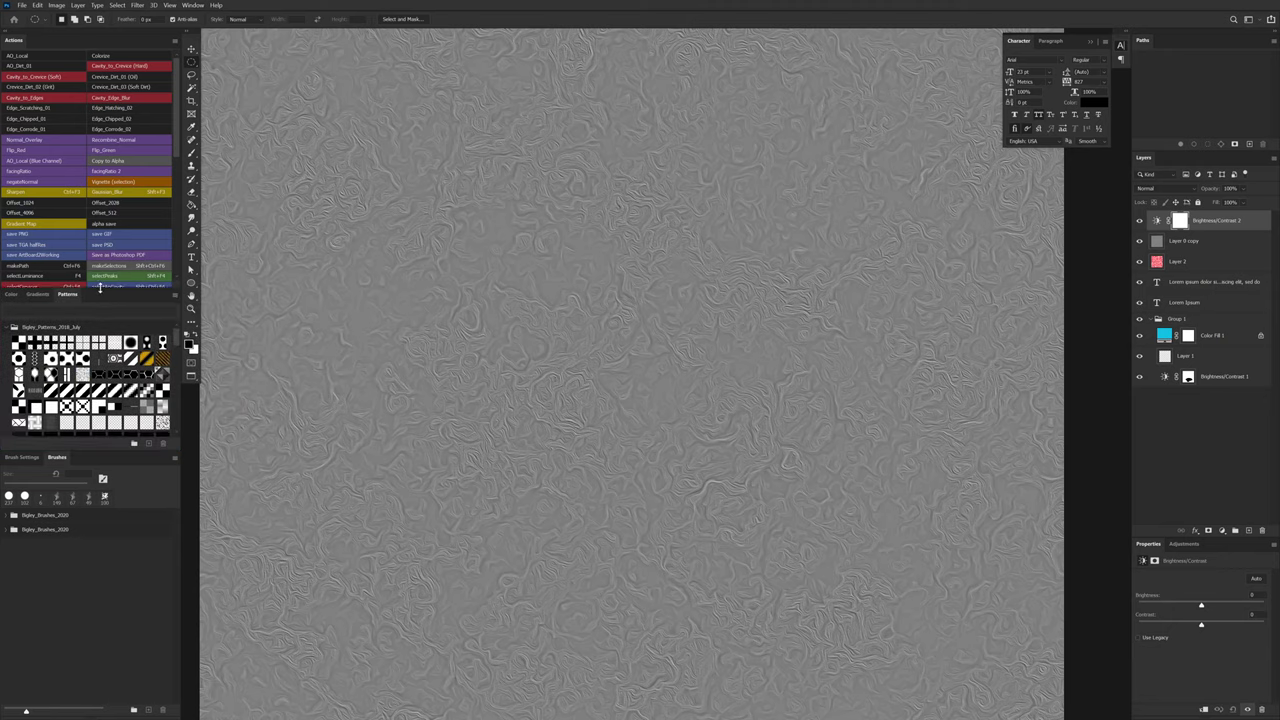
drag(100, 287, 96, 274)
click(38, 280)
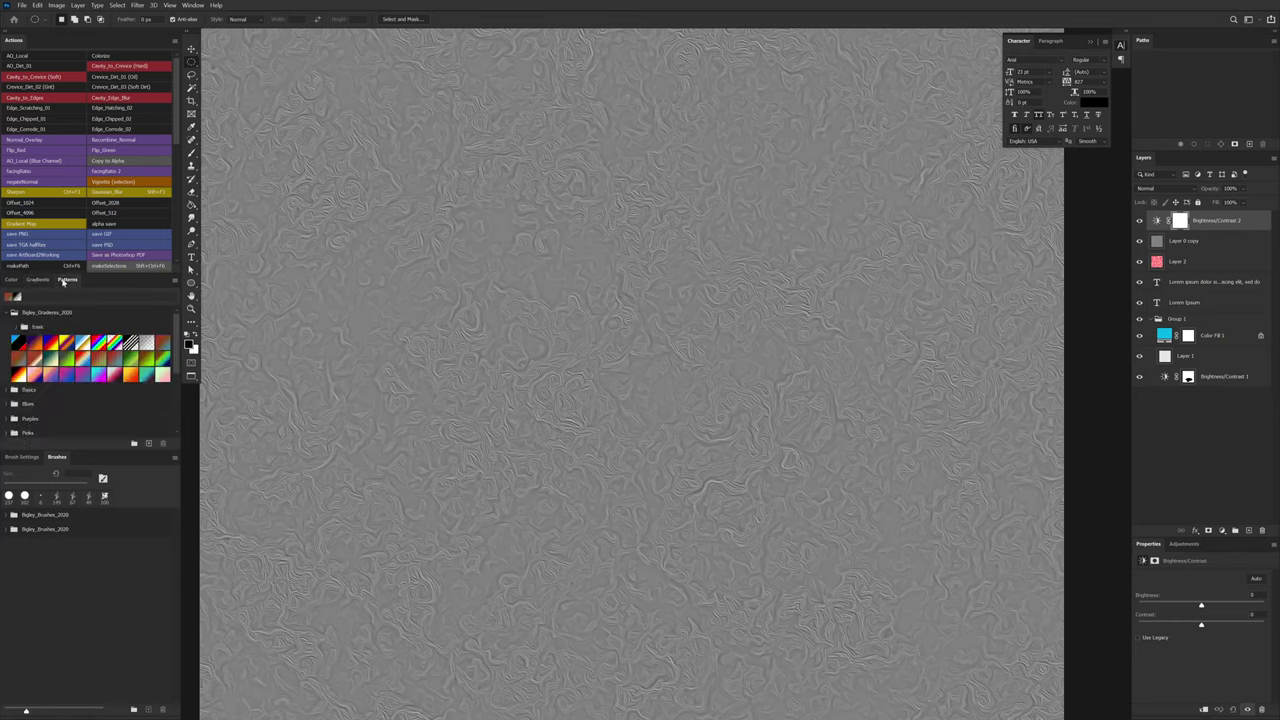
click(11, 280)
click(66, 280)
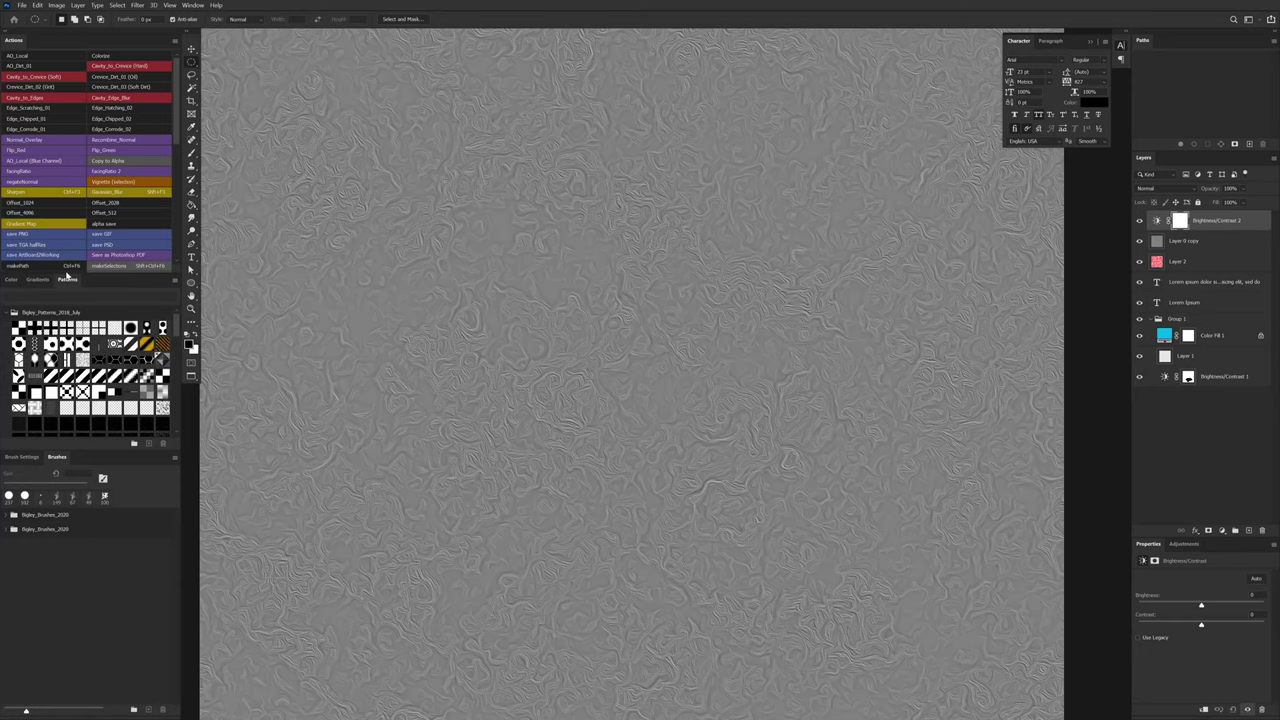
Step: Add the Shapes panel to the Color, Gradients and Patterns group, and collapse its Flowers folder
click(192, 5)
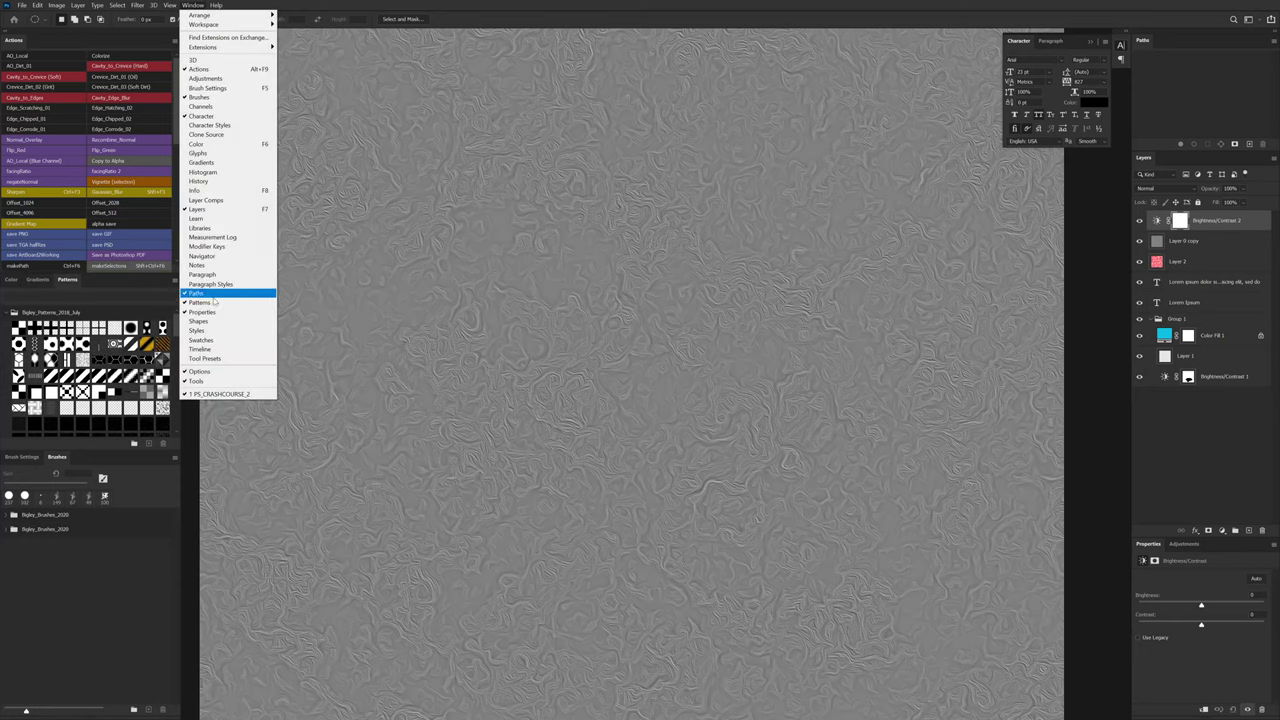
click(219, 322)
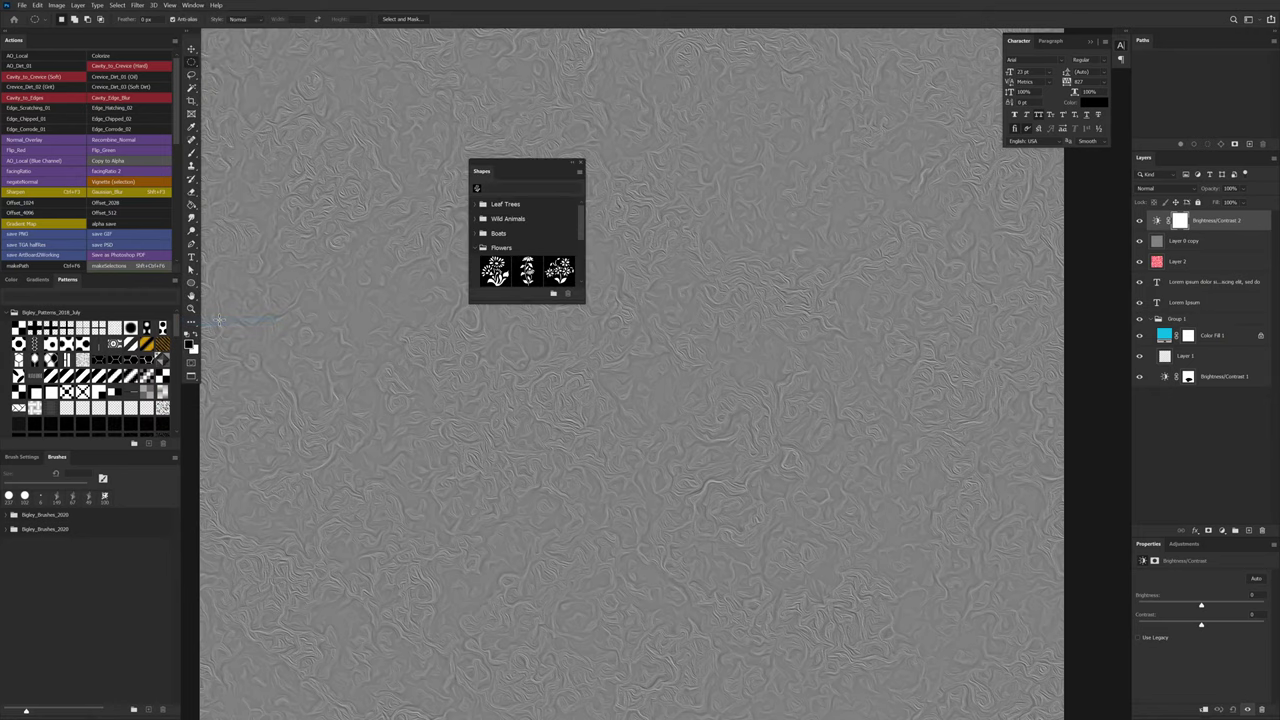
drag(480, 172, 100, 279)
click(12, 356)
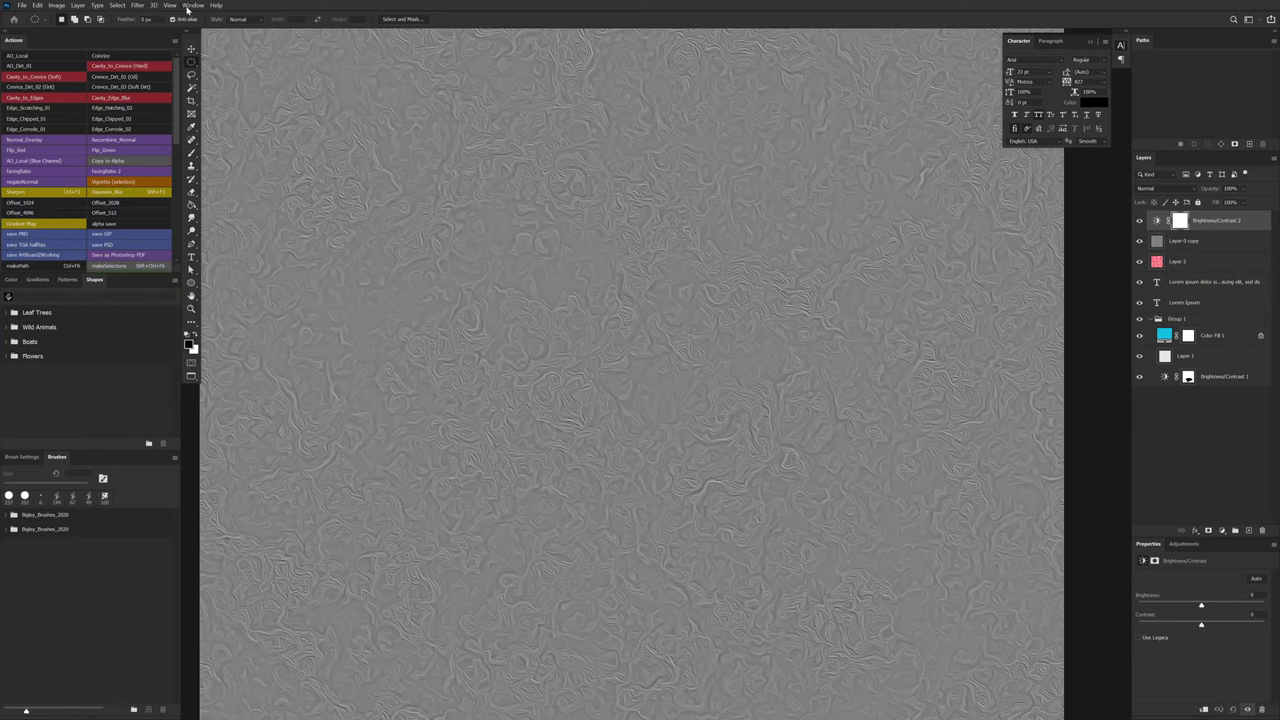
Step: Show the Styles panel and group it with the Shapes panel
click(191, 6)
click(225, 332)
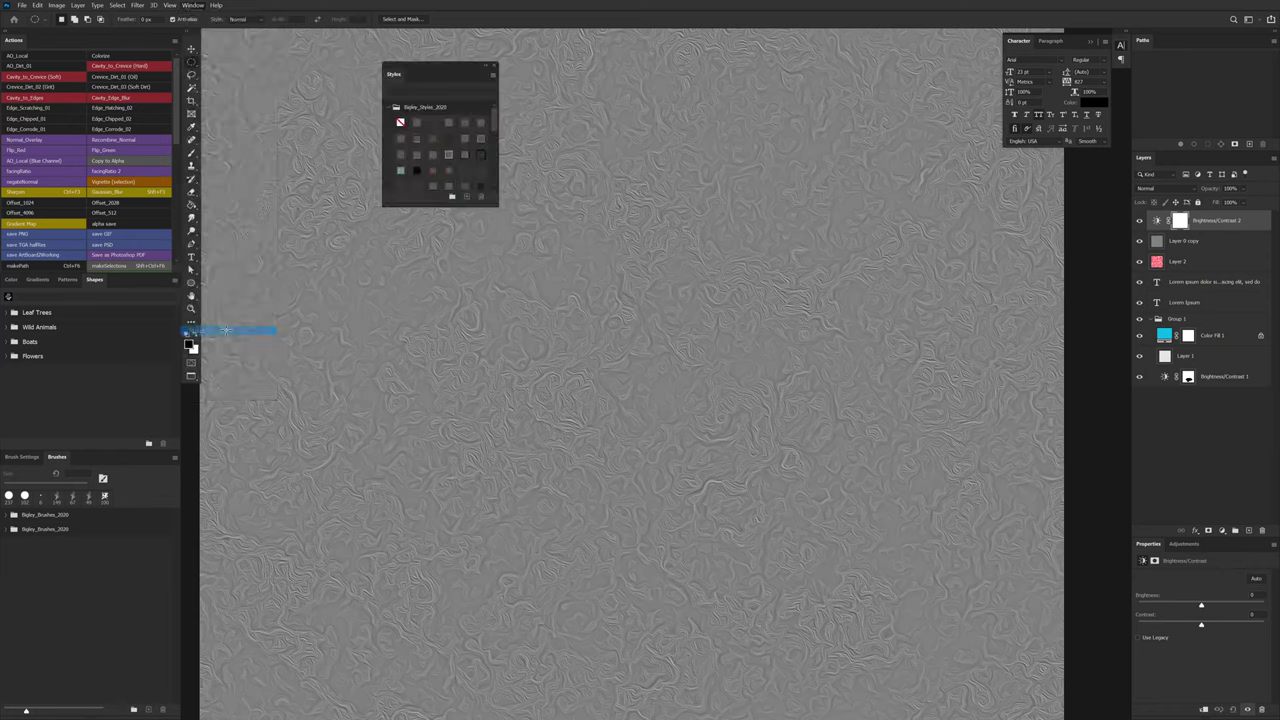
drag(392, 78, 124, 285)
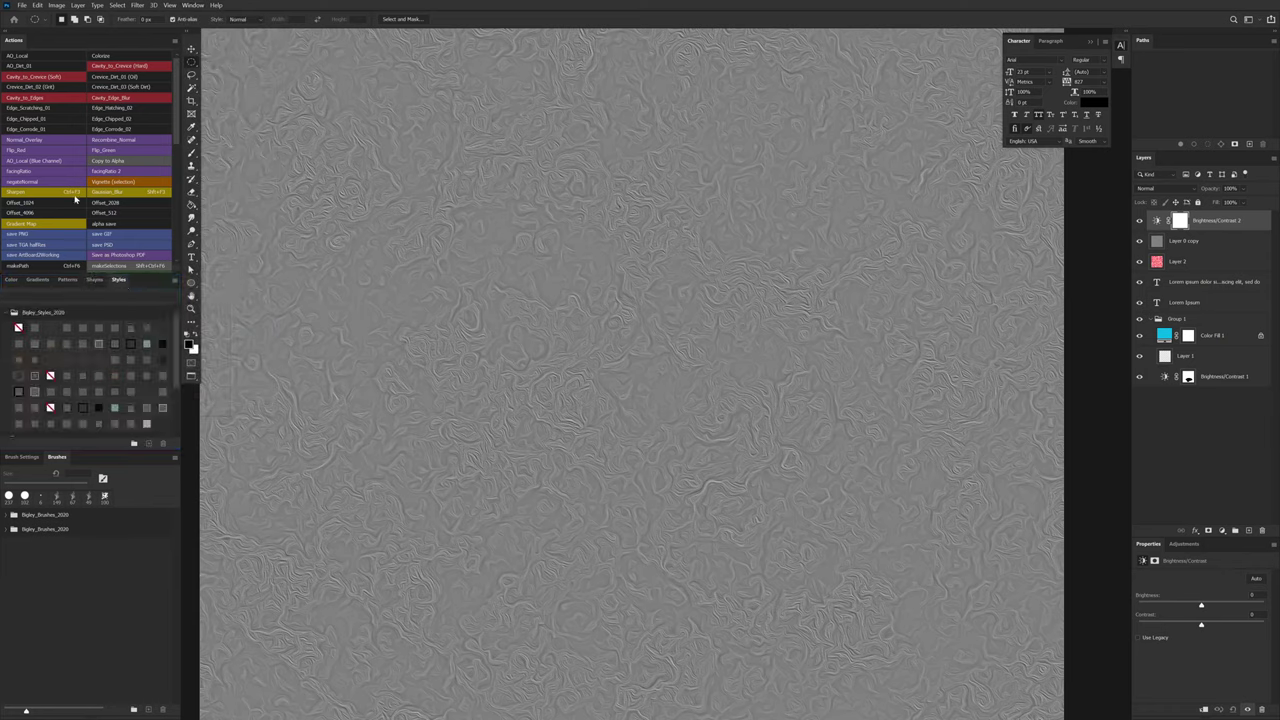
Step: Show the Swatches panel and group it with the Actions panel
click(191, 6)
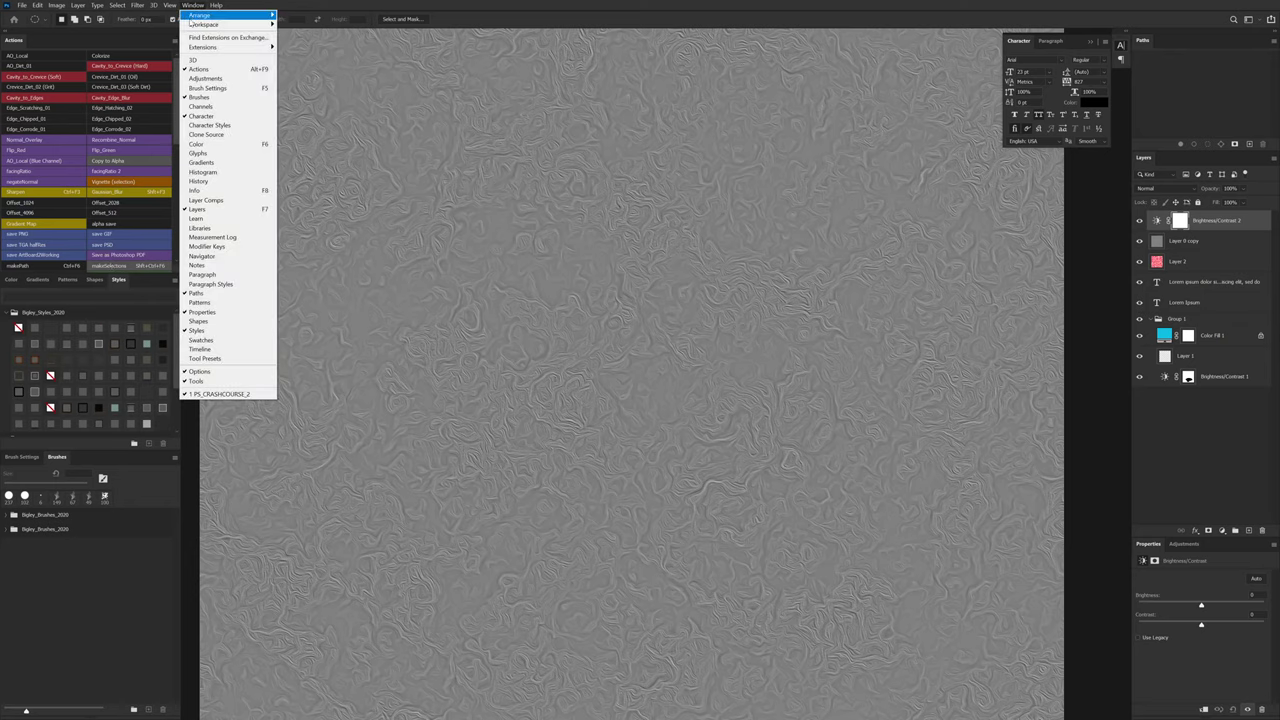
click(220, 342)
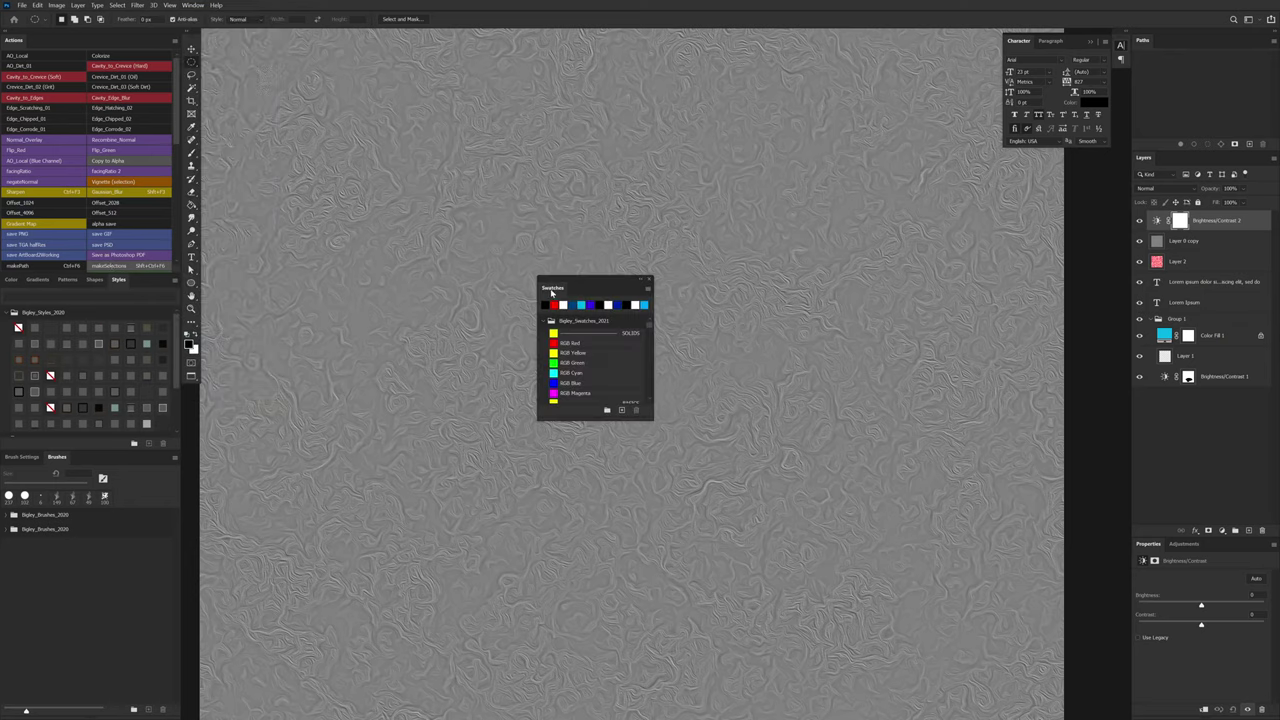
drag(551, 292, 103, 43)
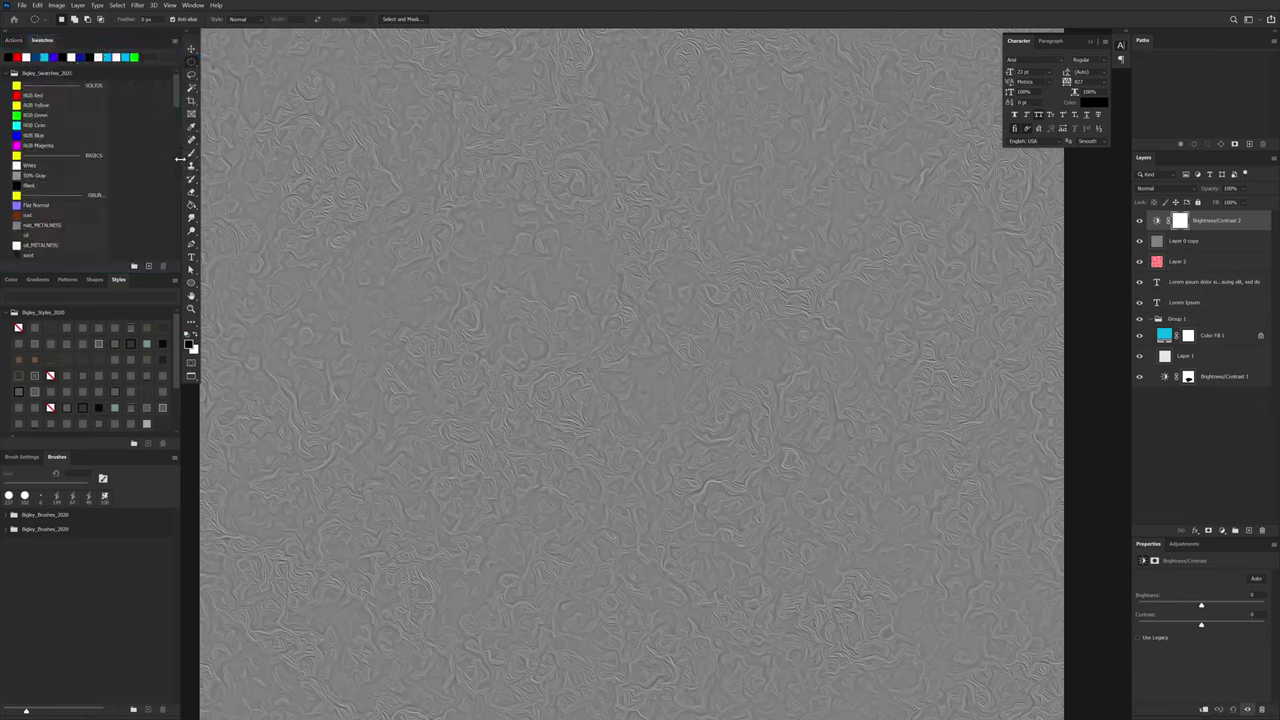
Step: Widen the panel column containing Swatches and collapse the custom 2021 swatch folder
drag(186, 160, 218, 170)
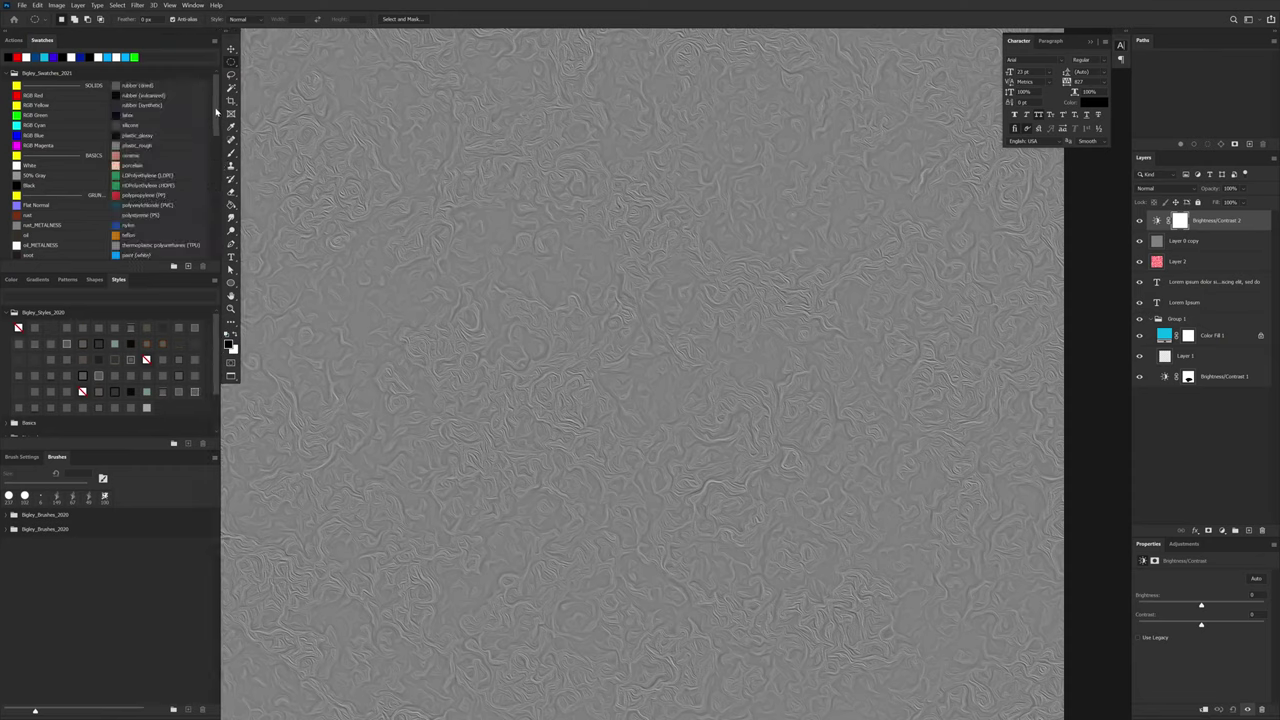
mouse_move(216, 111)
mouse_down()
mouse_move(215, 228)
mouse_move(217, 89)
mouse_up()
click(20, 74)
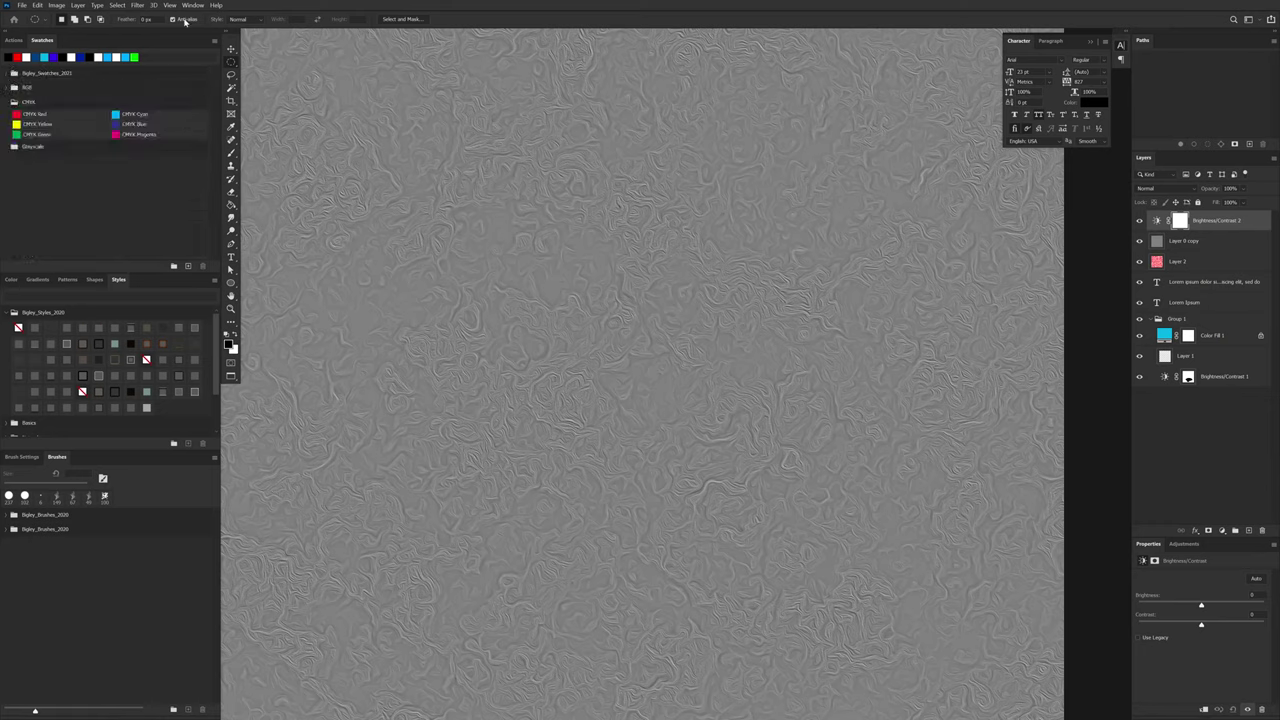
Step: Group the Tool Presets panel with Brush Settings and Brushes, and collapse the Character panel to its icon
click(137, 5)
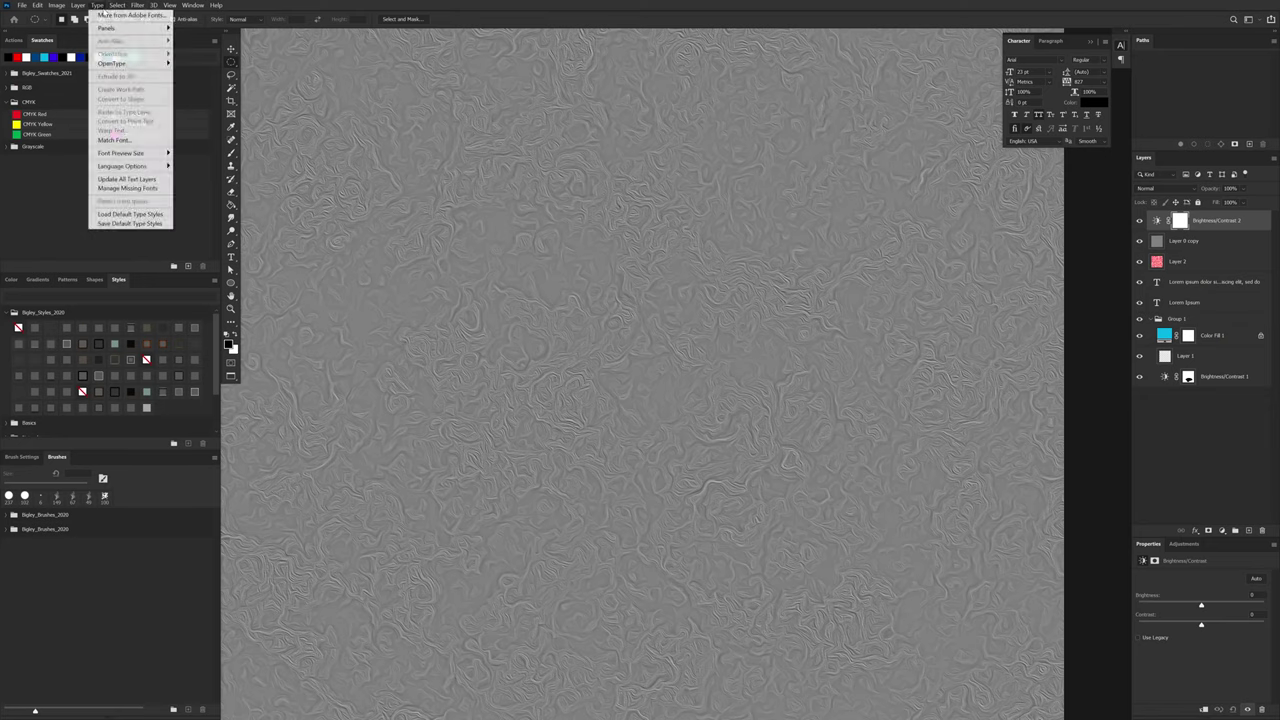
mouse_move(200, 9)
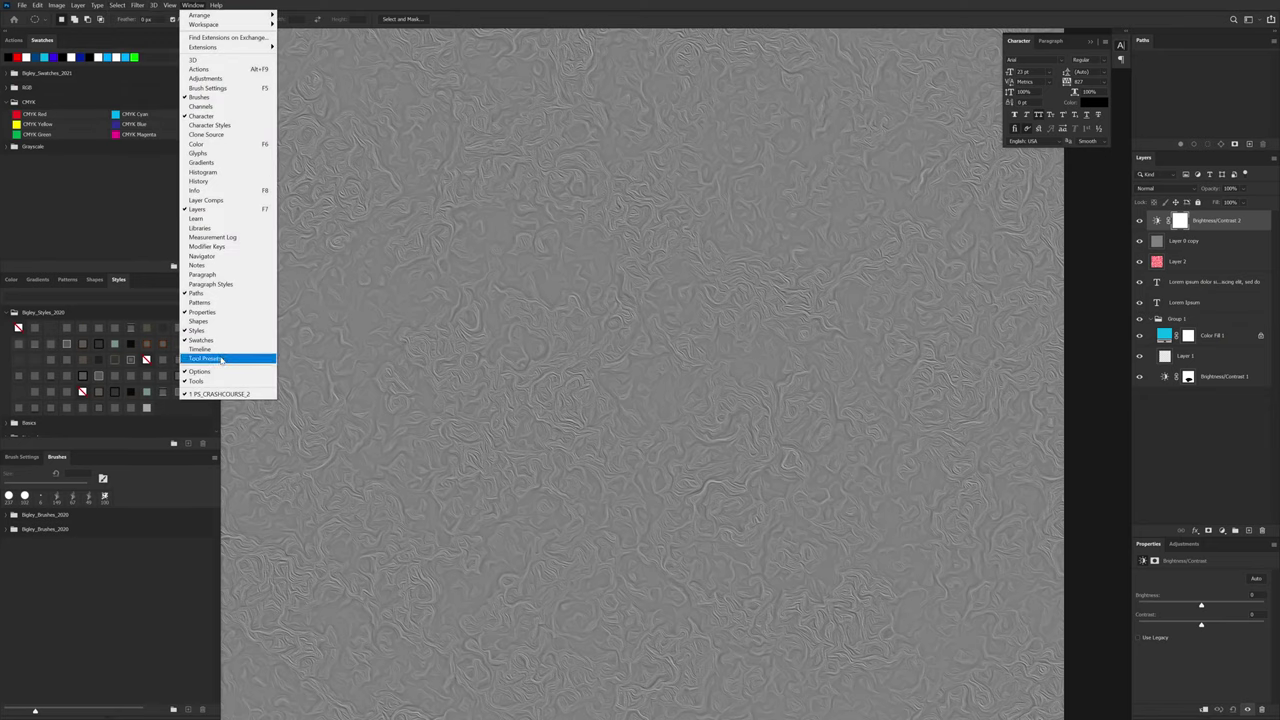
click(205, 358)
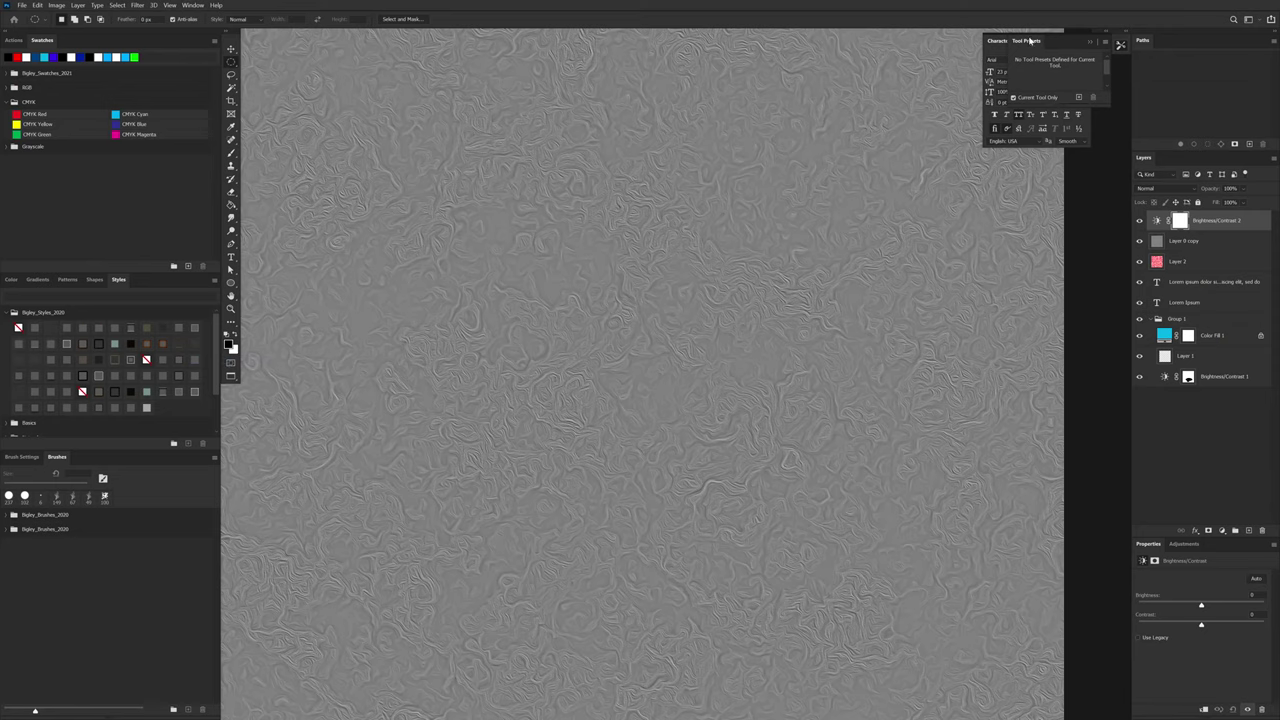
mouse_move(1030, 40)
mouse_down()
mouse_move(680, 250)
mouse_move(150, 452)
mouse_move(99, 456)
mouse_up()
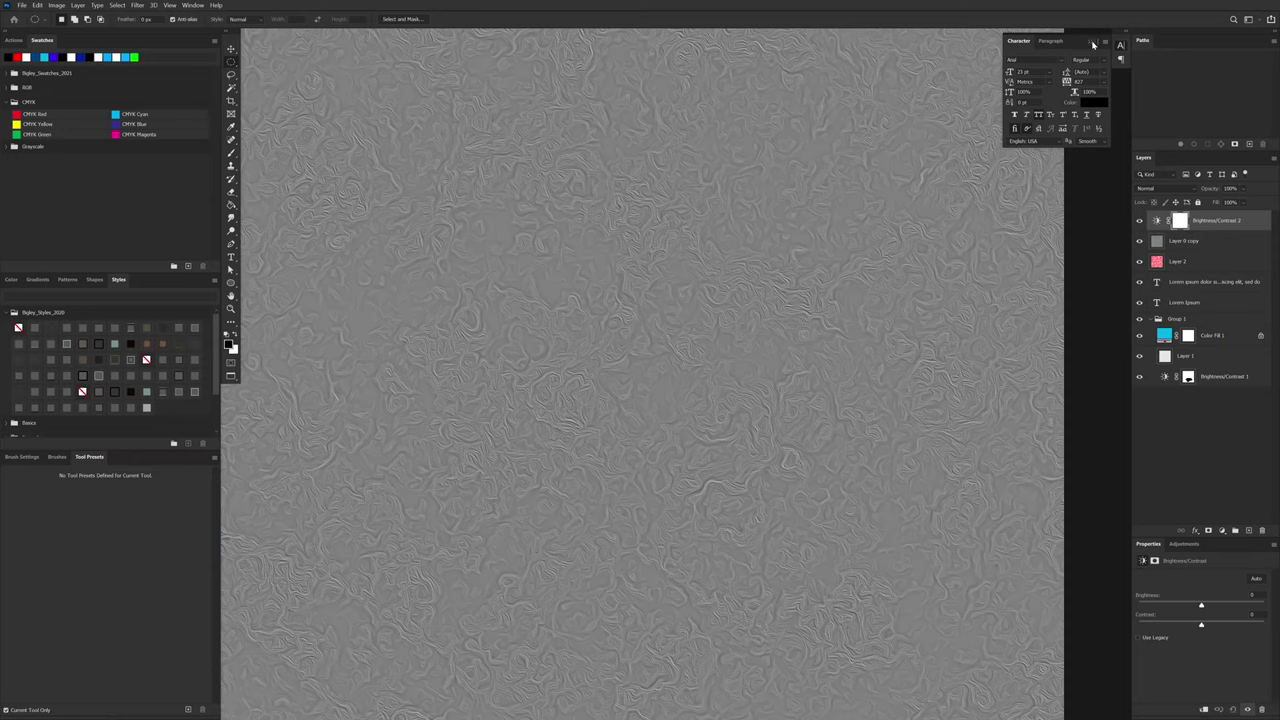
click(1092, 42)
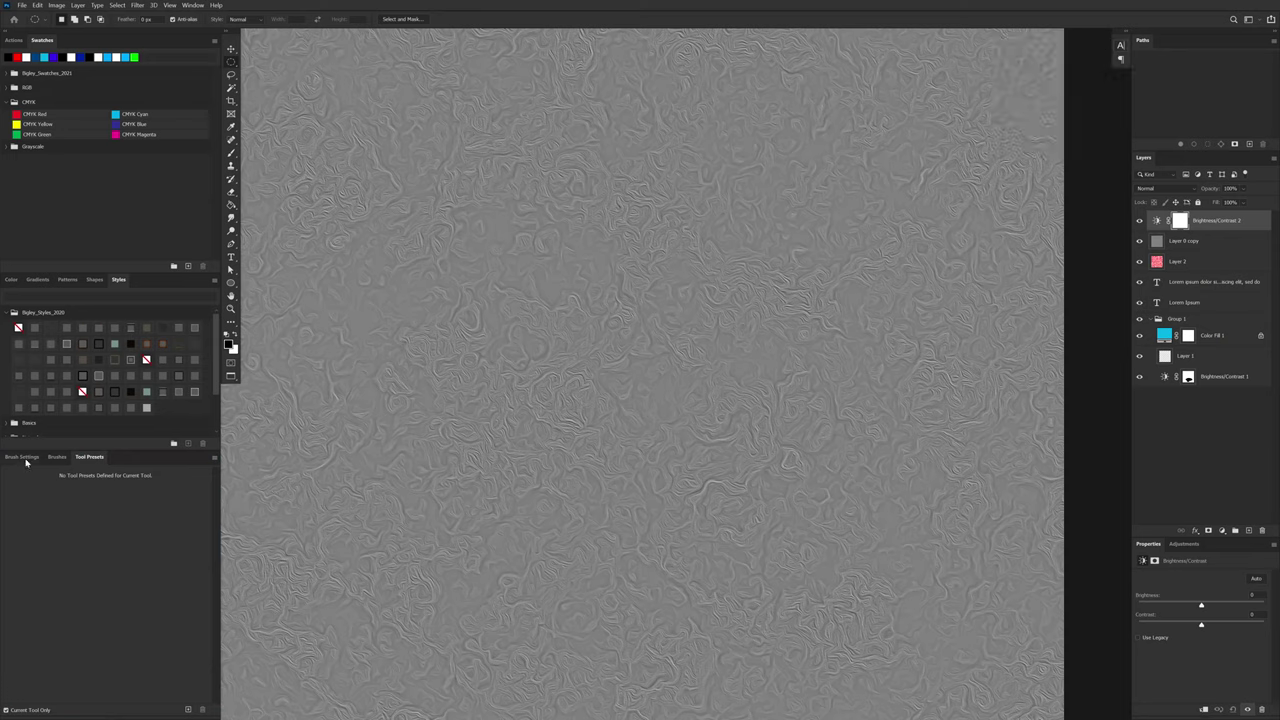
Step: Move the Brushes panel to first place in its group, ahead of Brush Settings and Tool Presets
click(24, 457)
click(57, 456)
drag(71, 452, 18, 457)
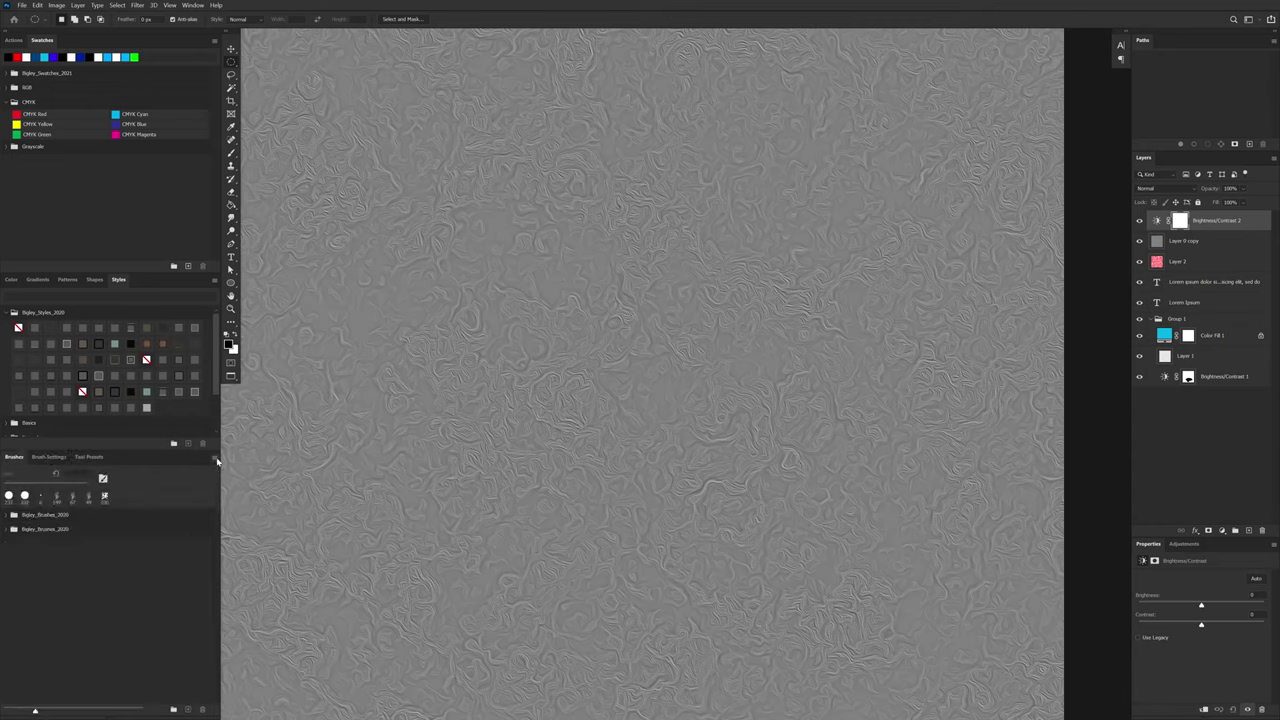
Step: Check the options of the Brushes panel and expand the first custom 2020 brush folder
click(214, 457)
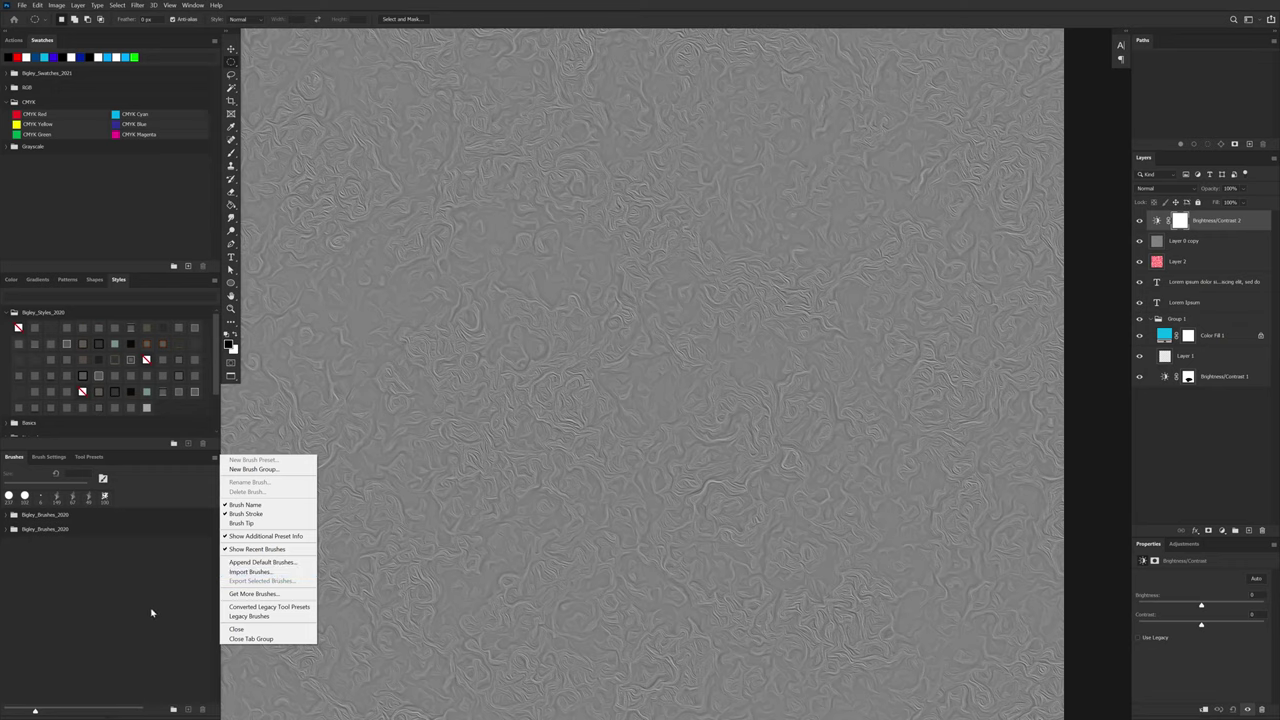
click(97, 541)
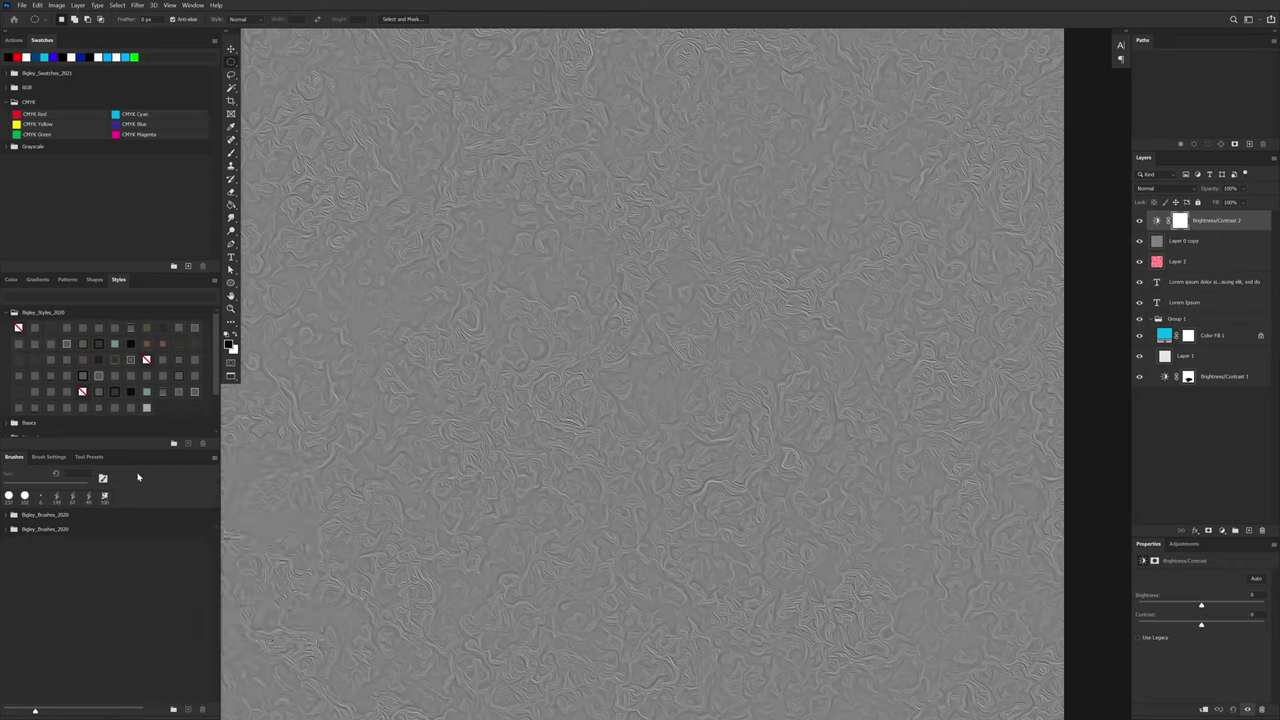
click(8, 515)
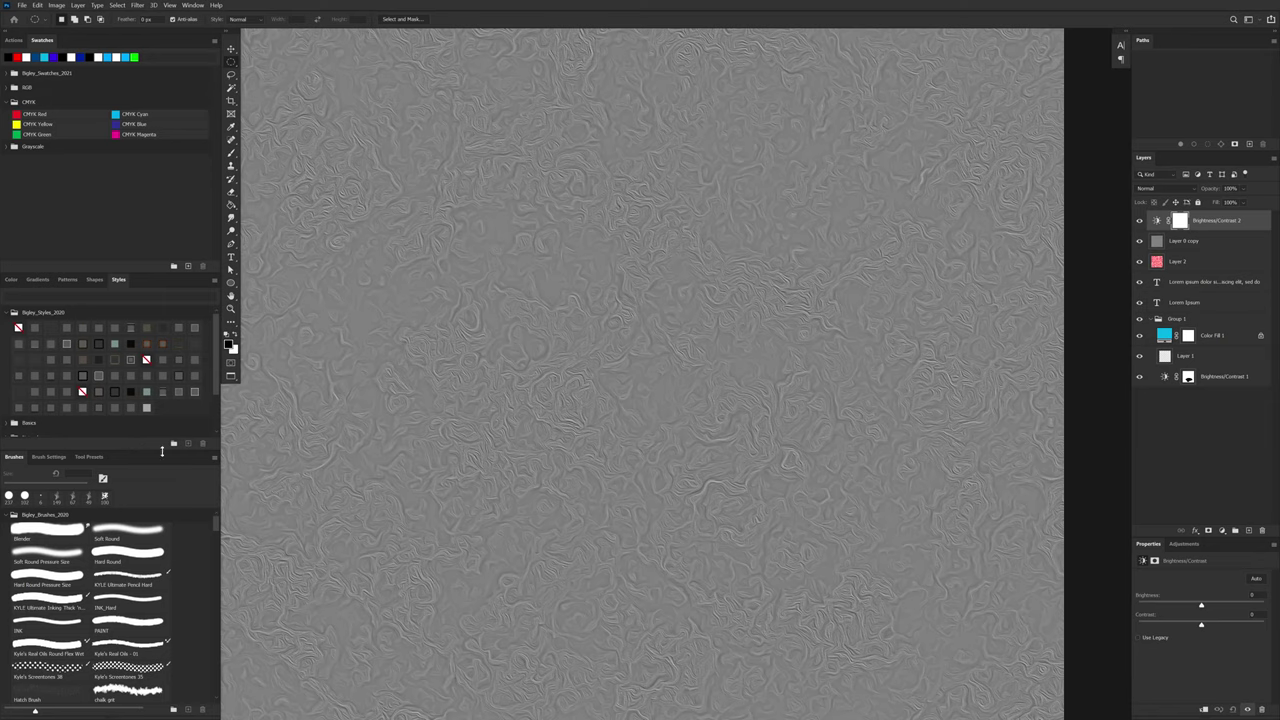
Step: Shrink the Swatches panel's height so the Styles and Brushes panel groups below it move up and gain room
drag(162, 451, 163, 439)
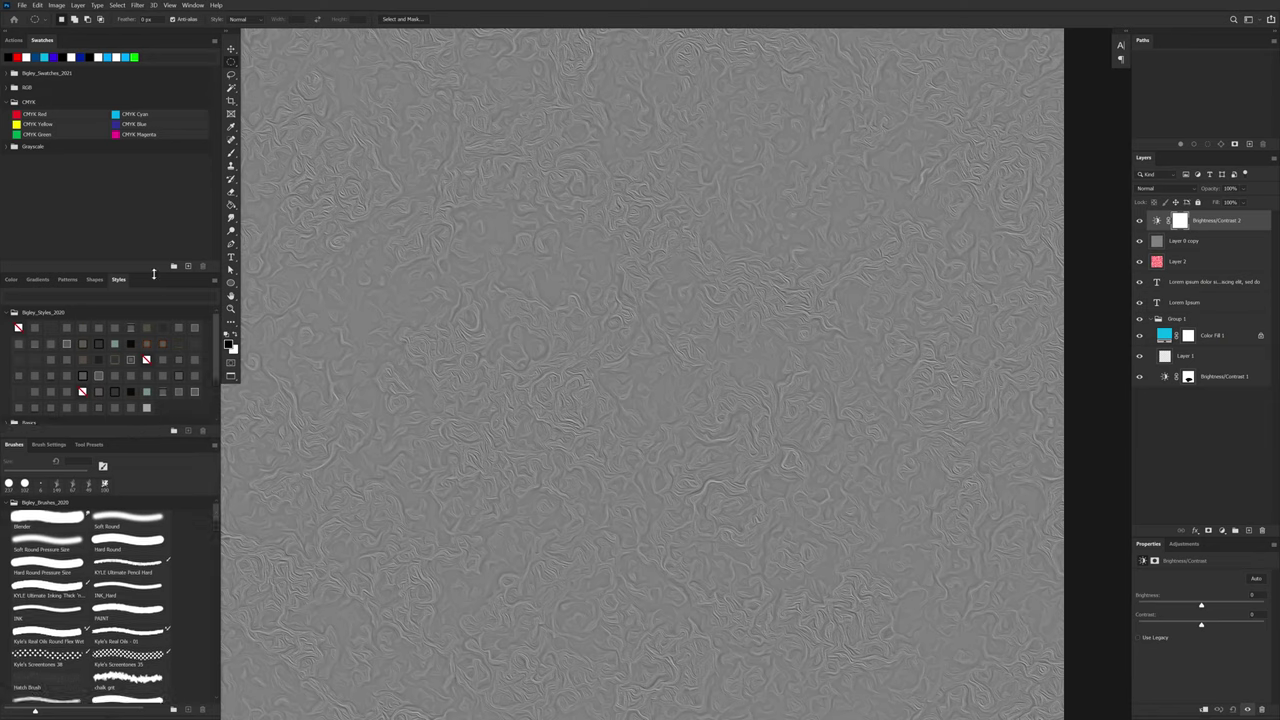
drag(154, 273, 154, 238)
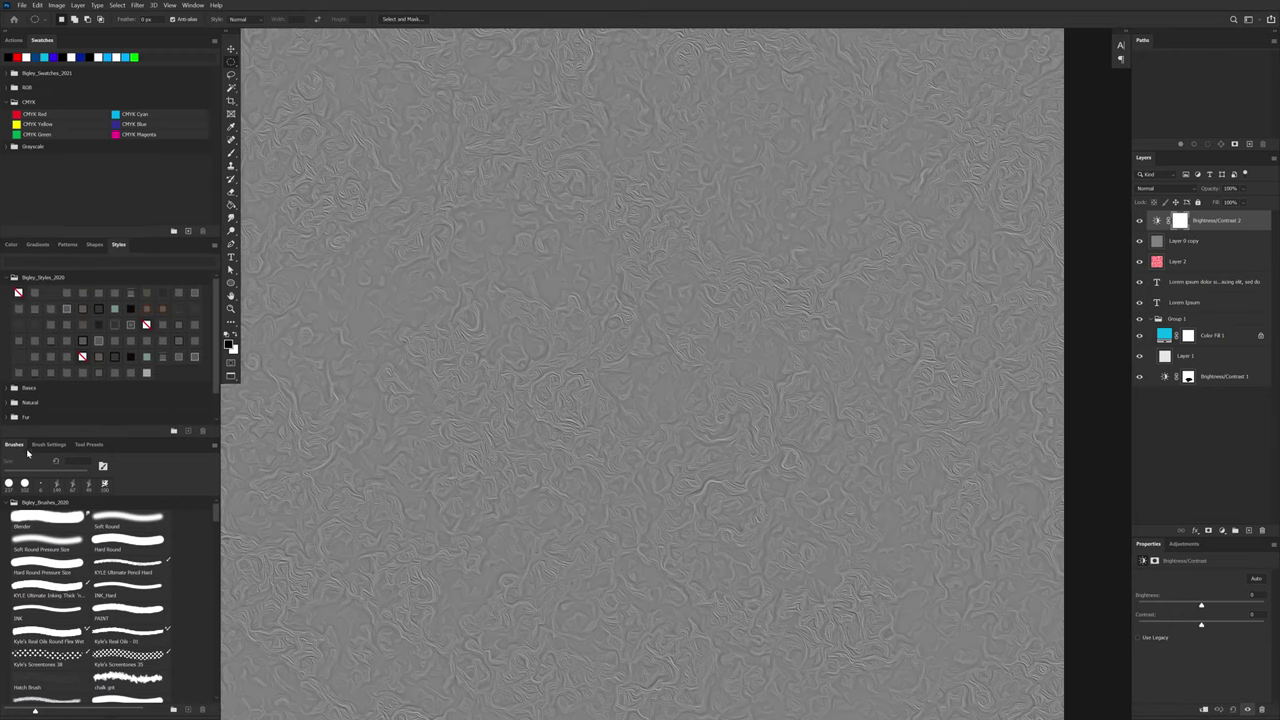
Step: Display the brush presets by brush tip only, hiding names and strokes, and make the Brushes panel taller
click(214, 444)
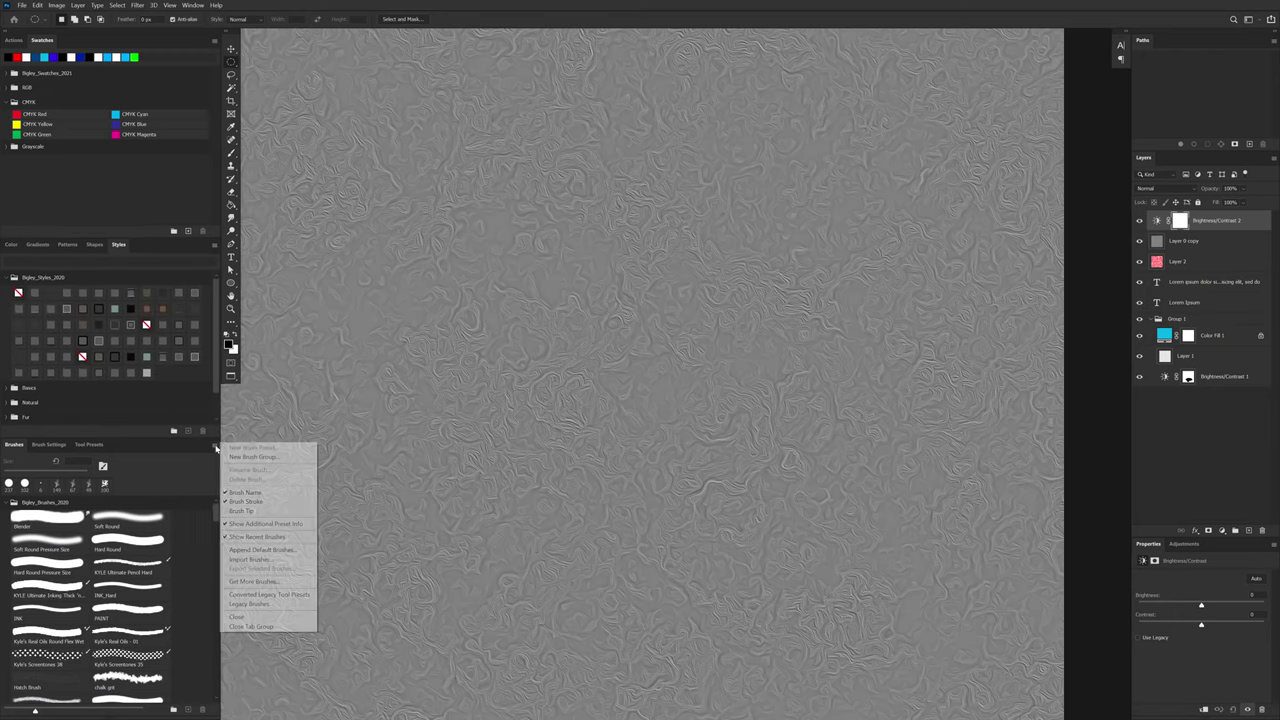
click(256, 502)
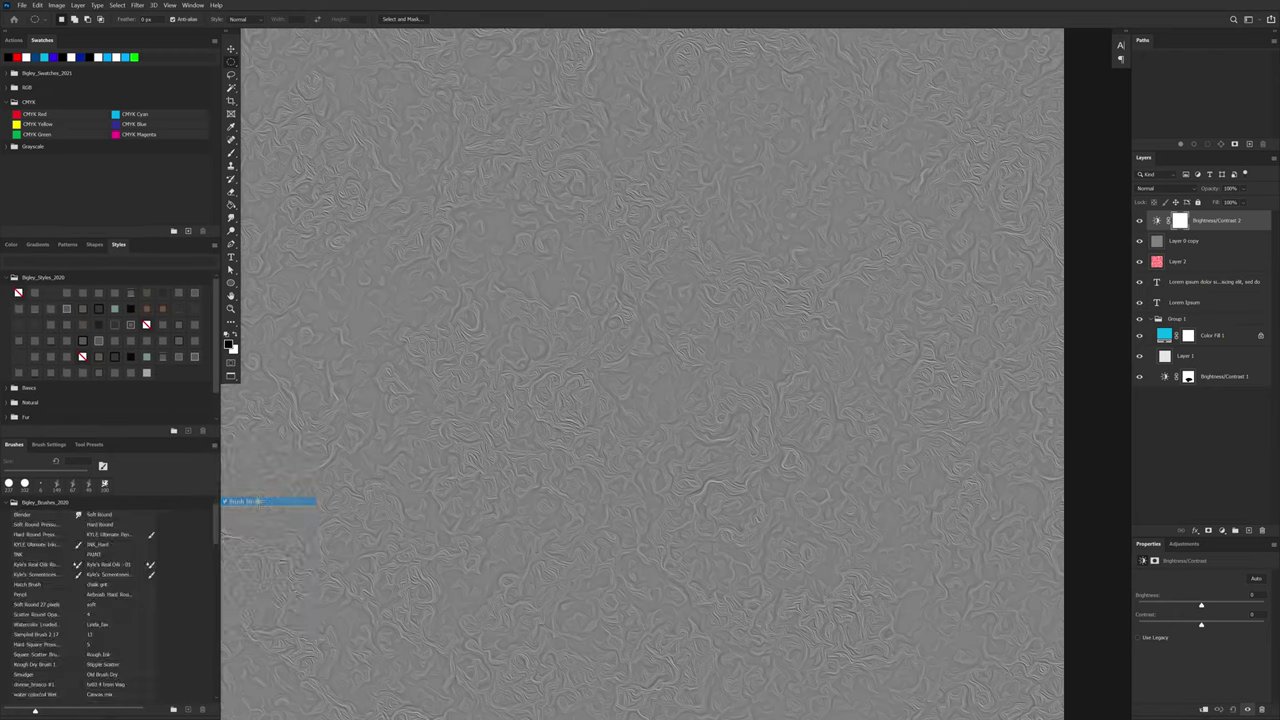
click(214, 446)
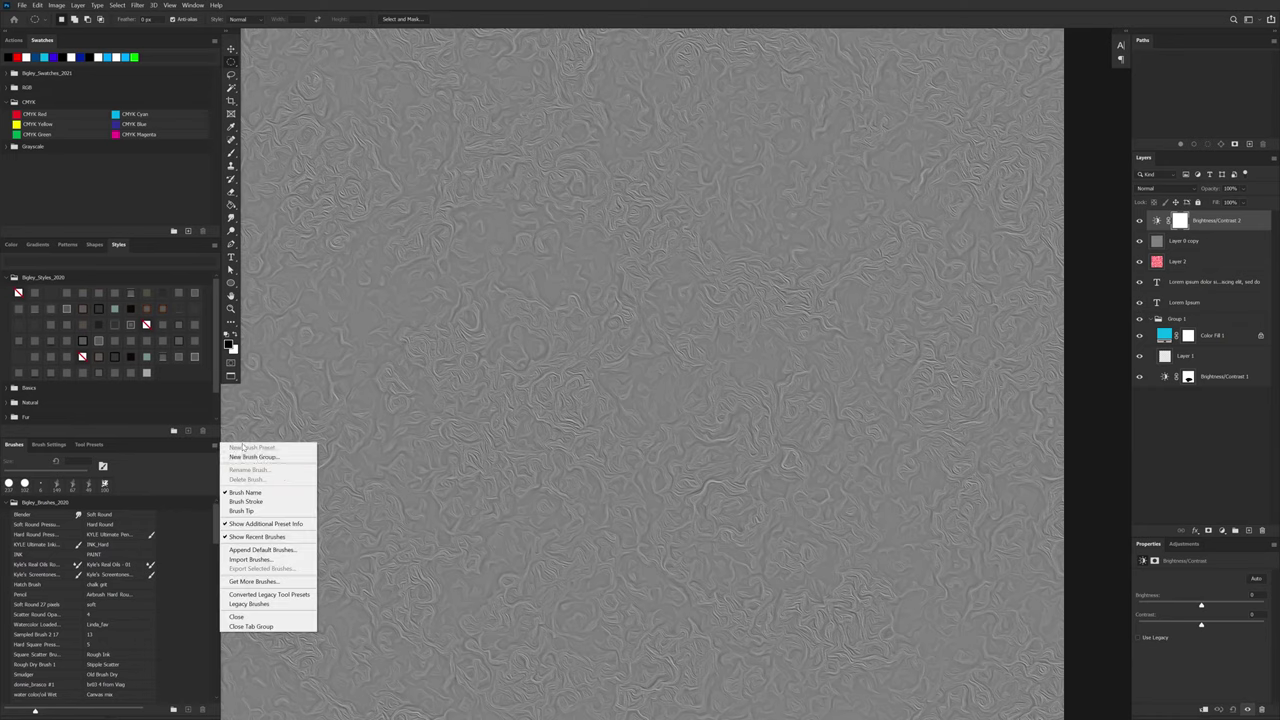
click(266, 490)
click(224, 446)
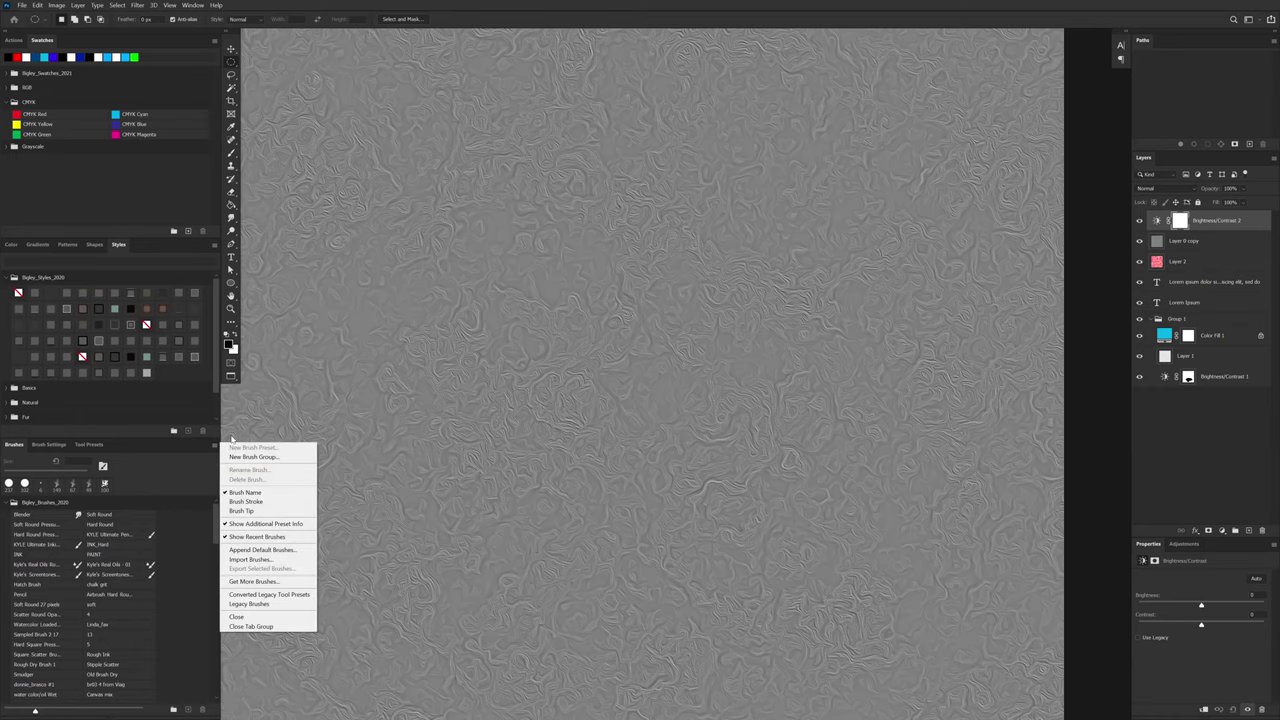
click(266, 511)
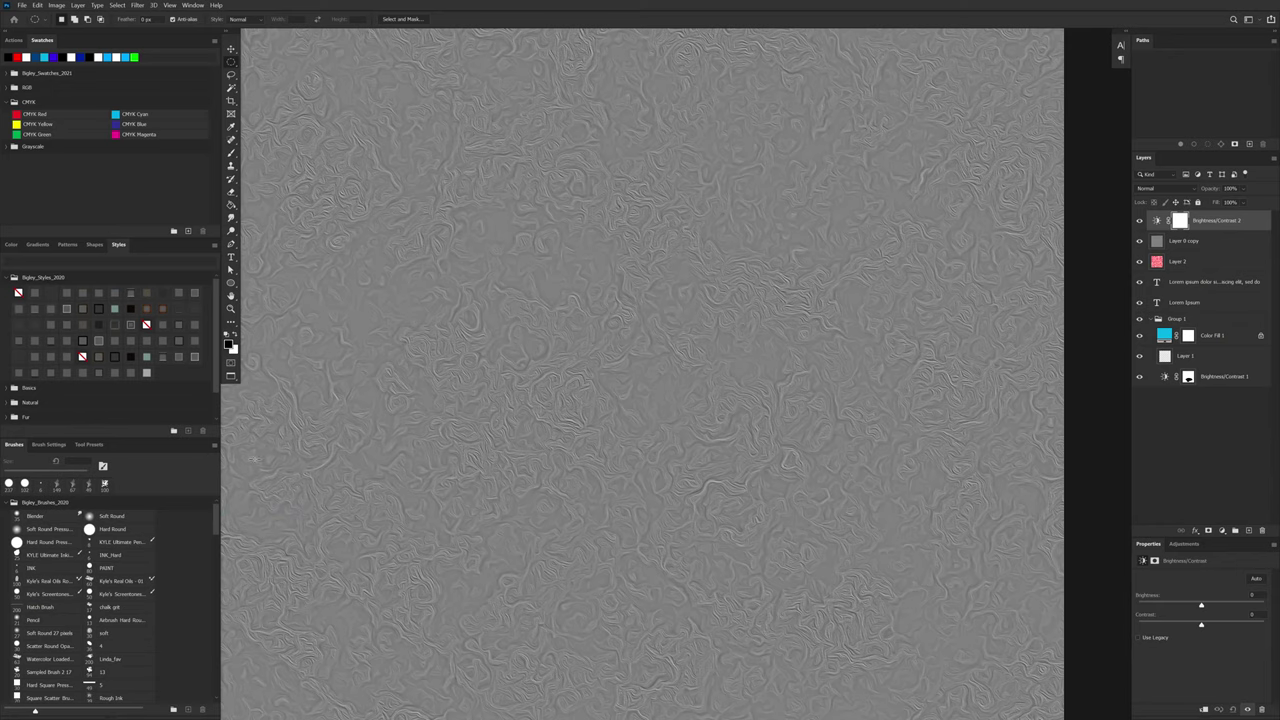
click(214, 447)
click(271, 502)
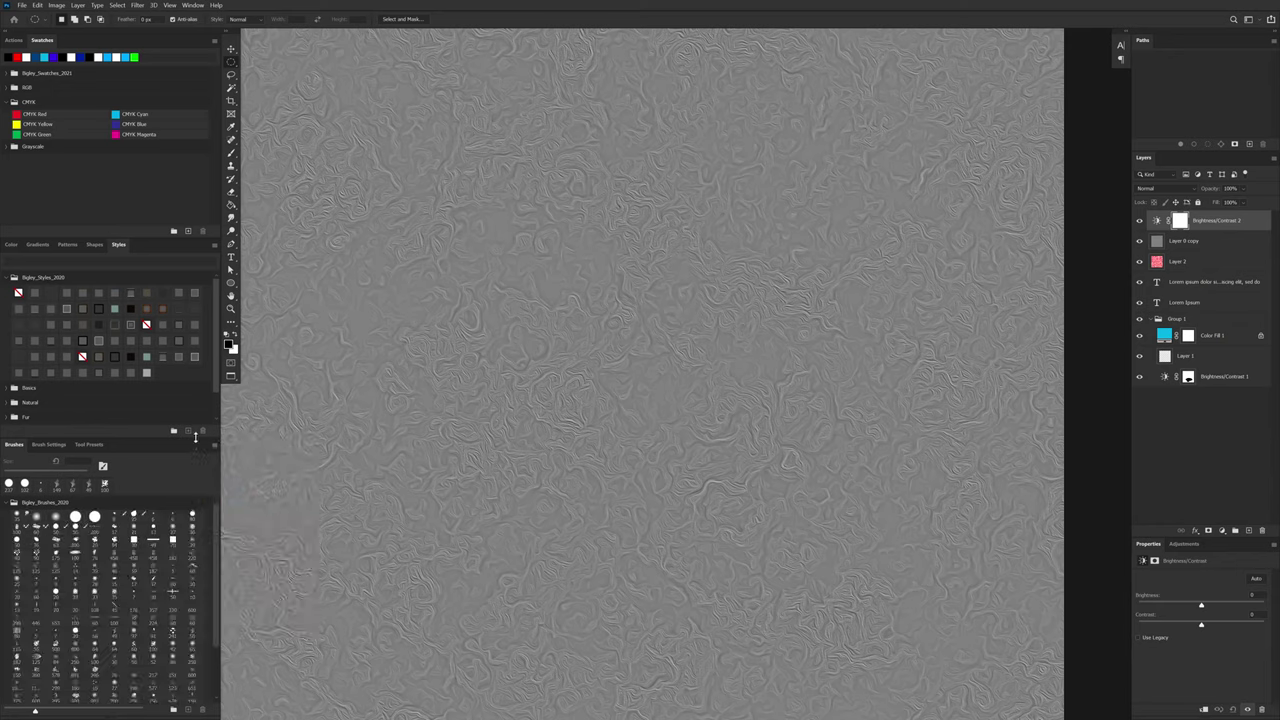
drag(196, 437, 212, 419)
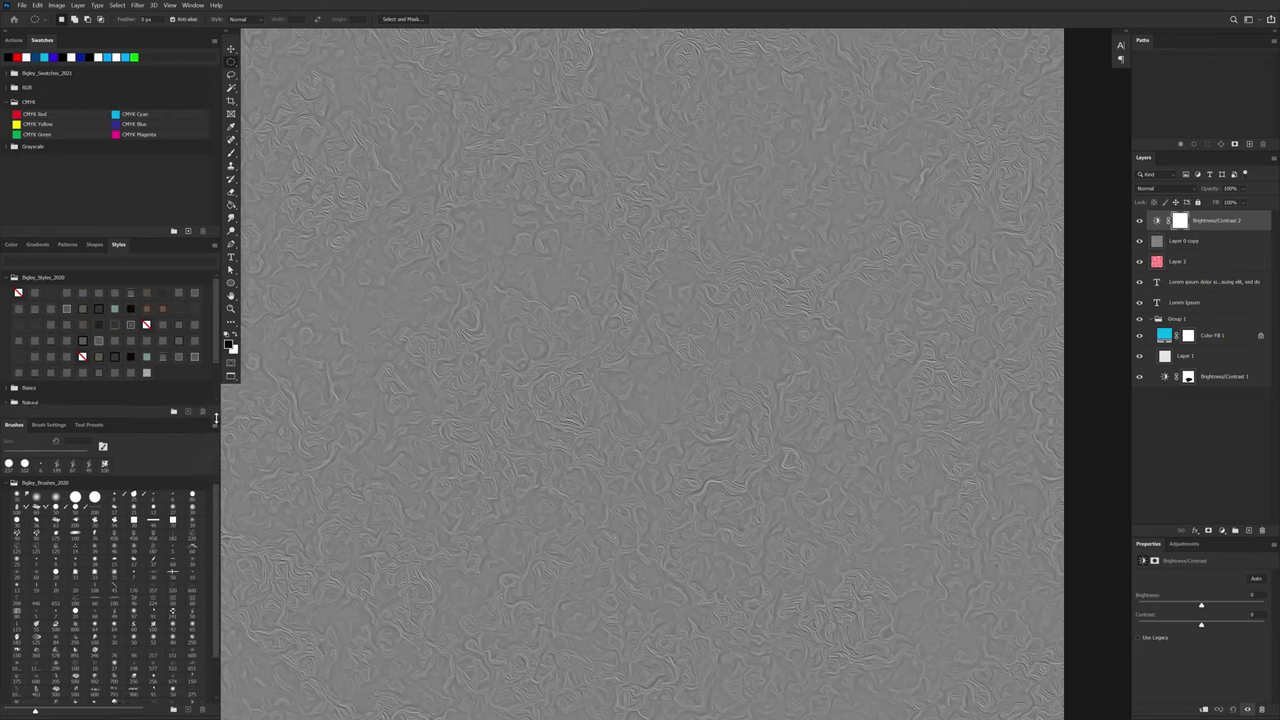
Step: Try showing brush strokes beside the tips in the Brushes panel, and turn them off again
click(214, 424)
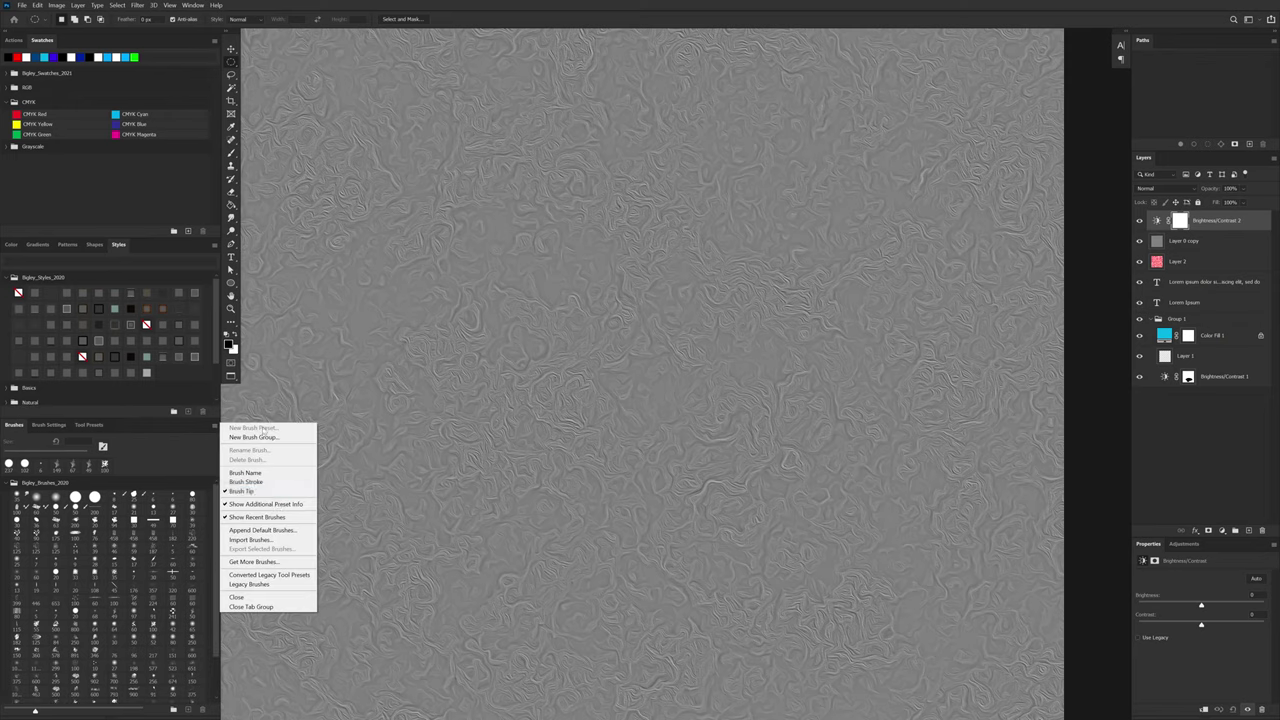
click(266, 483)
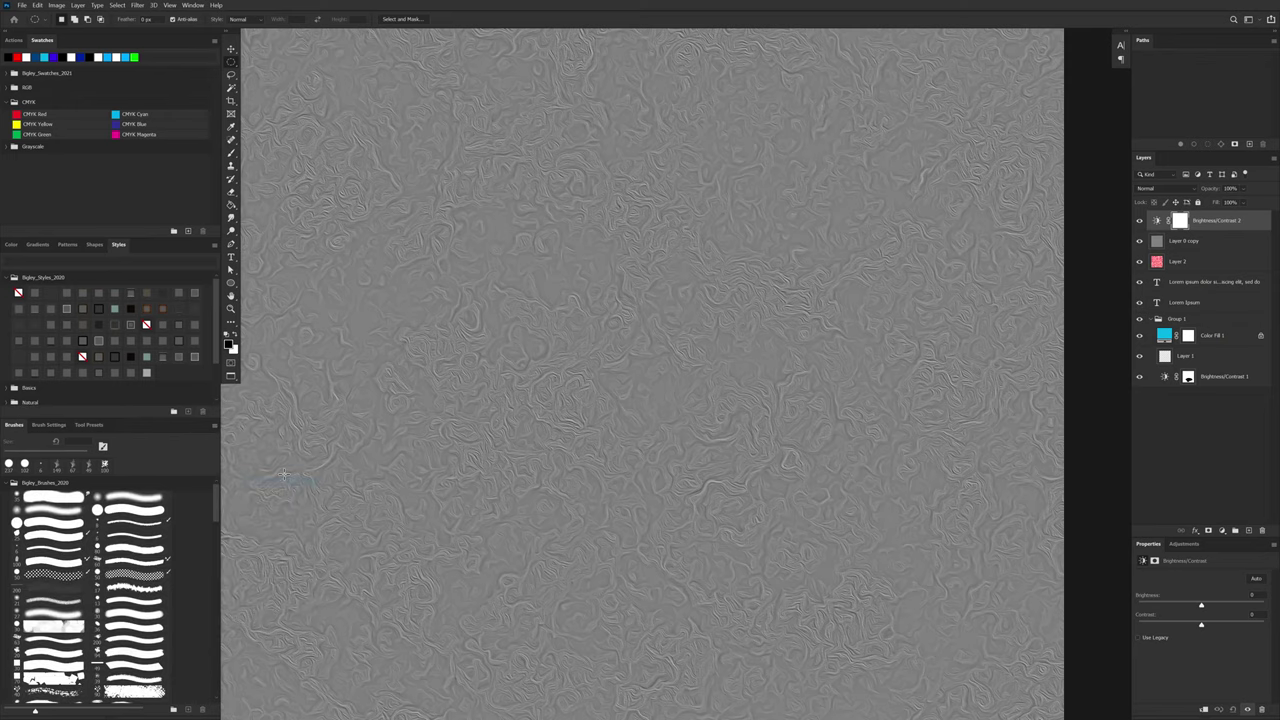
click(214, 424)
click(272, 484)
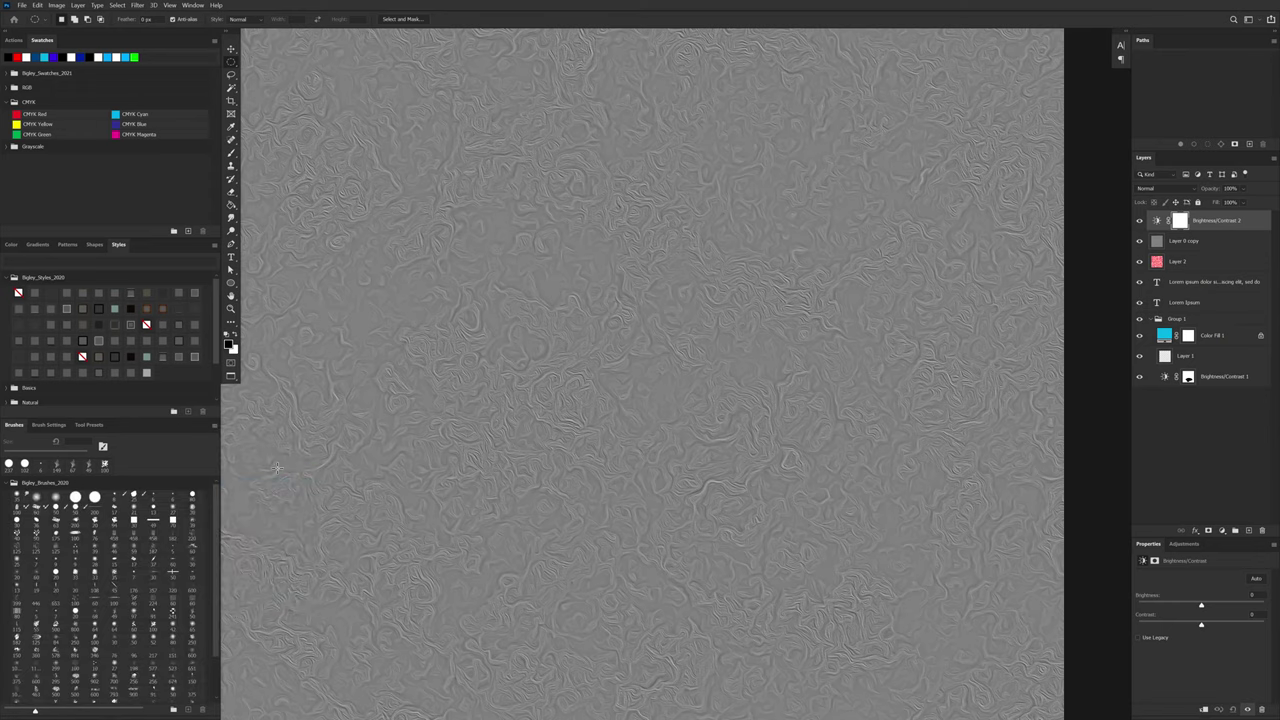
Step: Select the 6 px brush, add a new layer on top and paint a thin black zigzag across the canvas
click(155, 496)
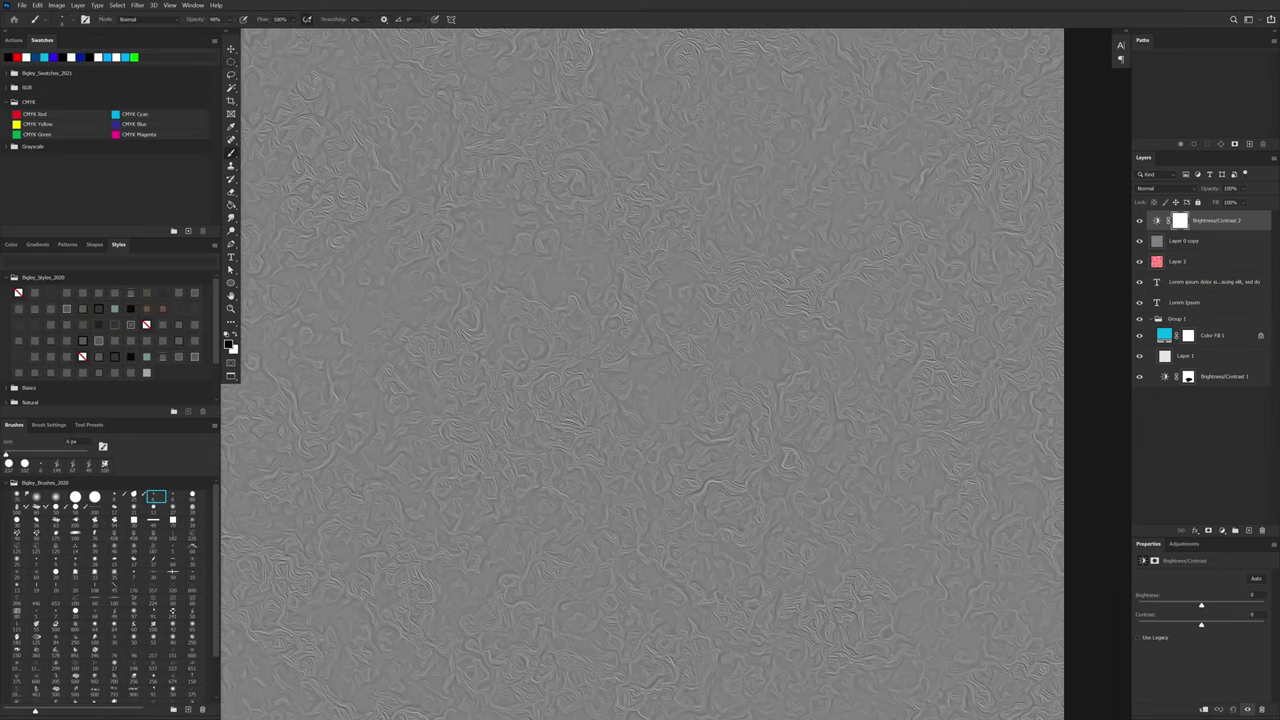
key(x)
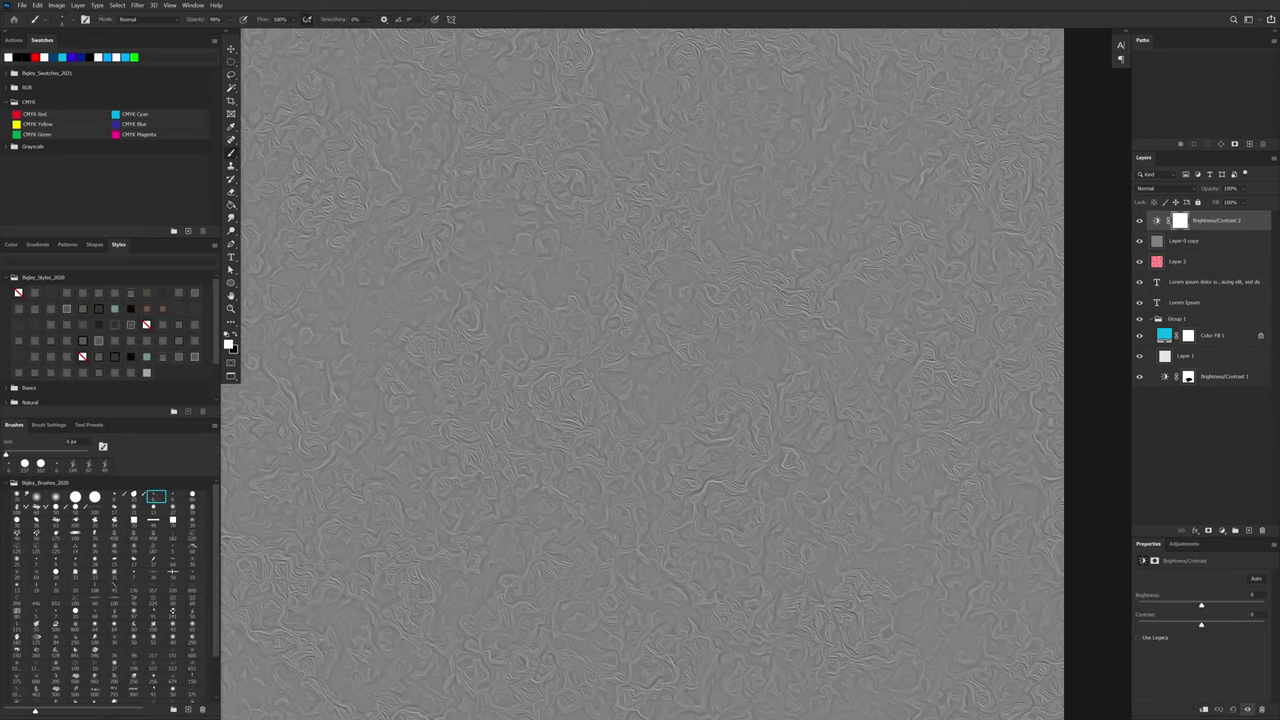
key(x)
click(1245, 530)
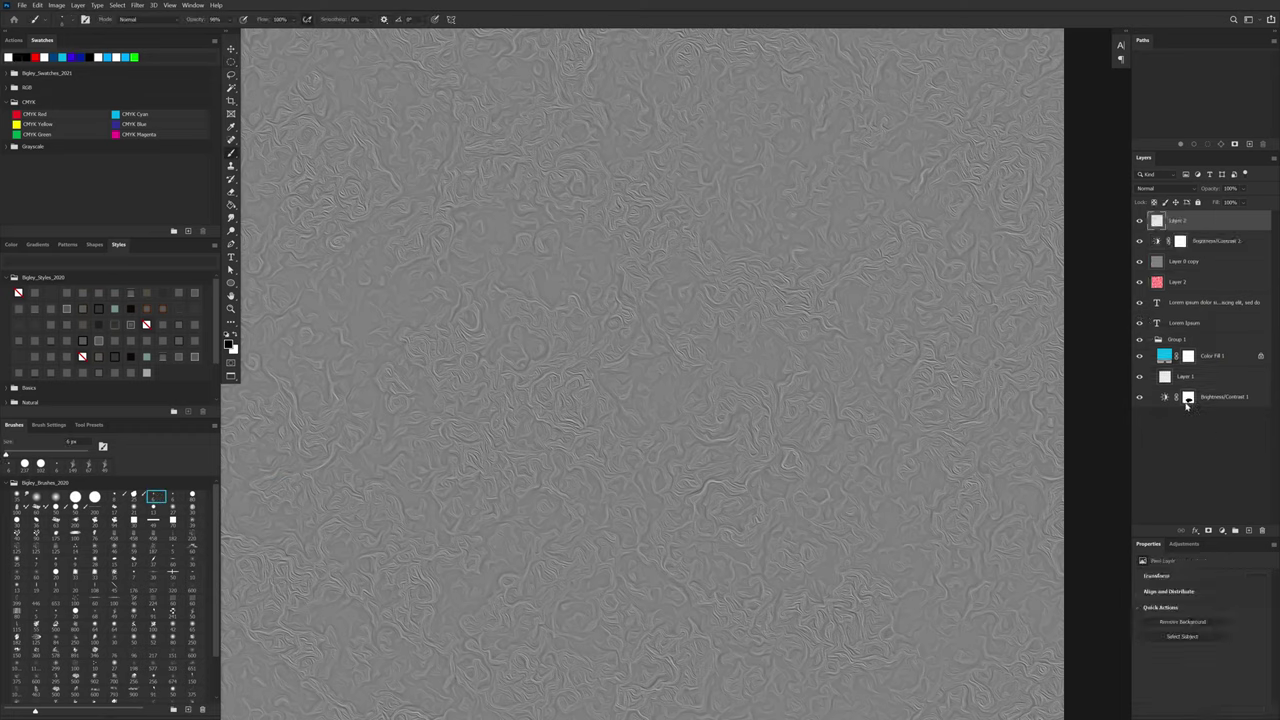
mouse_move(782, 137)
mouse_down()
mouse_move(674, 200)
mouse_move(508, 460)
mouse_move(677, 486)
mouse_move(794, 398)
mouse_up()
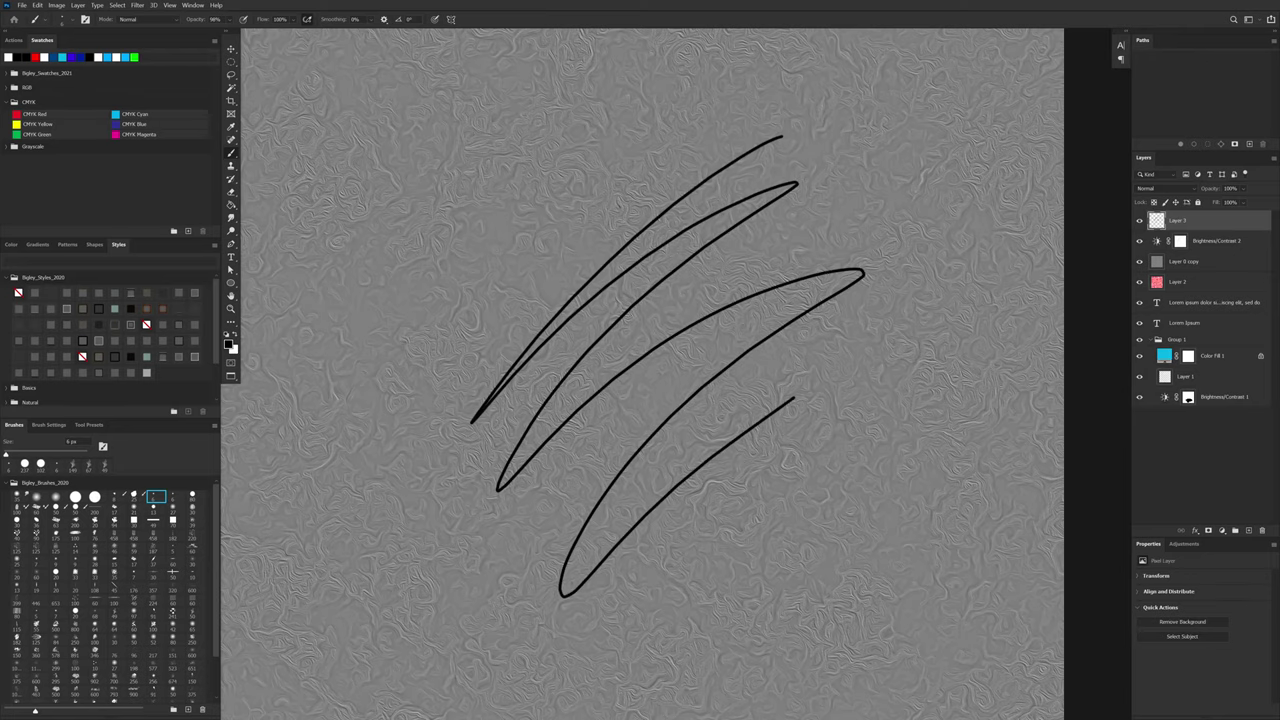
drag(574, 402, 613, 422)
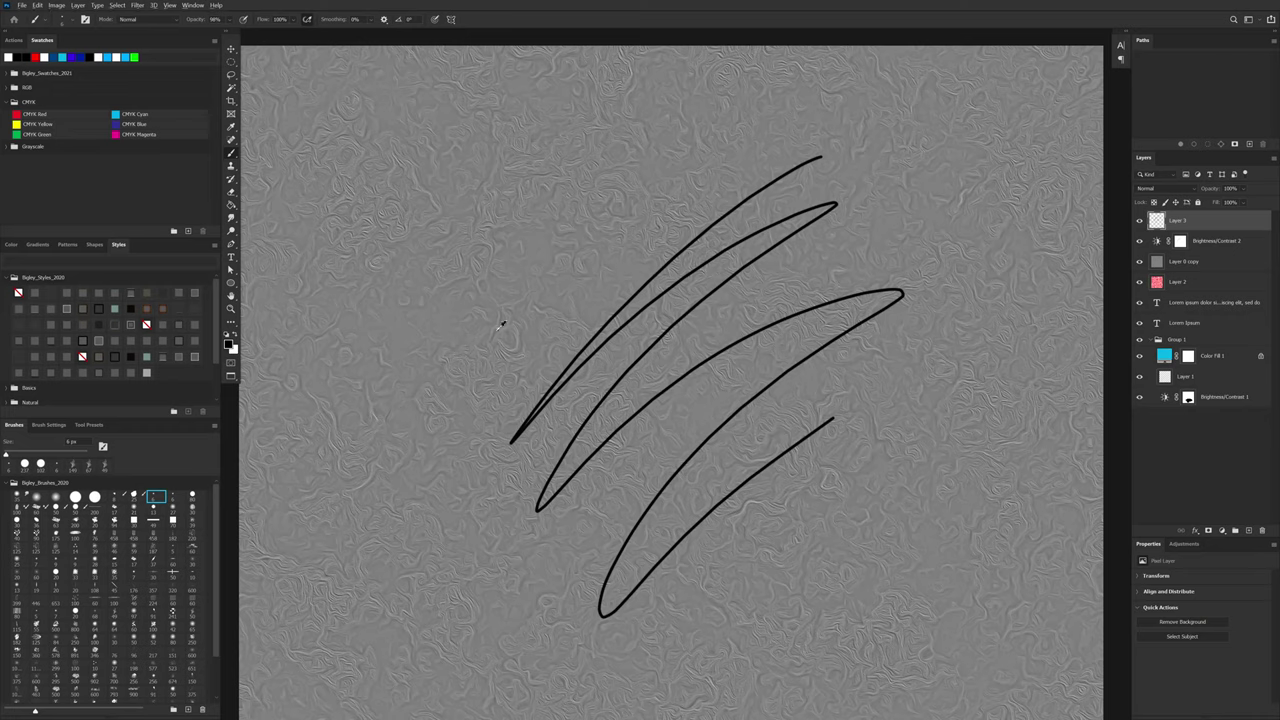
mouse_move(490, 340)
mouse_down()
mouse_move(576, 342)
mouse_move(565, 383)
mouse_up()
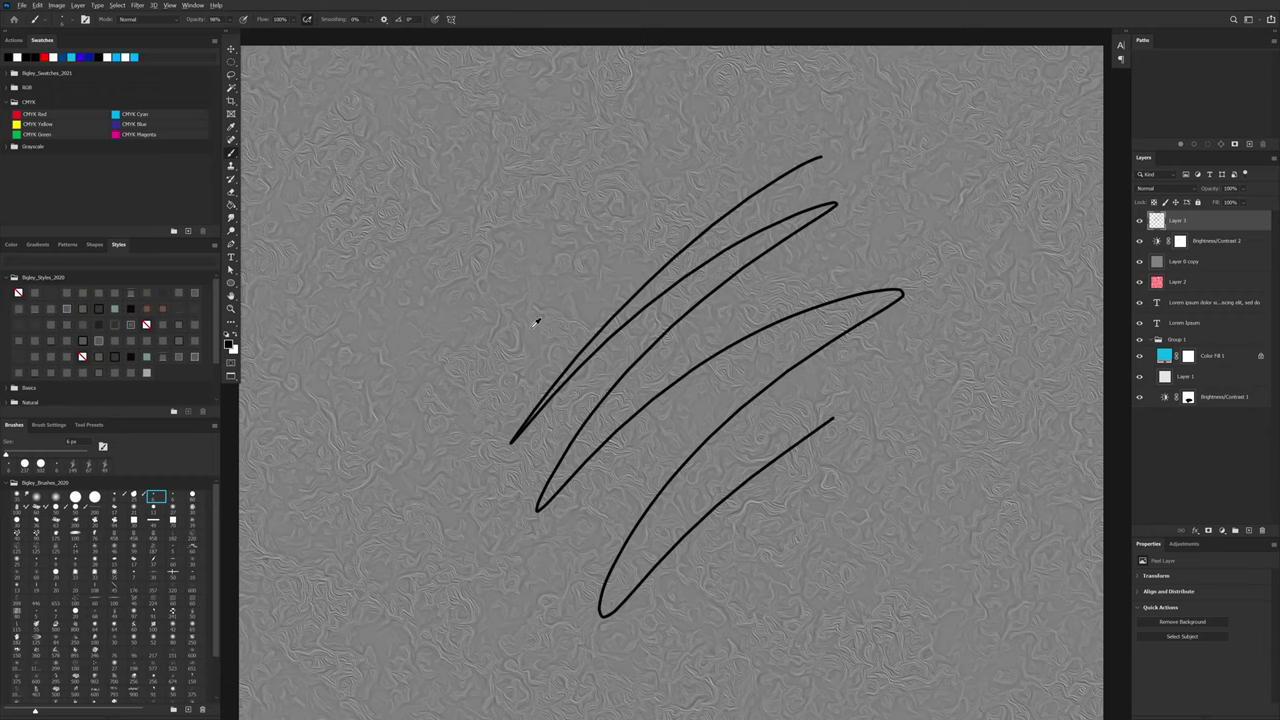
mouse_move(540, 323)
mouse_down()
mouse_move(634, 291)
mouse_move(636, 312)
mouse_up()
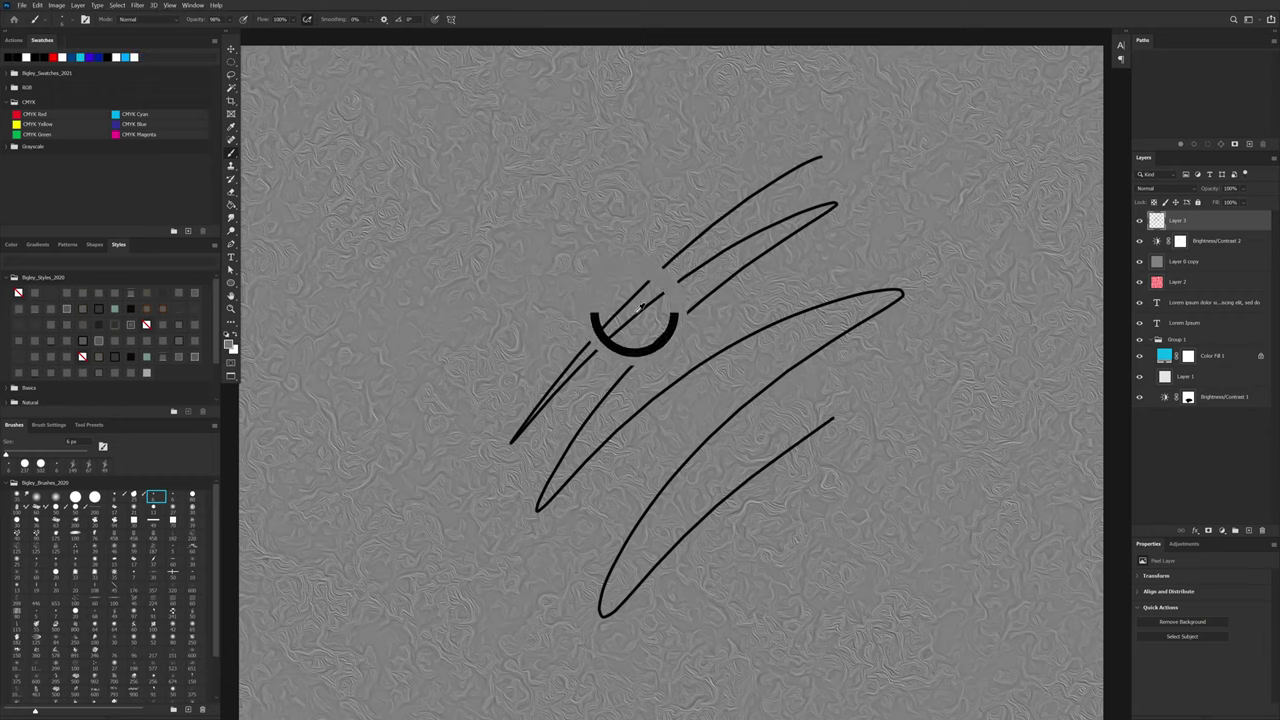
key(ctrl+z)
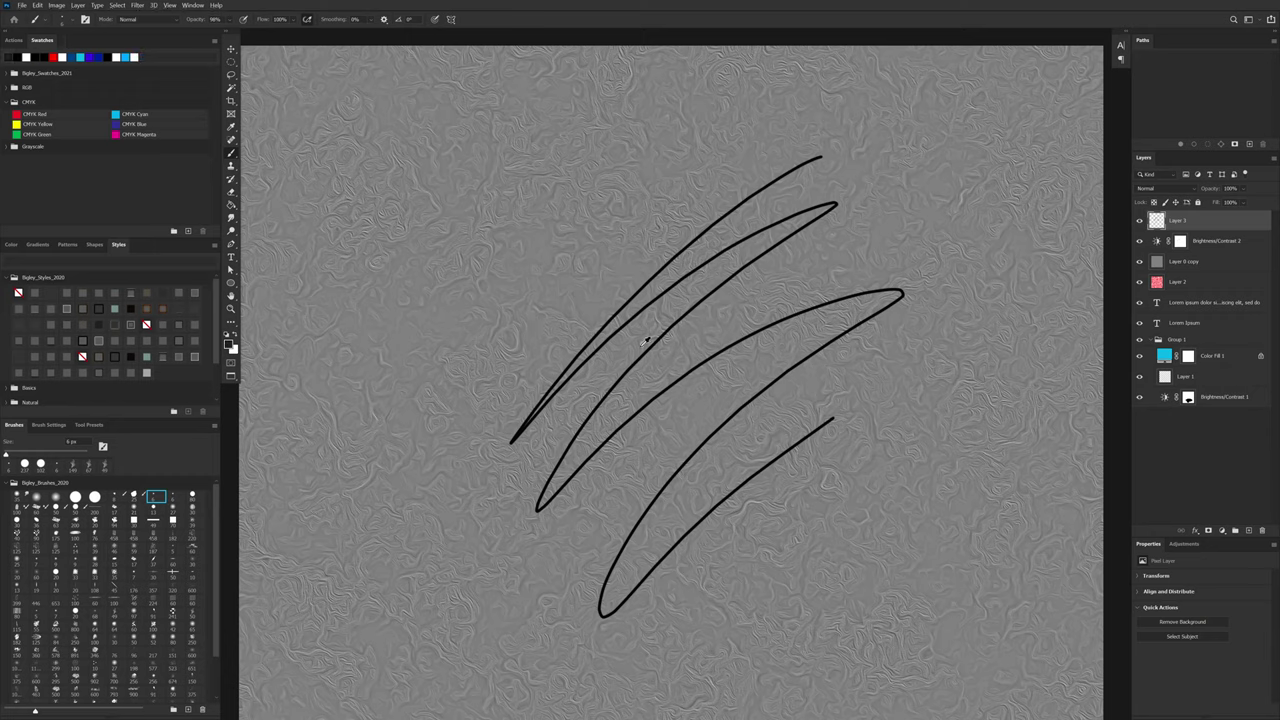
Step: Resize the brush to 18 px at 100% opacity and undo the test stroke painted on the new layer
alt+right_click(493, 346)
mouse_move(511, 348)
mouse_down()
mouse_move(557, 343)
mouse_move(501, 358)
mouse_move(506, 251)
mouse_move(511, 326)
mouse_move(522, 252)
mouse_move(514, 446)
mouse_move(521, 416)
mouse_move(529, 434)
mouse_move(563, 423)
mouse_move(526, 443)
mouse_move(508, 508)
mouse_move(423, 566)
mouse_move(490, 568)
mouse_move(520, 383)
mouse_move(511, 394)
mouse_move(498, 368)
mouse_move(503, 286)
mouse_move(506, 443)
mouse_move(496, 456)
mouse_move(486, 425)
mouse_move(489, 508)
mouse_up()
drag(511, 386, 509, 433)
mouse_move(489, 321)
mouse_down()
mouse_move(534, 326)
mouse_move(457, 329)
mouse_move(523, 340)
mouse_move(546, 311)
mouse_move(563, 337)
mouse_move(534, 406)
mouse_up()
click(214, 22)
mouse_move(598, 218)
mouse_down()
mouse_move(650, 314)
mouse_move(626, 350)
mouse_move(573, 316)
mouse_move(576, 327)
mouse_up()
key(ctrl+z)
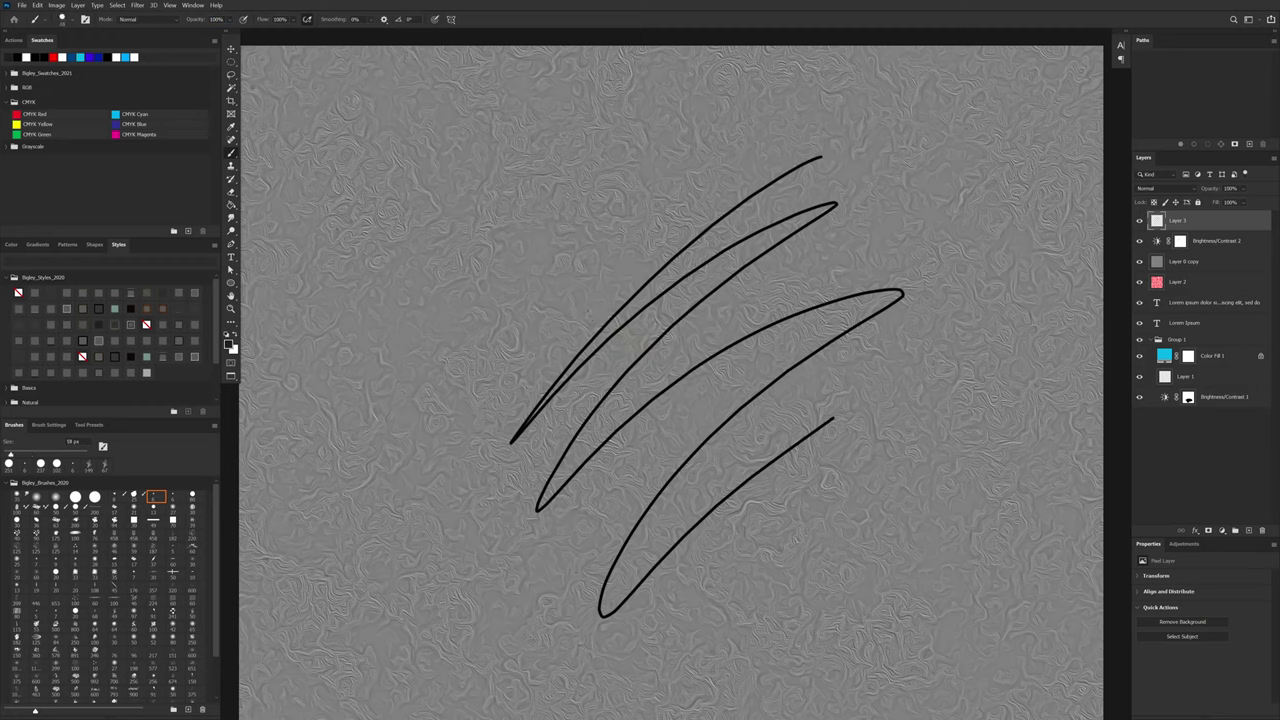
Step: Enlarge the brush in increments, stepping the size up and down
key(bracketright)
key(bracketright)
key(bracketright)
key(bracketright)
key(bracketleft)
key(bracketleft)
key(bracketright)
key(bracketright)
Step: Resize the brush to 114 px and paint a thick black zigzag over the thin scribble
click(76, 21)
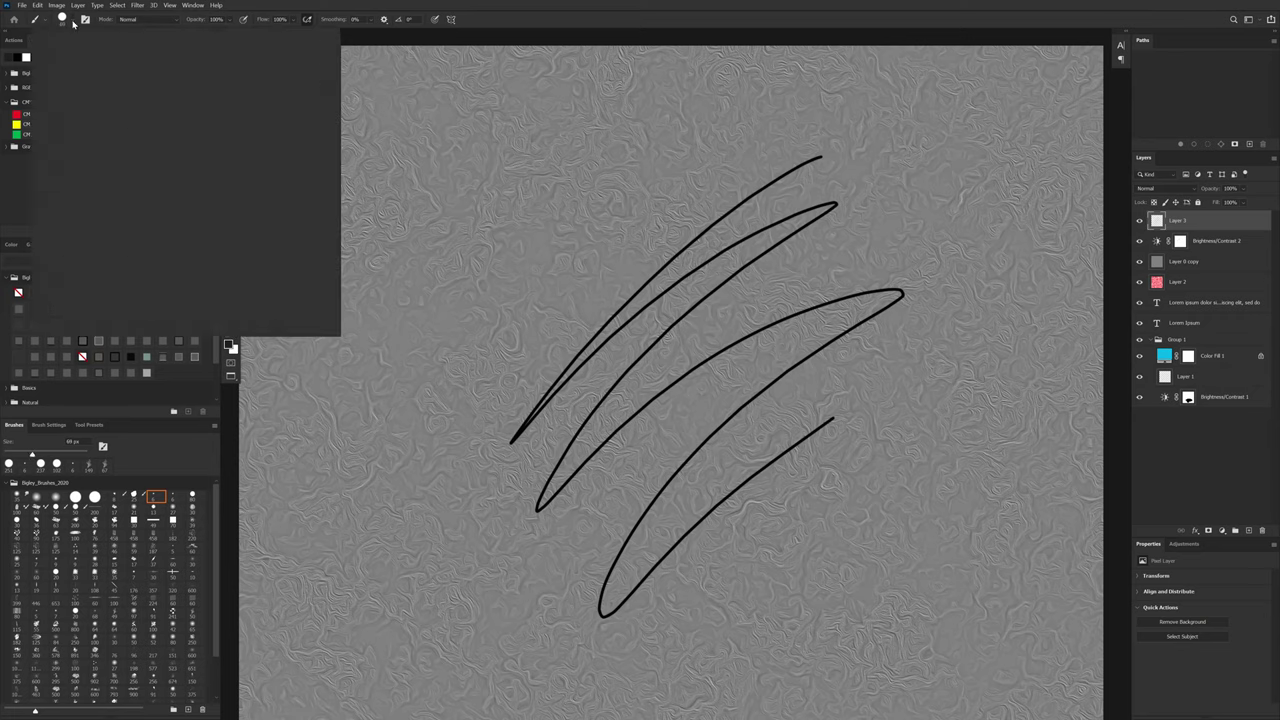
drag(104, 52, 96, 50)
click(73, 23)
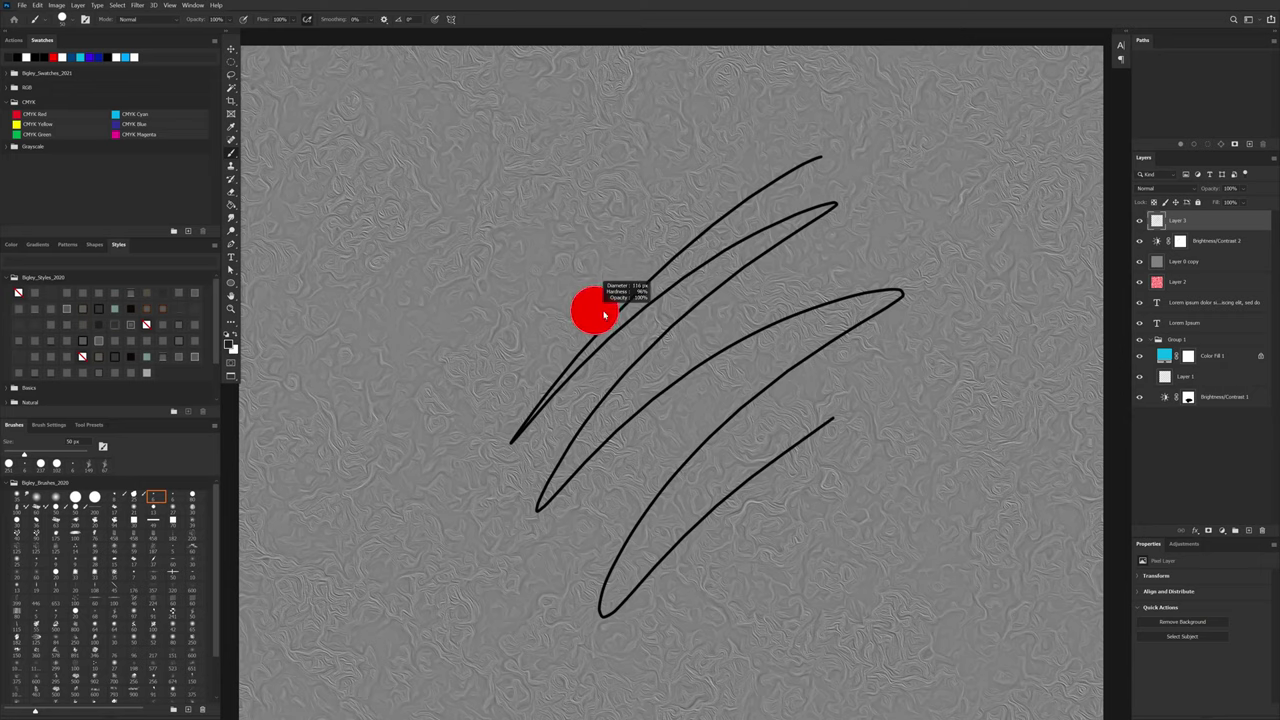
mouse_move(410, 448)
mouse_down()
mouse_move(652, 188)
mouse_move(765, 380)
mouse_move(855, 430)
mouse_up()
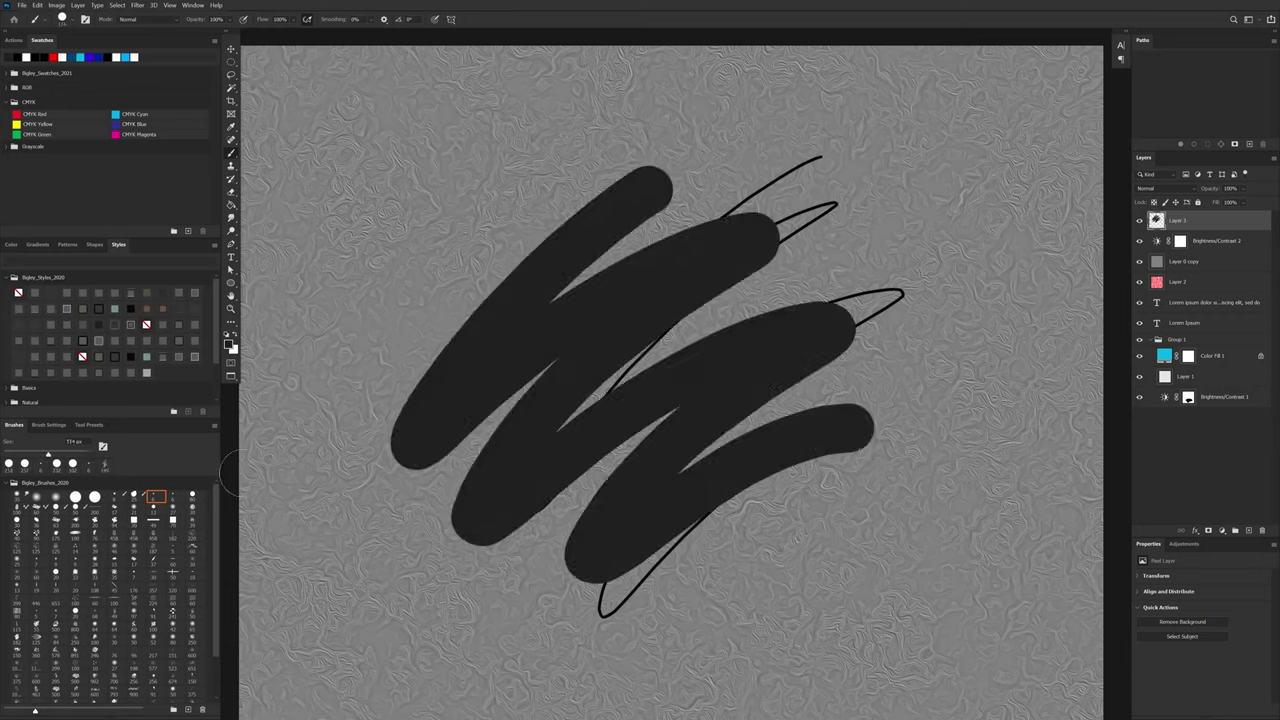
Step: Show the Brush Settings and paint a solid zigzag, followed by an arc of separate dots at 171% spacing
click(56, 428)
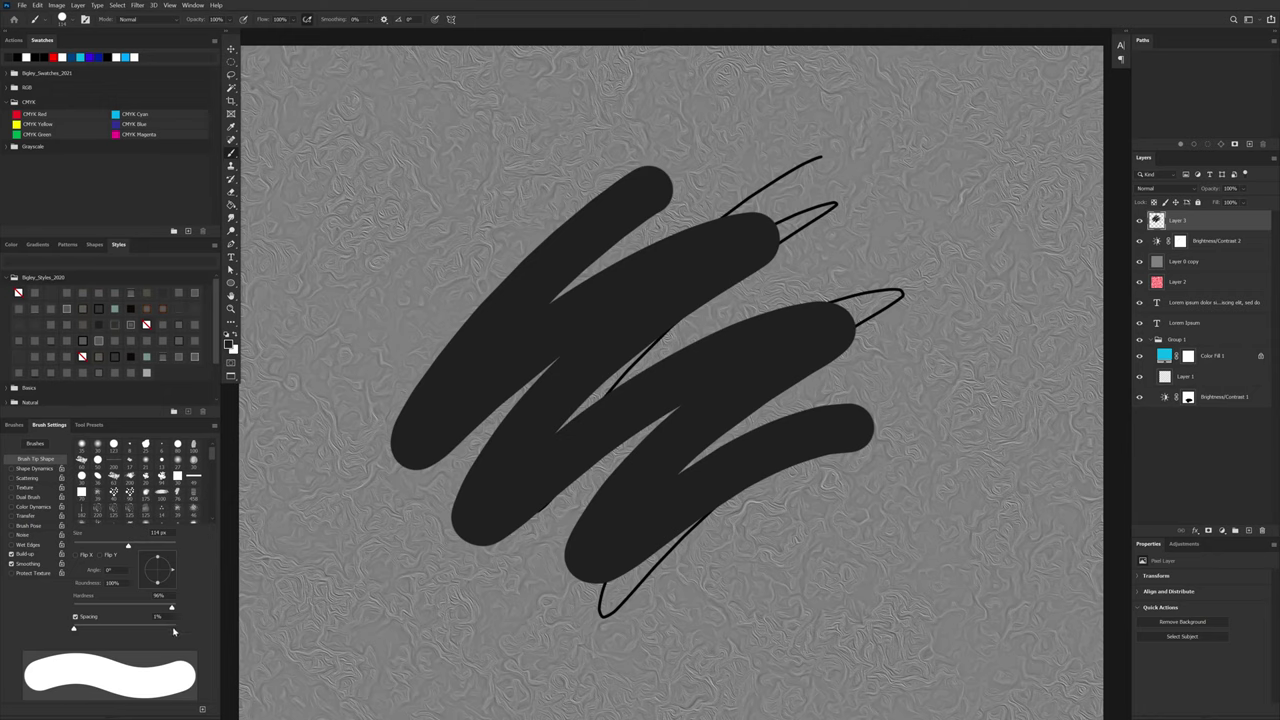
mouse_move(340, 315)
mouse_down()
mouse_move(450, 270)
mouse_move(395, 465)
mouse_move(470, 515)
mouse_up()
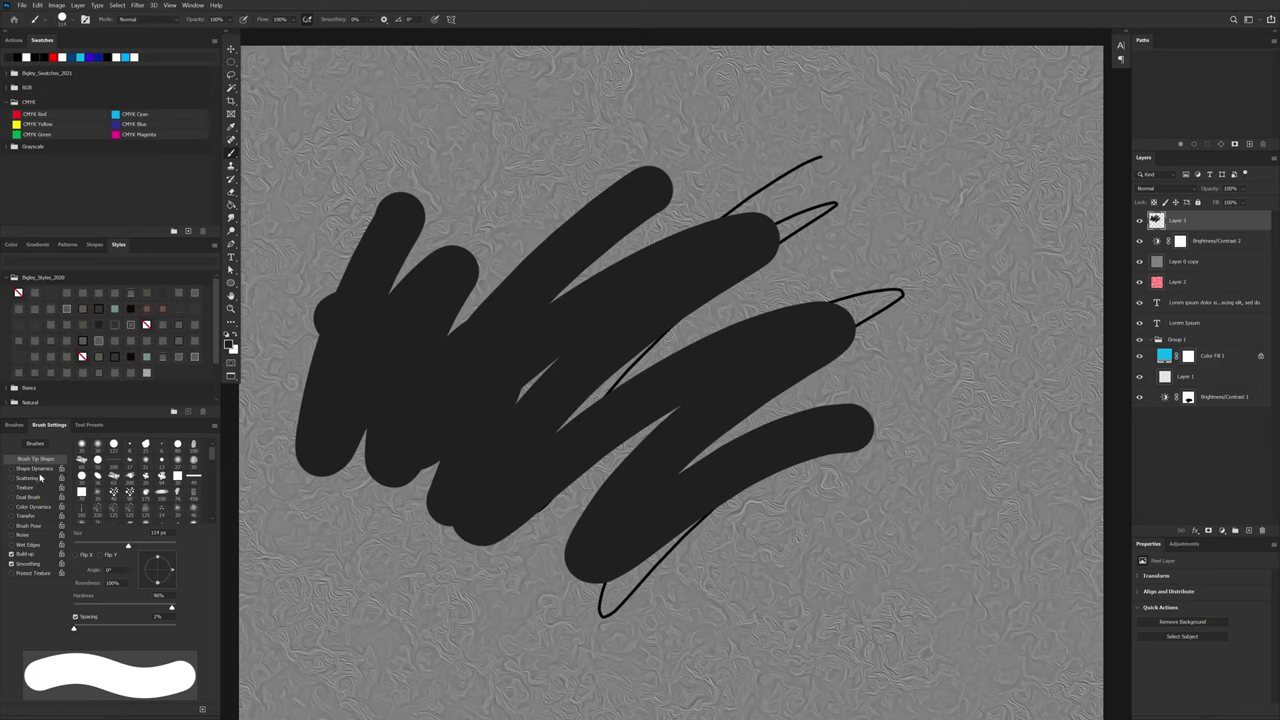
mouse_move(77, 632)
mouse_down()
mouse_move(142, 636)
mouse_move(80, 645)
mouse_move(110, 650)
mouse_move(80, 650)
mouse_move(111, 647)
mouse_move(74, 634)
mouse_move(142, 629)
mouse_up()
click(326, 630)
mouse_move(326, 630)
mouse_down()
mouse_move(483, 608)
mouse_move(641, 656)
mouse_move(804, 651)
mouse_move(952, 584)
mouse_move(999, 191)
mouse_move(705, 108)
mouse_up()
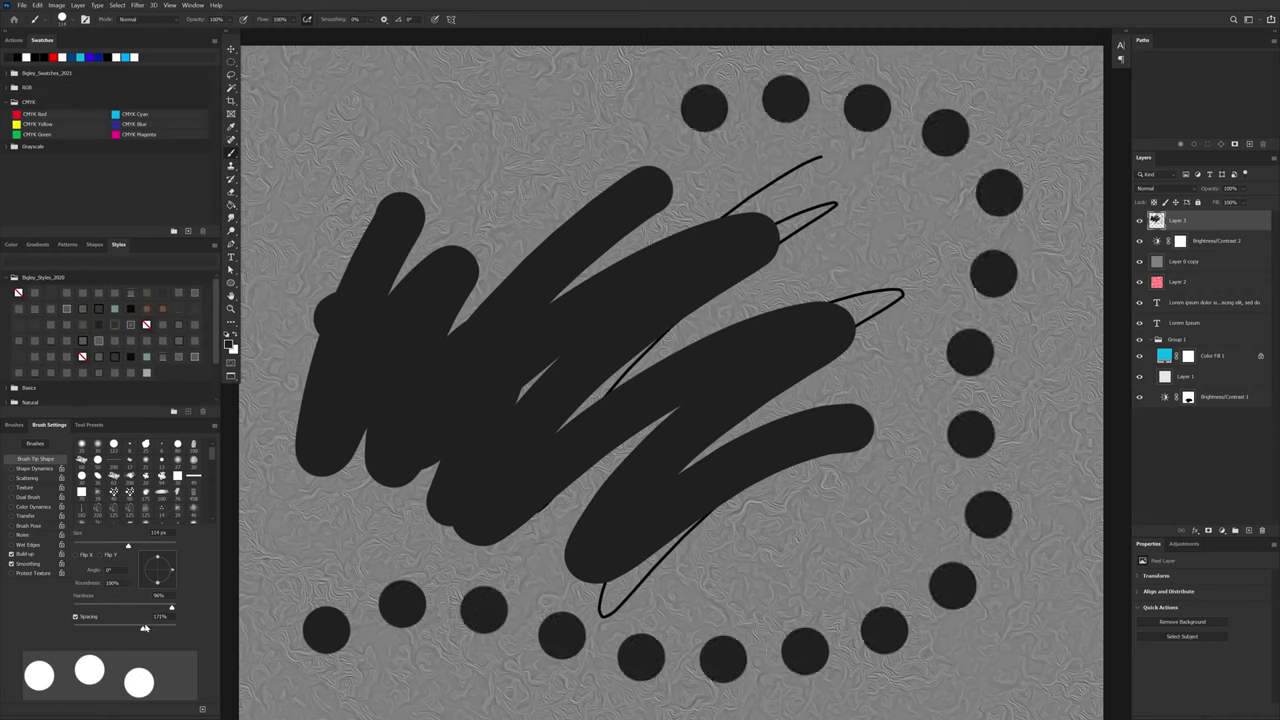
Step: Set the brush spacing to 7% and hardness to 29%, and paint soft-edged strokes along the lower canvas
mouse_move(144, 628)
mouse_down()
mouse_move(118, 629)
mouse_move(158, 630)
mouse_move(76, 616)
mouse_up()
drag(173, 607, 103, 607)
mouse_move(300, 615)
mouse_down()
mouse_move(400, 475)
mouse_move(575, 540)
mouse_move(570, 515)
mouse_up()
mouse_move(850, 520)
mouse_down()
mouse_move(1000, 555)
mouse_move(628, 649)
mouse_up()
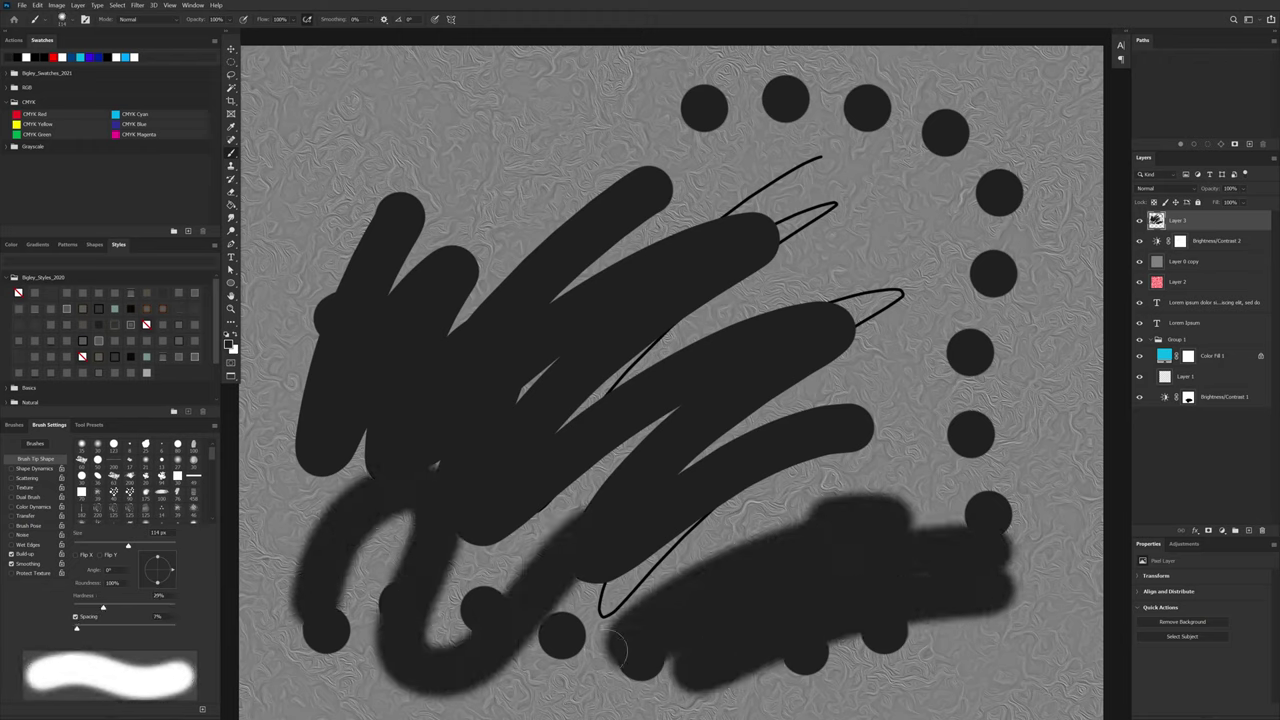
Step: Choose a soft round tip with 0% hardness, paint a large soft zigzag, and make the Brush Settings panel taller
drag(103, 607, 180, 606)
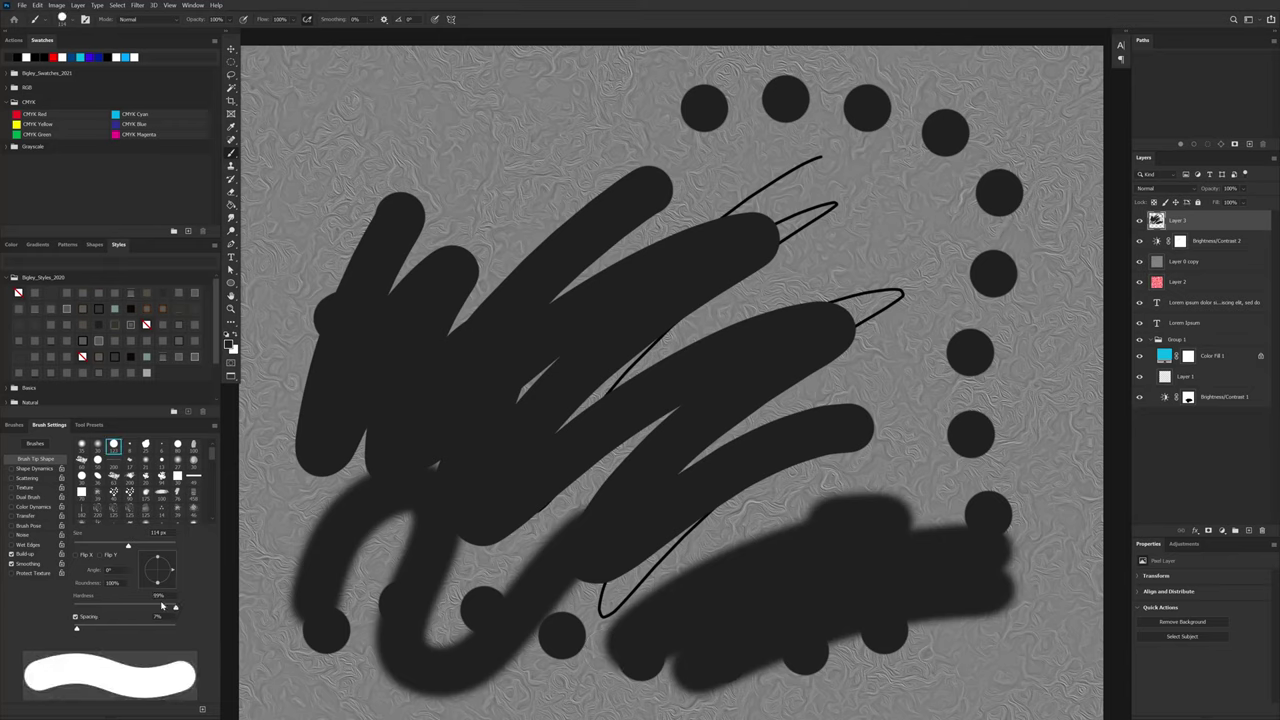
click(97, 444)
mouse_move(457, 177)
mouse_down()
mouse_move(638, 127)
mouse_move(720, 340)
mouse_move(729, 566)
mouse_move(751, 557)
mouse_up()
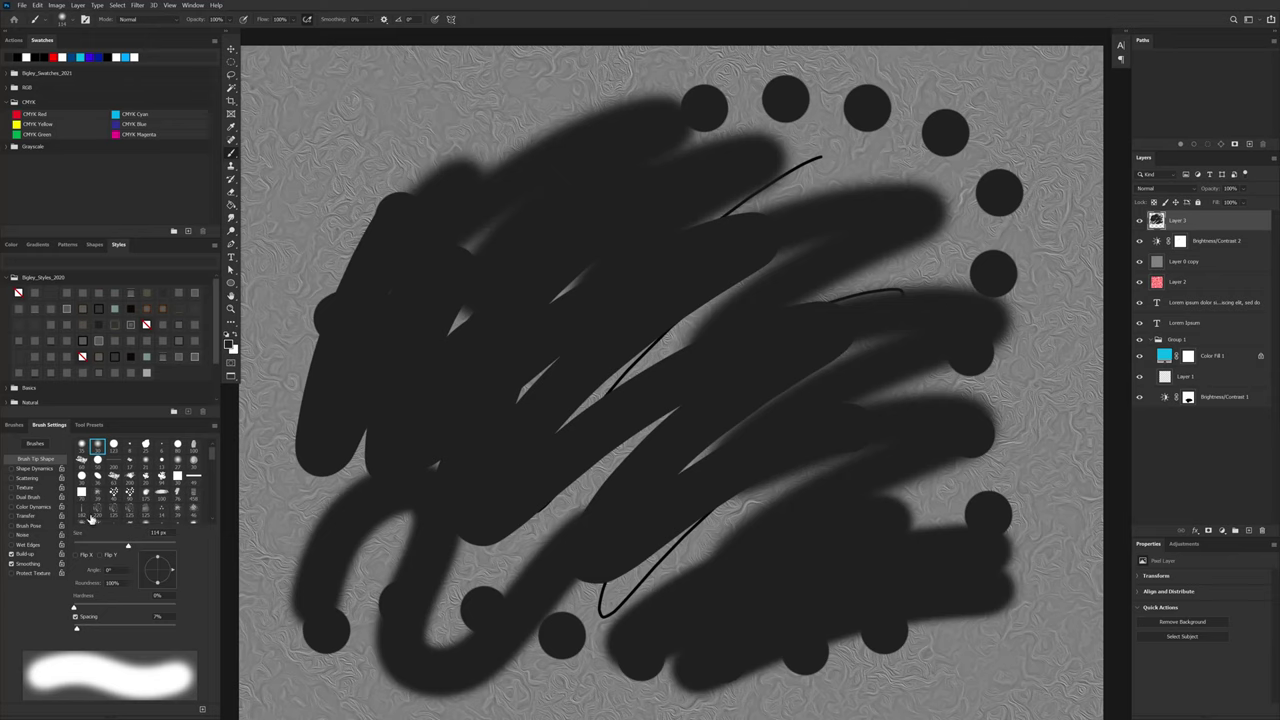
mouse_move(187, 417)
mouse_down()
mouse_move(187, 376)
mouse_move(187, 392)
mouse_up()
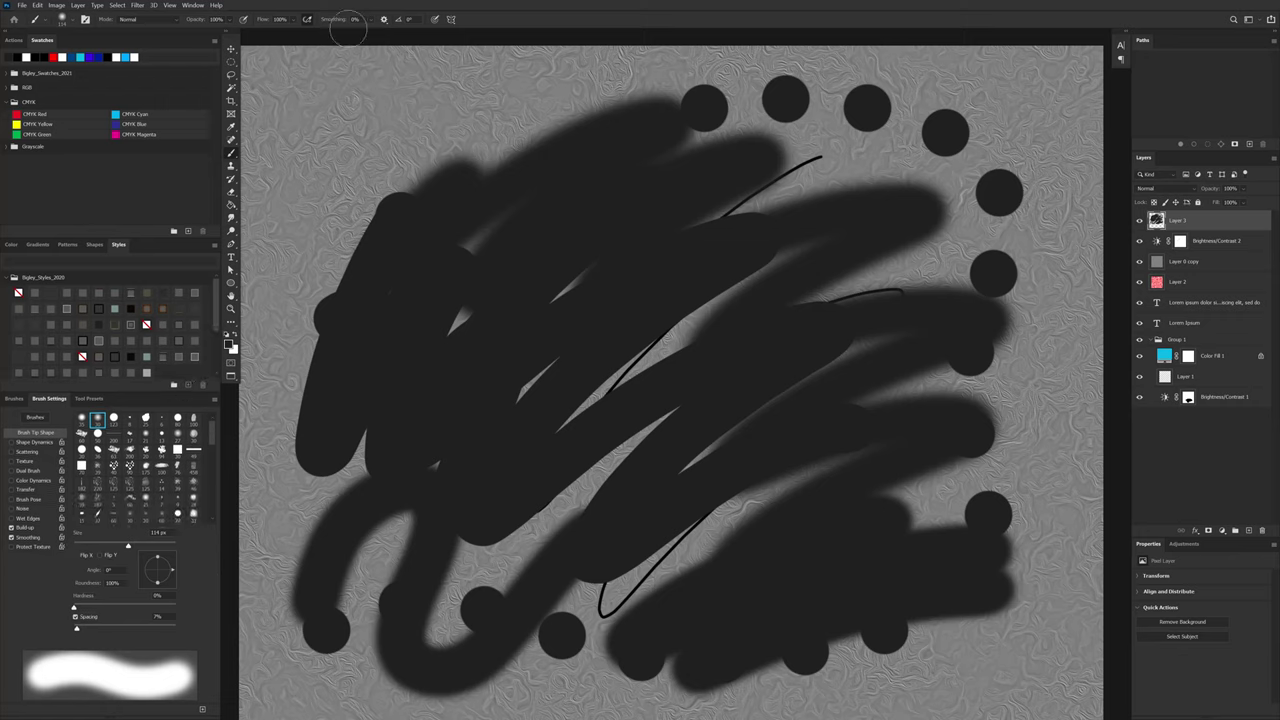
Step: Paint a faint stroke in the canvas's upper-left area at 44% brush opacity, and restore the opacity to 100%
mouse_move(199, 20)
mouse_down()
mouse_move(150, 18)
mouse_move(219, 26)
mouse_move(208, 24)
mouse_up()
mouse_move(346, 151)
mouse_down()
mouse_move(275, 320)
mouse_move(280, 380)
mouse_up()
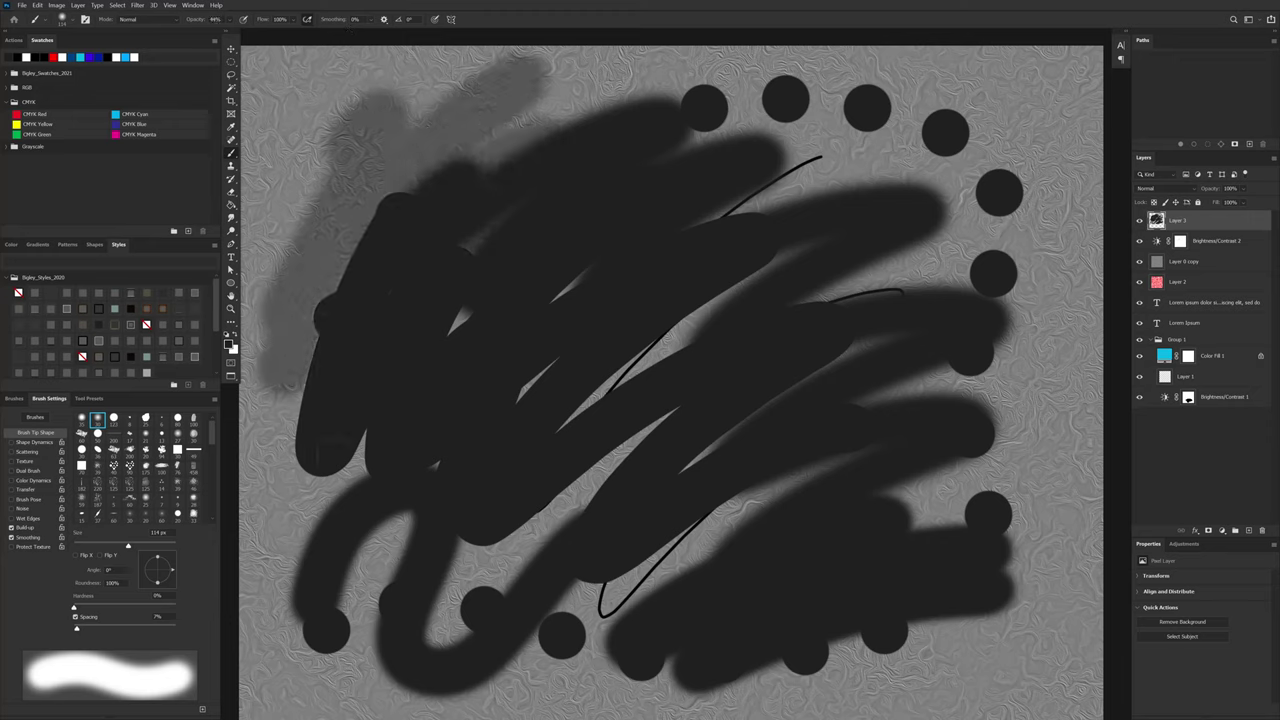
drag(186, 22, 204, 24)
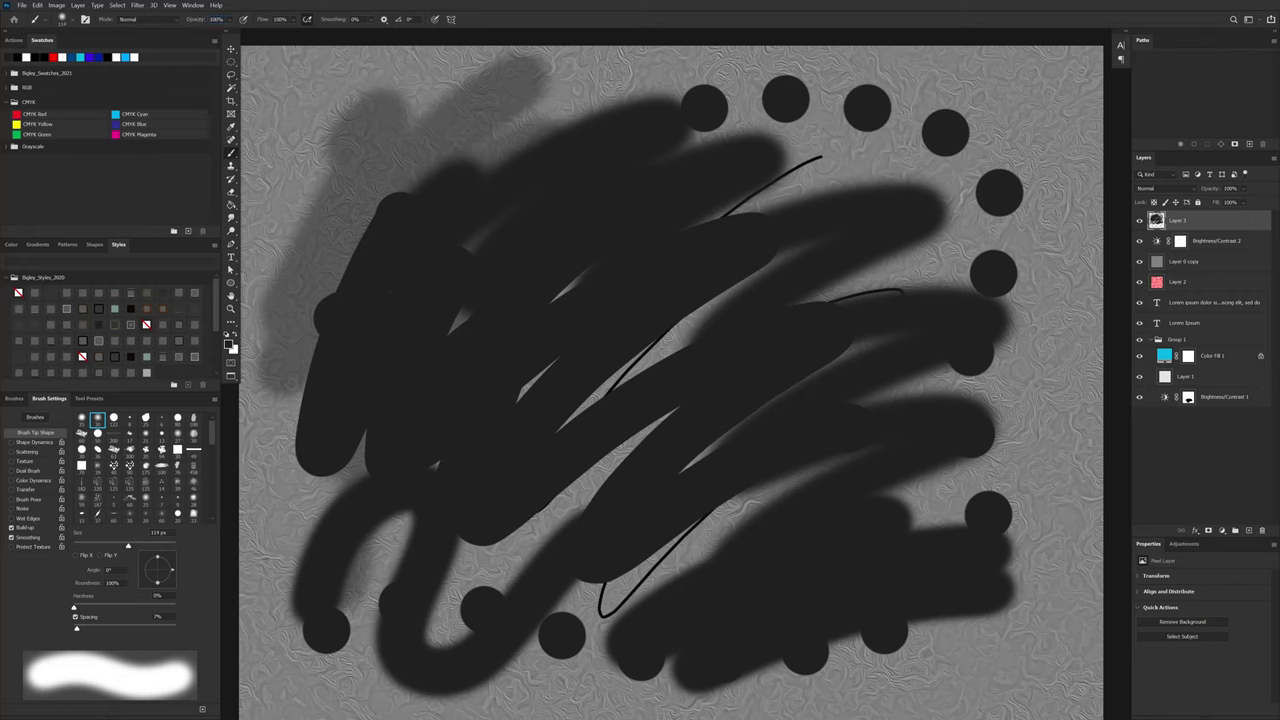
key(Return)
Step: Paint overlapping translucent strokes around the canvas edges at 50% brush opacity, and restore the opacity to 100%
drag(264, 22, 300, 25)
text(50)
mouse_move(300, 110)
mouse_down()
mouse_move(357, 120)
mouse_move(379, 204)
mouse_move(429, 290)
mouse_move(956, 123)
mouse_move(998, 173)
mouse_move(943, 313)
mouse_move(969, 616)
mouse_move(882, 681)
mouse_move(923, 654)
mouse_move(1060, 660)
mouse_up()
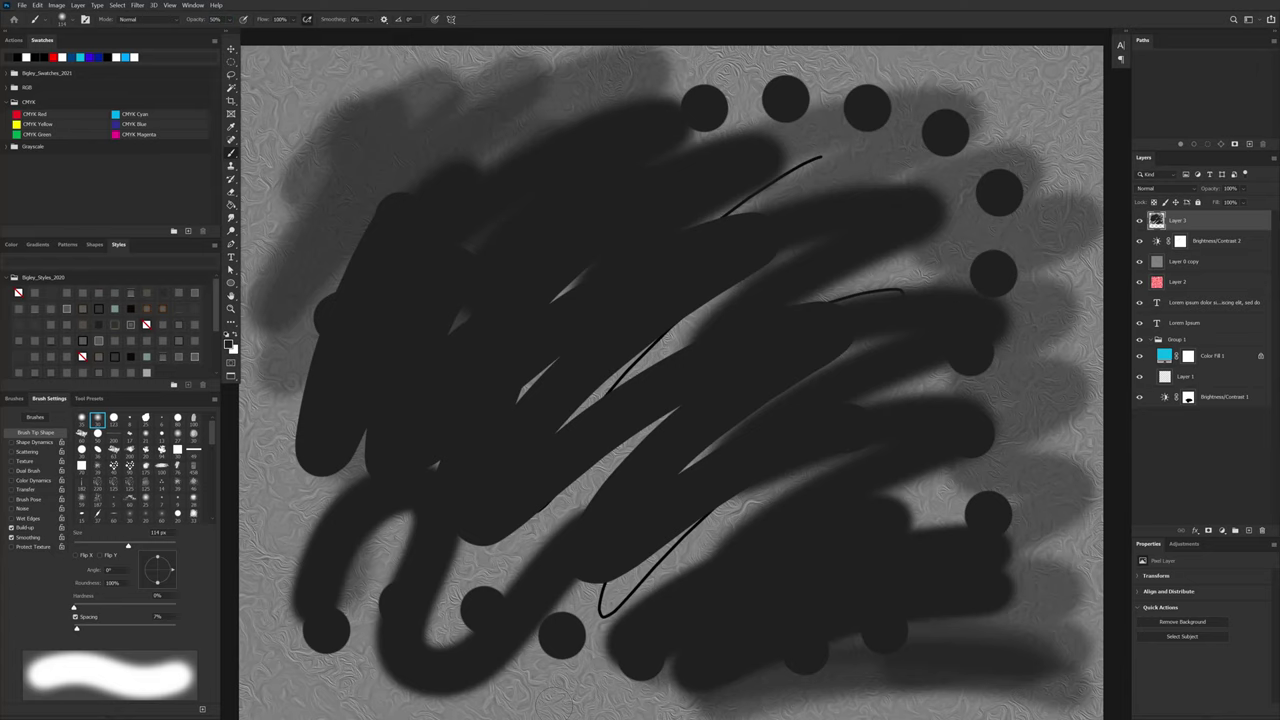
mouse_move(369, 126)
mouse_down()
mouse_move(491, 423)
mouse_move(445, 462)
mouse_up()
key(0)
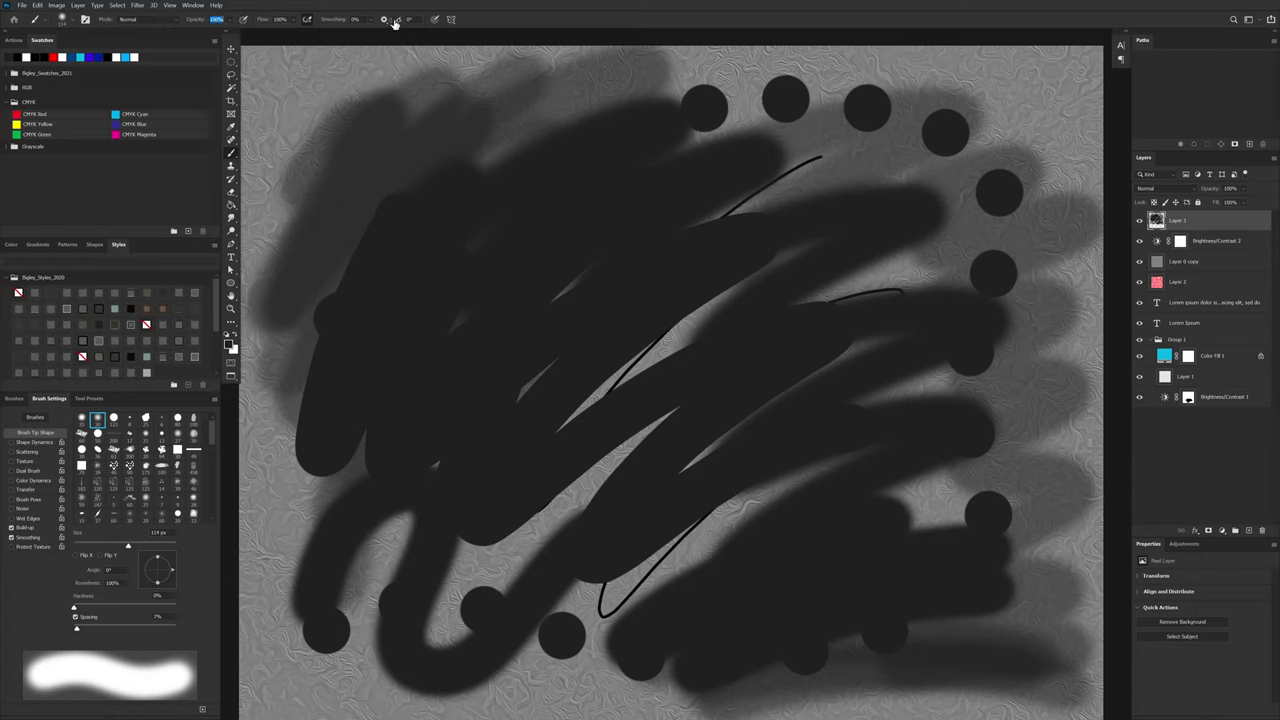
Step: Paint a broad soft zigzag across the canvas, and enable Shape Dynamics with 100% size jitter
mouse_move(355, 143)
mouse_down()
mouse_move(403, 204)
mouse_move(307, 528)
mouse_move(342, 612)
mouse_move(600, 545)
mouse_move(791, 523)
mouse_up()
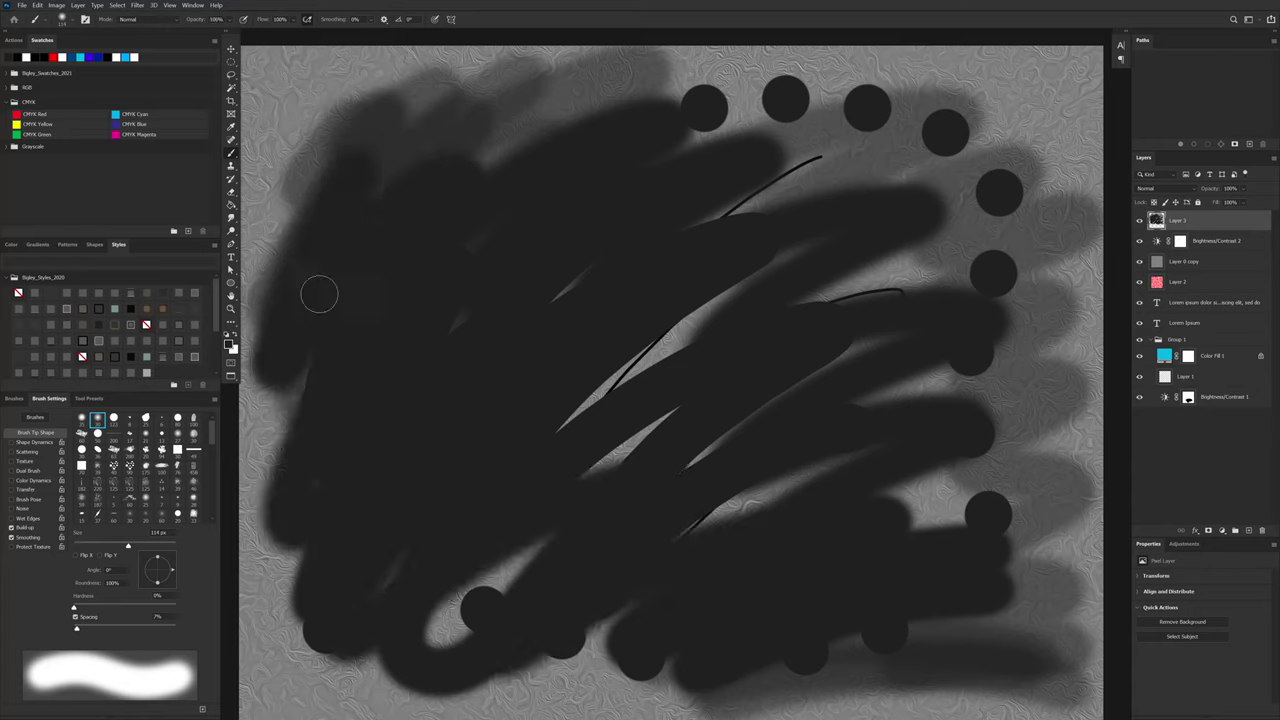
click(12, 442)
click(46, 442)
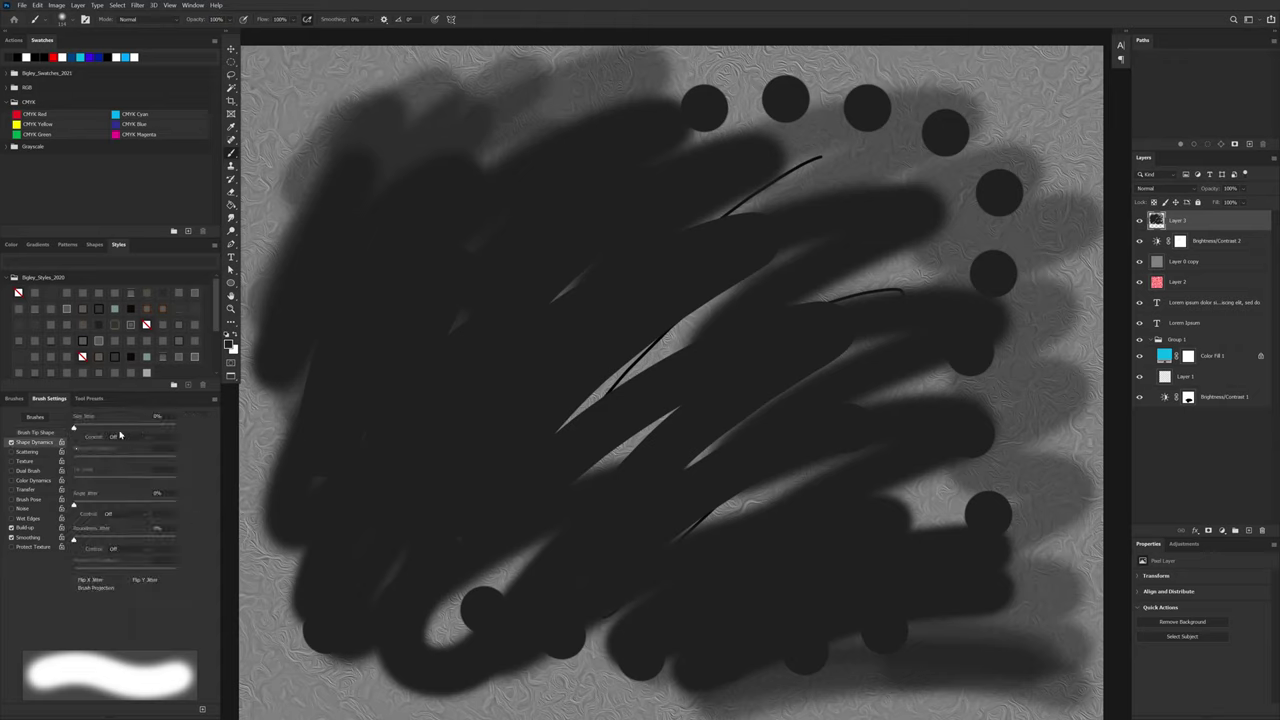
drag(73, 428, 253, 422)
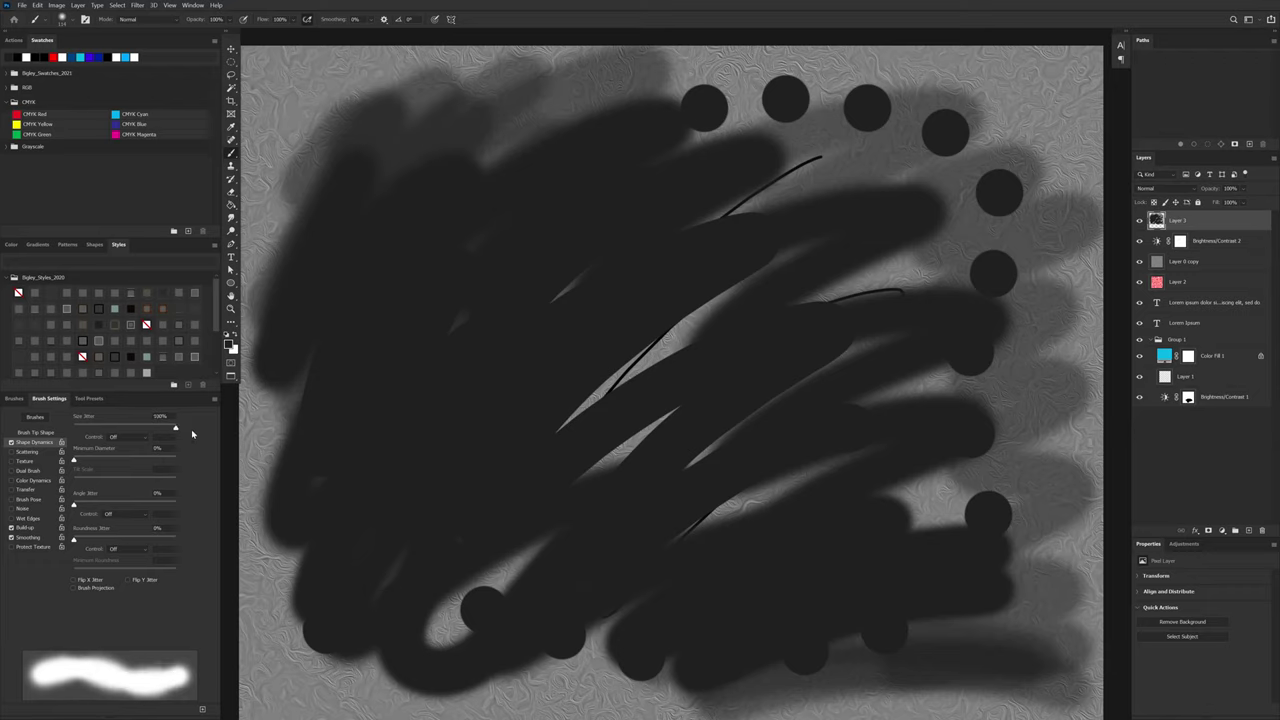
Step: Choose the hard round brush tip with 100% hardness and slightly increase its spacing
click(42, 433)
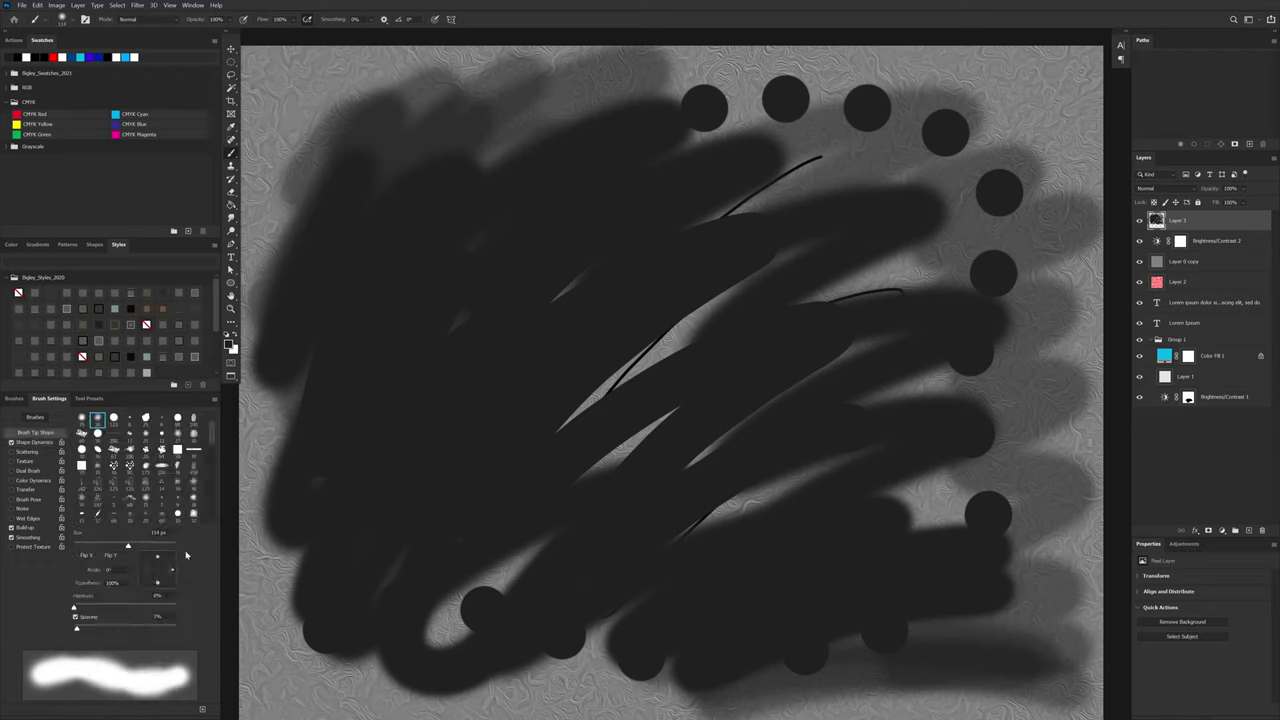
click(113, 418)
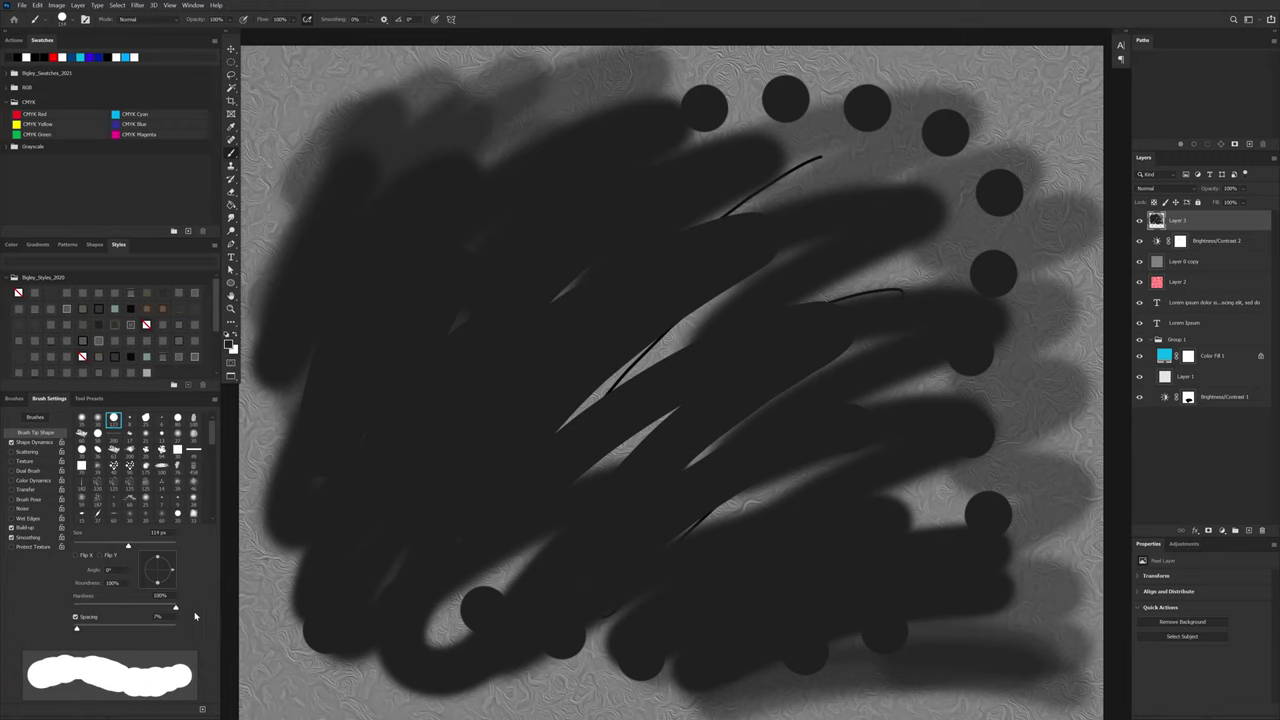
mouse_move(515, 383)
mouse_down()
mouse_move(591, 537)
mouse_move(514, 389)
mouse_up()
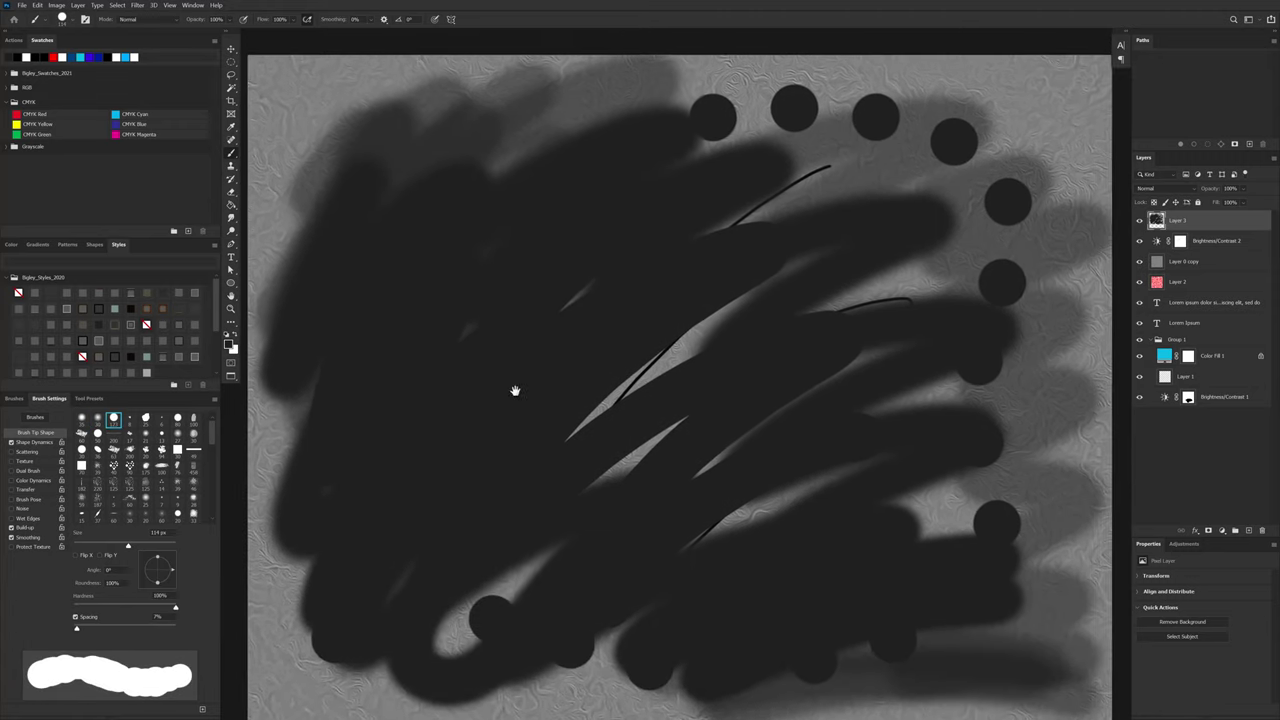
click(42, 443)
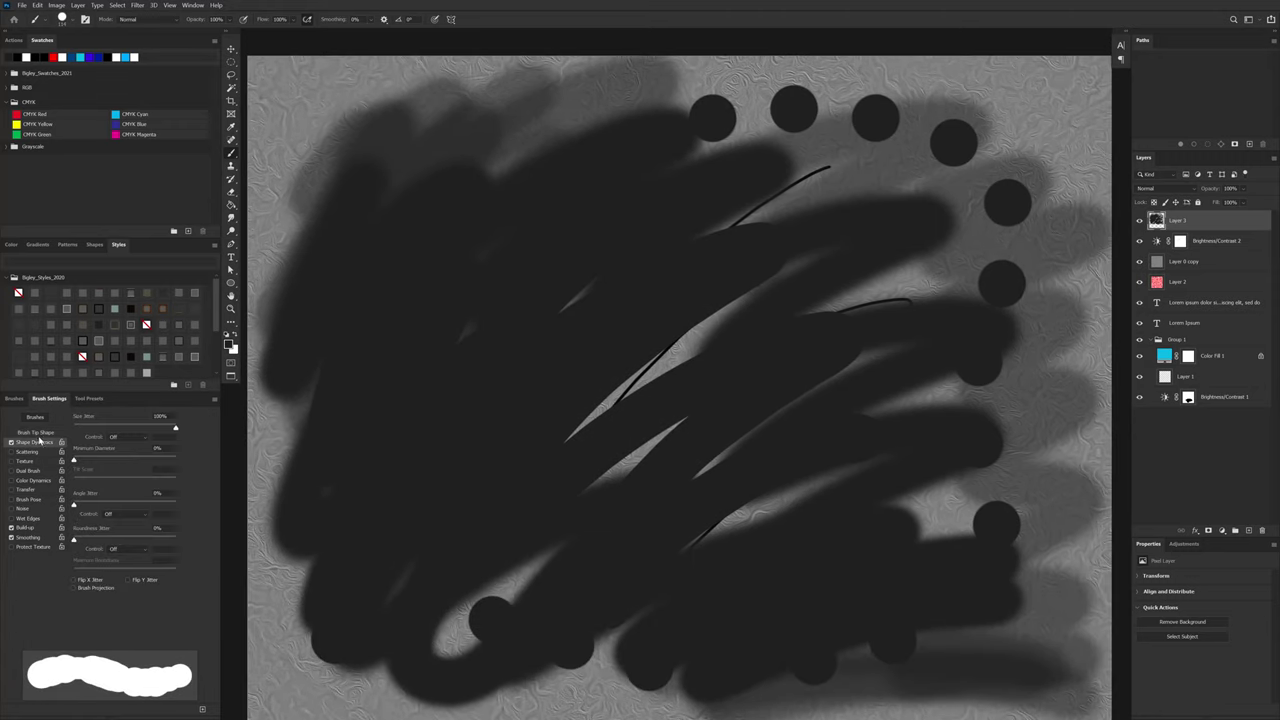
click(40, 433)
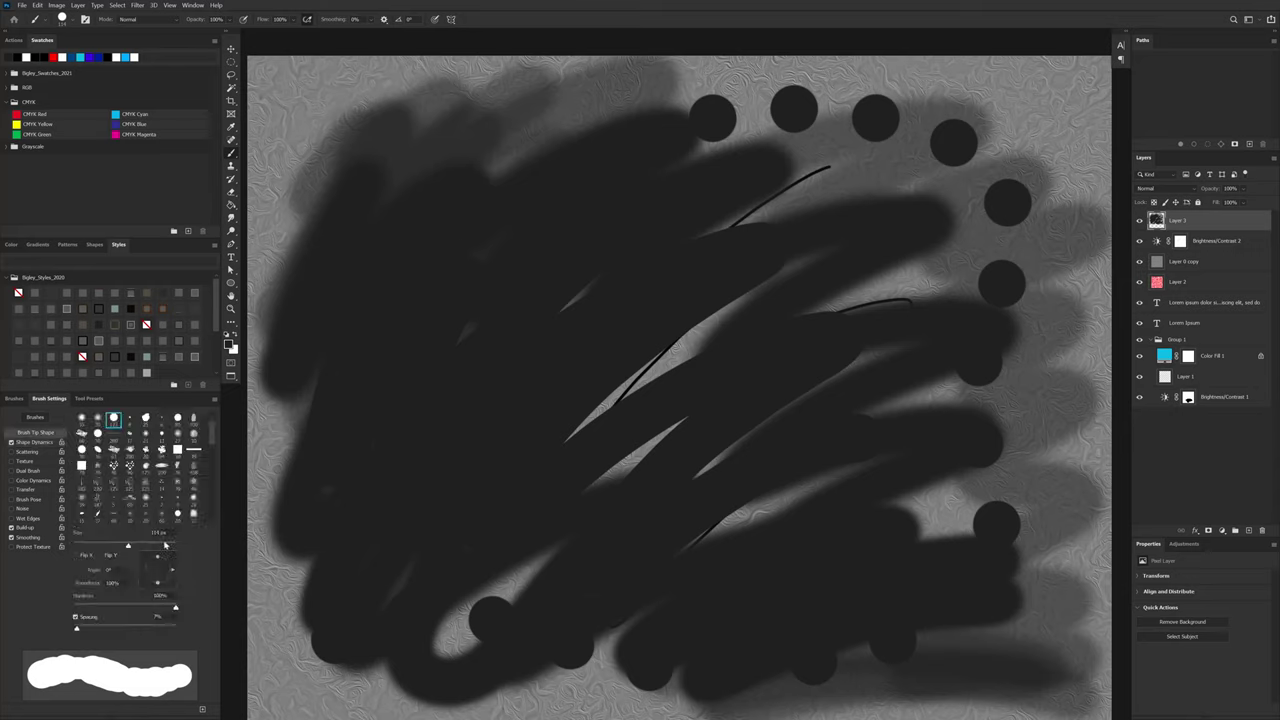
drag(78, 628, 87, 628)
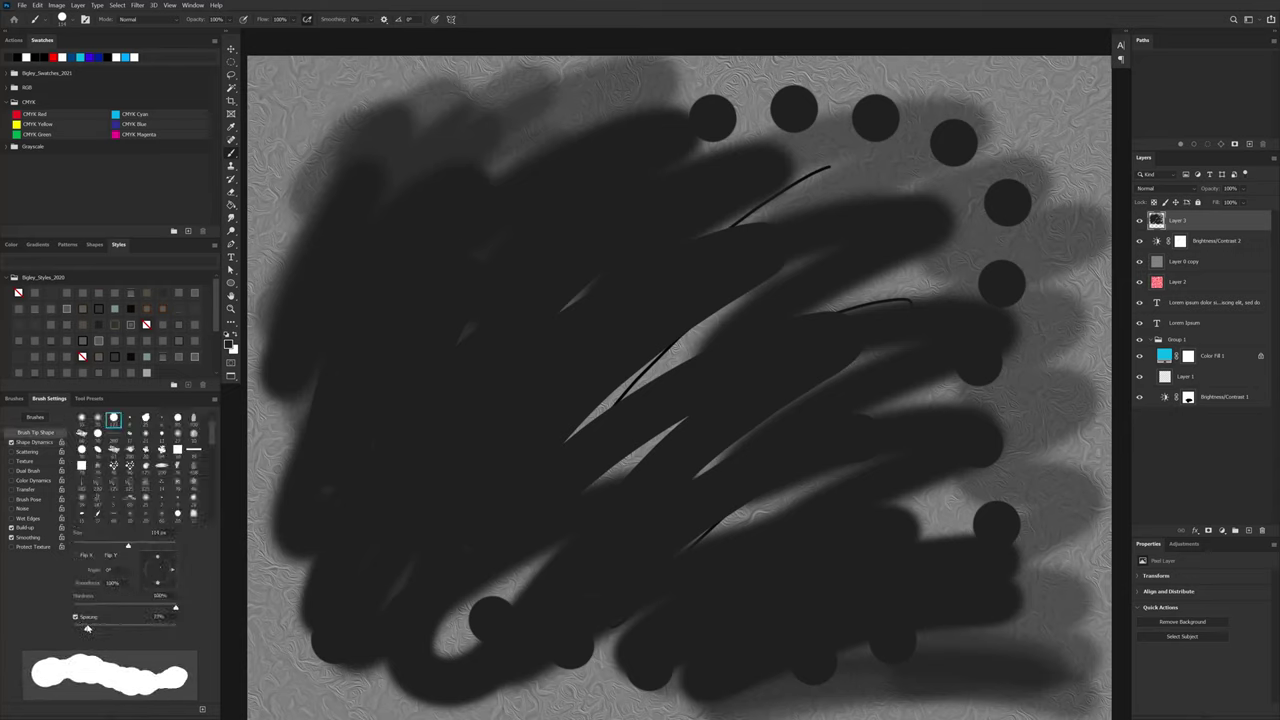
Step: Set the size jitter to 89% and paint wavy strokes along the canvas edges and across its empty lower area
click(40, 443)
mouse_move(172, 431)
mouse_down()
mouse_move(139, 430)
mouse_move(165, 430)
mouse_up()
mouse_move(517, 367)
mouse_down()
mouse_move(298, 524)
mouse_move(300, 470)
mouse_up()
mouse_move(880, 188)
mouse_down()
mouse_move(835, 192)
mouse_move(850, 360)
mouse_move(775, 590)
mouse_move(775, 470)
mouse_move(740, 230)
mouse_move(625, 285)
mouse_move(362, 188)
mouse_up()
mouse_move(523, 460)
mouse_down()
mouse_move(717, 486)
mouse_move(494, 400)
mouse_move(574, 283)
mouse_up()
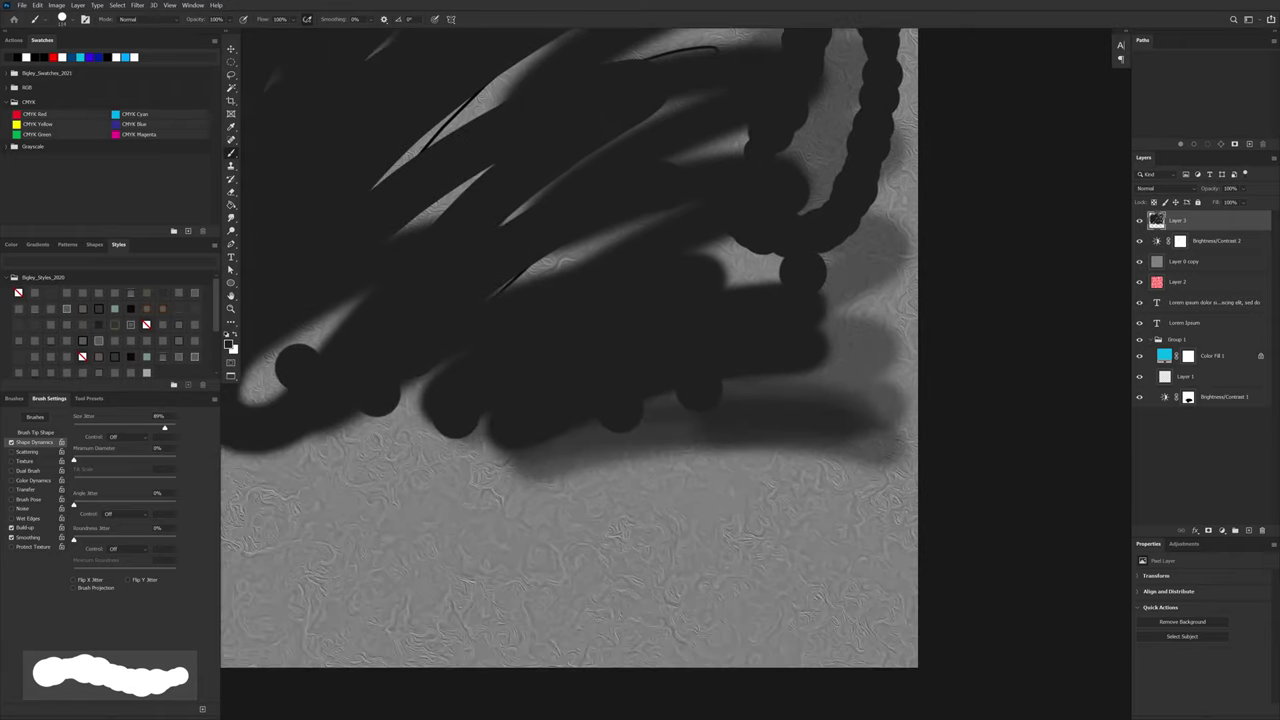
mouse_move(875, 465)
mouse_down()
mouse_move(665, 516)
mouse_move(470, 490)
mouse_up()
mouse_move(430, 530)
mouse_down()
mouse_move(465, 606)
mouse_move(715, 650)
mouse_move(860, 630)
mouse_up()
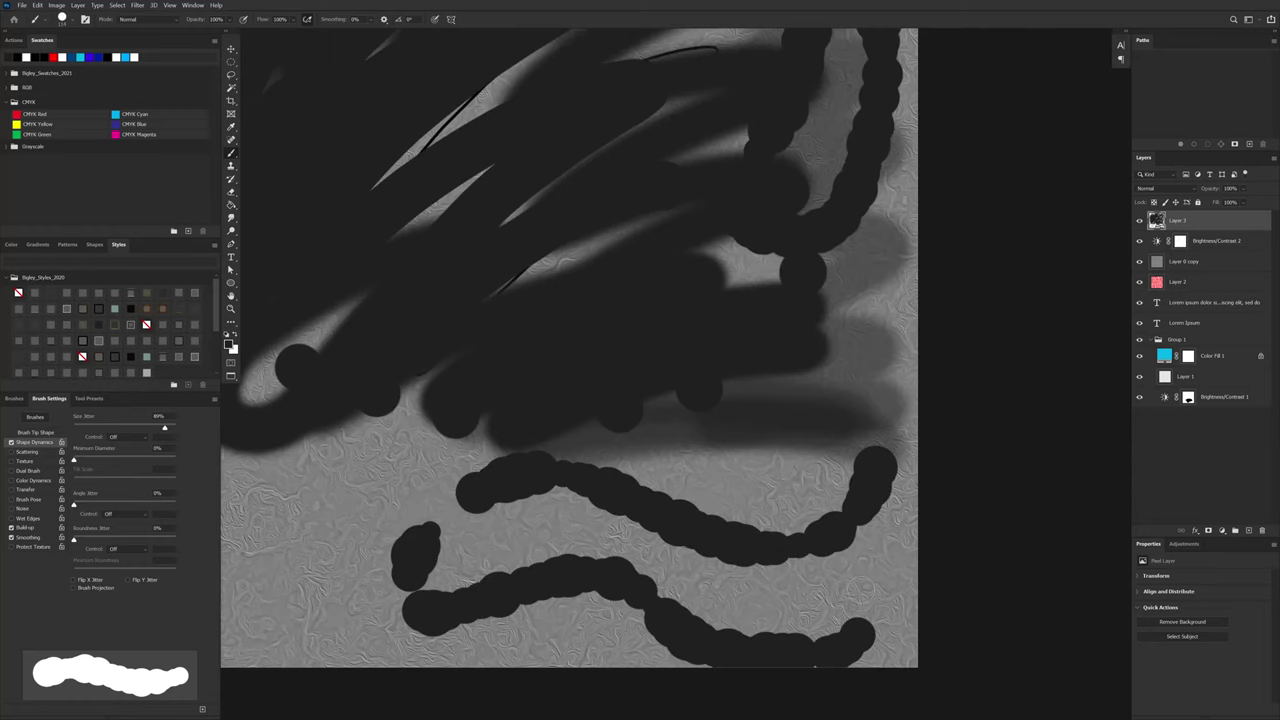
Step: Set the size jitter to 84% and its control to Pen Pressure
drag(451, 486, 529, 471)
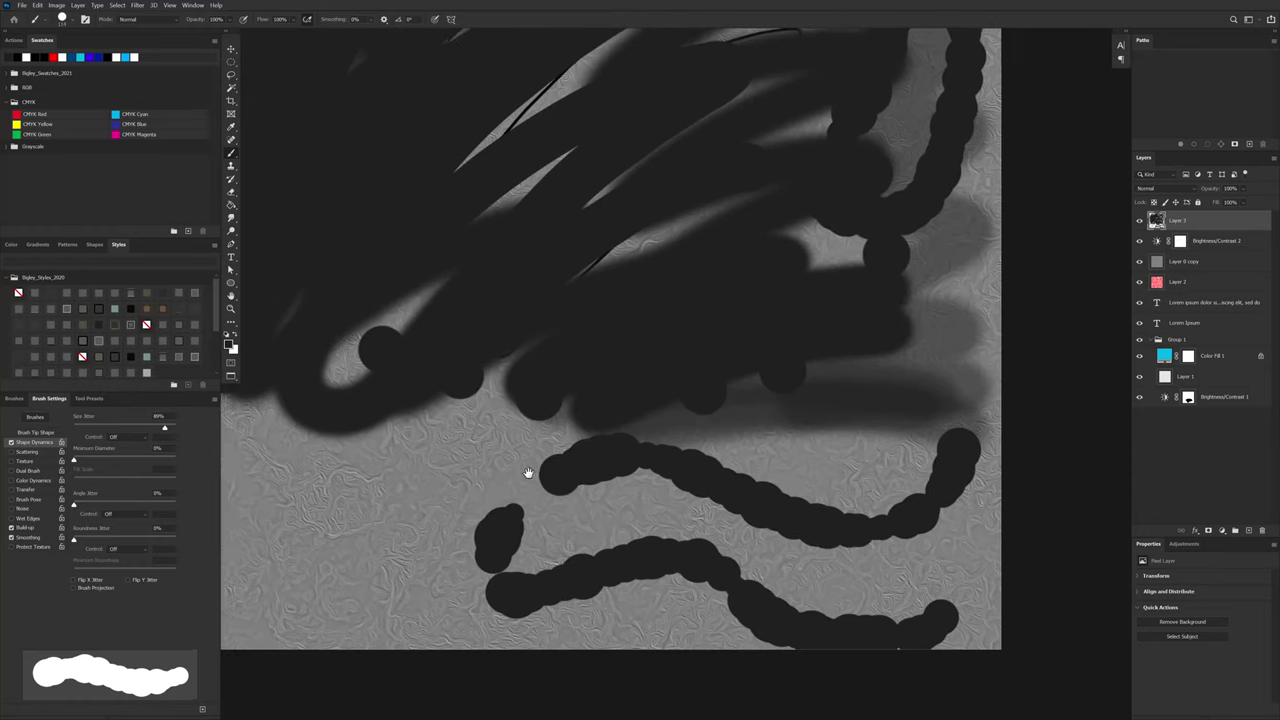
drag(163, 434, 158, 432)
click(138, 440)
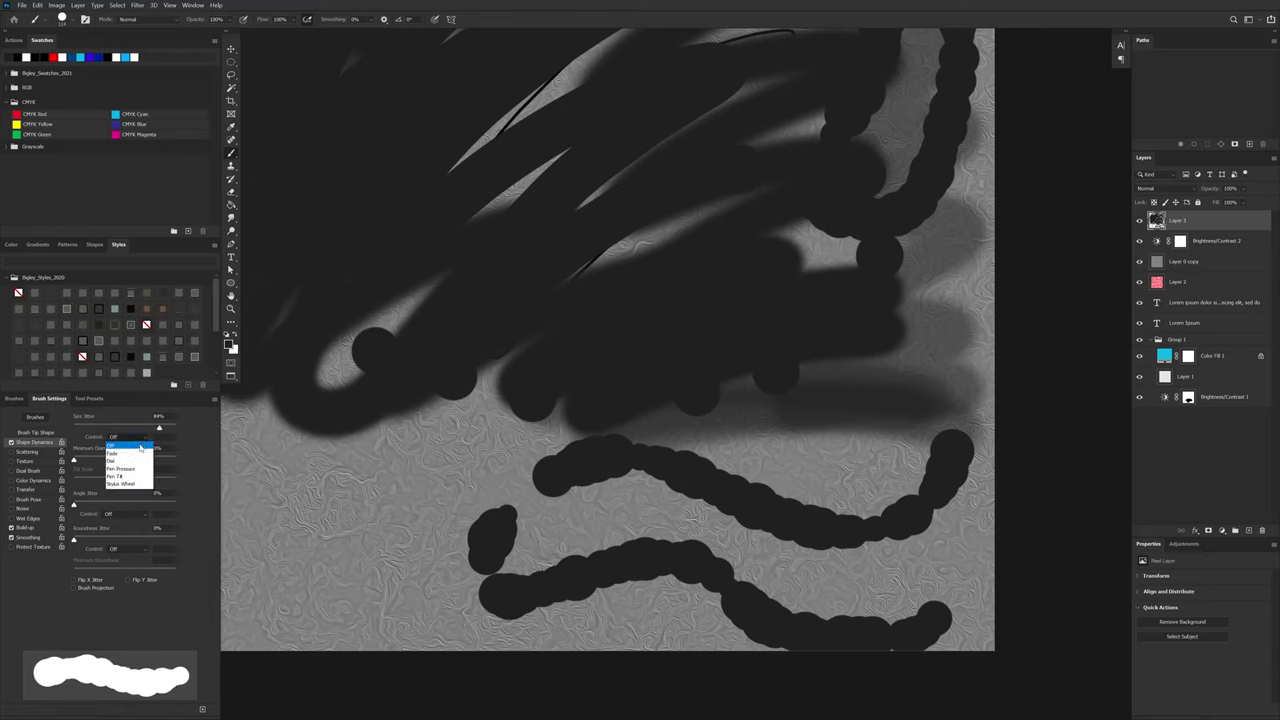
click(132, 459)
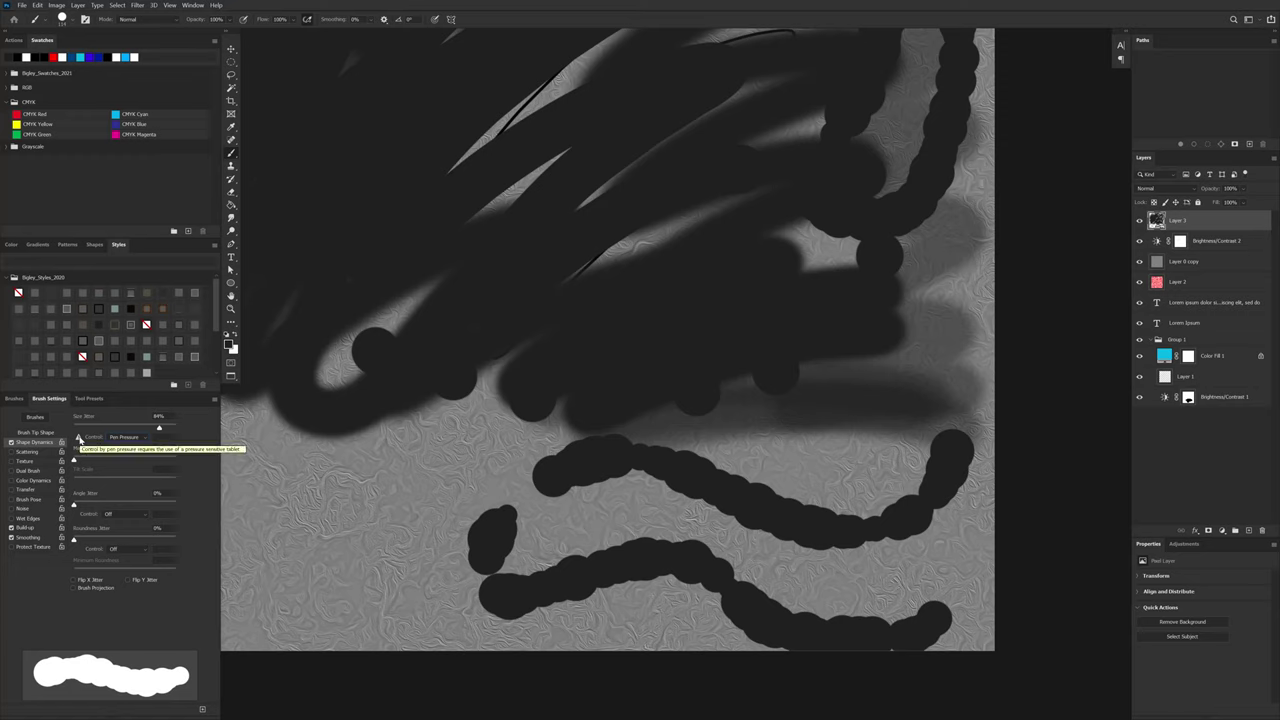
Step: Switch to Wacom Tablet Properties and show the Classic Pen's calibration settings
key(super)
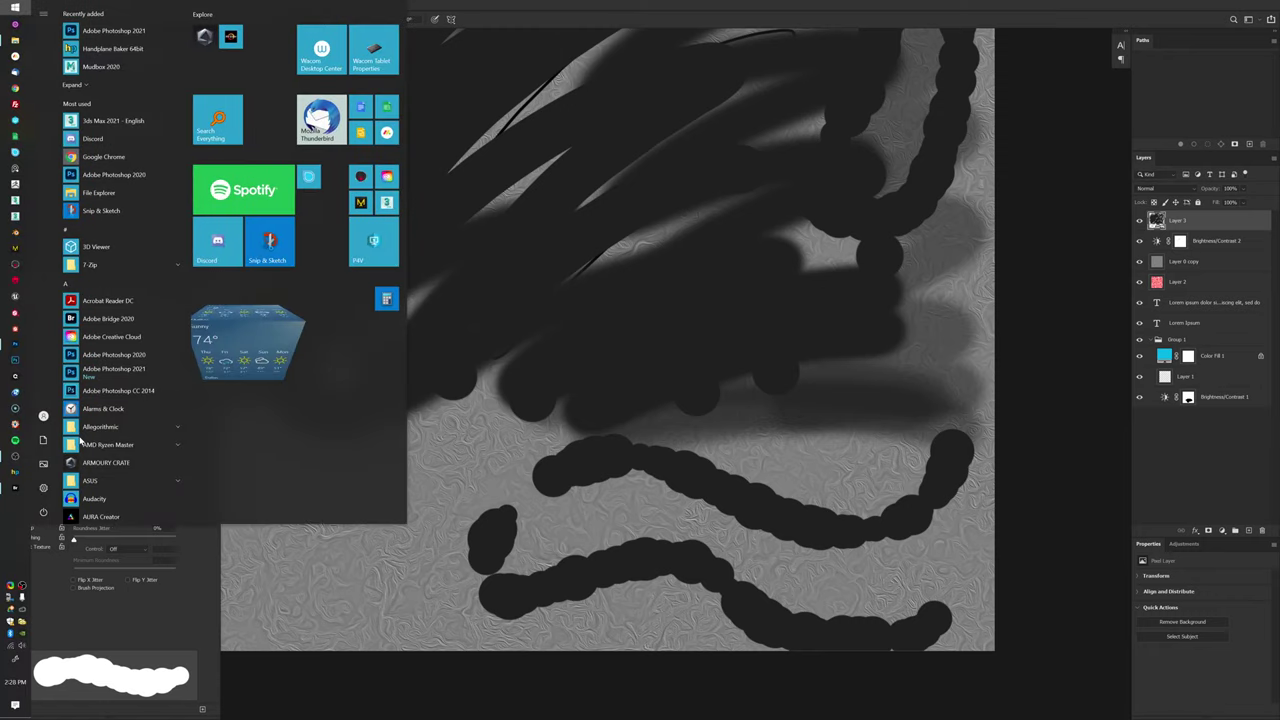
text(w)
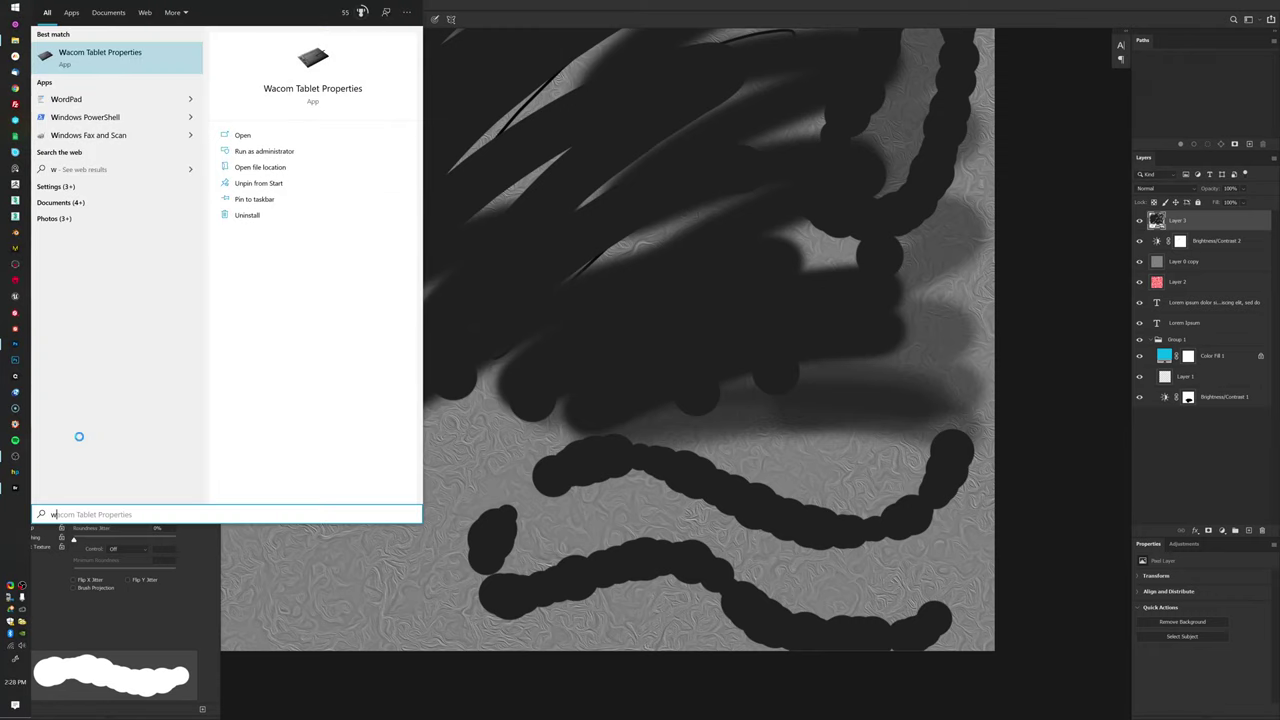
key(Return)
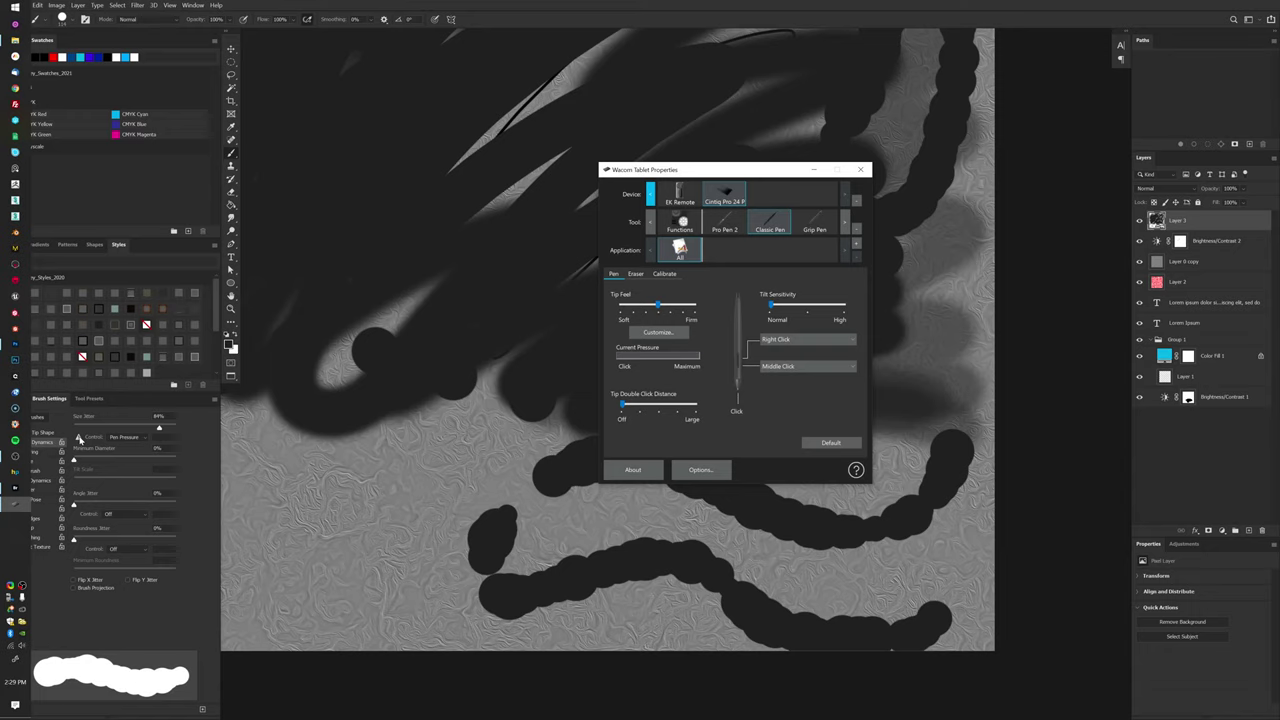
drag(690, 172, 655, 191)
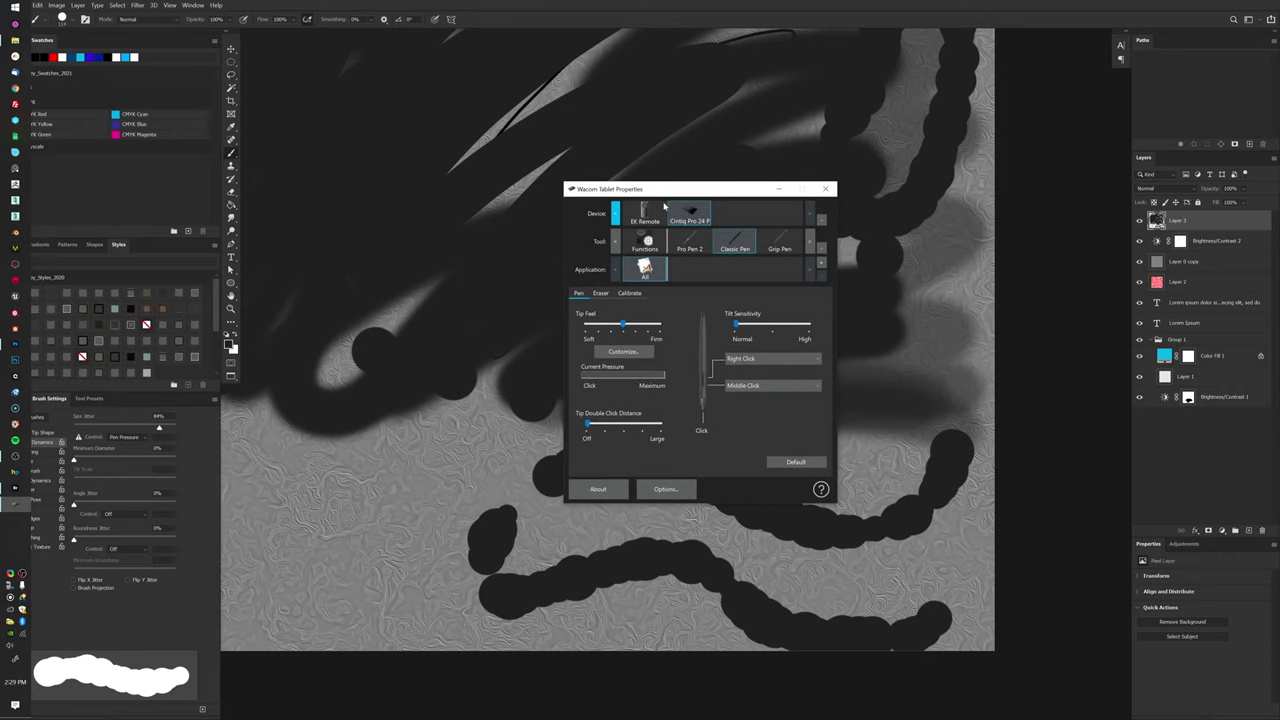
click(628, 294)
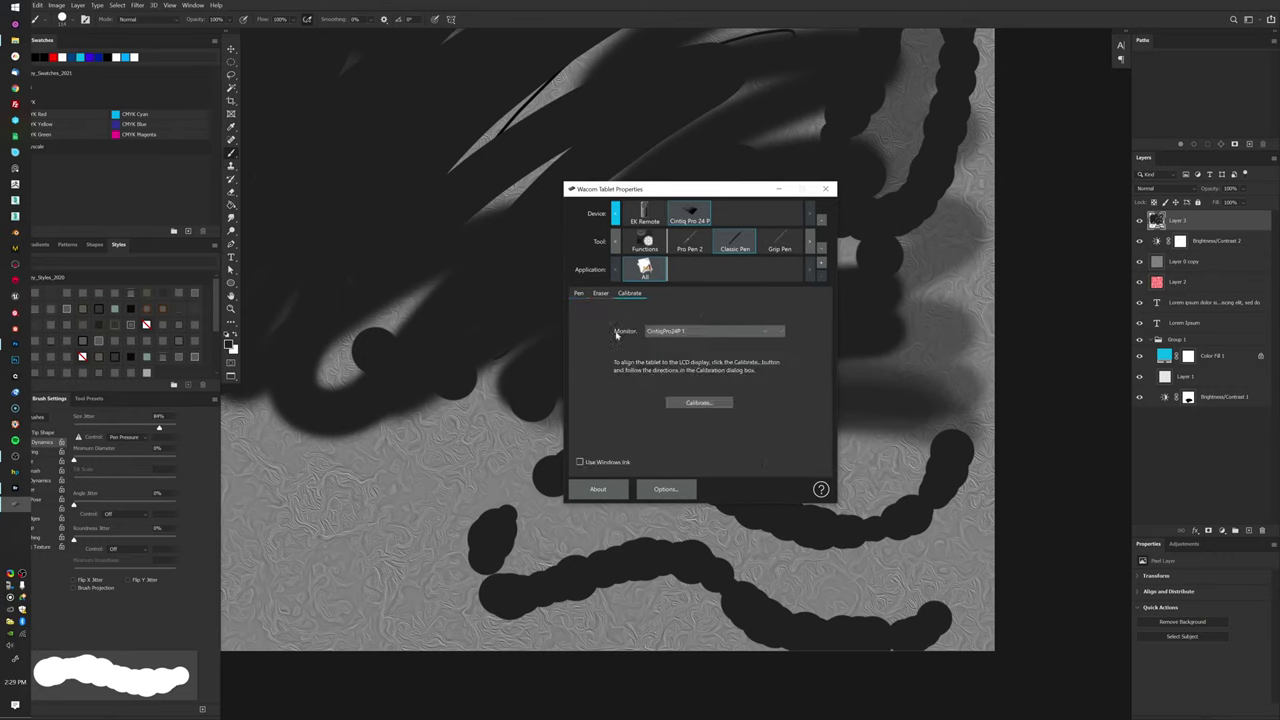
Step: Enable Use Windows Ink, select the Grip Pen tool, and close Wacom Tablet Properties
click(581, 462)
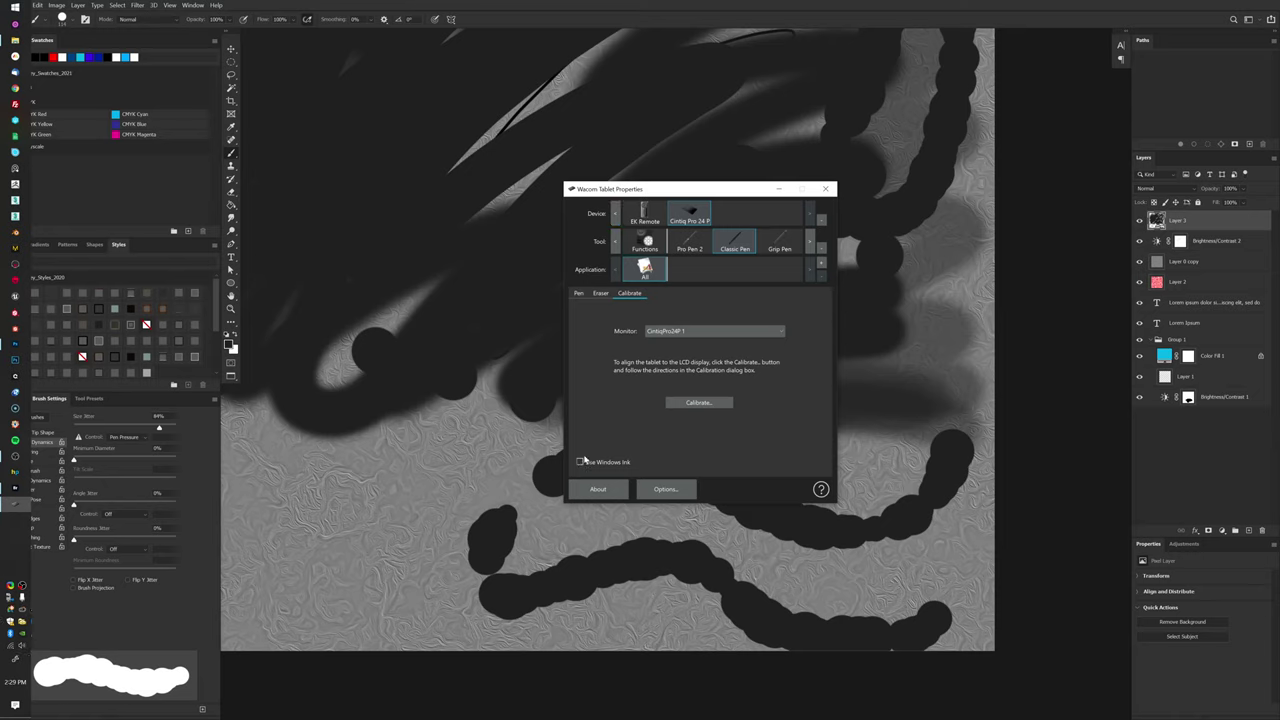
click(584, 459)
click(581, 462)
click(778, 246)
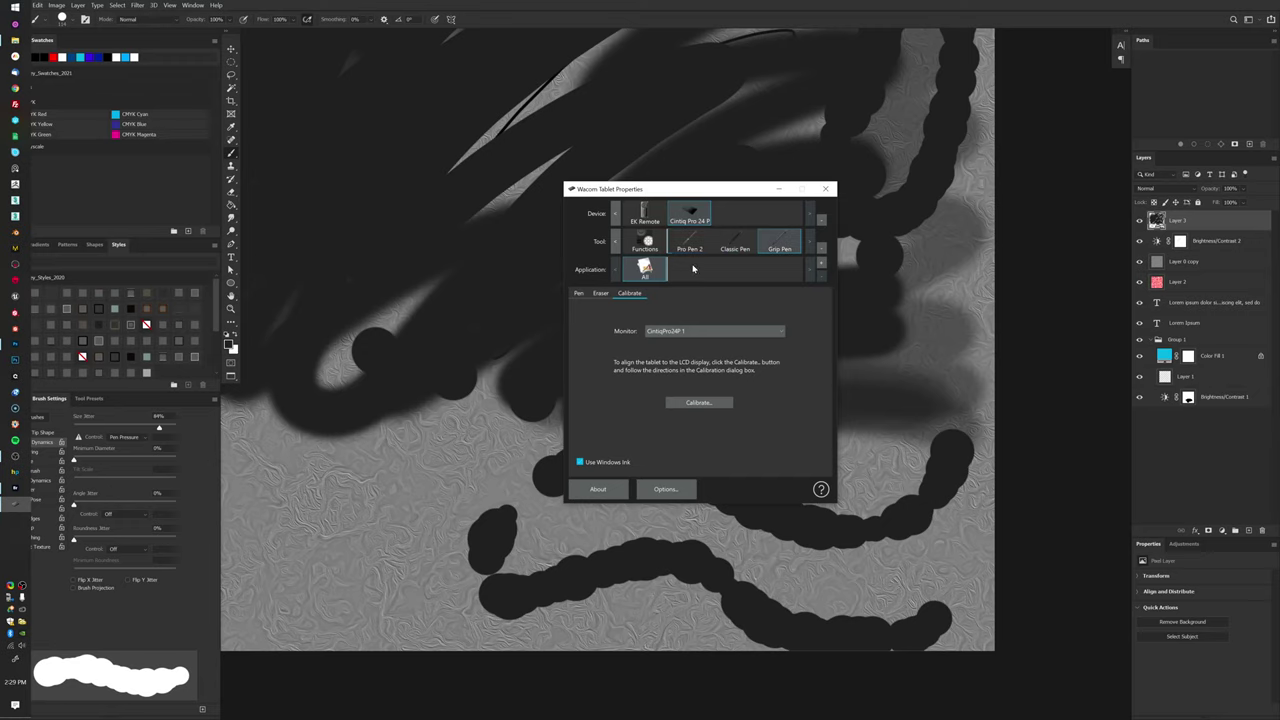
click(825, 189)
Step: Paint overlapping pressure-sensitive strokes across the canvas's lower area, undoing one stroke and adding a thick curve along the lower-left edge
mouse_move(330, 562)
mouse_down()
mouse_move(411, 480)
mouse_move(480, 442)
mouse_up()
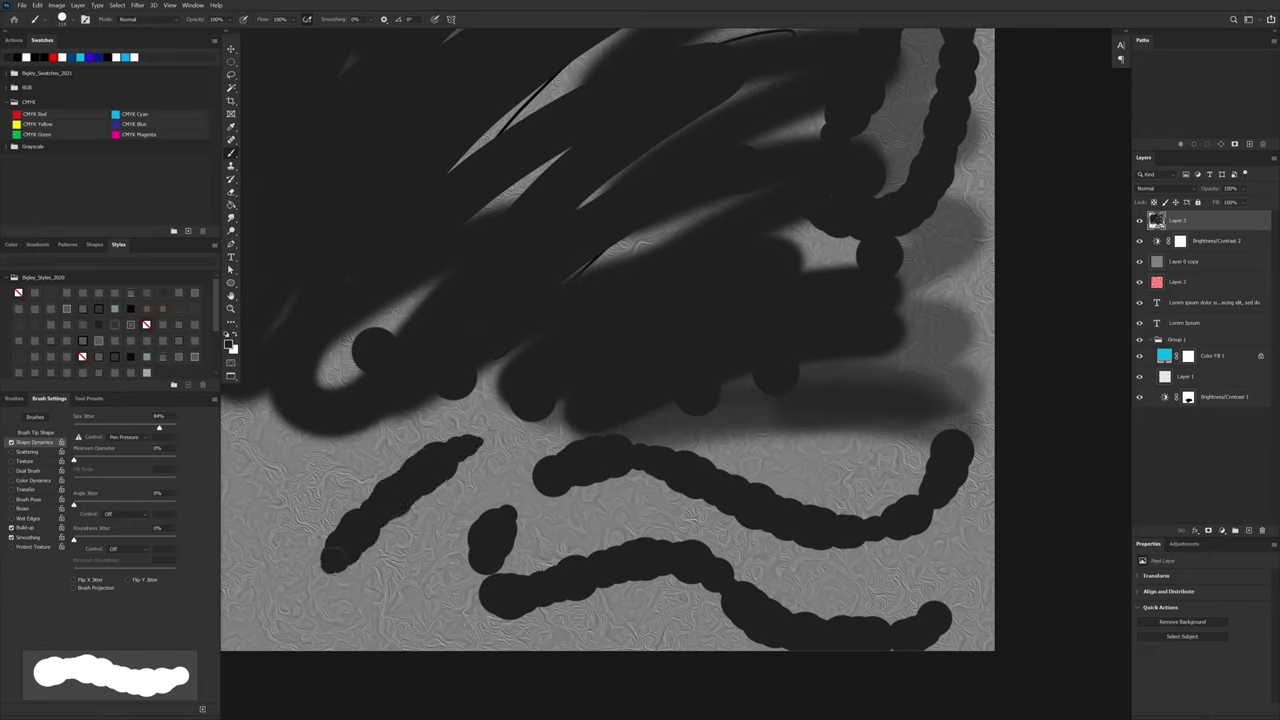
drag(448, 501, 395, 583)
mouse_move(468, 500)
mouse_down()
mouse_move(414, 569)
mouse_move(545, 498)
mouse_move(335, 595)
mouse_move(405, 440)
mouse_move(488, 430)
mouse_move(954, 443)
mouse_move(943, 540)
mouse_move(688, 586)
mouse_move(355, 618)
mouse_move(706, 513)
mouse_up()
drag(649, 528, 880, 509)
mouse_move(470, 425)
mouse_down()
mouse_move(395, 548)
mouse_move(466, 508)
mouse_up()
drag(436, 566, 550, 618)
key(ctrl+z)
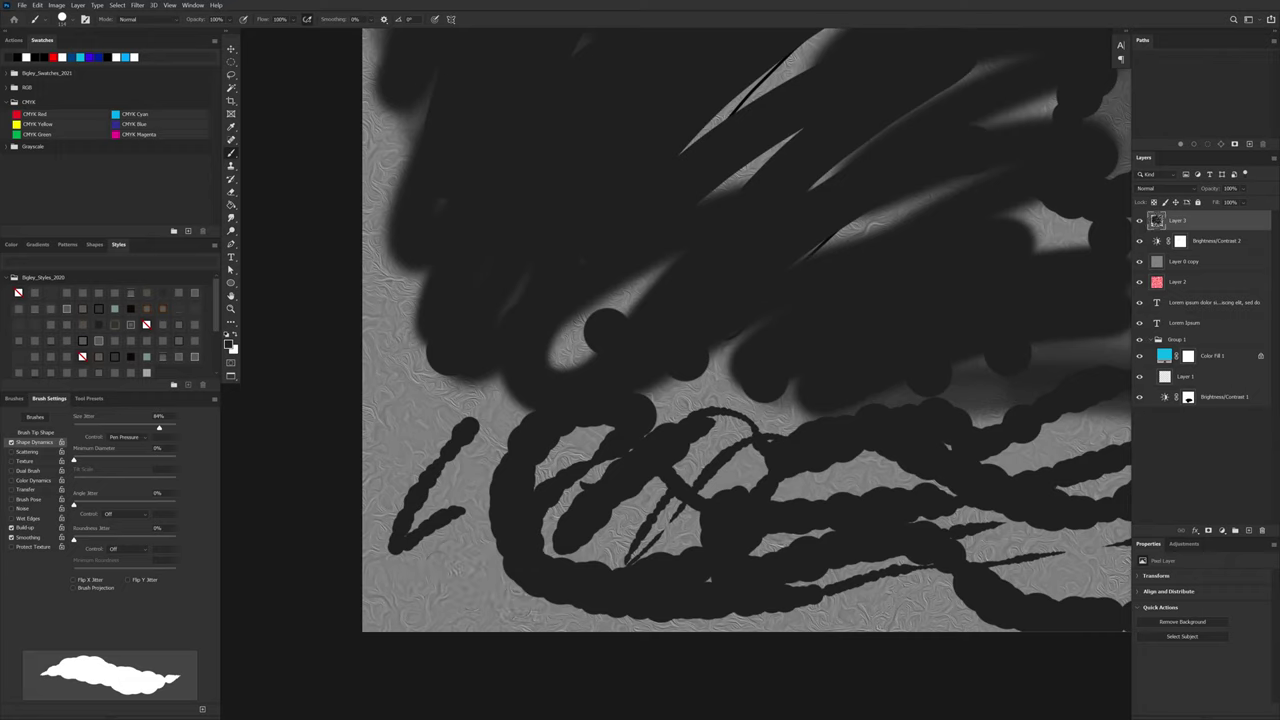
mouse_move(393, 322)
mouse_down()
mouse_move(398, 477)
mouse_move(418, 537)
mouse_move(465, 575)
mouse_up()
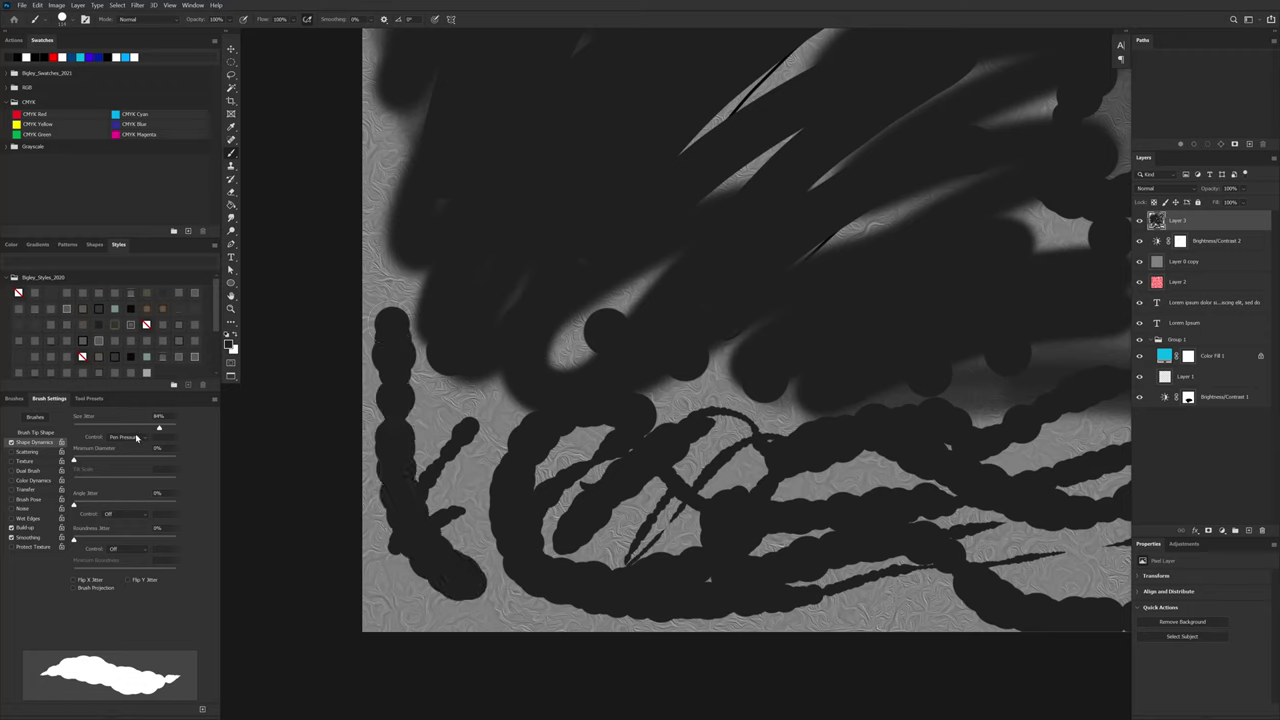
Step: Keep Pen Pressure as the size control and set the brush's minimum diameter to 48%
click(136, 437)
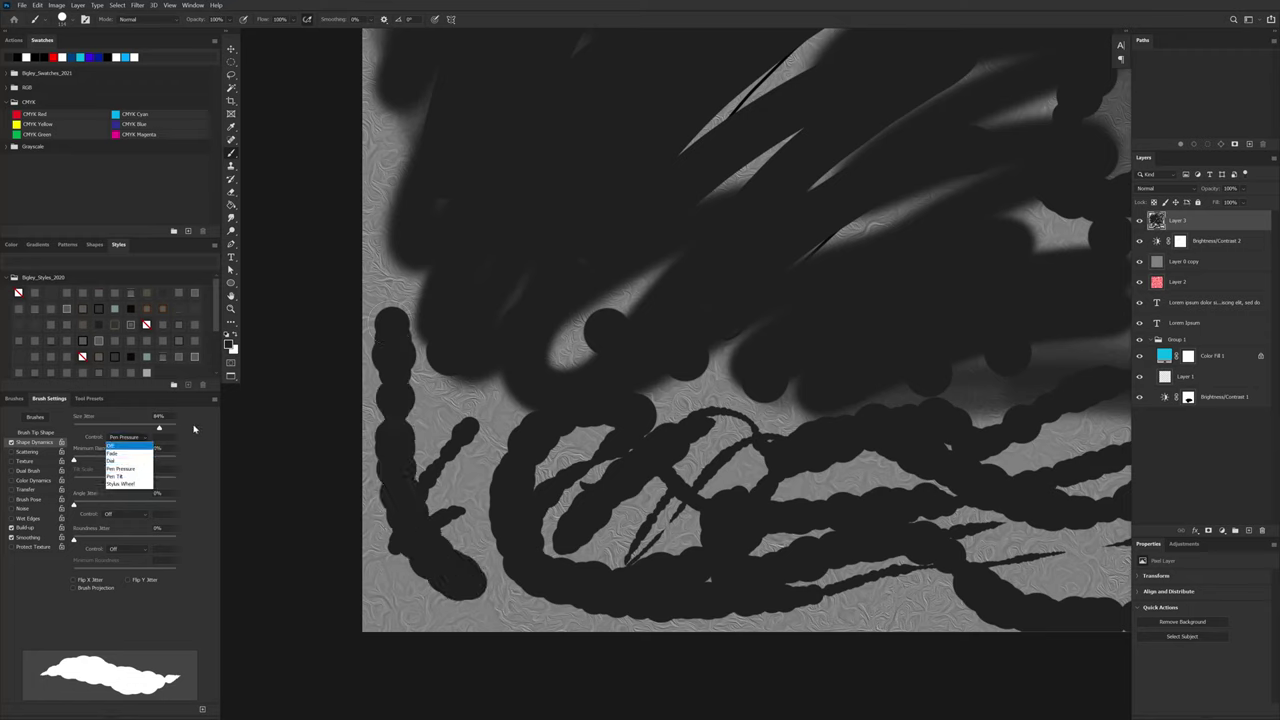
click(133, 469)
mouse_move(75, 460)
mouse_down()
mouse_move(141, 463)
mouse_move(122, 457)
mouse_up()
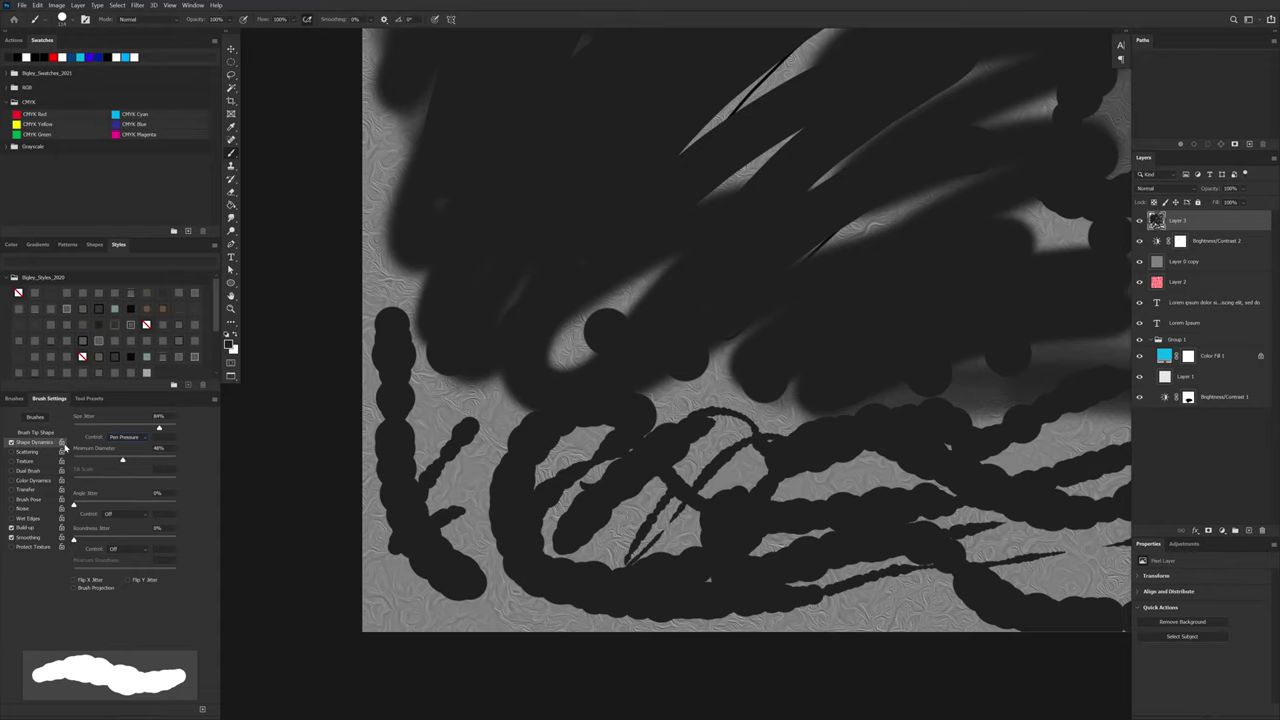
Step: Make white the foreground color and fill Layer 3 with it to cover all the test strokes
mouse_move(613, 402)
mouse_down()
mouse_move(603, 429)
mouse_move(517, 442)
mouse_up()
drag(660, 450, 611, 449)
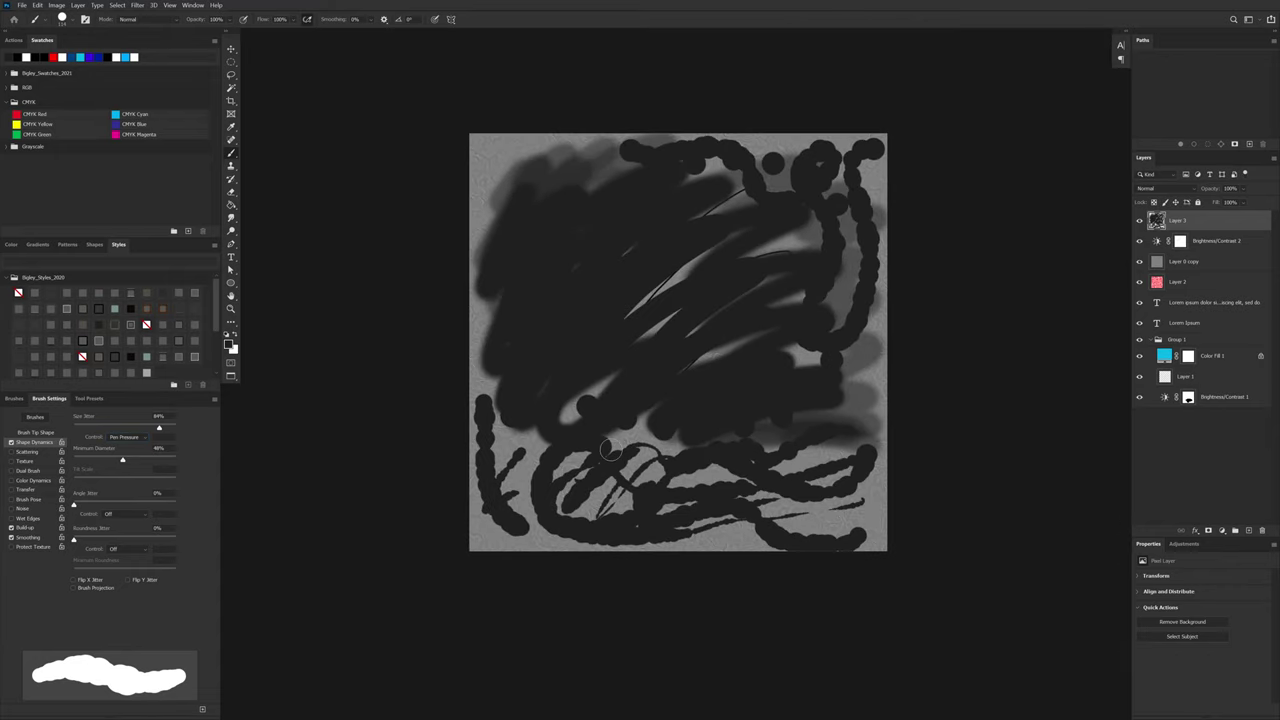
key(x)
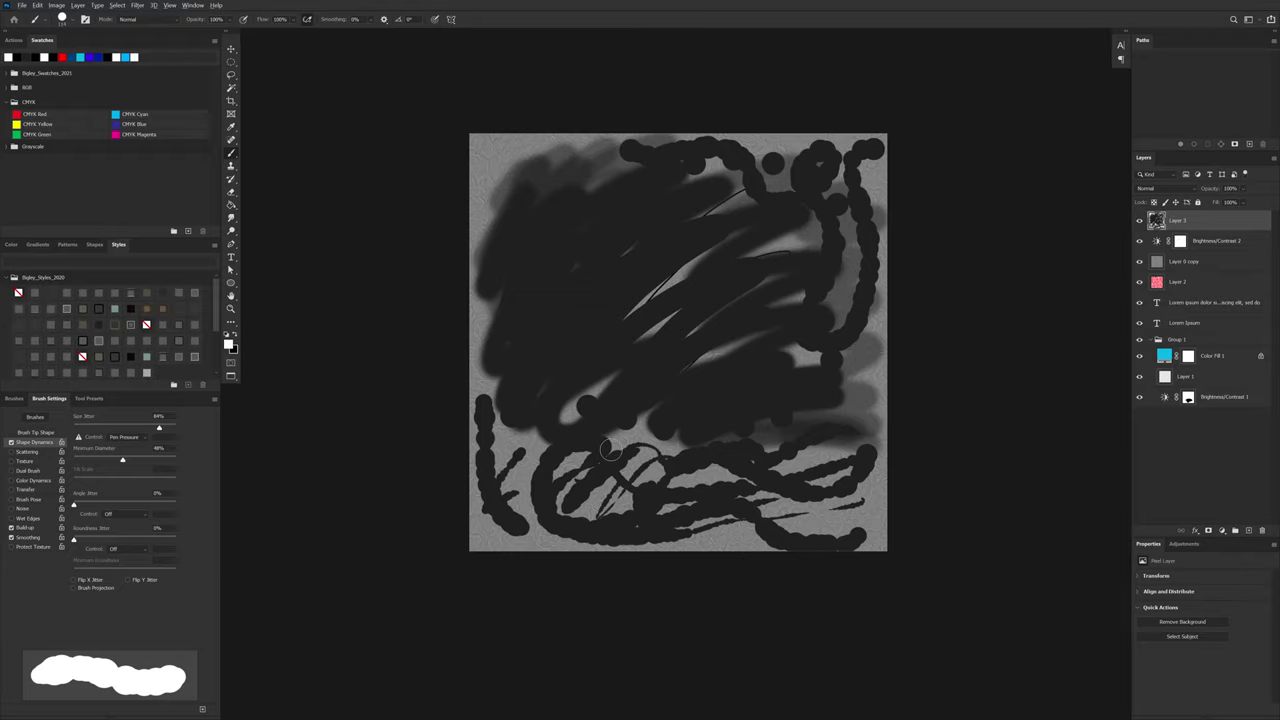
key(alt+BackSpace)
Step: Choose a small hard brush preset without Shape Dynamics and make black the foreground color
drag(680, 315, 710, 340)
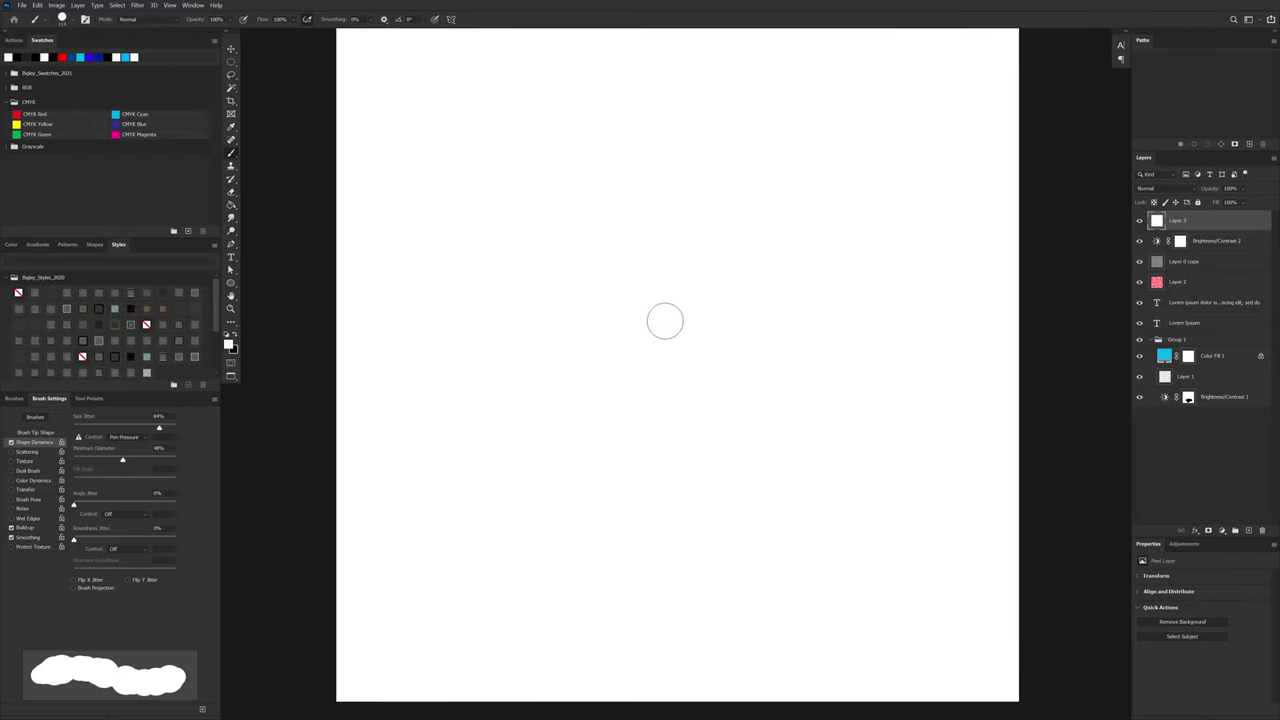
right_click(667, 327)
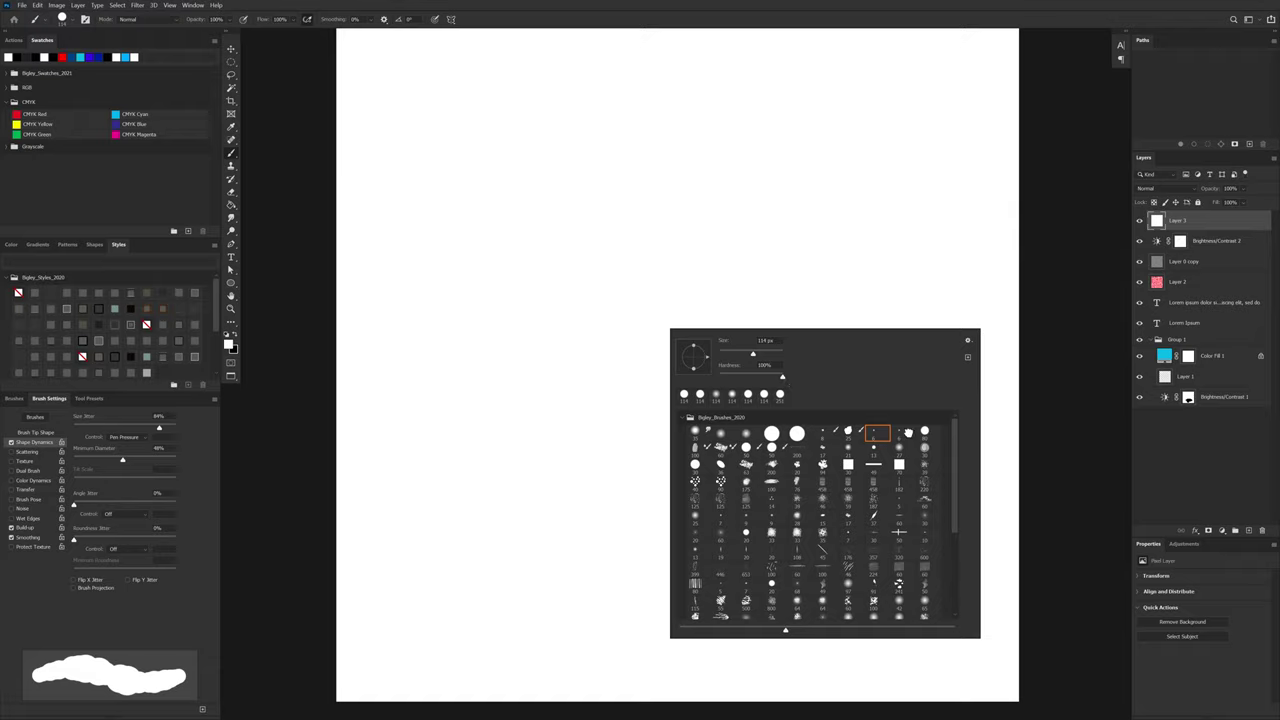
double_click(876, 433)
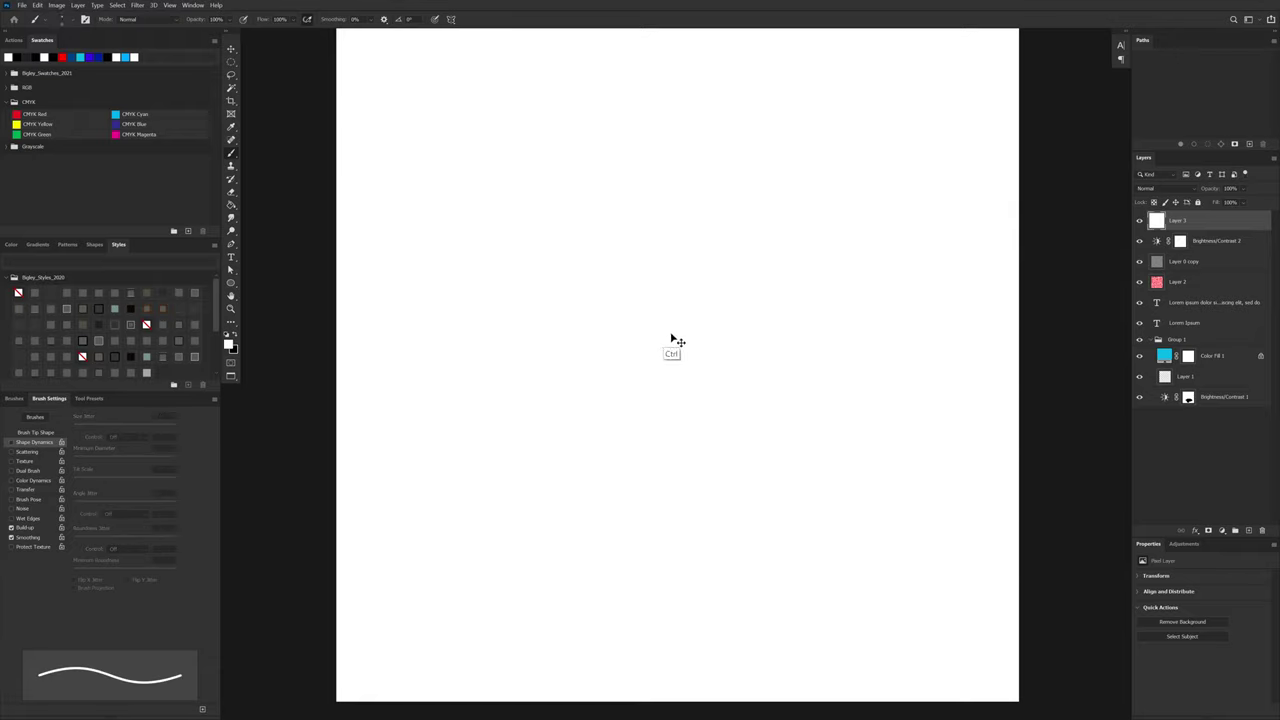
key(x)
mouse_move(684, 340)
mouse_down()
mouse_move(698, 340)
mouse_move(686, 341)
mouse_move(686, 303)
mouse_move(640, 330)
mouse_move(663, 363)
mouse_up()
key(ctrl+z)
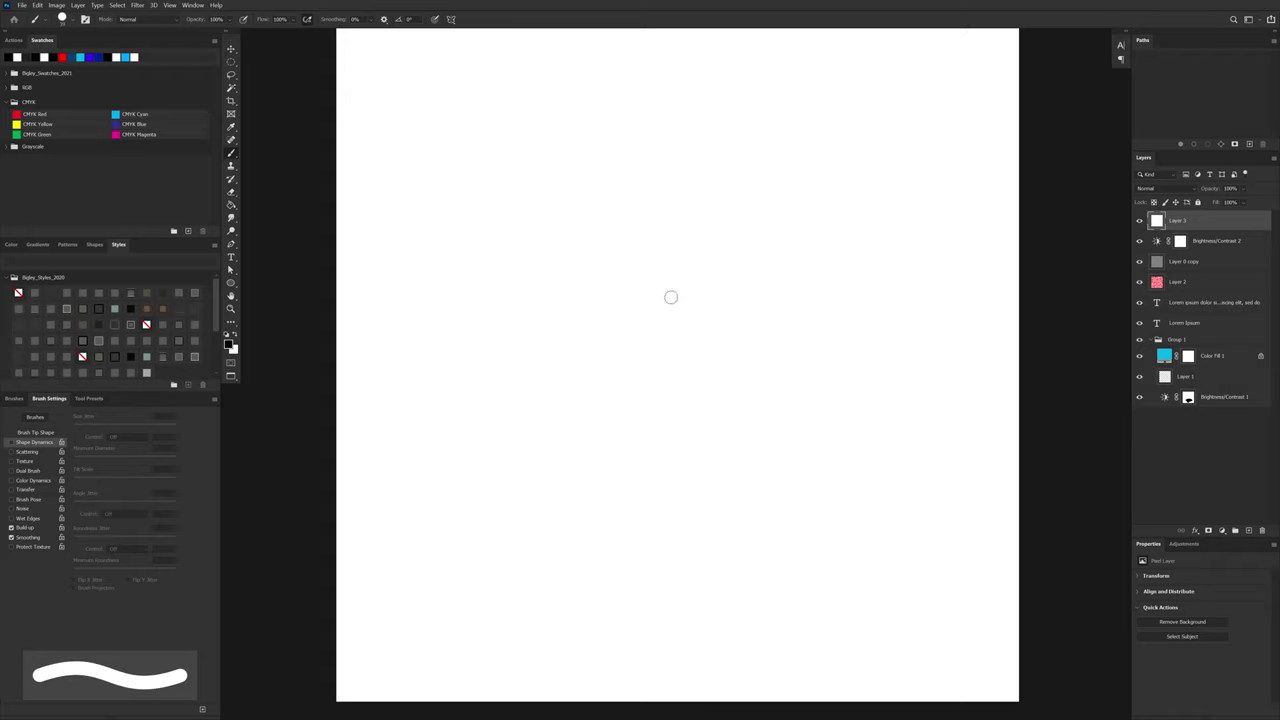
mouse_move(671, 297)
mouse_down()
mouse_move(700, 270)
mouse_move(640, 330)
mouse_up()
key(ctrl+z)
Step: Paint a small black arrowhead-like shape near the canvas center and trim its edges with white
drag(690, 285, 655, 323)
key(x)
drag(704, 349, 692, 318)
Step: Draw a circular selection closely around the black arrowhead shape, leaving a small white margin
key(m)
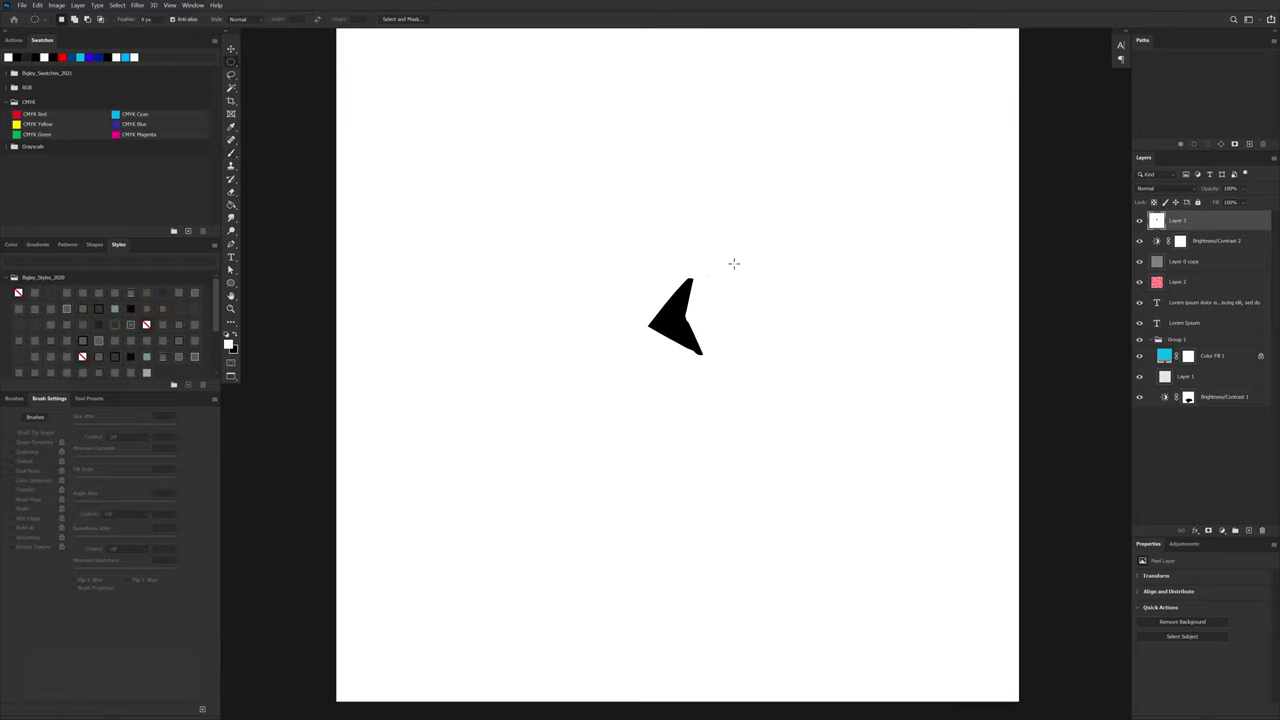
drag(734, 264, 629, 369)
drag(734, 263, 734, 263)
Step: Define the selected shape as a new brush preset named Boomerang
click(40, 6)
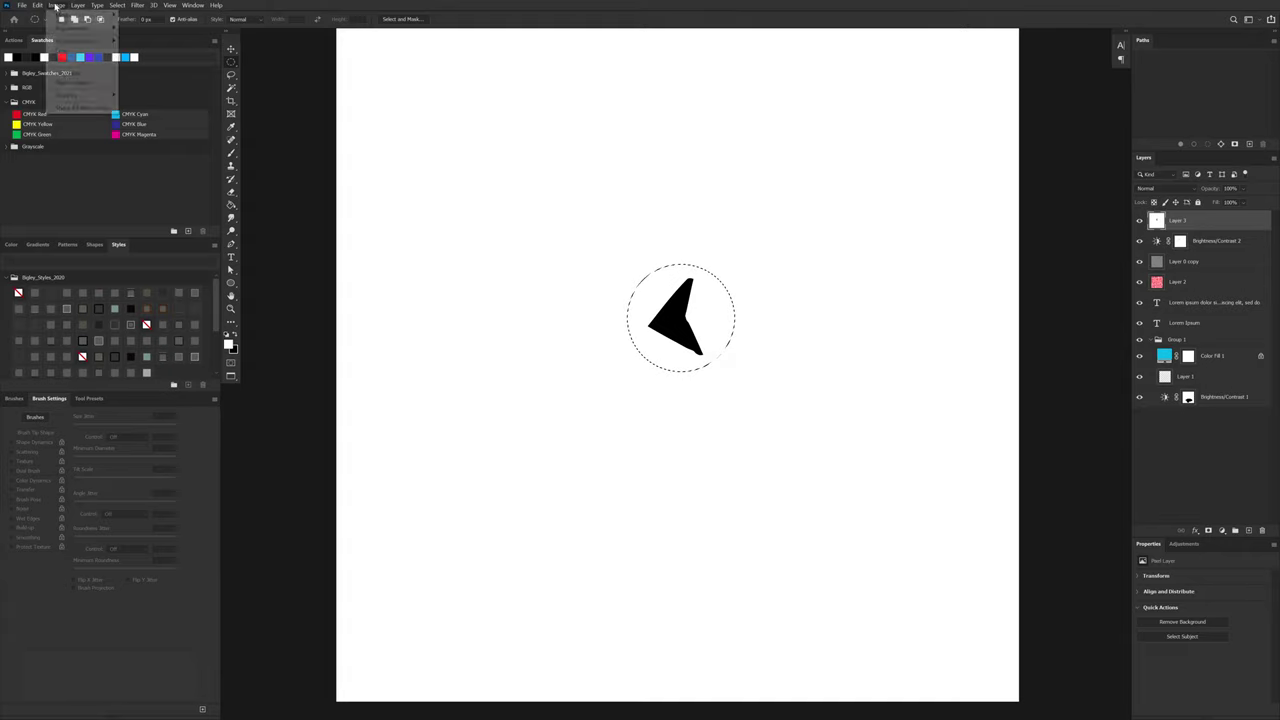
click(44, 6)
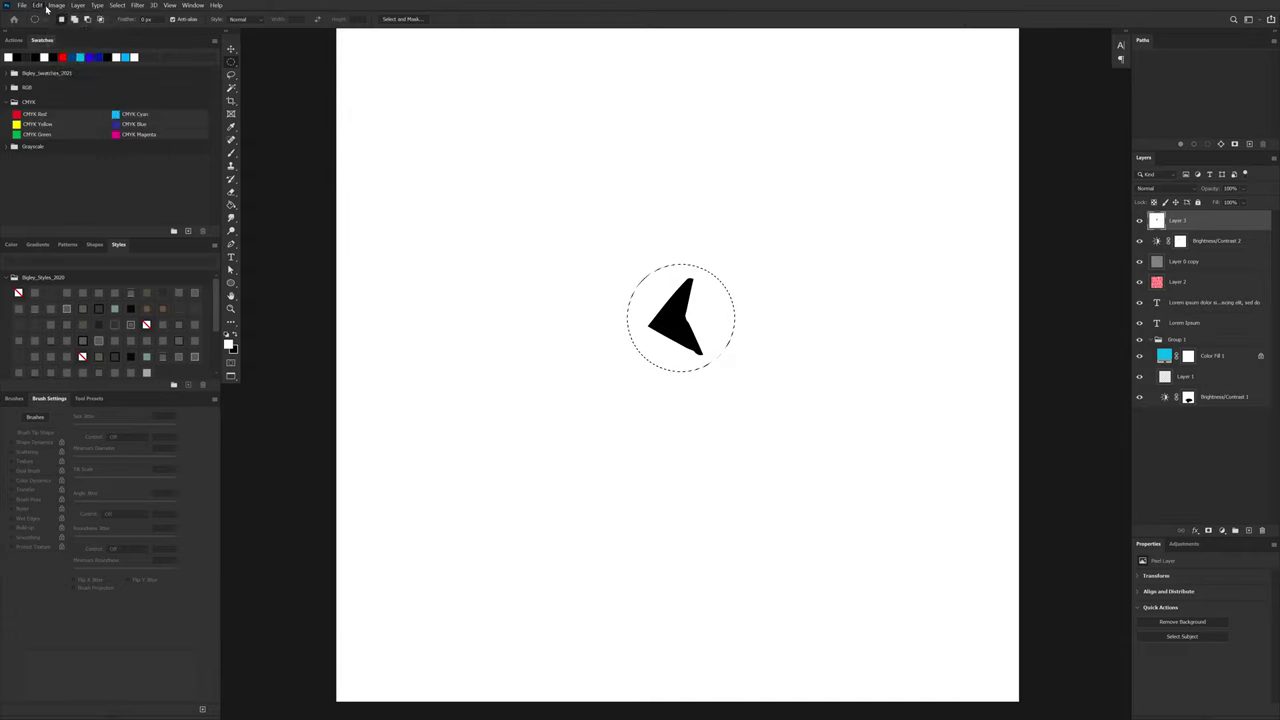
click(44, 6)
click(97, 210)
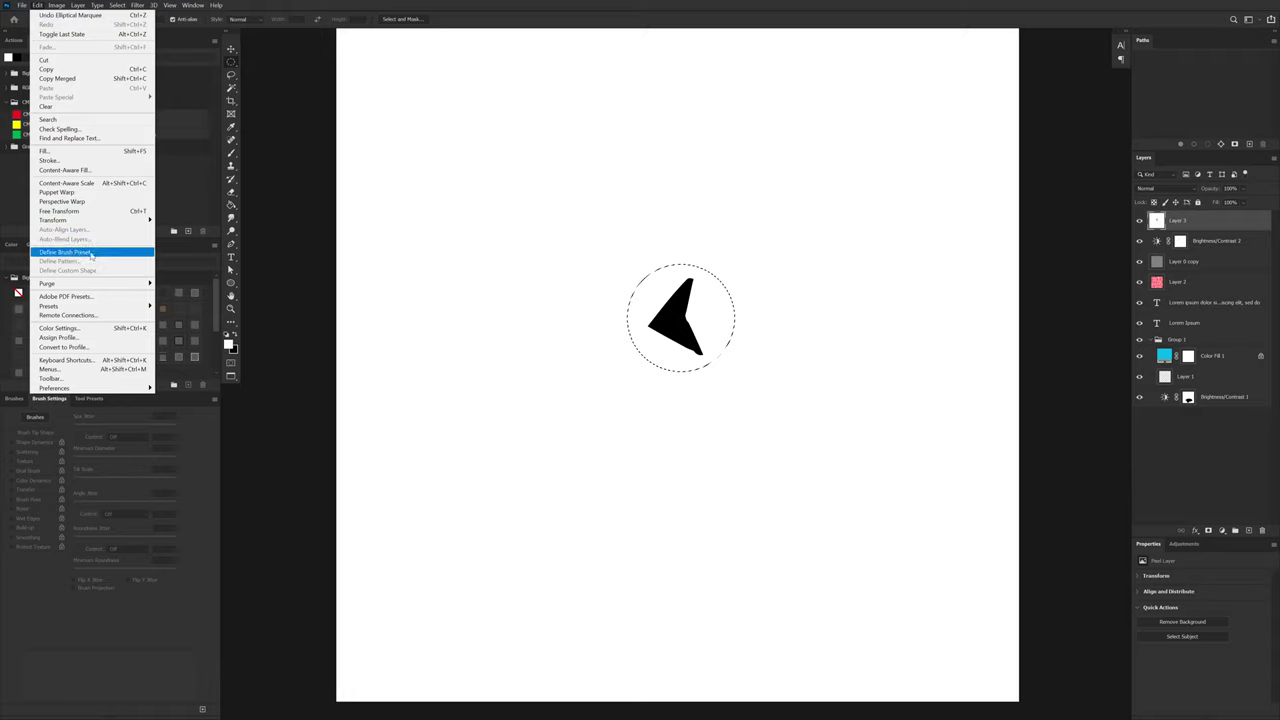
click(122, 253)
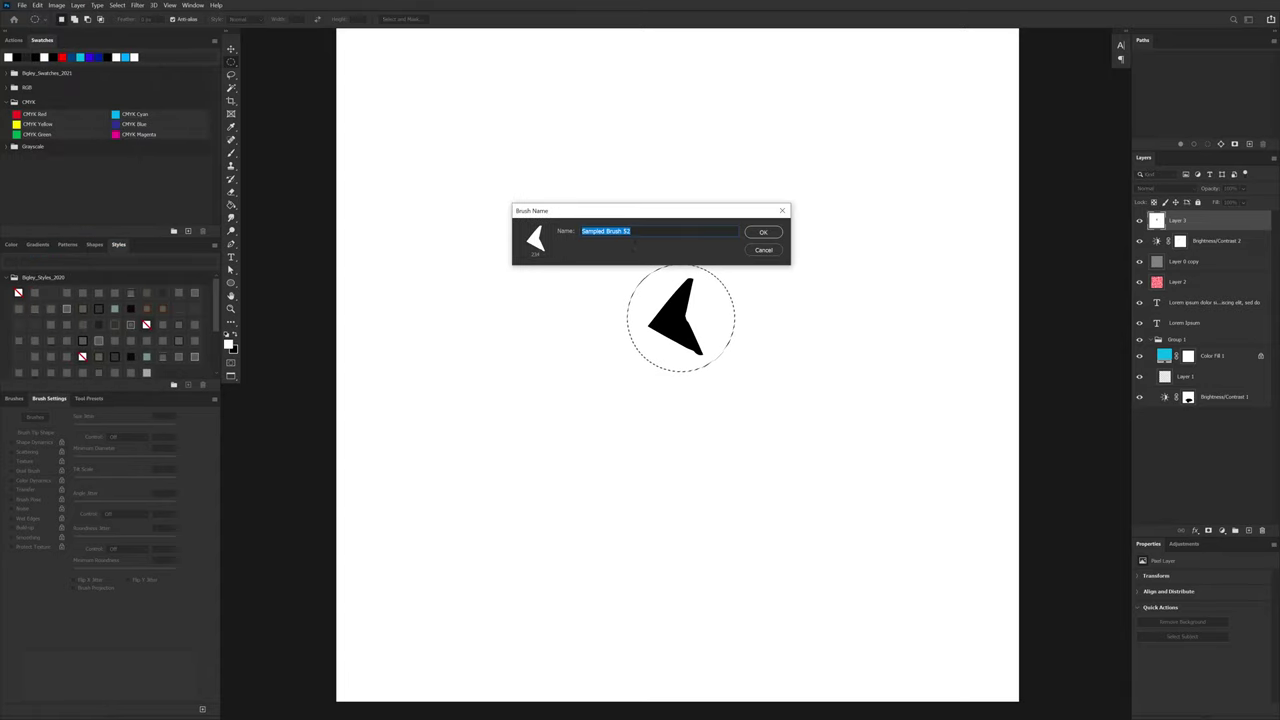
click(632, 231)
text(Boomerange)
key(BackSpace)
key(Return)
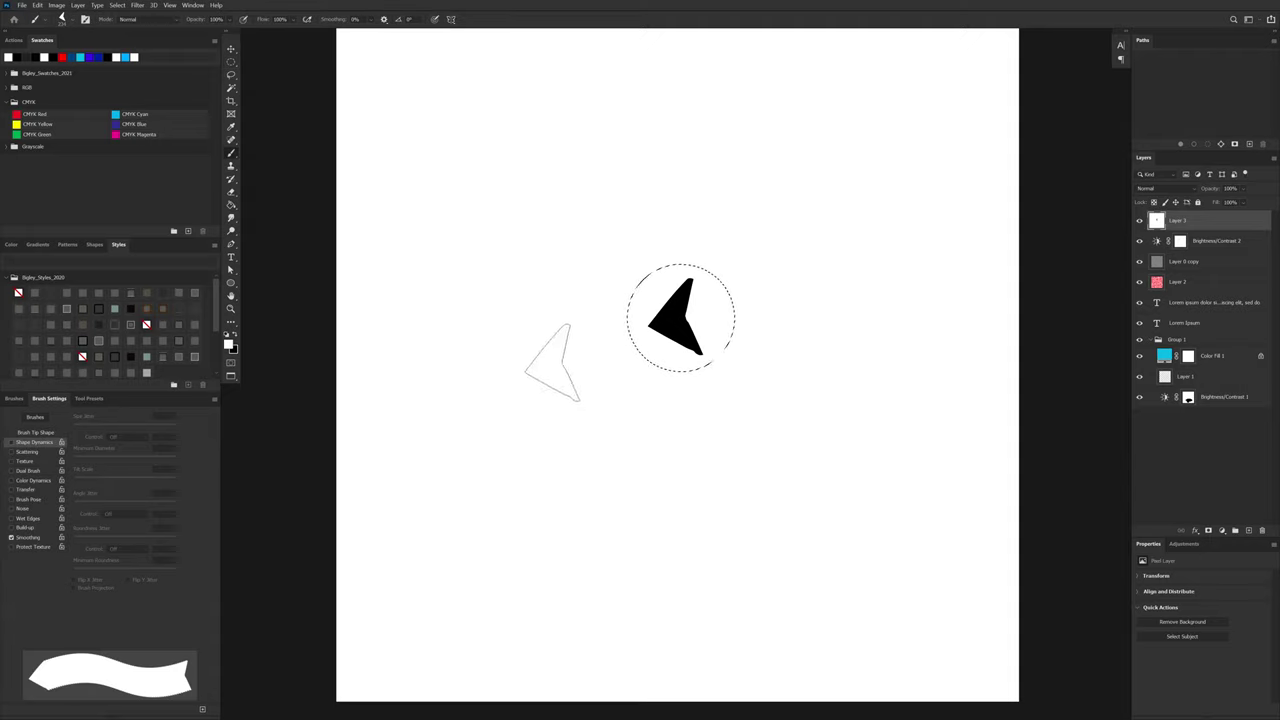
Step: Stamp the new brush in black at several spots around the canvas and paint broad wavy test strokes below them
click(707, 337)
click(778, 367)
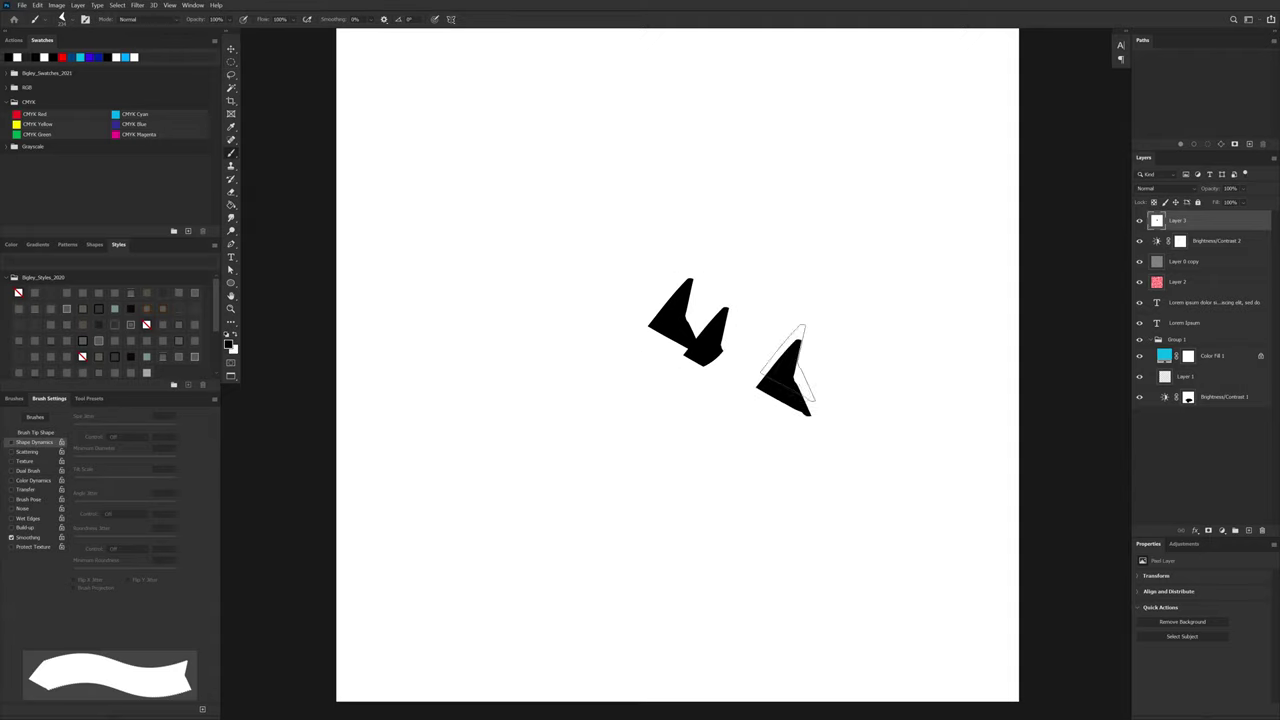
click(703, 417)
click(610, 423)
click(530, 396)
click(550, 268)
click(660, 182)
click(783, 205)
click(893, 157)
mouse_move(893, 157)
mouse_down()
mouse_move(885, 317)
mouse_move(934, 480)
mouse_move(785, 541)
mouse_move(345, 560)
mouse_up()
key(ctrl+z)
mouse_move(960, 565)
mouse_down()
mouse_move(910, 524)
mouse_move(827, 578)
mouse_move(658, 592)
mouse_move(520, 478)
mouse_move(431, 550)
mouse_move(403, 519)
mouse_move(375, 560)
mouse_up()
mouse_move(955, 390)
mouse_down()
mouse_move(897, 200)
mouse_move(735, 55)
mouse_move(540, 275)
mouse_move(455, 470)
mouse_up()
Step: Undo the wavy strokes and the scattered brush stamps back to the circular selection
key(ctrl+z)
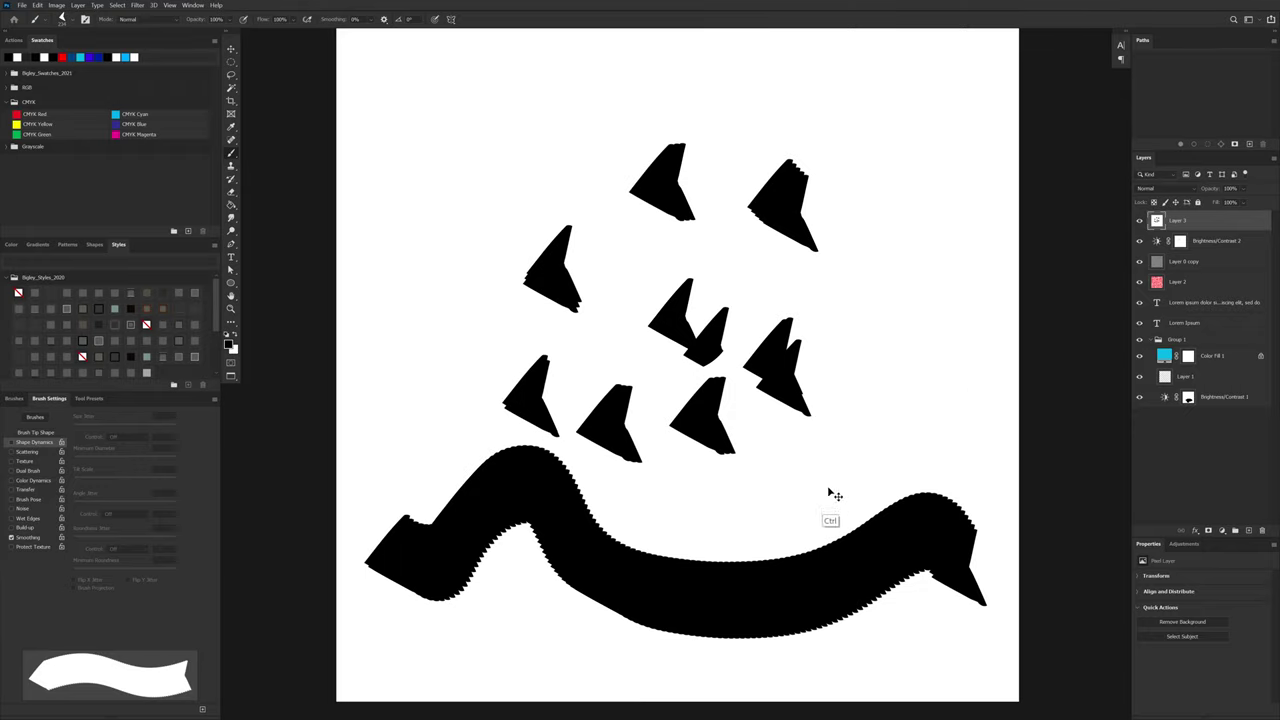
key(ctrl+z)
key(ctrl+z)
key(ctrl+z)
key(ctrl+z)
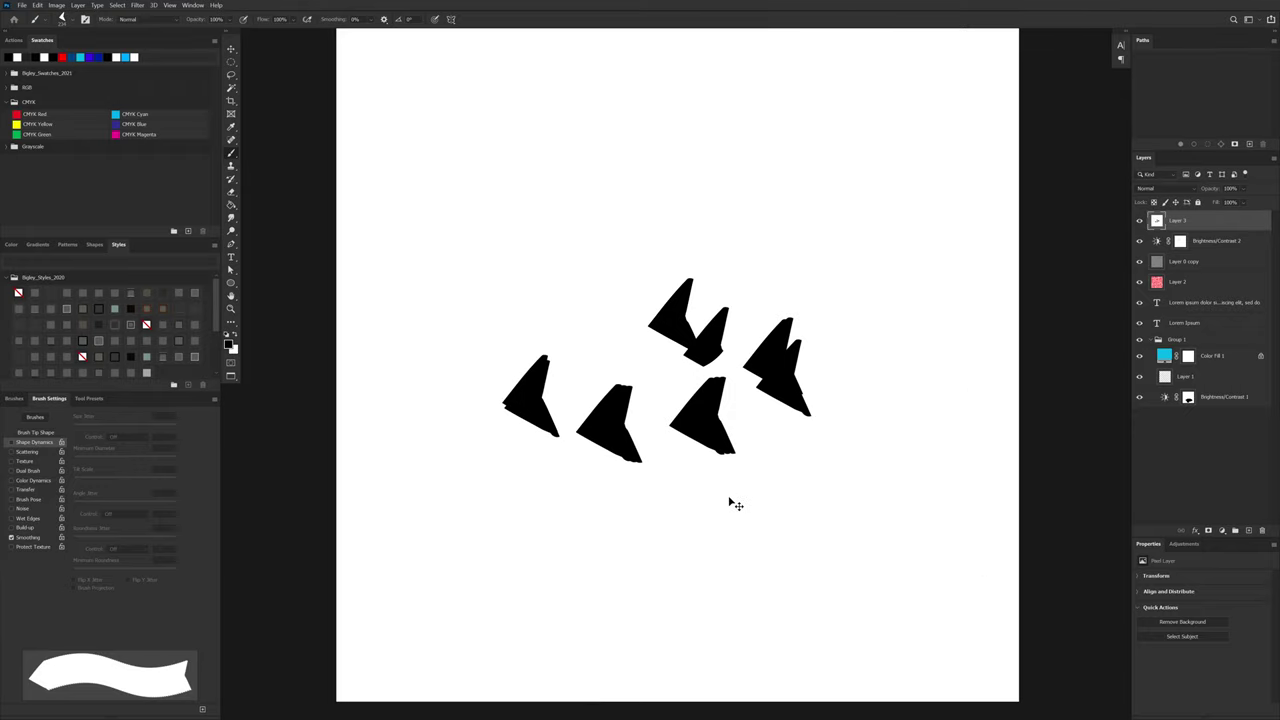
key(ctrl+z)
key(ctrl+z)
key(ctrl+z)
key(ctrl+z)
key(ctrl+z)
key(ctrl+z)
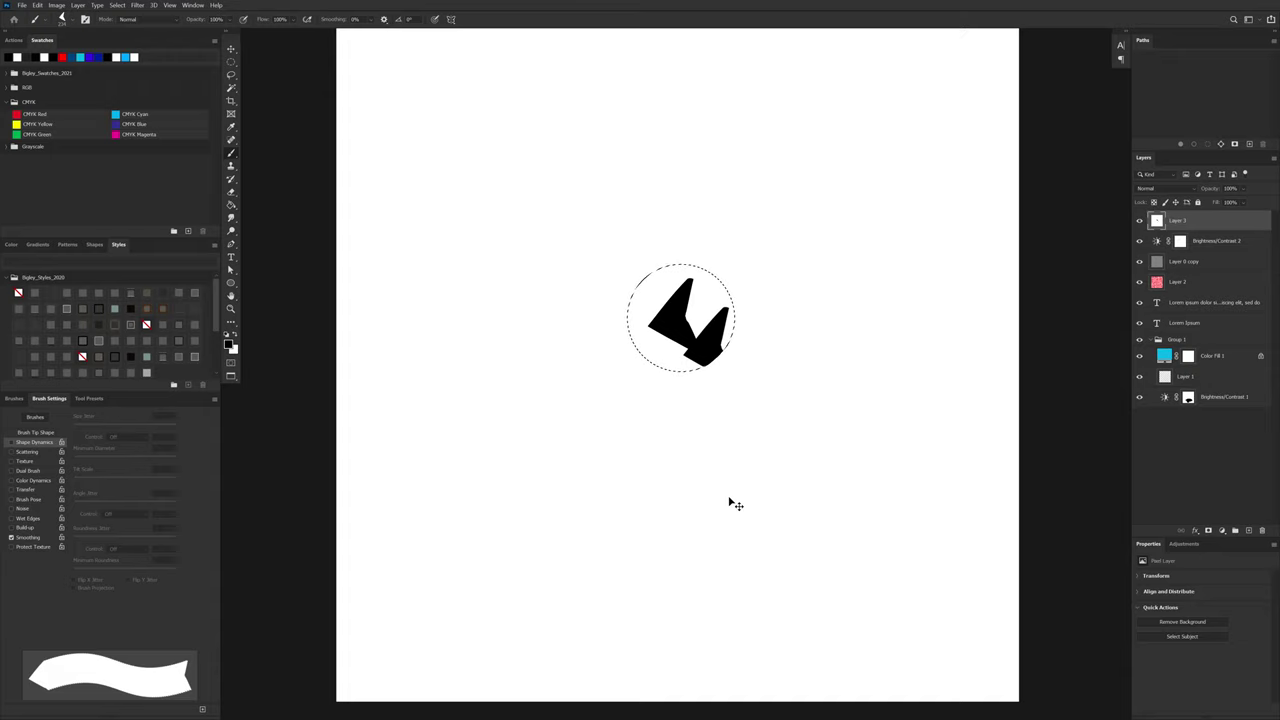
Step: Clear the circular selection and paint thick black test strokes across the canvas with the new brush
key(ctrl+d)
mouse_move(731, 259)
mouse_down()
mouse_move(708, 287)
mouse_move(843, 376)
mouse_up()
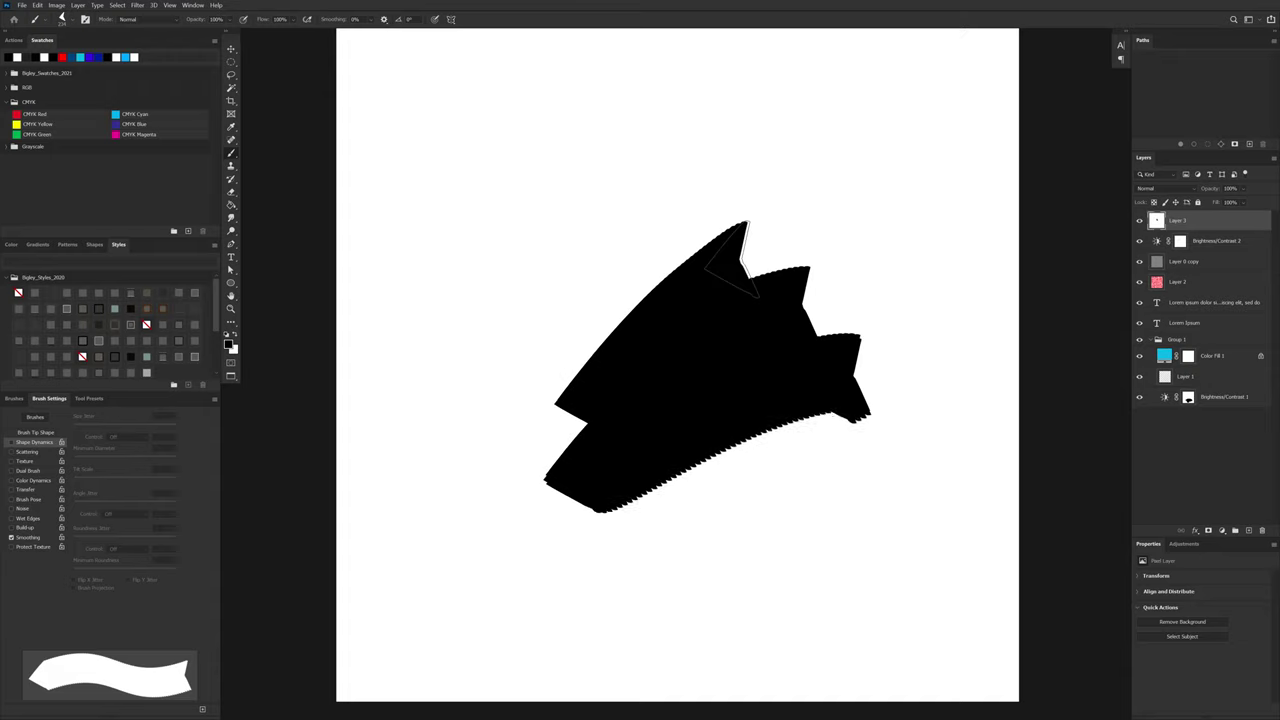
key(ctrl+shift+z)
key(ctrl+shift+z)
key(ctrl+shift+z)
key(ctrl+shift+z)
key(ctrl+shift+z)
key(ctrl+shift+z)
key(ctrl+shift+z)
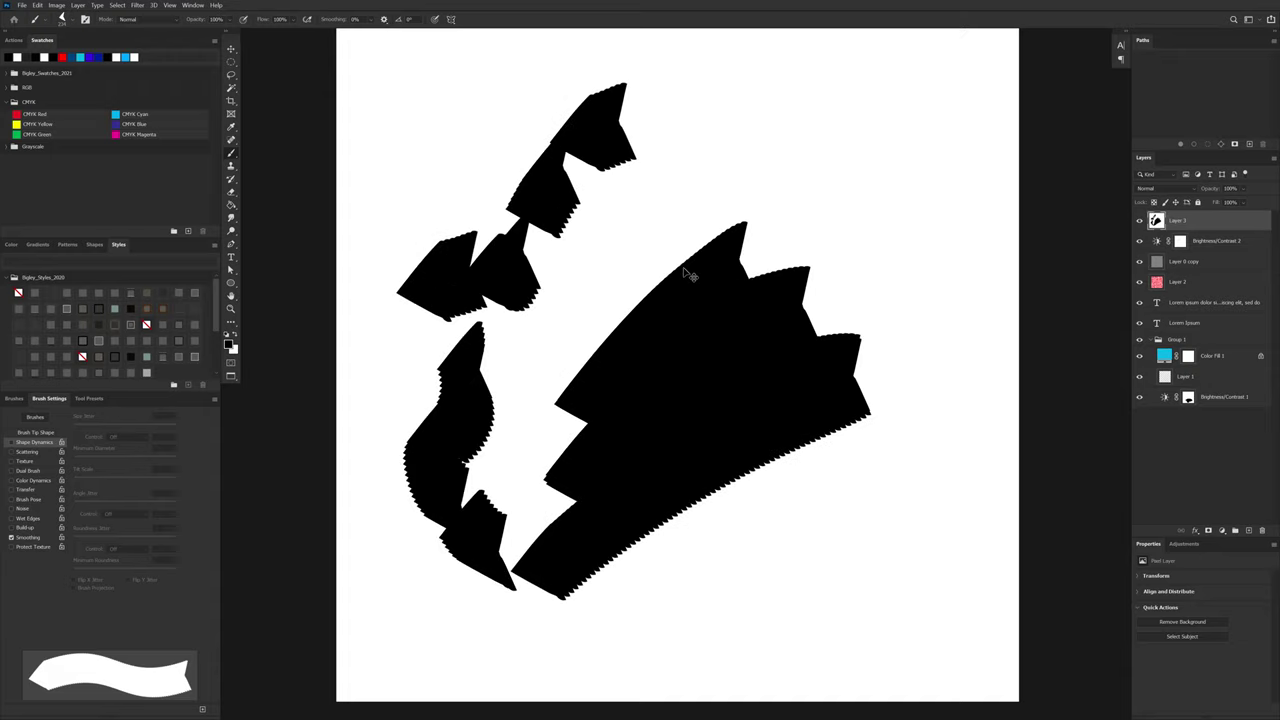
key(ctrl+z)
mouse_move(685, 265)
mouse_down()
mouse_move(675, 205)
mouse_move(478, 293)
mouse_up()
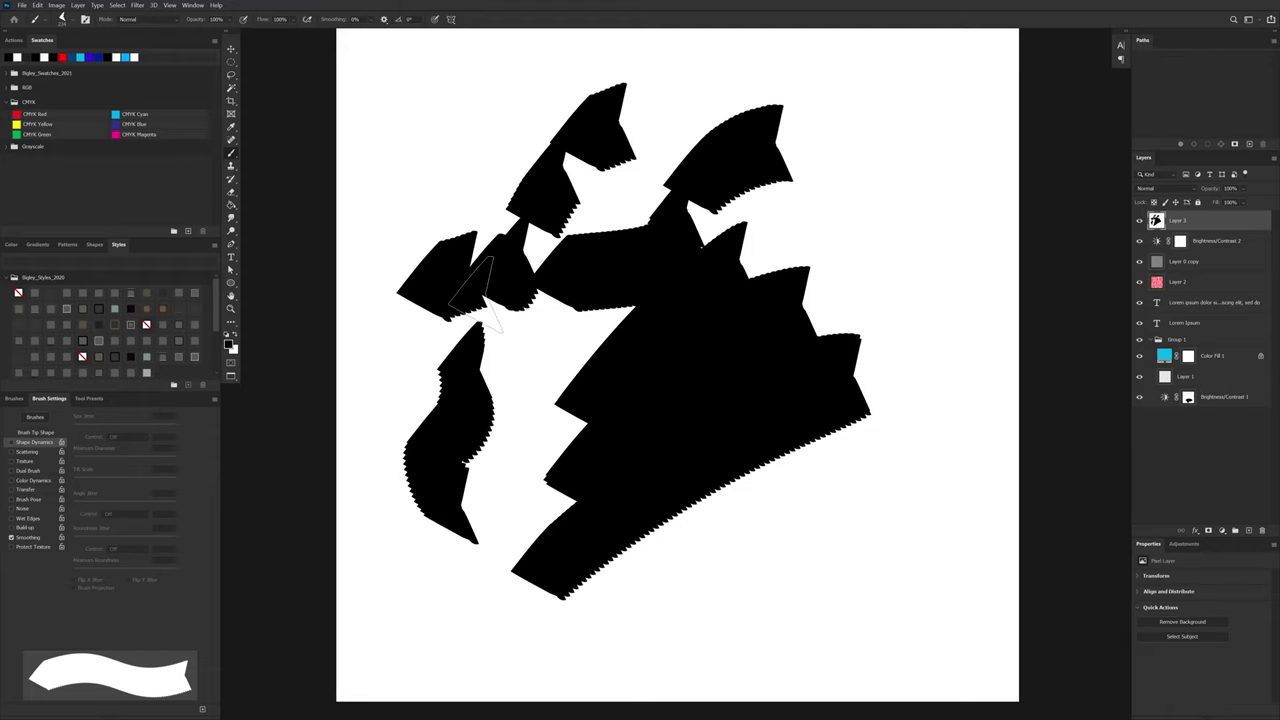
Step: Enable Shape Dynamics with a 75% size jitter and paint a long black test stroke along the canvas's lower edge
click(12, 443)
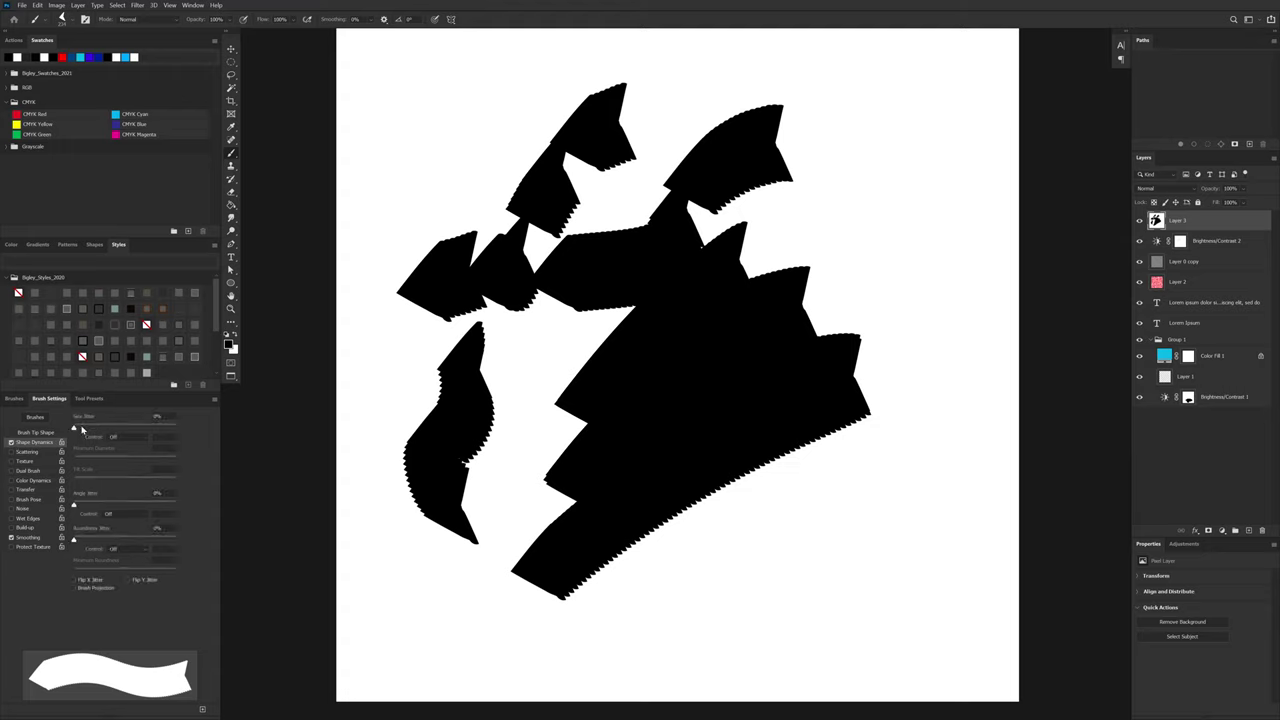
drag(76, 428, 150, 428)
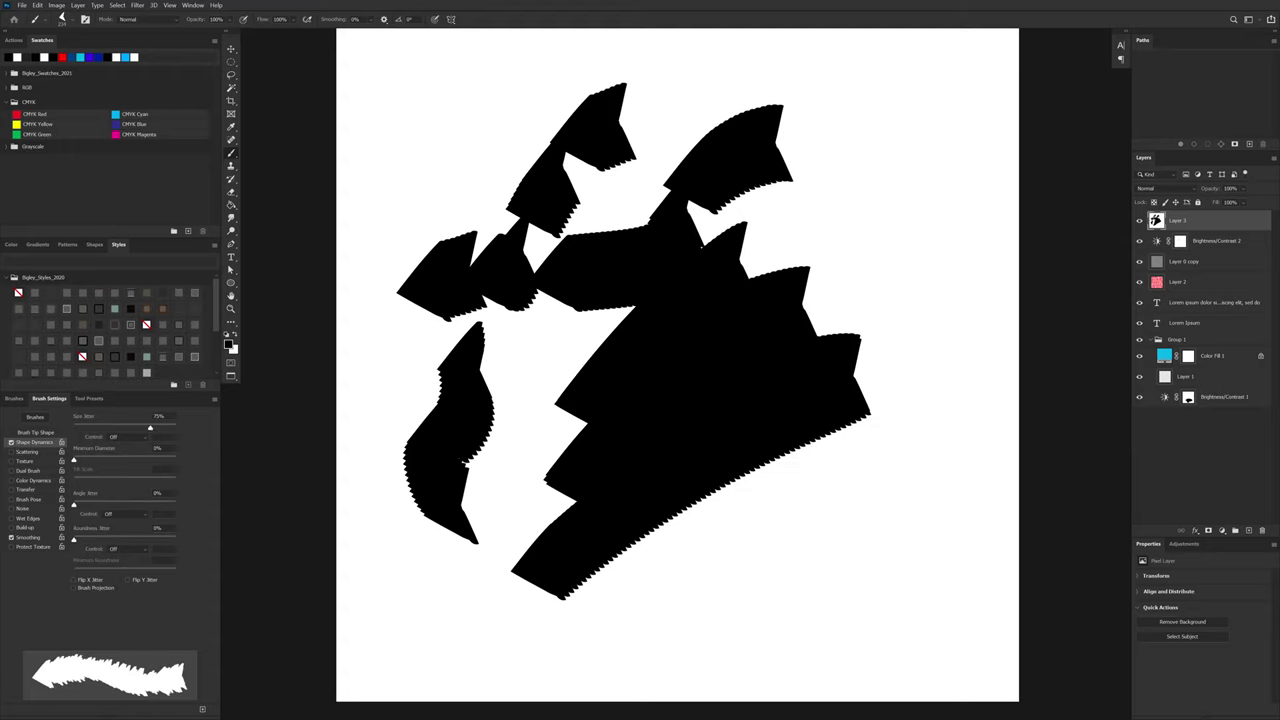
drag(965, 548, 452, 652)
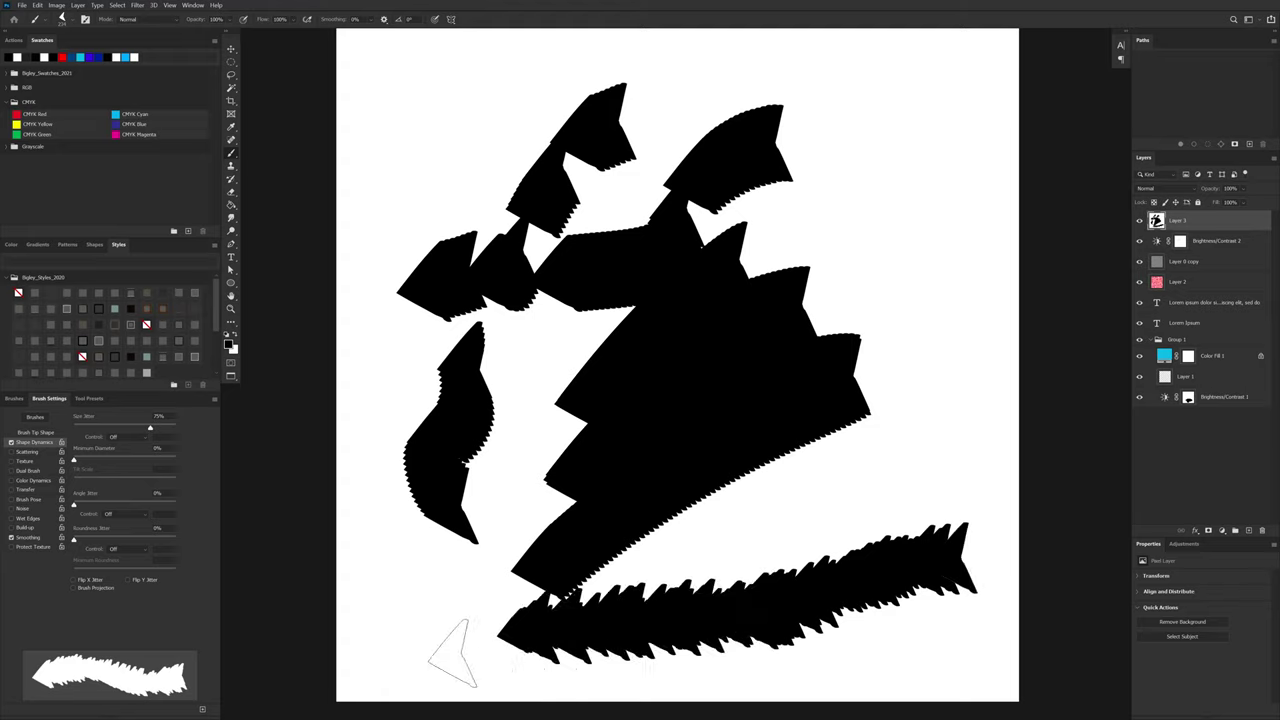
Step: Set the brush's angle jitter to 39% and paint long winding test strokes around the canvas
mouse_move(76, 460)
mouse_down()
mouse_move(198, 462)
mouse_move(44, 455)
mouse_up()
key(super)
key(super)
drag(76, 505, 113, 503)
mouse_move(935, 175)
mouse_down()
mouse_move(955, 365)
mouse_move(878, 462)
mouse_move(750, 525)
mouse_move(850, 330)
mouse_move(815, 200)
mouse_move(870, 105)
mouse_move(410, 110)
mouse_move(375, 440)
mouse_move(440, 630)
mouse_up()
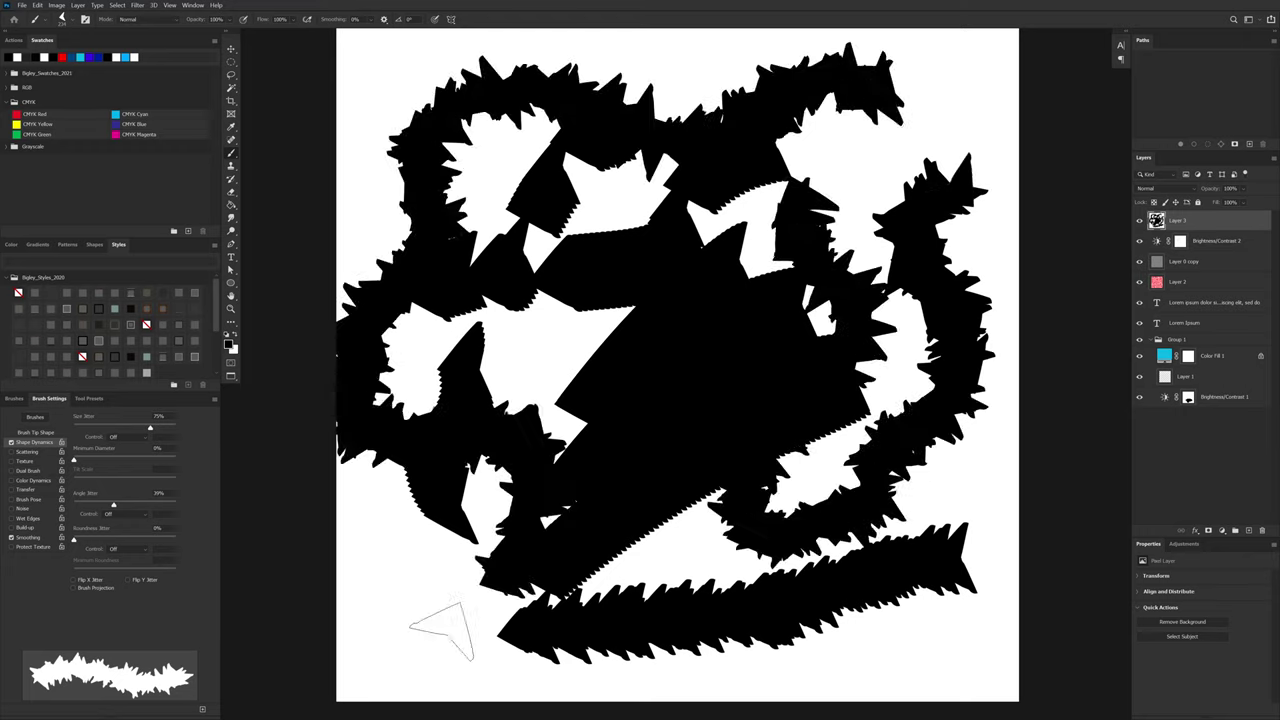
Step: Set the brush's angle control to Direction and its angle jitter to 0%
click(120, 514)
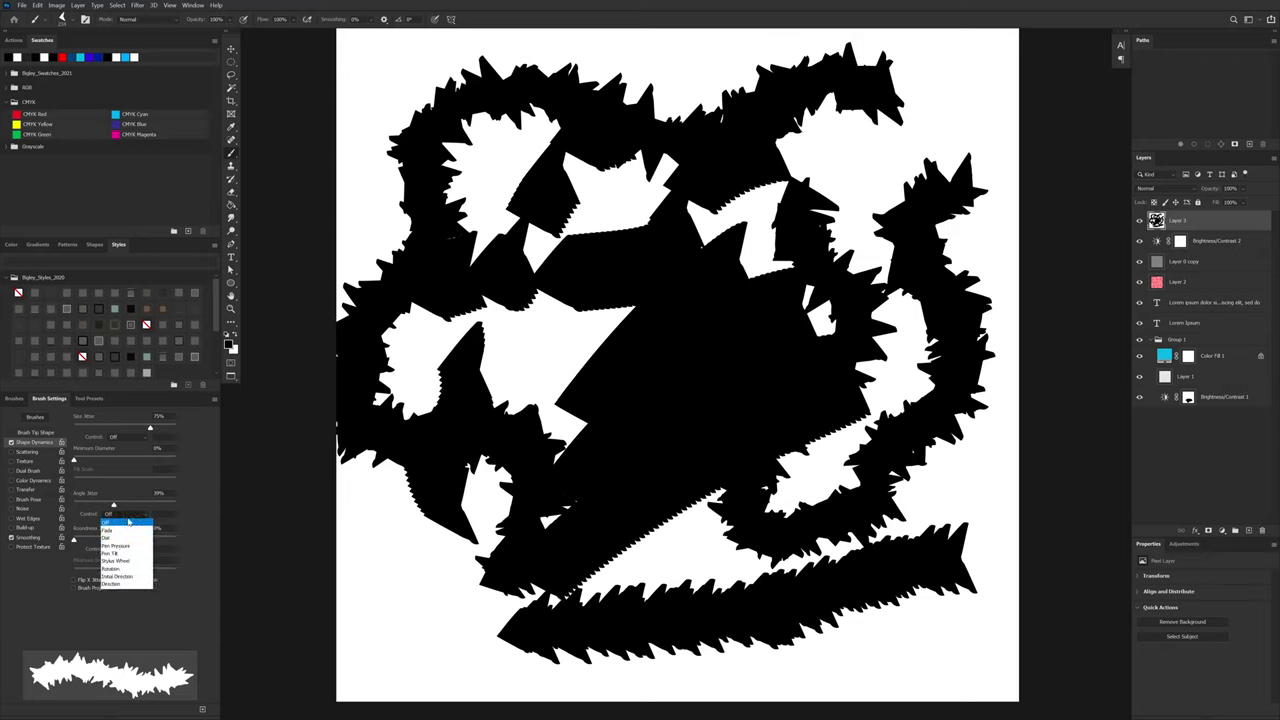
click(123, 584)
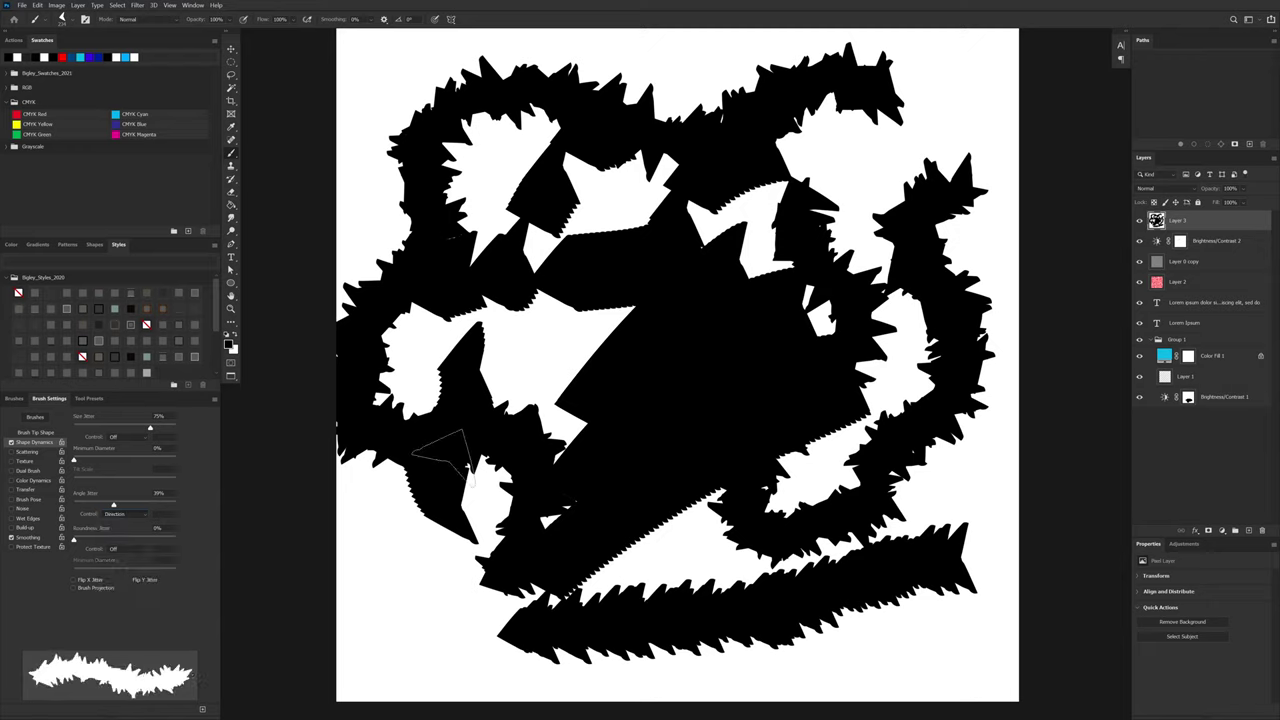
drag(106, 506, 71, 506)
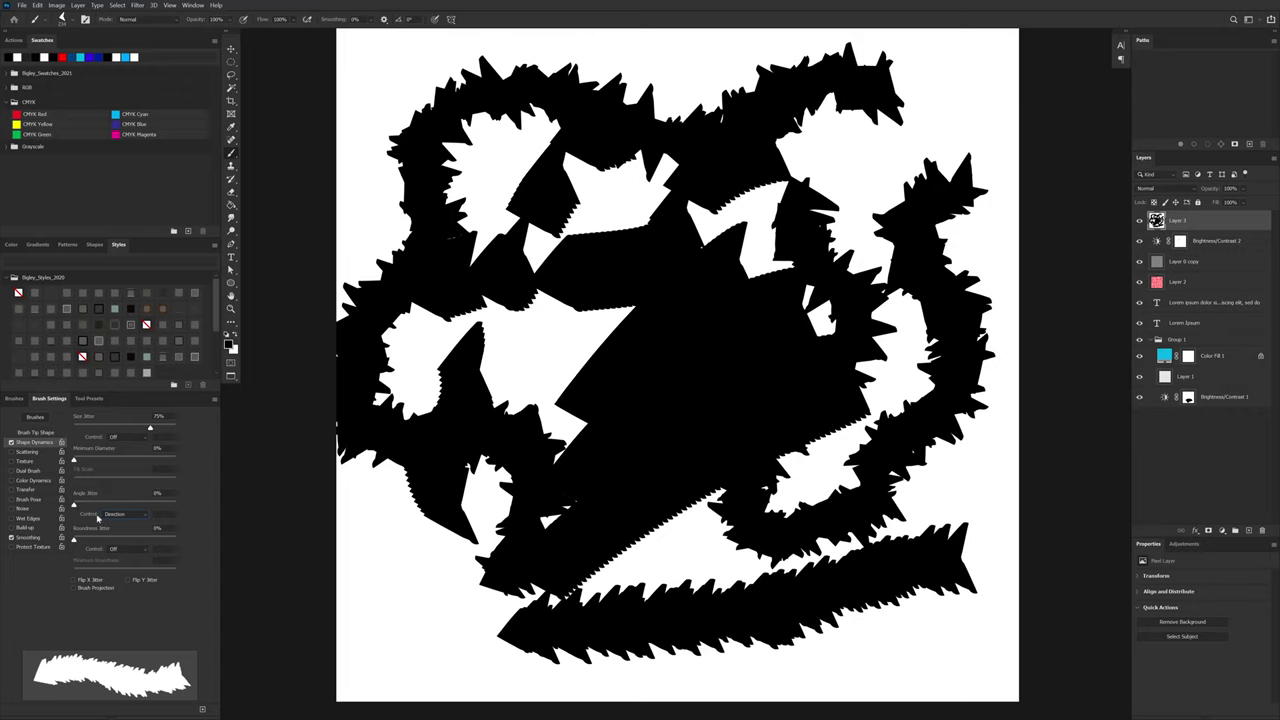
Step: Paint broad black test strokes over most of the canvas with the direction-controlled brush, swapping foreground and background colors as needed
drag(770, 417, 558, 528)
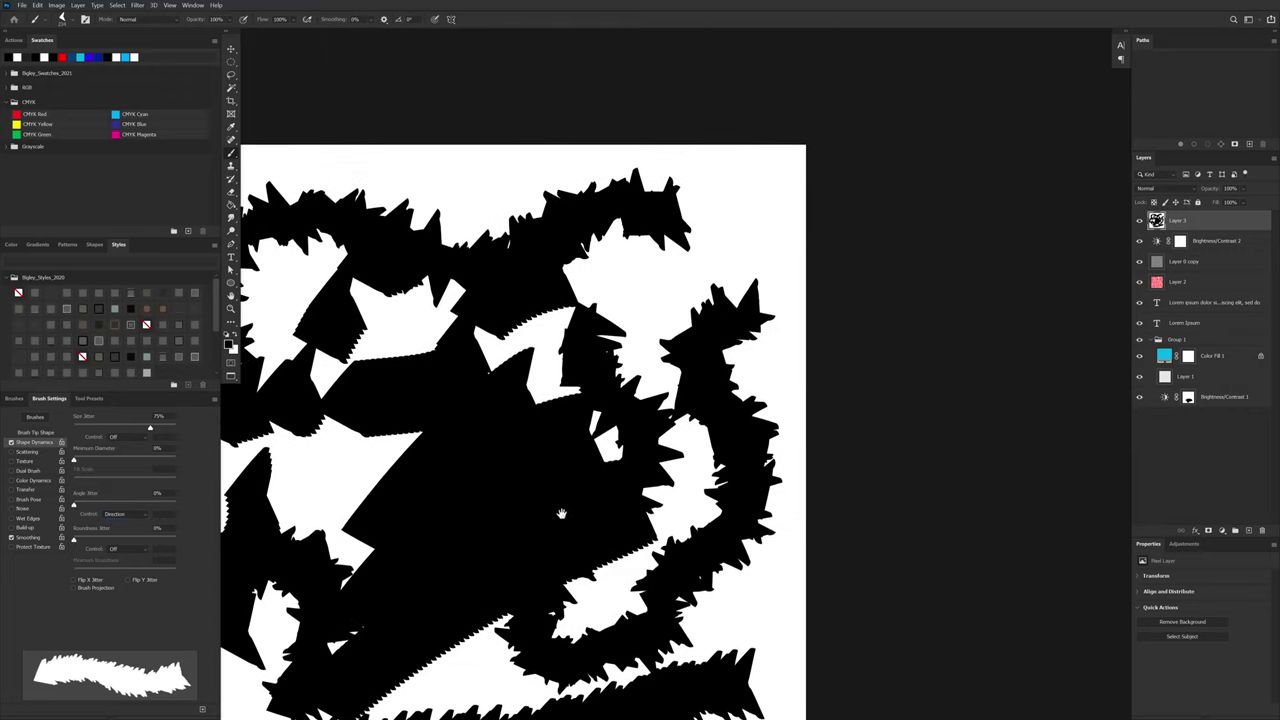
drag(645, 380, 771, 316)
key(x)
mouse_move(838, 178)
mouse_down()
mouse_move(785, 220)
mouse_move(790, 300)
mouse_move(736, 377)
mouse_move(590, 148)
mouse_move(255, 205)
mouse_move(410, 280)
mouse_move(310, 550)
mouse_move(800, 420)
mouse_move(860, 520)
mouse_move(330, 470)
mouse_move(510, 250)
mouse_move(400, 237)
mouse_up()
key(x)
mouse_move(628, 306)
mouse_down()
mouse_move(530, 340)
mouse_move(505, 408)
mouse_move(565, 440)
mouse_move(615, 440)
mouse_move(700, 375)
mouse_move(755, 390)
mouse_move(750, 440)
mouse_move(715, 480)
mouse_move(520, 555)
mouse_move(445, 545)
mouse_move(405, 445)
mouse_move(365, 430)
mouse_move(365, 360)
mouse_move(465, 275)
mouse_move(480, 200)
mouse_move(545, 215)
mouse_move(705, 200)
mouse_move(755, 250)
mouse_move(770, 300)
mouse_move(837, 305)
mouse_move(855, 500)
mouse_move(795, 575)
mouse_move(565, 638)
mouse_up()
key(ctrl+z)
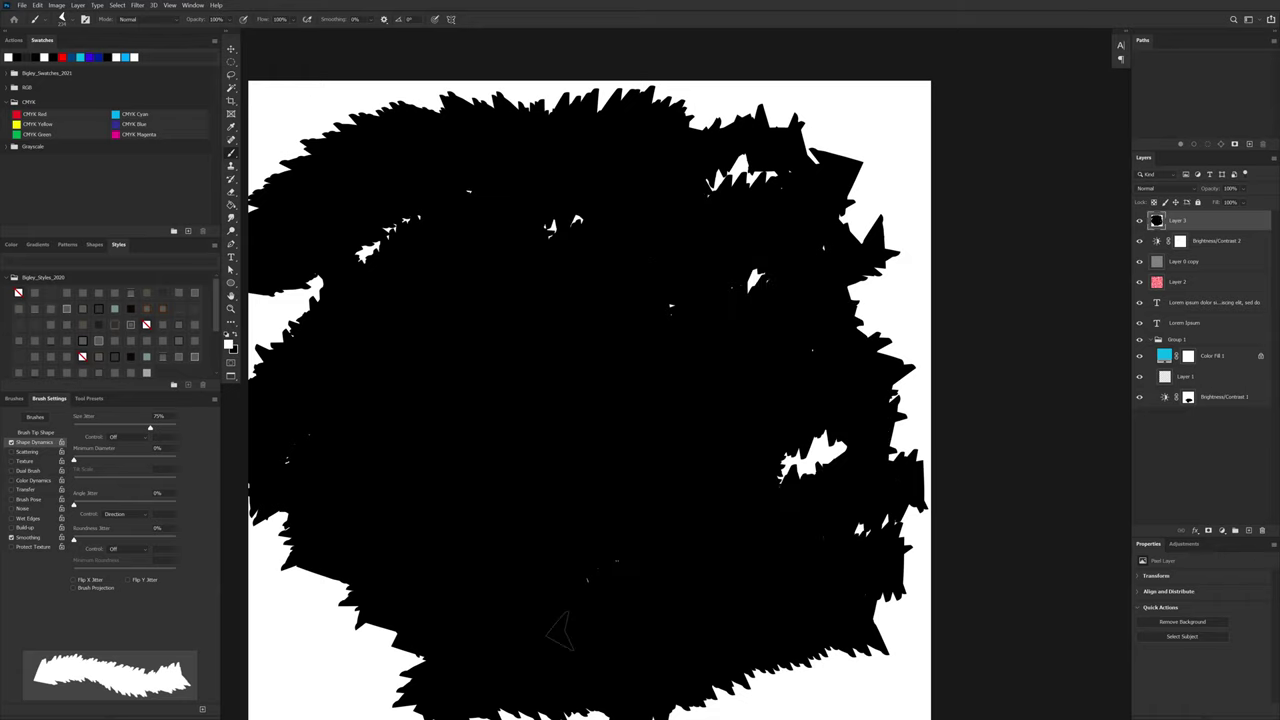
Step: Rotate the brush tip to 180° and paint a winding white test stroke on a black-filled Layer 3
click(44, 433)
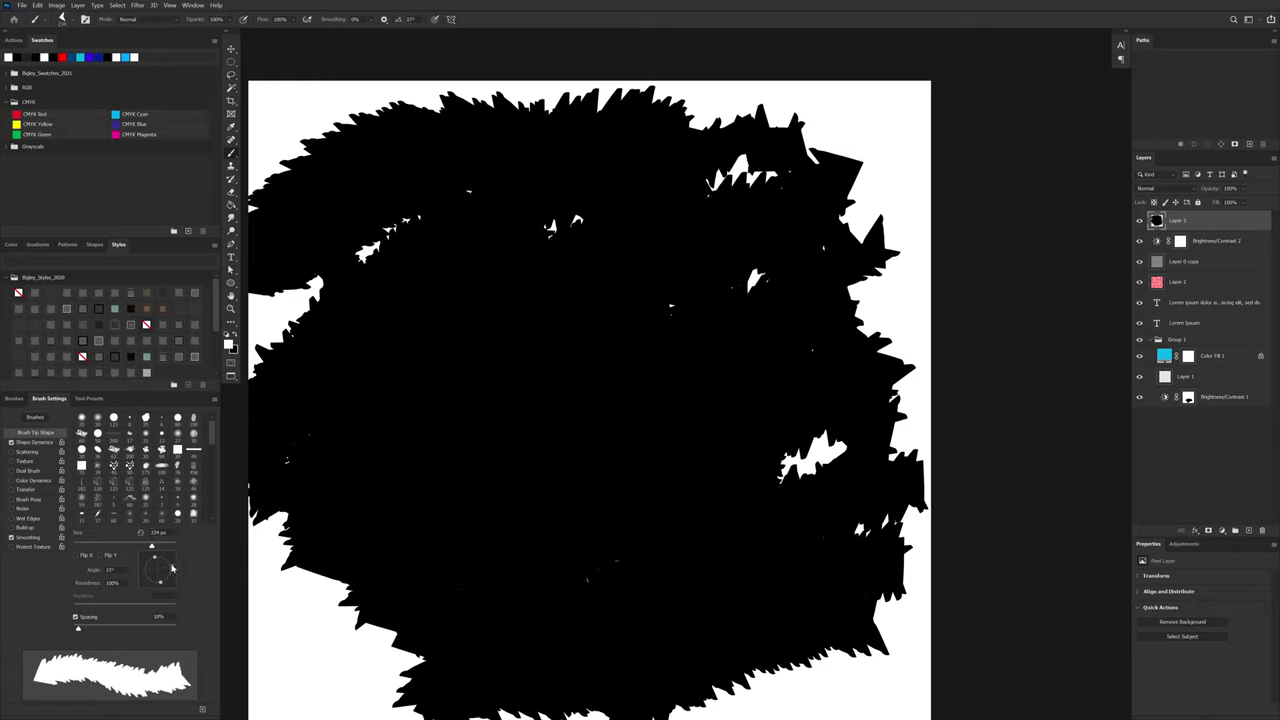
mouse_move(172, 568)
mouse_down()
mouse_move(155, 556)
mouse_move(147, 574)
mouse_up()
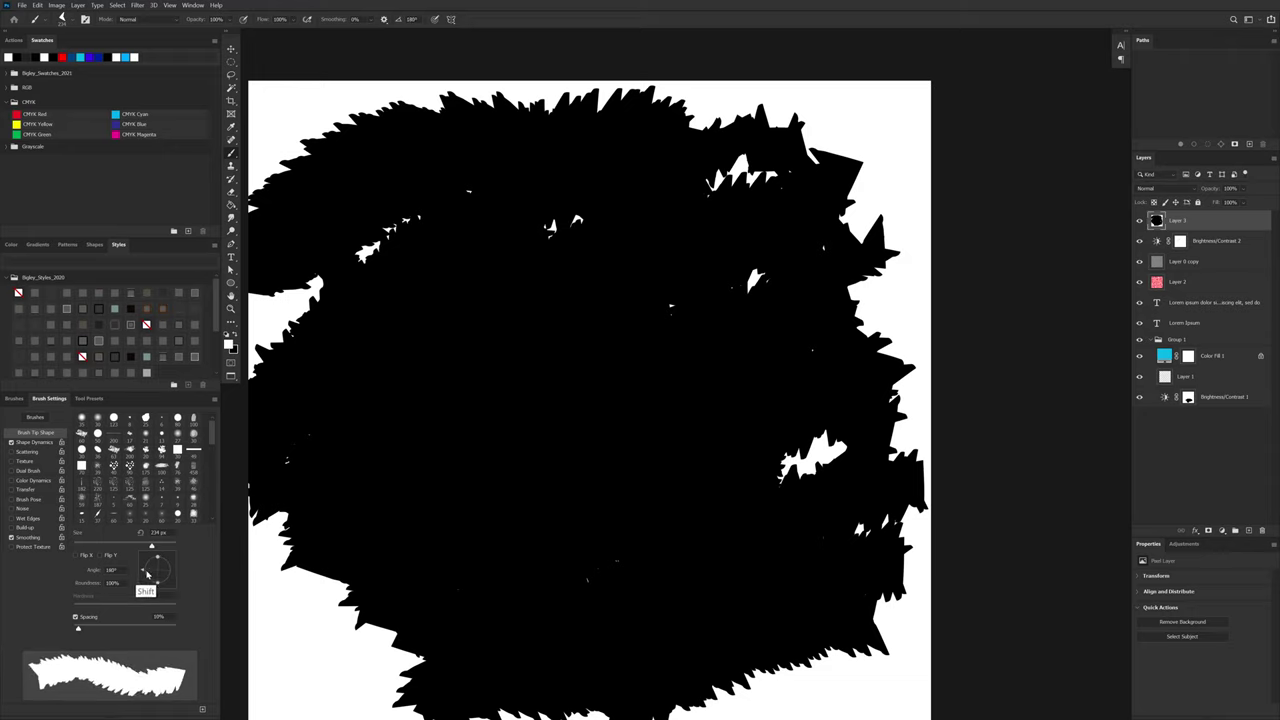
mouse_move(750, 400)
mouse_down()
mouse_move(715, 405)
mouse_move(630, 465)
mouse_move(525, 495)
mouse_move(530, 400)
mouse_move(580, 310)
mouse_move(490, 285)
mouse_move(390, 390)
mouse_move(360, 545)
mouse_move(485, 640)
mouse_move(610, 600)
mouse_move(700, 610)
mouse_move(765, 555)
mouse_up()
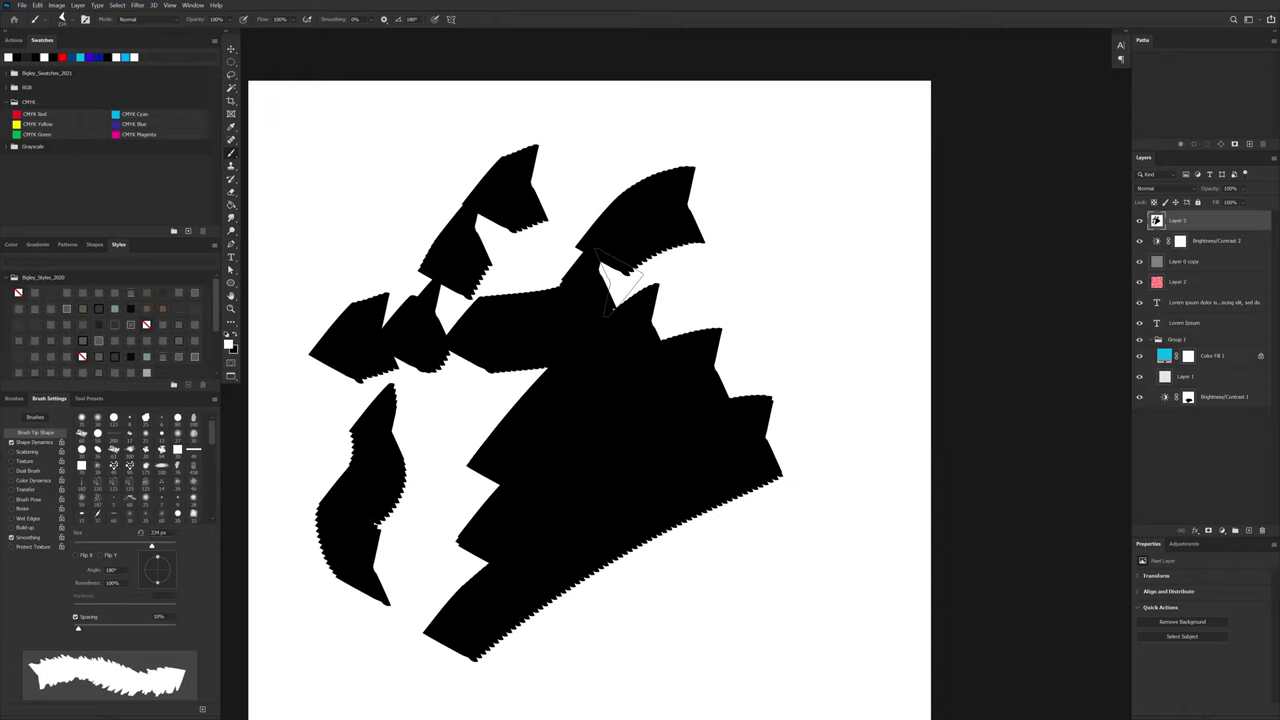
key(alt+BackSpace)
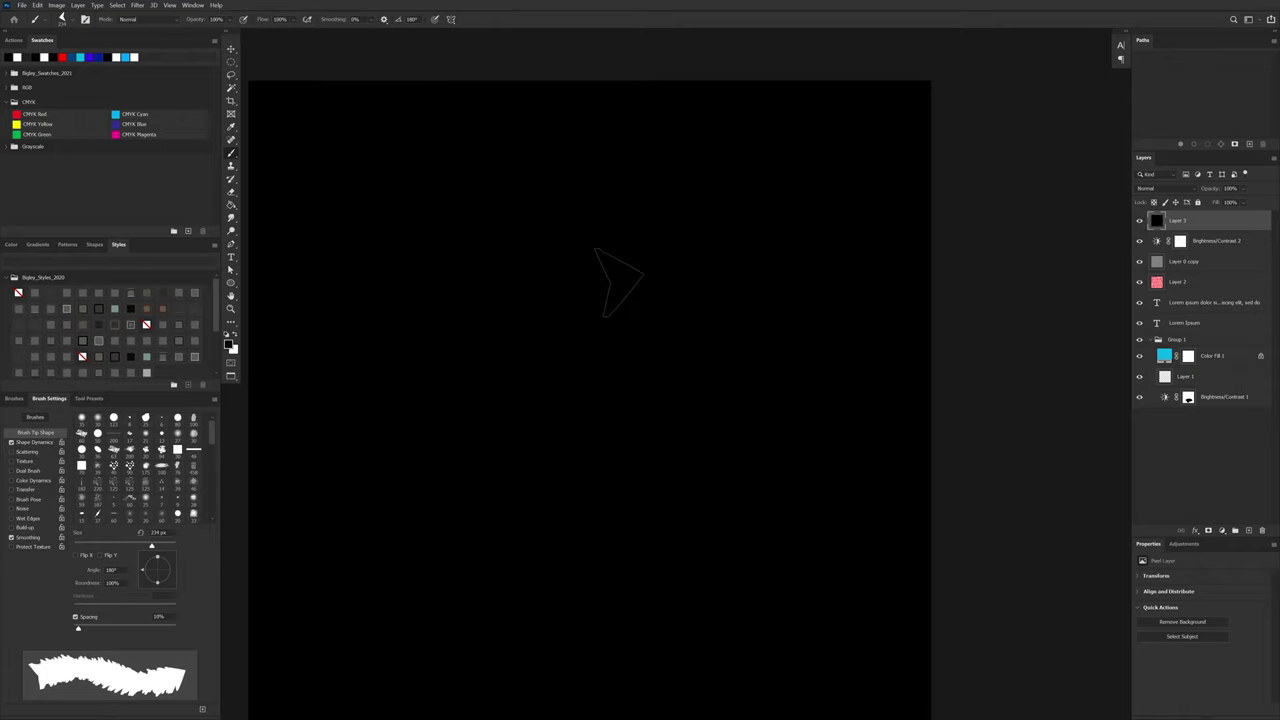
mouse_move(740, 186)
mouse_down()
mouse_move(768, 203)
mouse_move(735, 258)
mouse_move(678, 262)
mouse_move(615, 215)
mouse_move(508, 195)
mouse_move(453, 300)
mouse_move(680, 475)
mouse_move(805, 485)
mouse_up()
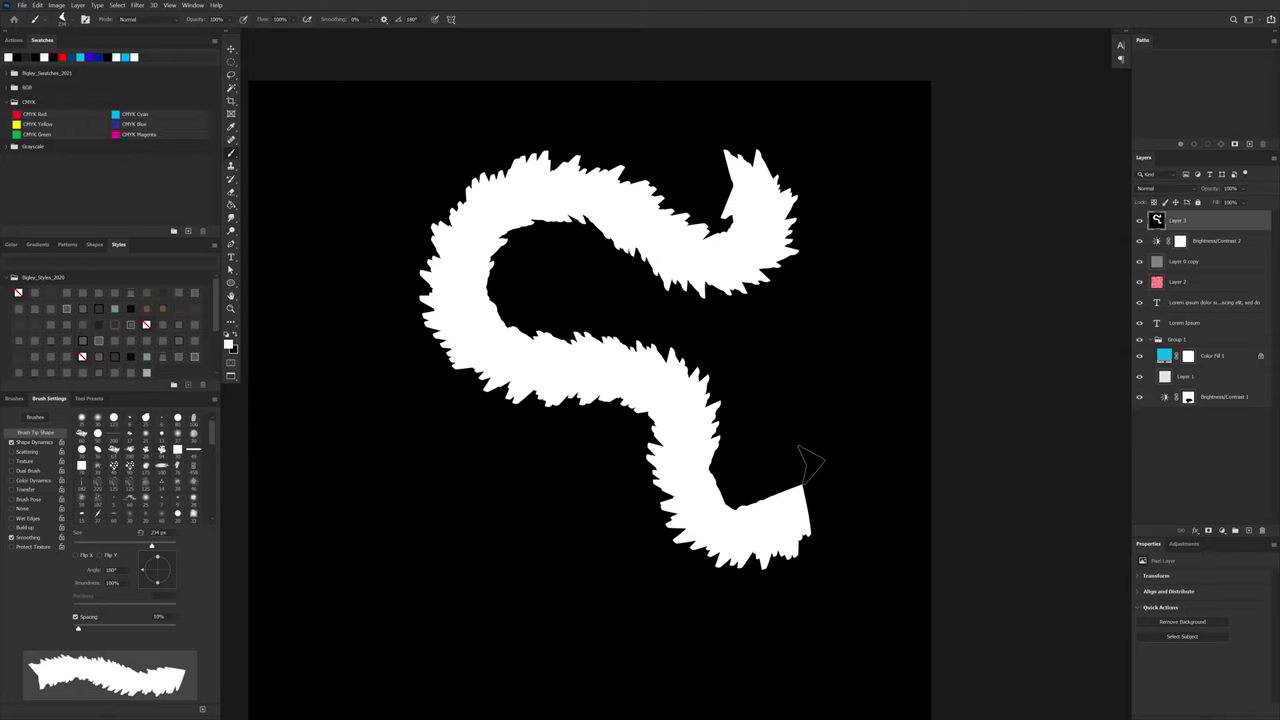
Step: Set the size jitter to 100% with Pen Pressure as size control and paint white test strokes with varying pressure
click(36, 442)
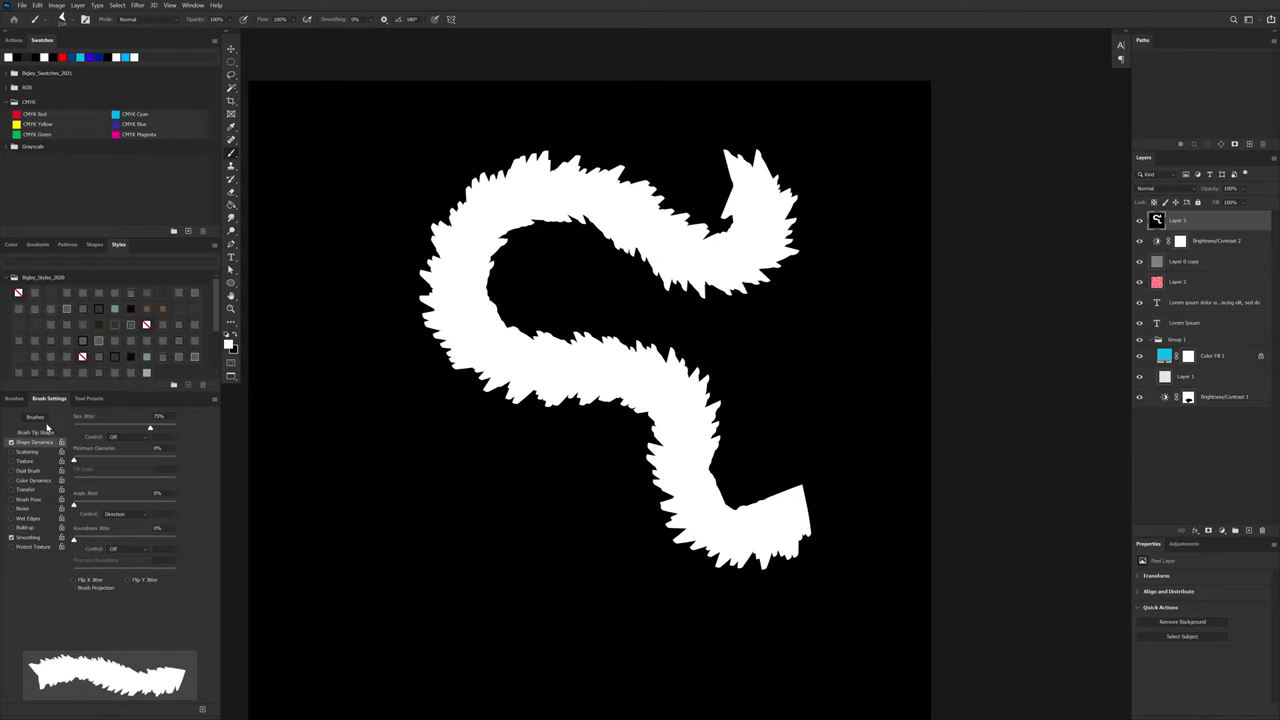
mouse_move(152, 430)
mouse_down()
mouse_move(181, 428)
mouse_move(155, 443)
mouse_move(187, 452)
mouse_up()
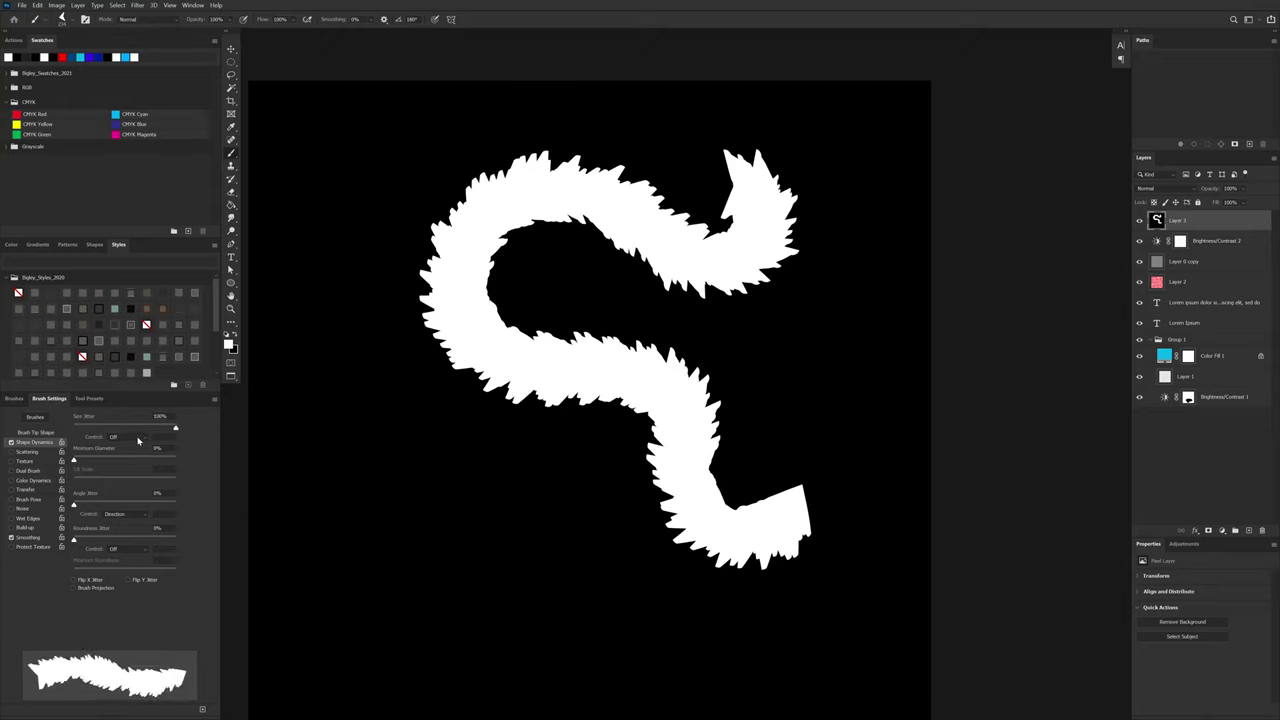
click(138, 438)
click(121, 468)
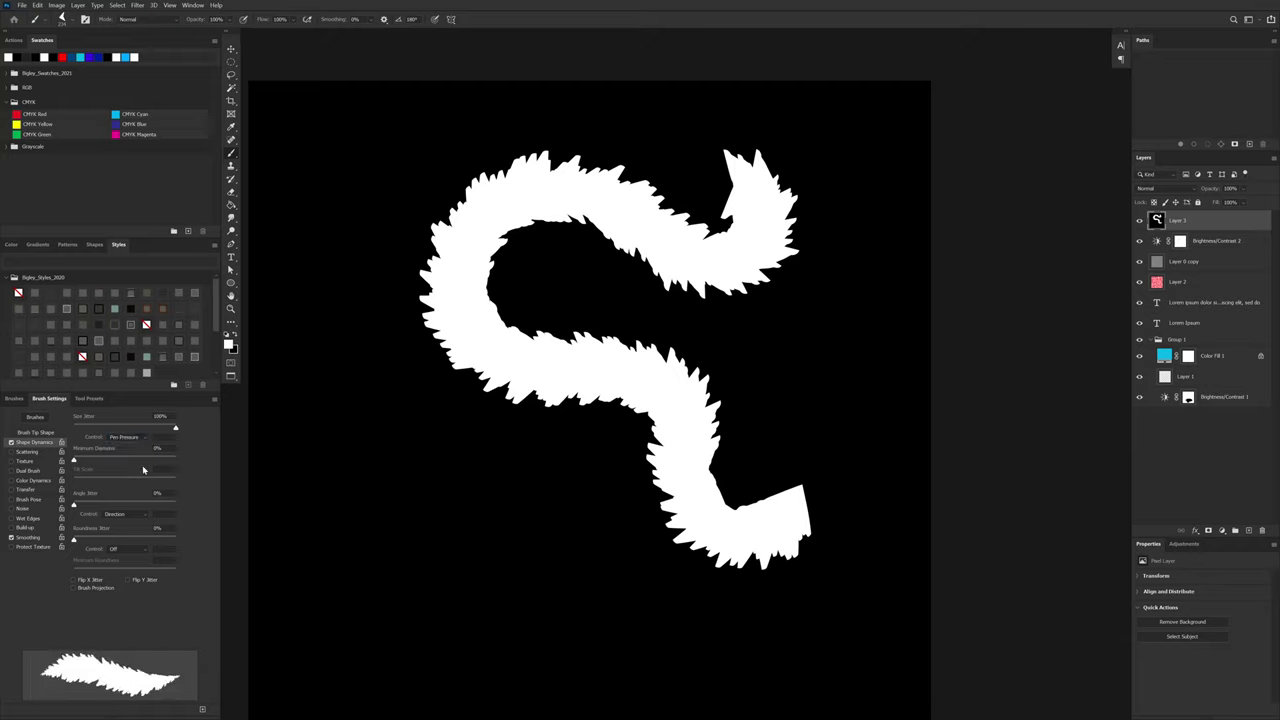
mouse_move(318, 545)
mouse_down()
mouse_move(398, 432)
mouse_move(452, 542)
mouse_up()
mouse_move(420, 595)
mouse_down()
mouse_move(543, 575)
mouse_move(585, 530)
mouse_move(652, 588)
mouse_move(730, 592)
mouse_move(815, 625)
mouse_move(873, 585)
mouse_move(822, 270)
mouse_move(832, 172)
mouse_move(560, 415)
mouse_move(320, 185)
mouse_move(438, 132)
mouse_move(686, 118)
mouse_move(713, 165)
mouse_up()
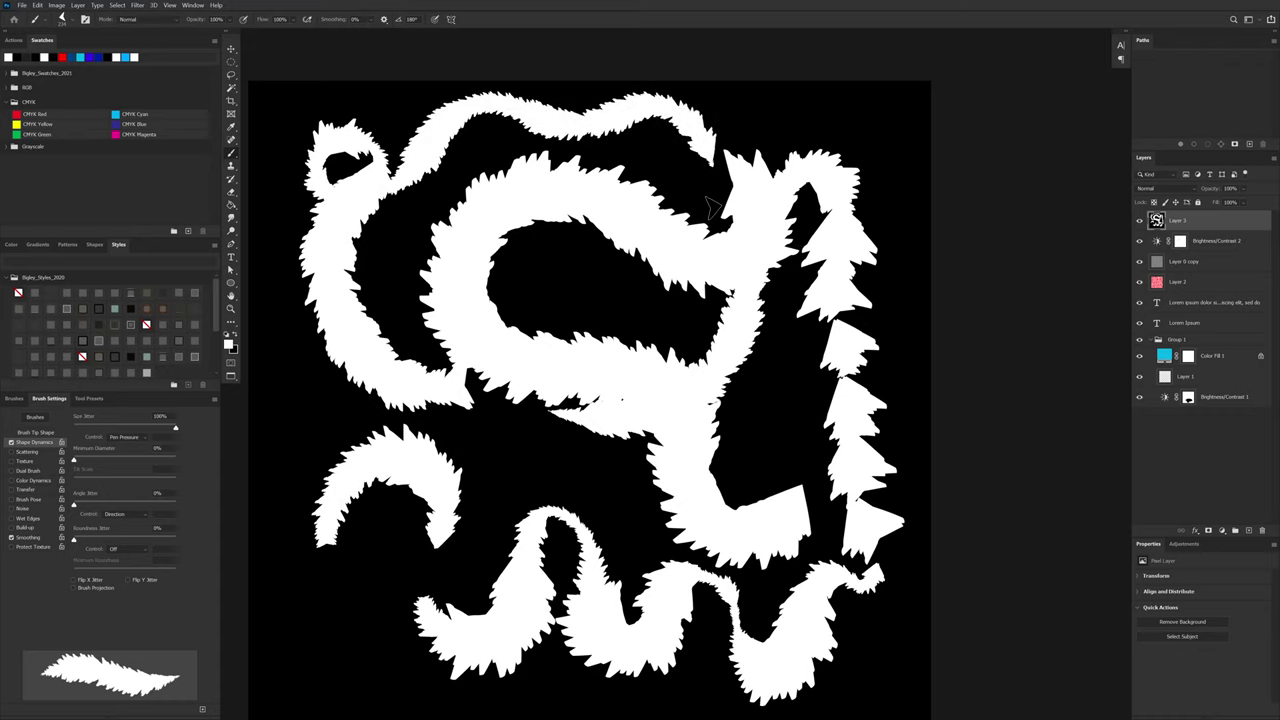
mouse_move(575, 445)
mouse_down()
mouse_move(470, 570)
mouse_move(790, 460)
mouse_move(702, 523)
mouse_up()
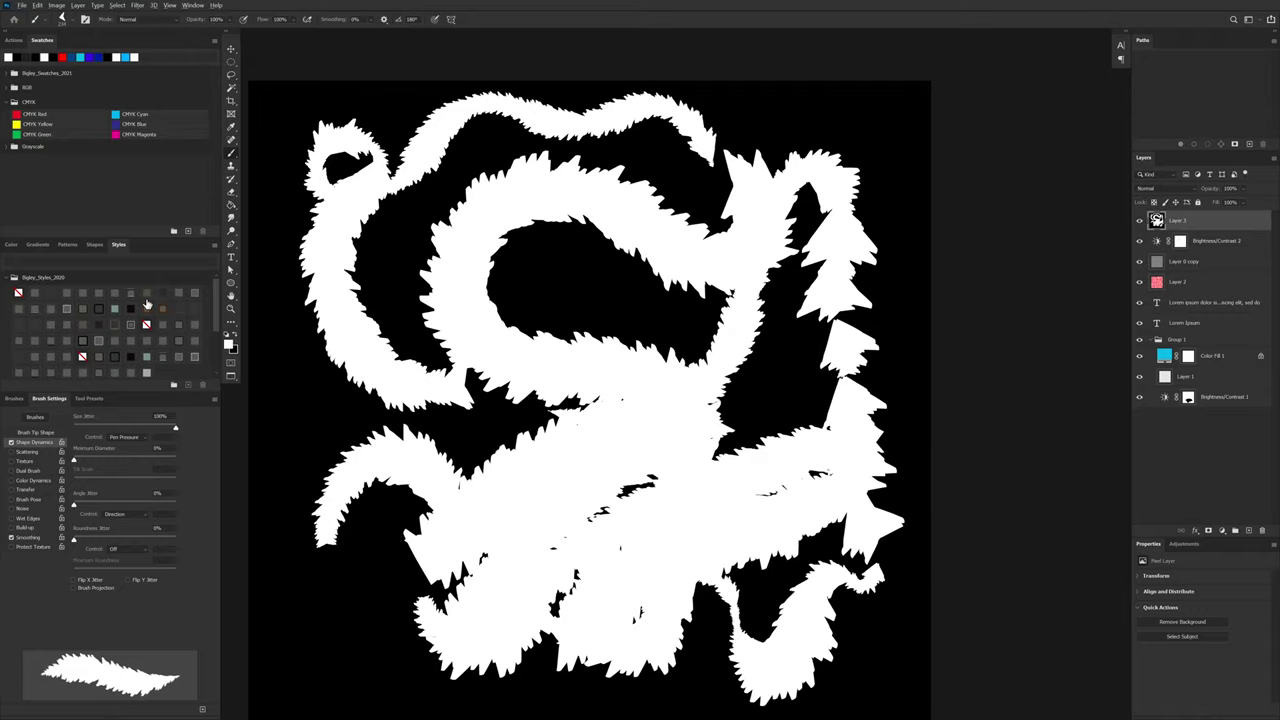
Step: Fill Layer 3 with white and paint two tapering black test strokes in its upper part
key(alt+BackSpace)
key(x)
mouse_move(530, 130)
mouse_down()
mouse_move(485, 150)
mouse_move(686, 197)
mouse_up()
mouse_move(697, 247)
mouse_down()
mouse_move(711, 208)
mouse_move(576, 368)
mouse_up()
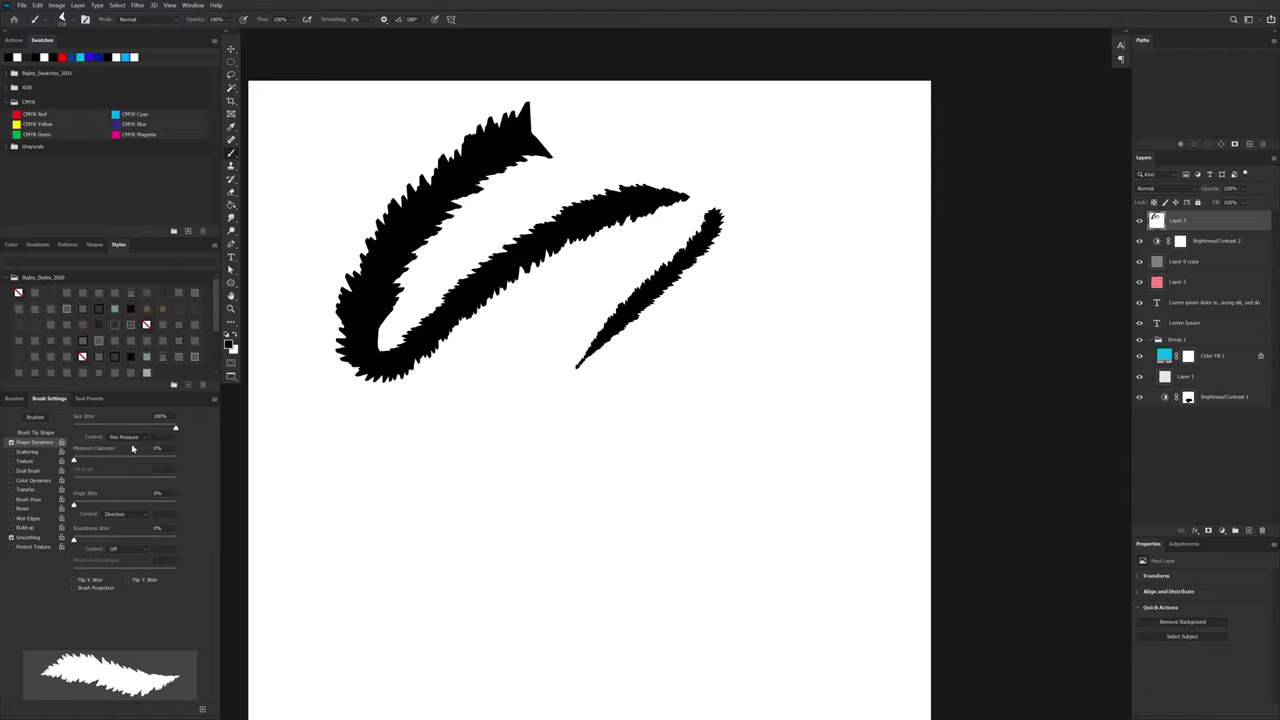
Step: Enable Scattering with a scatter of 98% and paint black test strokes across the lower half of the canvas
click(33, 452)
drag(82, 426, 84, 427)
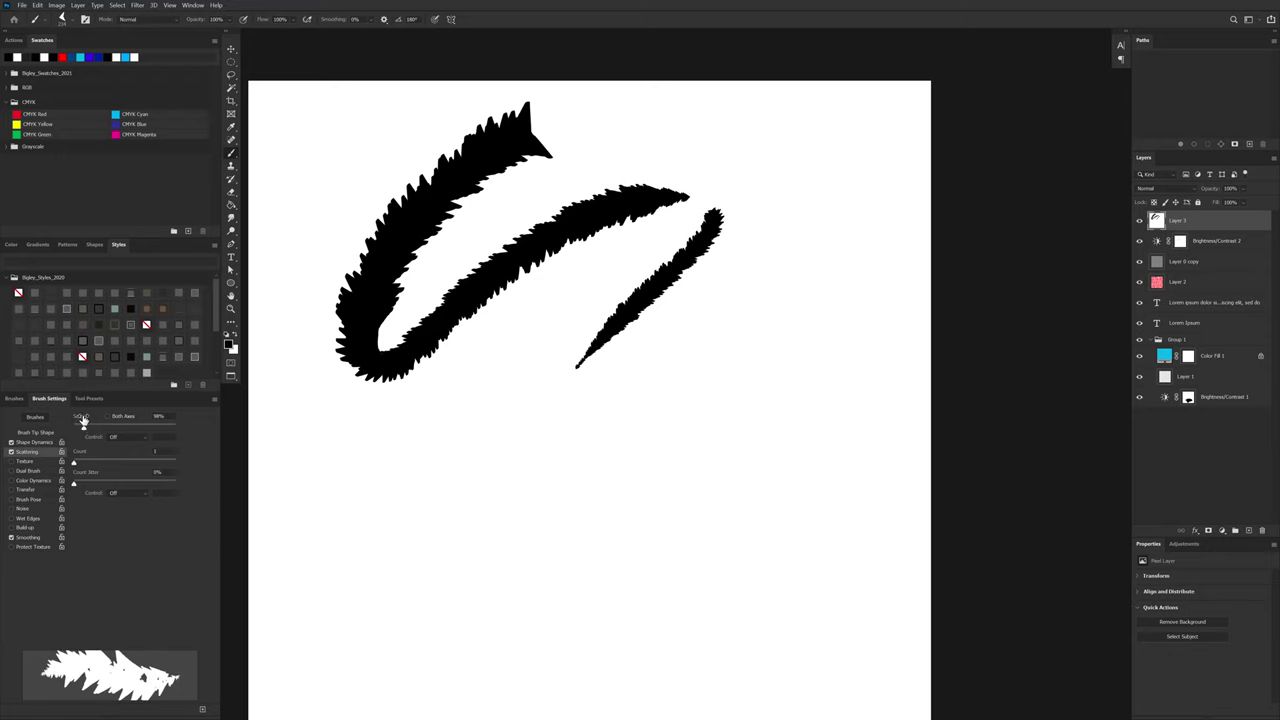
mouse_move(365, 579)
mouse_down()
mouse_move(405, 470)
mouse_move(495, 435)
mouse_move(565, 500)
mouse_move(620, 580)
mouse_move(730, 590)
mouse_move(775, 475)
mouse_move(755, 395)
mouse_move(815, 340)
mouse_move(813, 250)
mouse_move(773, 260)
mouse_move(705, 318)
mouse_move(620, 500)
mouse_up()
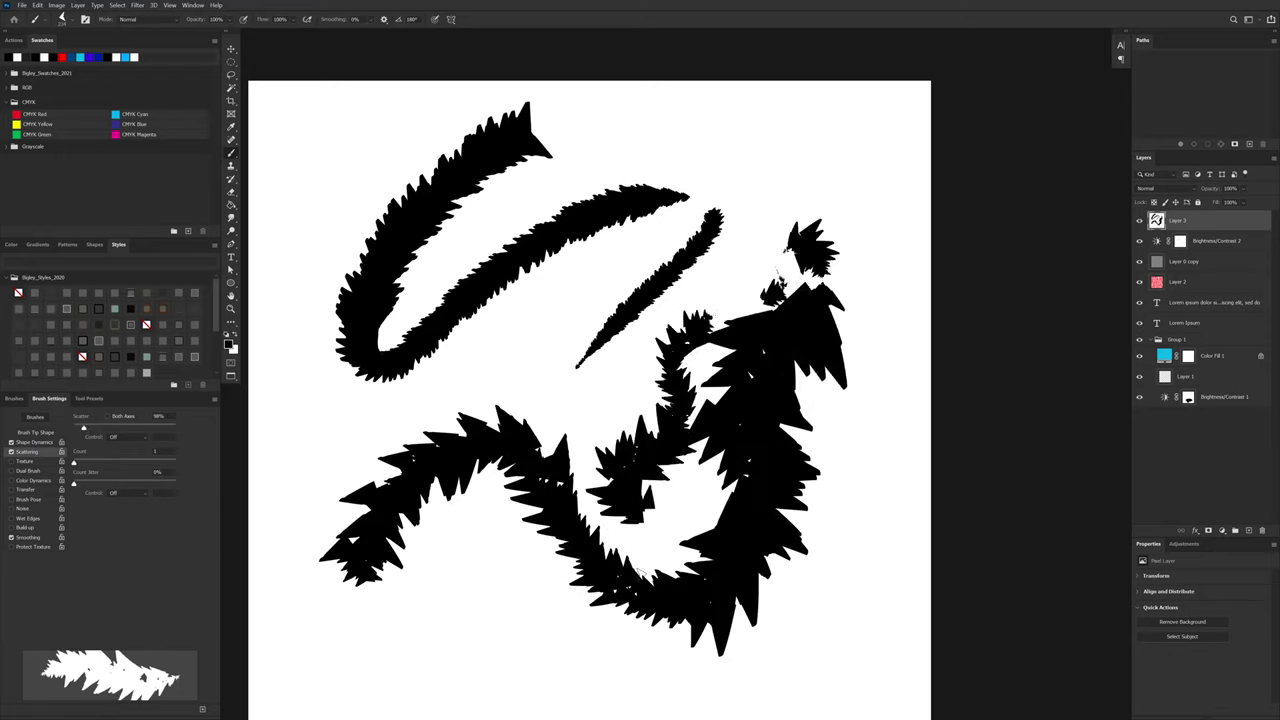
Step: Enable Texture for the brush and pick a pattern from the Bigley_Patterns_2018_July folder
click(38, 461)
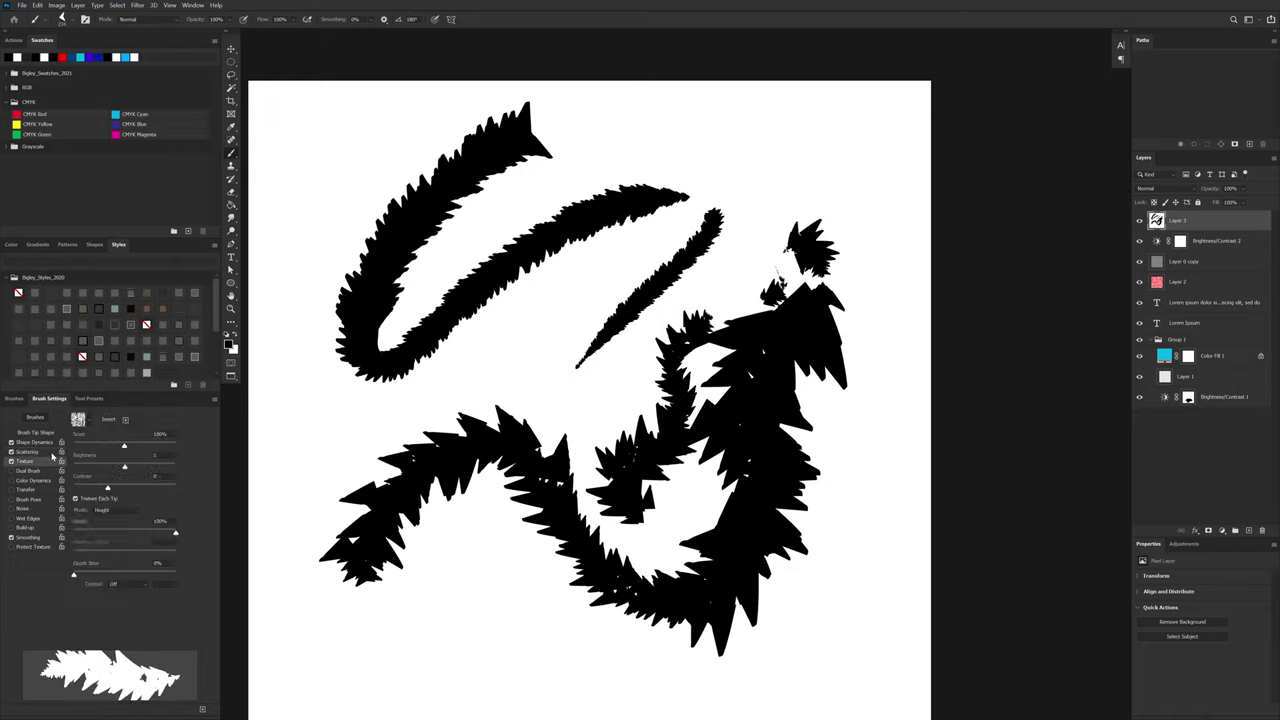
click(91, 420)
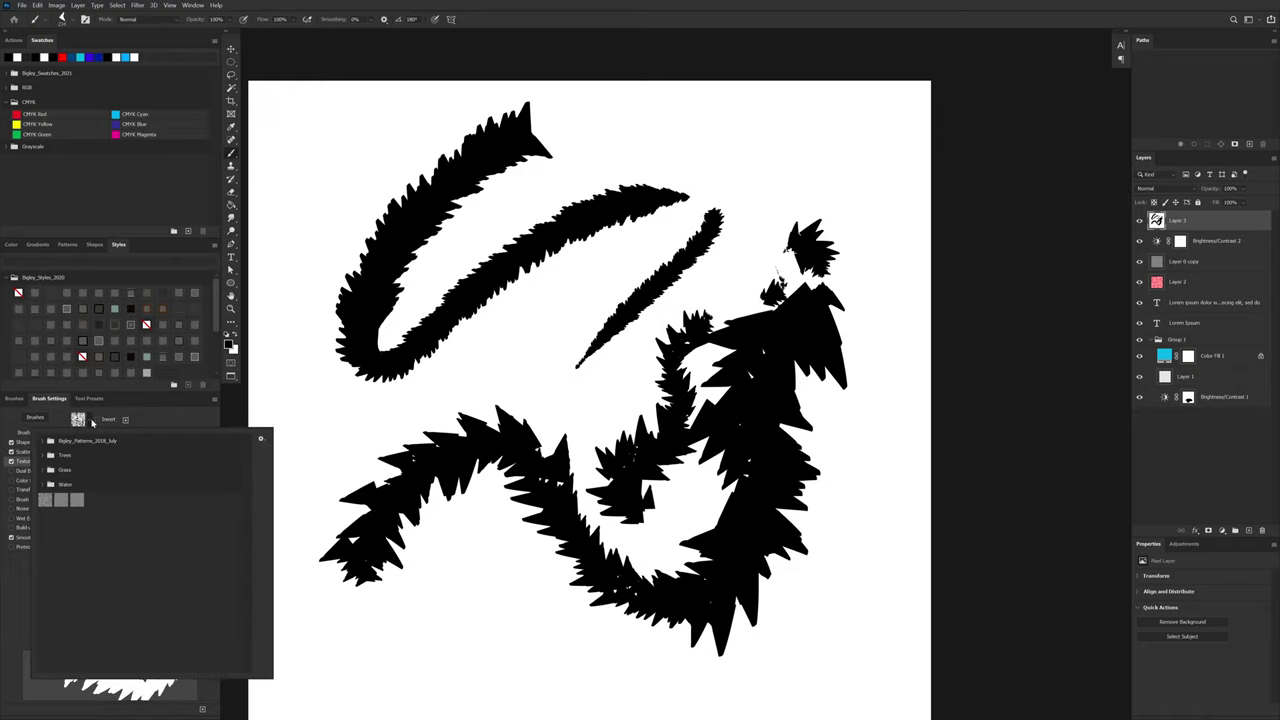
click(44, 442)
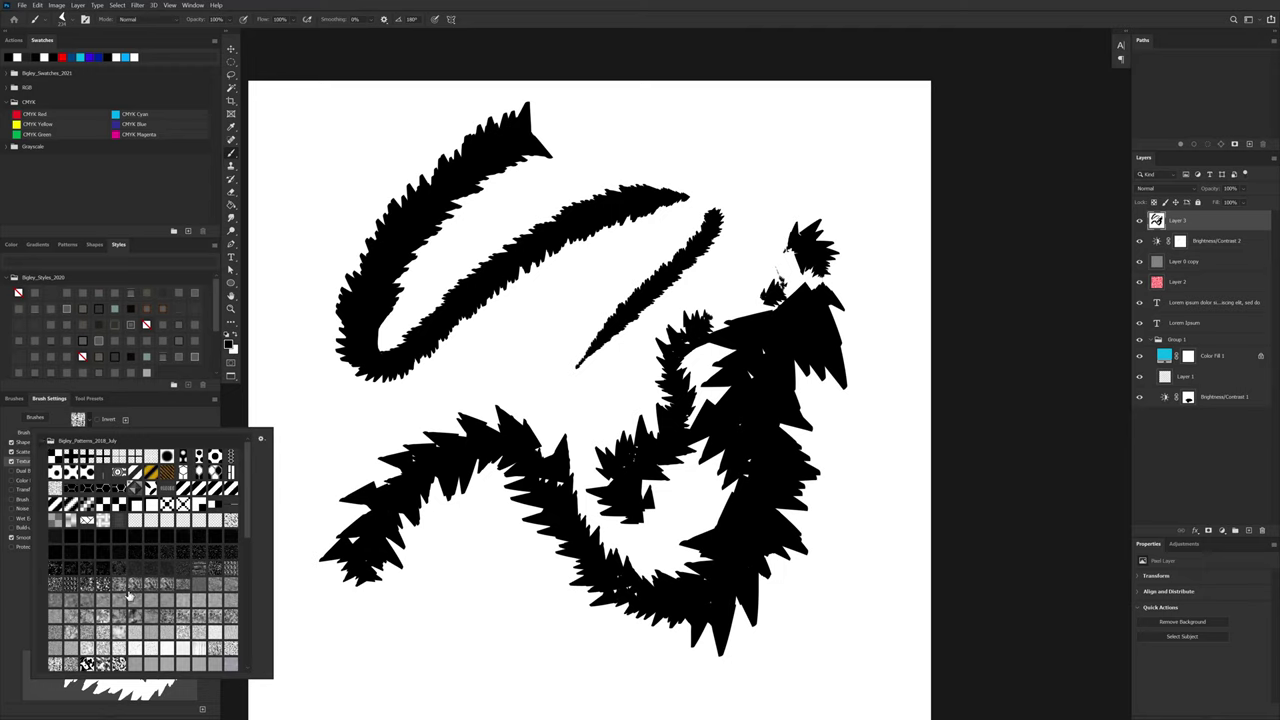
scroll(253, 528, down, 5)
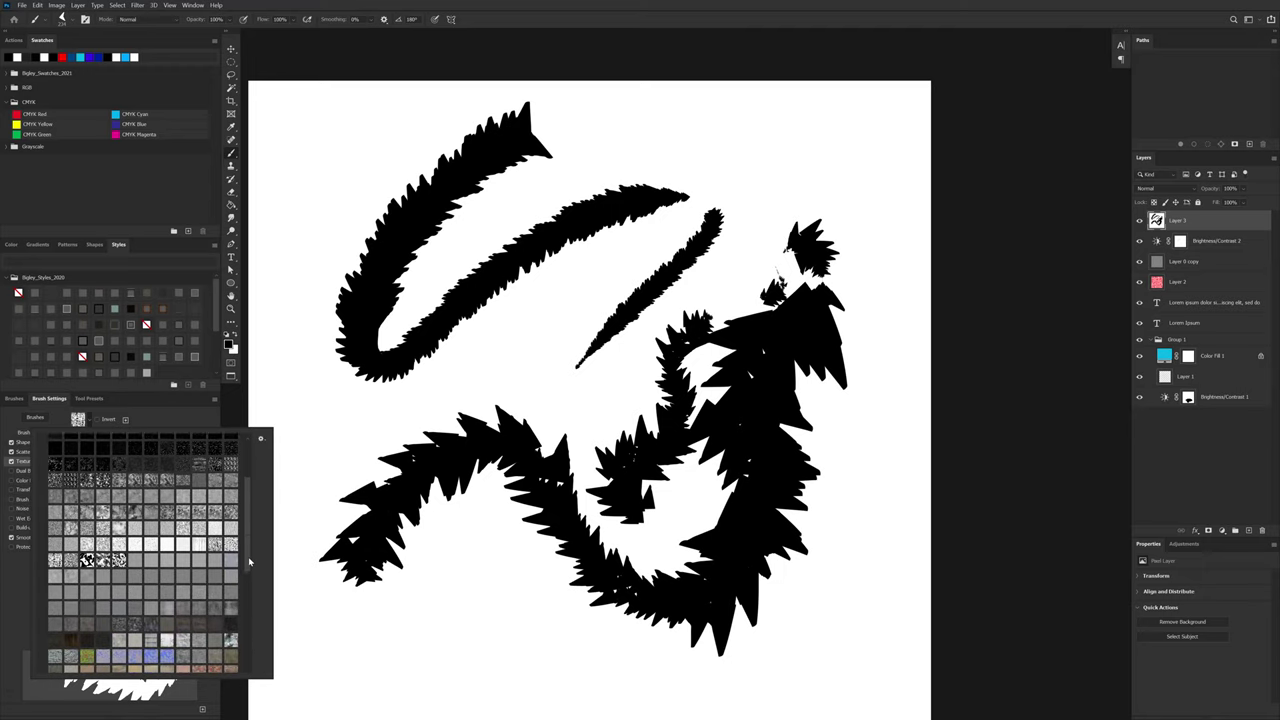
click(103, 498)
click(366, 384)
Step: Turn off the texture's Invert option and paint a black test stroke across the left half of the canvas
mouse_move(403, 406)
mouse_down()
mouse_move(538, 323)
mouse_move(433, 541)
mouse_up()
key(ctrl+z)
click(97, 419)
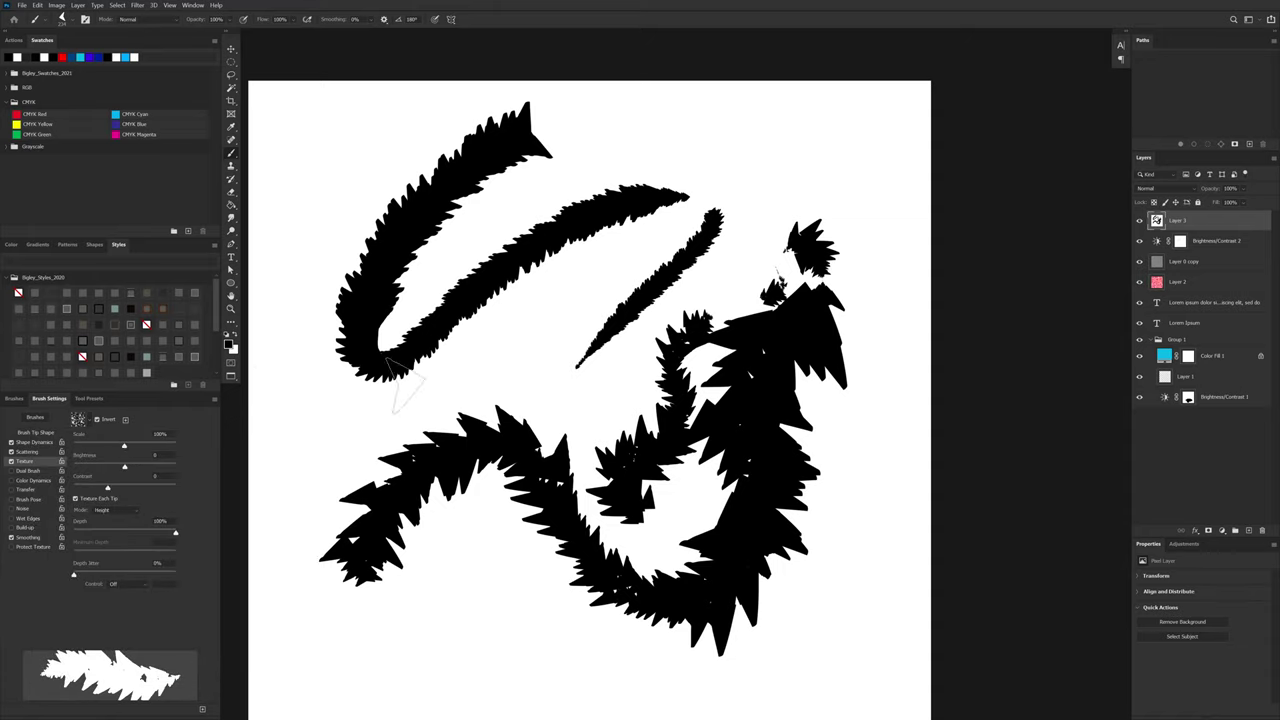
mouse_move(405, 385)
mouse_down()
mouse_move(460, 377)
mouse_move(470, 530)
mouse_up()
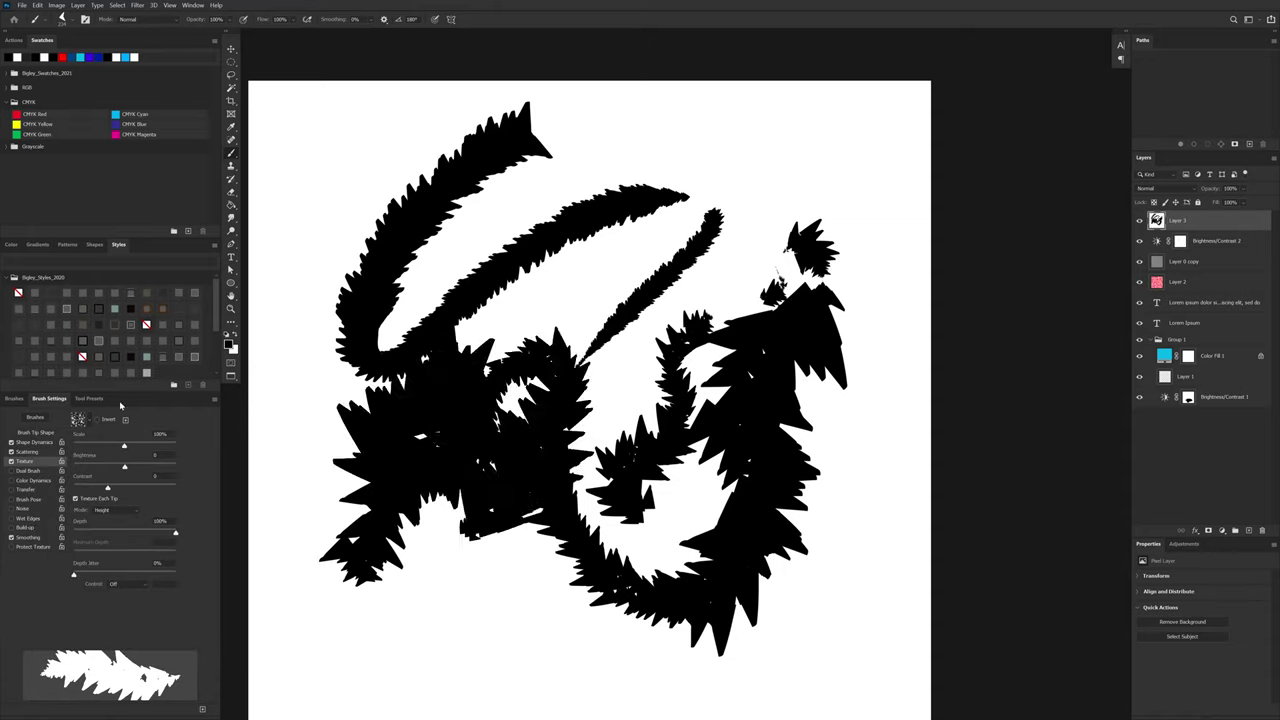
Step: Set the texture mode to Multiply and paint a textured black test stroke around the canvas edges
click(127, 514)
click(132, 513)
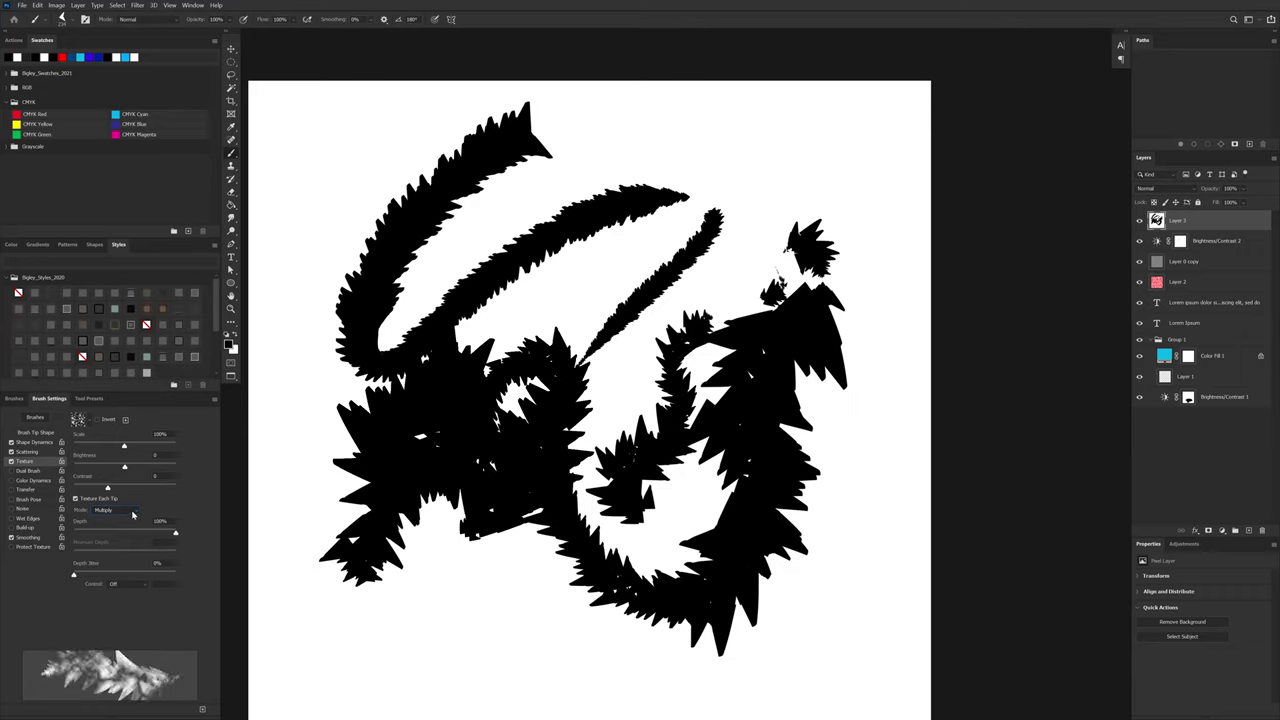
click(129, 512)
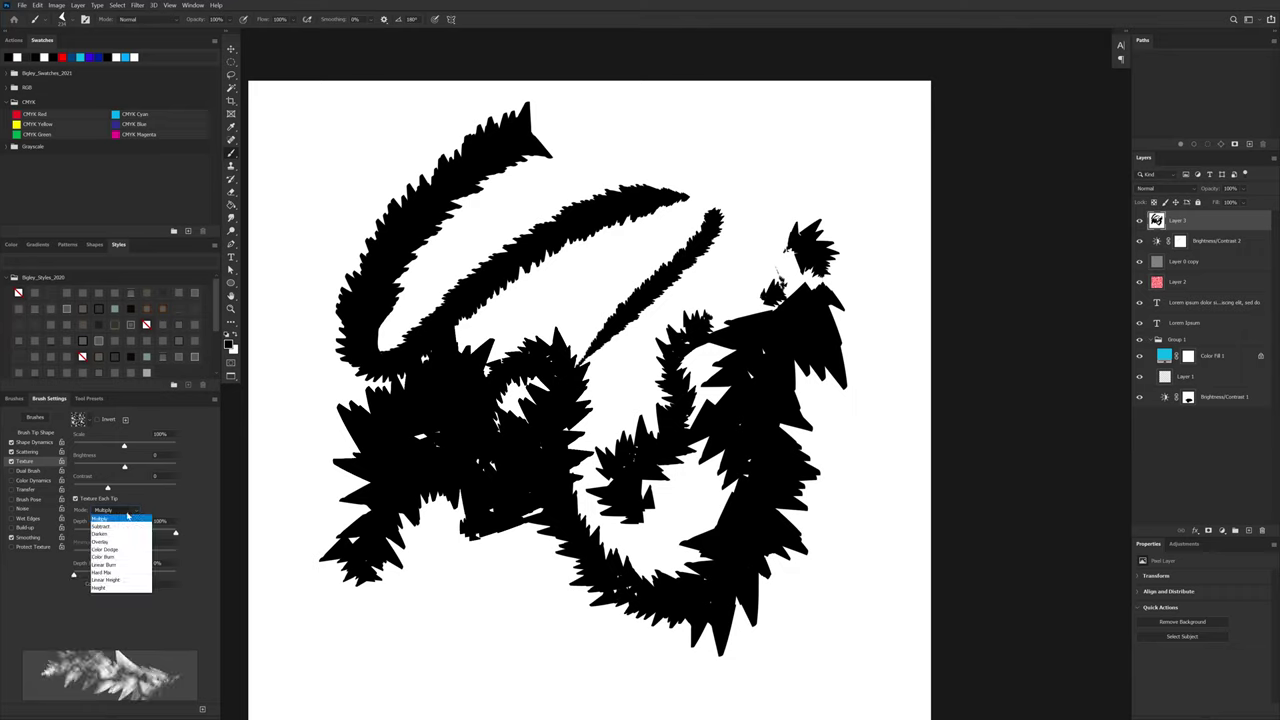
click(126, 514)
mouse_move(798, 135)
mouse_down()
mouse_move(740, 265)
mouse_move(620, 425)
mouse_move(595, 550)
mouse_move(505, 625)
mouse_move(385, 610)
mouse_move(300, 565)
mouse_move(285, 125)
mouse_move(615, 105)
mouse_move(800, 160)
mouse_move(880, 390)
mouse_move(850, 640)
mouse_move(625, 690)
mouse_up()
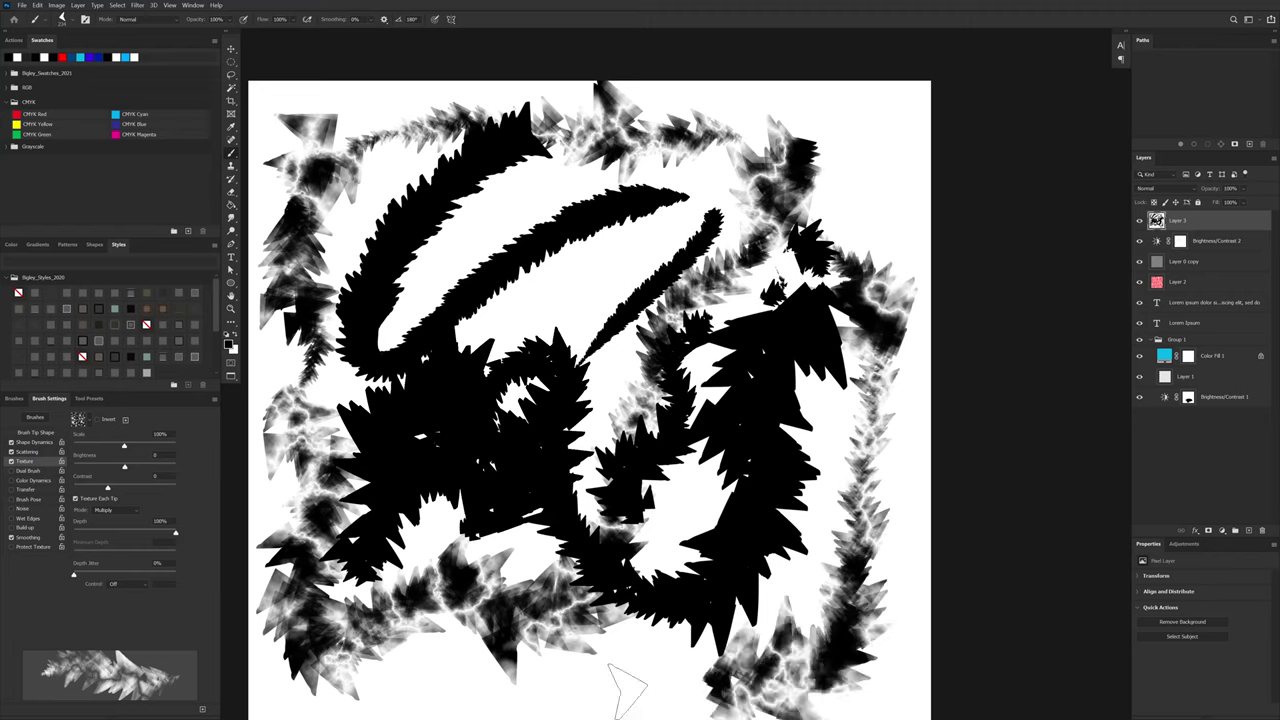
click(118, 510)
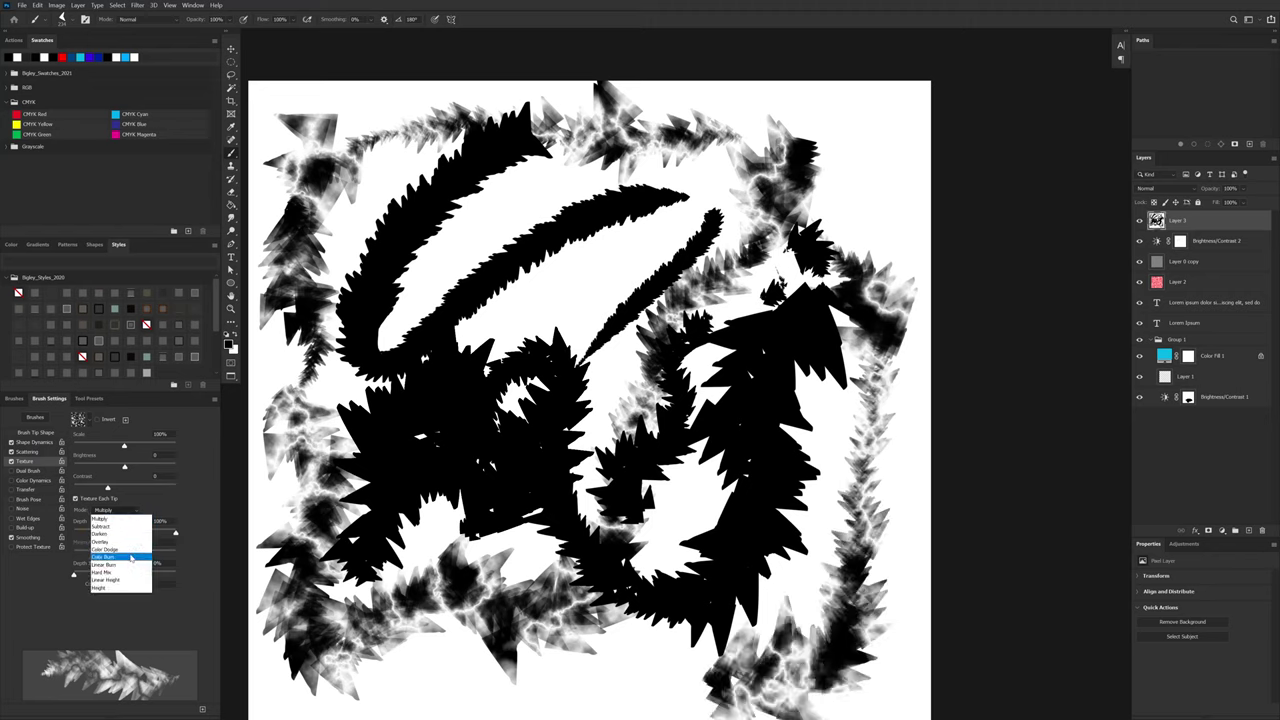
click(86, 631)
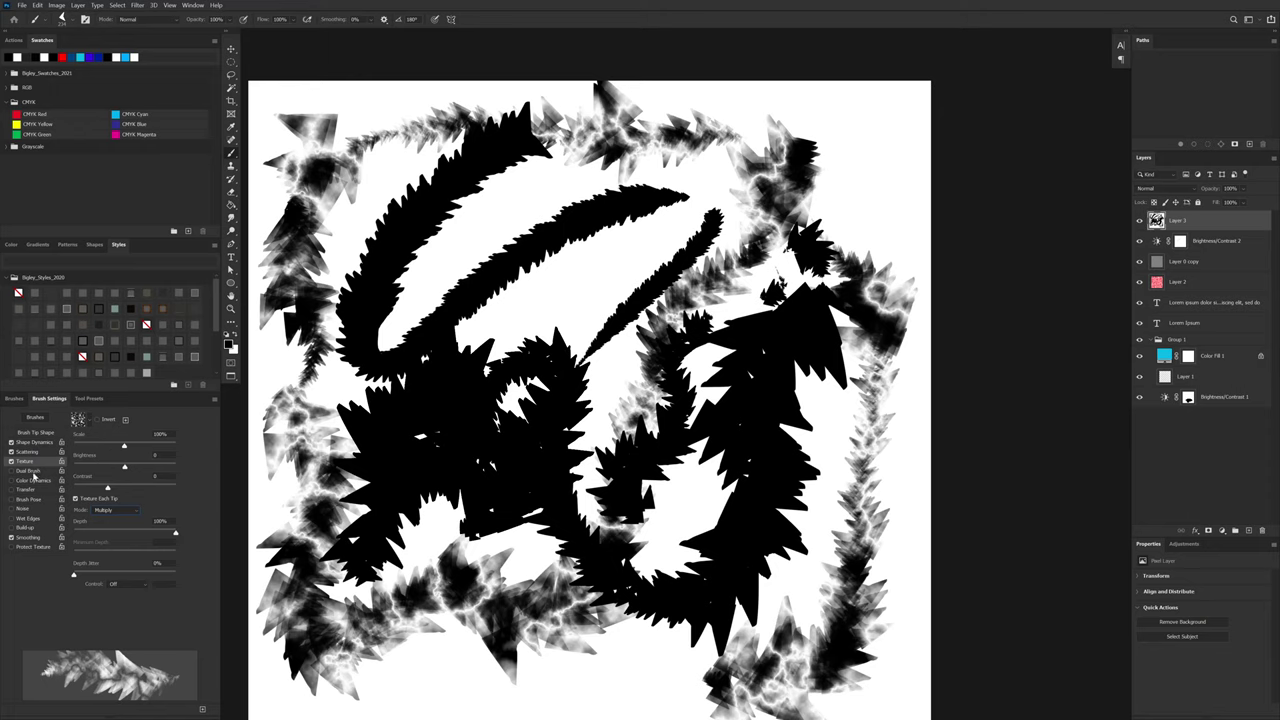
click(12, 471)
click(12, 472)
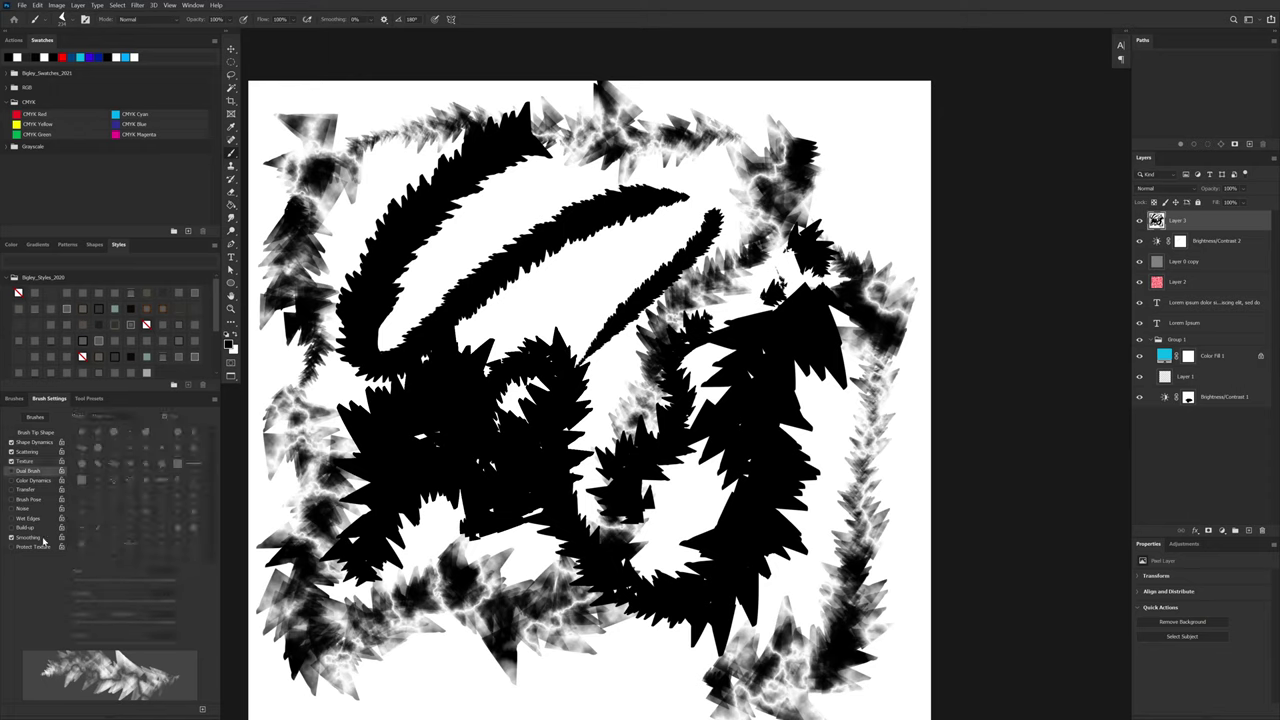
Step: Enable Transfer and set the opacity jitter to 0%, keeping Pen Pressure as the opacity control
click(30, 490)
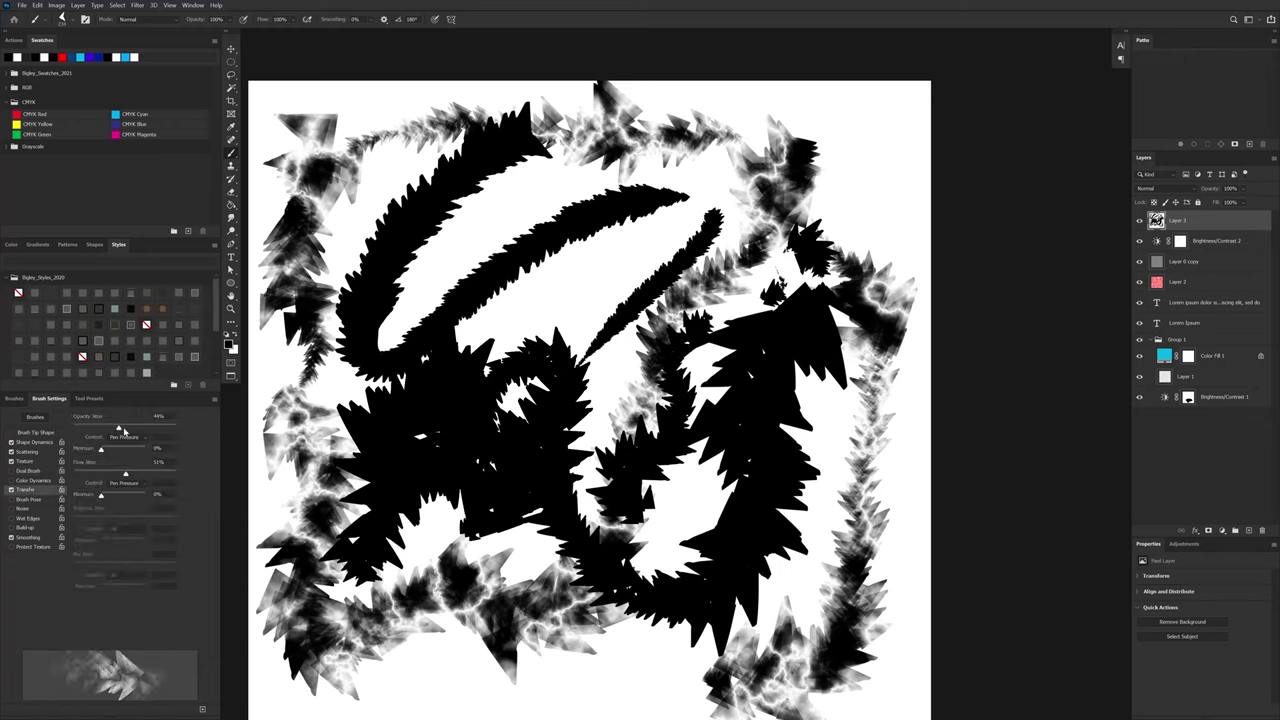
mouse_move(124, 429)
mouse_down()
mouse_move(185, 432)
mouse_move(57, 439)
mouse_move(149, 437)
mouse_move(119, 439)
mouse_up()
click(136, 442)
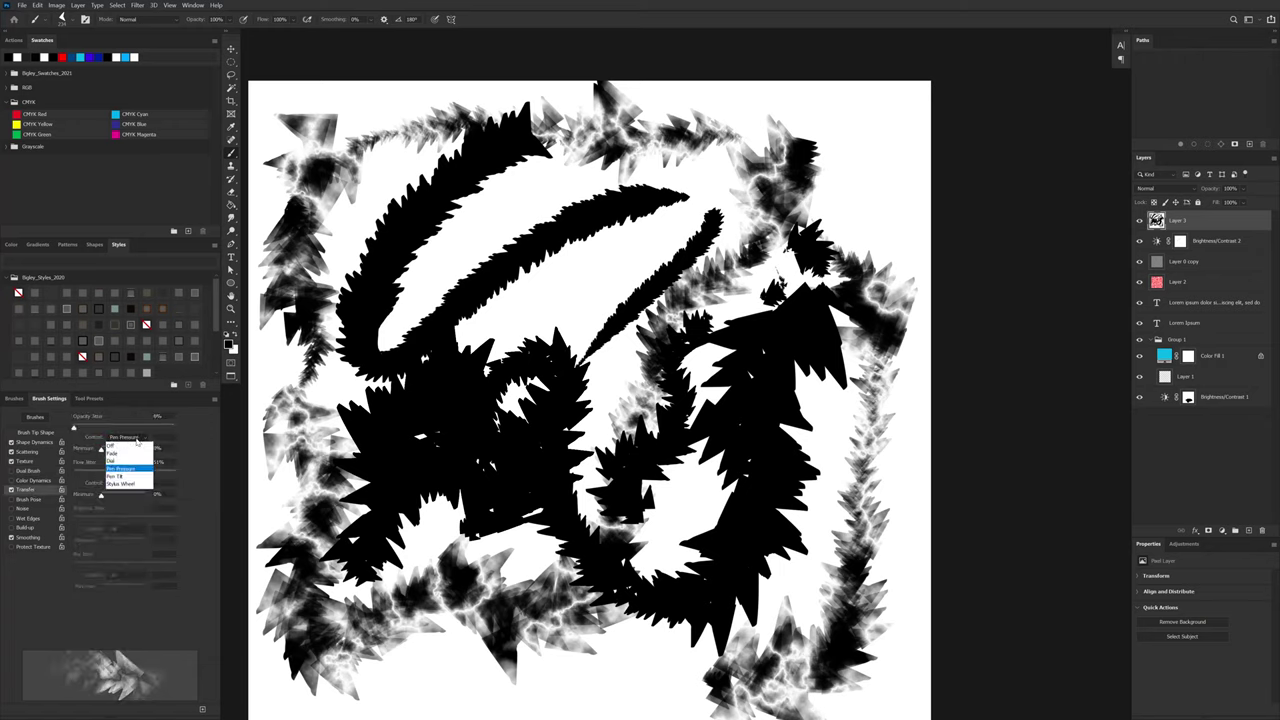
mouse_move(78, 429)
mouse_down()
mouse_move(143, 439)
mouse_move(172, 427)
mouse_move(53, 425)
mouse_up()
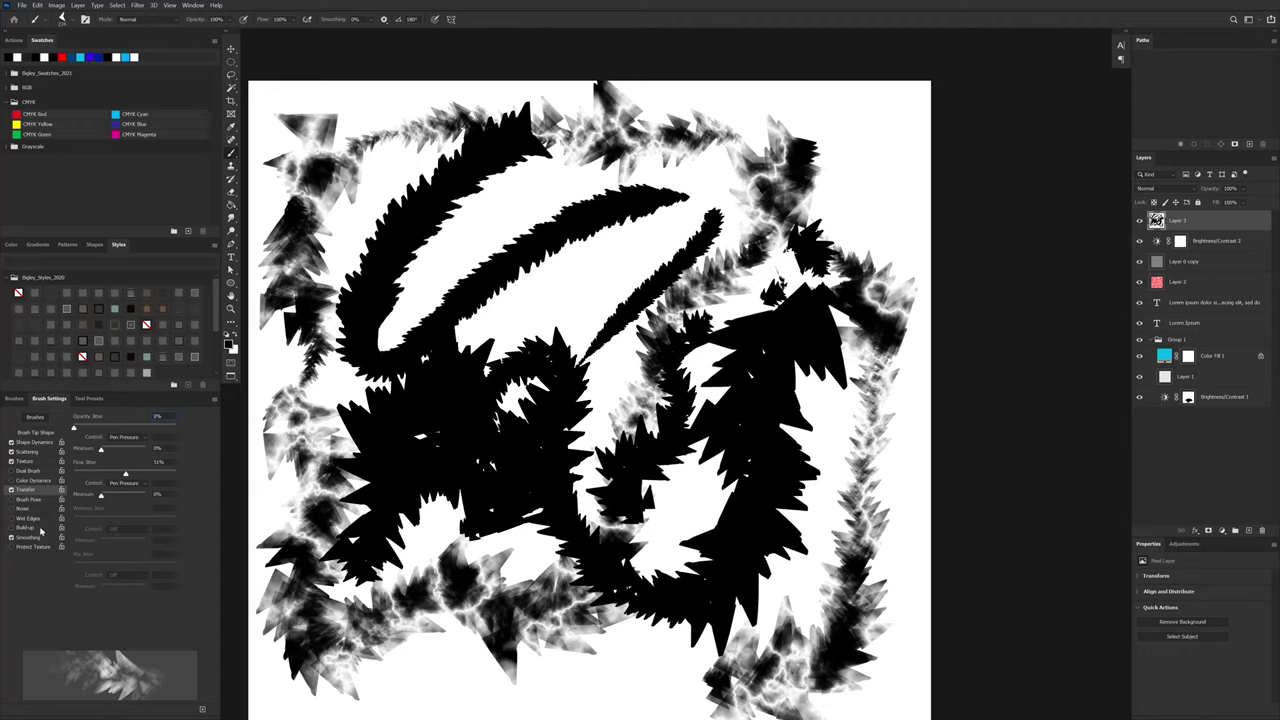
Step: Enable Wet Edges and fill Layer 3 with white, keeping black as the painting colour
click(39, 519)
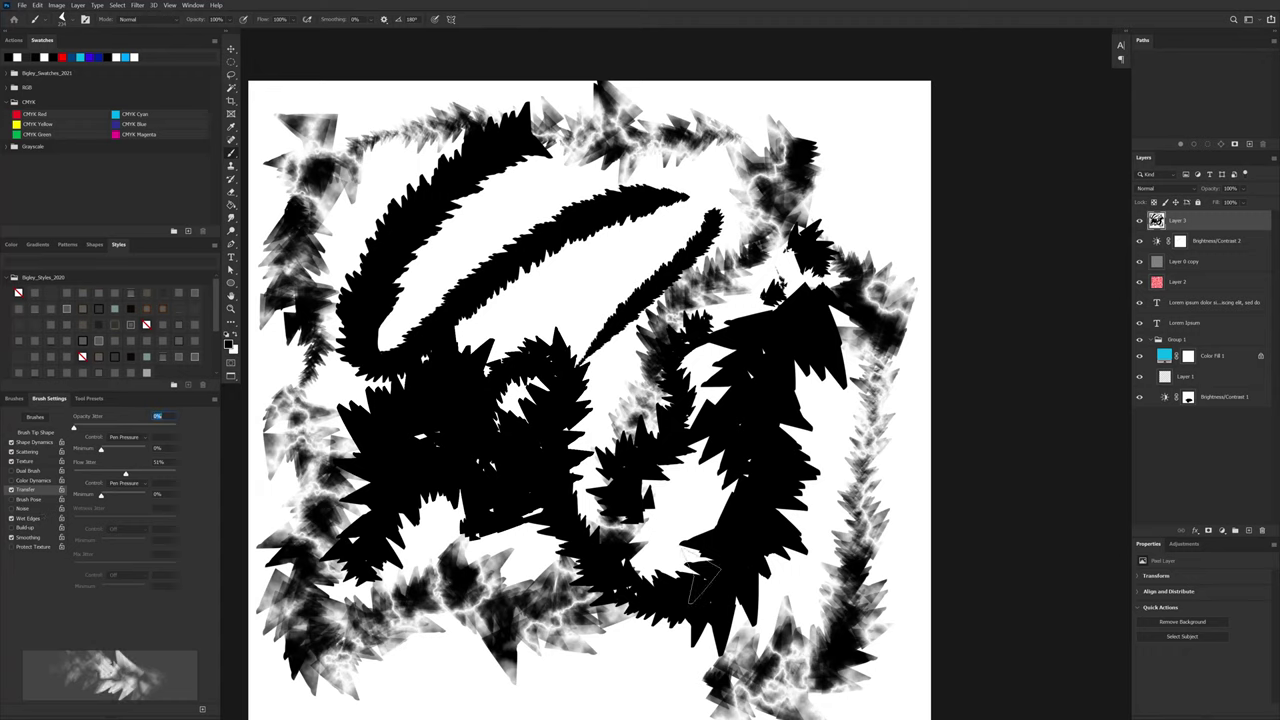
key(x)
key(alt+BackSpace)
key(x)
Step: Paint overlapping black wet-edge test strokes over most of the canvas
mouse_move(630, 290)
mouse_down()
mouse_move(660, 360)
mouse_move(560, 365)
mouse_move(530, 430)
mouse_move(560, 500)
mouse_move(690, 490)
mouse_move(780, 510)
mouse_move(760, 610)
mouse_move(670, 650)
mouse_move(570, 660)
mouse_move(500, 610)
mouse_move(390, 580)
mouse_move(320, 510)
mouse_move(455, 375)
mouse_move(515, 275)
mouse_move(400, 230)
mouse_up()
mouse_move(330, 320)
mouse_down()
mouse_move(500, 230)
mouse_move(640, 420)
mouse_up()
mouse_move(638, 276)
mouse_down()
mouse_move(640, 485)
mouse_move(660, 550)
mouse_up()
mouse_move(808, 160)
mouse_down()
mouse_move(820, 285)
mouse_move(760, 330)
mouse_move(840, 250)
mouse_move(750, 300)
mouse_up()
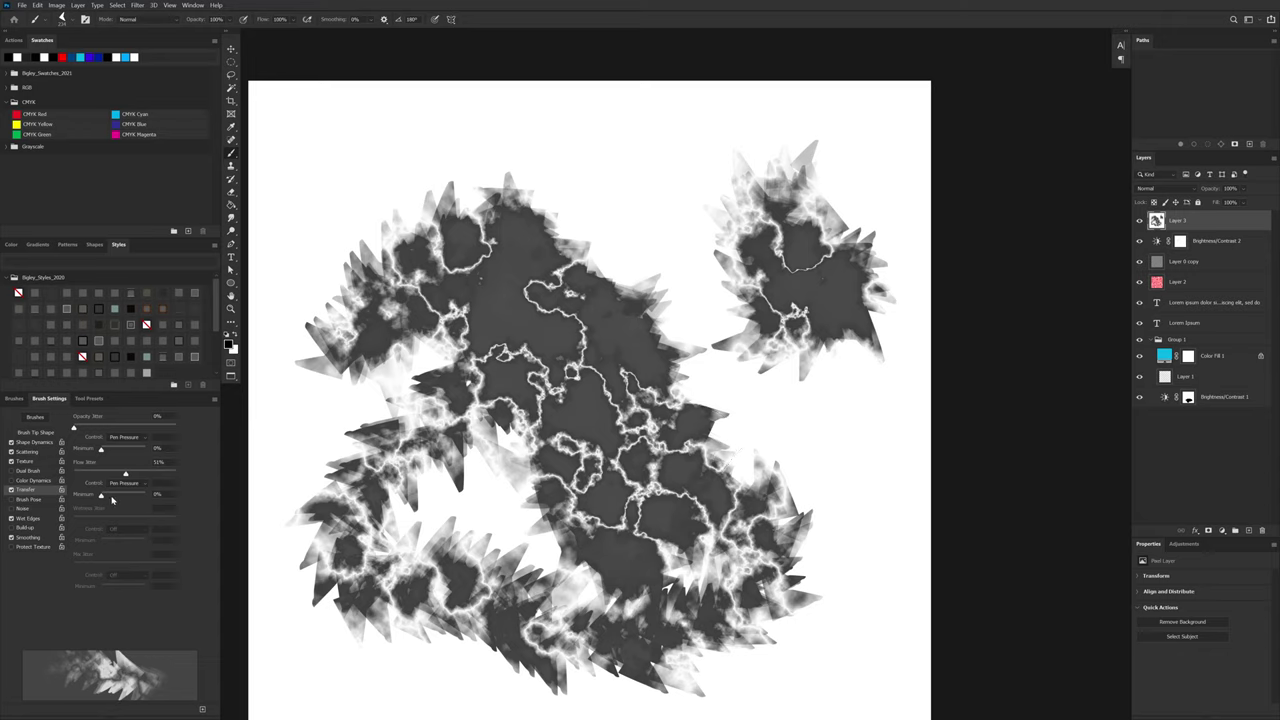
mouse_move(660, 222)
mouse_down()
mouse_move(685, 150)
mouse_move(600, 430)
mouse_move(715, 160)
mouse_up()
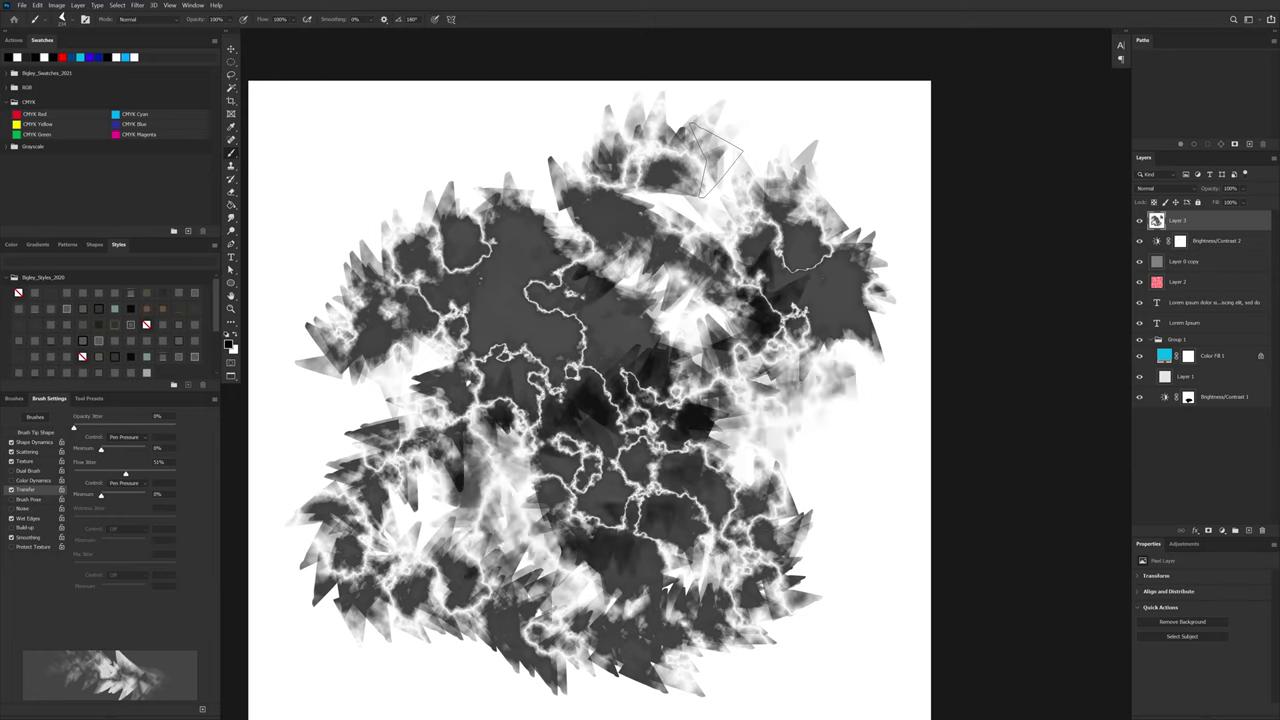
mouse_move(846, 420)
mouse_down()
mouse_move(875, 470)
mouse_move(860, 580)
mouse_move(715, 530)
mouse_up()
Step: Disable Wet Edges and paint black and white test strokes over the existing texture
click(12, 518)
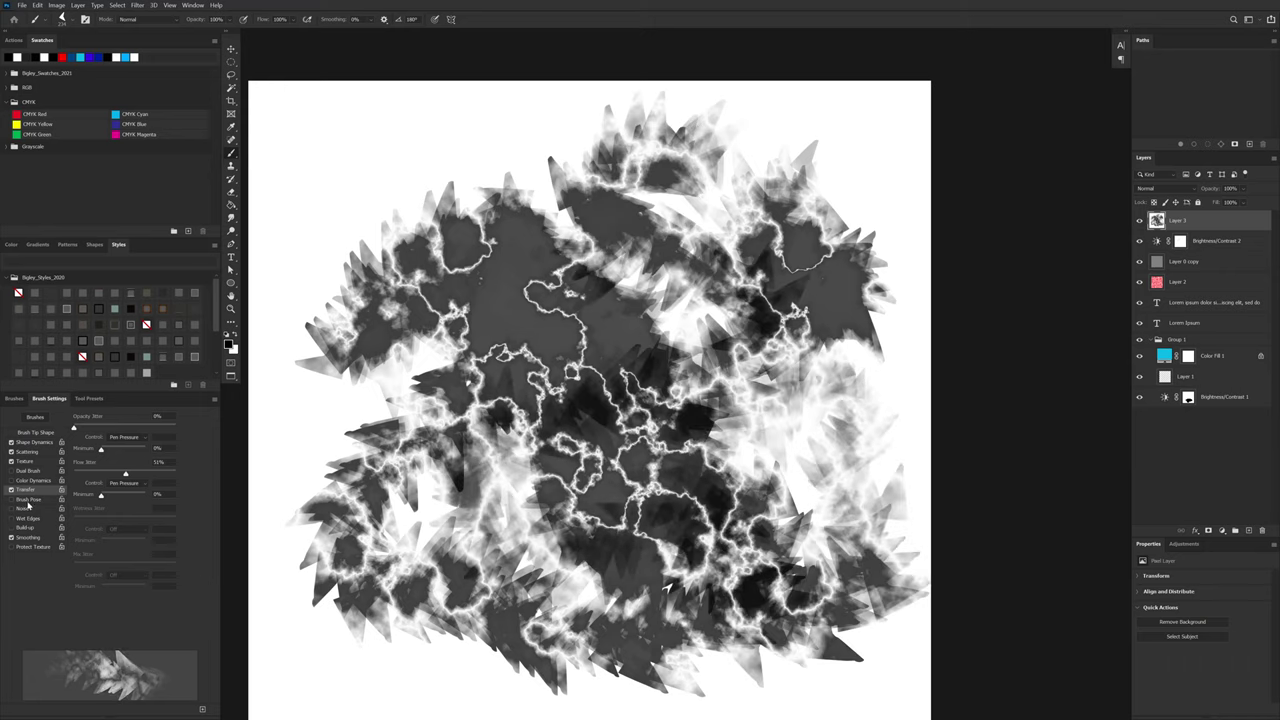
mouse_move(500, 150)
mouse_down()
mouse_move(455, 200)
mouse_move(575, 290)
mouse_up()
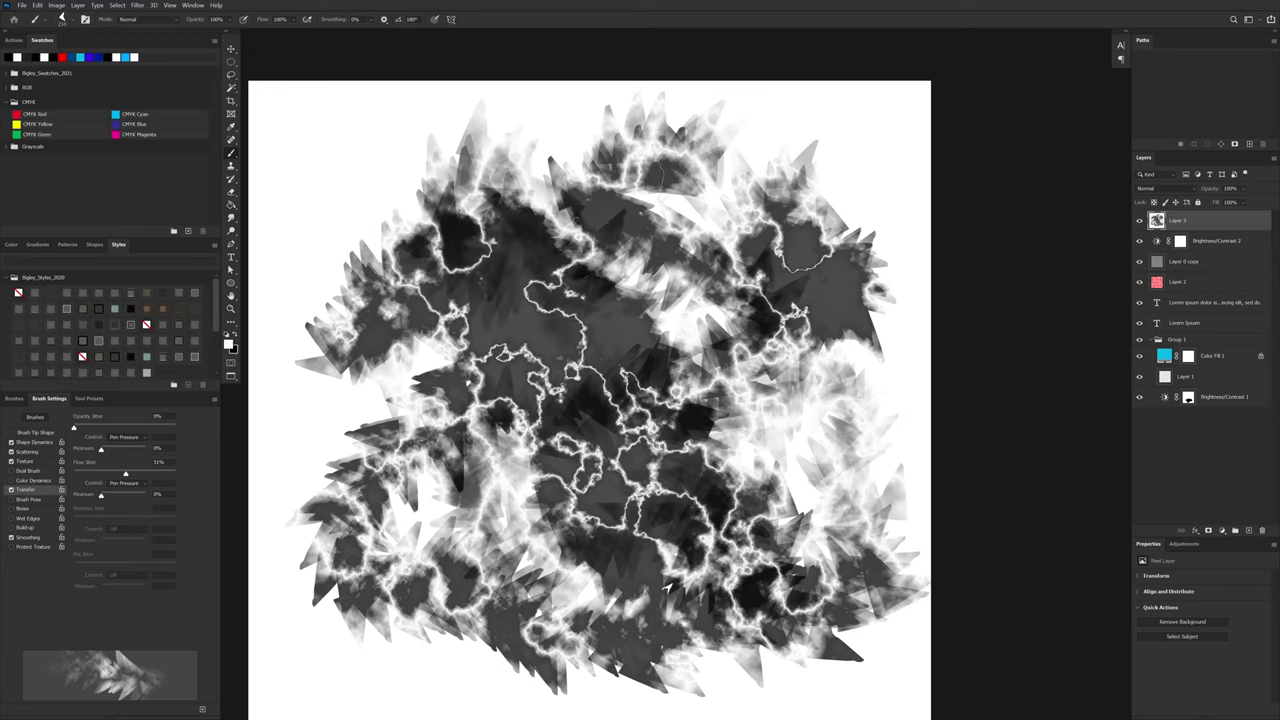
key(x)
drag(650, 190, 400, 510)
drag(695, 195, 450, 520)
drag(725, 260, 530, 570)
drag(760, 270, 530, 590)
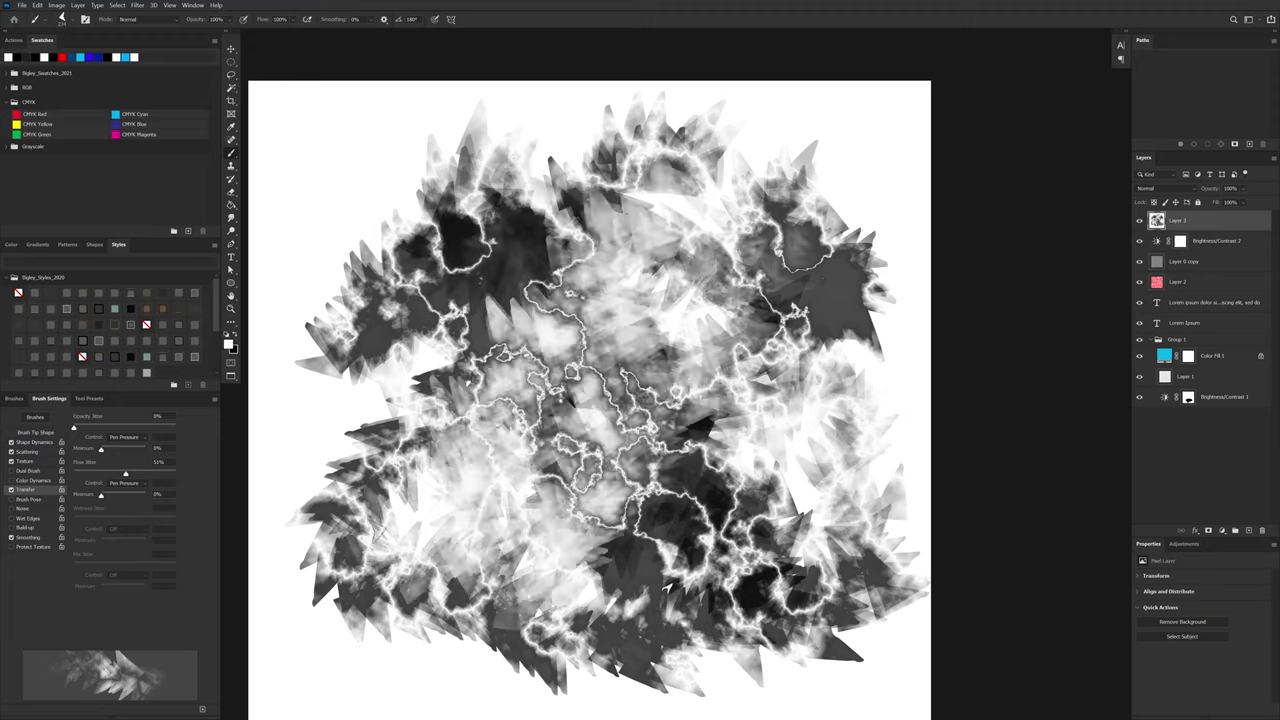
Step: Set the brush scatter to 0% and fill Layer 3 with white
click(40, 456)
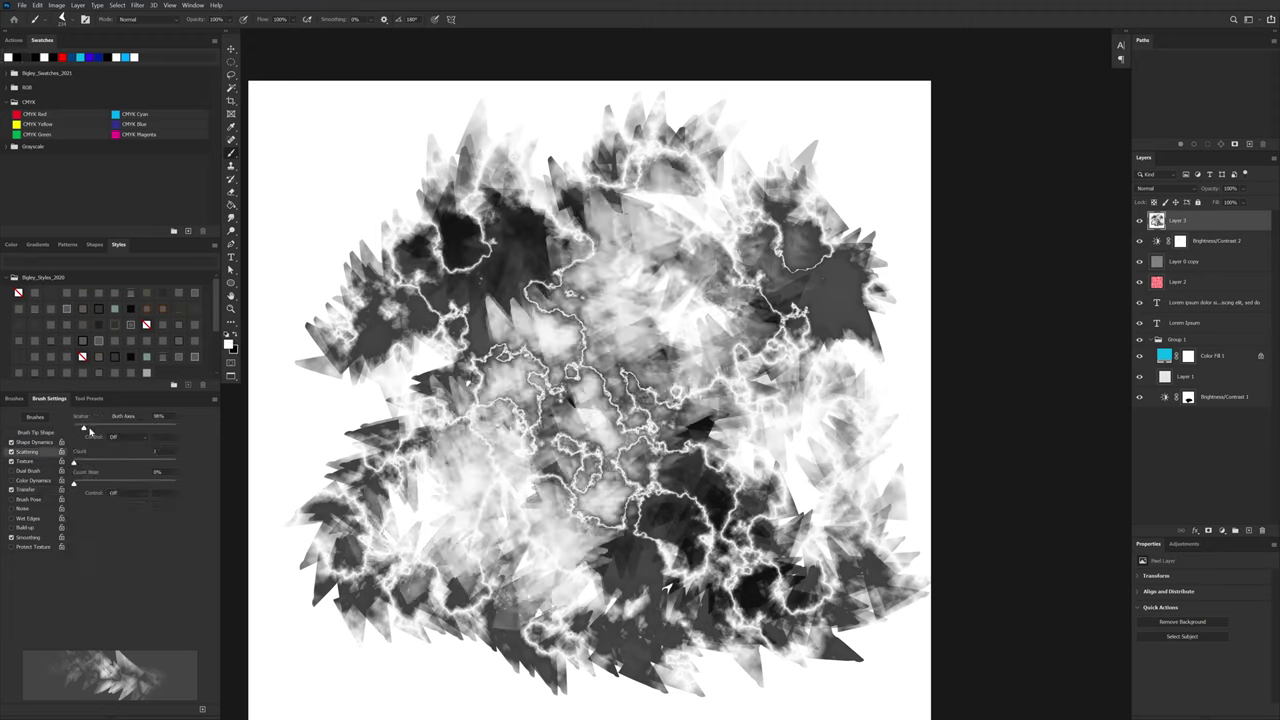
drag(89, 431, 98, 430)
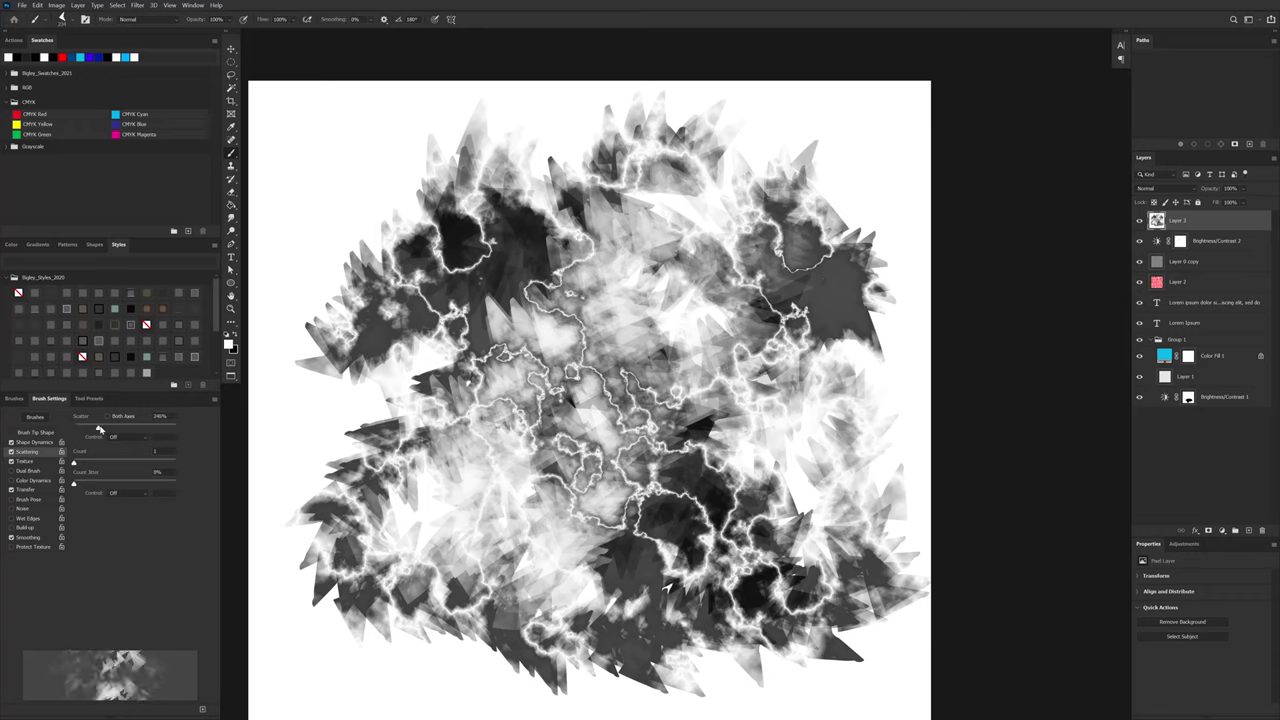
drag(99, 429, 64, 429)
key(x)
mouse_move(733, 171)
mouse_down()
mouse_move(650, 290)
mouse_move(752, 158)
mouse_move(781, 427)
mouse_up()
key(x)
key(alt+BackSpace)
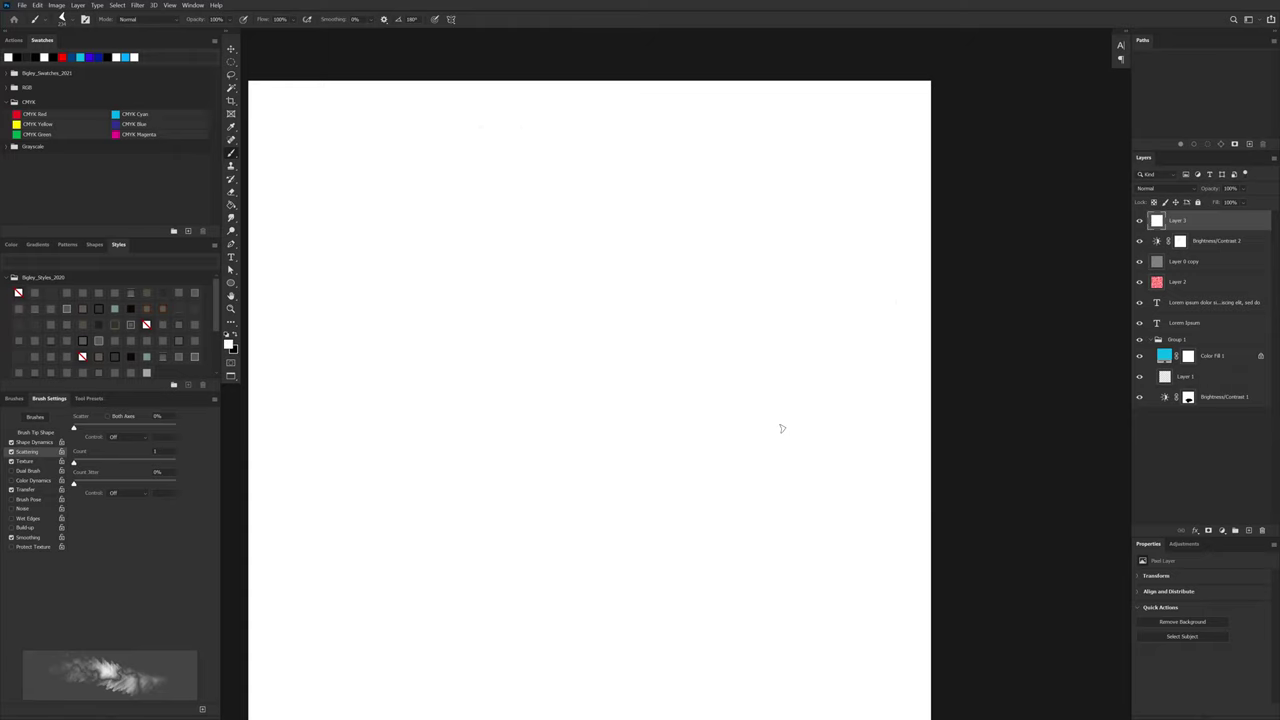
Step: Paint black diagonal test strokes across the white canvas with the unscattered textured brush
key(x)
mouse_move(723, 213)
mouse_down()
mouse_move(640, 283)
mouse_move(652, 372)
mouse_move(775, 525)
mouse_move(345, 583)
mouse_move(460, 195)
mouse_up()
key(ctrl+z)
drag(668, 260, 658, 272)
drag(340, 405, 905, 165)
mouse_move(880, 305)
mouse_down()
mouse_move(395, 585)
mouse_move(555, 625)
mouse_up()
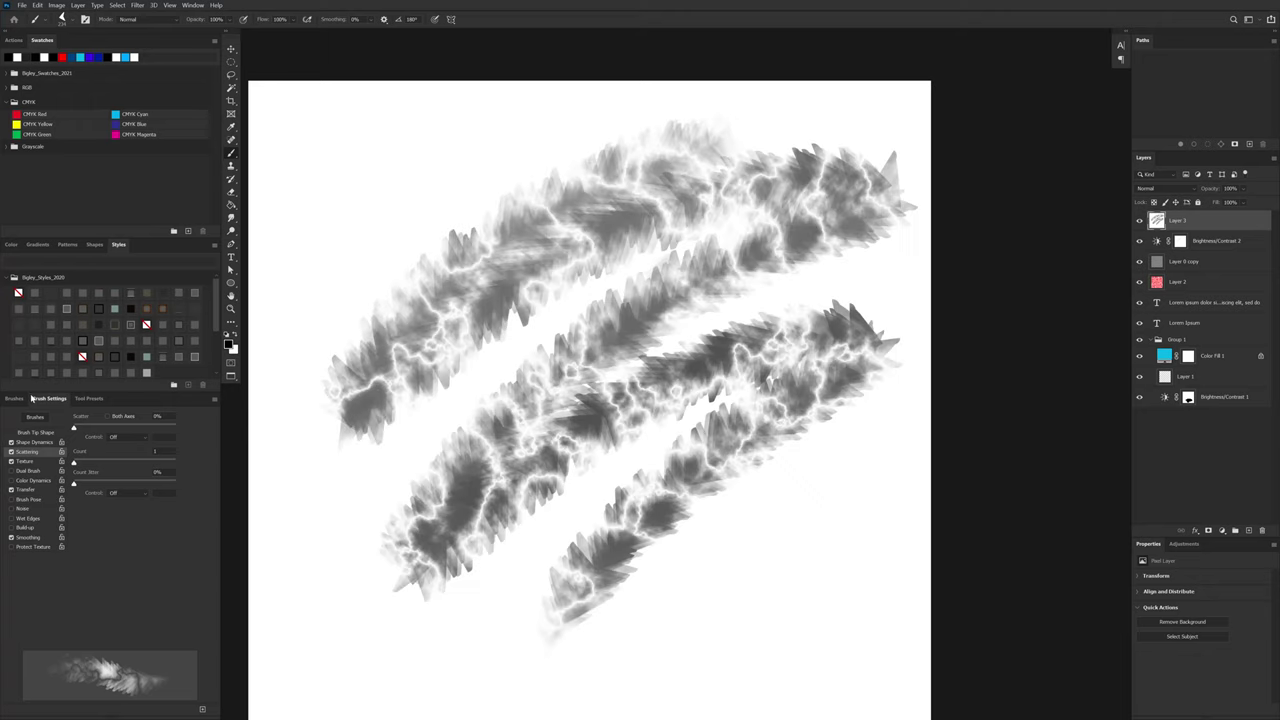
Step: Save the current brush as a new preset with Include Tool Settings on, and select that preset
click(214, 399)
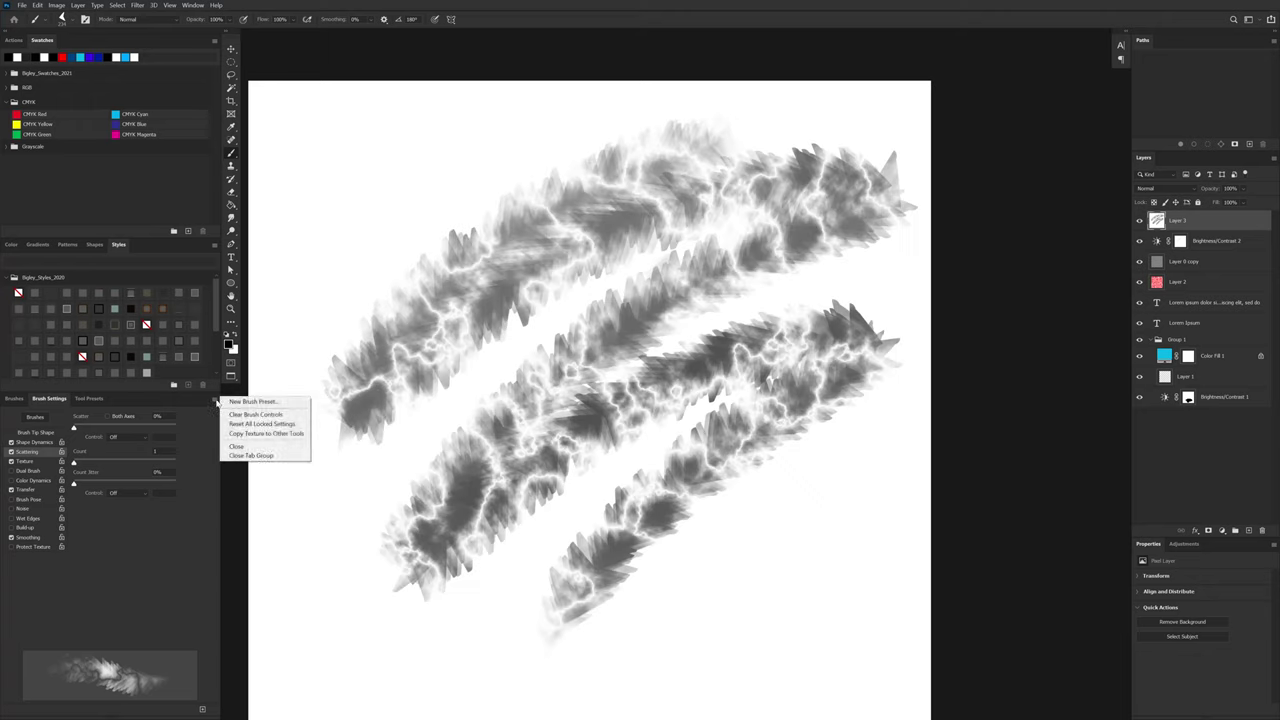
click(15, 398)
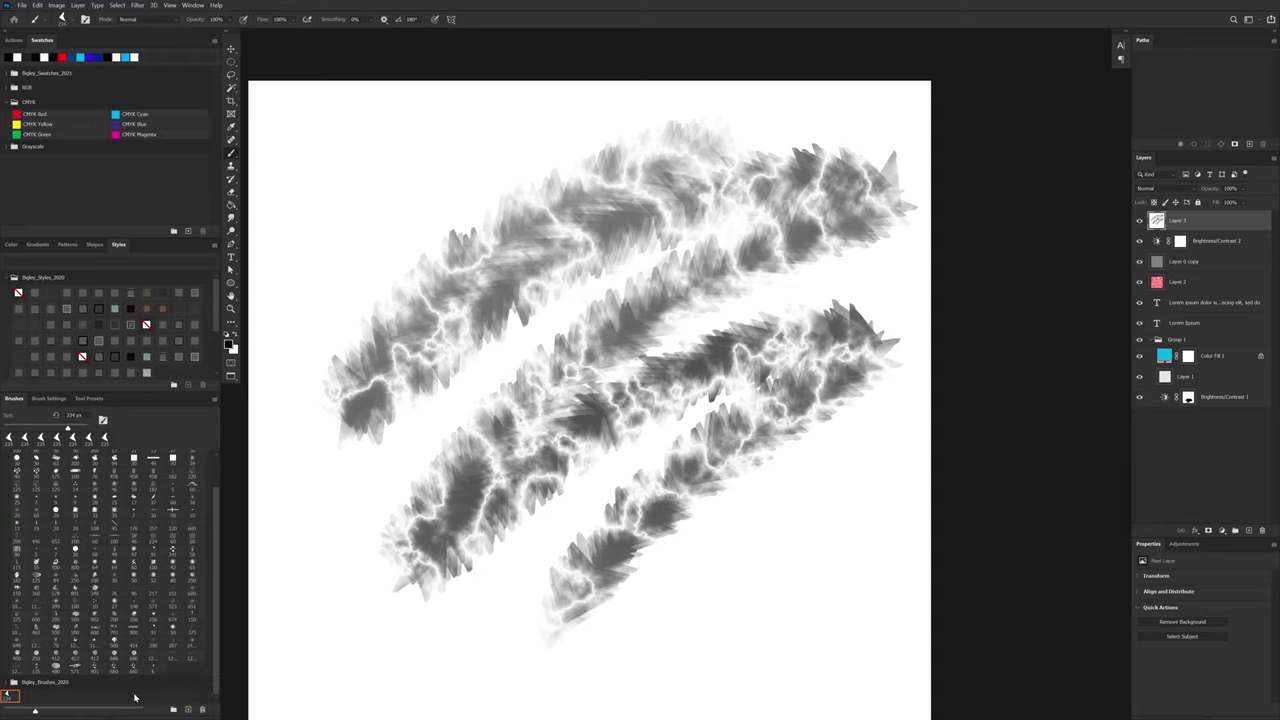
click(189, 710)
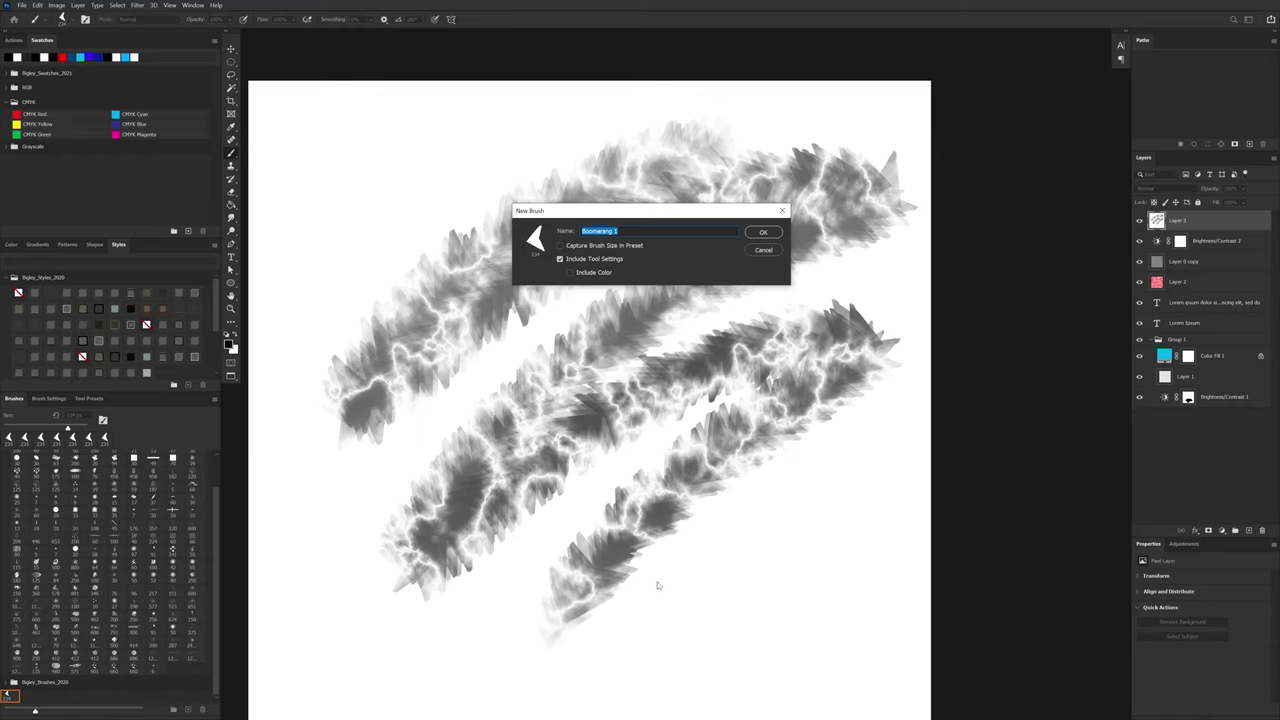
key(Right)
key(Return)
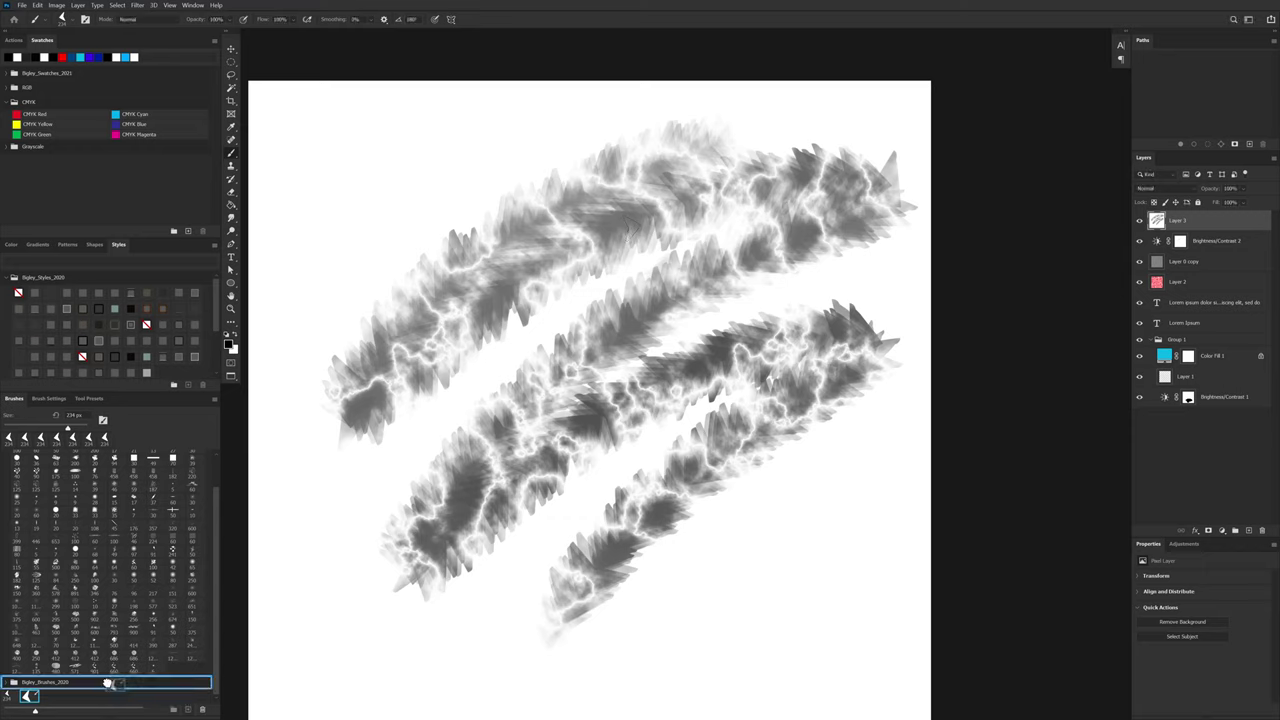
click(31, 694)
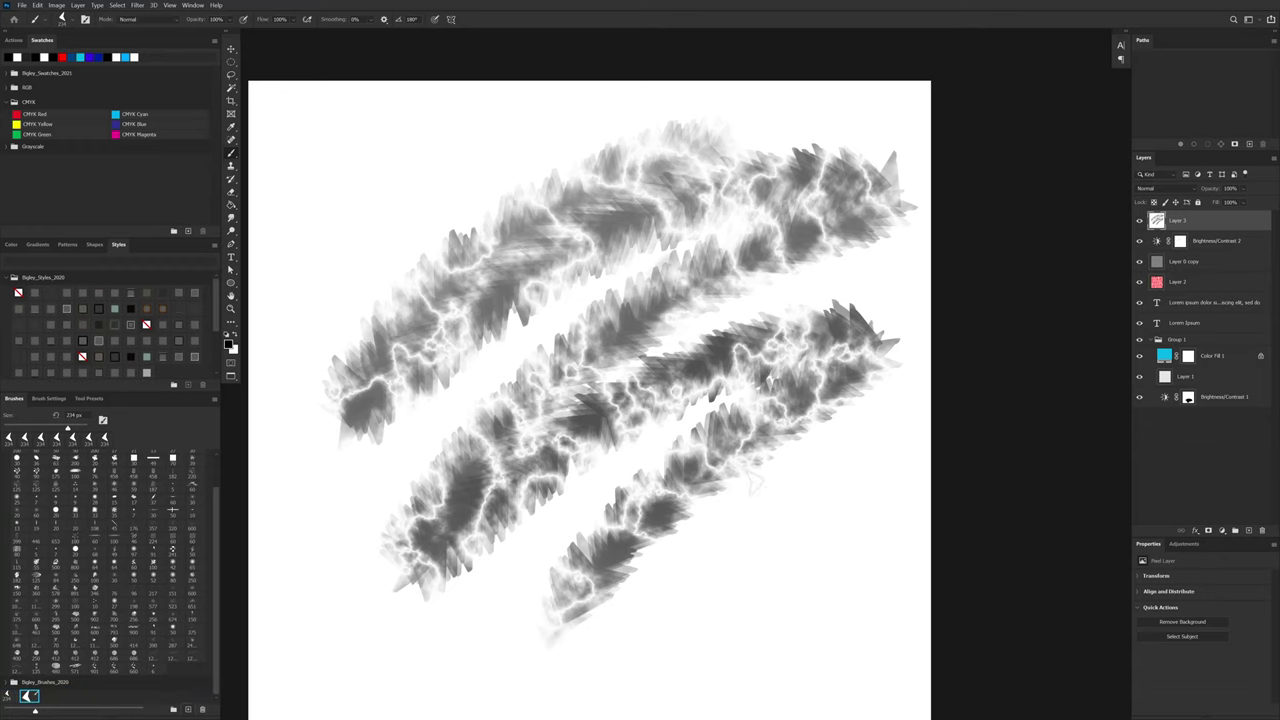
Step: Paint winding black test strokes over the canvas with the saved brush preset
right_click(756, 483)
click(682, 512)
drag(792, 276, 600, 595)
mouse_move(876, 500)
mouse_down()
mouse_move(480, 560)
mouse_move(440, 320)
mouse_move(305, 455)
mouse_move(400, 140)
mouse_move(470, 115)
mouse_move(570, 210)
mouse_move(462, 320)
mouse_up()
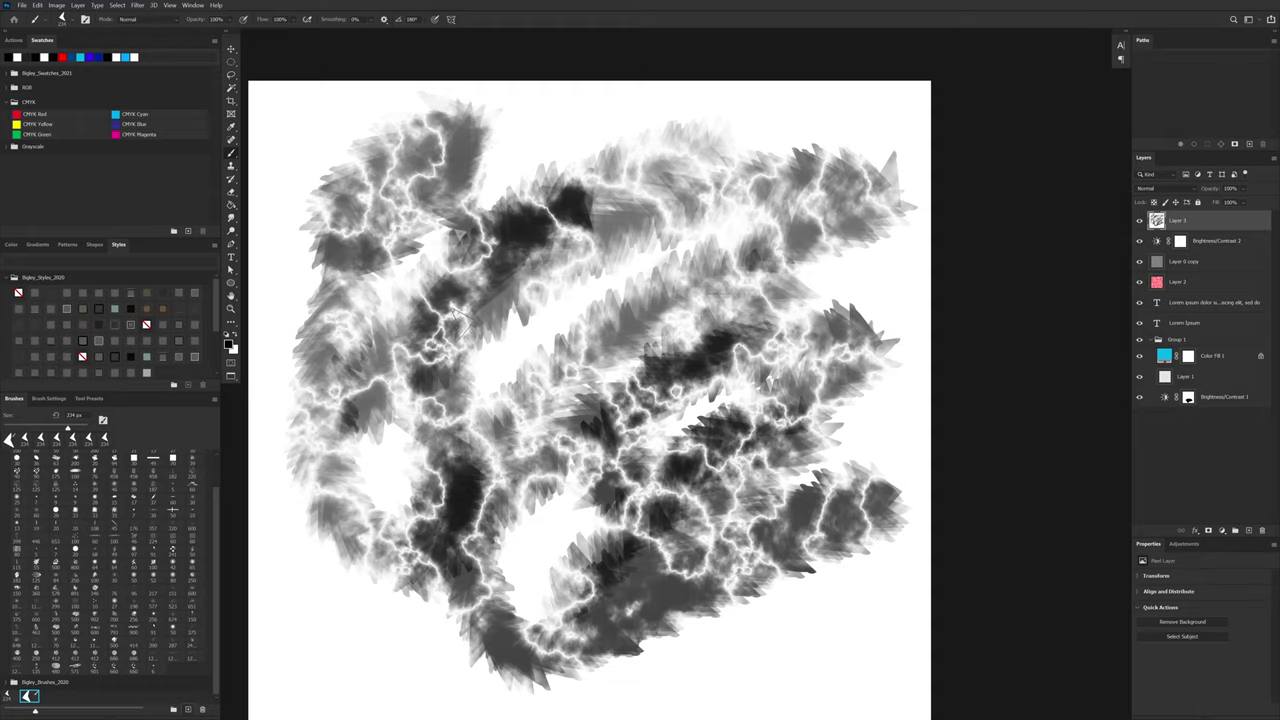
Step: Fill Layer 3 with white, switch the fill to black, and fill it with white again
key(x)
key(alt+BackSpace)
key(x)
key(x)
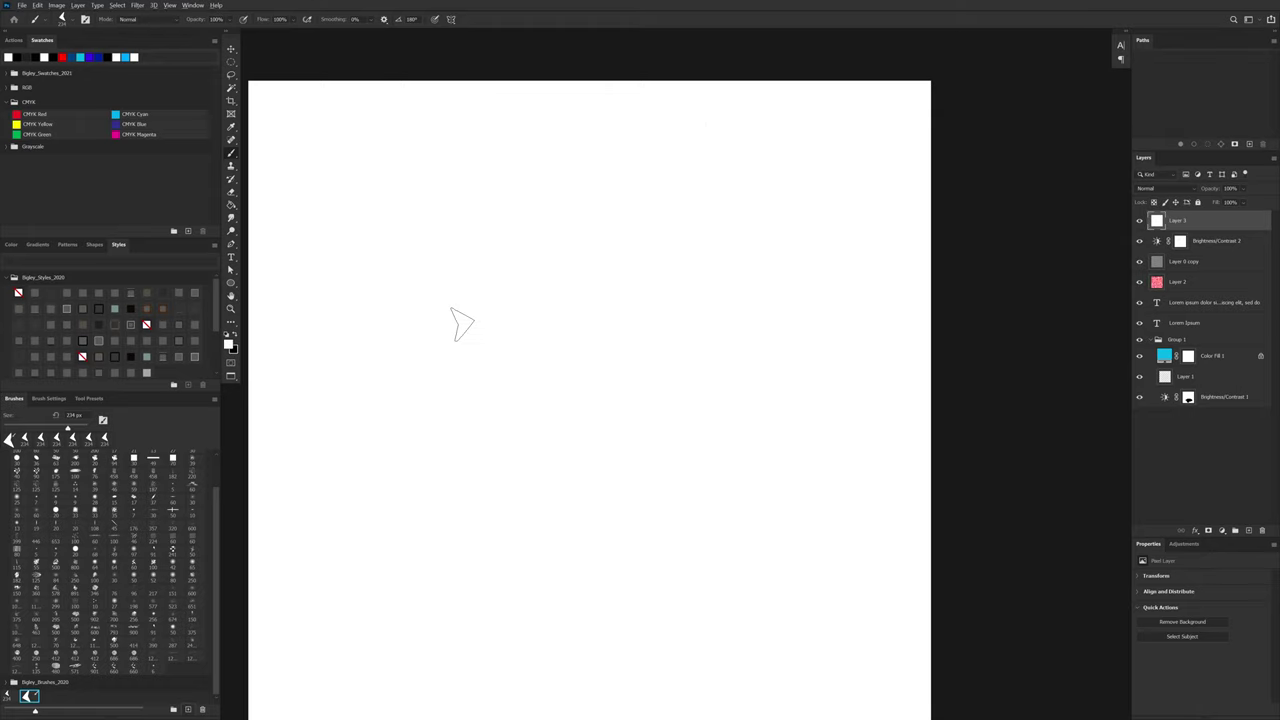
key(x)
key(alt+BackSpace)
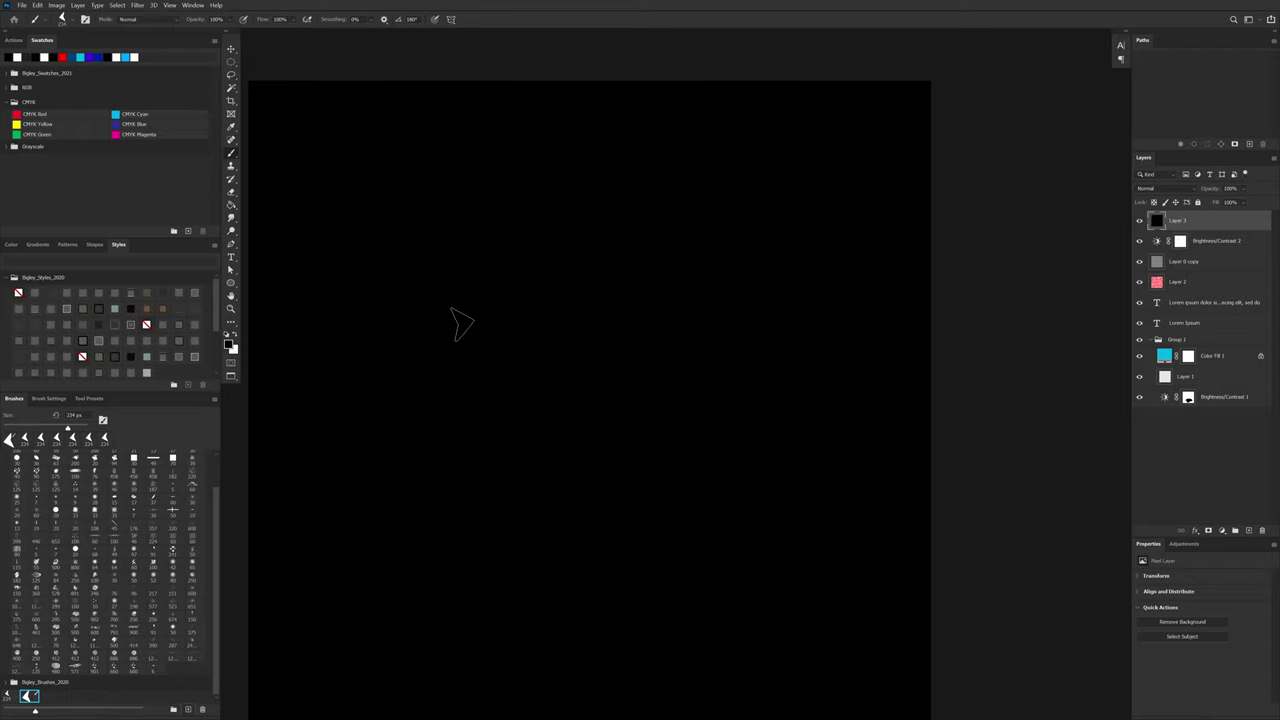
key(x)
key(alt+BackSpace)
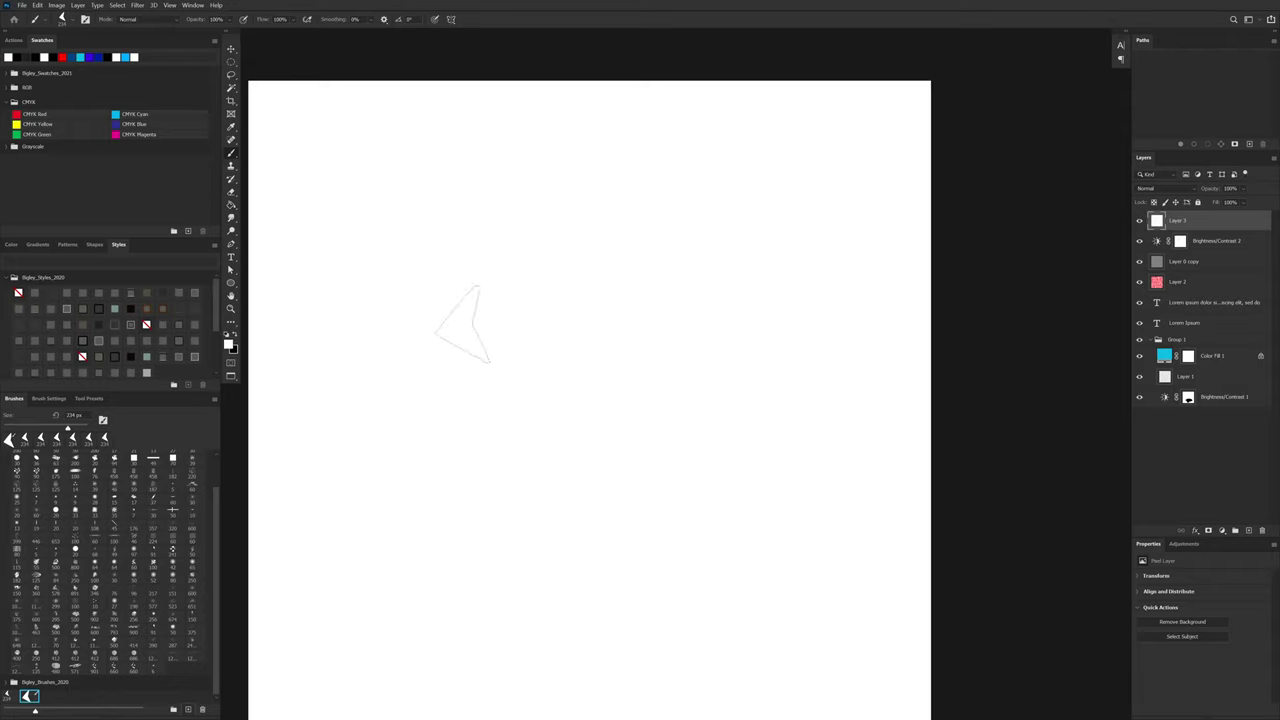
key(m)
right_click(557, 279)
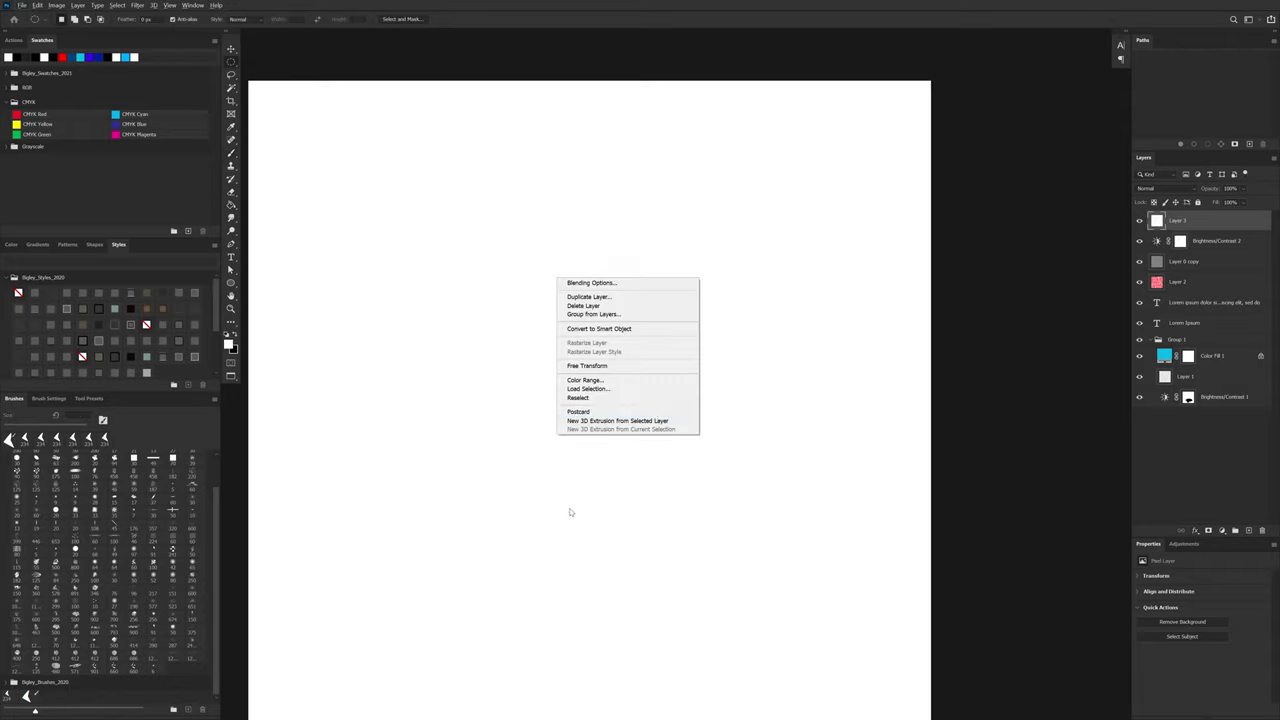
key(Escape)
Step: Choose the 80 px hard round brush from the brush presets as the active brush
key(b)
right_click(576, 374)
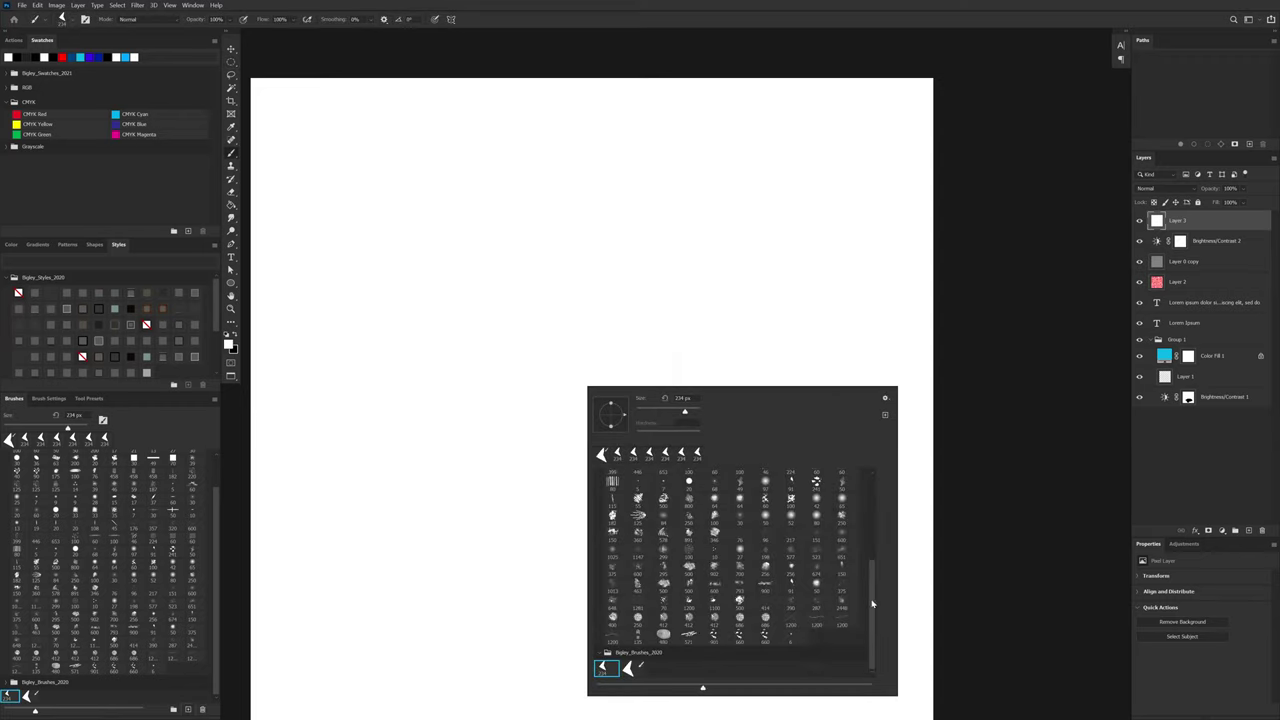
drag(872, 604, 872, 488)
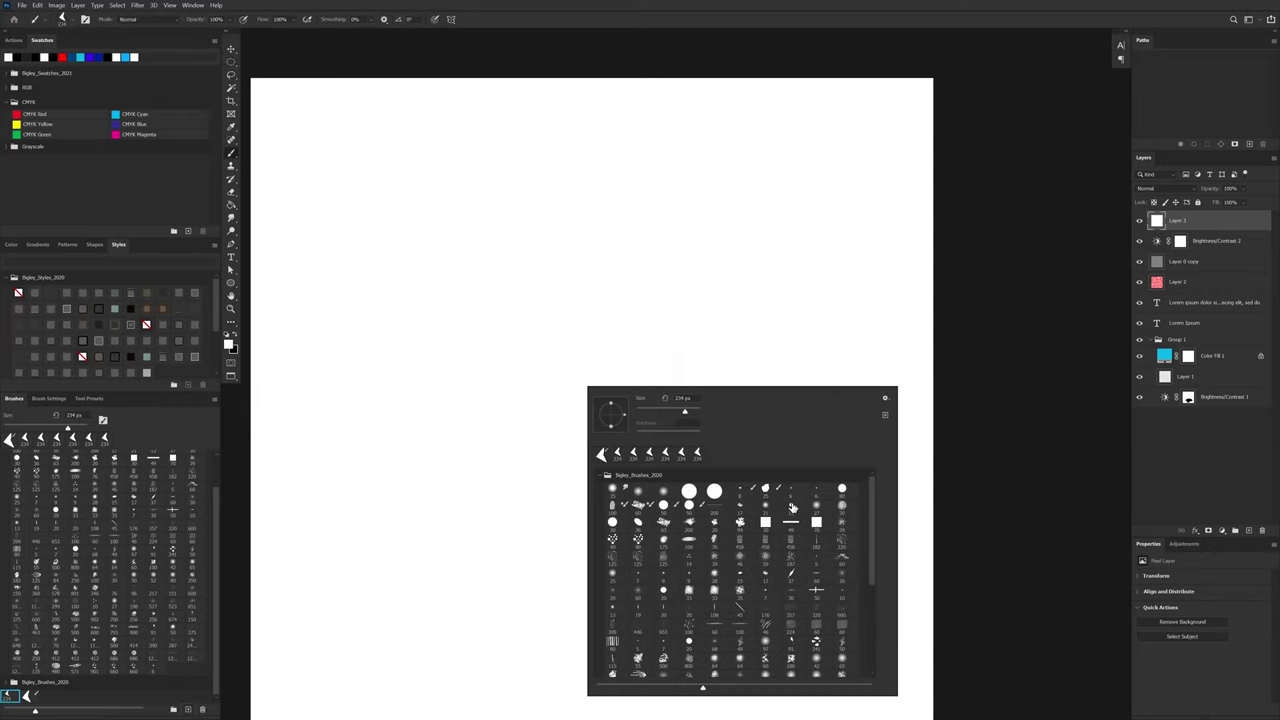
click(843, 488)
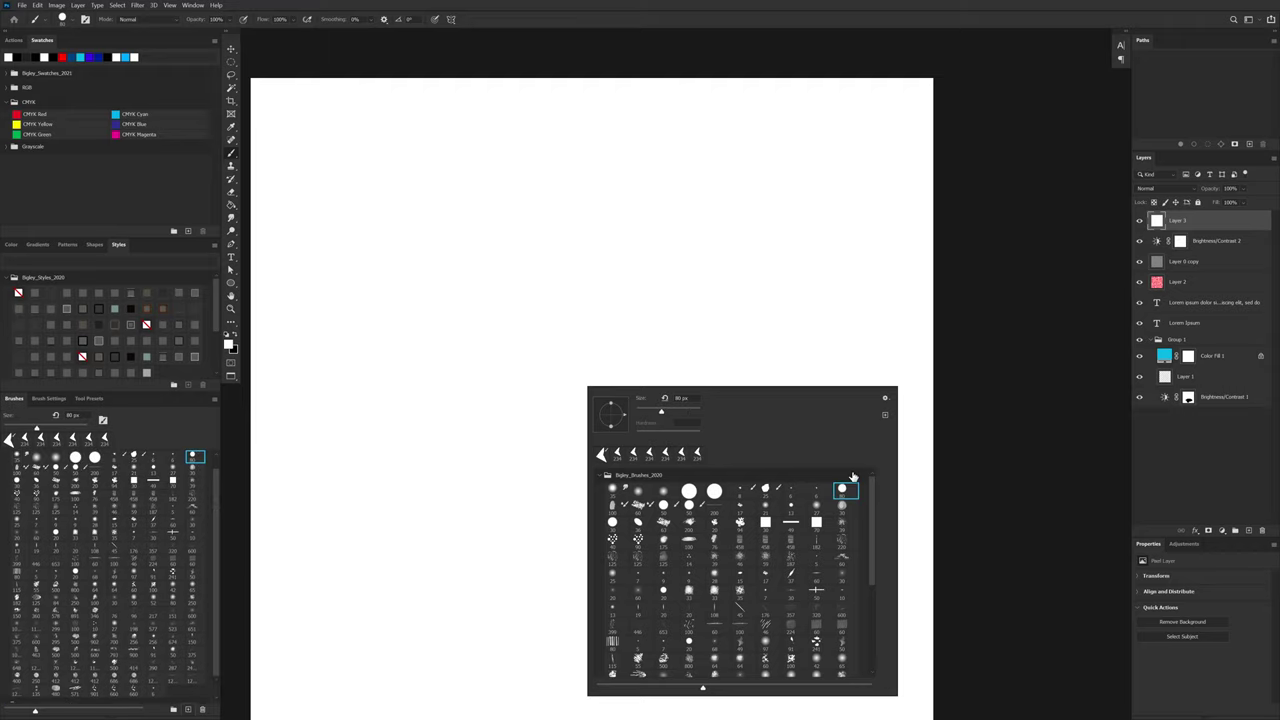
click(608, 266)
Step: Paint a diagonal test stroke across the canvas with the round brush and undo it
mouse_move(591, 171)
mouse_down()
mouse_move(760, 189)
mouse_move(750, 287)
mouse_move(650, 572)
mouse_move(450, 410)
mouse_move(775, 567)
mouse_up()
key(ctrl+z)
key(ctrl+z)
key(ctrl+z)
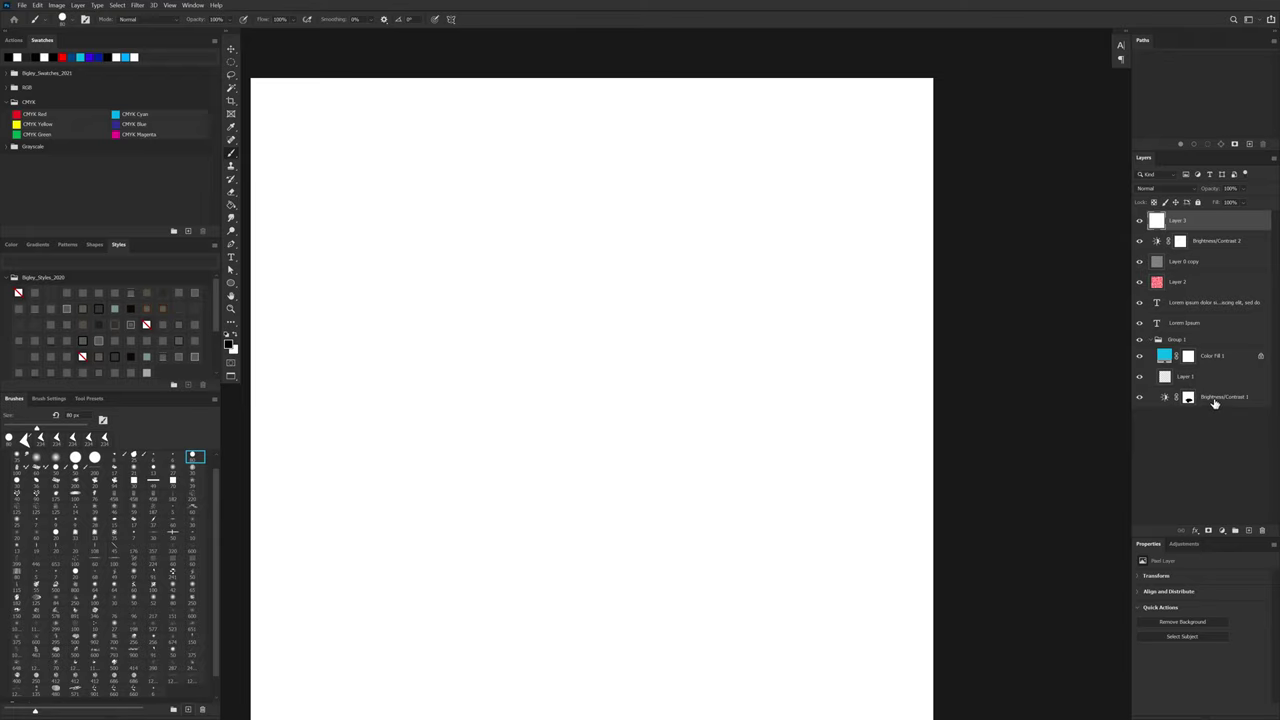
Step: Try to delete all the layers at once, and back out of closing the document
click(1212, 399)
shift+click(1199, 231)
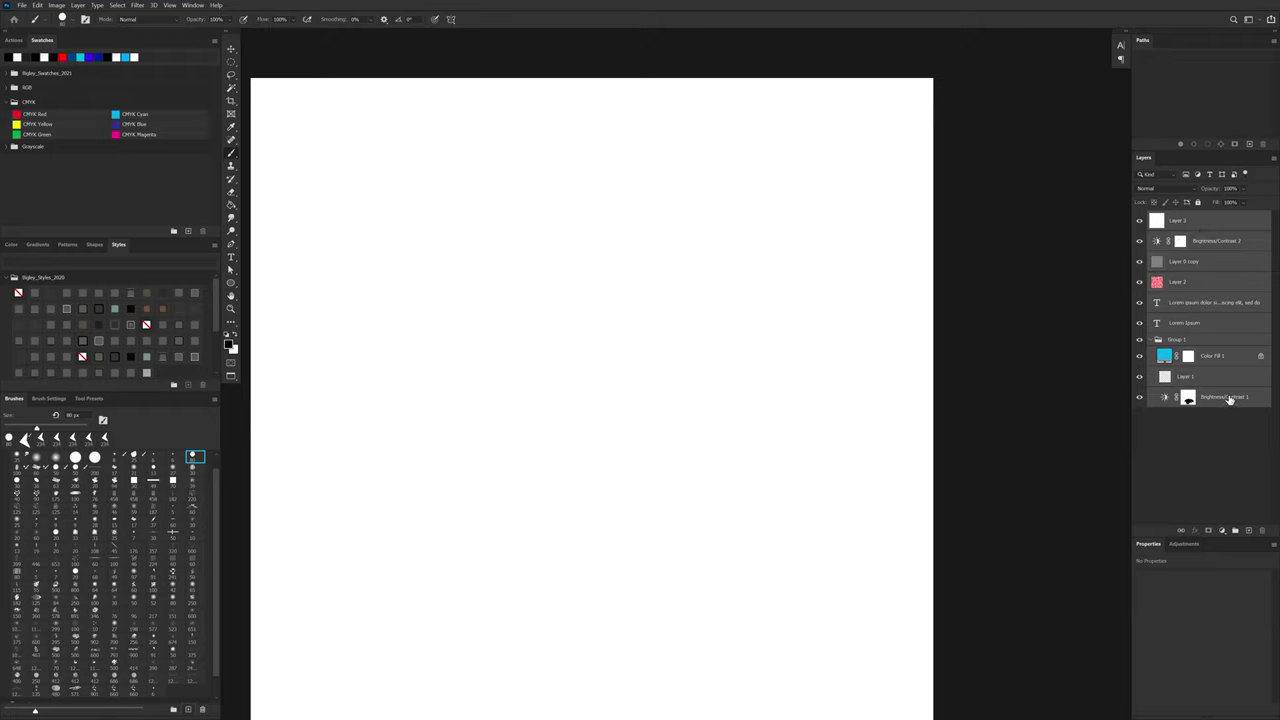
drag(1231, 398, 1261, 530)
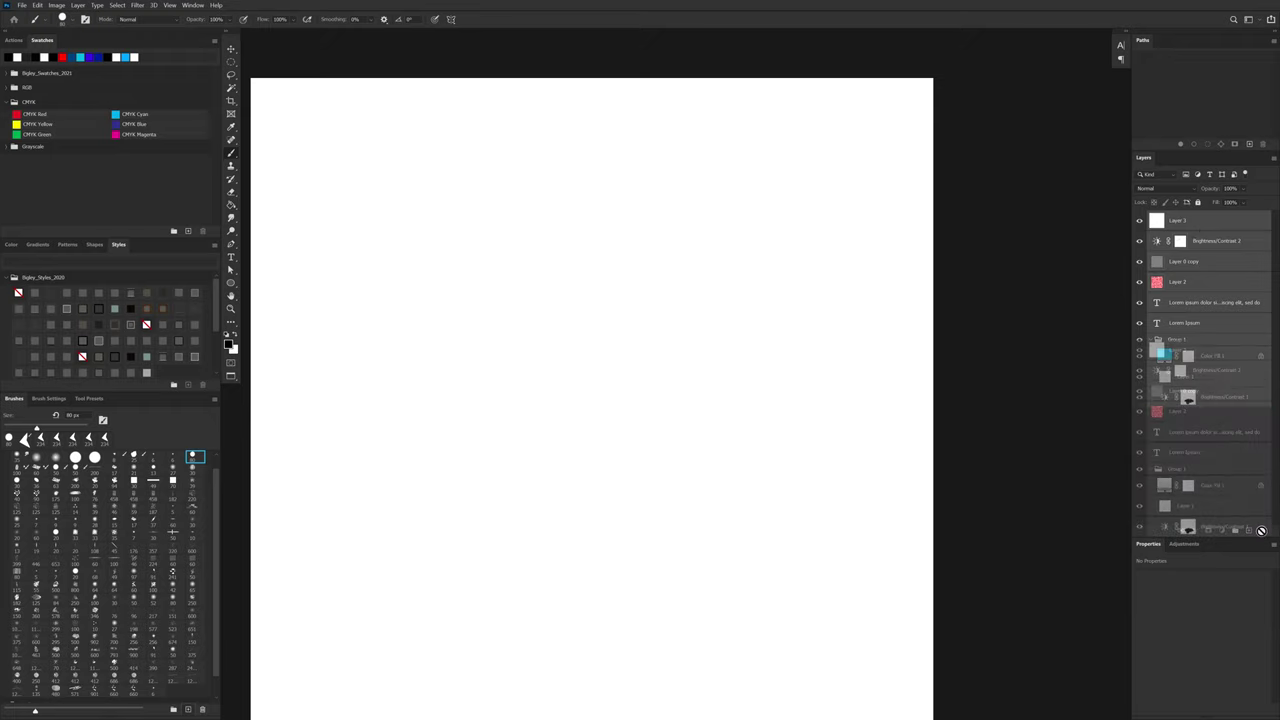
drag(1198, 384, 1215, 358)
click(1216, 358)
key(ctrl+w)
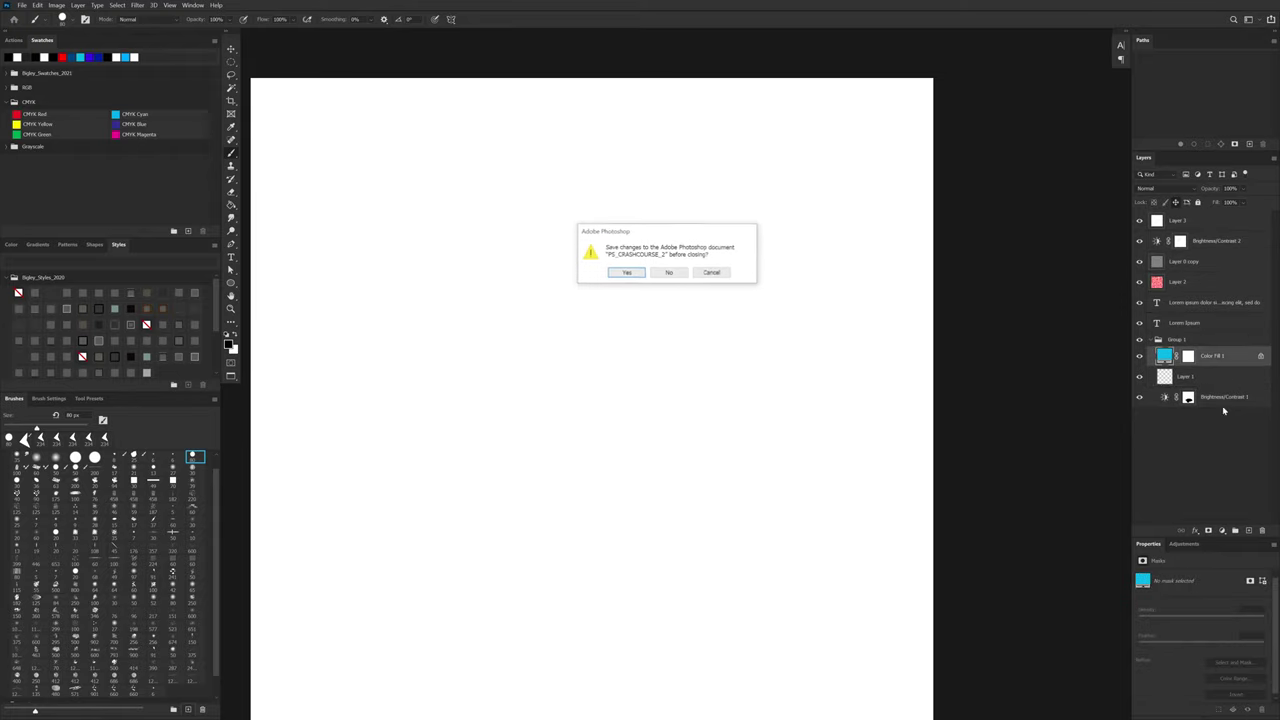
click(731, 273)
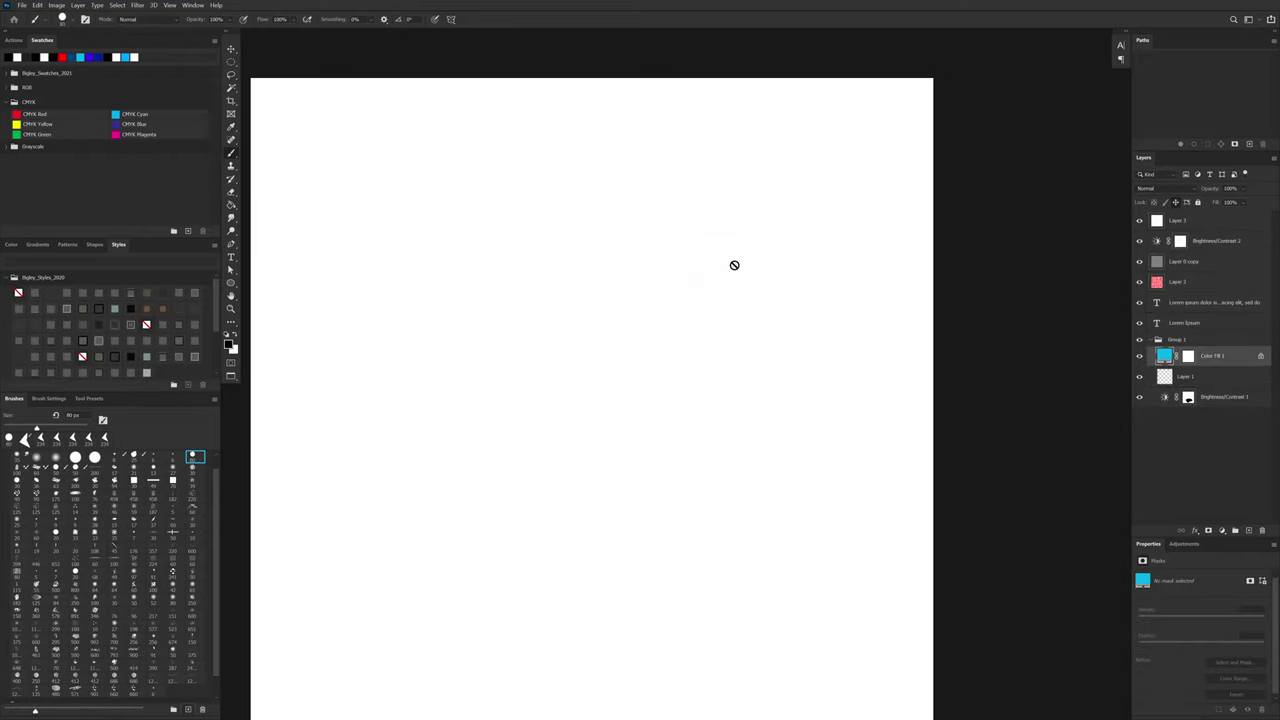
Step: Delete every layer except Group 1 and the cyan Color Fill 1 layer inside it
click(1203, 224)
shift+click(1215, 400)
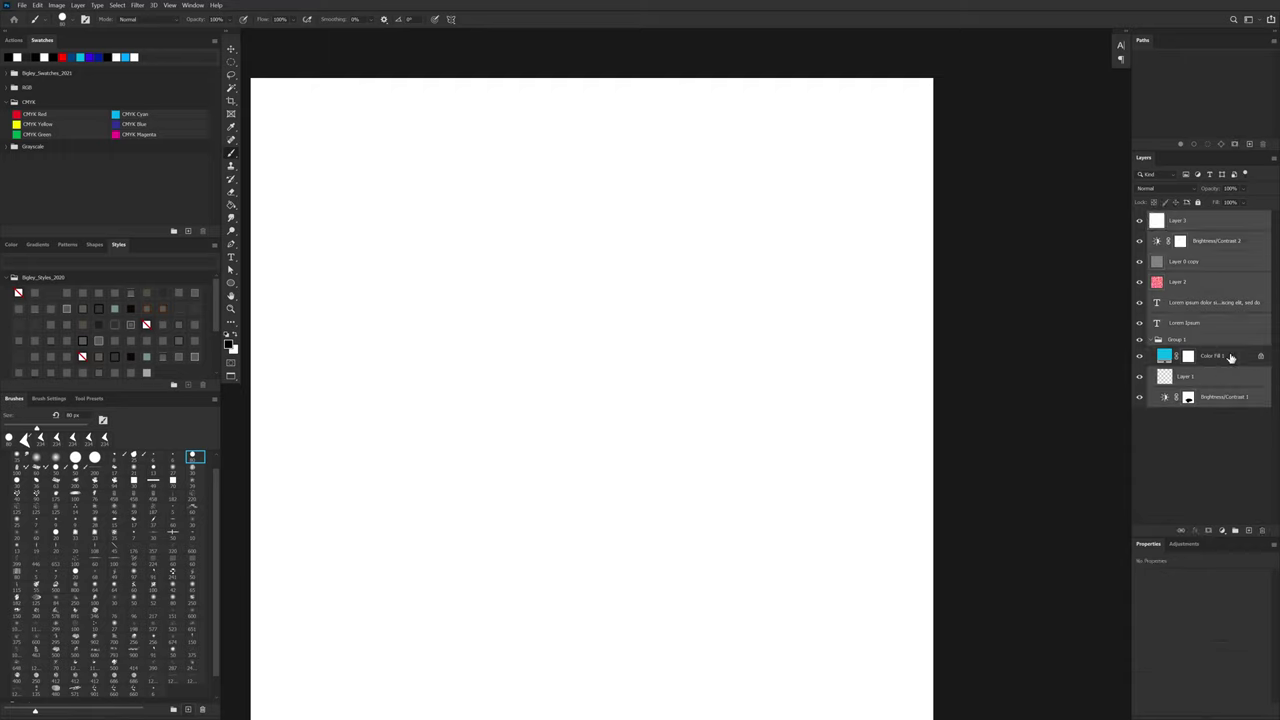
drag(1229, 341, 1262, 528)
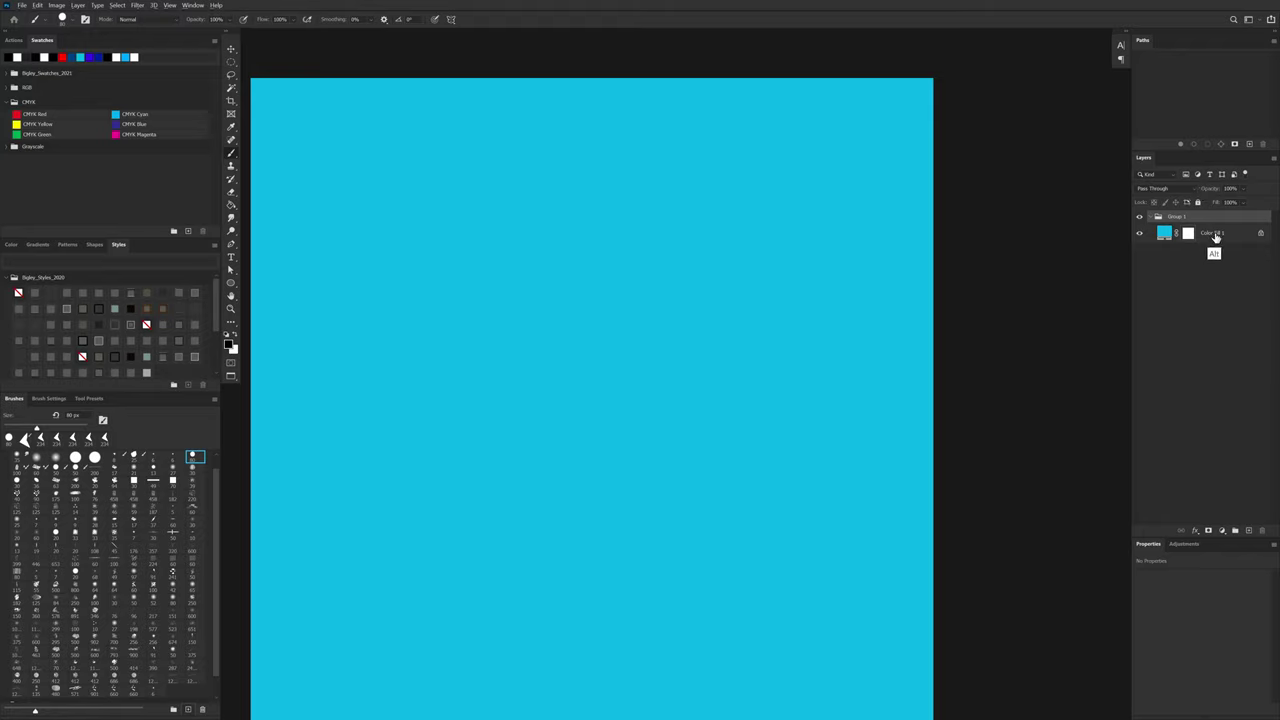
Step: Duplicate Color Fill 1 below the original and recolour the copy to yellow #e5e208
mouse_move(1212, 234)
mouse_down()
mouse_move(1210, 262)
mouse_move(1208, 241)
mouse_up()
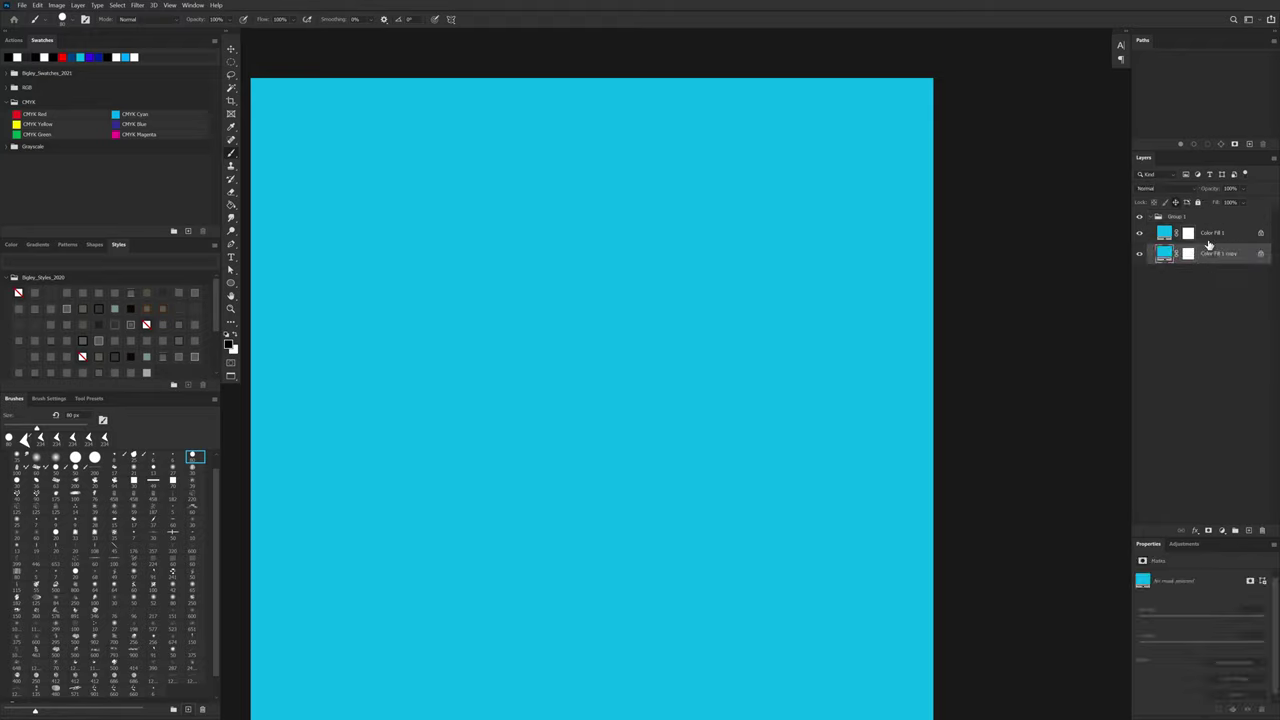
double_click(1164, 253)
click(831, 366)
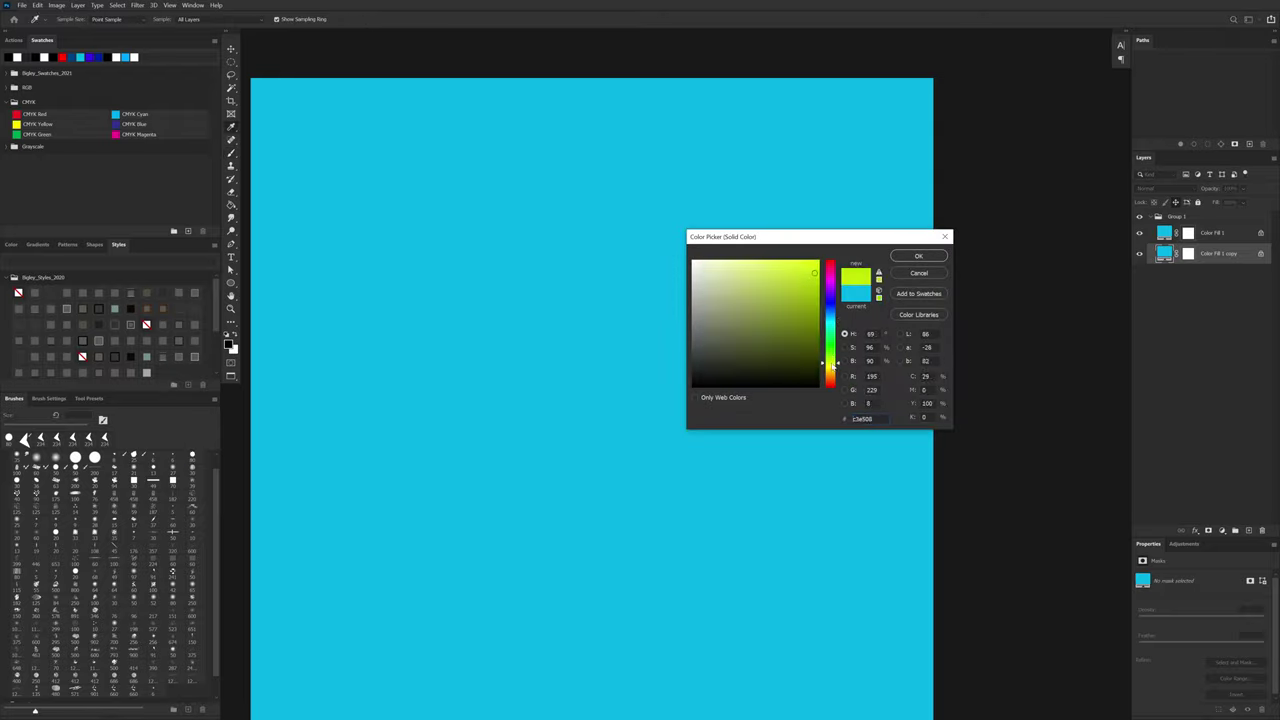
drag(832, 366, 836, 370)
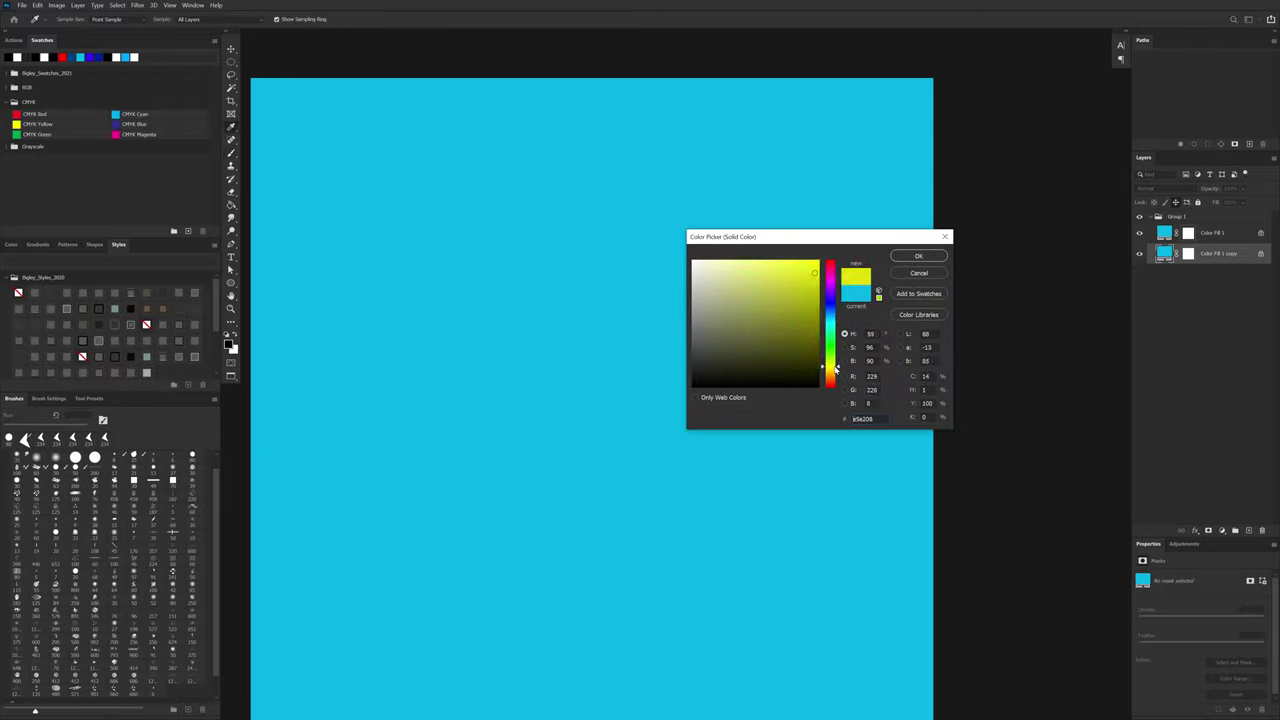
click(930, 256)
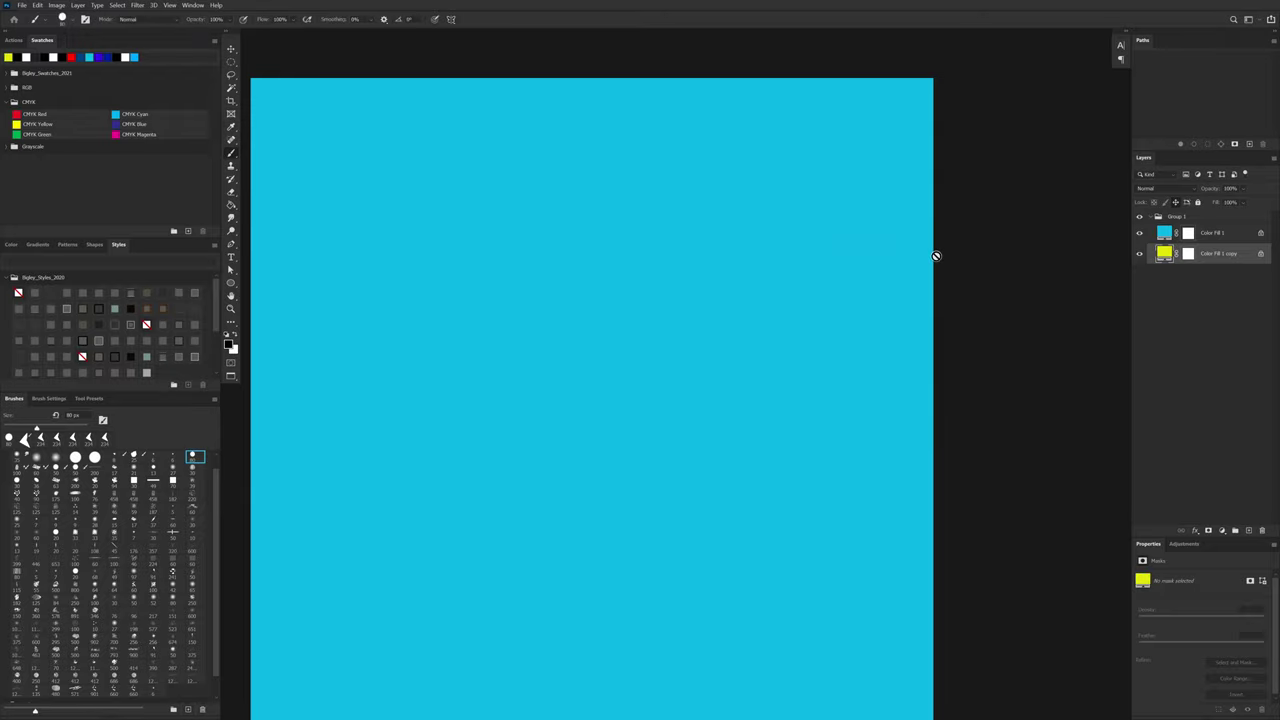
Step: Rename the layer group as Fire Hydrant
double_click(1175, 217)
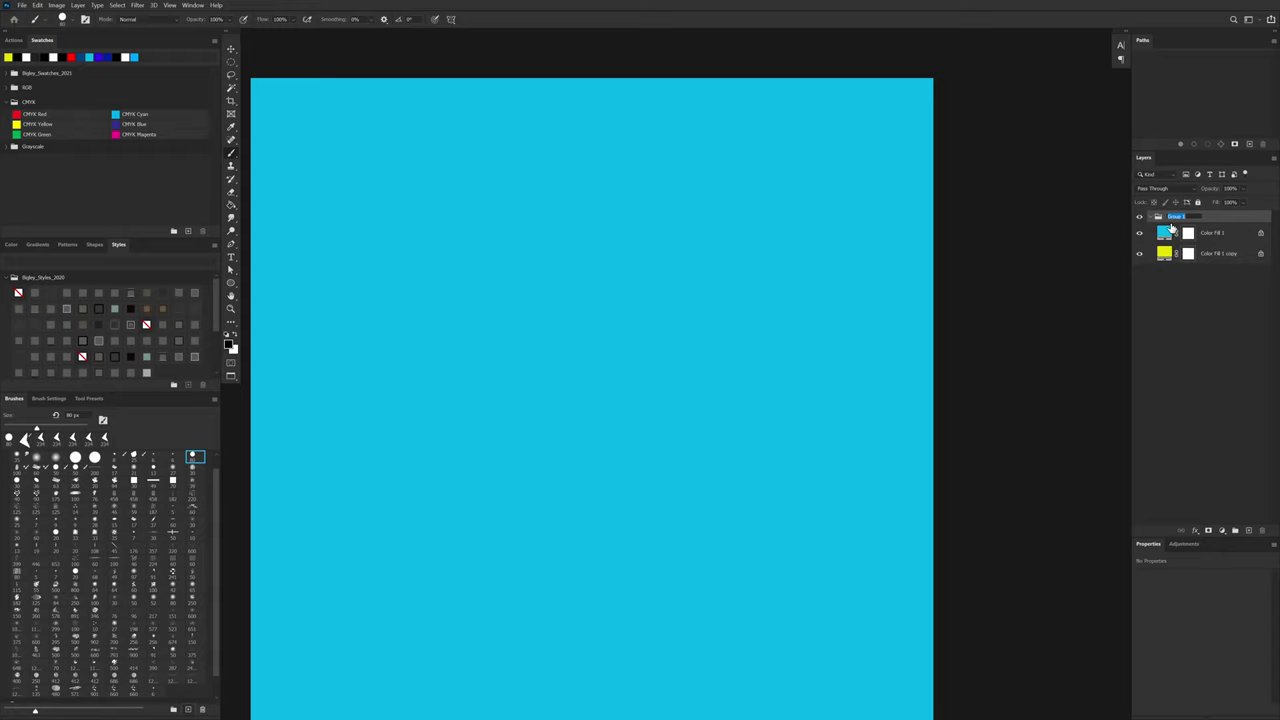
key(BackSpace)
click(1202, 232)
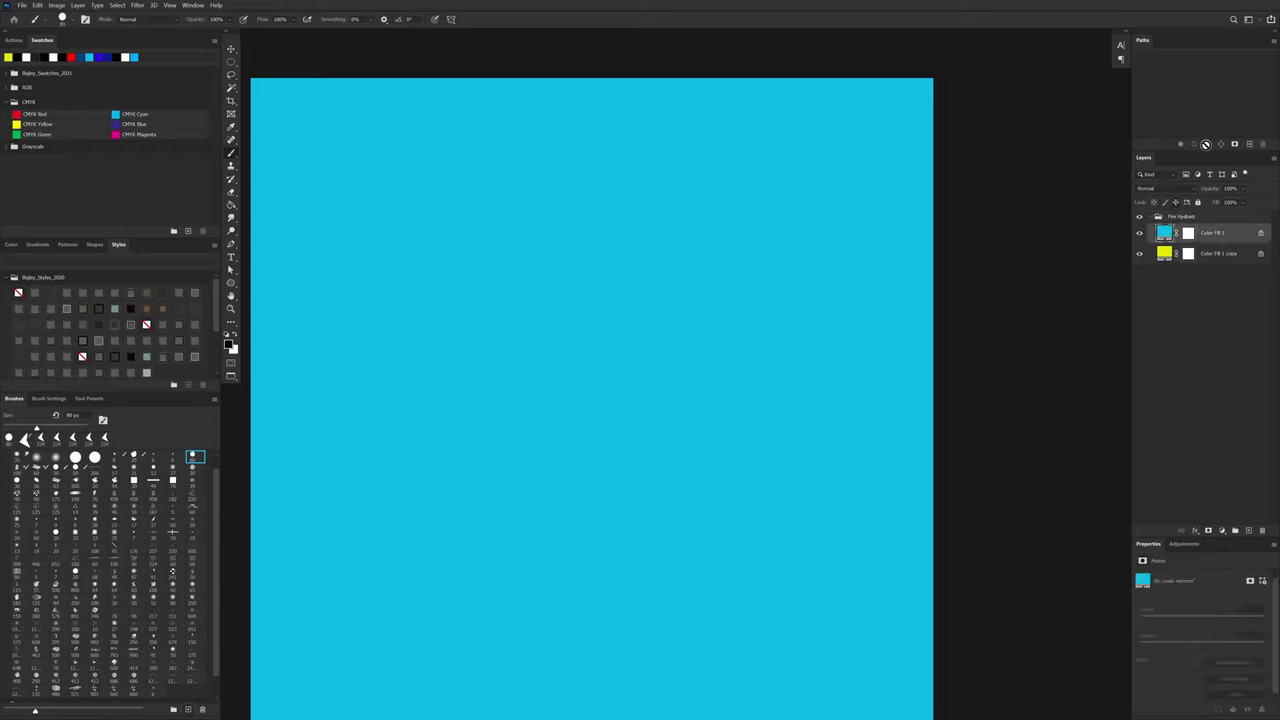
double_click(1210, 233)
text(Pen)
Step: Change the cyan Color Fill 1 layer's colour to a dark brownish red
double_click(1163, 233)
drag(831, 282, 832, 260)
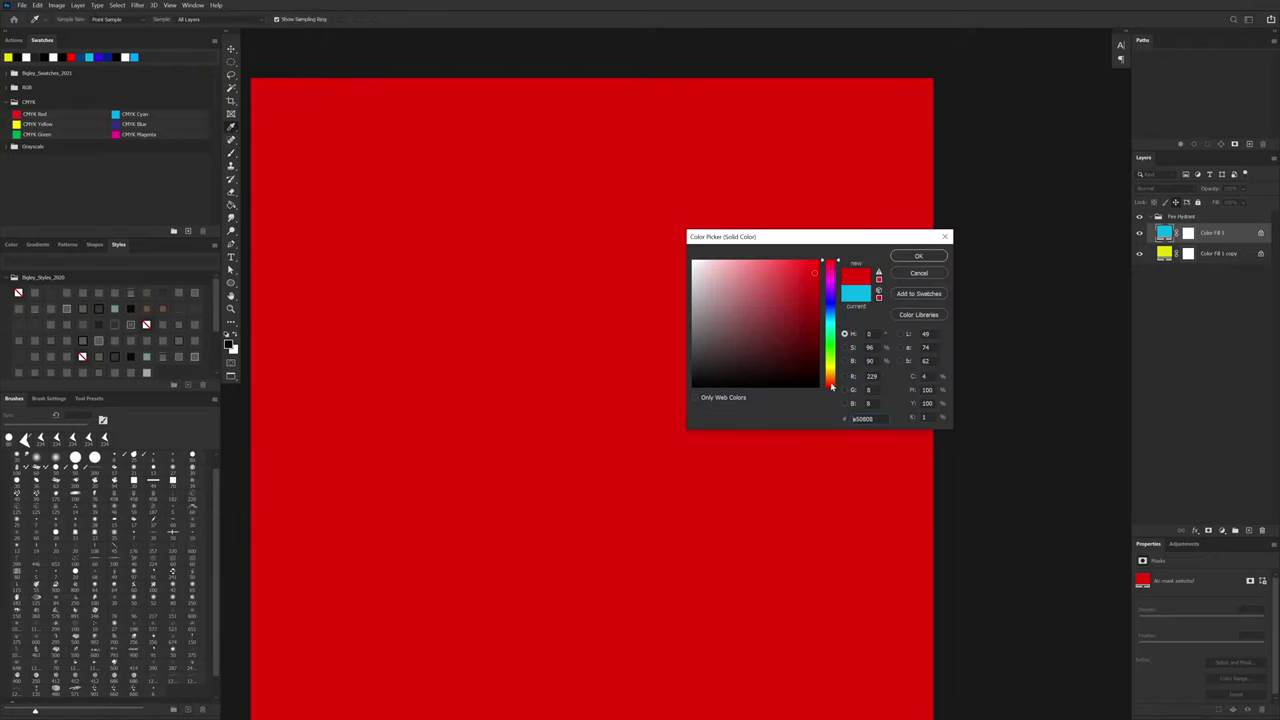
mouse_move(809, 345)
mouse_down()
mouse_move(810, 302)
mouse_move(814, 321)
mouse_up()
mouse_move(837, 261)
mouse_down()
mouse_move(839, 389)
mouse_move(841, 378)
mouse_up()
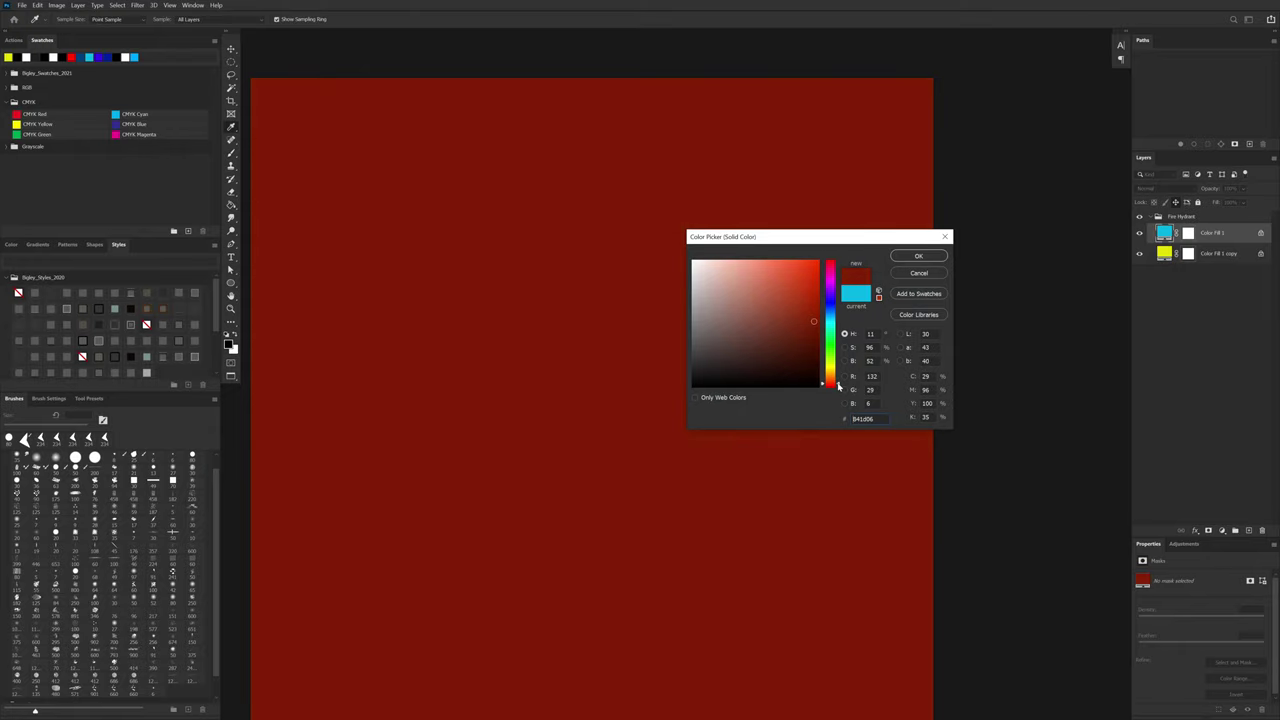
click(918, 256)
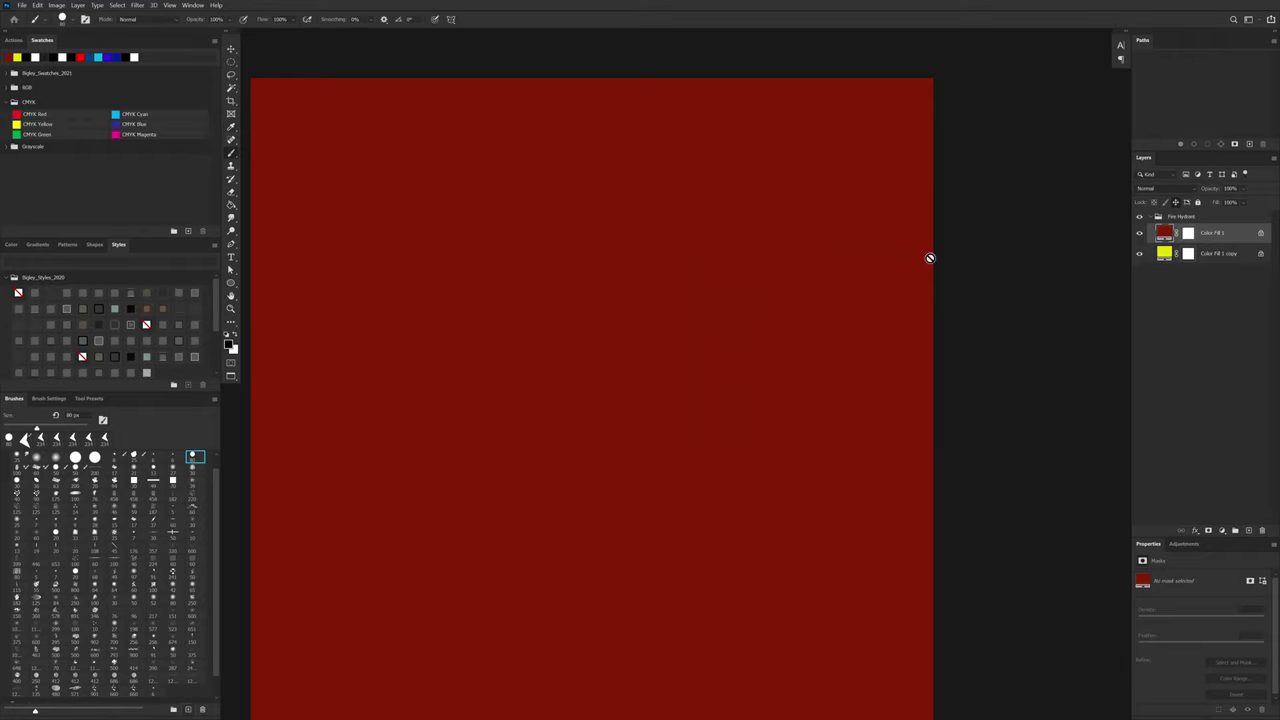
Step: Recolour Color Fill 1 copy to golden yellow (RGB 255, 216, 0), hiding the red fill layer during the change and showing it again
click(1172, 254)
click(1138, 232)
double_click(1164, 253)
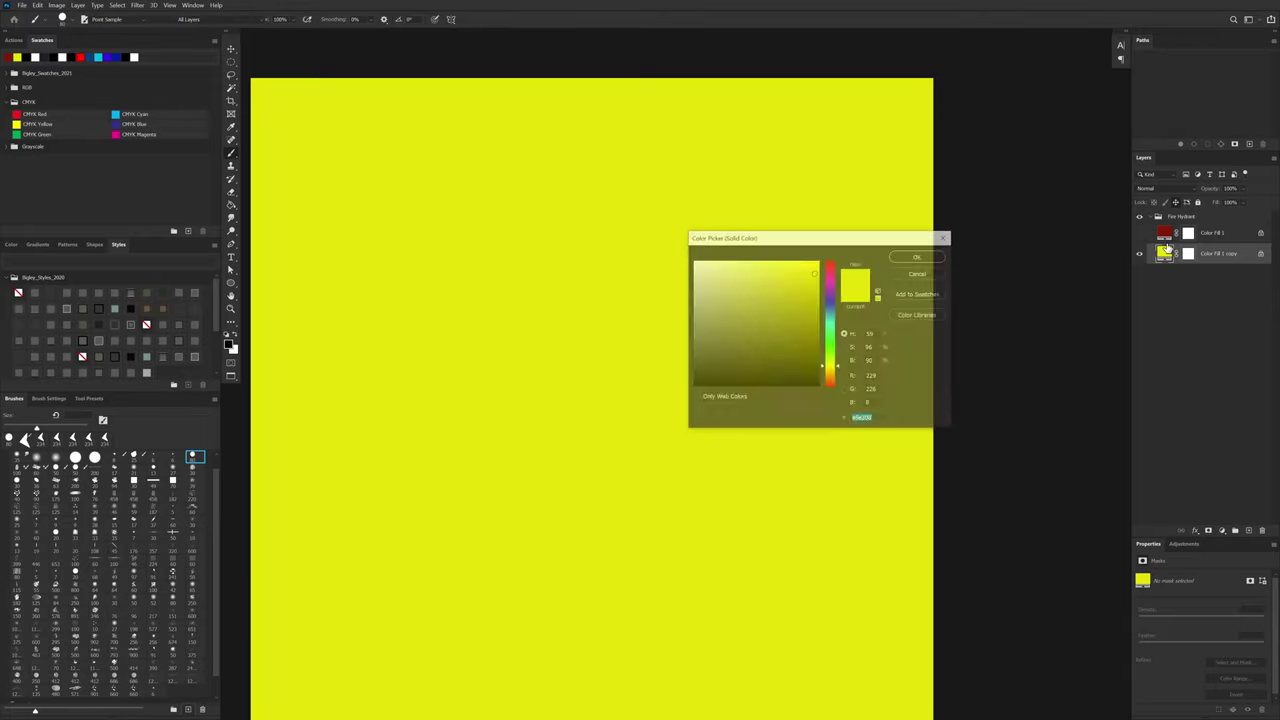
drag(800, 285, 818, 261)
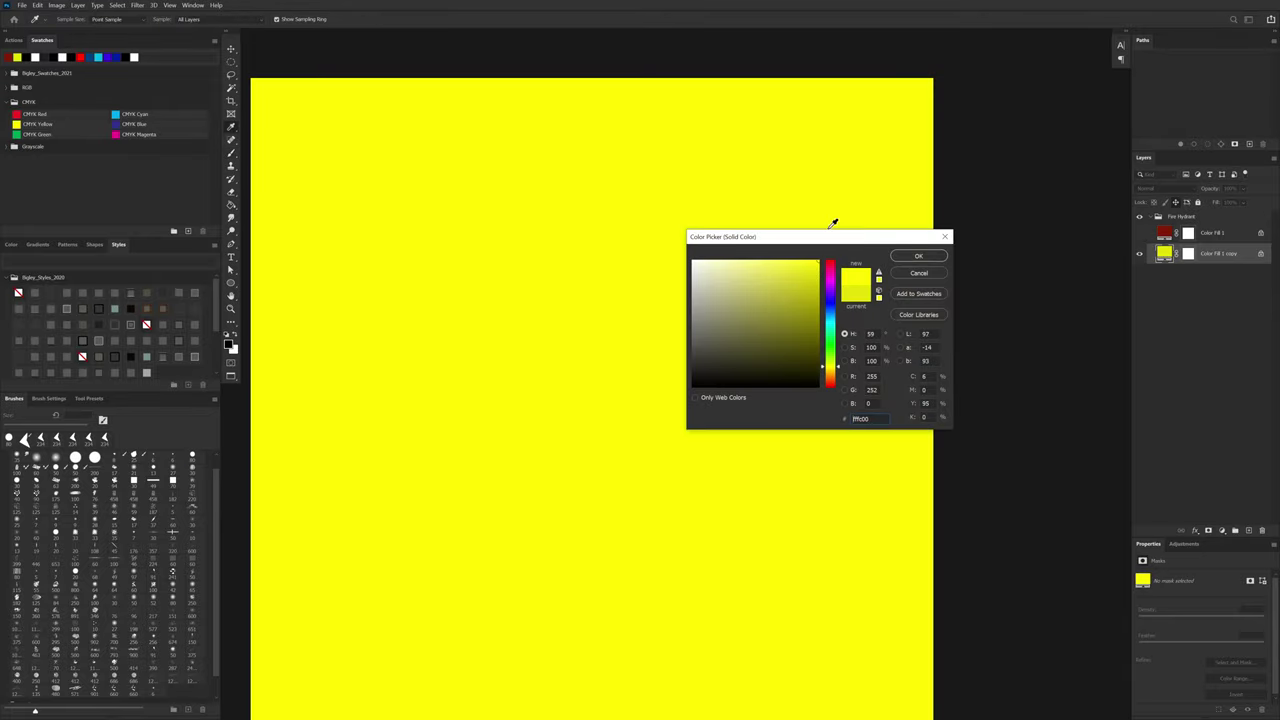
drag(838, 369, 838, 372)
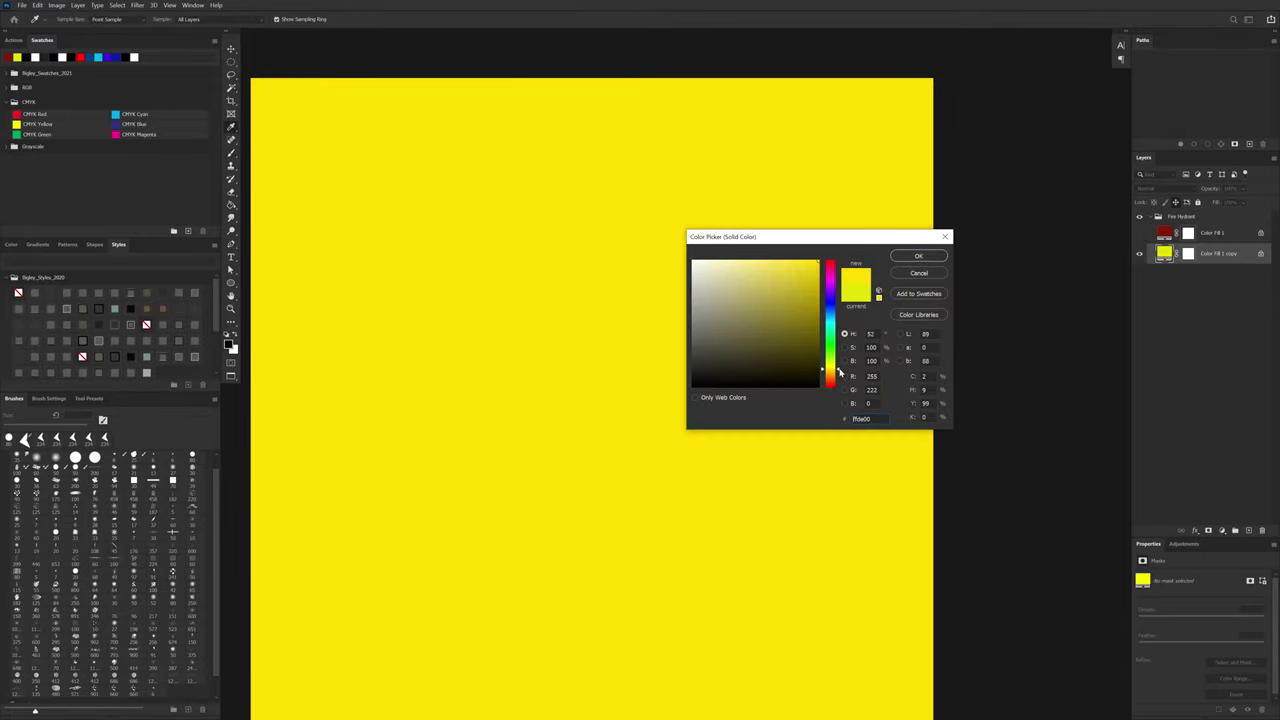
click(919, 257)
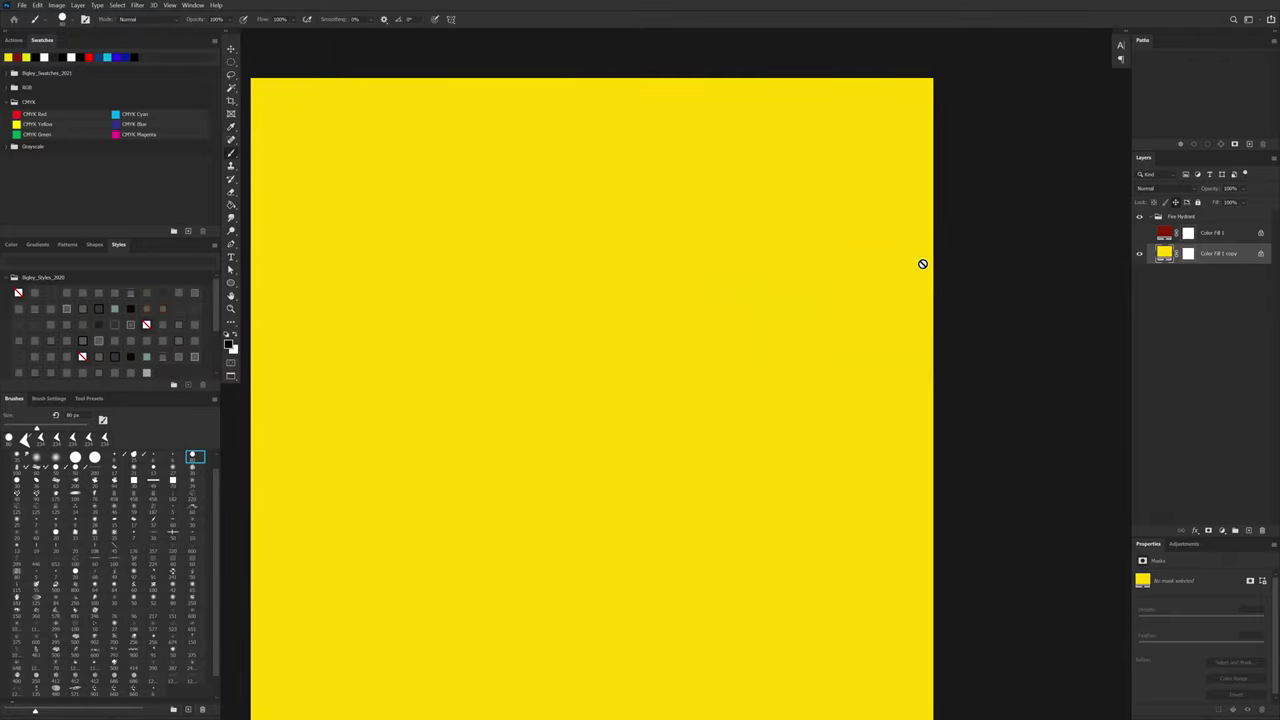
click(1139, 233)
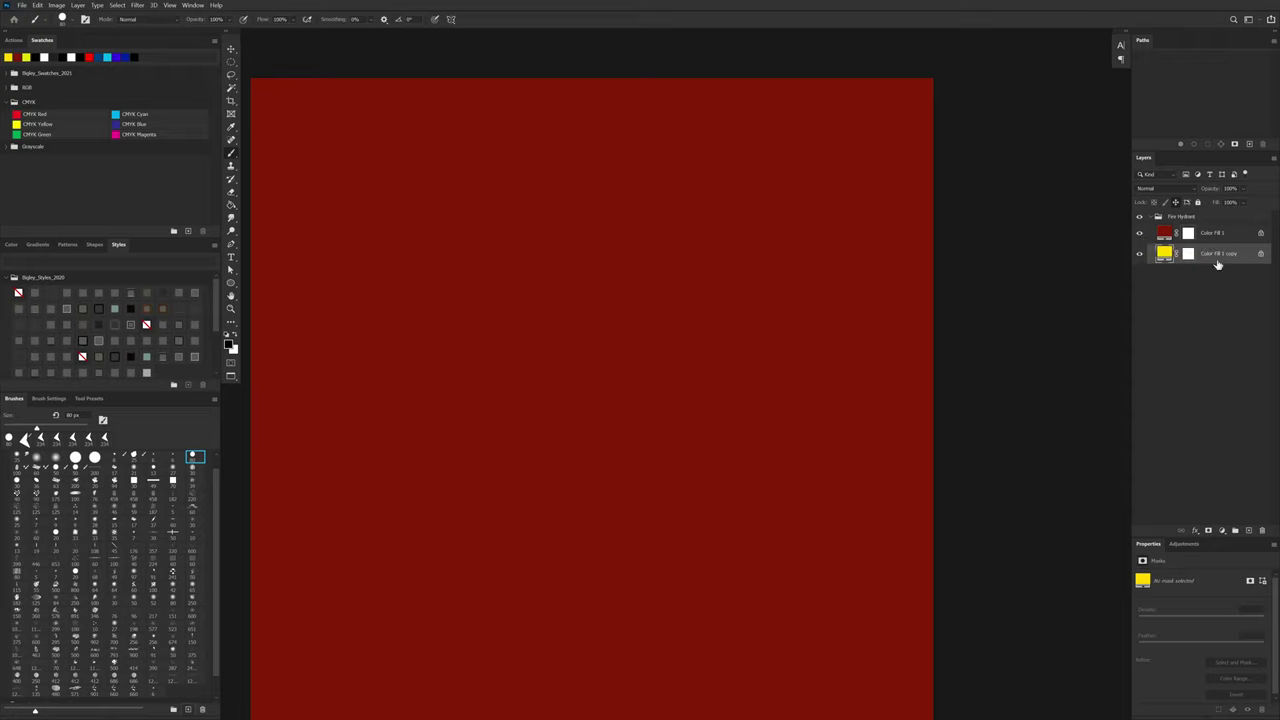
Step: Duplicate the yellow fill layer below itself and recolour the duplicate to dark grey
drag(1208, 254, 1208, 273)
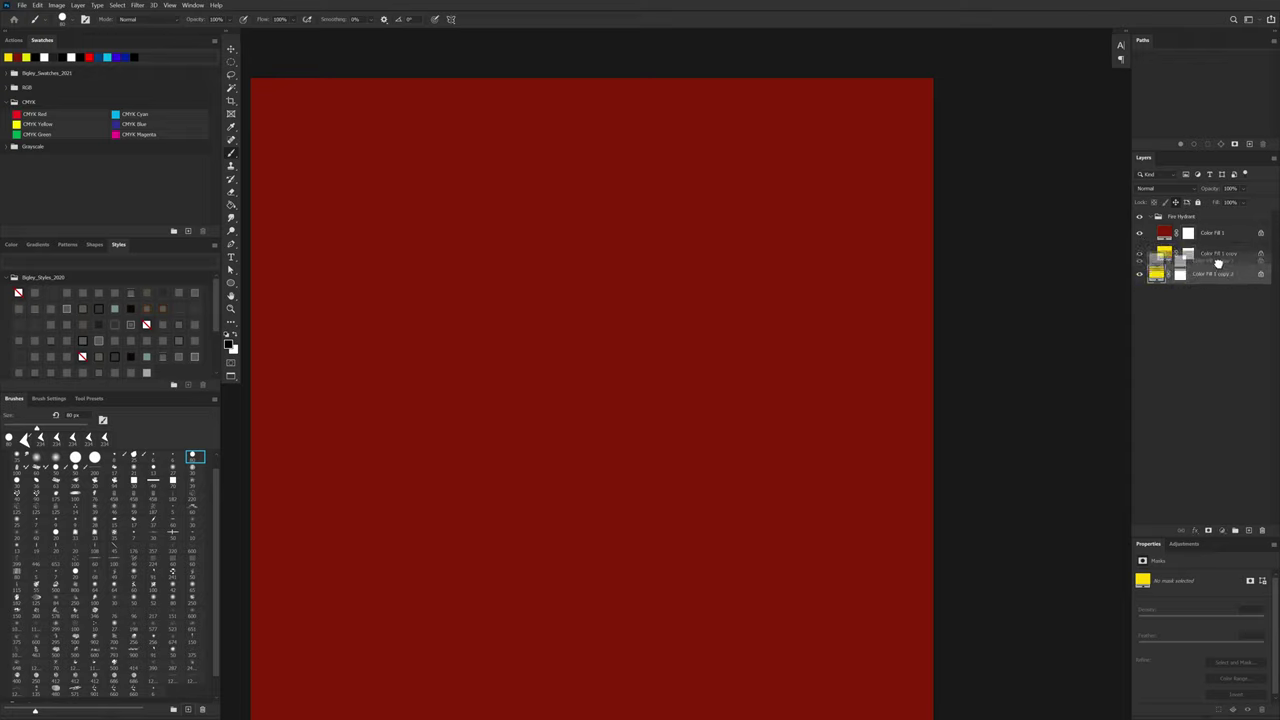
double_click(1164, 273)
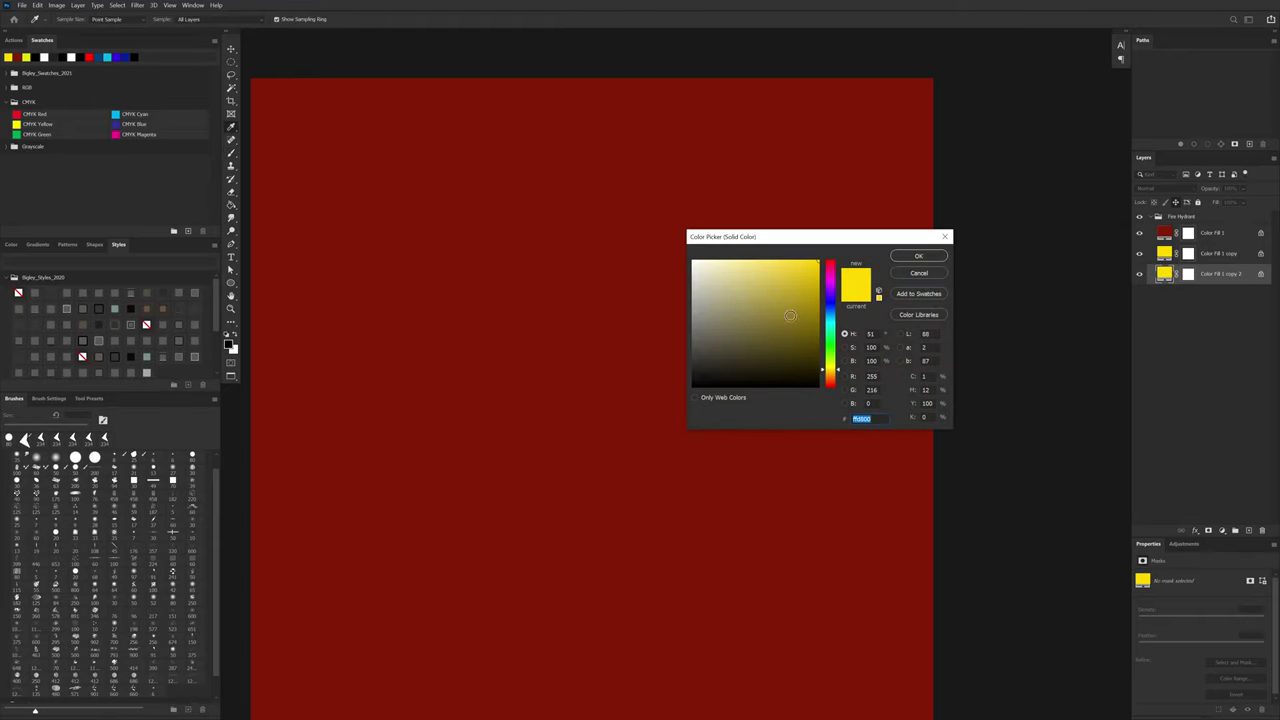
drag(693, 365, 686, 359)
click(919, 256)
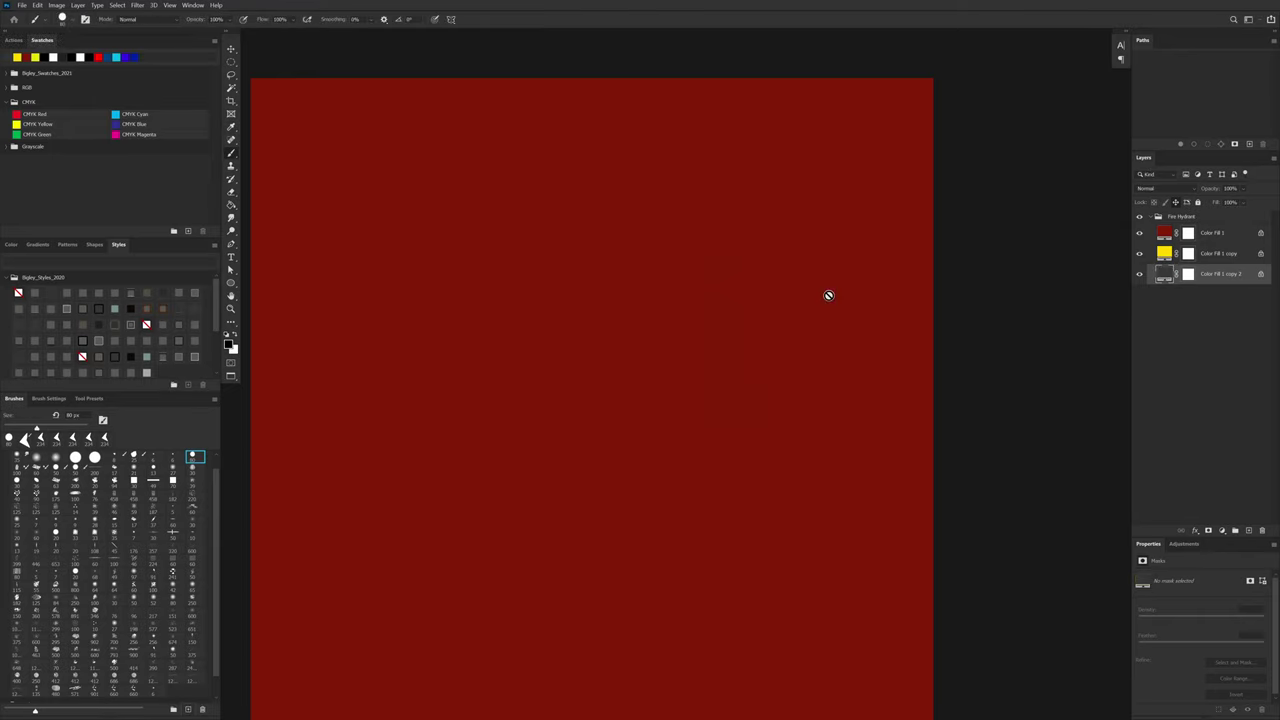
Step: Toggle the visibility of the three fill layers to review the grey, yellow and red fills separately
drag(1140, 235, 1140, 256)
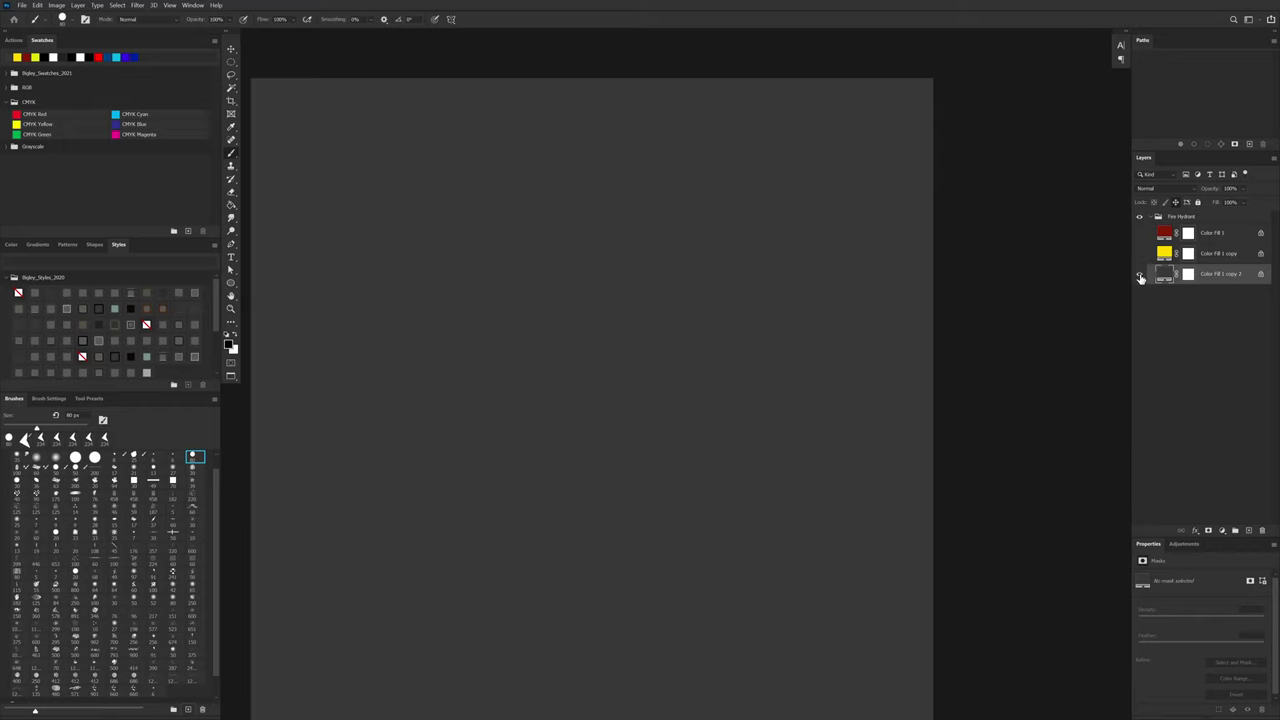
click(1139, 274)
click(1139, 273)
click(1139, 253)
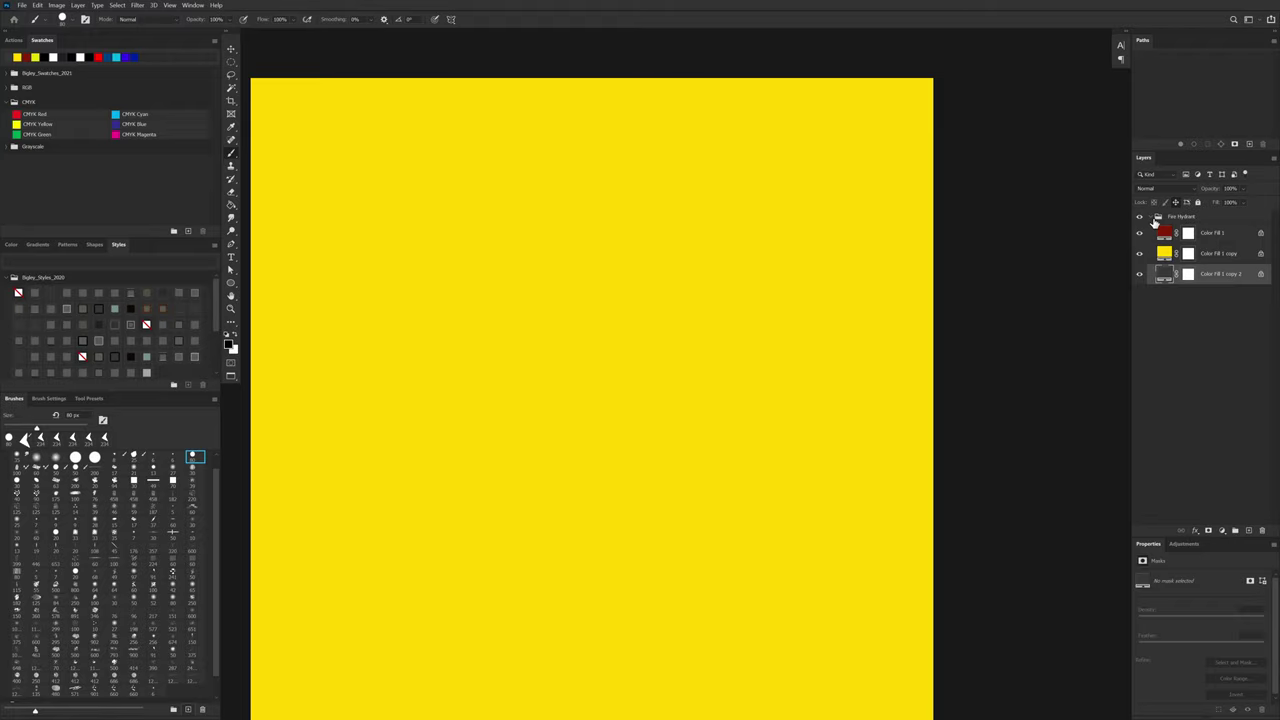
click(1139, 232)
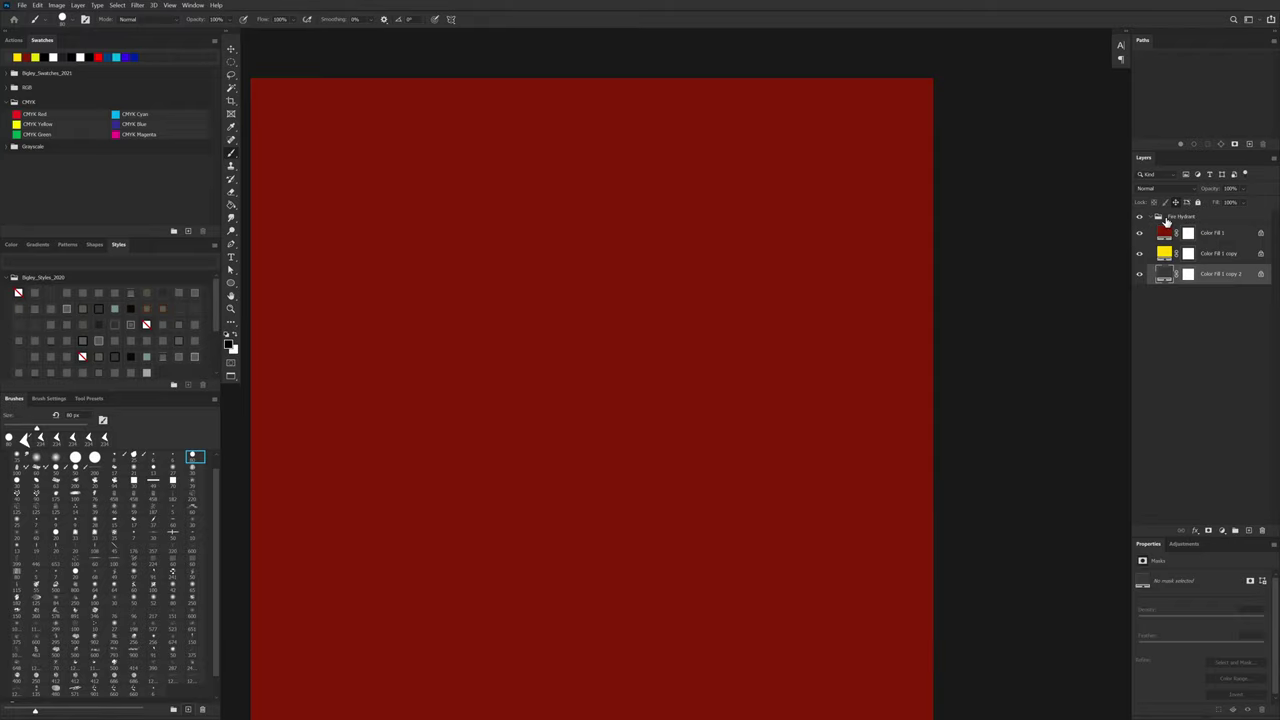
click(1222, 531)
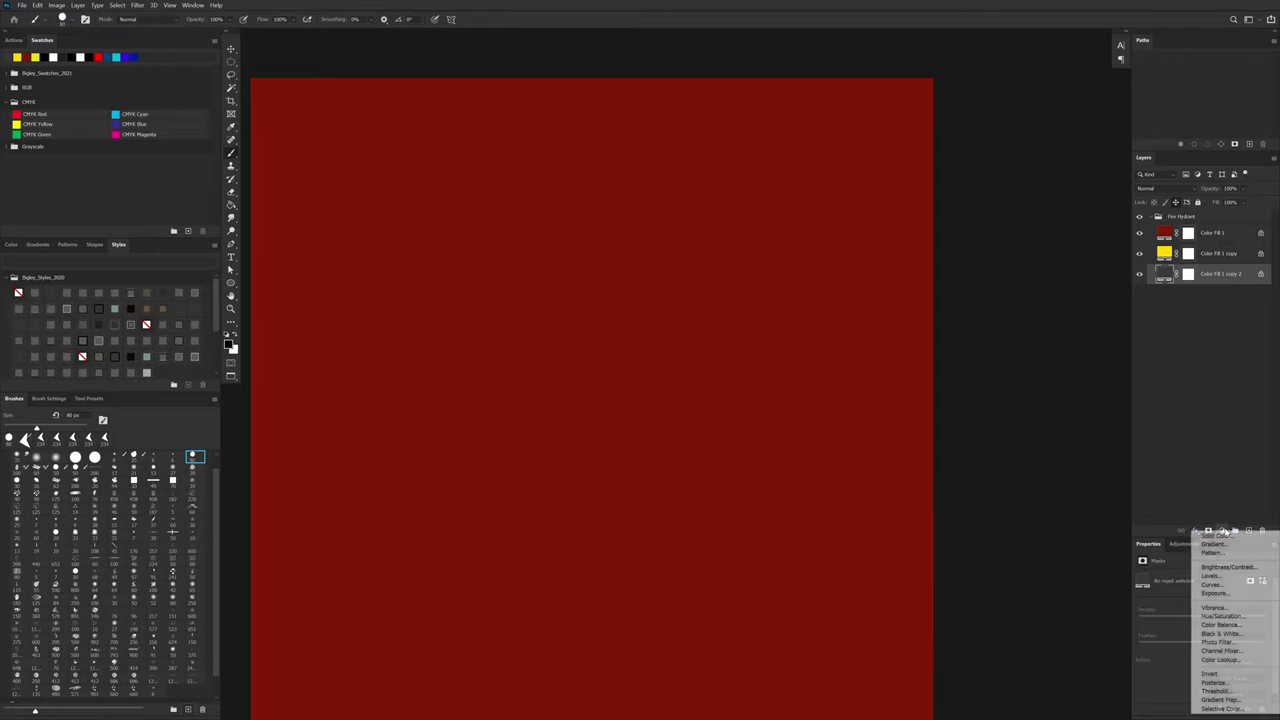
click(1186, 400)
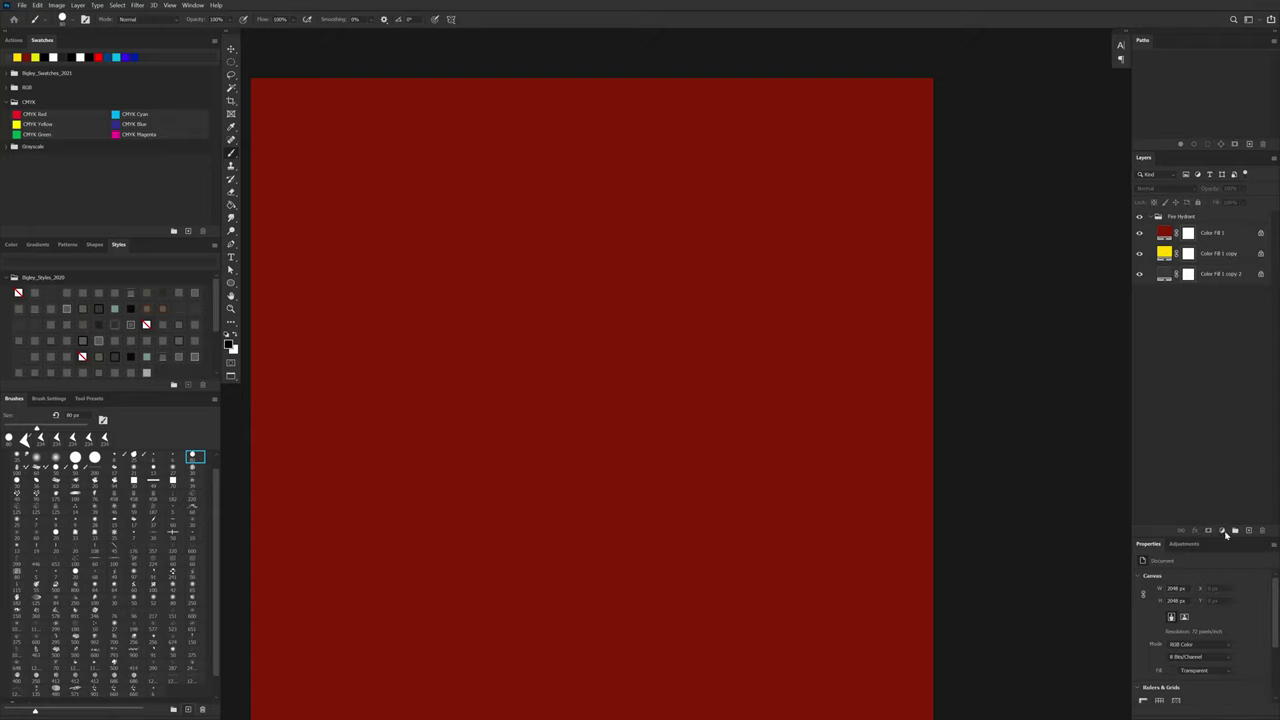
click(1224, 532)
click(1197, 268)
Step: Target the layer masks of the red and yellow fills, ending on the red Color Fill 1 mask
click(1188, 233)
click(1188, 253)
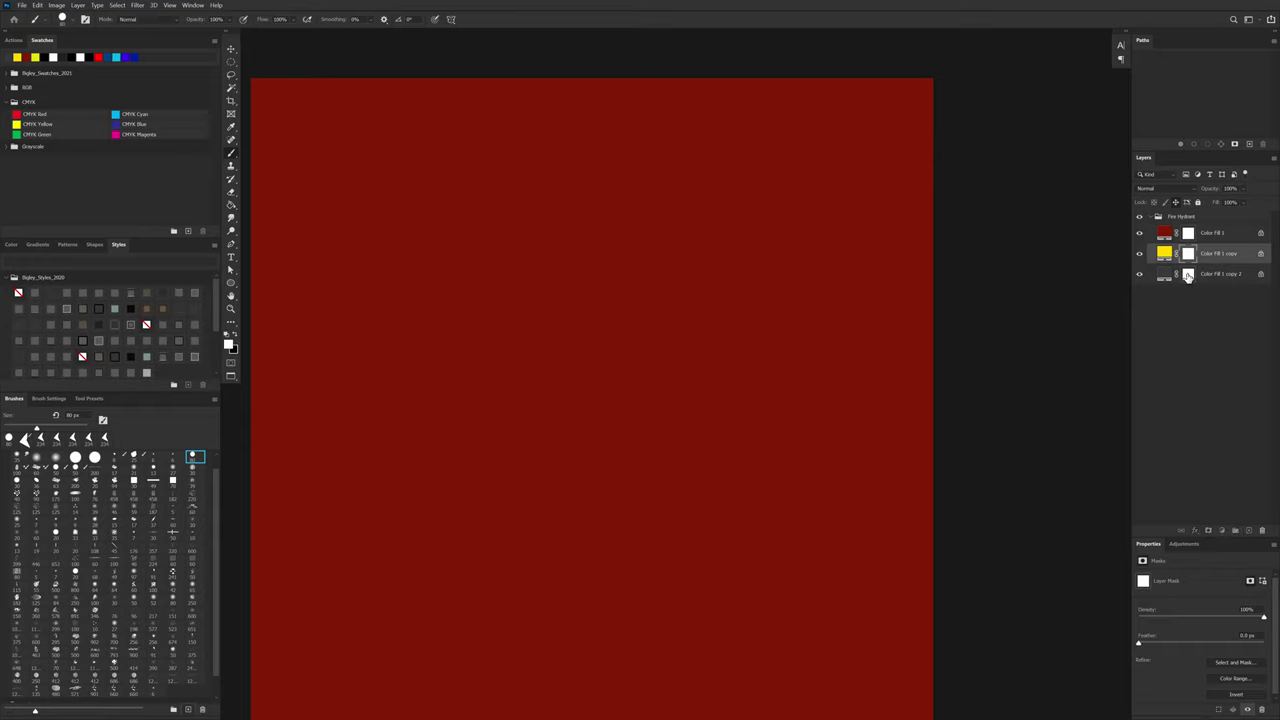
click(1188, 233)
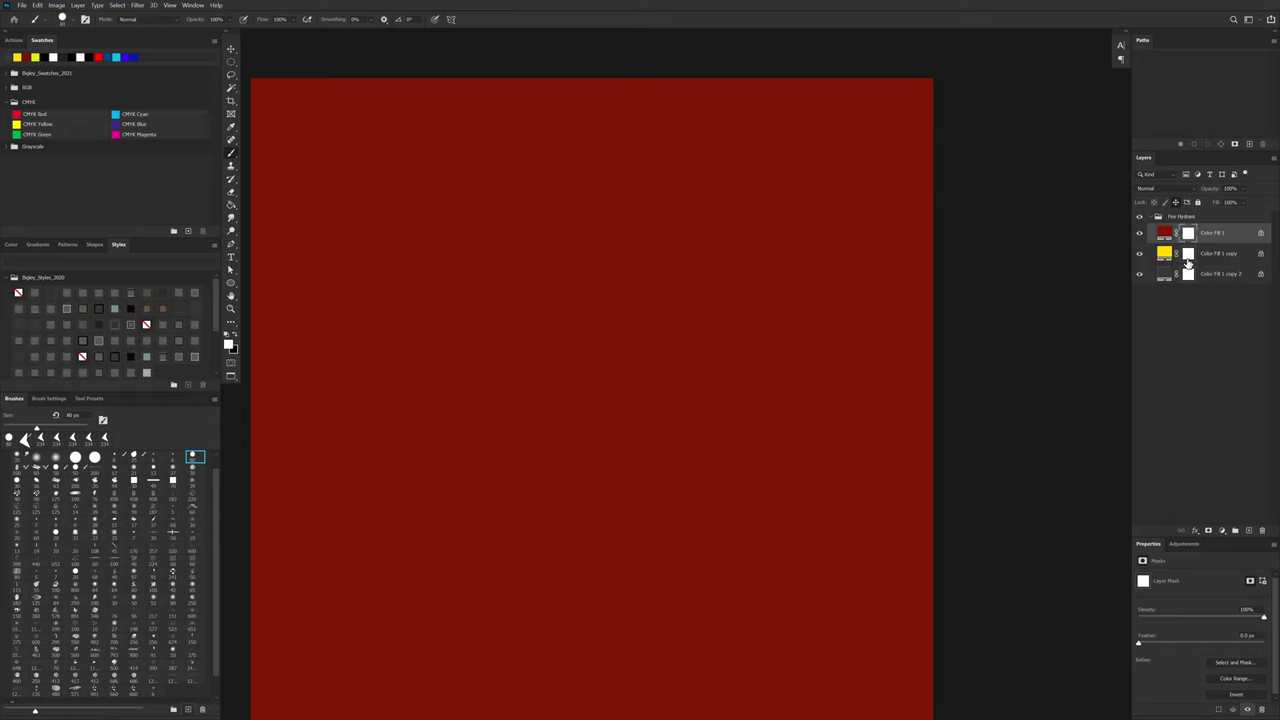
Step: Target the masks of the red, yellow and grey fill layers in turn, ending on the Color Fill 1 mask
click(1188, 256)
click(1187, 275)
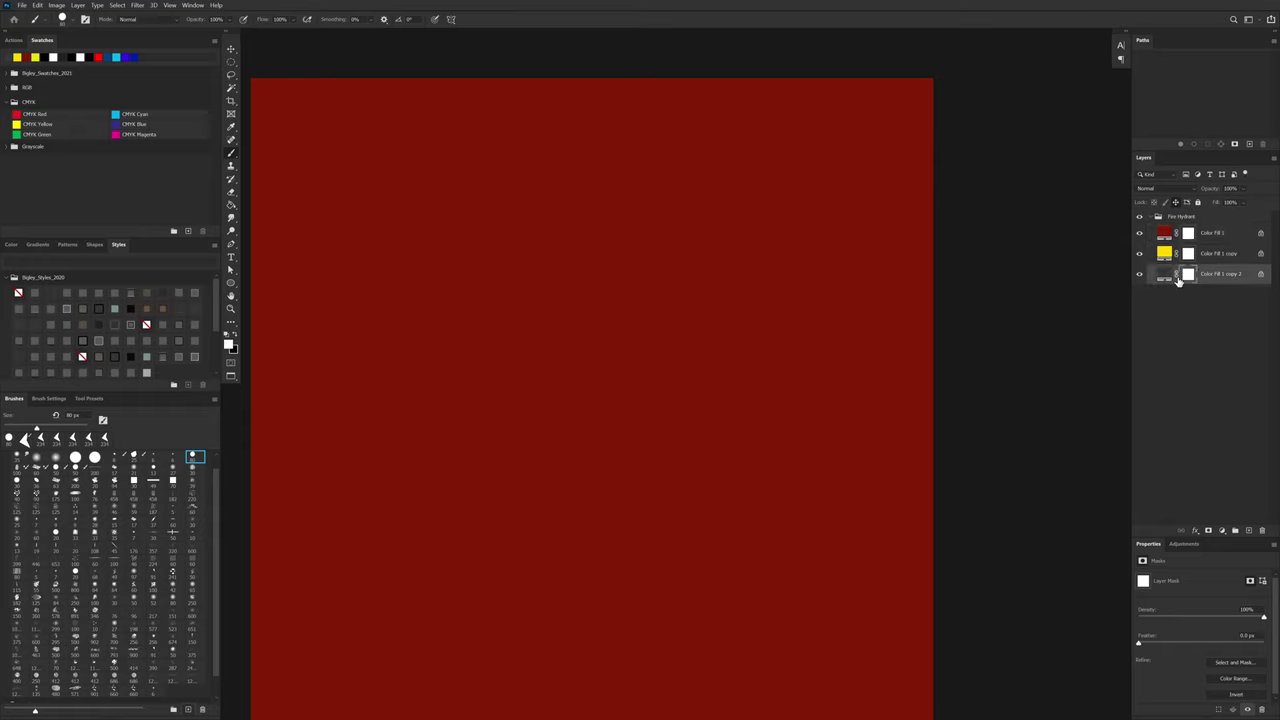
click(1189, 239)
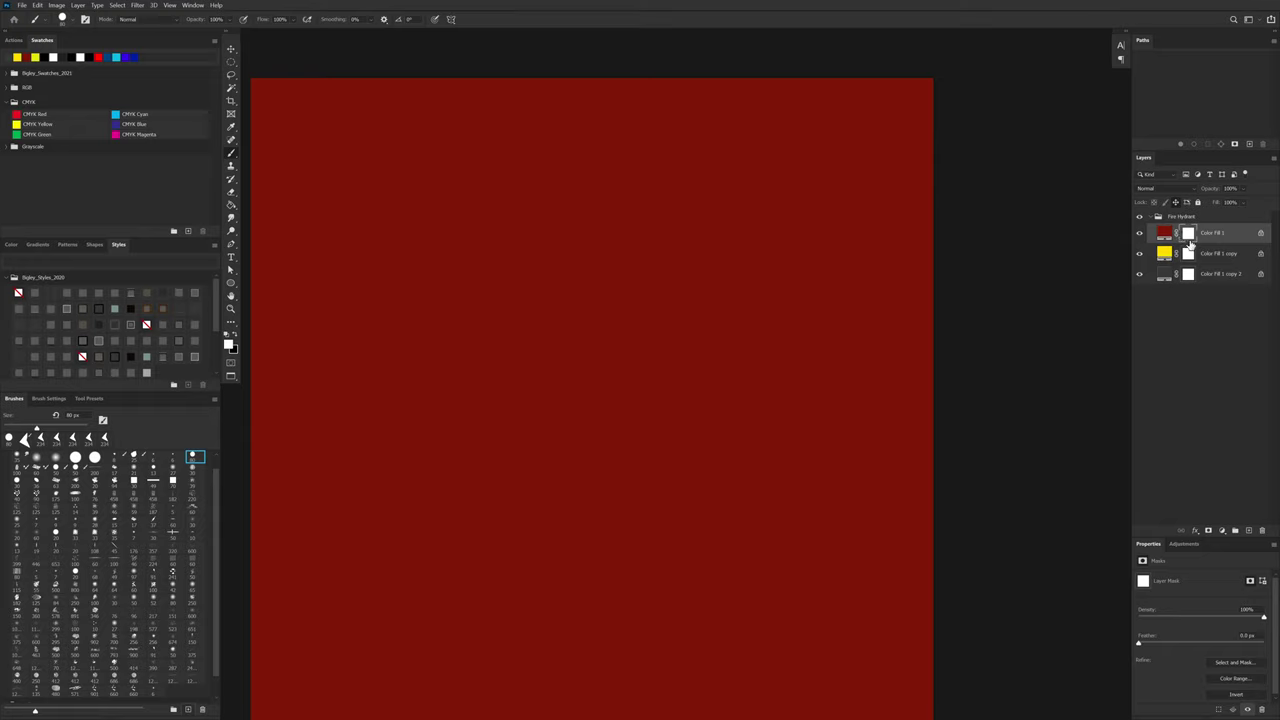
click(1188, 254)
click(1188, 275)
click(1188, 254)
click(1188, 235)
click(1188, 254)
click(1188, 275)
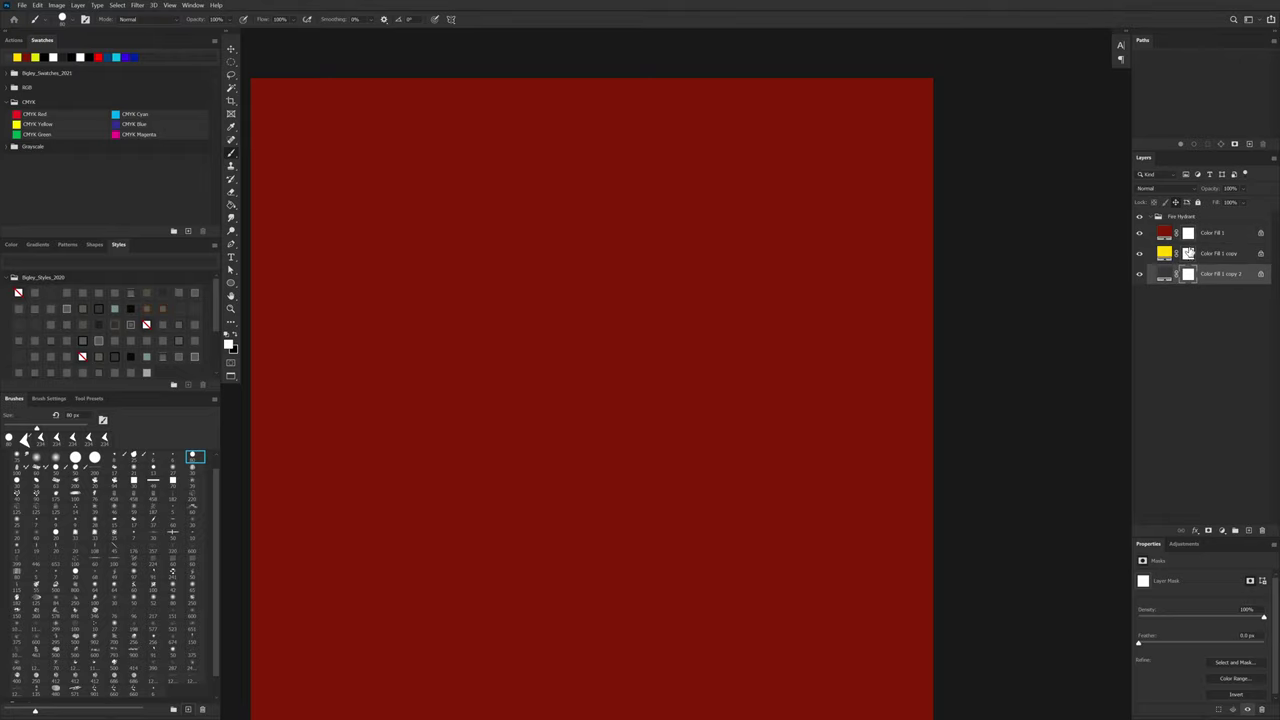
click(1189, 234)
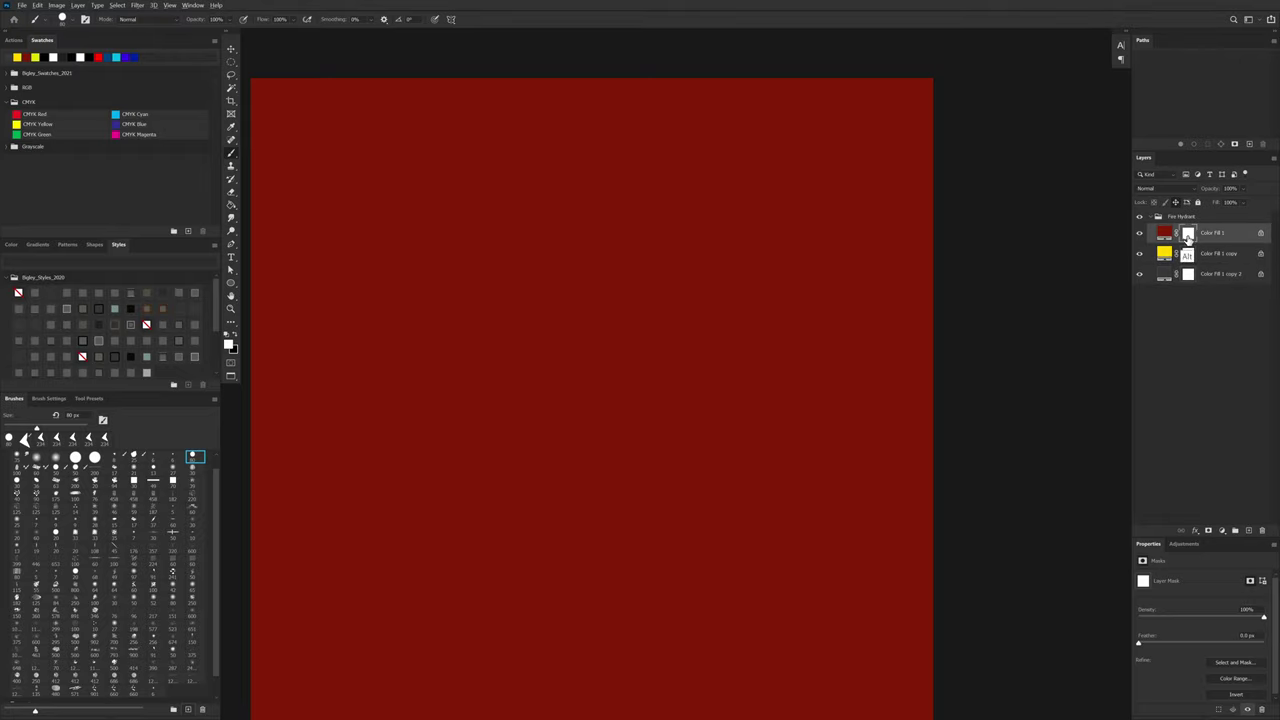
Step: Isolate the Color Fill 1 mask, paint a black zigzag and several crossing strokes on it, and return to the normal view
alt+click(1189, 236)
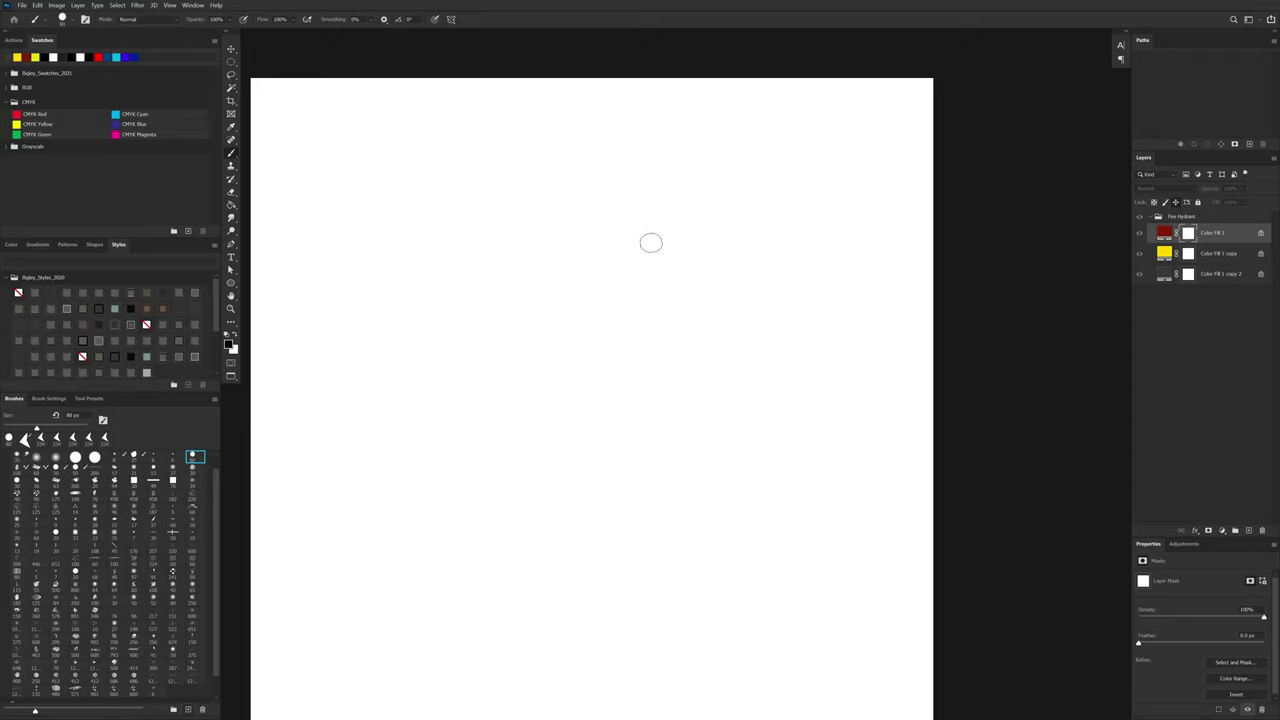
mouse_move(700, 190)
mouse_down()
mouse_move(409, 495)
mouse_move(623, 390)
mouse_move(583, 530)
mouse_up()
drag(584, 283, 675, 523)
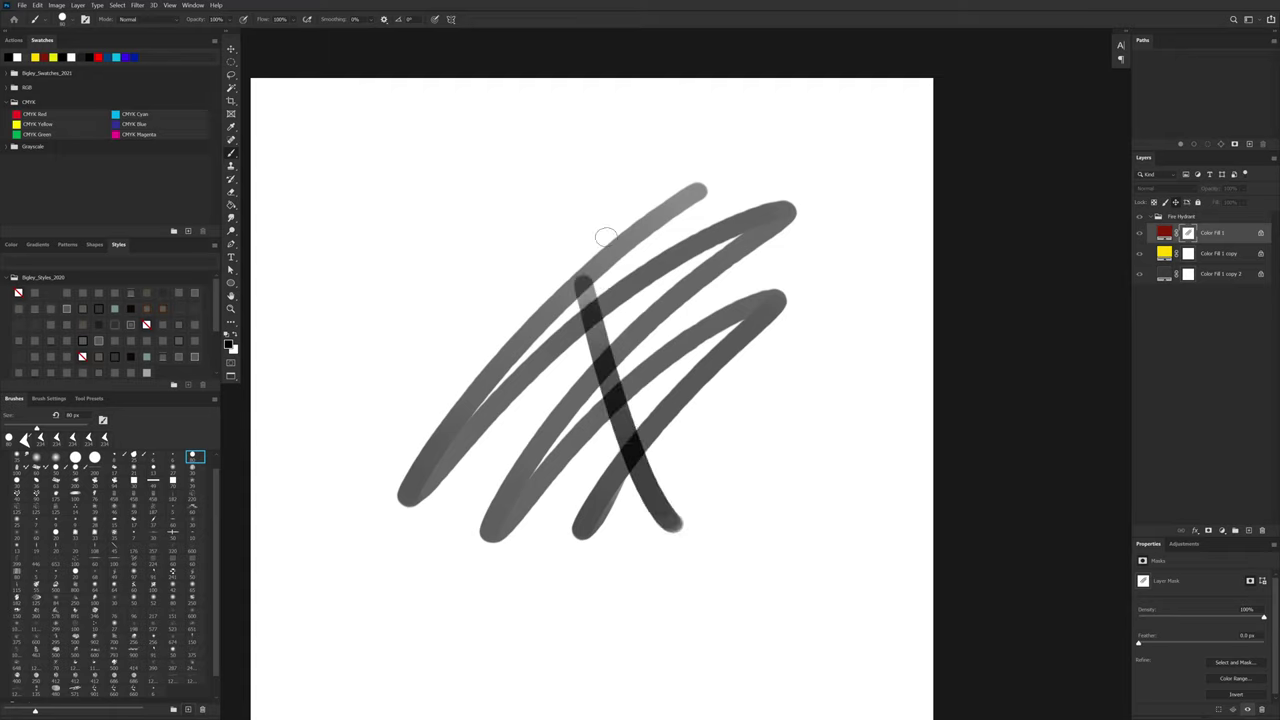
drag(602, 228, 704, 515)
mouse_move(609, 211)
mouse_down()
mouse_move(617, 262)
mouse_move(711, 473)
mouse_up()
drag(636, 193, 752, 473)
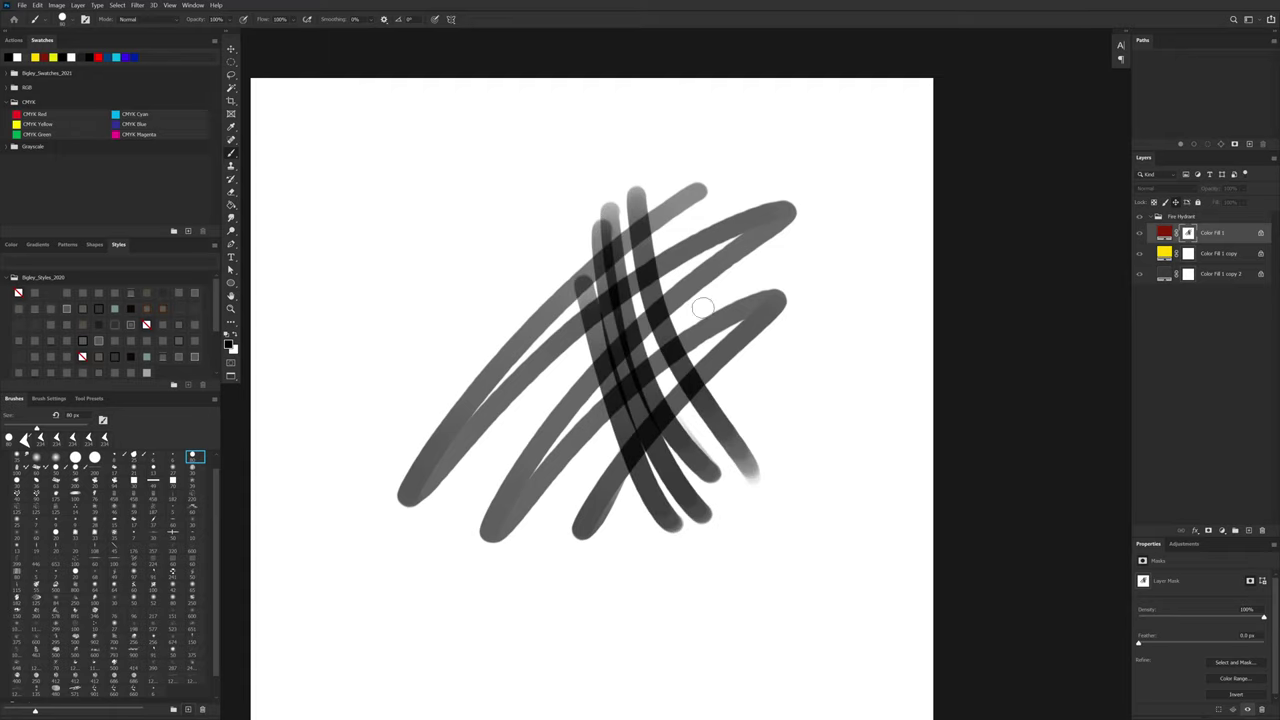
alt+click(1187, 234)
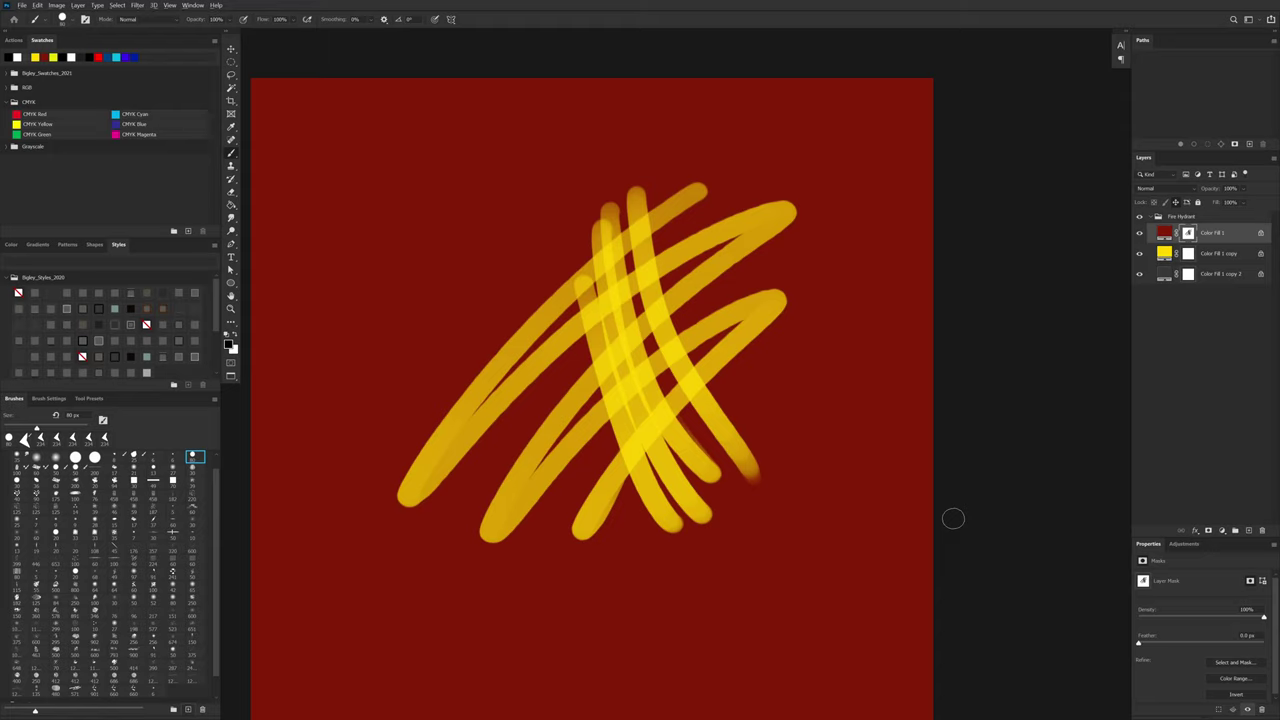
Step: Undo the last mask stroke and choose the 50 px textured splatter brush preset
key(ctrl+z)
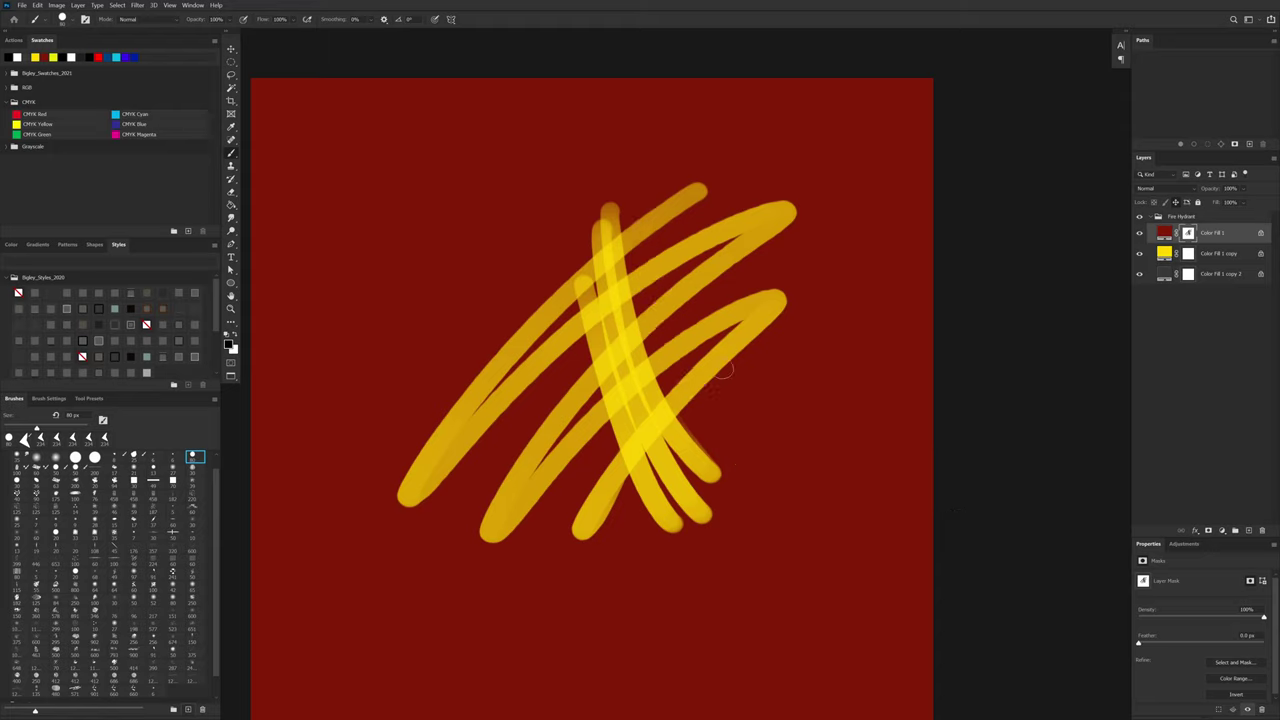
right_click(758, 337)
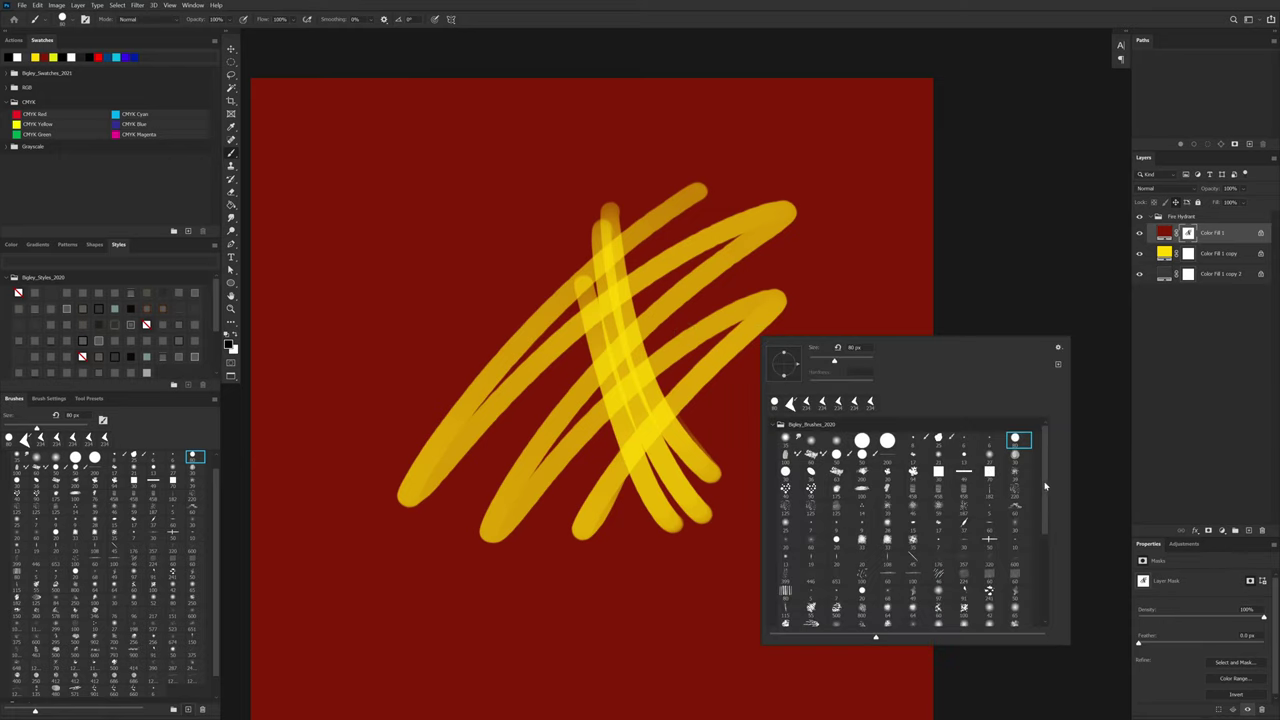
mouse_move(1045, 486)
mouse_down()
mouse_move(1047, 543)
mouse_move(1047, 513)
mouse_up()
click(1012, 537)
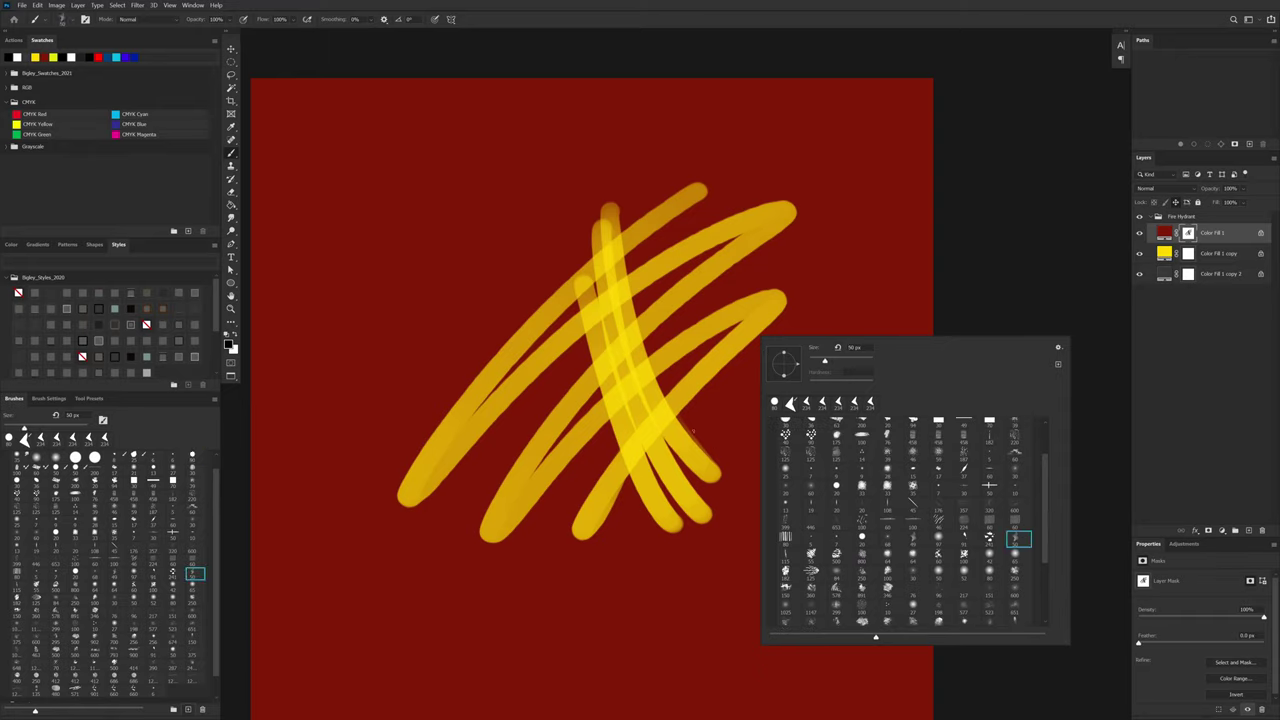
Step: Enlarge the splatter brush to 268 px and paint black over the centre of the Color Fill 1 mask, undoing and repainting some strokes
mouse_move(748, 357)
mouse_down()
mouse_move(663, 547)
mouse_move(687, 571)
mouse_up()
key(ctrl+z)
drag(731, 384, 766, 375)
drag(748, 325, 662, 495)
drag(700, 410, 640, 530)
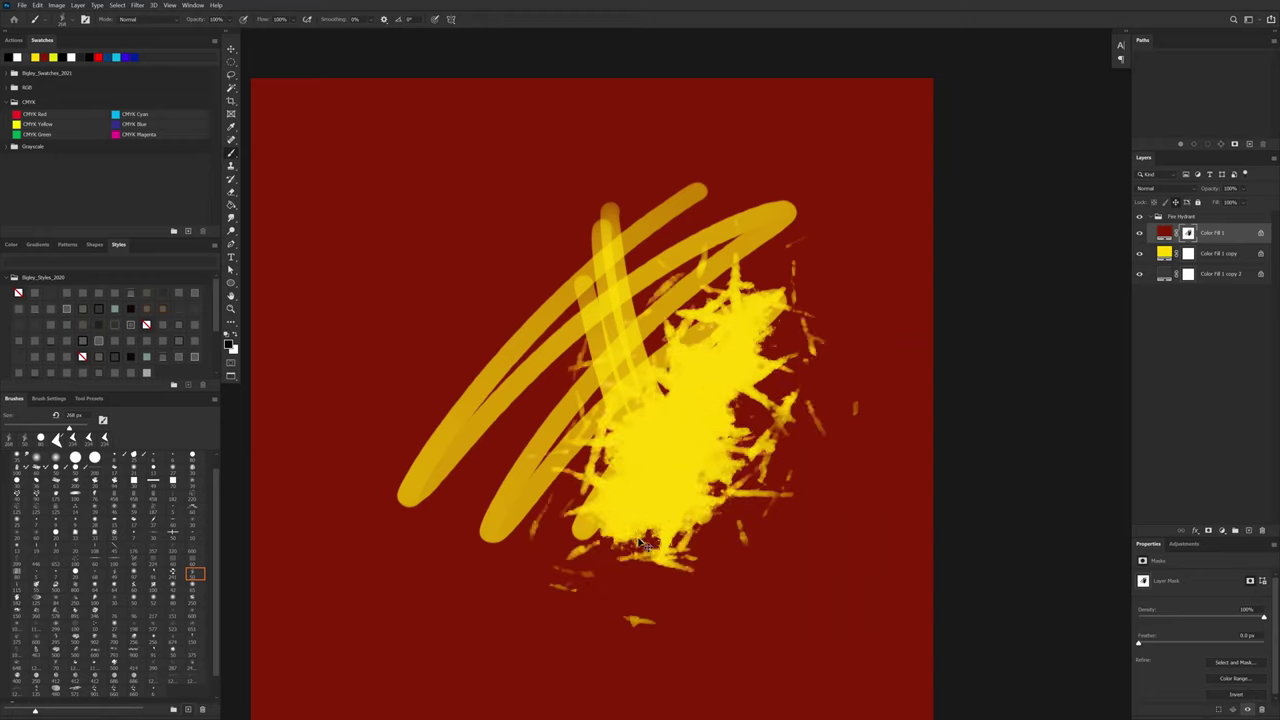
key(ctrl+z)
key(ctrl+z)
drag(715, 280, 620, 420)
mouse_move(650, 350)
mouse_down()
mouse_move(622, 437)
mouse_move(552, 537)
mouse_move(790, 430)
mouse_move(630, 580)
mouse_move(820, 330)
mouse_move(830, 347)
mouse_move(760, 400)
mouse_move(500, 570)
mouse_move(440, 490)
mouse_move(450, 410)
mouse_move(560, 300)
mouse_move(610, 340)
mouse_move(620, 460)
mouse_move(620, 250)
mouse_move(760, 280)
mouse_move(740, 420)
mouse_move(770, 400)
mouse_move(745, 475)
mouse_move(525, 545)
mouse_move(395, 430)
mouse_move(600, 420)
mouse_move(595, 658)
mouse_up()
Step: Try painting diagonal white strokes on the Color Fill 1 mask to restore red across the splatter
key(x)
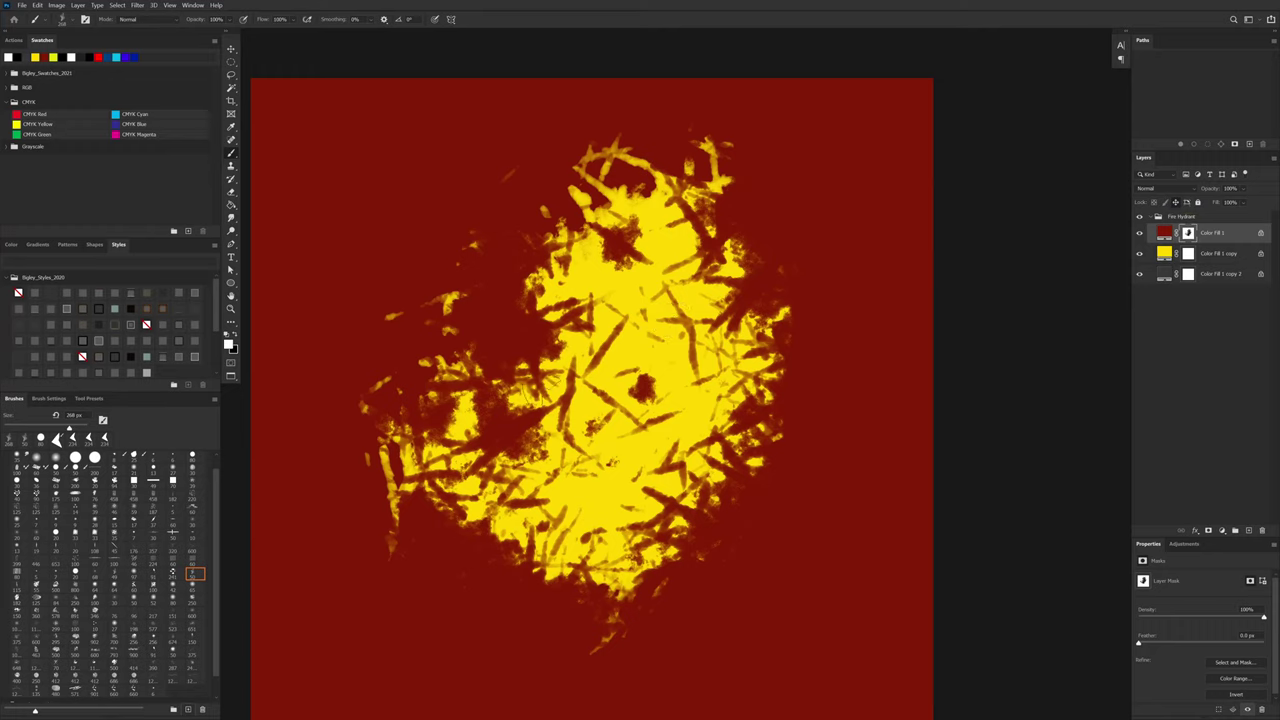
mouse_move(781, 244)
mouse_down()
mouse_move(712, 300)
mouse_move(488, 550)
mouse_up()
drag(720, 300, 414, 677)
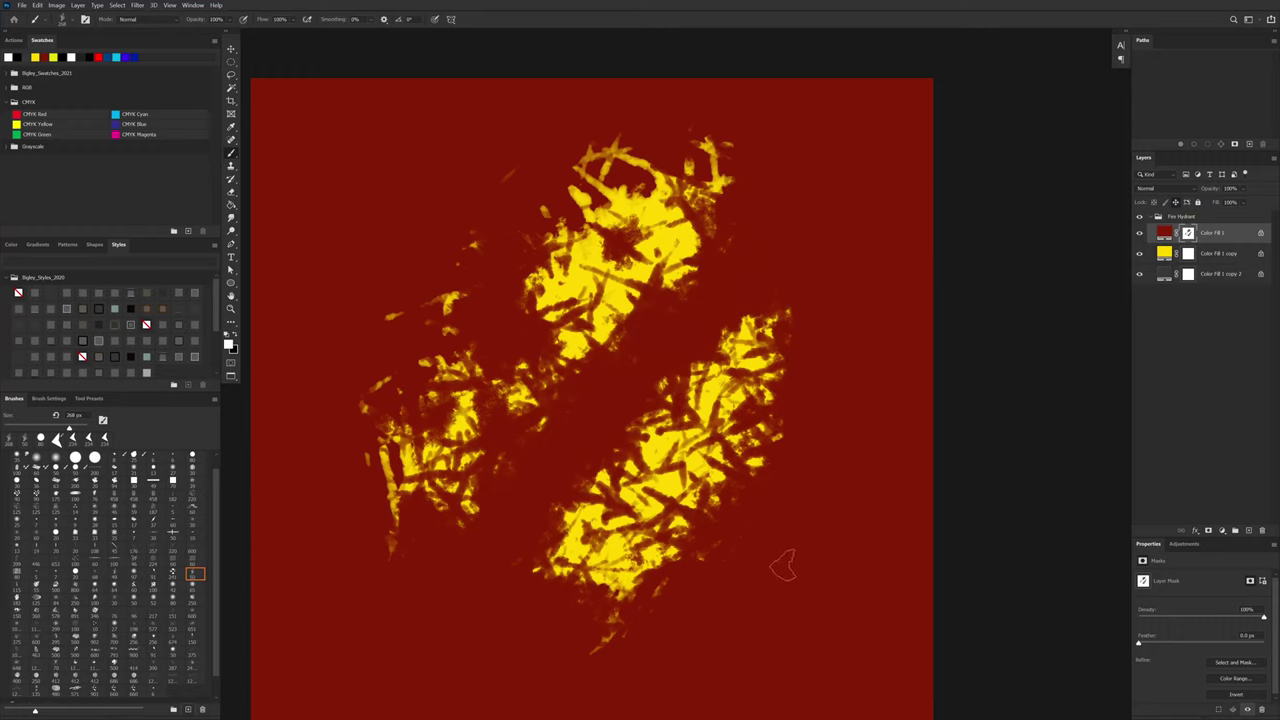
Step: Try painting black over most of the Color Fill 1 mask to expose the yellow fill, and undo back to the central splatter
drag(690, 275, 545, 575)
drag(777, 171, 460, 640)
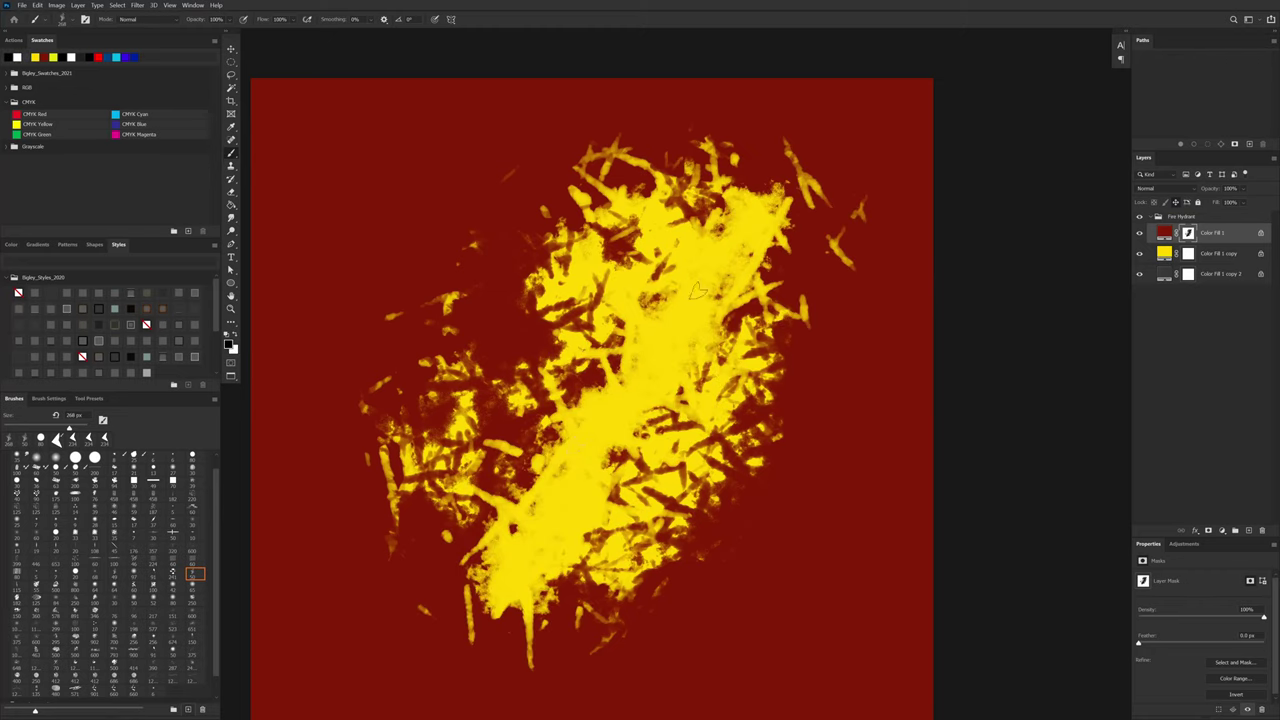
mouse_move(840, 165)
mouse_down()
mouse_move(490, 503)
mouse_move(773, 187)
mouse_up()
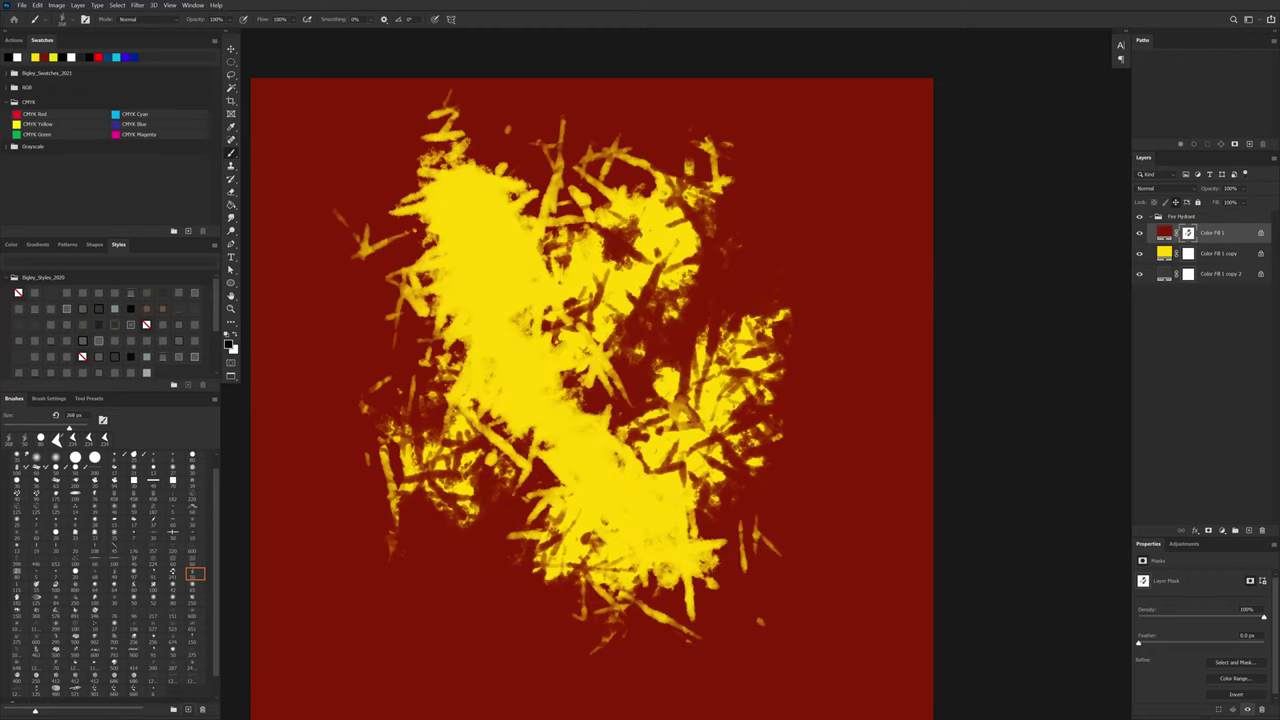
mouse_move(660, 250)
mouse_down()
mouse_move(760, 350)
mouse_move(629, 563)
mouse_move(420, 500)
mouse_move(380, 280)
mouse_up()
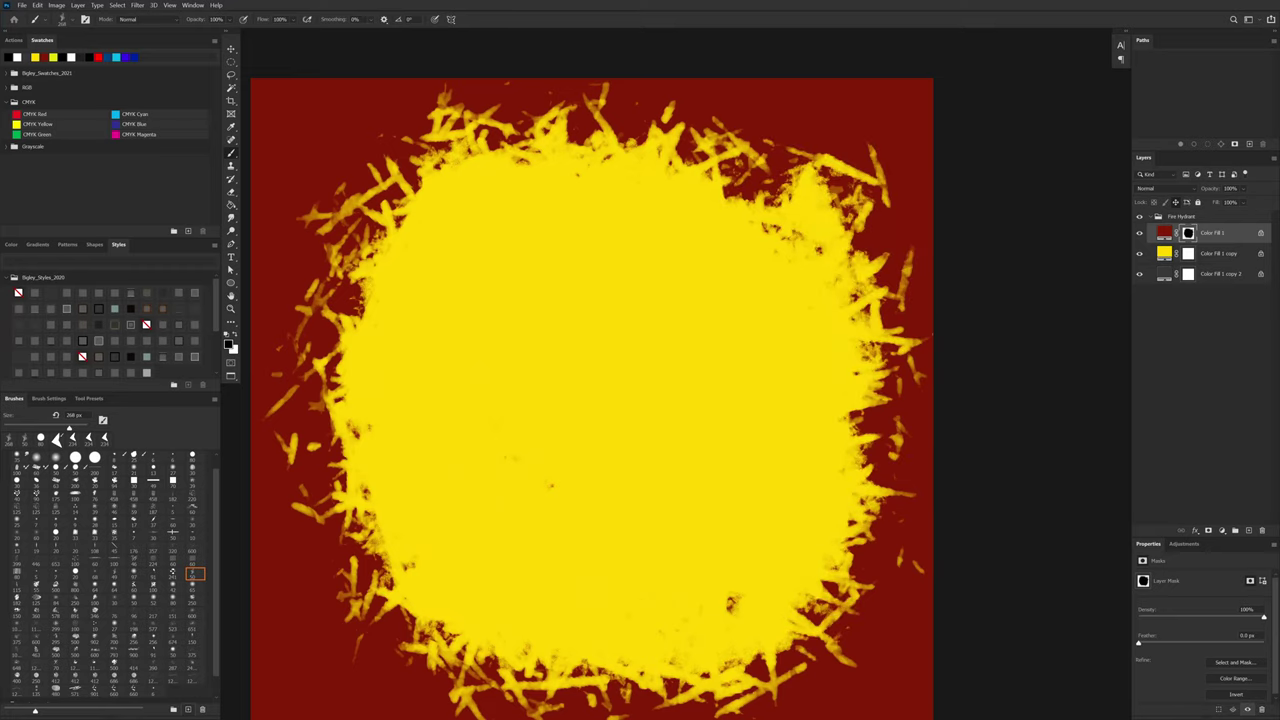
drag(780, 160, 840, 230)
key(ctrl+z)
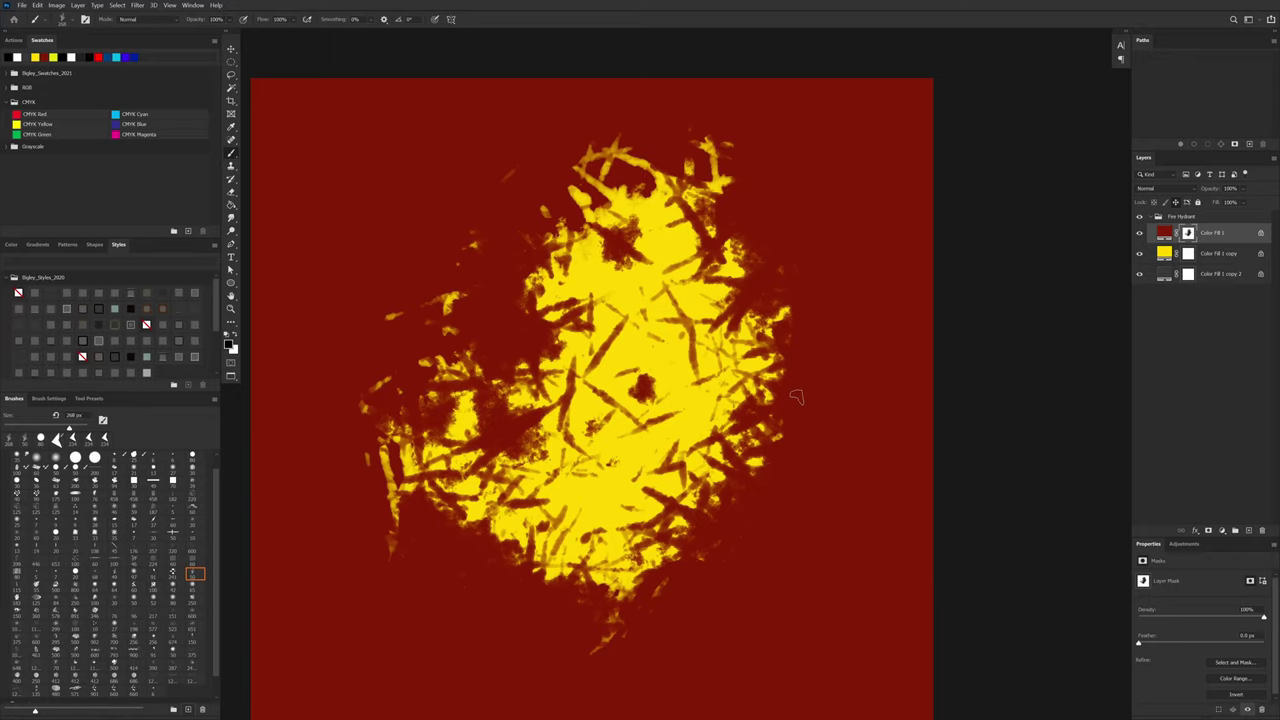
Step: Draw an elliptical selection over the upper-left part of the splatter and add a new layer above Color Fill 1
right_click(823, 273)
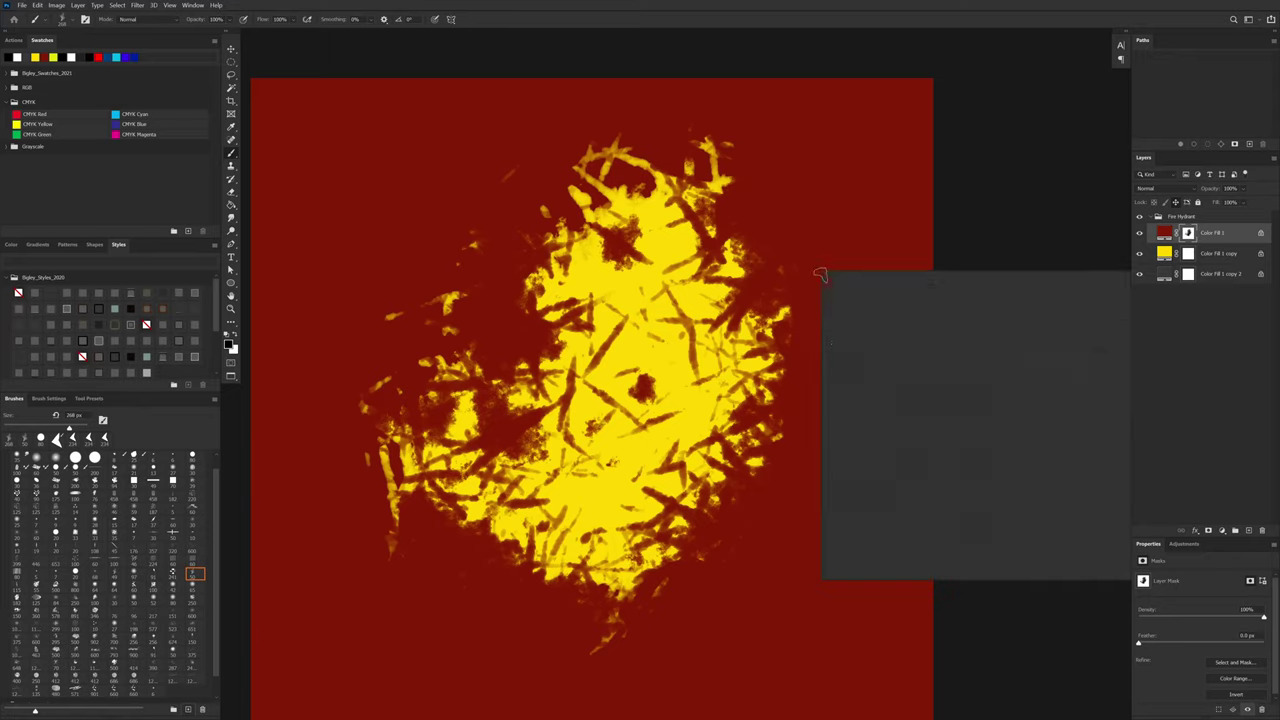
click(758, 225)
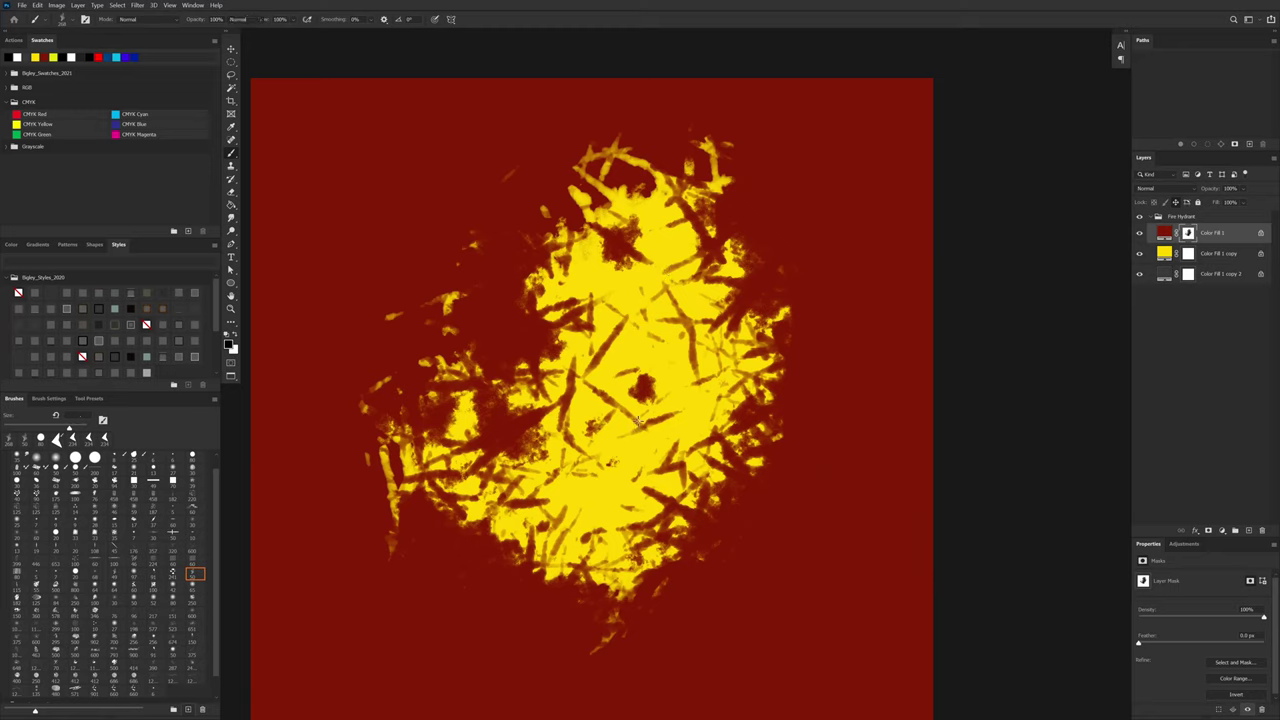
key(m)
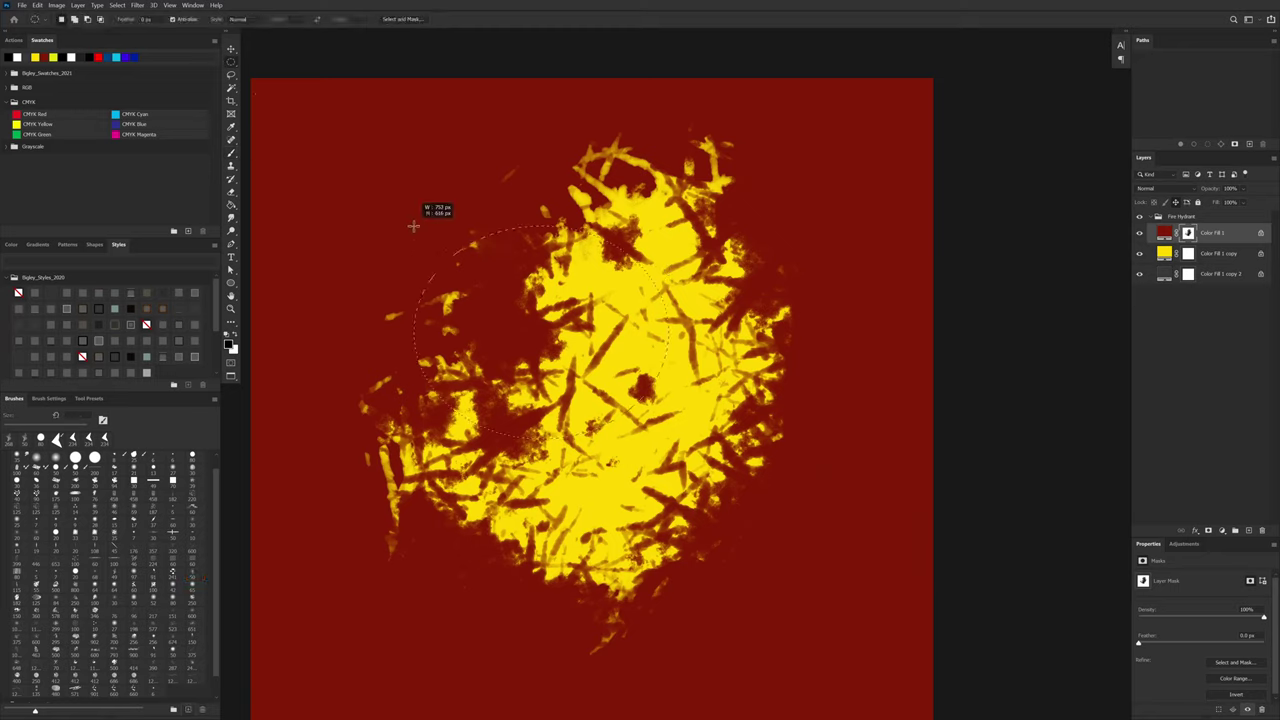
drag(643, 442, 416, 226)
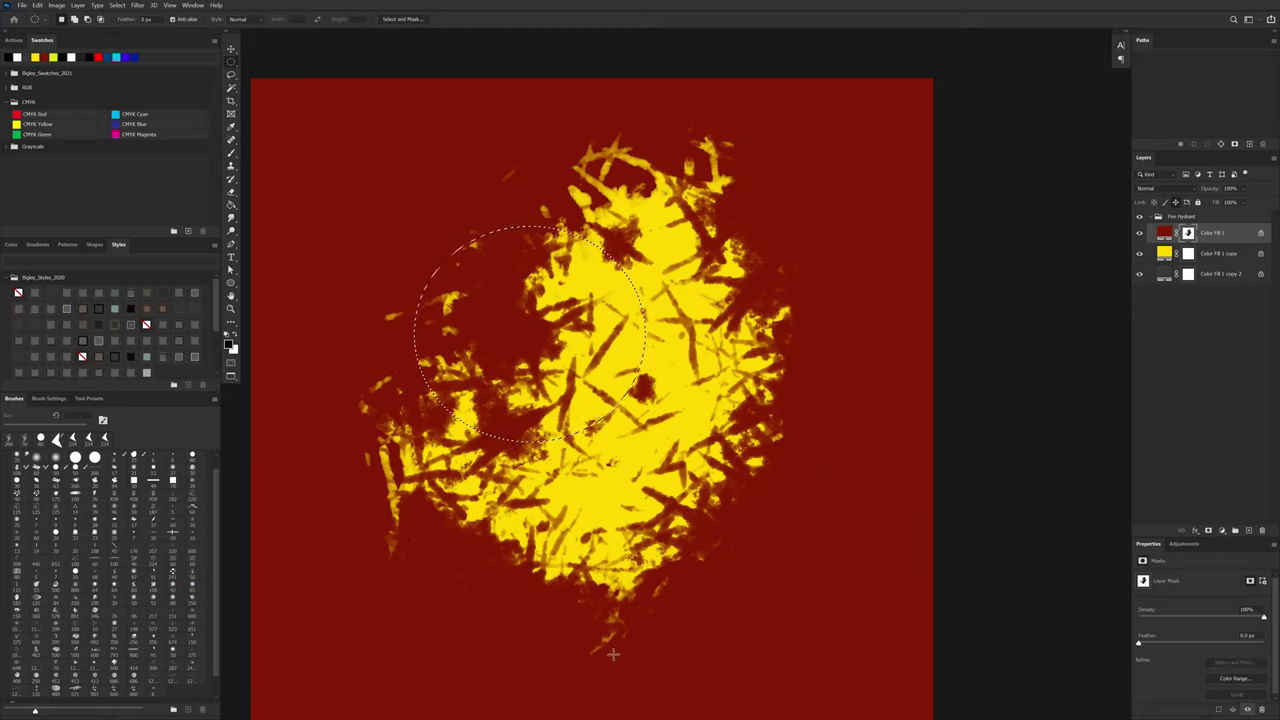
click(1248, 530)
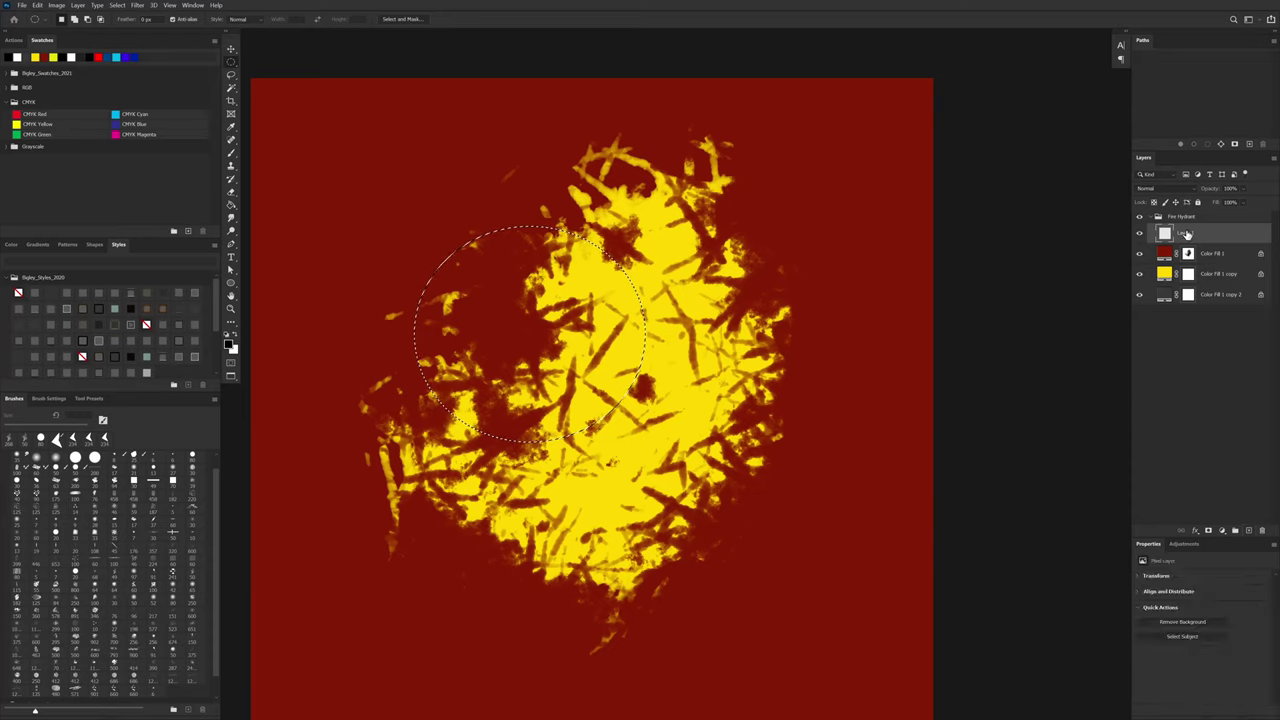
Step: Shift the elliptical selection slightly and try painting inside it on Color Fill 1 without rasterizing and on Layer 1, undoing the black paint
click(1165, 255)
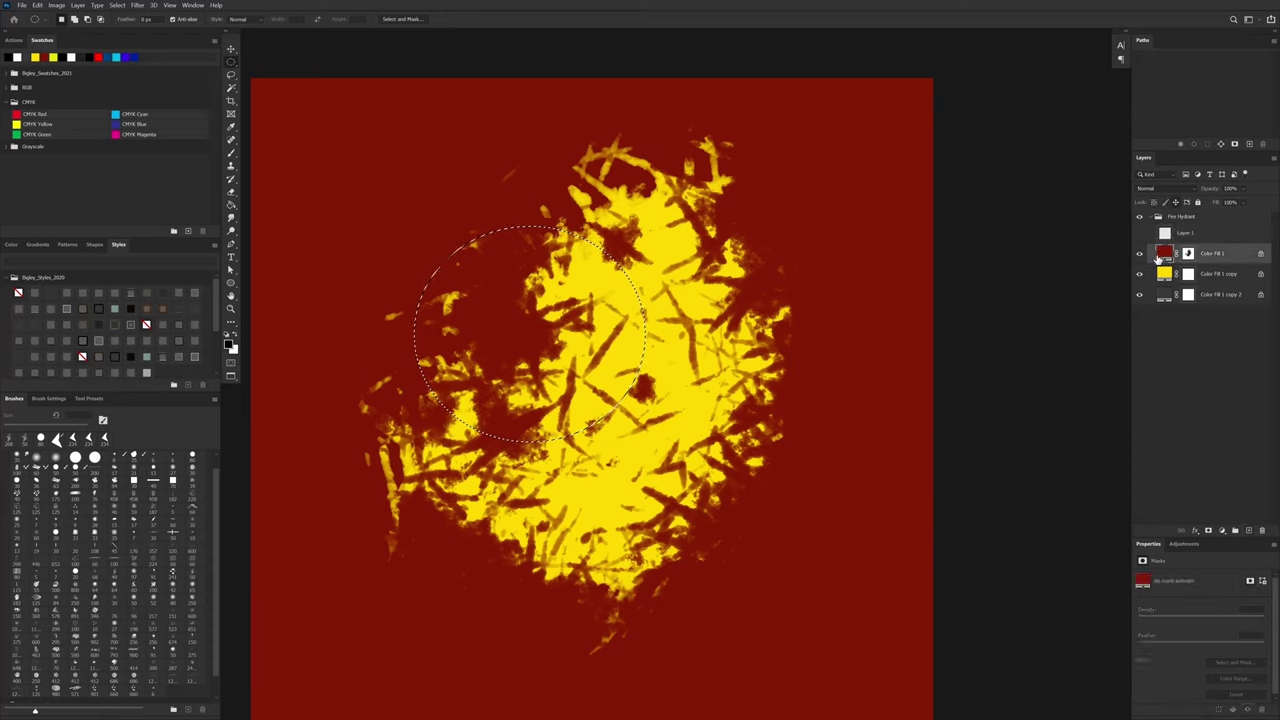
drag(585, 252, 605, 266)
key(b)
click(648, 242)
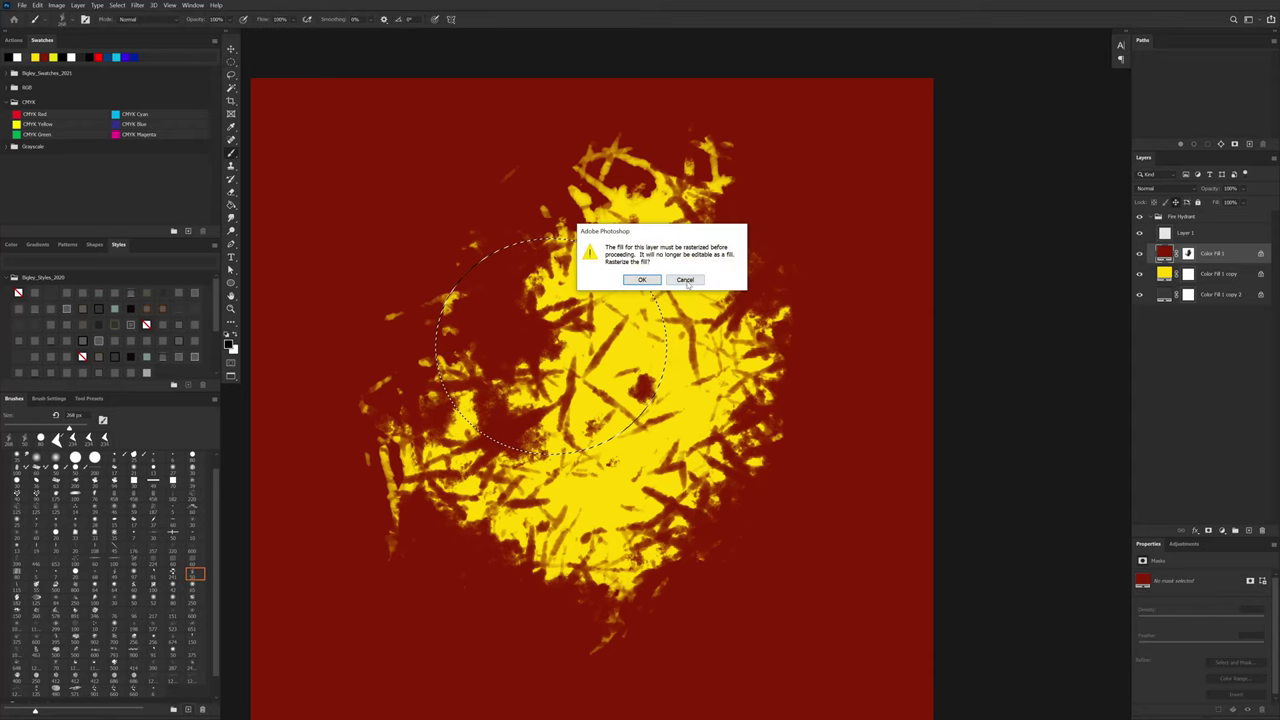
click(686, 280)
click(1180, 236)
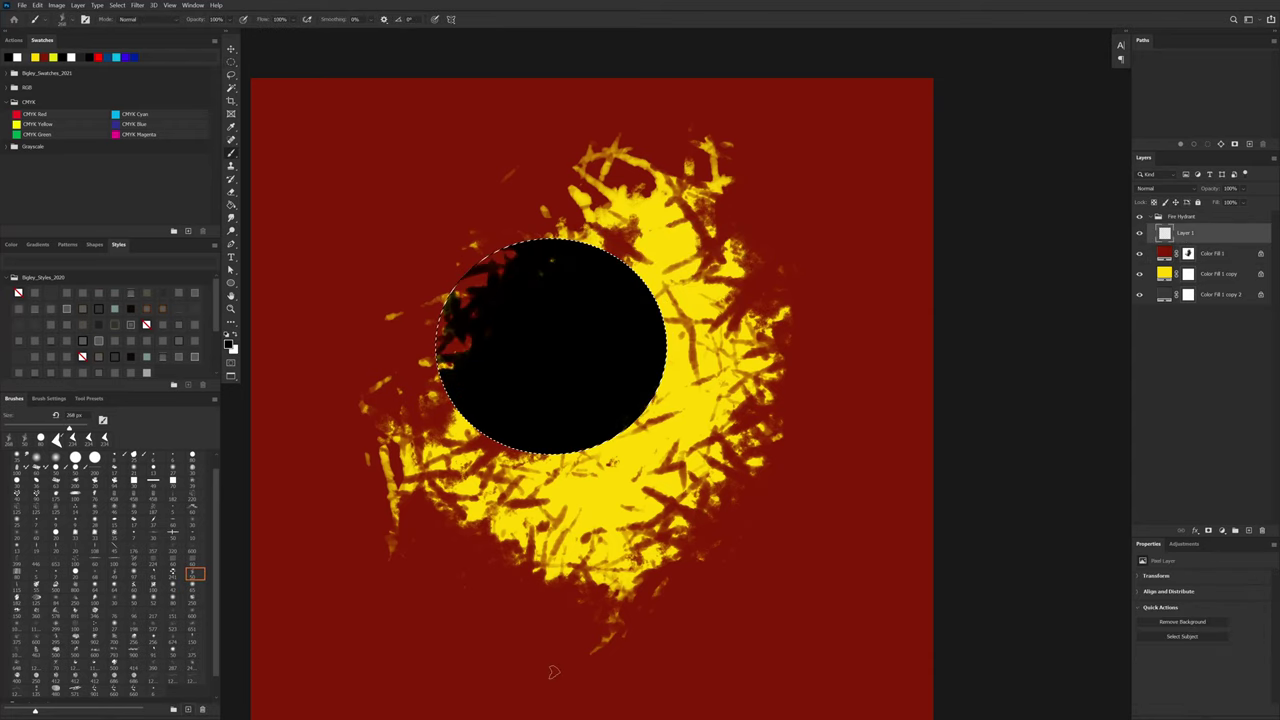
key(ctrl+z)
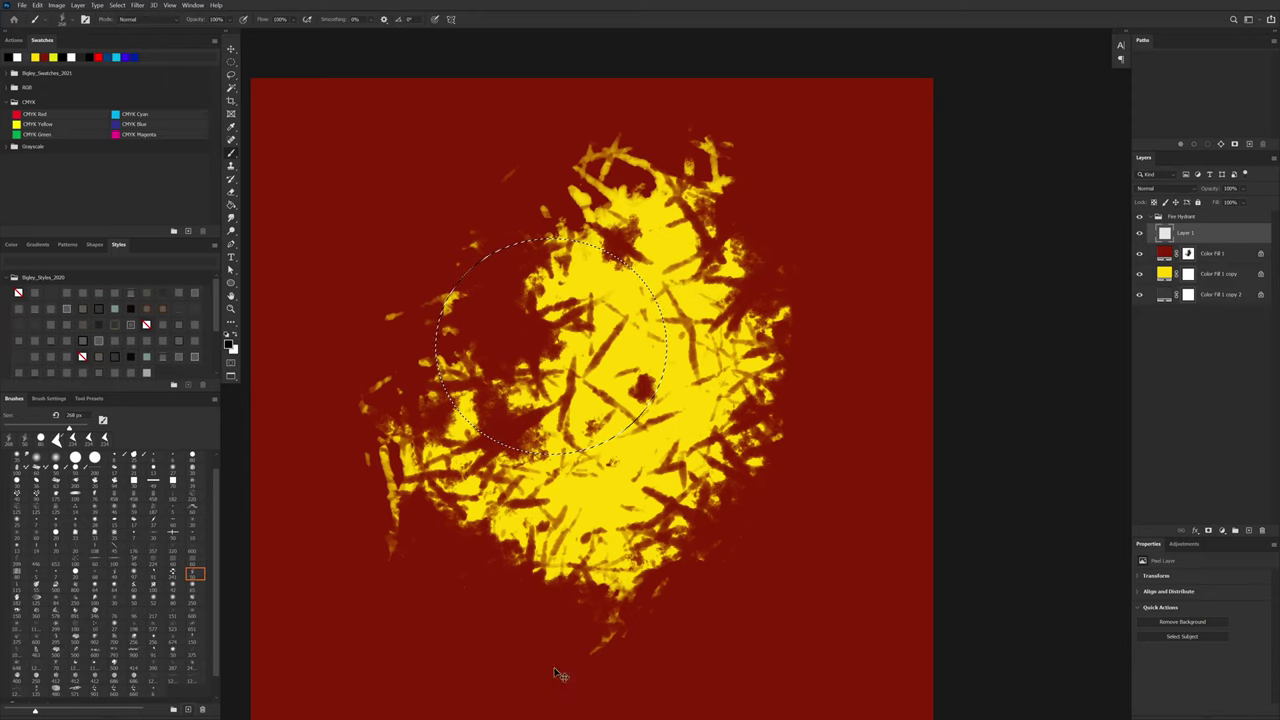
Step: Fill the elliptical area with black on the Color Fill 1 mask, deselect, and view the mask alone briefly
key(ctrl+d)
ctrl+click(1187, 256)
click(1190, 256)
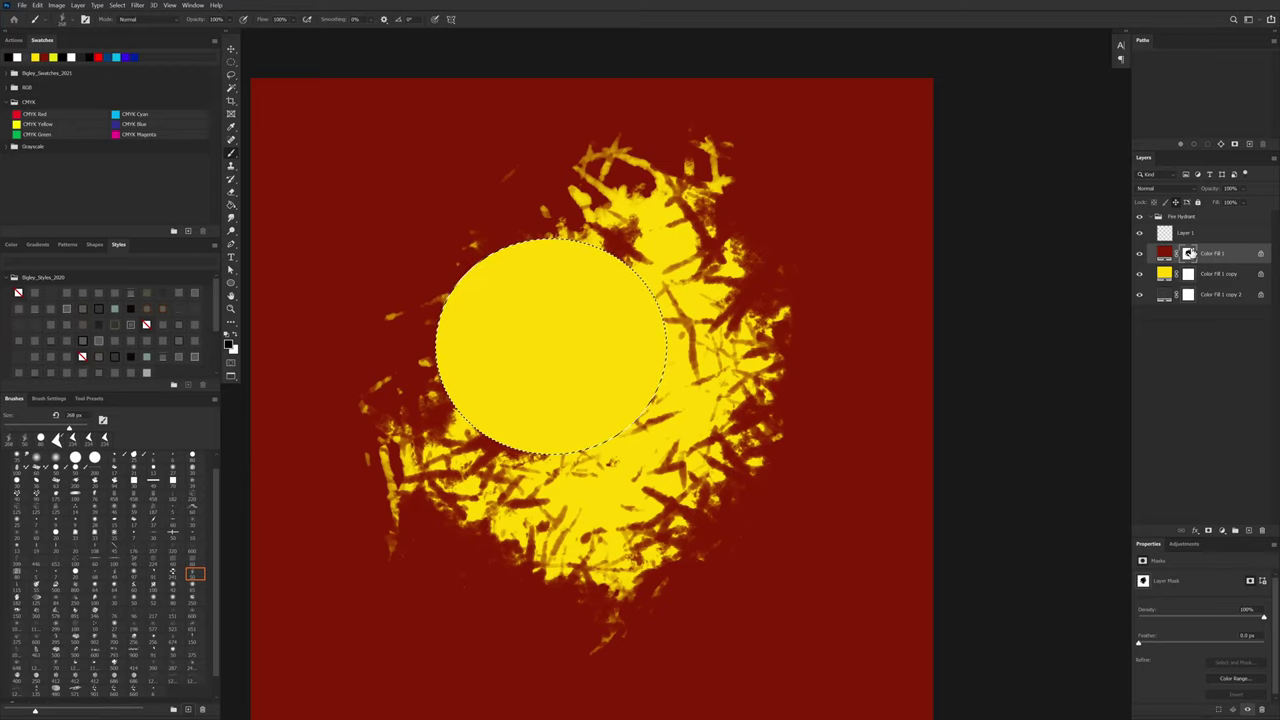
key(ctrl+d)
alt+click(1190, 255)
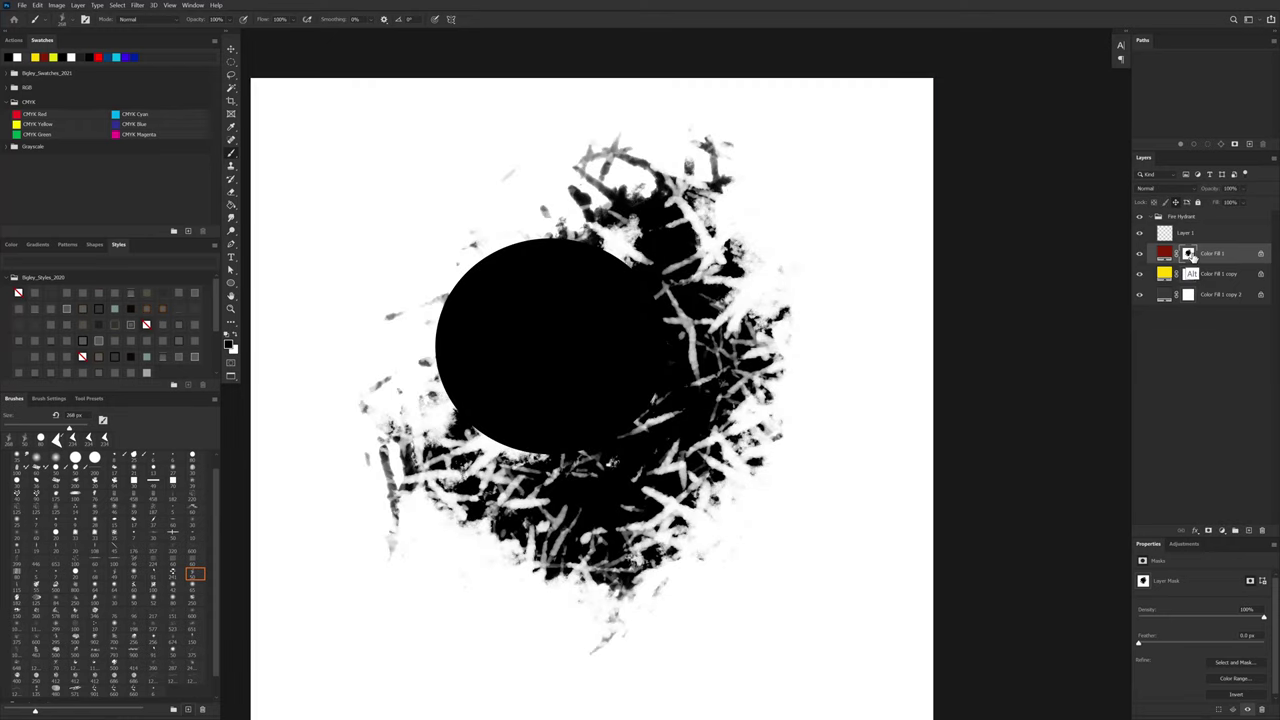
alt+click(1190, 257)
Step: Select five small rectangles around the splatter, fill them with black on the Color Fill 1 mask, and deselect
click(231, 61)
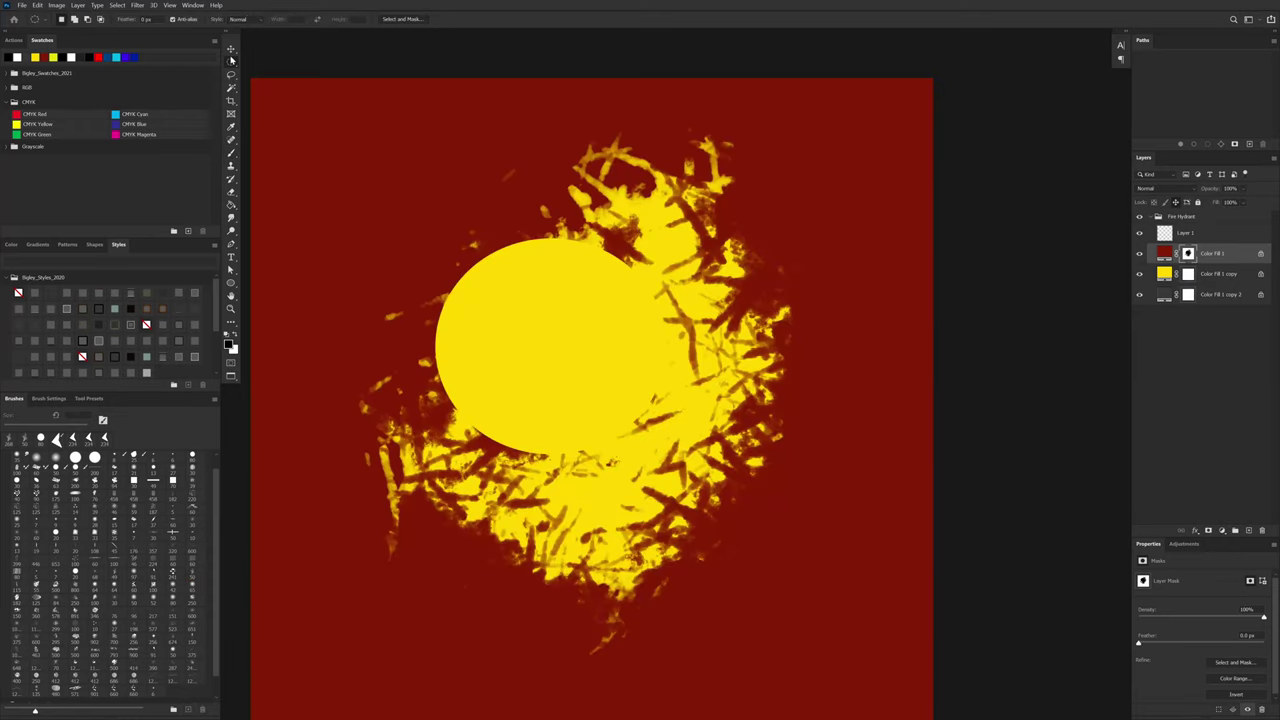
right_click(232, 62)
click(278, 63)
drag(381, 229, 315, 196)
drag(815, 186, 855, 236)
drag(851, 487, 872, 525)
drag(769, 617, 806, 653)
drag(341, 600, 396, 646)
key(alt+BackSpace)
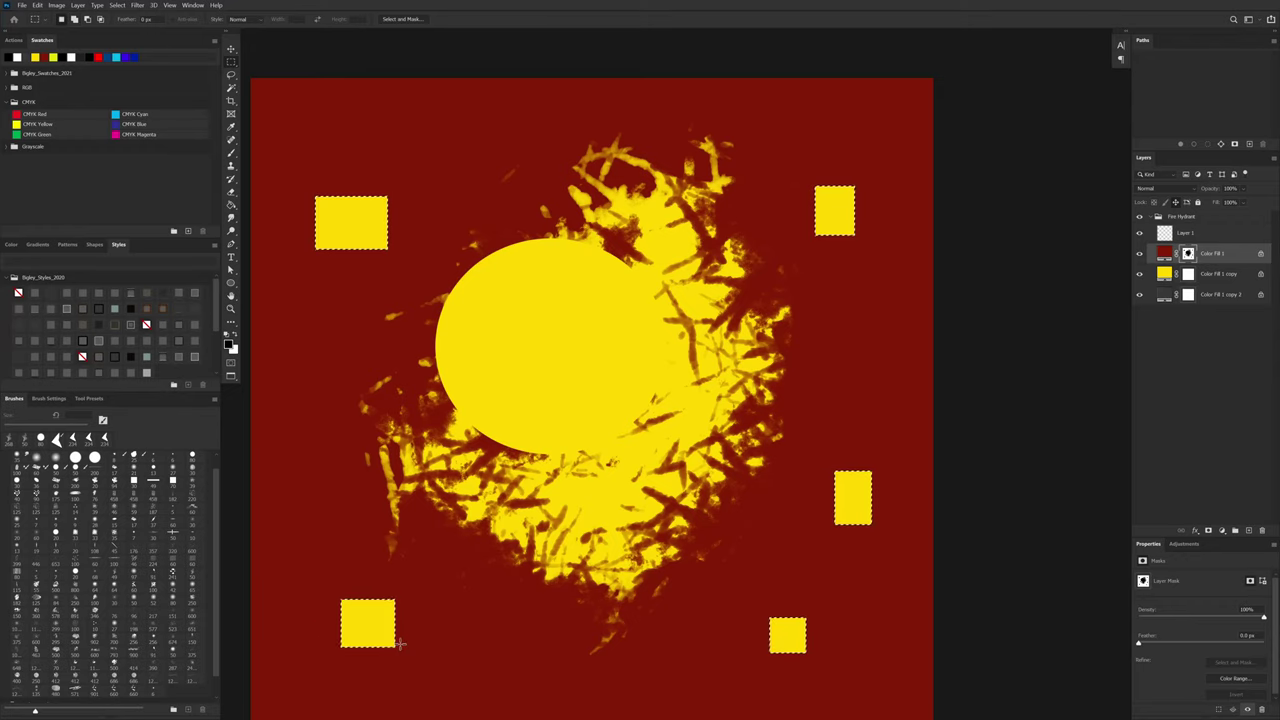
key(ctrl+d)
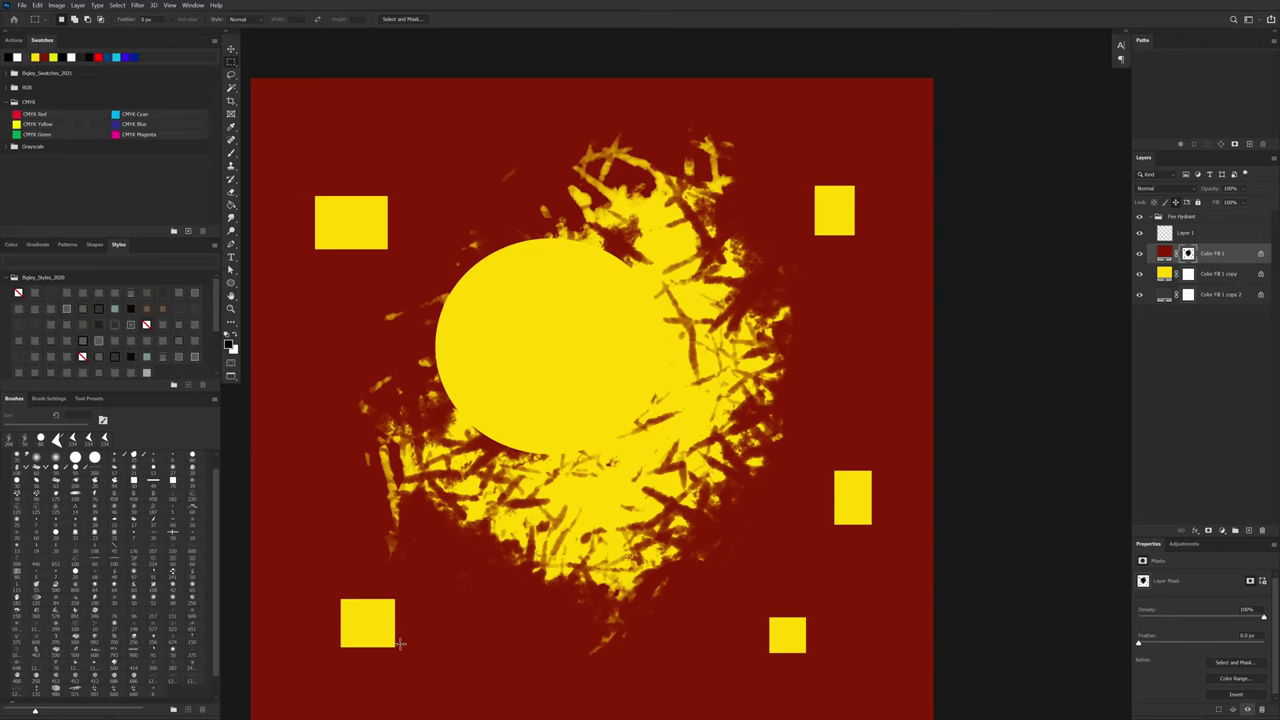
Step: Review the Color Fill 1 mask on its own, then hide and show the red fill layer to compare
alt+click(1188, 255)
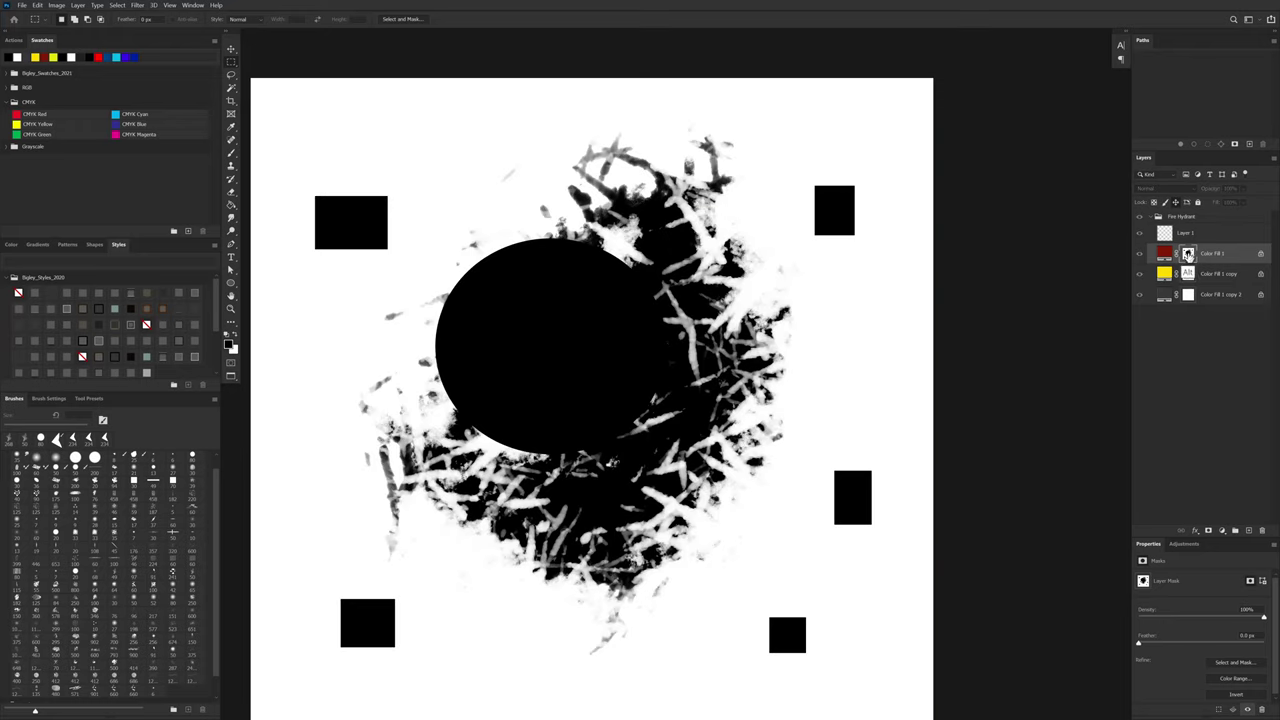
alt+click(1188, 255)
click(1139, 254)
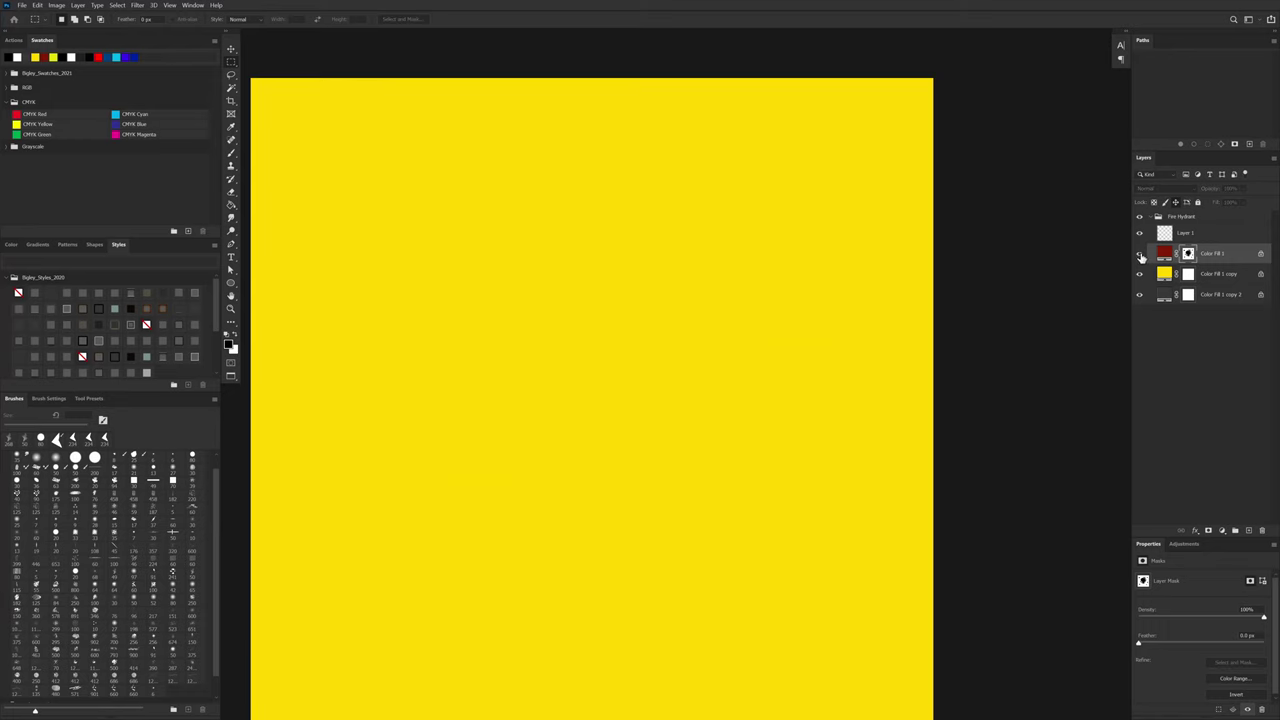
click(1140, 255)
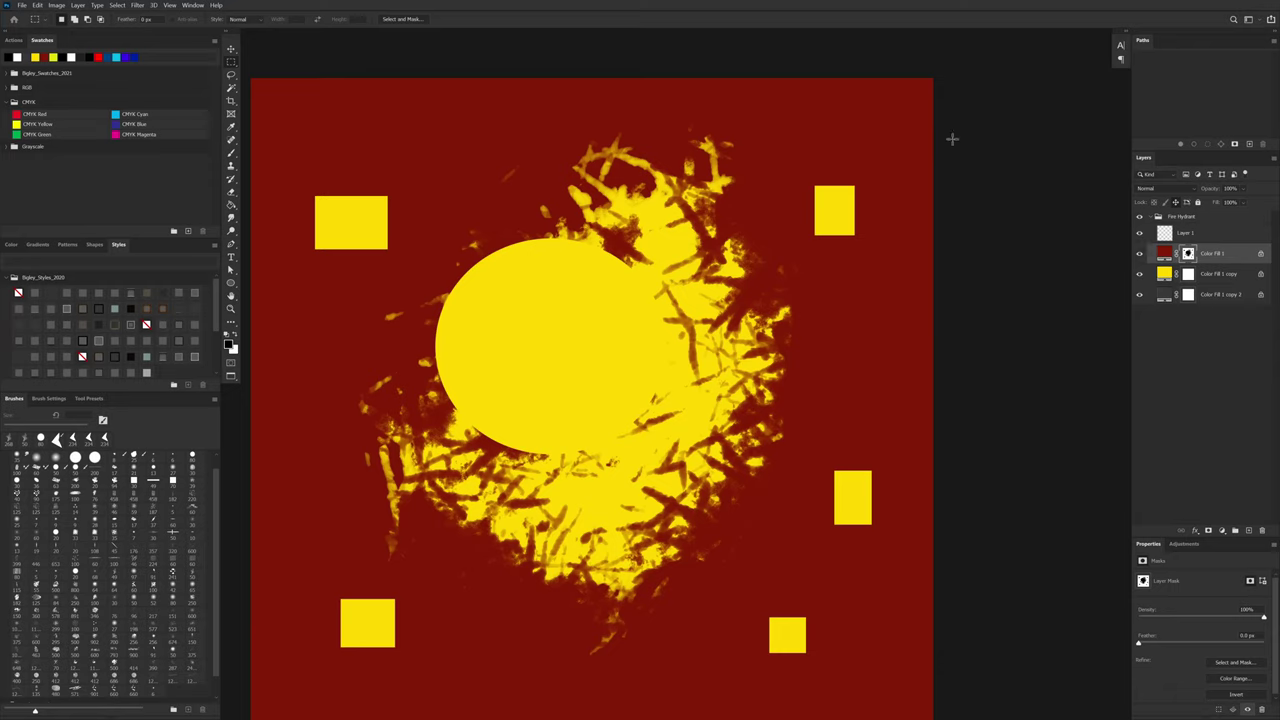
Step: Undo the black rectangle and ellipse fills so the Color Fill 1 mask keeps only its splatter strokes
click(1159, 279)
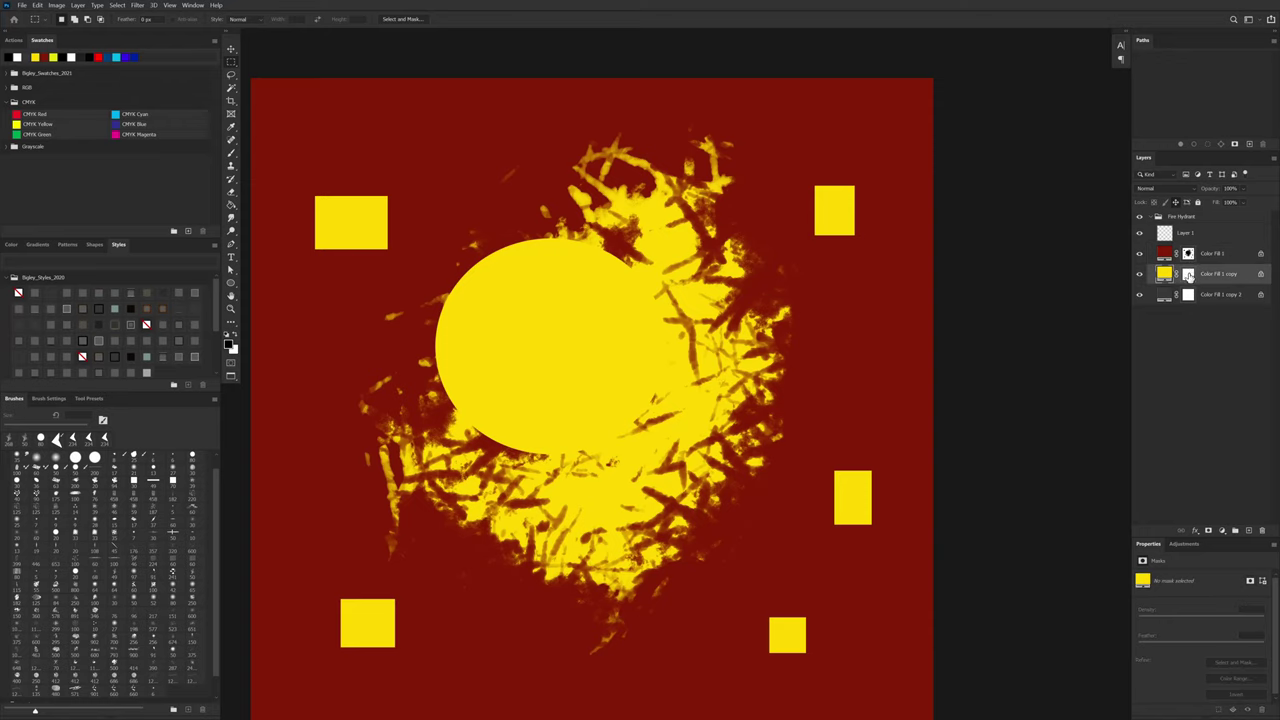
key(ctrl+z)
key(ctrl+z)
key(ctrl+z)
key(ctrl+z)
key(ctrl+z)
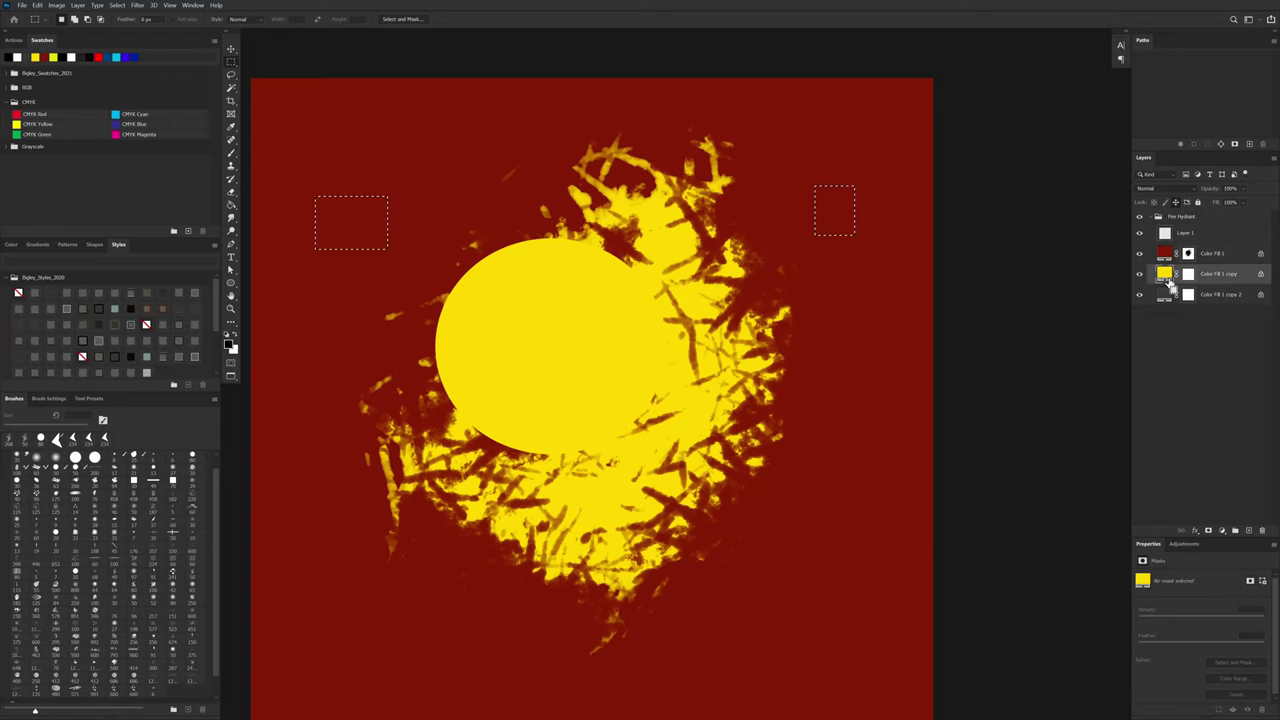
key(ctrl+z)
key(ctrl+z)
key(ctrl+z)
key(ctrl+z)
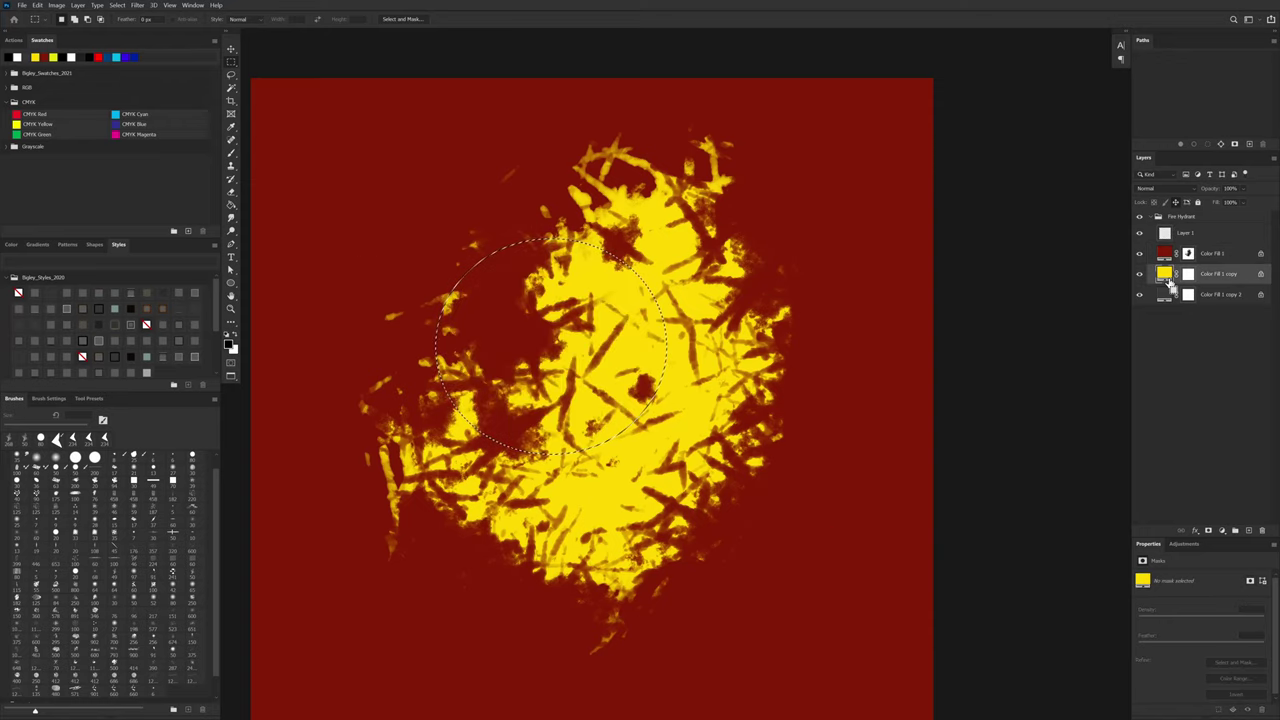
Step: Brush black splatter strokes through the centre of the Color Fill 1 copy mask to reveal the dark fill beneath
click(1188, 275)
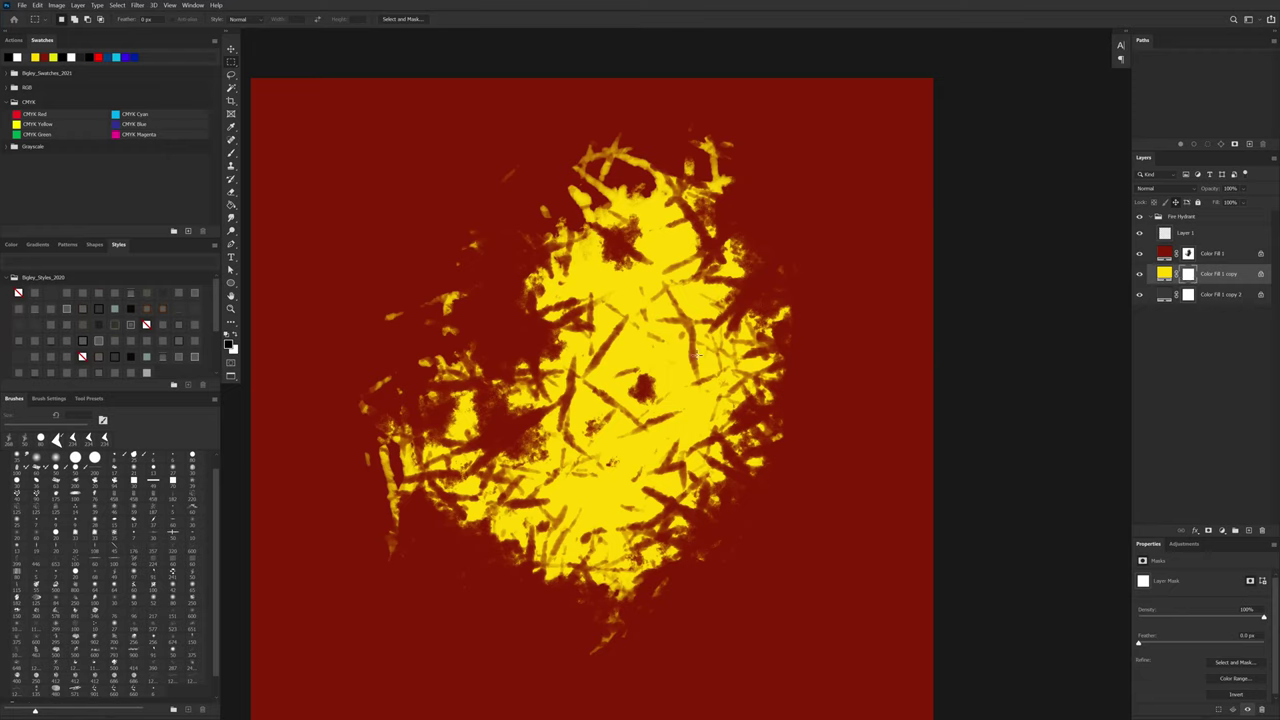
key(b)
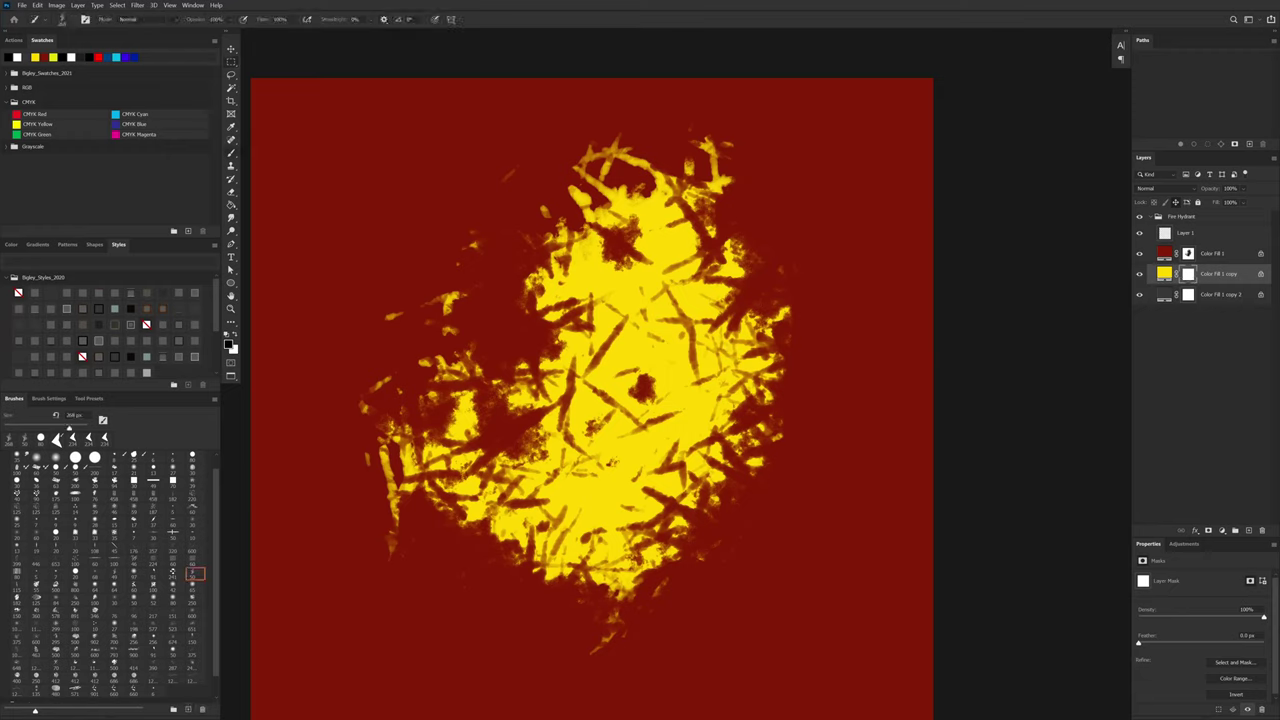
mouse_move(750, 282)
mouse_down()
mouse_move(722, 300)
mouse_move(715, 395)
mouse_up()
key(ctrl+z)
mouse_move(655, 222)
mouse_down()
mouse_move(642, 435)
mouse_move(580, 500)
mouse_move(675, 395)
mouse_move(660, 275)
mouse_move(670, 329)
mouse_up()
key(ctrl+z)
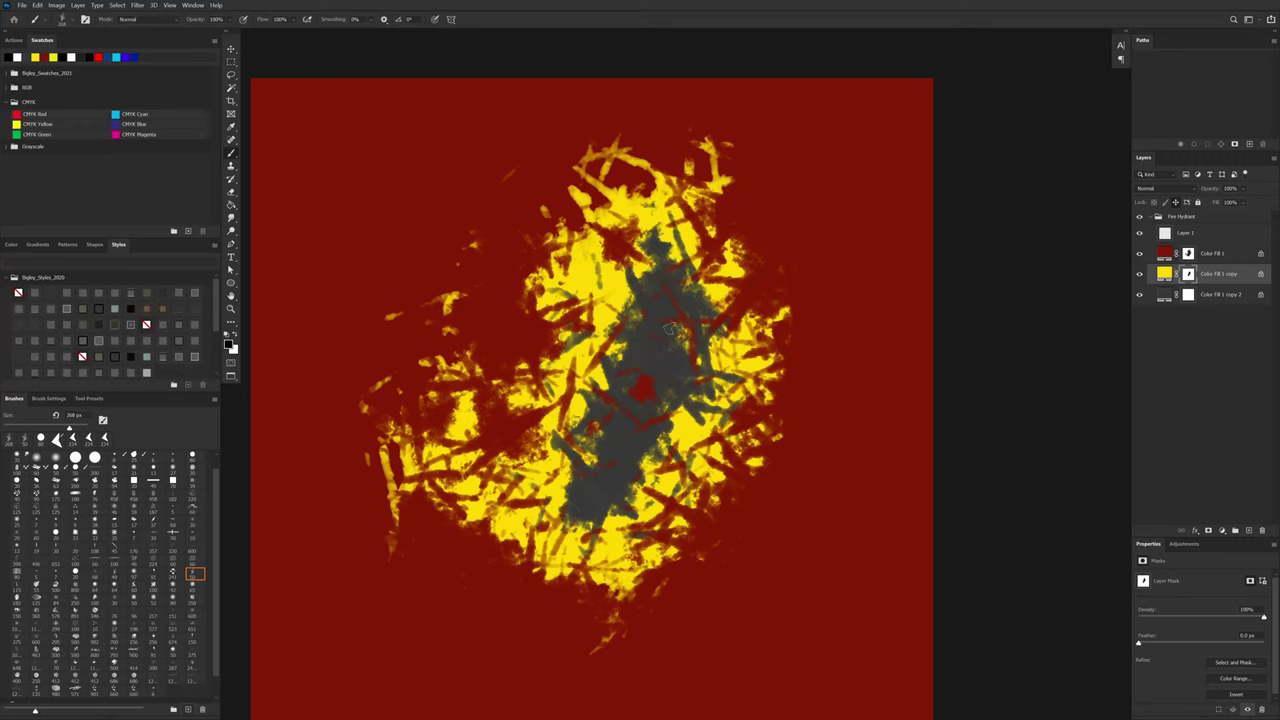
mouse_move(668, 250)
mouse_down()
mouse_move(645, 275)
mouse_move(620, 515)
mouse_move(630, 282)
mouse_move(568, 430)
mouse_up()
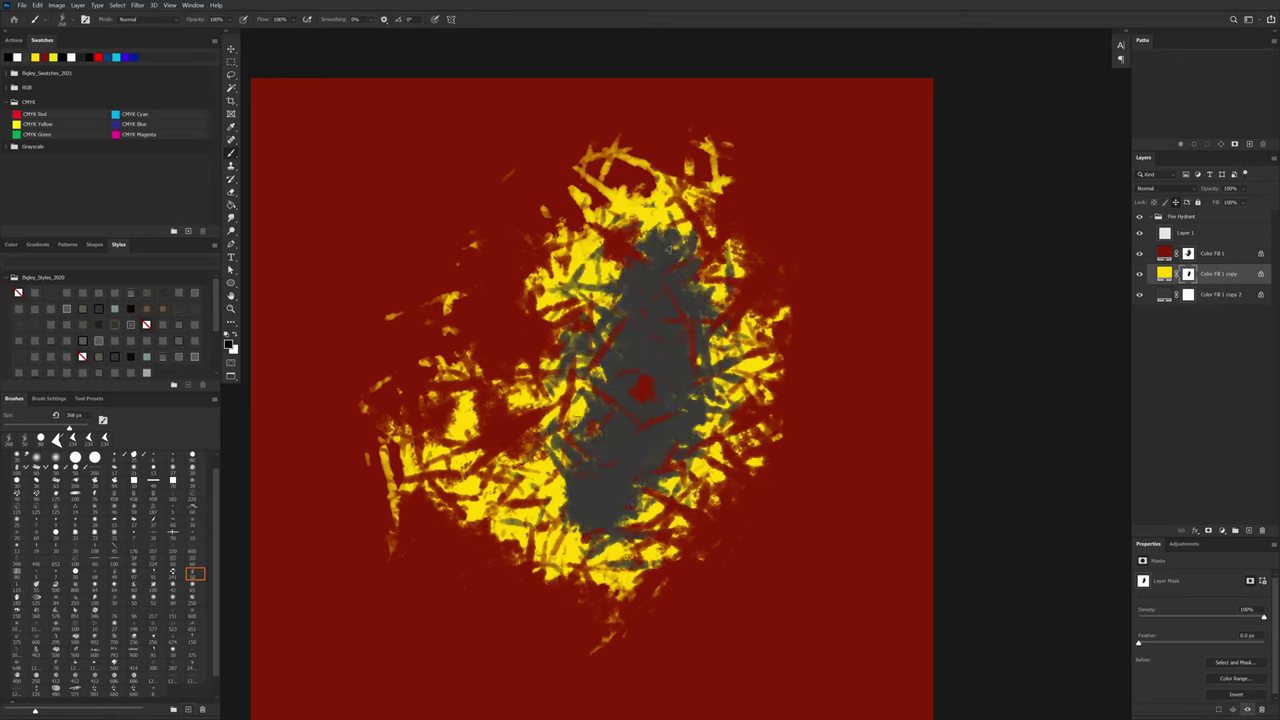
mouse_move(455, 428)
mouse_down()
mouse_move(560, 520)
mouse_move(715, 390)
mouse_move(537, 527)
mouse_up()
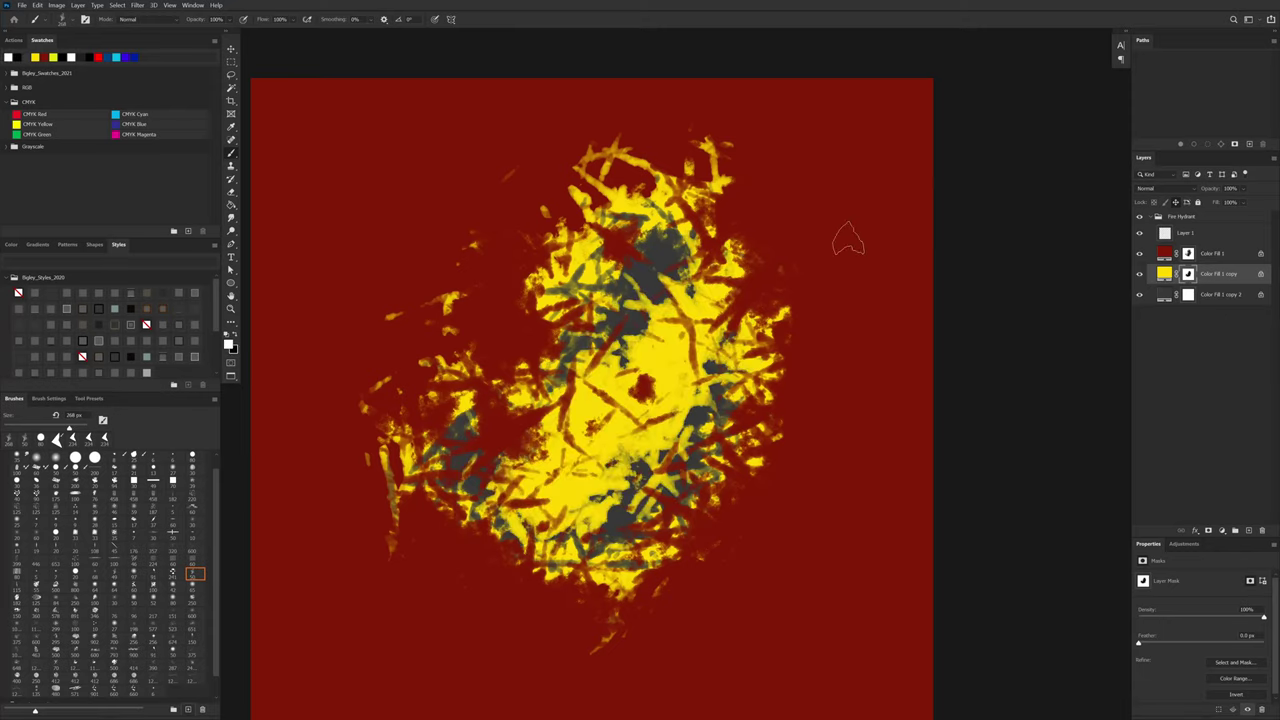
Step: Undo the recent strokes and brush white across the Color Fill 1 copy mask to restore most of the yellow
key(ctrl+z)
key(ctrl+z)
key(ctrl+z)
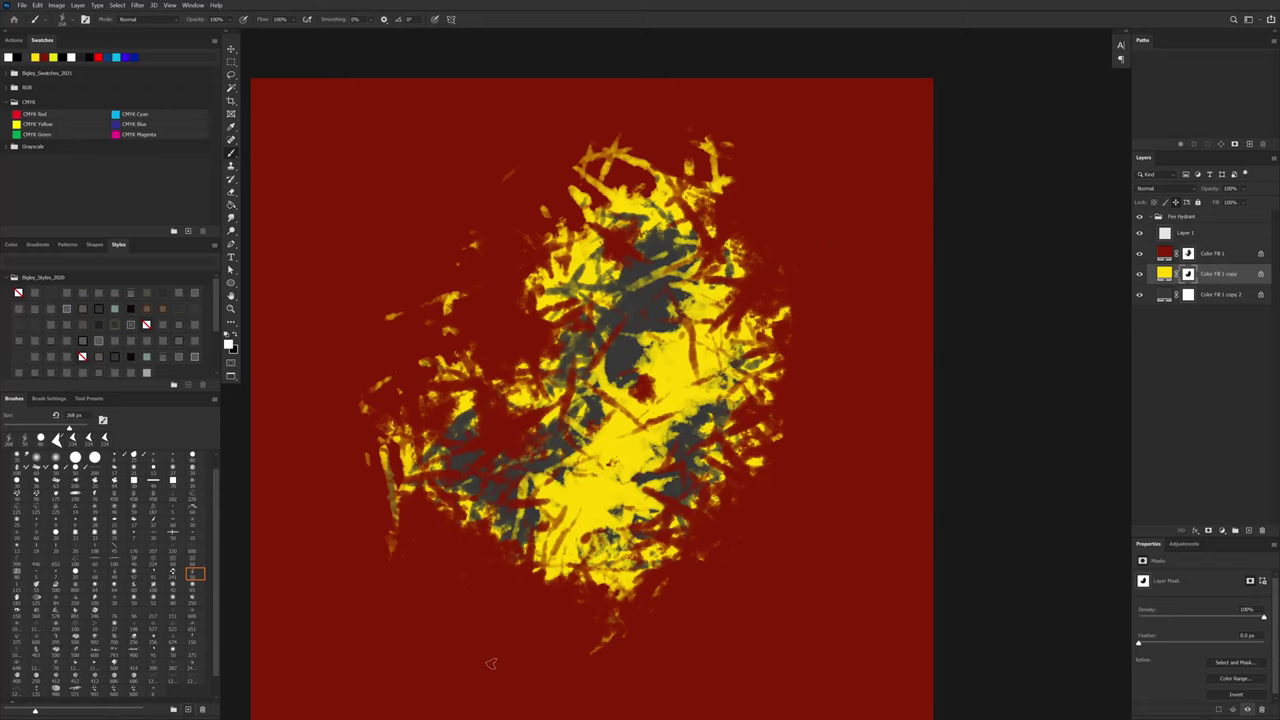
key(ctrl+z)
drag(750, 330, 530, 555)
drag(700, 520, 680, 430)
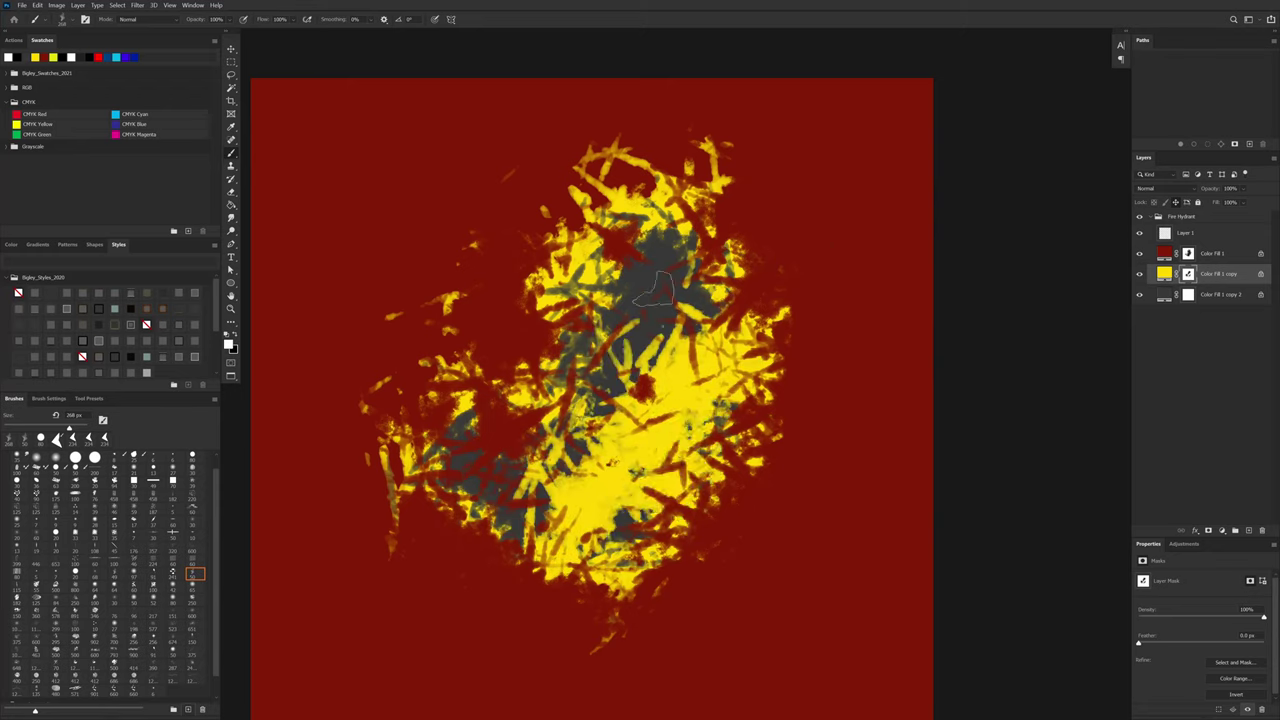
drag(662, 326, 610, 270)
mouse_move(680, 250)
mouse_down()
mouse_move(630, 370)
mouse_move(500, 520)
mouse_up()
key(ctrl+z)
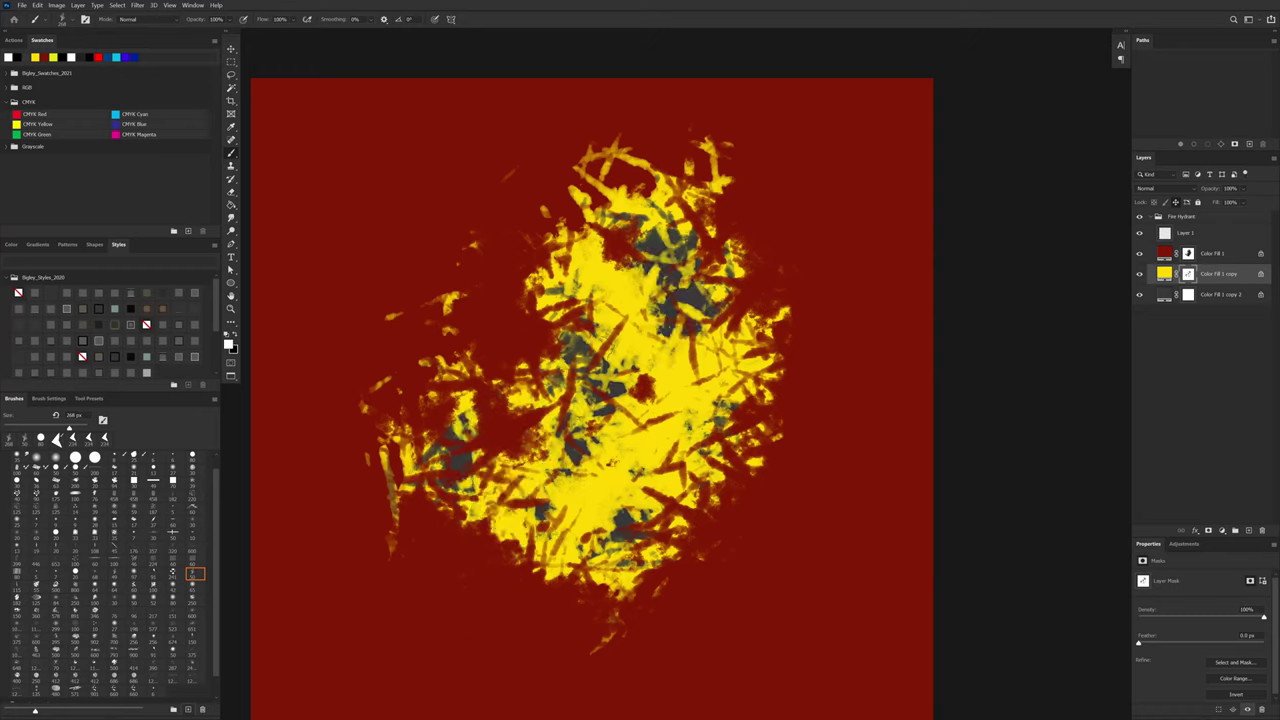
key(ctrl+shift+z)
key(ctrl+z)
right_click(678, 204)
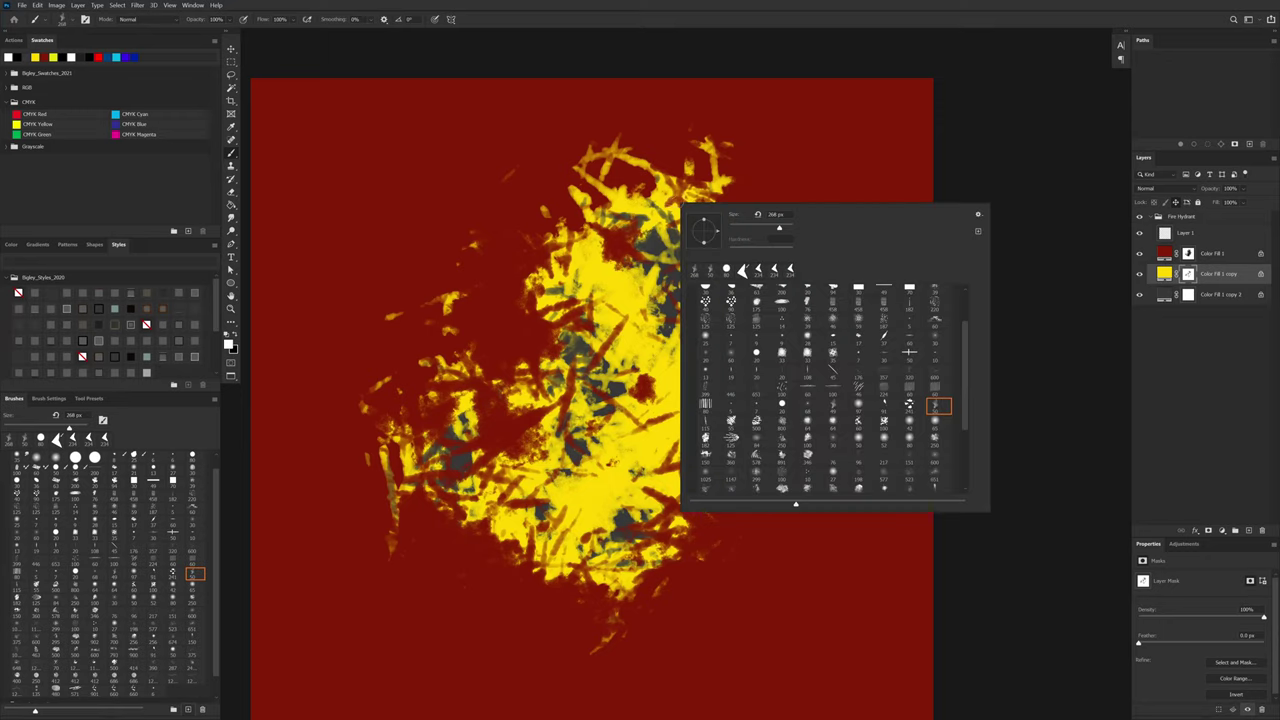
click(568, 216)
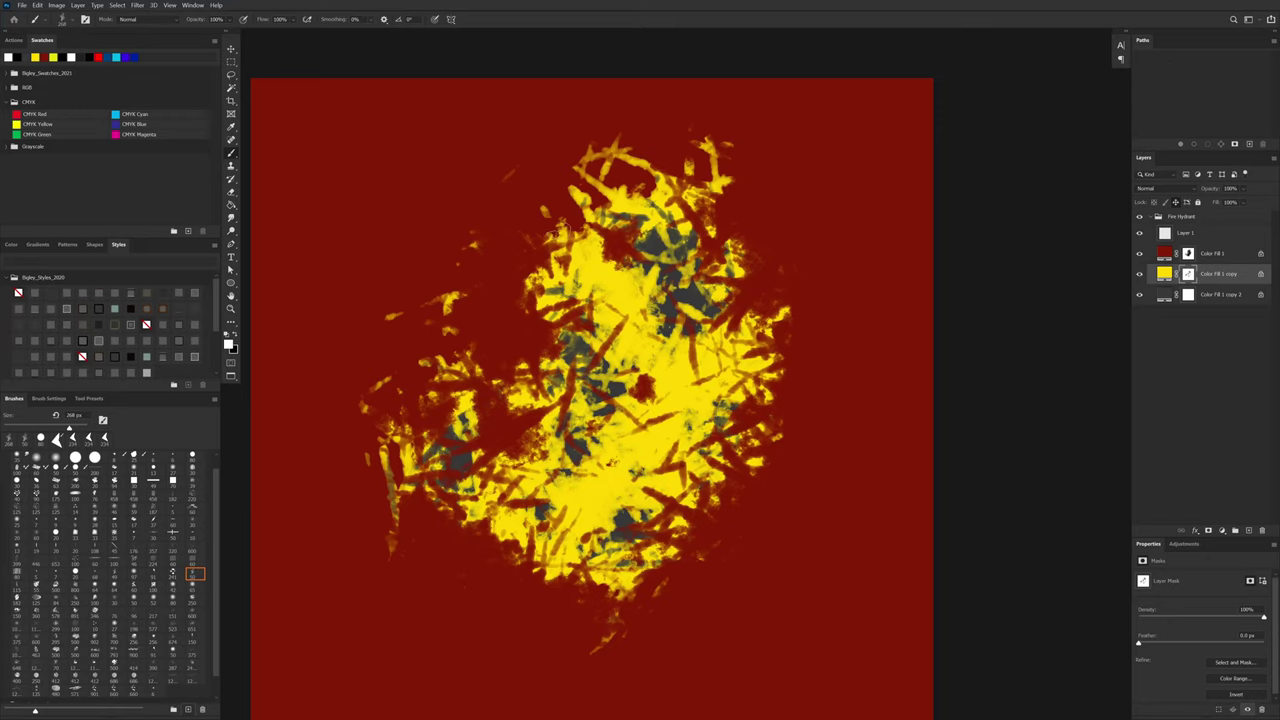
mouse_move(712, 487)
mouse_down()
mouse_move(702, 493)
mouse_move(716, 481)
mouse_up()
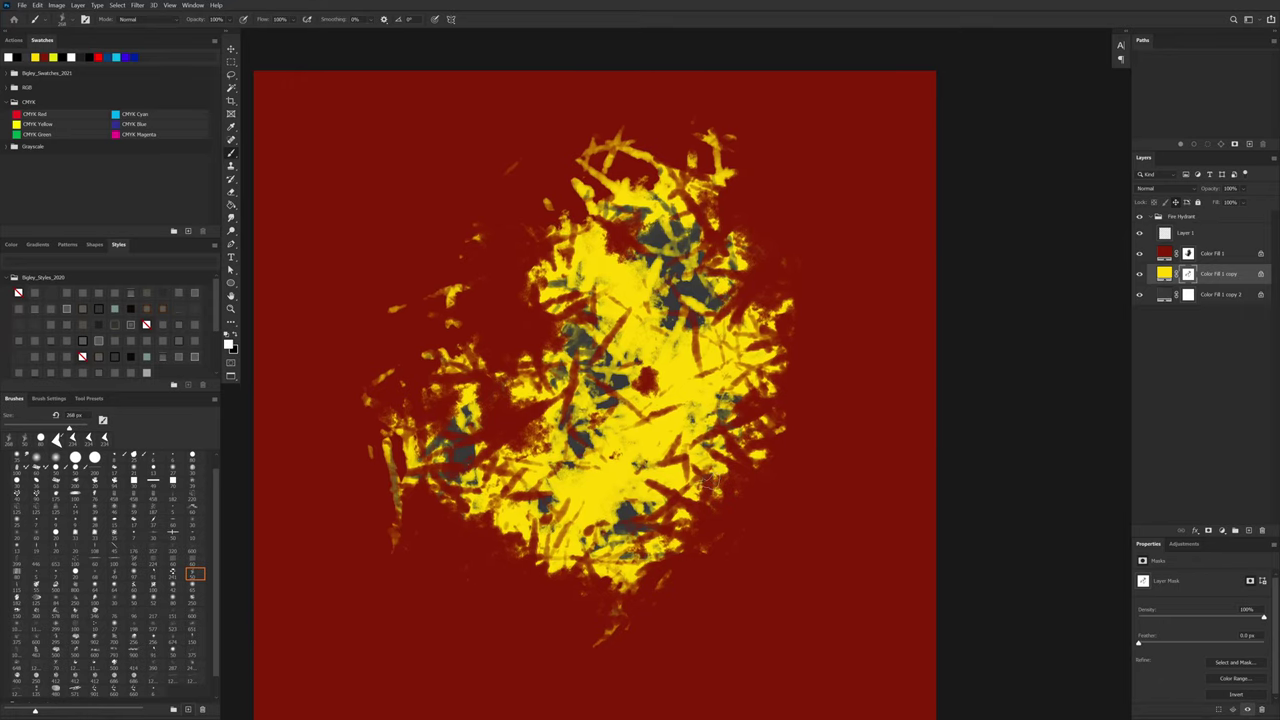
drag(633, 524, 645, 513)
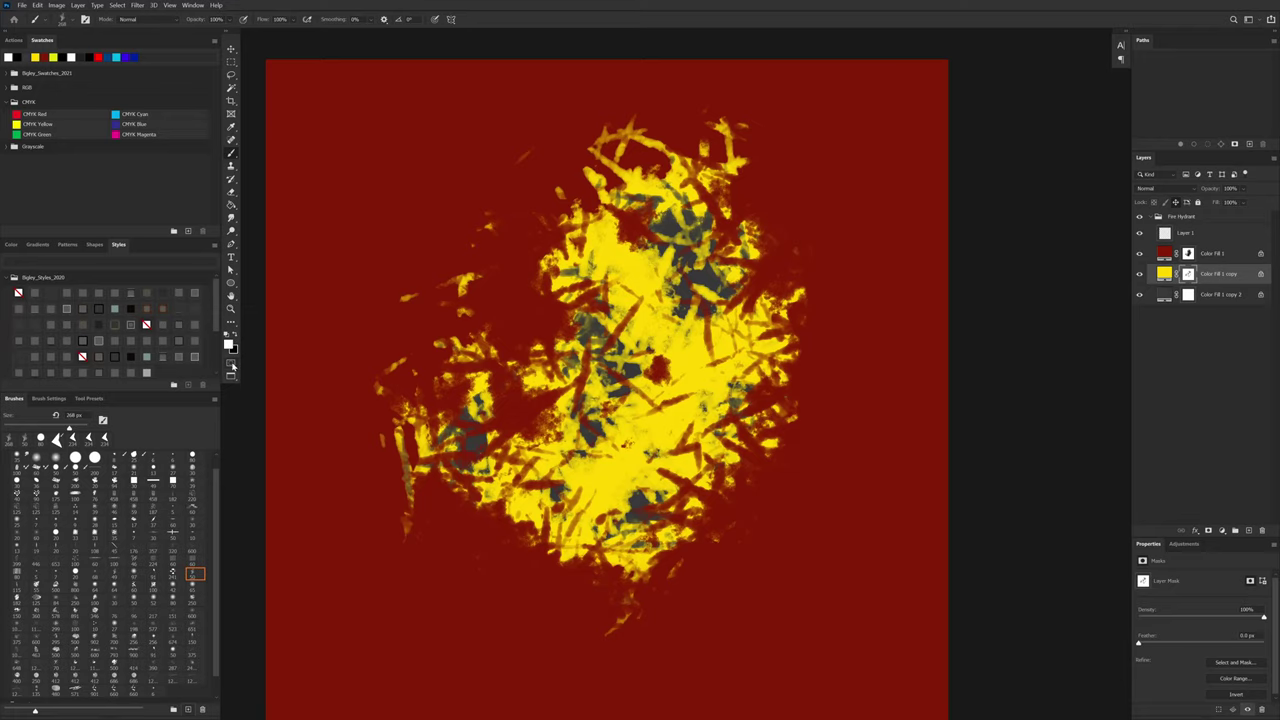
drag(482, 301, 524, 303)
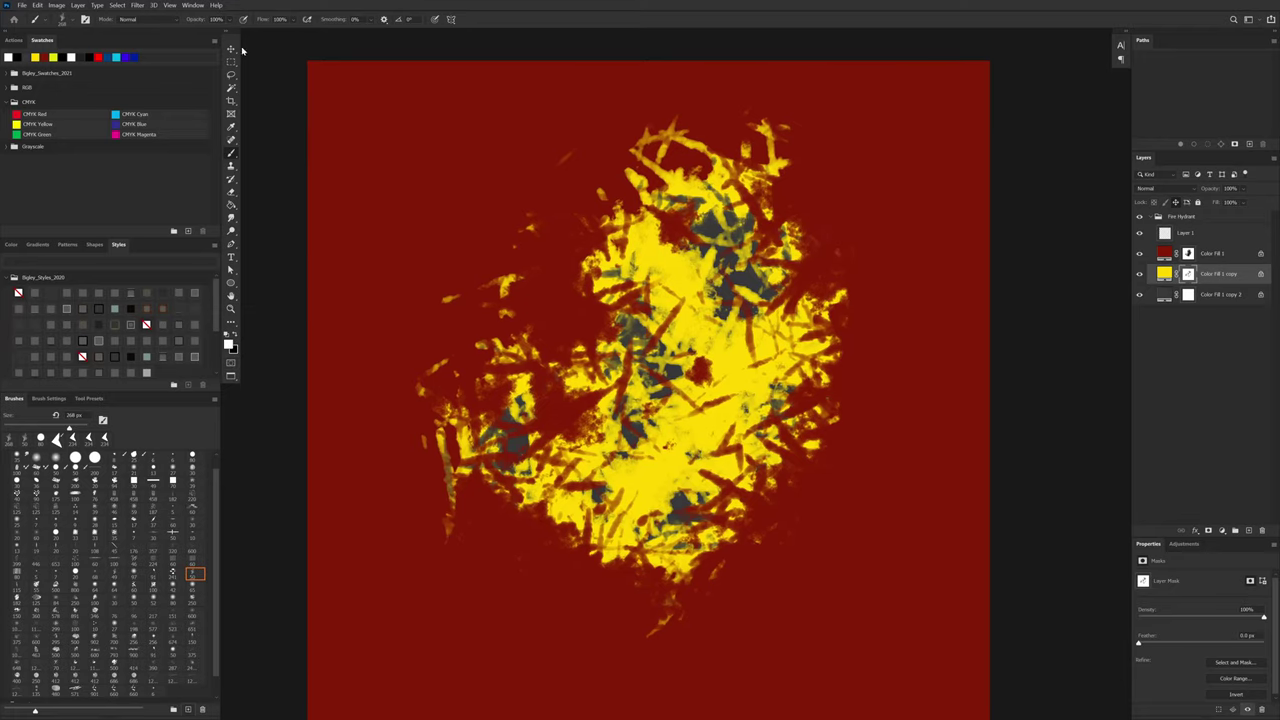
Step: Try scattered Quick Mask brush strokes around the splatter, convert them into a selection, and deselect
key(q)
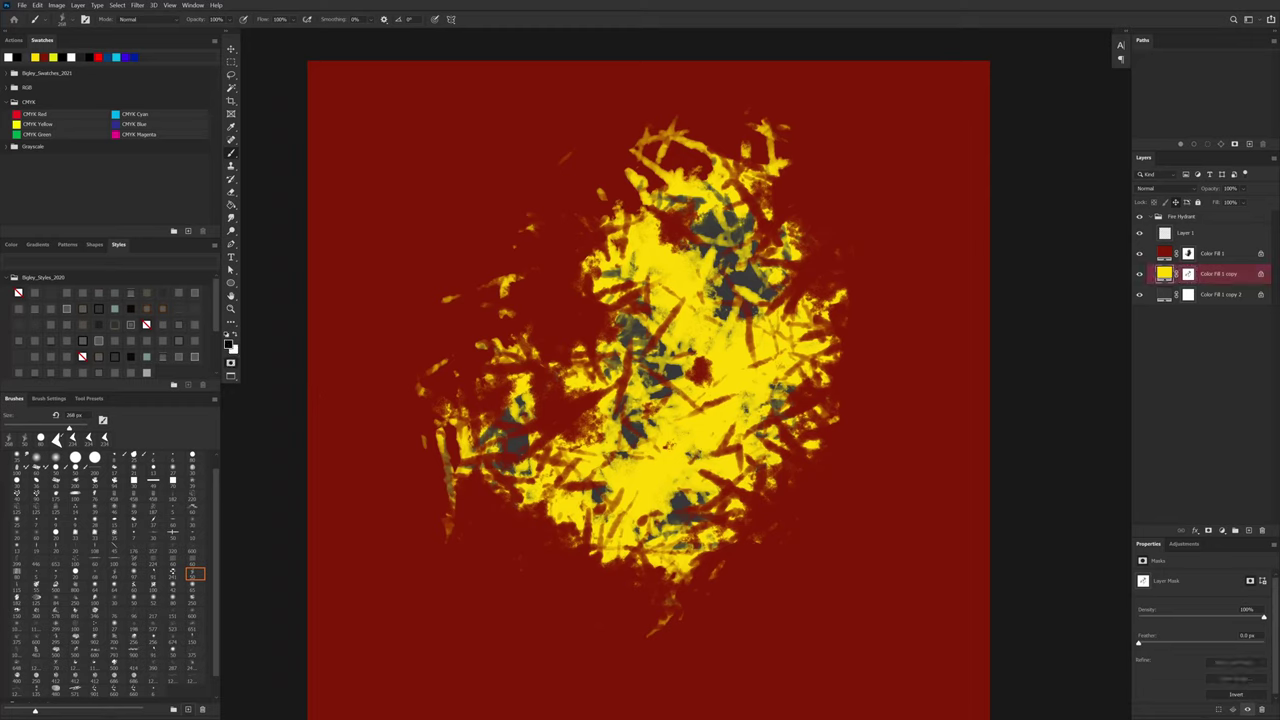
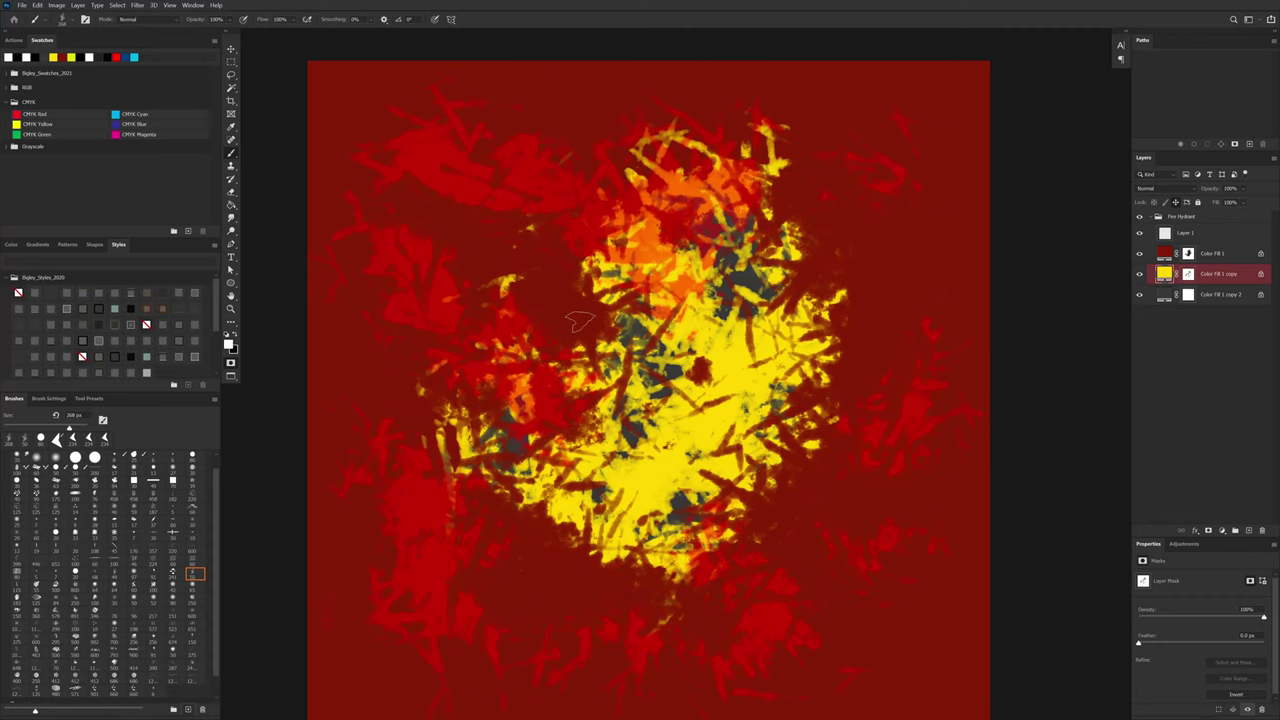
key(q)
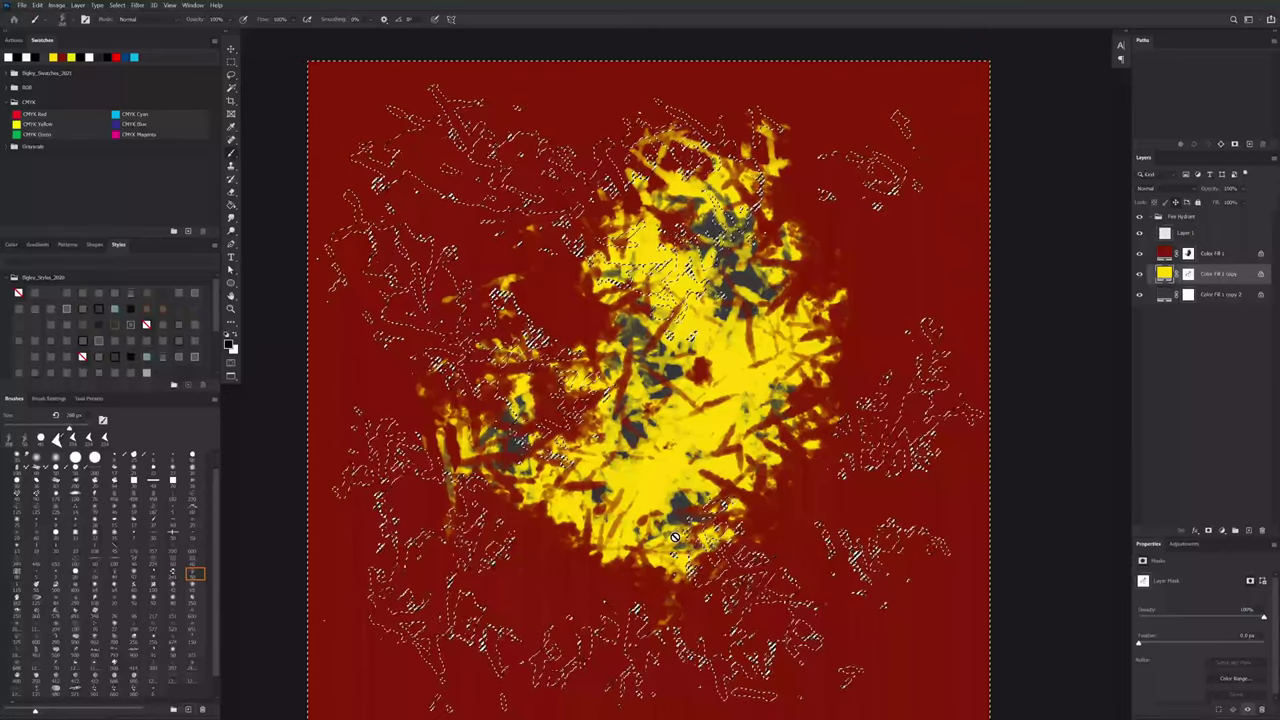
key(ctrl+d)
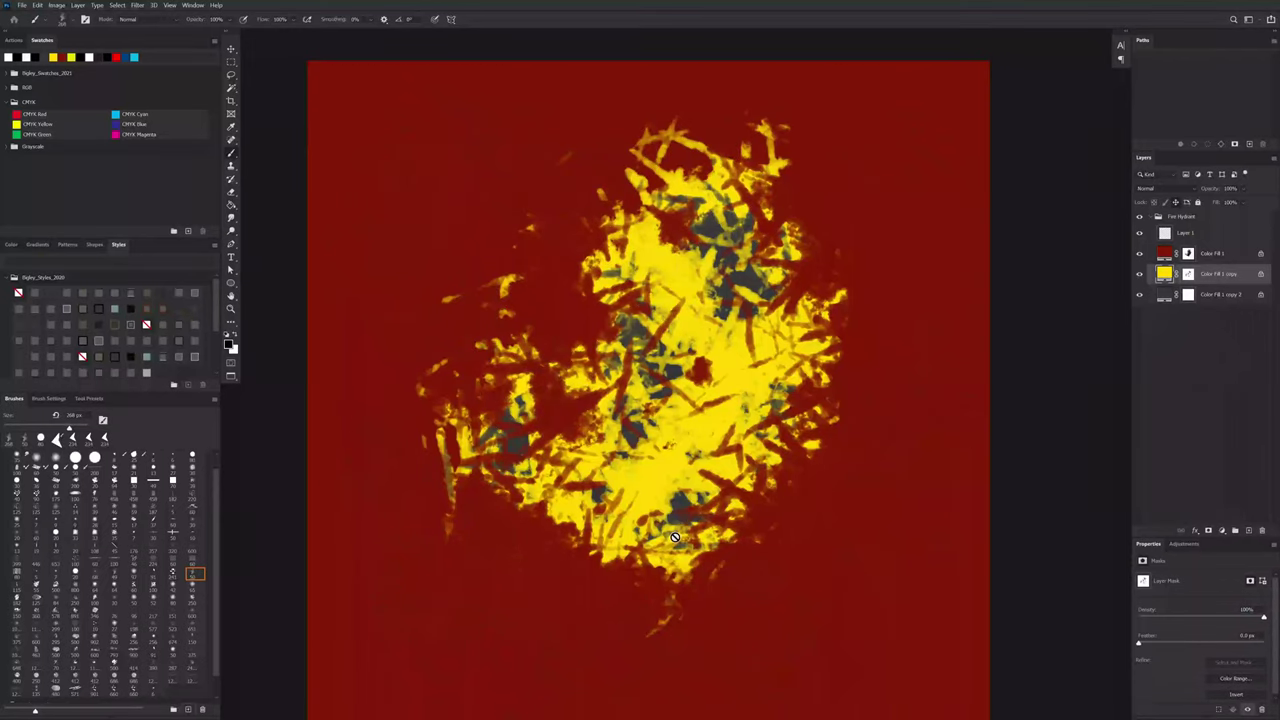
Step: Paint a large ragged Quick Mask area over and around the yellow splatter, and convert it into a selection
key(q)
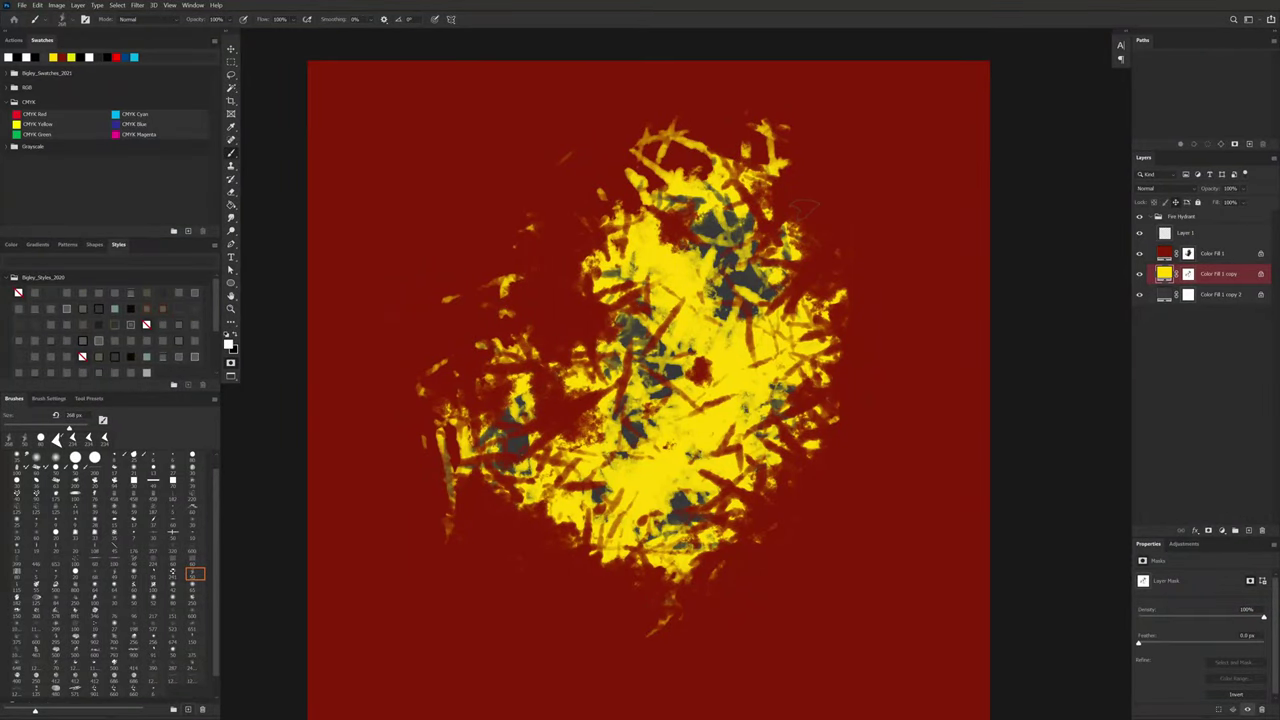
key(x)
mouse_move(804, 208)
mouse_down()
mouse_move(570, 470)
mouse_move(760, 450)
mouse_move(455, 280)
mouse_move(600, 555)
mouse_move(630, 245)
mouse_move(575, 375)
mouse_move(526, 563)
mouse_move(460, 430)
mouse_move(470, 350)
mouse_move(505, 283)
mouse_up()
click(234, 335)
drag(861, 313, 665, 575)
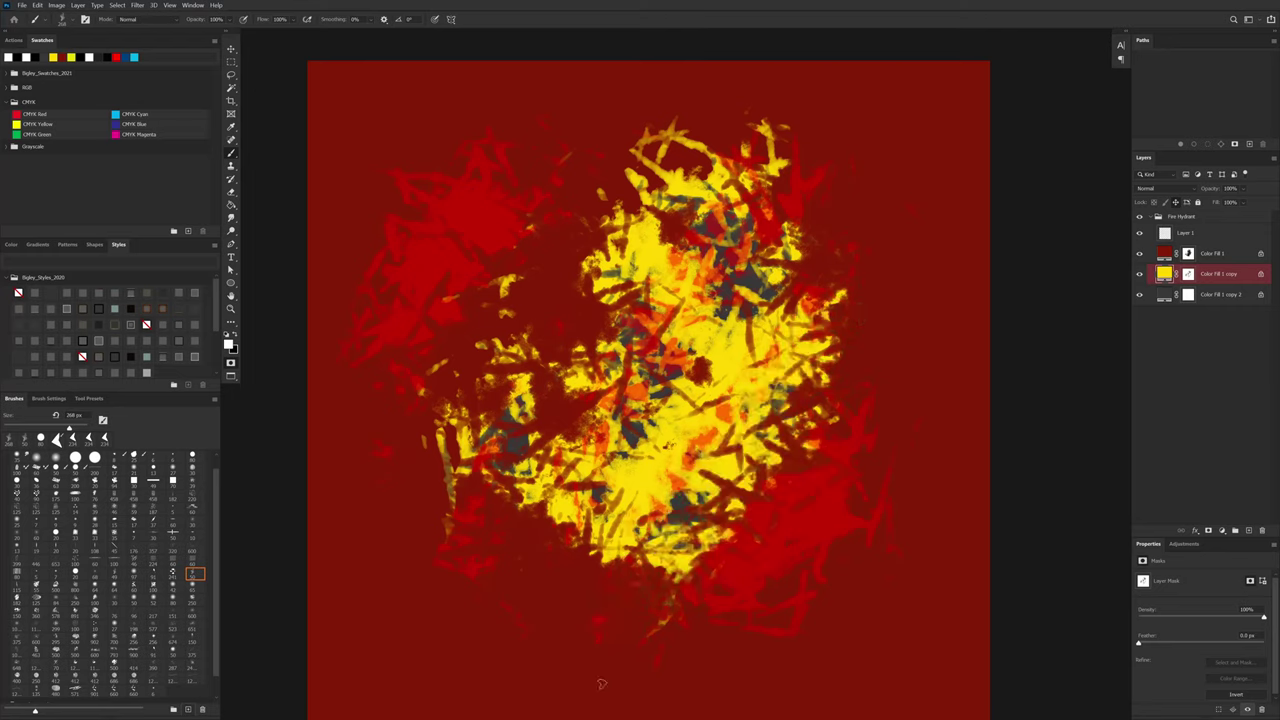
key(x)
mouse_move(890, 225)
mouse_down()
mouse_move(860, 520)
mouse_move(905, 245)
mouse_up()
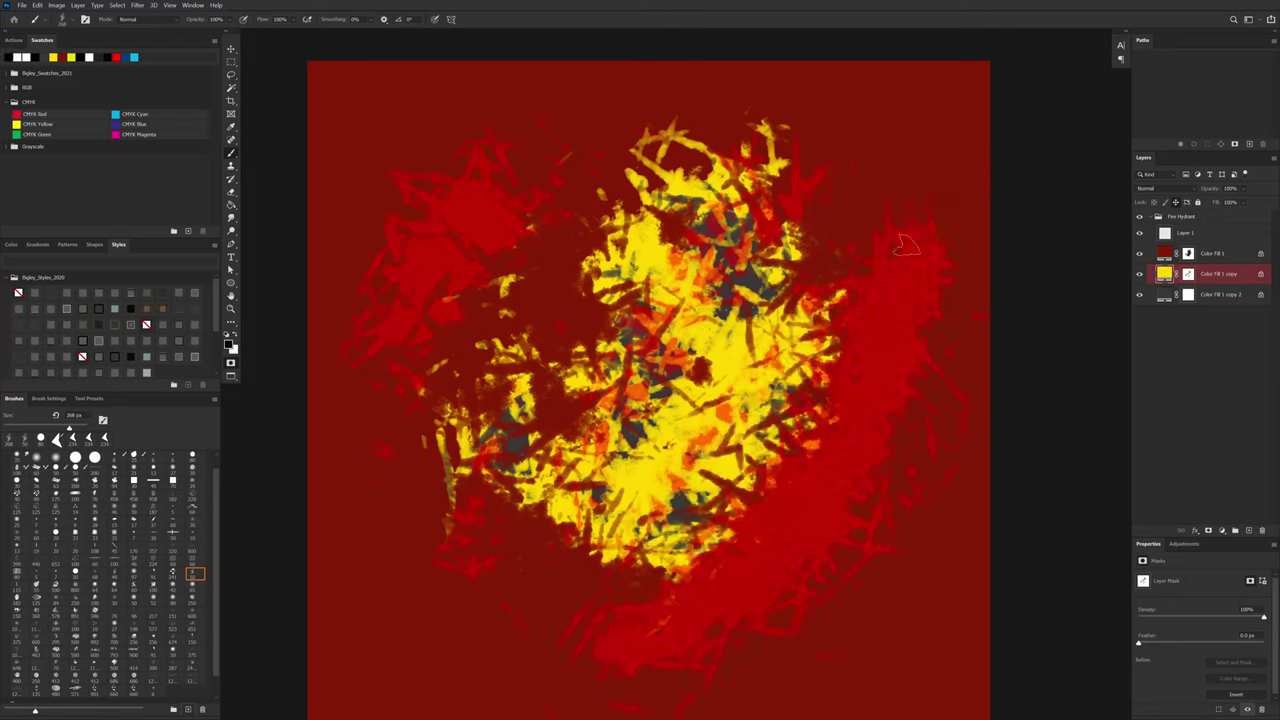
drag(640, 210, 480, 400)
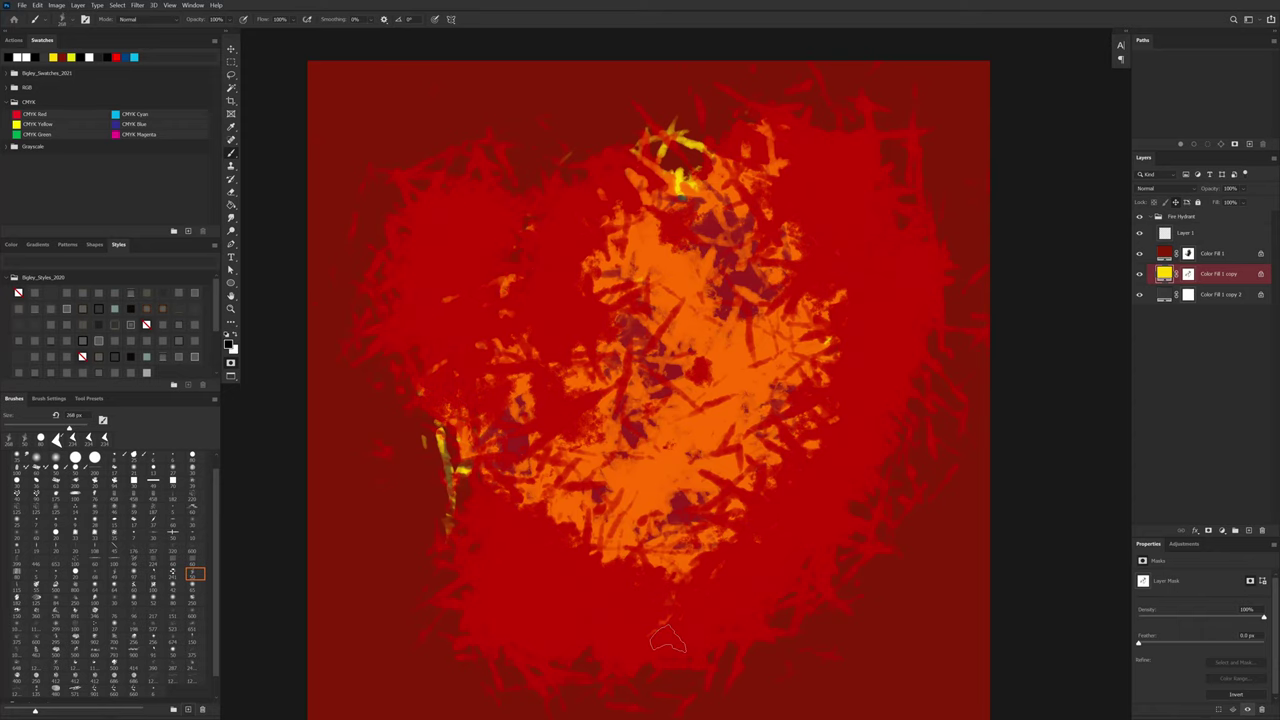
key(q)
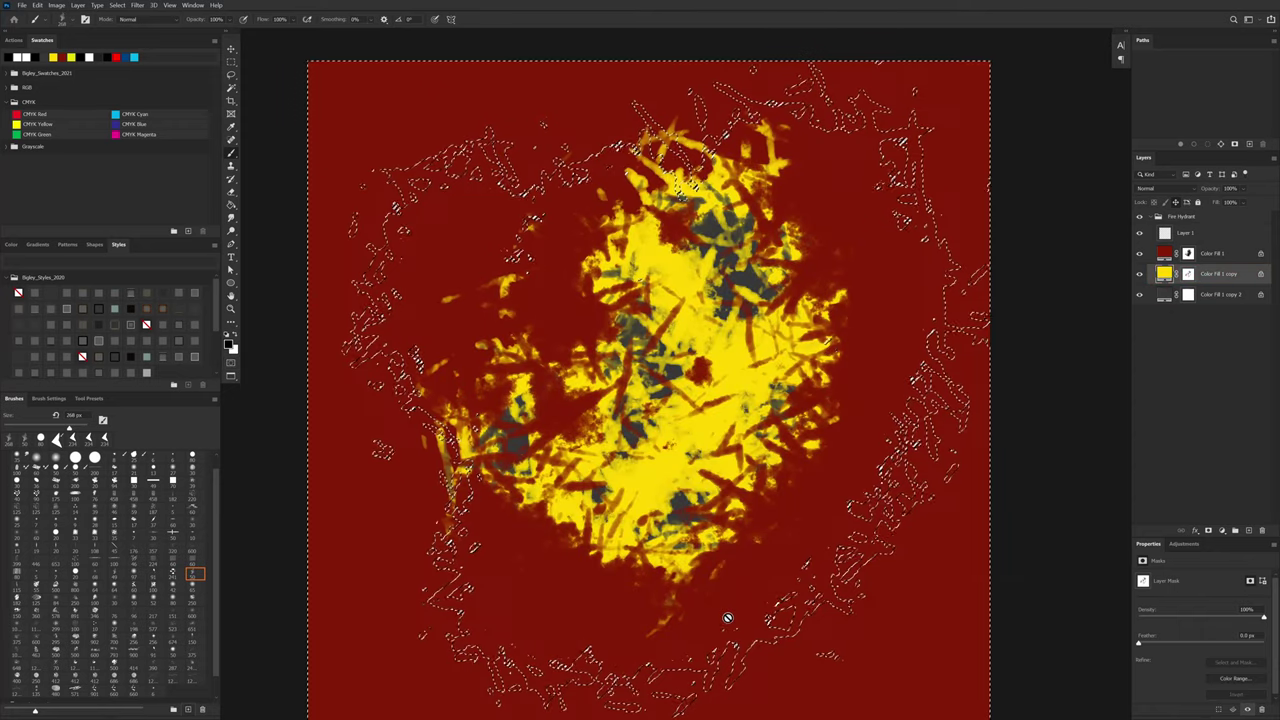
Step: Switch repeatedly between the Quick Mask overlay and the selection outline to compare the painted area
mouse_move(886, 537)
mouse_down()
mouse_move(903, 503)
mouse_move(886, 591)
mouse_move(817, 547)
mouse_move(862, 534)
mouse_up()
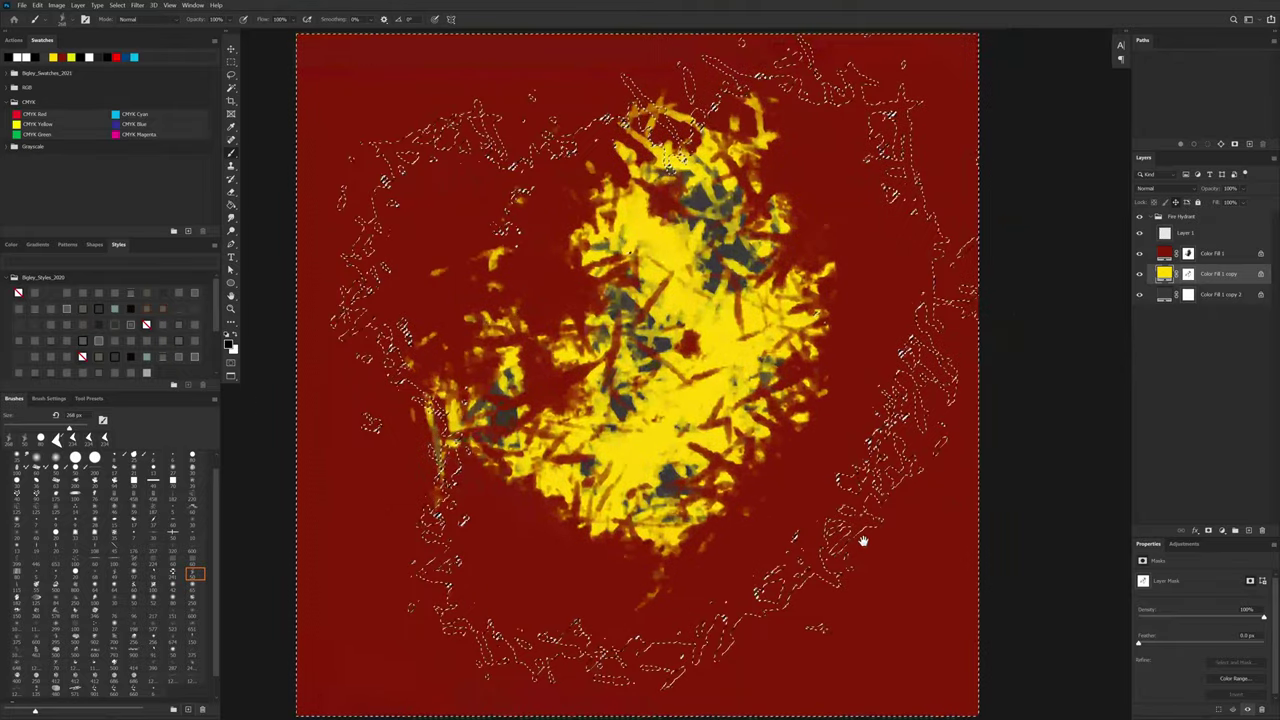
key(q)
key(q)
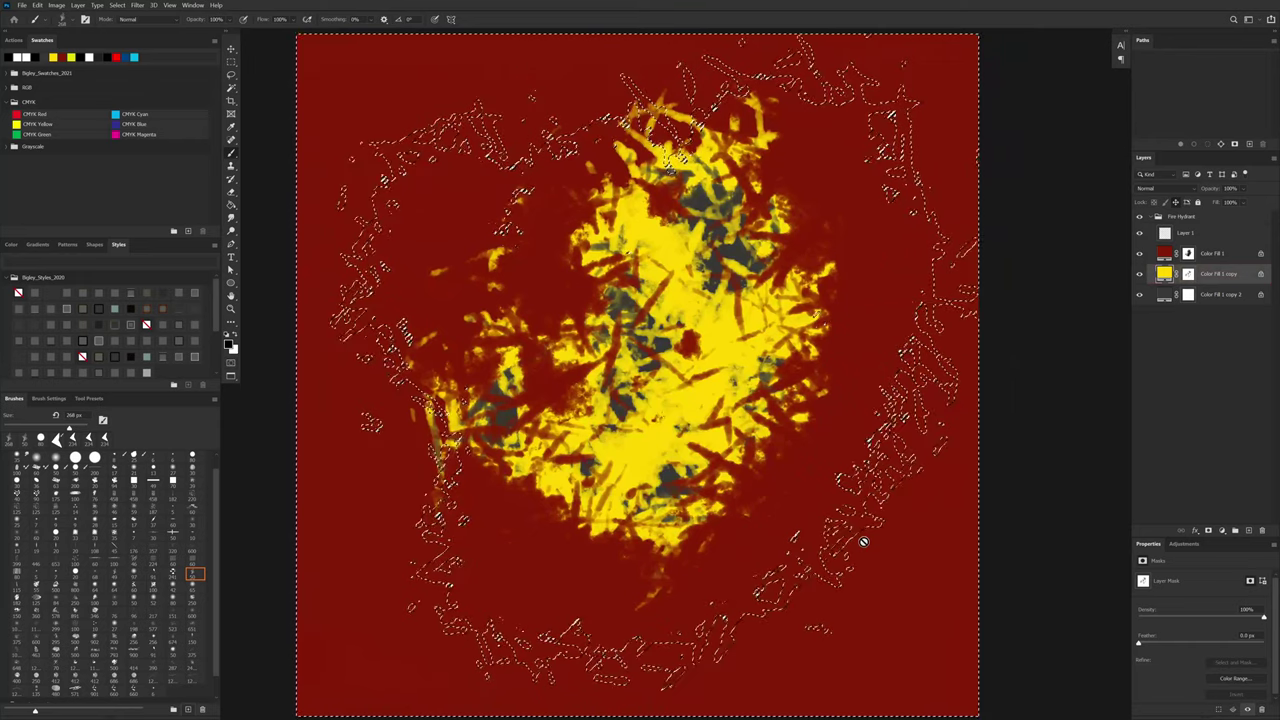
key(q)
key(q)
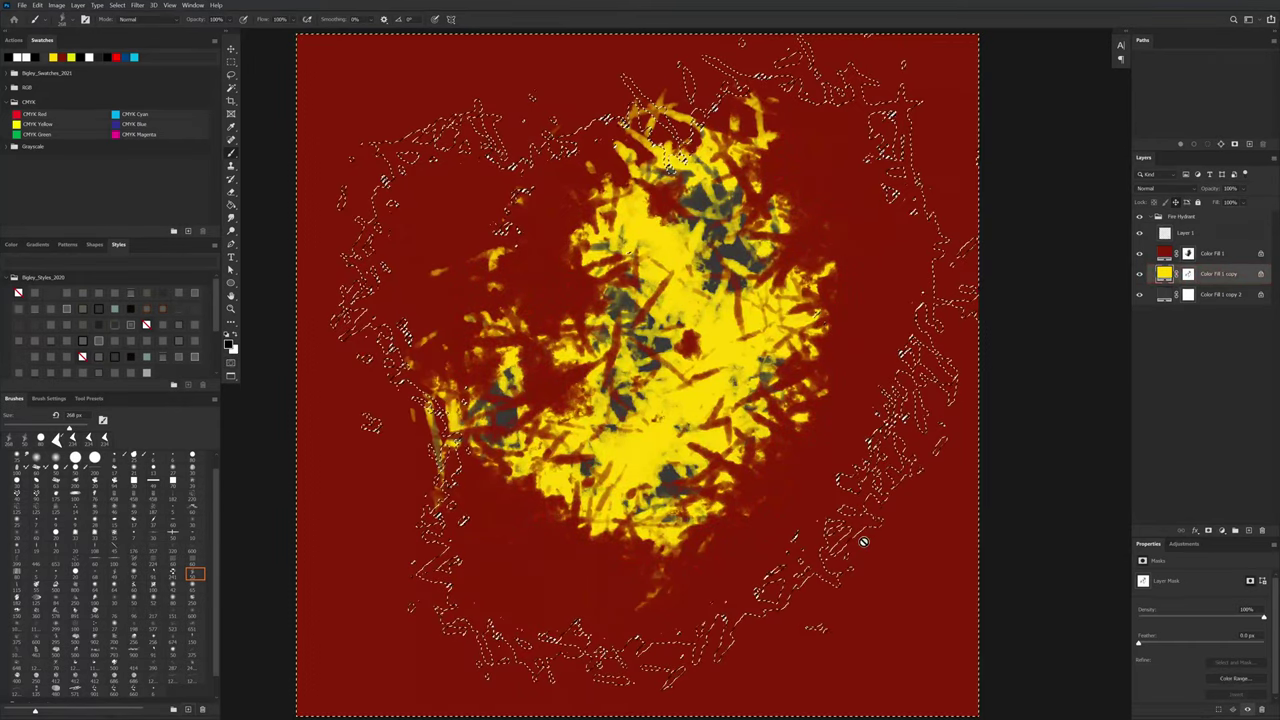
key(ctrl+d)
key(q)
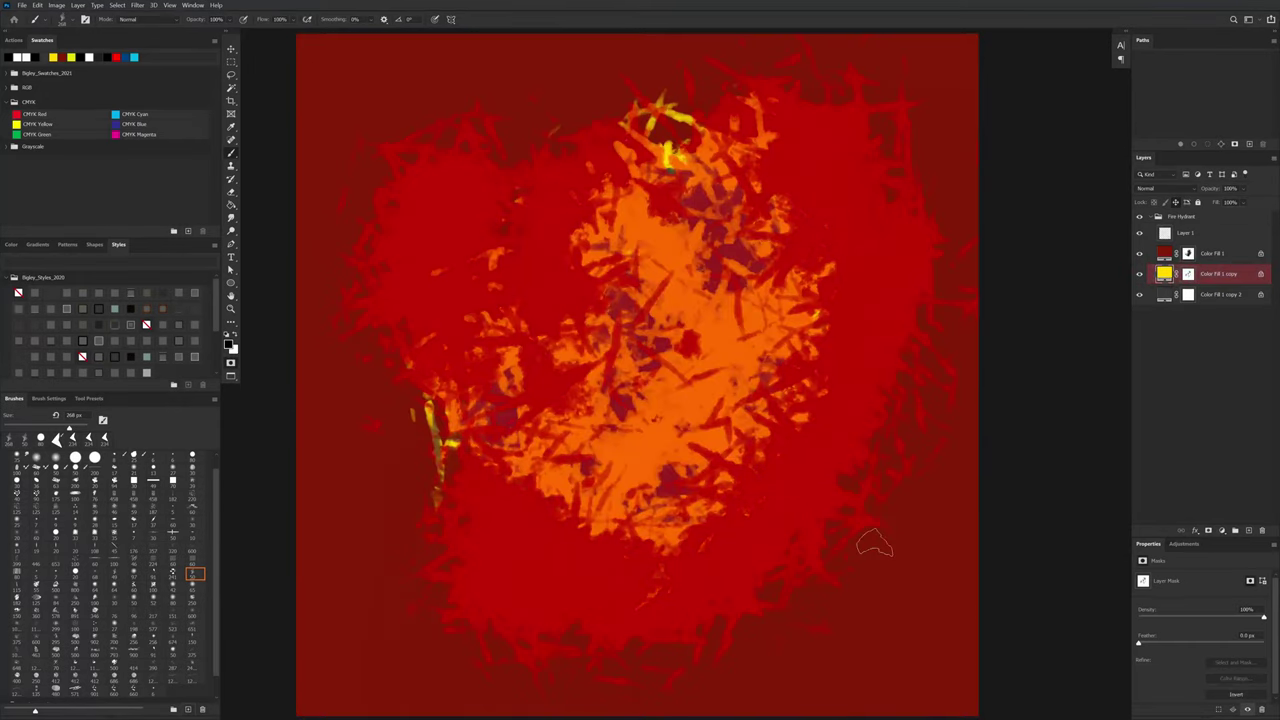
key(q)
key(ctrl+d)
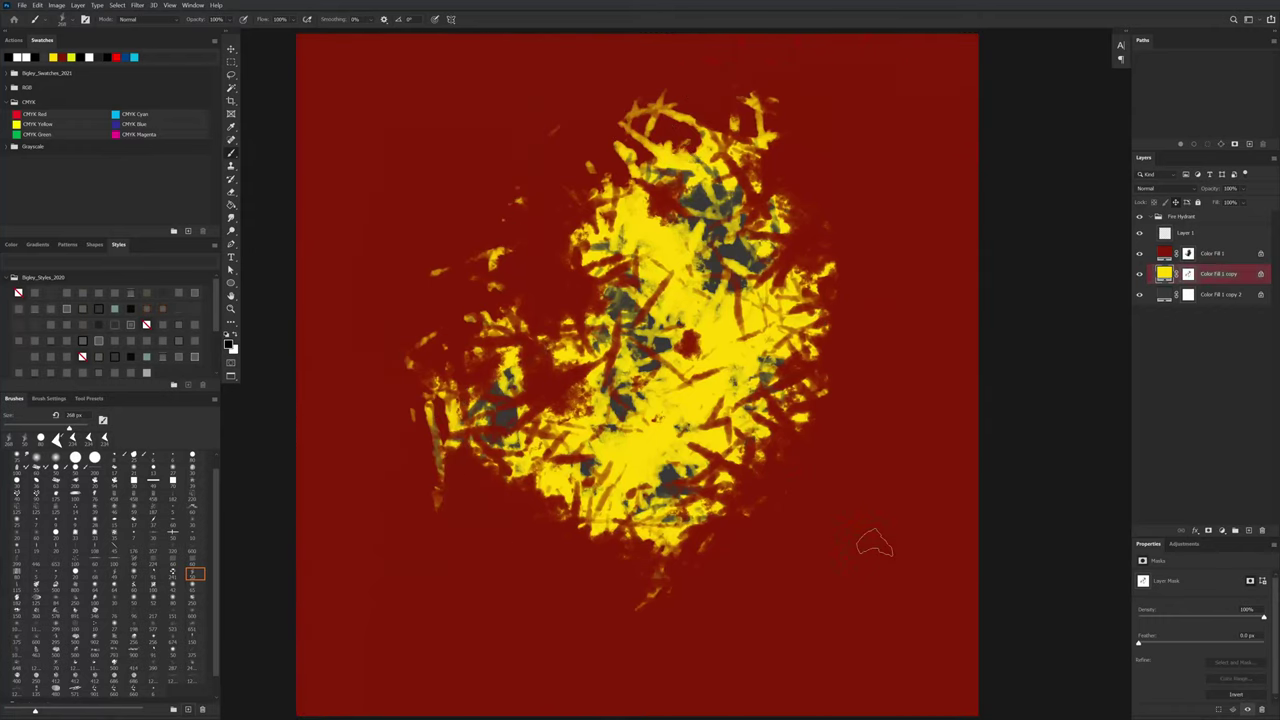
key(q)
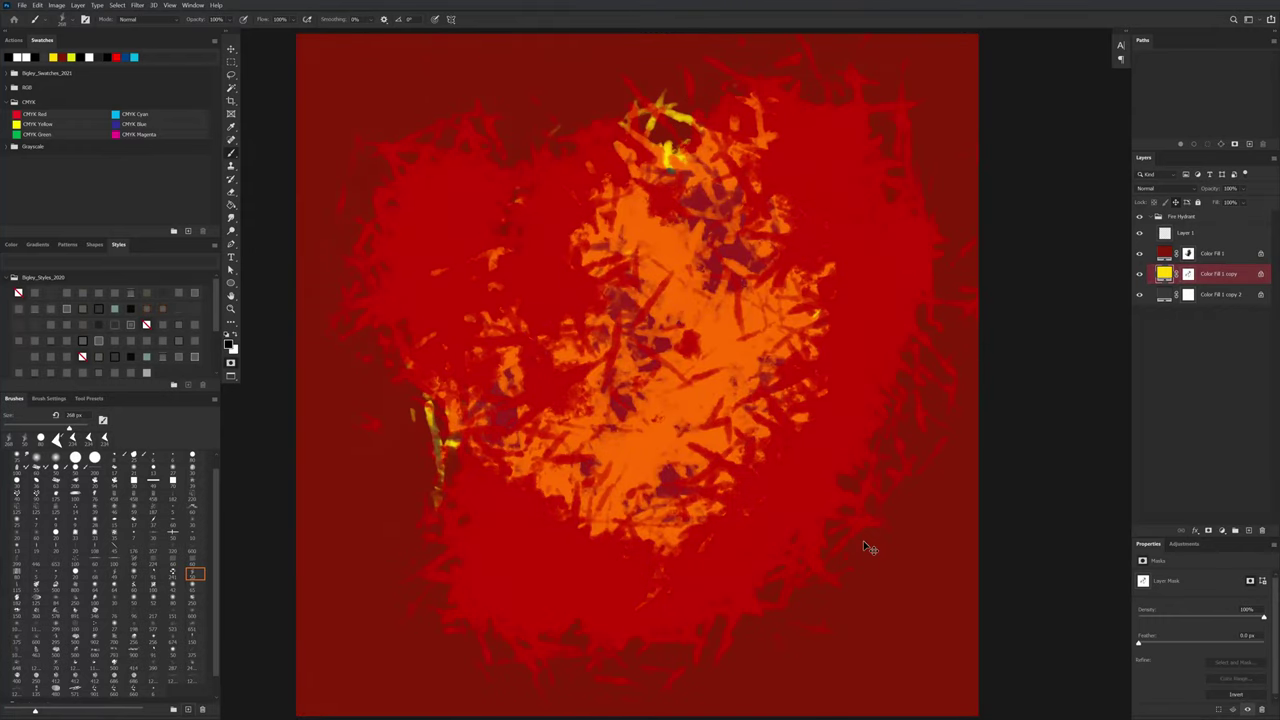
Step: Invert the Quick Mask and convert it into a selection of the painted area around the splatter
key(ctrl+i)
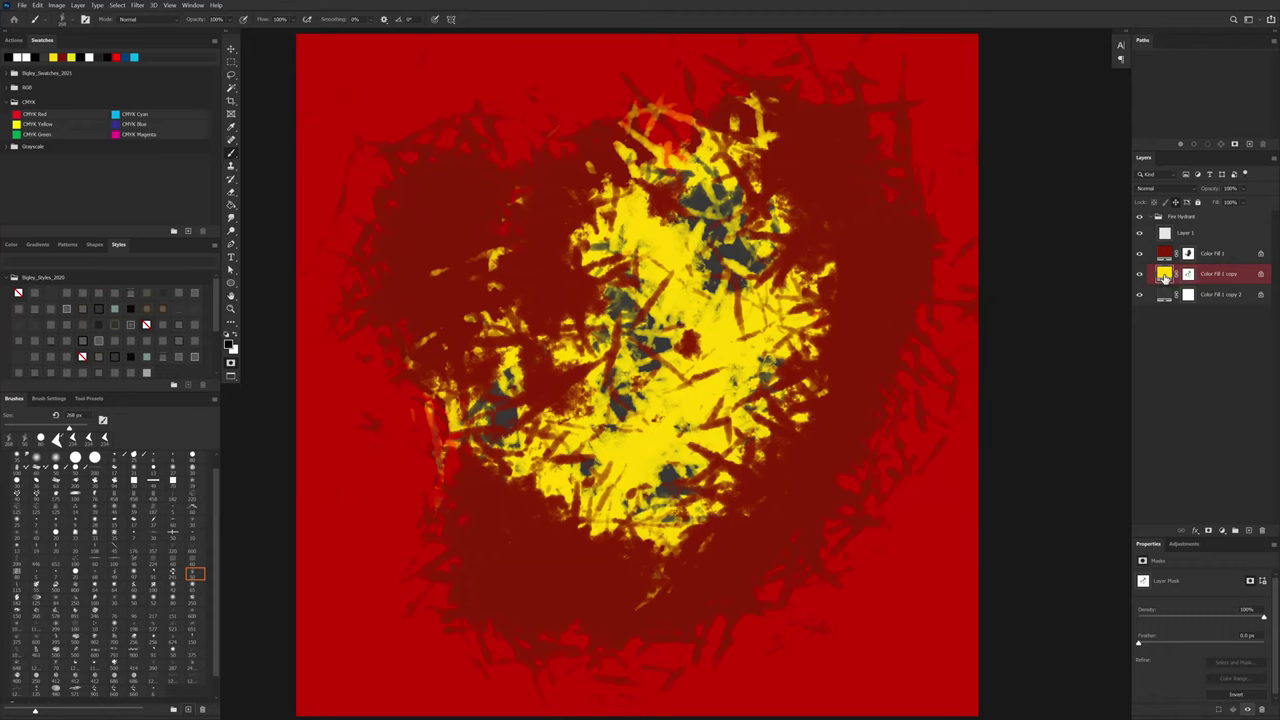
key(q)
mouse_move(860, 470)
mouse_down()
mouse_move(857, 563)
mouse_move(849, 434)
mouse_move(841, 459)
mouse_up()
drag(889, 601, 871, 611)
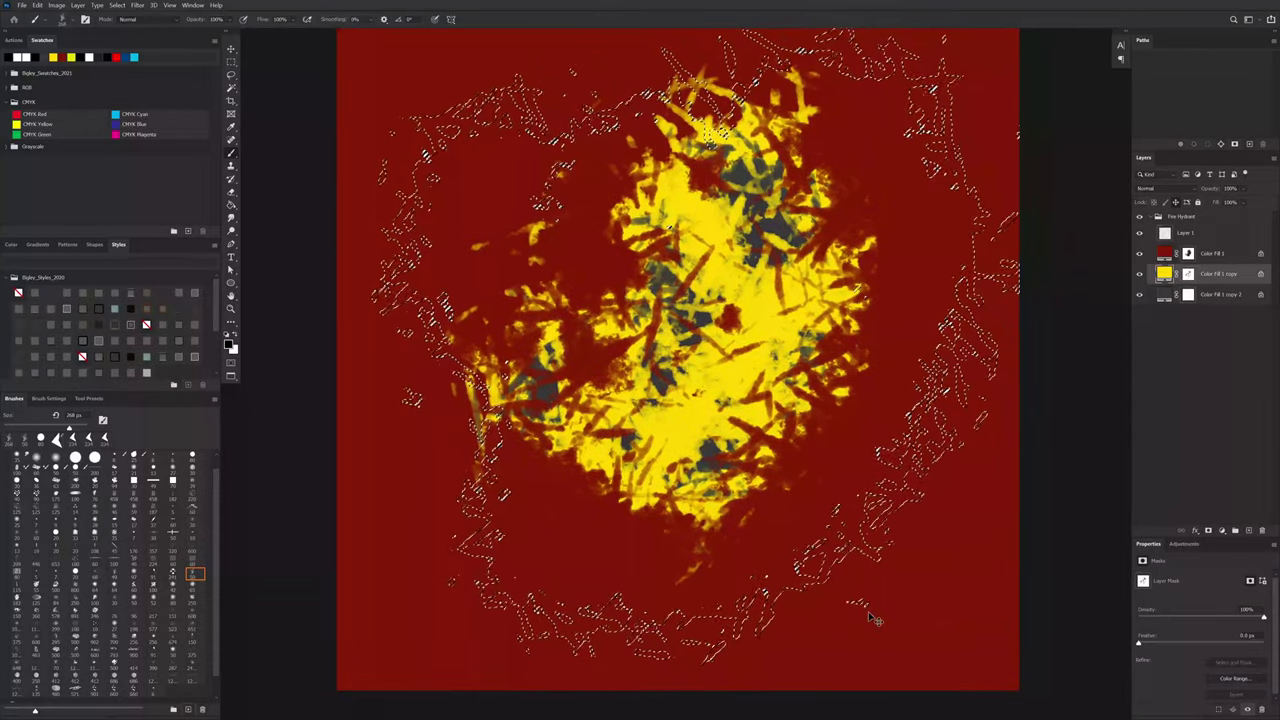
key(ctrl+shift+i)
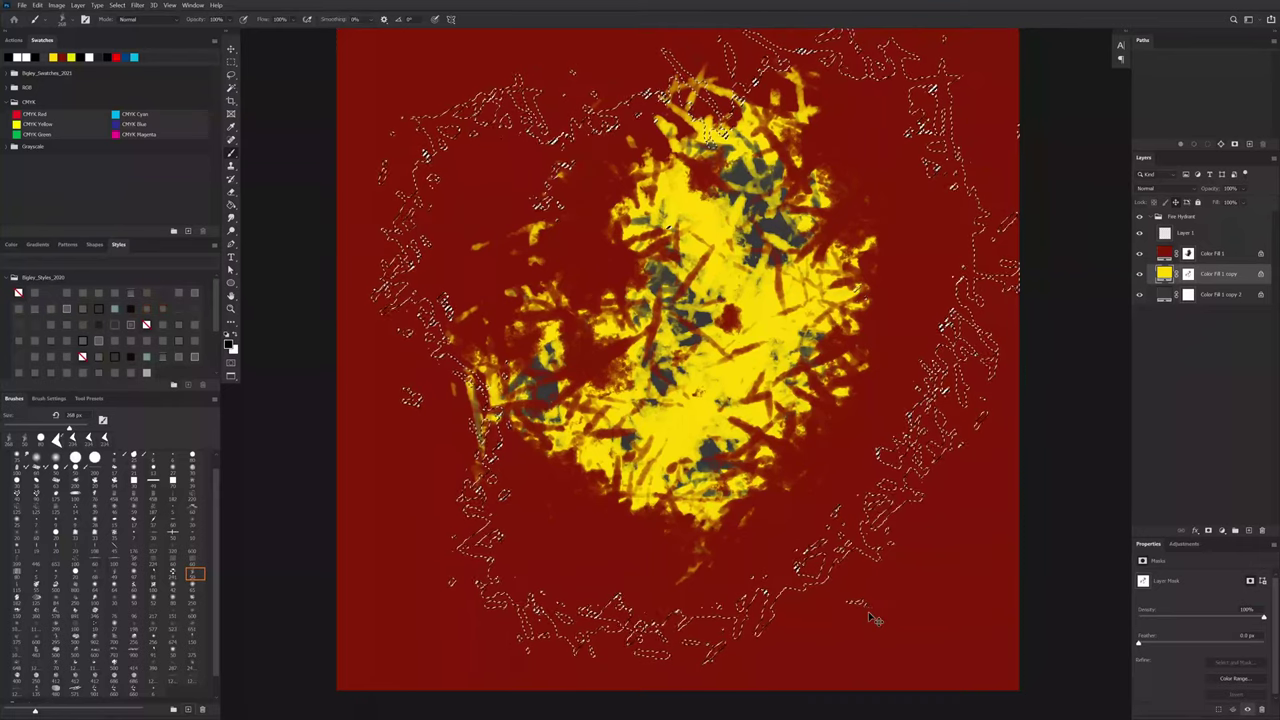
drag(796, 442, 753, 488)
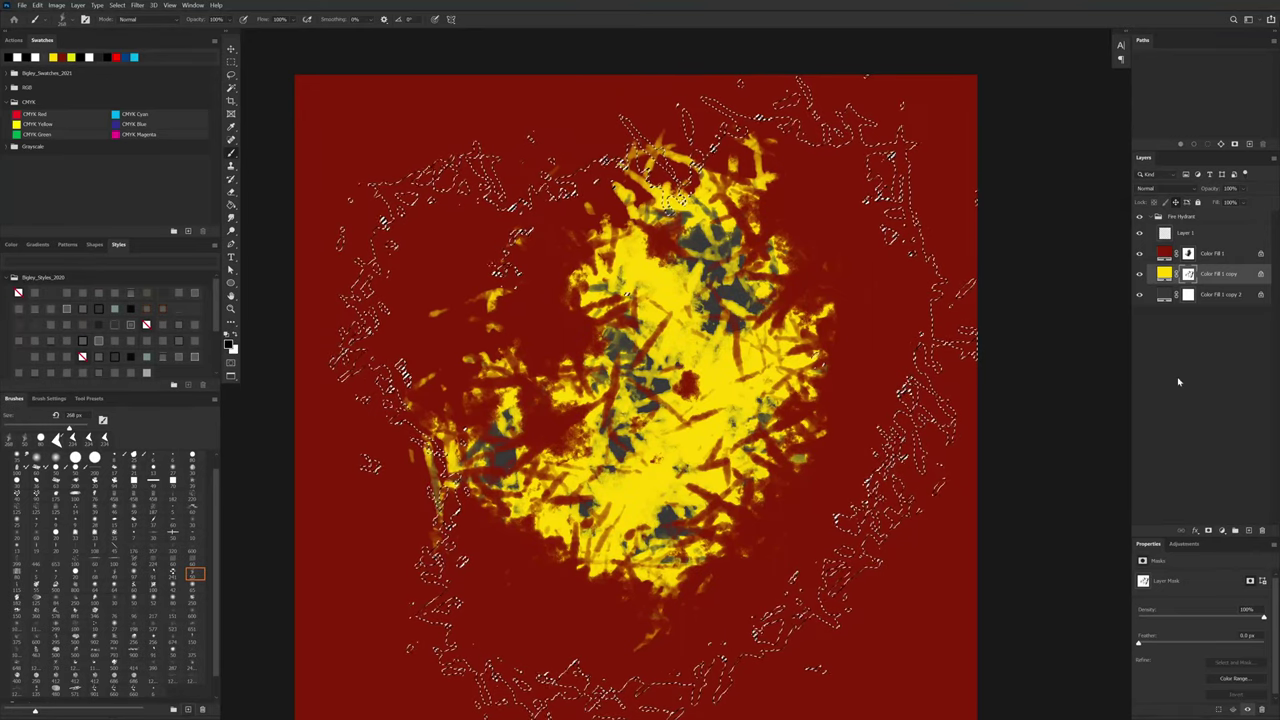
Step: Paint black brush strokes through the selection on Color Fill 1's mask, keeping the upper-right one and undoing the lower-right strokes
key(alt+bracketright)
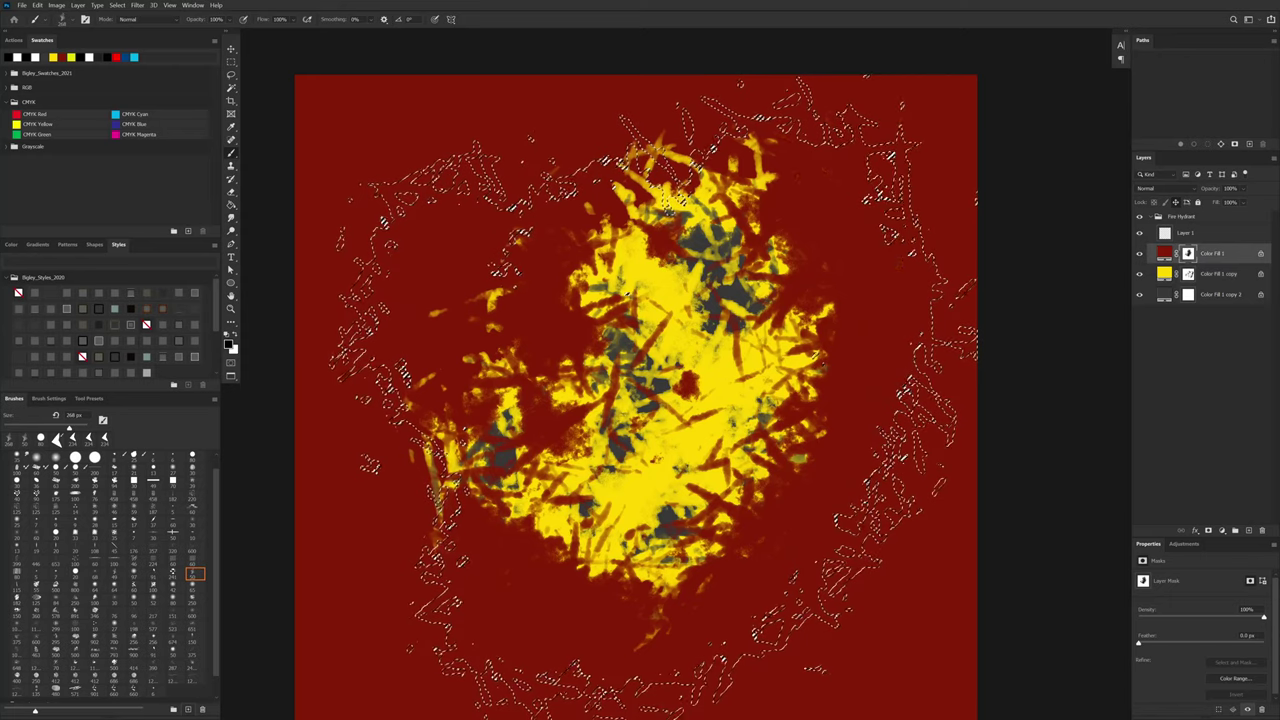
mouse_move(860, 130)
mouse_down()
mouse_move(870, 270)
mouse_move(850, 125)
mouse_move(885, 185)
mouse_up()
drag(889, 494, 925, 387)
mouse_move(750, 570)
mouse_down()
mouse_move(800, 520)
mouse_move(865, 532)
mouse_up()
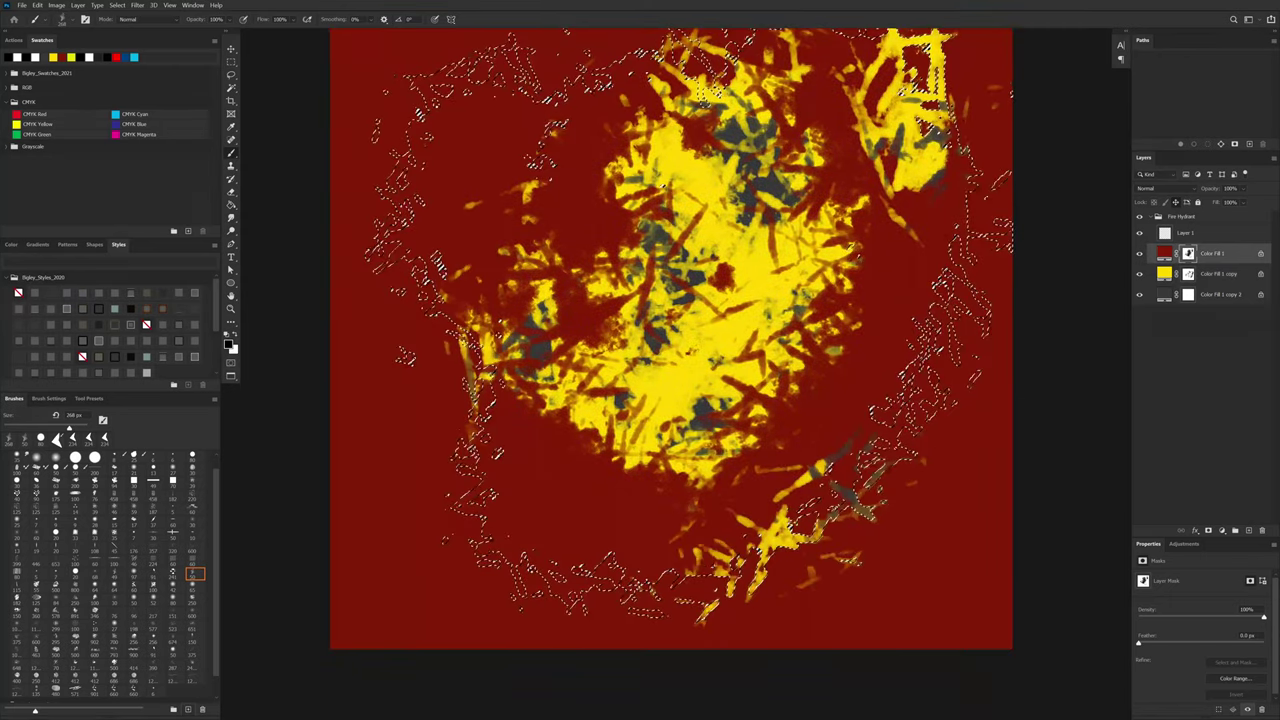
key(ctrl+z)
key(ctrl+z)
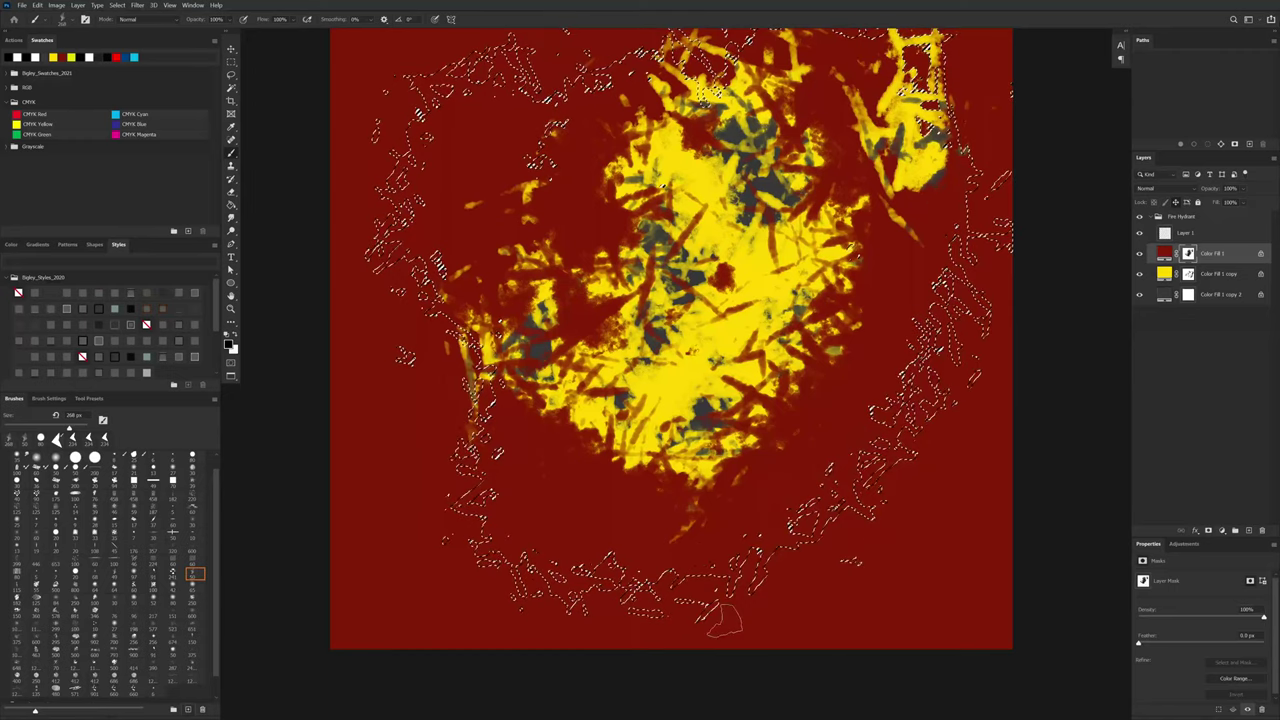
Step: Reduce the brush to 100 px and paint black all around the selection's ragged border on Color Fill 1's mask
key([)
key([)
key([)
key([)
key([)
key([)
mouse_move(805, 555)
mouse_down()
mouse_move(791, 592)
mouse_move(782, 559)
mouse_move(711, 575)
mouse_move(728, 547)
mouse_move(626, 582)
mouse_move(551, 567)
mouse_move(516, 582)
mouse_move(491, 542)
mouse_move(506, 497)
mouse_move(481, 547)
mouse_move(491, 527)
mouse_move(468, 467)
mouse_move(456, 487)
mouse_move(472, 450)
mouse_up()
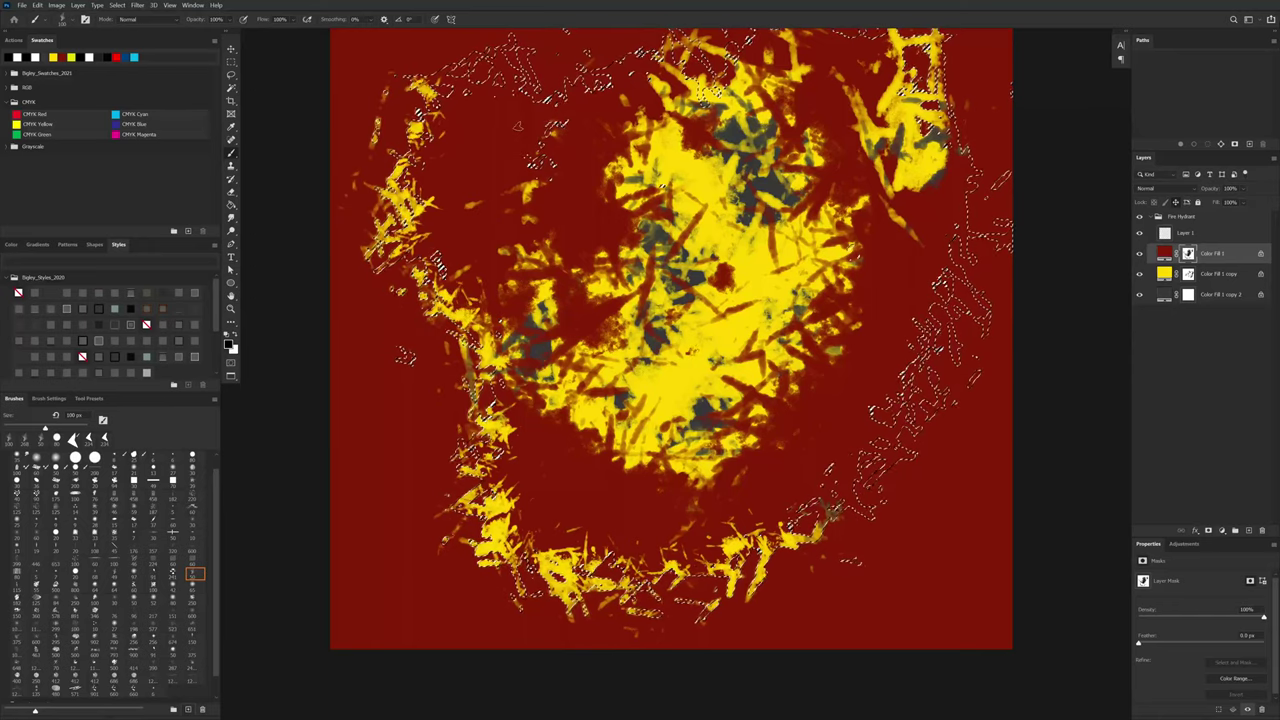
drag(518, 126, 534, 186)
mouse_move(445, 160)
mouse_down()
mouse_move(520, 135)
mouse_move(559, 103)
mouse_up()
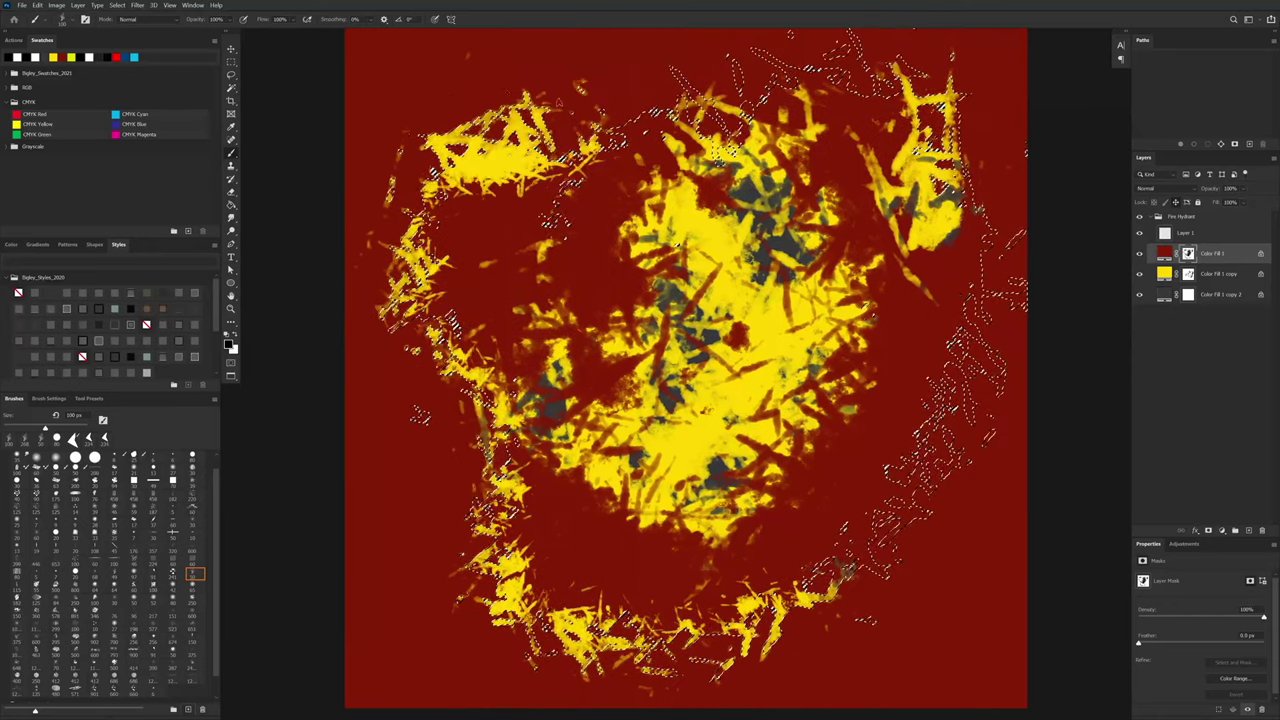
mouse_move(775, 110)
mouse_down()
mouse_move(940, 96)
mouse_move(990, 300)
mouse_move(875, 555)
mouse_move(750, 625)
mouse_move(940, 400)
mouse_up()
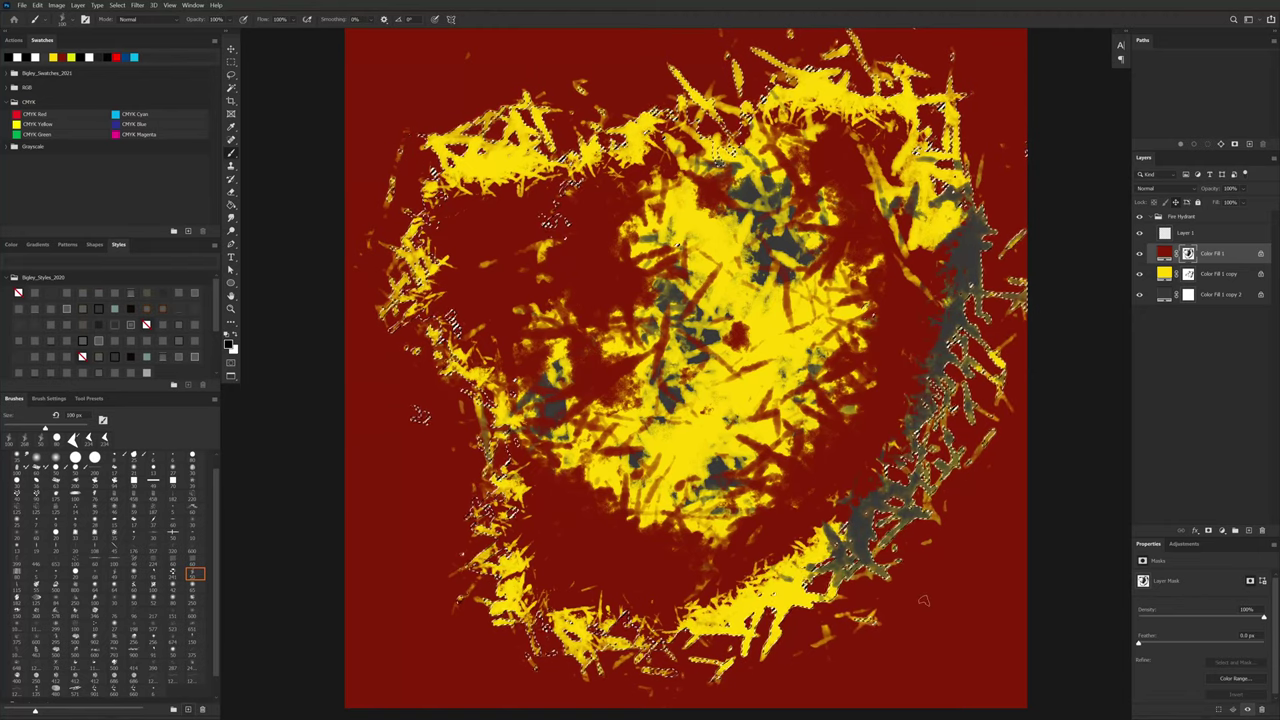
Step: Deselect the ragged area, restore the selection once to compare, and deselect it again
key(ctrl+d)
drag(905, 540, 908, 484)
scroll(903, 506, down, 1)
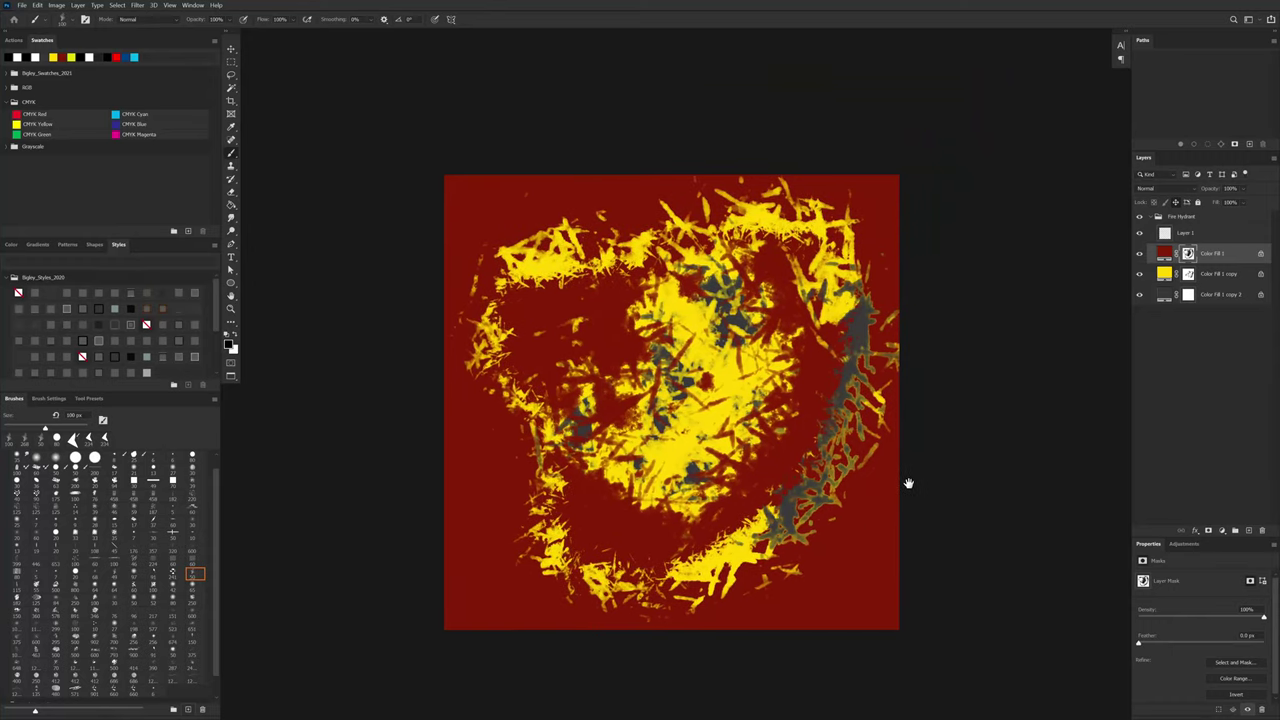
key(ctrl+z)
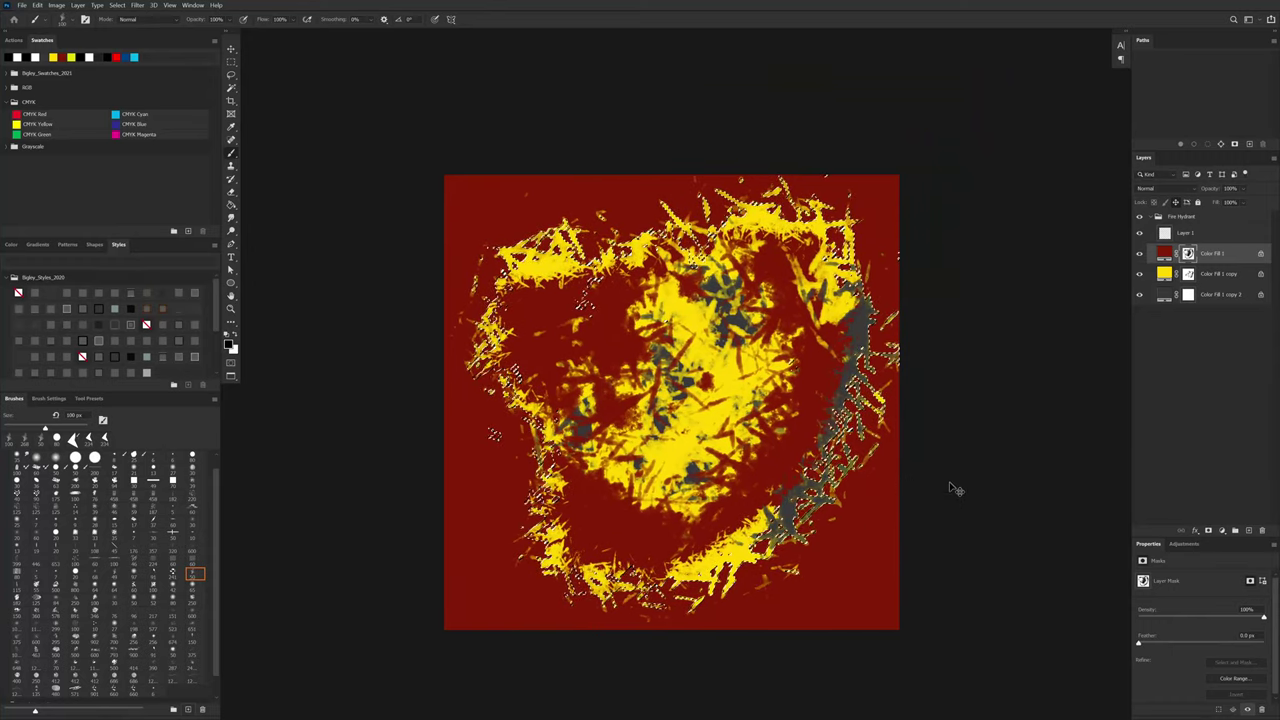
key(ctrl+d)
drag(794, 475, 810, 457)
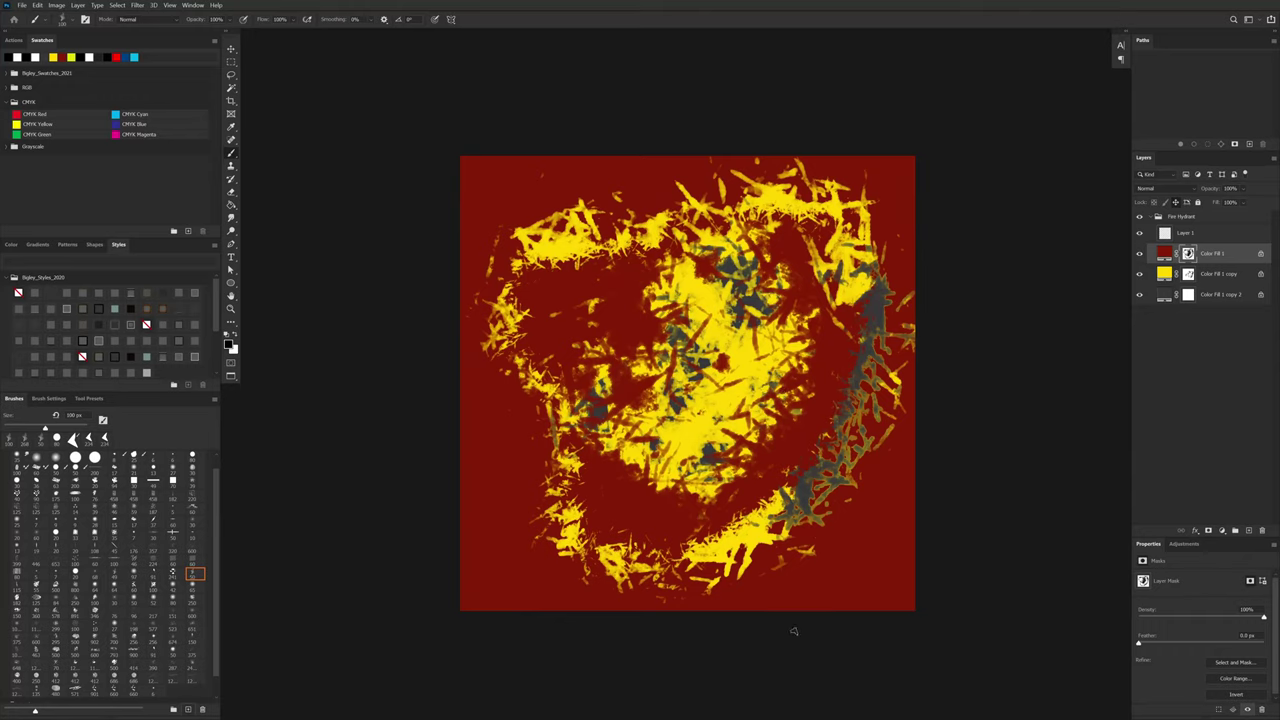
Step: Toggle Quick Mask on and off with nothing selected to compare the two modes
key(q)
key(q)
key(q)
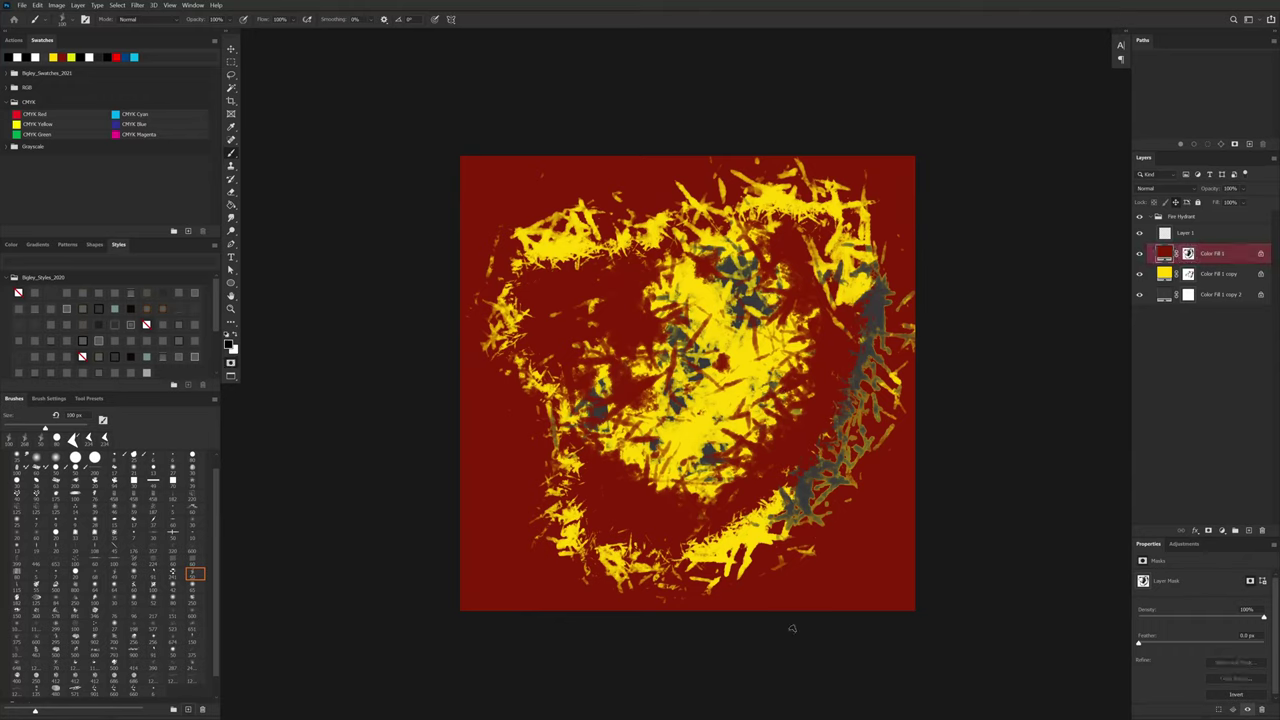
key(q)
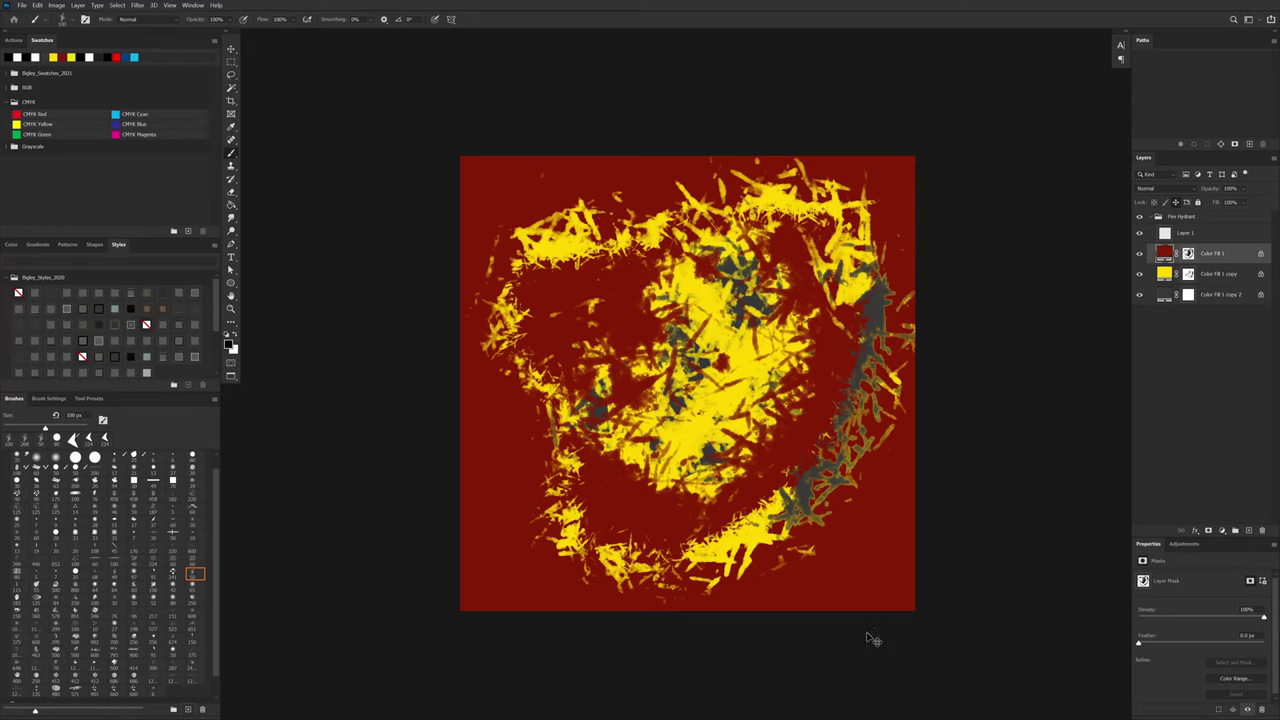
Step: Bring the whole canvas image into Quick Mask, convert it into a selection, and check it with the layers temporarily hidden
key(ctrl+a)
key(q)
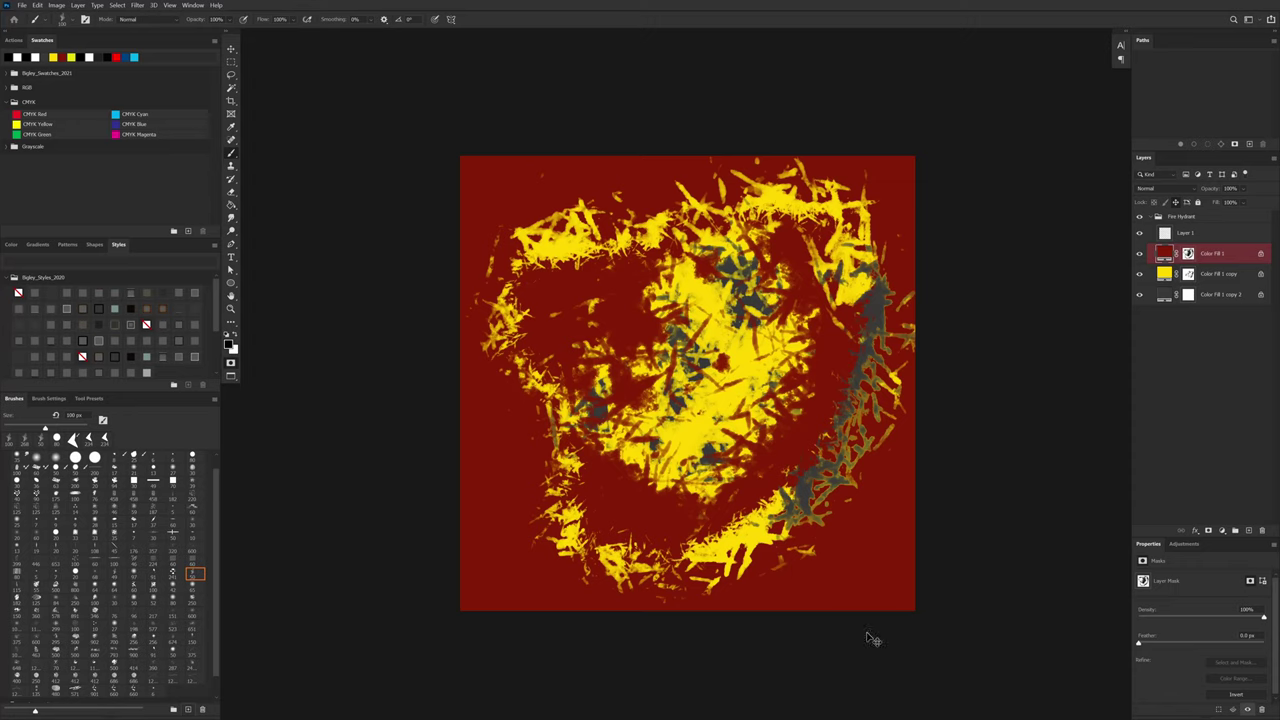
key(q)
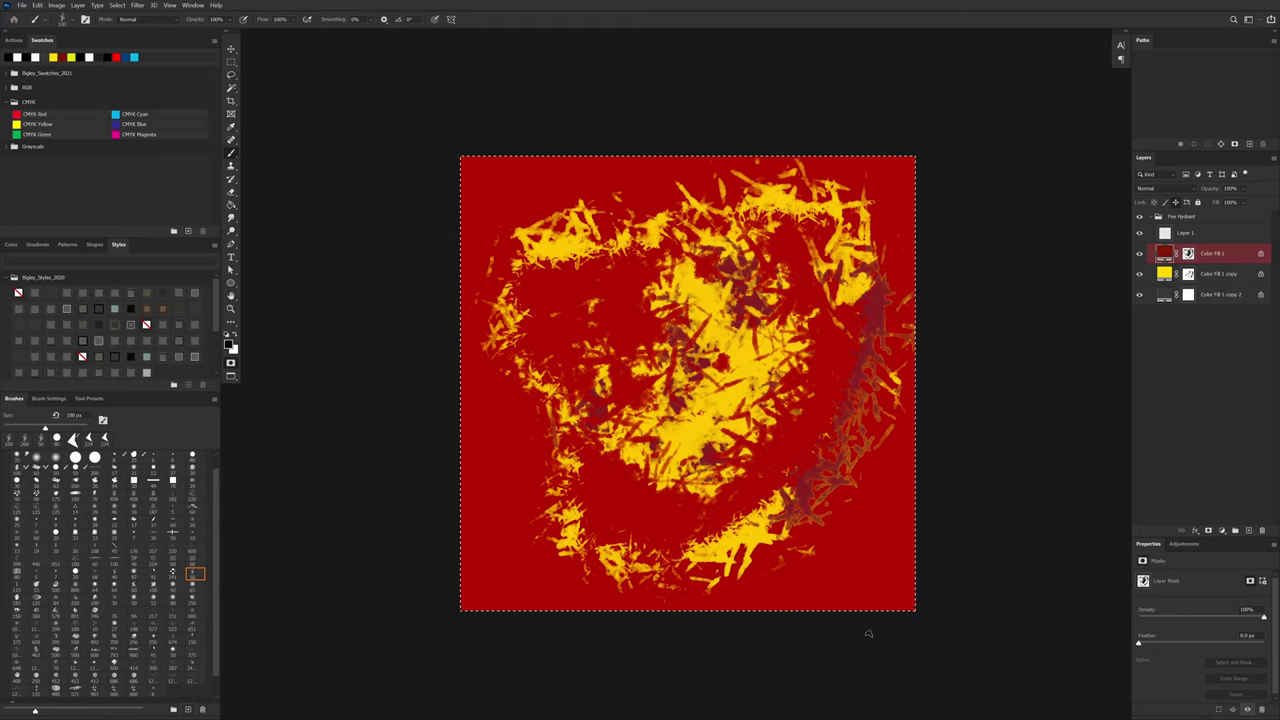
key(q)
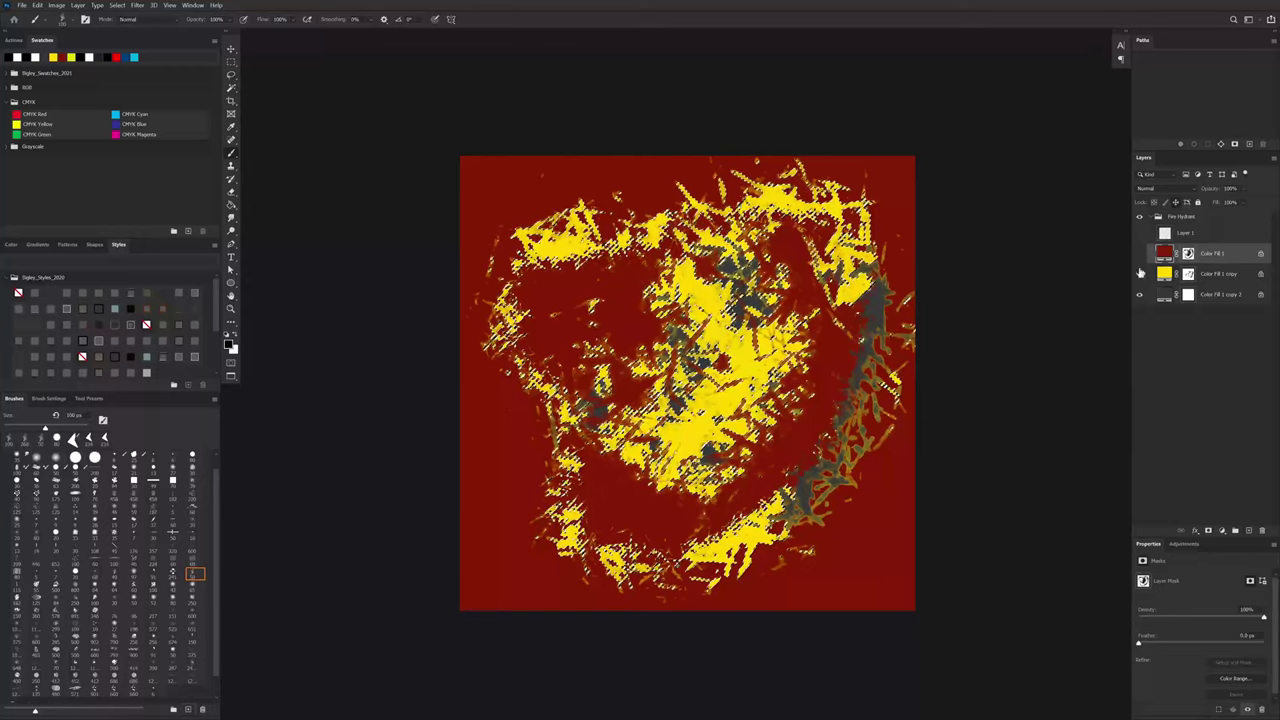
drag(1140, 272, 1140, 296)
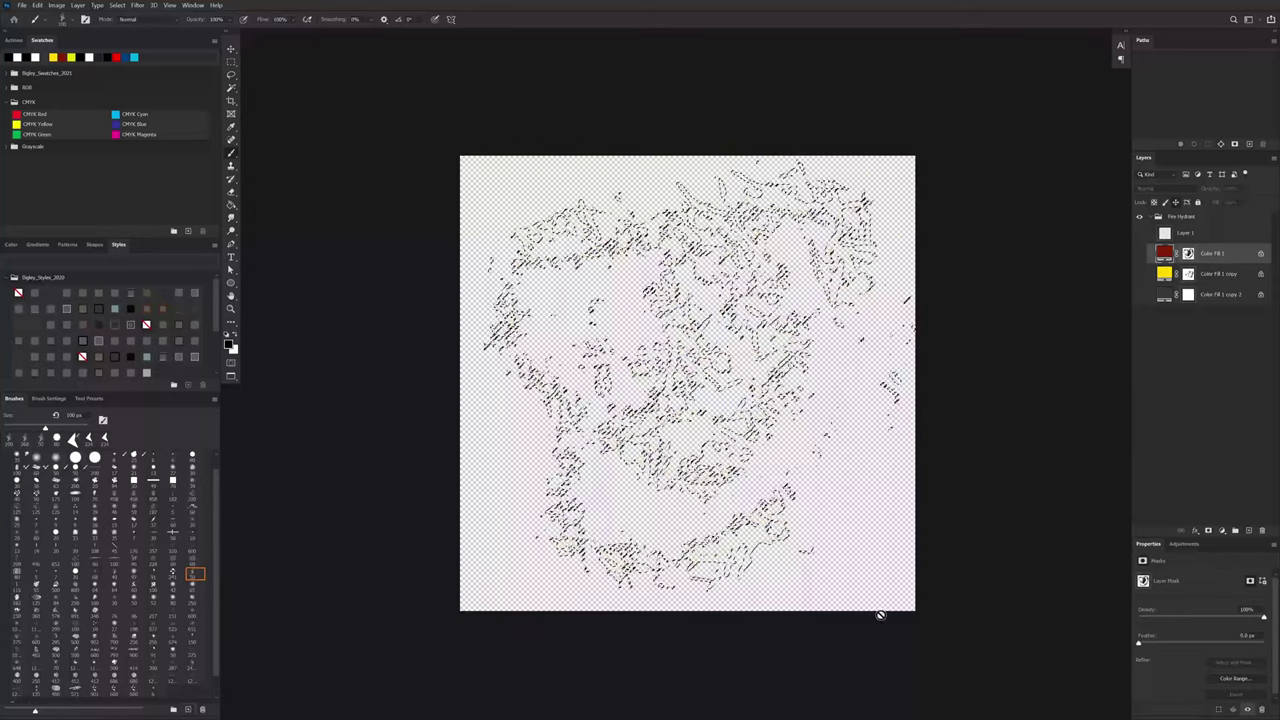
drag(1140, 233, 1140, 295)
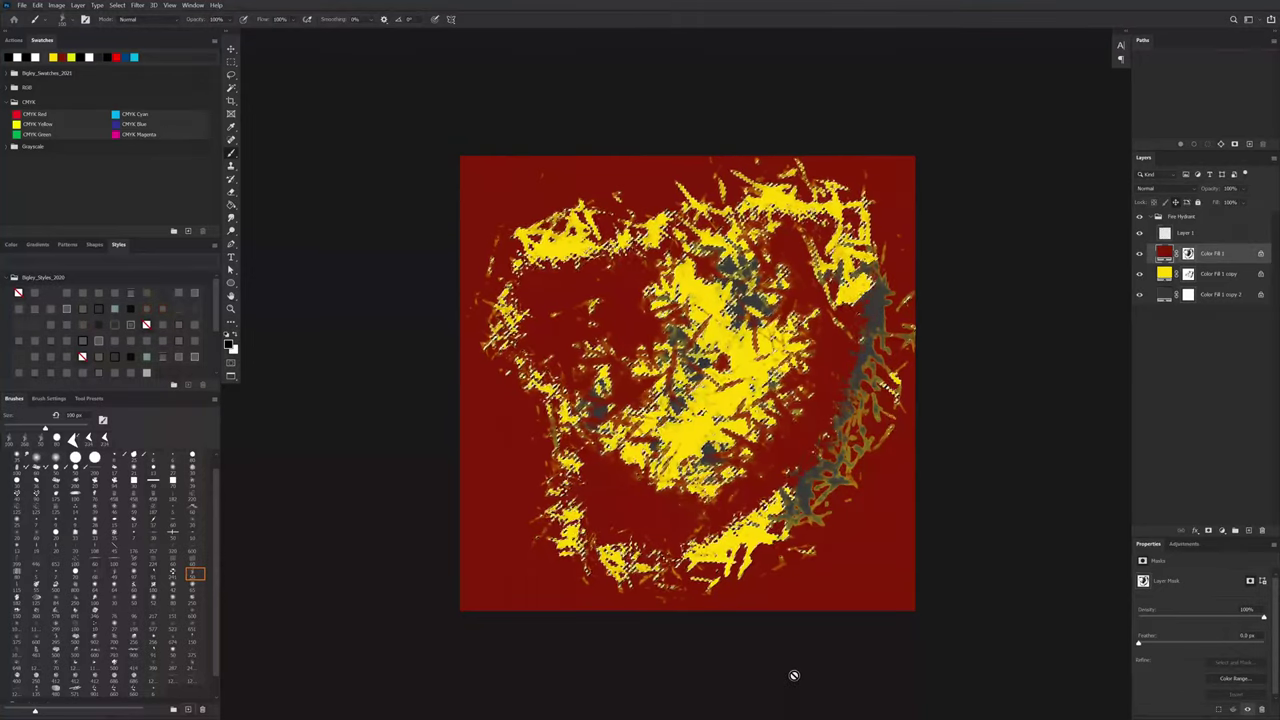
Step: Add a Pattern fill layer above Color Fill 1 masked by the selection, and open its pattern choices
click(1164, 253)
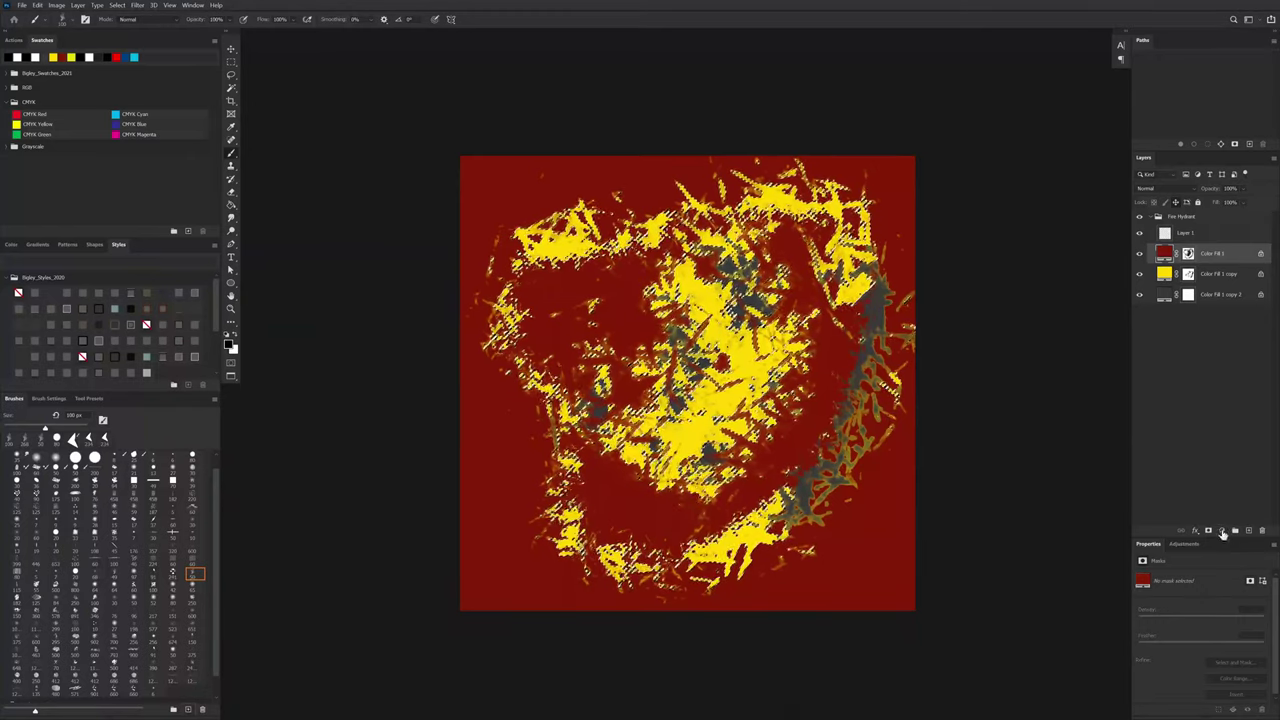
click(1222, 531)
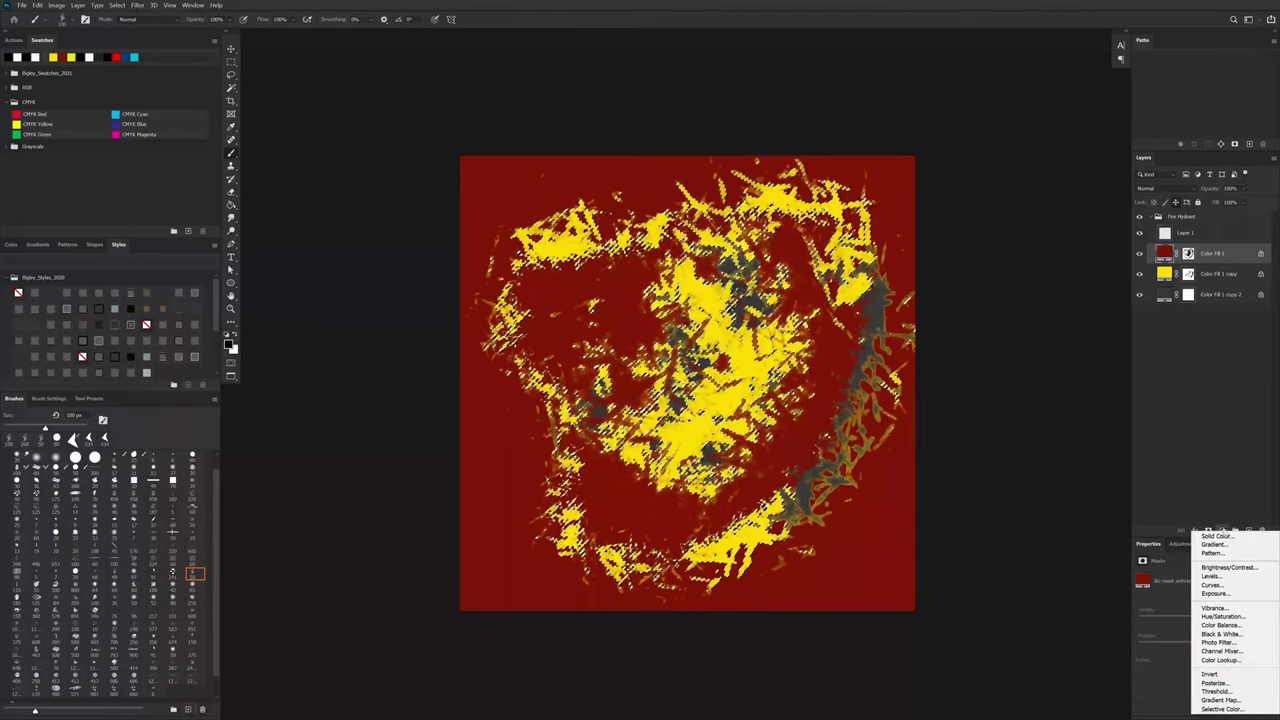
click(1215, 552)
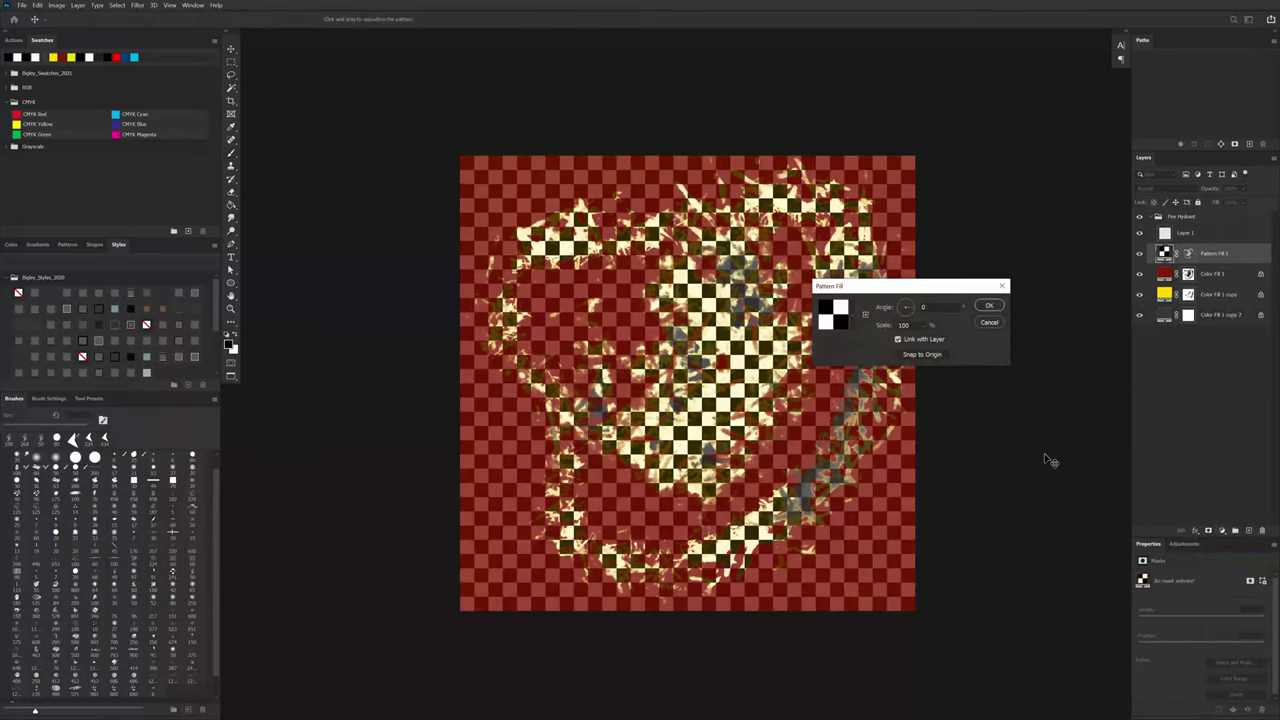
drag(915, 292, 887, 296)
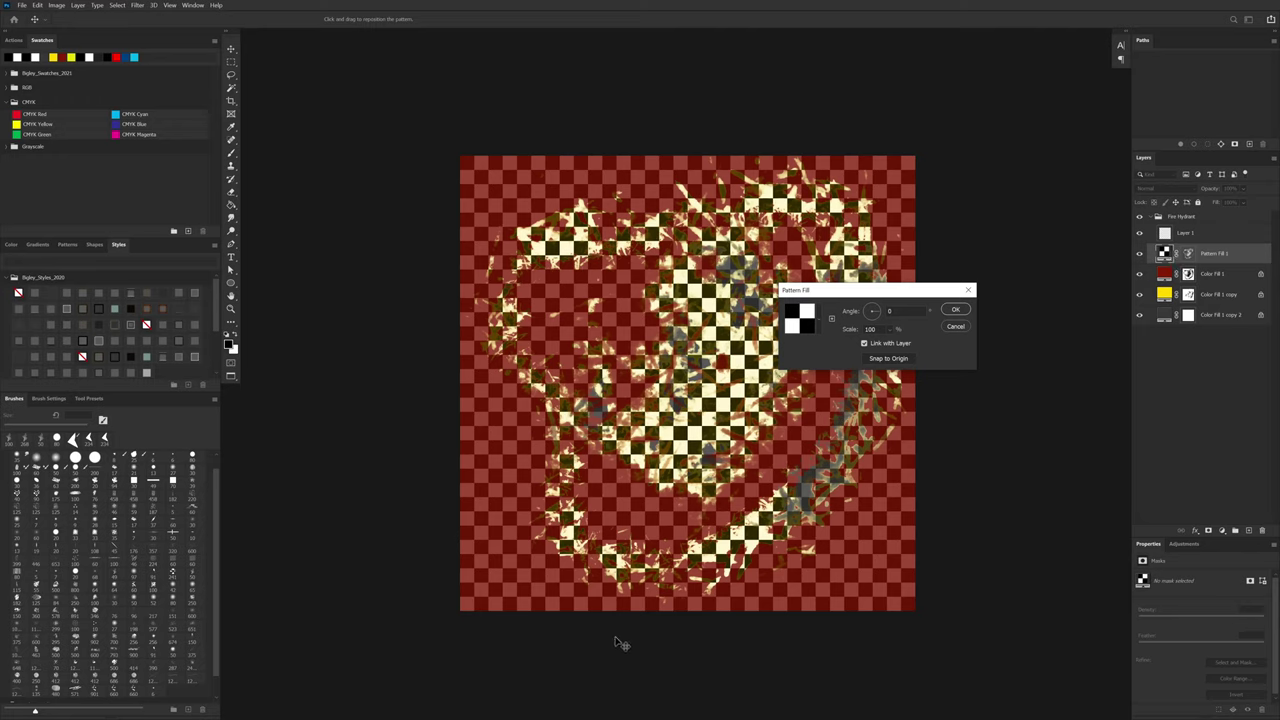
click(820, 320)
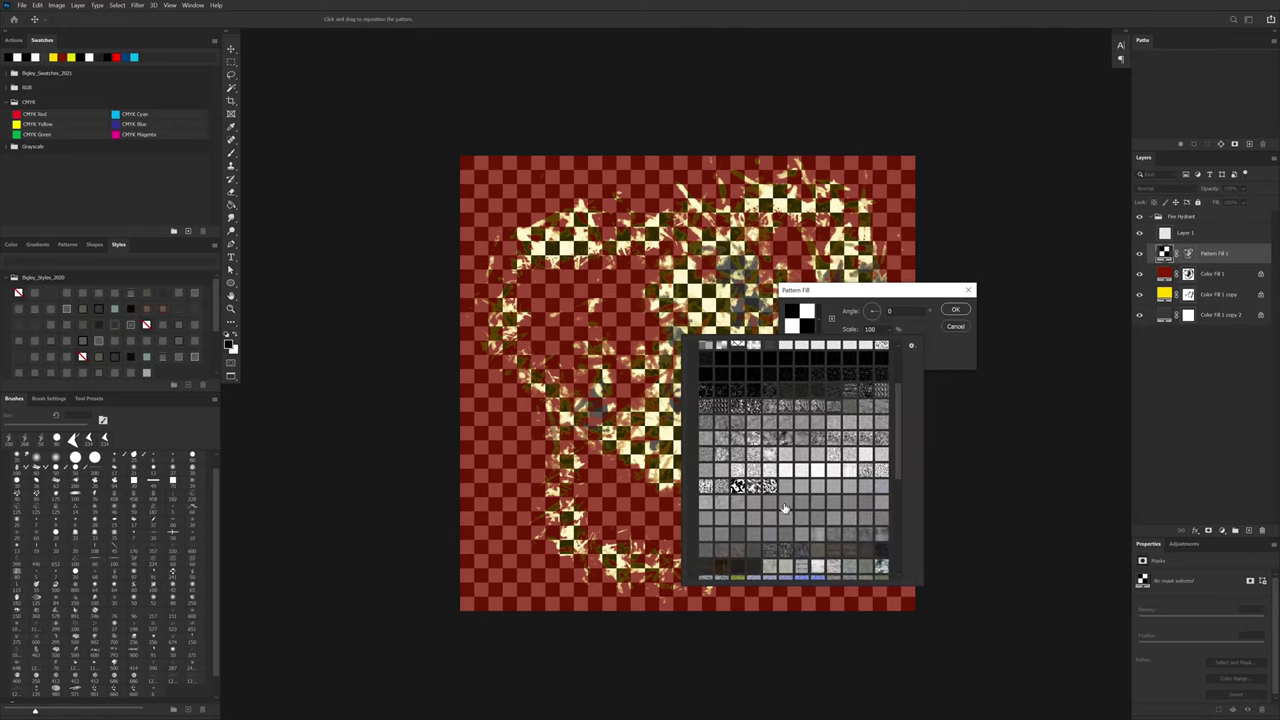
Step: Try several cloudy grayscale noise patterns for the new pattern fill
click(845, 442)
click(834, 441)
click(849, 440)
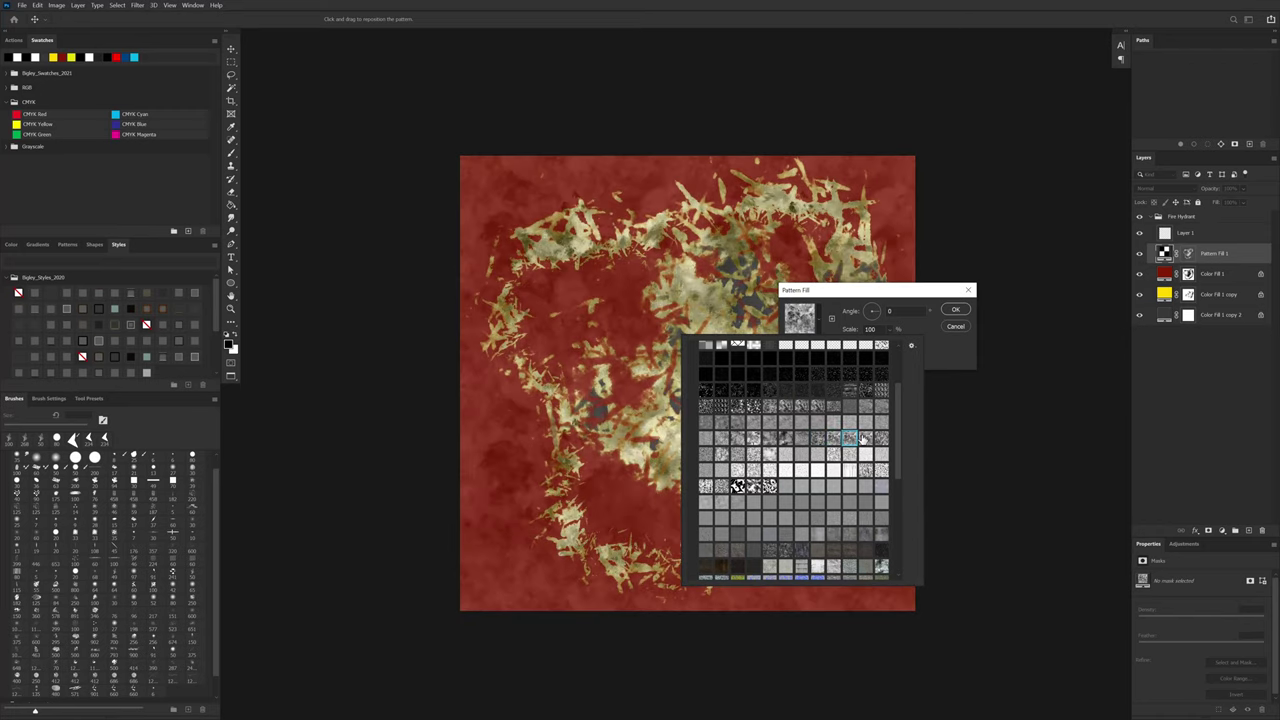
click(866, 437)
click(880, 439)
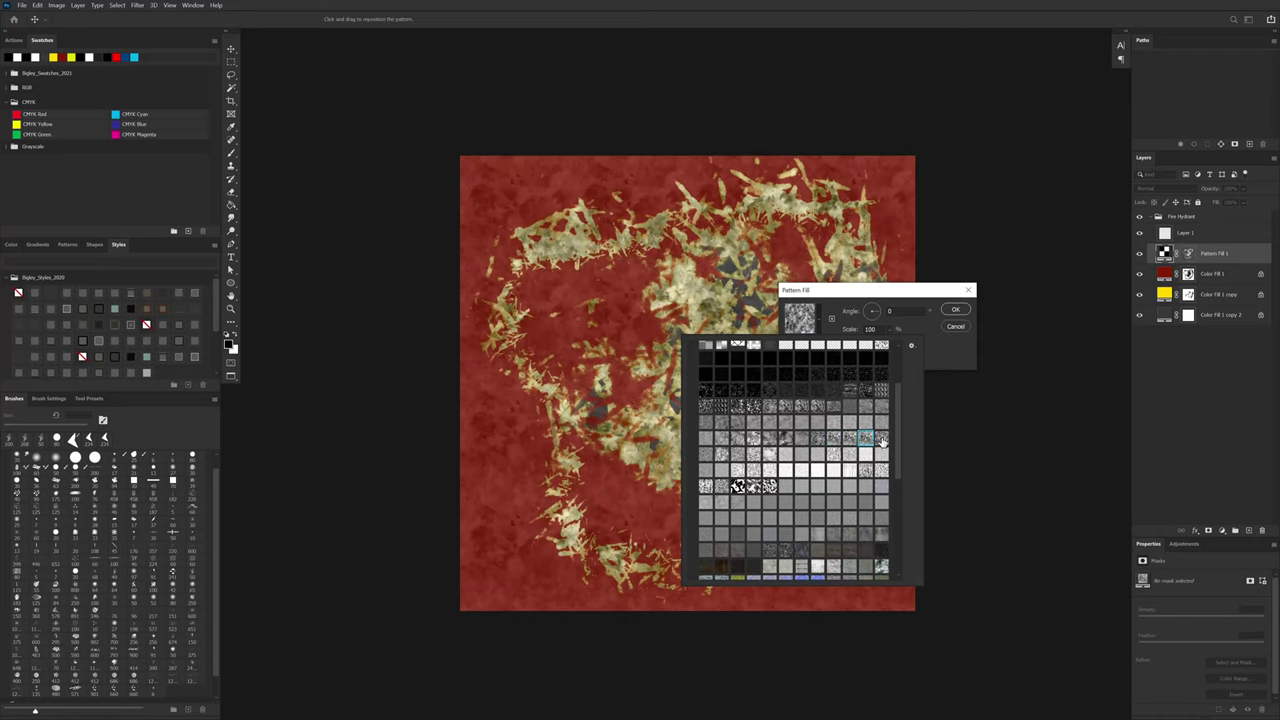
drag(897, 474, 890, 368)
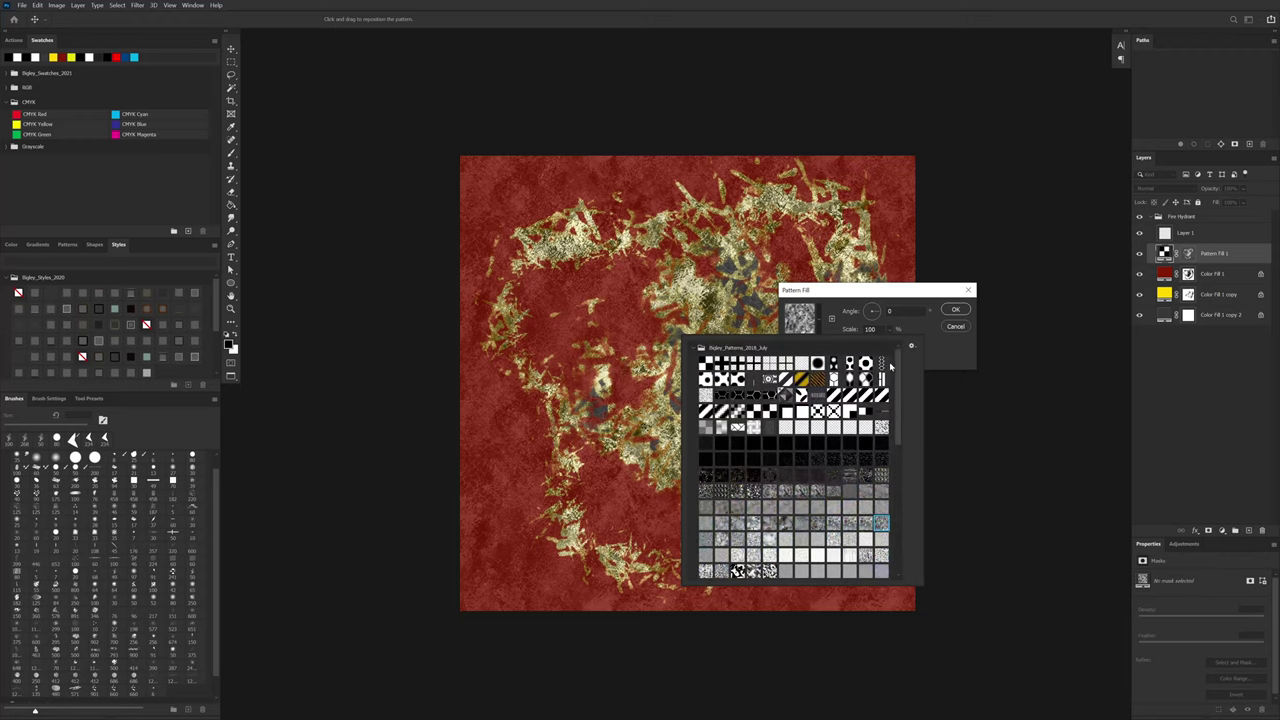
Step: Try the checkerboard and other noise patterns, and apply the blotchy black-and-white camouflage pattern from Bigley_Patterns_2018_July to the fill
click(711, 369)
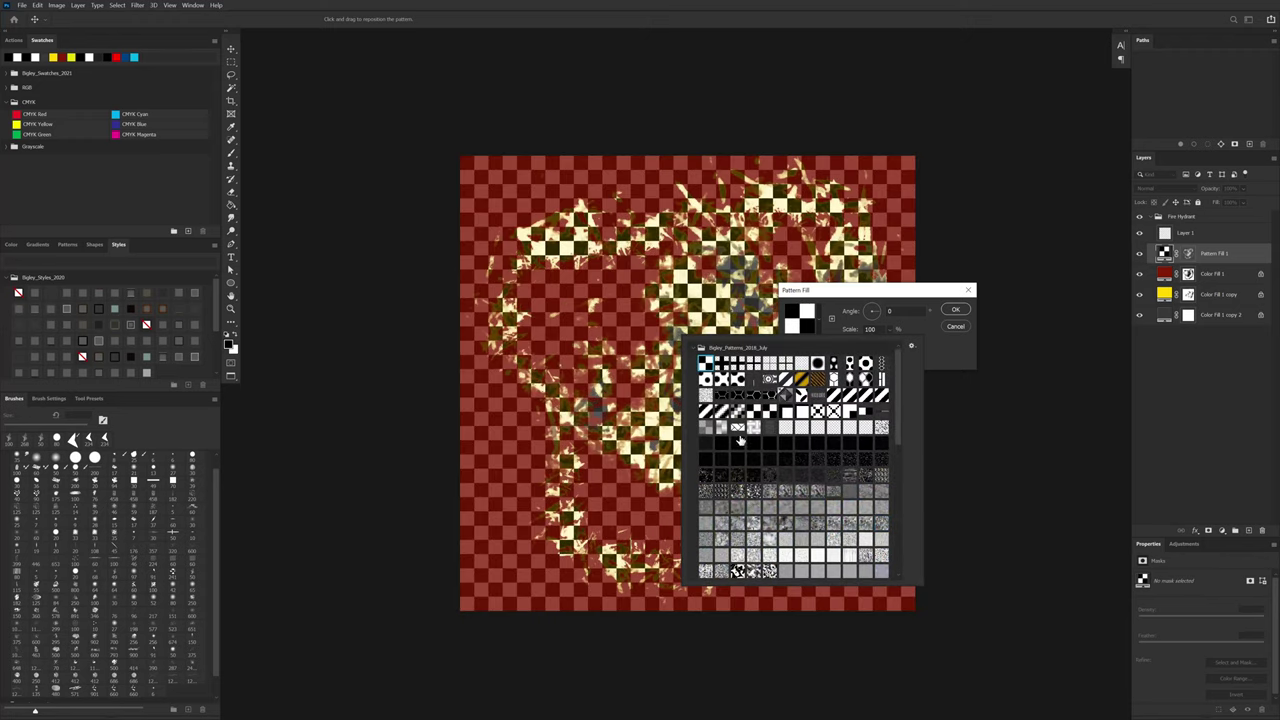
click(737, 522)
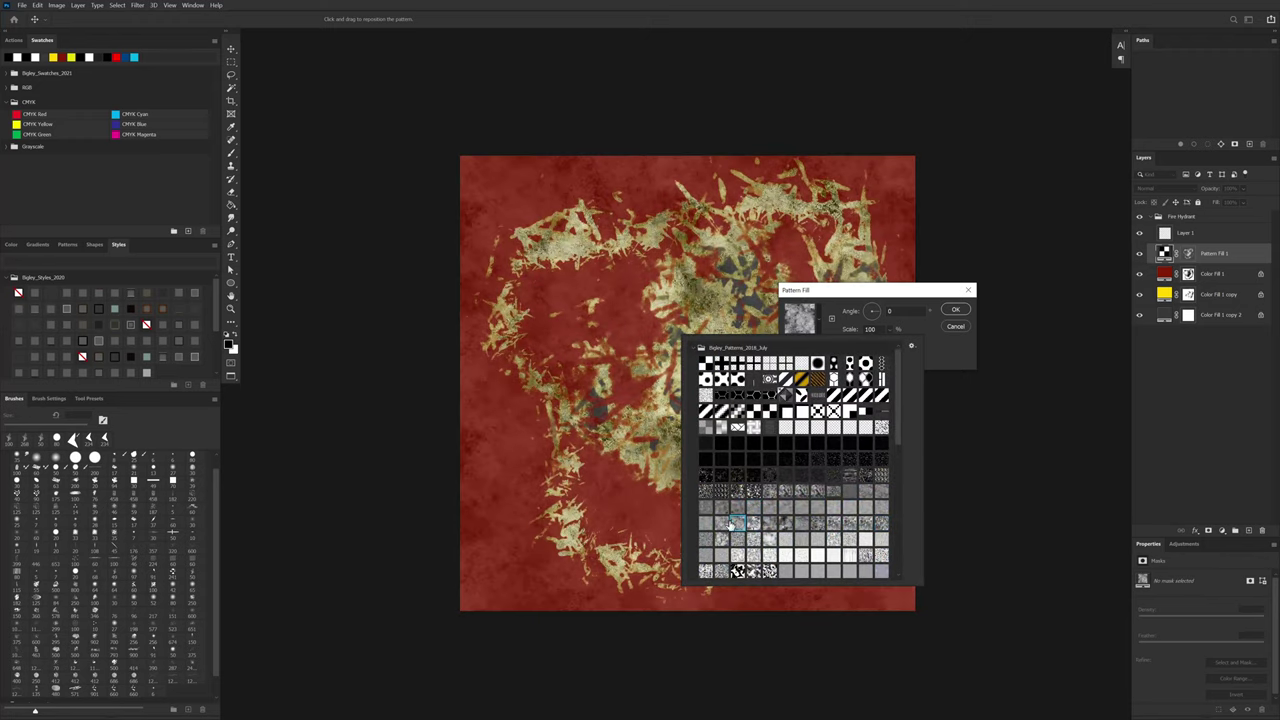
click(719, 525)
click(707, 540)
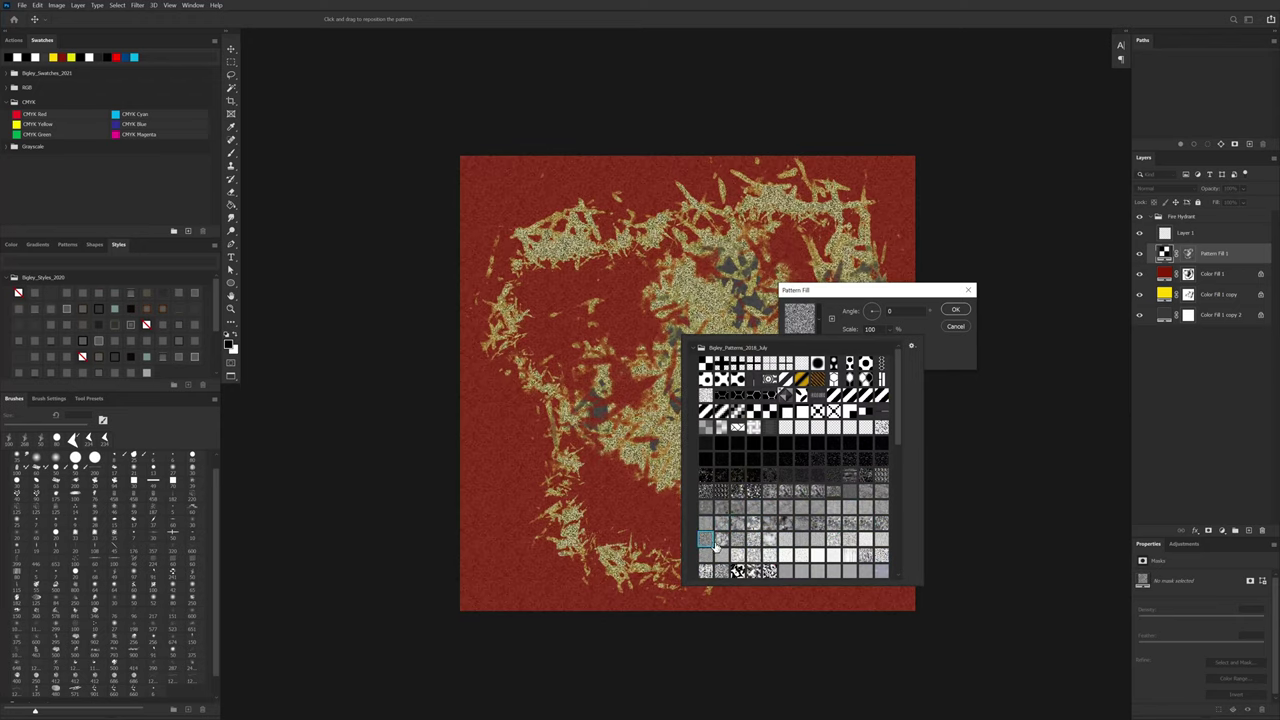
click(737, 571)
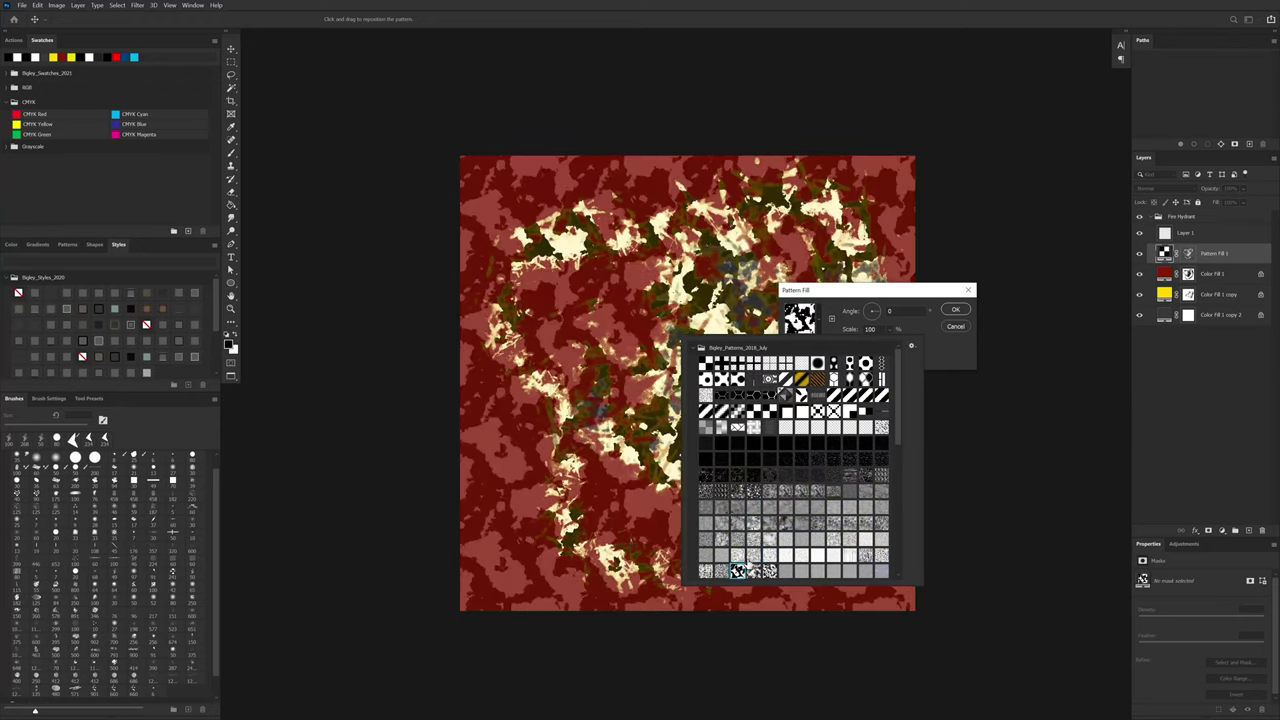
click(955, 311)
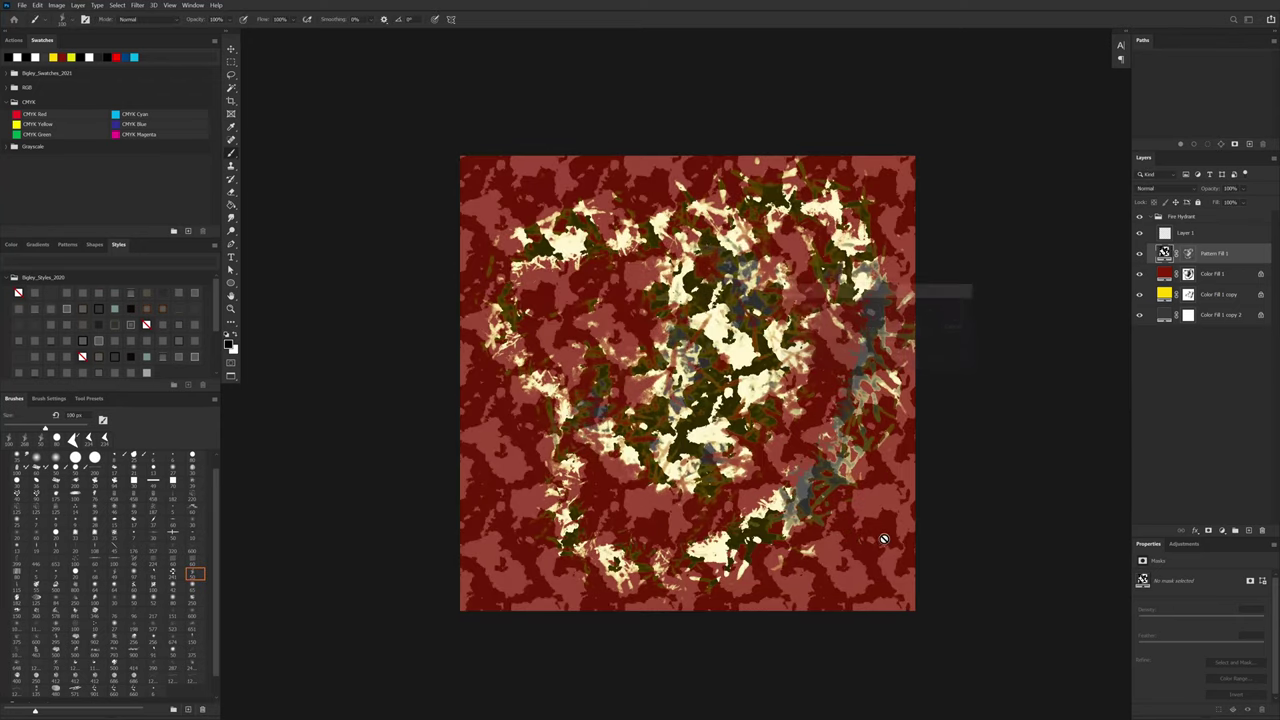
Step: Display Pattern Fill 1's layer mask alone on the canvas, and open Levels for it without applying a change
click(1189, 254)
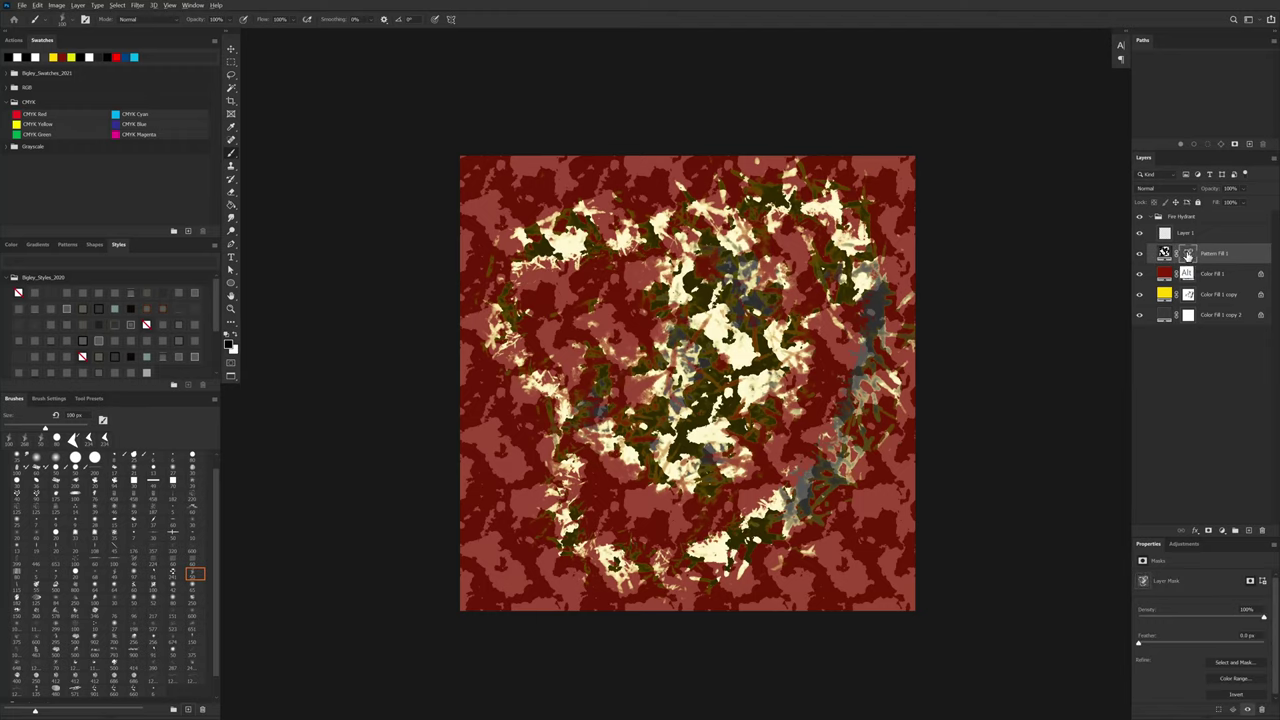
alt+click(1188, 255)
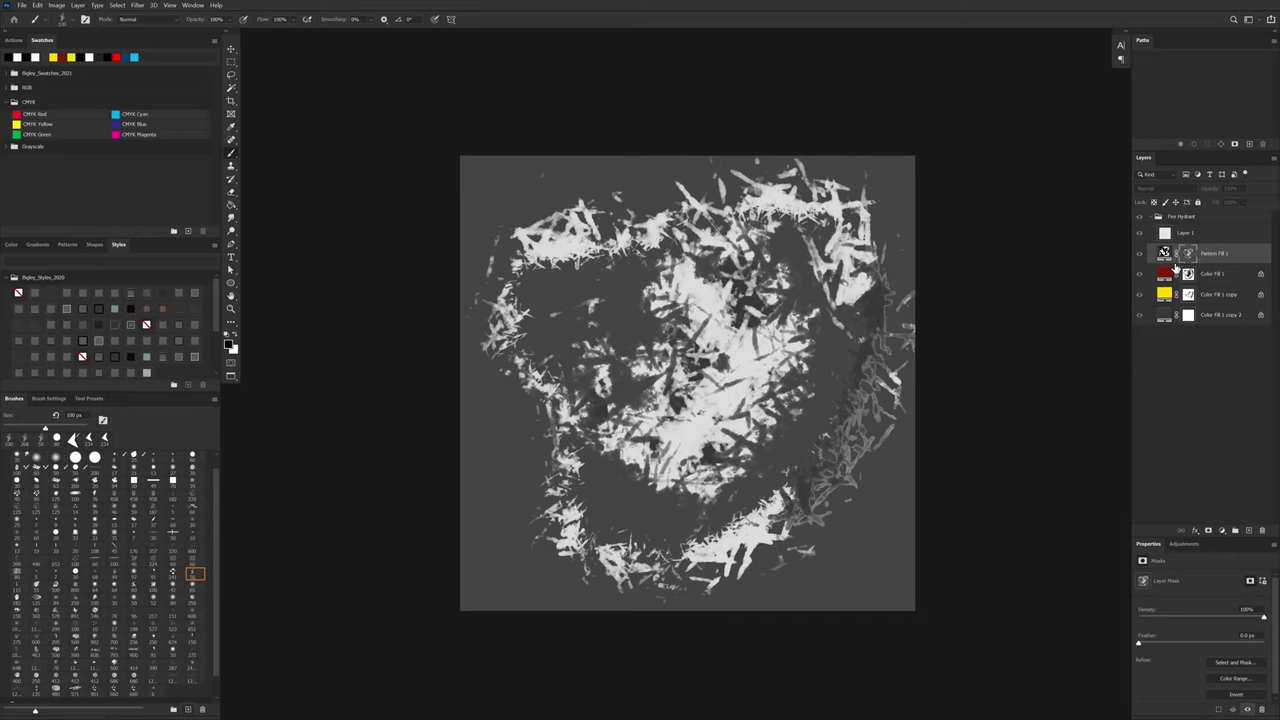
key(ctrl+l)
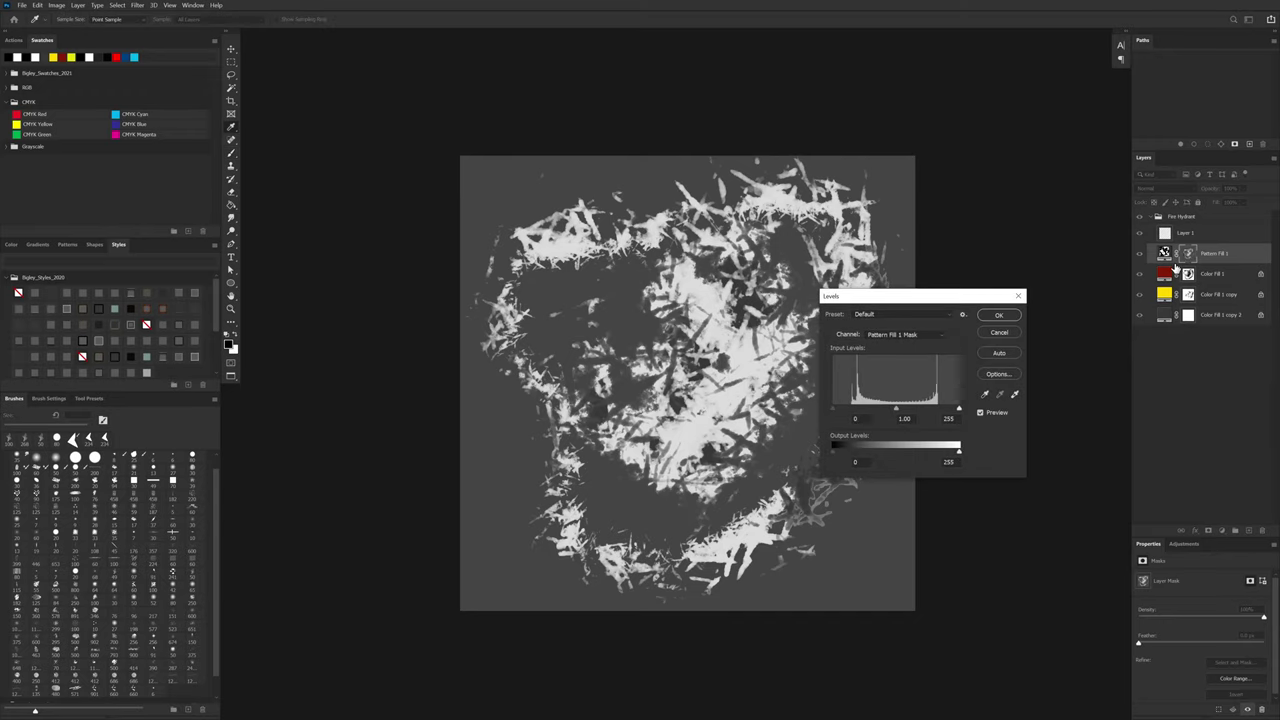
click(994, 335)
Step: Try a strong legacy contrast boost on Pattern Fill 1's layer mask, and try duplicating the pattern layer
key(ctrl+alt+b)
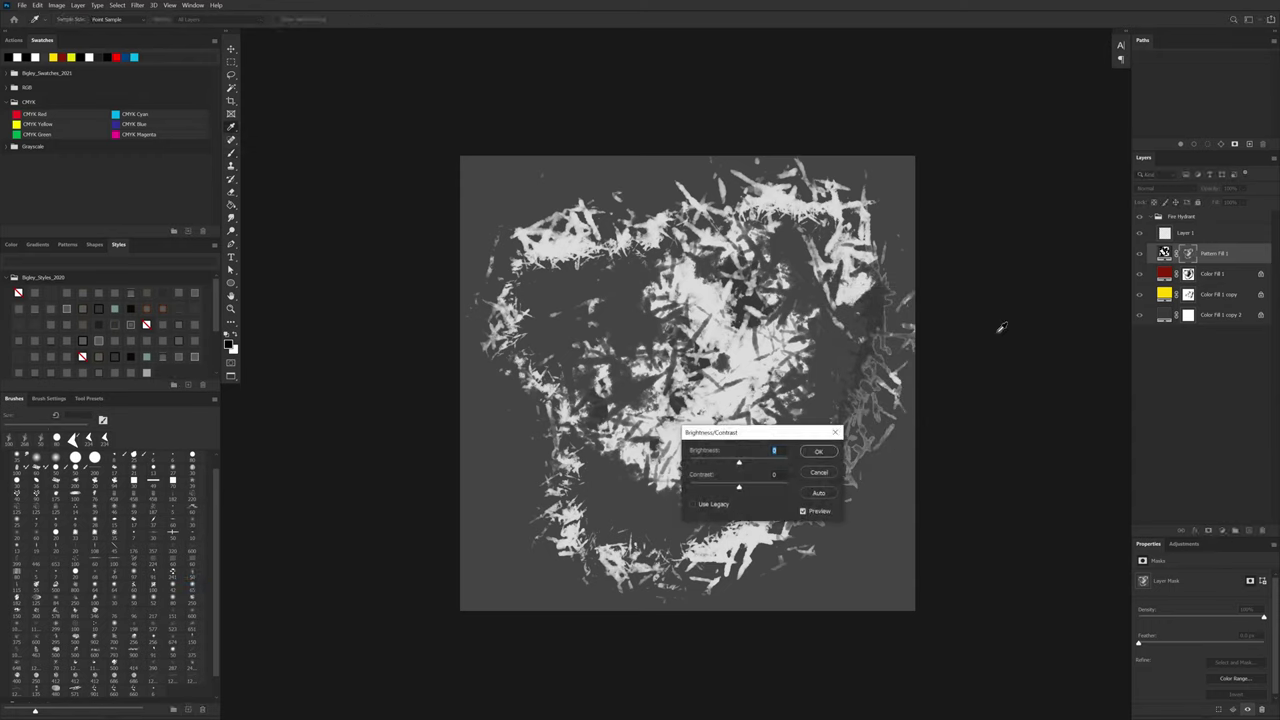
drag(780, 432, 895, 385)
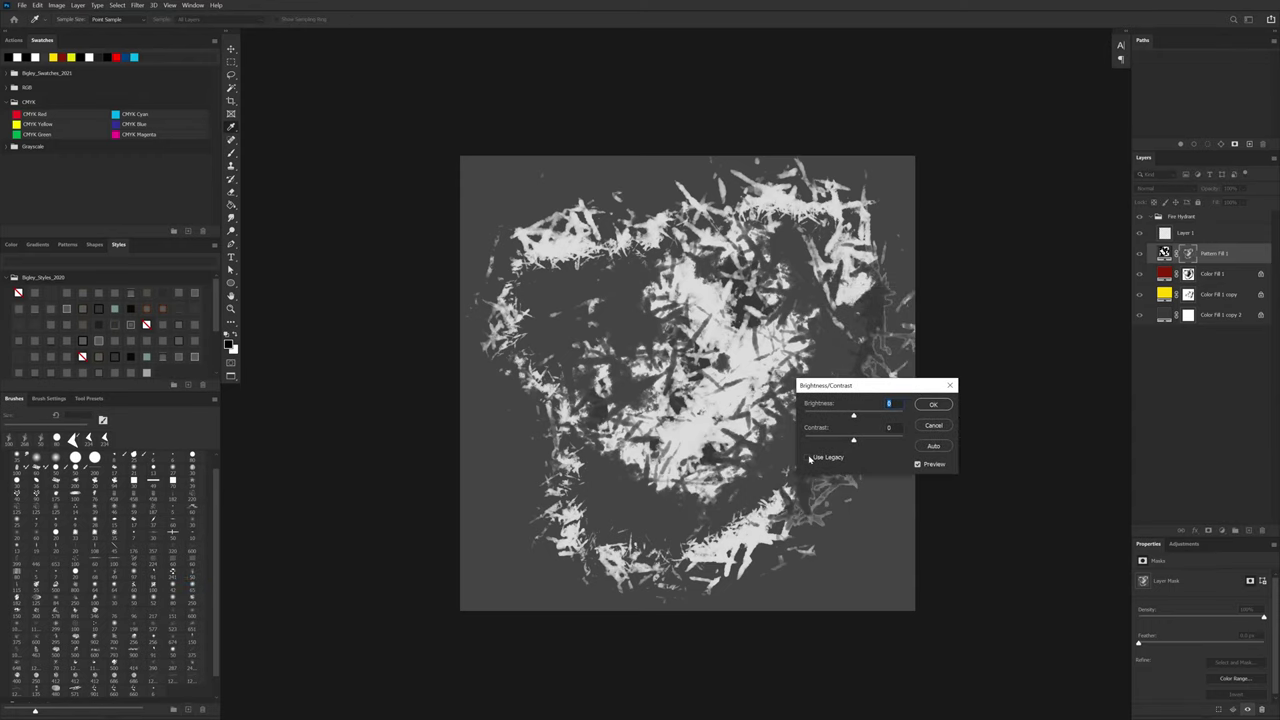
drag(853, 441, 886, 441)
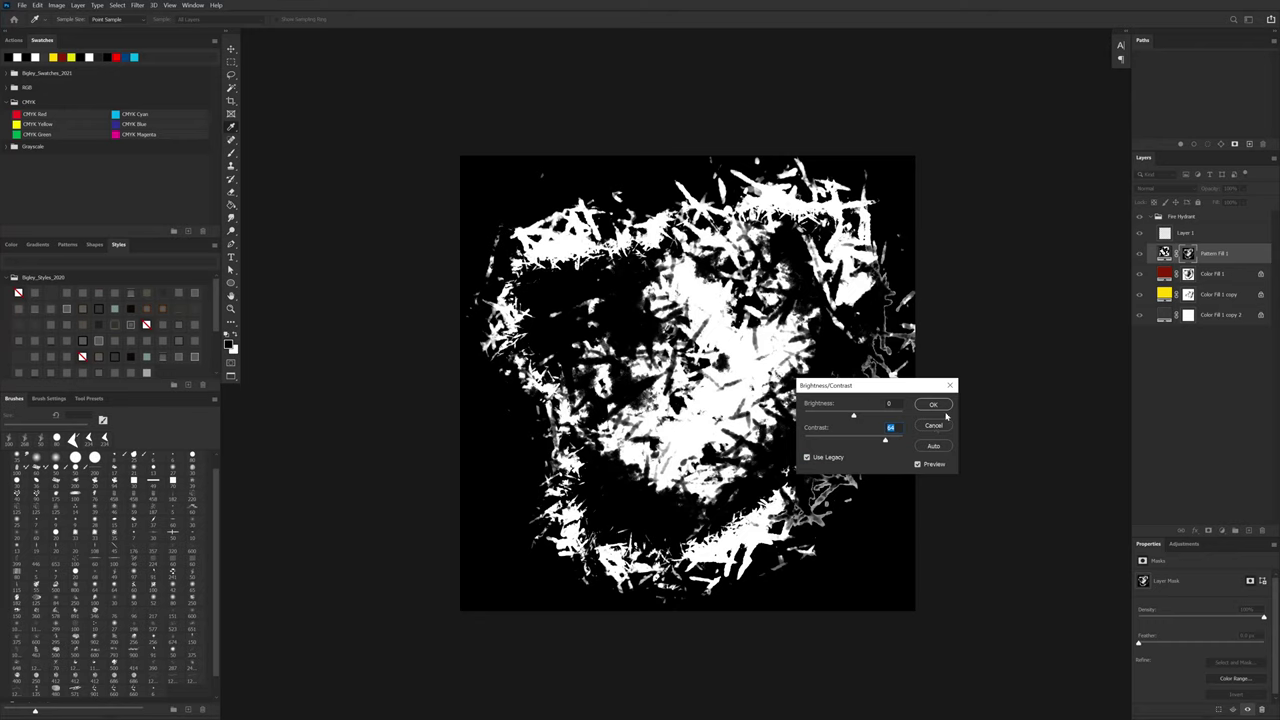
key(alt)
key(Escape)
key(b)
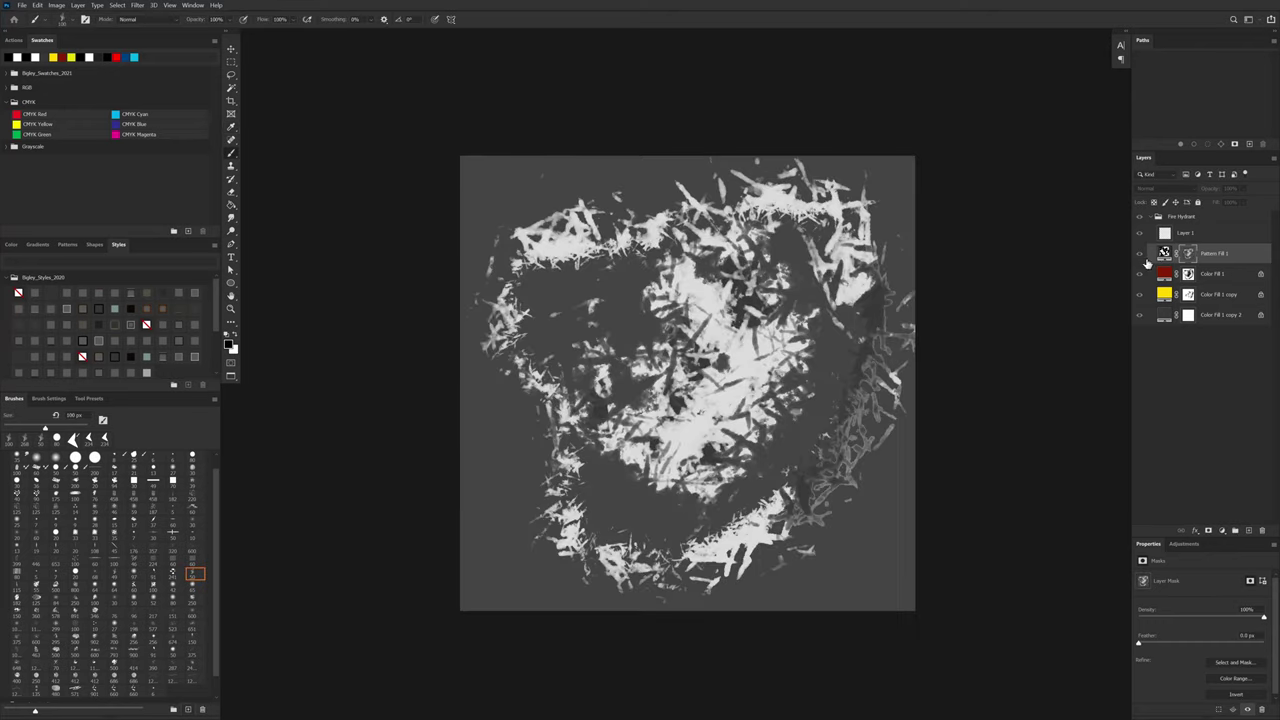
key(ctrl+j)
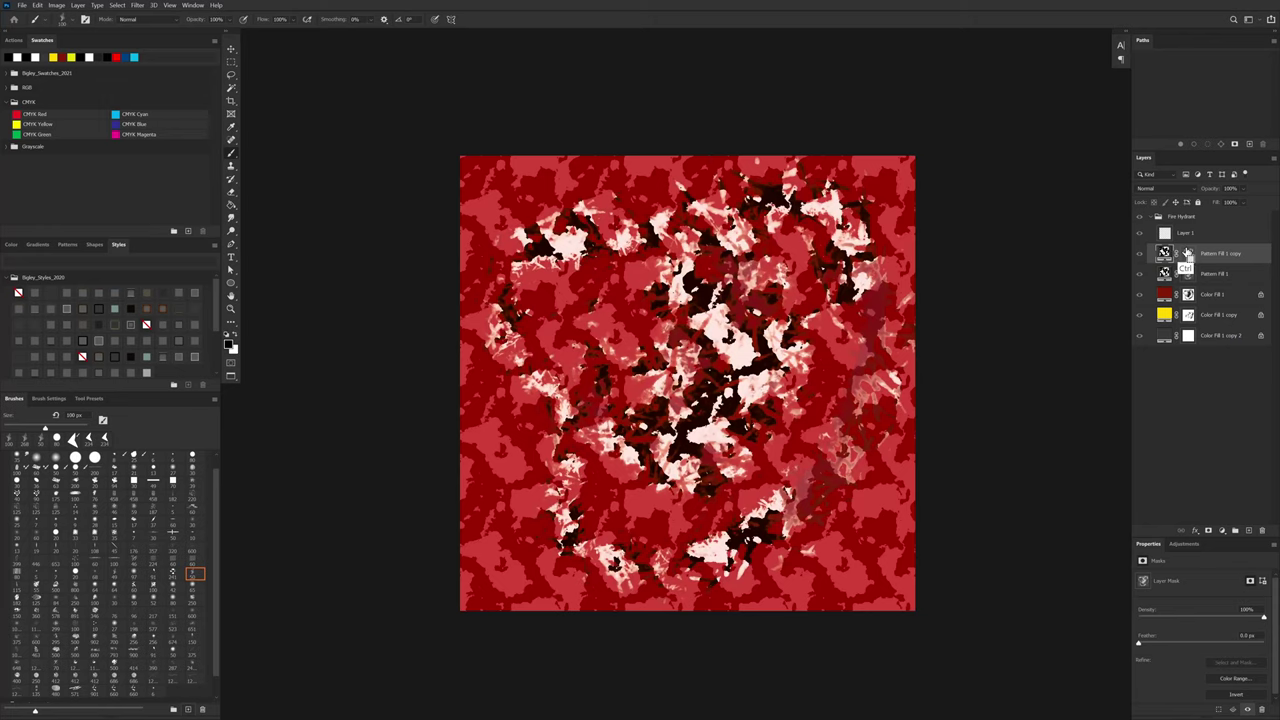
key(ctrl+z)
Step: Darken Pattern Fill 1's mask with legacy Brightness/Contrast, setting brightness to -79 with slightly raised contrast, while showing the full composite
click(1164, 254)
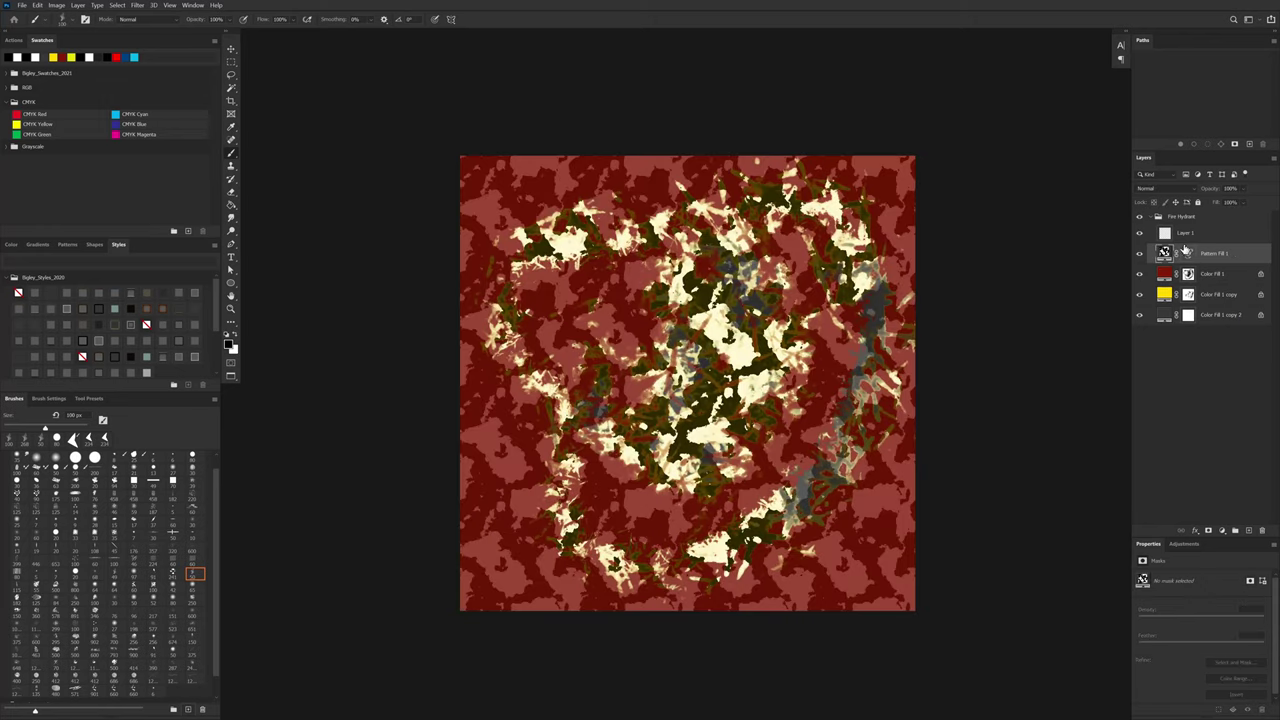
click(1187, 255)
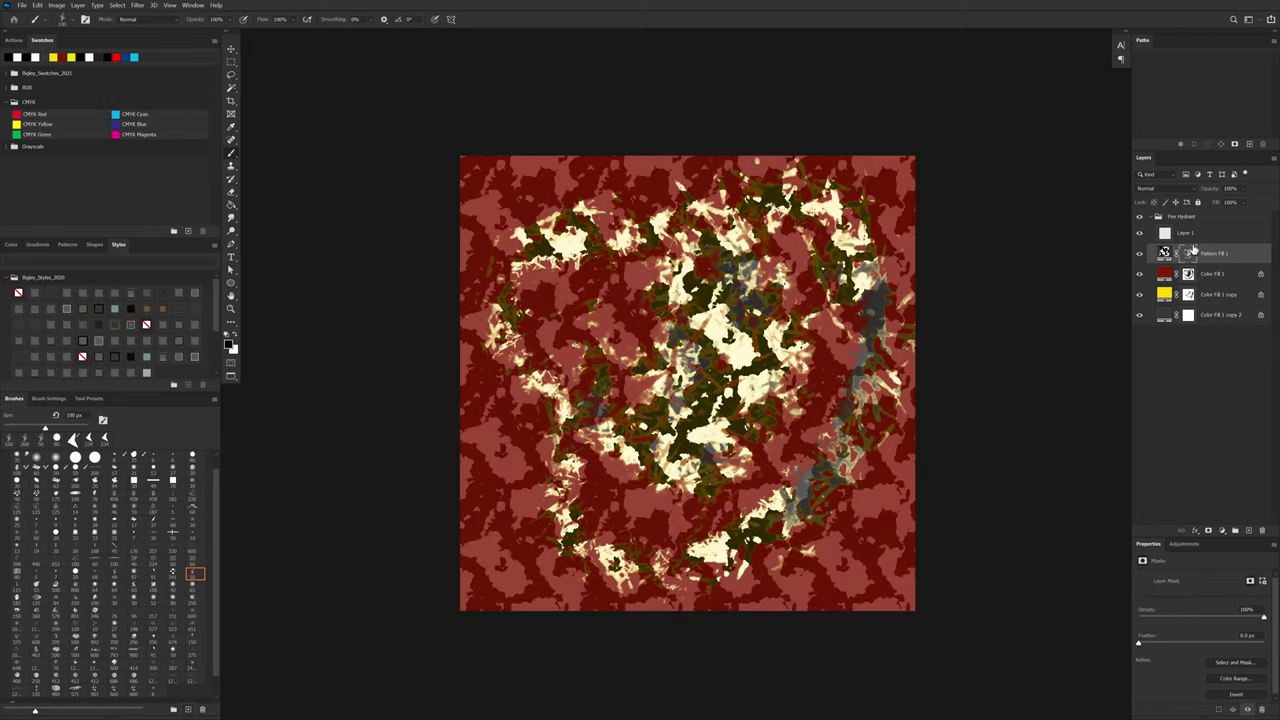
key(ctrl+l)
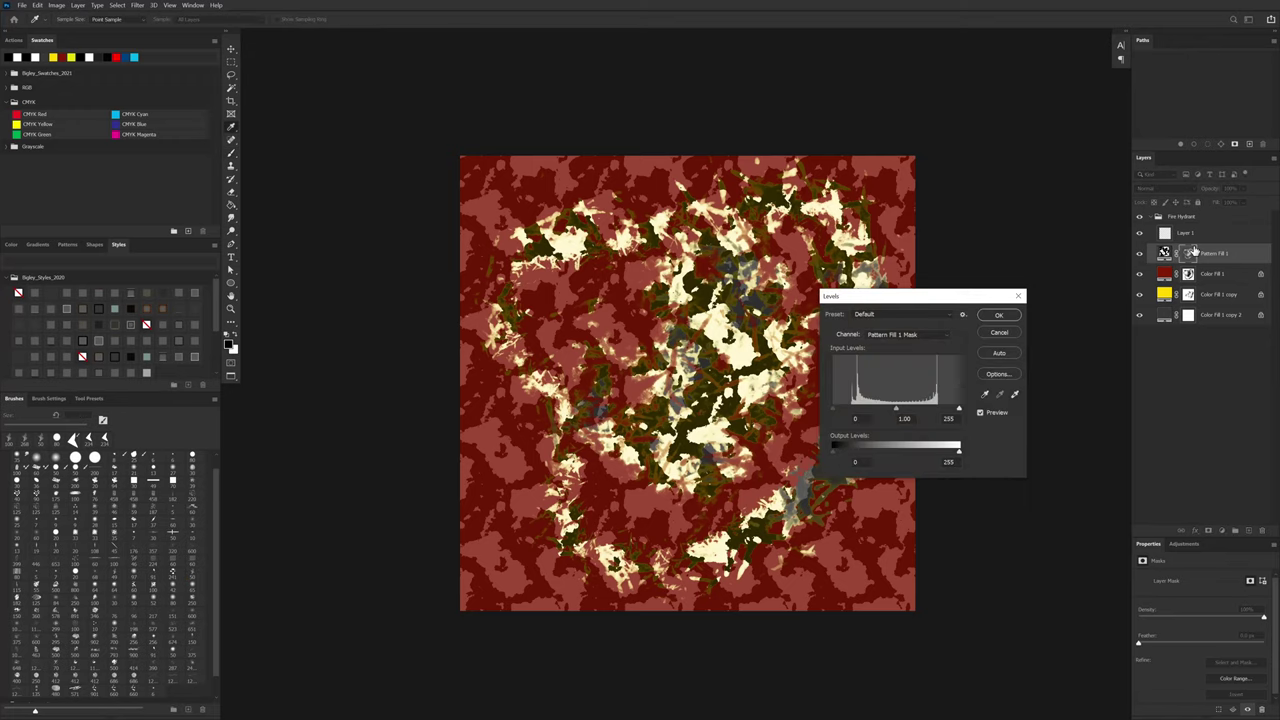
click(1000, 334)
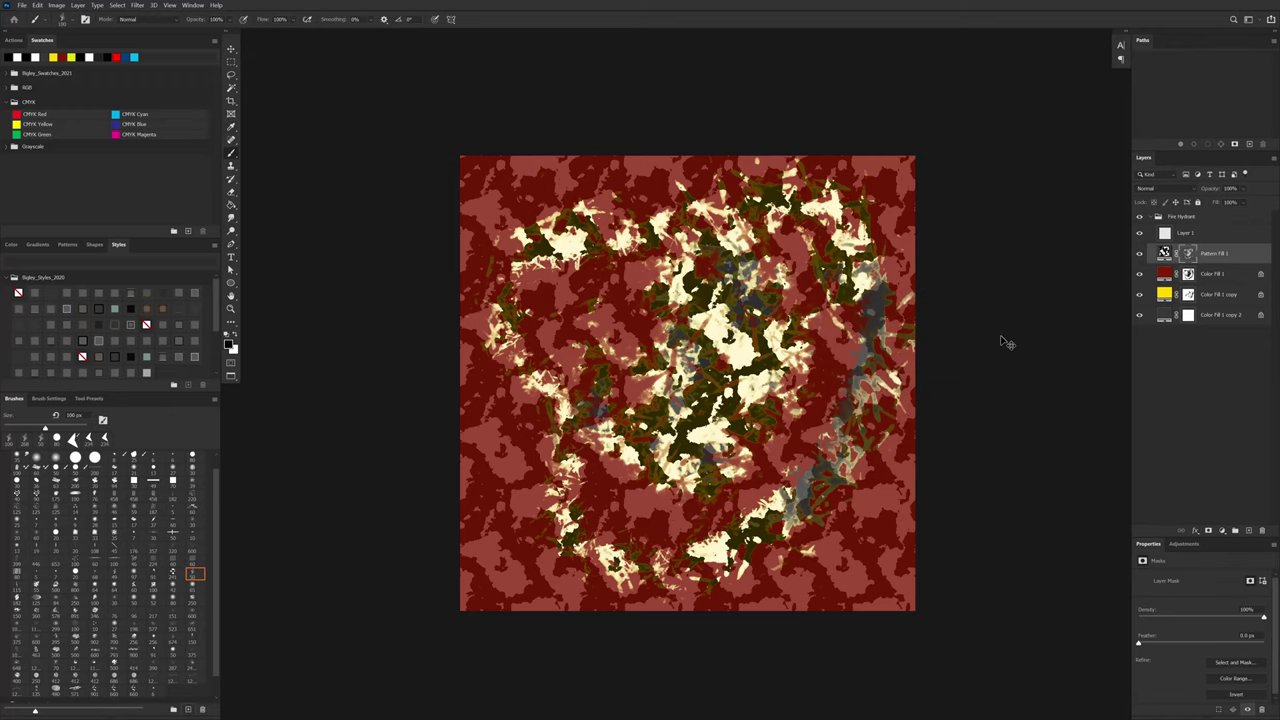
key(ctrl+alt+b)
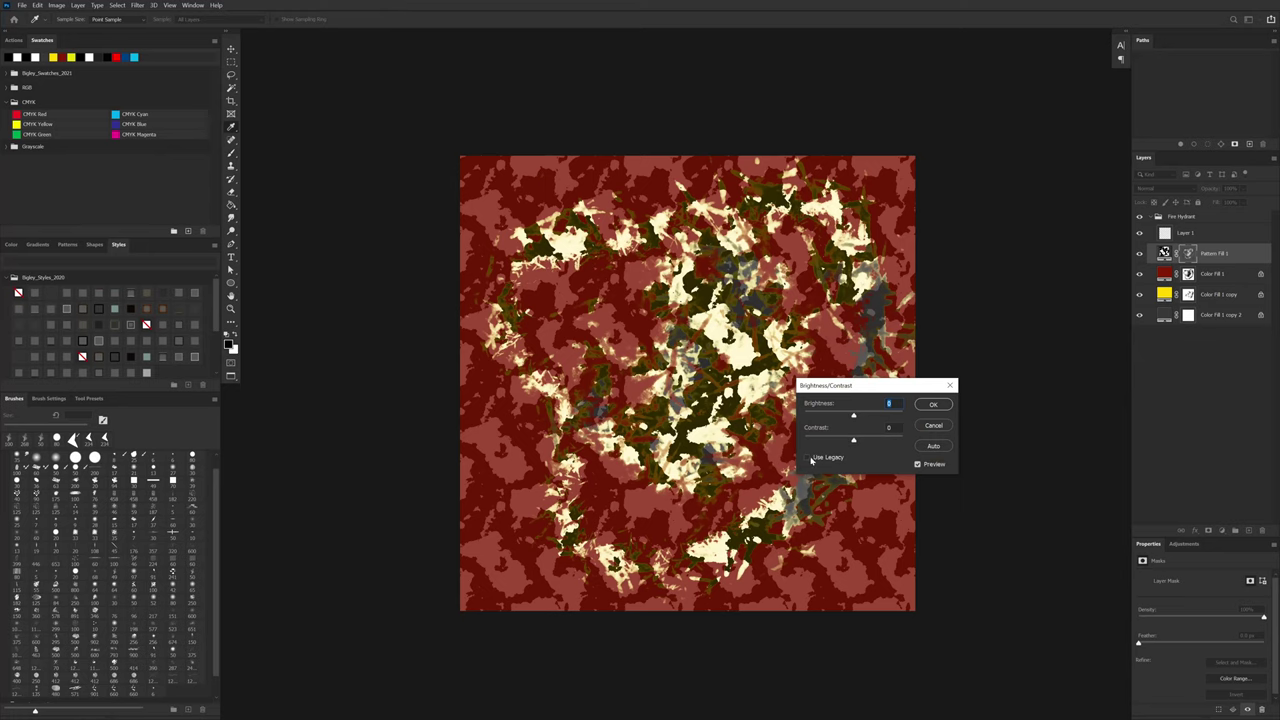
click(808, 457)
drag(853, 440, 816, 418)
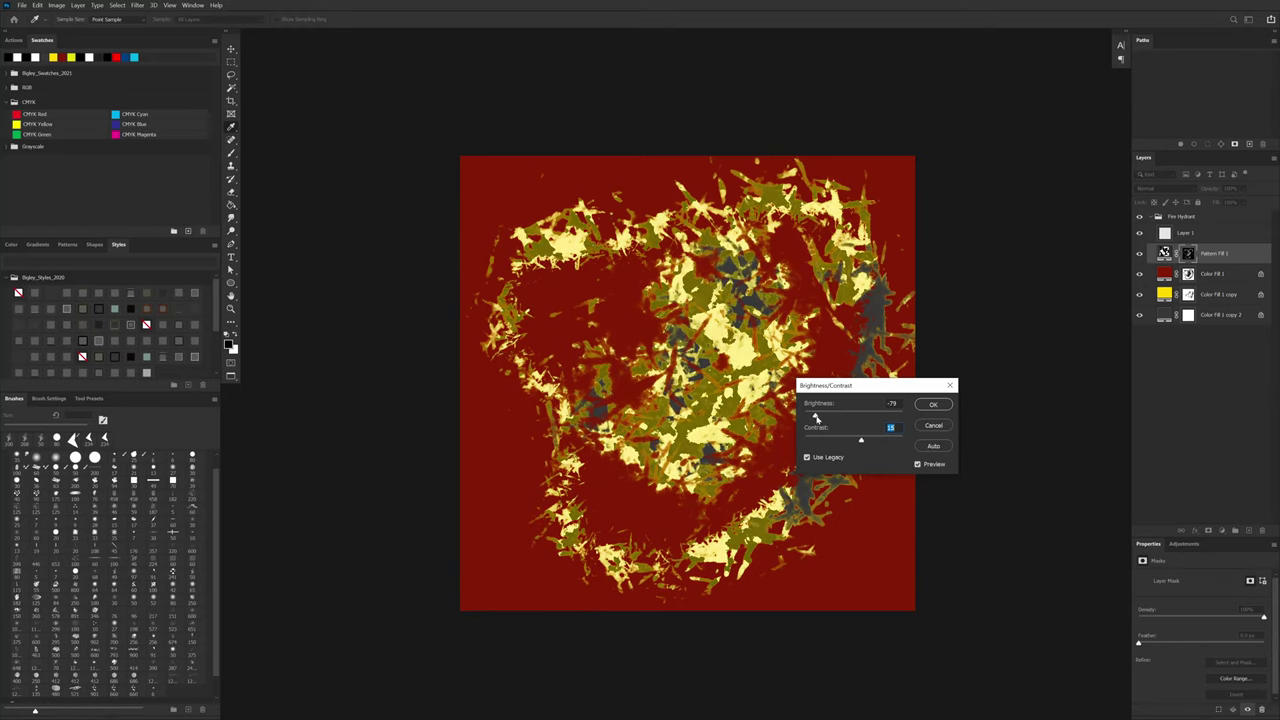
key(Return)
key(b)
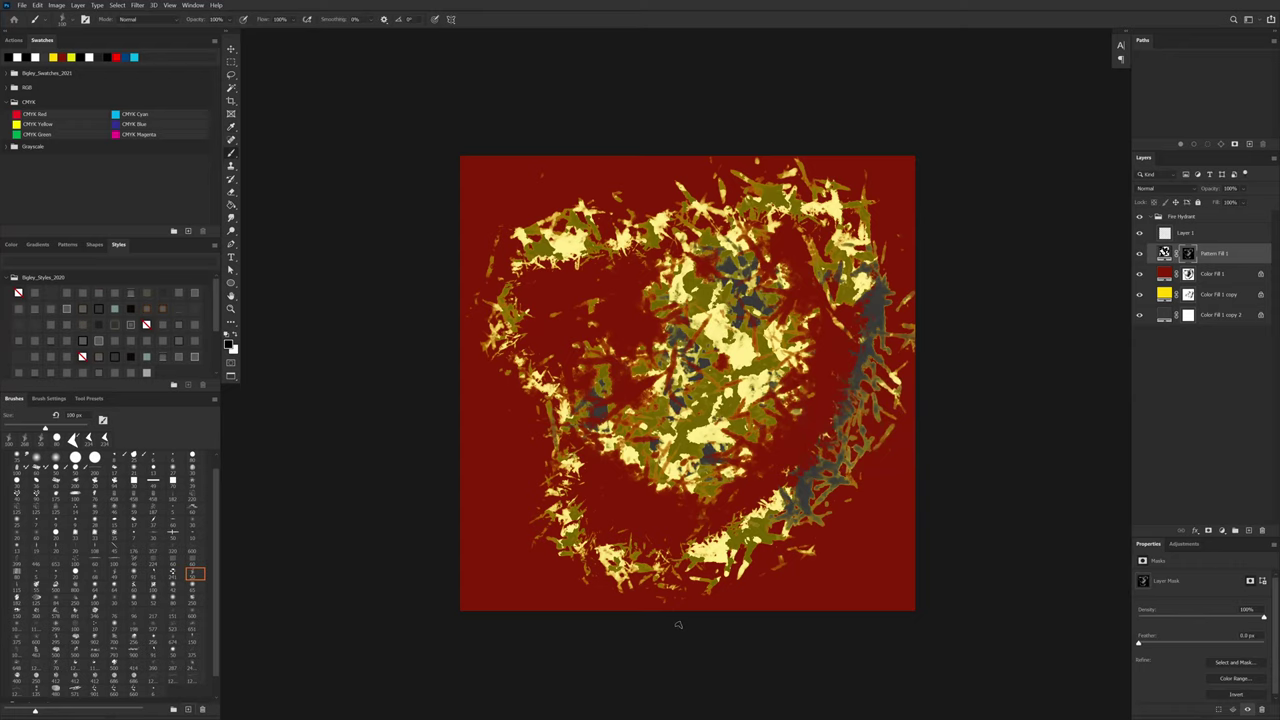
Step: Compare the artwork with Pattern Fill 1 hidden and shown
click(1138, 254)
click(1138, 254)
mouse_move(1224, 190)
mouse_down()
mouse_move(1210, 190)
mouse_move(1222, 190)
mouse_up()
Step: Reopen the pattern choices of Pattern Fill 1 and try several dark and mid-gray cloudy noise patterns from Bigley_Patterns_2018_July
double_click(1163, 253)
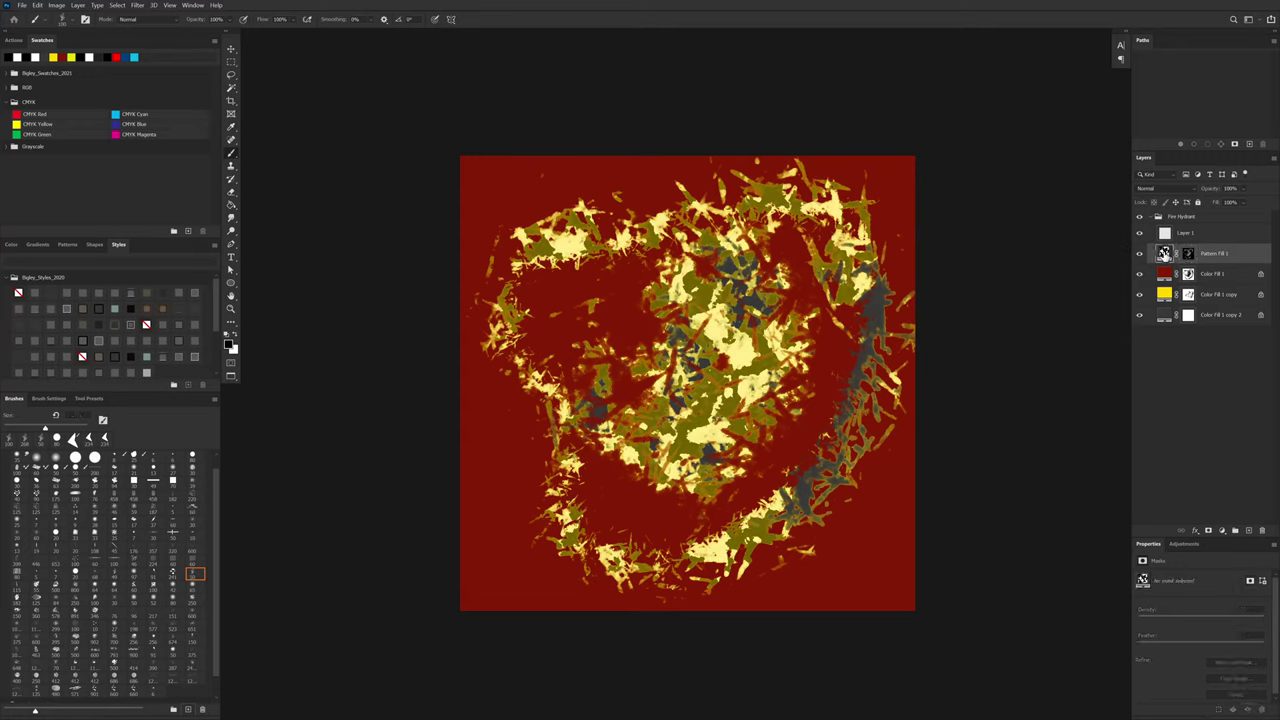
click(818, 324)
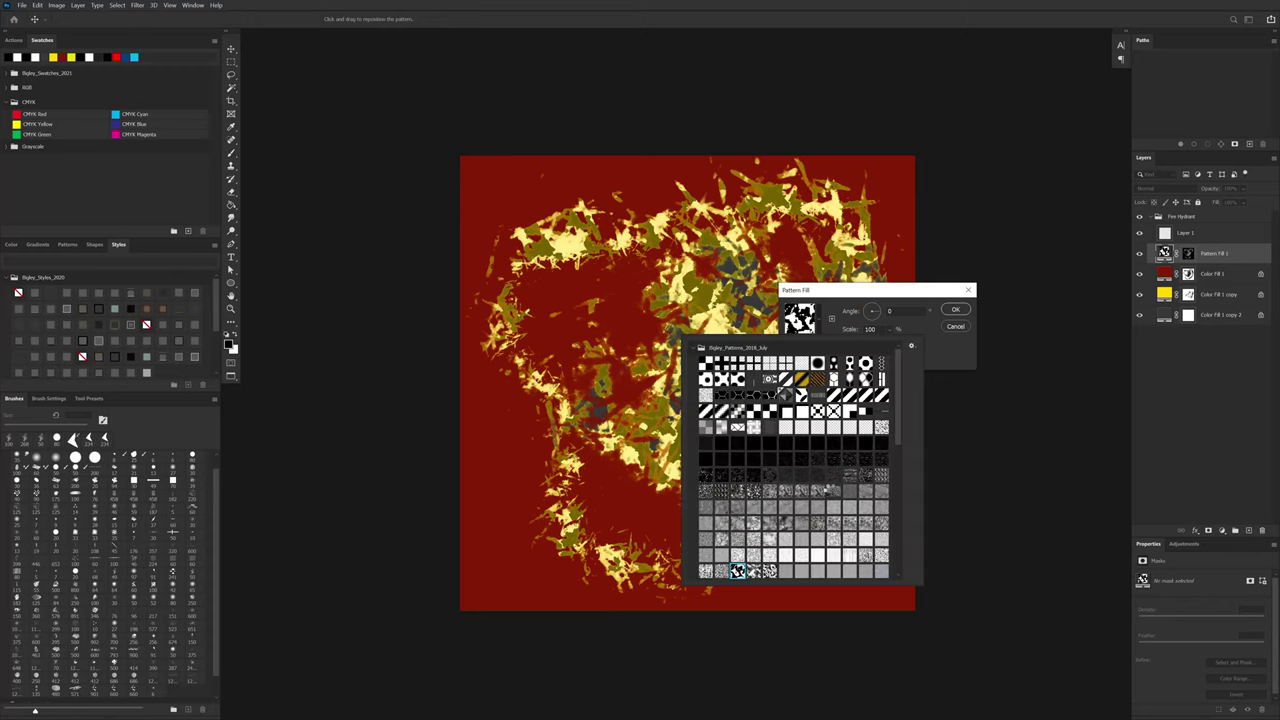
click(817, 491)
click(802, 491)
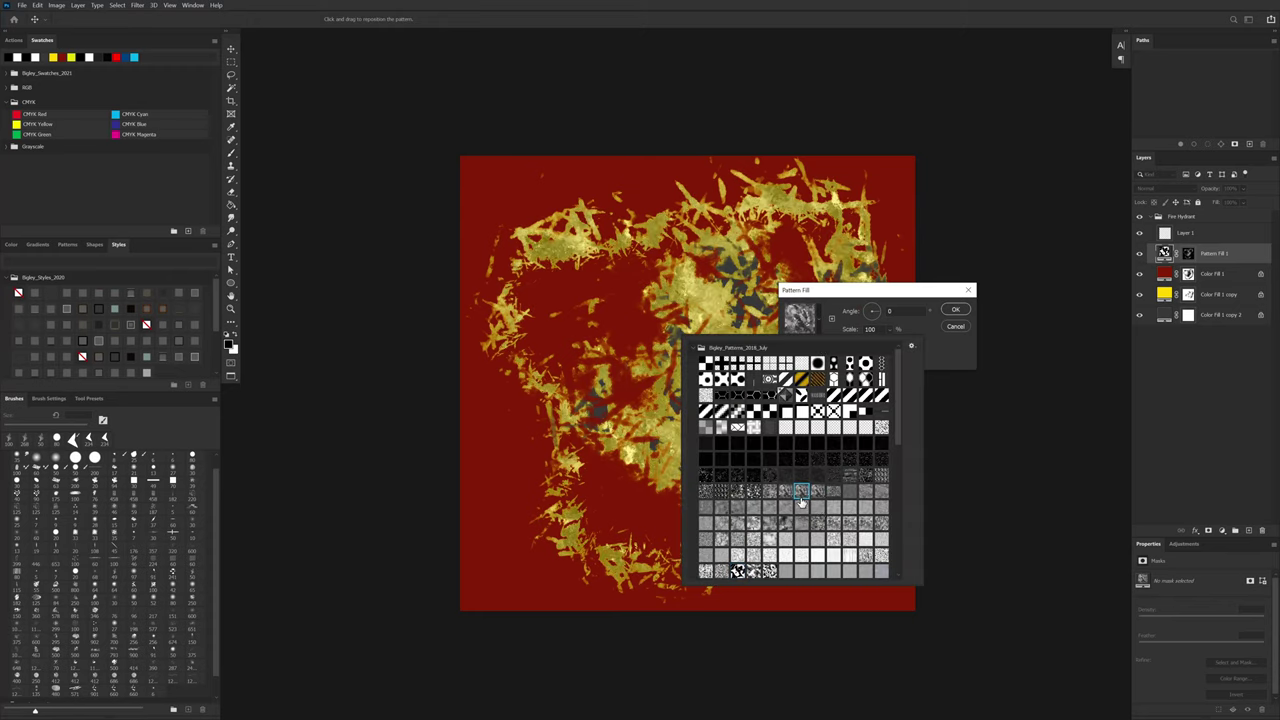
click(802, 523)
click(817, 524)
click(835, 524)
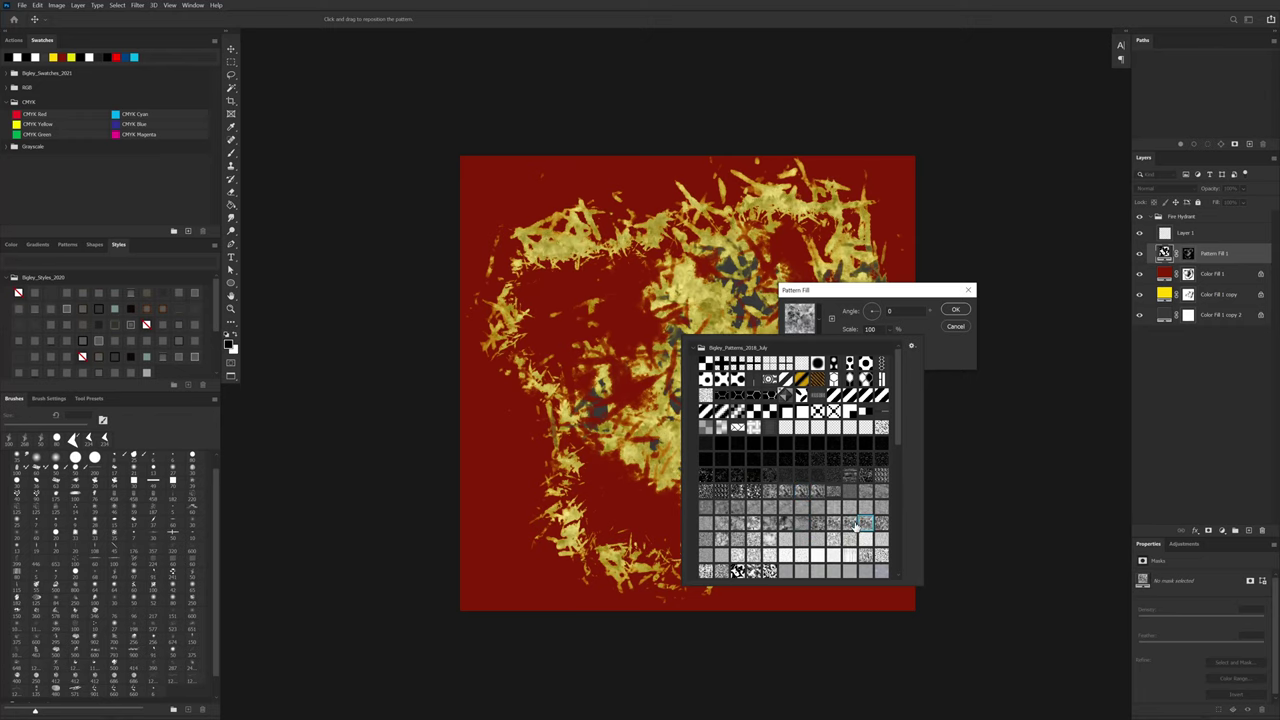
click(851, 523)
Step: Compare neighbouring cloudy patterns and apply the light, coarse speckled noise pattern to Pattern Fill 1
click(769, 527)
click(754, 525)
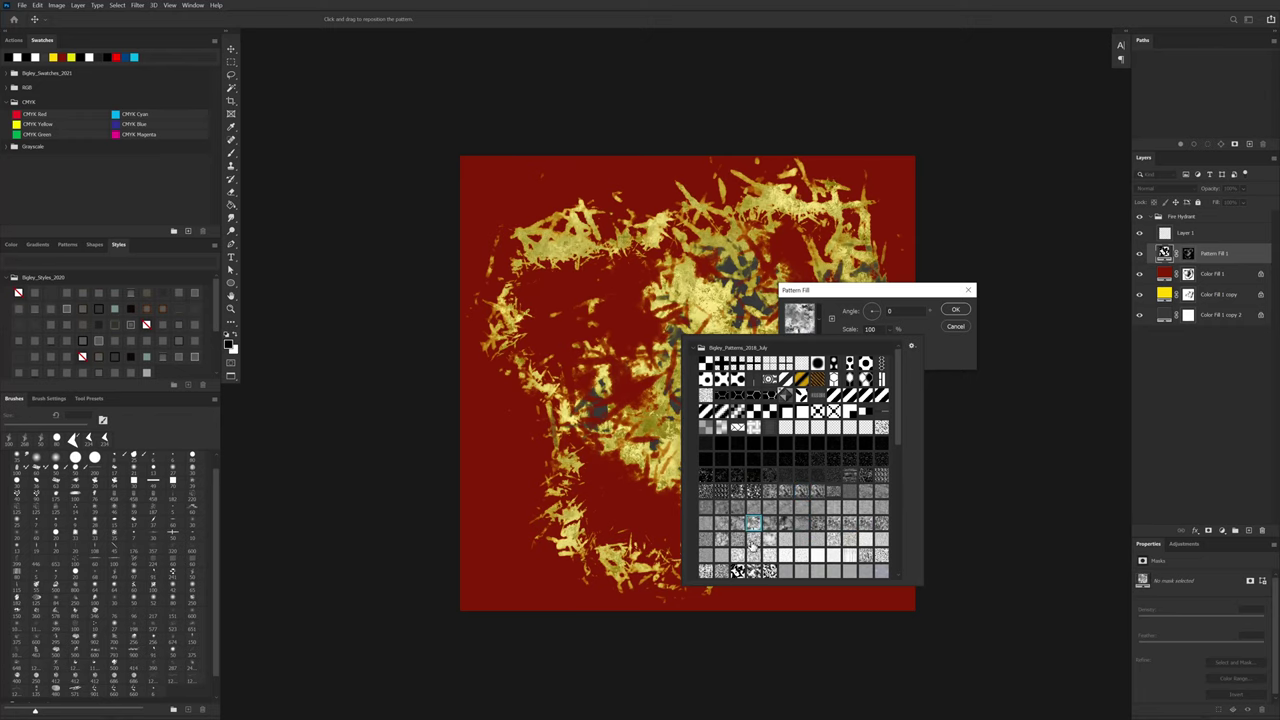
click(753, 541)
click(753, 527)
click(753, 540)
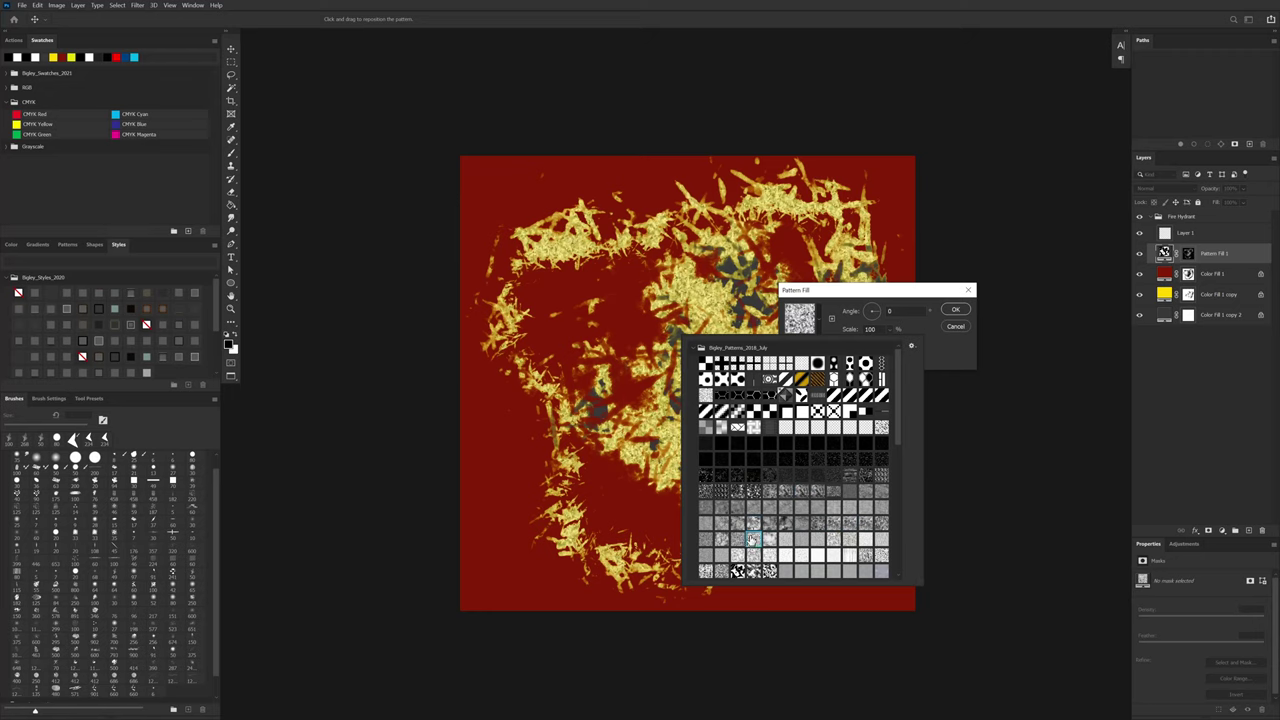
click(957, 311)
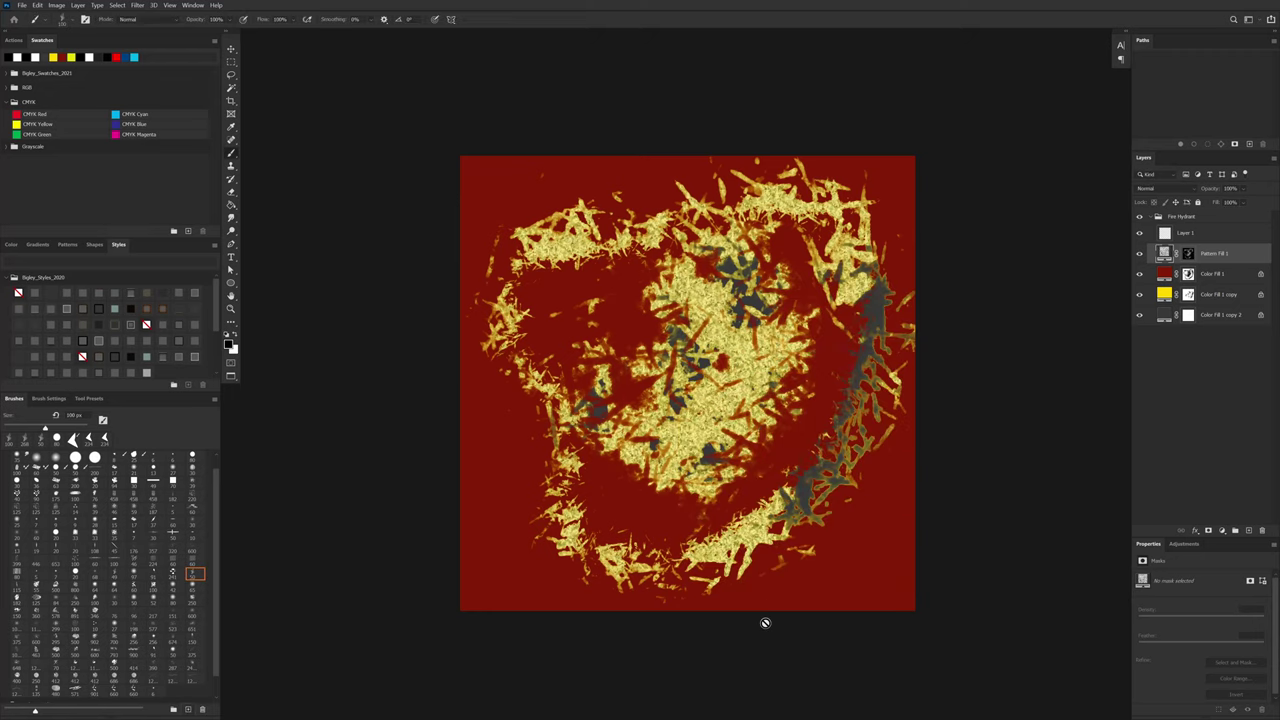
Step: Preview blend modes such as Soft Light, Color Burn and Luminosity on Pattern Fill 1
click(1165, 188)
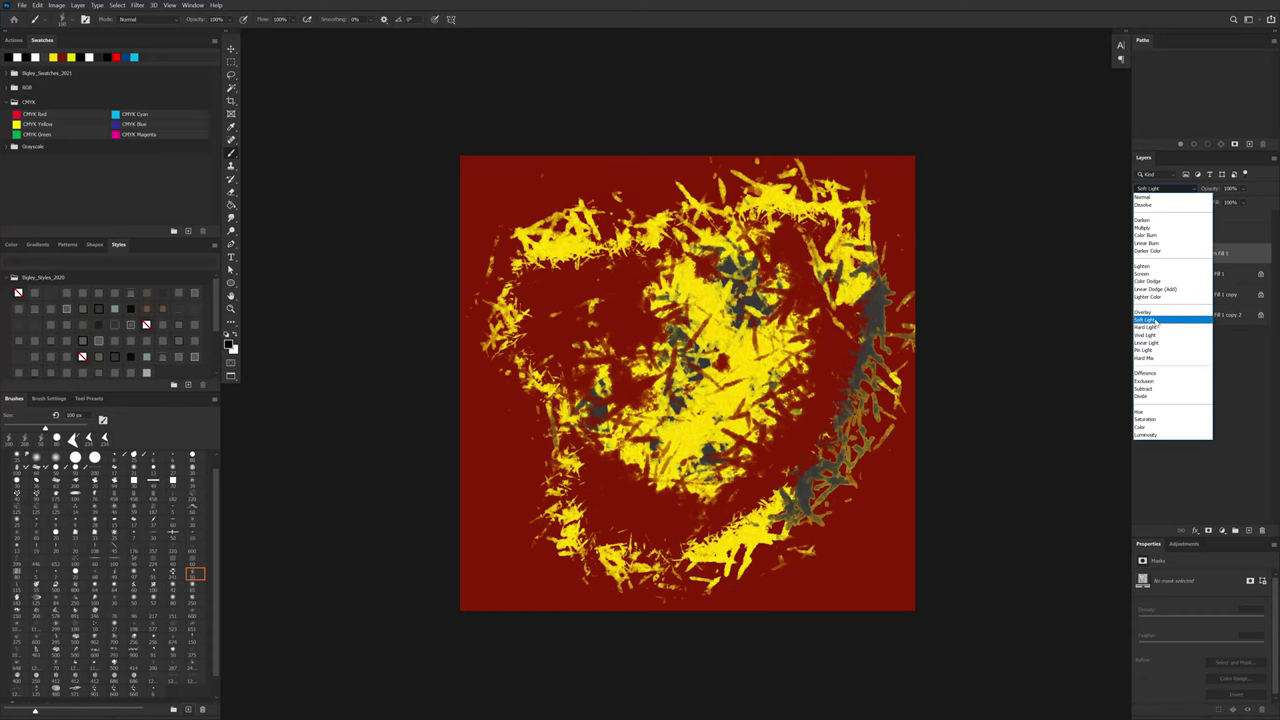
click(1249, 413)
click(1166, 189)
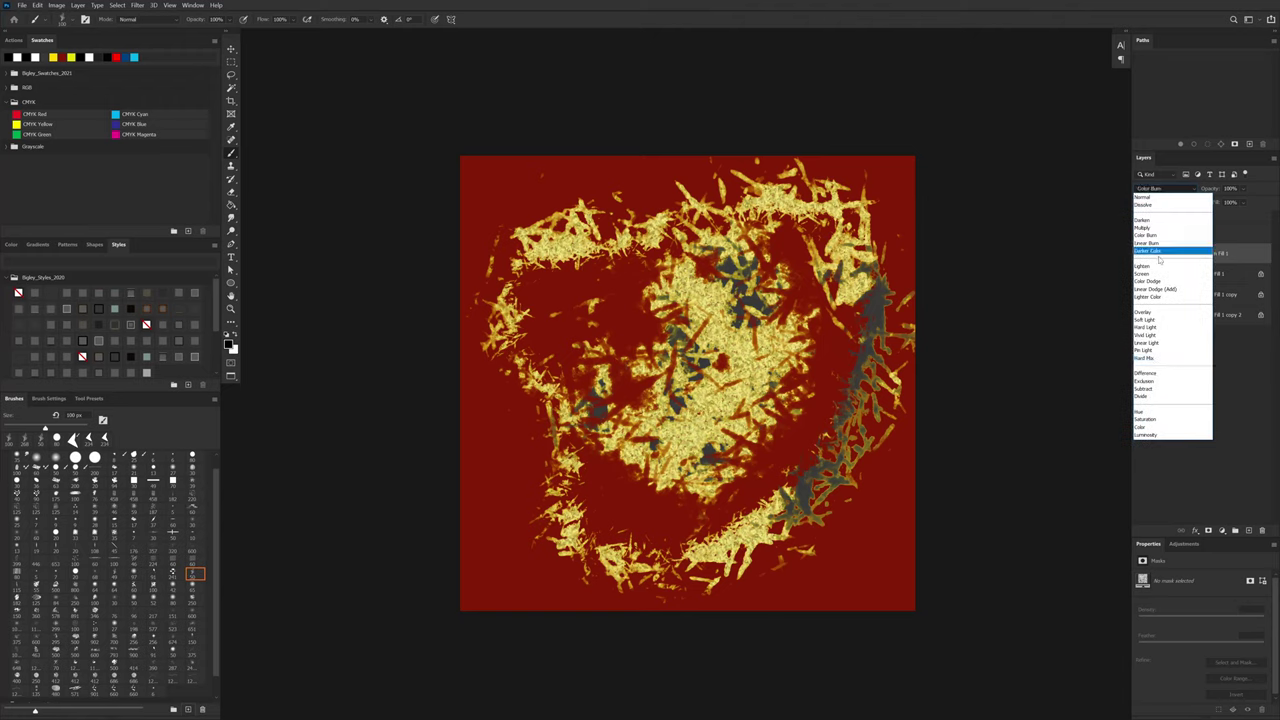
key(Escape)
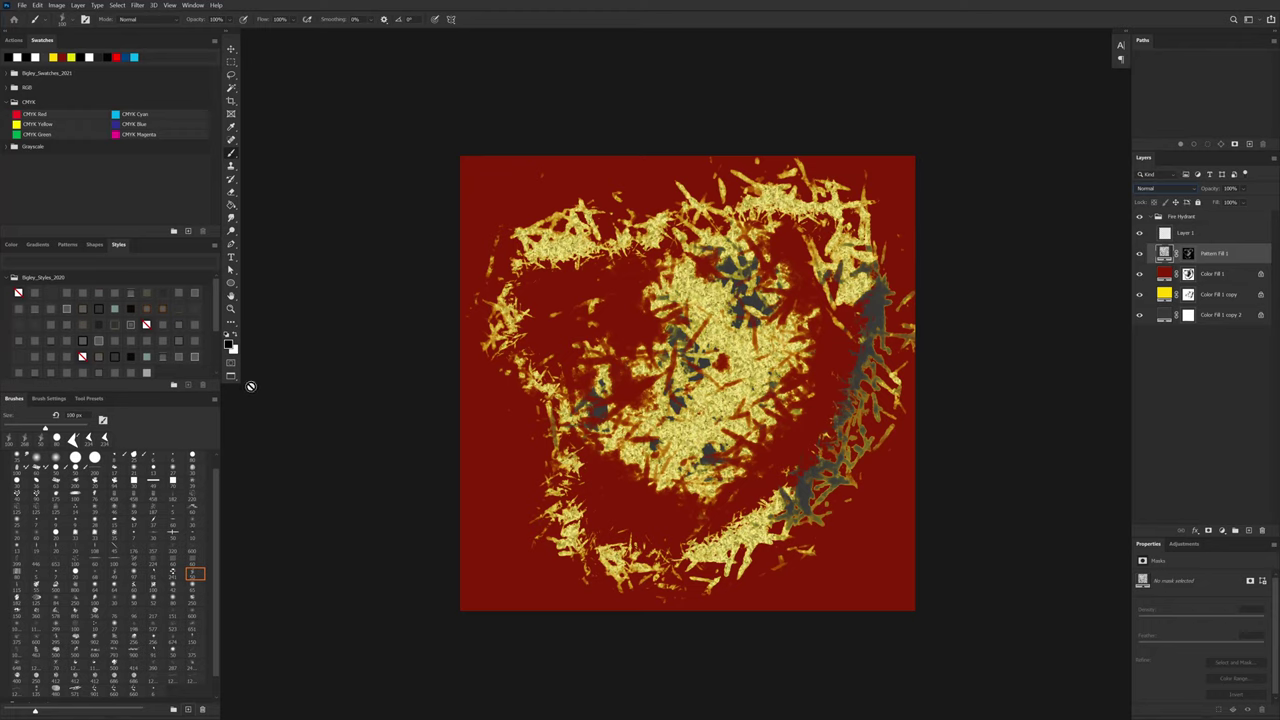
click(1165, 189)
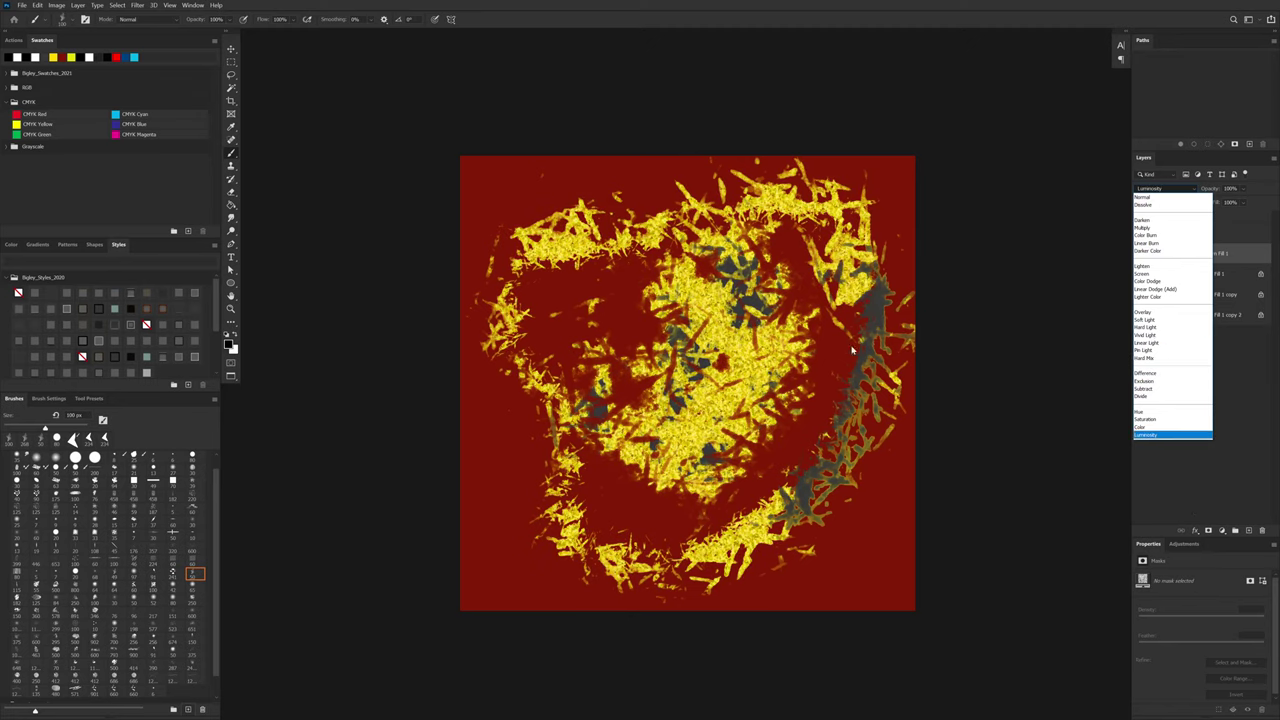
key(Escape)
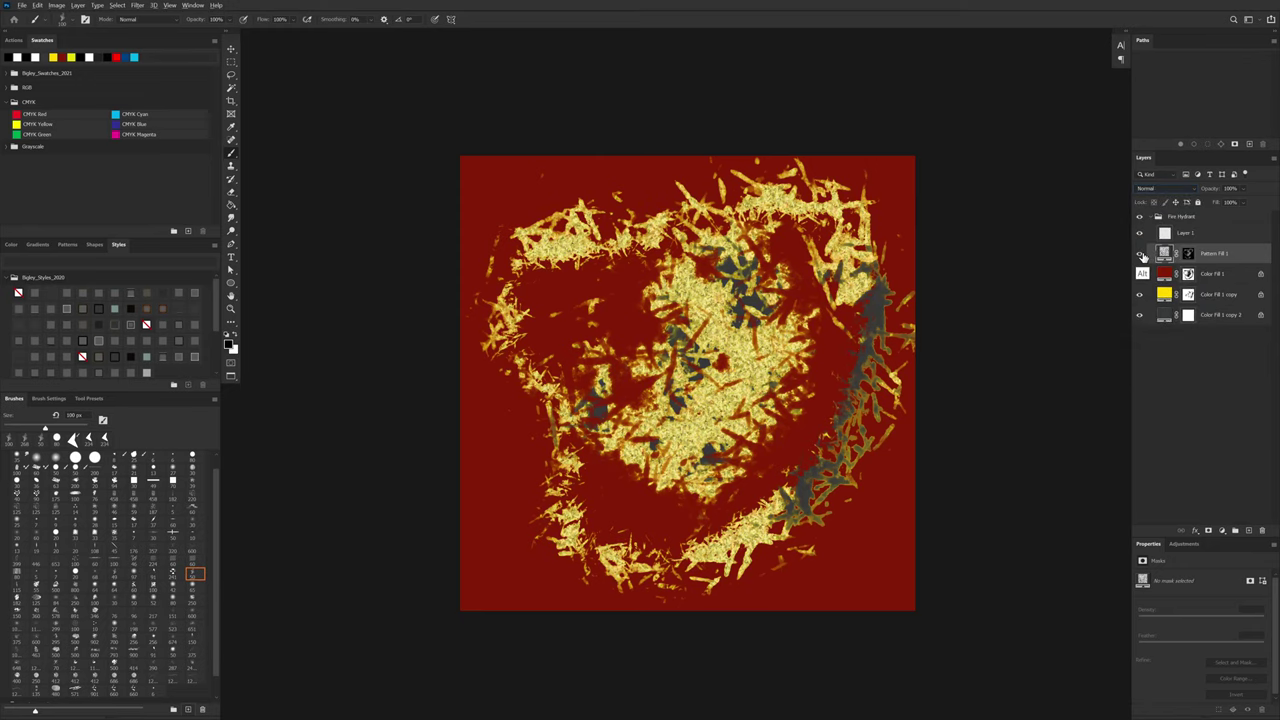
Step: Inspect Pattern Fill 1 alone, and preview Luminosity and Linear Burn over the dark base with the red and yellow fills temporarily hidden
alt+click(1139, 253)
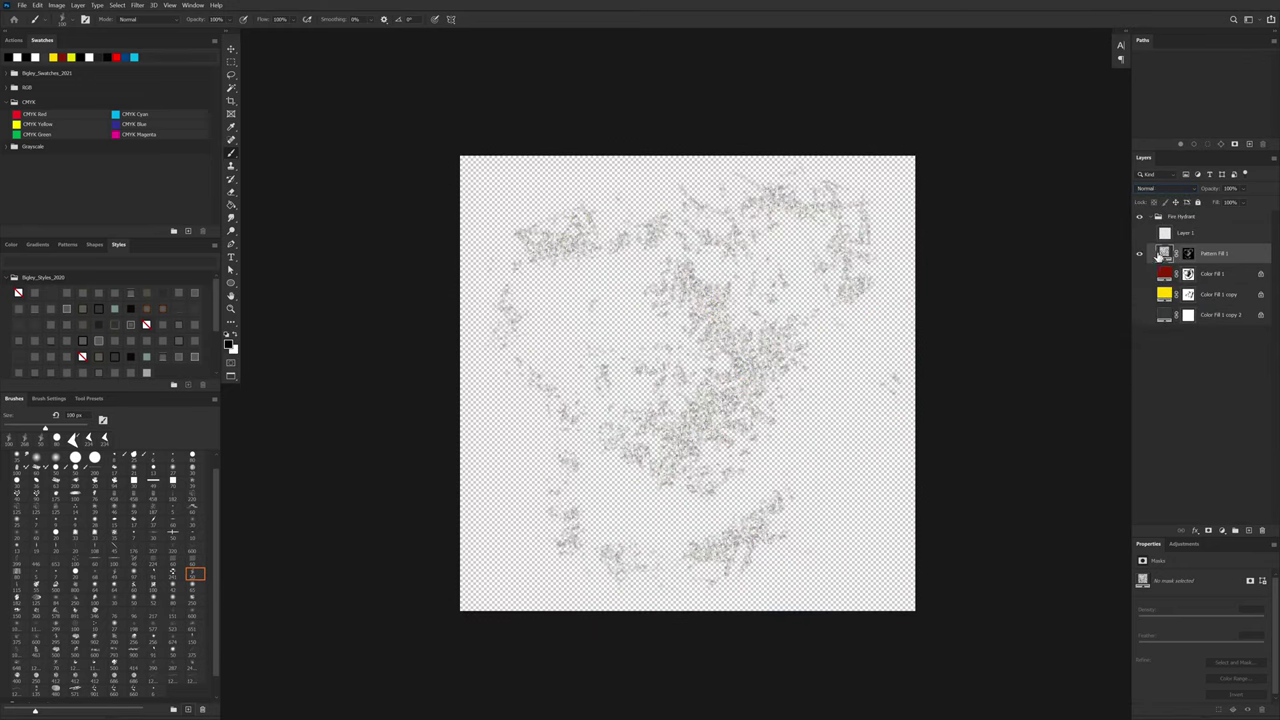
alt+click(1139, 254)
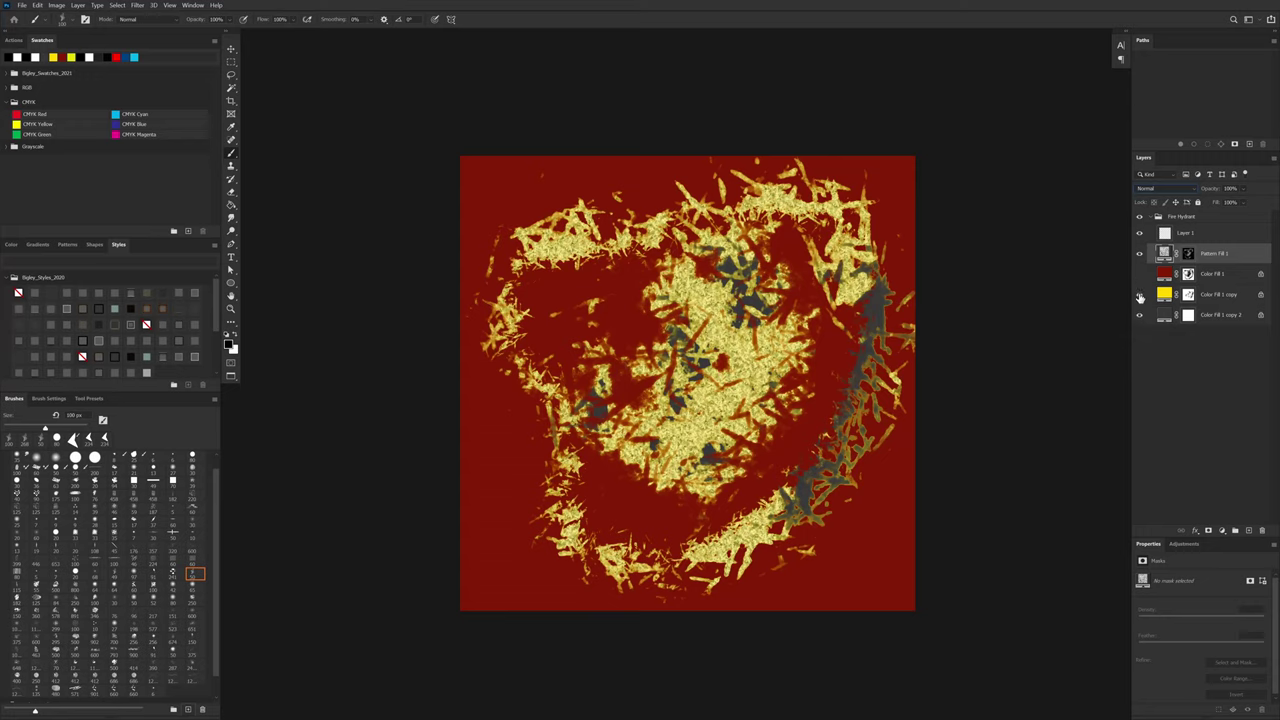
drag(1139, 294, 1139, 276)
mouse_move(775, 359)
mouse_down()
mouse_move(806, 339)
mouse_move(786, 339)
mouse_up()
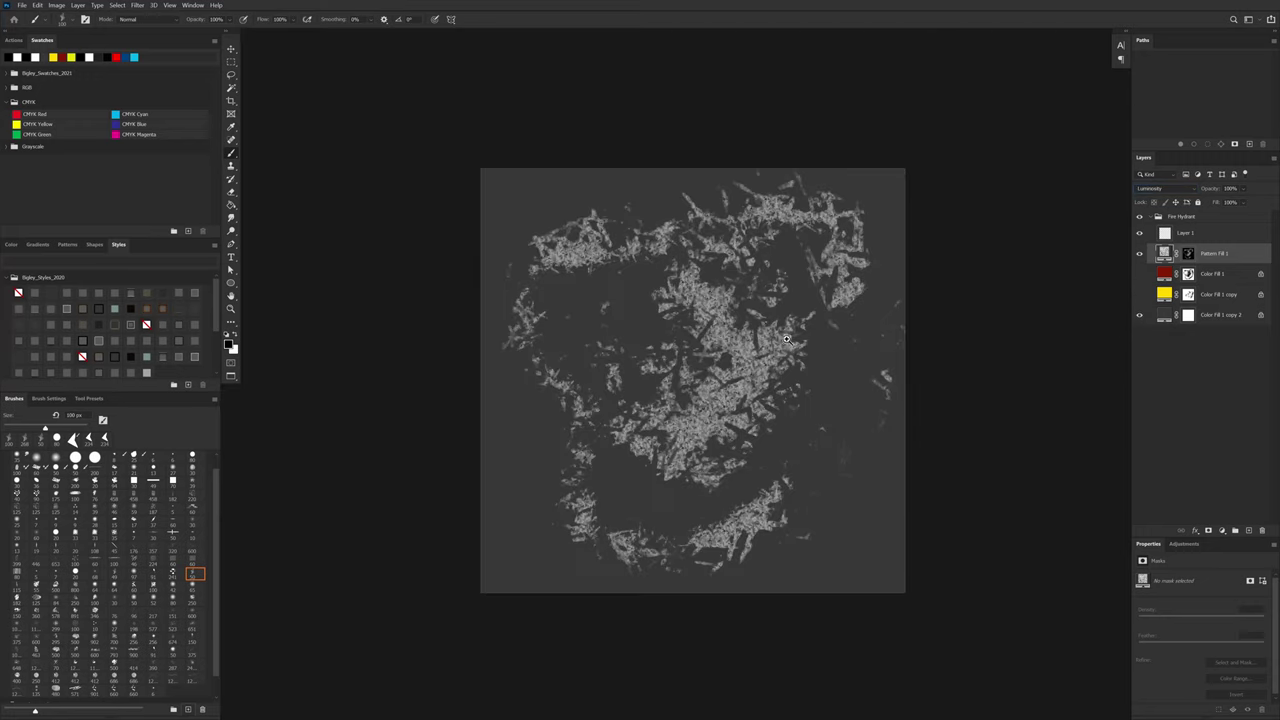
click(1165, 189)
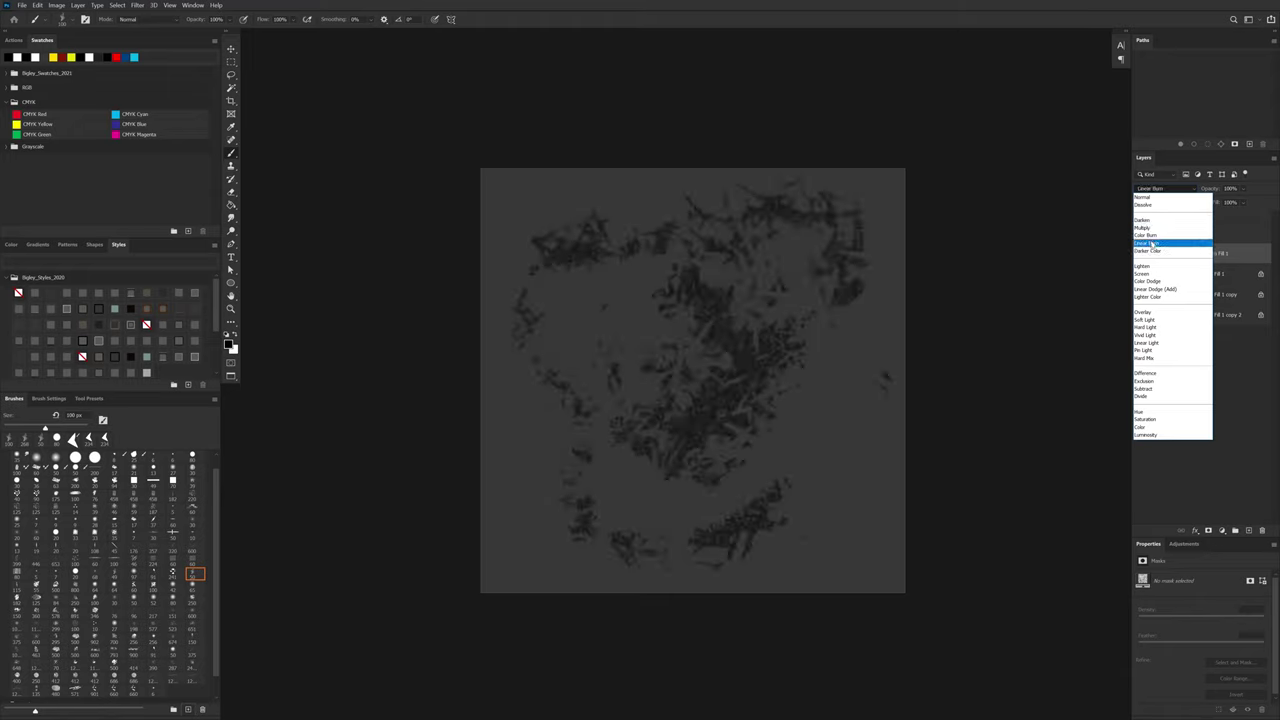
click(1243, 255)
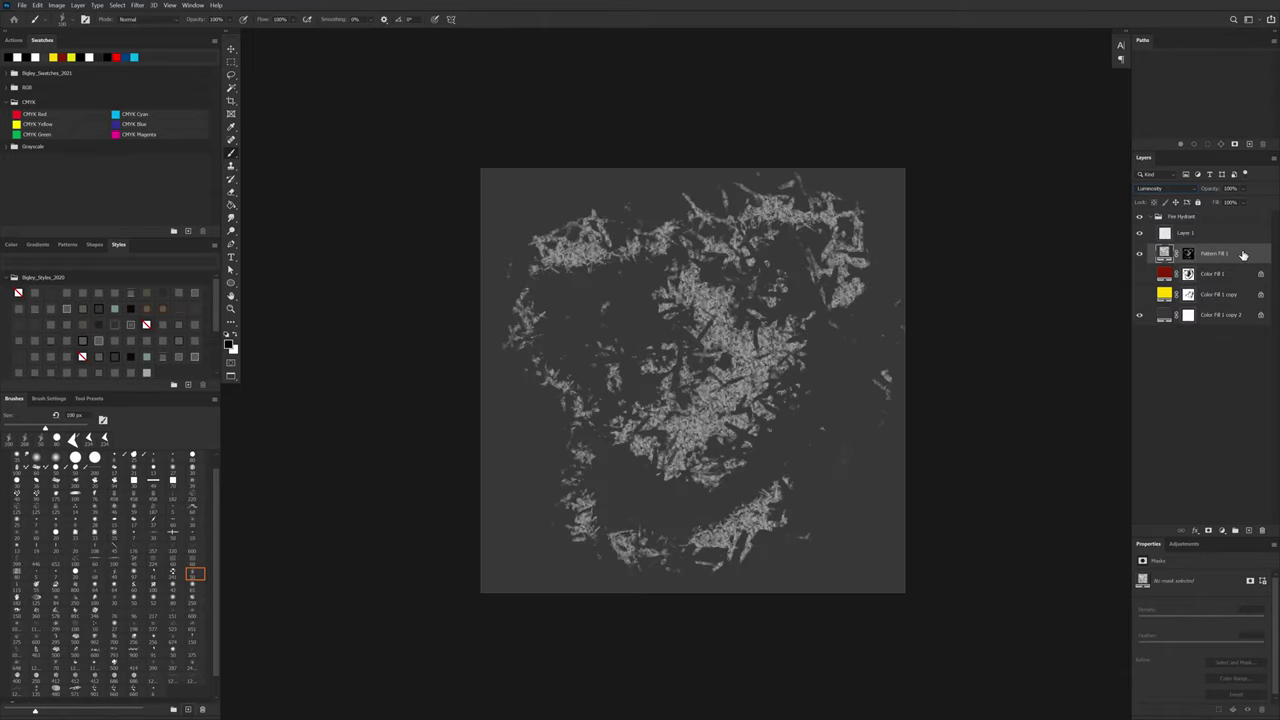
drag(1140, 272, 1140, 296)
Step: Set Pattern Fill 1's blend mode to Color Burn and inspect the yellow area up close
click(1160, 188)
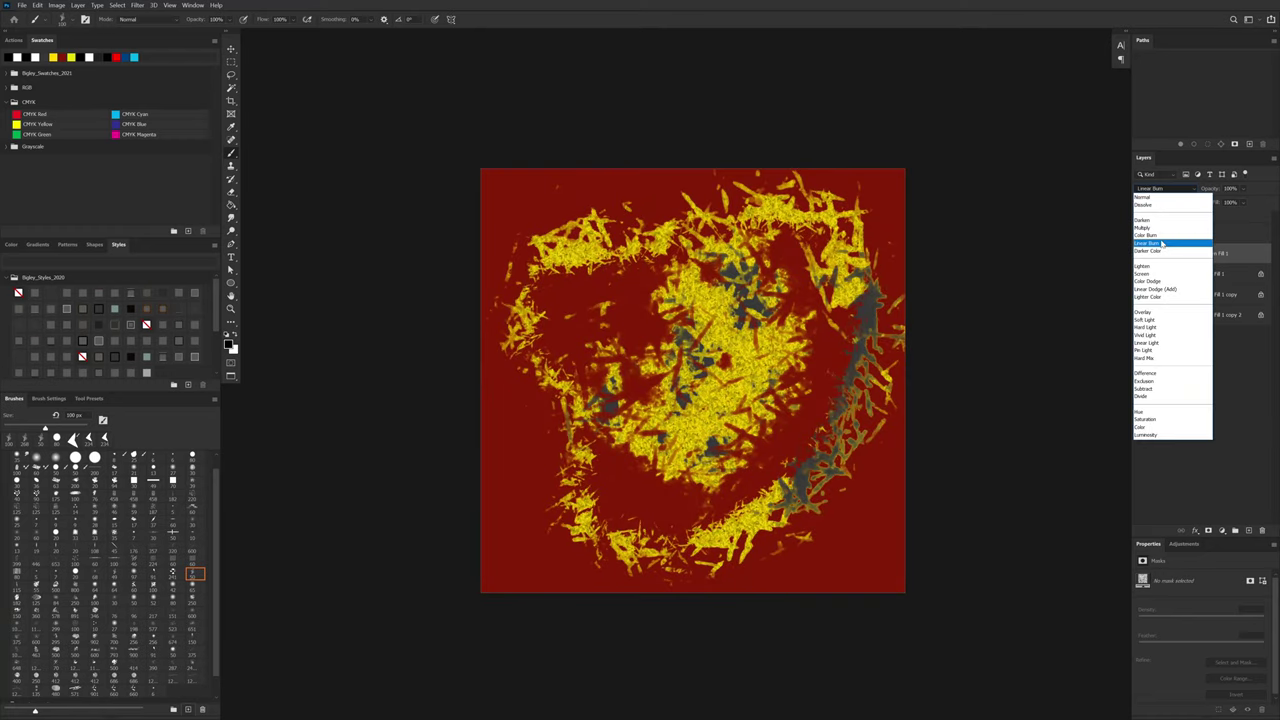
click(1163, 237)
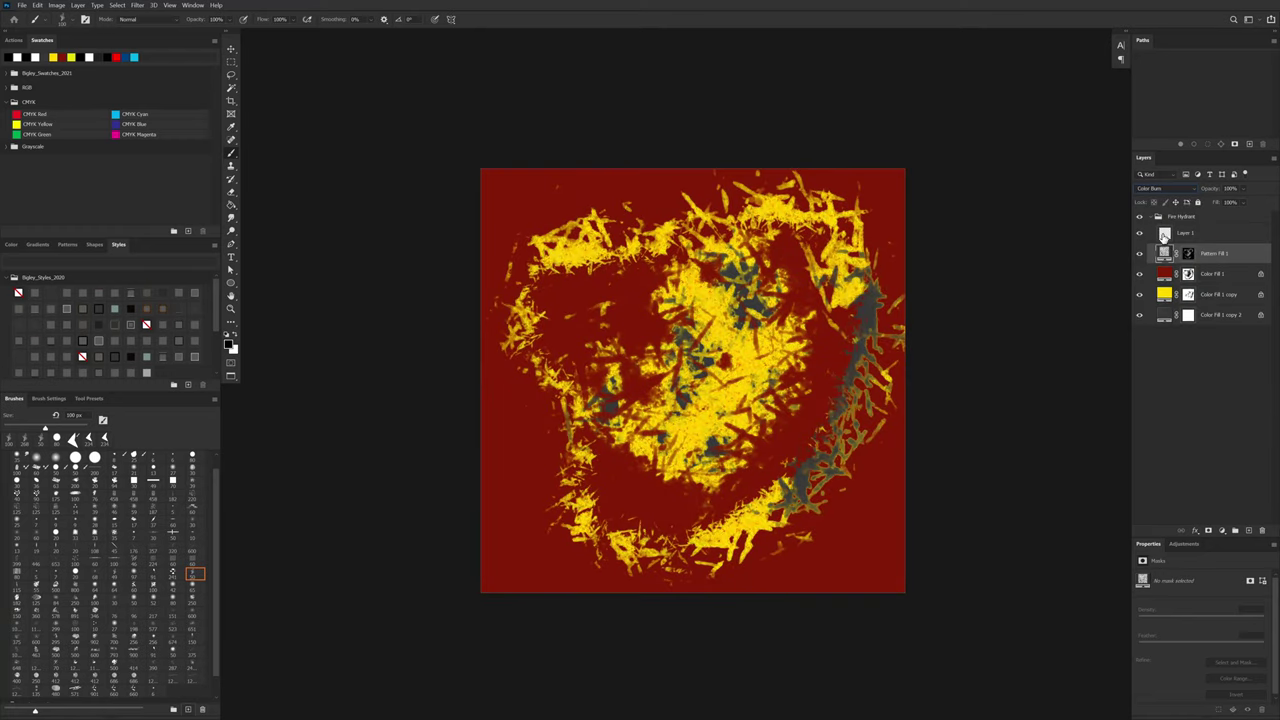
drag(734, 366, 792, 338)
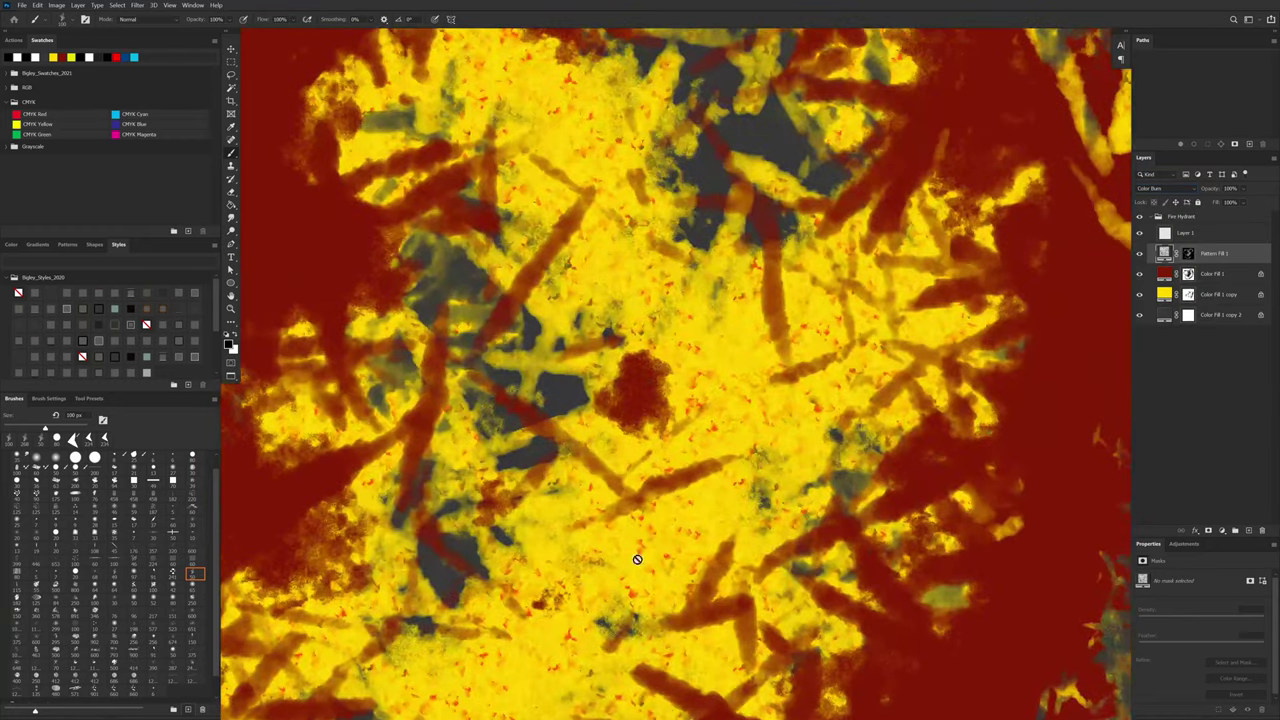
drag(502, 627, 636, 385)
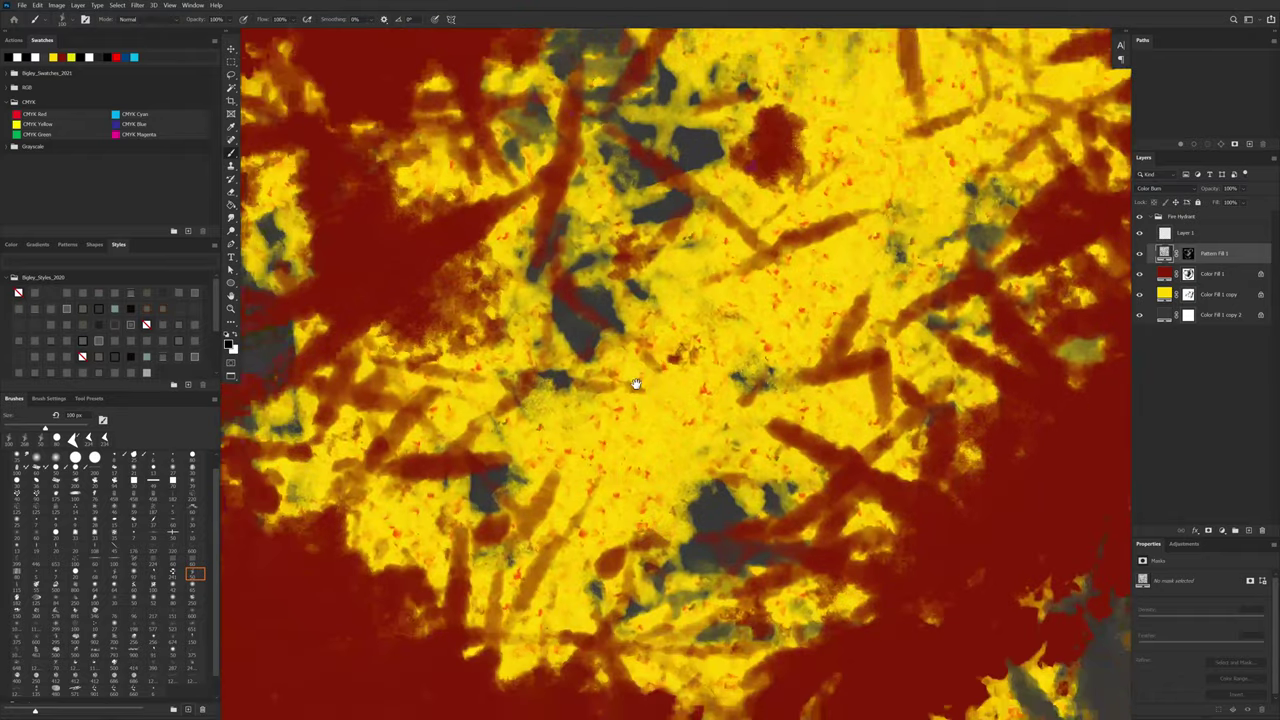
Step: Scale the pattern of Pattern Fill 1 to 344%
double_click(1164, 253)
mouse_move(856, 336)
mouse_down()
mouse_move(880, 335)
mouse_move(846, 333)
mouse_up()
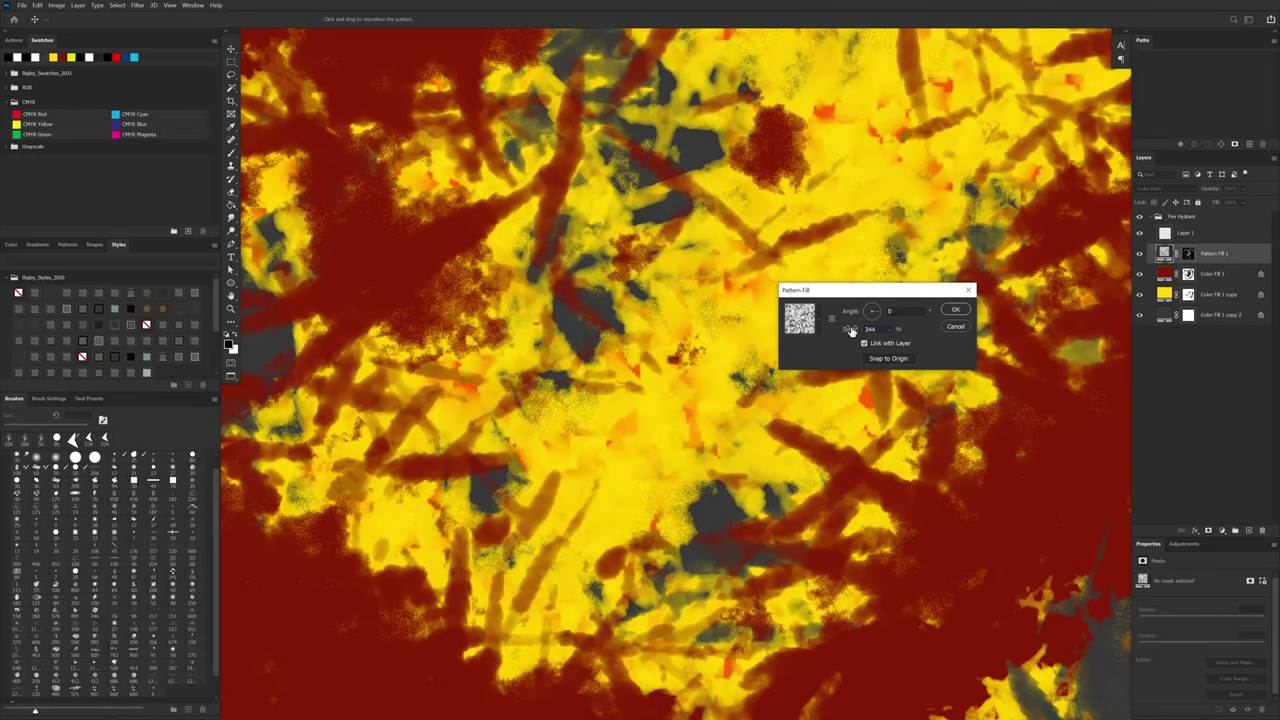
click(955, 310)
Step: Set Pattern Fill 1's blend mode to Normal and hide the layer
drag(848, 436, 795, 475)
click(1165, 188)
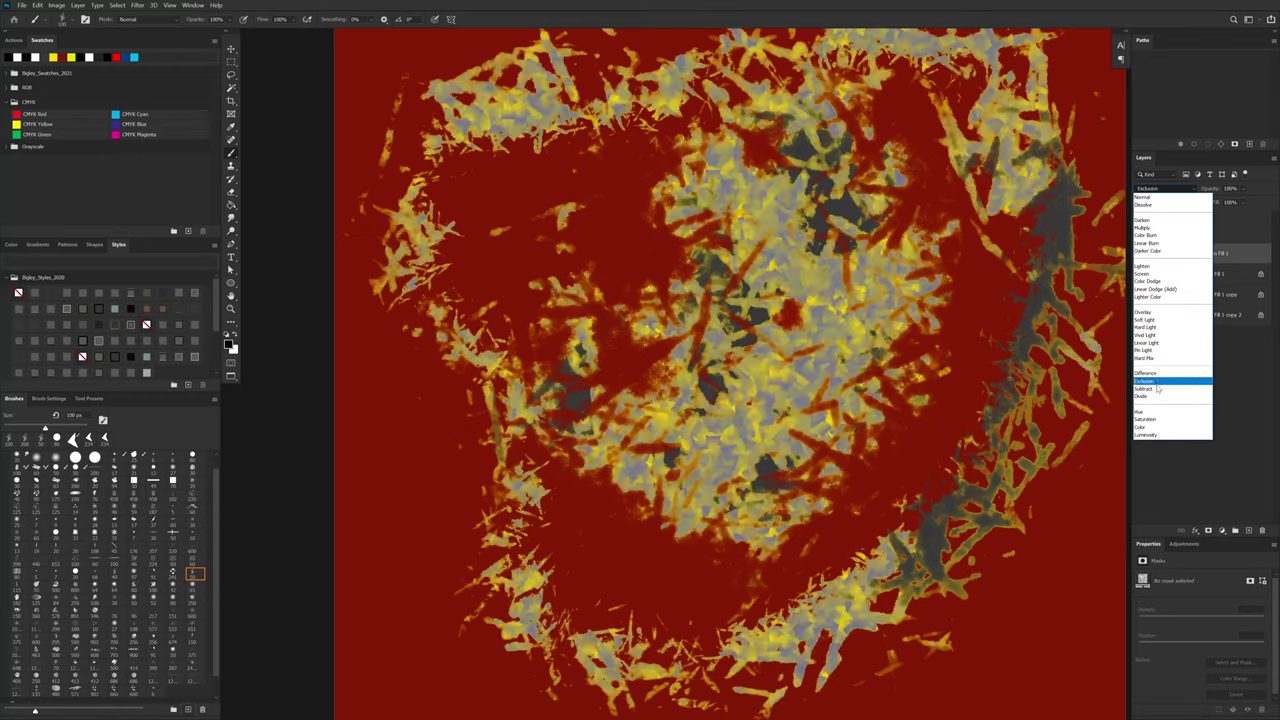
click(1145, 198)
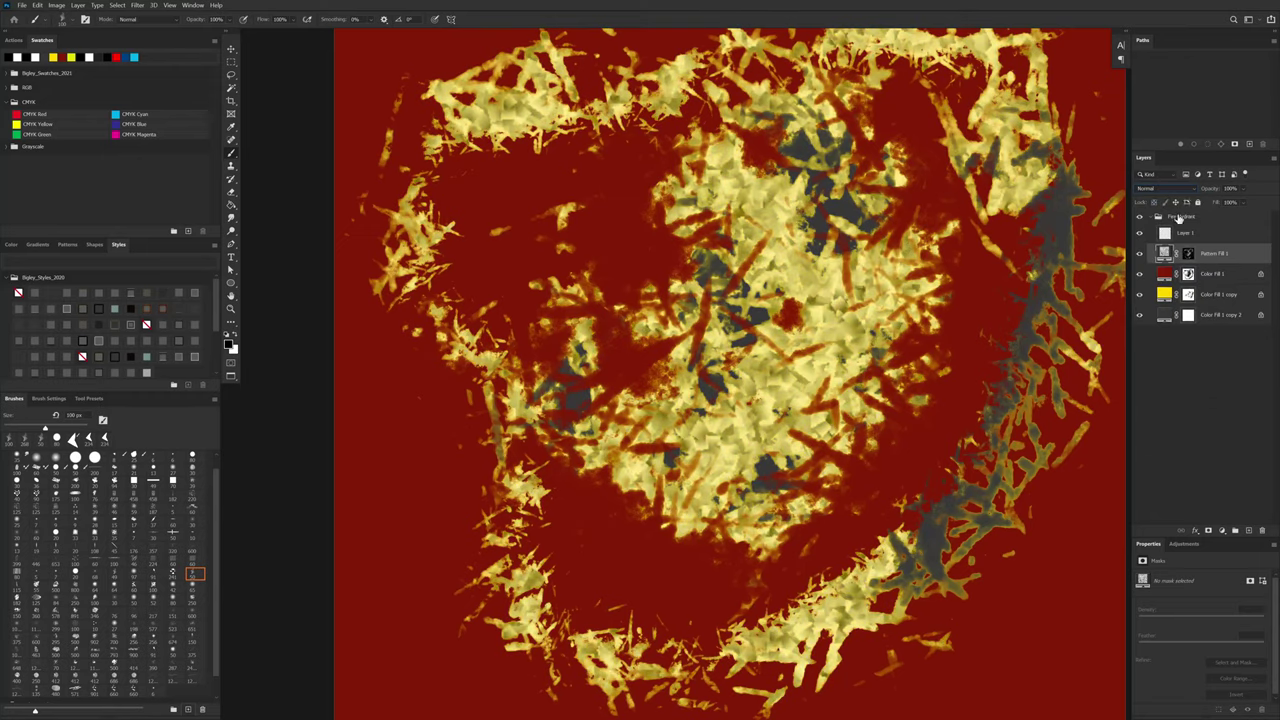
click(1141, 256)
scroll(863, 477, down, 3)
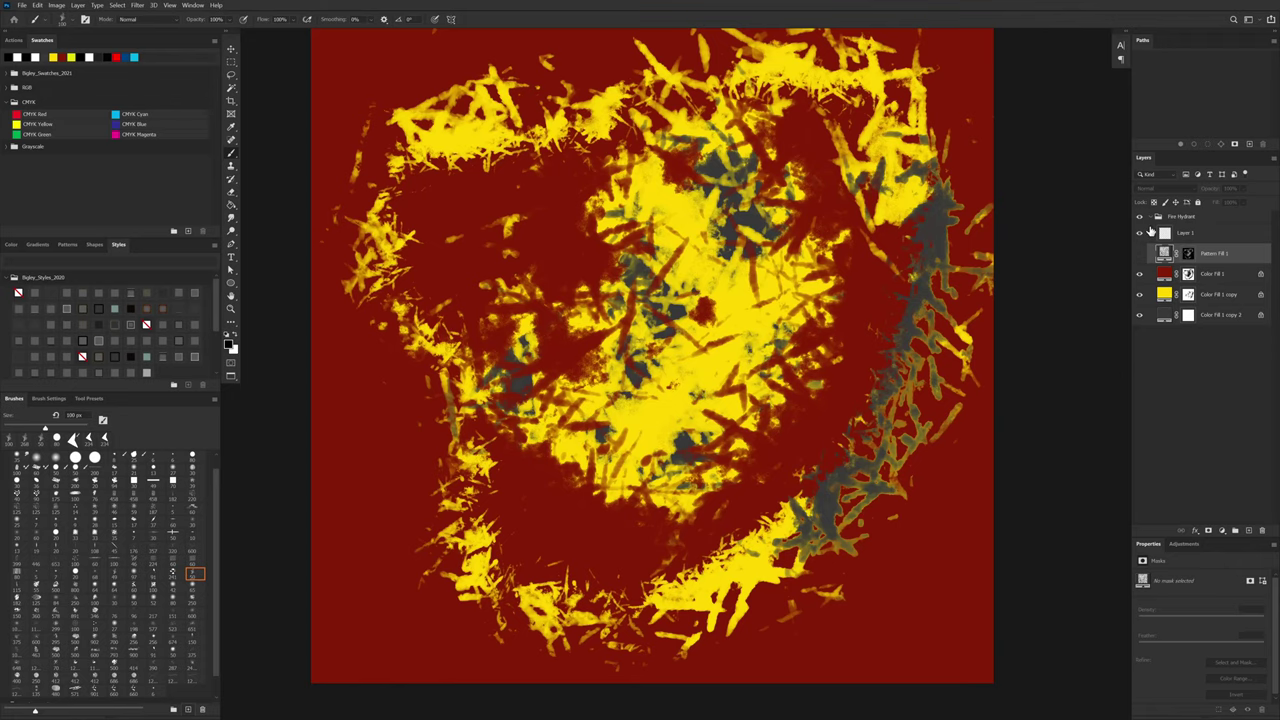
Step: Fill Layer 1 with white to serve as a plain backdrop above the fill layers
scroll(750, 470, down, 3)
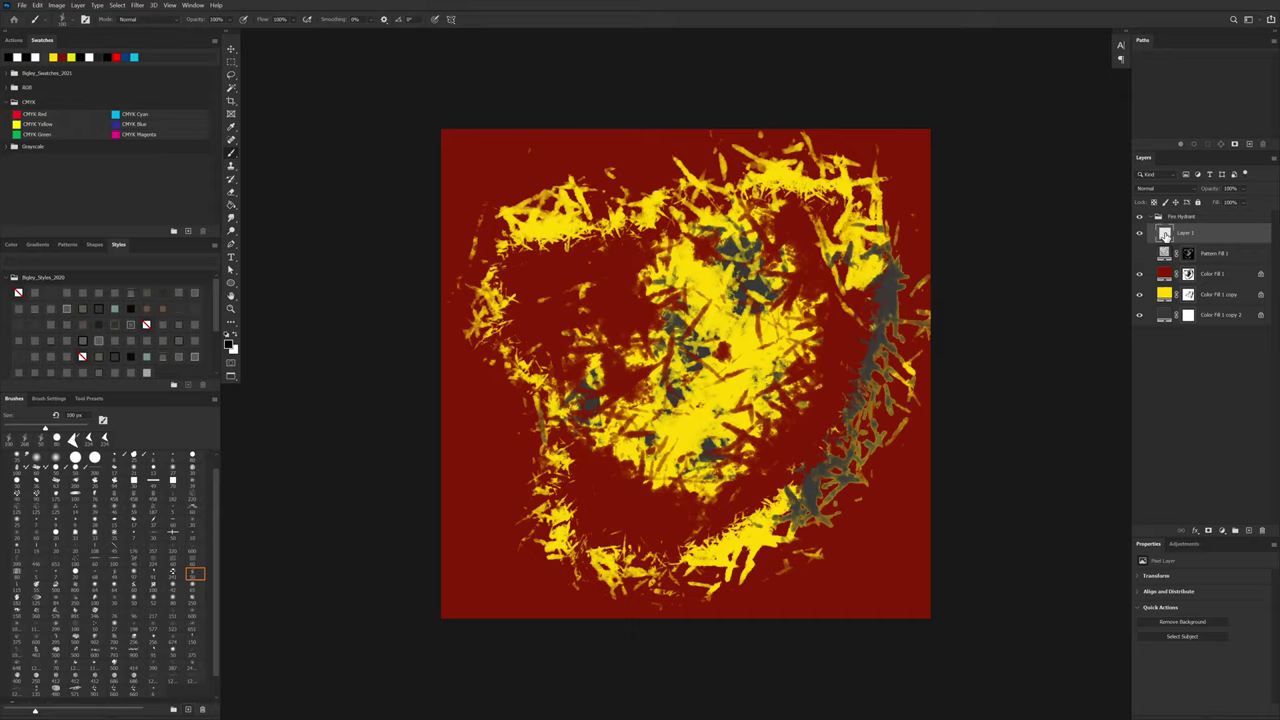
key(x)
key(alt+BackSpace)
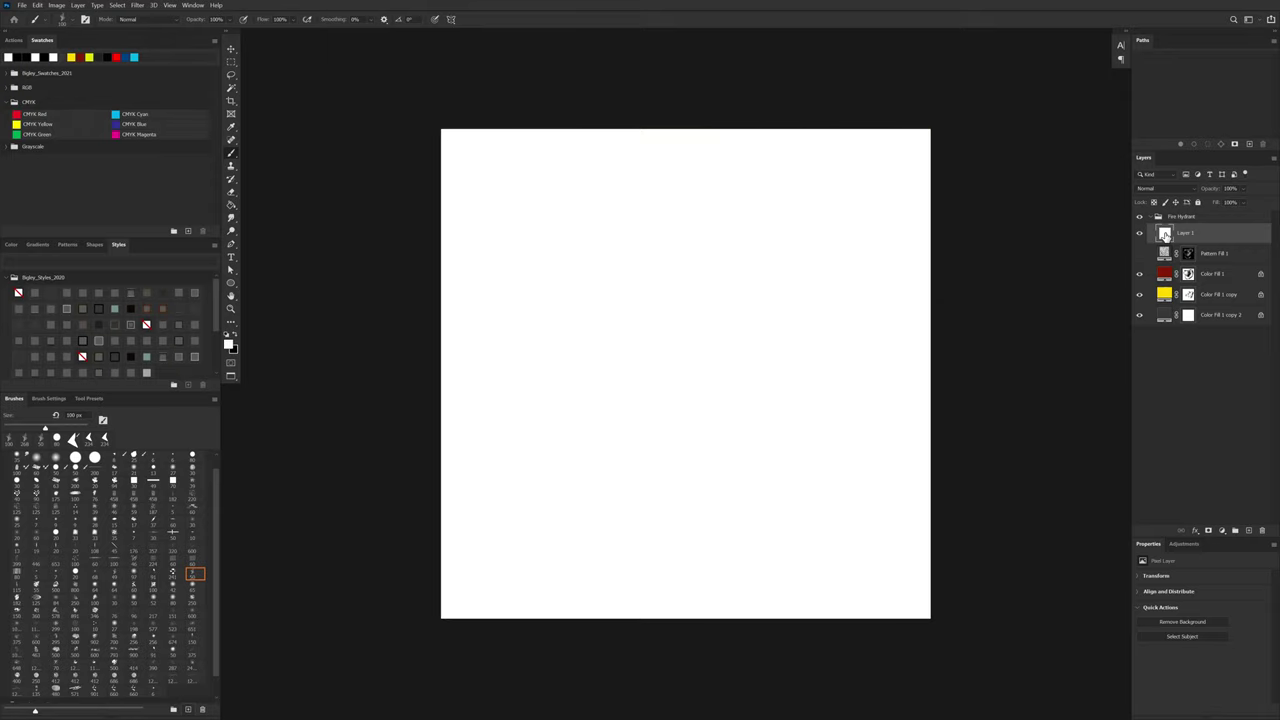
Step: Add a new empty layer above the white Layer 1
click(1249, 530)
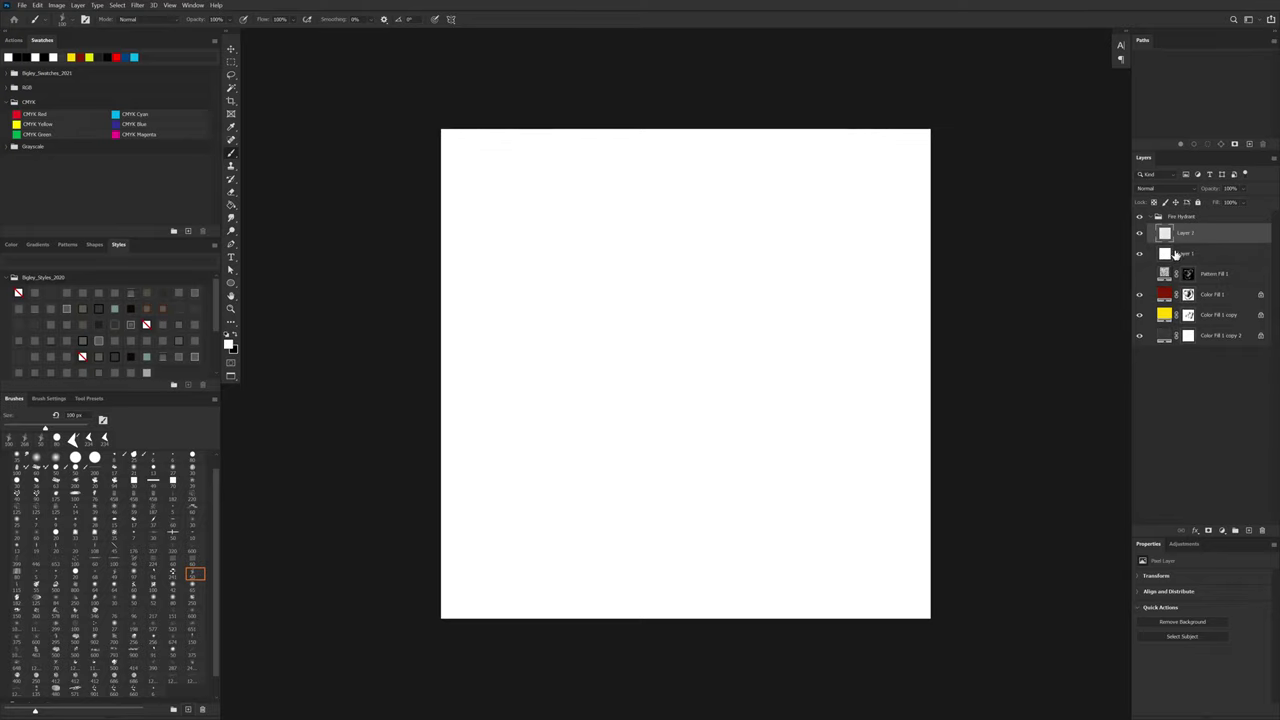
click(1139, 254)
click(1139, 255)
click(1224, 533)
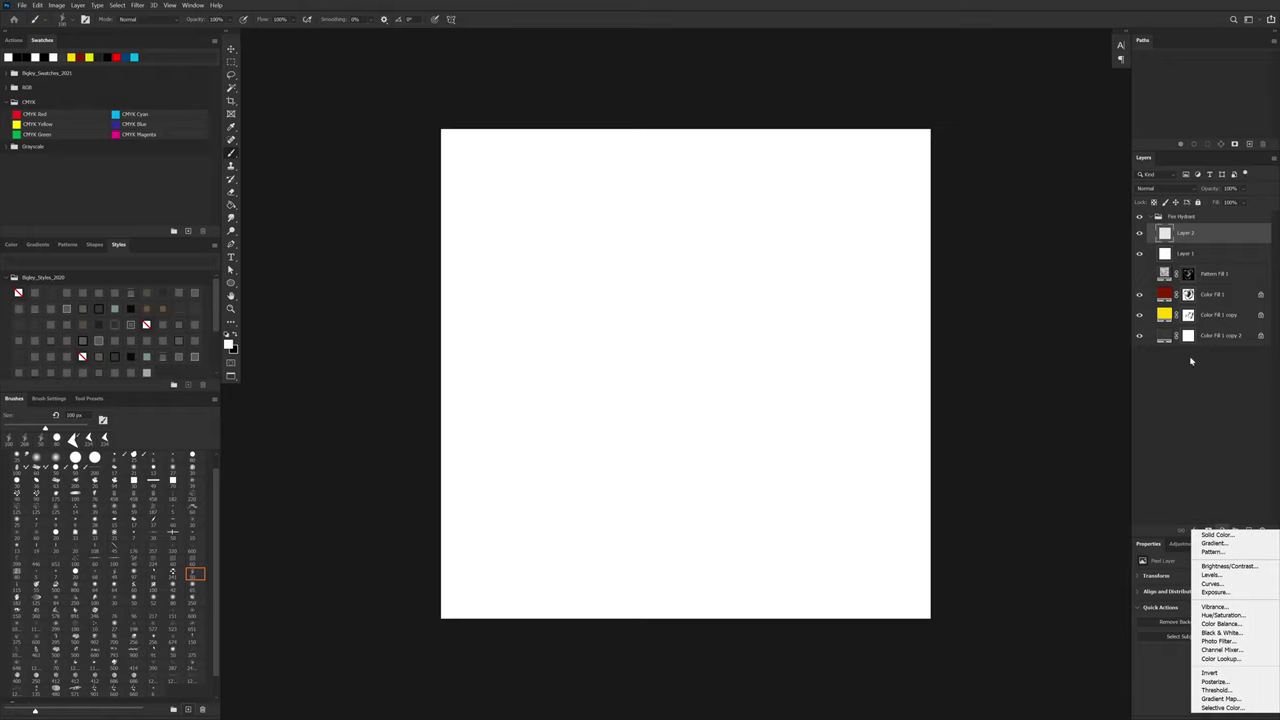
click(1188, 237)
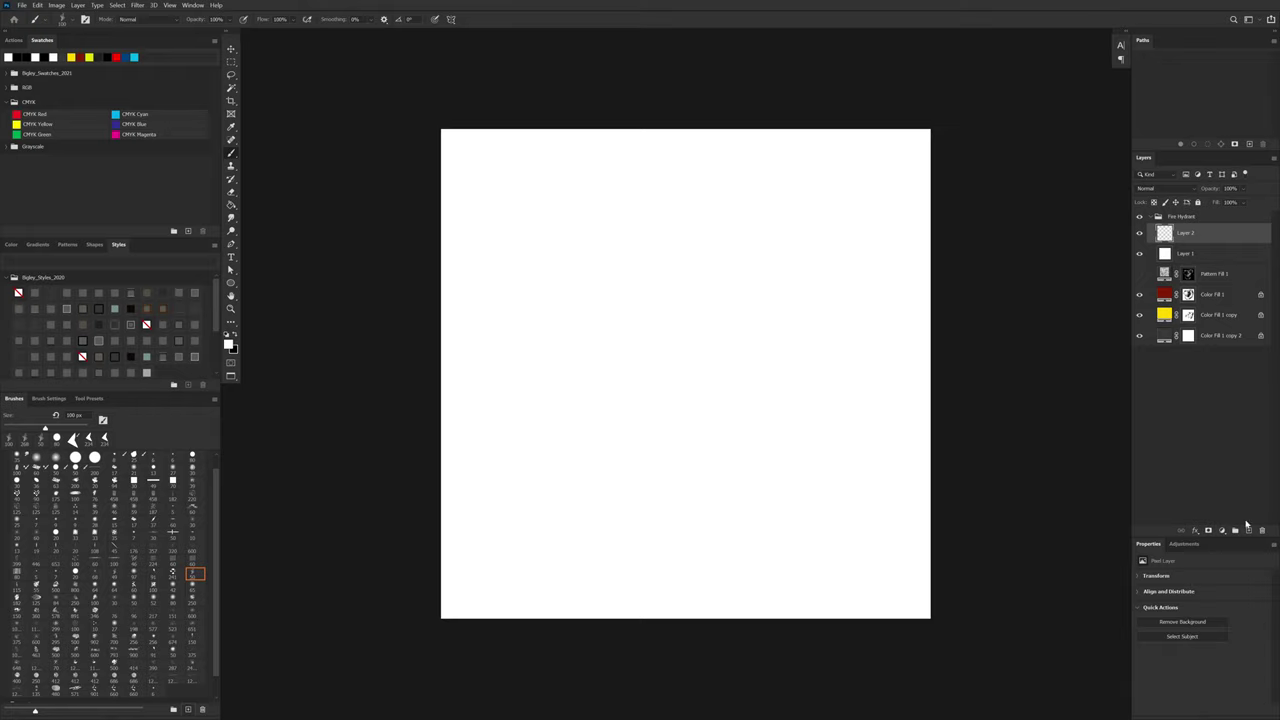
Step: Choose the larger pointed, leaf-shaped brush preset from the last group in the brush library
right_click(704, 372)
click(962, 531)
scroll(990, 458, up, 1)
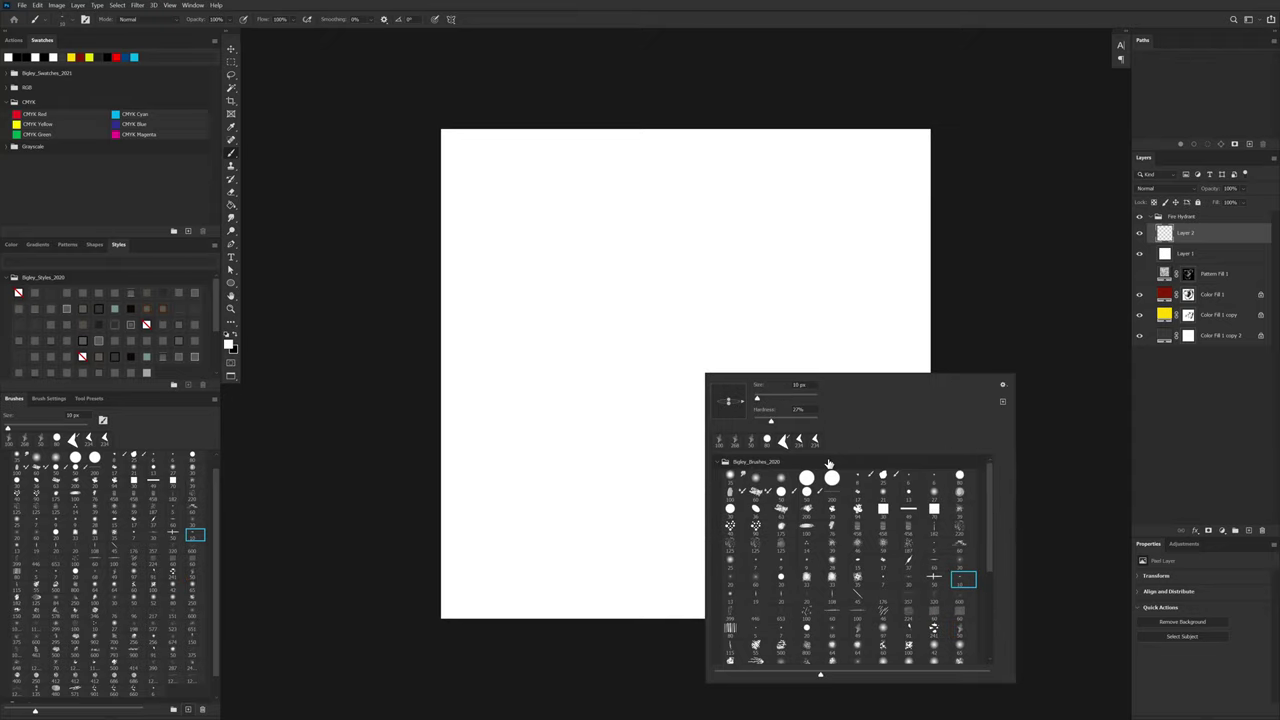
double_click(910, 478)
right_click(735, 290)
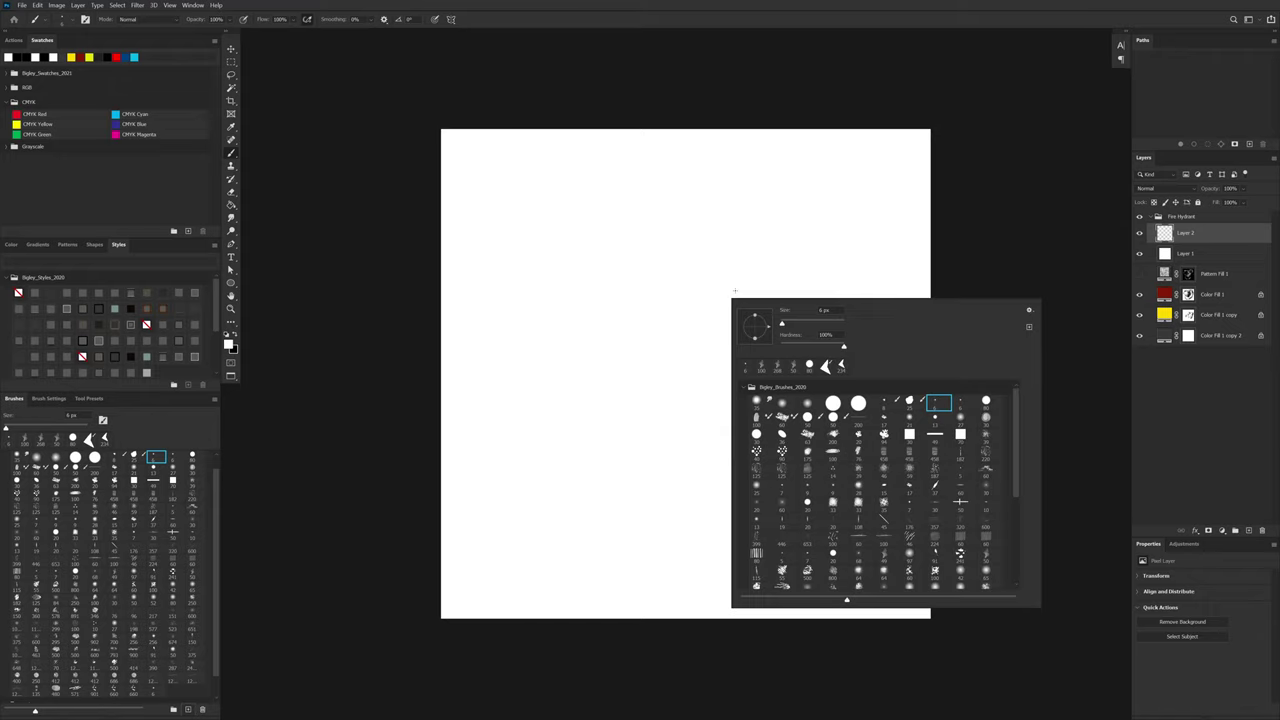
scroll(1003, 431, down, 10)
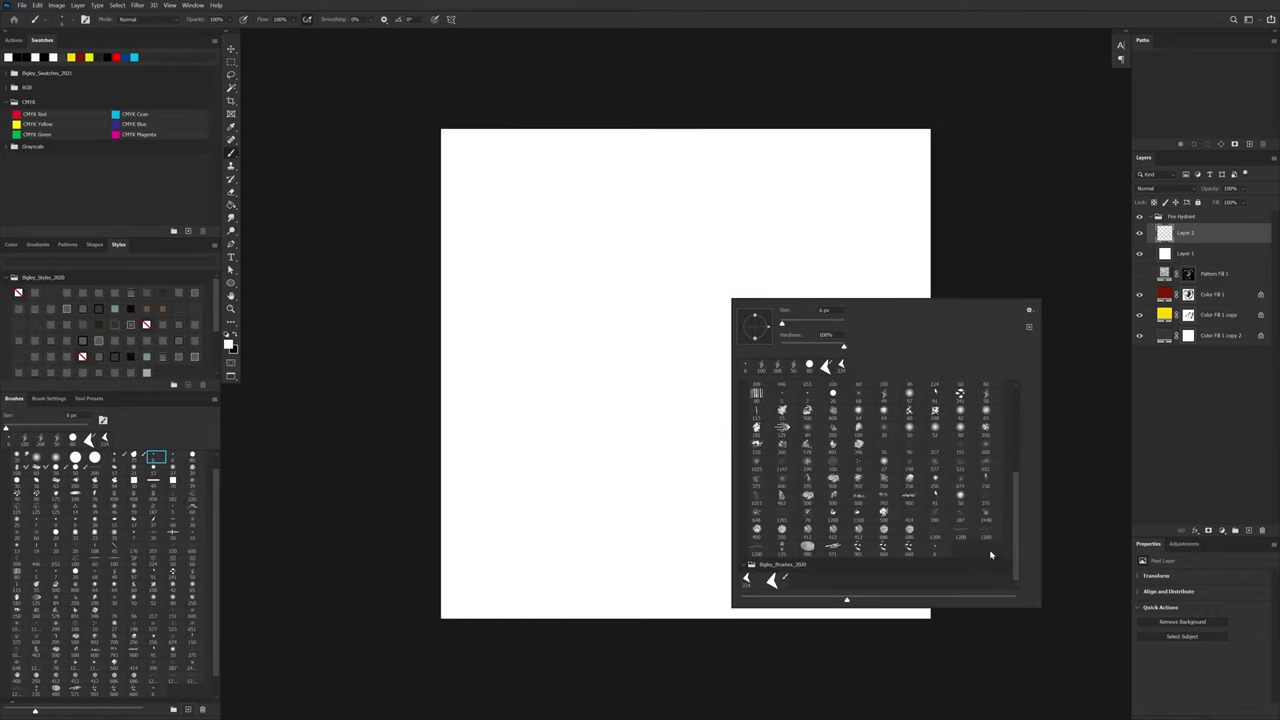
double_click(771, 582)
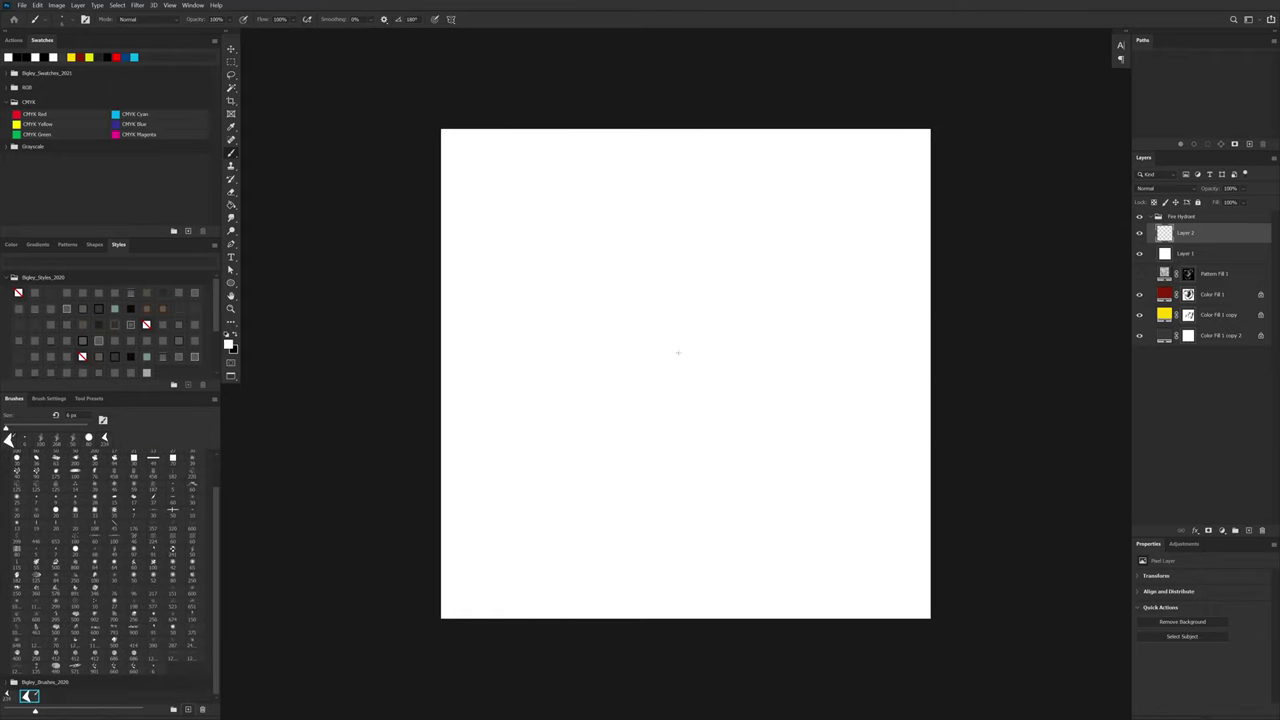
Step: Make black the painting colour and enlarge the leaf-shaped brush to 132 px, trying it with strokes that are undone
key(x)
key(x)
key(x)
alt+right_click(706, 335)
mouse_move(830, 198)
mouse_down()
mouse_move(751, 260)
mouse_move(611, 437)
mouse_up()
key(ctrl+z)
alt+right_click(729, 318)
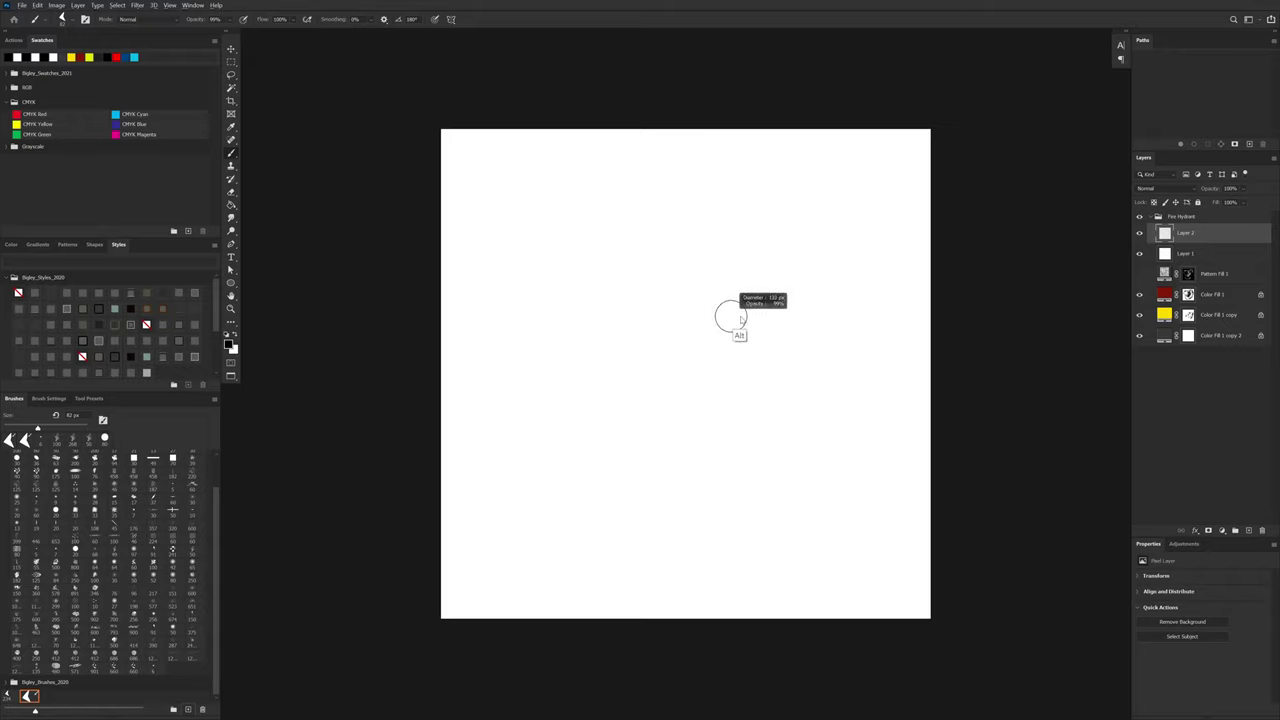
mouse_move(778, 258)
mouse_down()
mouse_move(601, 438)
mouse_move(569, 466)
mouse_up()
key(ctrl+z)
Step: Paint feathery black strokes on Layer 2, building up an overlapping cluster on the canvas's right half and undoing unwanted strokes
mouse_move(722, 515)
mouse_down()
mouse_move(590, 338)
mouse_move(700, 345)
mouse_move(775, 290)
mouse_move(825, 465)
mouse_move(840, 340)
mouse_move(860, 475)
mouse_up()
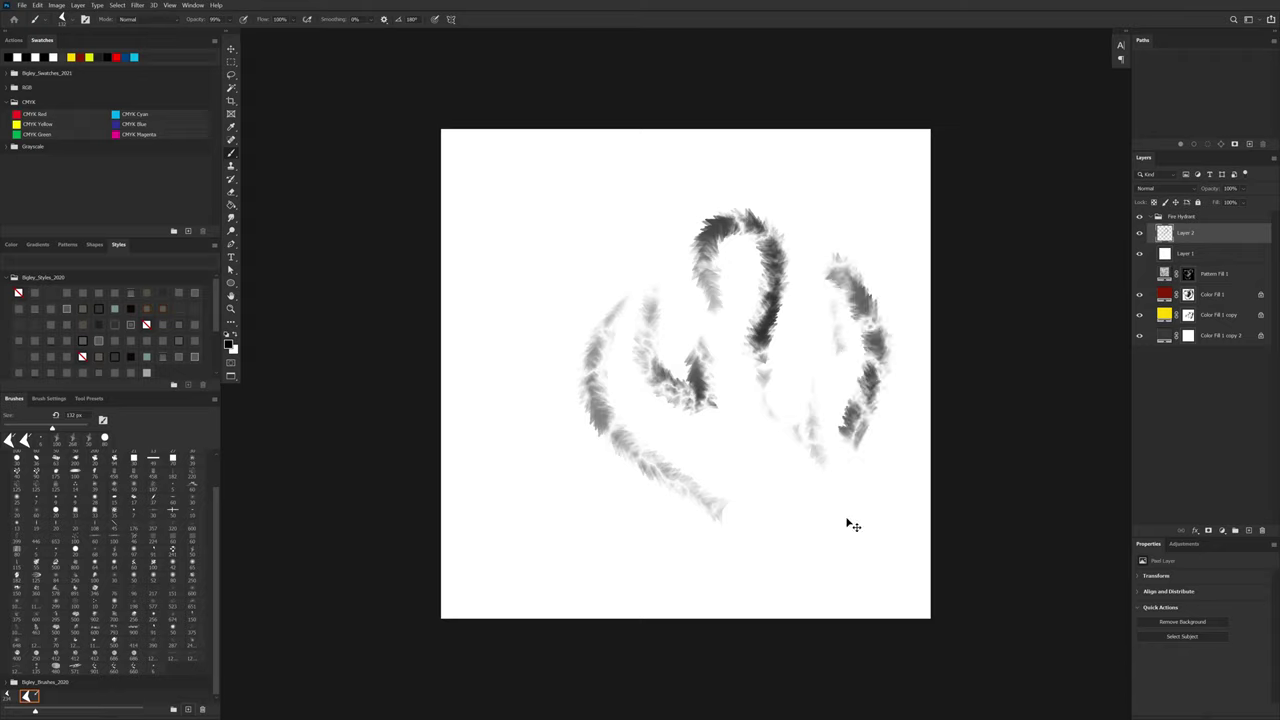
key(ctrl+z)
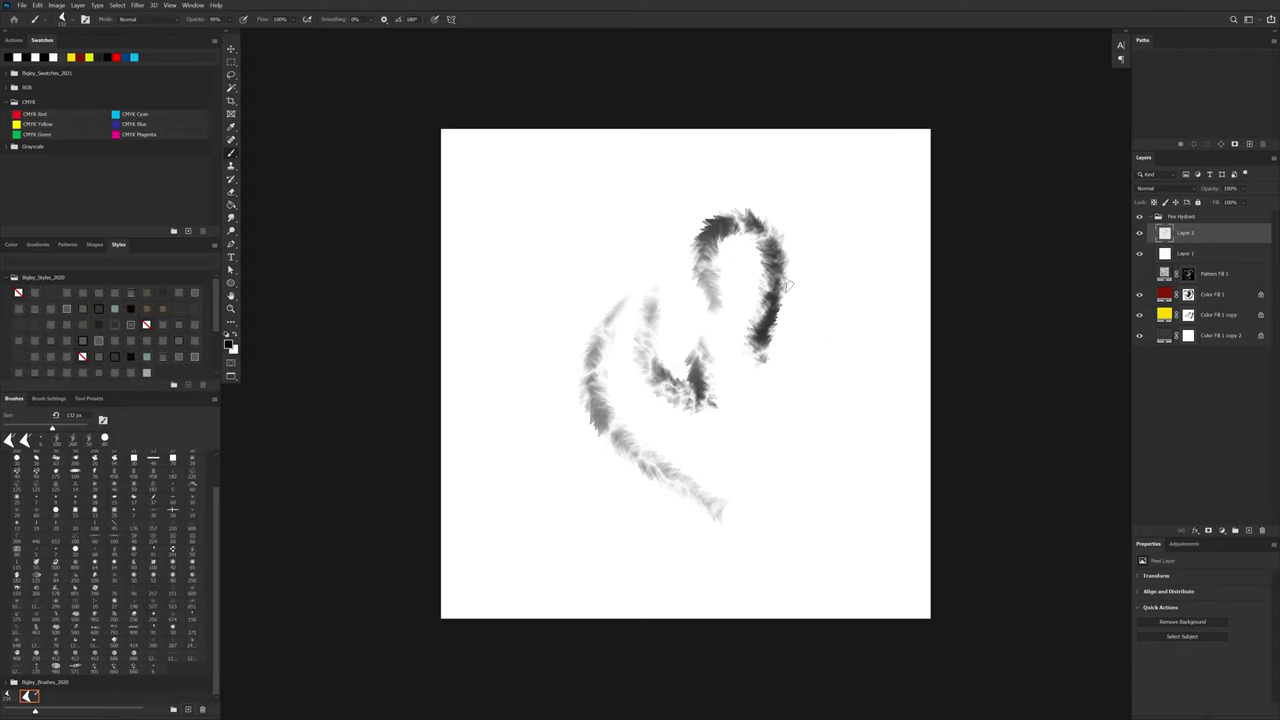
drag(808, 240, 785, 378)
mouse_move(772, 268)
mouse_down()
mouse_move(745, 375)
mouse_move(750, 242)
mouse_move(833, 254)
mouse_move(842, 237)
mouse_move(854, 346)
mouse_move(836, 270)
mouse_move(829, 435)
mouse_move(814, 430)
mouse_move(800, 380)
mouse_move(806, 474)
mouse_up()
key(ctrl+z)
mouse_move(776, 393)
mouse_down()
mouse_move(782, 465)
mouse_move(770, 490)
mouse_up()
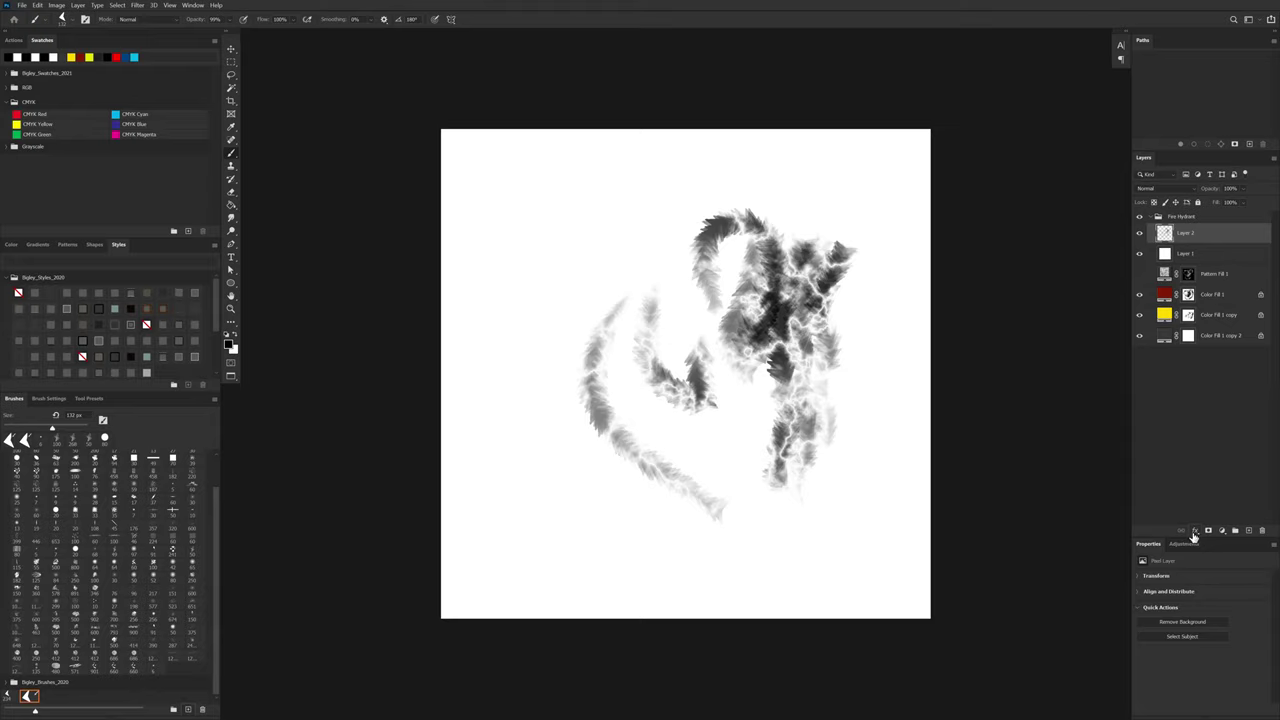
Step: Try a black Stroke effect on Layer 2, positioned Inside, and preview it at different sizes
click(1195, 531)
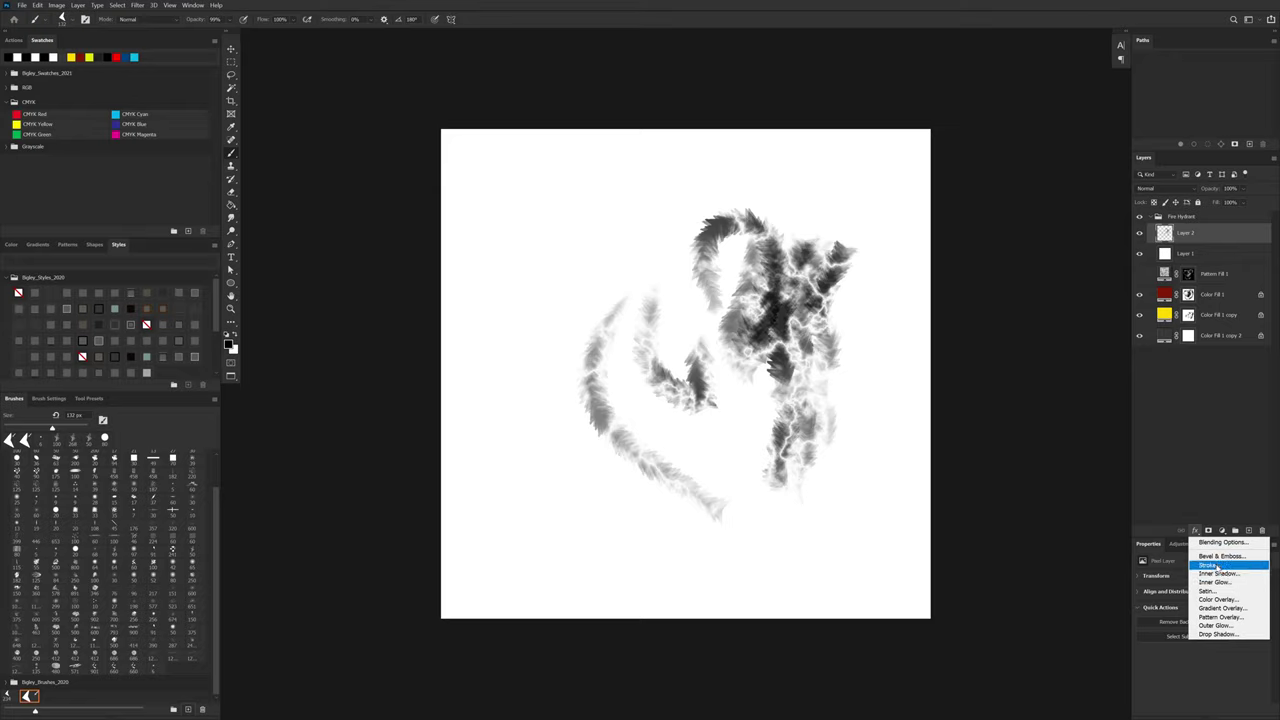
click(1217, 567)
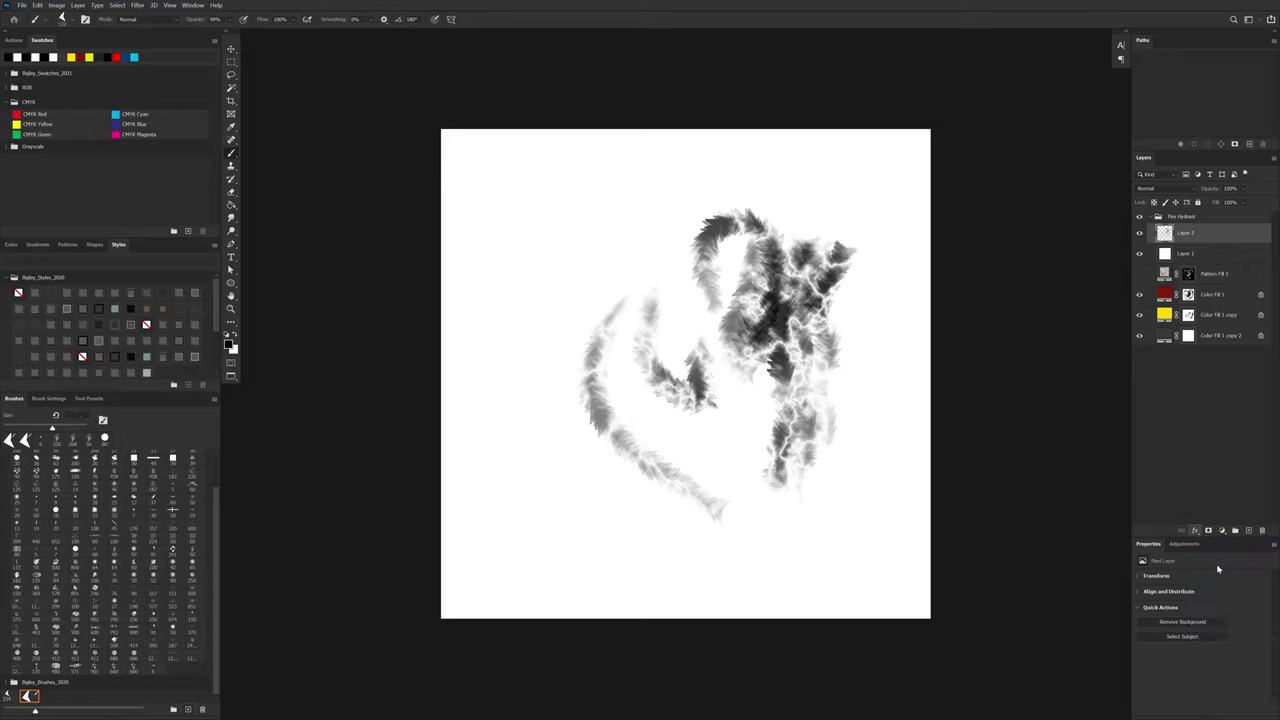
drag(745, 253, 827, 392)
drag(757, 303, 797, 300)
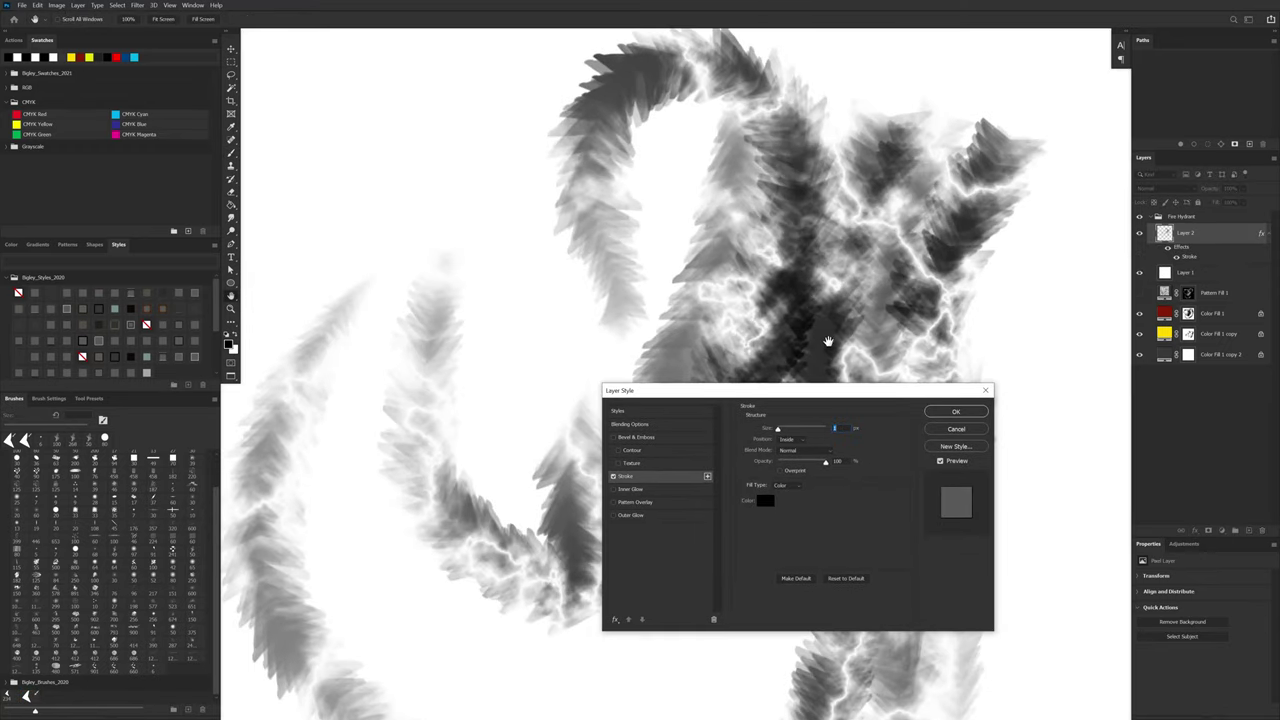
drag(828, 342, 857, 243)
drag(779, 429, 789, 430)
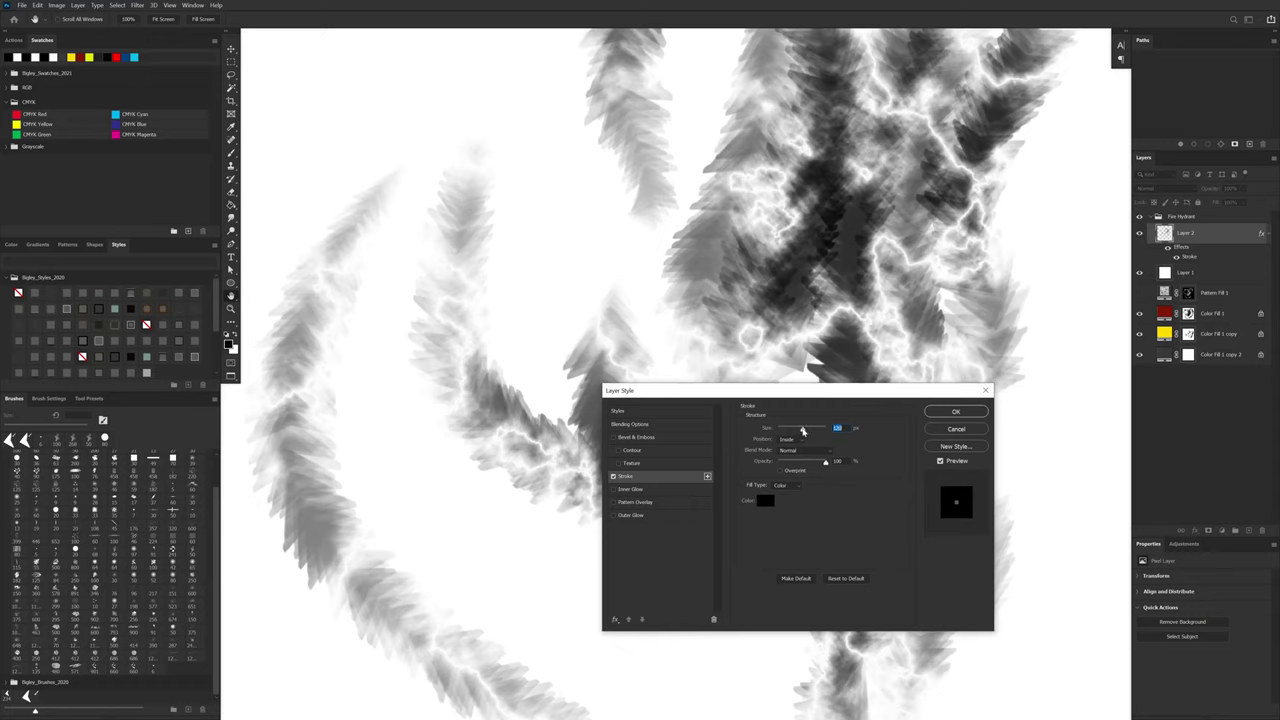
drag(802, 432, 766, 438)
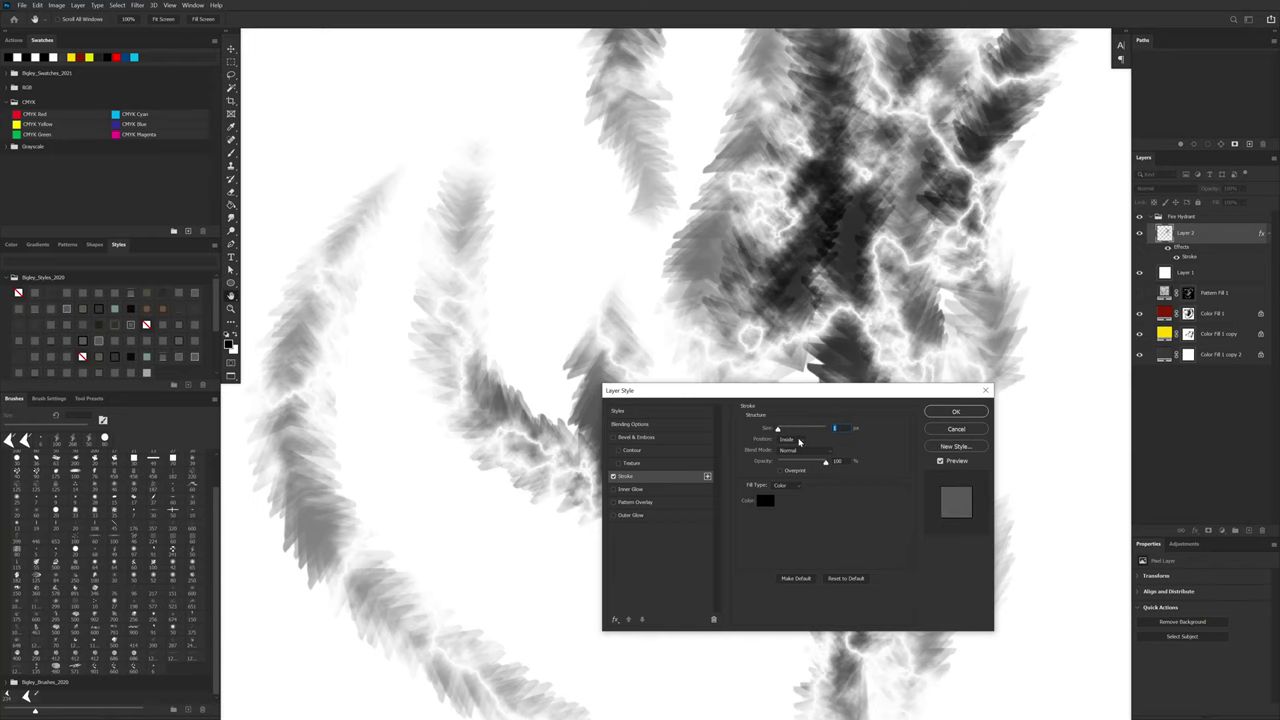
Step: Switch the Stroke effect's position to Outside, preview thicker outlines on the feathery strokes, and discard the effect
click(799, 441)
click(790, 431)
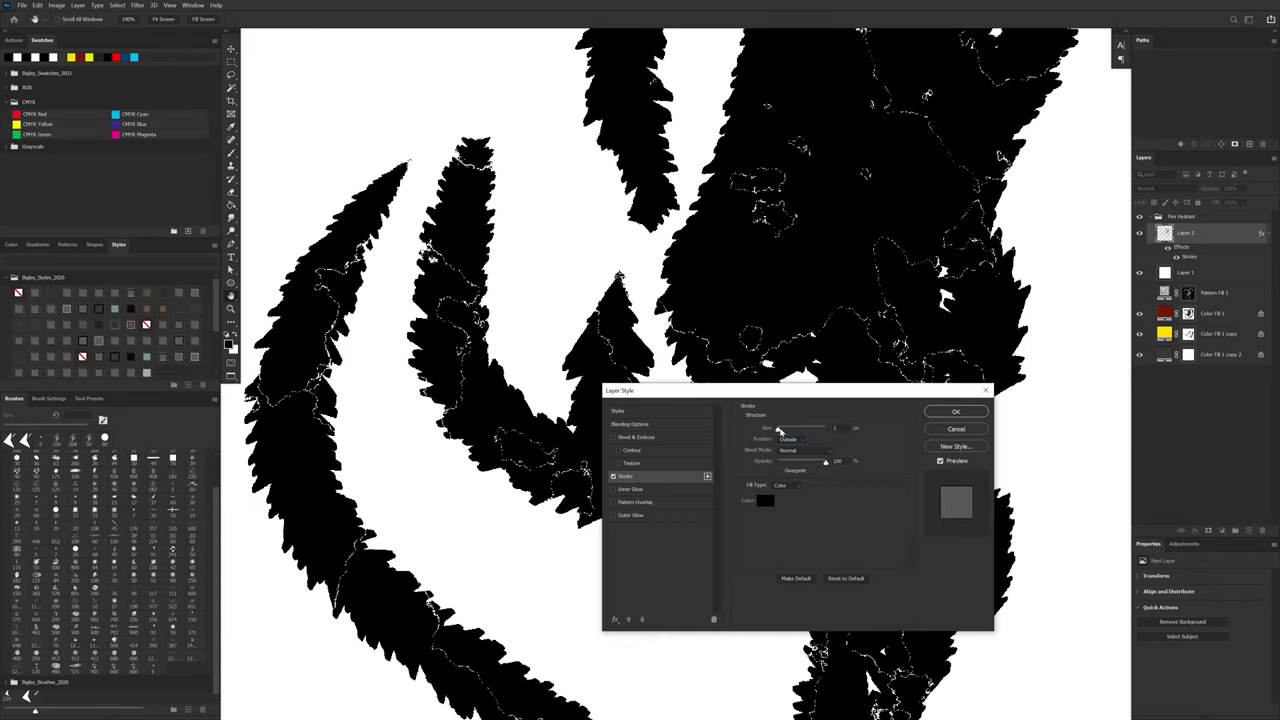
mouse_move(777, 428)
mouse_down()
mouse_move(792, 429)
mouse_move(778, 439)
mouse_up()
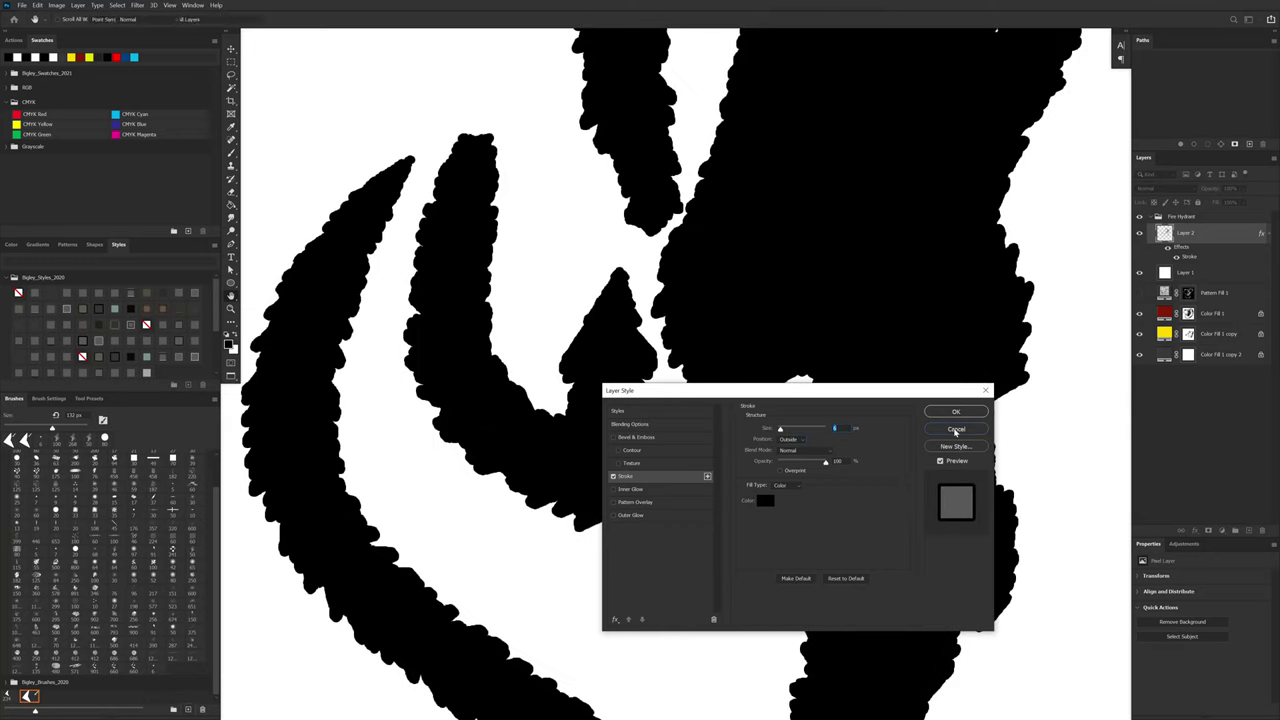
click(934, 430)
Step: Choose the 6 px hard round brush and draw a thin black hairpin curve in the canvas's upper-left area
drag(681, 426, 834, 508)
right_click(536, 242)
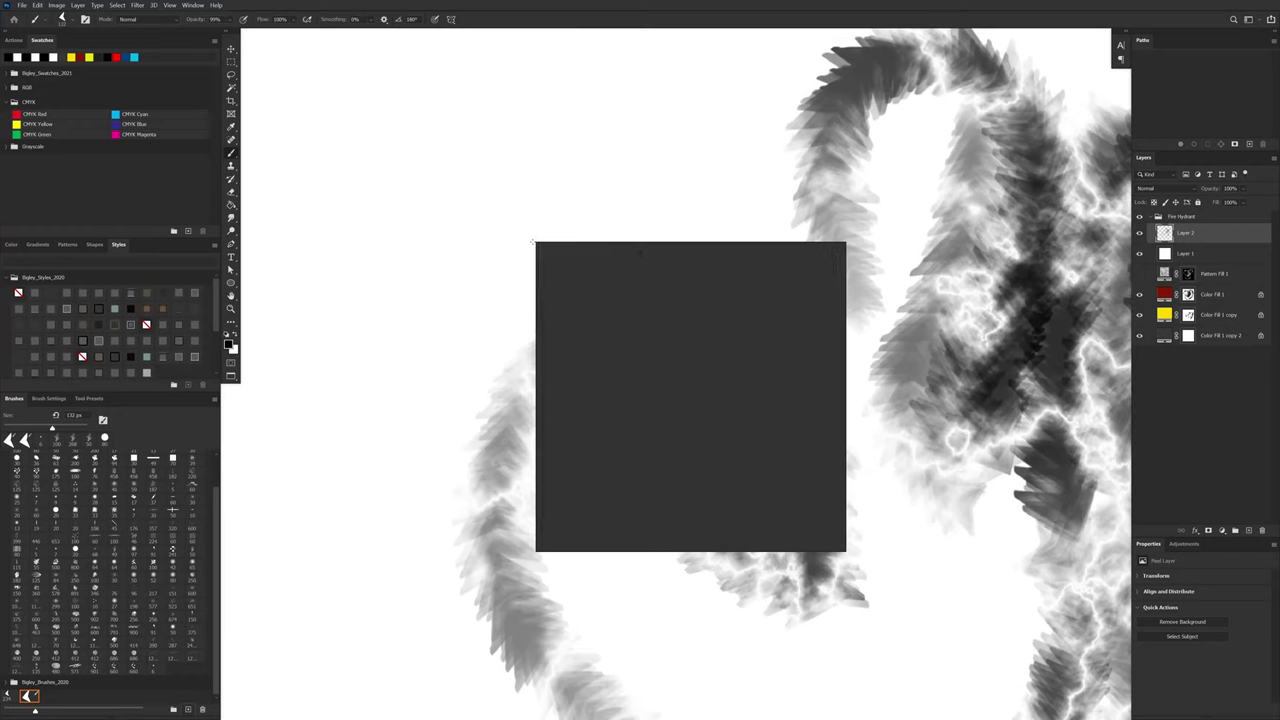
drag(823, 454, 820, 343)
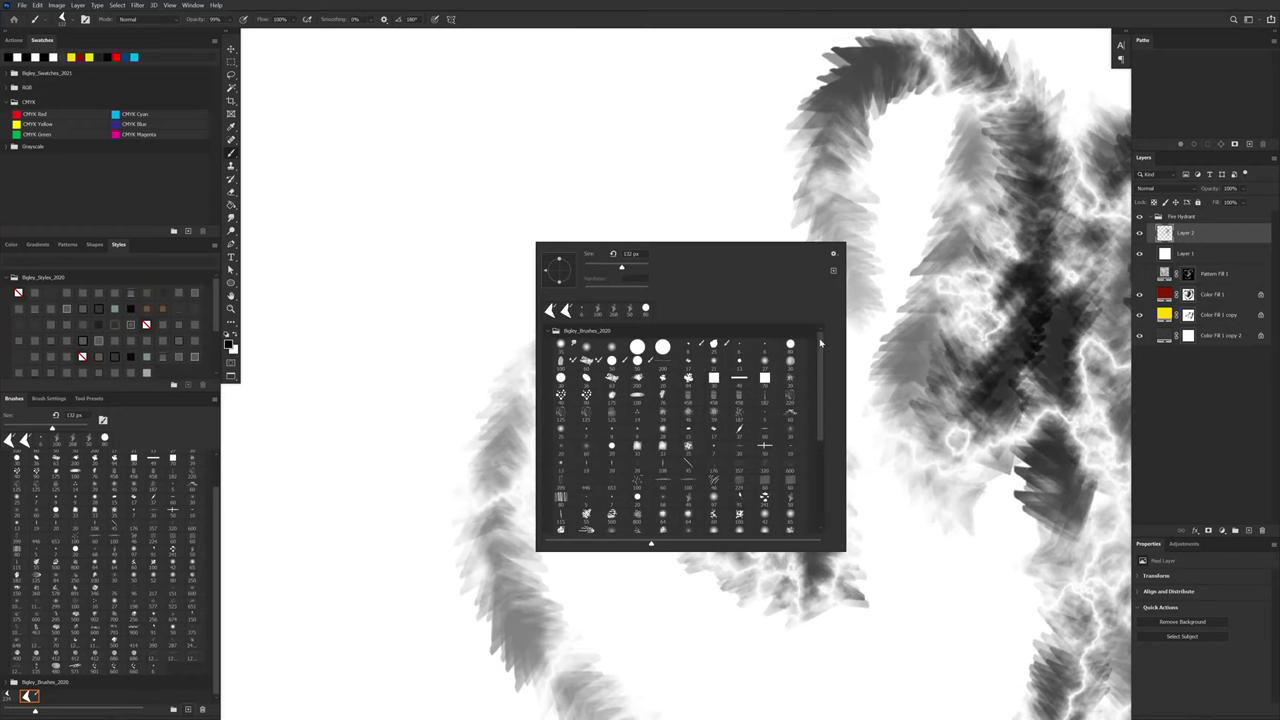
click(766, 346)
key(Return)
mouse_move(627, 74)
mouse_down()
mouse_move(288, 380)
mouse_move(593, 150)
mouse_move(676, 118)
mouse_up()
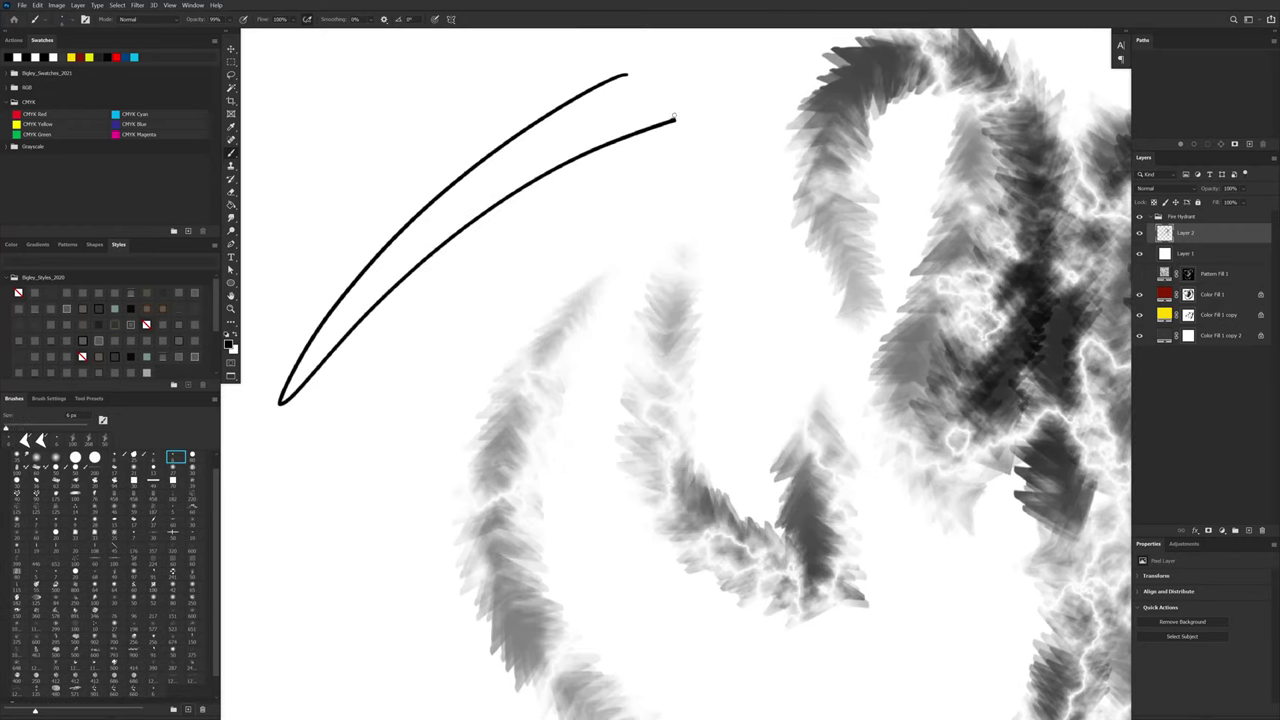
Step: Paint small white gaps across both arms of the thin black curve
drag(540, 466, 688, 408)
key(x)
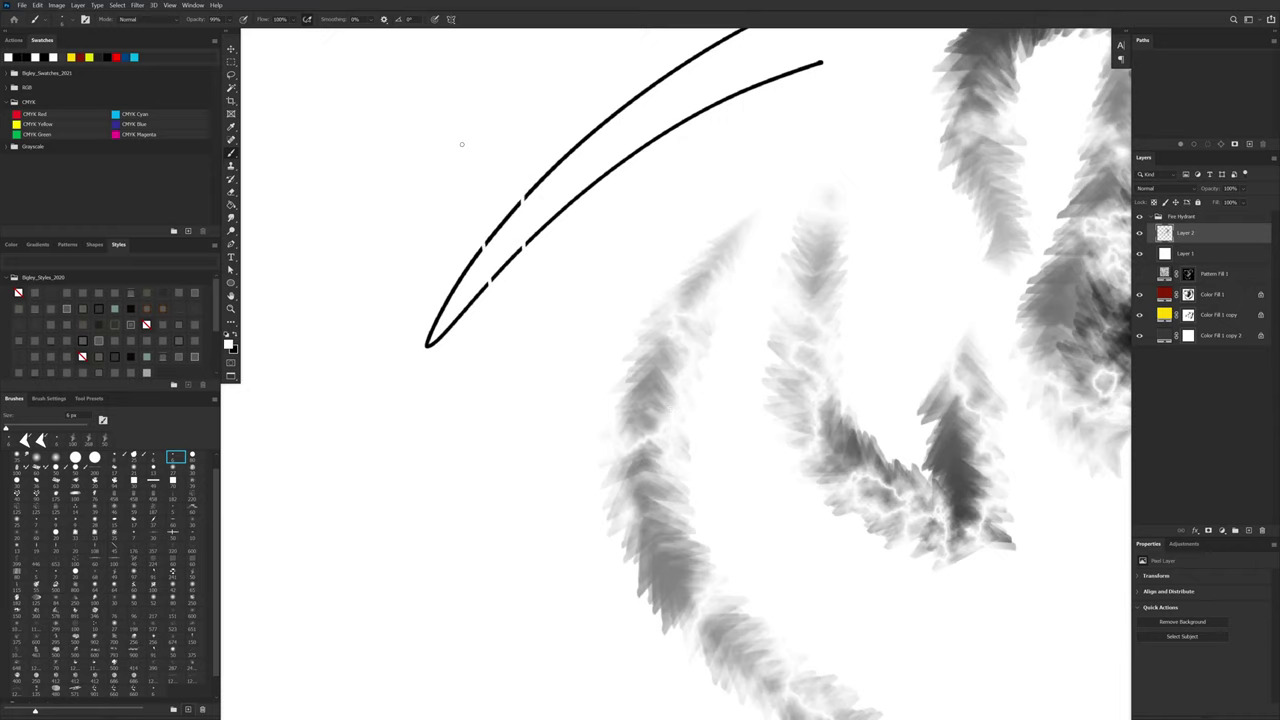
drag(786, 495, 694, 529)
mouse_move(732, 485)
mouse_down()
mouse_move(760, 486)
mouse_move(695, 490)
mouse_move(701, 398)
mouse_up()
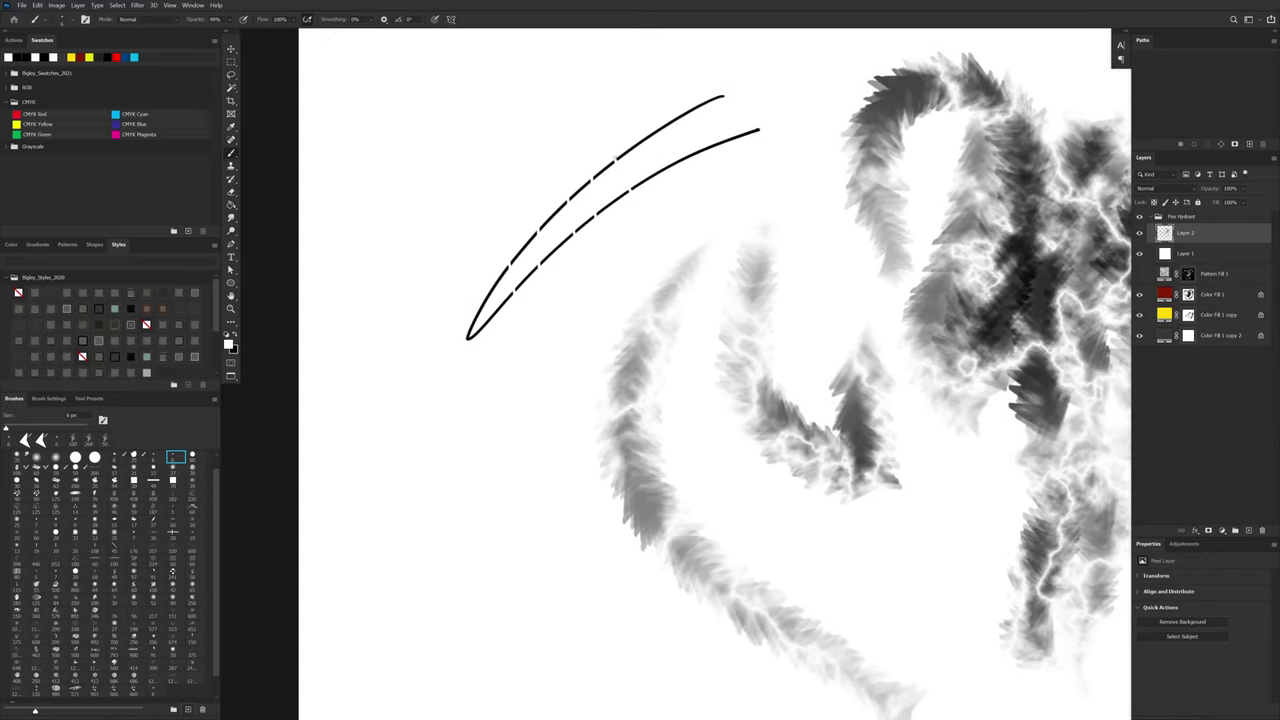
Step: Paint thick, overlapping black strokes below the thin curve with the blob-shaped brush, raising its opacity to 100% for the last stroke
right_click(686, 498)
click(816, 548)
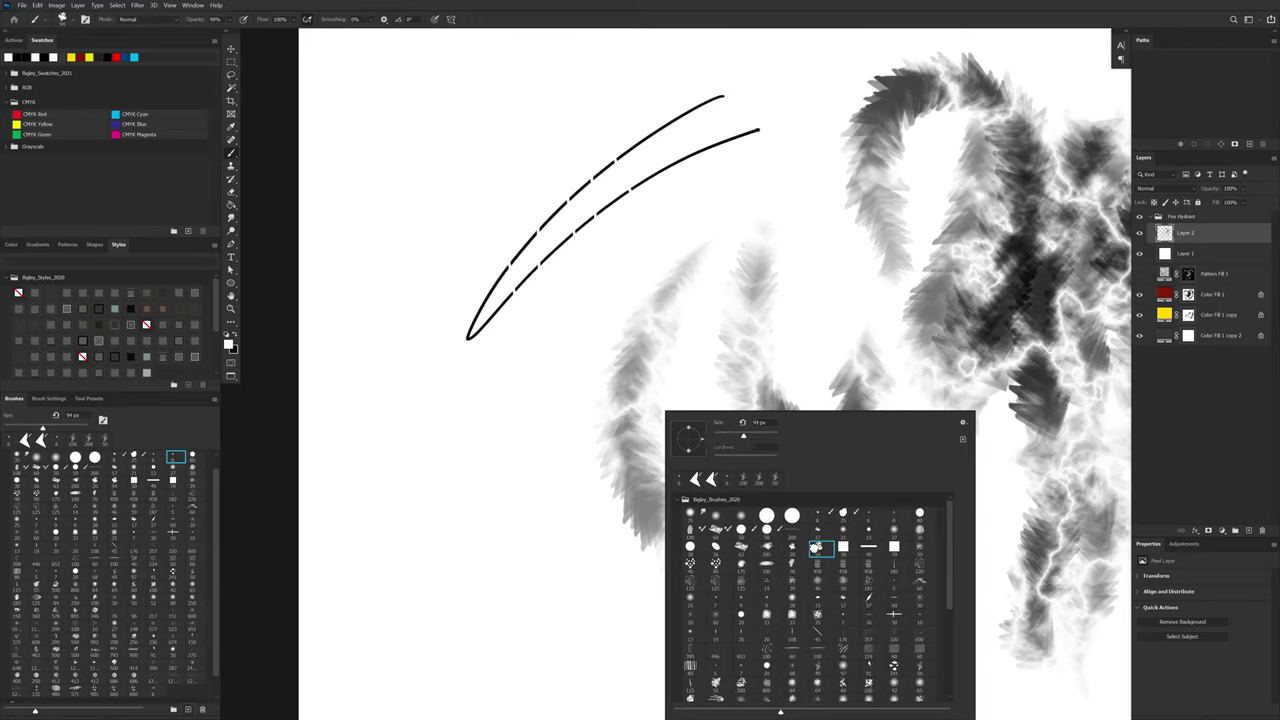
key(Return)
drag(570, 645, 435, 352)
drag(470, 345, 665, 618)
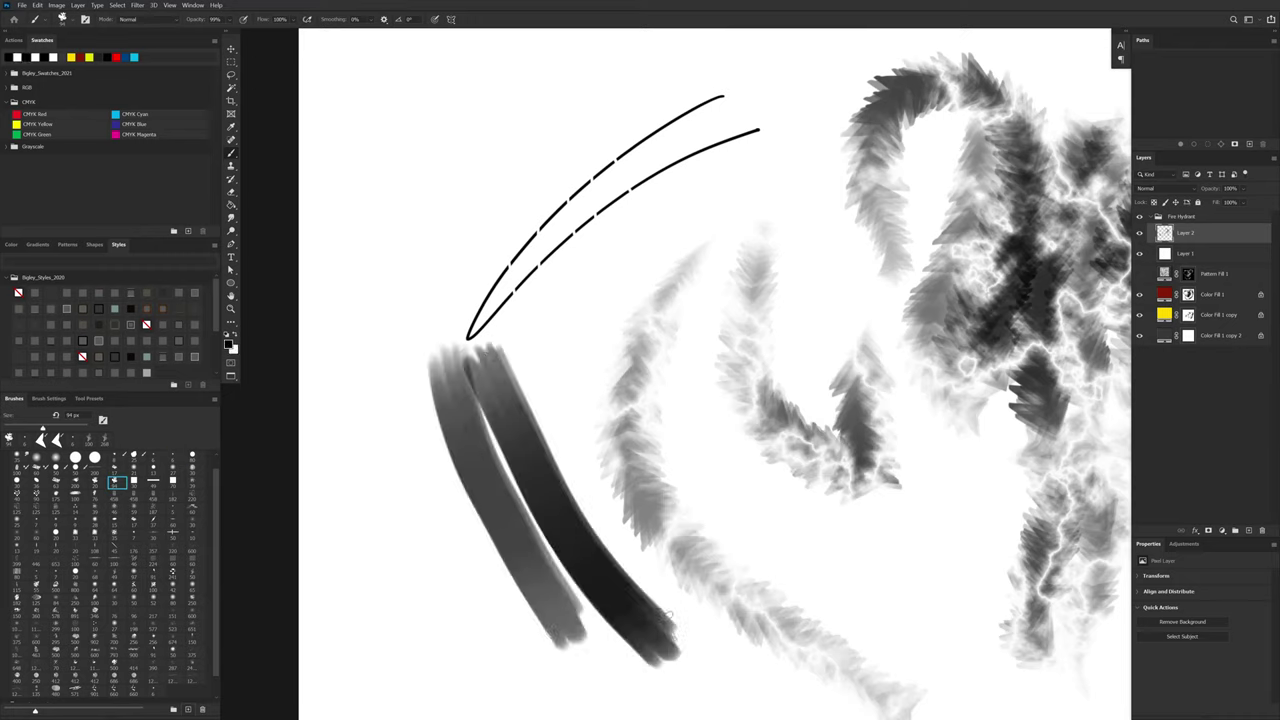
drag(530, 330, 645, 625)
drag(575, 370, 582, 628)
drag(605, 408, 555, 635)
mouse_move(625, 410)
mouse_down()
mouse_move(590, 635)
mouse_move(612, 642)
mouse_up()
drag(603, 436, 622, 650)
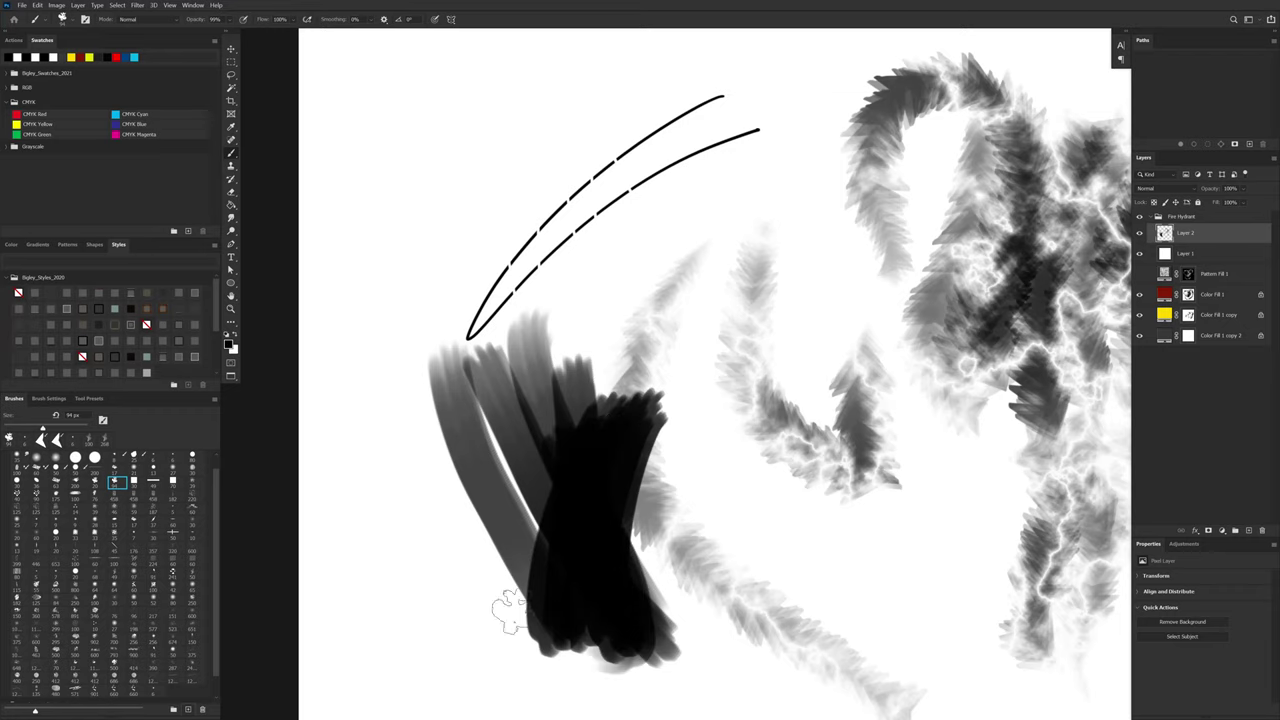
drag(192, 22, 199, 22)
mouse_move(432, 350)
mouse_down()
mouse_move(470, 566)
mouse_move(578, 640)
mouse_up()
Step: Add a Stroke layer effect to the painted strokes on Layer 2 and set its color to pure red (ff0000)
drag(900, 508, 733, 509)
alt+click(733, 509)
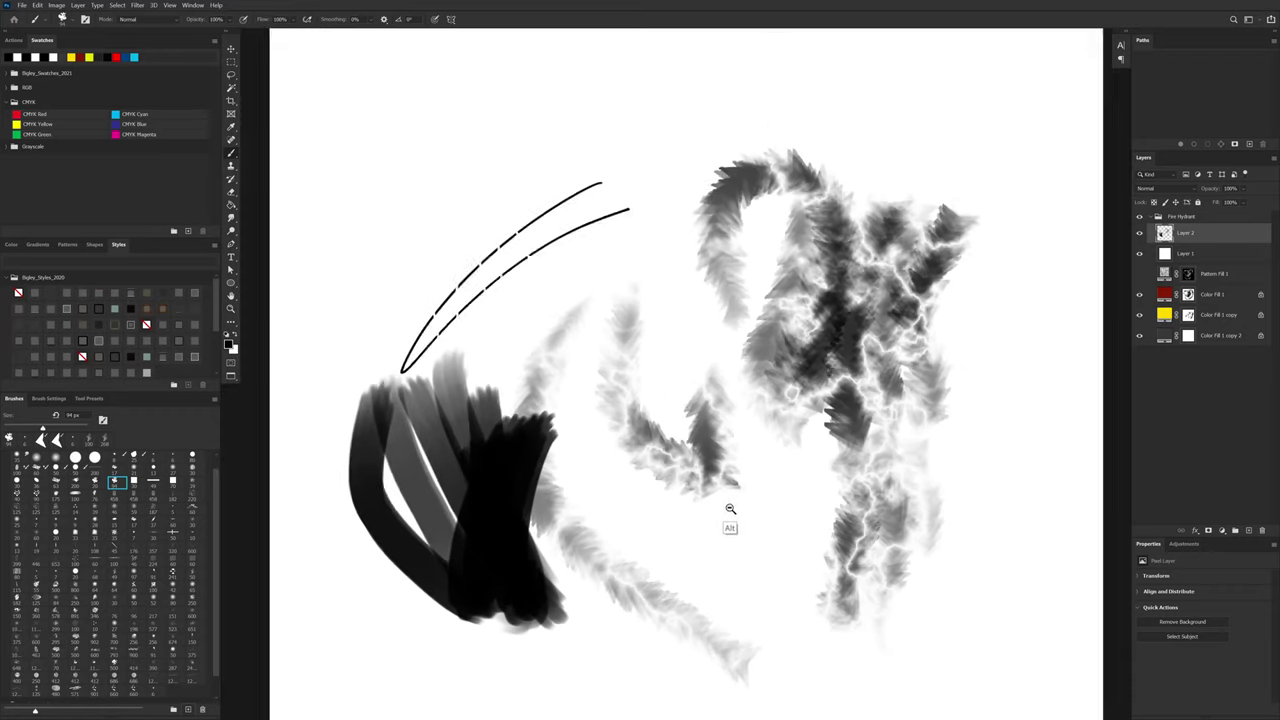
click(1194, 533)
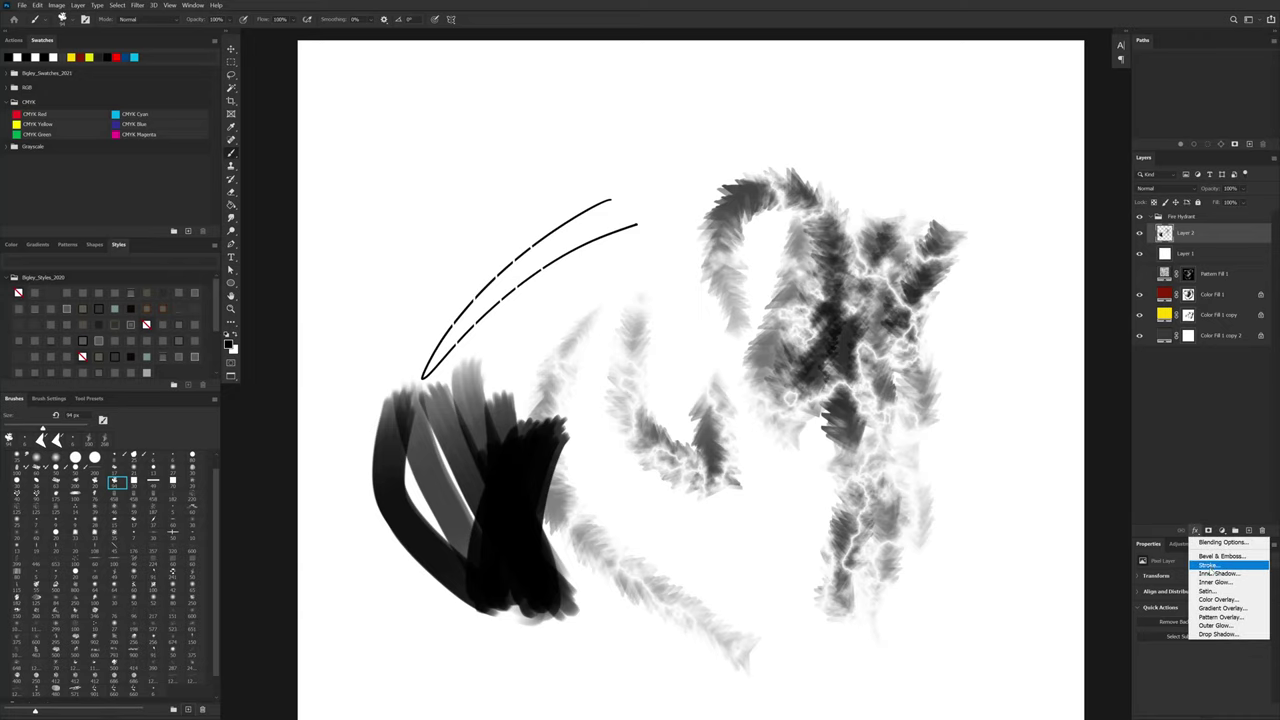
click(1210, 566)
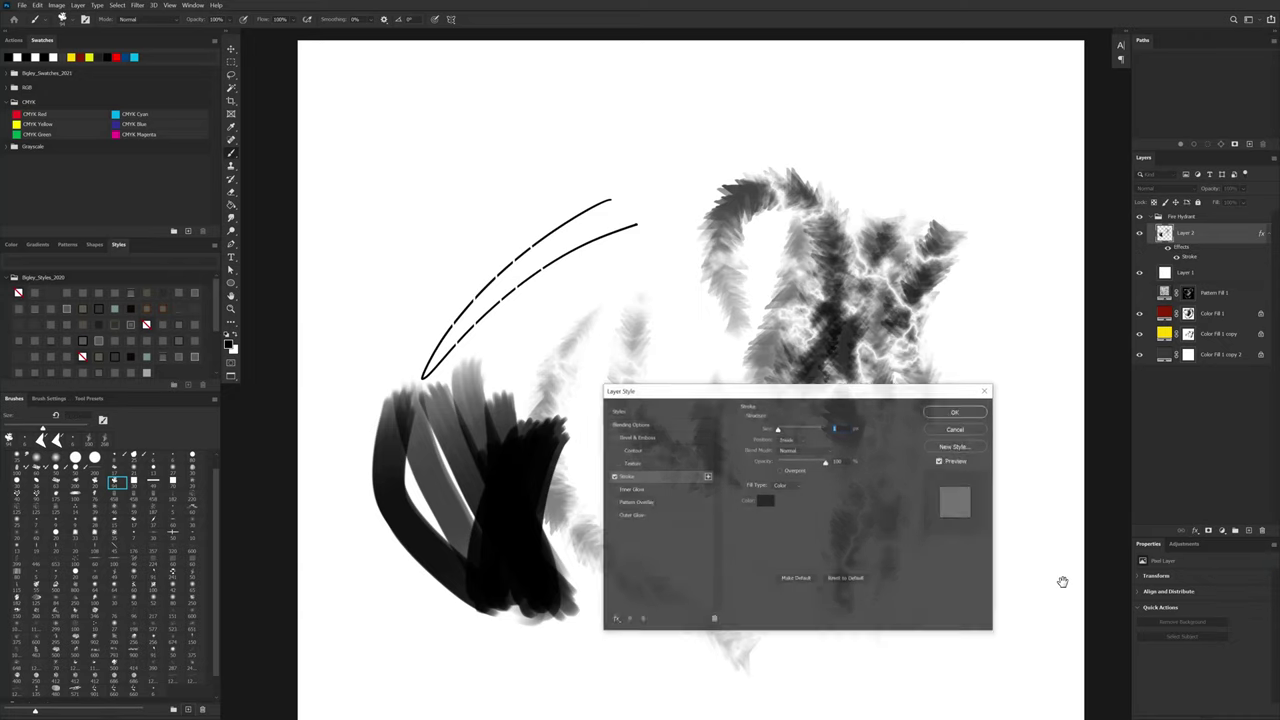
drag(710, 391, 755, 352)
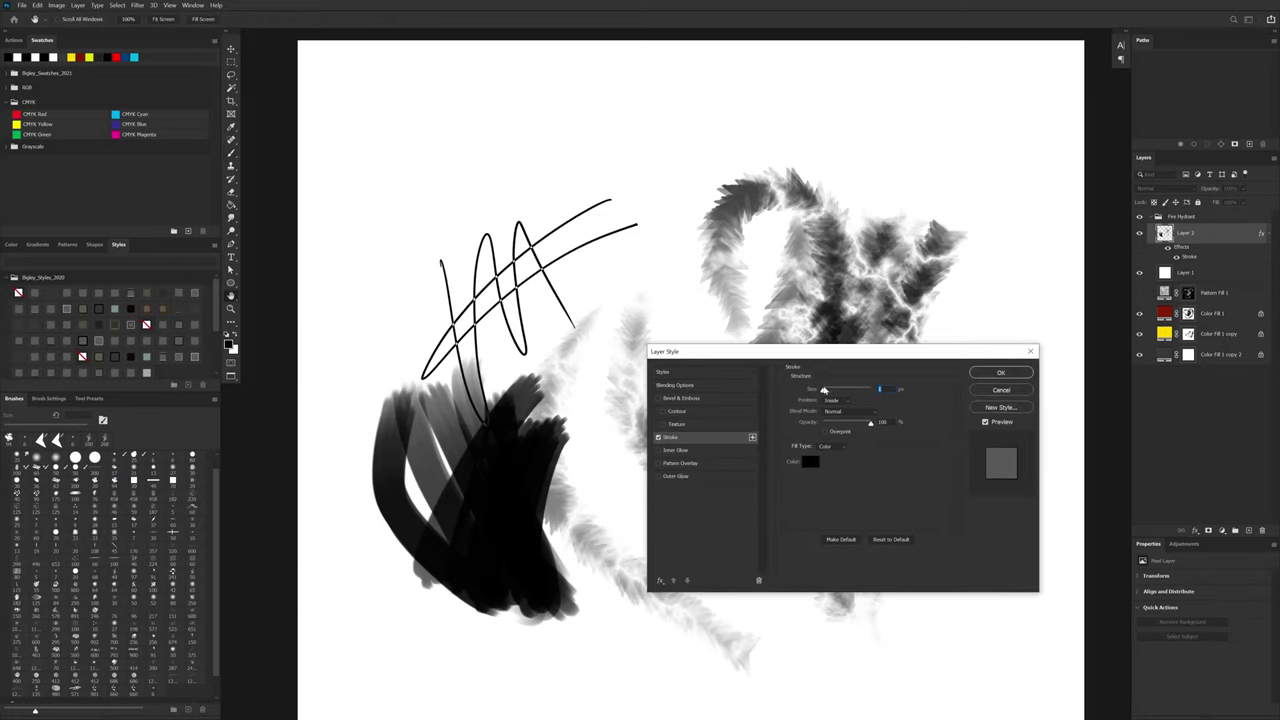
mouse_move(824, 391)
mouse_down()
mouse_move(836, 391)
mouse_move(825, 392)
mouse_up()
click(812, 461)
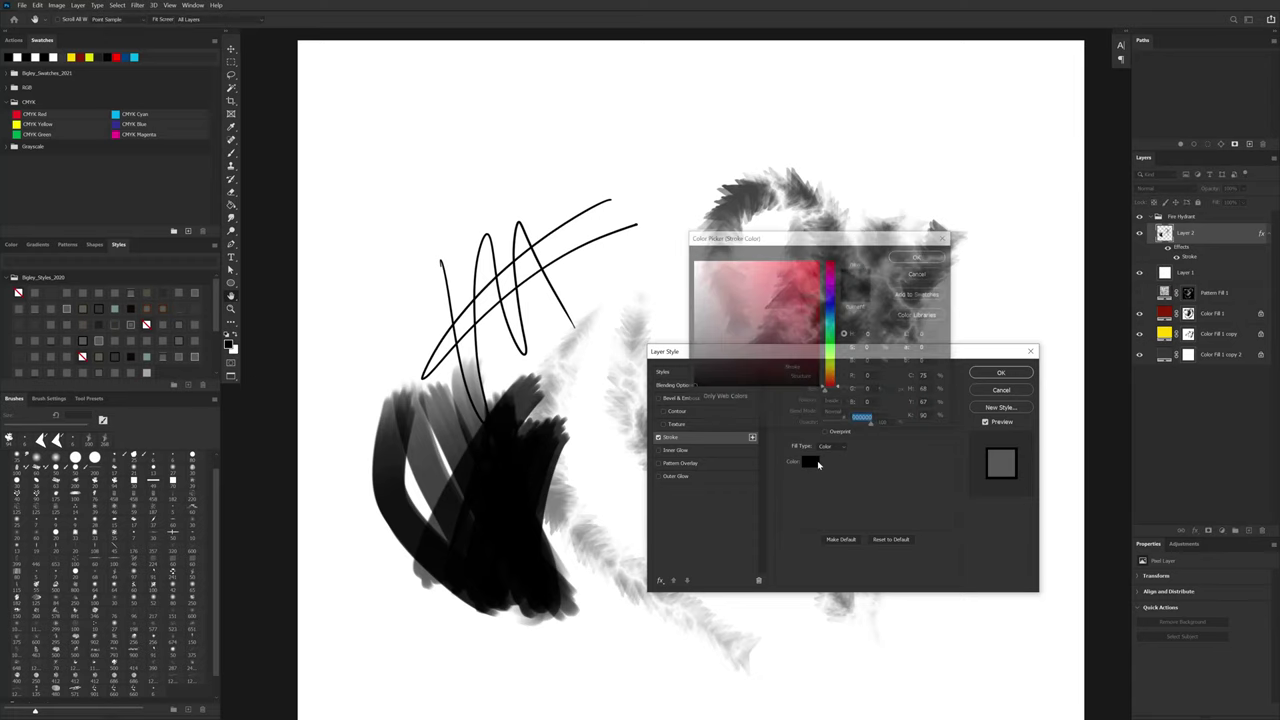
drag(785, 258, 820, 259)
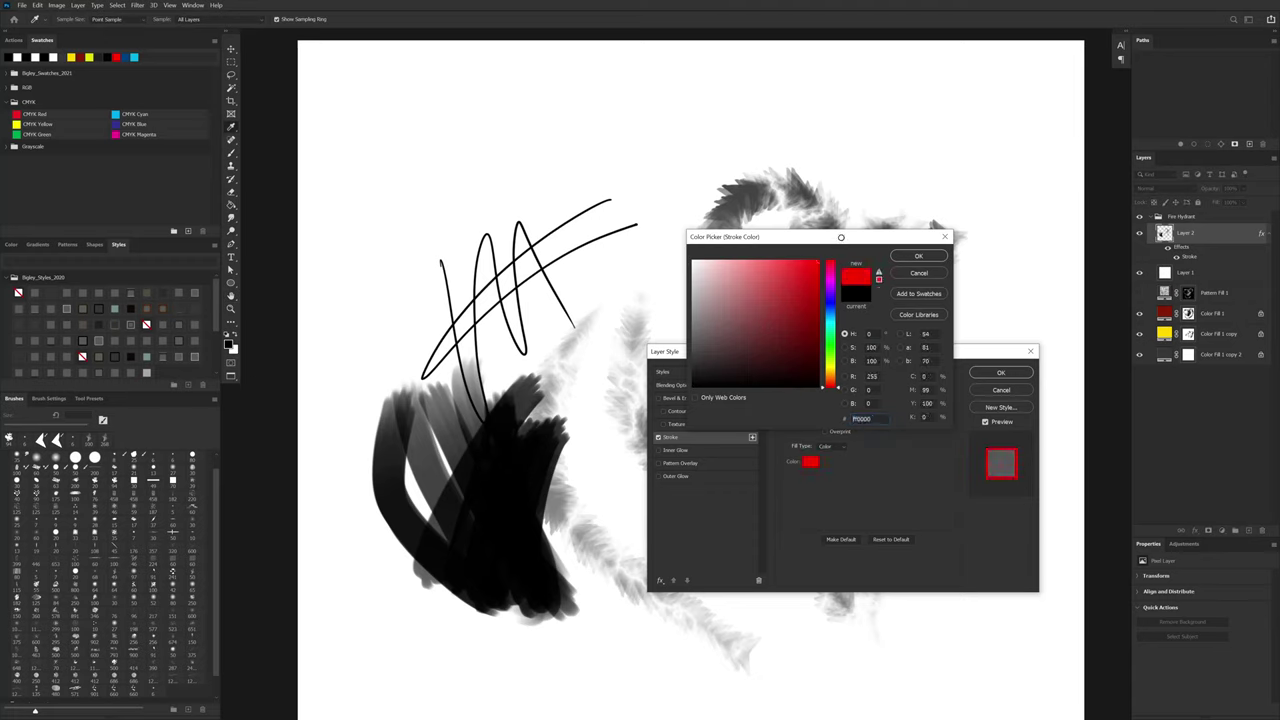
click(918, 256)
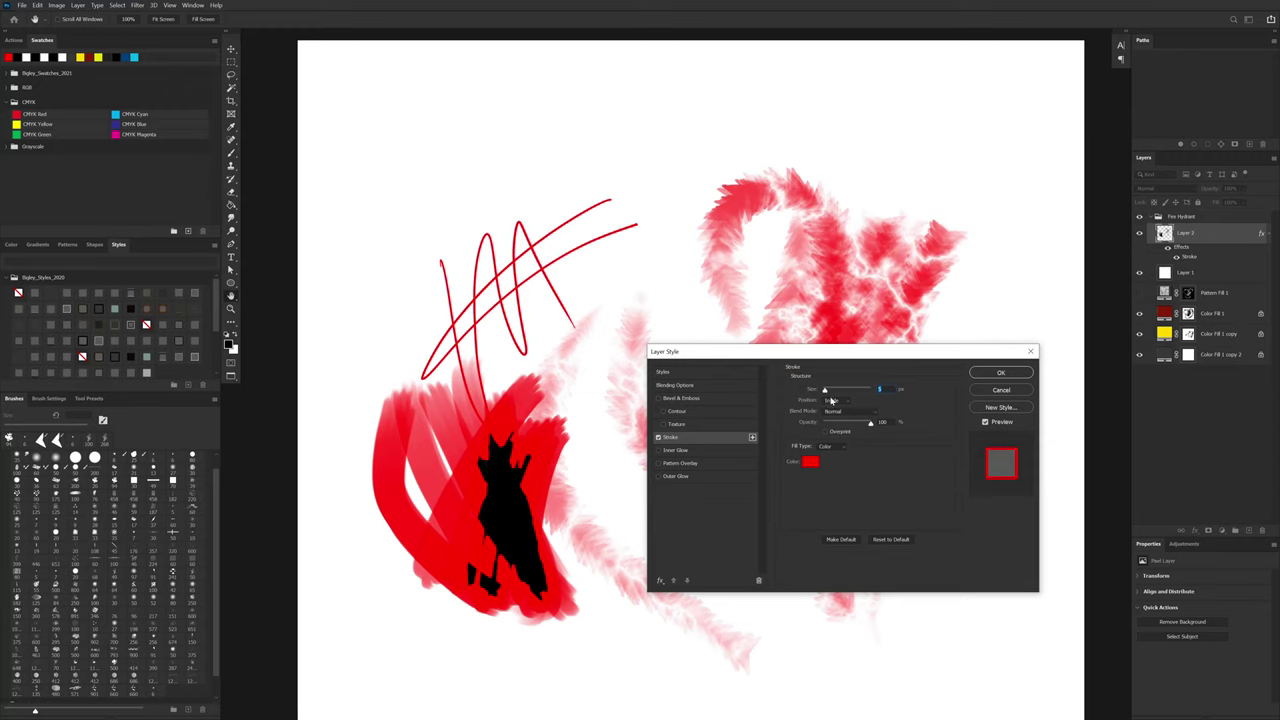
Step: Set the Stroke effect's position to Outside and its size to 4 px, keeping the opacity at 100%
click(831, 400)
click(848, 410)
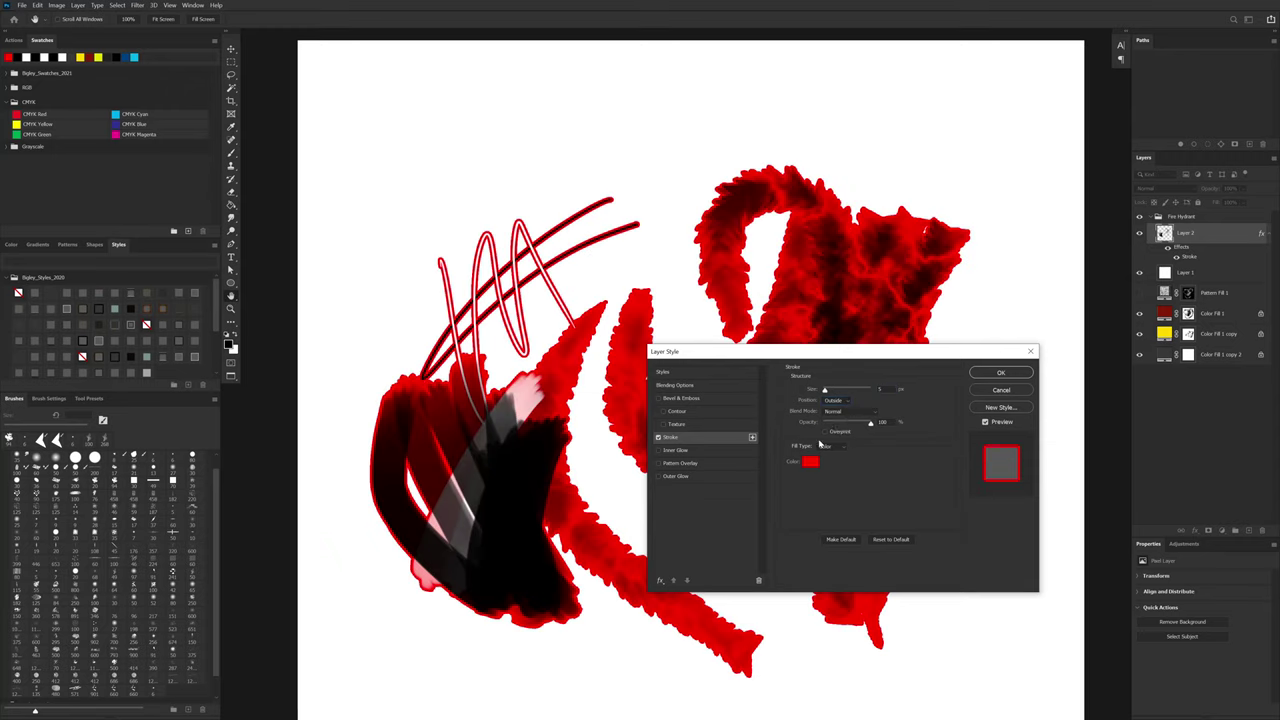
mouse_move(871, 424)
mouse_down()
mouse_move(848, 424)
mouse_move(879, 422)
mouse_up()
mouse_move(825, 390)
mouse_down()
mouse_move(848, 390)
mouse_move(828, 393)
mouse_up()
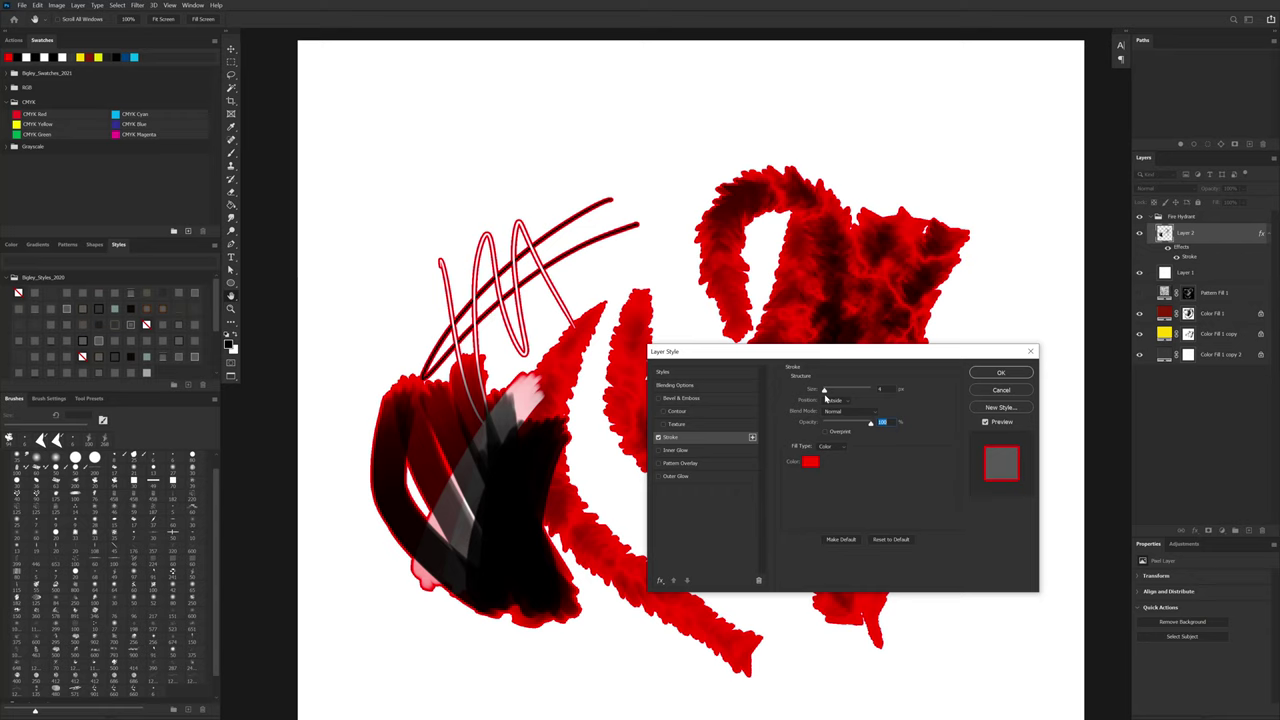
Step: Change the Stroke effect's color to a dark red
click(818, 462)
click(817, 325)
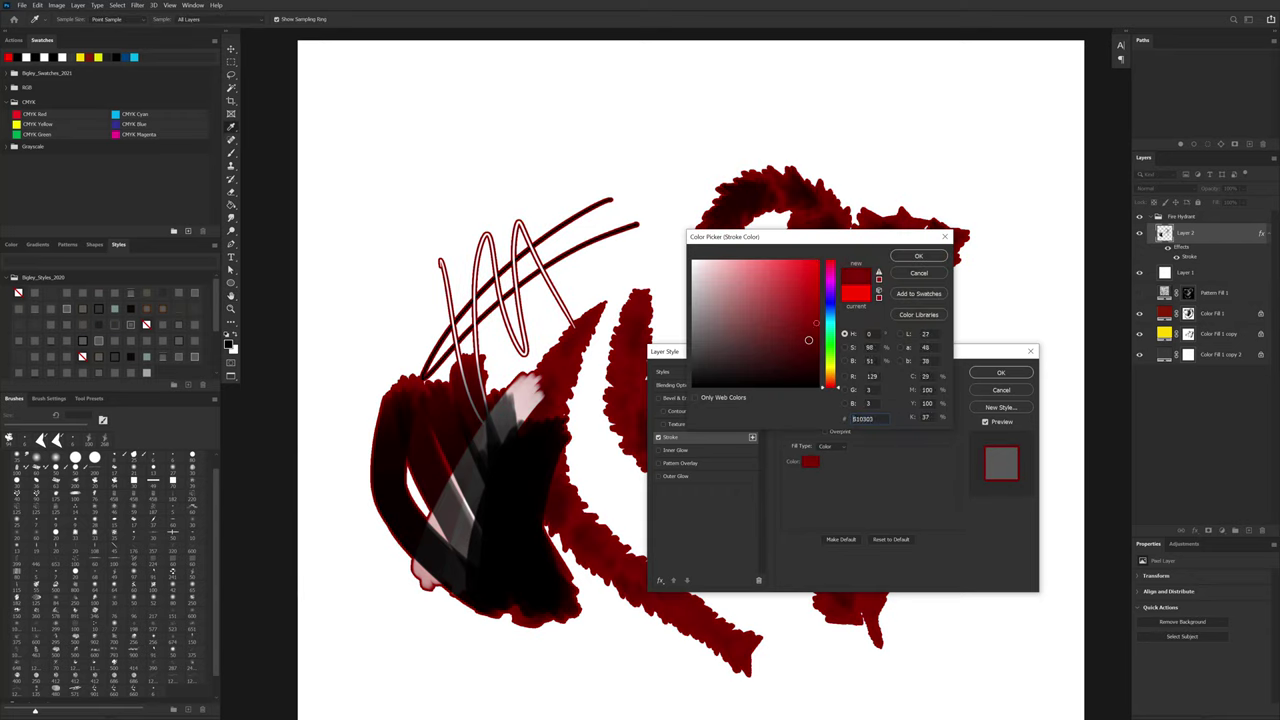
drag(820, 328, 823, 333)
click(920, 256)
Step: Set the Stroke effect's blend mode to Dissolve and lower its opacity slightly to preview a speckled outline
click(849, 412)
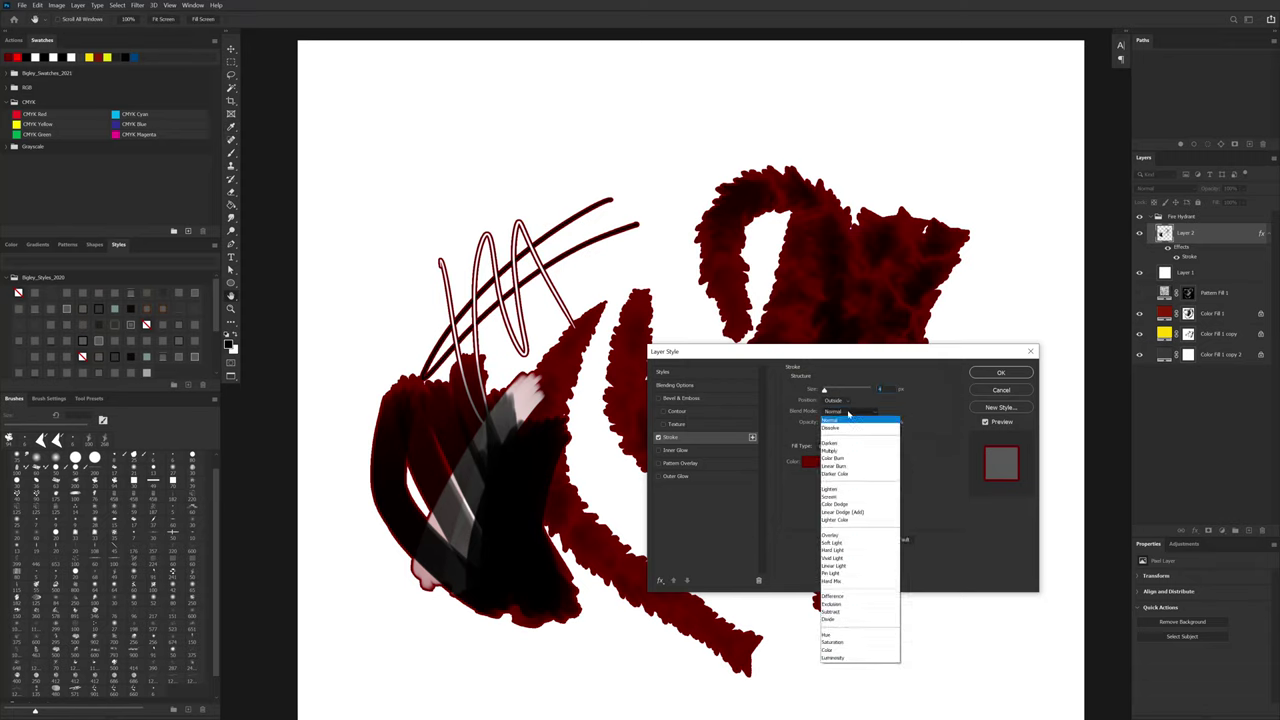
click(846, 412)
click(836, 446)
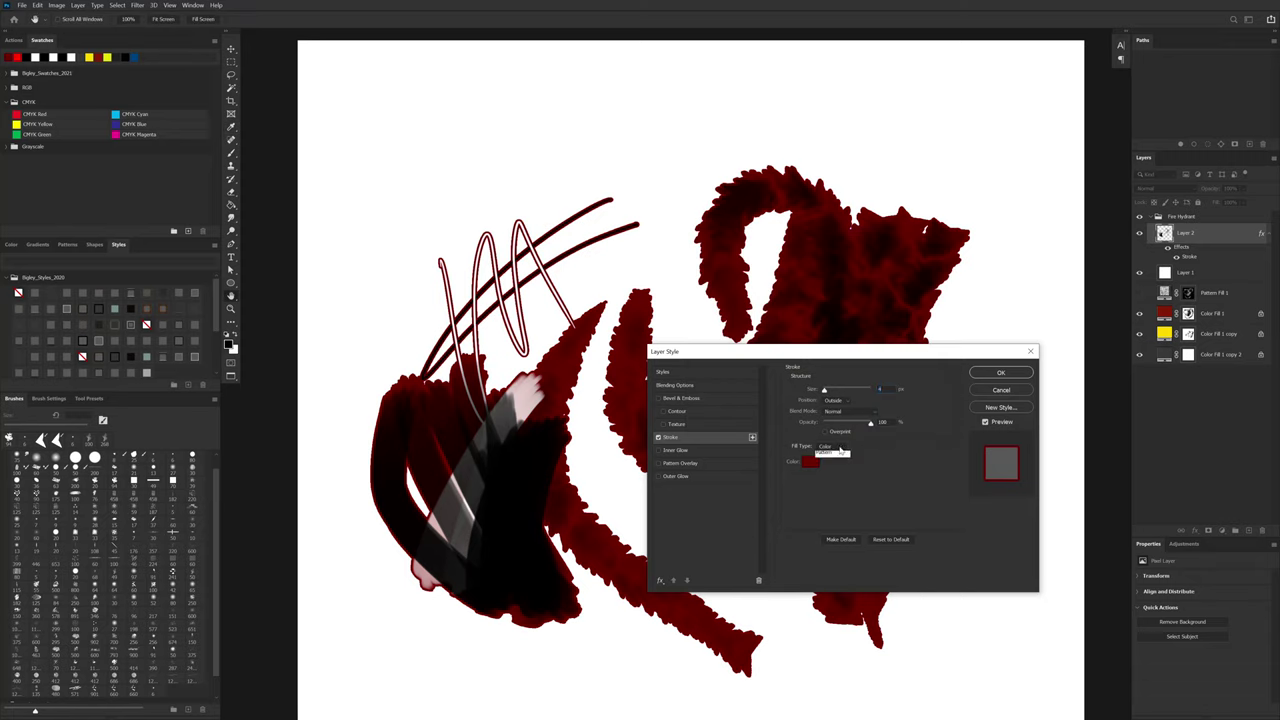
click(843, 447)
click(867, 418)
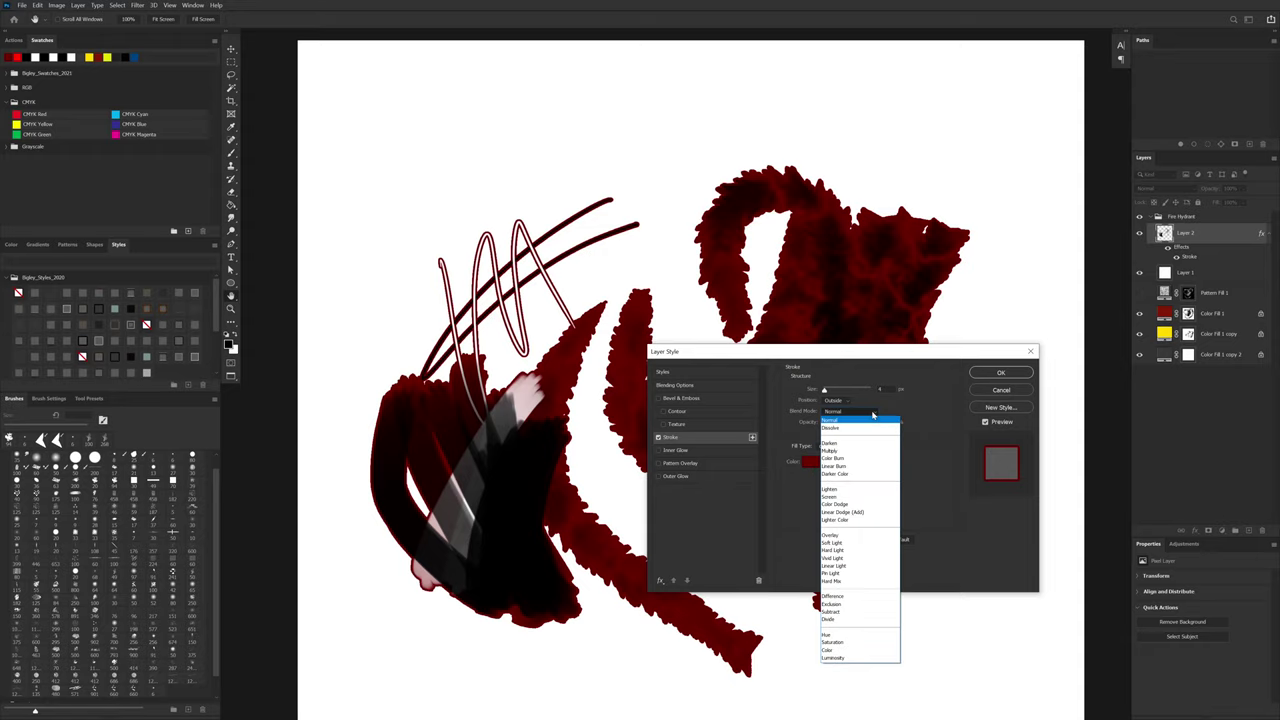
click(869, 418)
click(866, 418)
click(855, 428)
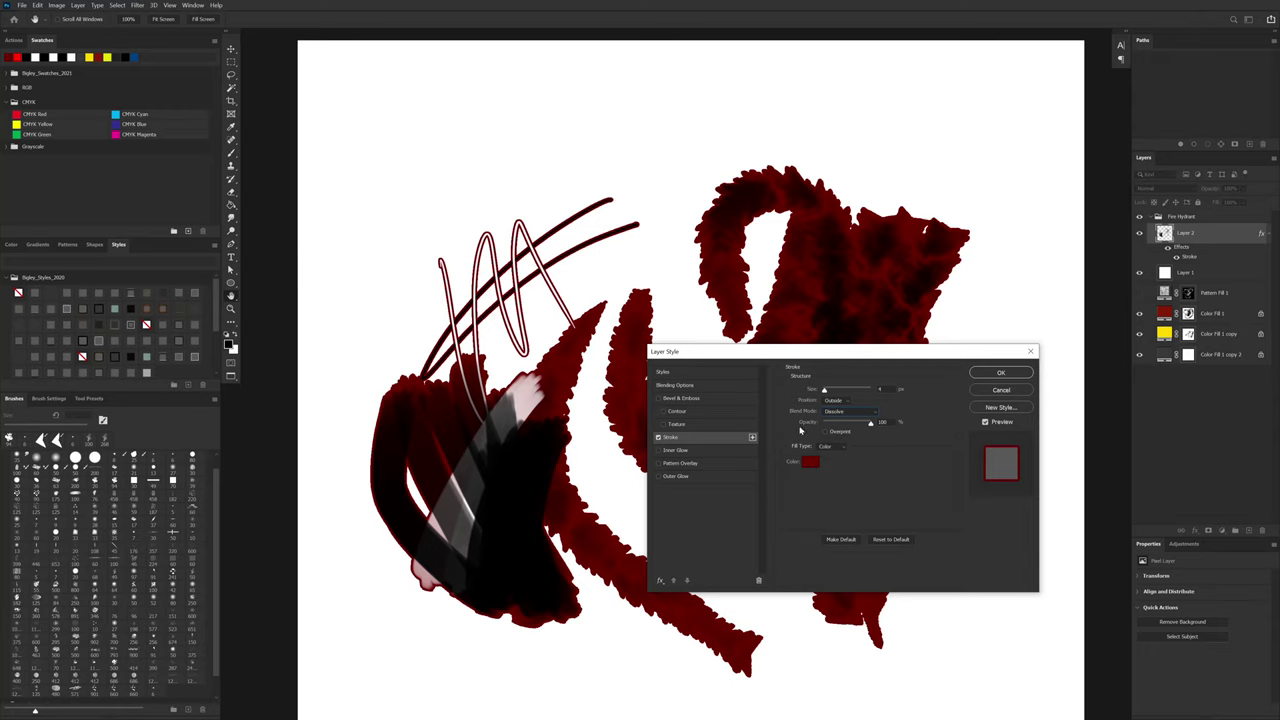
drag(577, 486, 603, 473)
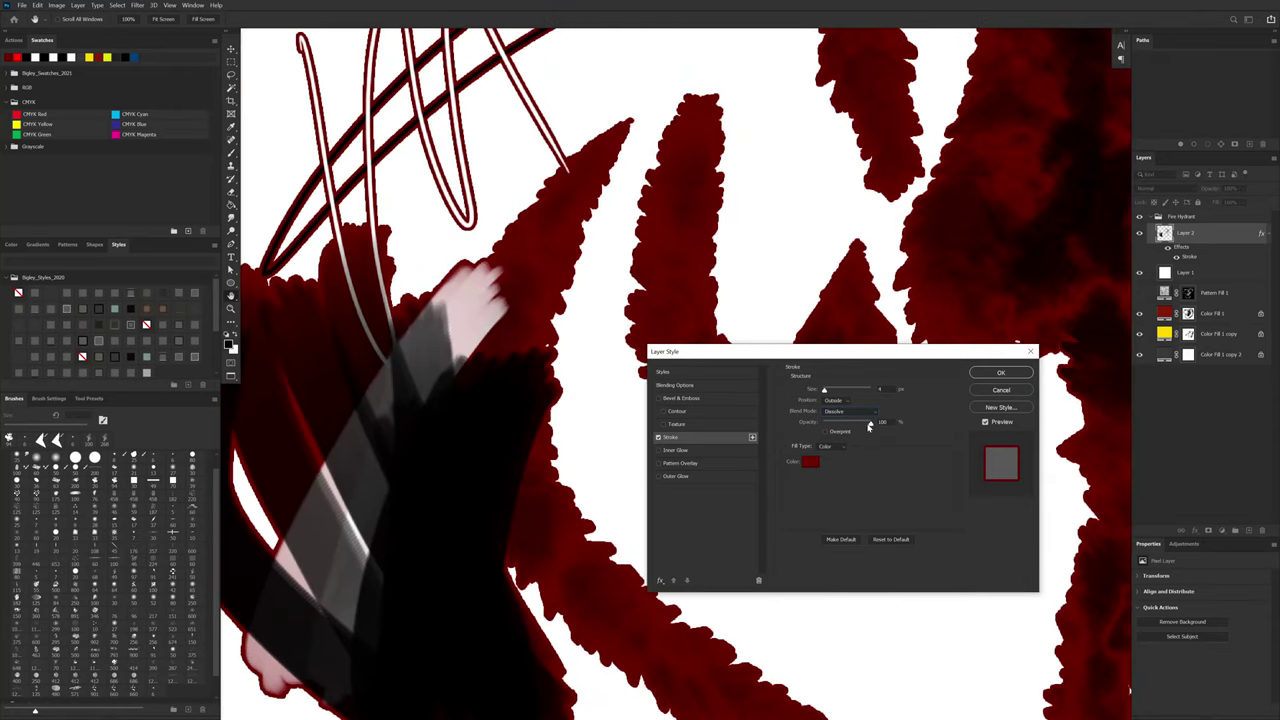
mouse_move(869, 425)
mouse_down()
mouse_move(849, 424)
mouse_move(869, 425)
mouse_up()
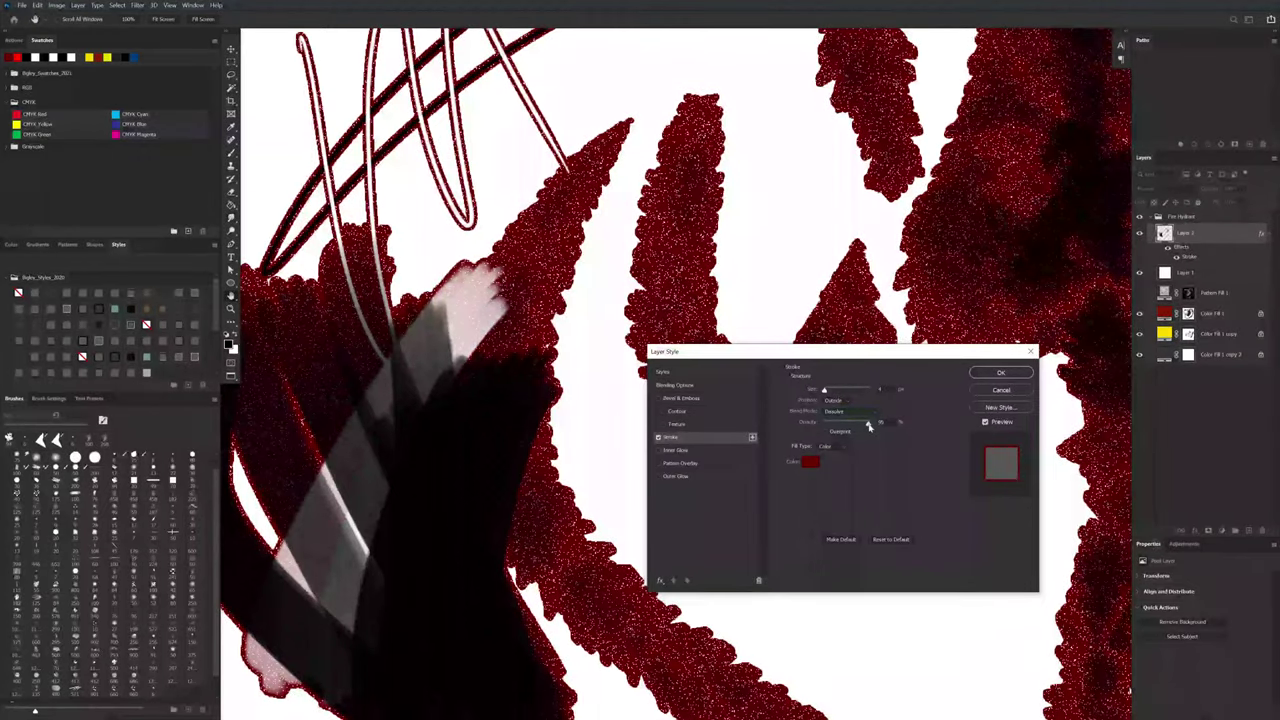
Step: Return the Stroke effect's blend mode to Normal and discard the effect
drag(571, 580, 537, 594)
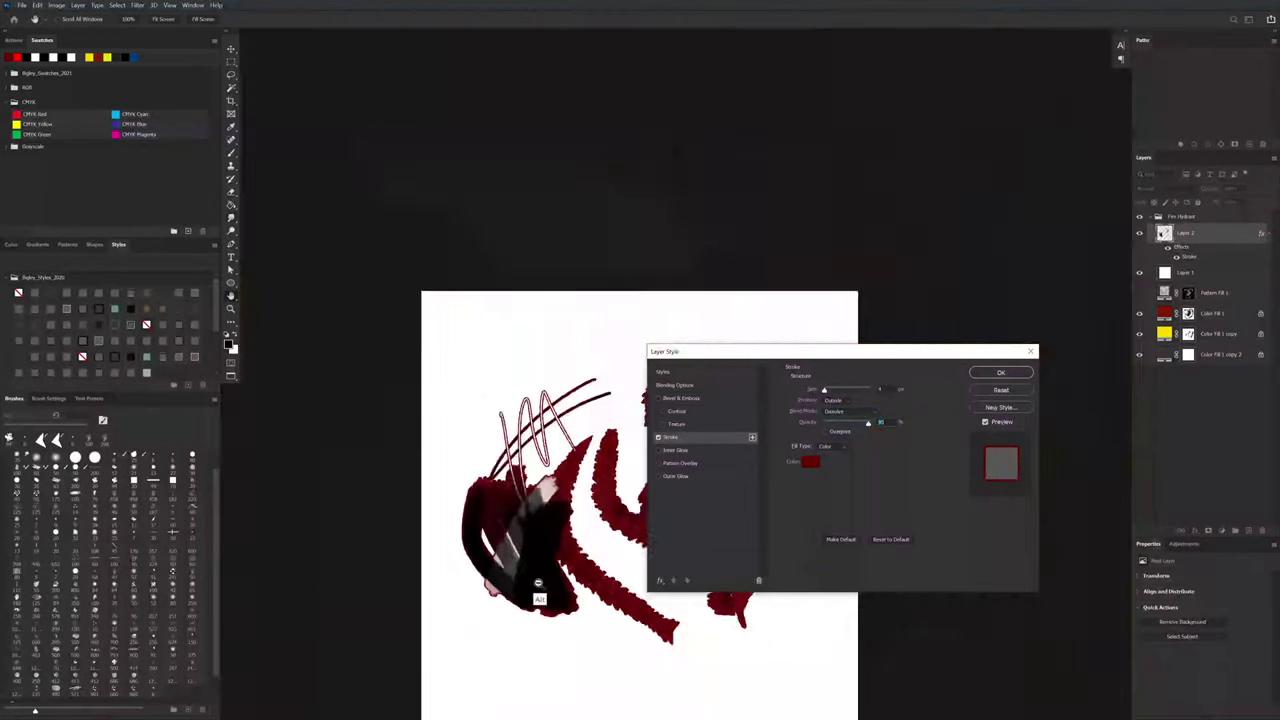
drag(519, 513, 585, 537)
click(858, 411)
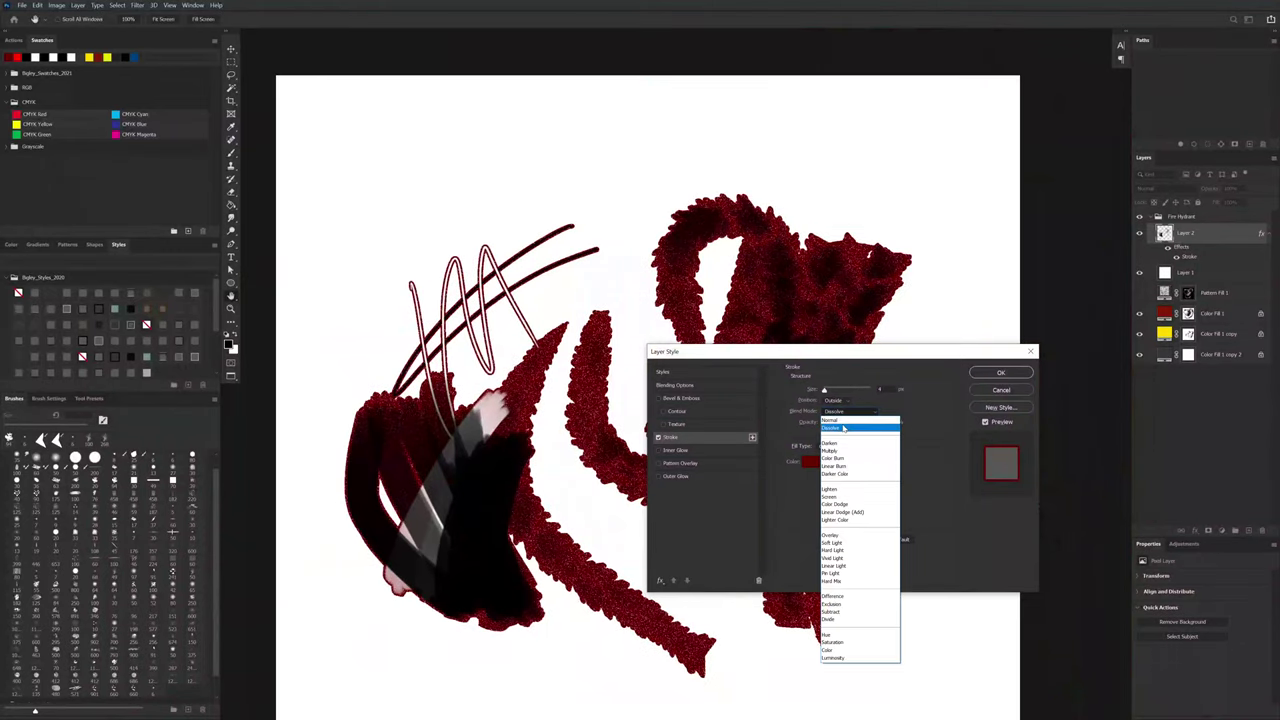
click(835, 411)
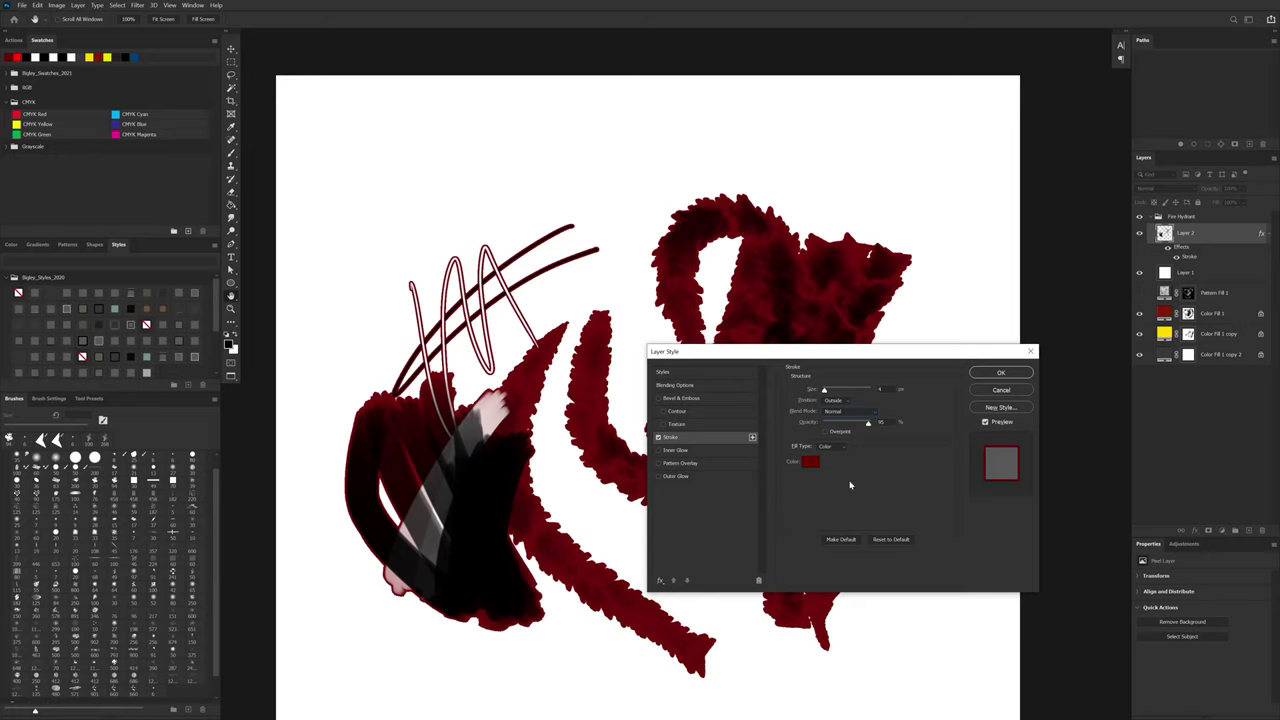
click(1001, 390)
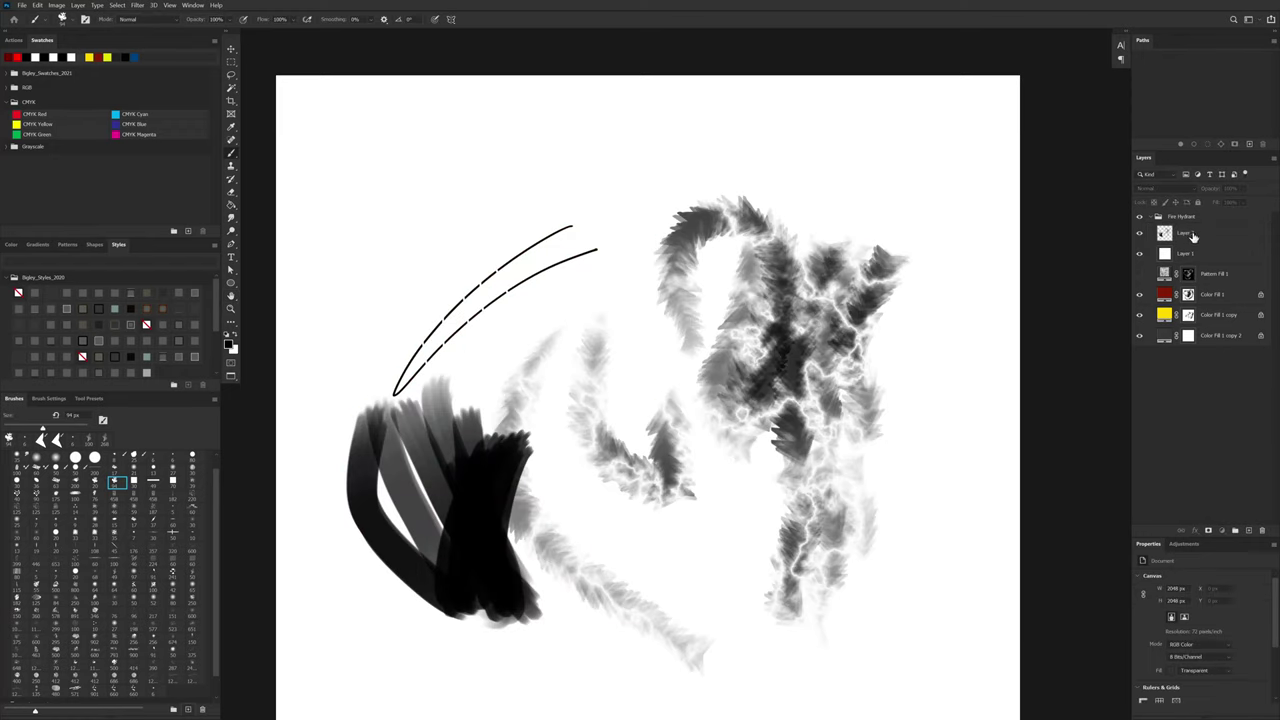
Step: Add a Drop Shadow effect to Layer 2 and enable Outer Glow along with it
click(1207, 234)
click(1194, 531)
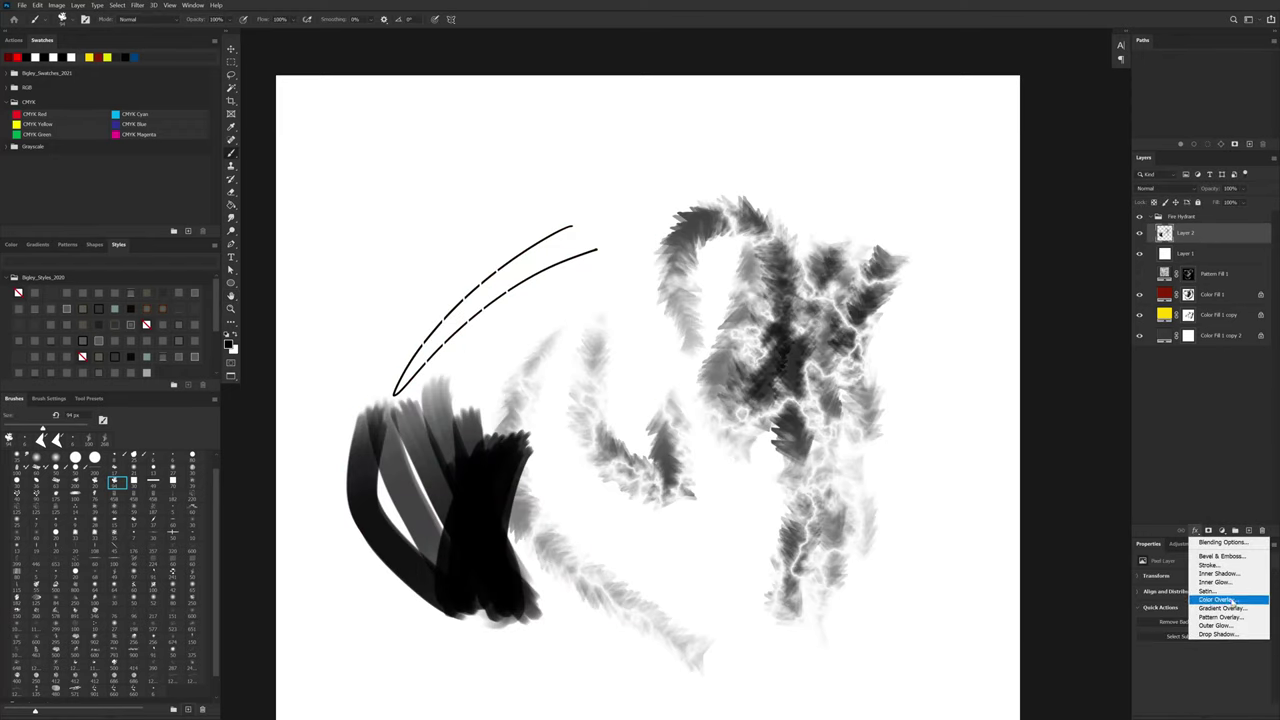
click(1219, 637)
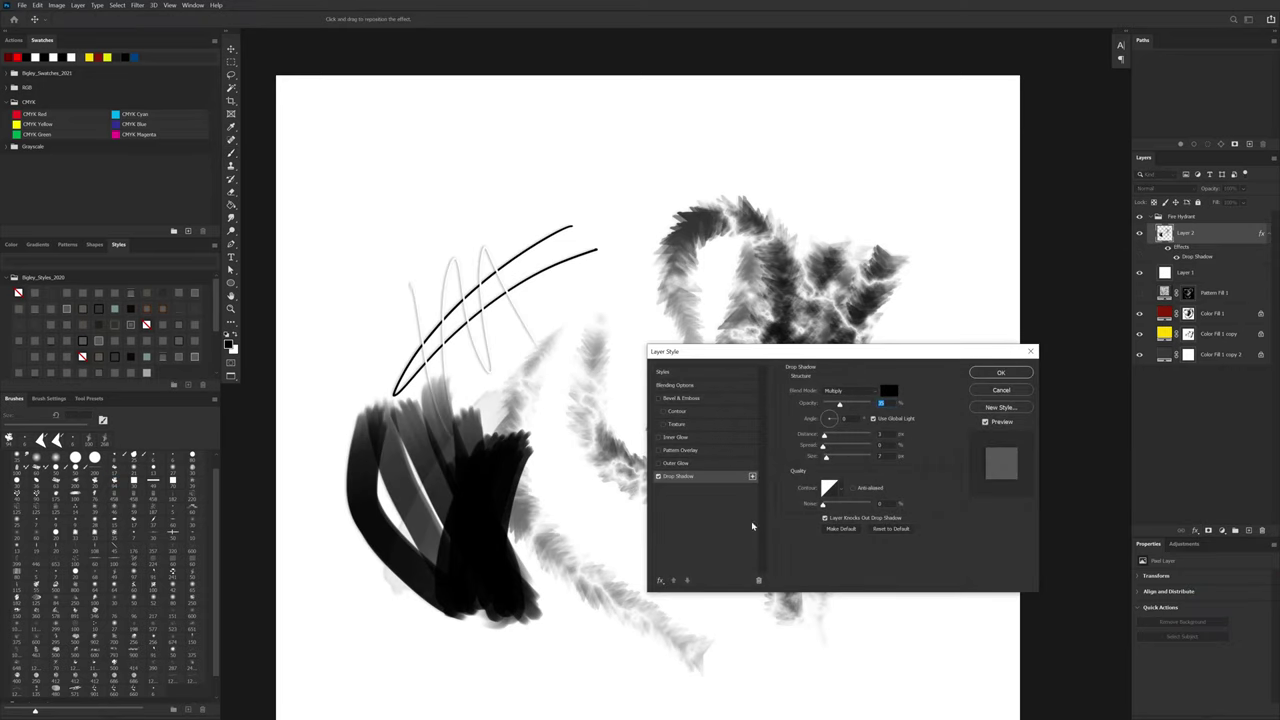
click(742, 465)
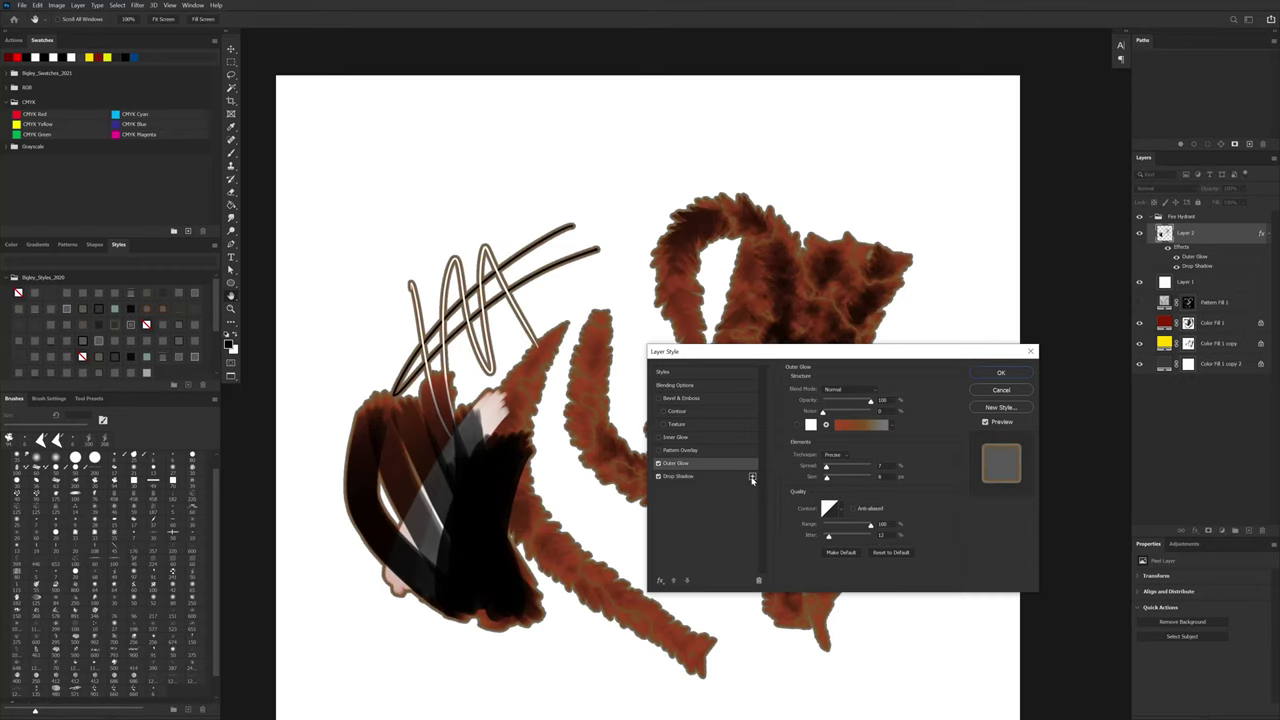
Step: Discard the Outer Glow and Drop Shadow effects being previewed on Layer 2
click(660, 581)
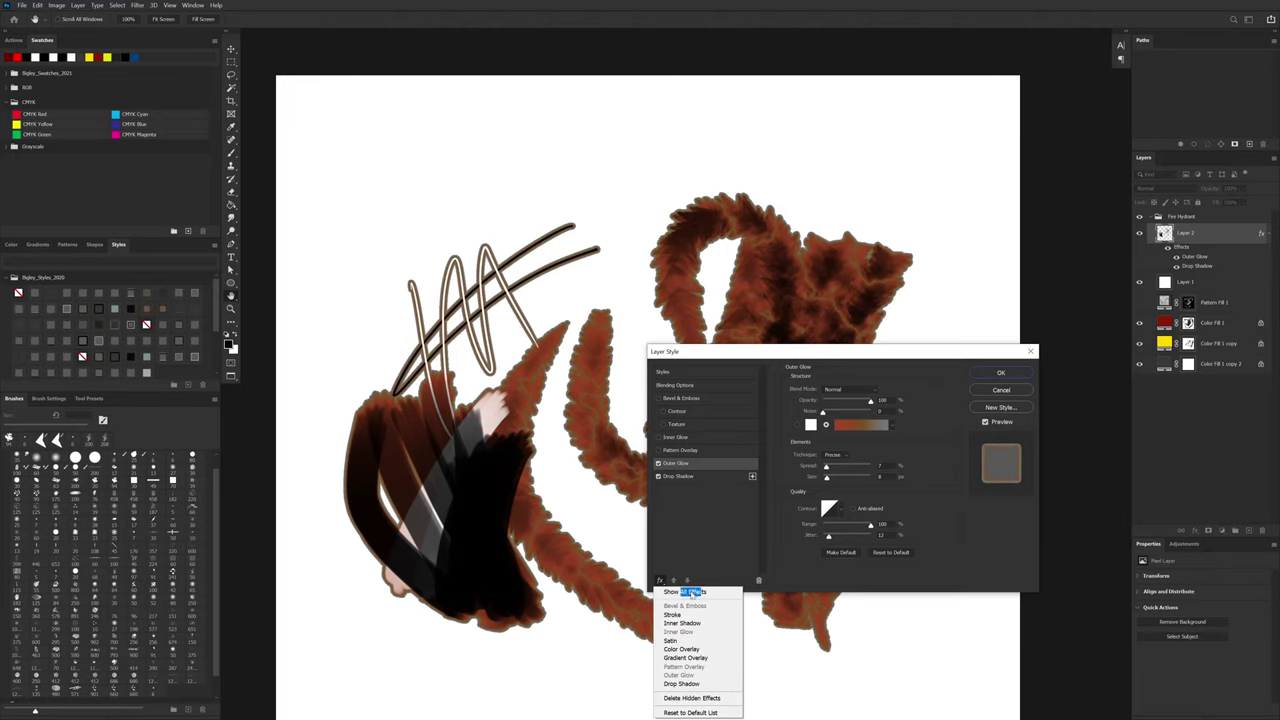
click(1001, 392)
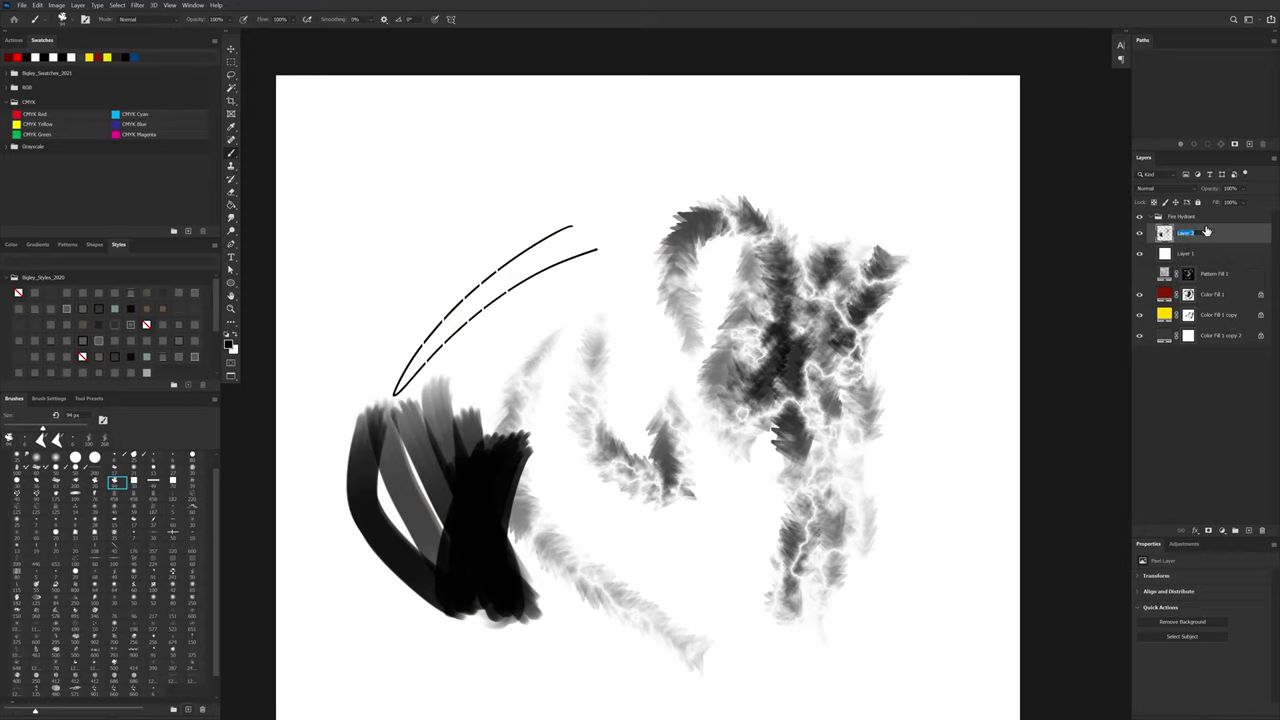
click(1206, 220)
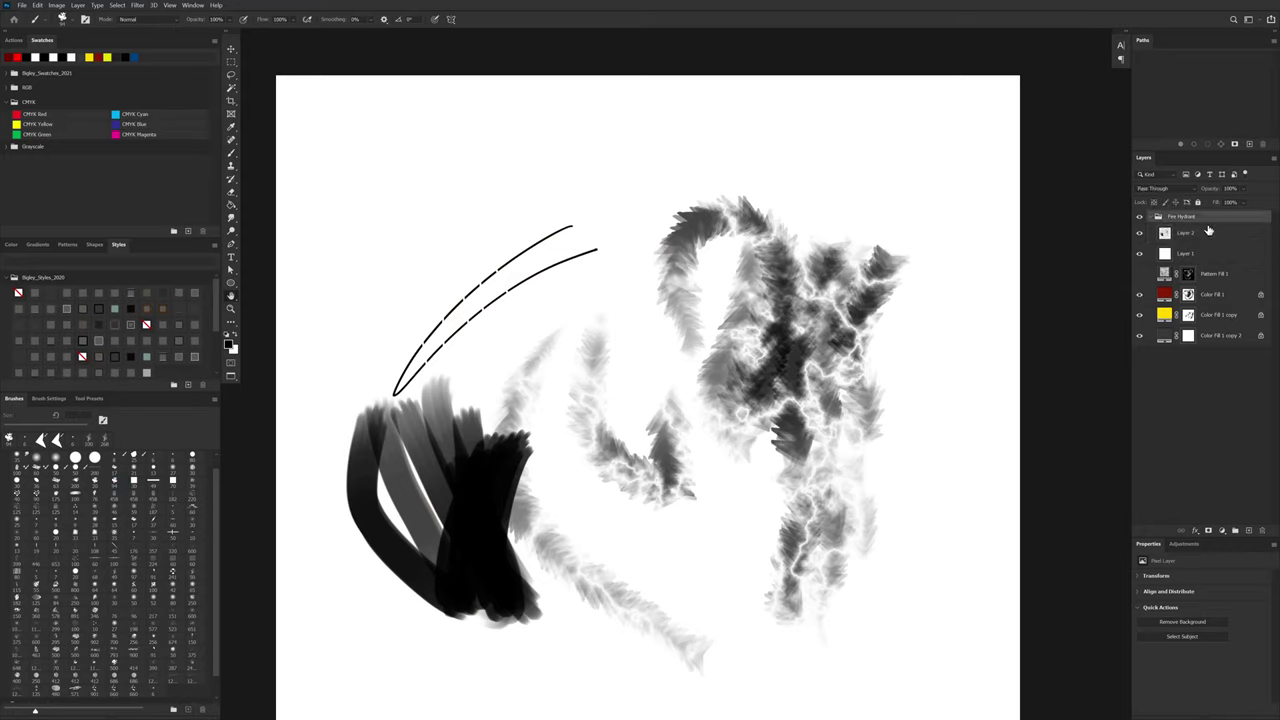
Step: Add a Drop Shadow to Layer 2, setting its angle to 129° and slightly increasing its distance
double_click(1208, 232)
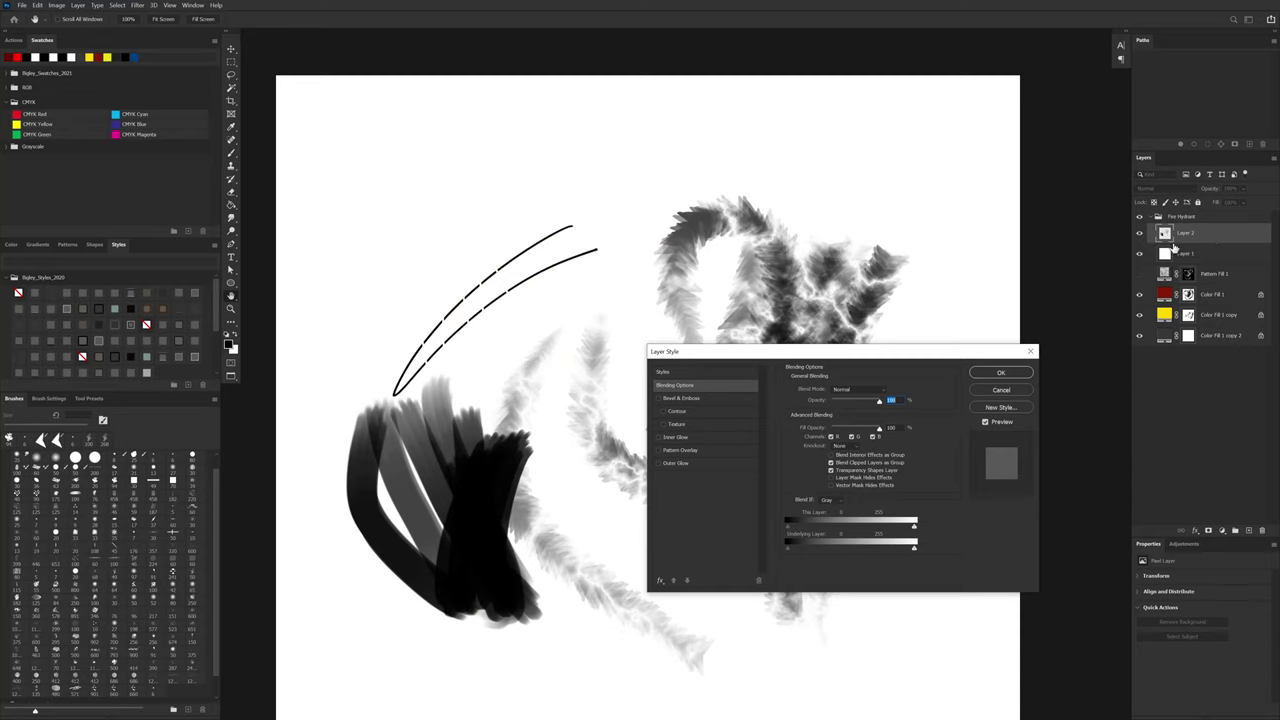
drag(825, 355, 797, 334)
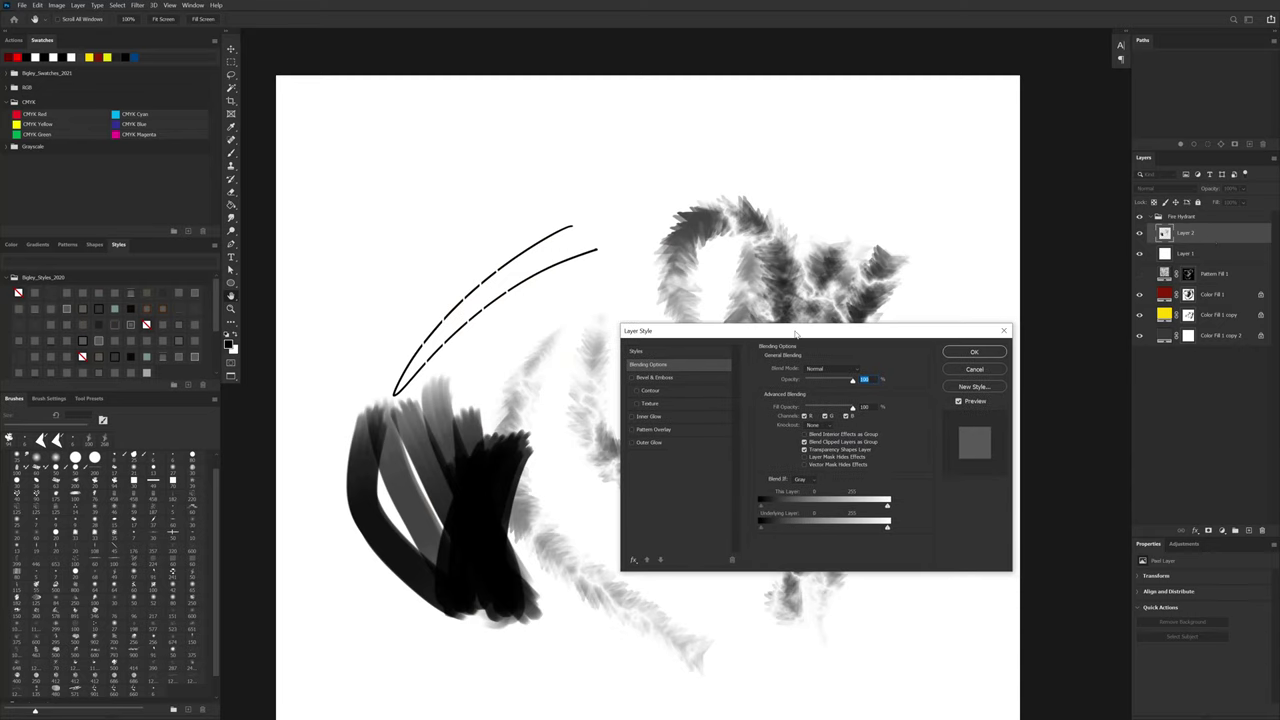
click(633, 560)
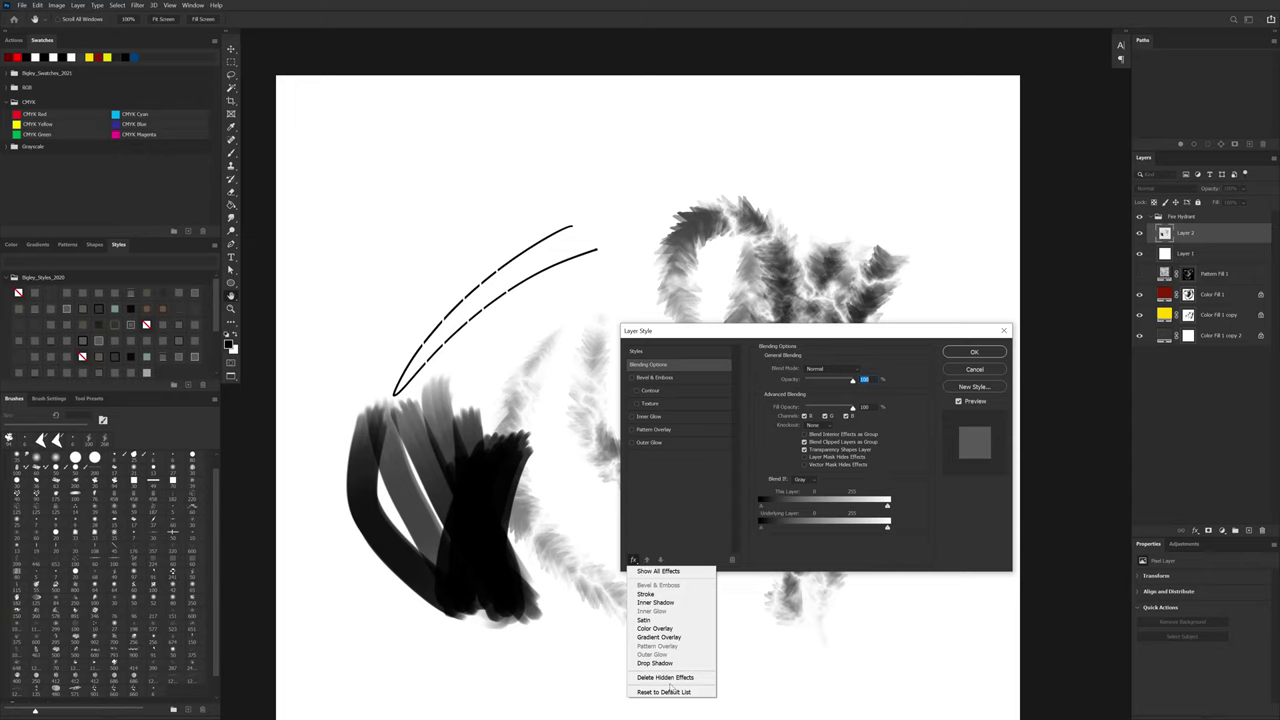
click(680, 664)
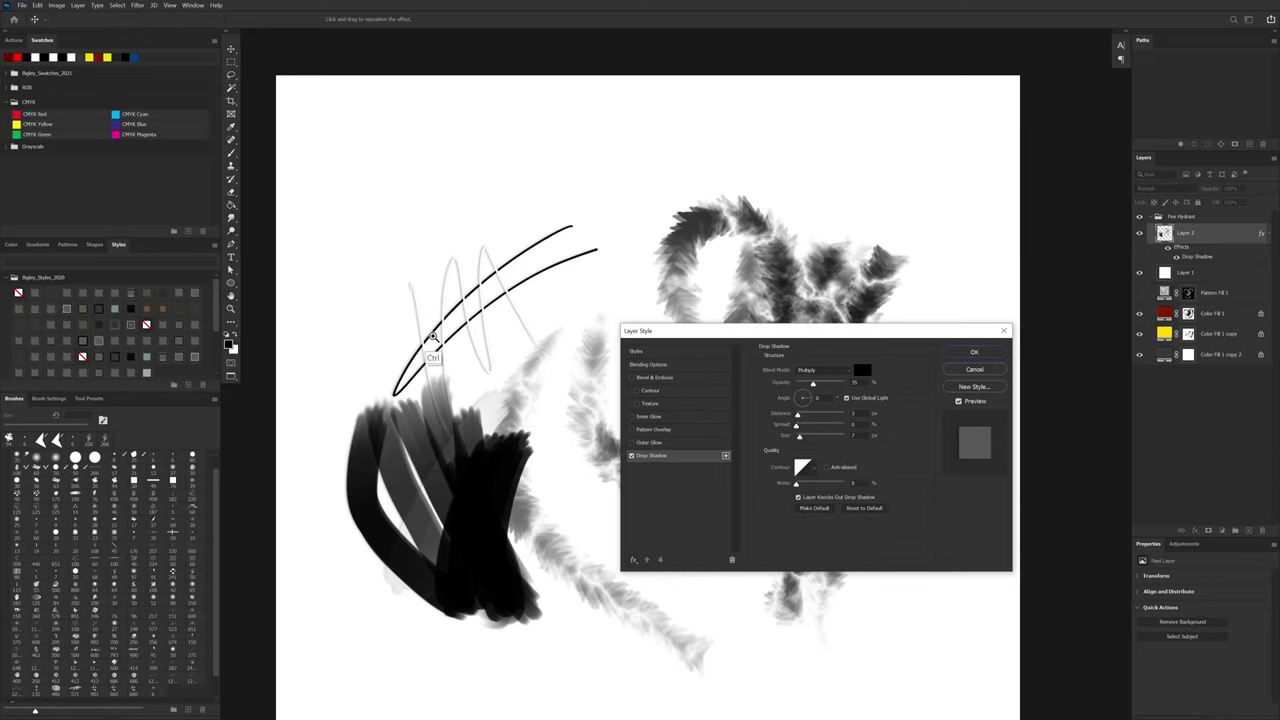
drag(430, 326, 464, 330)
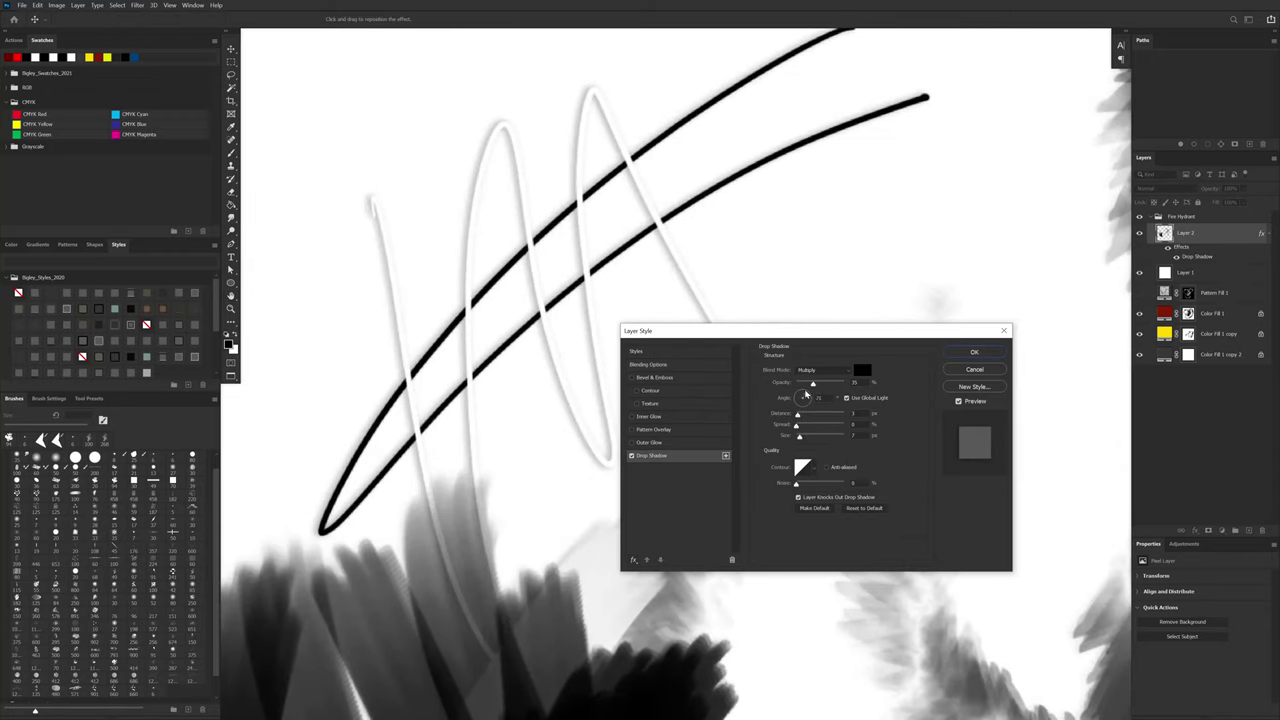
drag(806, 394, 794, 387)
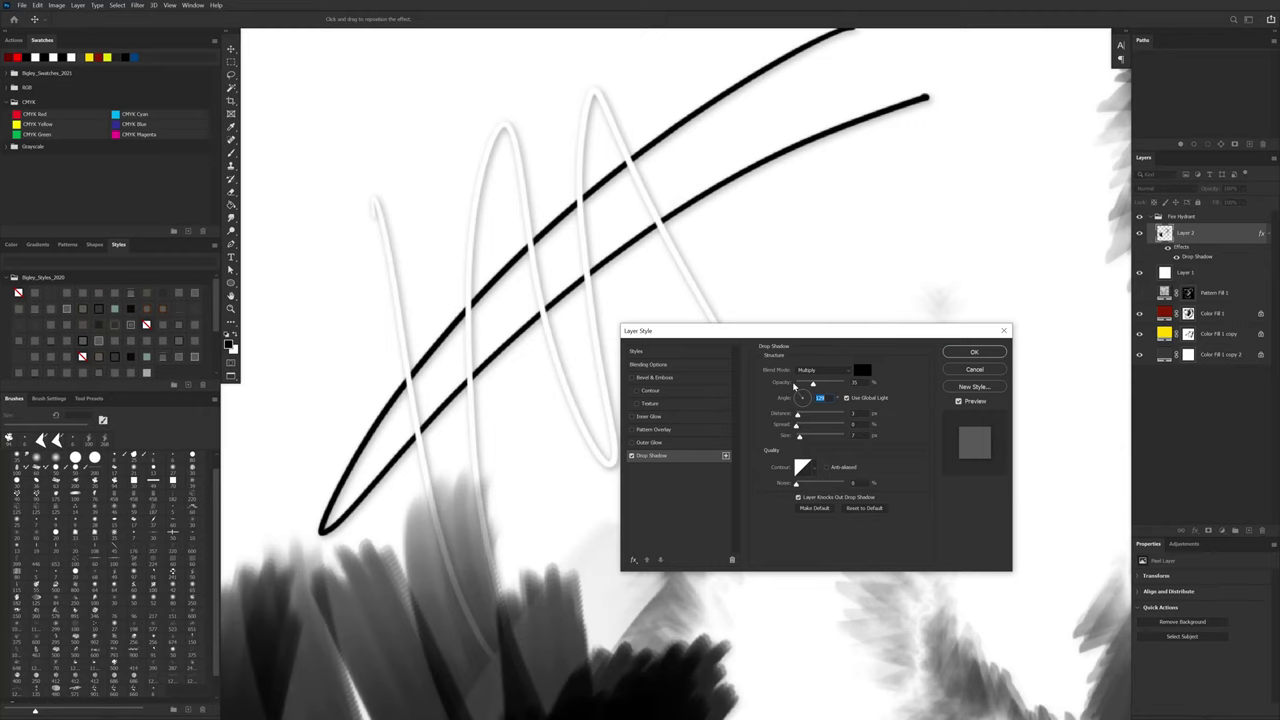
mouse_move(800, 438)
mouse_down()
mouse_move(800, 418)
mouse_move(800, 438)
mouse_up()
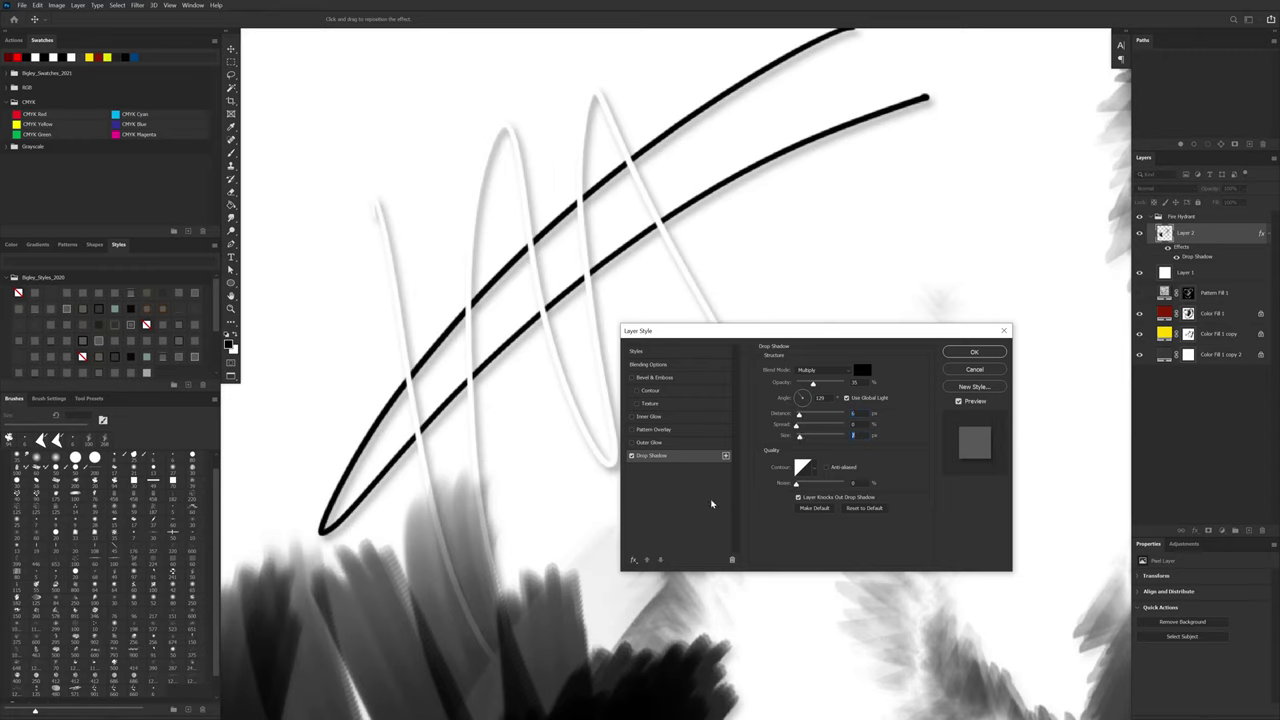
Step: Enable Outer Glow on Layer 2 and change it from the gradient to a solid bright blue
click(634, 443)
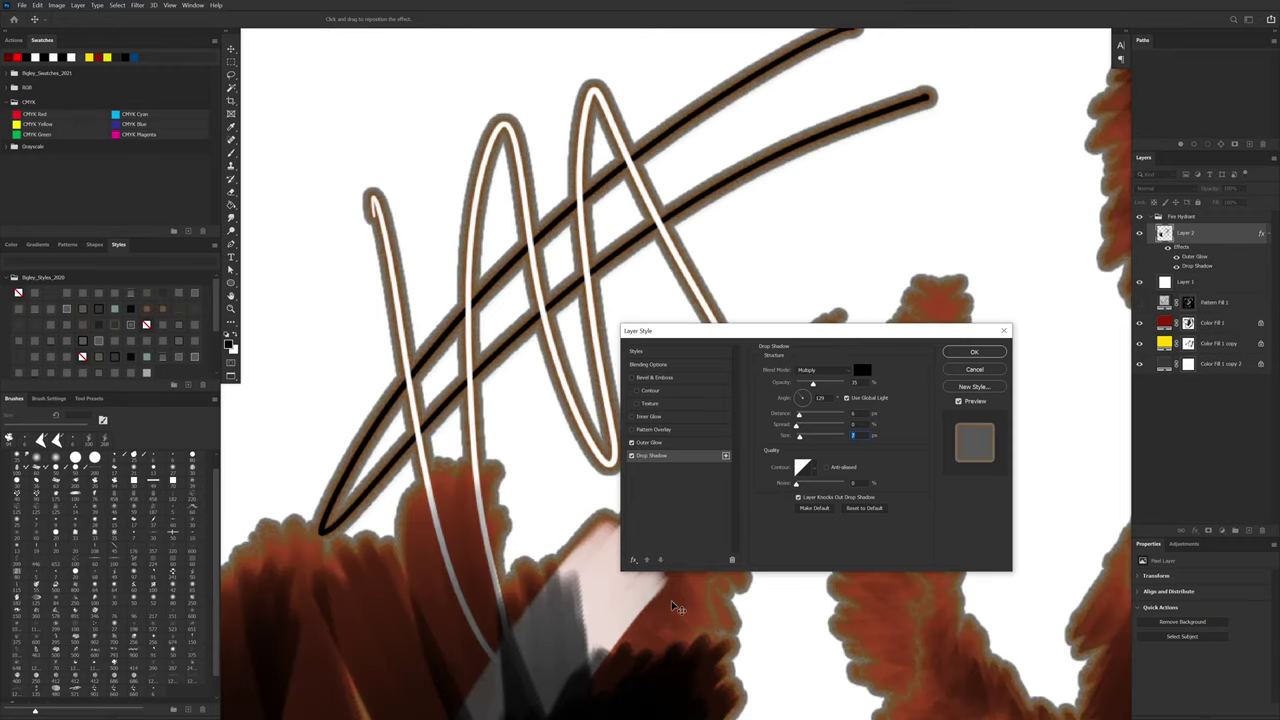
click(650, 442)
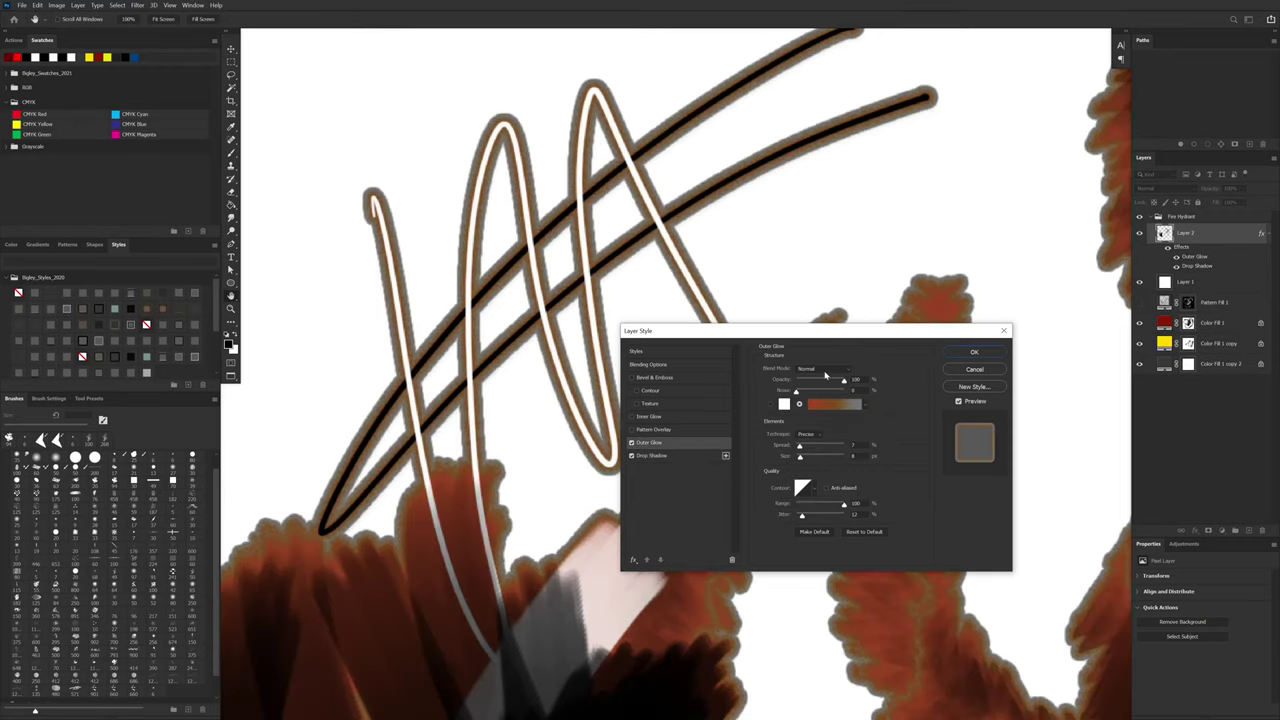
click(865, 407)
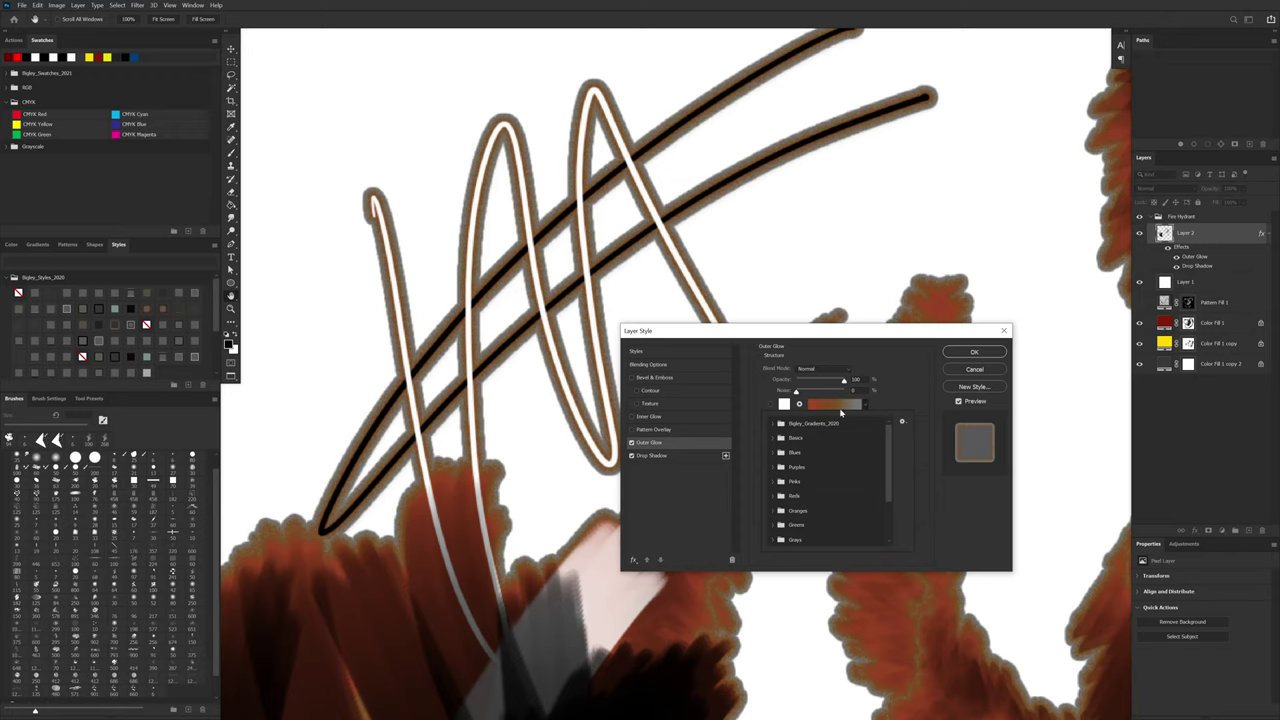
click(784, 404)
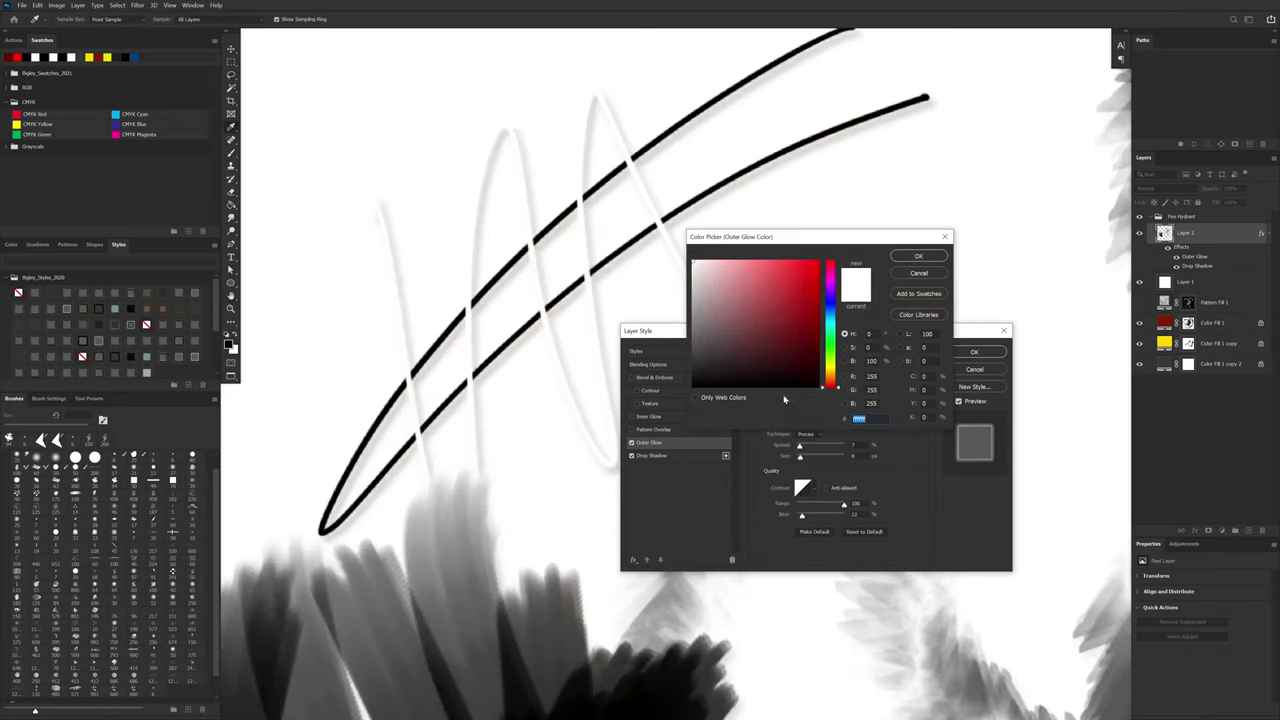
key(Return)
click(784, 405)
text(00a2ff)
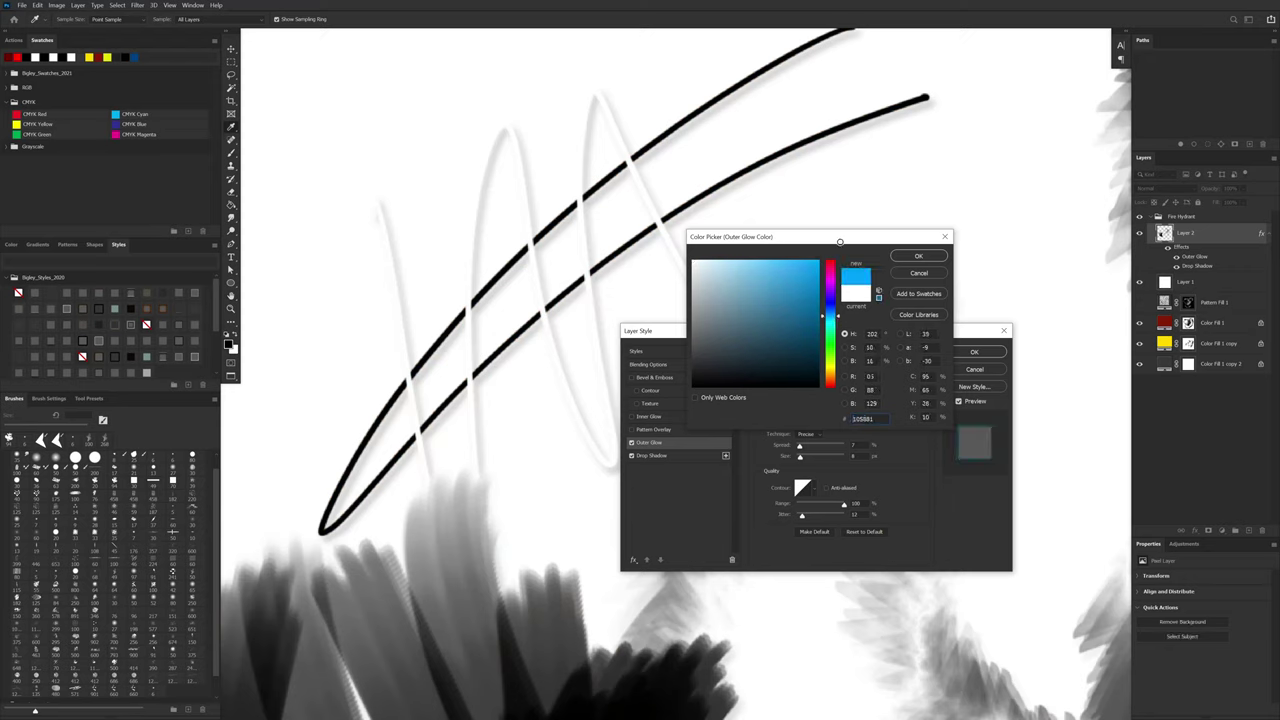
click(920, 257)
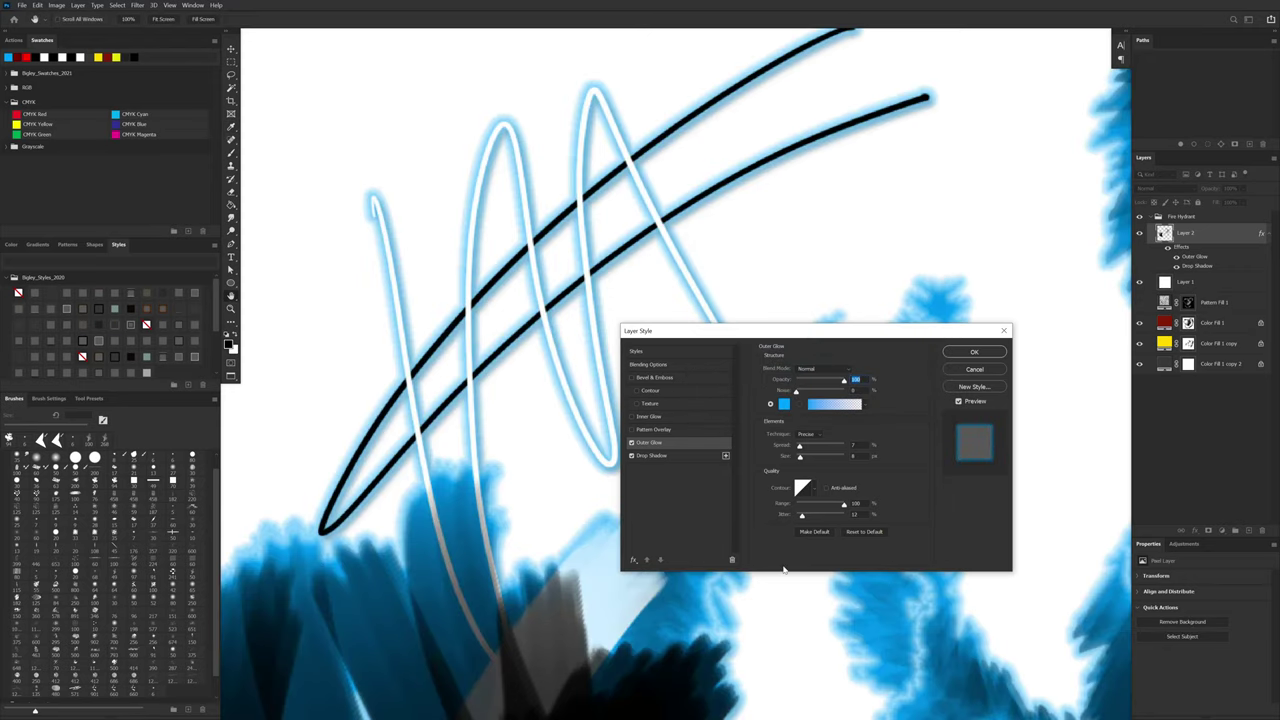
Step: Set the Outer Glow's spread to 27% and apply the layer style to Layer 2
drag(837, 336, 974, 275)
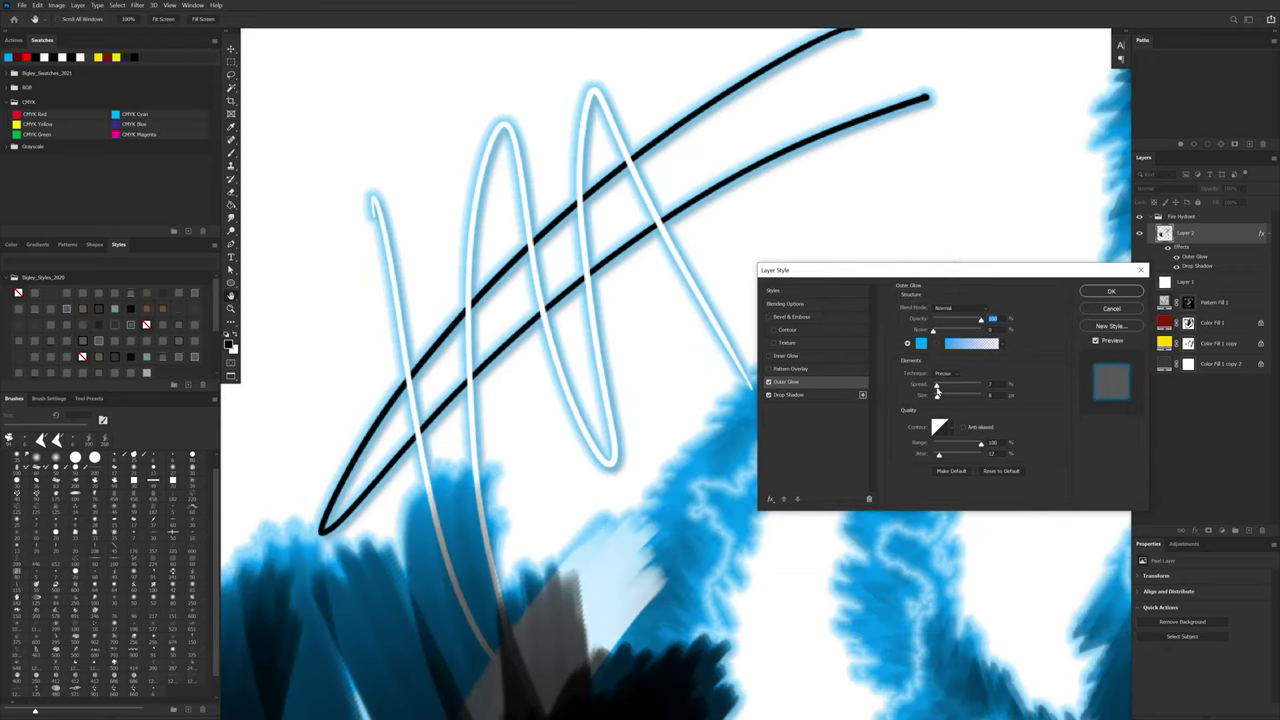
mouse_move(936, 390)
mouse_down()
mouse_move(949, 399)
mouse_move(938, 409)
mouse_up()
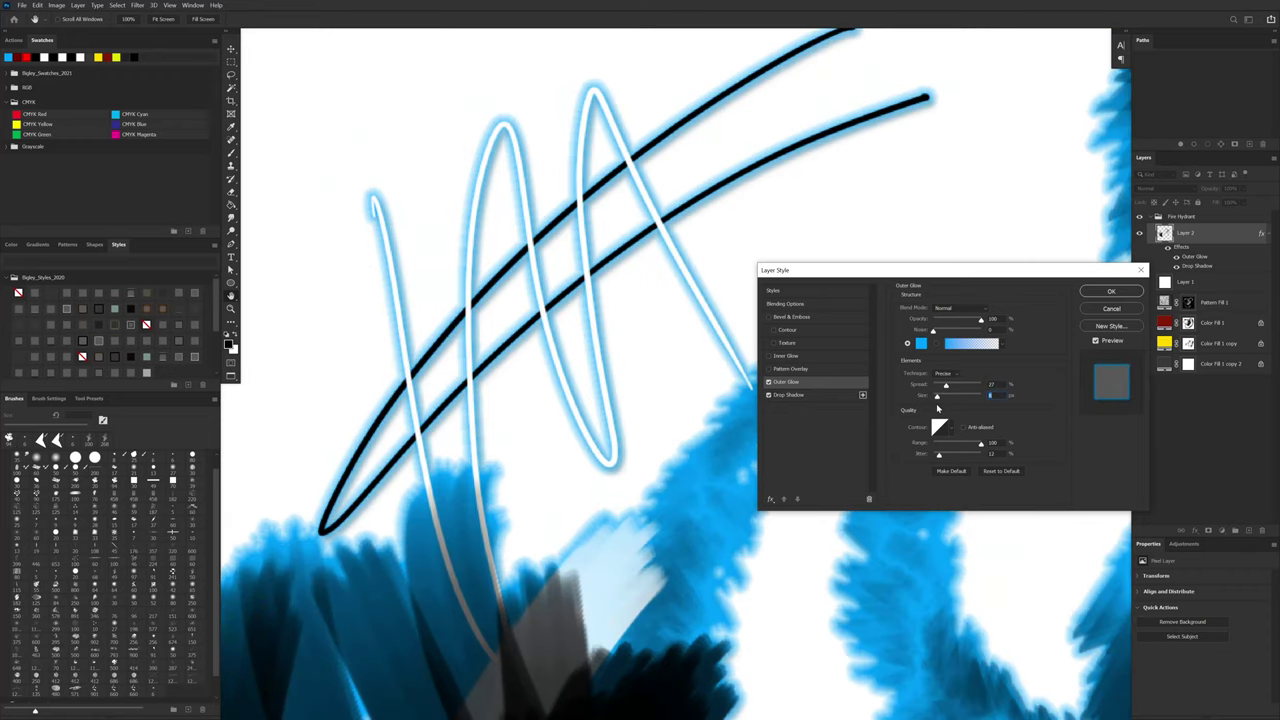
alt+click(708, 598)
drag(826, 625, 666, 514)
ctrl+click(646, 520)
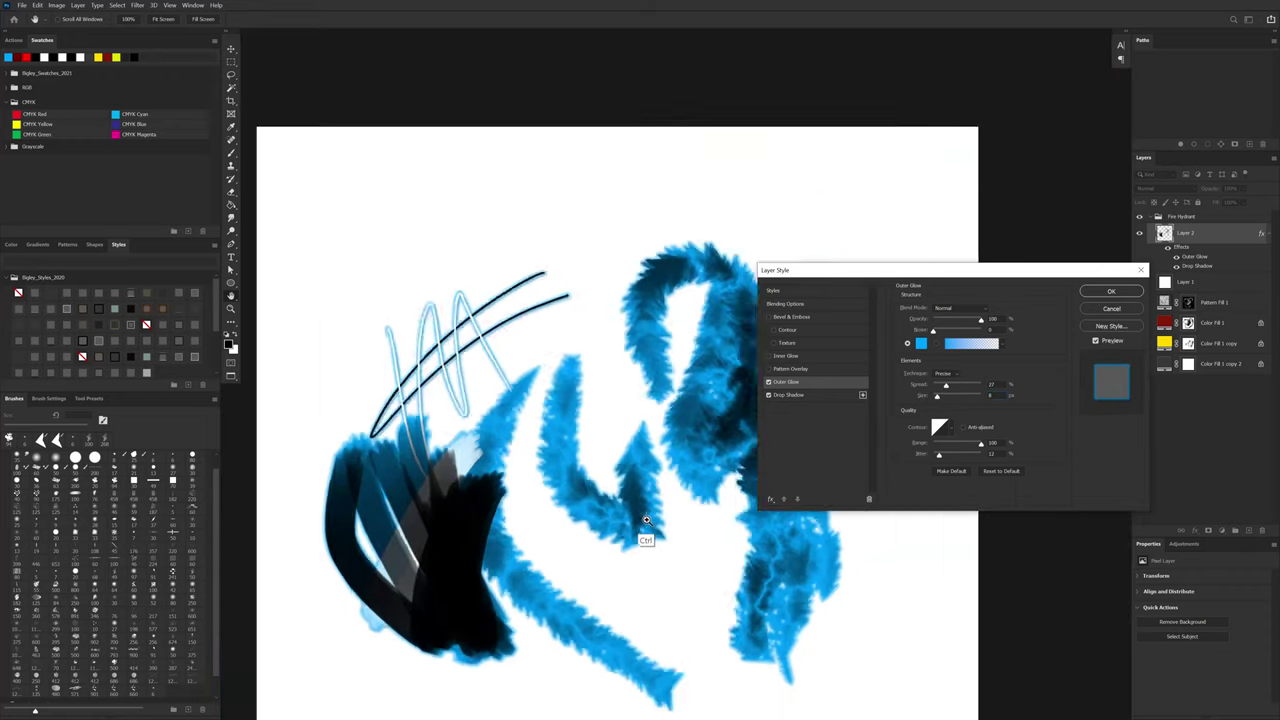
scroll(646, 520, up, 3)
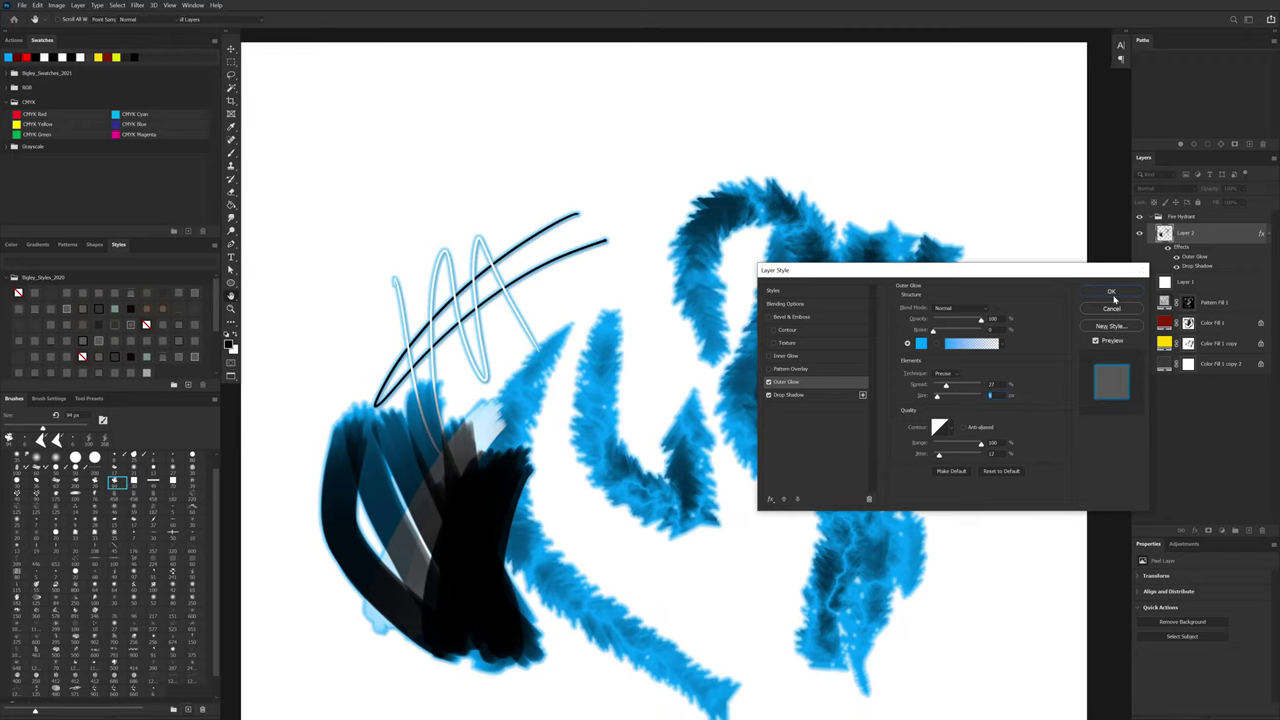
click(1111, 293)
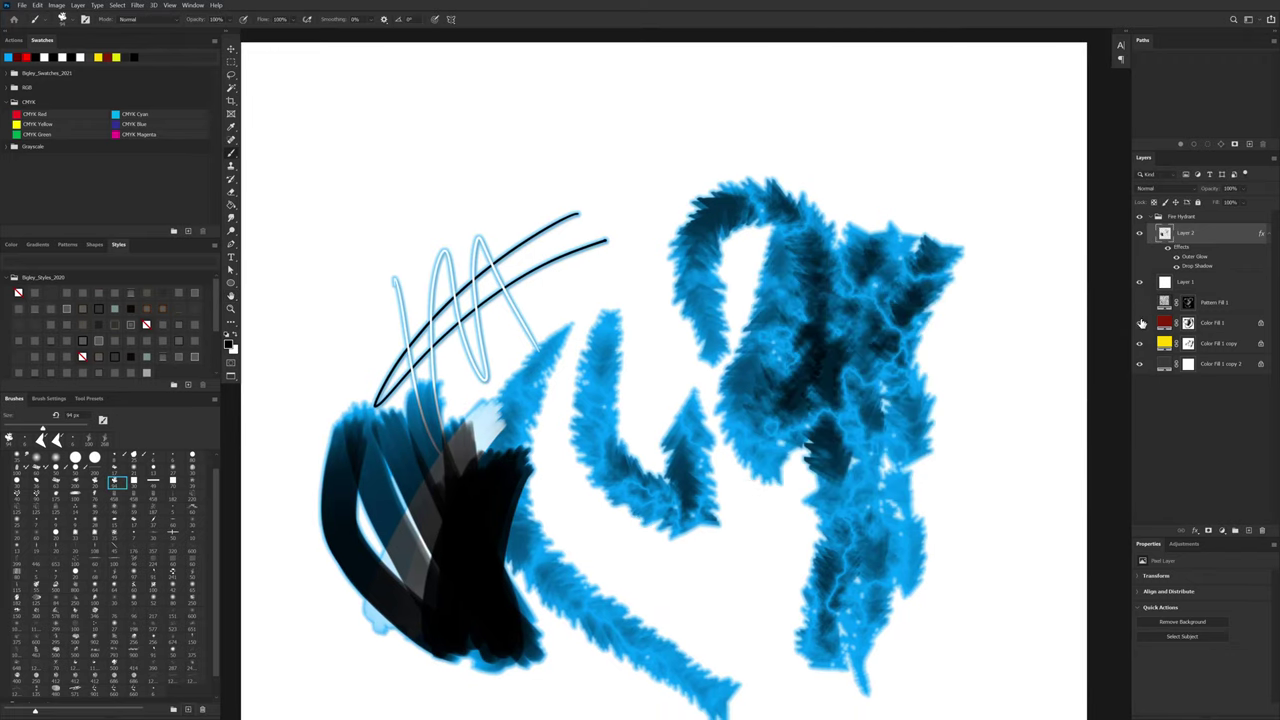
Step: Hide Layer 2, Layer 1 and the yellow Color Fill 1 copy layer
click(1139, 232)
click(1140, 280)
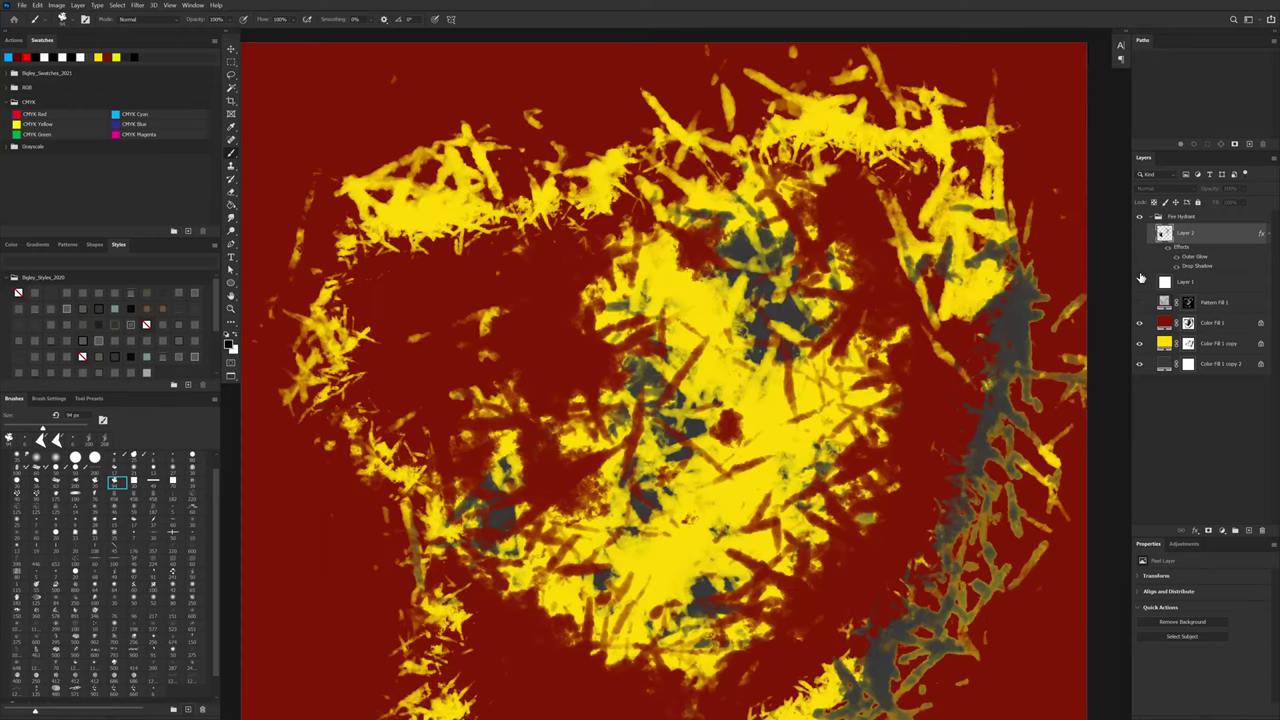
scroll(850, 518, up, 3)
drag(762, 446, 778, 432)
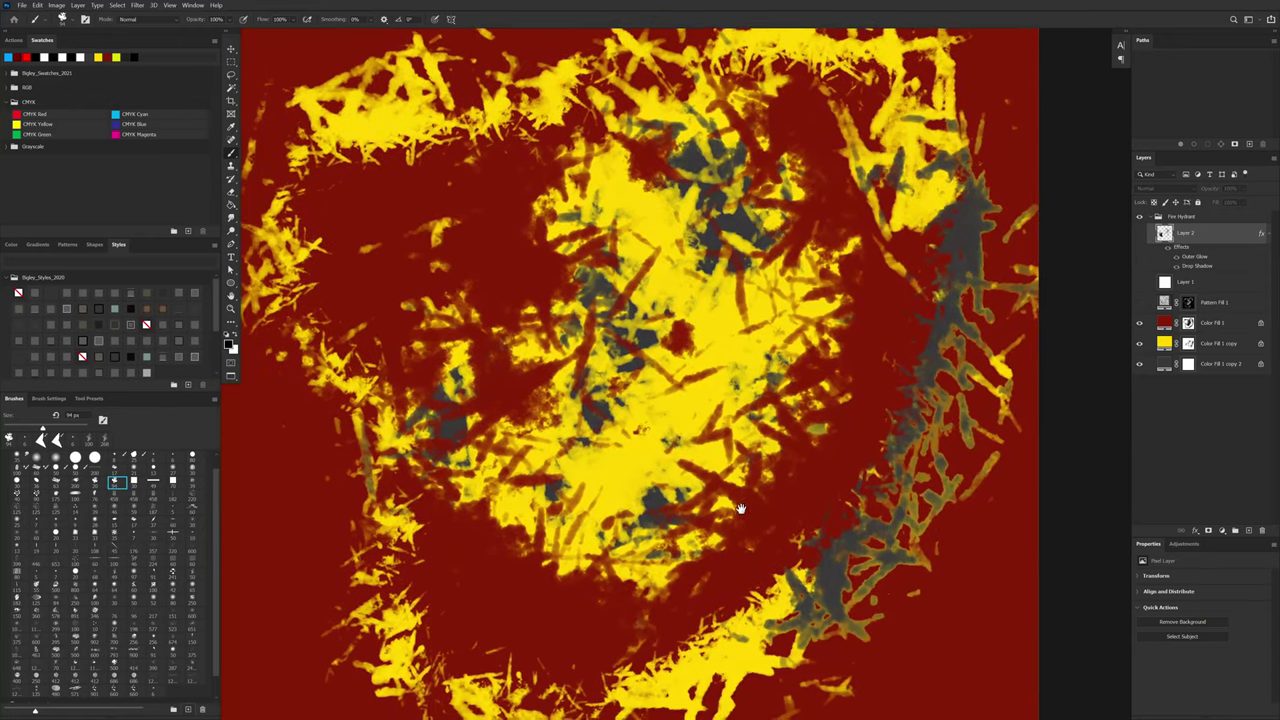
click(1139, 343)
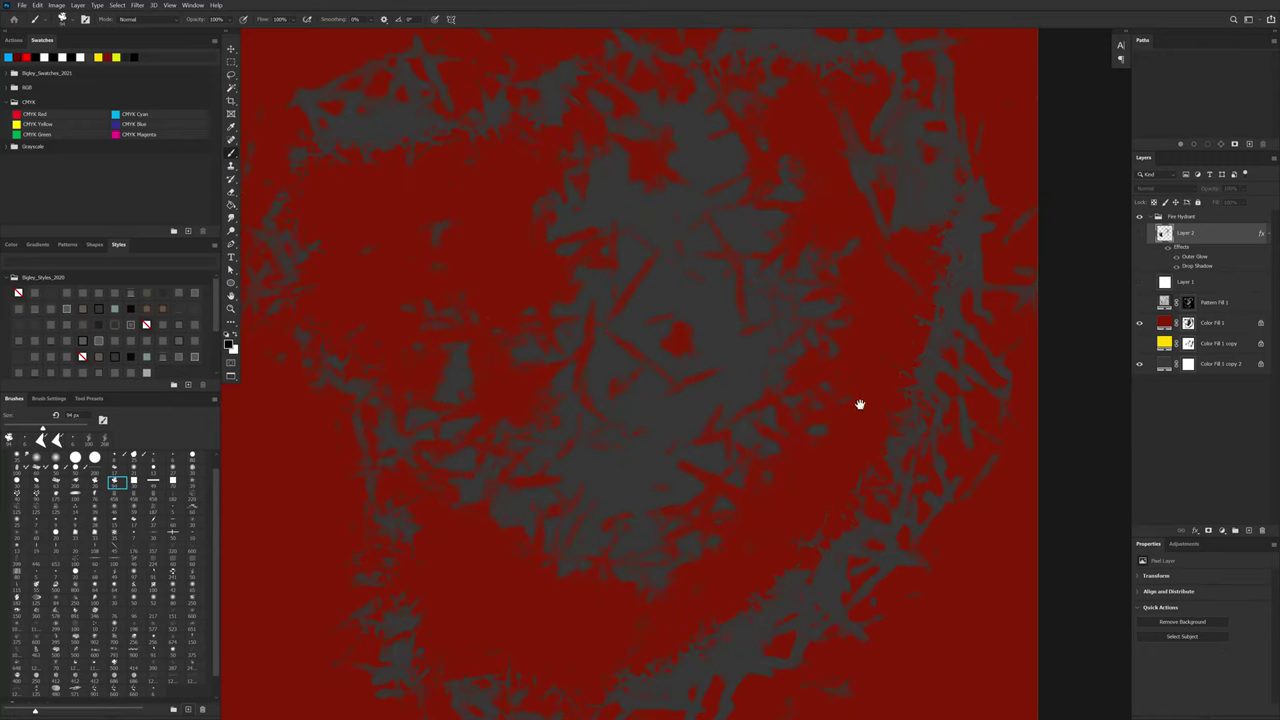
drag(831, 436, 801, 505)
scroll(800, 505, up, 1)
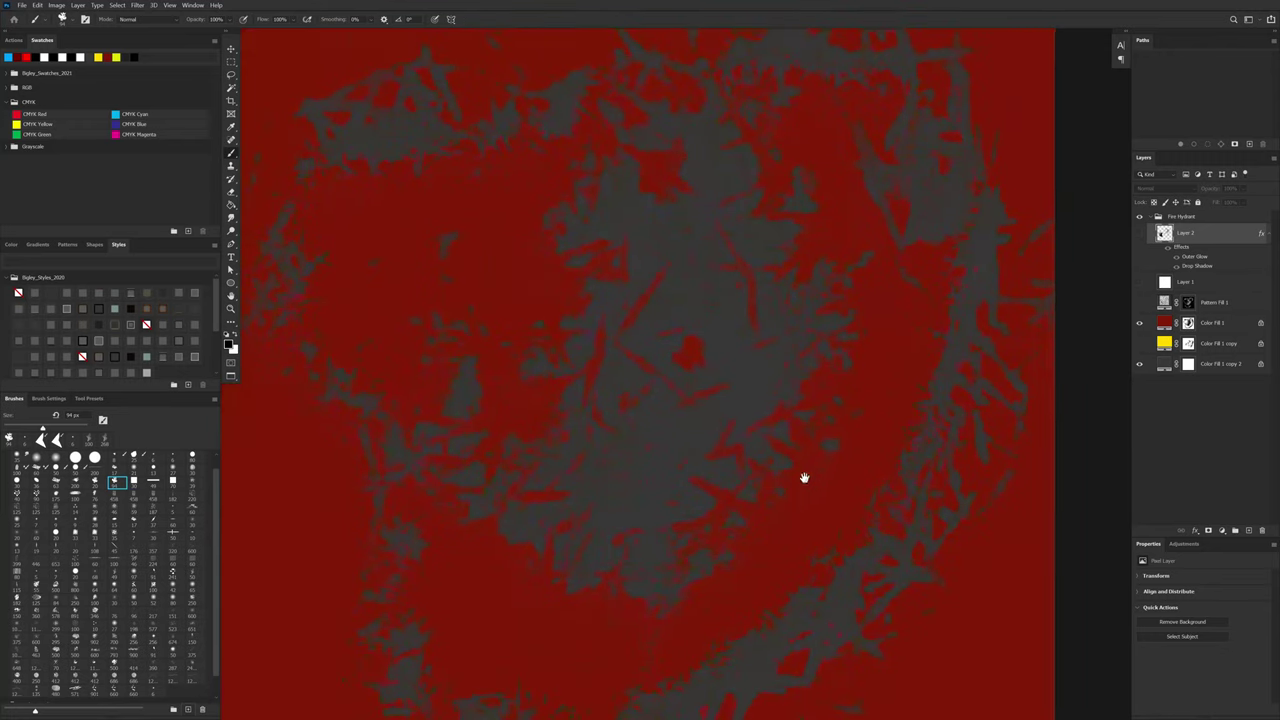
click(1204, 325)
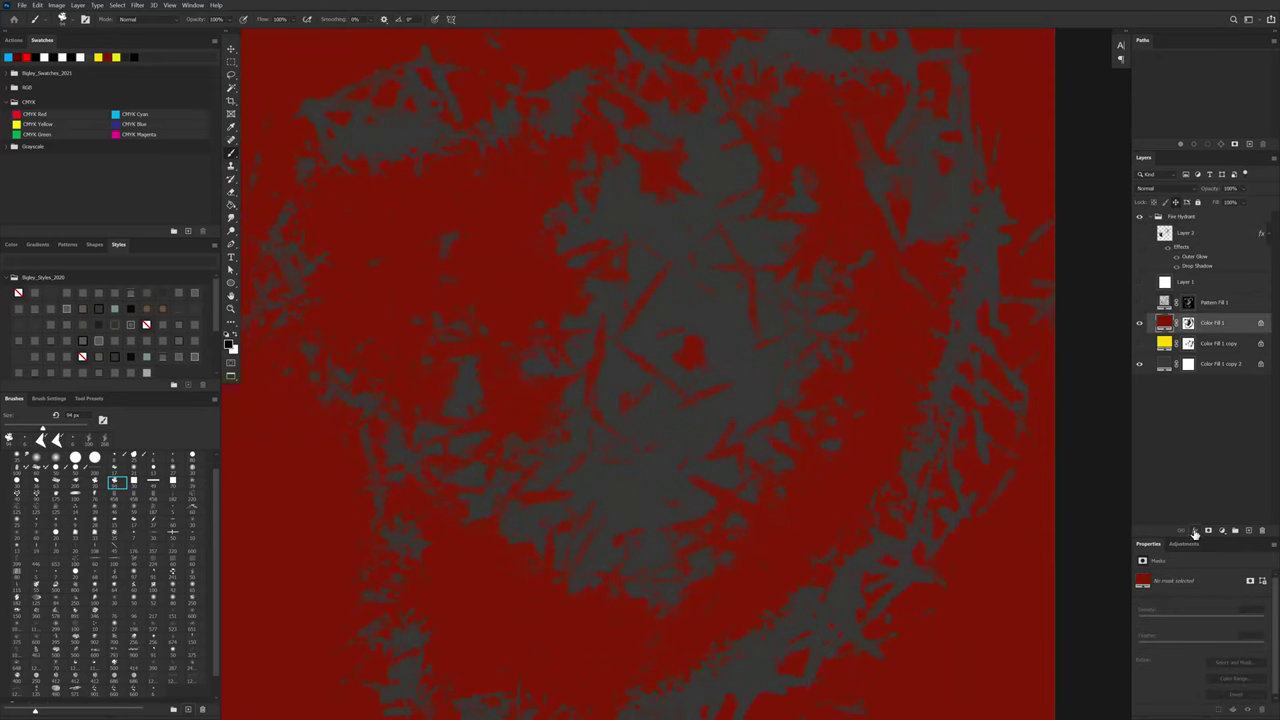
click(1195, 531)
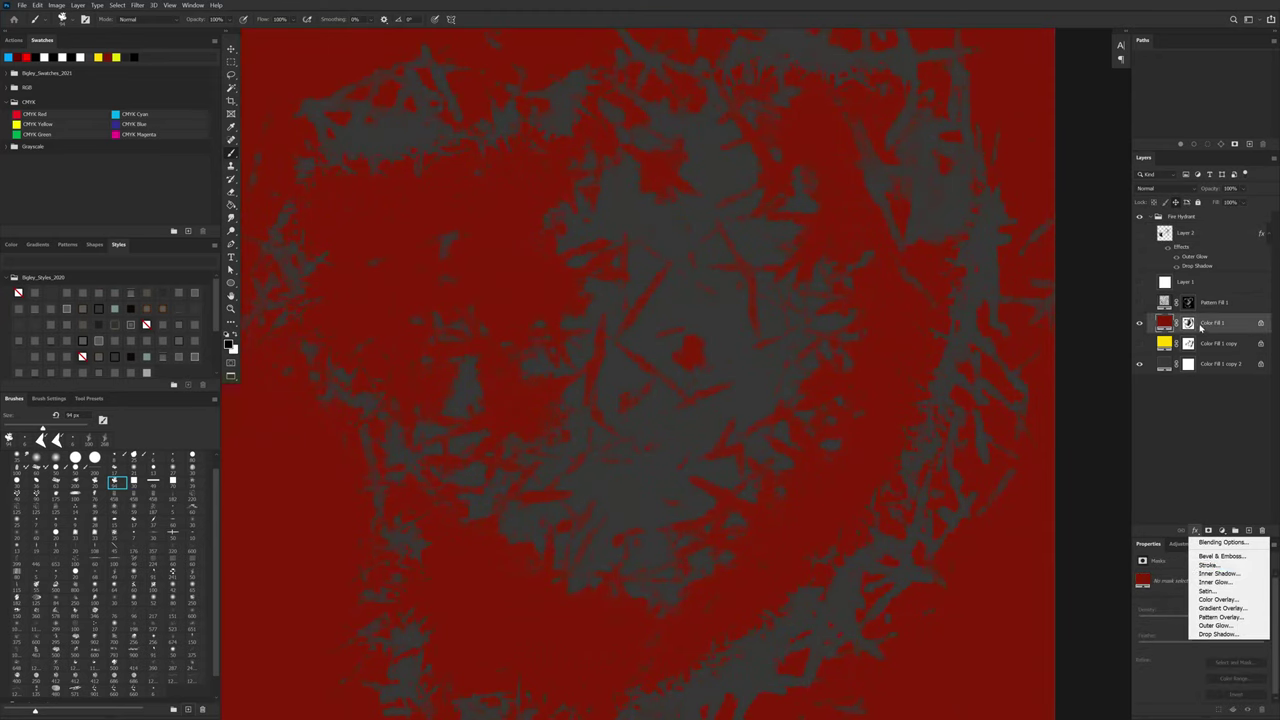
click(1204, 327)
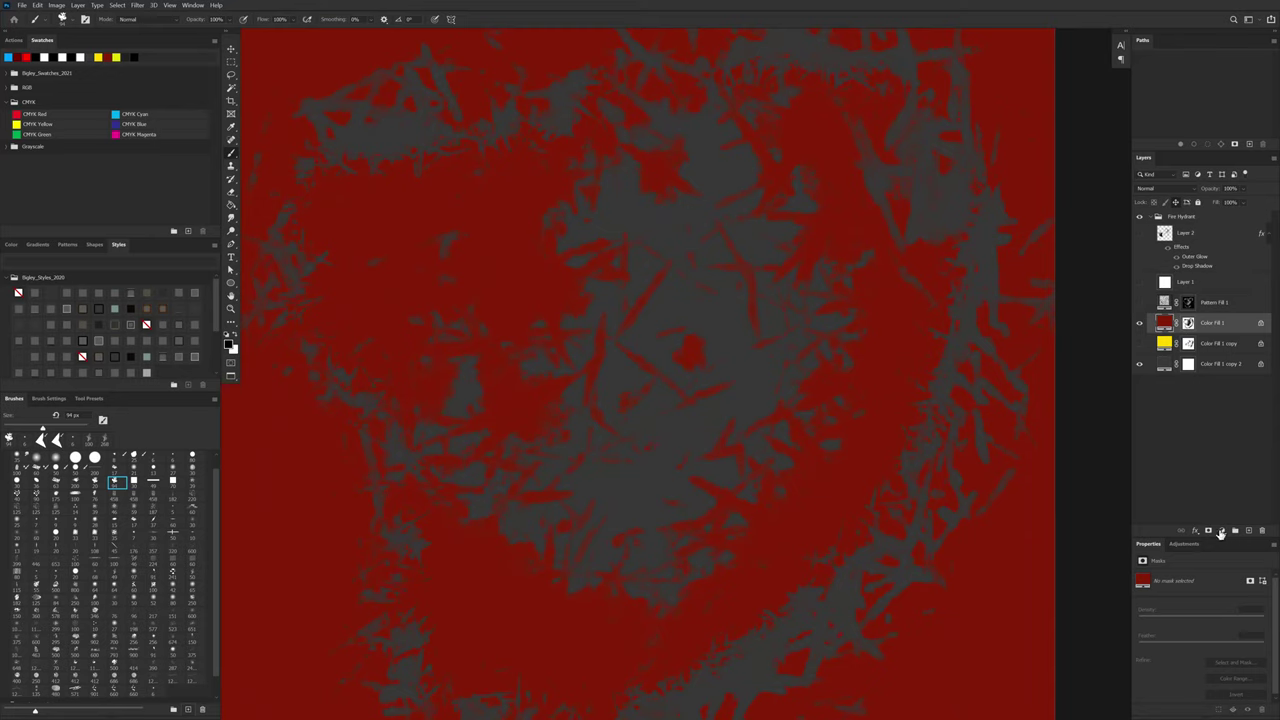
click(1223, 530)
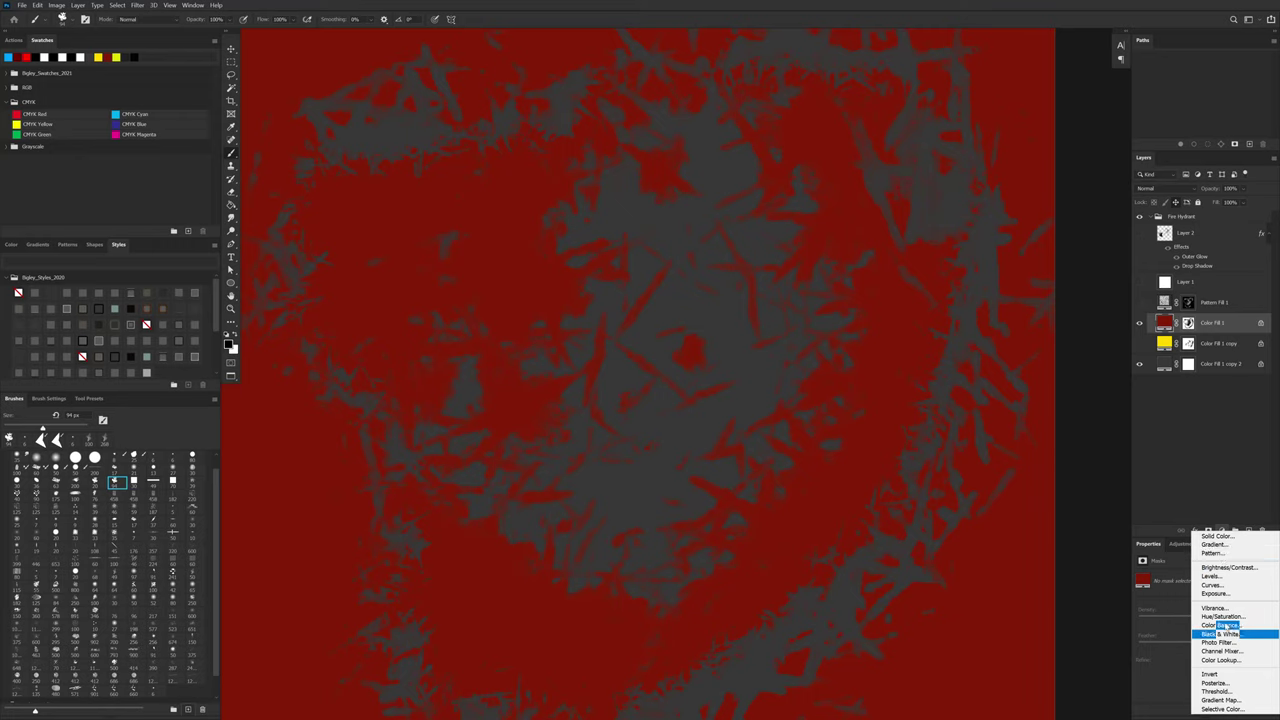
click(1216, 451)
click(1216, 451)
Step: Add a Drop Shadow to the red Color Fill 1 layer with 61% opacity, 4 px distance and 1 px size
click(1212, 324)
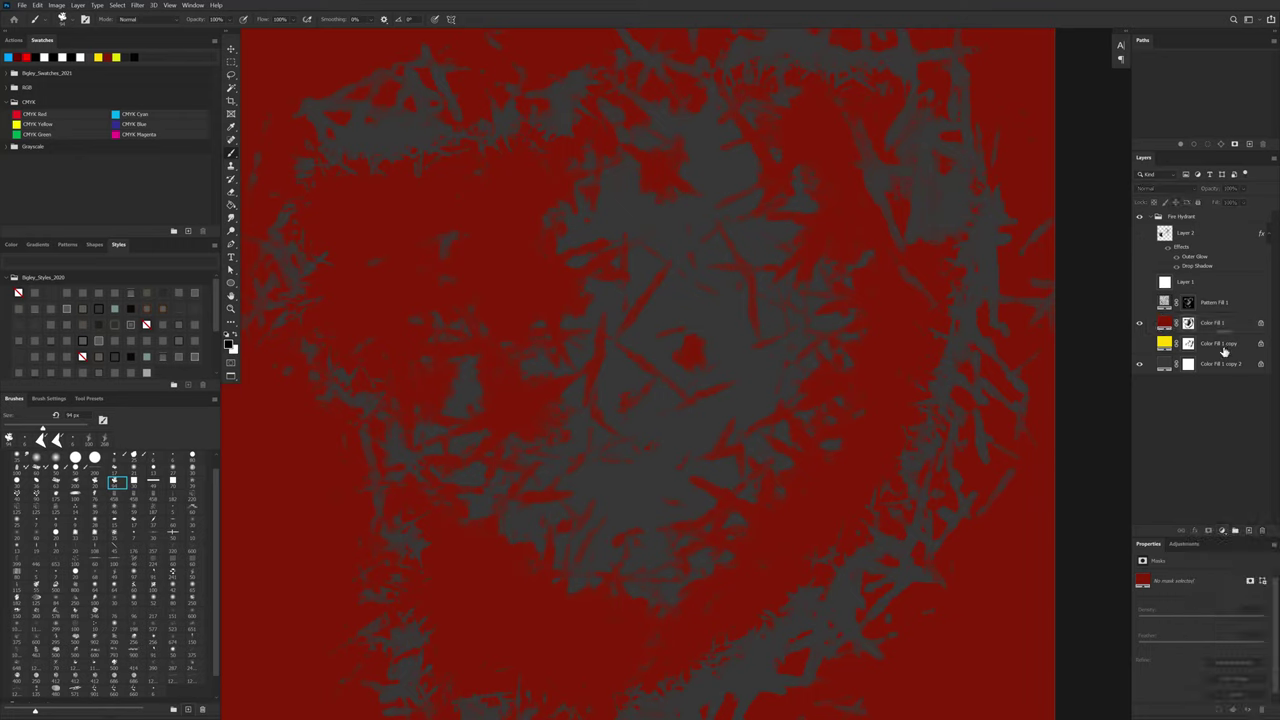
click(1195, 530)
click(1216, 635)
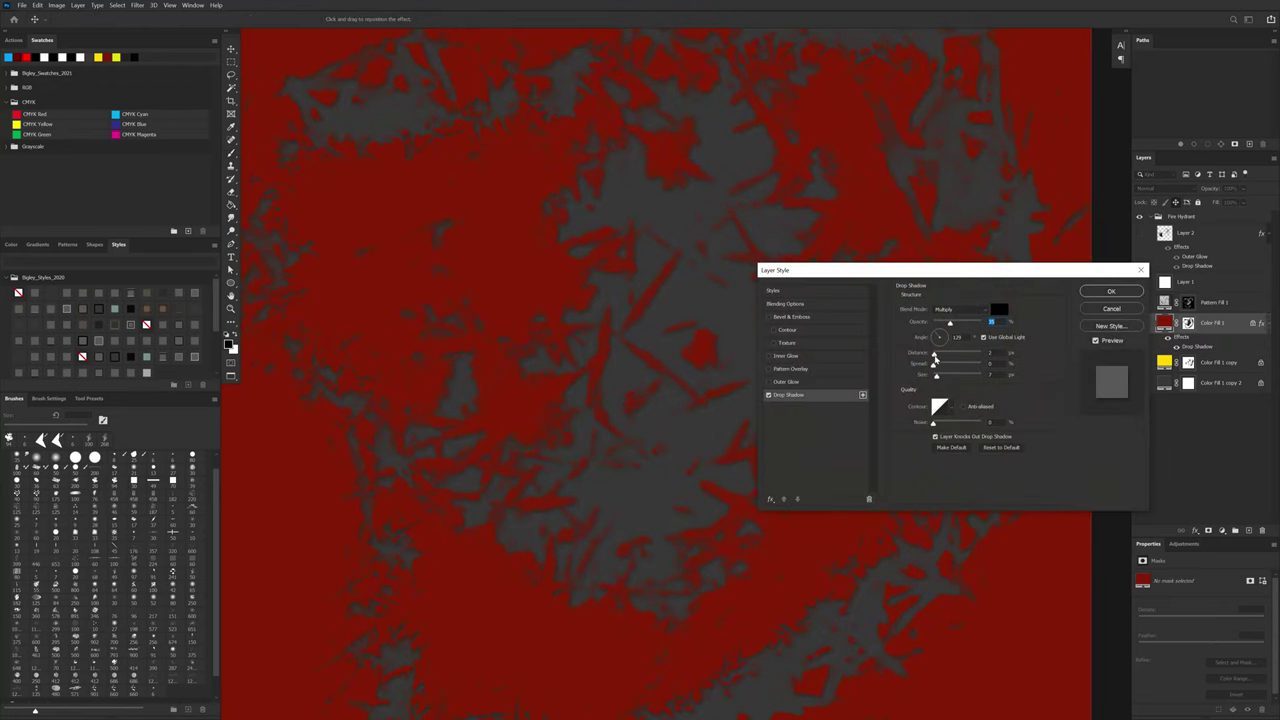
drag(936, 375, 939, 382)
drag(952, 324, 963, 323)
Step: Set the Color Fill 1 drop shadow's colour to bright blue (0054ff) and enable Bevel & Emboss
click(999, 311)
click(833, 311)
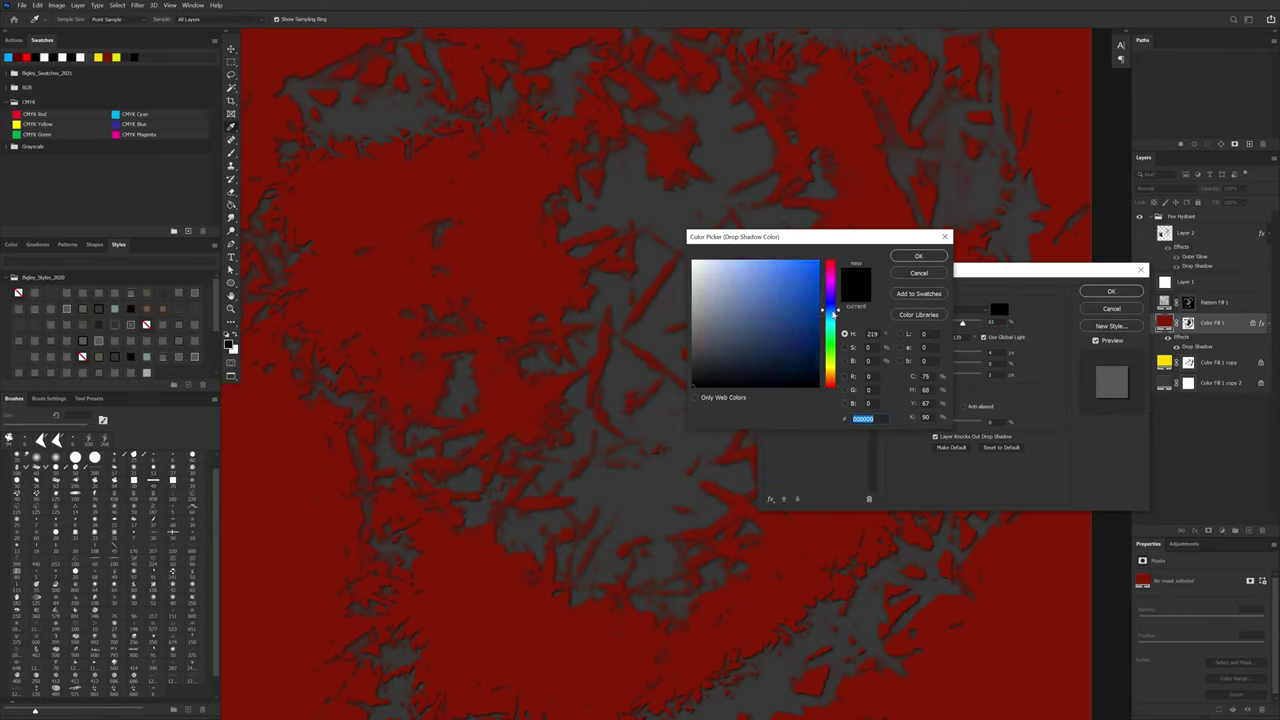
click(807, 288)
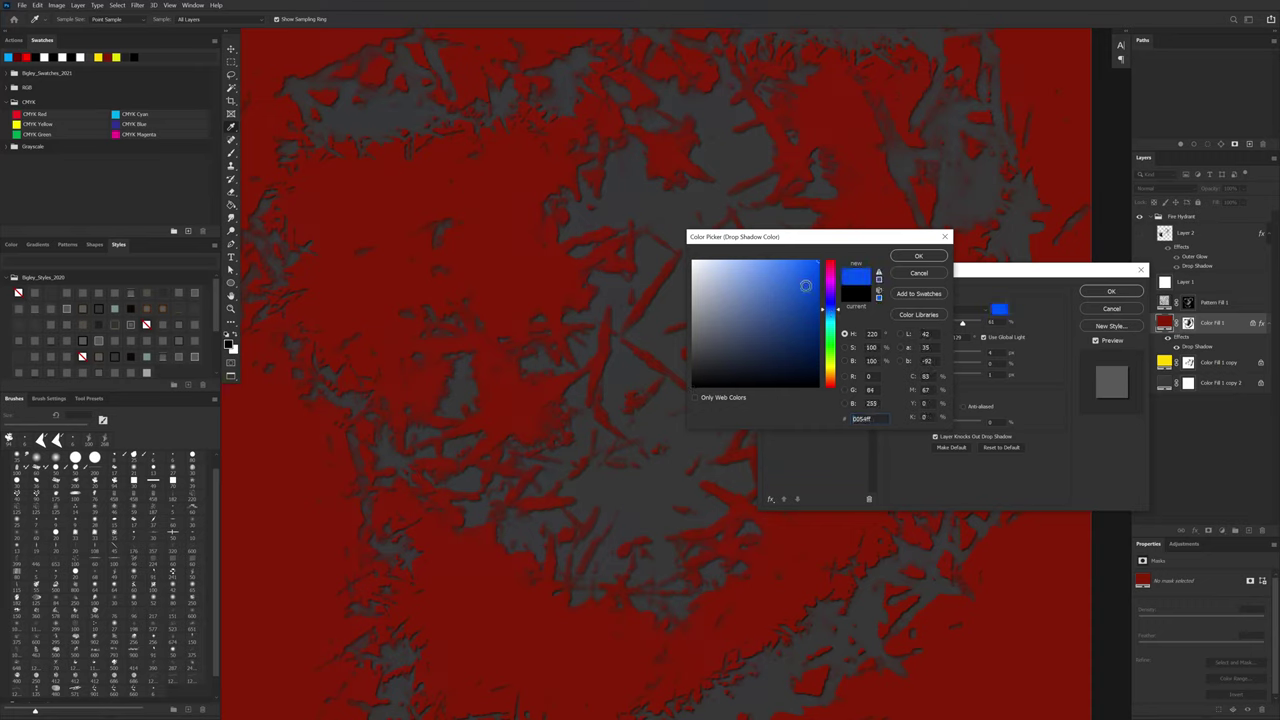
click(918, 256)
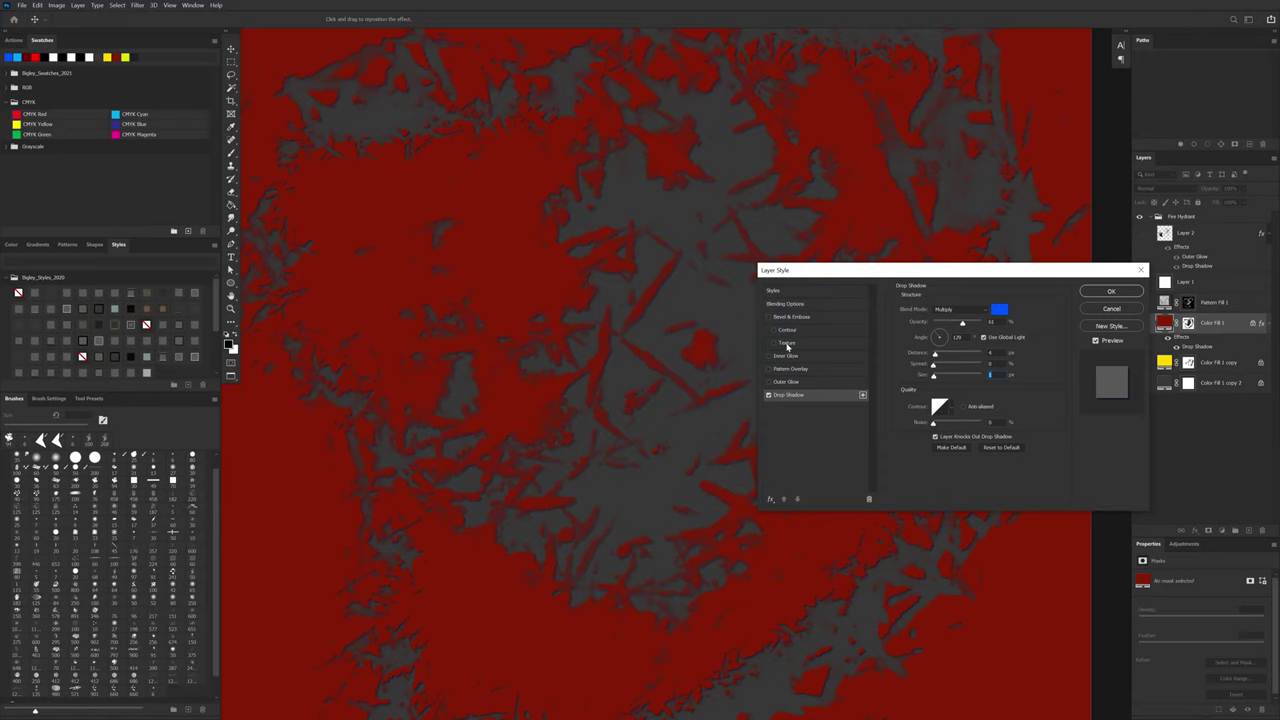
click(769, 316)
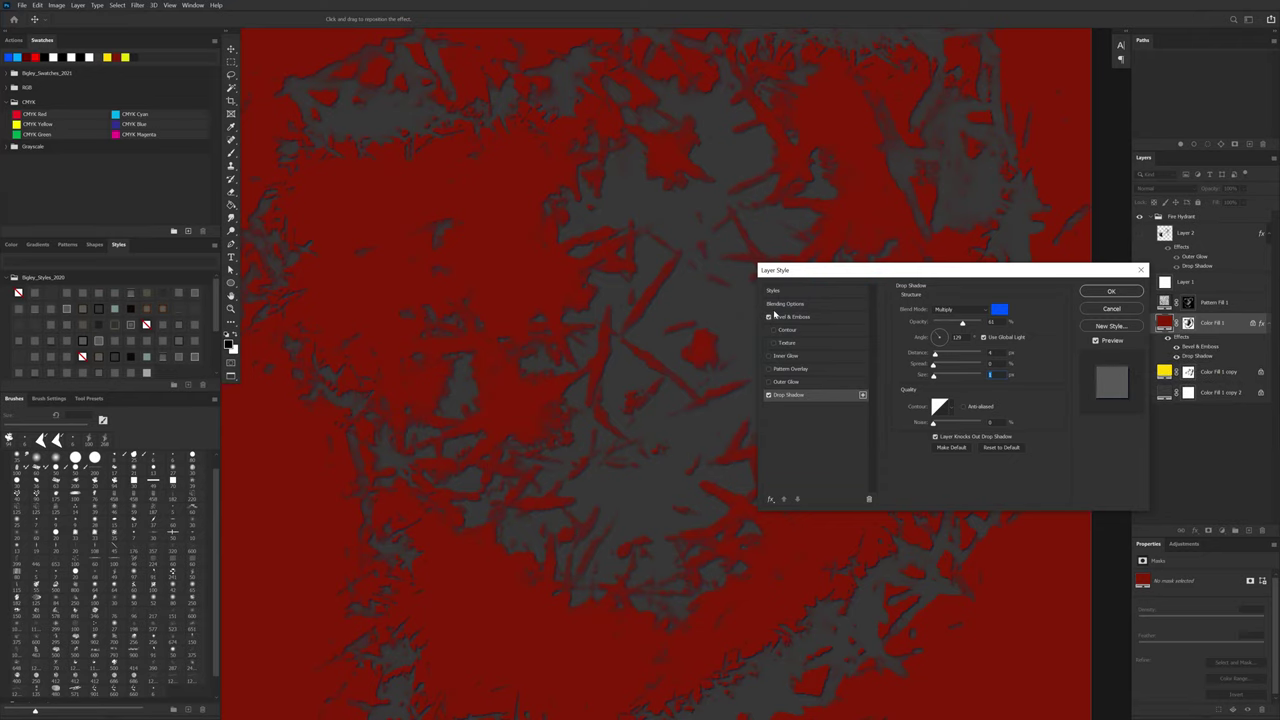
Step: Set the Bevel & Emboss highlight opacity to 42% and its technique to Chisel Soft
drag(541, 545, 497, 549)
drag(717, 633, 688, 539)
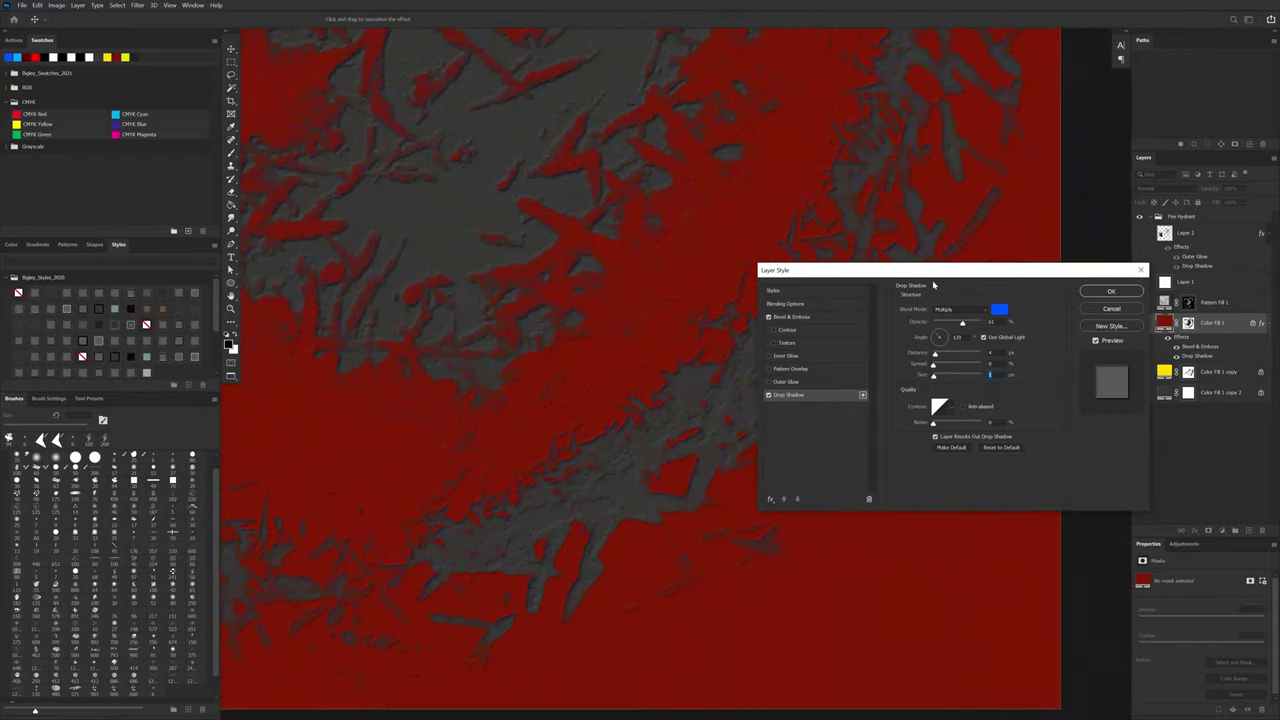
click(818, 320)
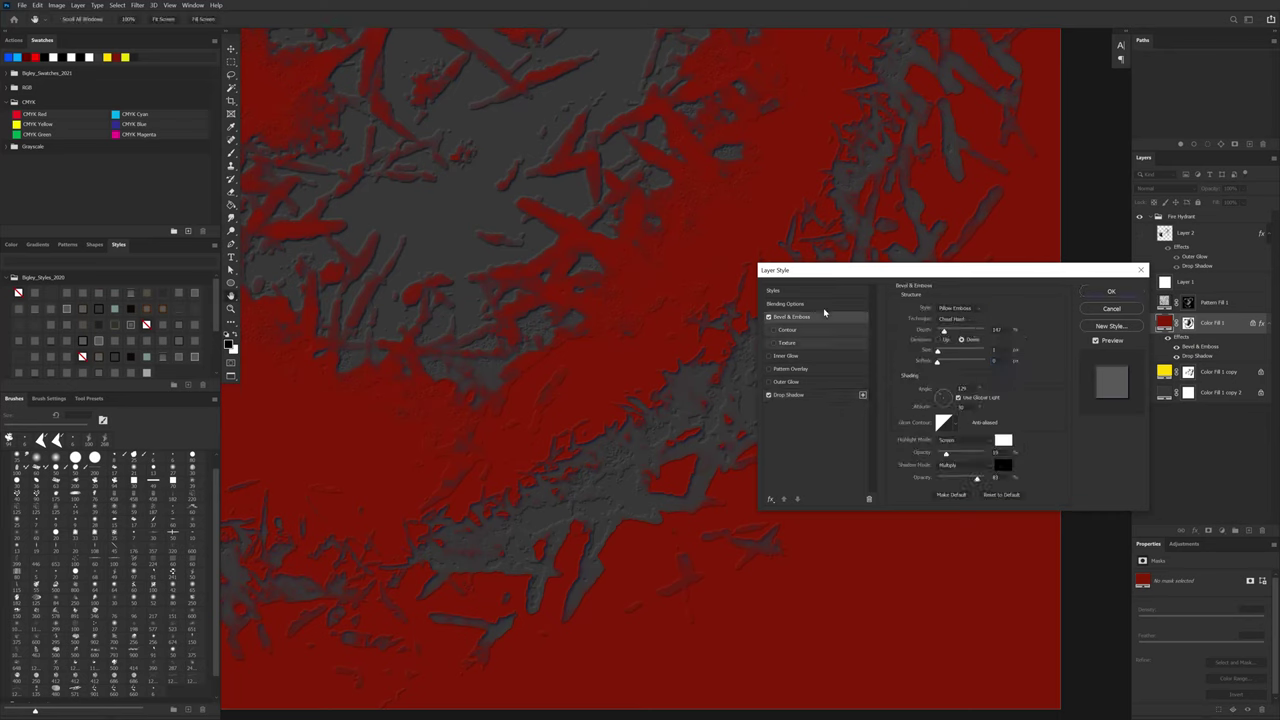
mouse_move(968, 457)
mouse_down()
mouse_move(985, 453)
mouse_move(958, 457)
mouse_up()
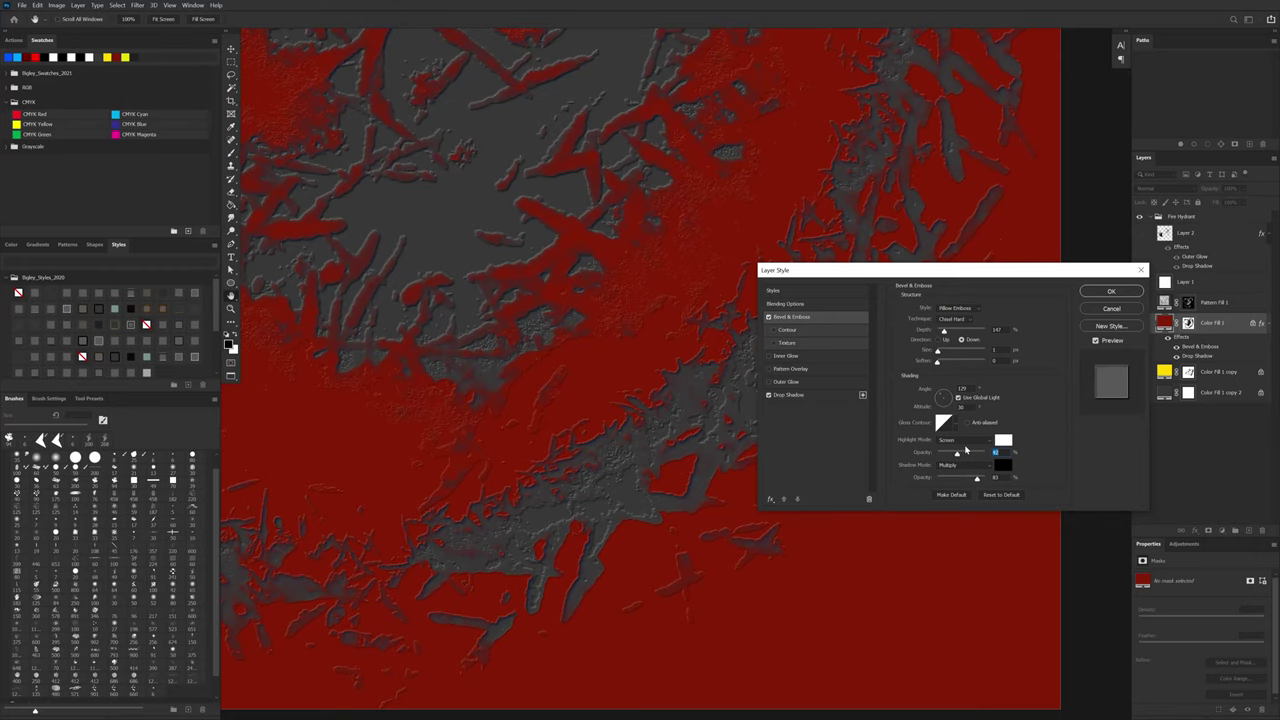
click(950, 319)
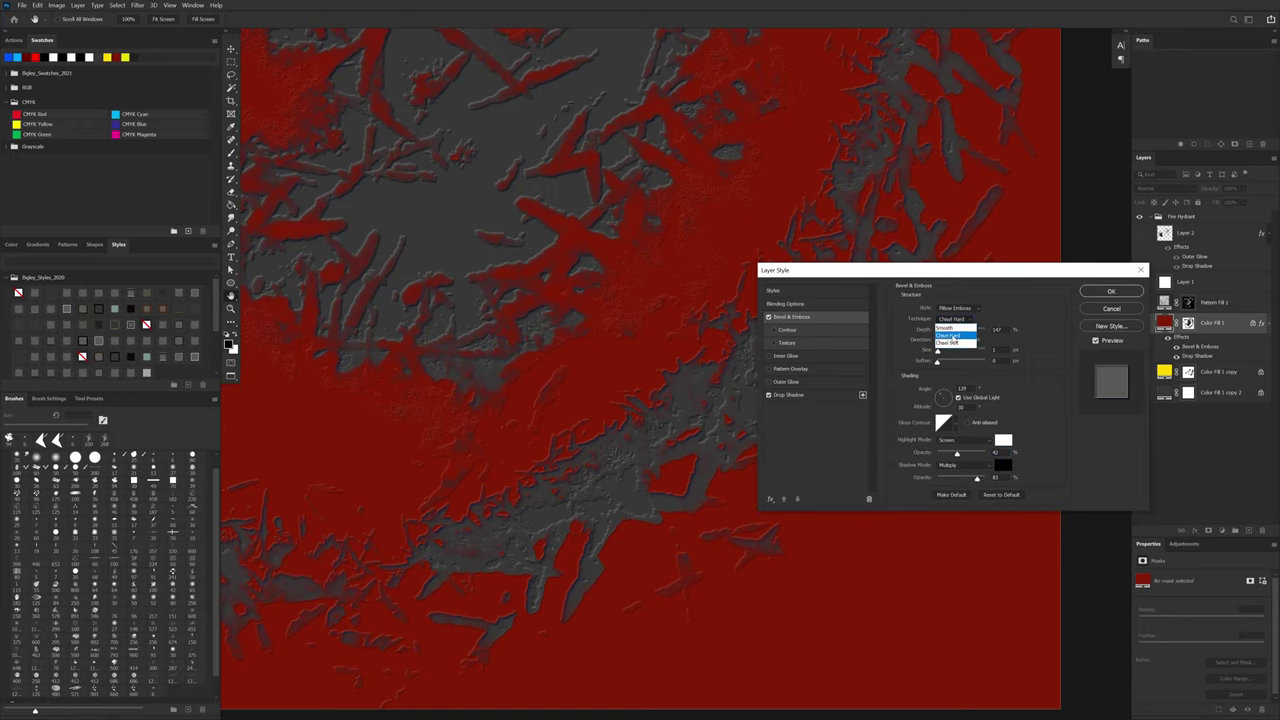
click(955, 344)
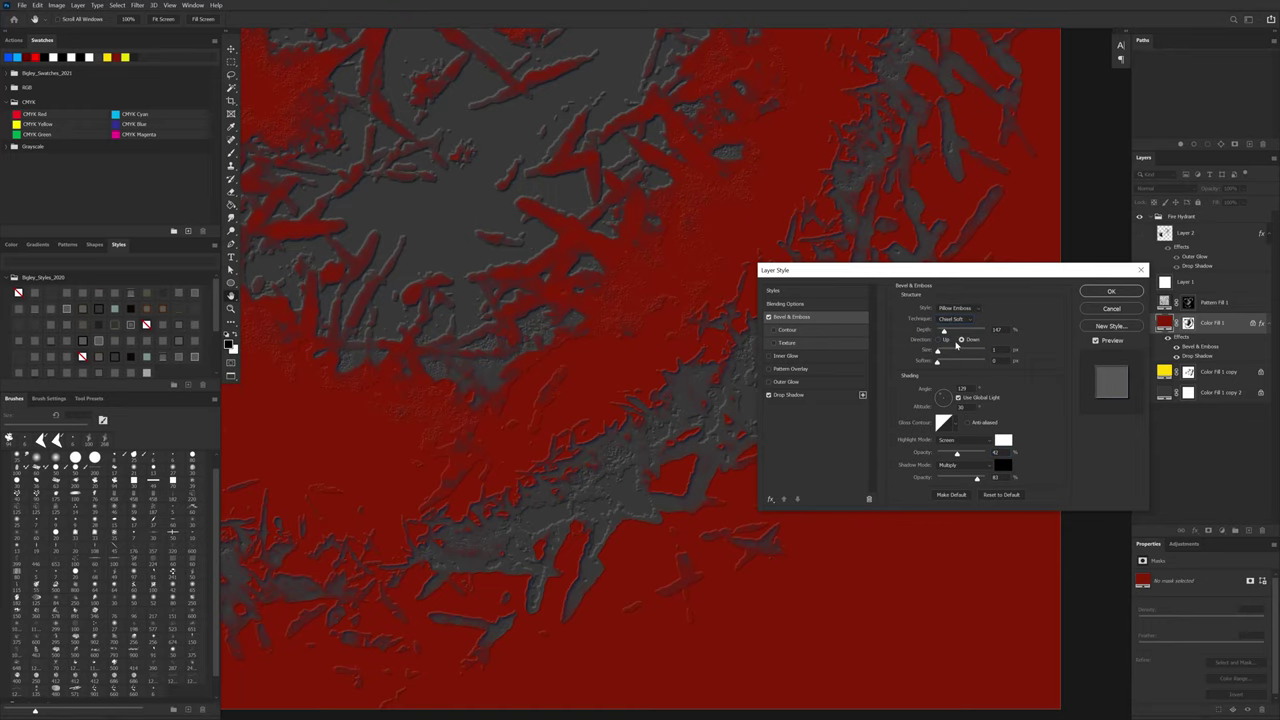
Step: Set the Bevel & Emboss highlight colour to light orange (ff9b4a) with 46% opacity
drag(594, 598, 750, 517)
ctrl+click(445, 469)
scroll(500, 506, up, 4)
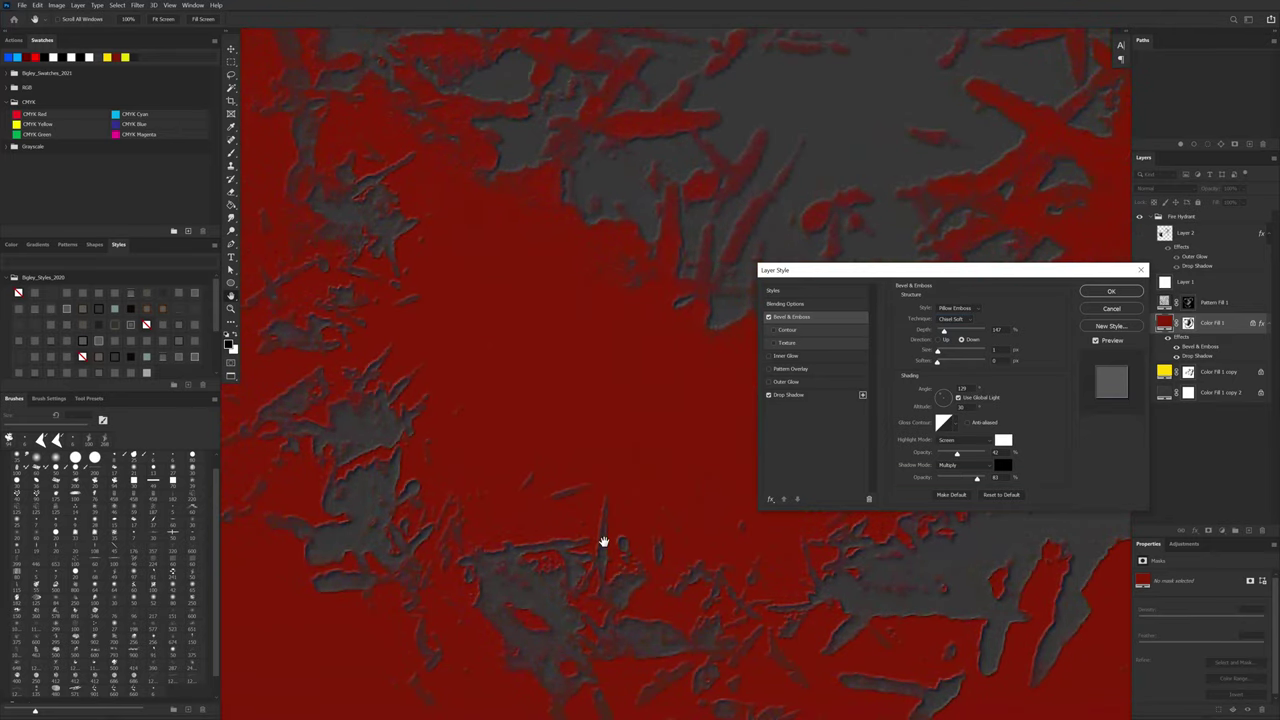
click(1003, 440)
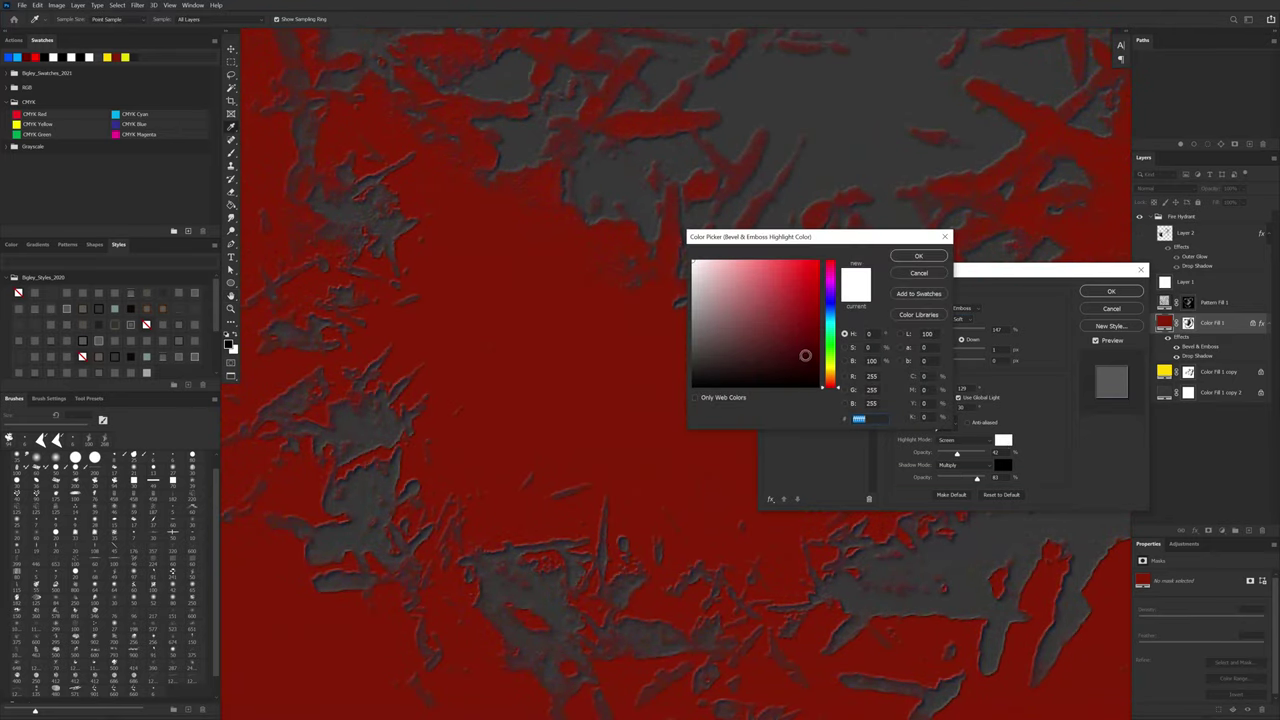
click(559, 398)
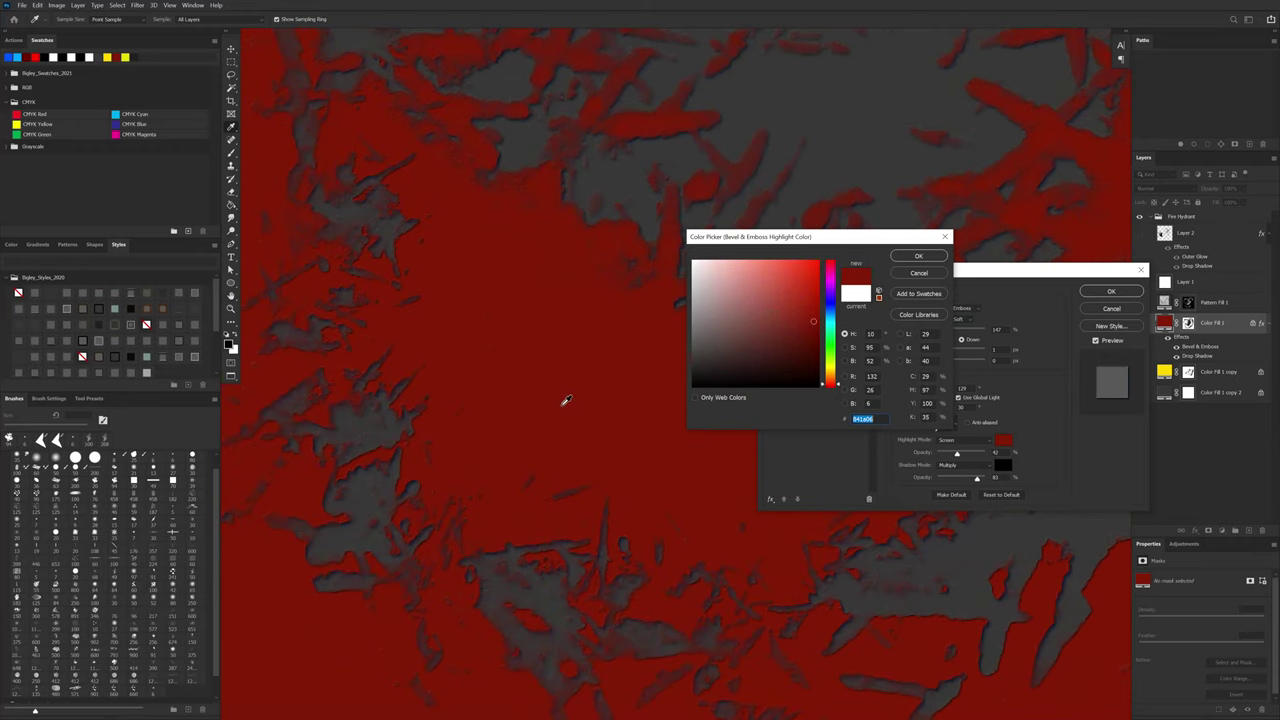
drag(839, 388, 839, 382)
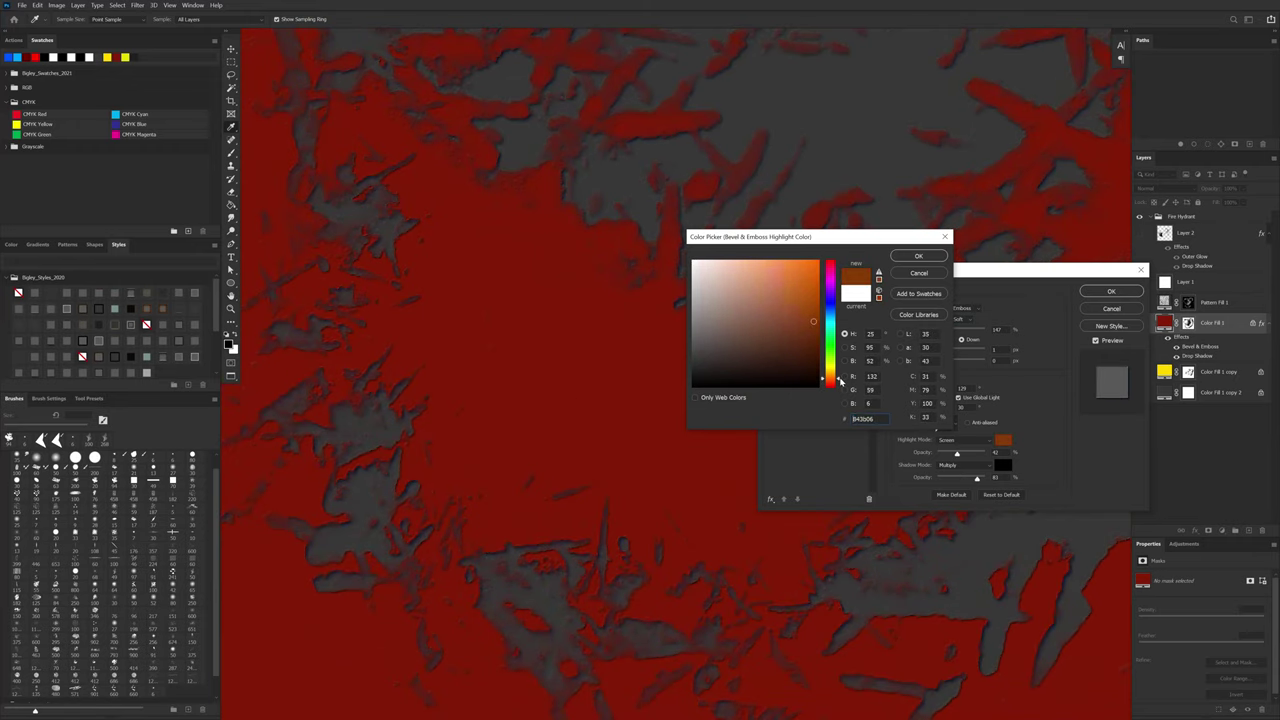
drag(812, 316, 825, 256)
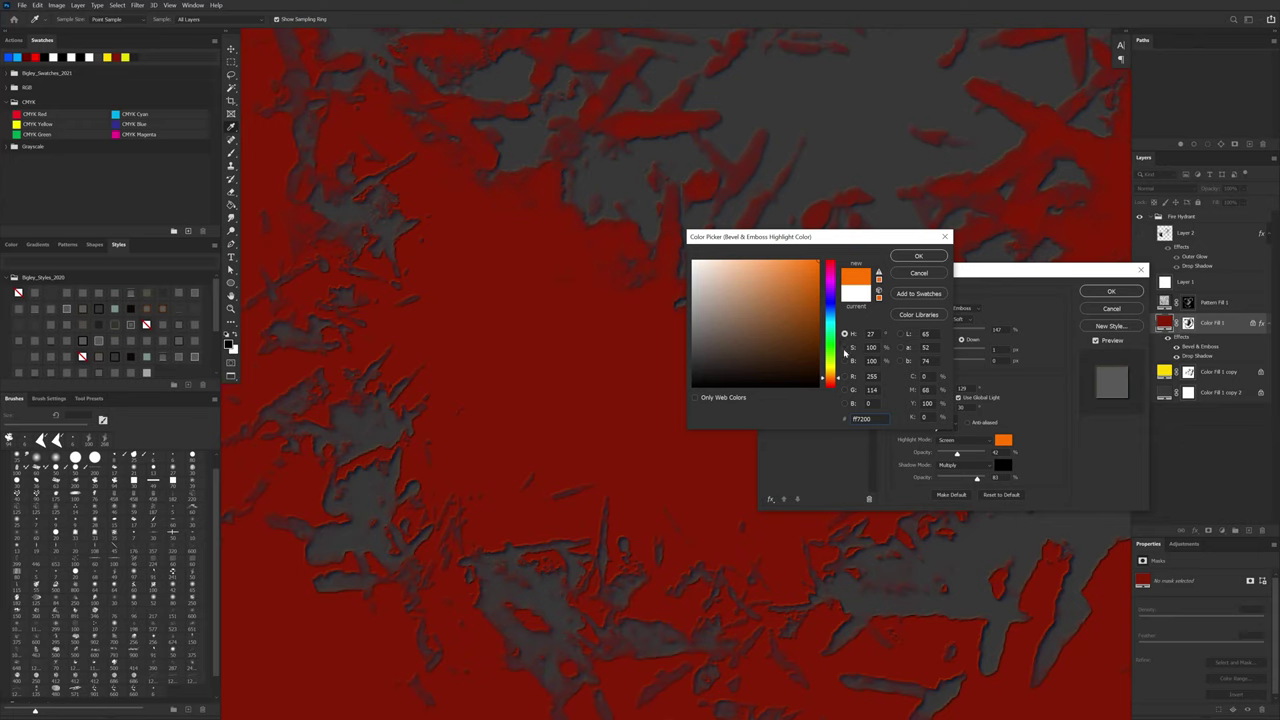
click(845, 348)
click(836, 320)
drag(836, 318, 838, 310)
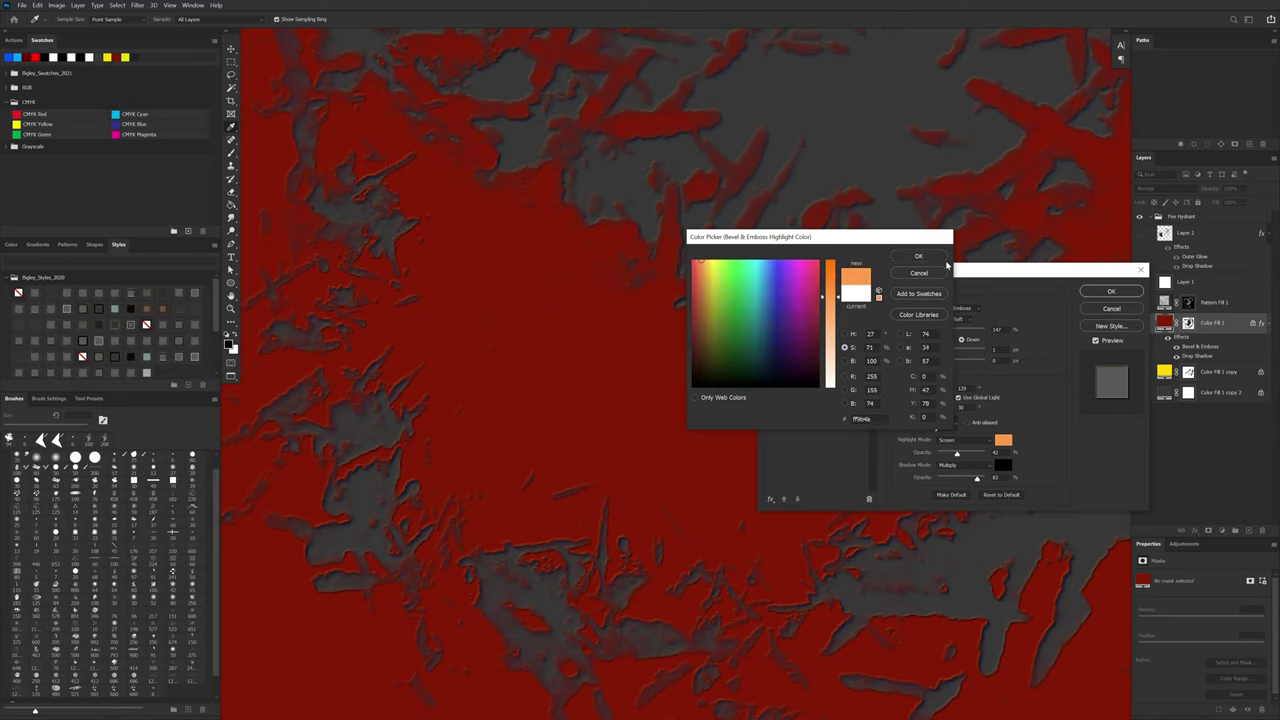
click(918, 256)
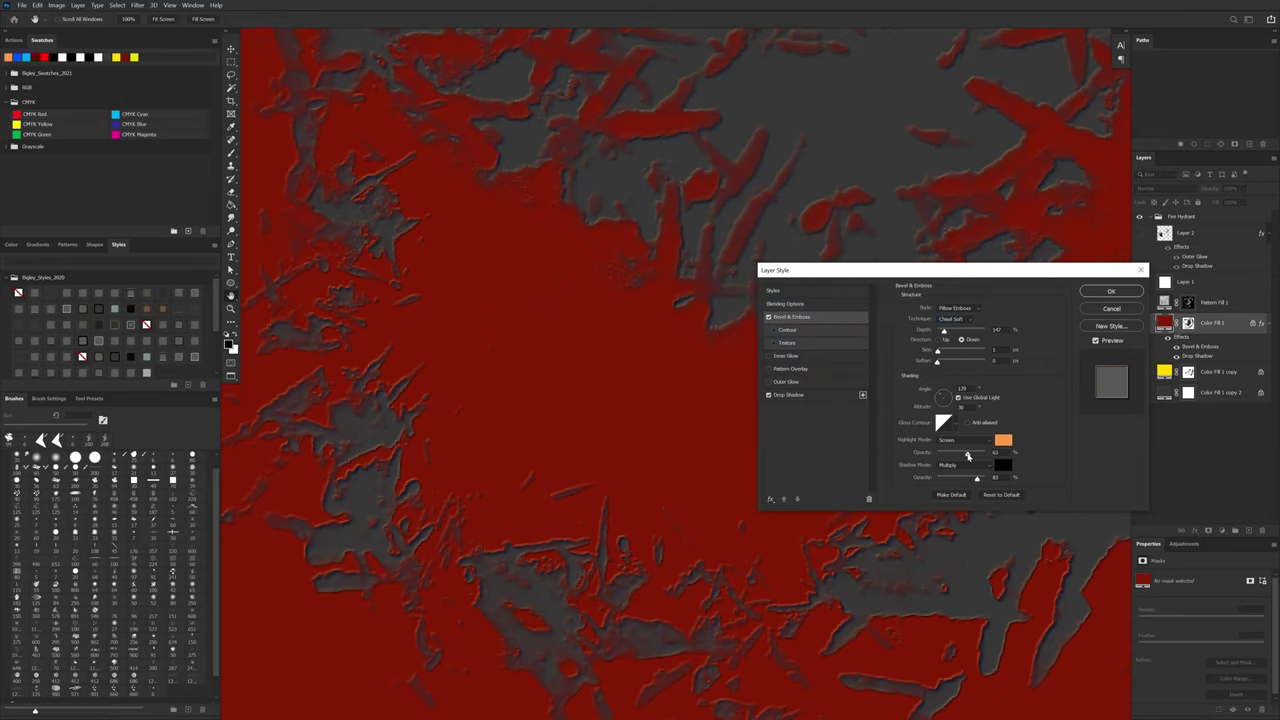
drag(968, 456, 961, 456)
drag(694, 607, 634, 557)
Step: Set the Bevel & Emboss shadow colour to dark red (410d03), sampled from the fill and darkened, with 100% opacity
click(1003, 467)
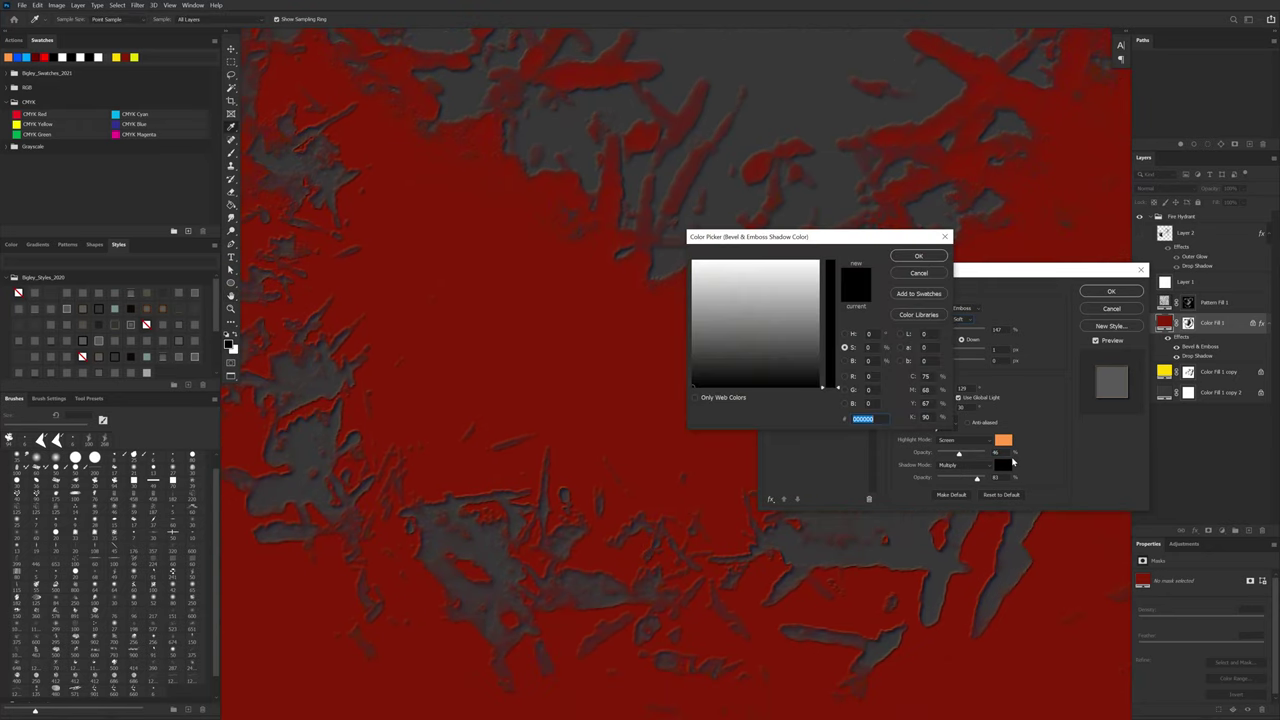
click(654, 422)
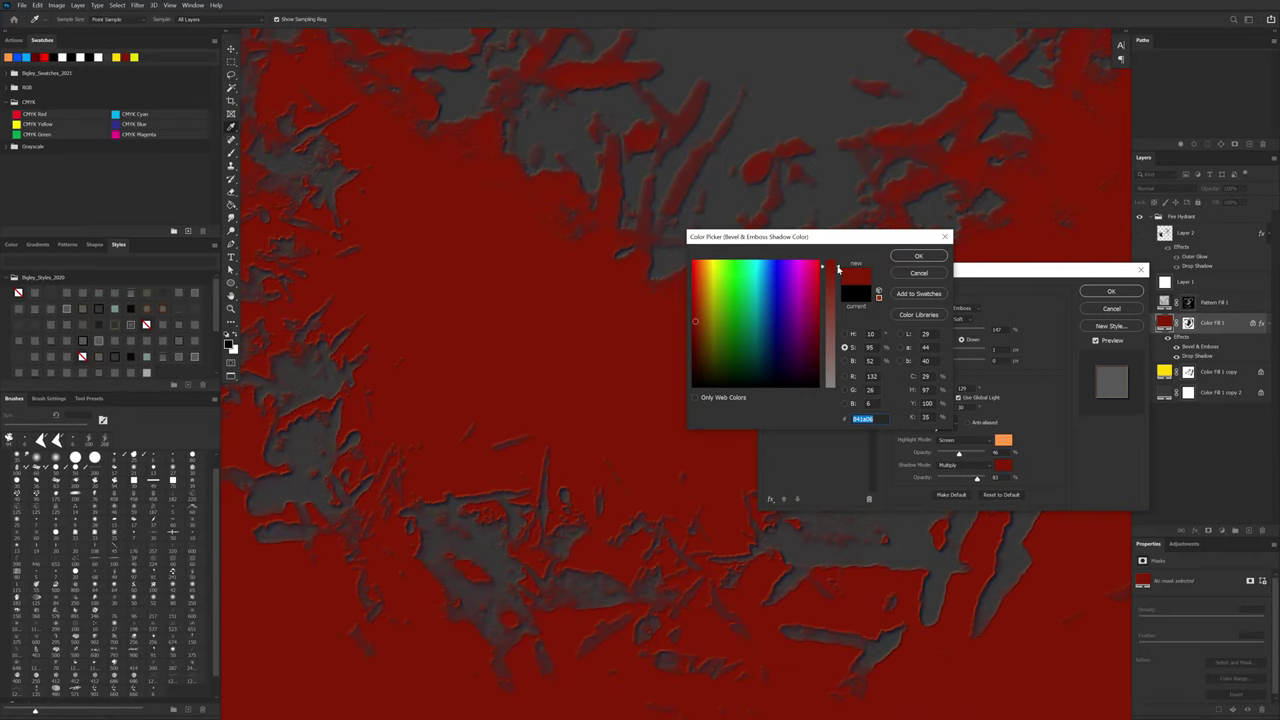
click(845, 361)
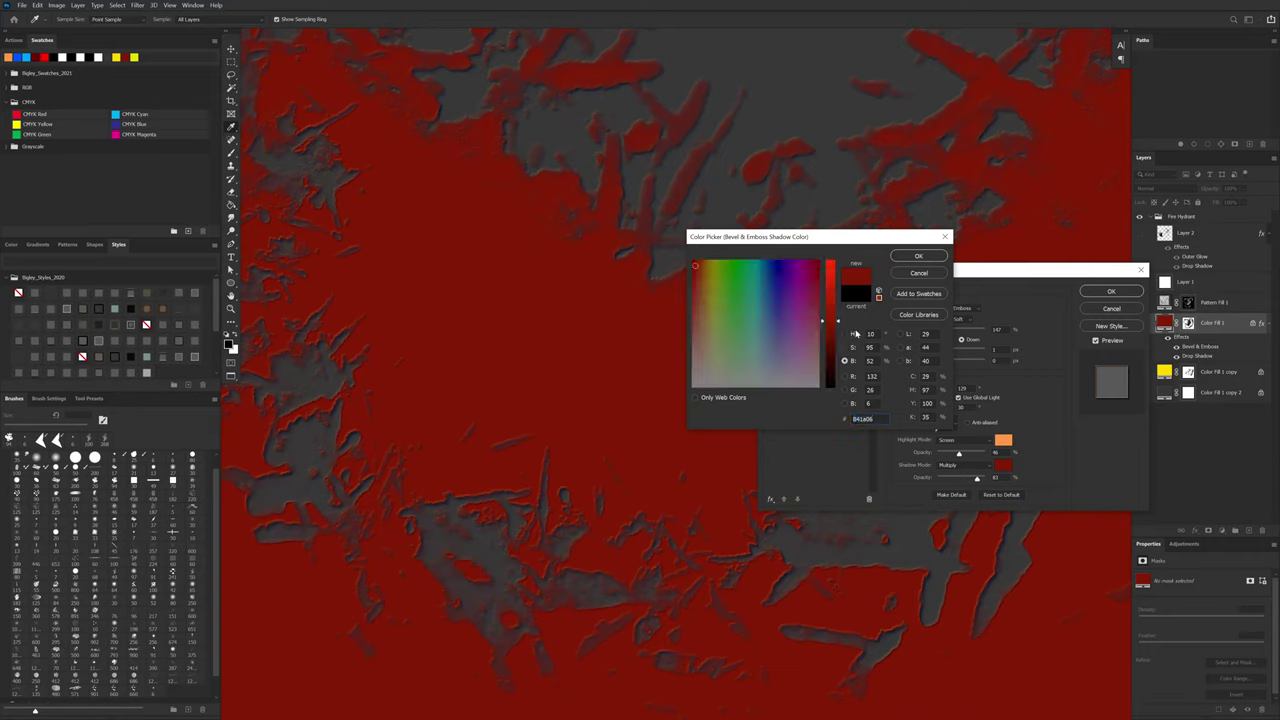
drag(838, 327, 840, 358)
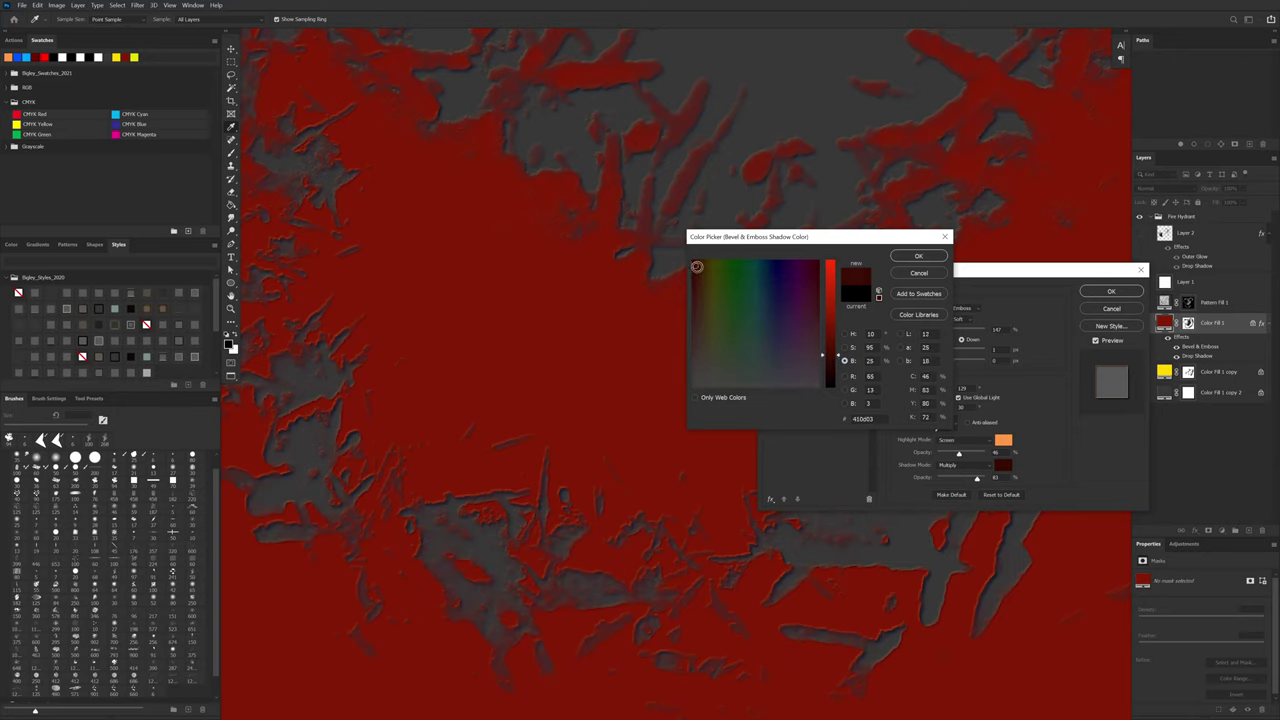
click(918, 256)
drag(977, 481, 986, 479)
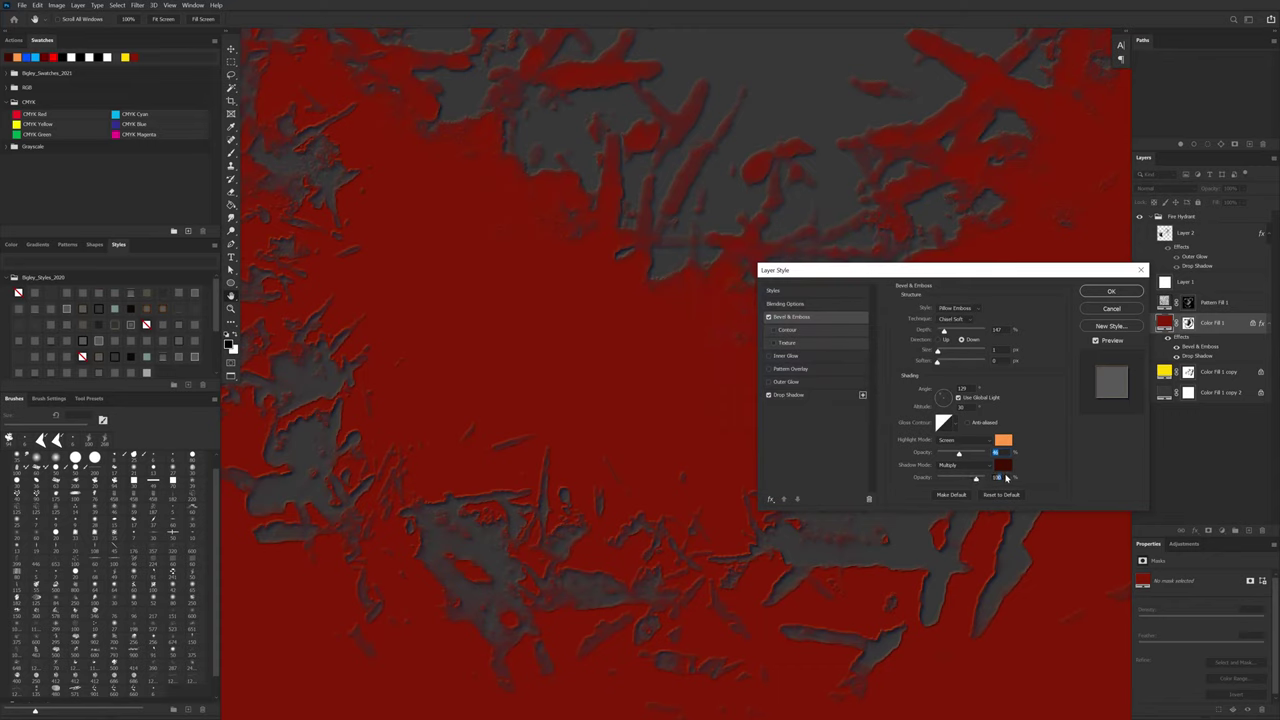
scroll(714, 606, up, 3)
scroll(764, 613, down, 3)
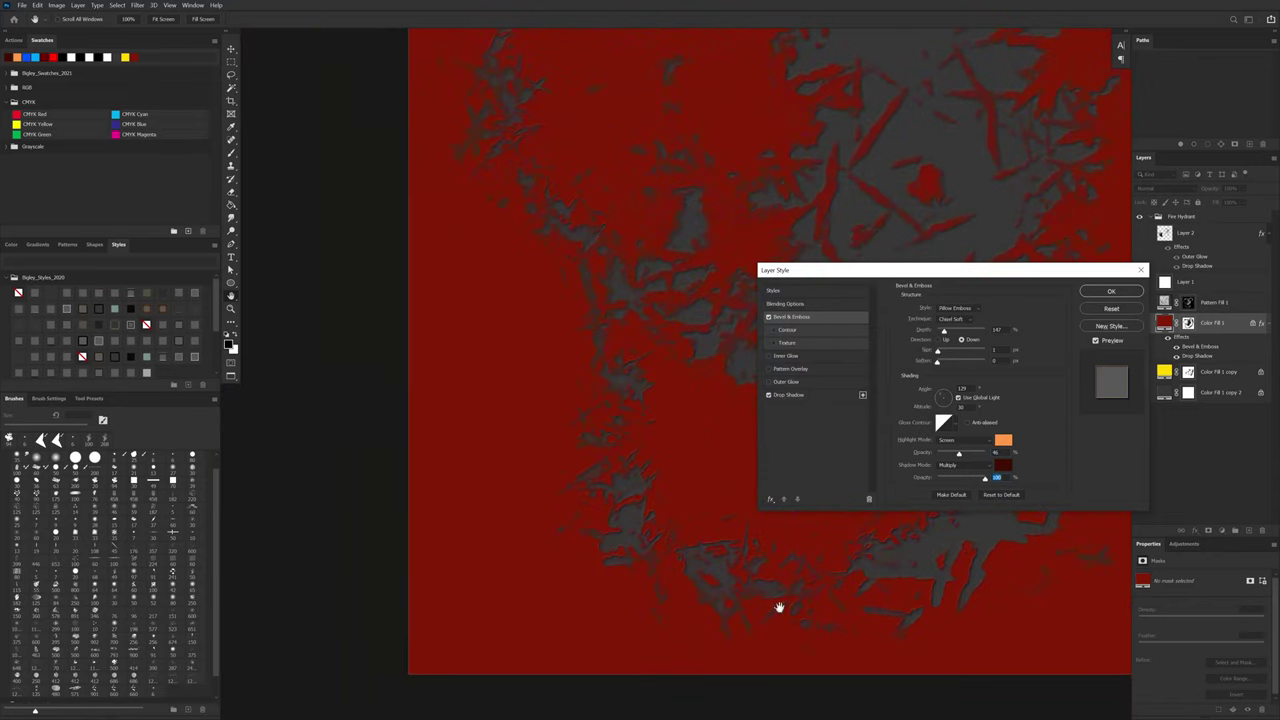
drag(687, 562, 648, 485)
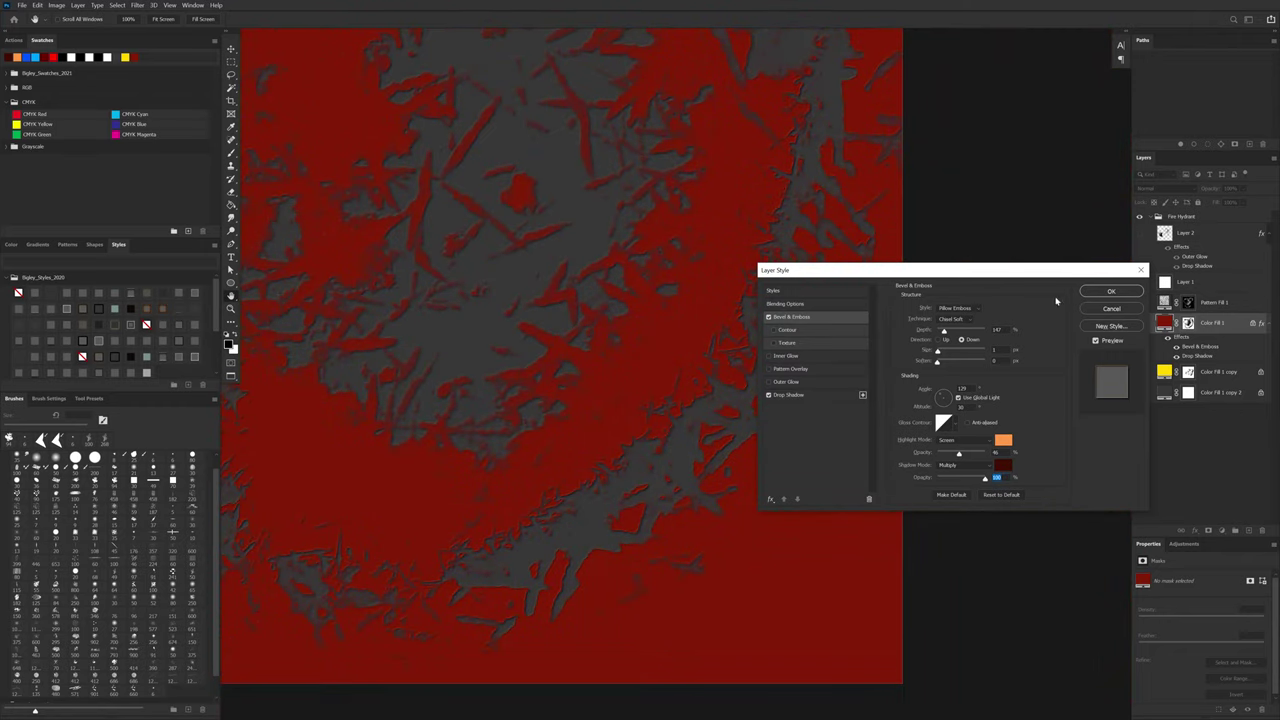
Step: Try the Inner Glow effect on the Color Fill 1 layer
click(769, 357)
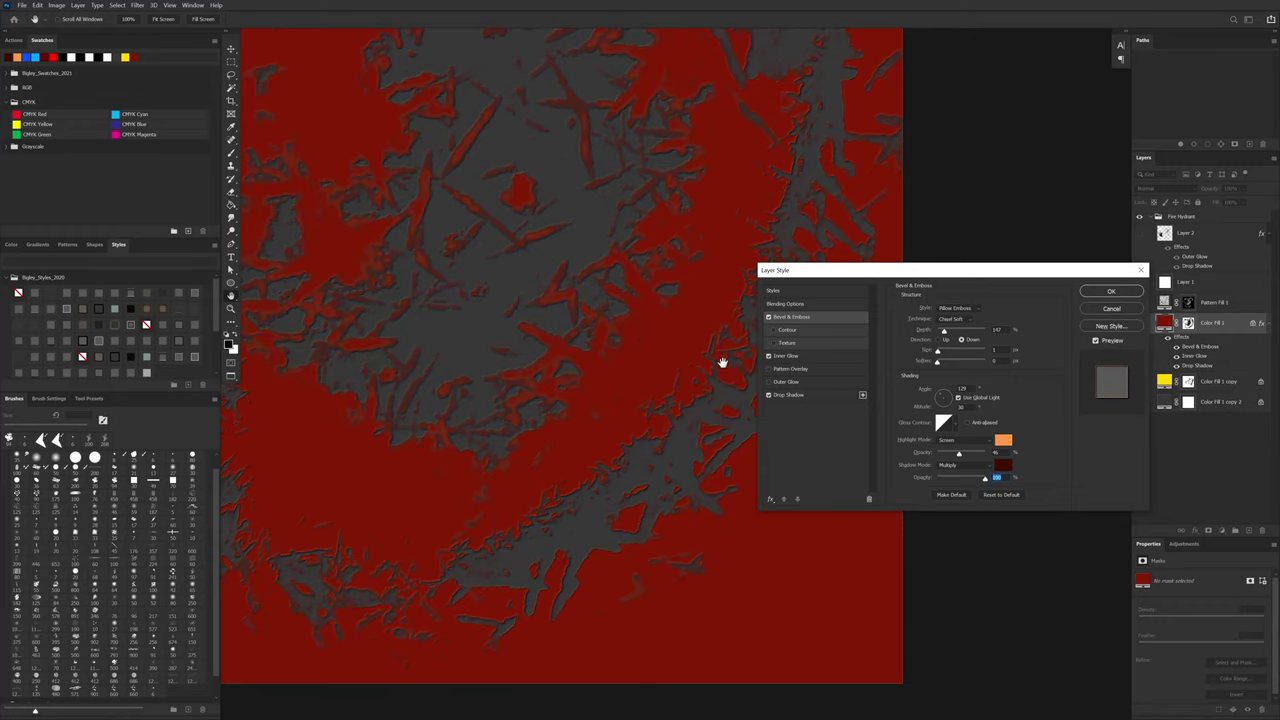
drag(557, 537, 758, 480)
drag(657, 461, 661, 520)
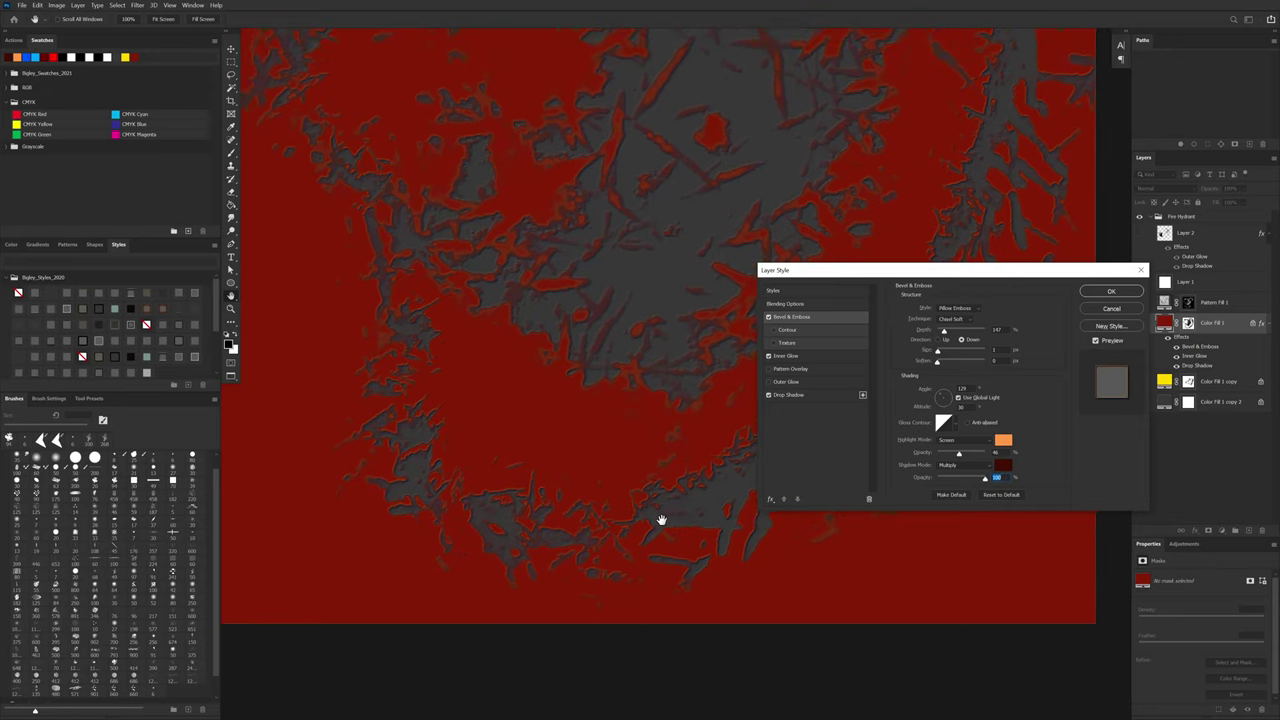
Step: Enable Outer Glow on the Color Fill 1 layer with the Normal blend mode
click(770, 383)
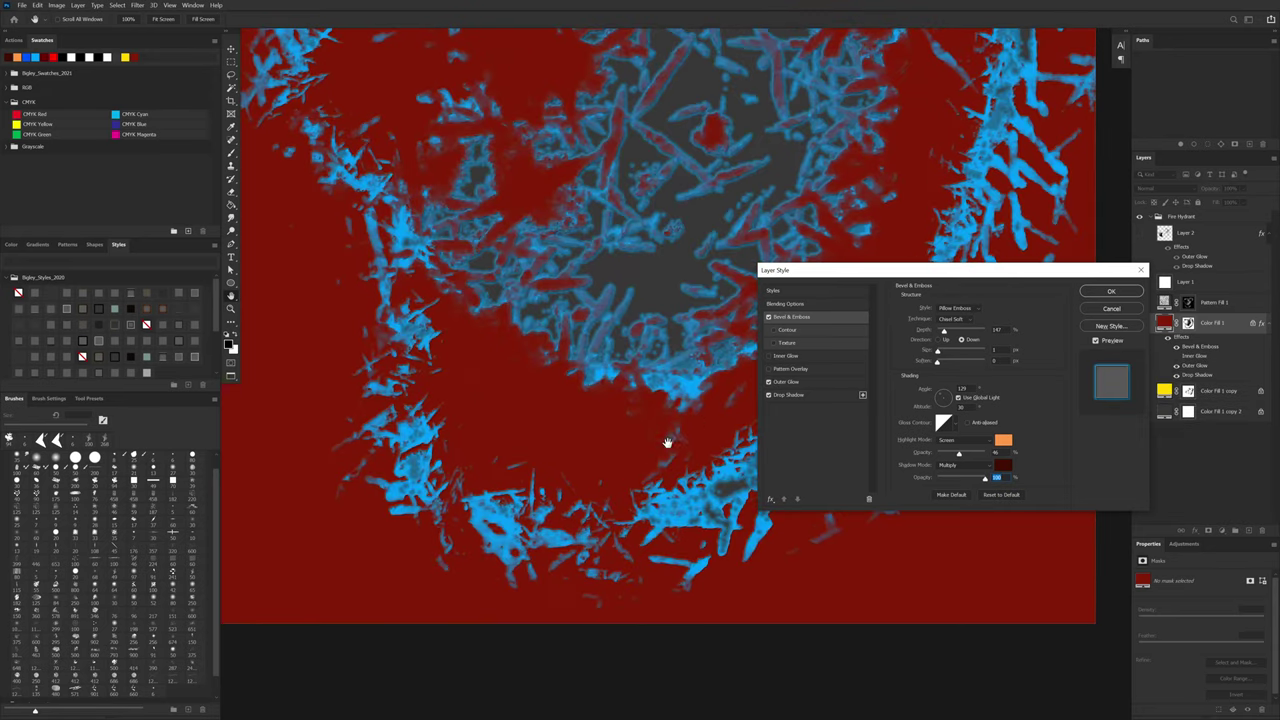
drag(667, 441, 512, 470)
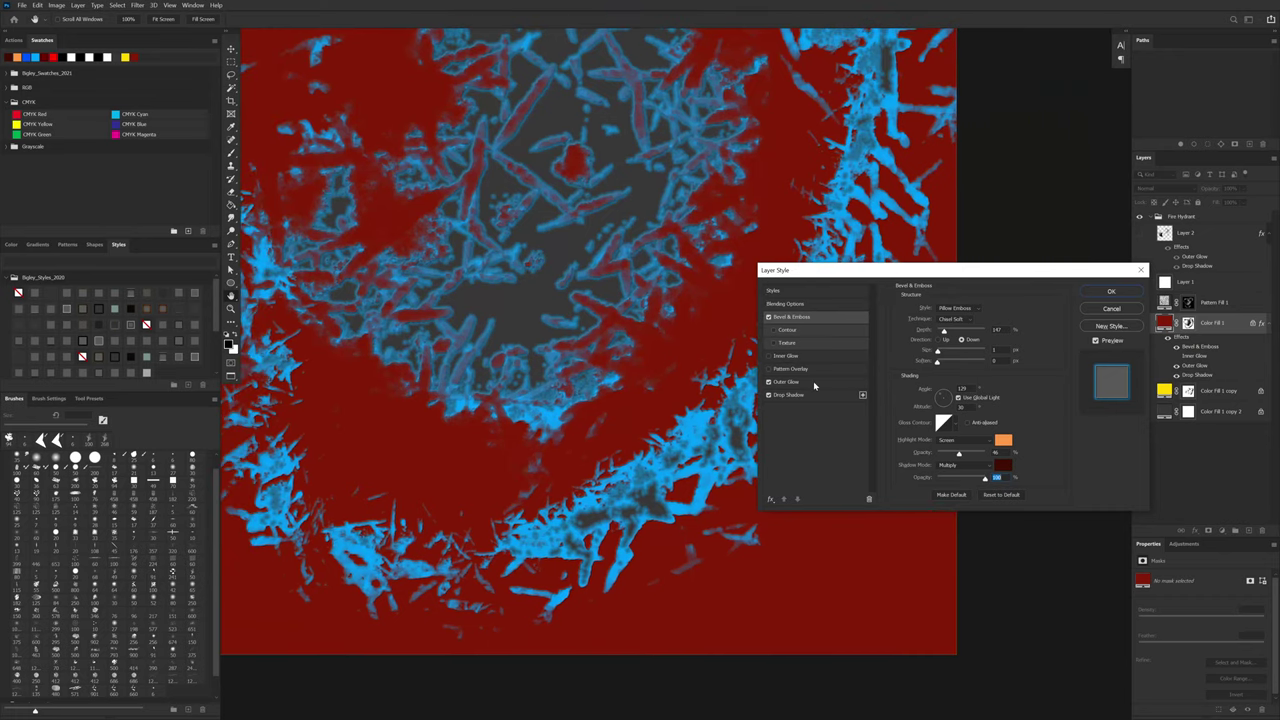
click(820, 382)
click(955, 309)
click(957, 313)
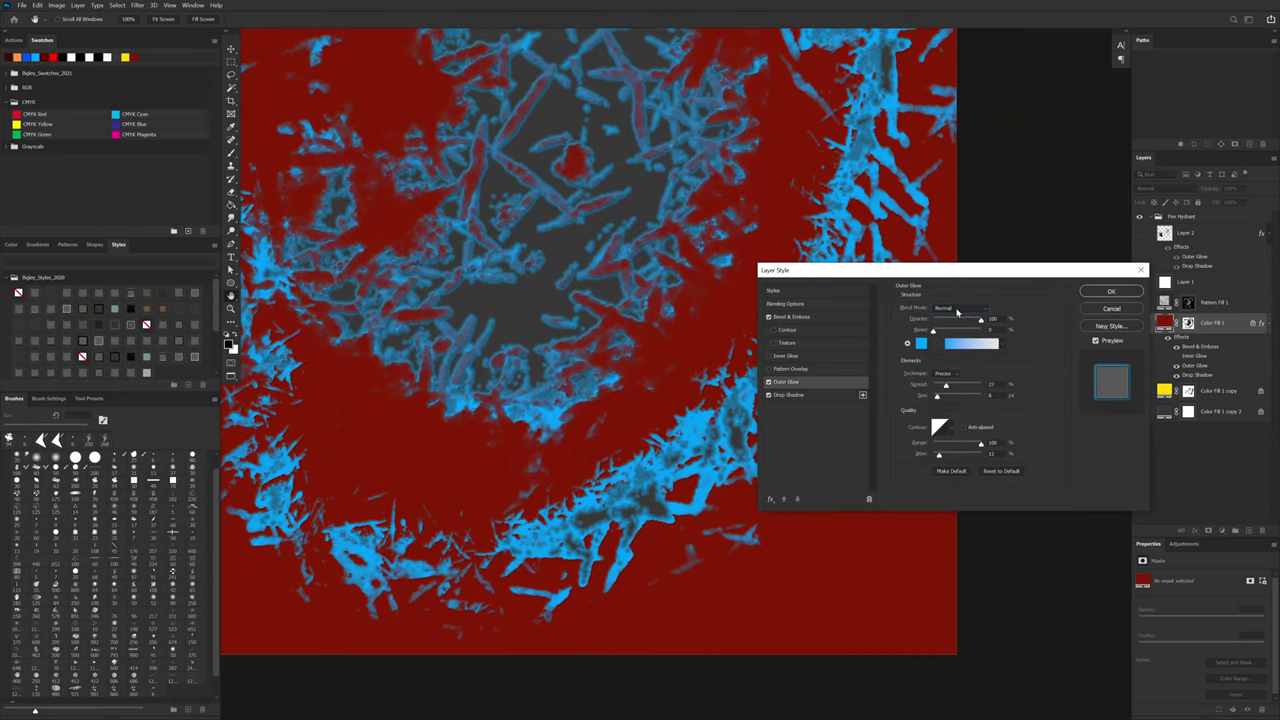
Step: Set the Outer Glow colour to burnt orange (c13a05)
click(921, 344)
click(701, 262)
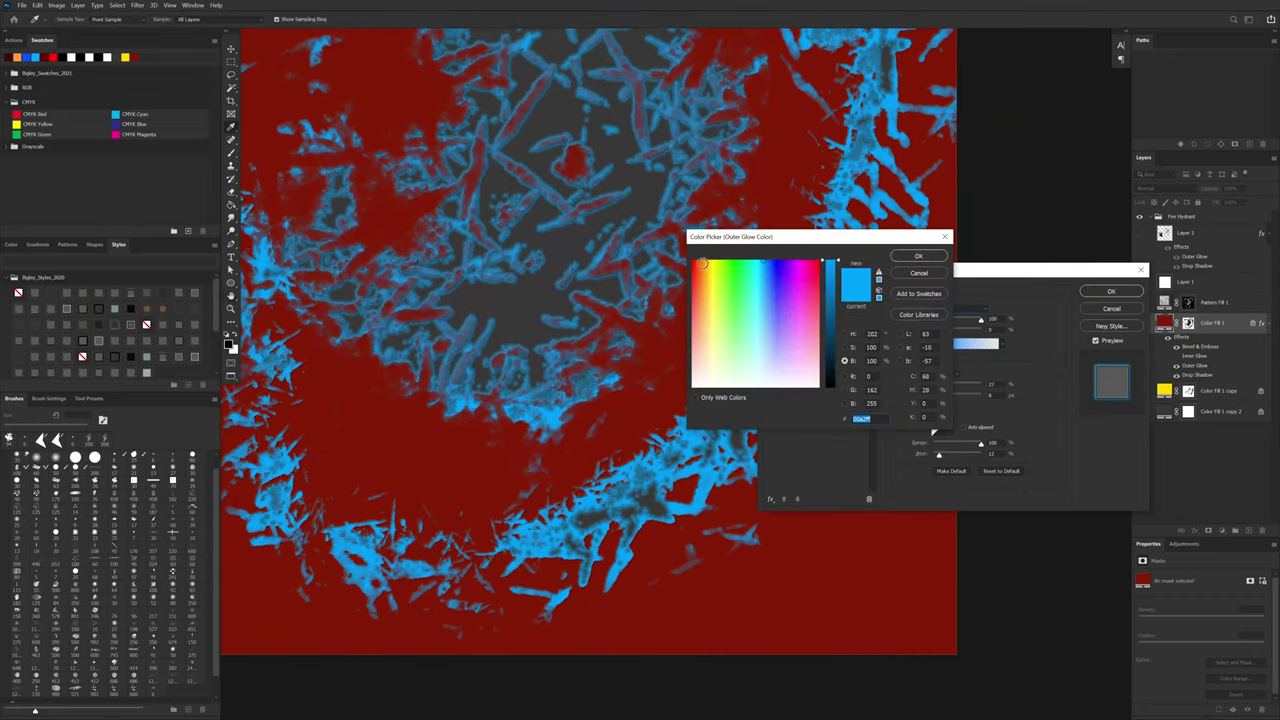
click(697, 262)
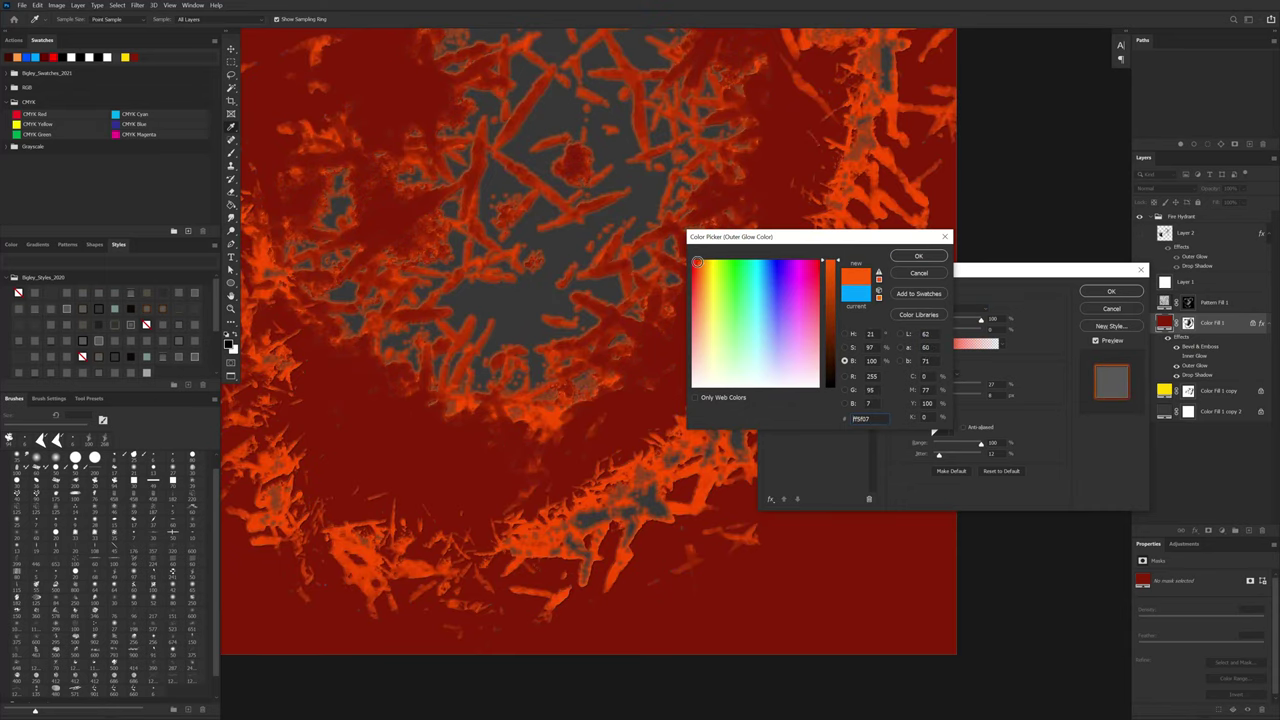
click(696, 263)
drag(541, 496, 629, 546)
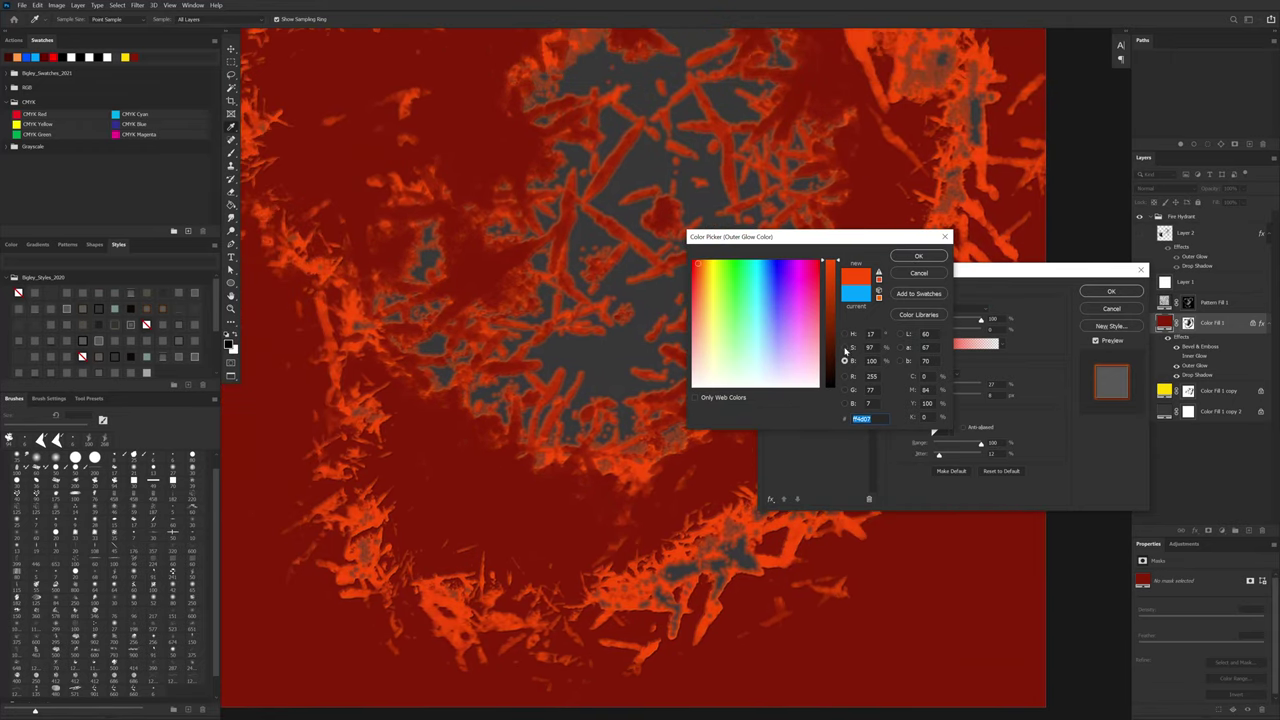
click(844, 348)
click(845, 361)
drag(830, 262, 838, 291)
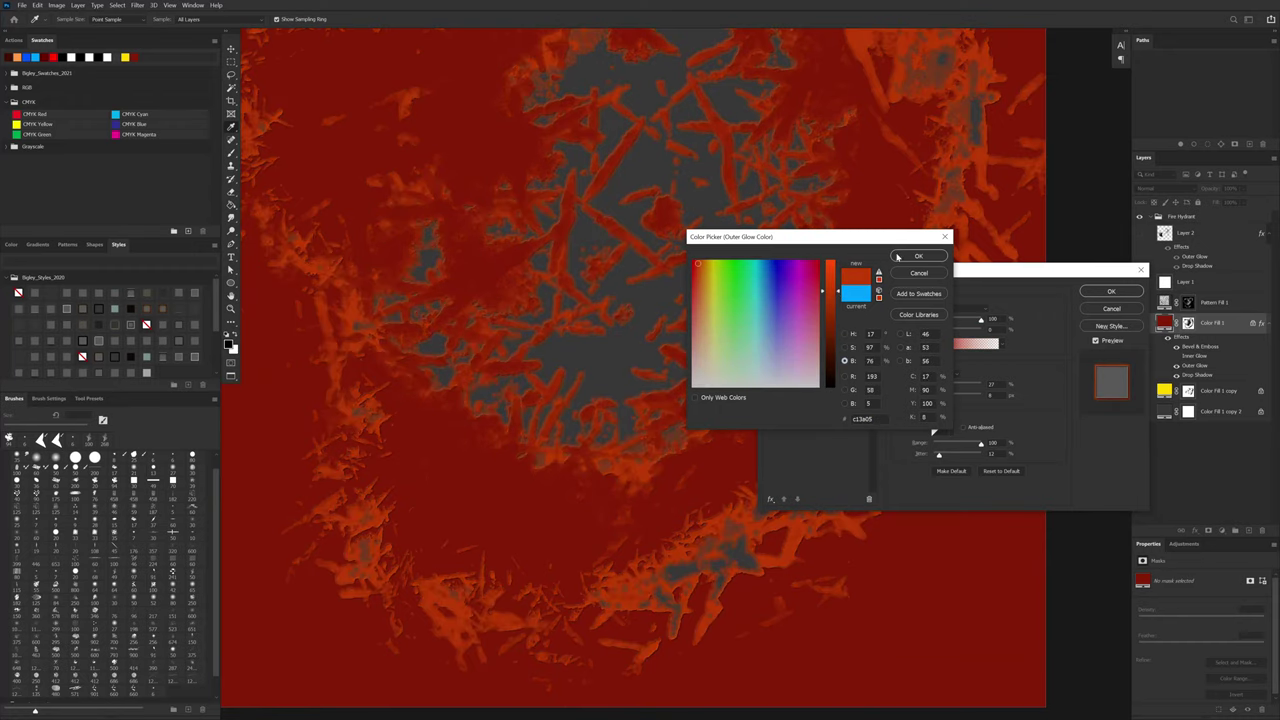
click(897, 257)
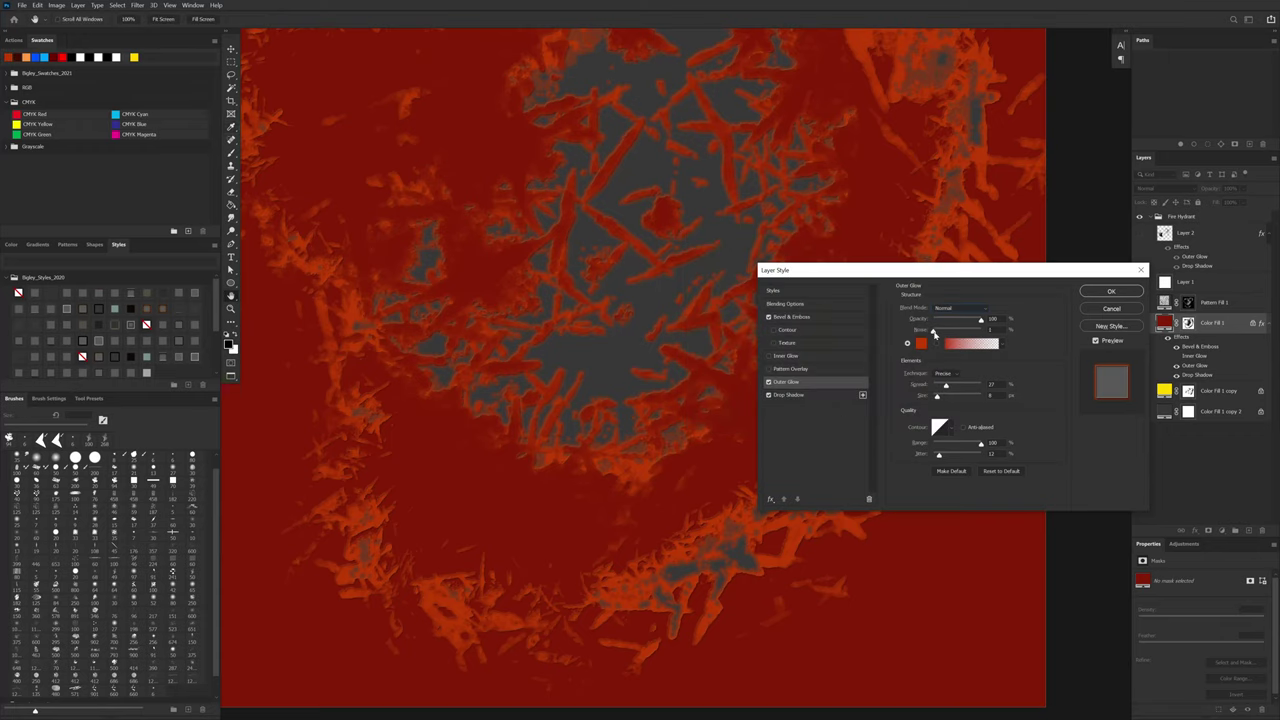
Step: Add a little noise to the Outer Glow, reduce its opacity and apply the layer style to Color Fill 1
click(946, 333)
drag(940, 332, 942, 328)
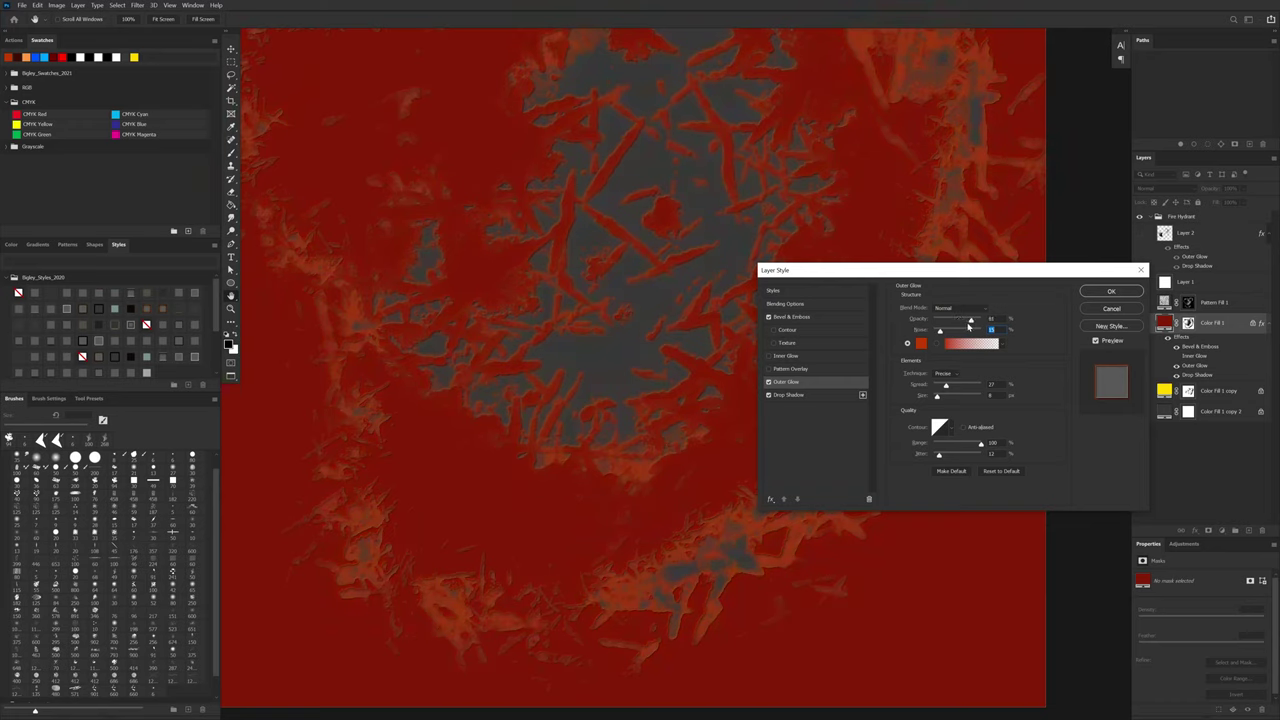
click(972, 321)
click(1110, 292)
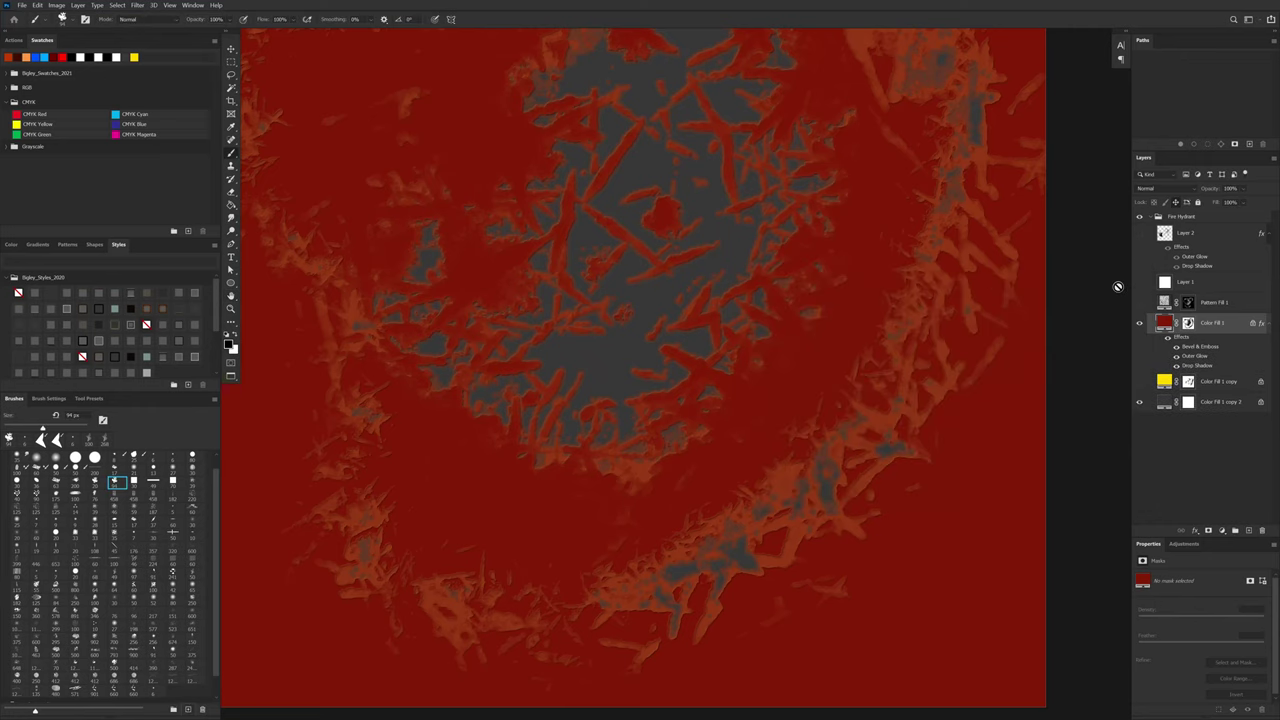
Step: Show the yellow Color Fill 1 copy layer briefly to examine the glow against it, and hide it again
click(1140, 382)
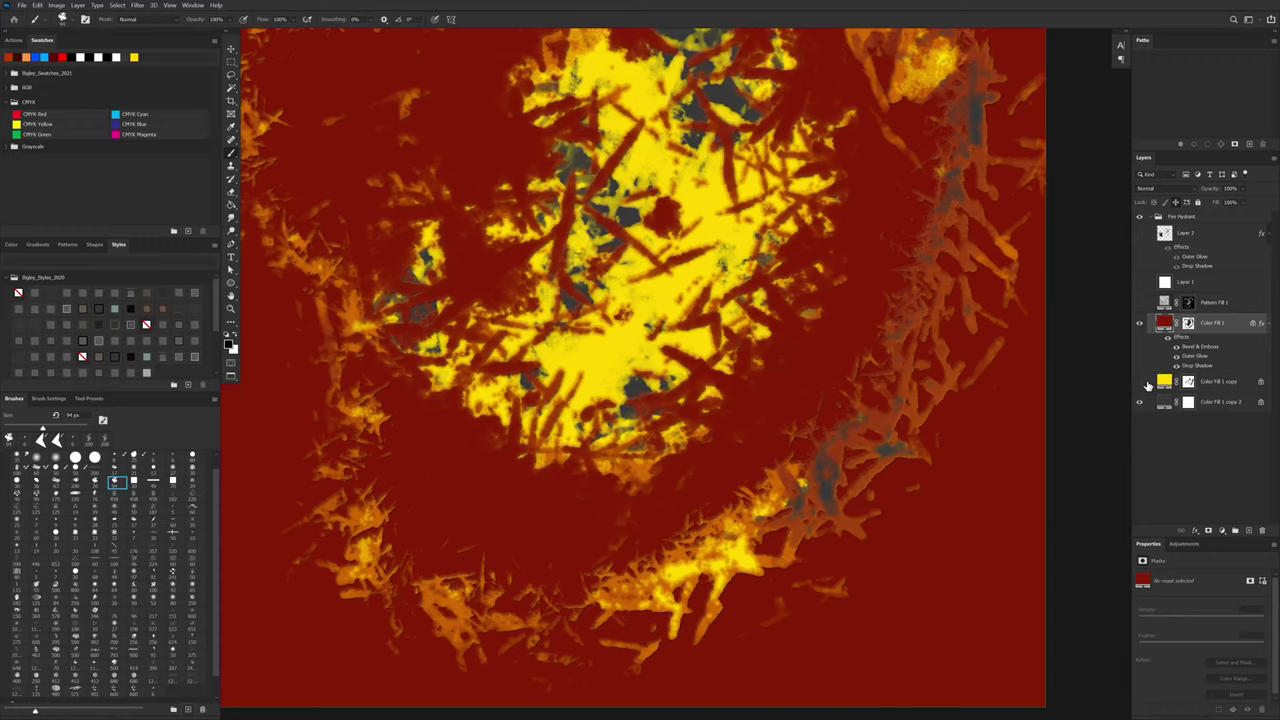
drag(831, 460, 714, 521)
alt+click(714, 521)
scroll(714, 521, down, 1)
scroll(720, 519, up, 3)
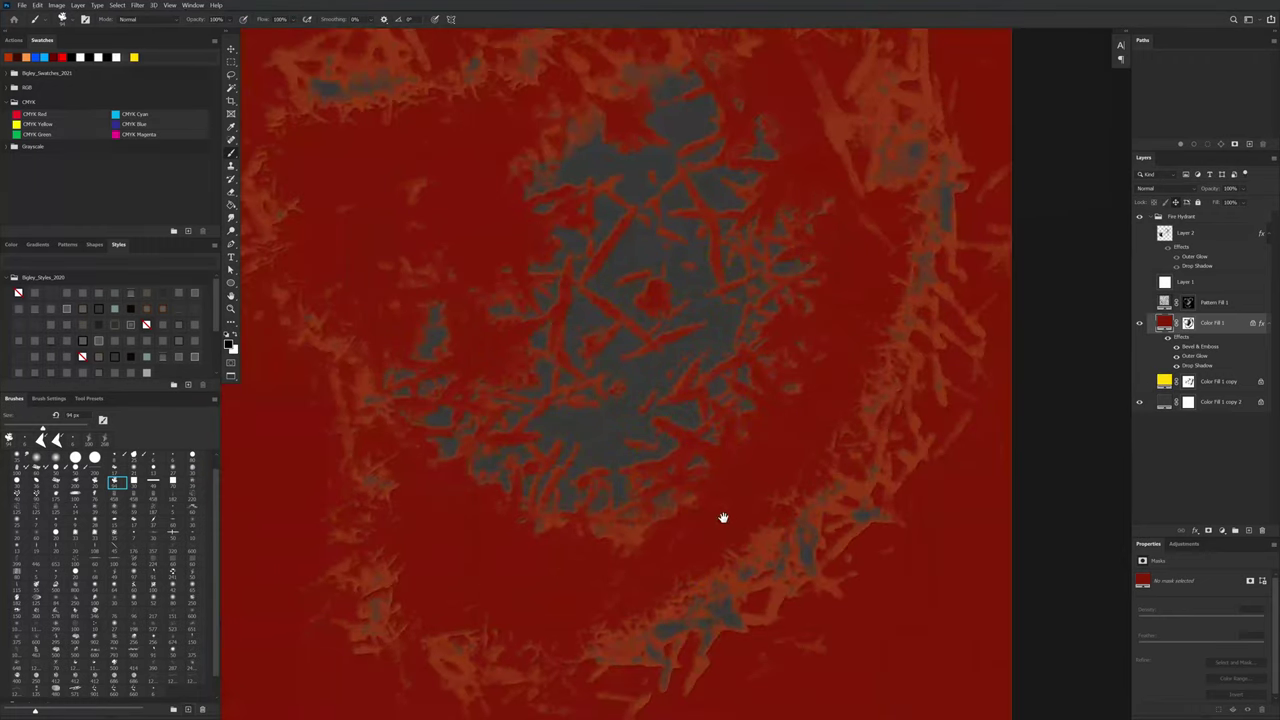
drag(698, 437, 741, 519)
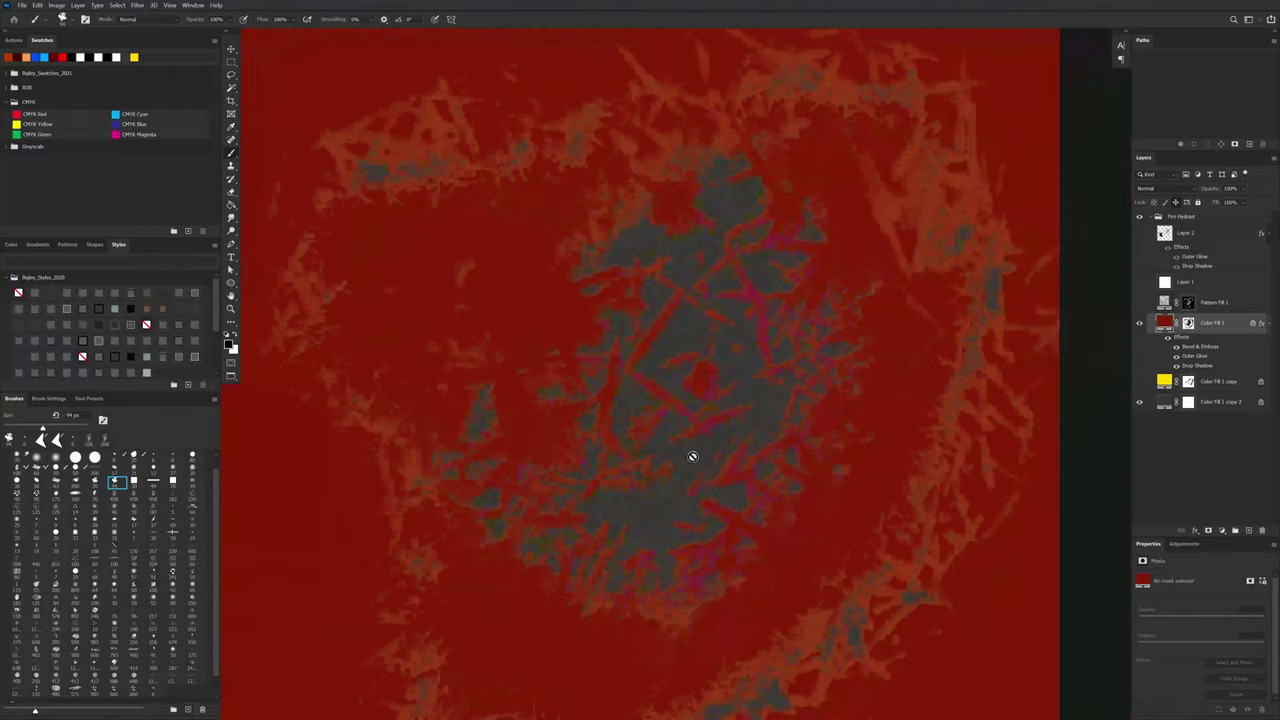
Step: Target the Color Fill 1 layer mask and paint white to restore red over the lower-left chips and part of the central chip
click(1186, 325)
drag(721, 681, 952, 403)
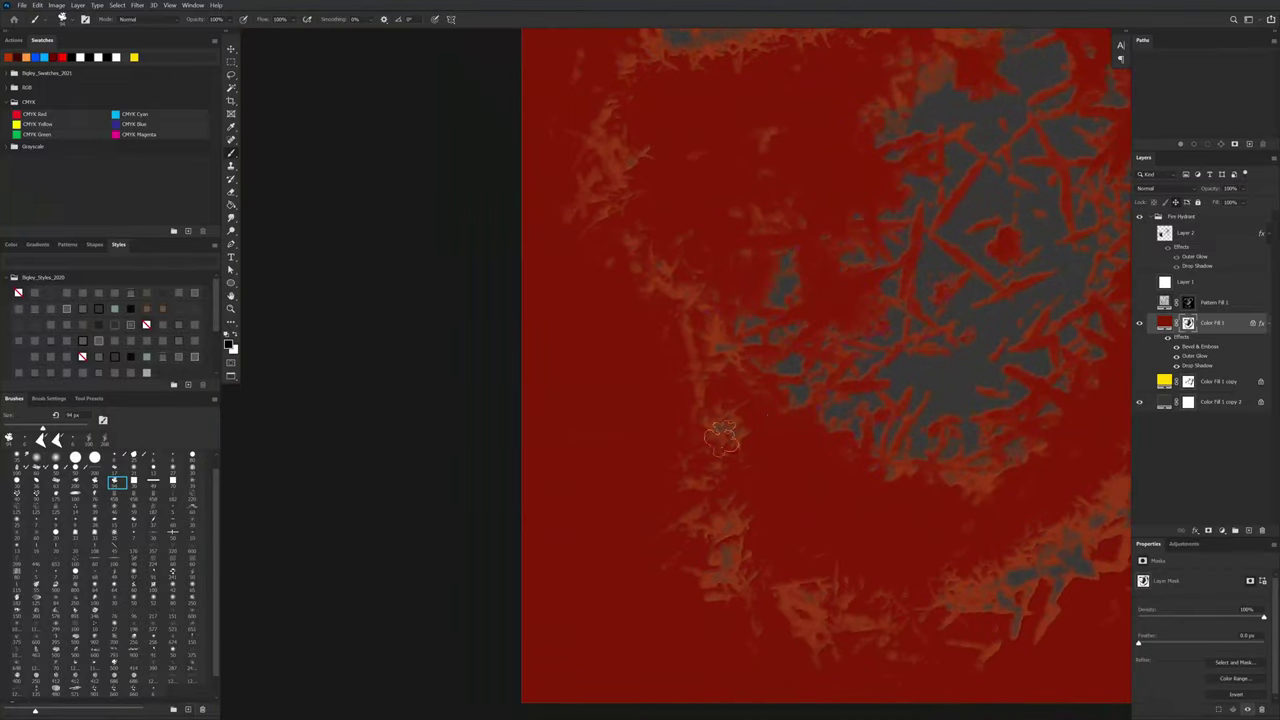
drag(810, 426, 704, 404)
key(x)
drag(561, 482, 549, 474)
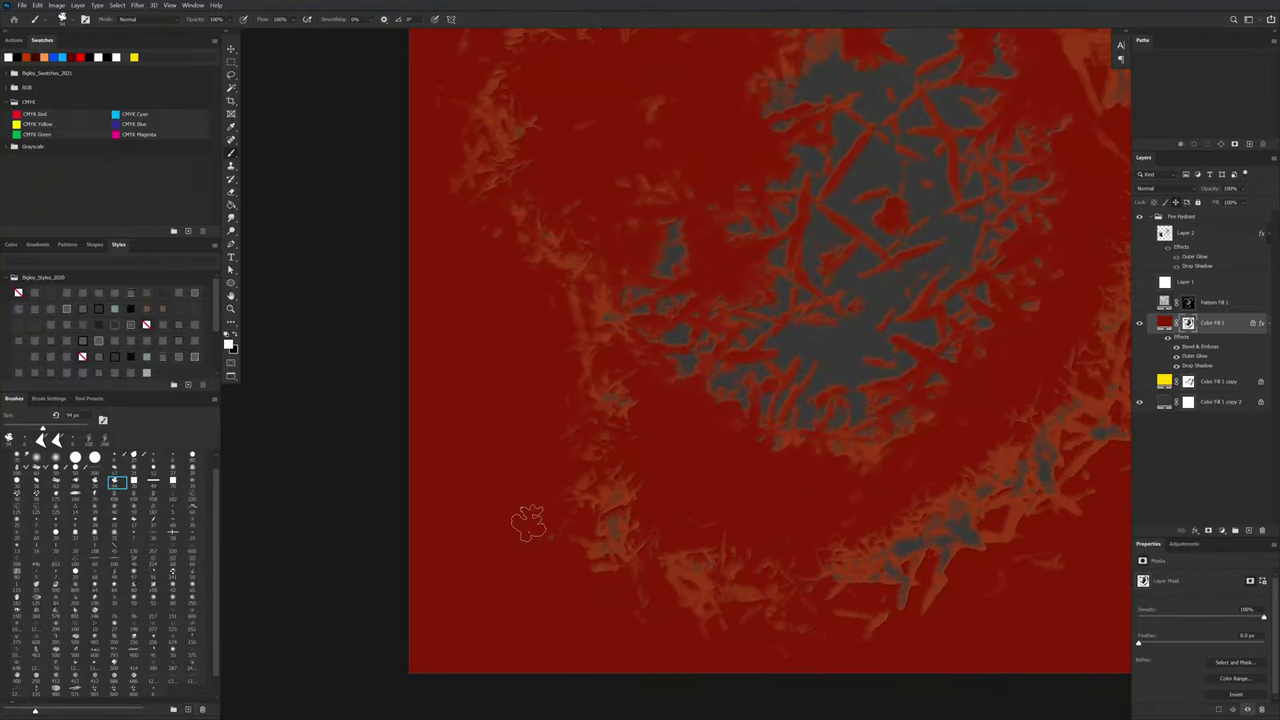
drag(528, 523, 856, 272)
mouse_move(517, 580)
mouse_down()
mouse_move(834, 314)
mouse_move(895, 320)
mouse_up()
mouse_move(586, 596)
mouse_down()
mouse_move(903, 363)
mouse_move(915, 372)
mouse_up()
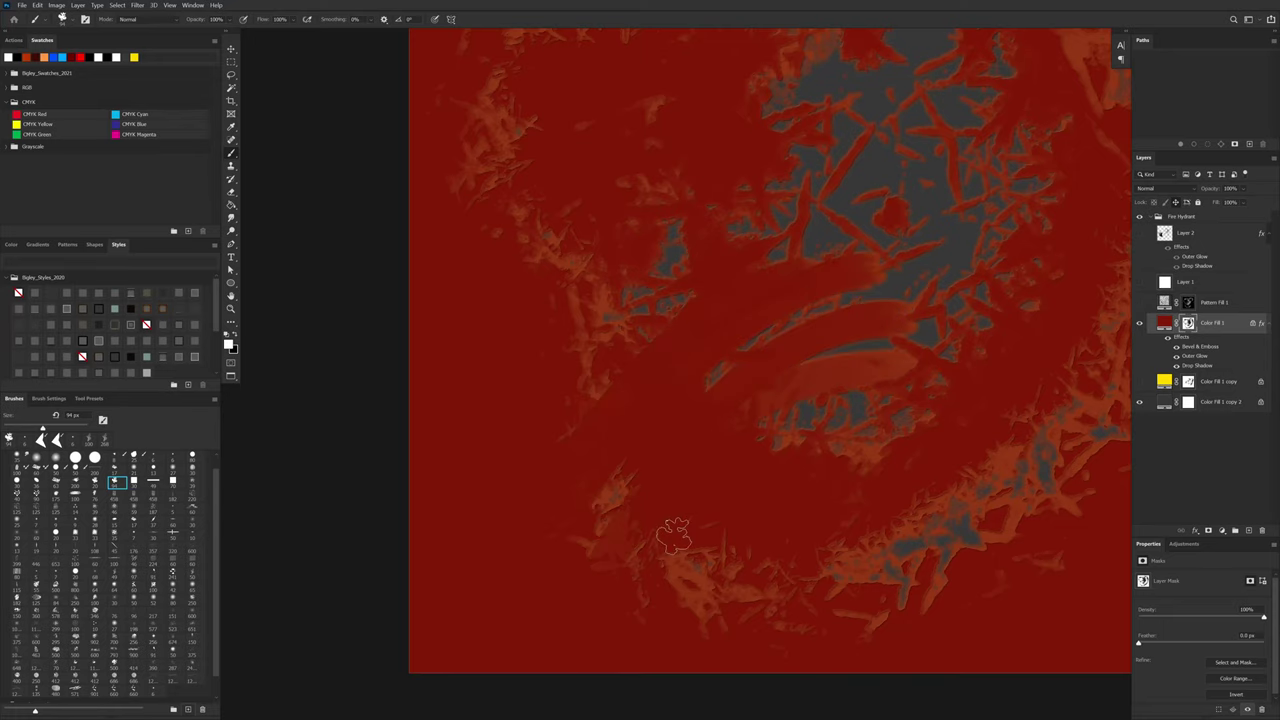
Step: Switch back to black and paint on the mask below the central chip to wear the red fill away again
drag(832, 433, 754, 493)
key(x)
mouse_move(784, 318)
mouse_down()
mouse_move(808, 380)
mouse_move(786, 265)
mouse_move(732, 309)
mouse_move(811, 357)
mouse_up()
Step: Switch to a scattered chip-shaped brush and paint a black trail on the mask from the central chip towards the lower-left corner
right_click(829, 341)
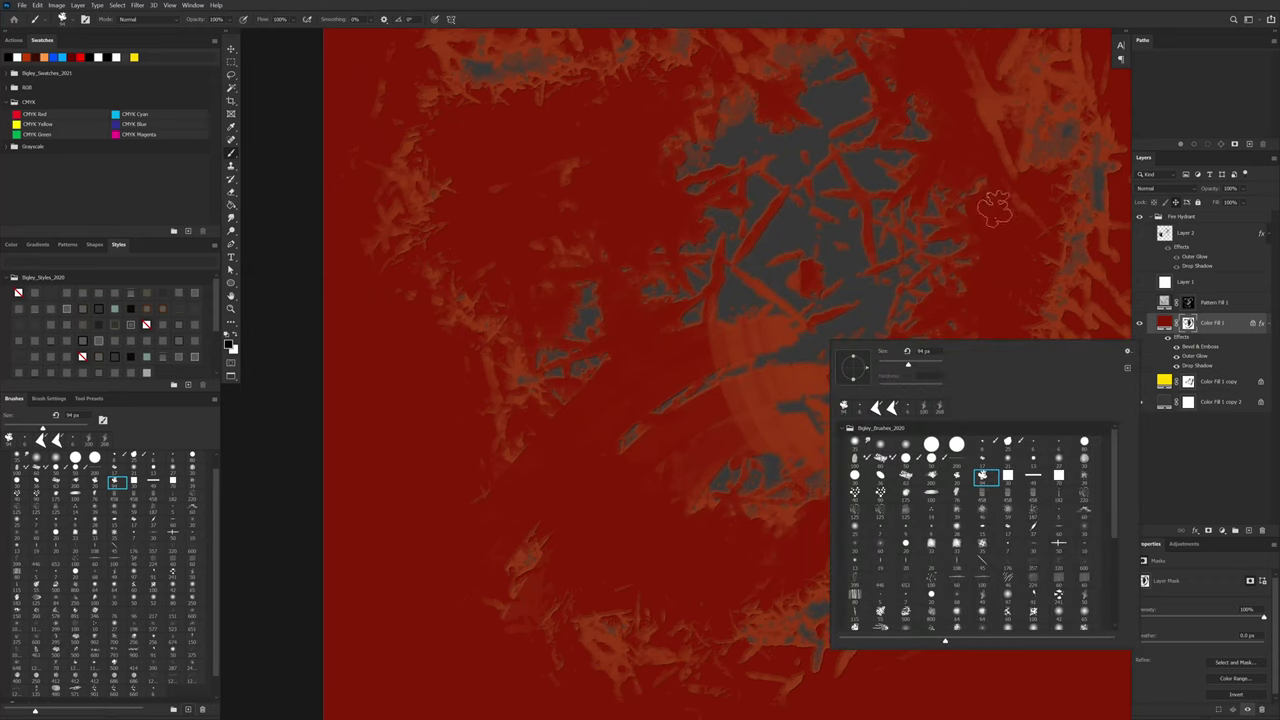
scroll(1113, 486, down, 3)
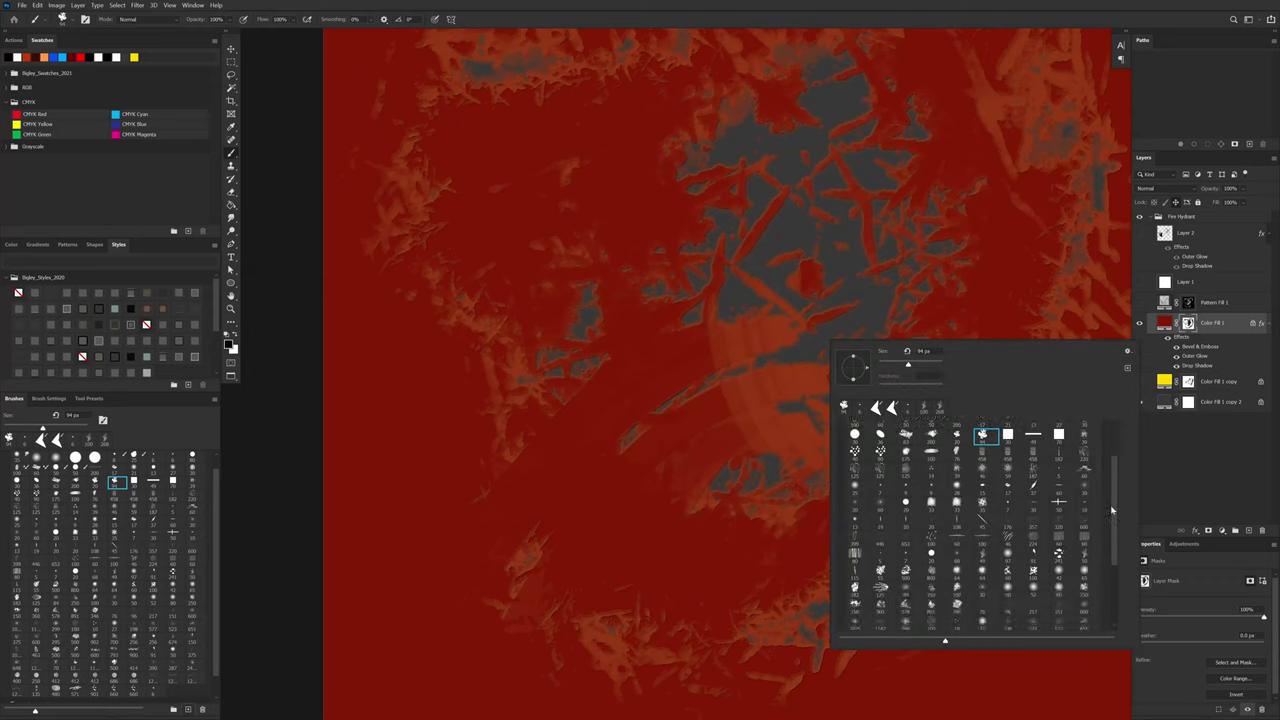
click(1059, 515)
click(1059, 515)
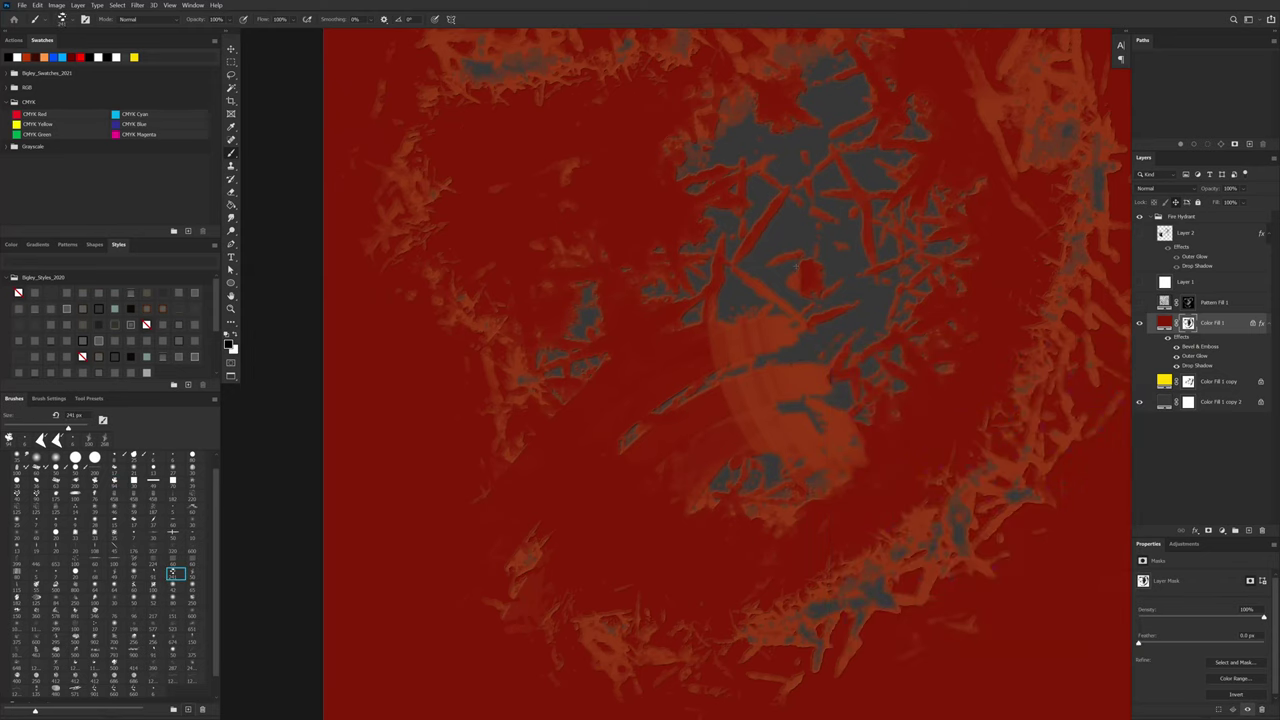
mouse_move(798, 372)
mouse_down()
mouse_move(800, 280)
mouse_move(817, 403)
mouse_up()
mouse_move(748, 360)
mouse_down()
mouse_move(699, 320)
mouse_move(722, 292)
mouse_move(779, 424)
mouse_move(719, 342)
mouse_move(706, 374)
mouse_move(755, 410)
mouse_move(699, 439)
mouse_move(715, 417)
mouse_move(705, 484)
mouse_up()
drag(706, 481, 728, 484)
mouse_move(706, 481)
mouse_down()
mouse_move(722, 555)
mouse_move(656, 598)
mouse_move(574, 603)
mouse_move(694, 564)
mouse_up()
mouse_move(524, 650)
mouse_down()
mouse_move(456, 646)
mouse_move(568, 640)
mouse_up()
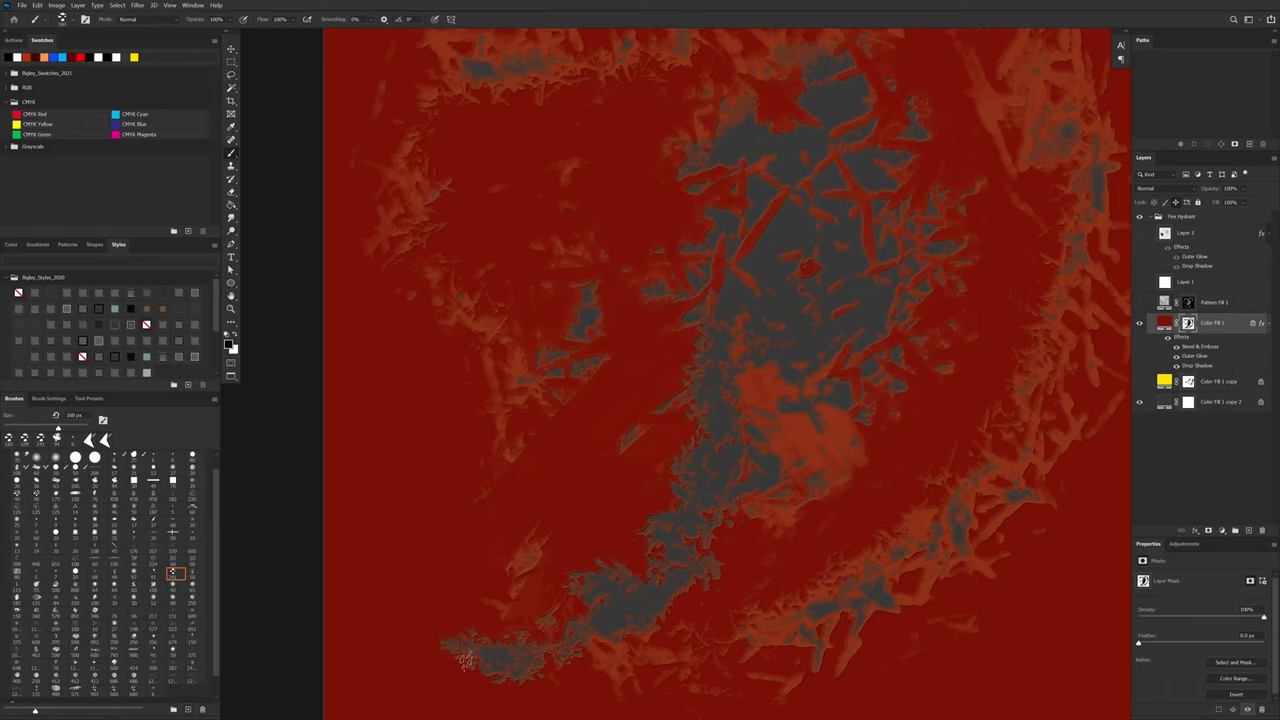
Step: Extend the chipped trail to the canvas's lower-left edge and paint another chipped patch branching left of the central chip
mouse_move(678, 515)
mouse_down()
mouse_move(709, 426)
mouse_move(686, 497)
mouse_up()
drag(645, 536, 753, 462)
mouse_move(520, 470)
mouse_down()
mouse_move(470, 540)
mouse_move(330, 600)
mouse_move(270, 520)
mouse_move(297, 585)
mouse_up()
drag(581, 522, 731, 502)
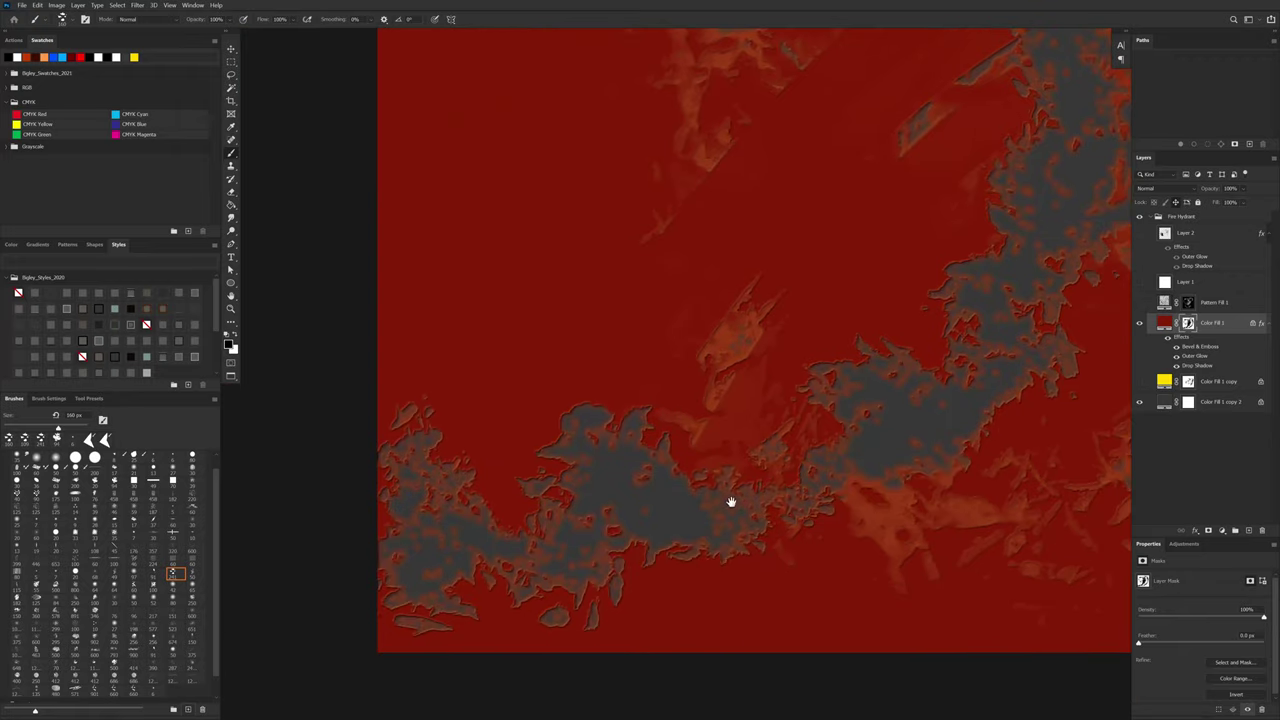
mouse_move(829, 501)
mouse_down()
mouse_move(950, 330)
mouse_move(990, 150)
mouse_up()
drag(1002, 300, 840, 480)
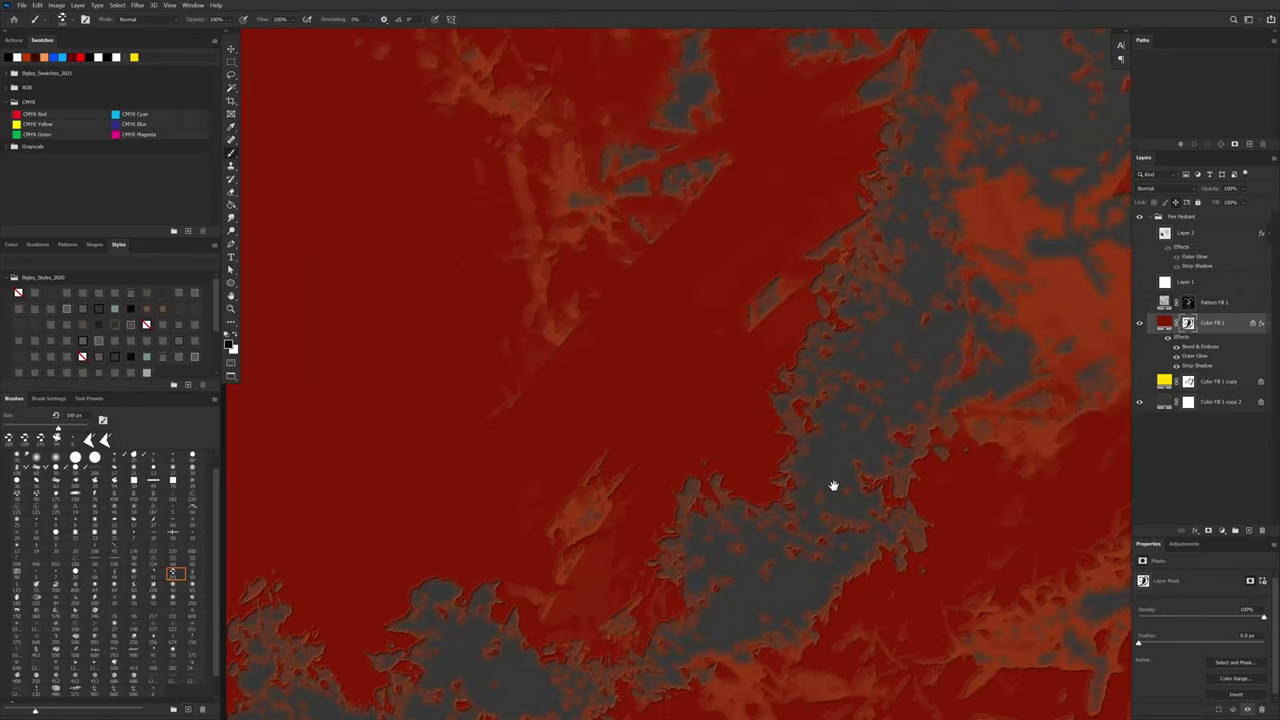
mouse_move(800, 200)
mouse_down()
mouse_move(864, 287)
mouse_move(830, 85)
mouse_up()
drag(898, 270, 862, 428)
mouse_move(780, 270)
mouse_down()
mouse_move(723, 240)
mouse_move(638, 330)
mouse_move(476, 185)
mouse_move(488, 155)
mouse_move(498, 330)
mouse_move(482, 490)
mouse_up()
mouse_move(927, 436)
mouse_down()
mouse_move(937, 454)
mouse_move(947, 358)
mouse_up()
scroll(923, 437, down, 3)
Step: With a 6 px brush and the canvas view rotated, hand-letter initials and "WUZ HERE!" as a scratch on the mask, and reset the rotation
right_click(725, 395)
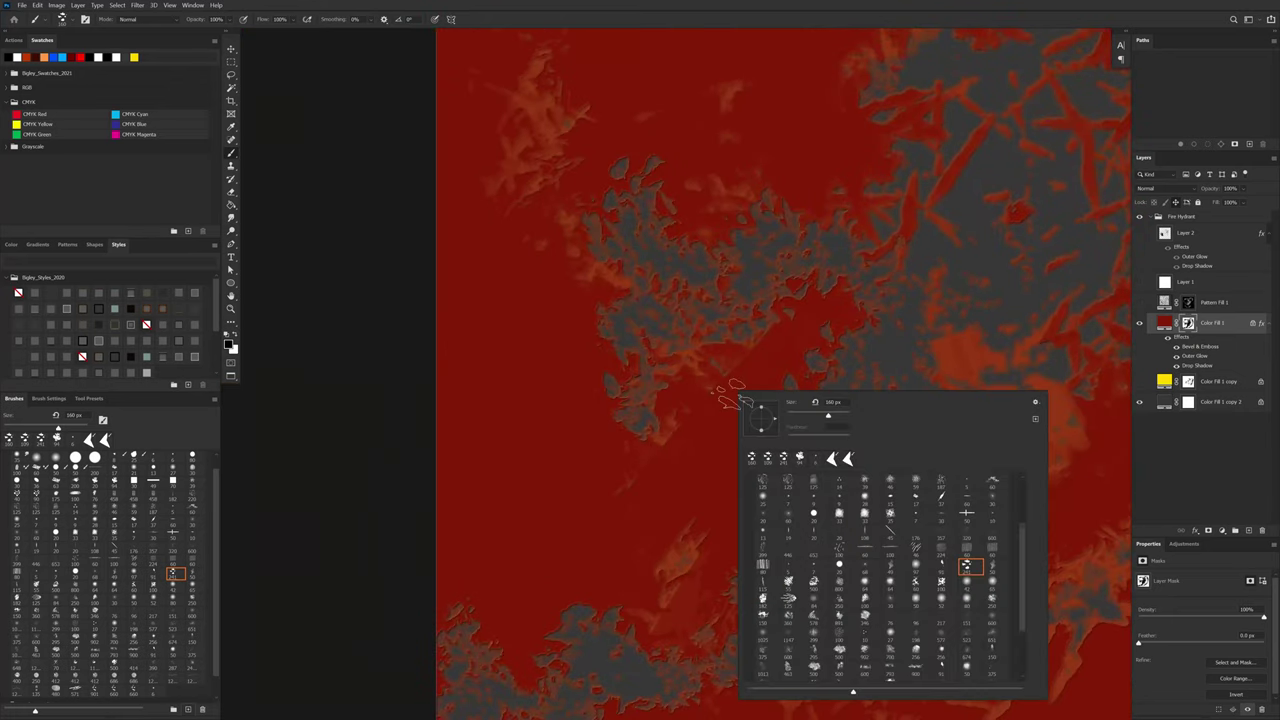
drag(1017, 576, 1021, 467)
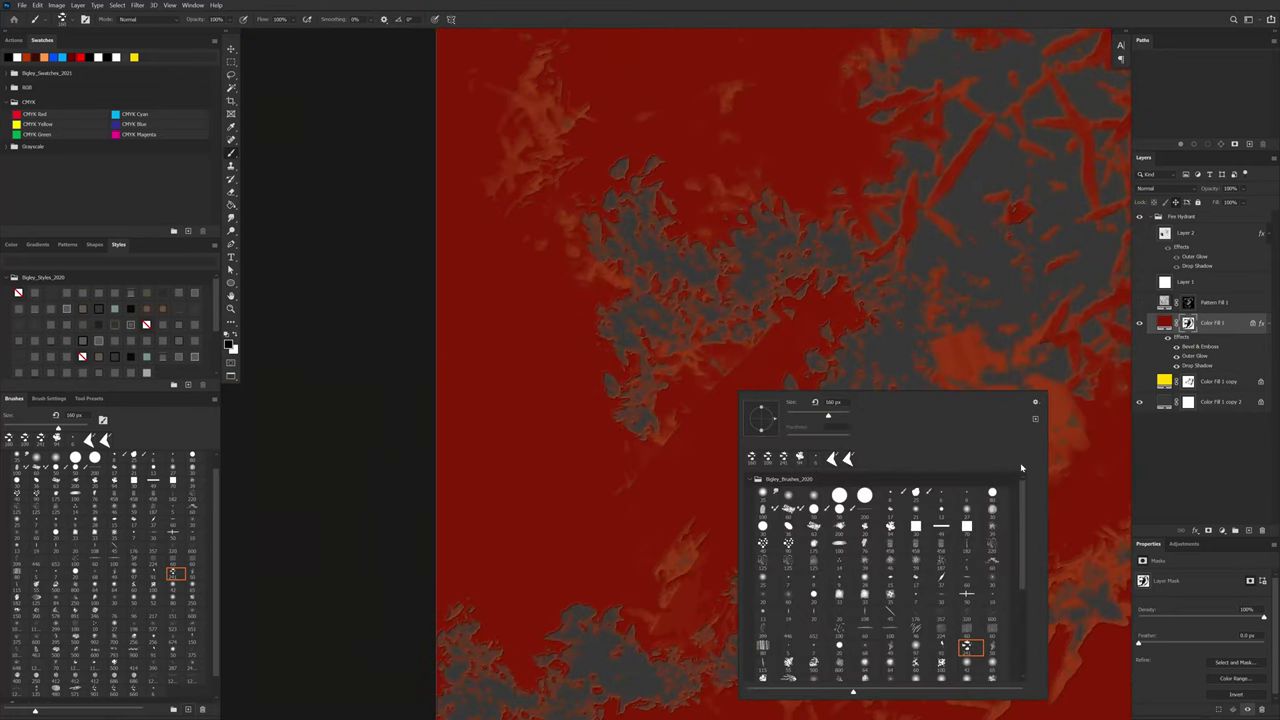
click(945, 496)
click(574, 434)
mouse_move(827, 303)
mouse_down()
mouse_move(774, 434)
mouse_move(858, 261)
mouse_up()
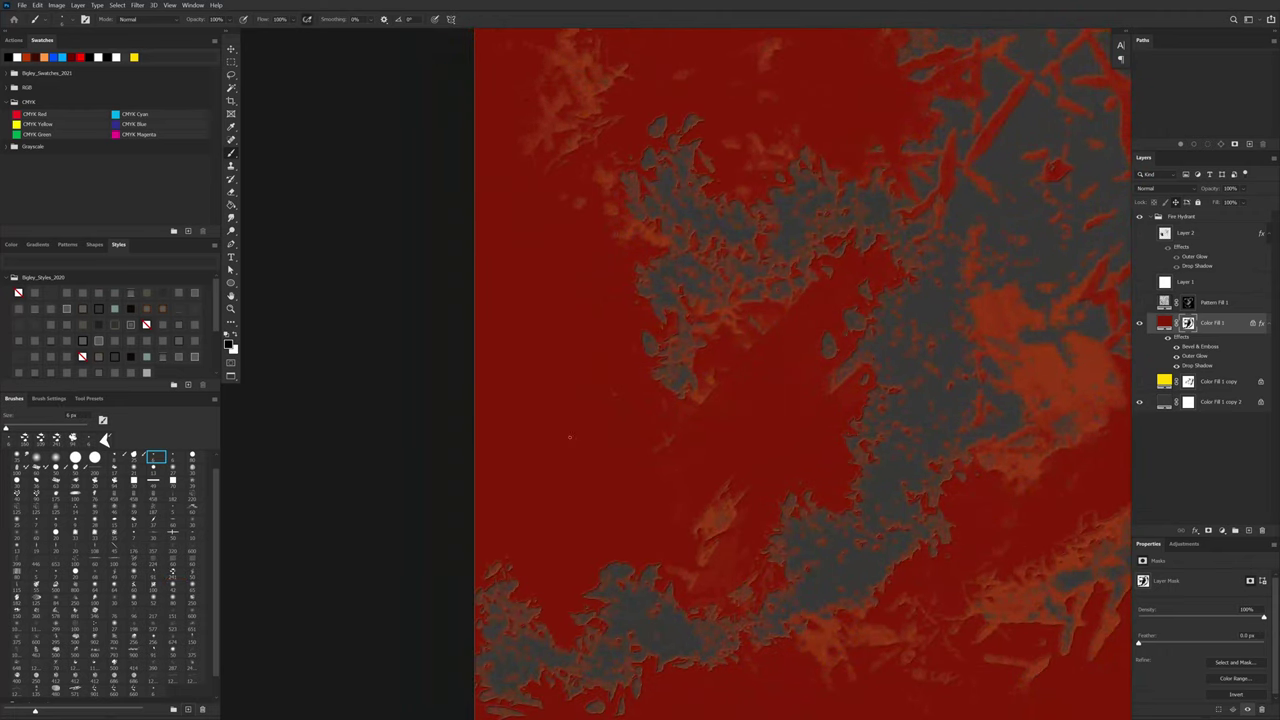
drag(852, 481, 671, 603)
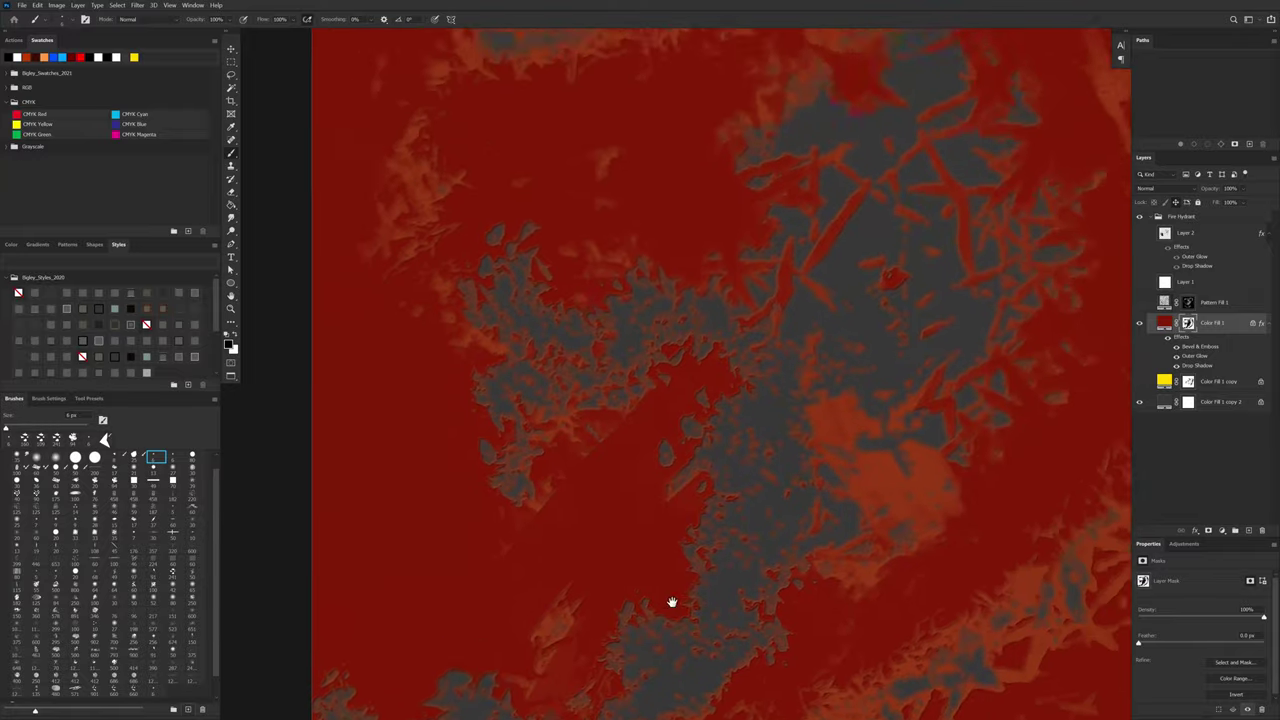
ctrl+click(794, 460)
drag(732, 500, 841, 385)
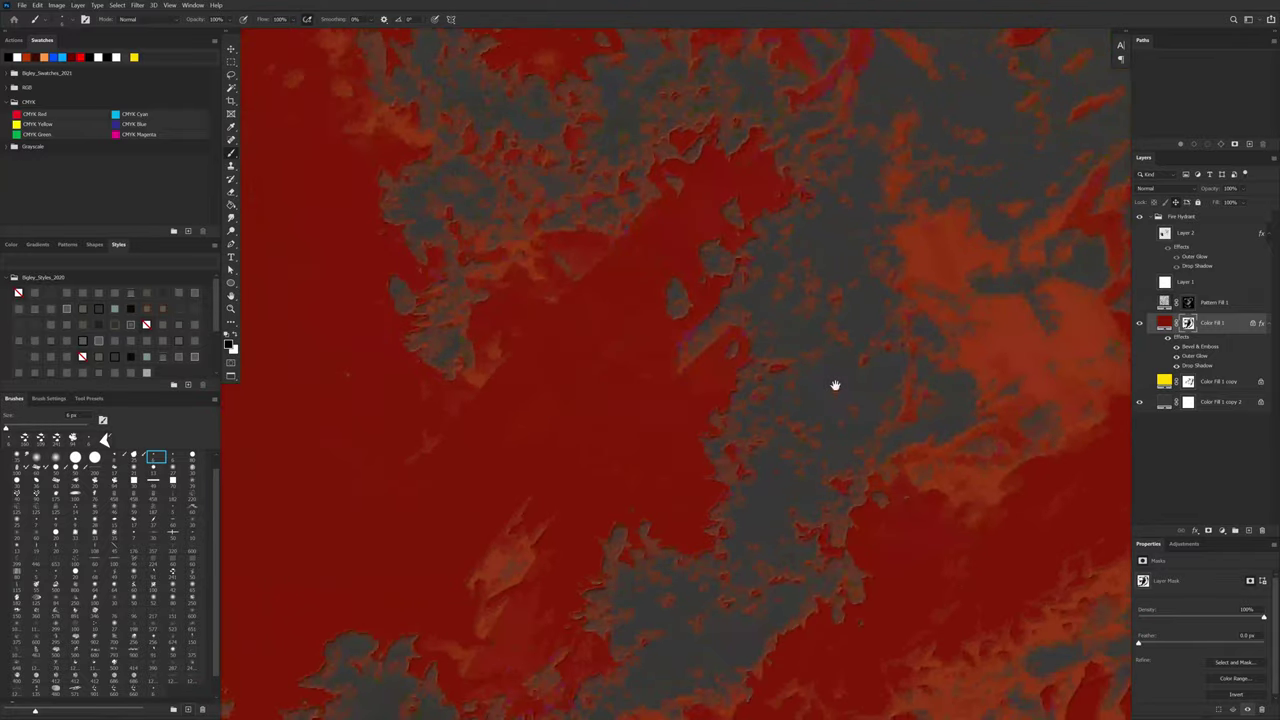
key(r)
drag(872, 222, 869, 517)
key(b)
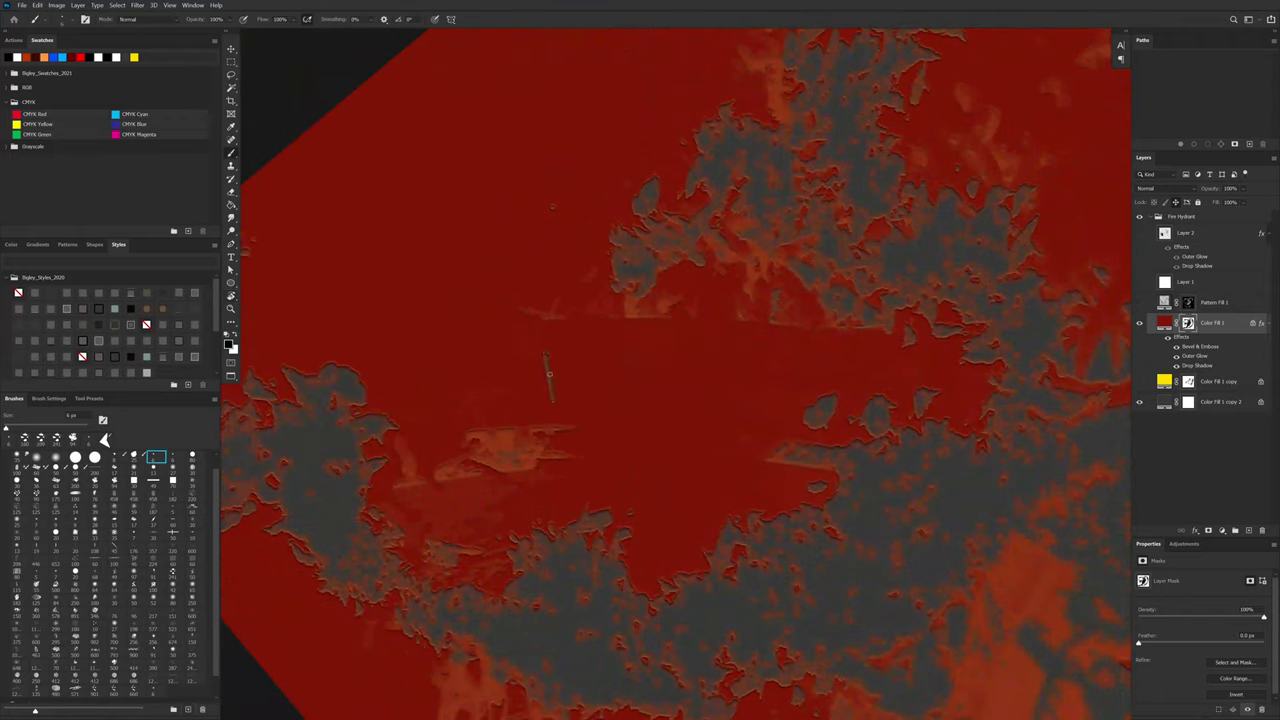
mouse_move(577, 362)
mouse_down()
mouse_move(635, 402)
mouse_move(646, 374)
mouse_move(648, 391)
mouse_move(653, 375)
mouse_move(678, 401)
mouse_move(707, 398)
mouse_move(782, 358)
mouse_move(788, 404)
mouse_up()
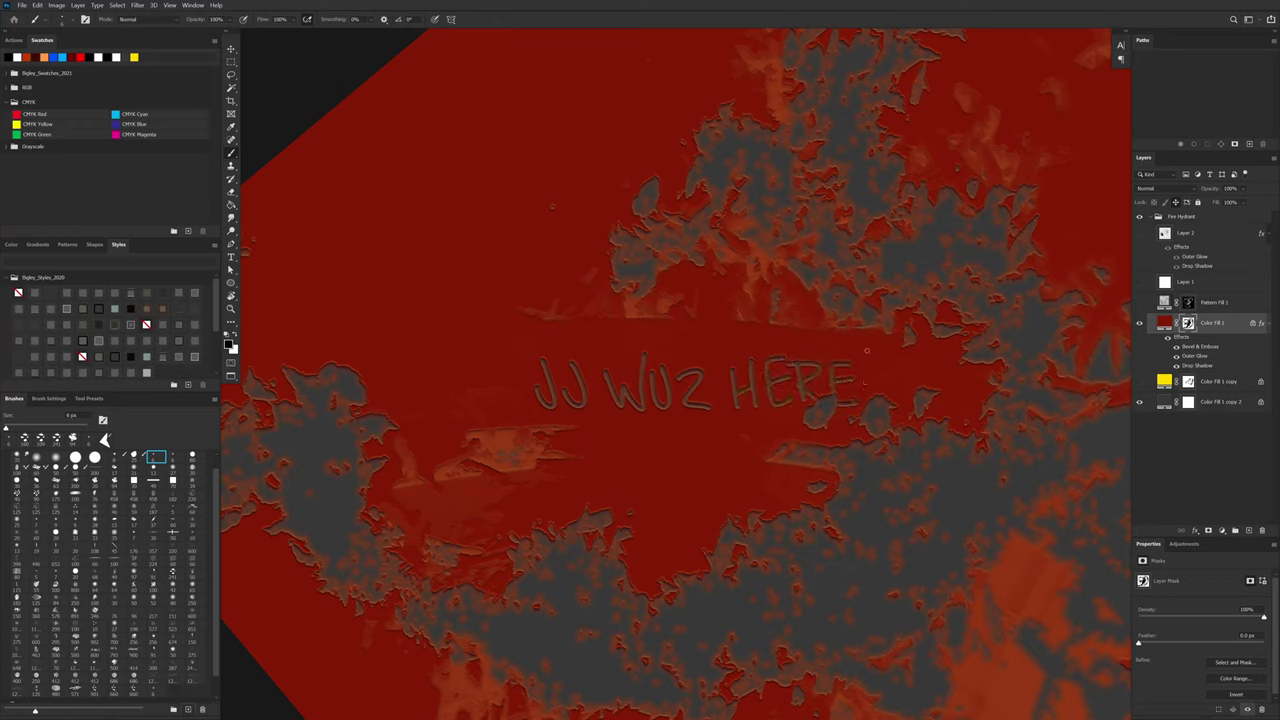
key(Escape)
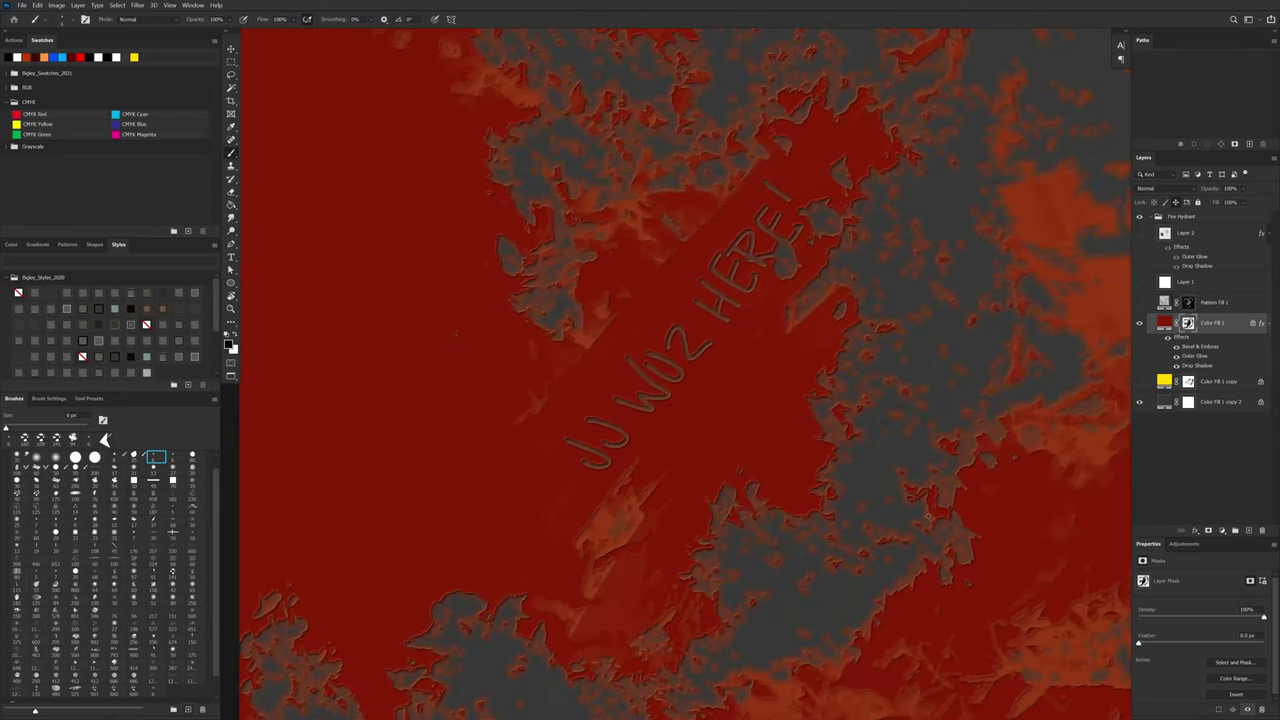
drag(928, 506, 810, 541)
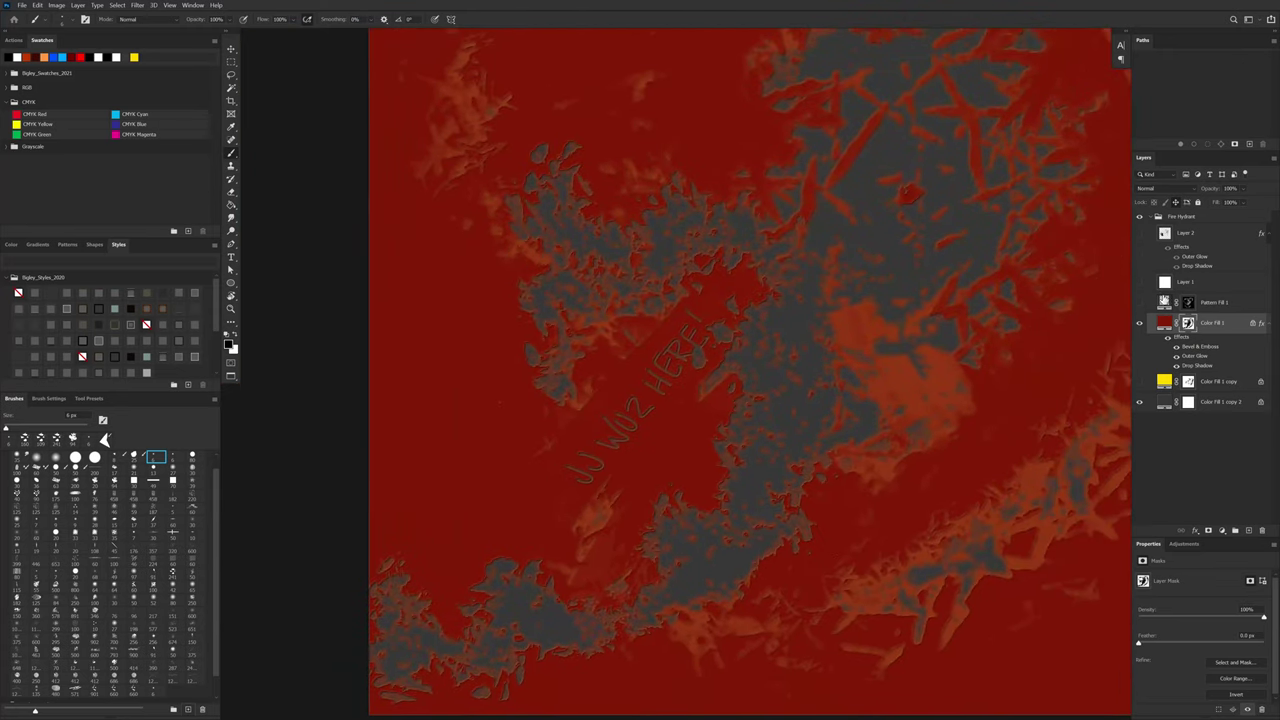
Step: Try orange (bd4c00) and a darker brown-orange (8d3800) as the Color Fill 1 colour, and discard the change
click(1163, 323)
double_click(1163, 324)
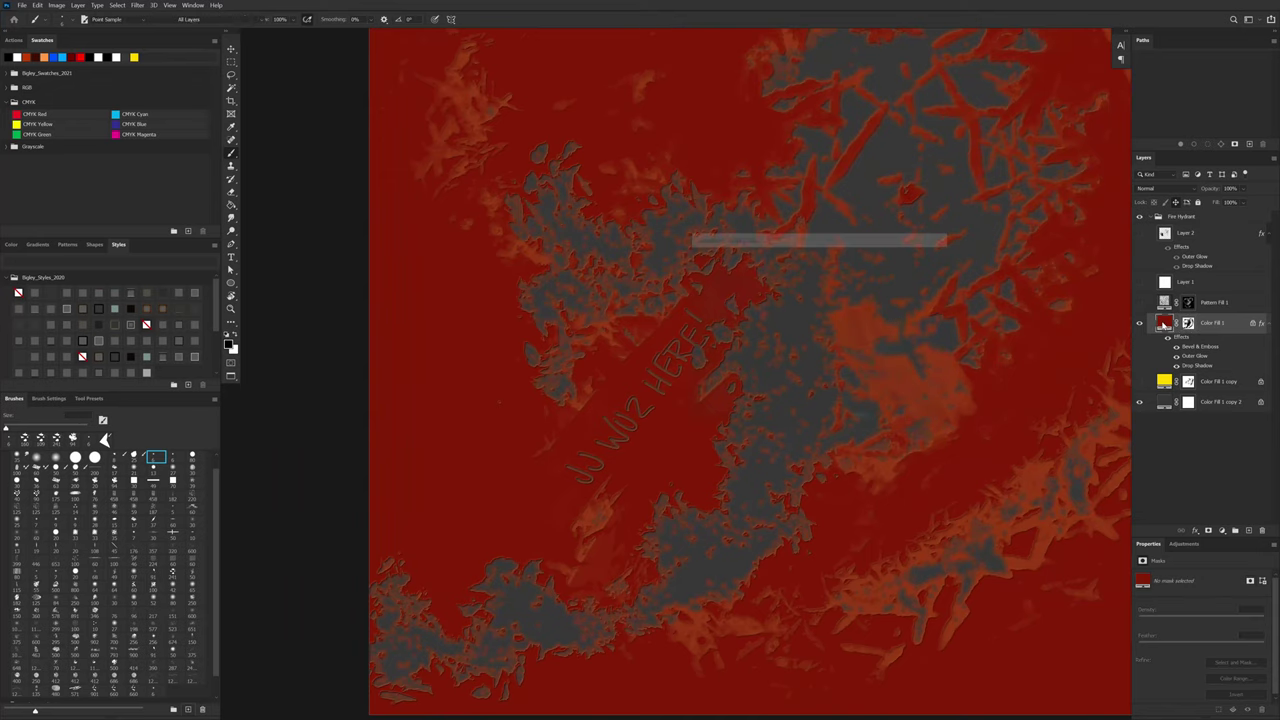
mouse_move(706, 282)
mouse_down()
mouse_move(716, 264)
mouse_move(705, 258)
mouse_move(838, 293)
mouse_up()
click(838, 293)
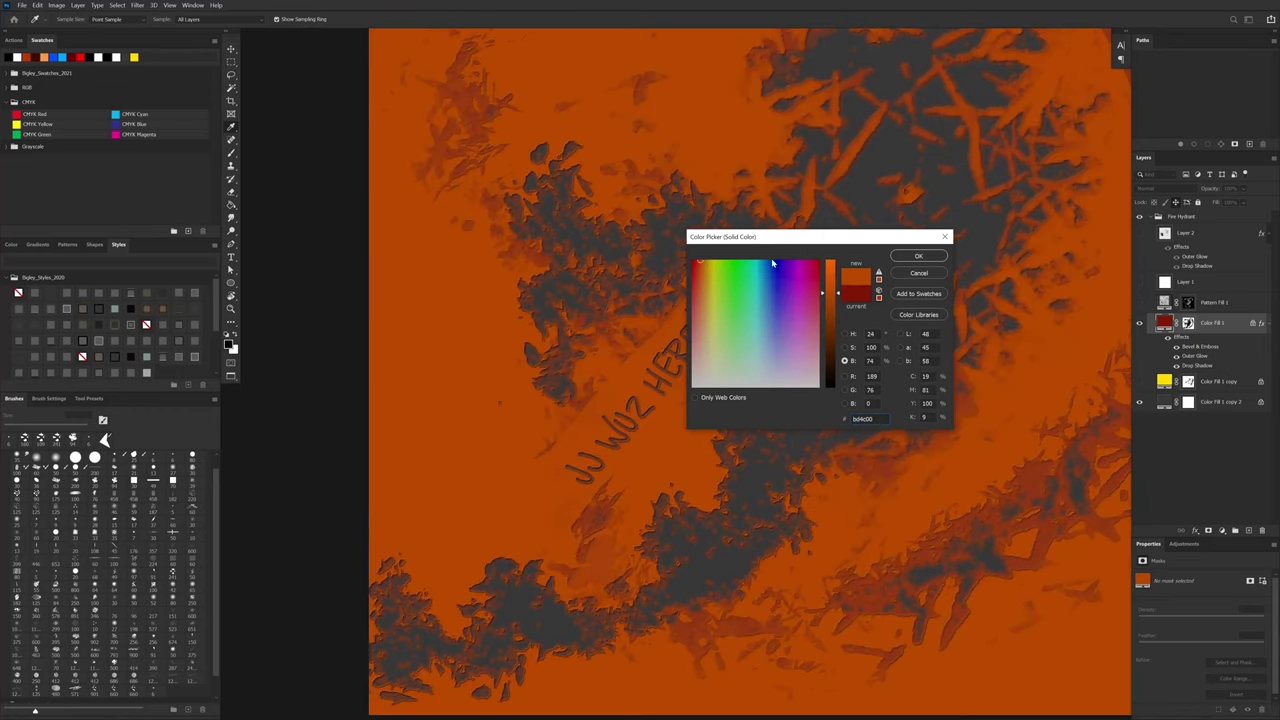
drag(783, 240, 663, 339)
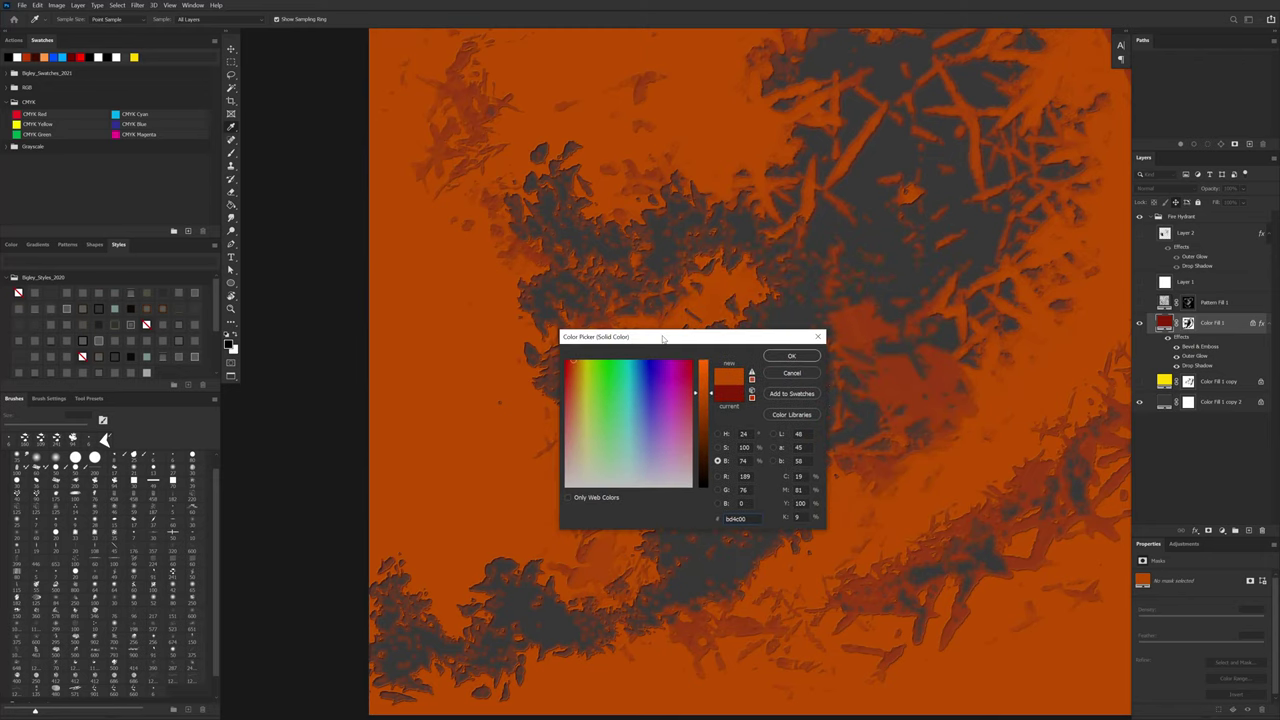
drag(711, 398, 711, 430)
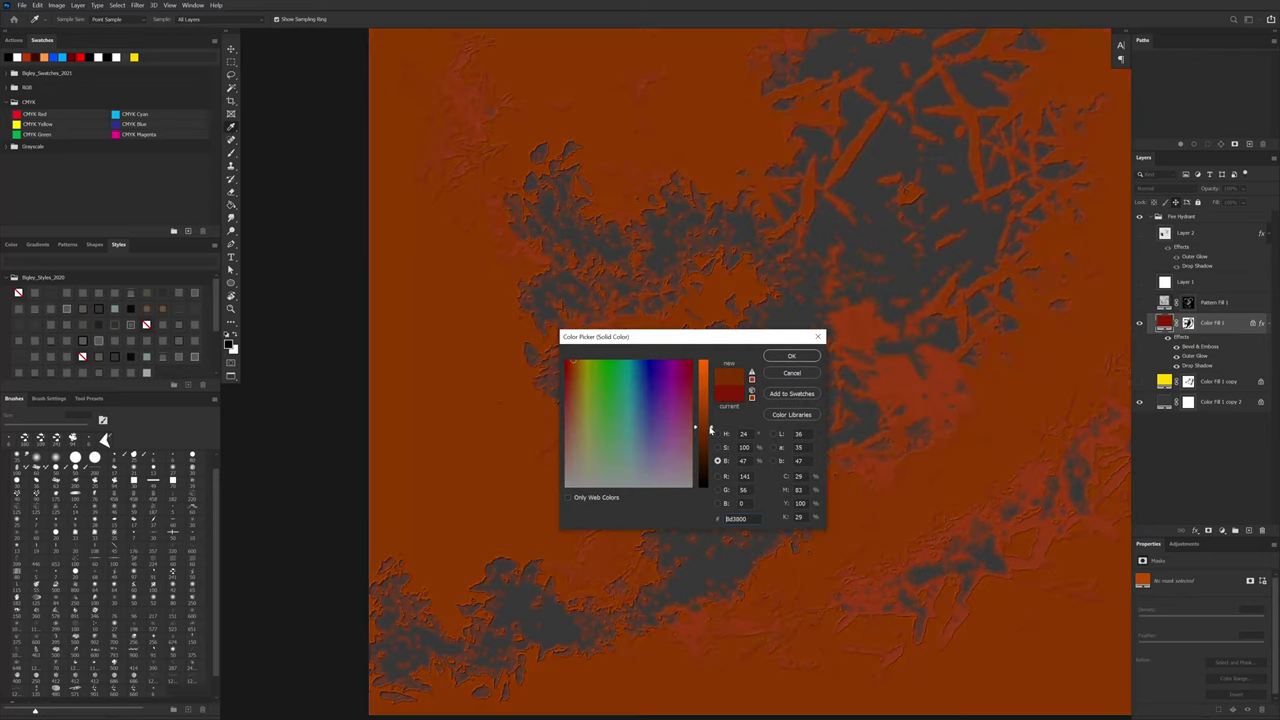
click(790, 373)
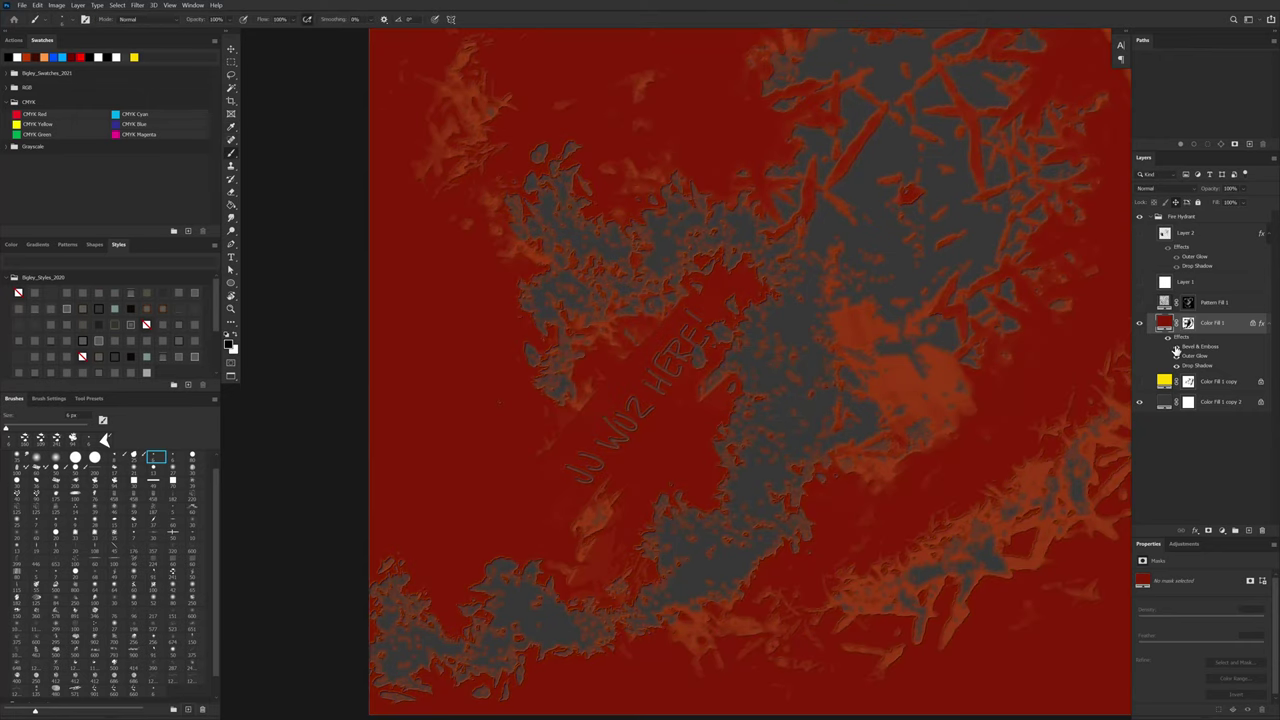
Step: Turn Color Fill 1's Bevel & Emboss, Outer Glow and Drop Shadow off and back on to examine what each contributes
click(1175, 356)
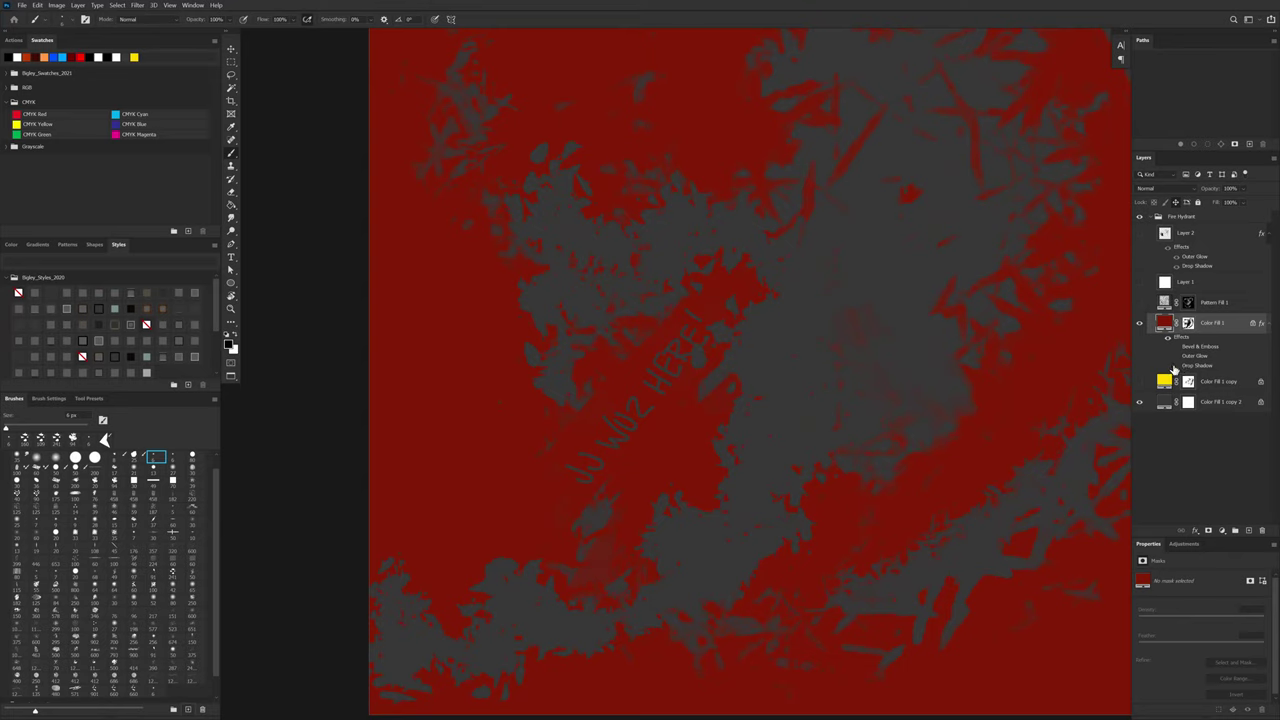
click(1176, 365)
click(1176, 356)
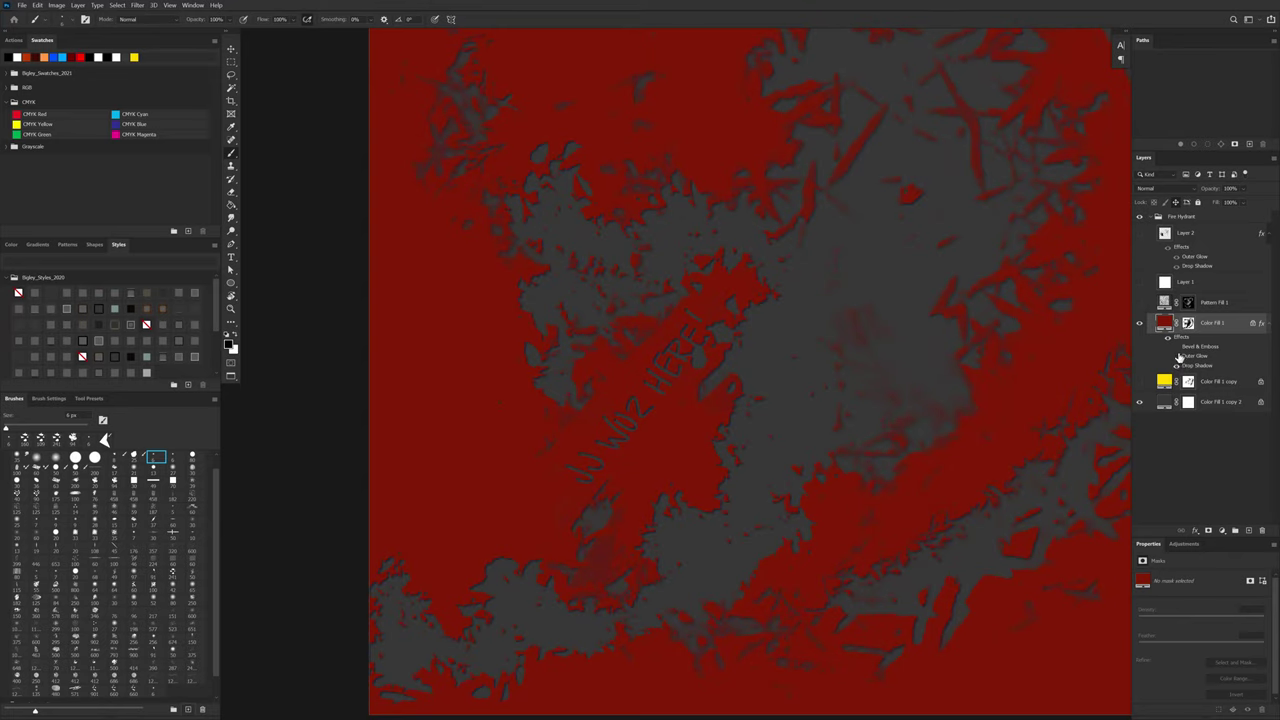
click(1177, 346)
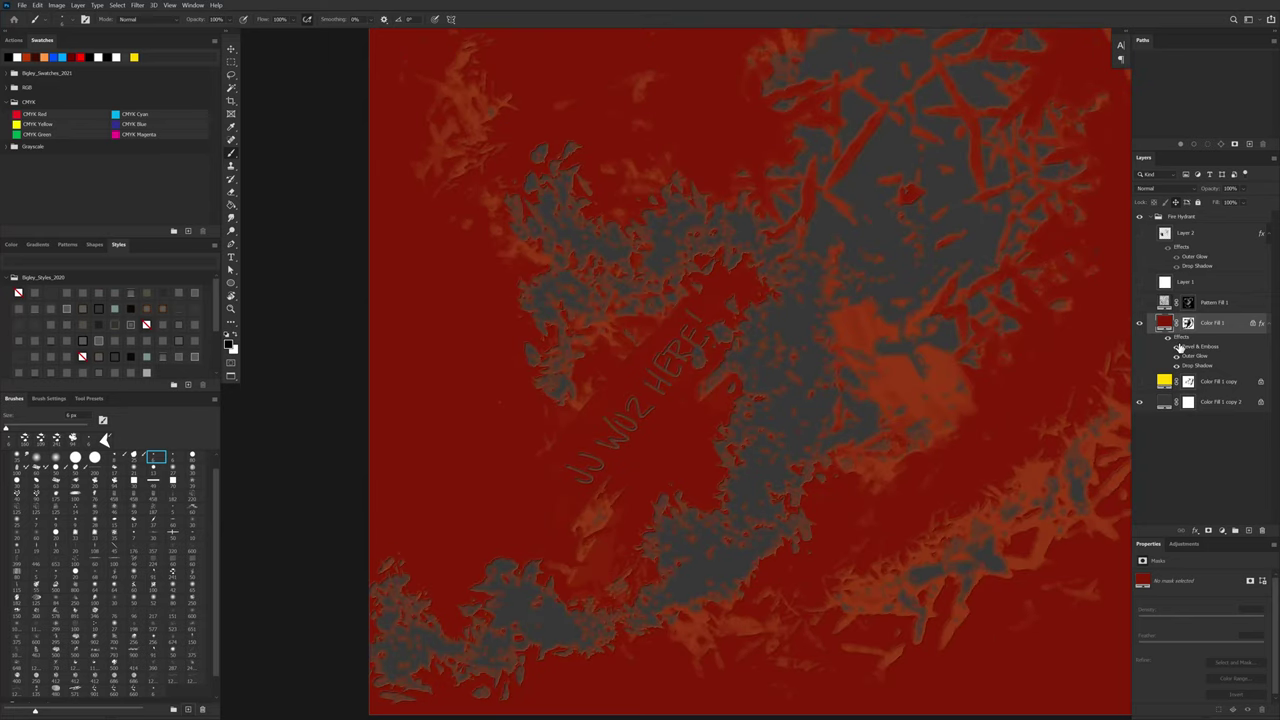
Step: Show the yellow Color Fill 1 copy layer briefly to examine it through the chipped red paint, and hide it again
drag(1000, 494, 804, 427)
scroll(823, 492, down, 2)
click(1140, 383)
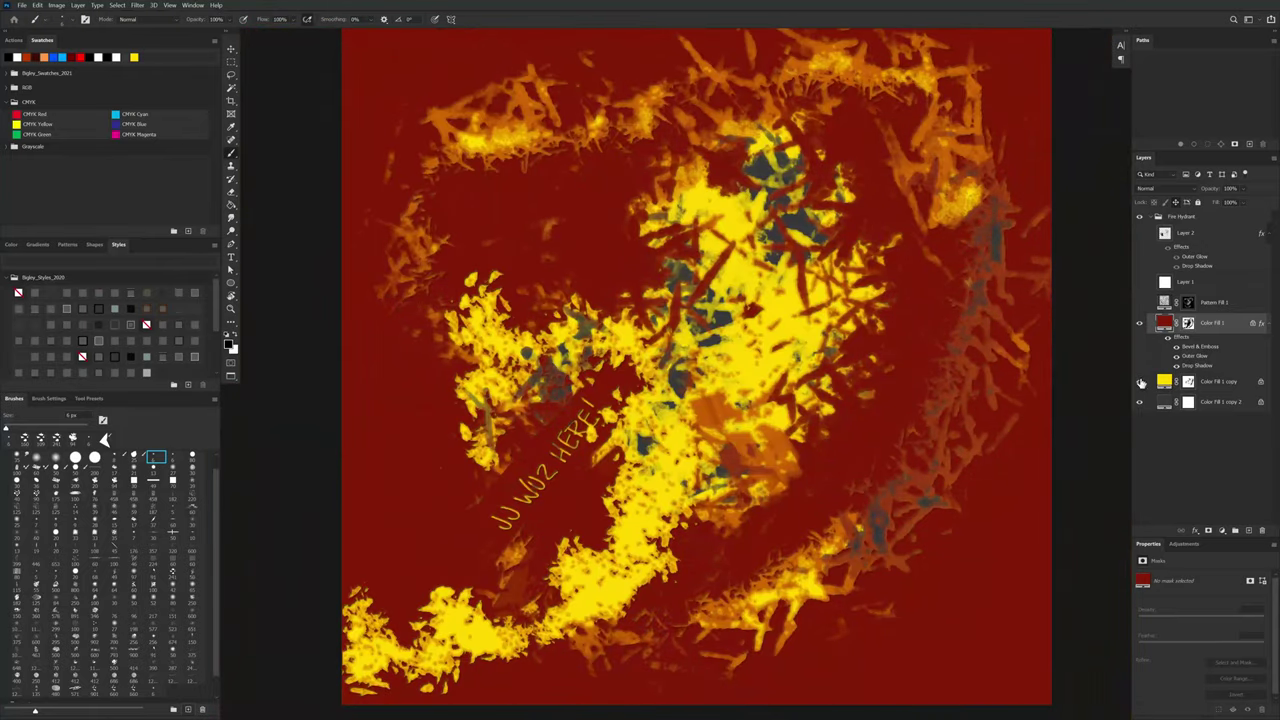
Step: Add a Pattern fill layer directly above the dark Color Fill 1 copy 2 layer
click(1172, 401)
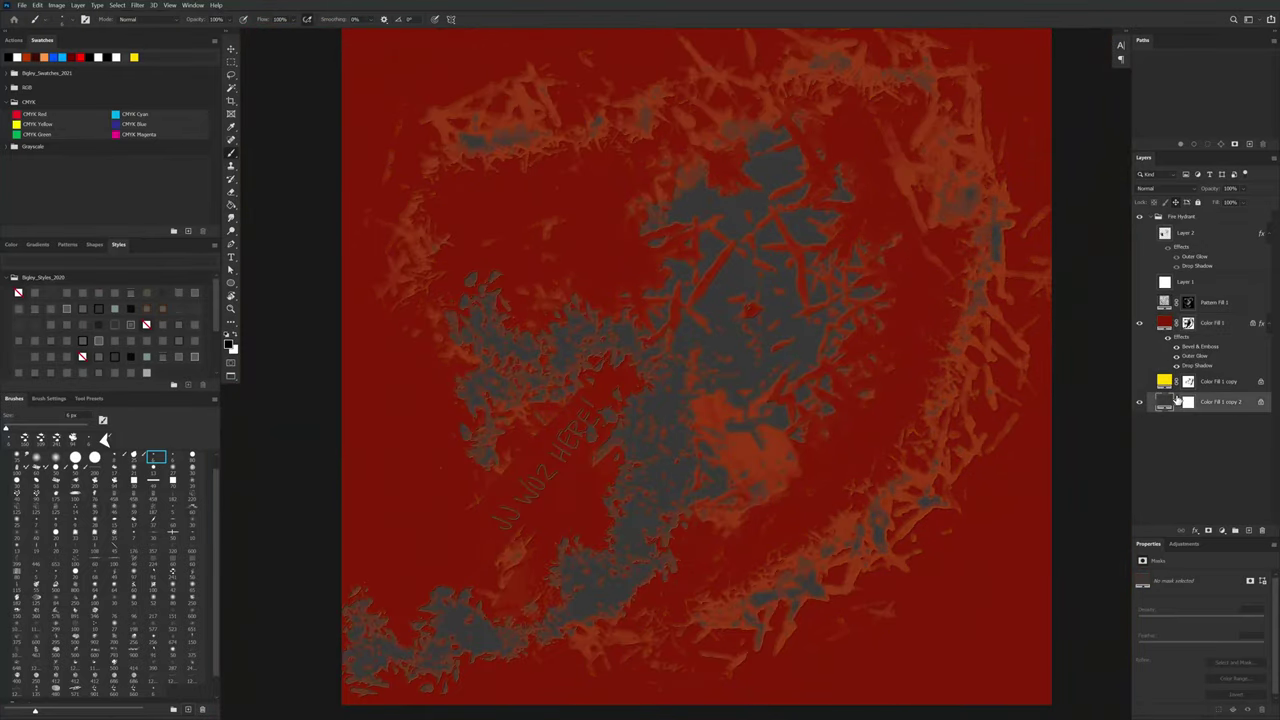
click(1224, 532)
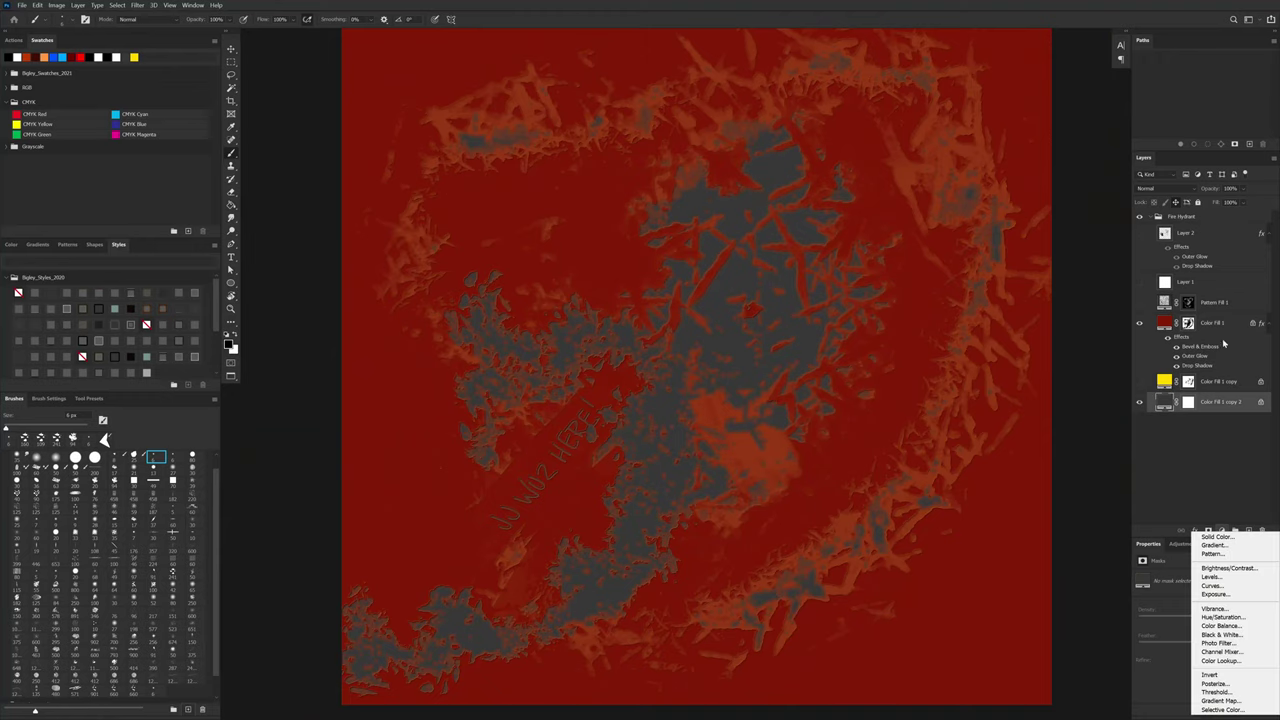
click(1212, 553)
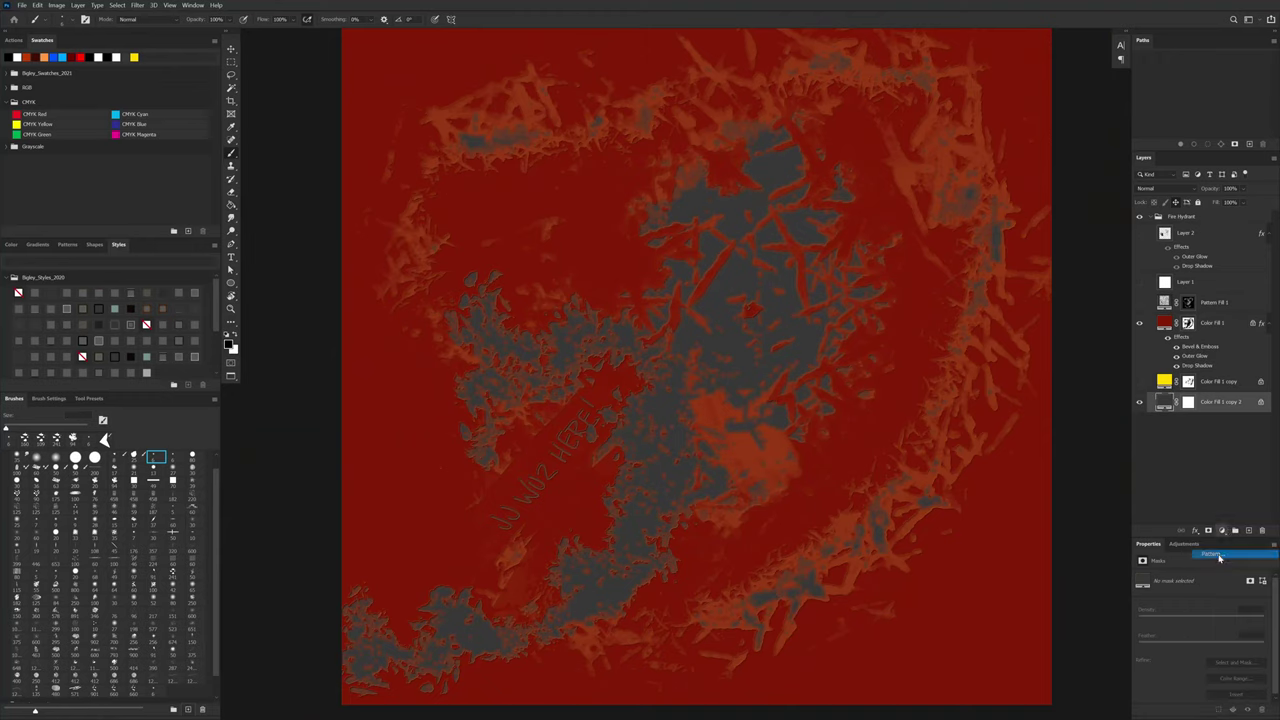
Step: Try a grainy noise pattern and several white-scratches-on-black patterns for the new pattern fill above Color Fill 1 copy 2
click(824, 328)
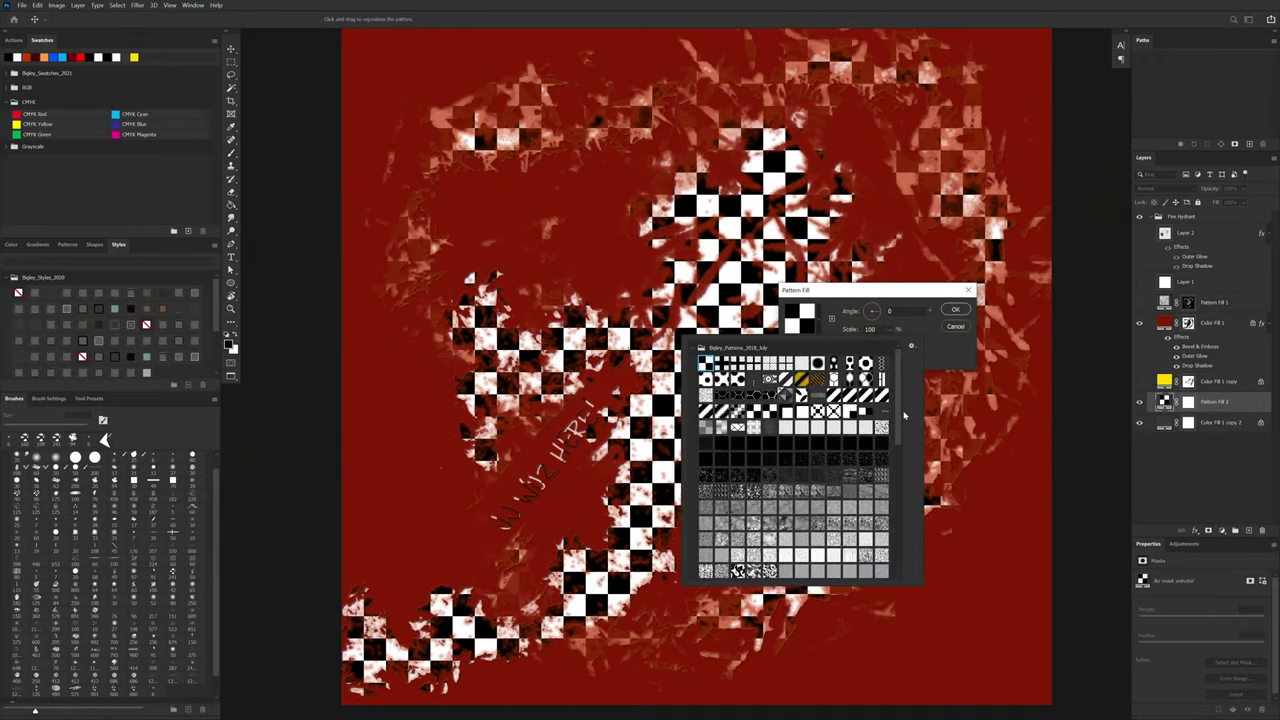
scroll(800, 445, down, 3)
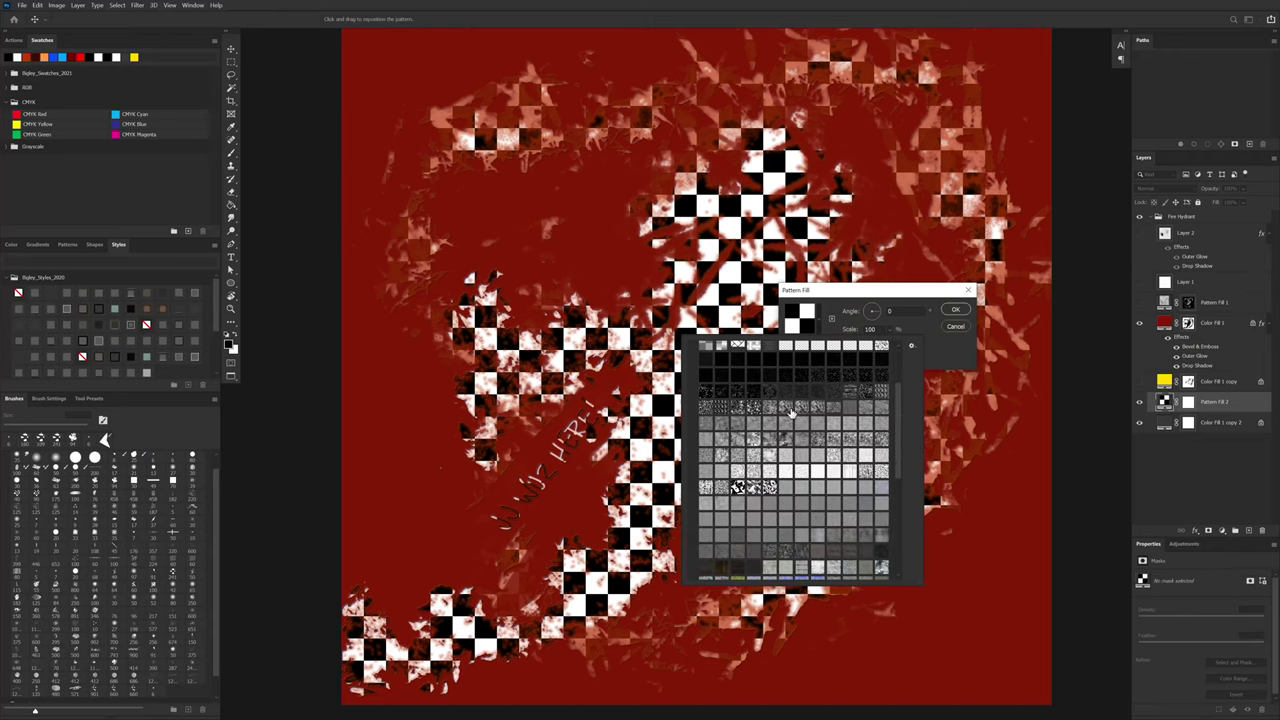
click(849, 408)
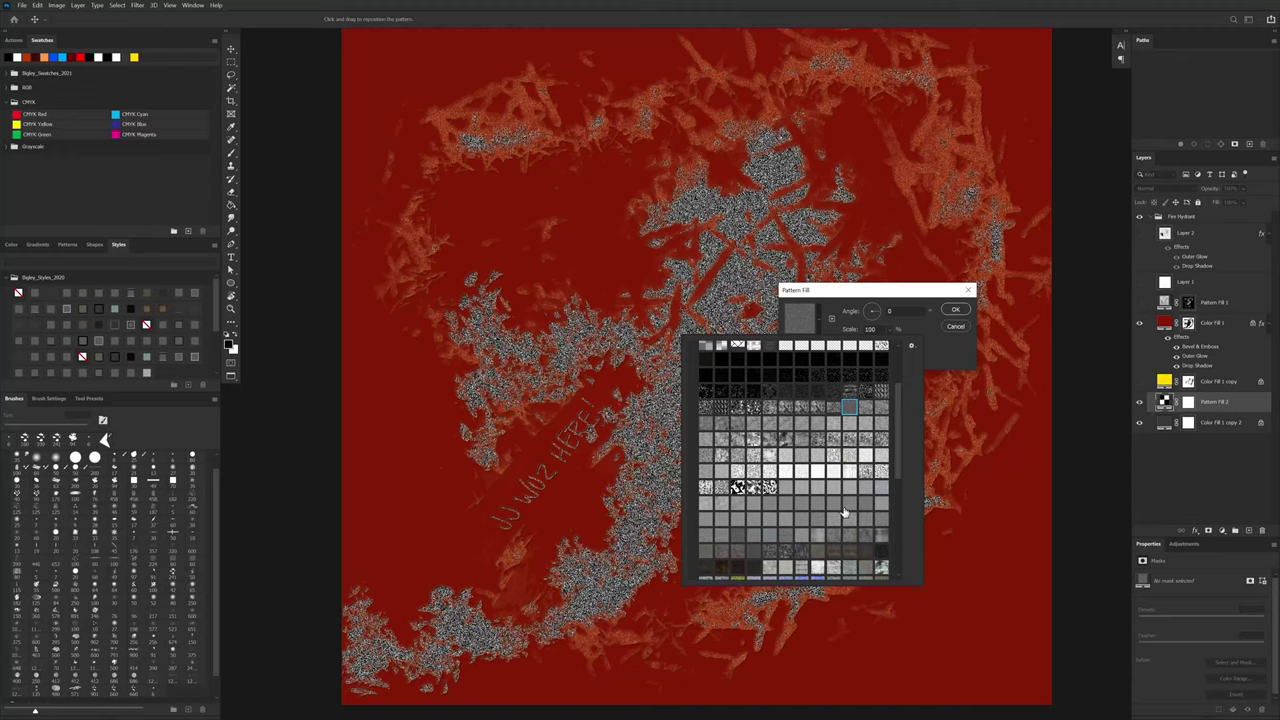
click(754, 392)
scroll(902, 434, down, 1)
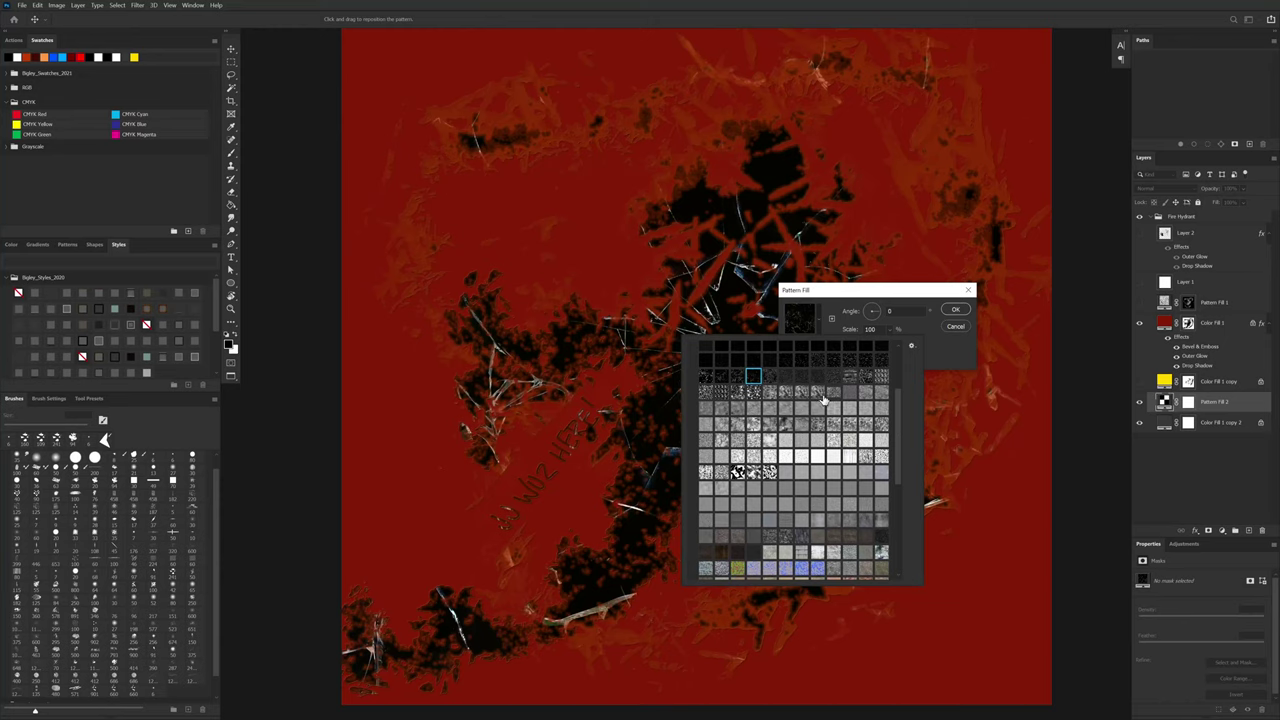
scroll(899, 436, up, 1)
click(735, 400)
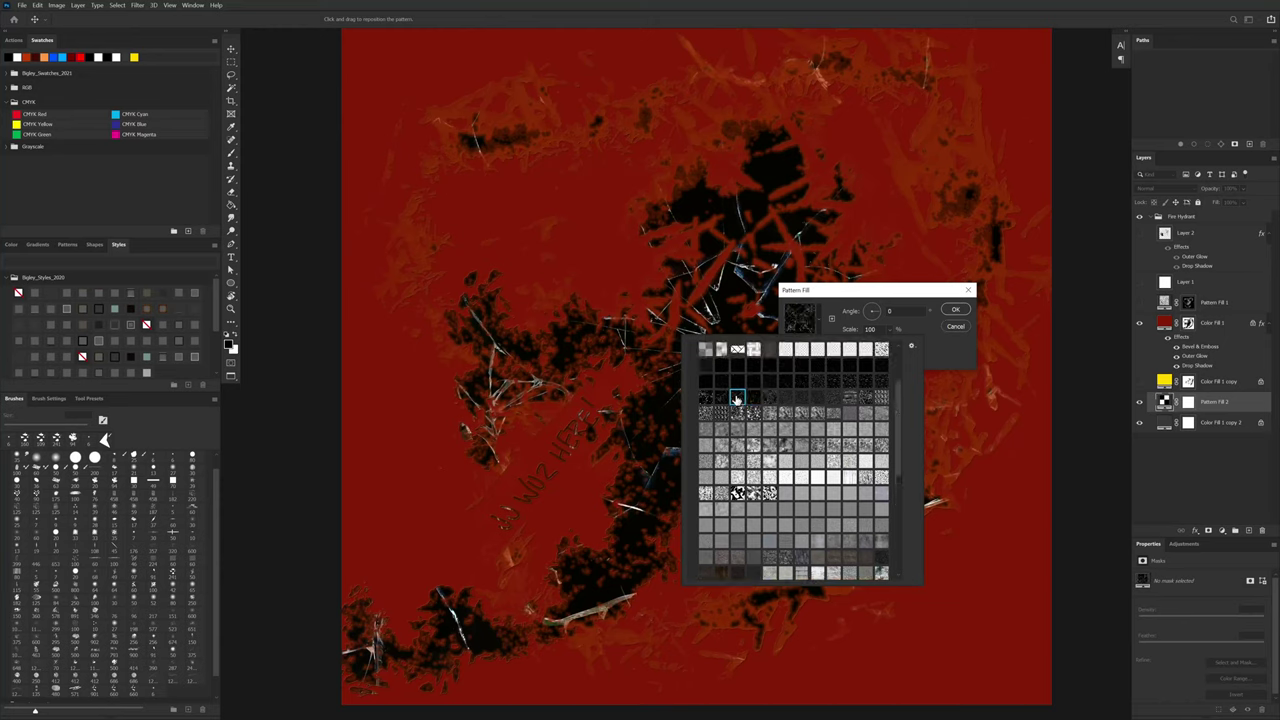
click(709, 402)
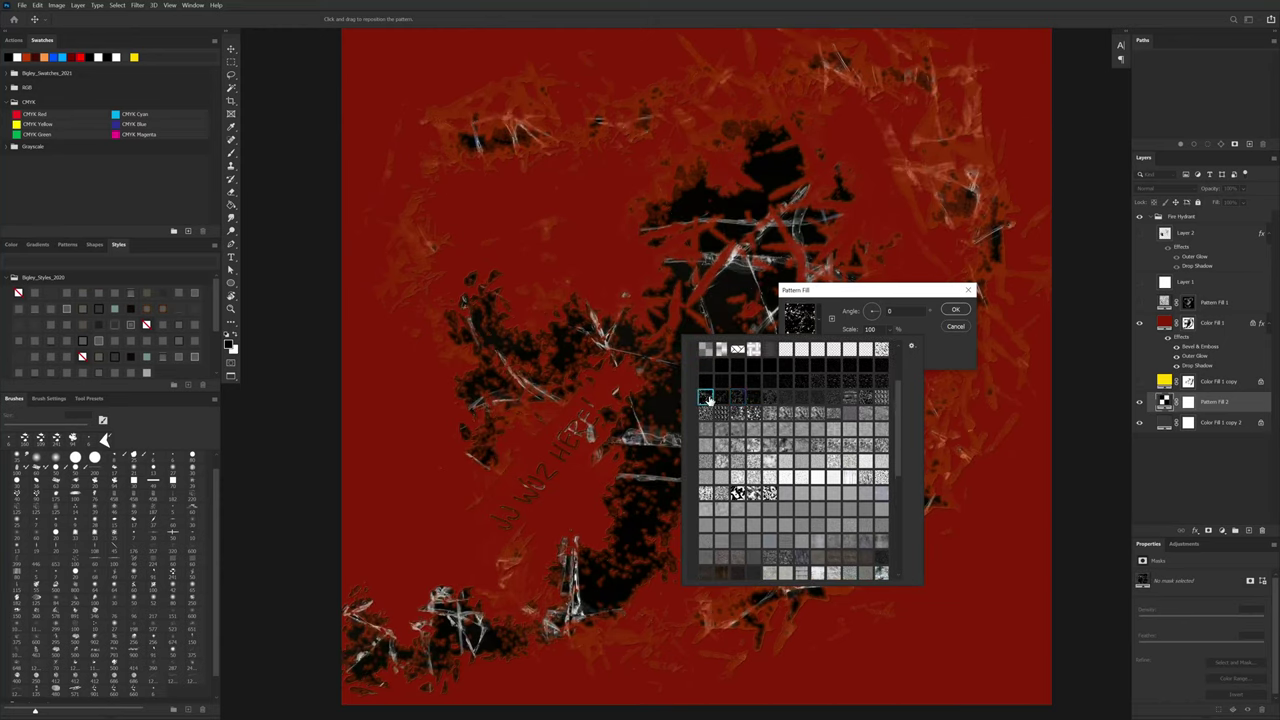
Step: Choose the black pattern with fine white scratches for the new pattern fill and accept the fill settings
click(879, 381)
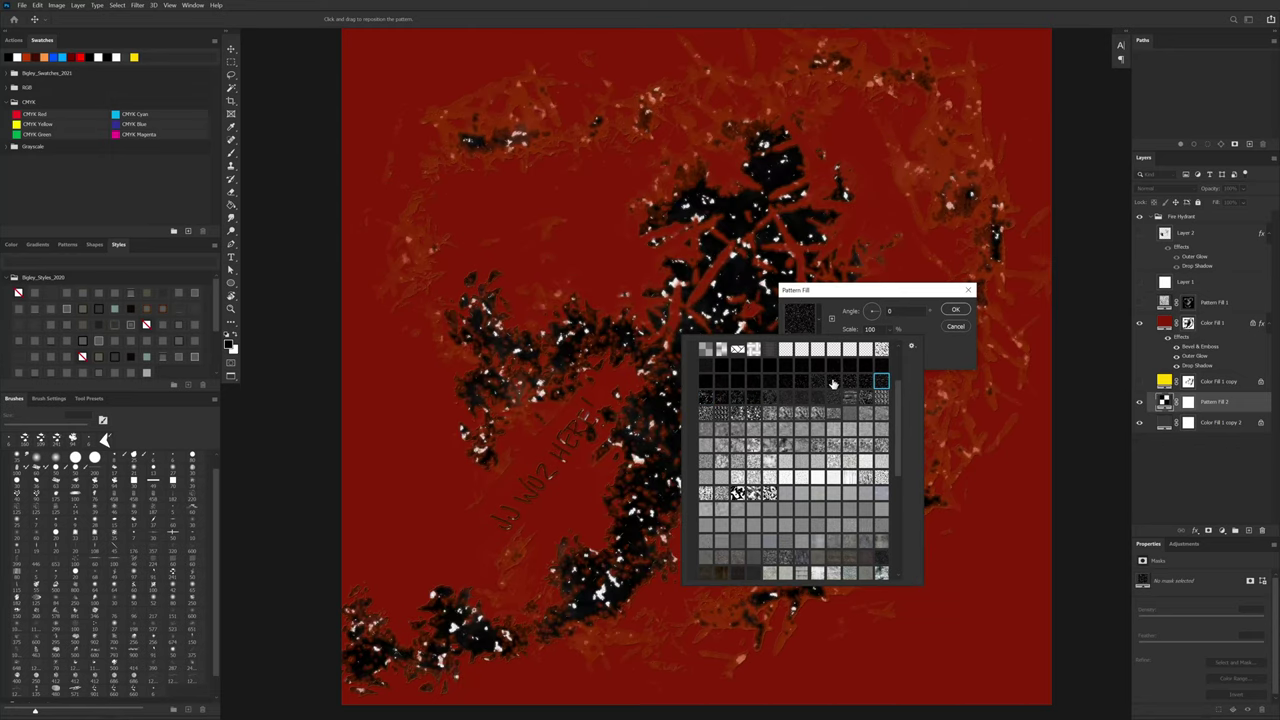
click(786, 381)
click(771, 382)
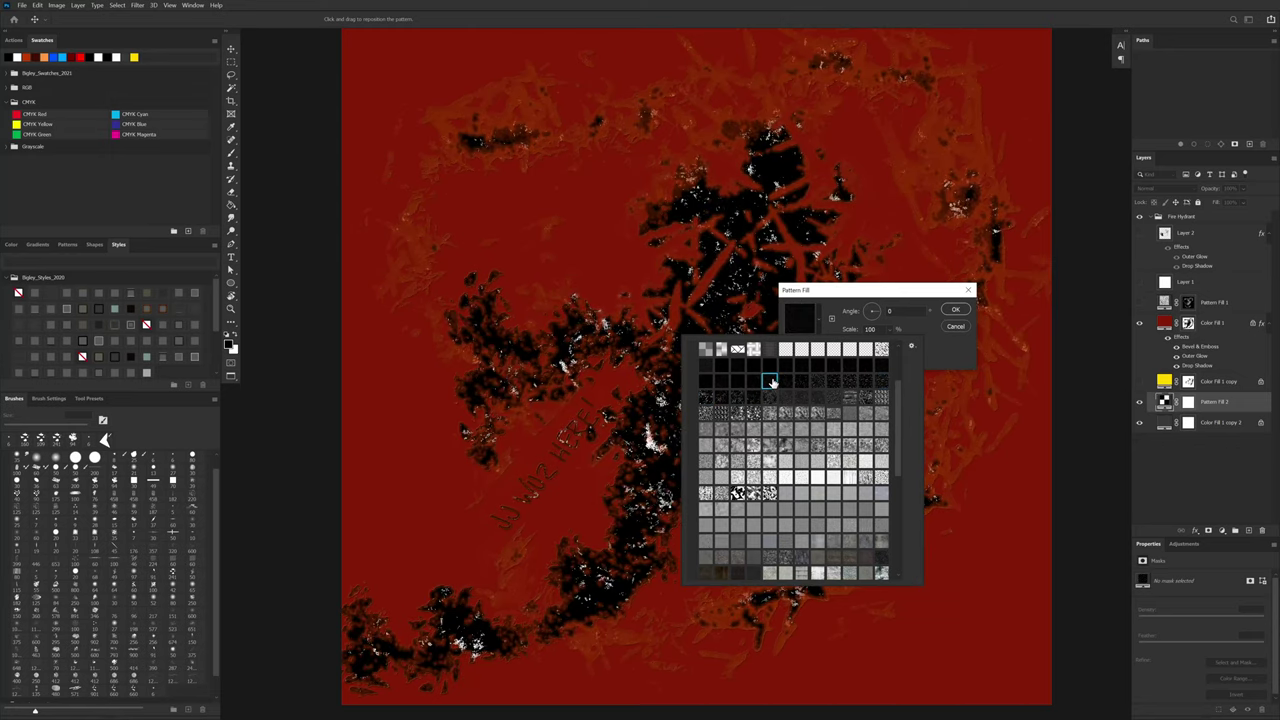
click(955, 310)
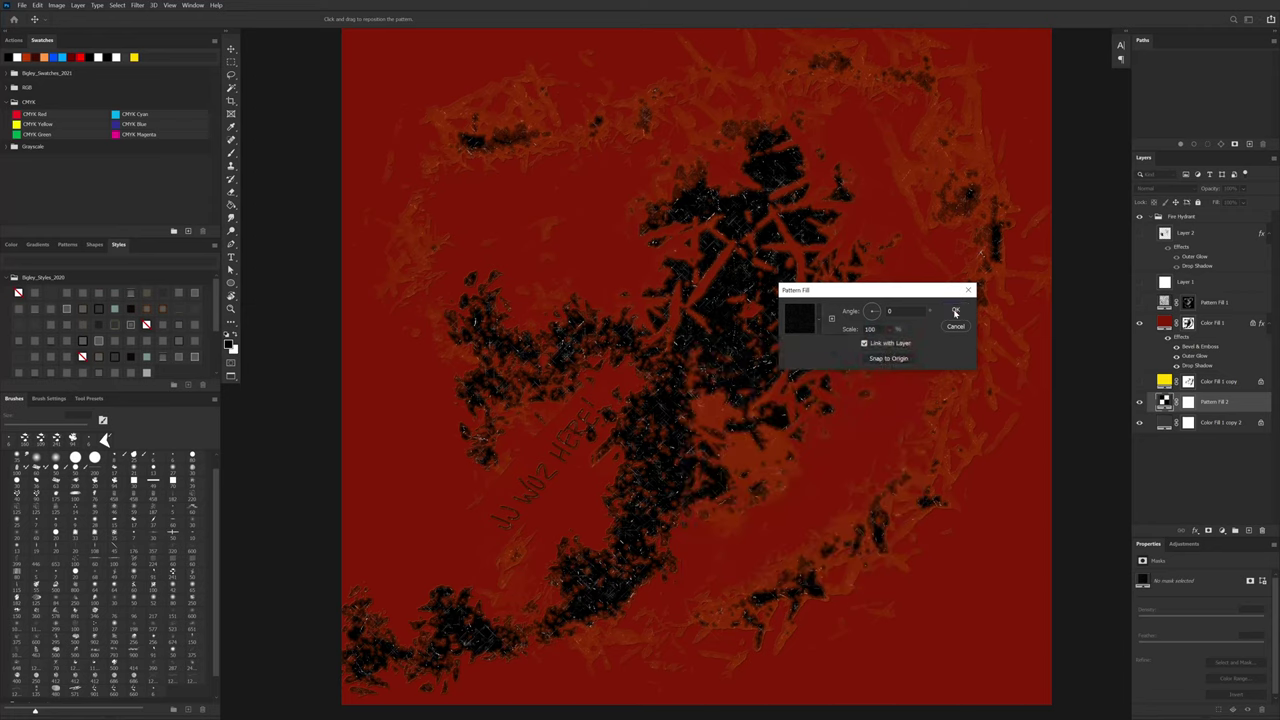
click(955, 310)
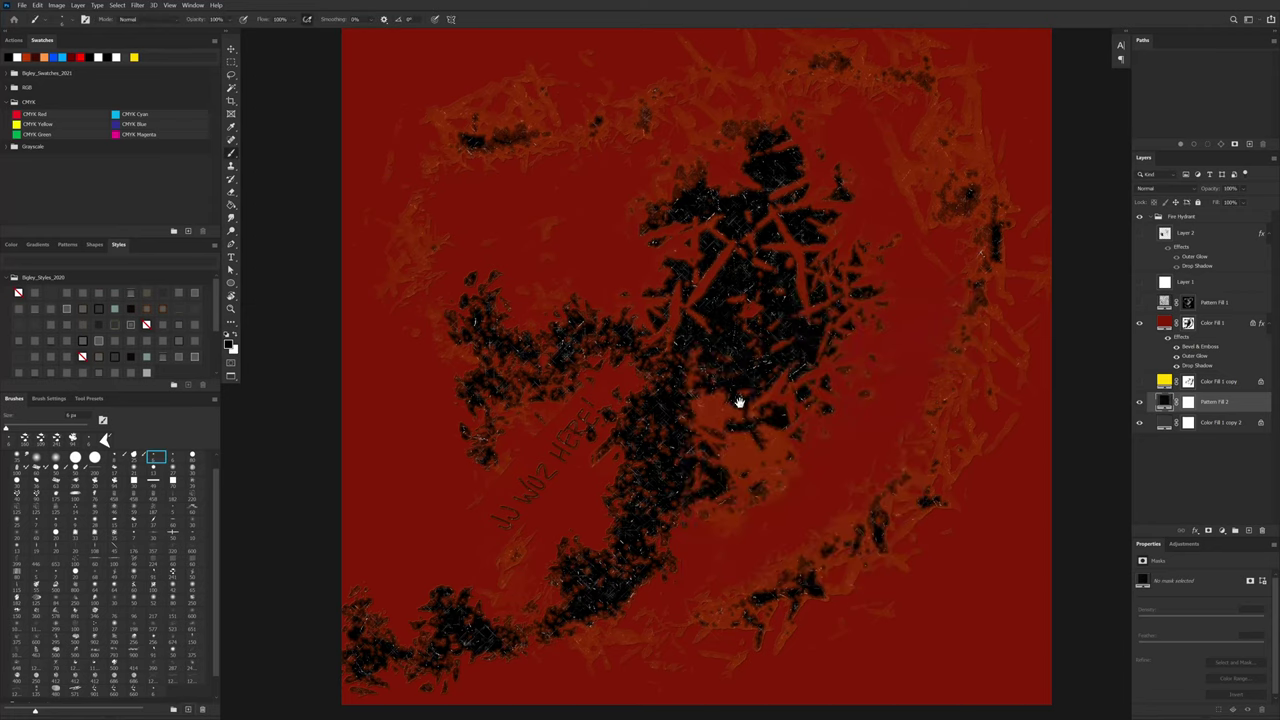
Step: Set Pattern Fill 2 to the Screen blend mode and reduce its opacity to about 30%
click(1188, 191)
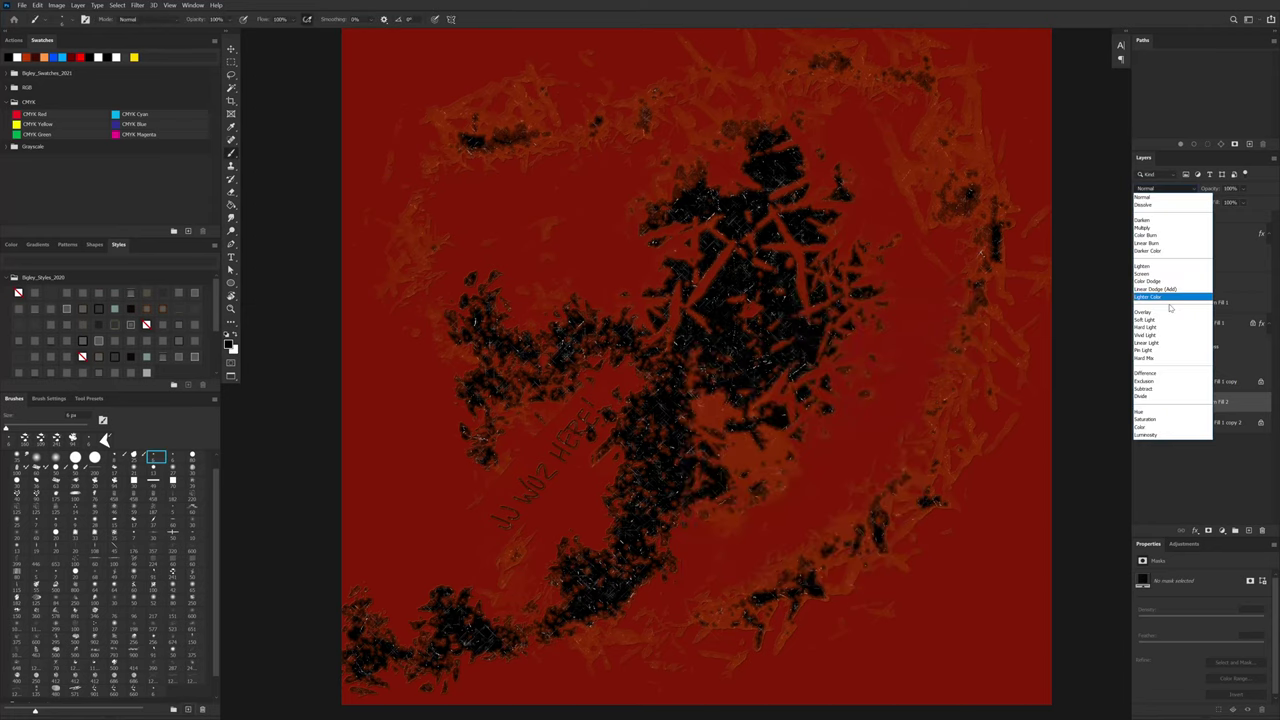
click(1156, 276)
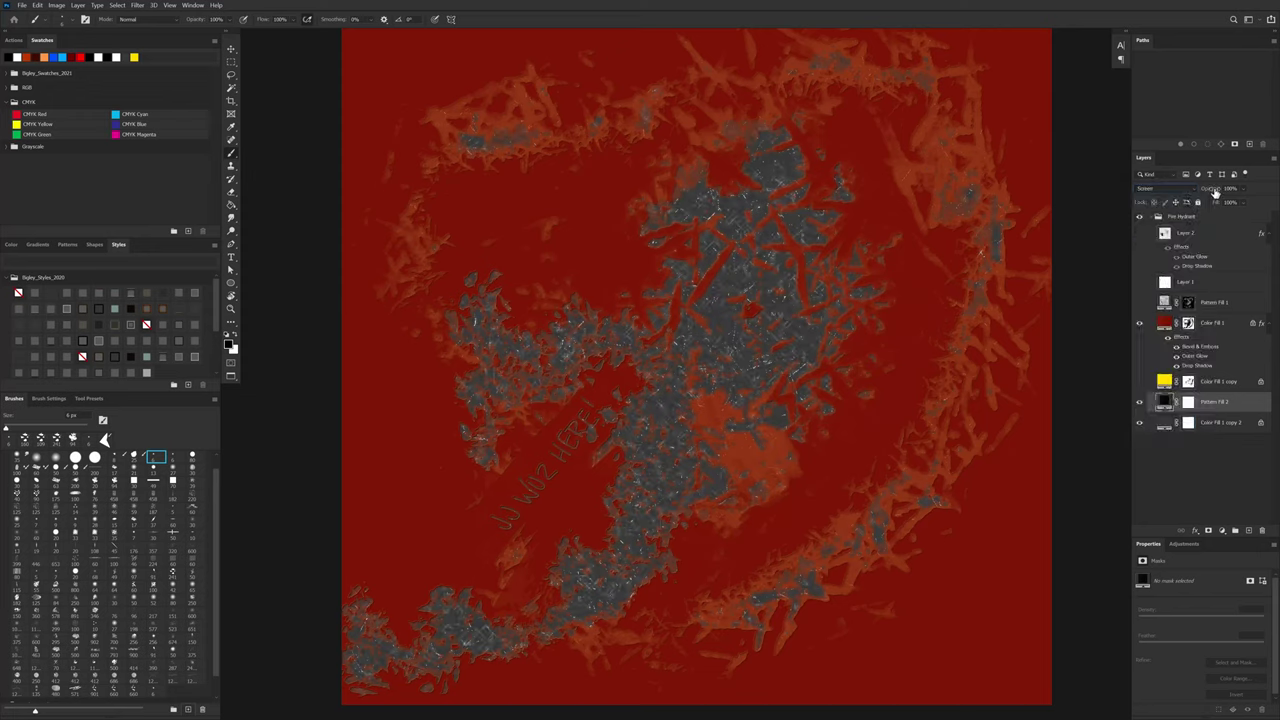
drag(1228, 187, 1205, 181)
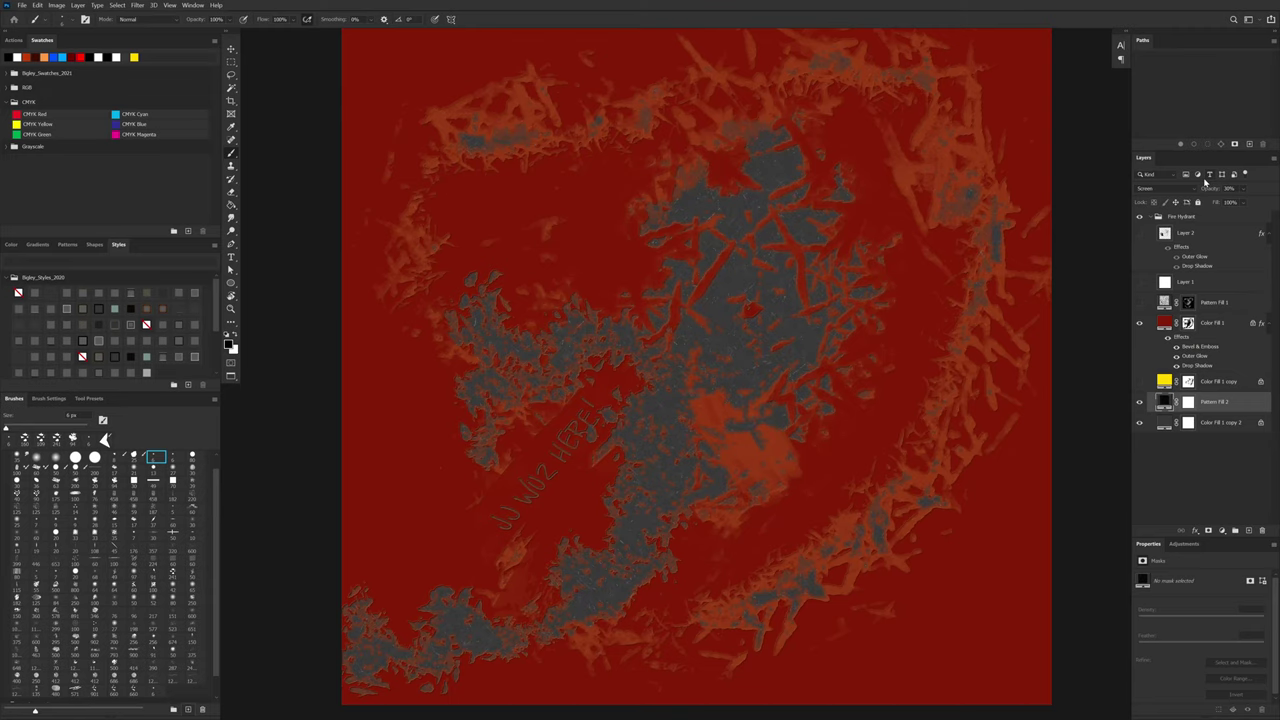
Step: Select the red Color Fill 1 layer and collapse its list of effects
drag(814, 498, 750, 484)
drag(803, 521, 814, 540)
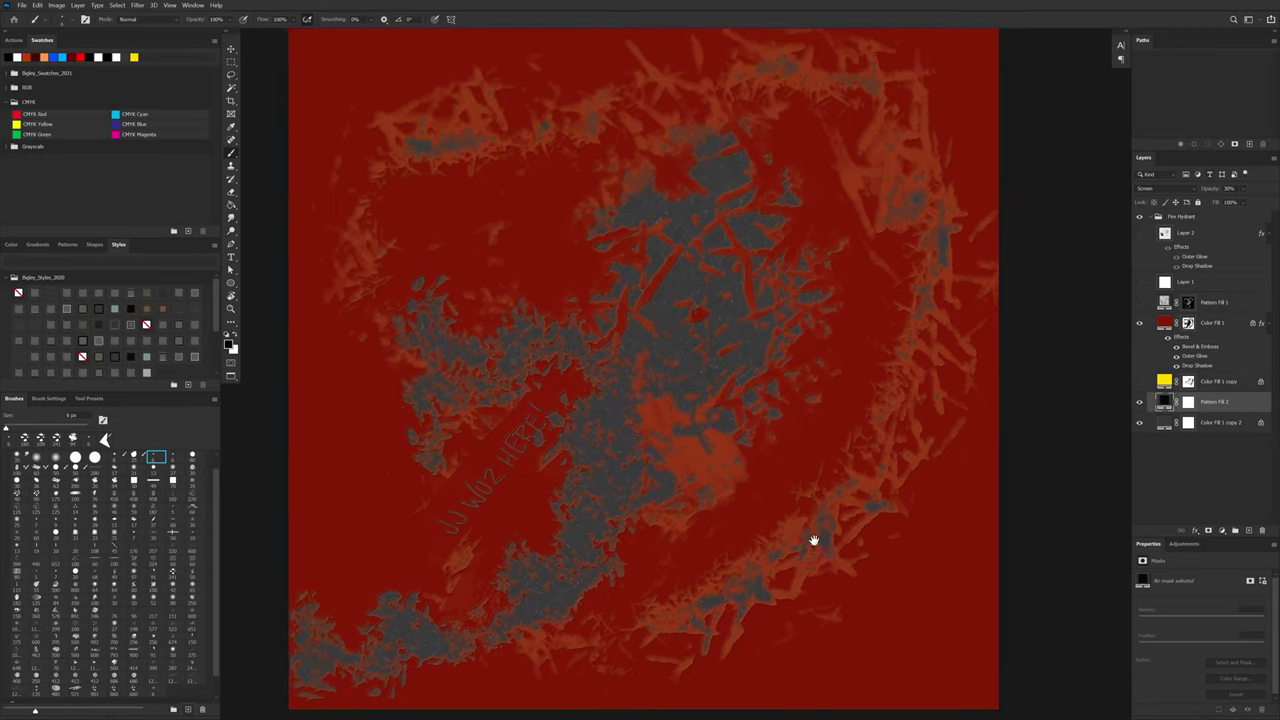
scroll(814, 540, right, 2)
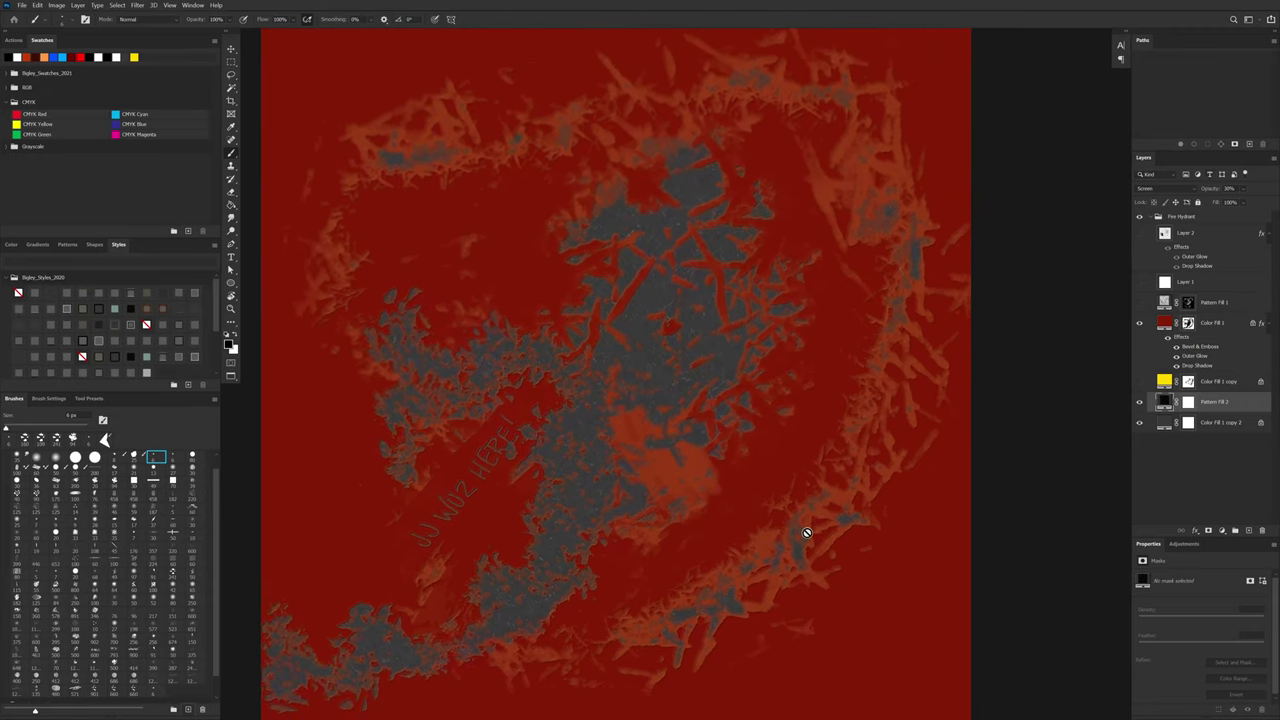
click(1202, 236)
click(1209, 324)
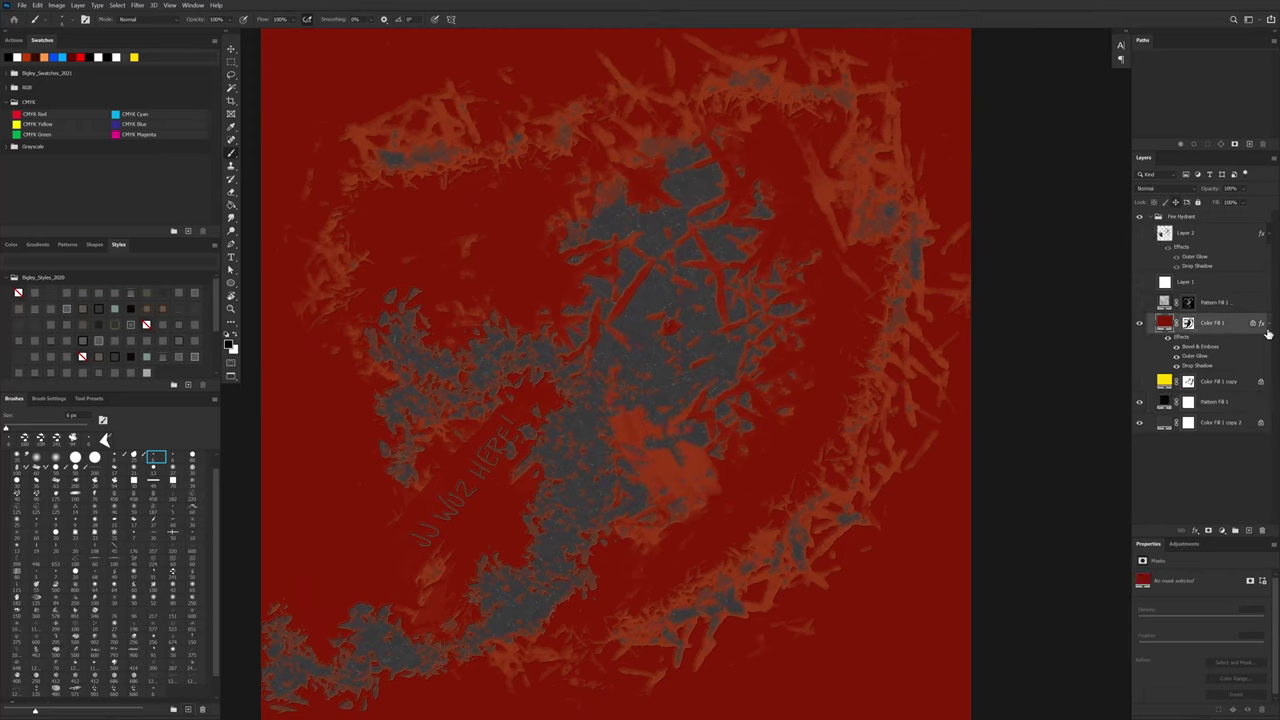
click(1266, 325)
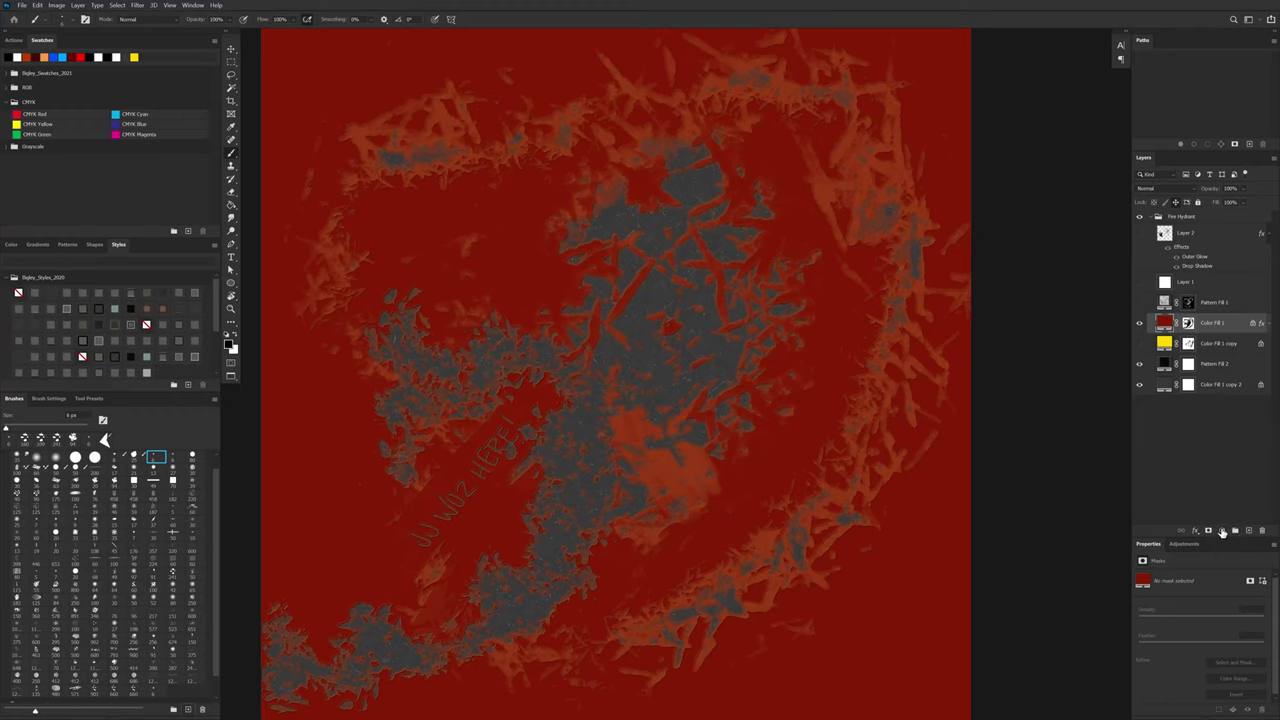
Step: Add a Pattern fill layer directly above Color Fill 1 using the mottled, cracked black-and-white grunge pattern
click(1221, 530)
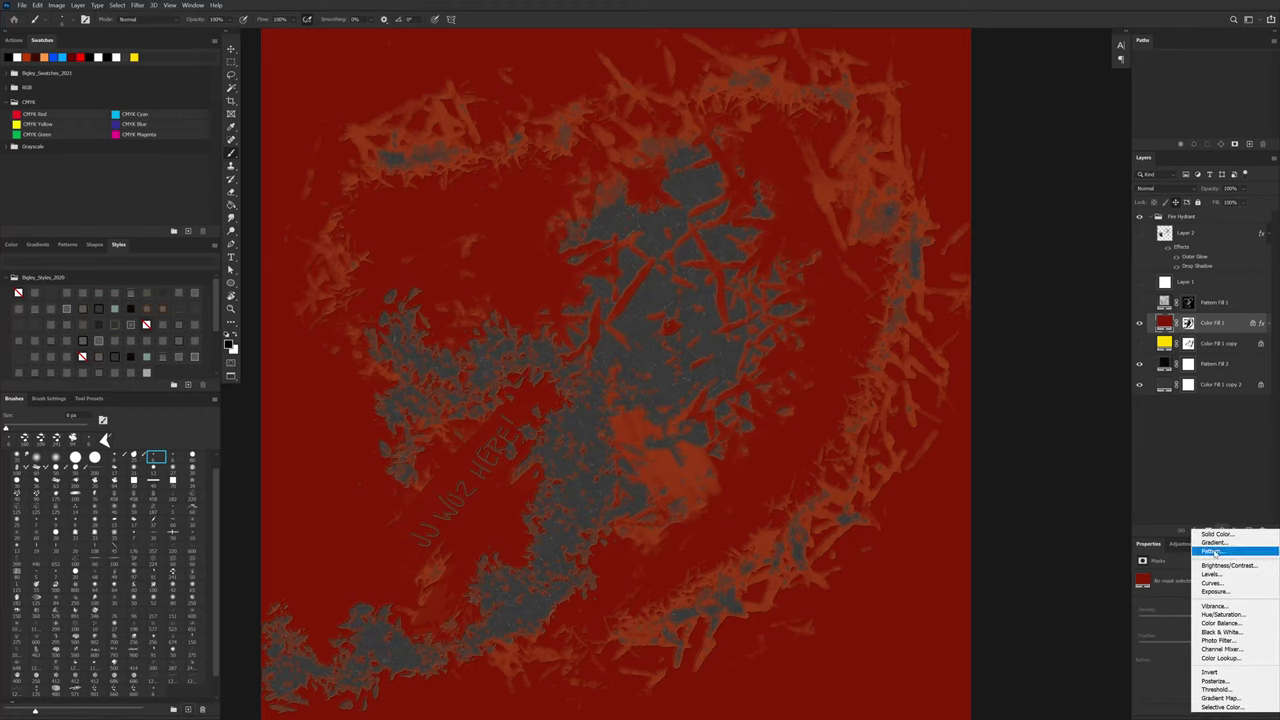
click(1213, 552)
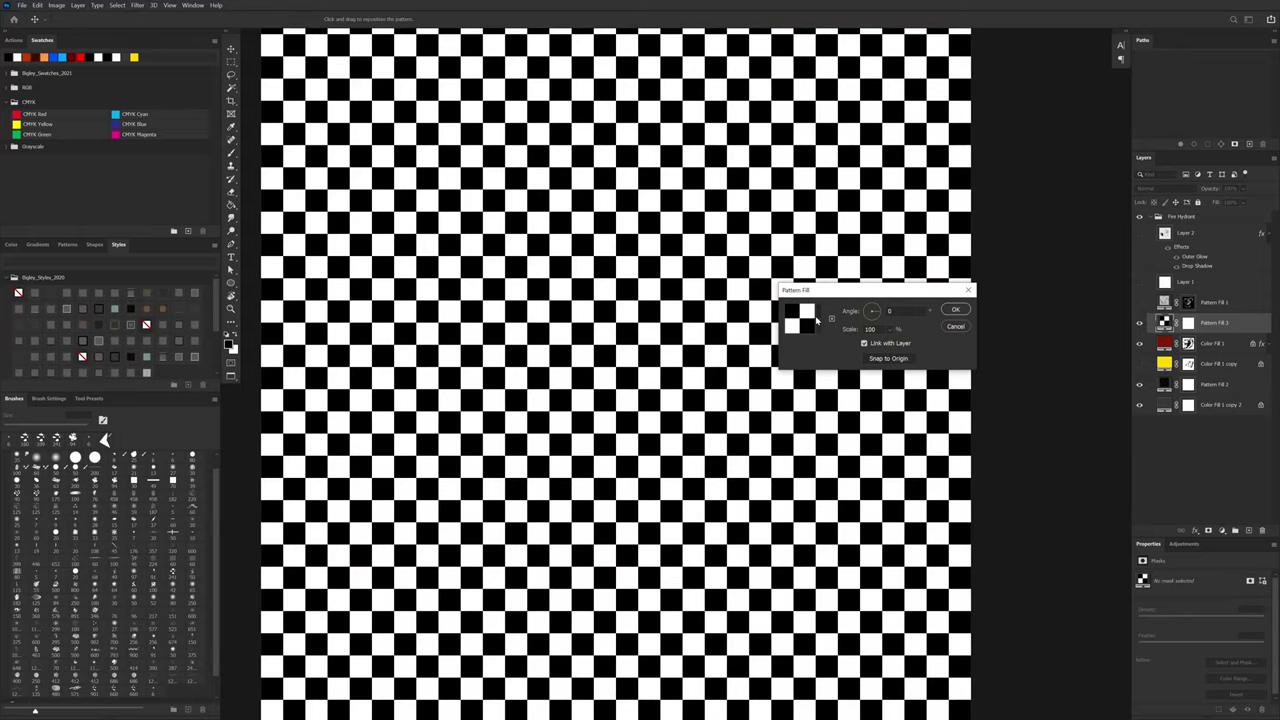
click(818, 322)
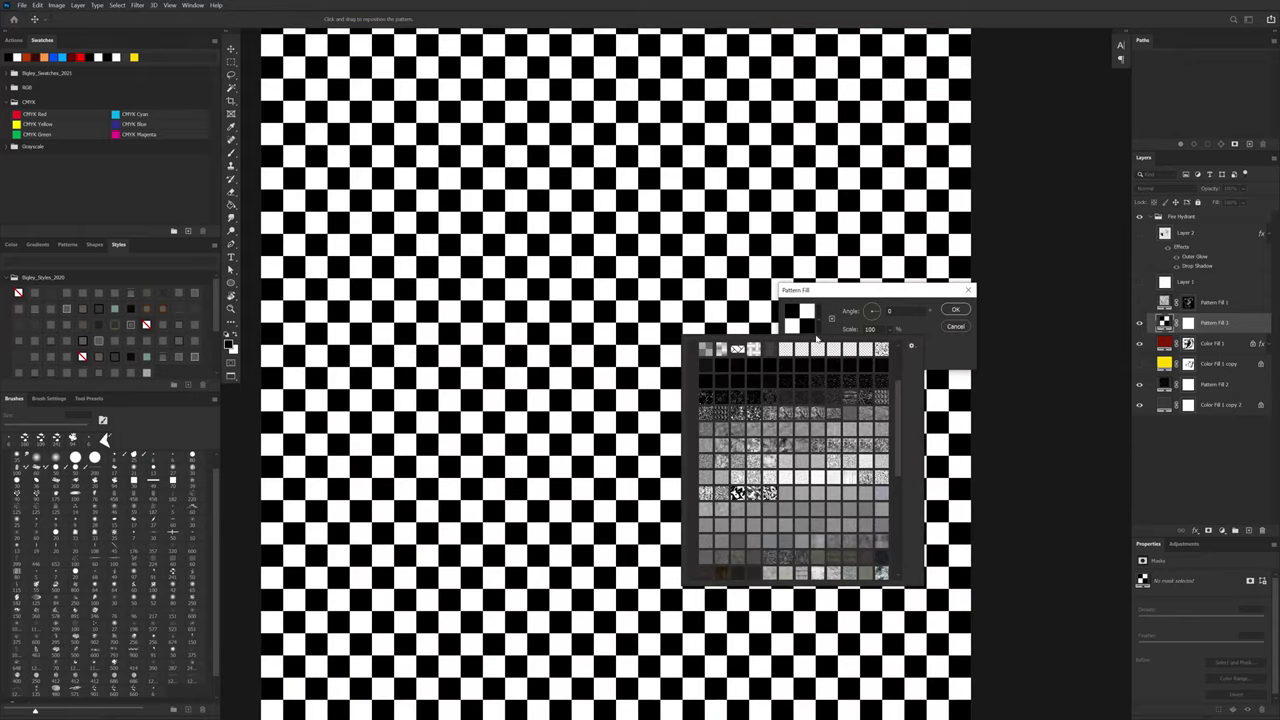
click(880, 448)
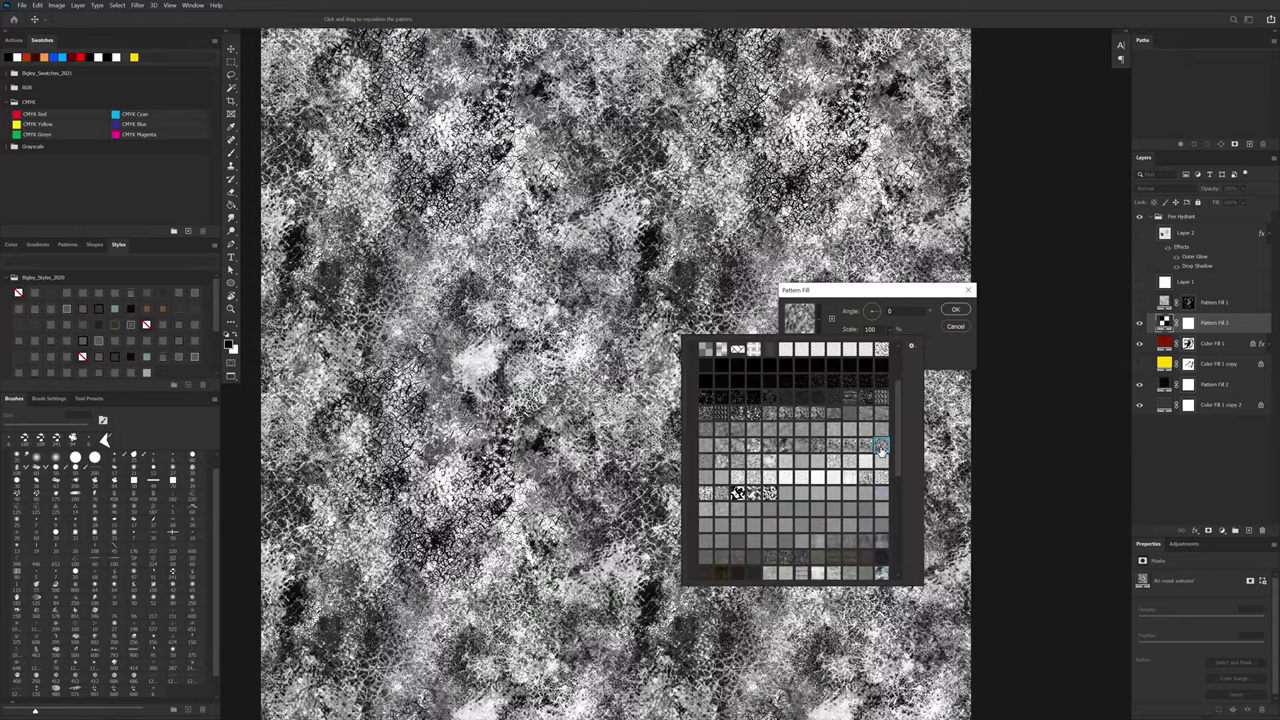
click(955, 309)
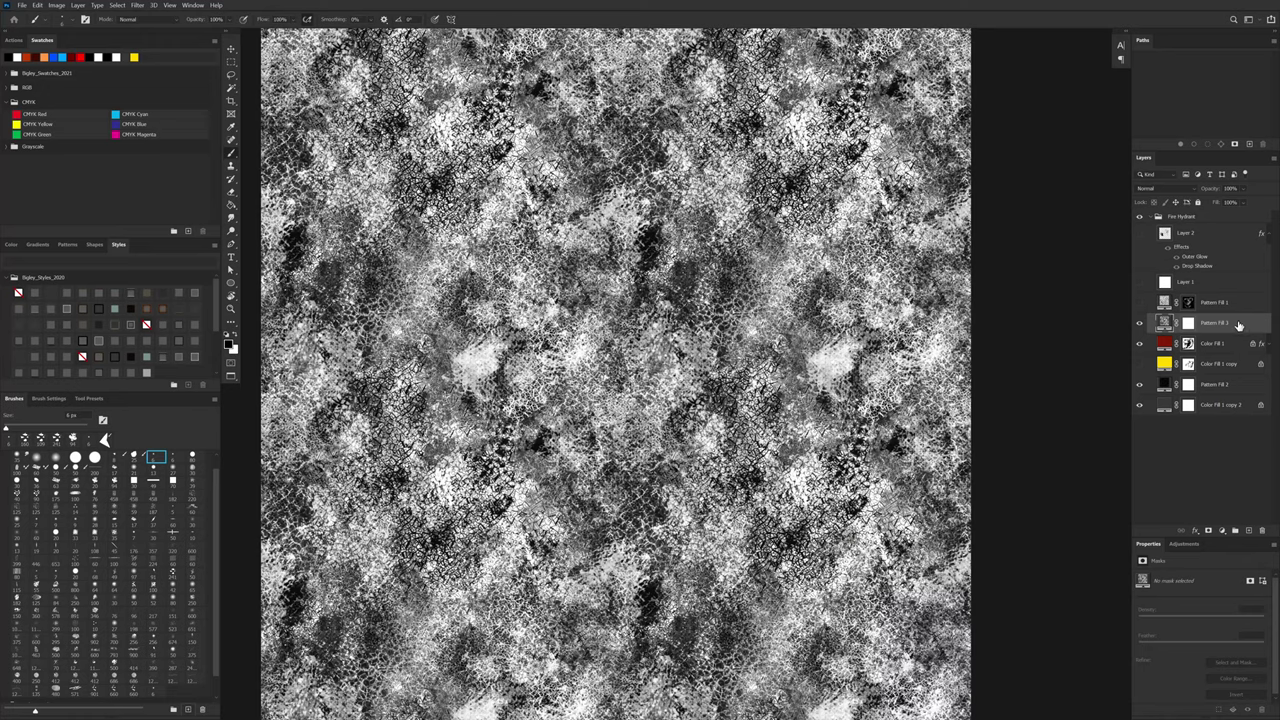
Step: Try hiding Pattern Fill 3's dark tones with the black This Layer slider of Blend If, and return it to 0
double_click(1239, 325)
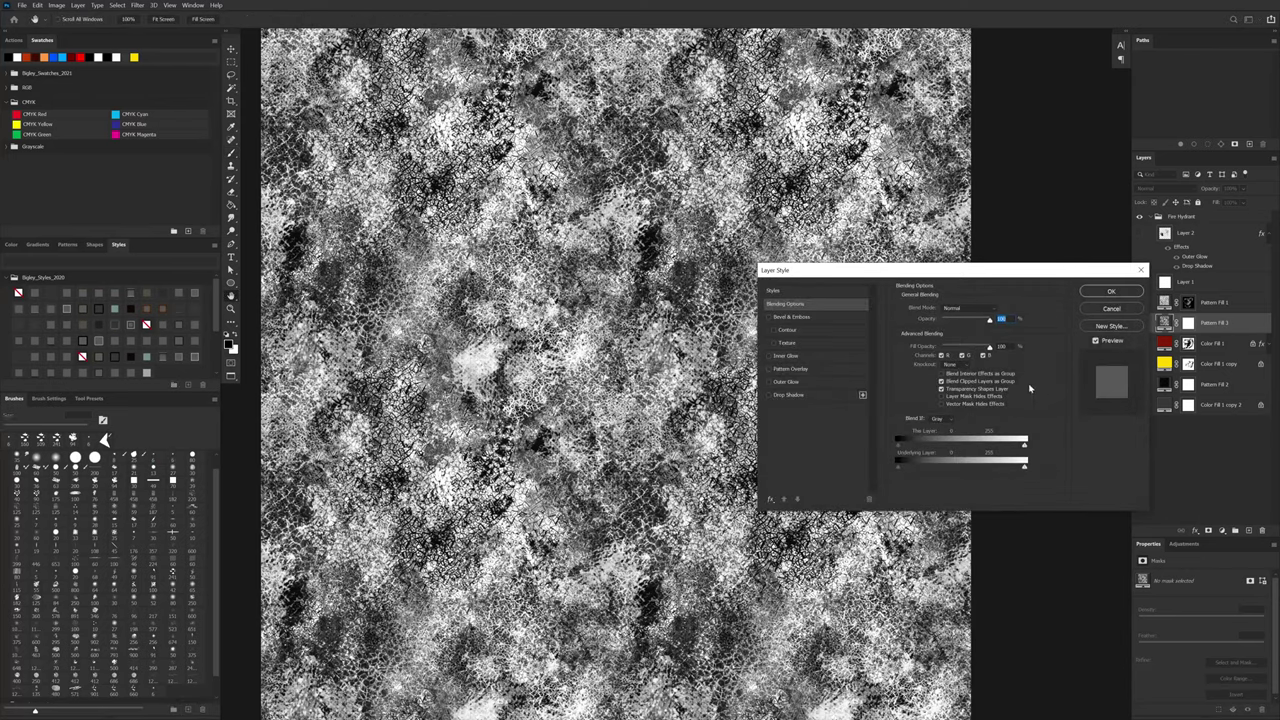
drag(967, 278, 909, 244)
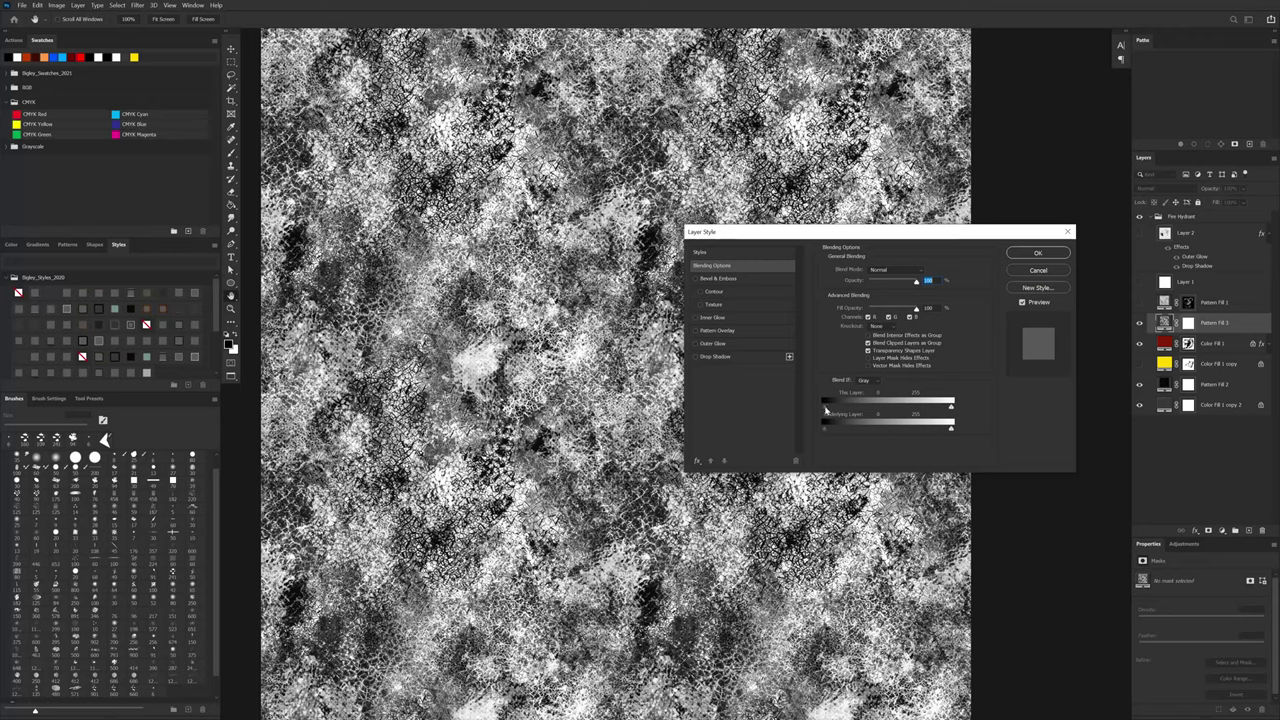
drag(837, 410, 846, 413)
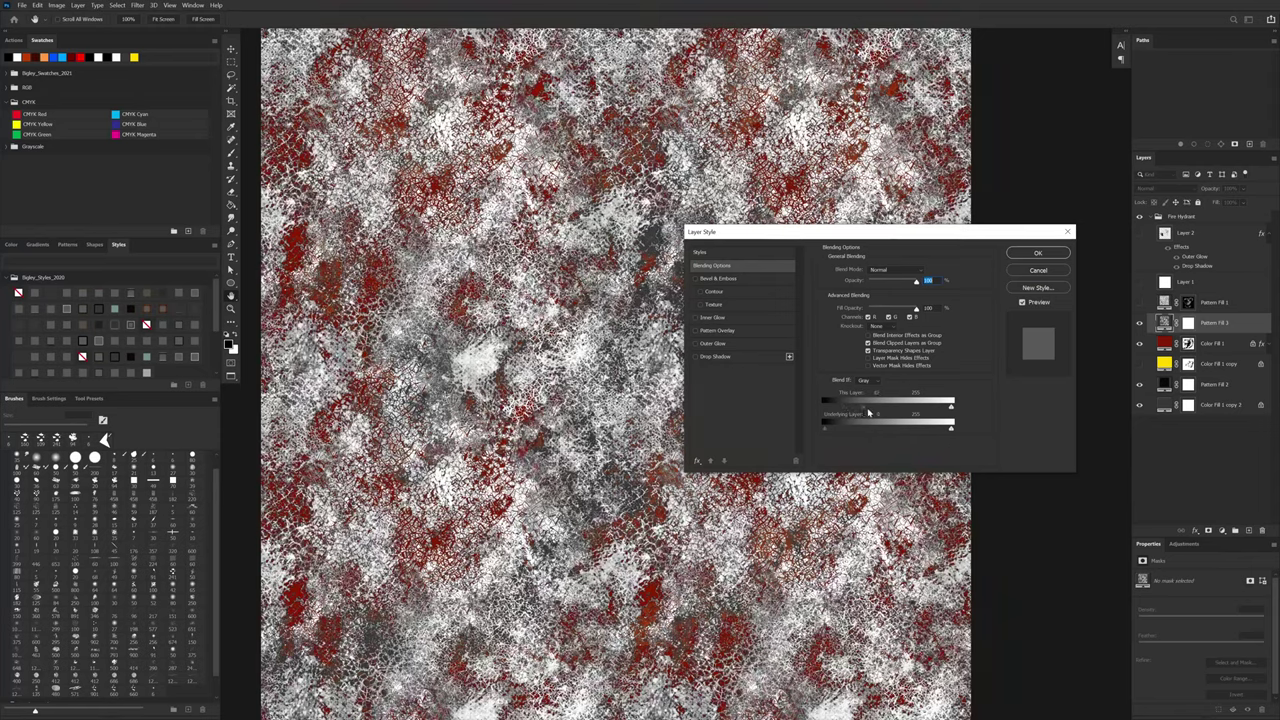
drag(869, 412, 878, 412)
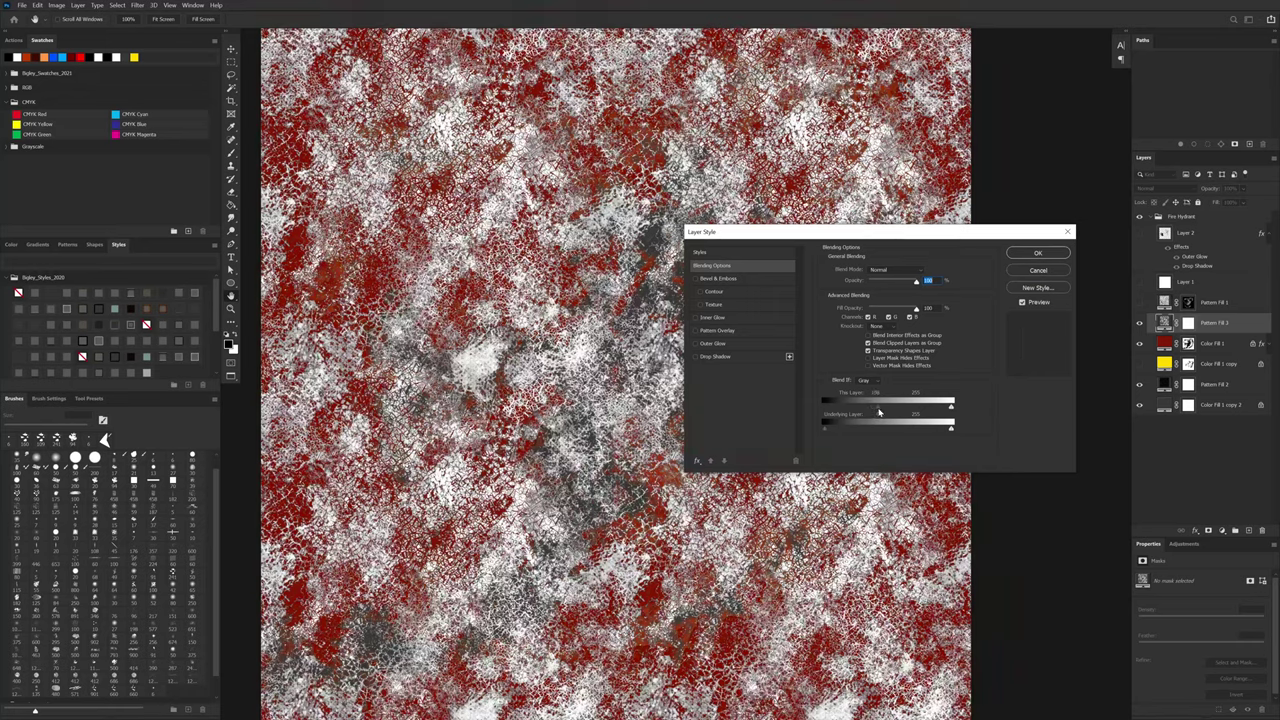
drag(890, 412, 787, 417)
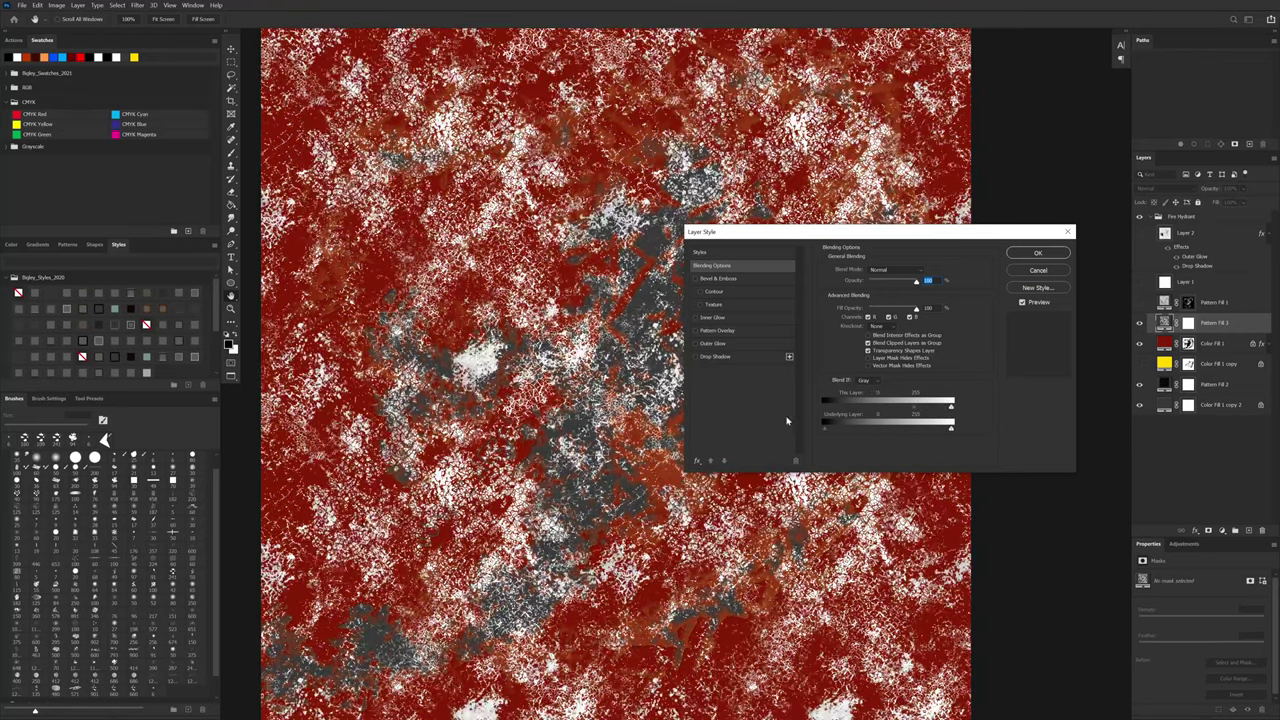
Step: Hide Pattern Fill 3's lighter tones by lowering Blend If's white This Layer slider to about 70, and blend the layer as Overlay
drag(951, 406, 859, 420)
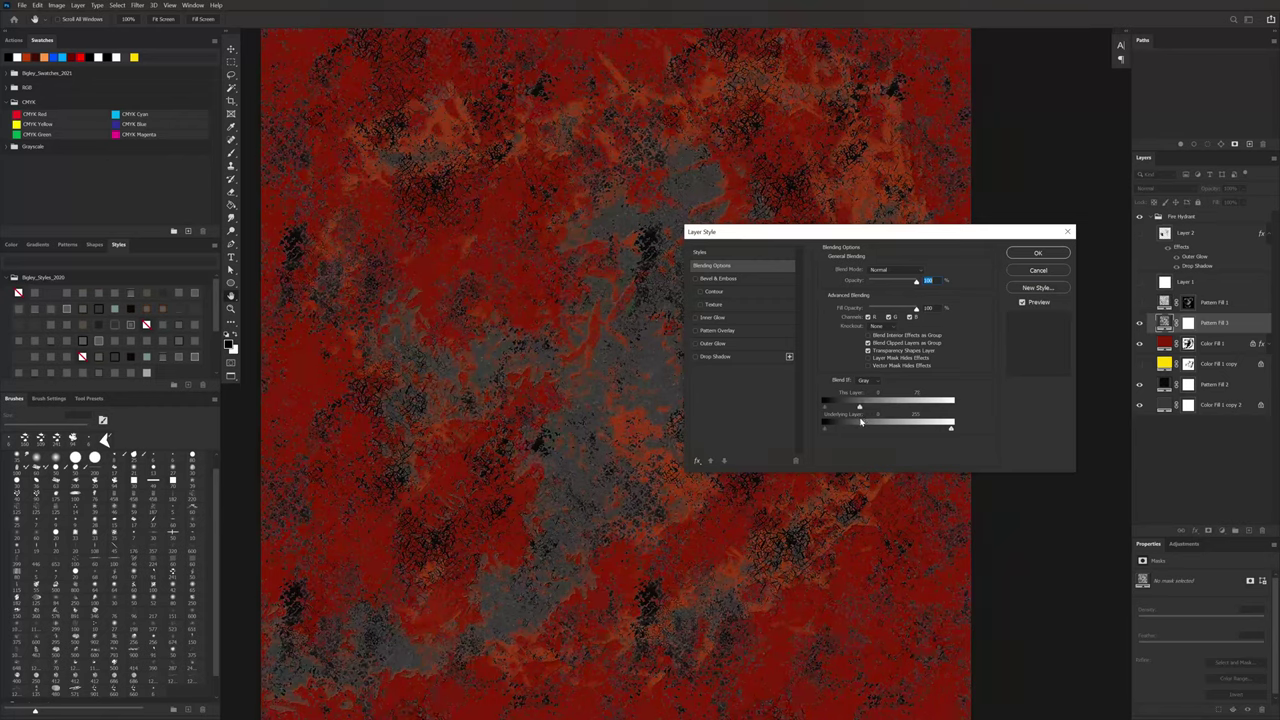
click(1047, 254)
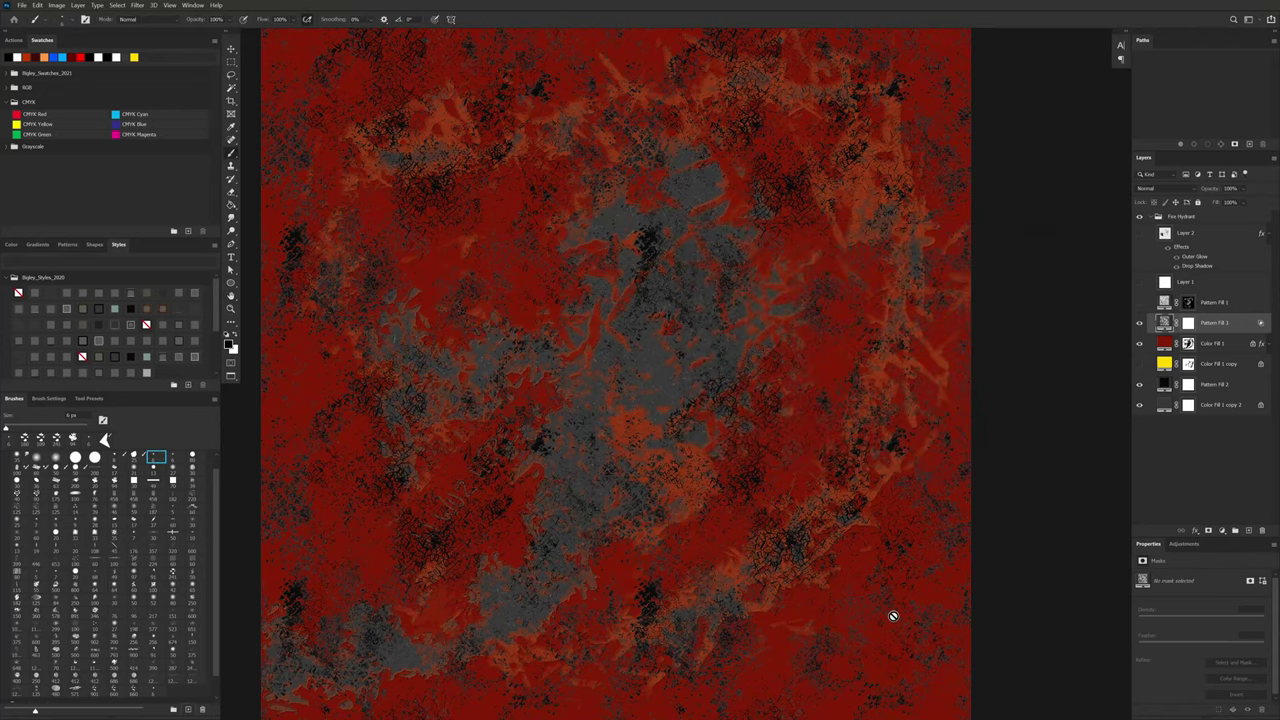
click(1162, 188)
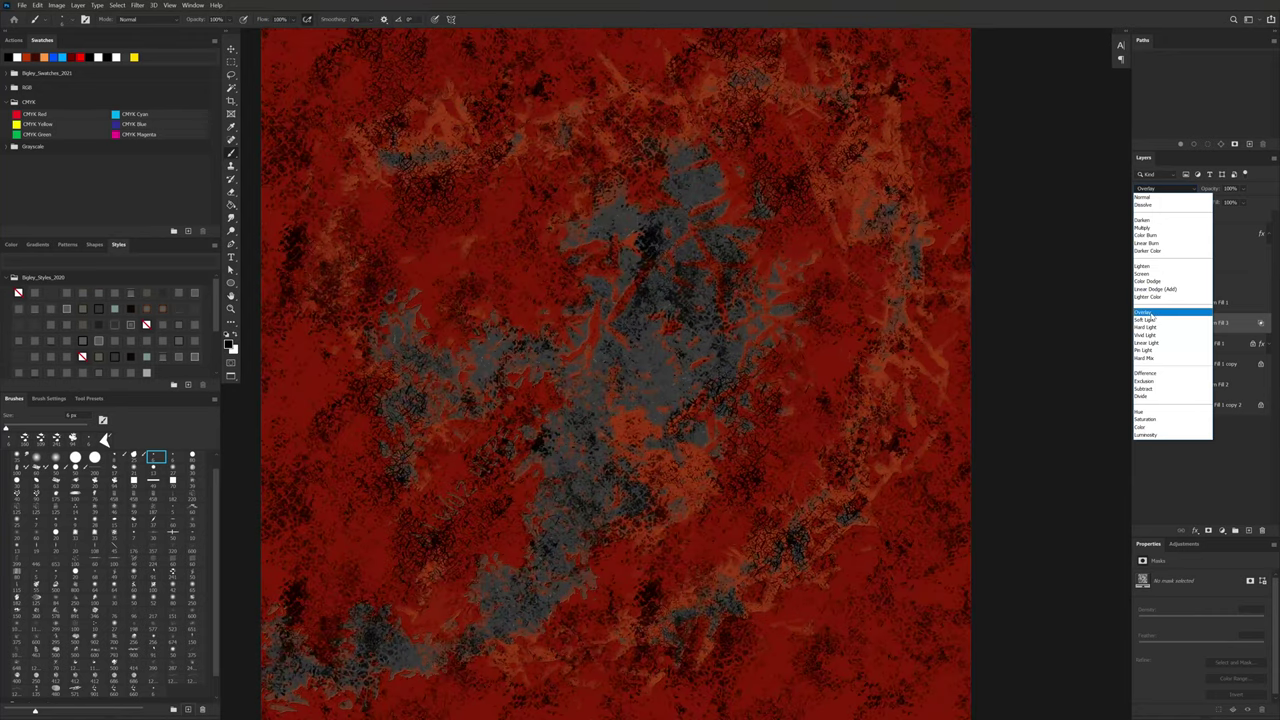
click(1148, 314)
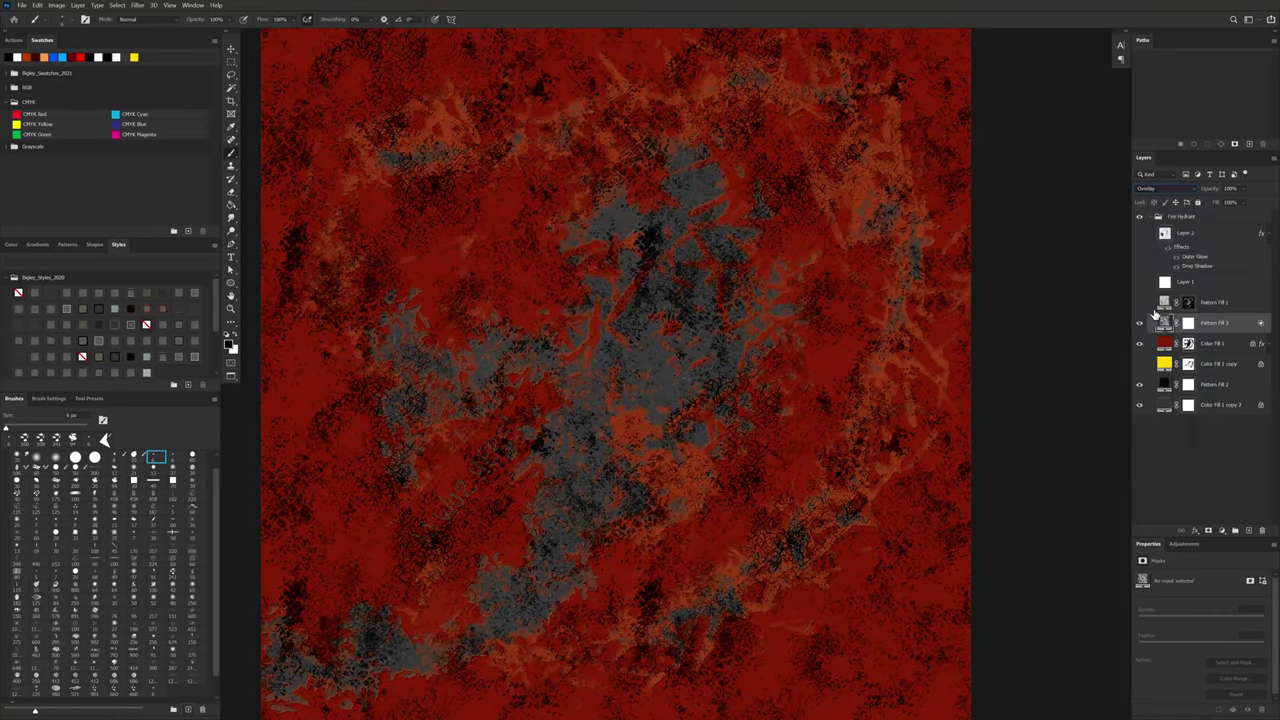
drag(1211, 189, 1243, 186)
Step: View Color Fill 1's mask on its own briefly, and clip Pattern Fill 3 to the Color Fill 1 layer
alt+click(1187, 344)
alt+click(1188, 345)
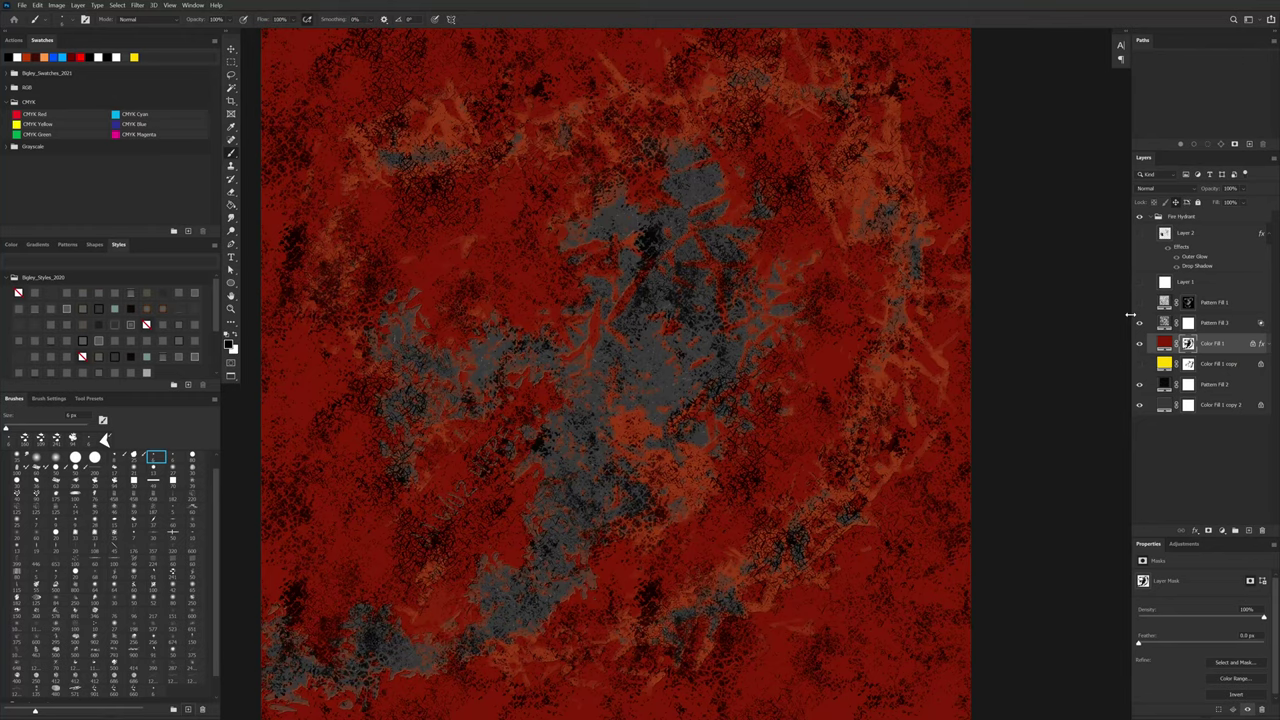
mouse_move(1189, 346)
mouse_down()
mouse_move(1205, 351)
mouse_move(1204, 328)
mouse_up()
drag(1205, 328, 1218, 333)
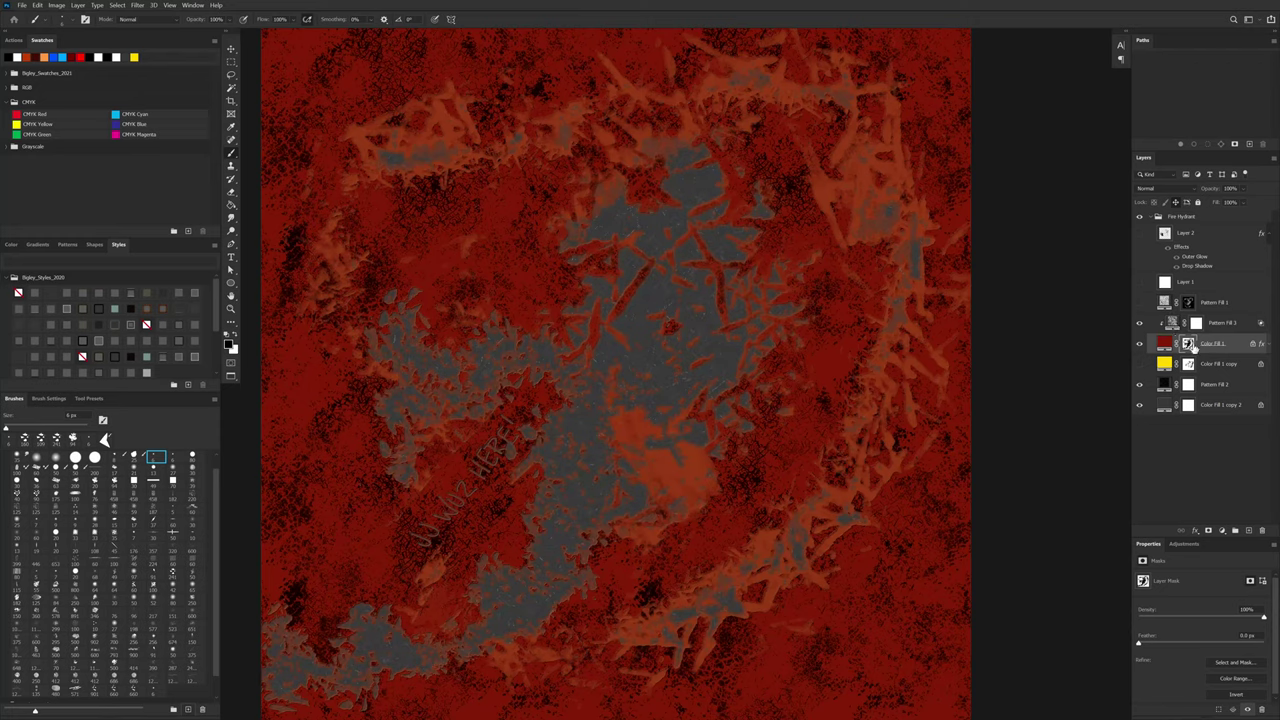
Step: Paint broad black strokes across Color Fill 1's mask with a round brush of about 159 px to remove most of the red paint
click(1163, 343)
click(1188, 344)
key(x)
drag(706, 379, 734, 379)
mouse_move(846, 403)
mouse_down()
mouse_move(689, 453)
mouse_move(551, 570)
mouse_up()
key(x)
mouse_move(694, 457)
mouse_down()
mouse_move(580, 250)
mouse_move(770, 655)
mouse_up()
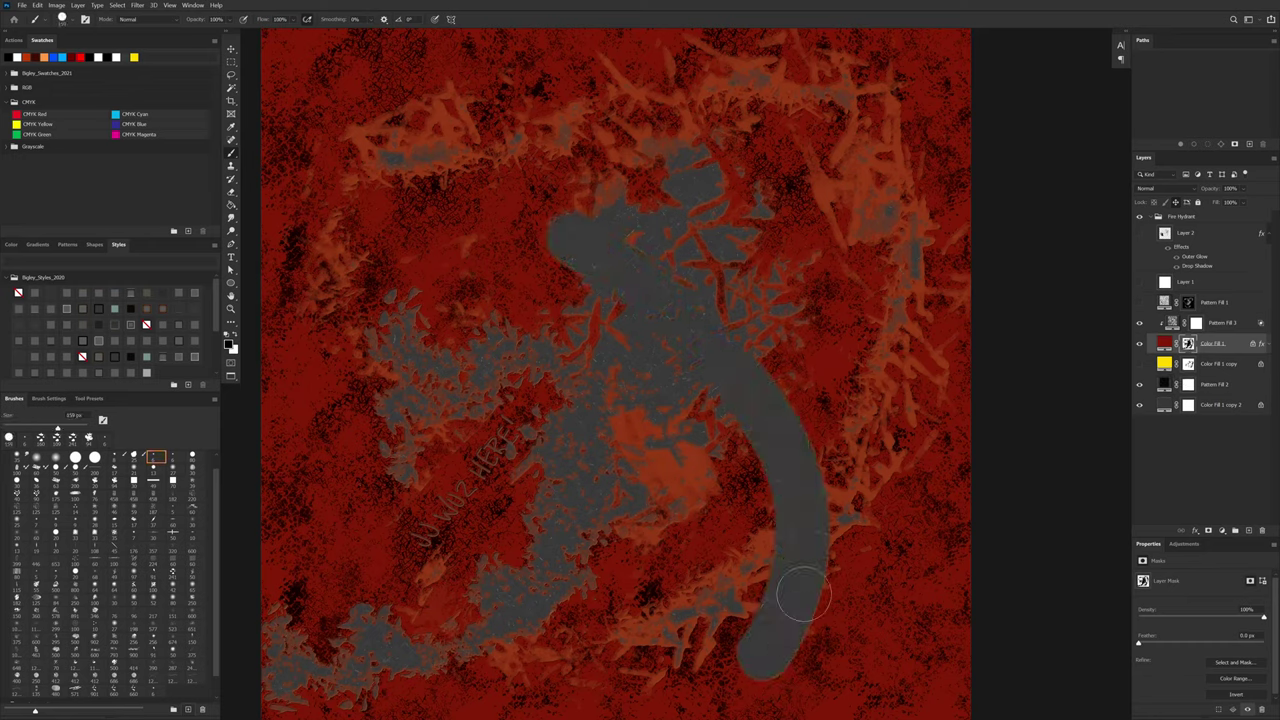
mouse_move(908, 348)
mouse_down()
mouse_move(338, 428)
mouse_move(663, 108)
mouse_up()
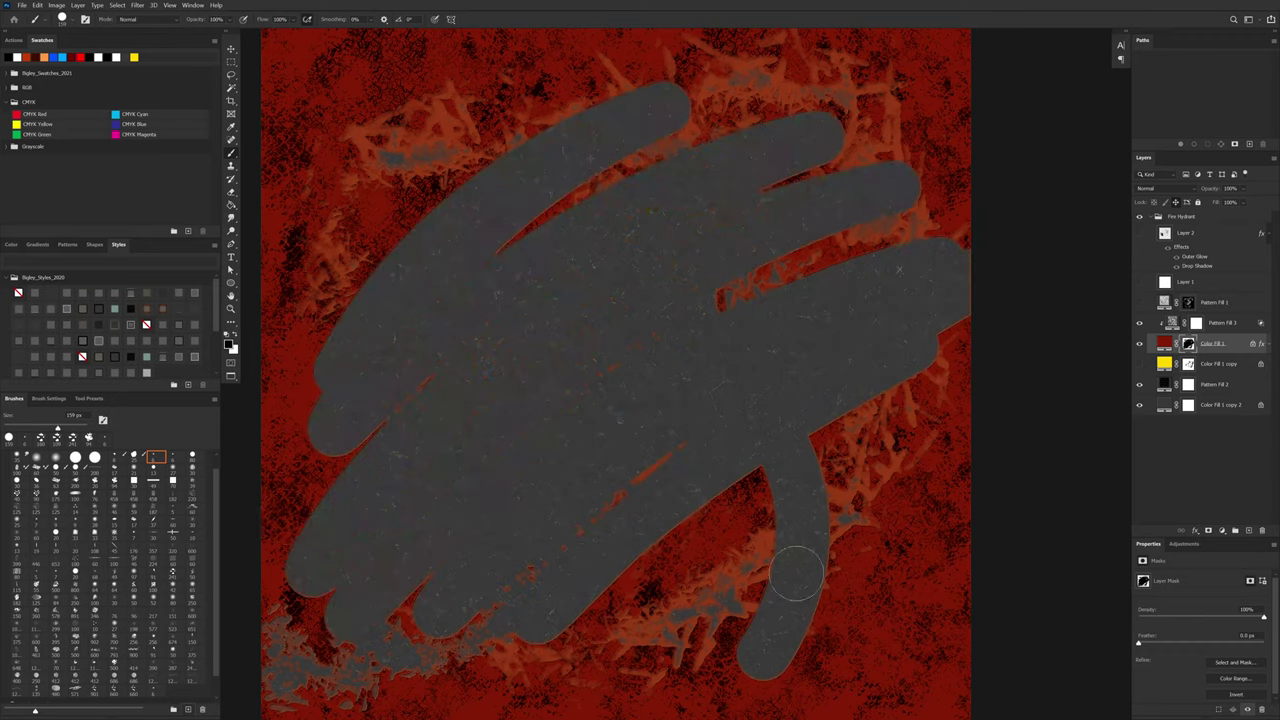
Step: Paint broad black strokes over Color Fill 1's mask, and undo all but the two diagonal strokes through the centre
mouse_move(637, 413)
mouse_down()
mouse_move(779, 643)
mouse_move(799, 463)
mouse_move(859, 583)
mouse_move(849, 643)
mouse_move(765, 700)
mouse_up()
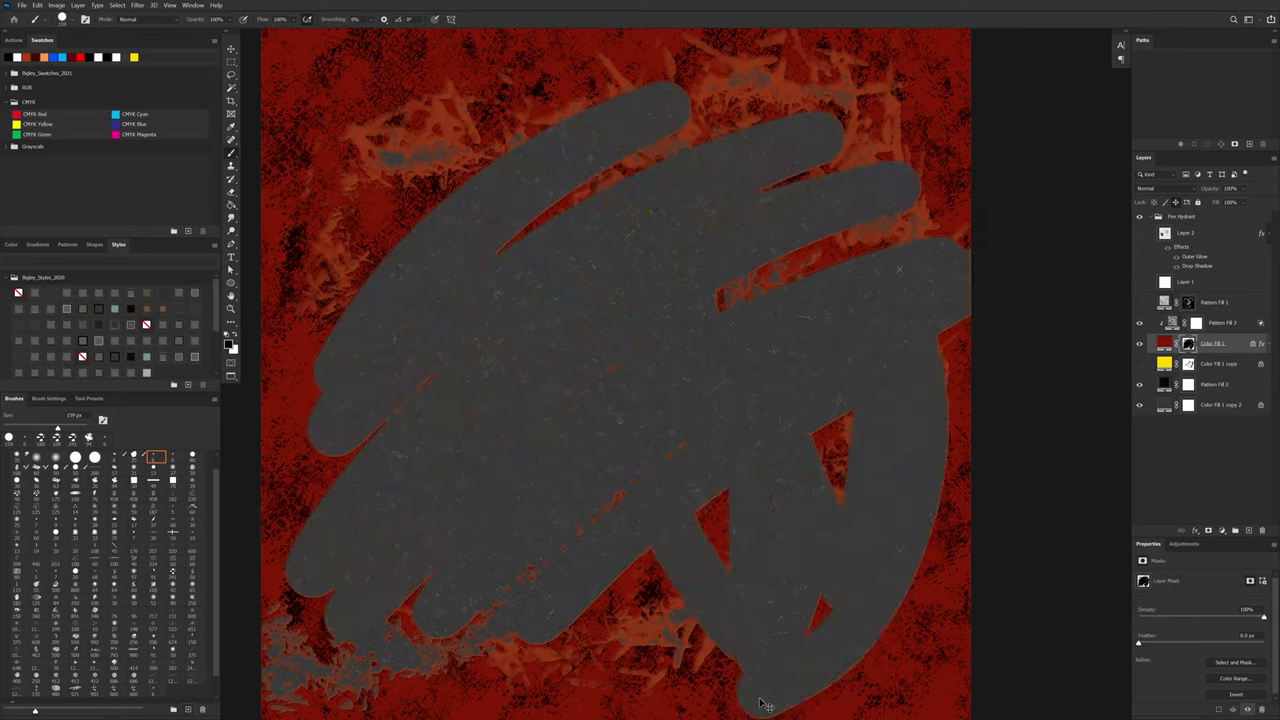
key(ctrl+z)
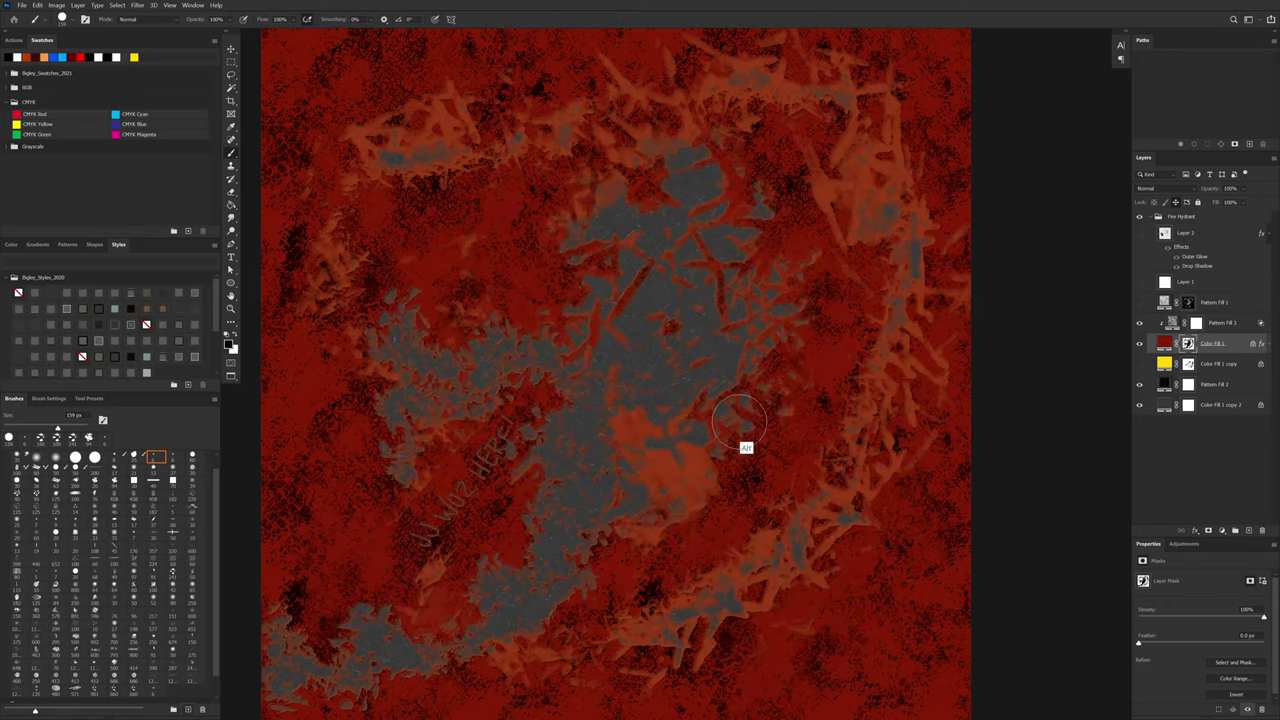
mouse_move(860, 300)
mouse_down()
mouse_move(687, 536)
mouse_move(505, 608)
mouse_move(737, 310)
mouse_move(732, 294)
mouse_move(368, 606)
mouse_move(613, 110)
mouse_move(509, 363)
mouse_move(520, 570)
mouse_move(667, 128)
mouse_move(393, 400)
mouse_move(453, 155)
mouse_move(644, 370)
mouse_move(860, 200)
mouse_move(850, 112)
mouse_move(880, 489)
mouse_move(611, 647)
mouse_move(363, 625)
mouse_up()
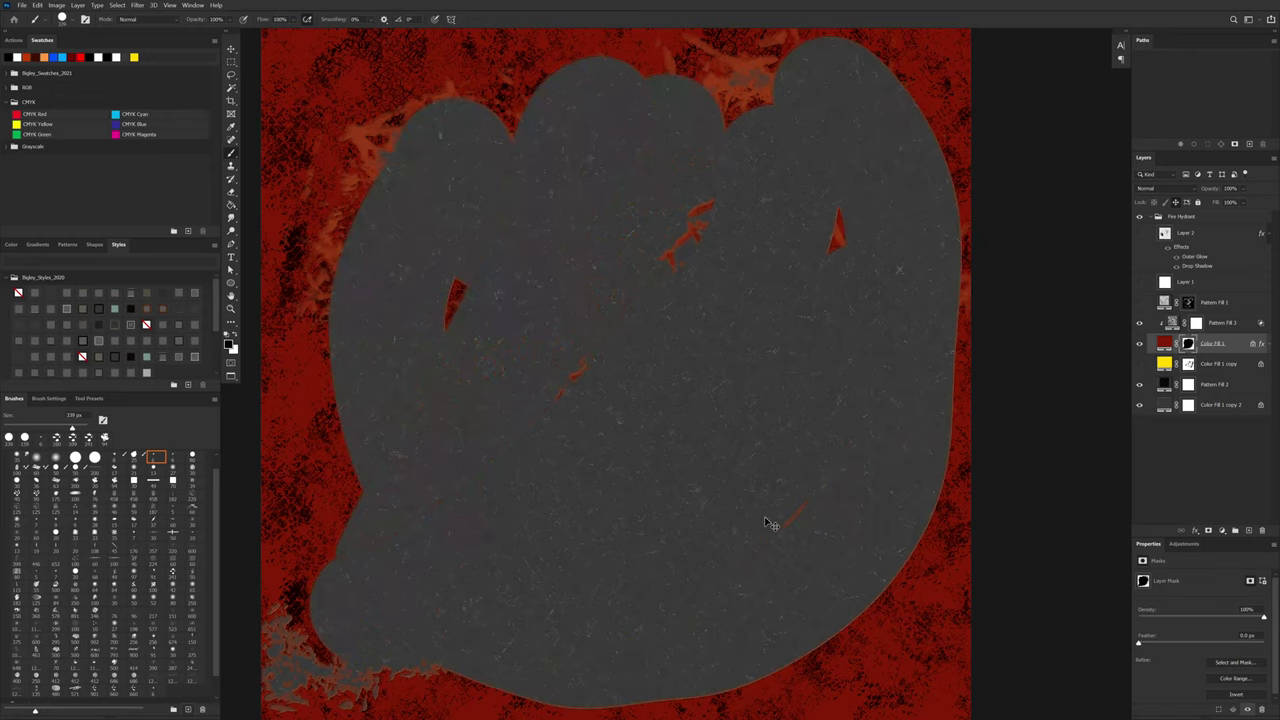
key(ctrl+z)
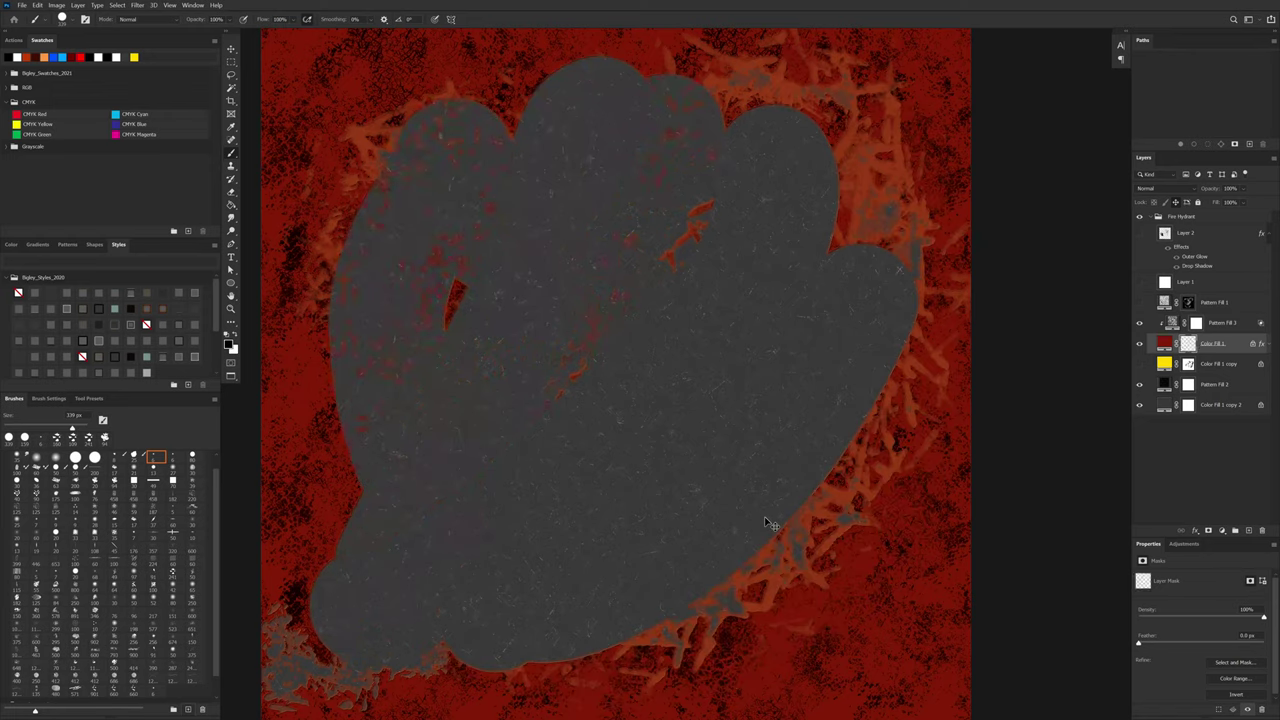
key(ctrl+z)
key(ctrl+z)
key(z)
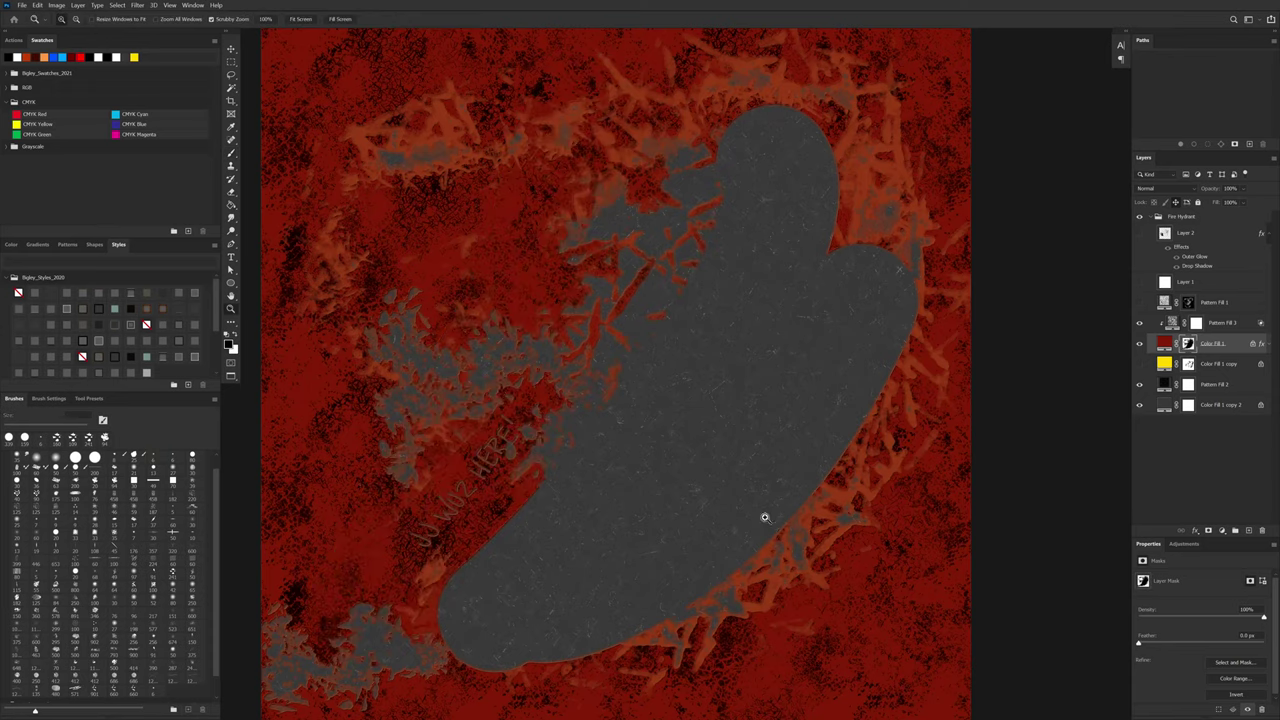
Step: Step back and forth through the history to compare Pattern Fill 3 unclipped and clipped, and restore the two mask strokes
key(ctrl+z)
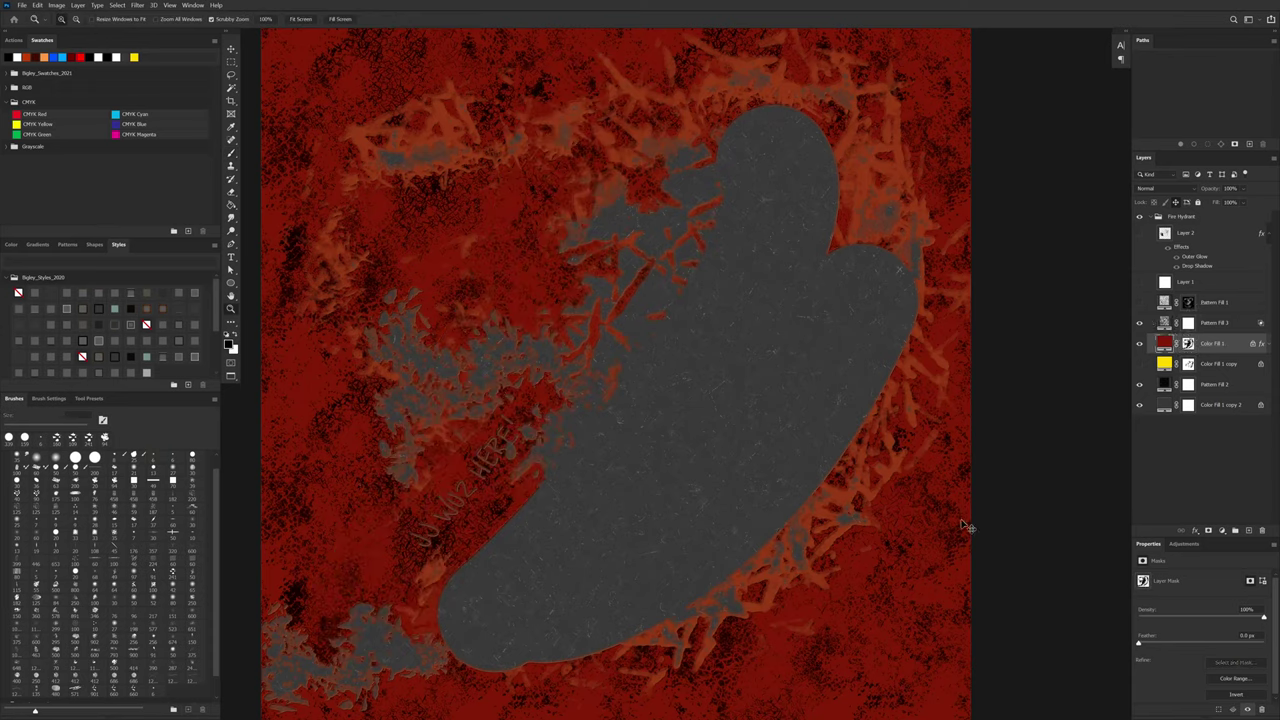
key(ctrl+z)
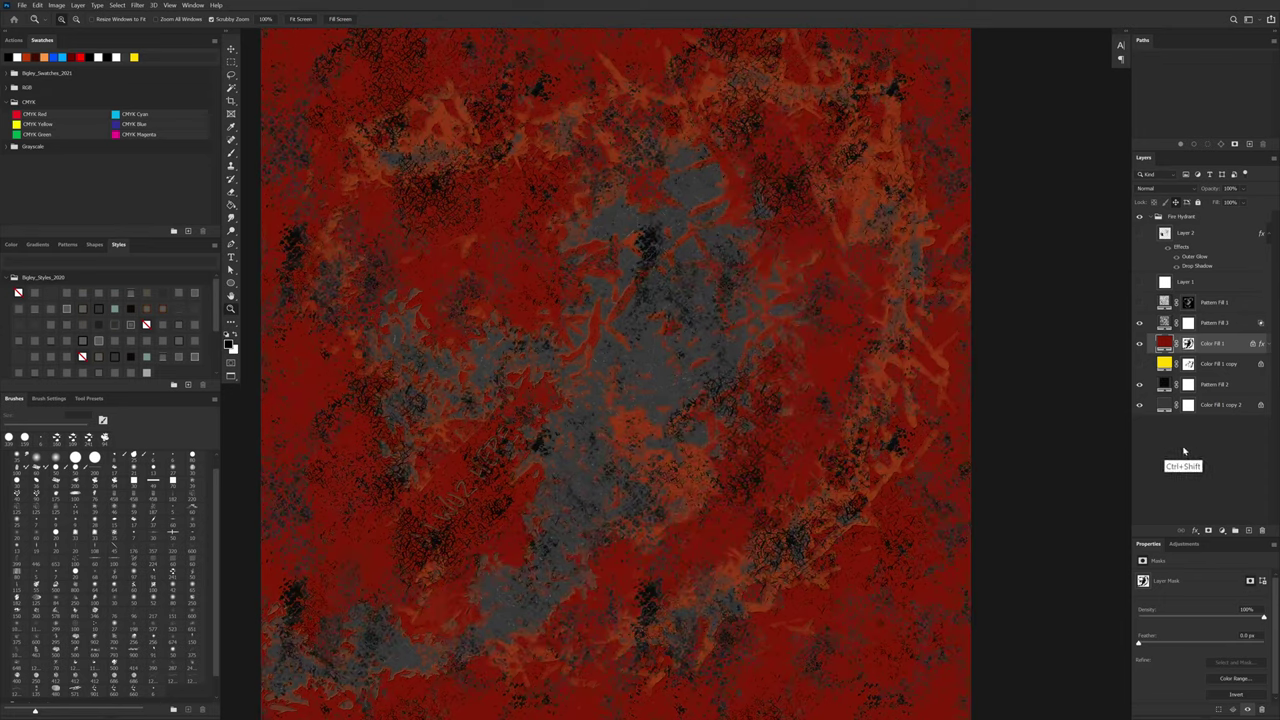
key(ctrl+z)
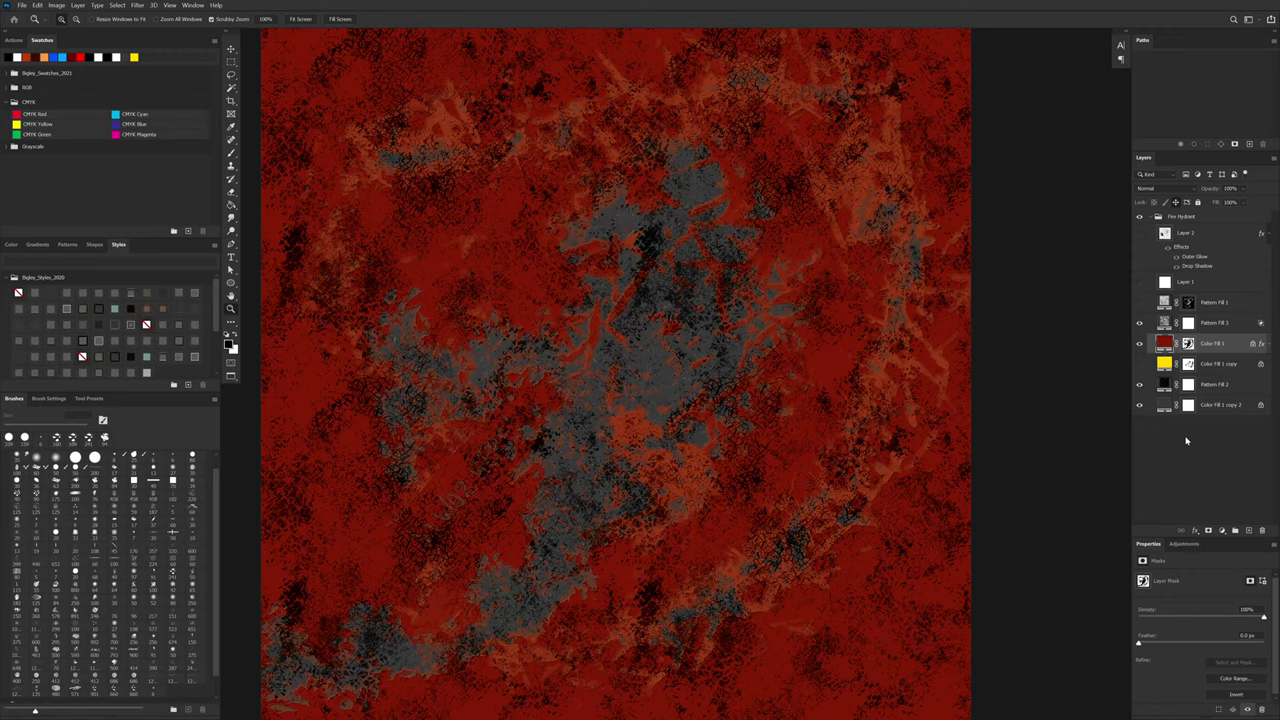
key(ctrl+z)
key(ctrl+z)
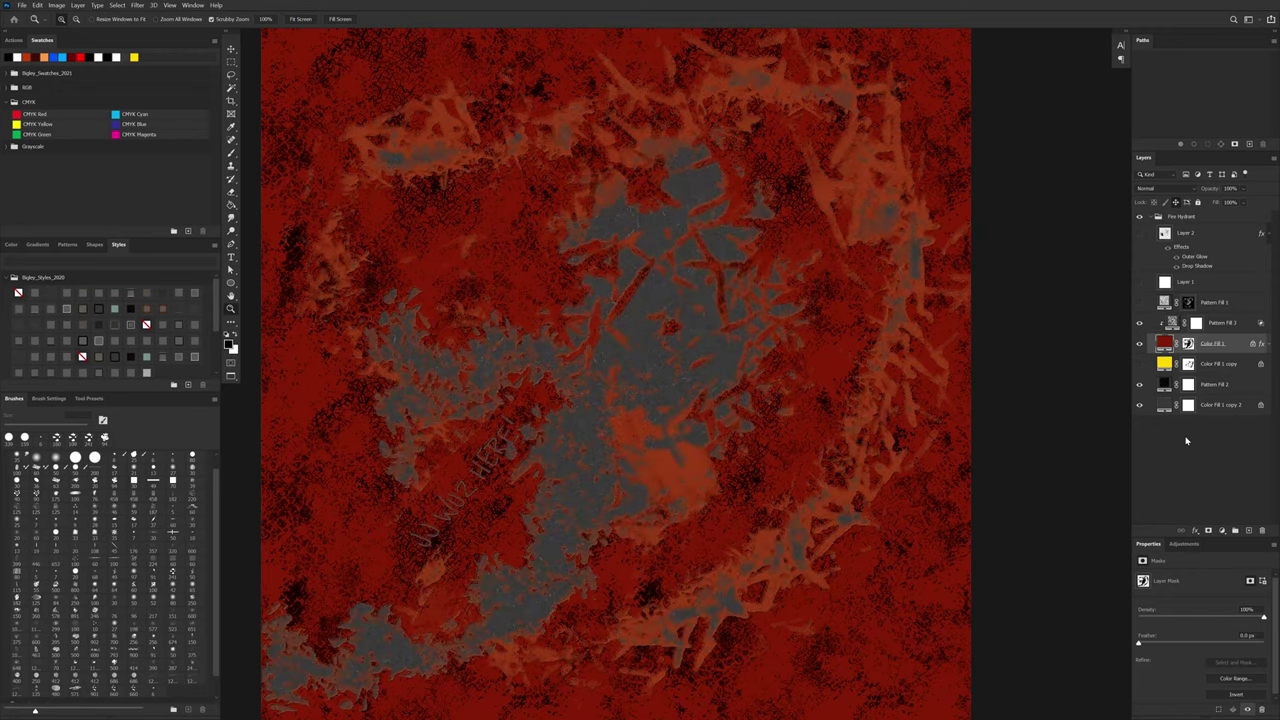
key(ctrl+z)
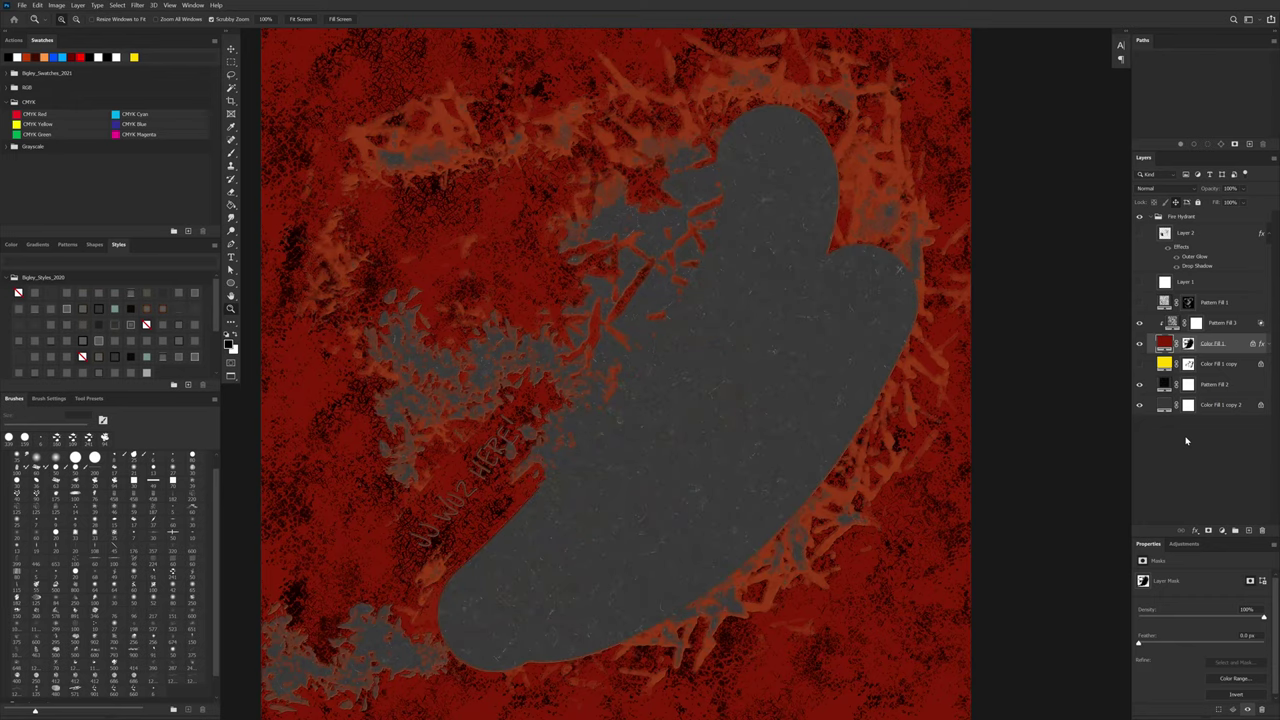
key(ctrl+z)
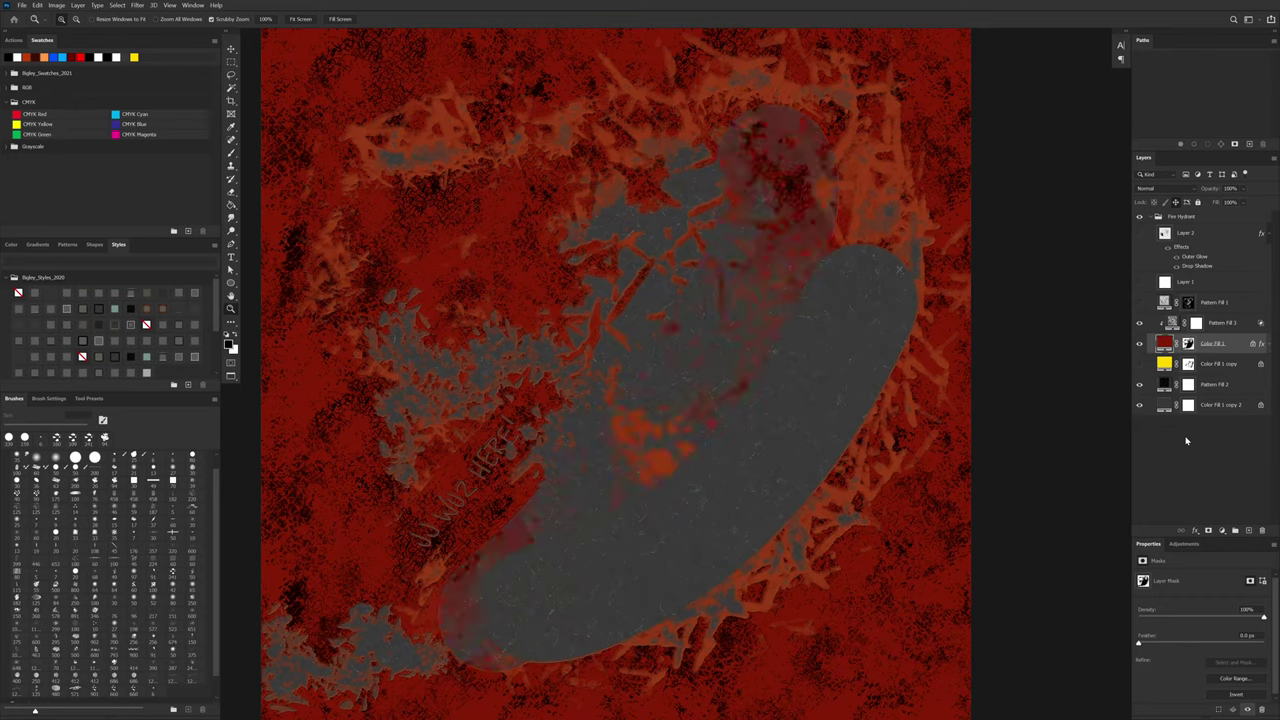
key(ctrl+shift+z)
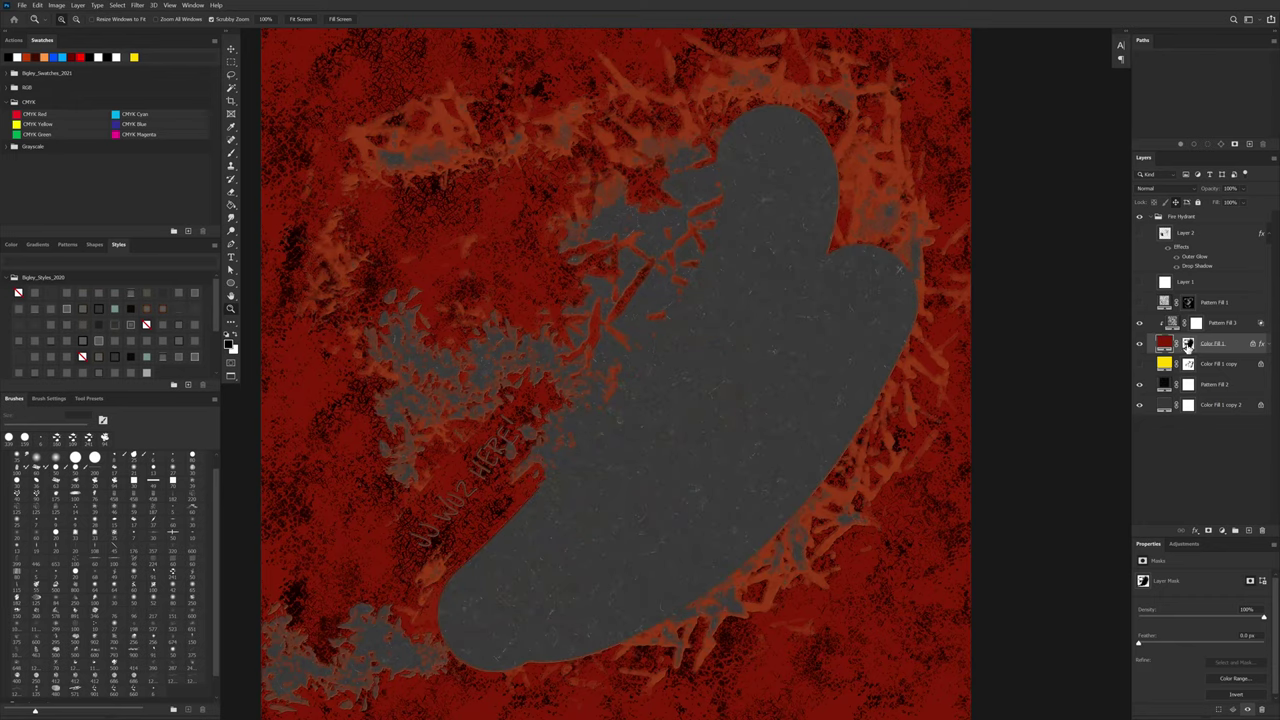
Step: Apply Levels to Color Fill 1's mask with the midtones at 0.26 and the white input at 193 to expand the chipped areas
click(1190, 344)
key(ctrl+l)
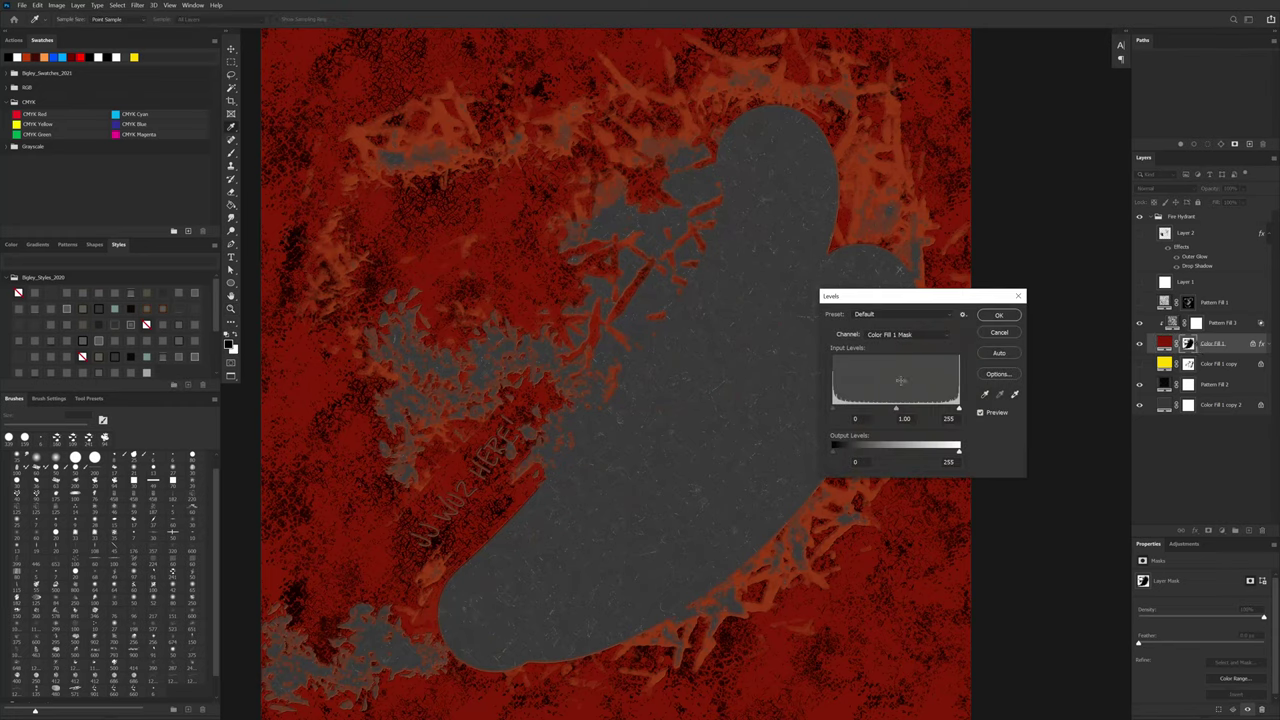
drag(896, 410, 932, 413)
mouse_move(938, 411)
mouse_down()
mouse_move(962, 412)
mouse_move(929, 418)
mouse_up()
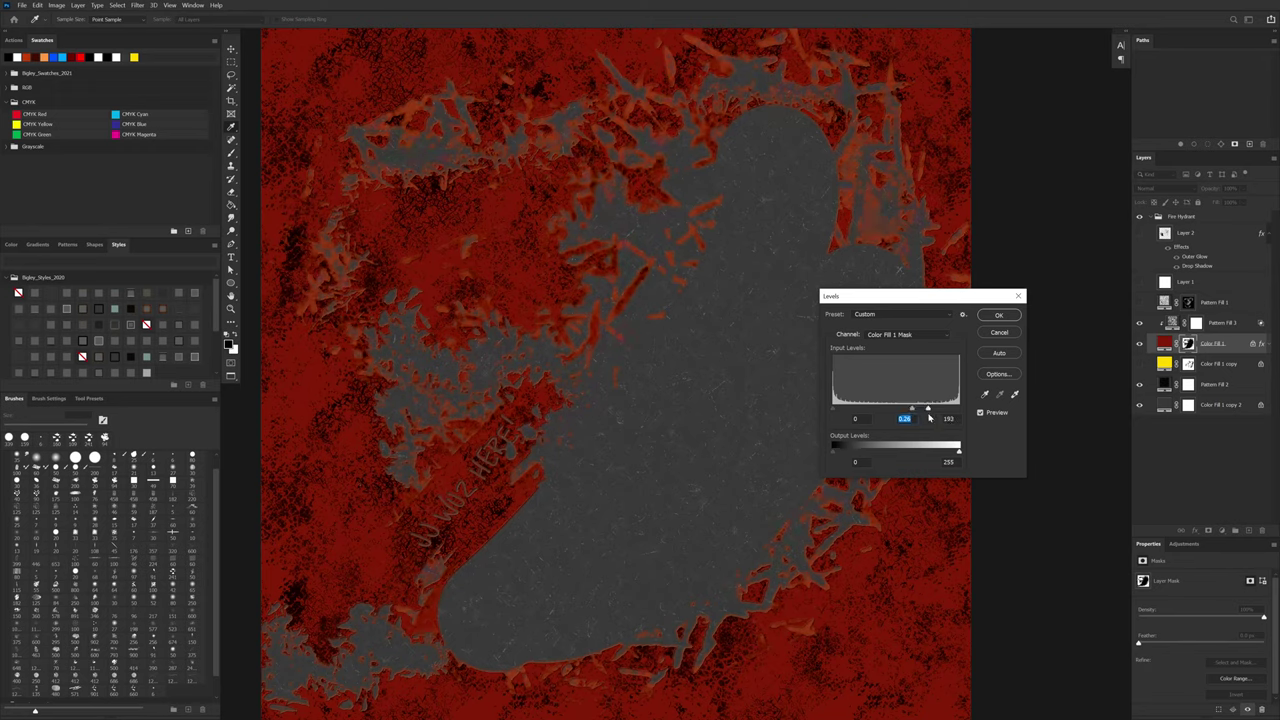
click(929, 410)
click(997, 316)
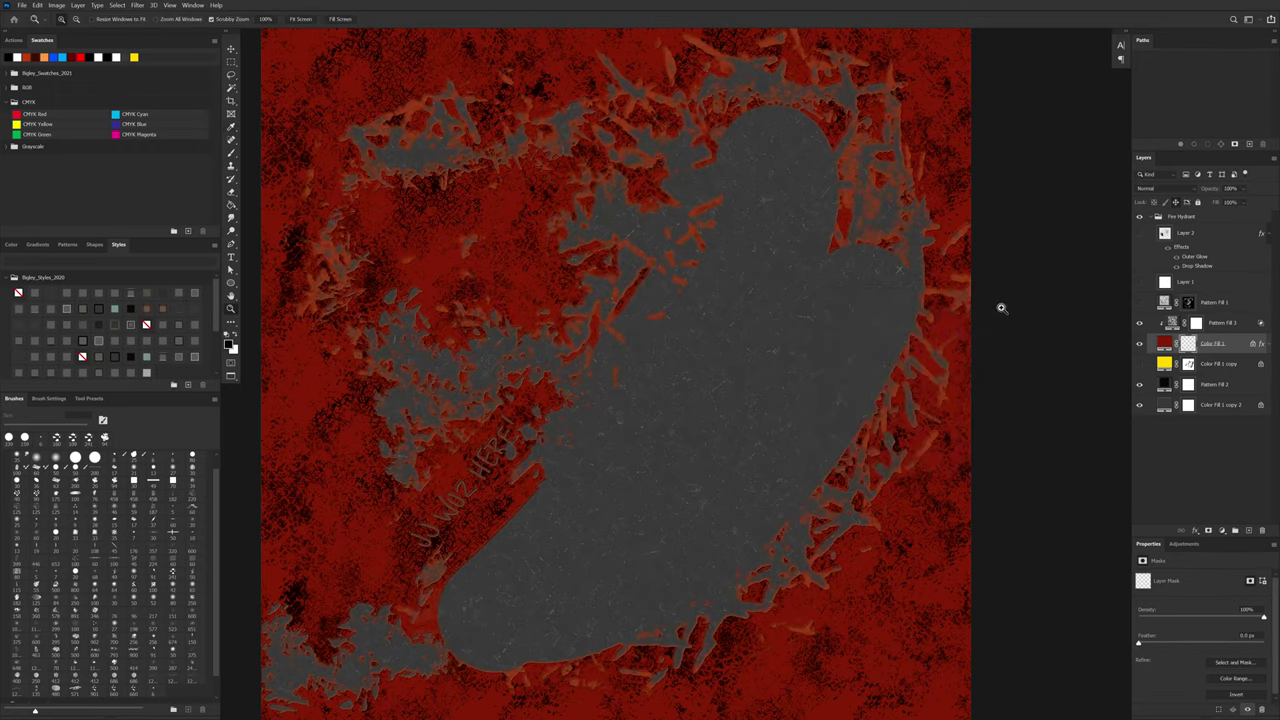
Step: Collapse the Fire Hydrant group and hide it
mouse_move(776, 409)
mouse_down()
mouse_move(771, 471)
mouse_move(789, 407)
mouse_up()
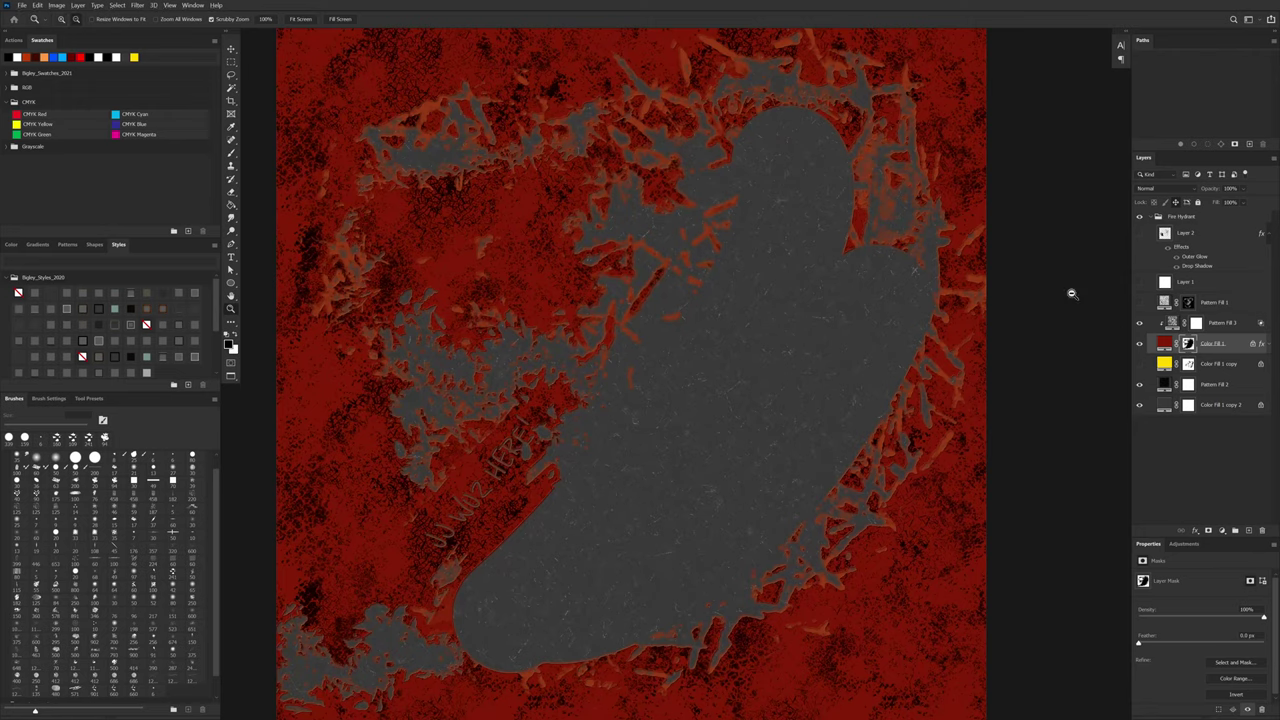
key(super)
key(super)
click(1156, 218)
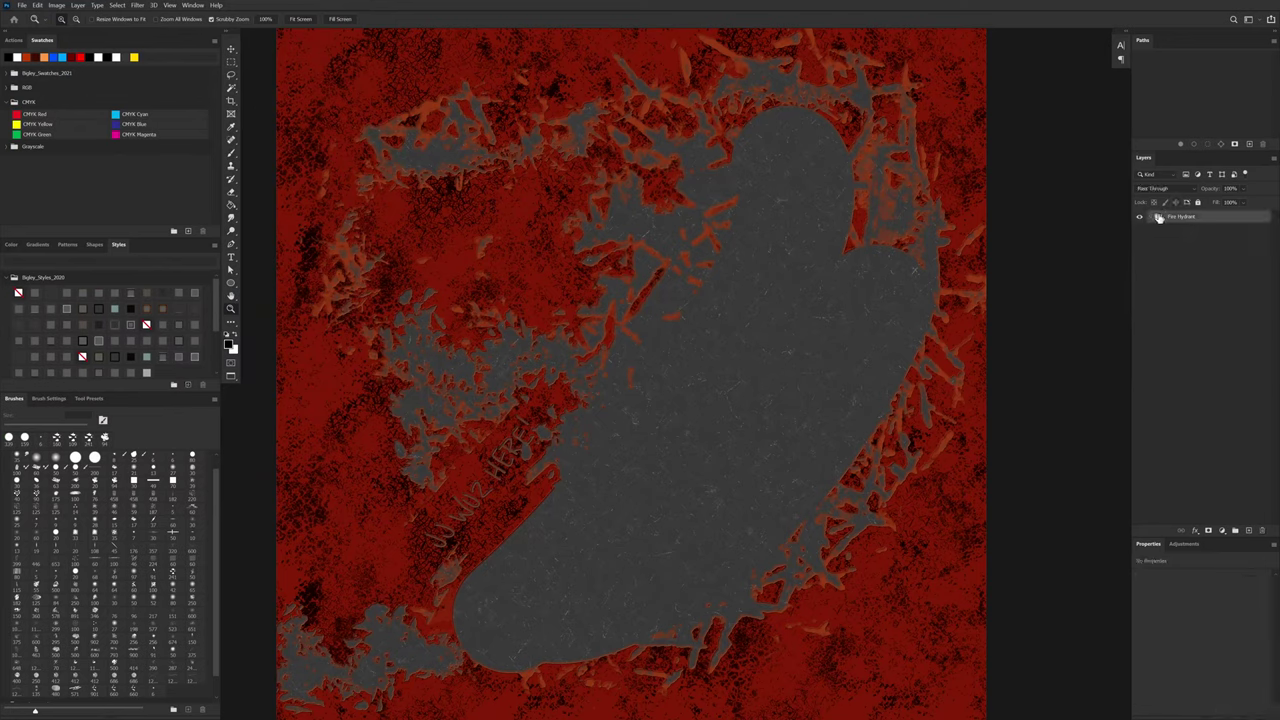
click(1140, 219)
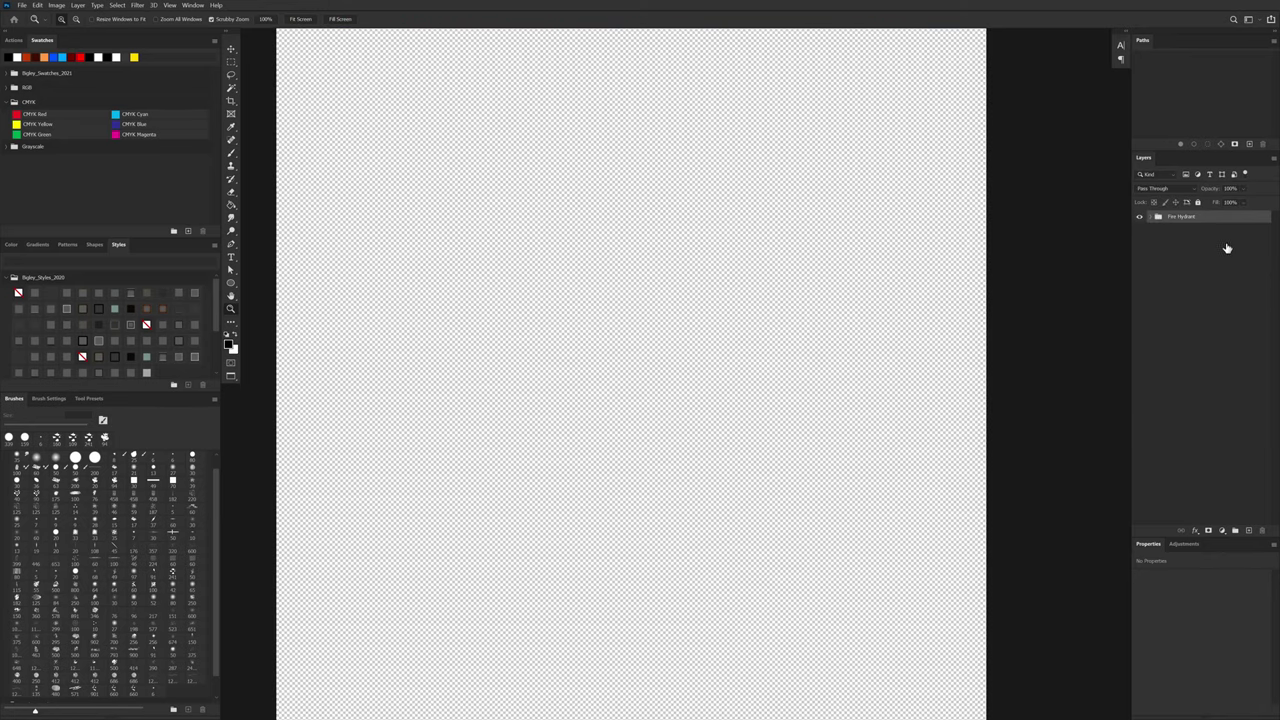
click(1140, 218)
click(1151, 218)
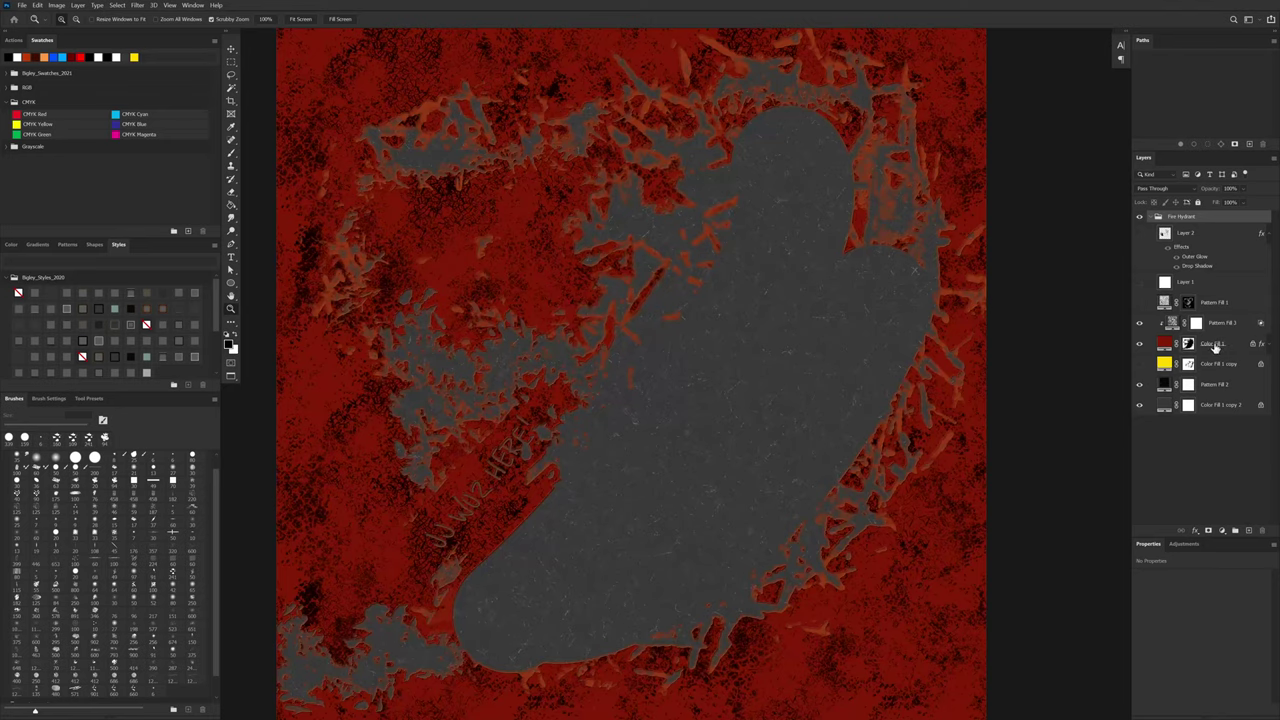
click(1153, 219)
click(1141, 218)
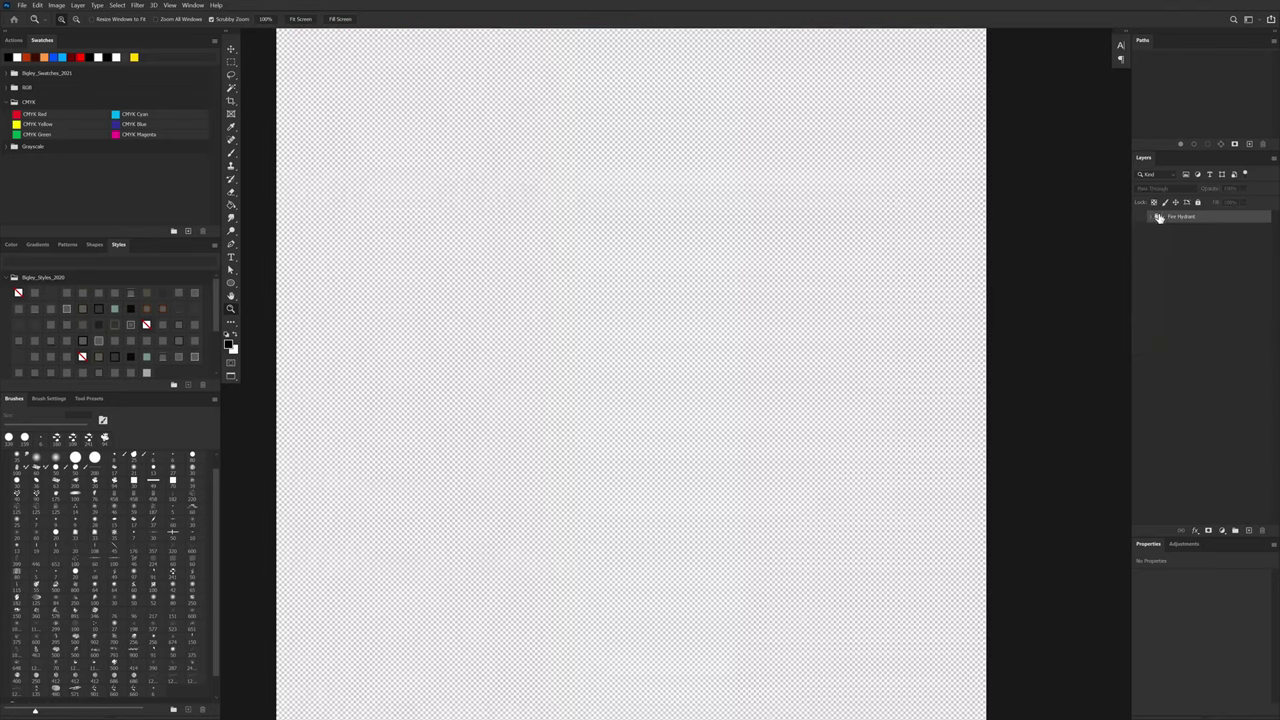
Step: Add a black #000000 solid color fill layer above the Fire Hydrant group, and place it in a new group
click(1221, 535)
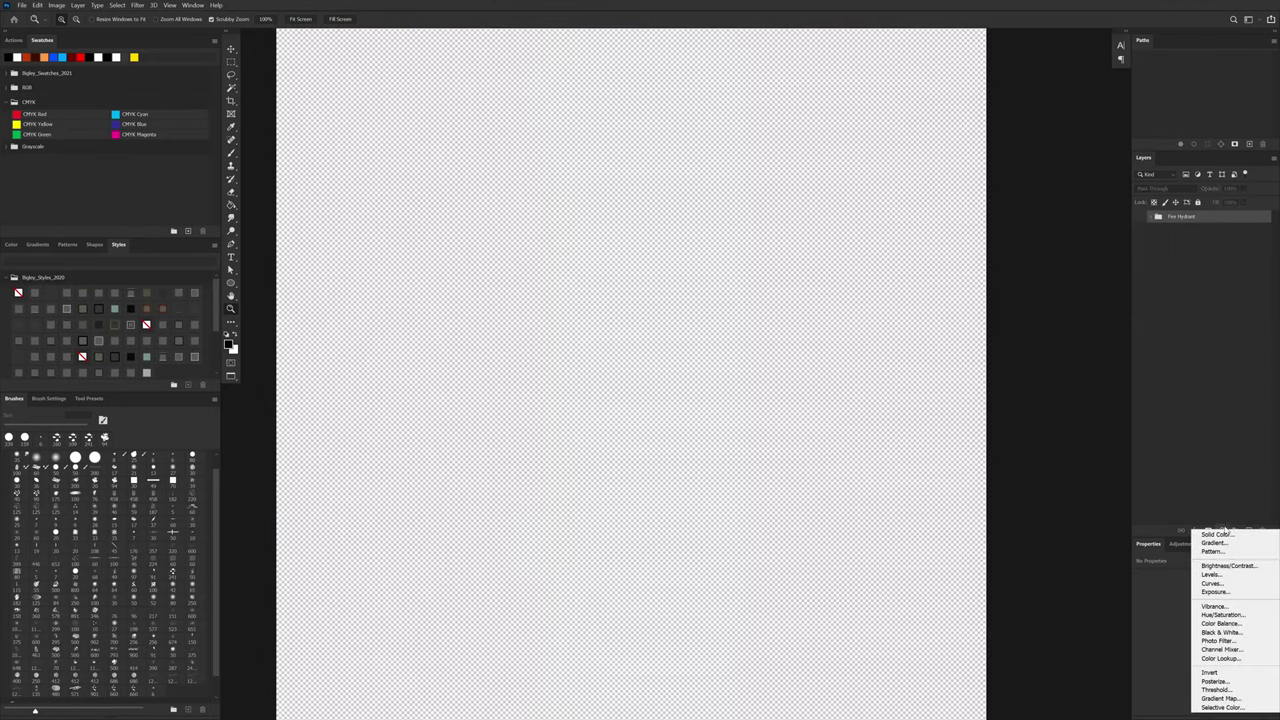
click(1223, 537)
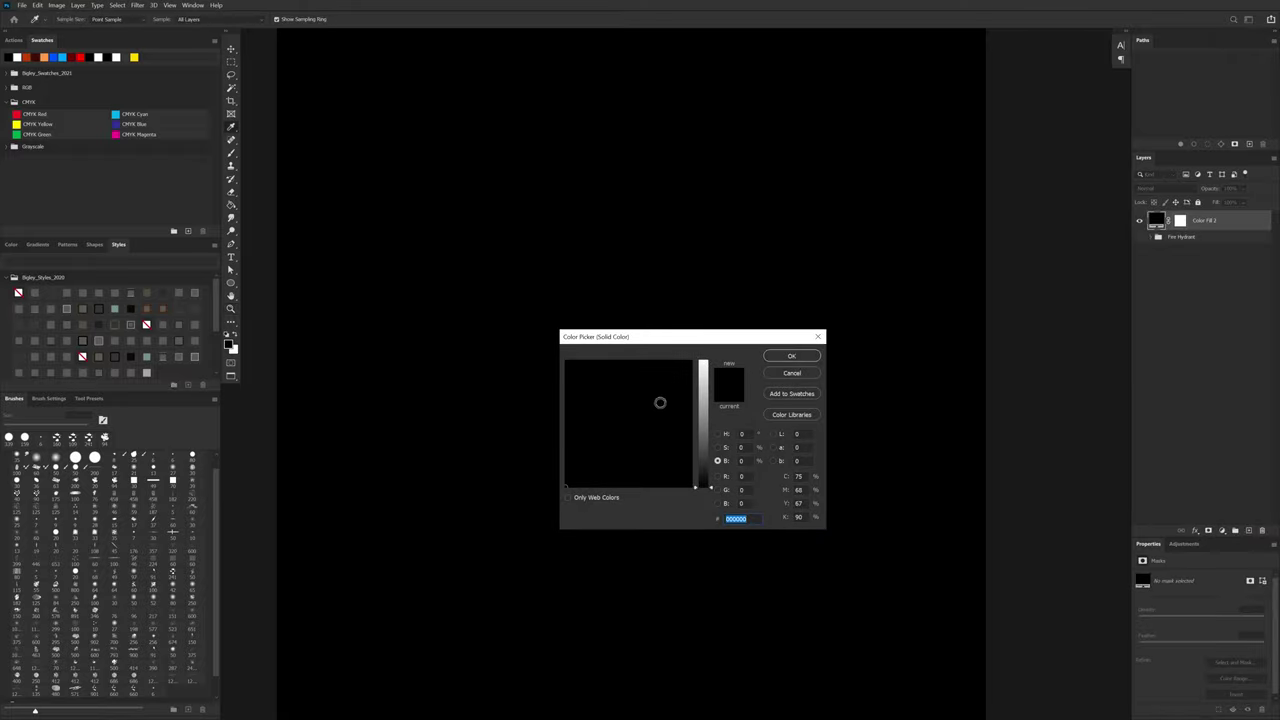
click(785, 358)
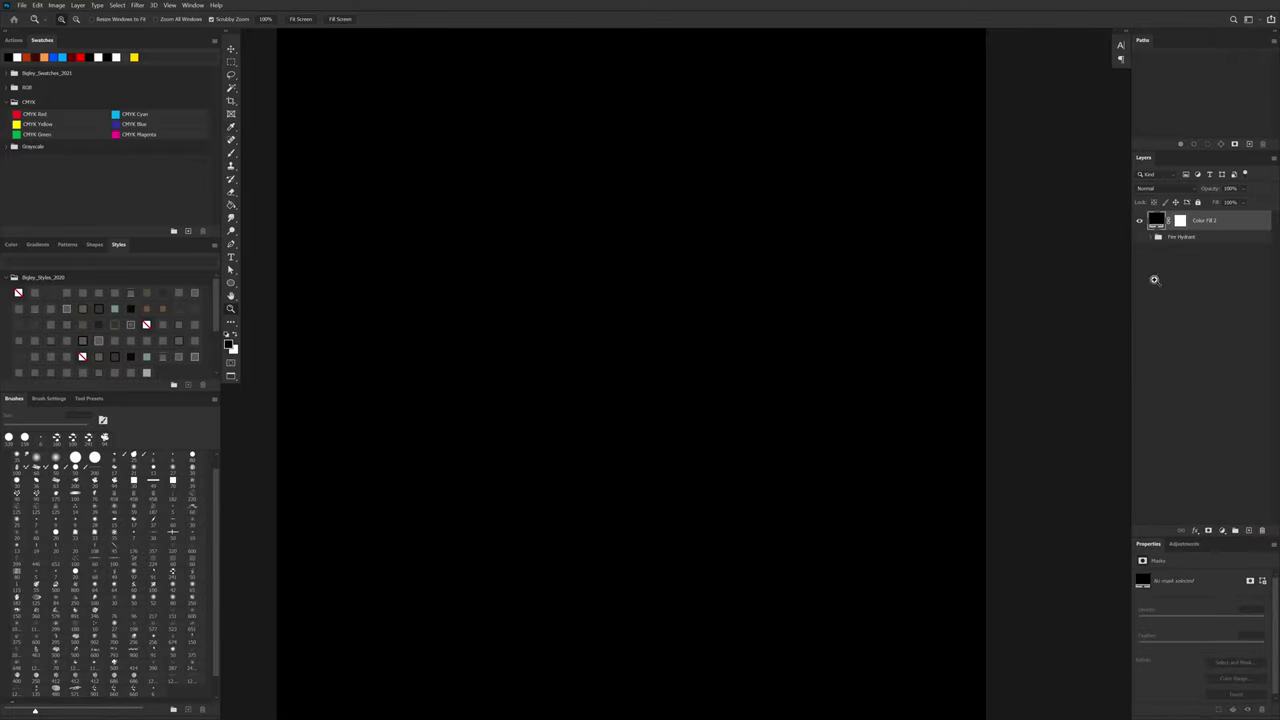
key(ctrl+g)
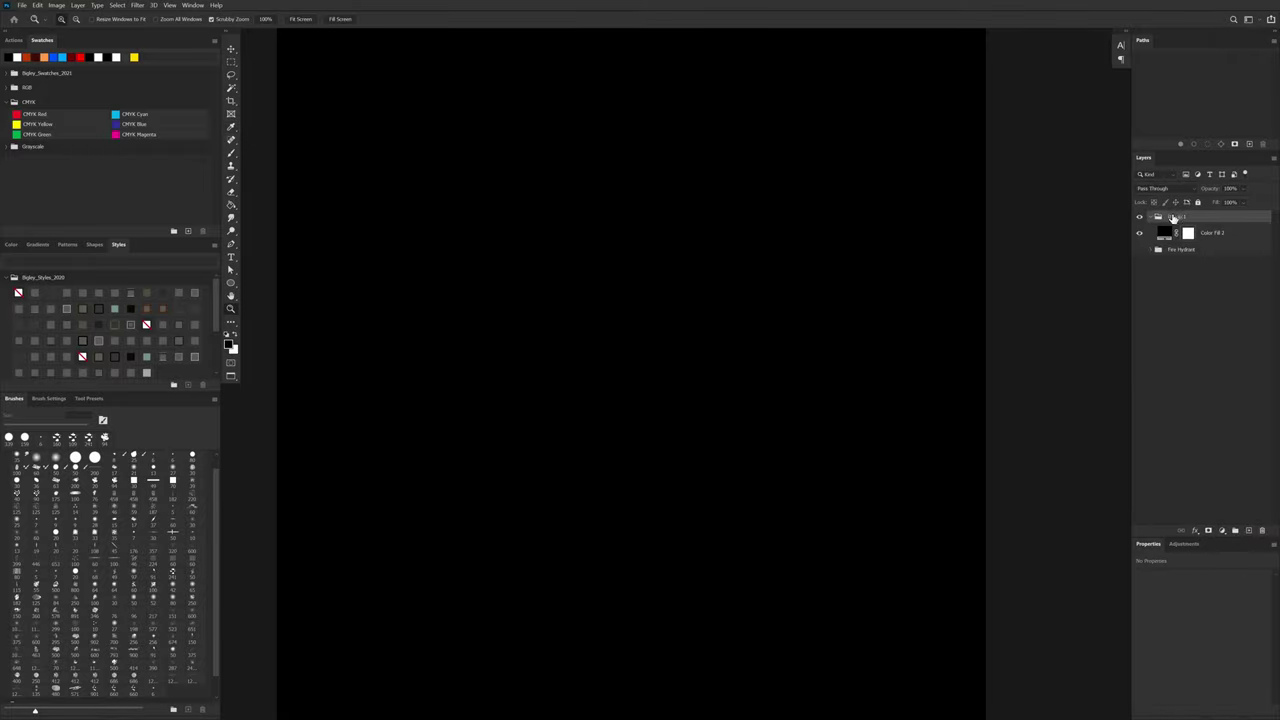
Step: Rename the black fill layer as base and keep it selected
double_click(1204, 234)
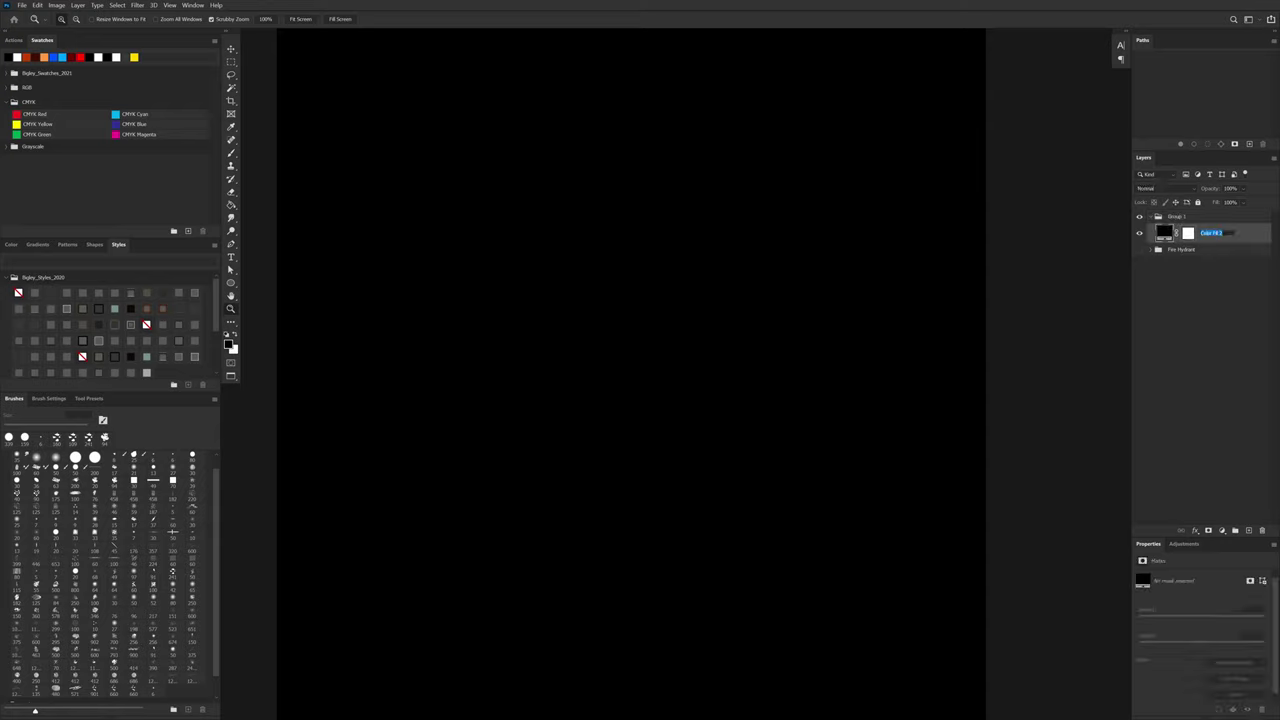
text(base)
key(Return)
double_click(1208, 236)
click(1207, 266)
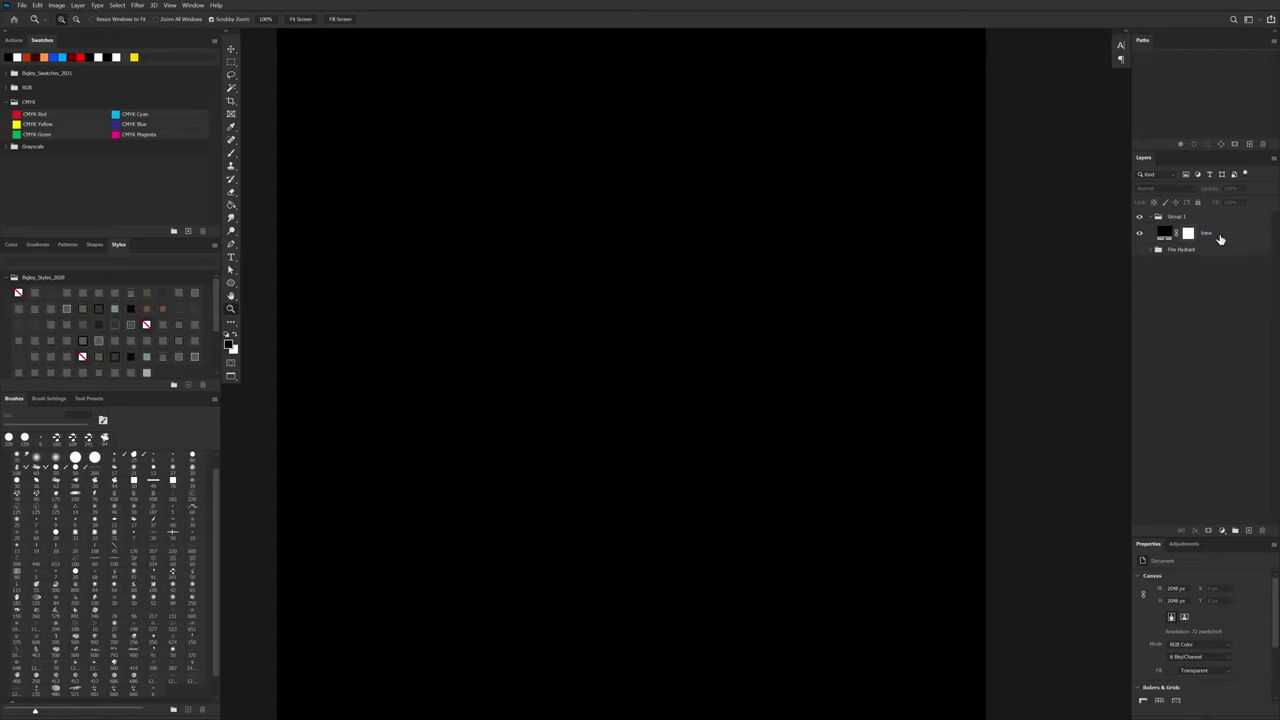
click(1216, 236)
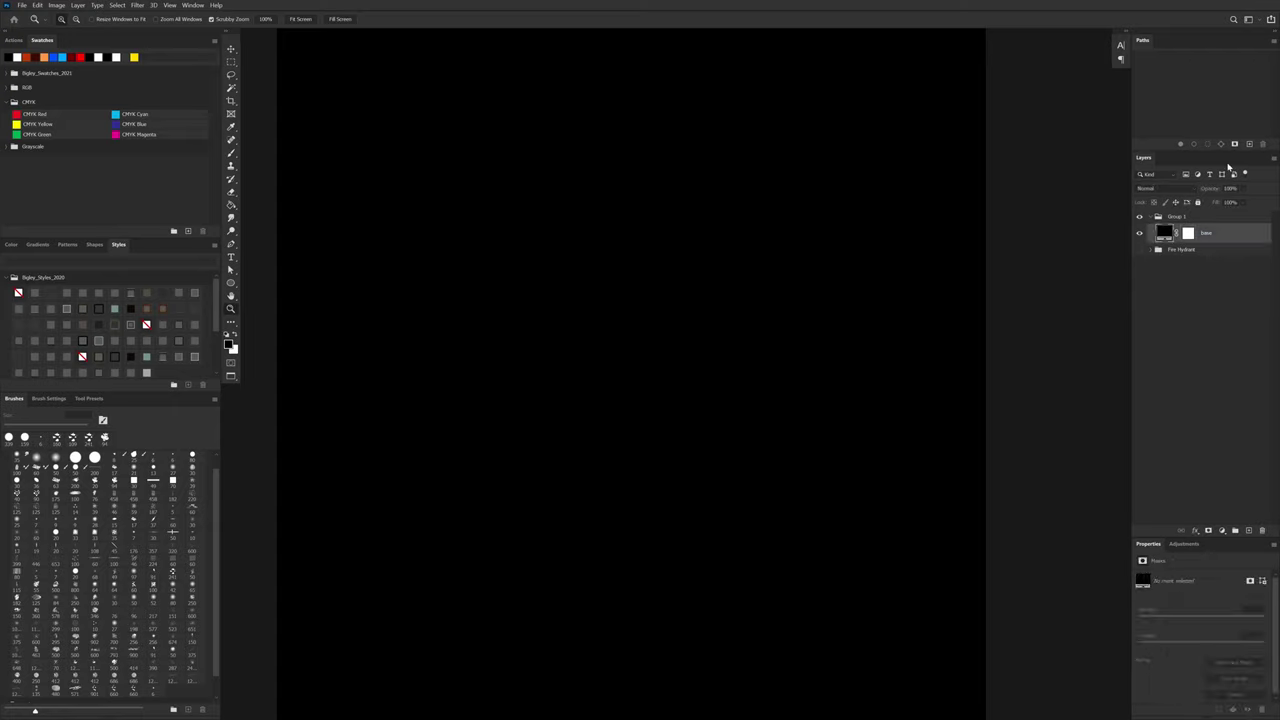
Step: Add a white solid color fill layer above the base layer
click(1224, 530)
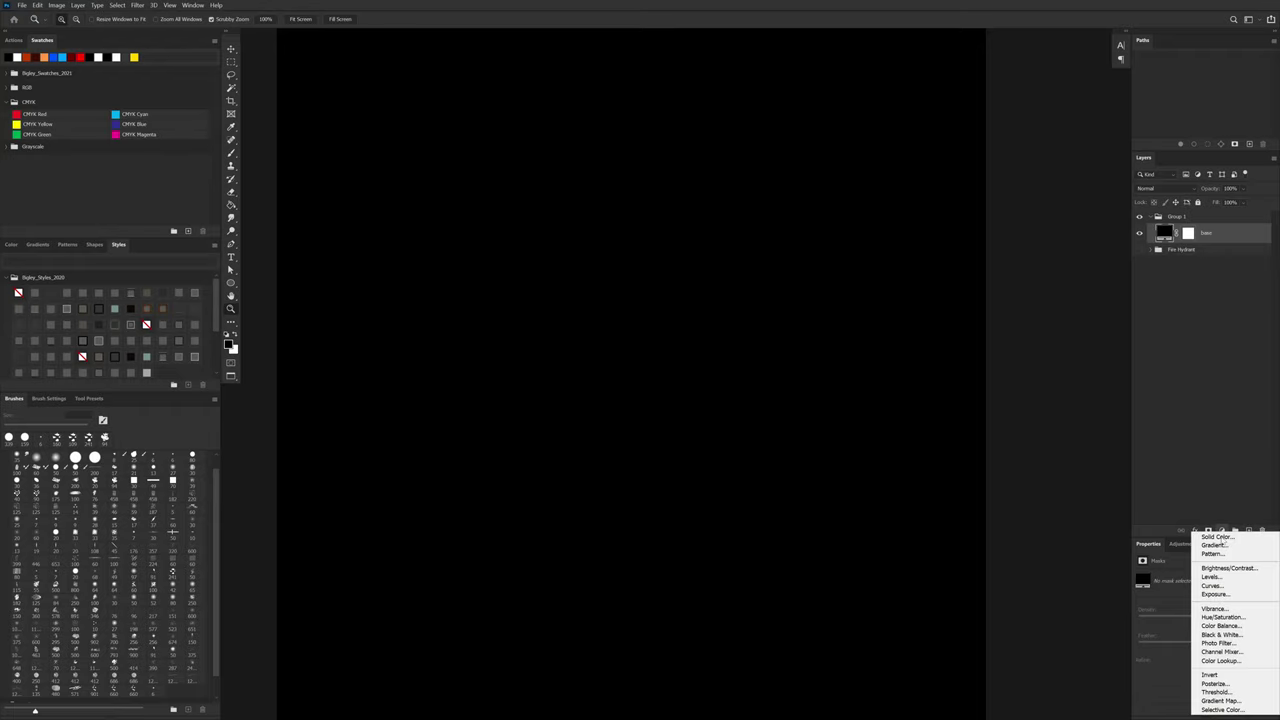
click(1230, 537)
drag(704, 380, 711, 337)
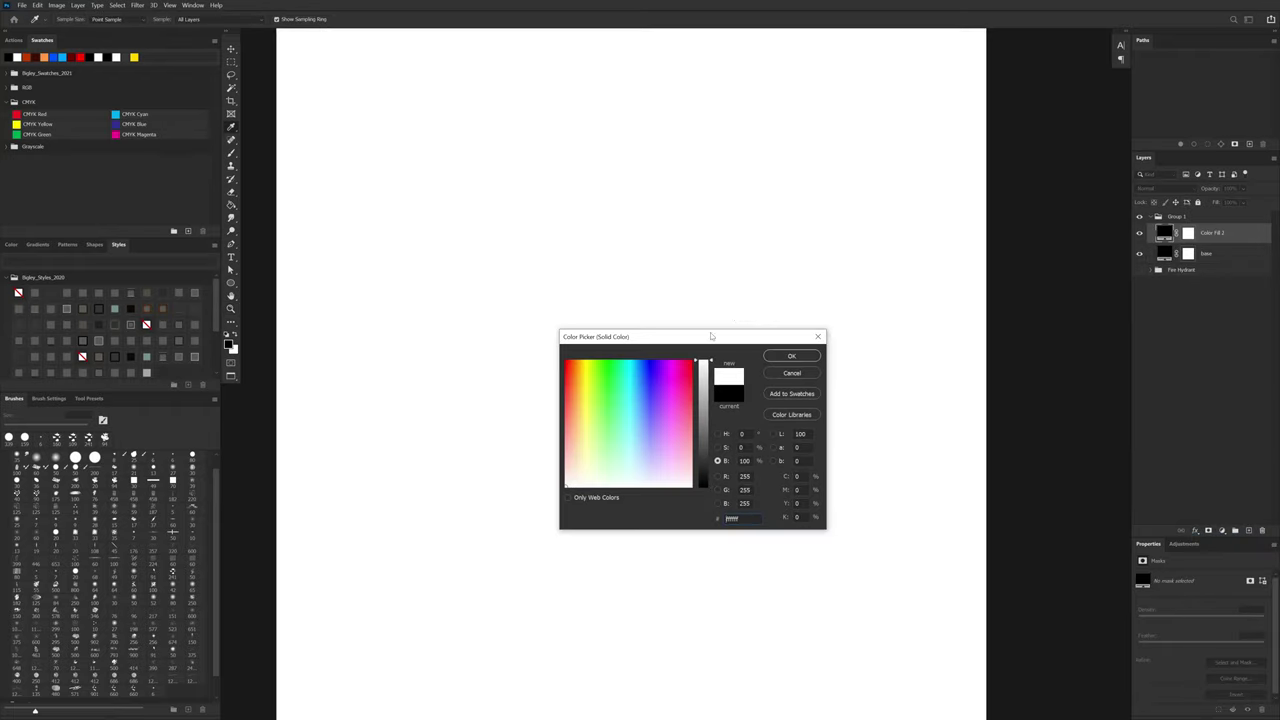
click(813, 356)
Step: Try hiding the white fill layer by inverting its mask to black, and invert the mask back to white
click(1187, 234)
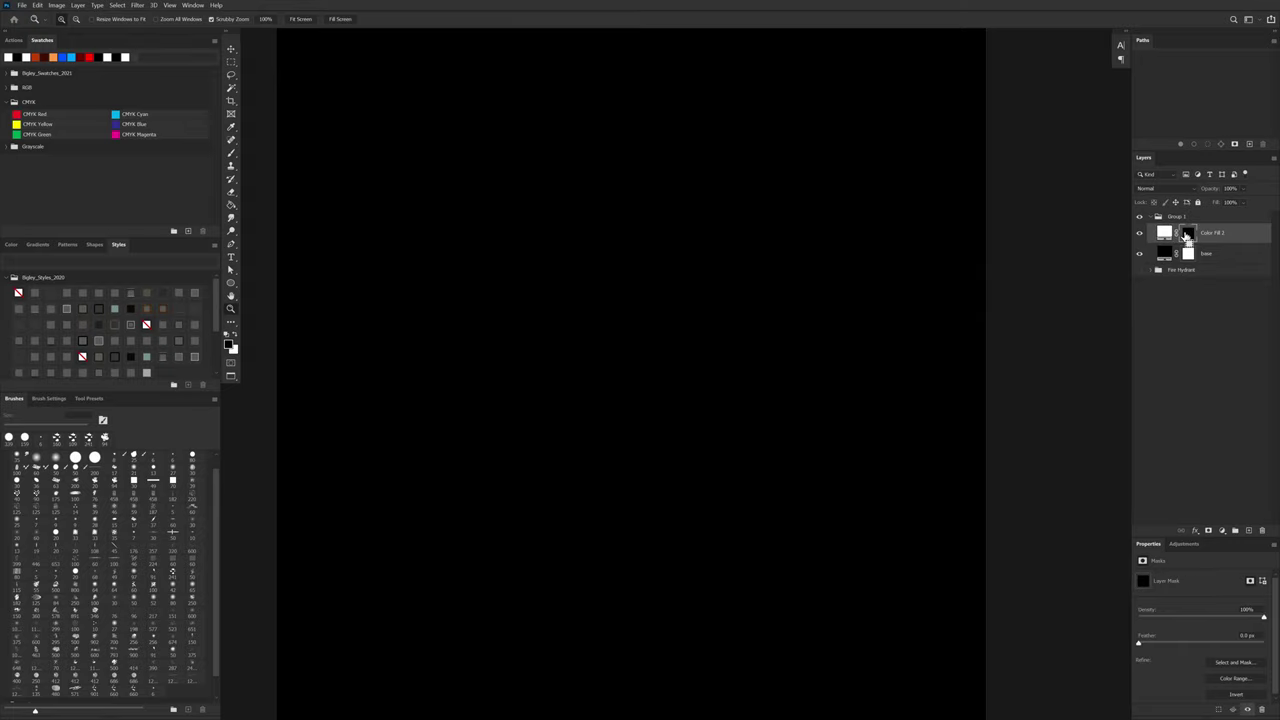
key(ctrl+i)
double_click(1165, 233)
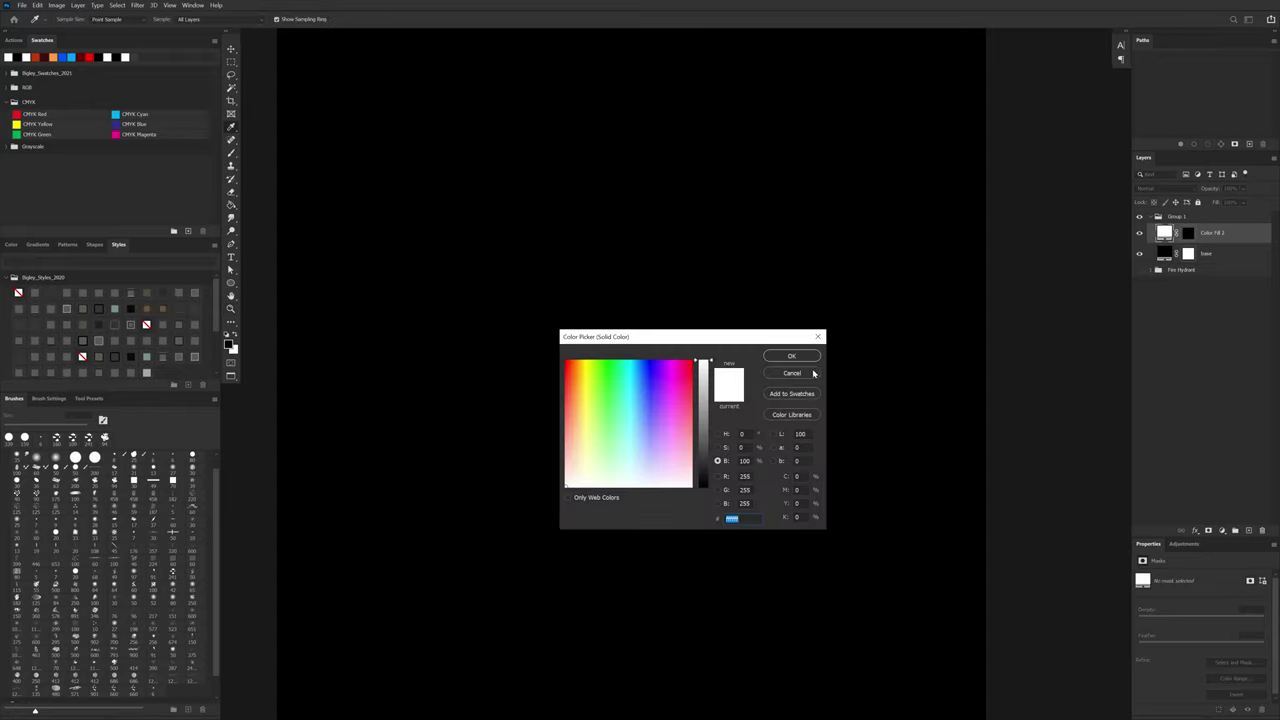
click(812, 373)
click(1188, 233)
key(ctrl+i)
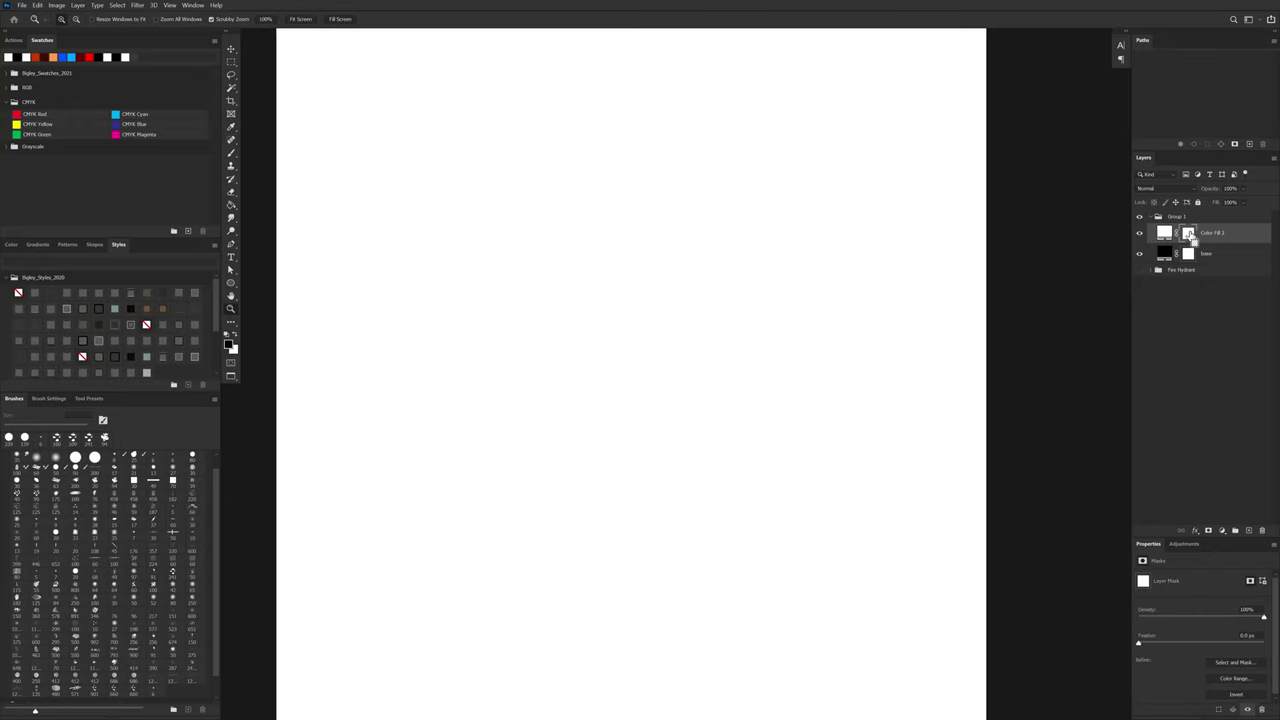
Step: Recolour the white fill layer above base to a dark red of about #710000
double_click(1165, 233)
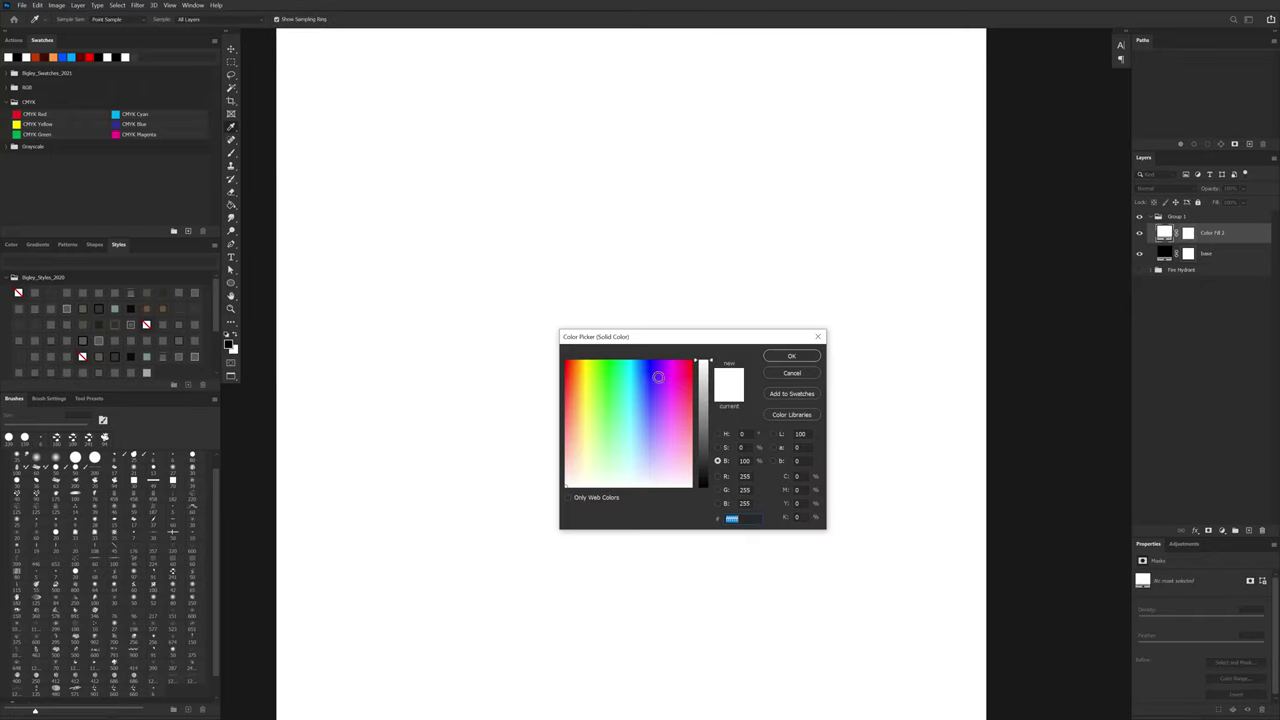
drag(598, 379, 552, 276)
drag(706, 364, 709, 432)
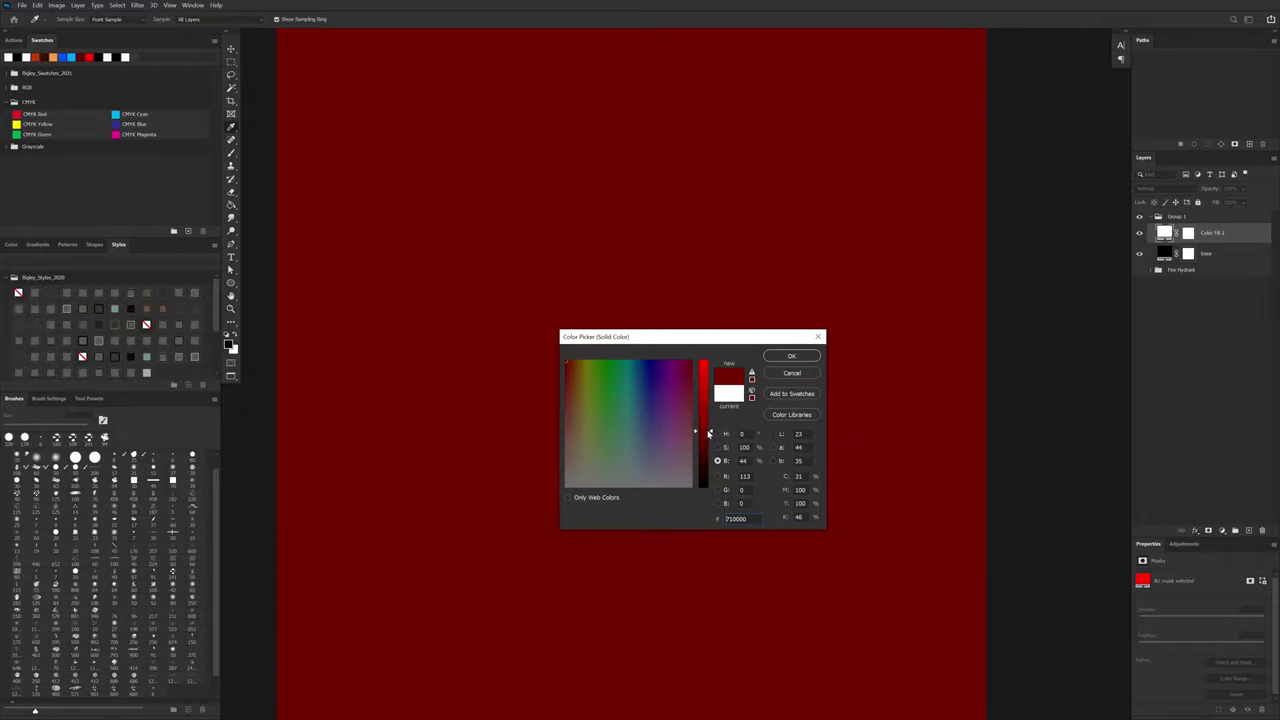
click(798, 356)
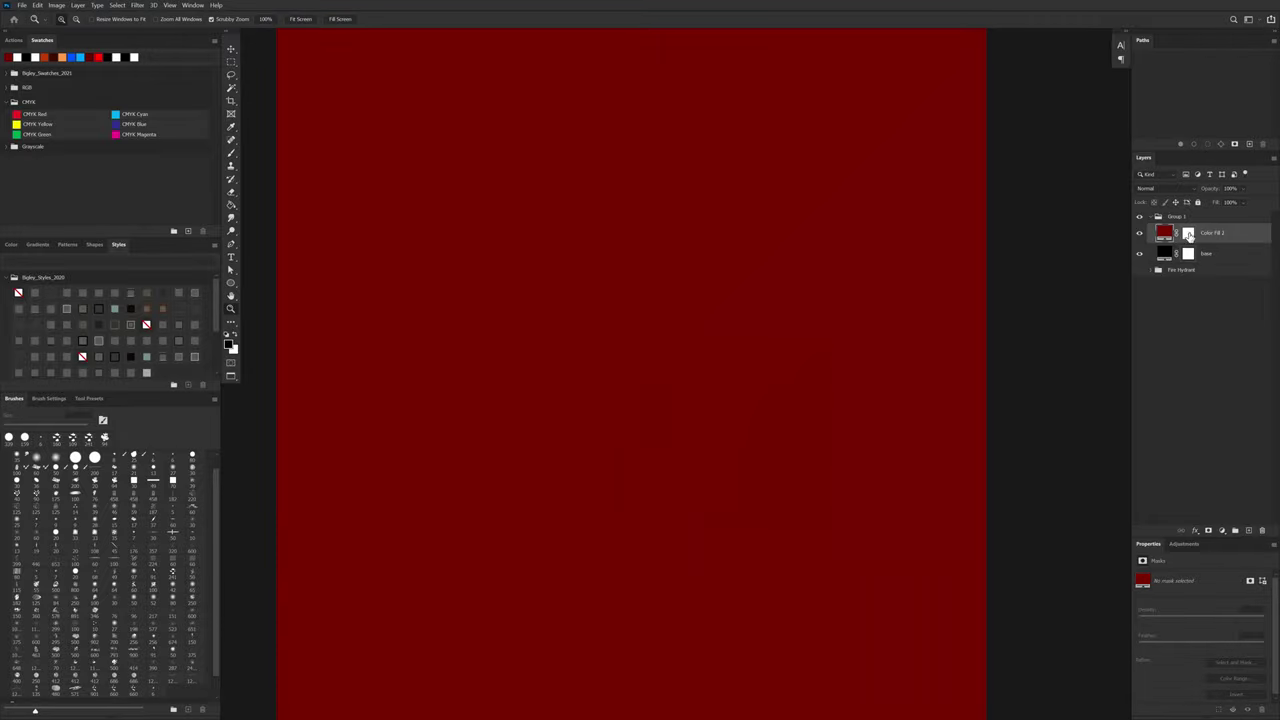
Step: Invert the dark red fill layer's mask to black, toggling it back to white once for comparison
click(1192, 236)
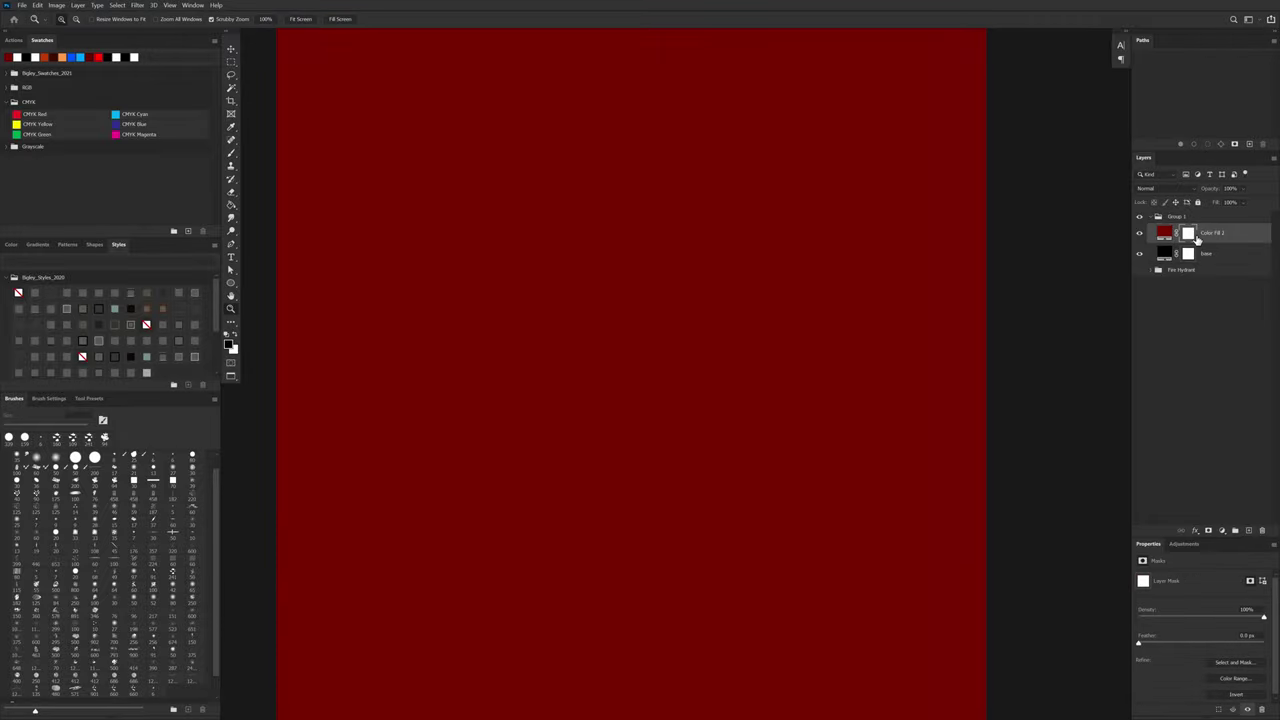
key(ctrl+i)
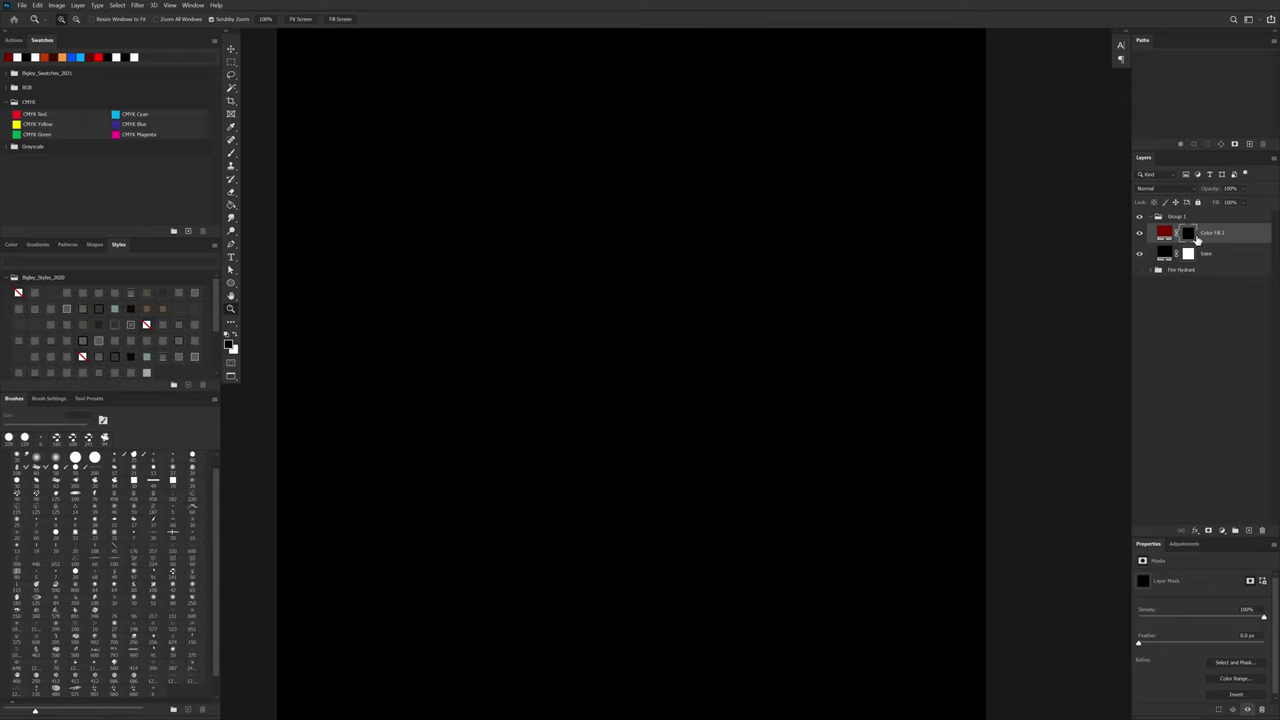
key(ctrl+i)
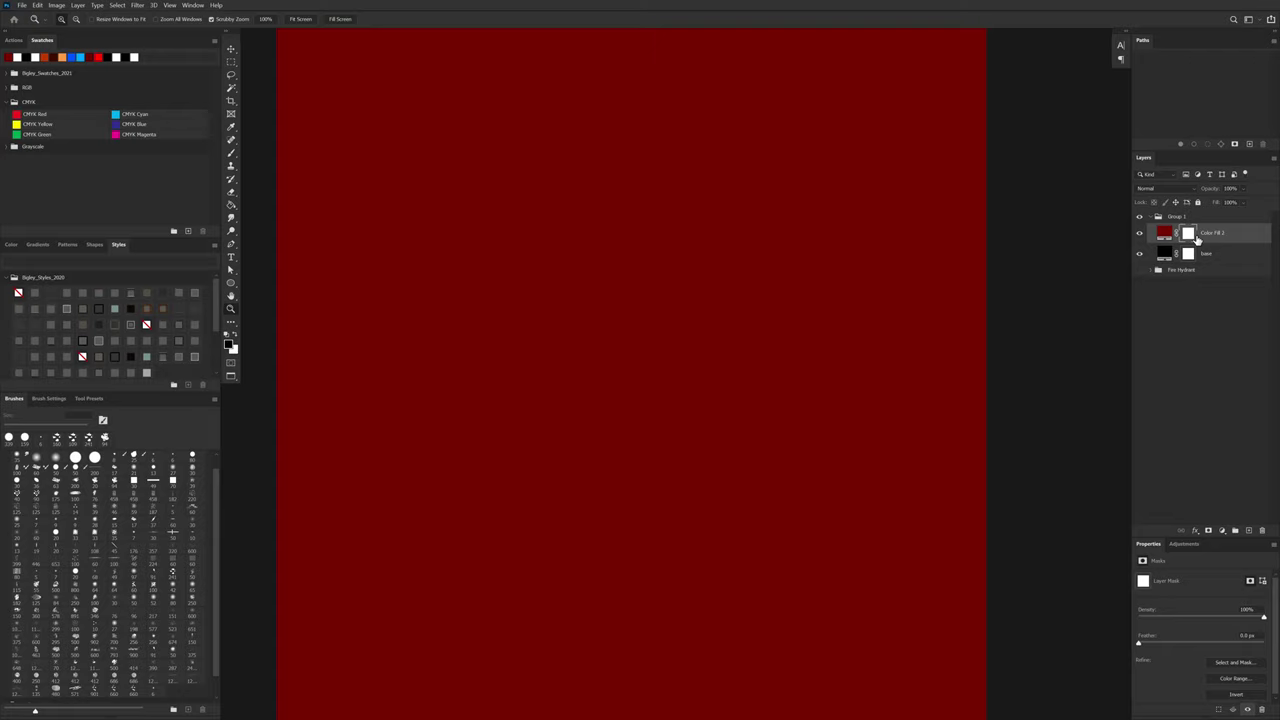
key(ctrl+i)
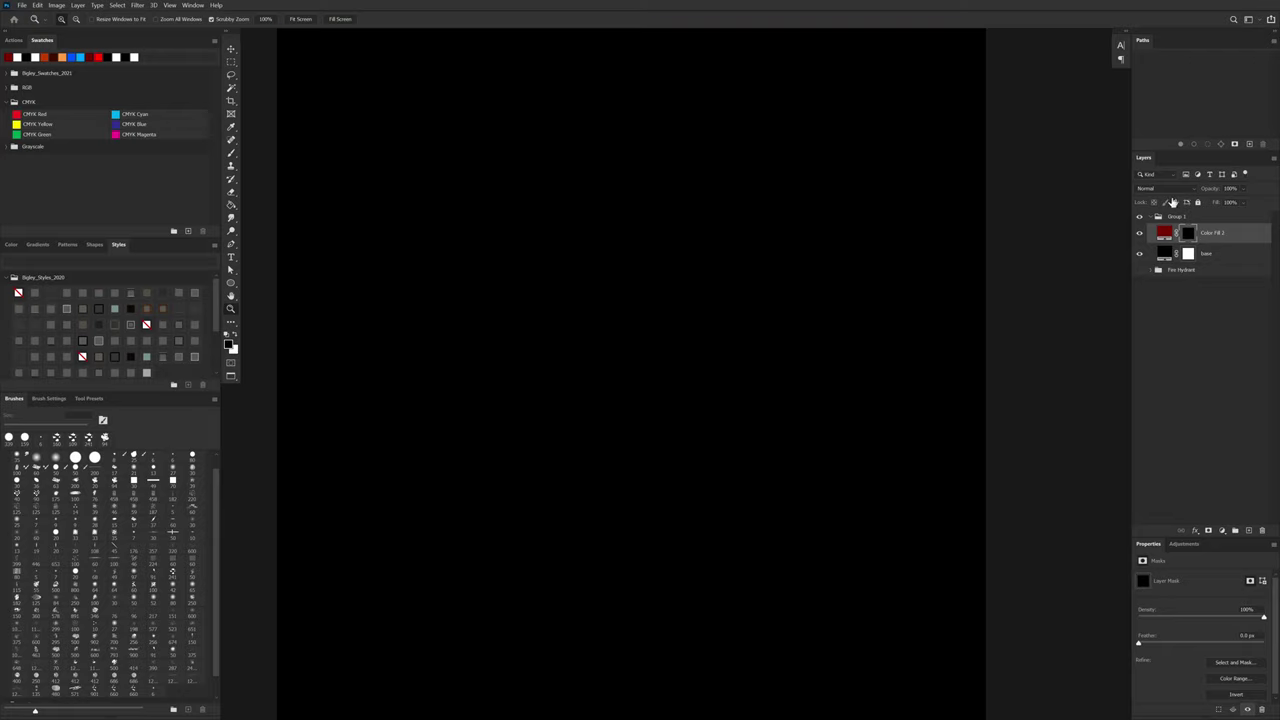
Step: Recolour the dark red fill layer above base to white
double_click(1164, 232)
click(504, 553)
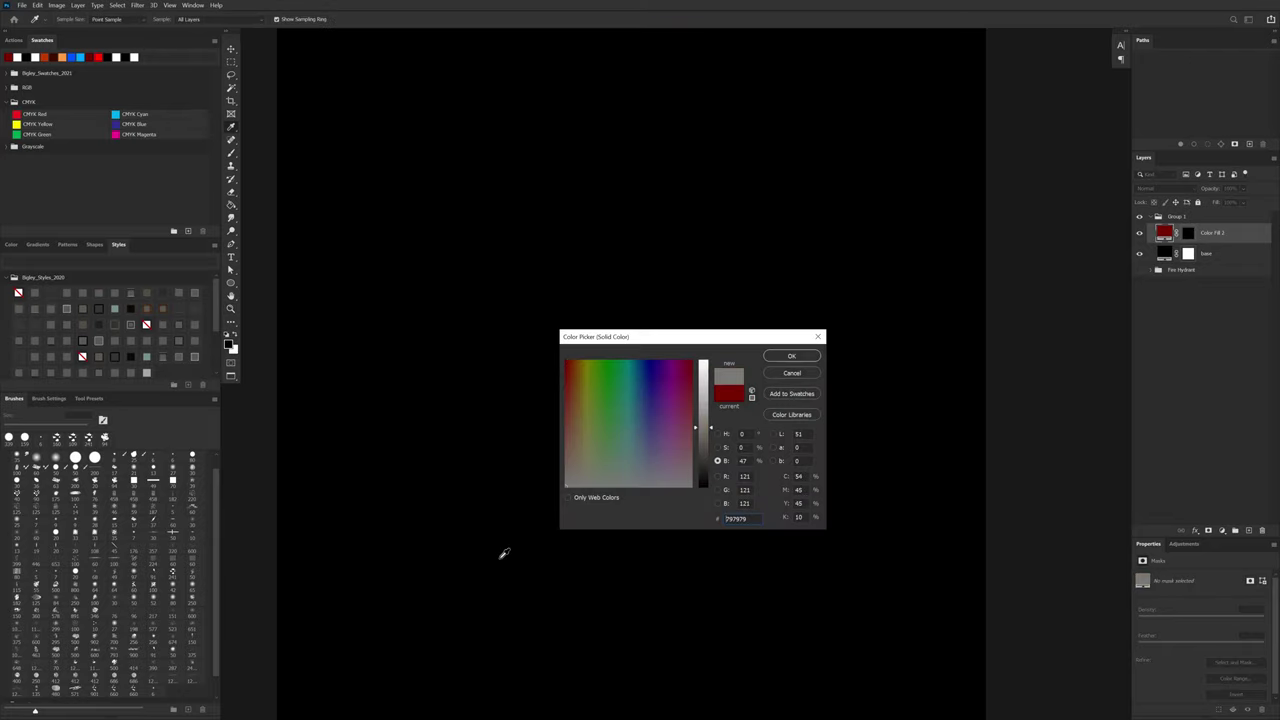
drag(704, 389, 704, 362)
click(800, 357)
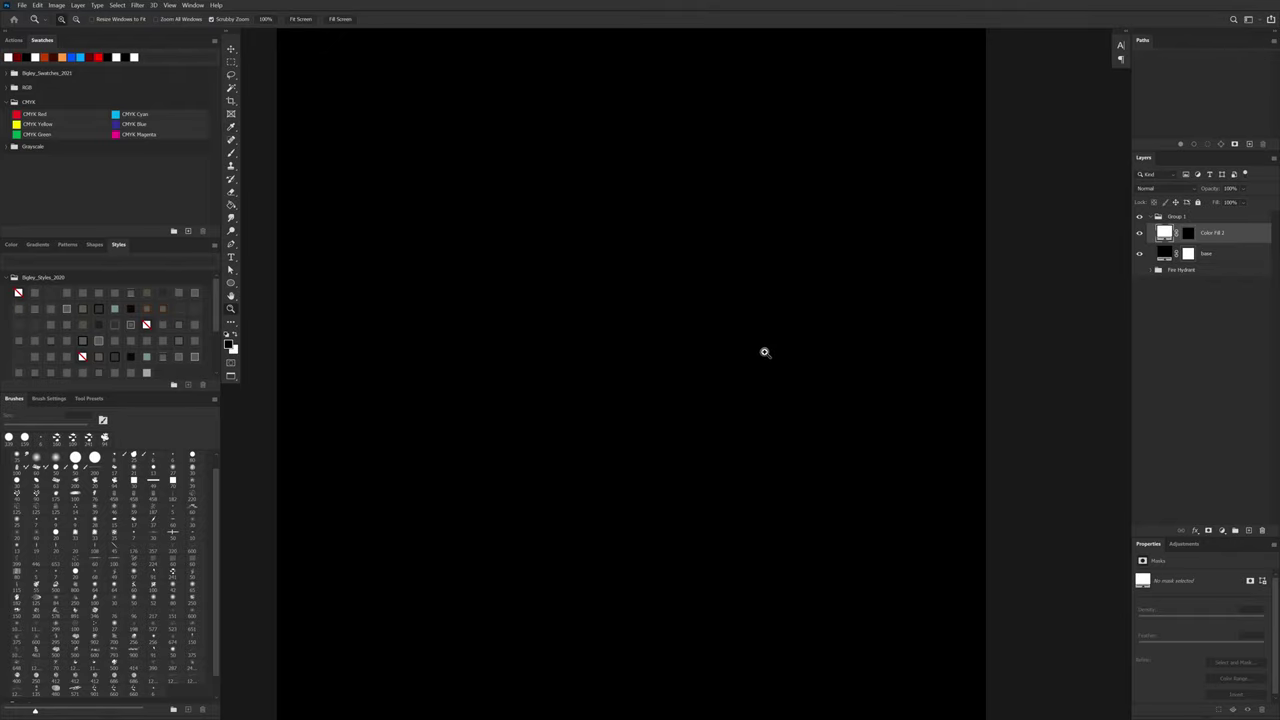
Step: Select the white fill layer's mask and ready the Brush with the textured angular shard preset and white as the foreground colour
right_click(762, 352)
click(719, 423)
right_click(806, 319)
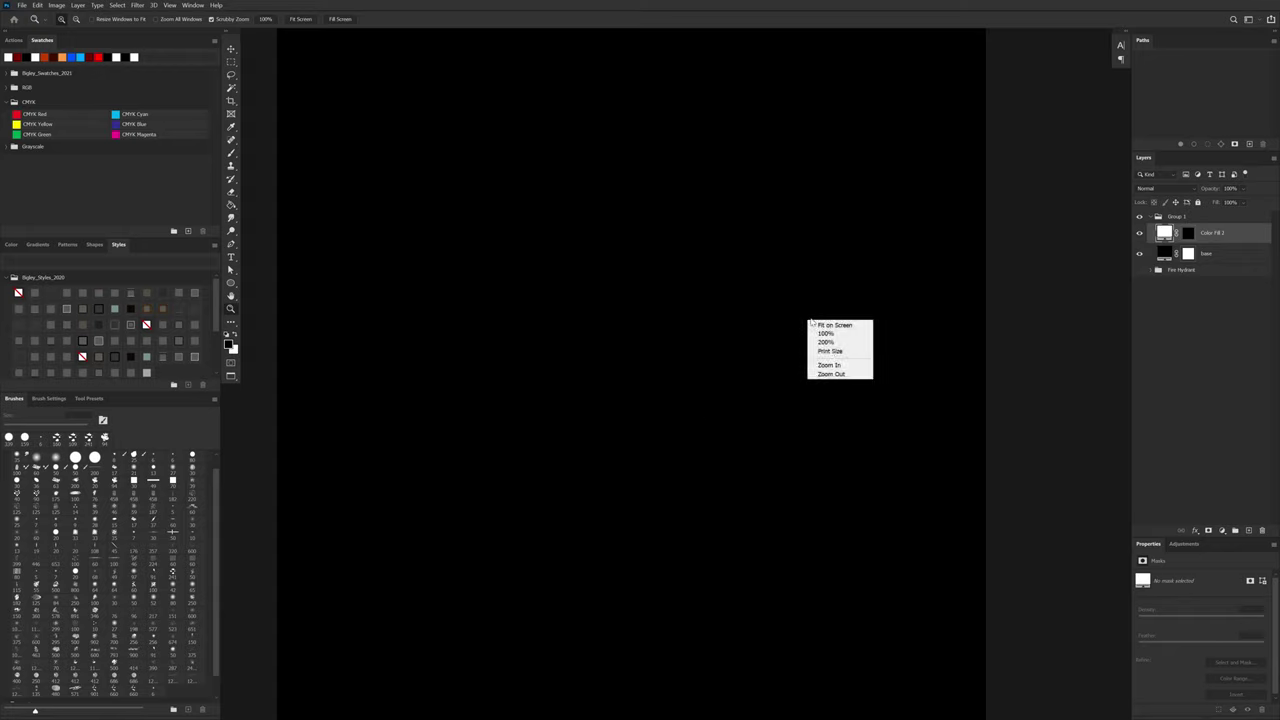
click(918, 338)
click(1190, 234)
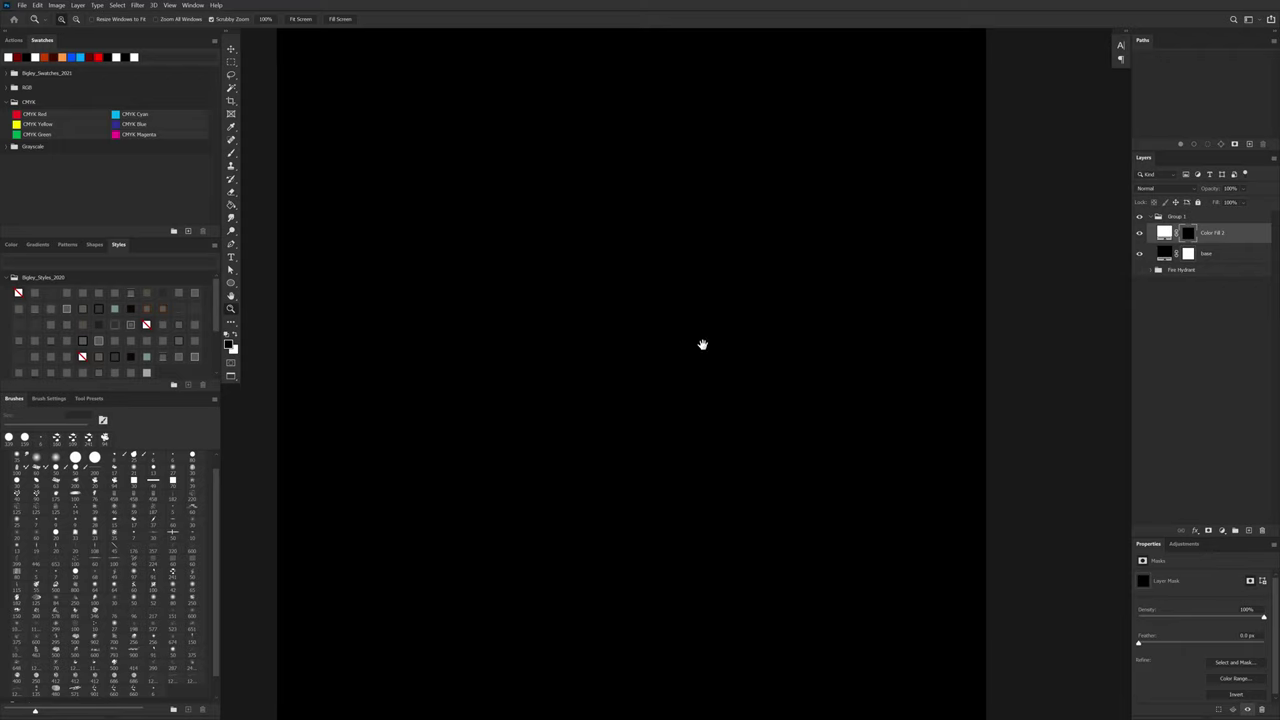
key(b)
right_click(700, 300)
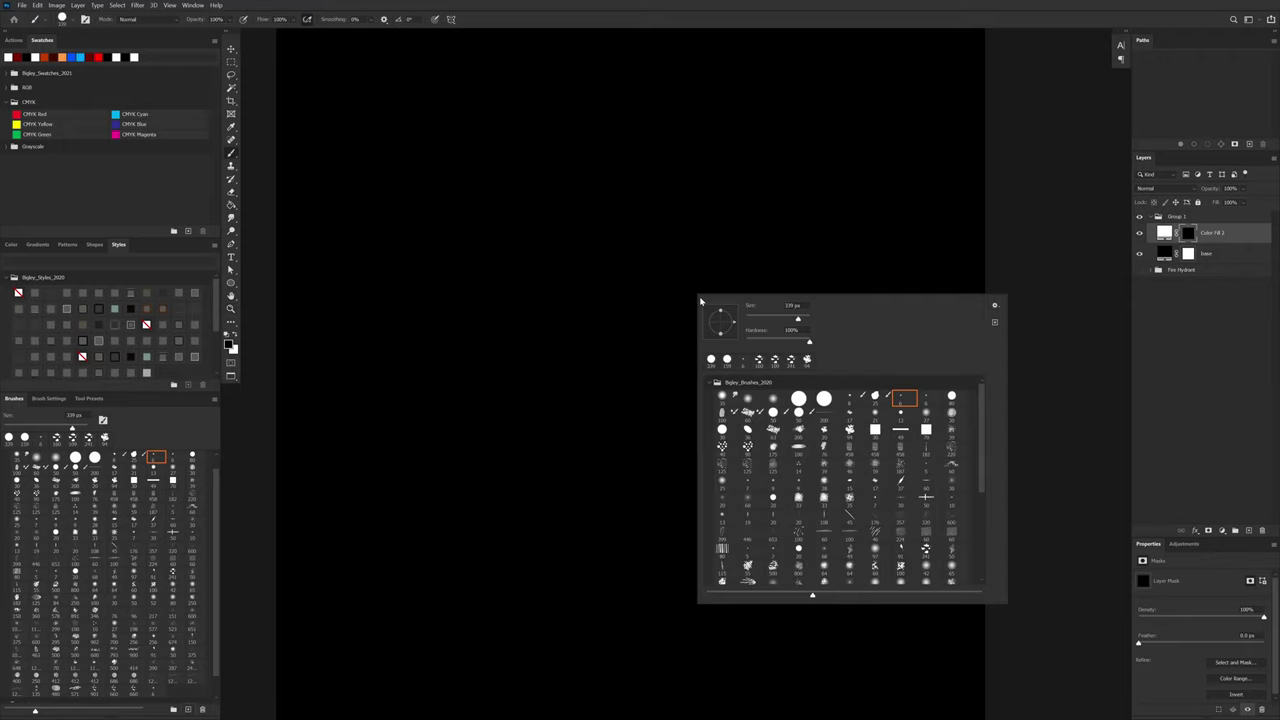
drag(982, 434, 980, 534)
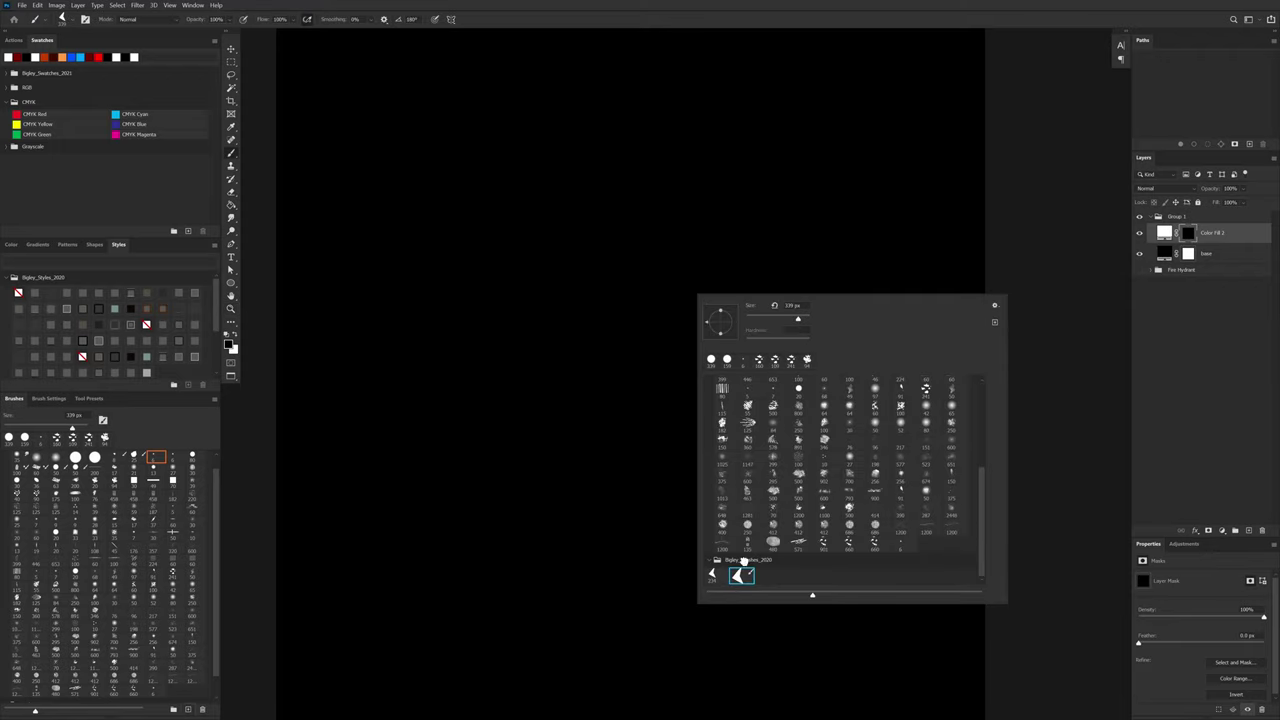
double_click(740, 572)
click(666, 345)
key(x)
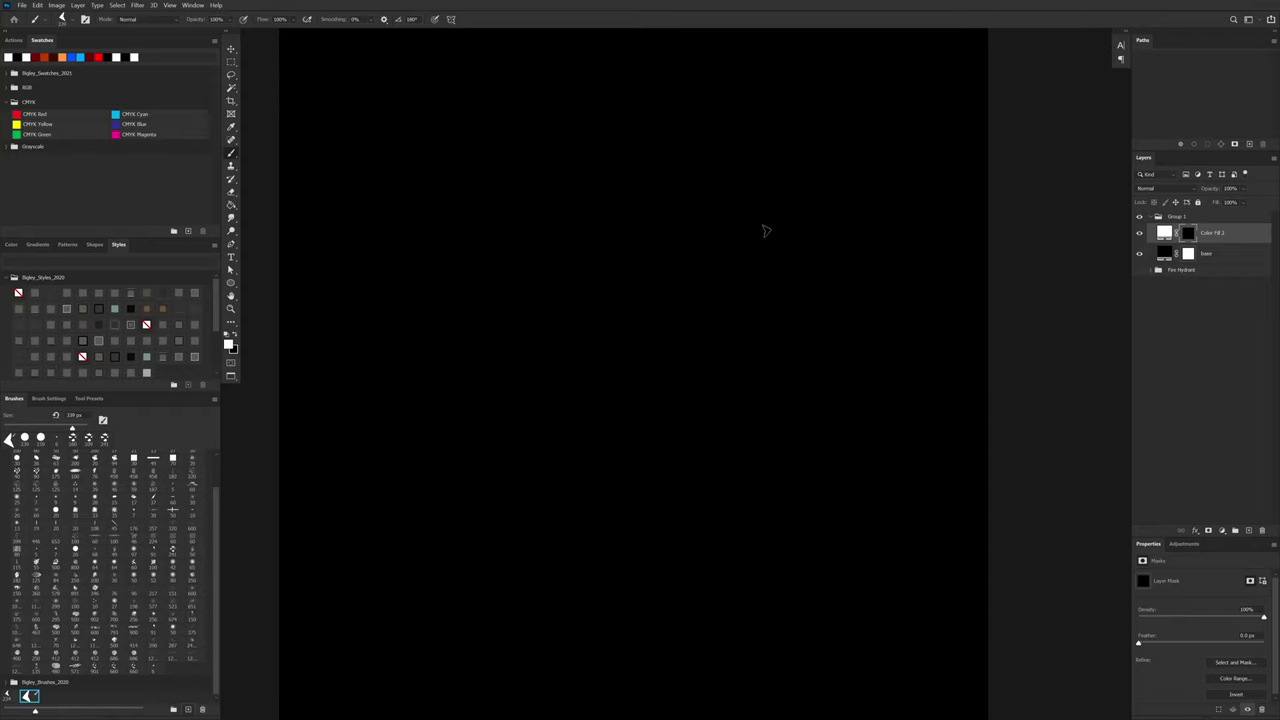
Step: Paint a broad diagonal band of white texture across the mask's centre and break it up with black strokes
mouse_move(868, 168)
mouse_down()
mouse_move(583, 403)
mouse_move(475, 535)
mouse_up()
drag(835, 212, 690, 530)
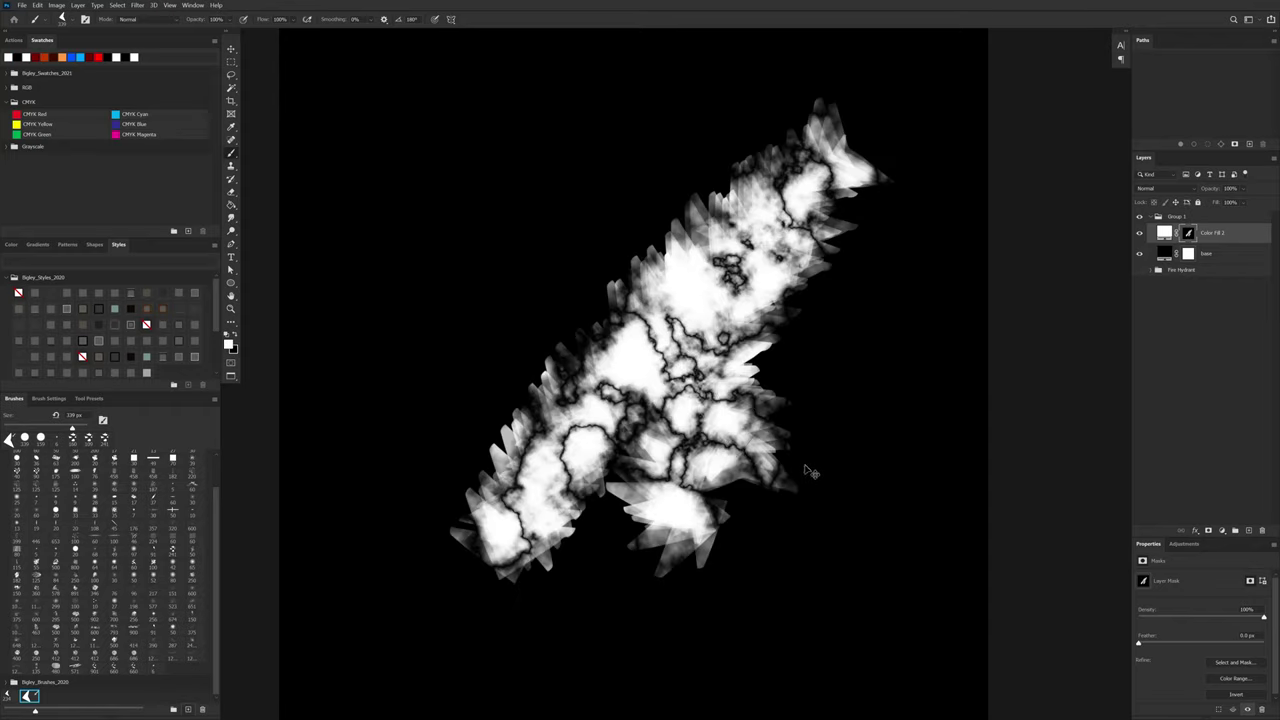
key(x)
mouse_move(800, 523)
mouse_down()
mouse_move(714, 591)
mouse_move(643, 600)
mouse_move(565, 295)
mouse_move(650, 290)
mouse_move(740, 180)
mouse_move(886, 337)
mouse_move(855, 315)
mouse_up()
mouse_move(733, 508)
mouse_down()
mouse_move(469, 535)
mouse_move(699, 585)
mouse_move(791, 245)
mouse_move(862, 190)
mouse_up()
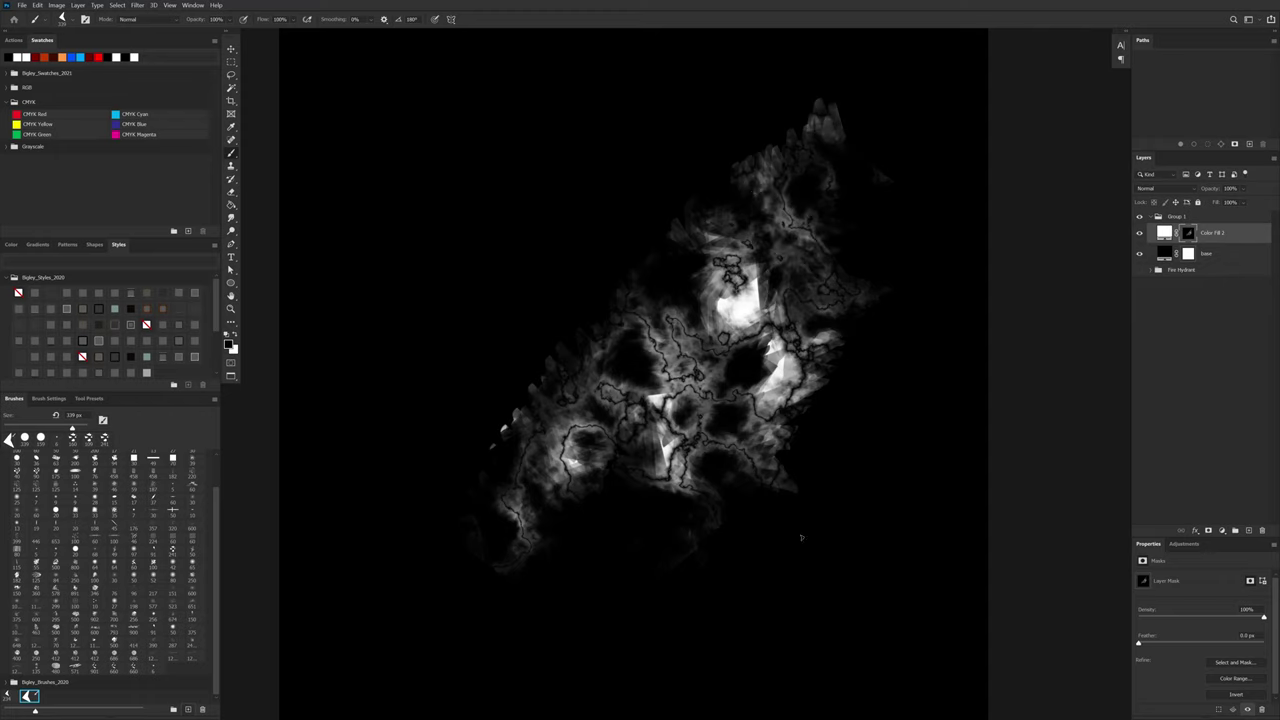
drag(745, 554, 740, 534)
key(ctrl+minus)
key(x)
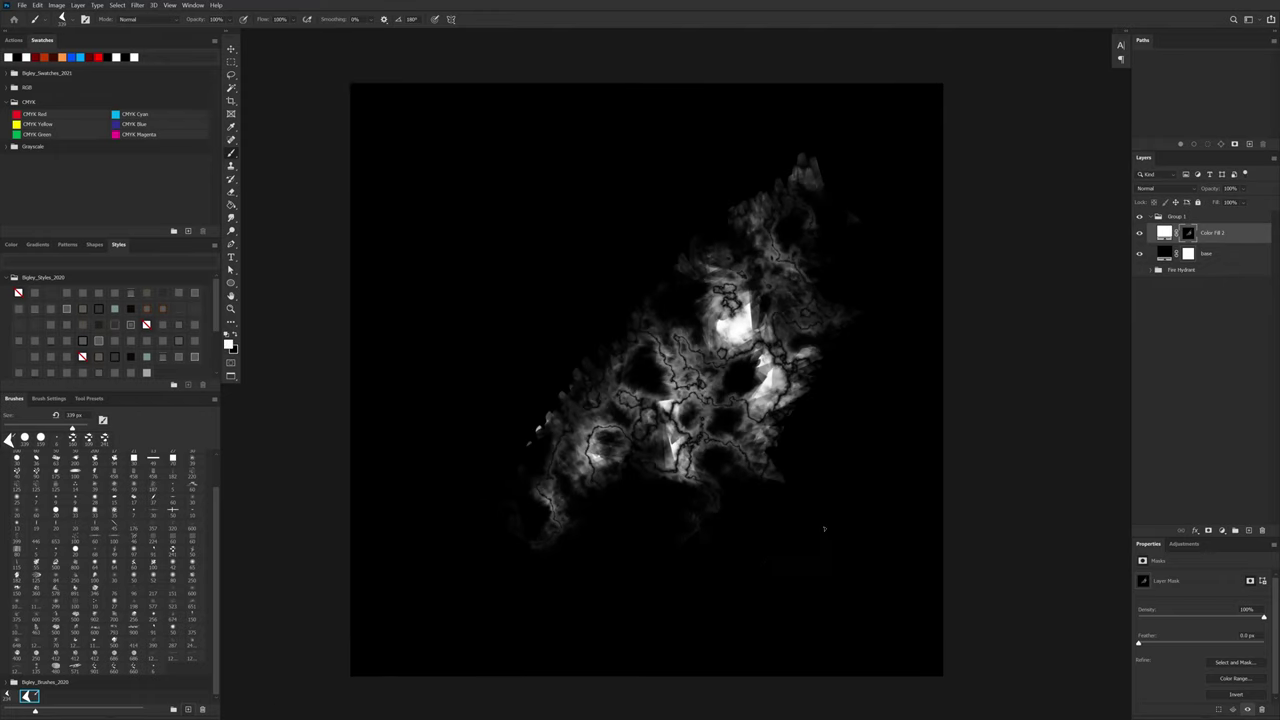
Step: Extend the texture across the mask with alternating black and white strokes, covering the outer edges in white
mouse_move(826, 534)
mouse_down()
mouse_move(656, 547)
mouse_move(806, 362)
mouse_move(815, 550)
mouse_up()
key(x)
mouse_move(800, 450)
mouse_down()
mouse_move(672, 570)
mouse_move(778, 519)
mouse_move(836, 510)
mouse_move(672, 610)
mouse_move(530, 515)
mouse_move(594, 487)
mouse_move(500, 525)
mouse_up()
key(x)
key(x)
mouse_move(540, 565)
mouse_down()
mouse_move(523, 514)
mouse_move(580, 420)
mouse_move(540, 340)
mouse_up()
key(x)
mouse_move(670, 150)
mouse_down()
mouse_move(627, 357)
mouse_move(588, 212)
mouse_move(412, 138)
mouse_move(358, 179)
mouse_move(363, 595)
mouse_move(472, 660)
mouse_move(821, 669)
mouse_move(948, 634)
mouse_move(925, 68)
mouse_up()
key(x)
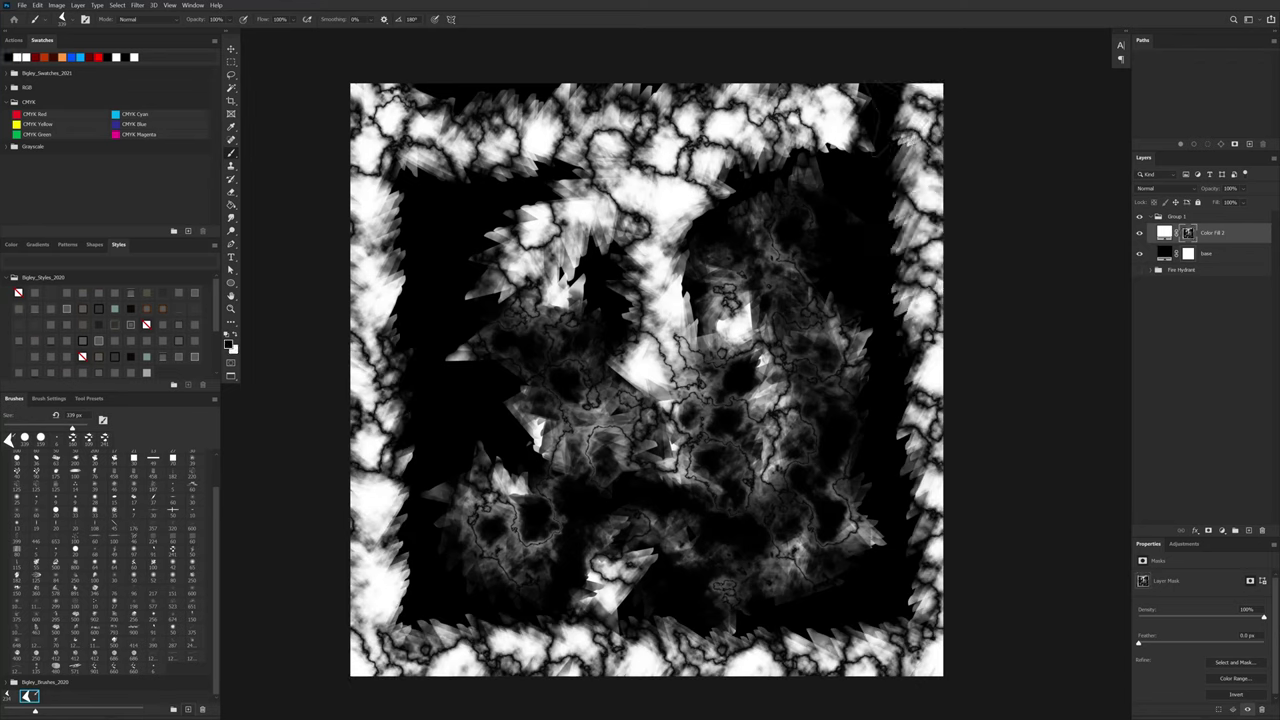
Step: Fill the remaining areas of the mask with alternating black and white strokes until the whole canvas has a mottled texture
mouse_move(800, 100)
mouse_down()
mouse_move(910, 190)
mouse_move(918, 390)
mouse_move(900, 540)
mouse_move(800, 650)
mouse_move(600, 640)
mouse_up()
mouse_move(566, 582)
mouse_down()
mouse_move(420, 610)
mouse_move(390, 450)
mouse_move(710, 590)
mouse_move(910, 500)
mouse_move(900, 230)
mouse_move(760, 200)
mouse_move(465, 255)
mouse_move(450, 320)
mouse_move(518, 430)
mouse_move(420, 280)
mouse_move(555, 265)
mouse_move(700, 140)
mouse_move(770, 180)
mouse_move(900, 300)
mouse_move(810, 600)
mouse_move(480, 590)
mouse_move(370, 460)
mouse_move(505, 367)
mouse_move(736, 348)
mouse_up()
key(x)
key(x)
drag(650, 362, 652, 400)
key(x)
mouse_move(605, 310)
mouse_down()
mouse_move(686, 228)
mouse_move(862, 465)
mouse_move(698, 590)
mouse_move(490, 520)
mouse_move(600, 170)
mouse_move(860, 320)
mouse_move(685, 383)
mouse_move(580, 180)
mouse_move(430, 100)
mouse_move(680, 280)
mouse_move(410, 600)
mouse_move(640, 520)
mouse_move(695, 440)
mouse_up()
key(x)
mouse_move(700, 495)
mouse_down()
mouse_move(565, 590)
mouse_move(765, 615)
mouse_up()
mouse_move(625, 470)
mouse_down()
mouse_move(650, 385)
mouse_move(760, 320)
mouse_move(600, 235)
mouse_move(800, 320)
mouse_up()
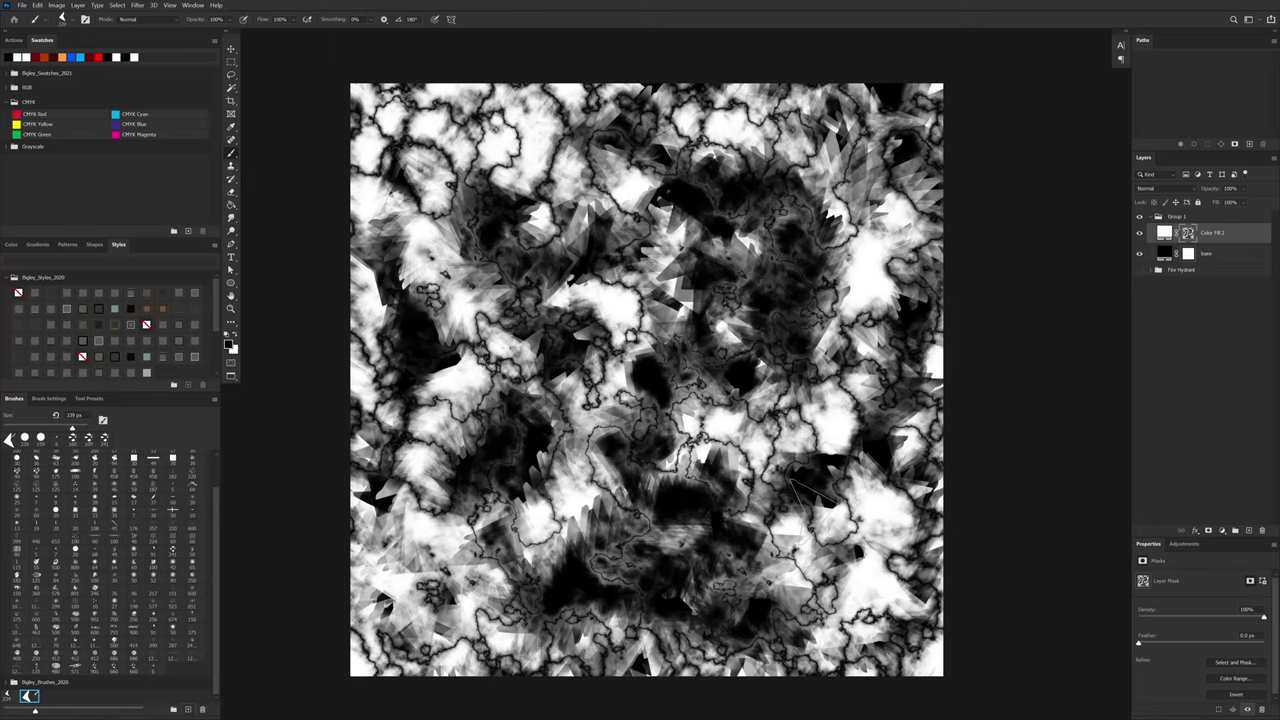
click(139, 5)
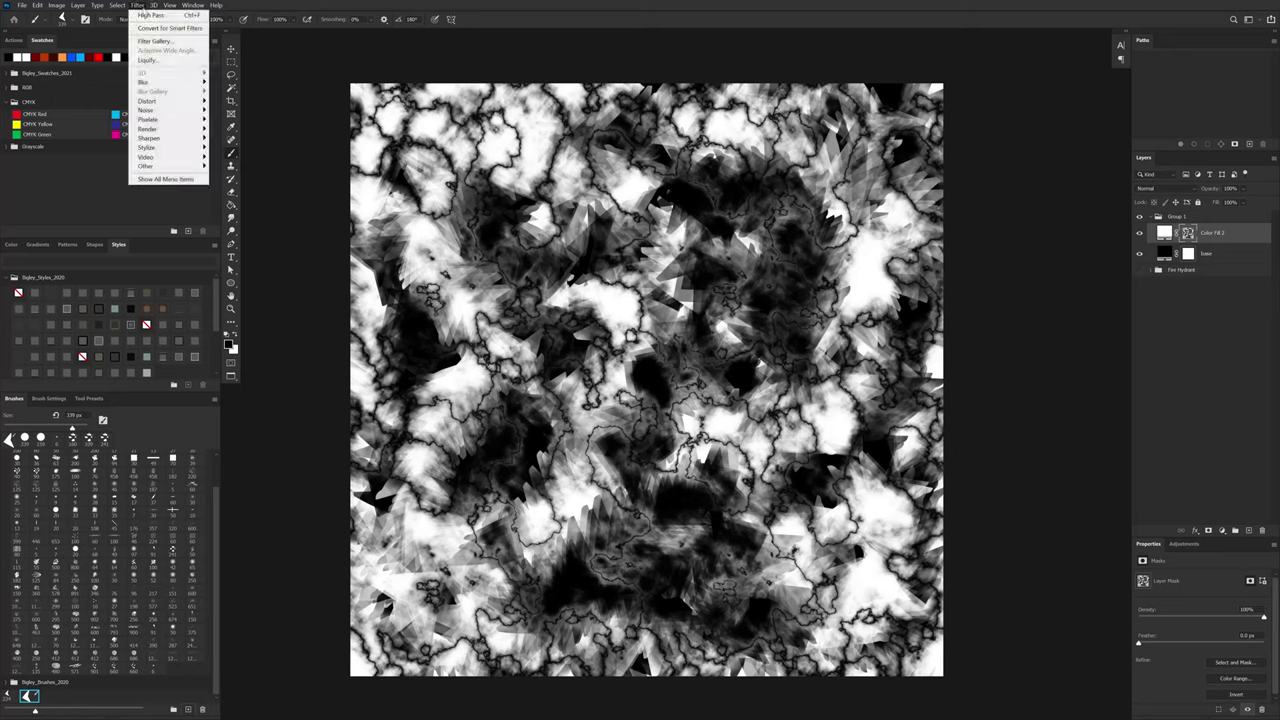
click(1166, 303)
click(1188, 235)
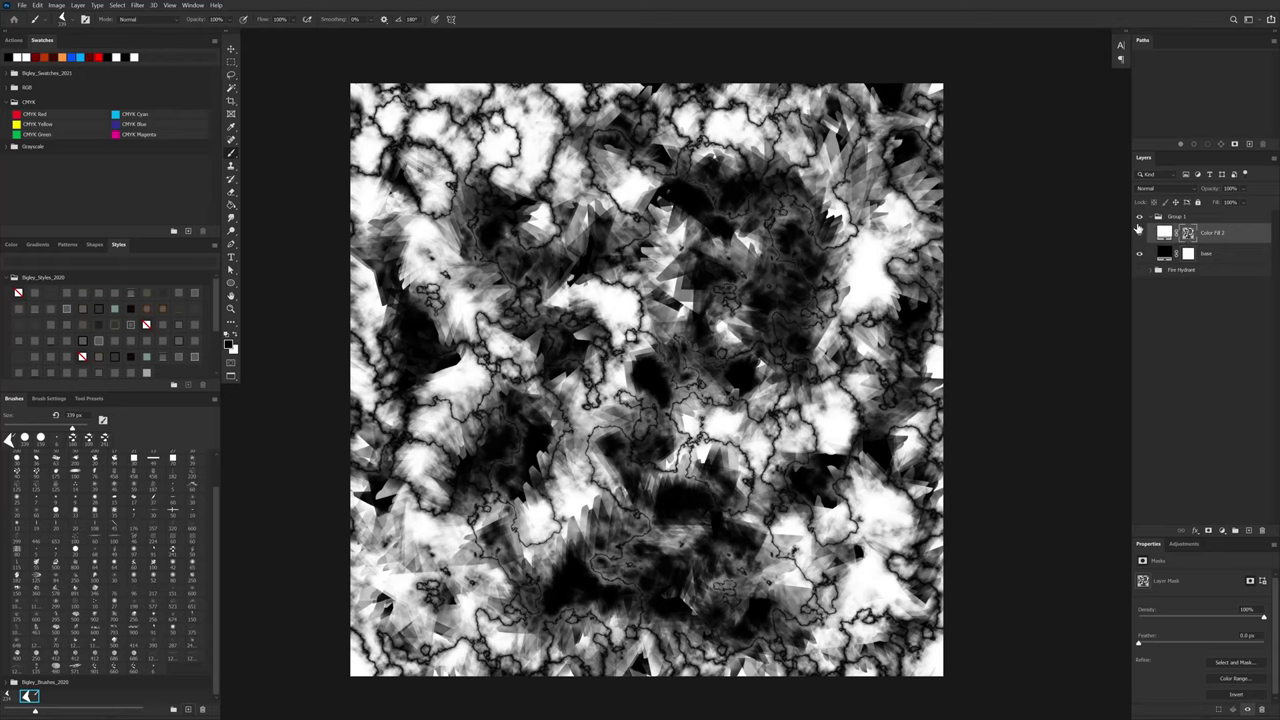
click(138, 6)
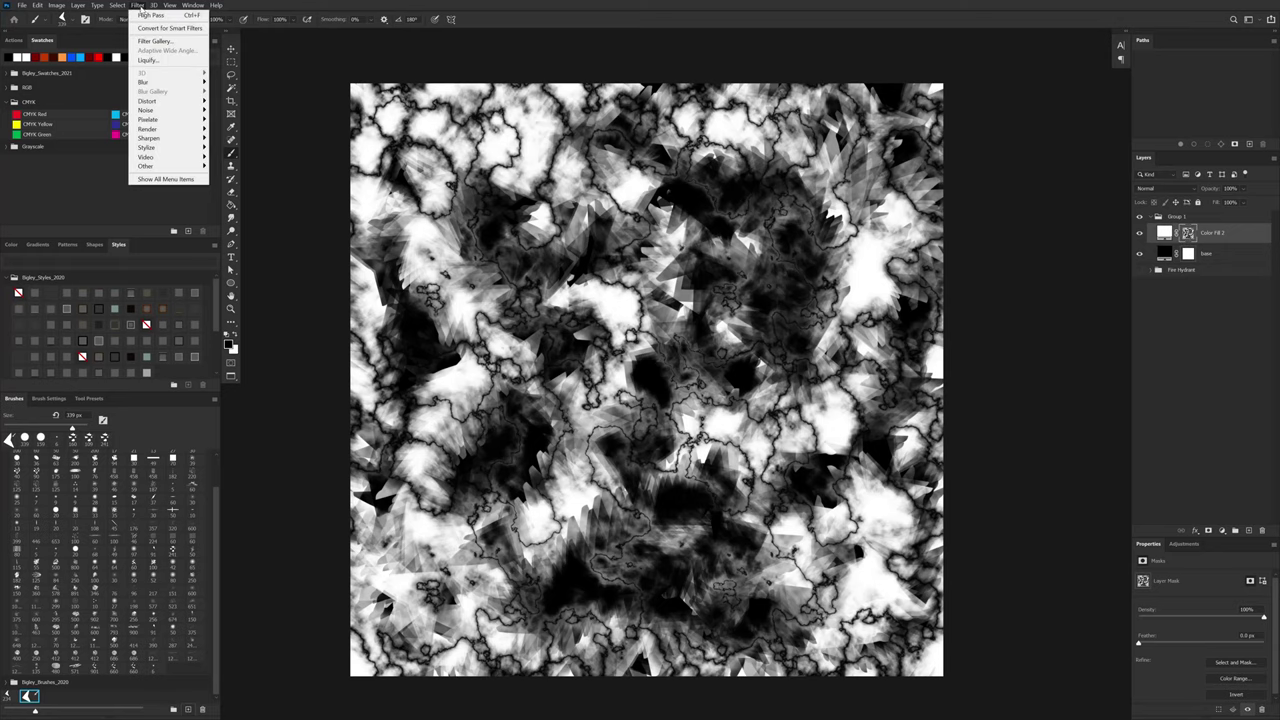
mouse_move(198, 170)
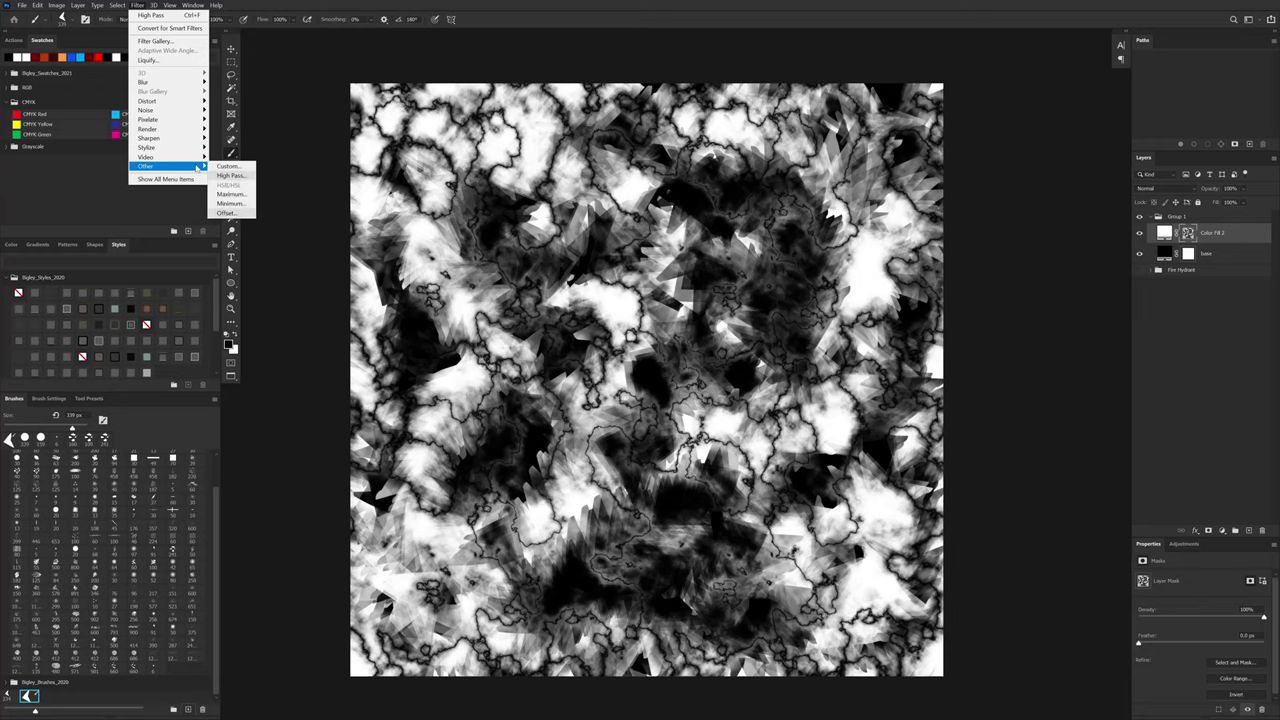
click(250, 213)
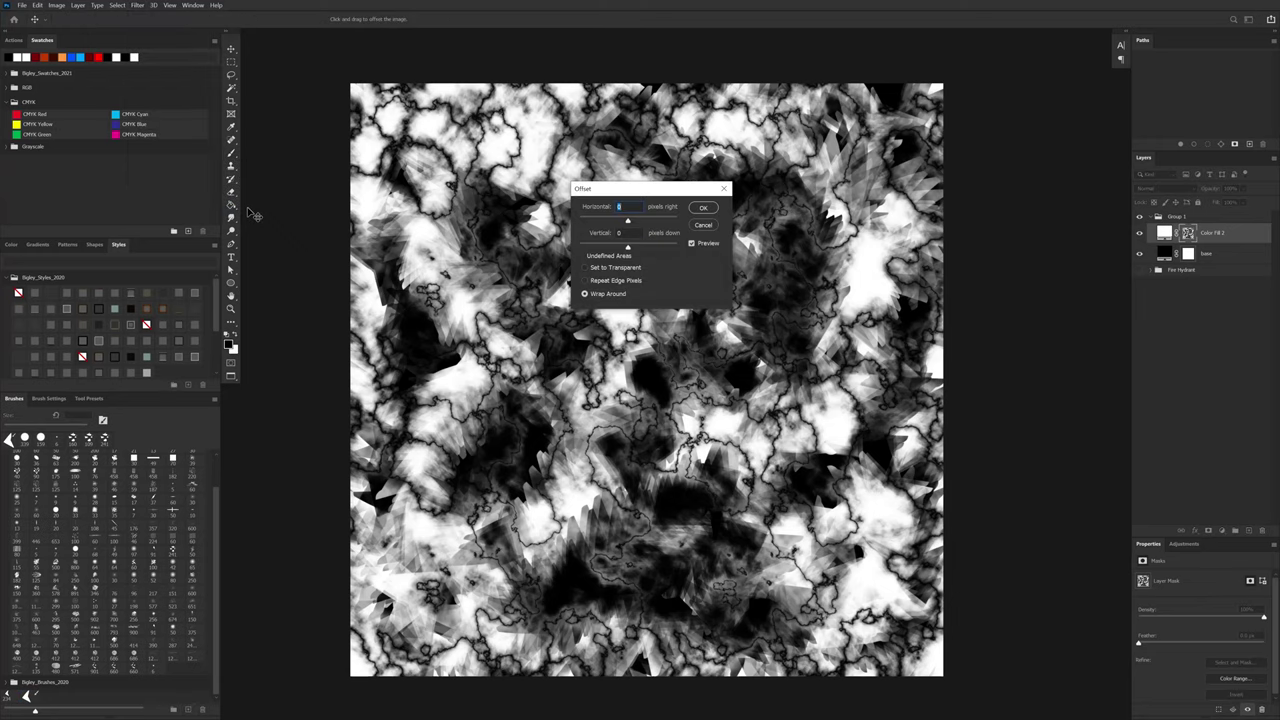
drag(681, 188, 768, 228)
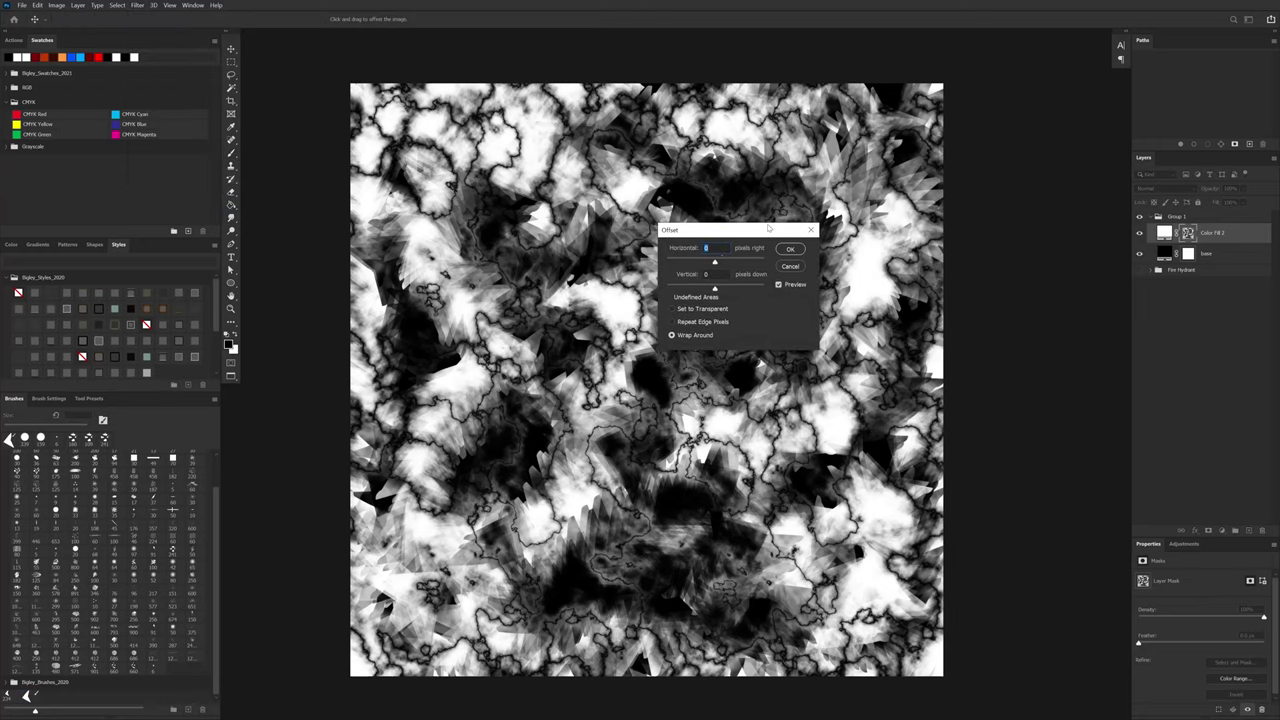
drag(716, 263, 724, 289)
mouse_move(721, 289)
mouse_down()
mouse_move(730, 265)
mouse_move(727, 288)
mouse_up()
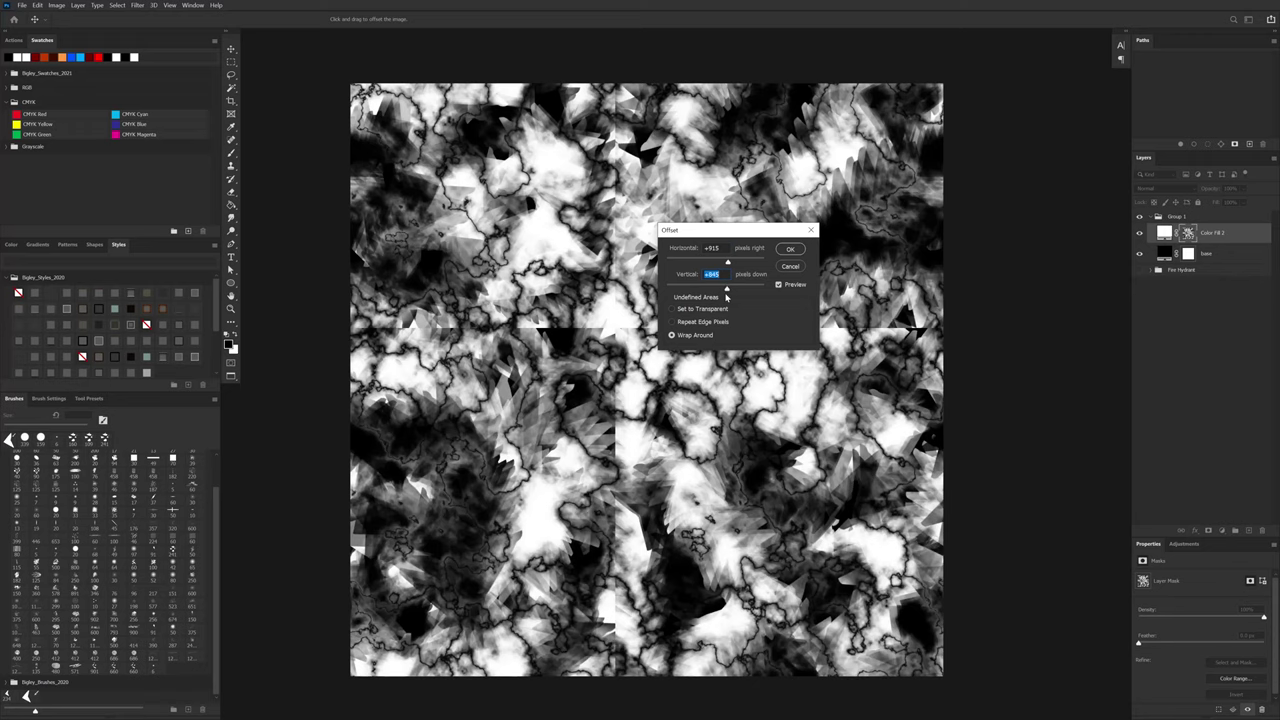
click(790, 267)
Step: Check the image's pixel dimensions and apply an Offset filter of 1024 px horizontally and vertically to the mask with Wrap Around
key(ctrl+alt+i)
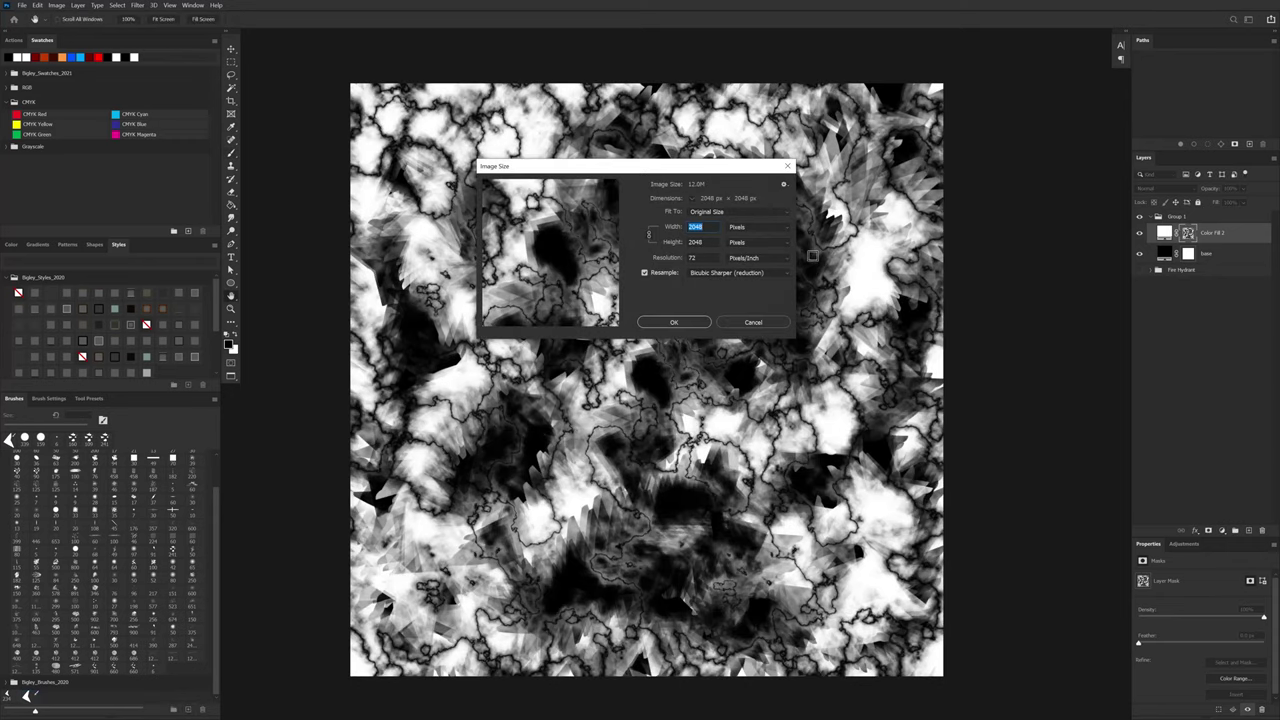
click(753, 322)
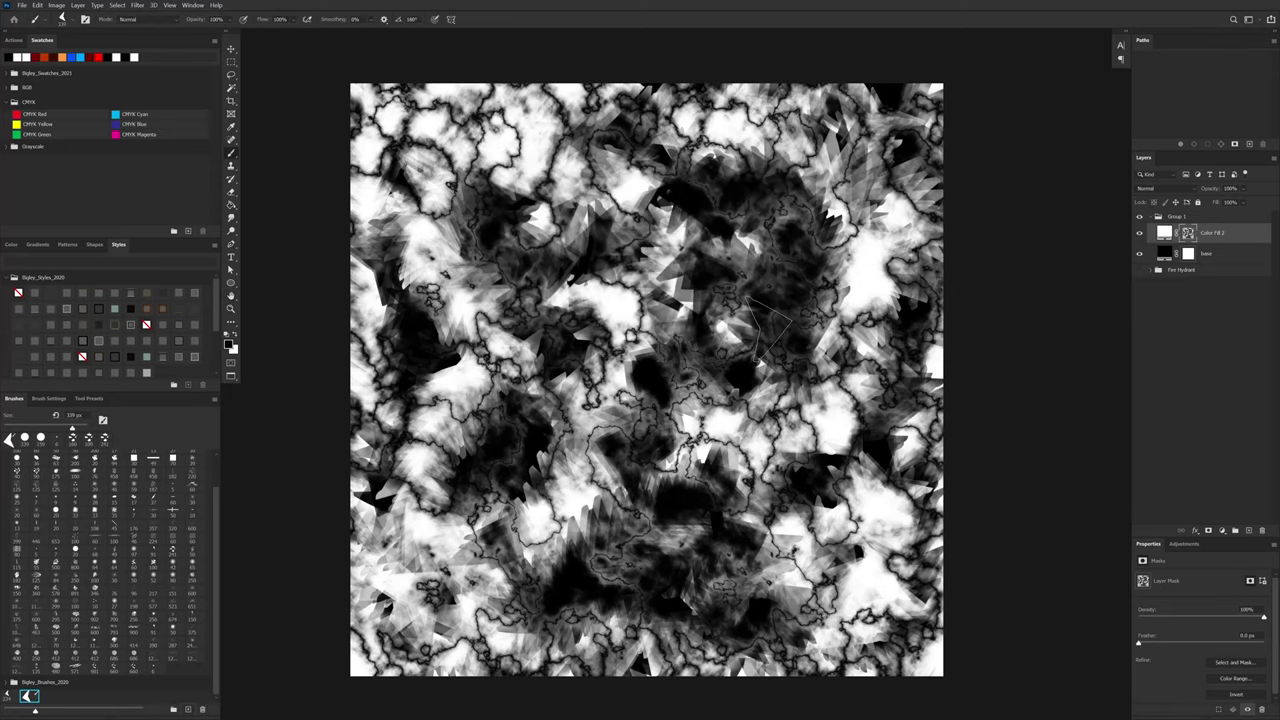
click(170, 5)
mouse_move(154, 6)
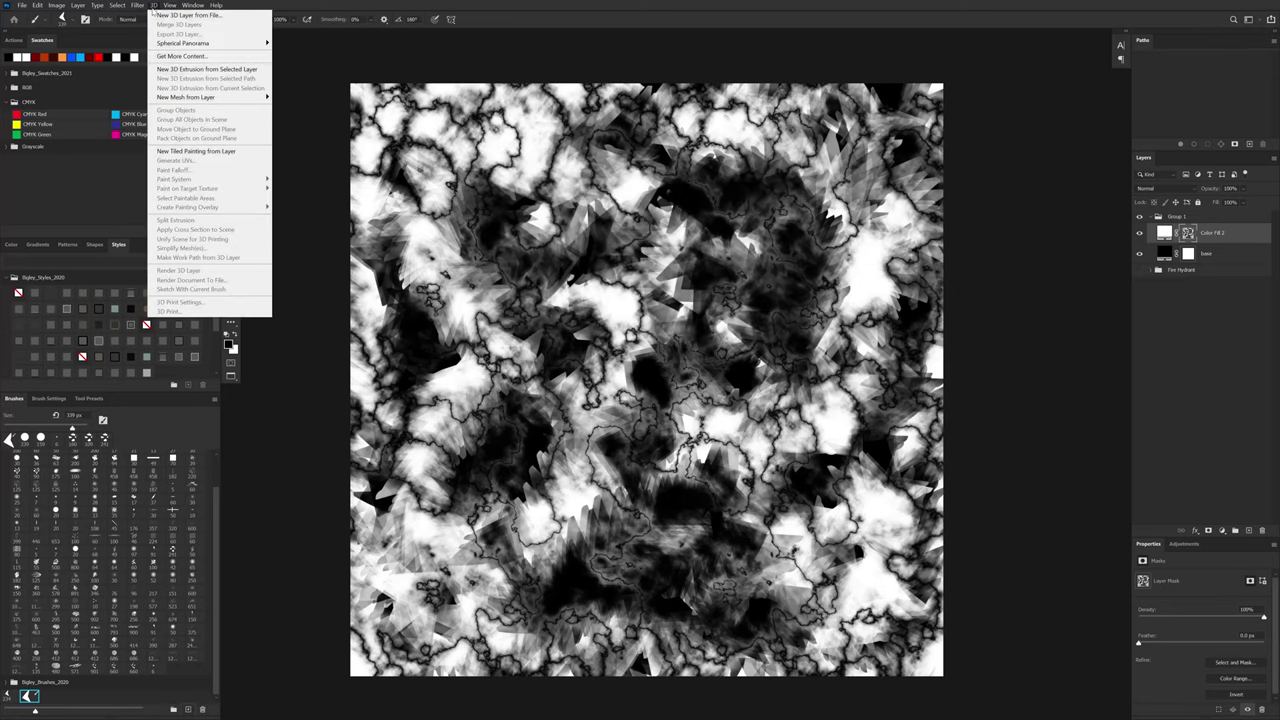
mouse_move(165, 166)
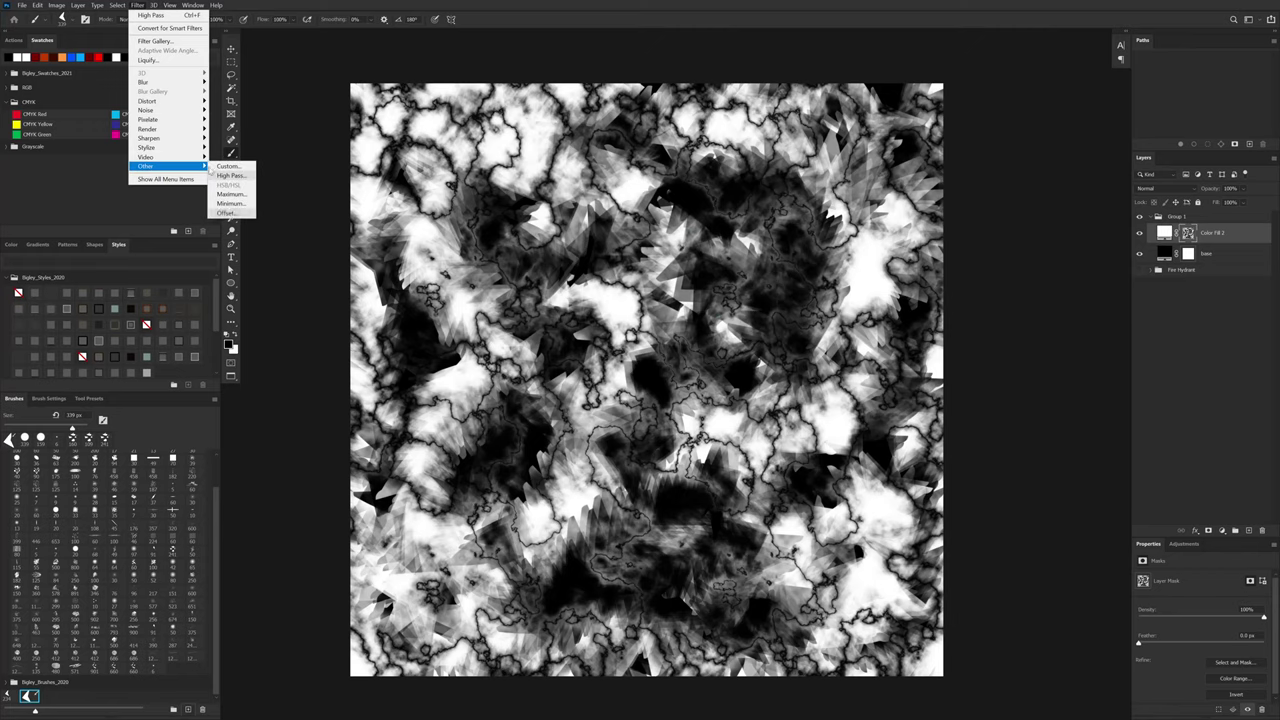
click(240, 214)
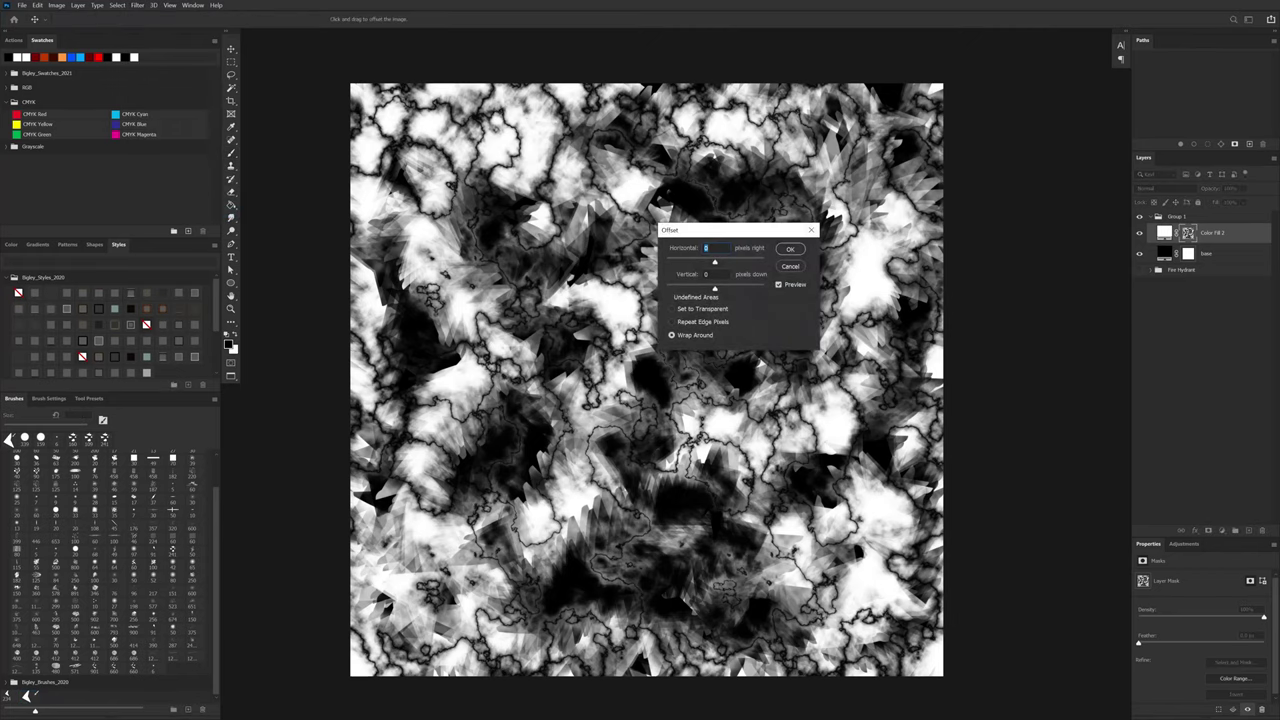
text(1024)
key(Tab)
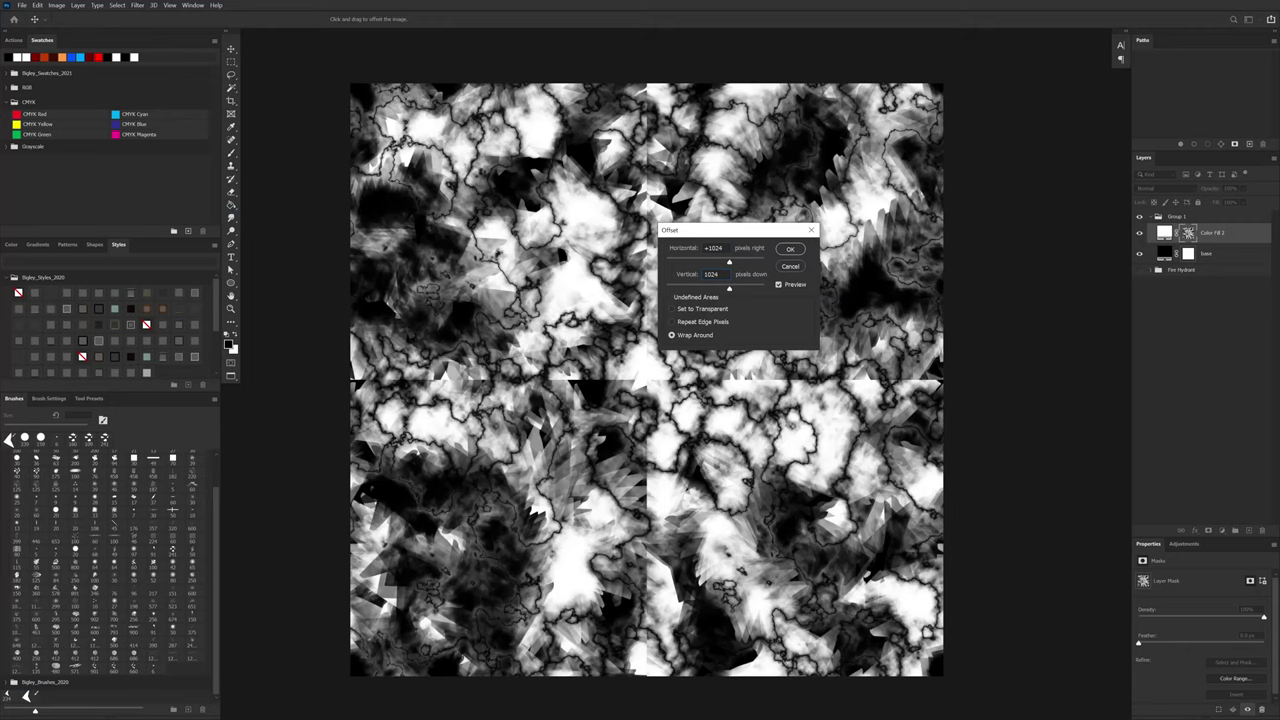
key(Return)
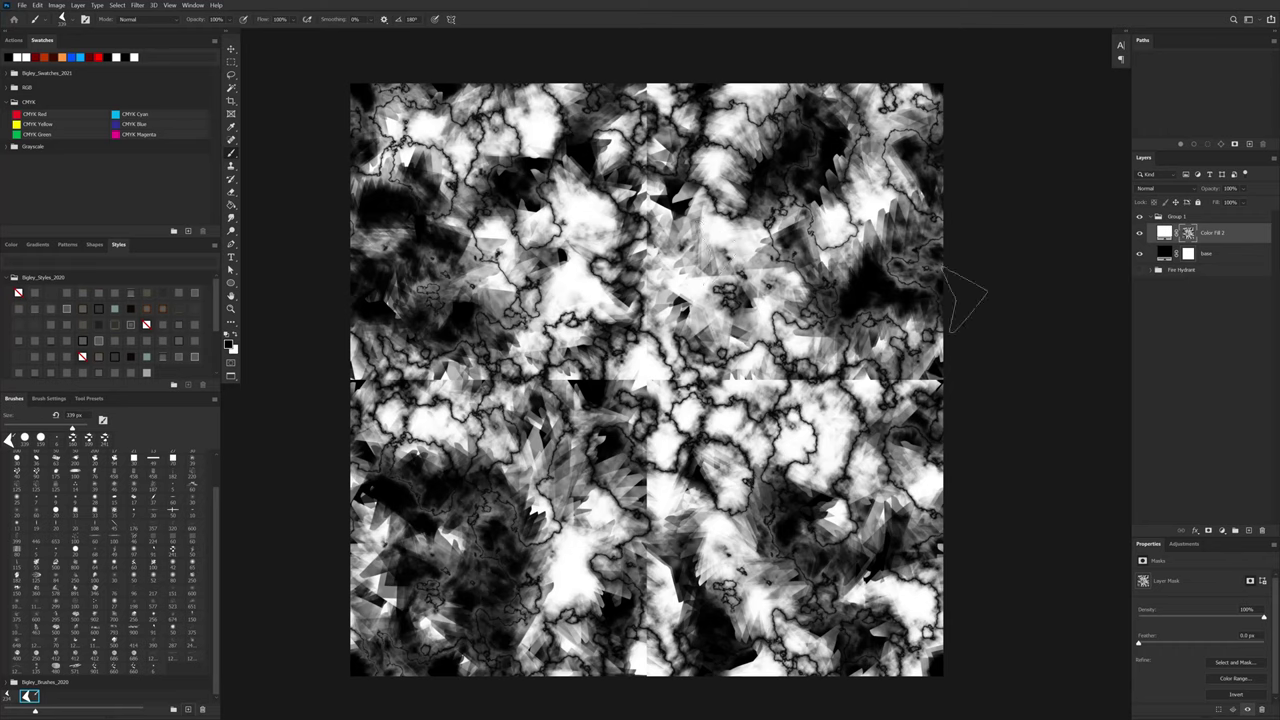
Step: Brush over the mask's central vertical seam and the right half of its horizontal seam to blend them
mouse_move(662, 195)
mouse_down()
mouse_move(678, 245)
mouse_move(665, 370)
mouse_move(650, 498)
mouse_up()
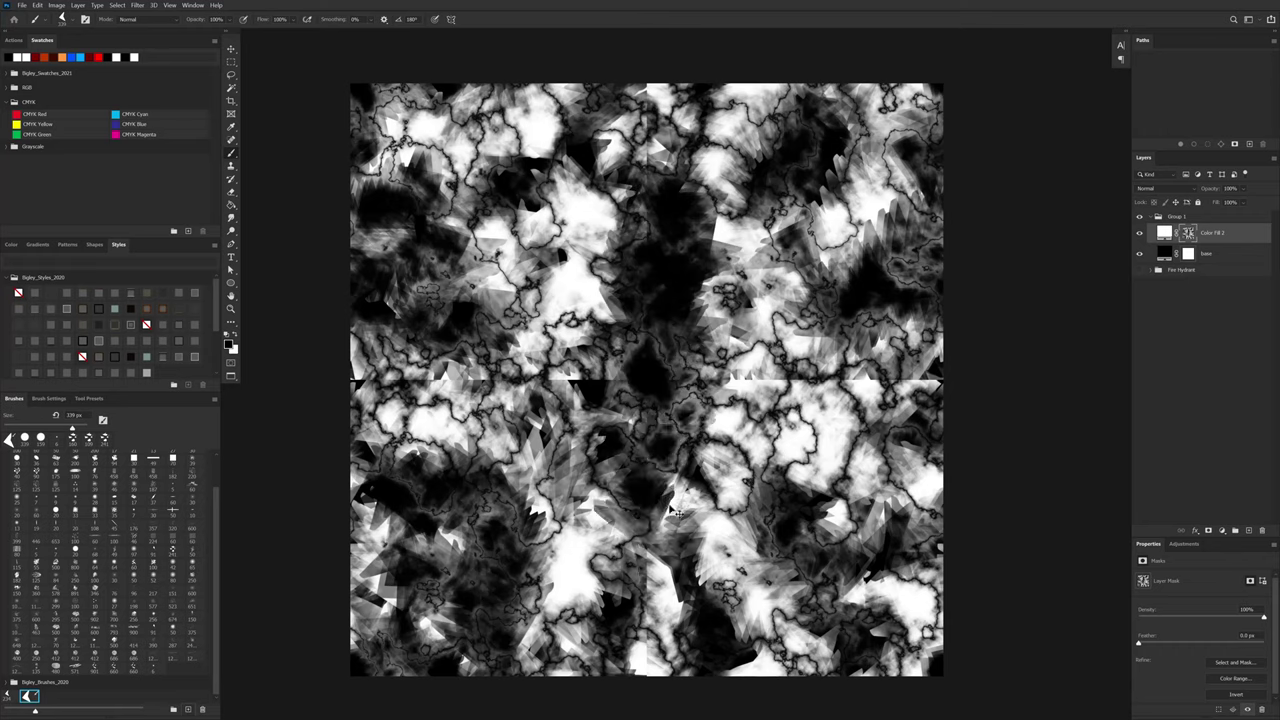
key(ctrl+z)
mouse_move(668, 262)
mouse_down()
mouse_move(645, 496)
mouse_move(652, 585)
mouse_up()
mouse_move(670, 375)
mouse_down()
mouse_move(930, 388)
mouse_move(850, 366)
mouse_move(775, 385)
mouse_up()
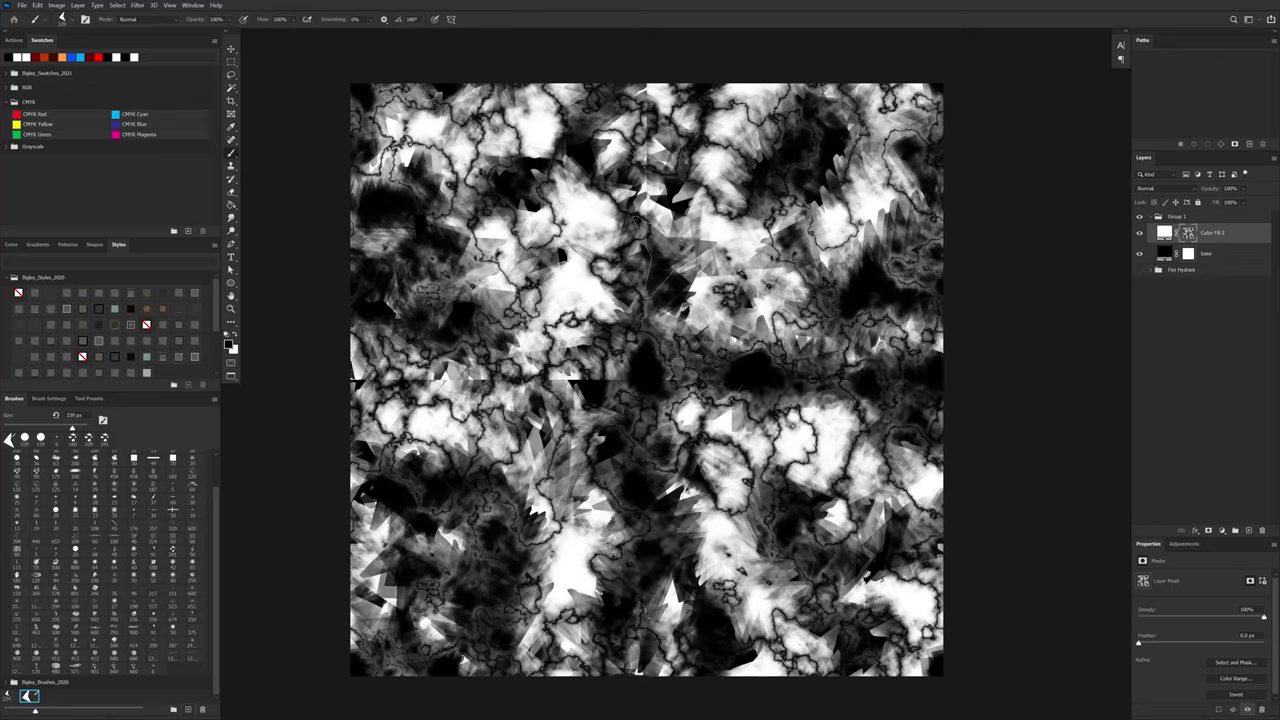
mouse_move(636, 222)
mouse_down()
mouse_move(648, 115)
mouse_move(660, 345)
mouse_move(635, 400)
mouse_up()
key(x)
key(x)
mouse_move(750, 370)
mouse_down()
mouse_move(788, 382)
mouse_move(806, 365)
mouse_move(872, 374)
mouse_move(905, 392)
mouse_up()
Step: Blend the left half of the mask's horizontal seam and touch up the leftover seam marks near the canvas edges
key(x)
mouse_move(568, 380)
mouse_down()
mouse_move(432, 378)
mouse_move(640, 420)
mouse_move(465, 425)
mouse_up()
key(x)
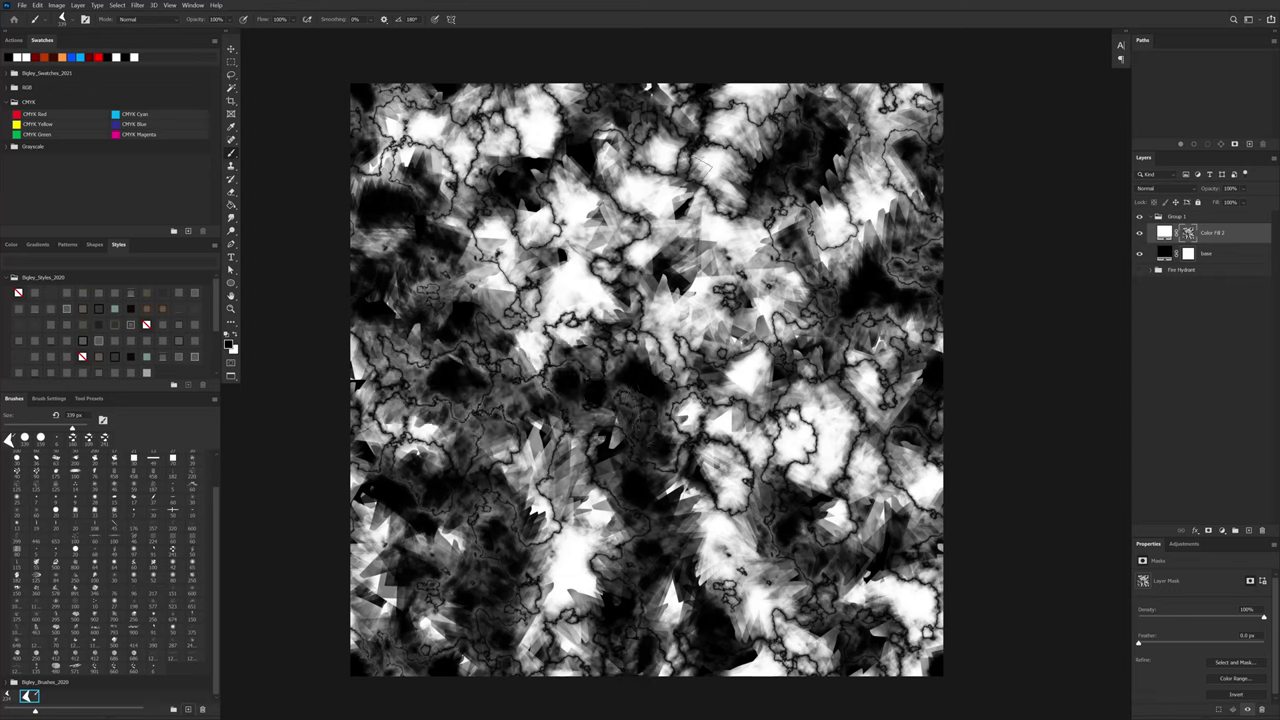
mouse_move(648, 124)
mouse_down()
mouse_move(637, 92)
mouse_move(662, 130)
mouse_up()
key(x)
mouse_move(356, 372)
mouse_down()
mouse_move(385, 394)
mouse_move(369, 384)
mouse_up()
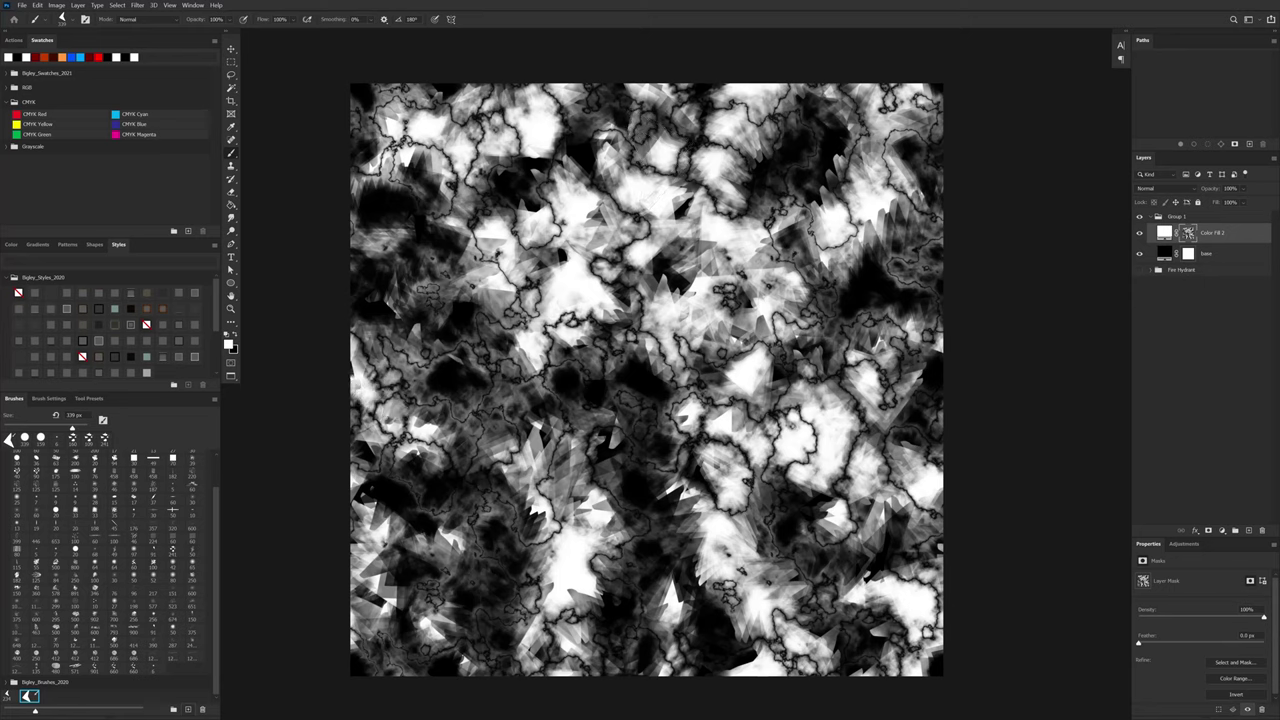
mouse_move(925, 385)
mouse_down()
mouse_move(915, 370)
mouse_move(920, 420)
mouse_up()
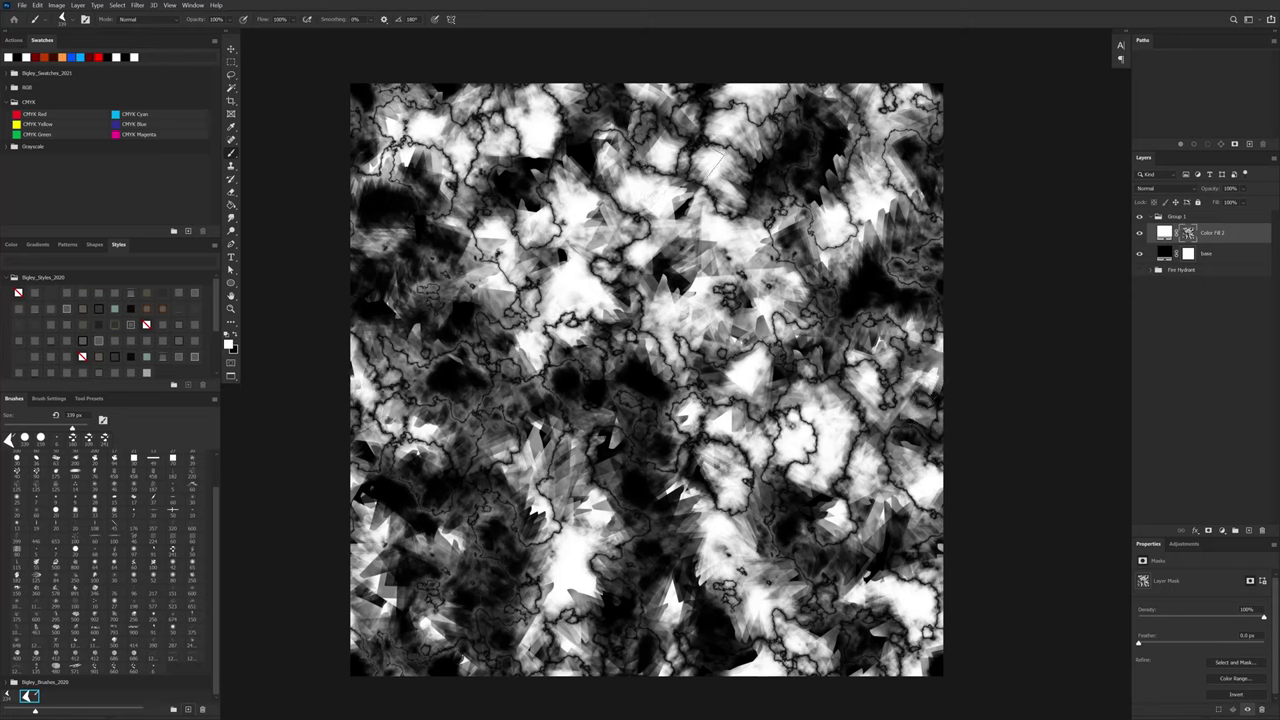
Step: Touch up the lower centre of the mask with a brush stroke and reapply the last Offset filter to it
mouse_move(651, 630)
mouse_down()
mouse_move(636, 612)
mouse_move(630, 500)
mouse_up()
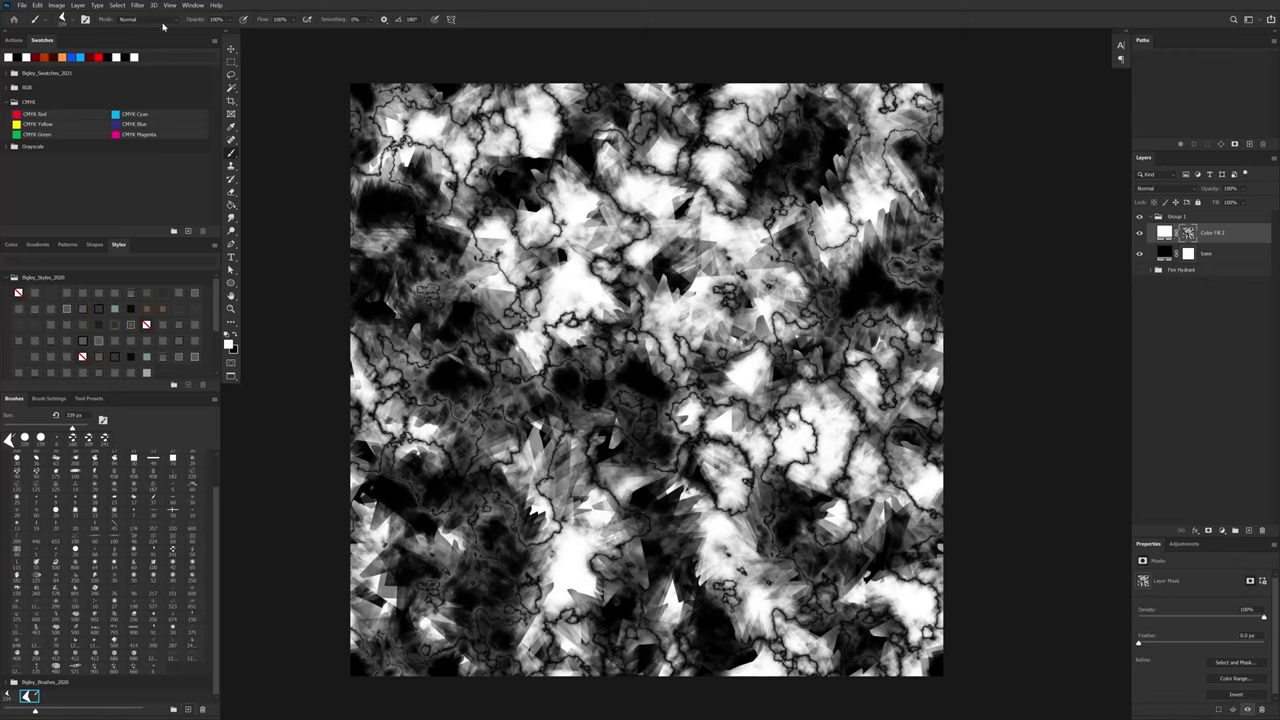
click(136, 6)
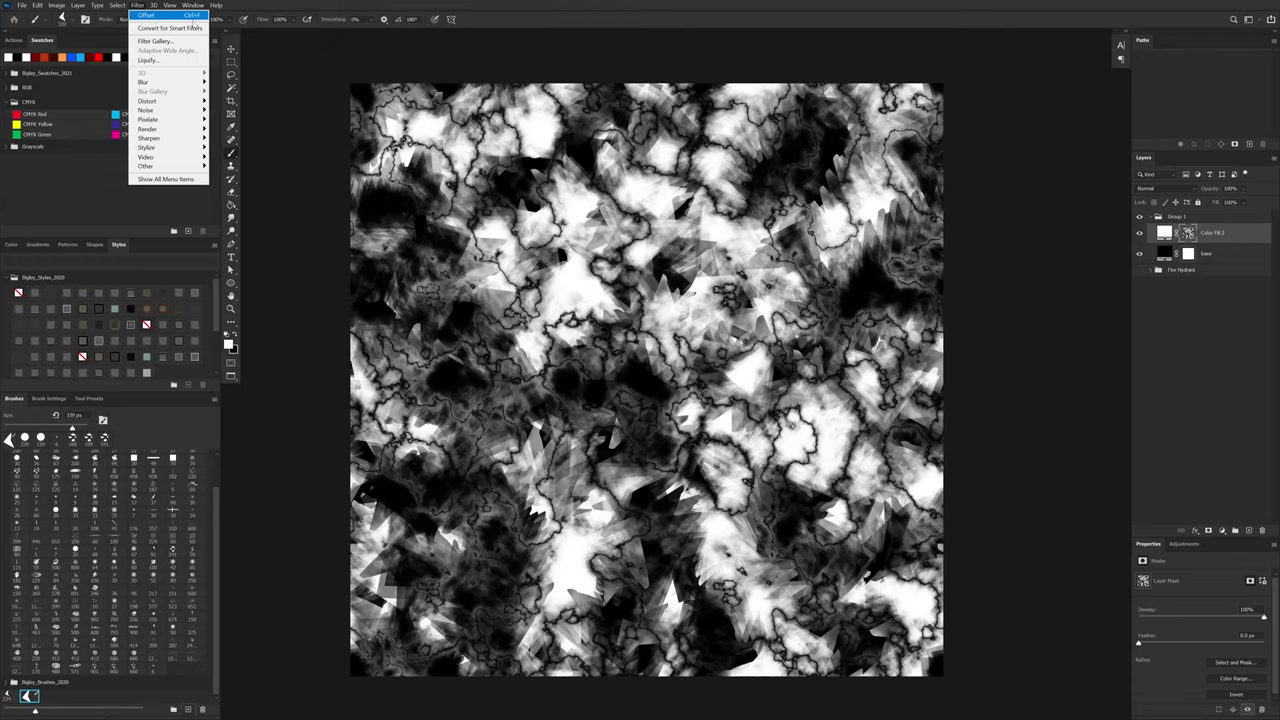
click(760, 459)
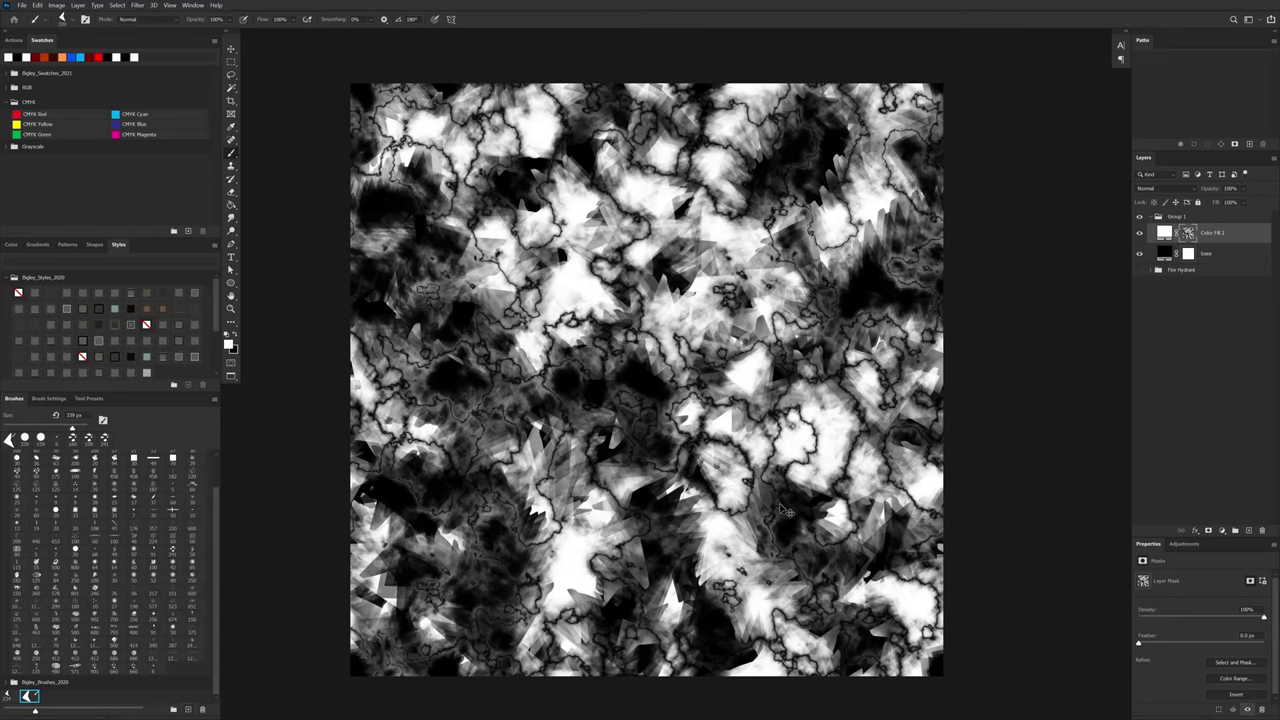
key(ctrl+alt+f)
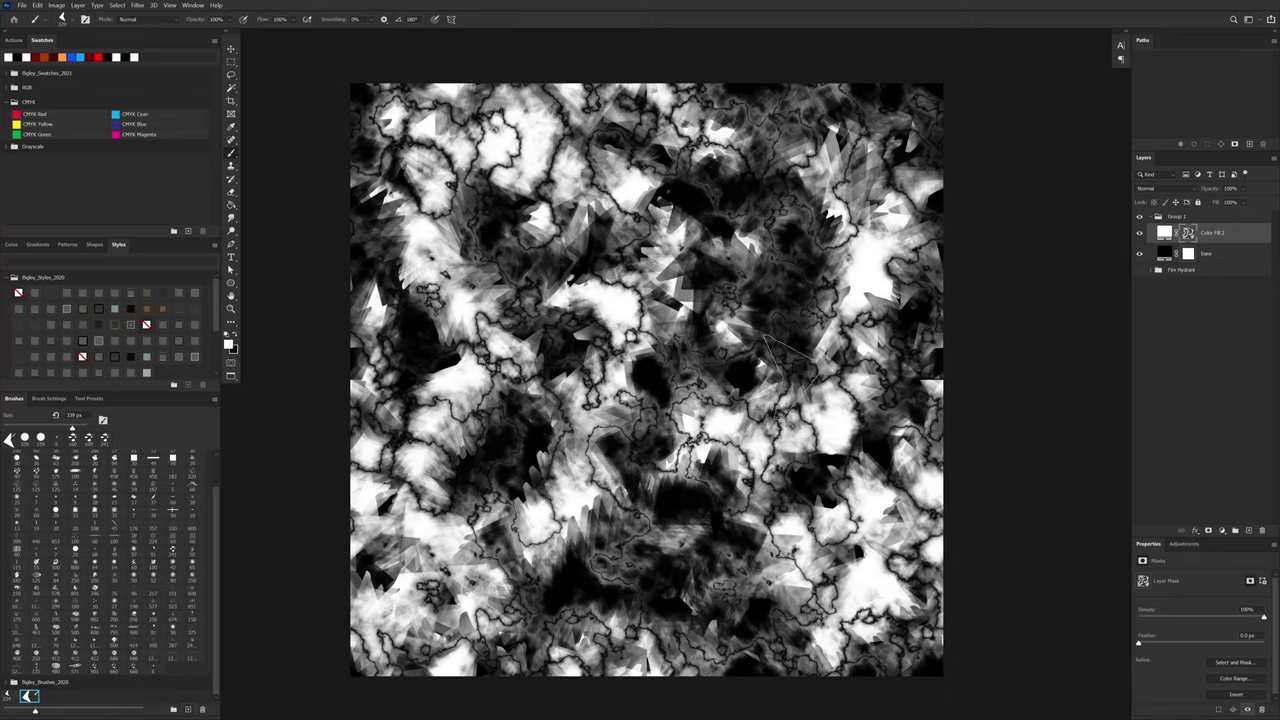
Step: Rename the group as "grunge group" and add a white solid color fill layer above Color Fill 2
double_click(1178, 217)
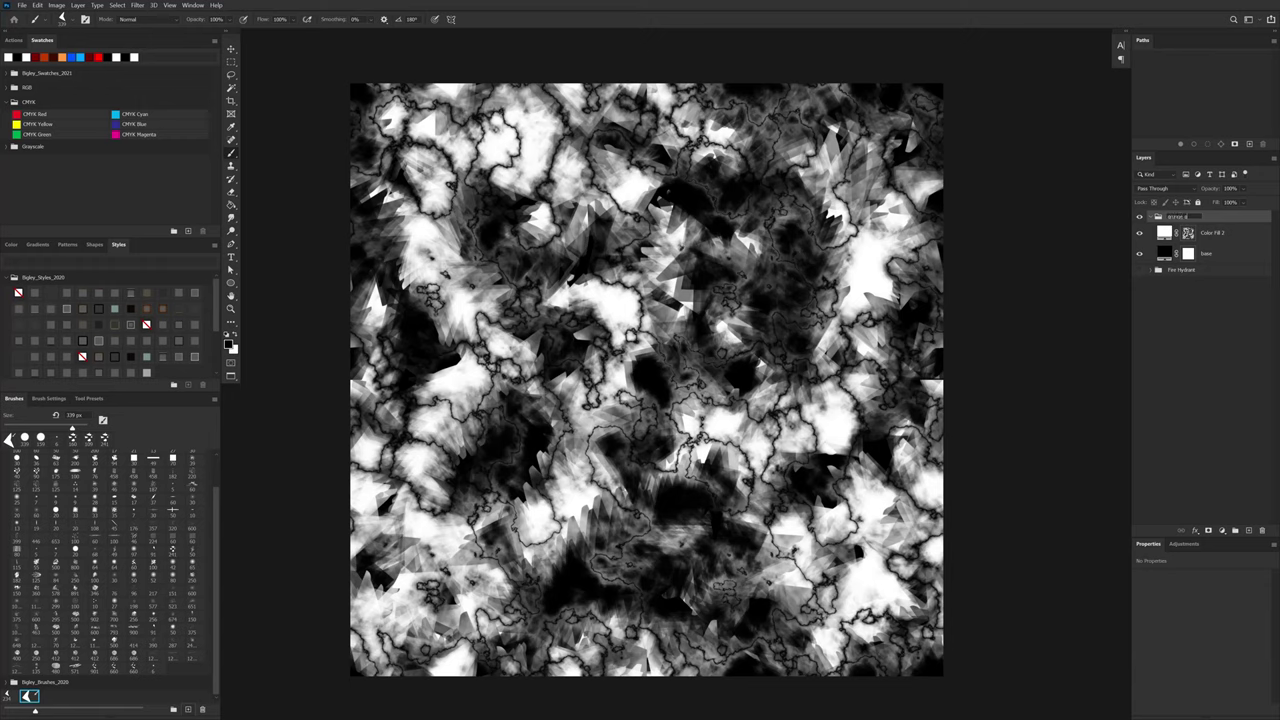
click(1199, 234)
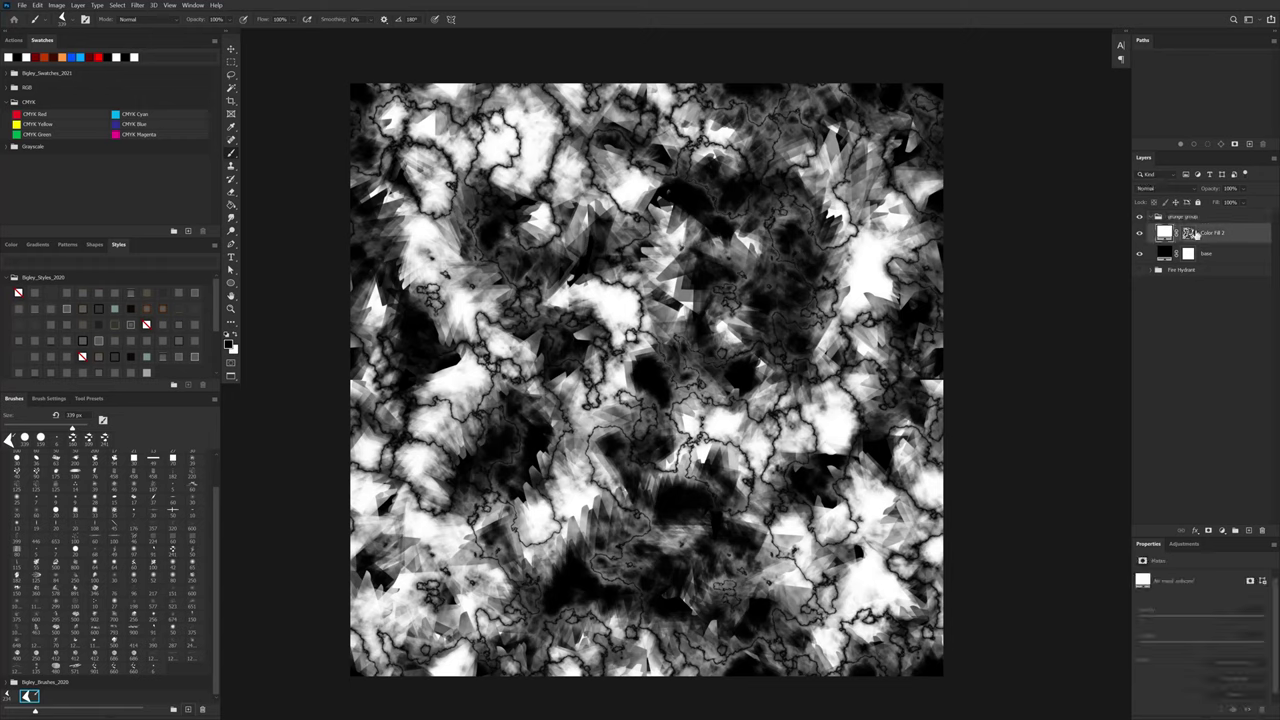
click(1222, 533)
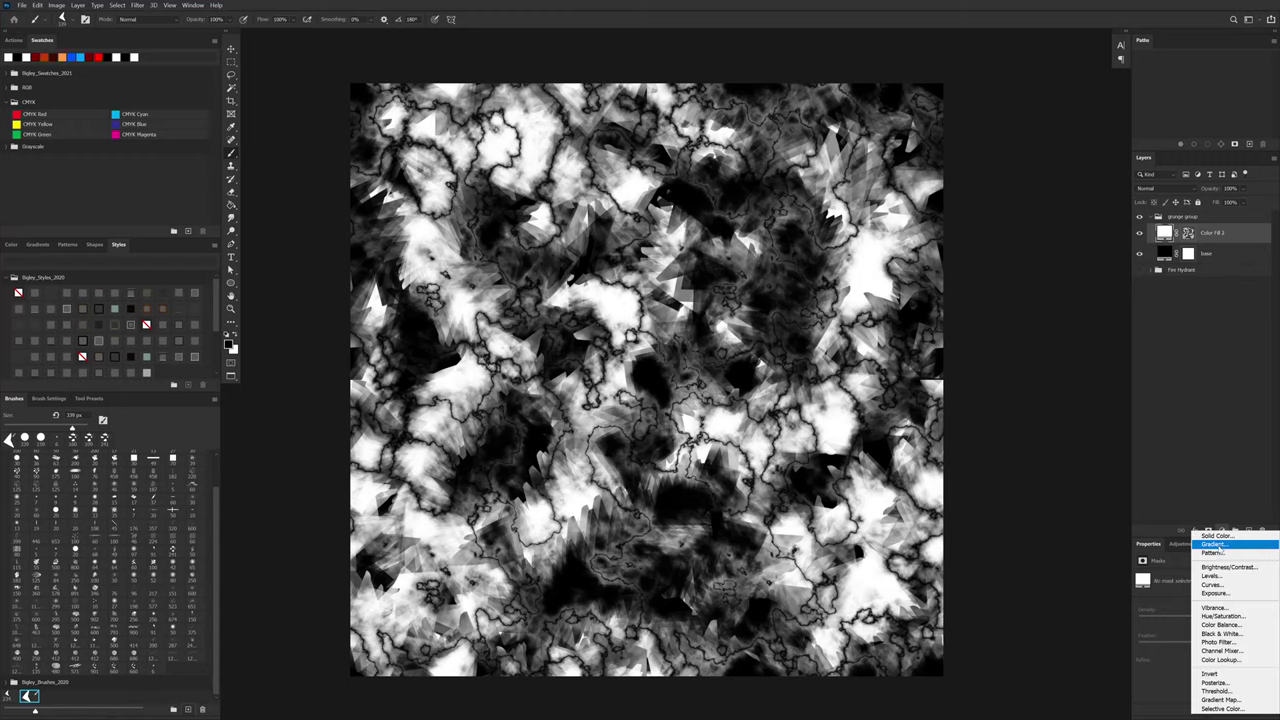
click(1217, 536)
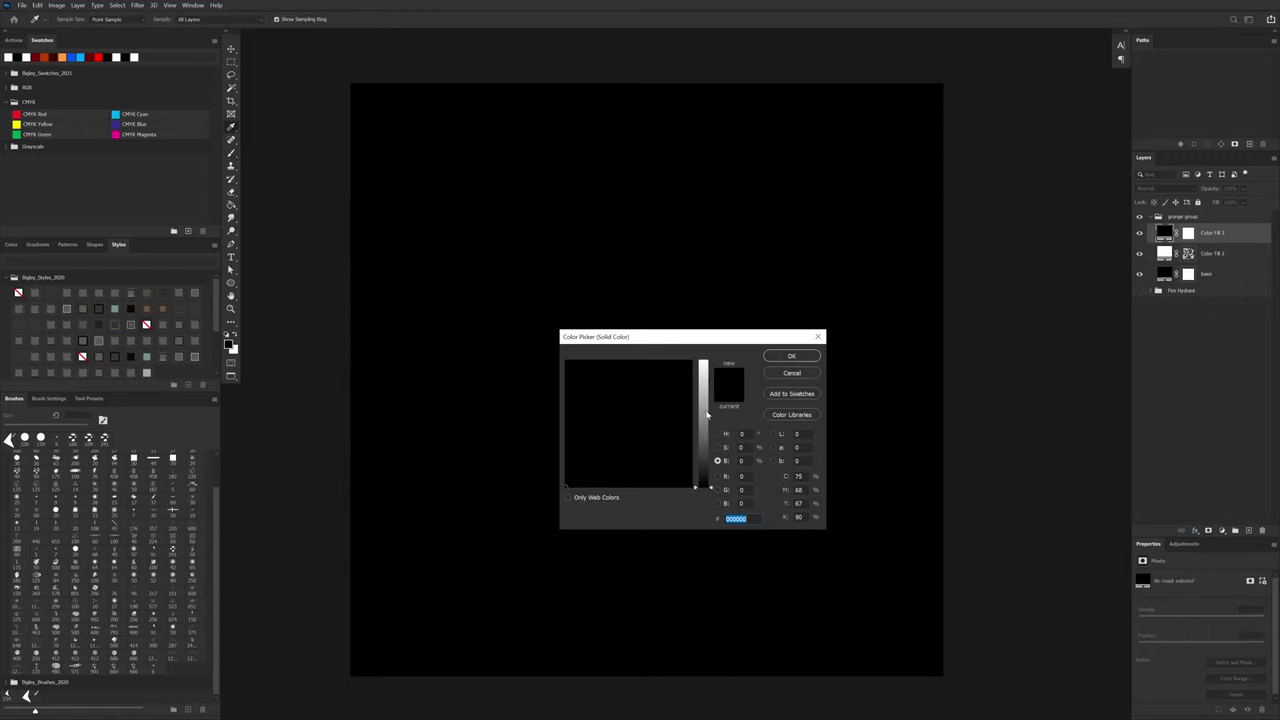
drag(707, 414, 707, 362)
click(791, 356)
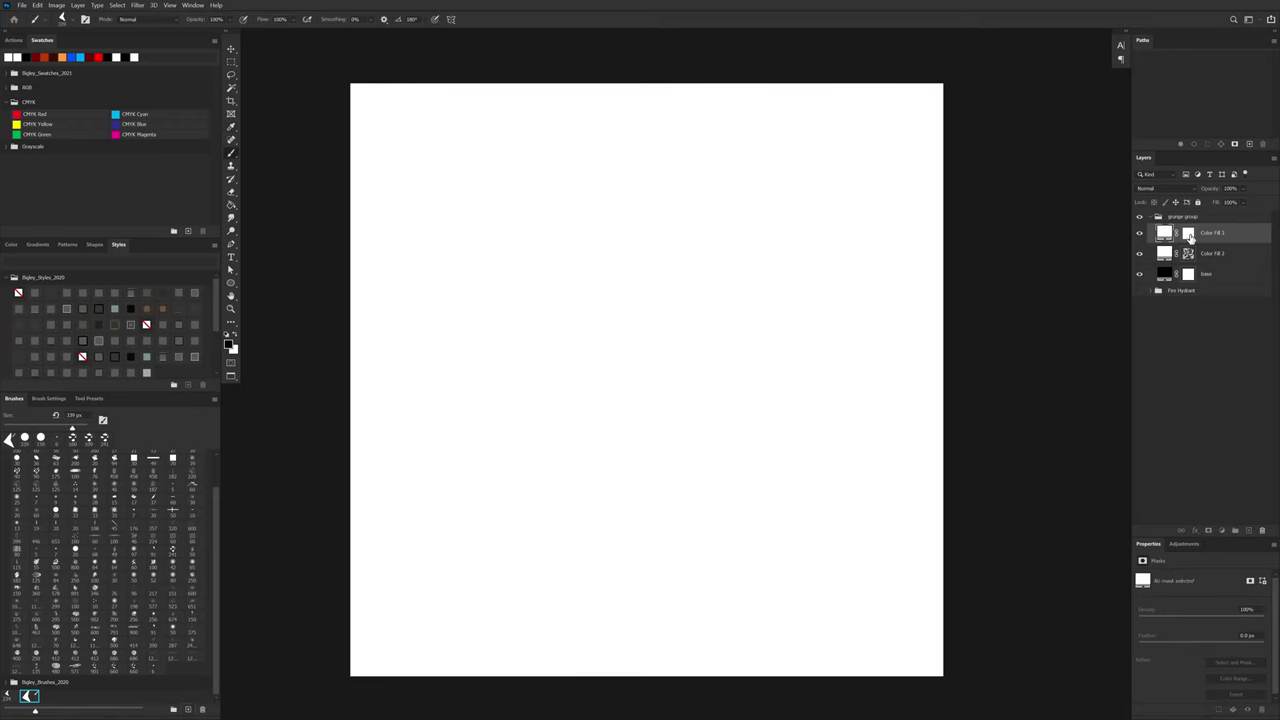
Step: Invert the new white fill layer's mask to black and choose the fine speckled crack brush preset
click(1188, 236)
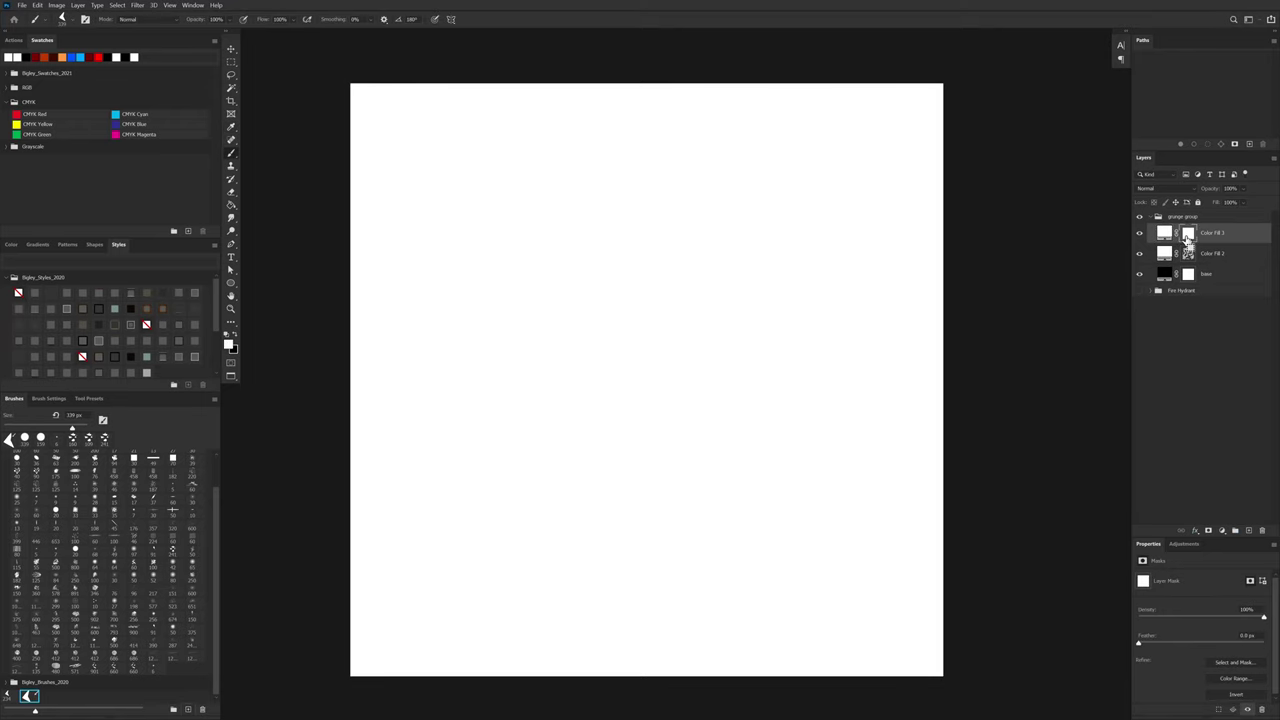
key(ctrl+i)
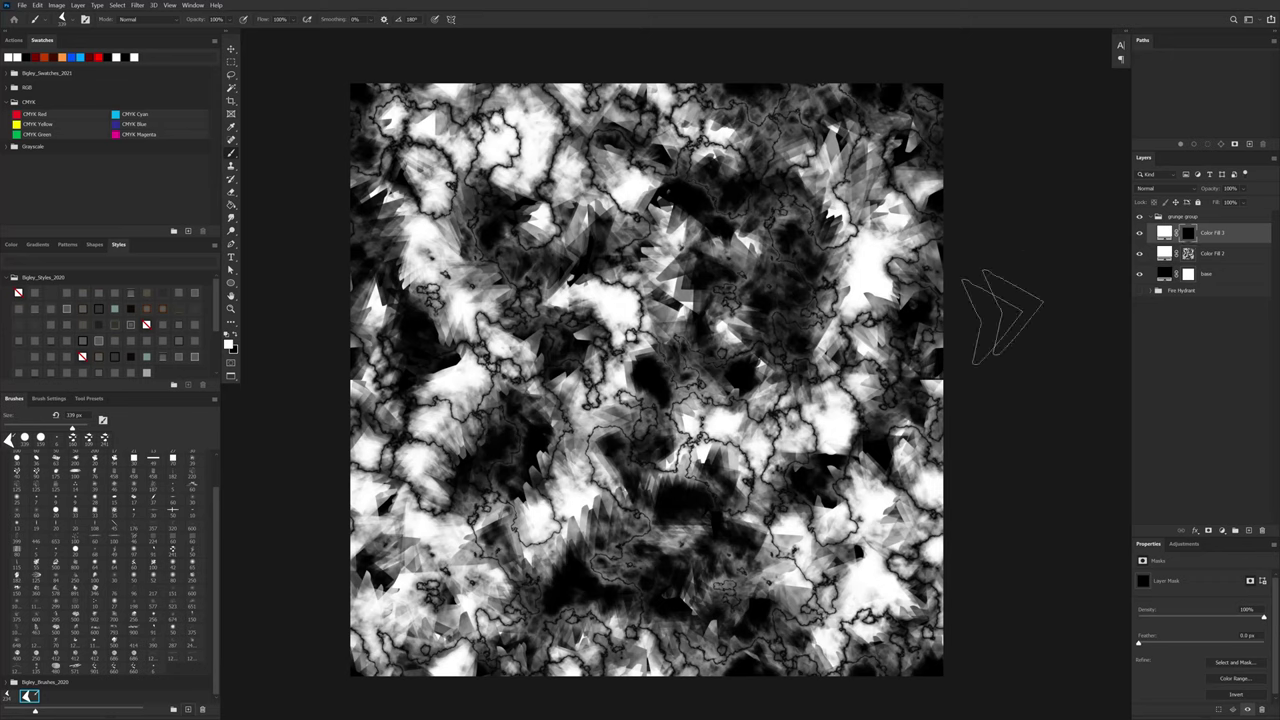
right_click(814, 298)
mouse_move(1114, 498)
mouse_down()
mouse_move(1114, 412)
mouse_move(1114, 465)
mouse_move(1101, 460)
mouse_up()
click(938, 483)
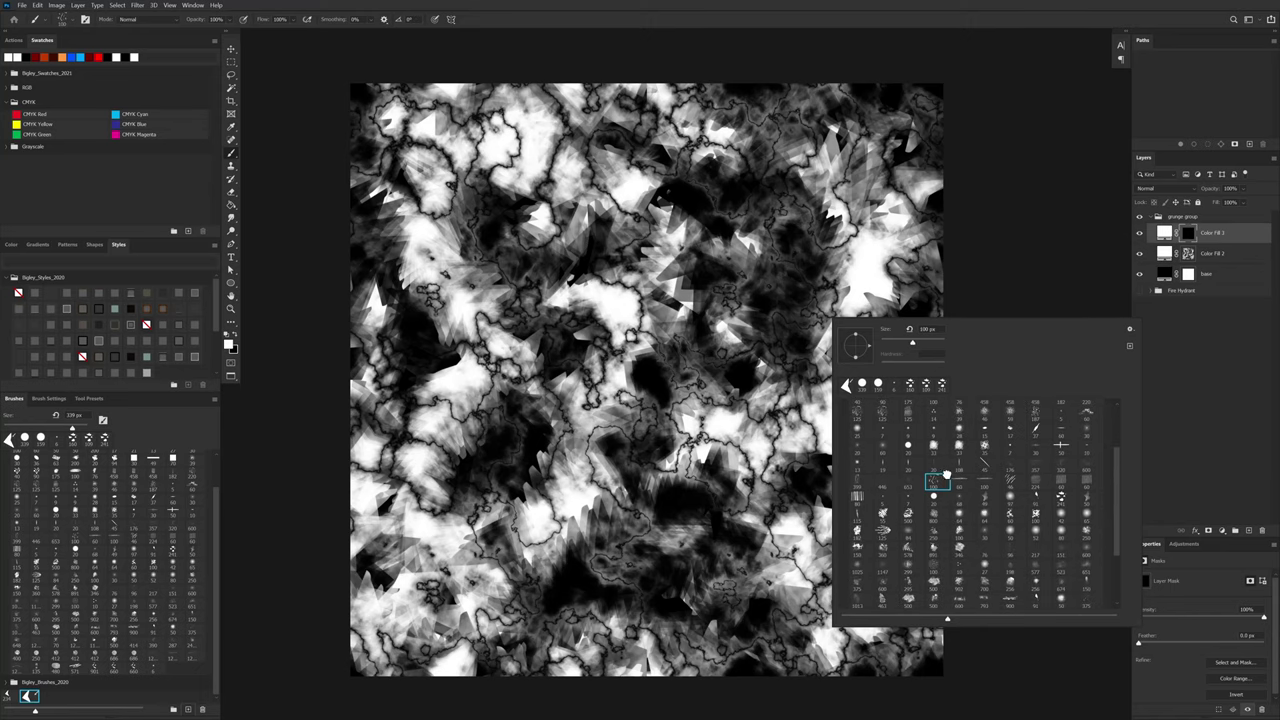
click(698, 516)
key(x)
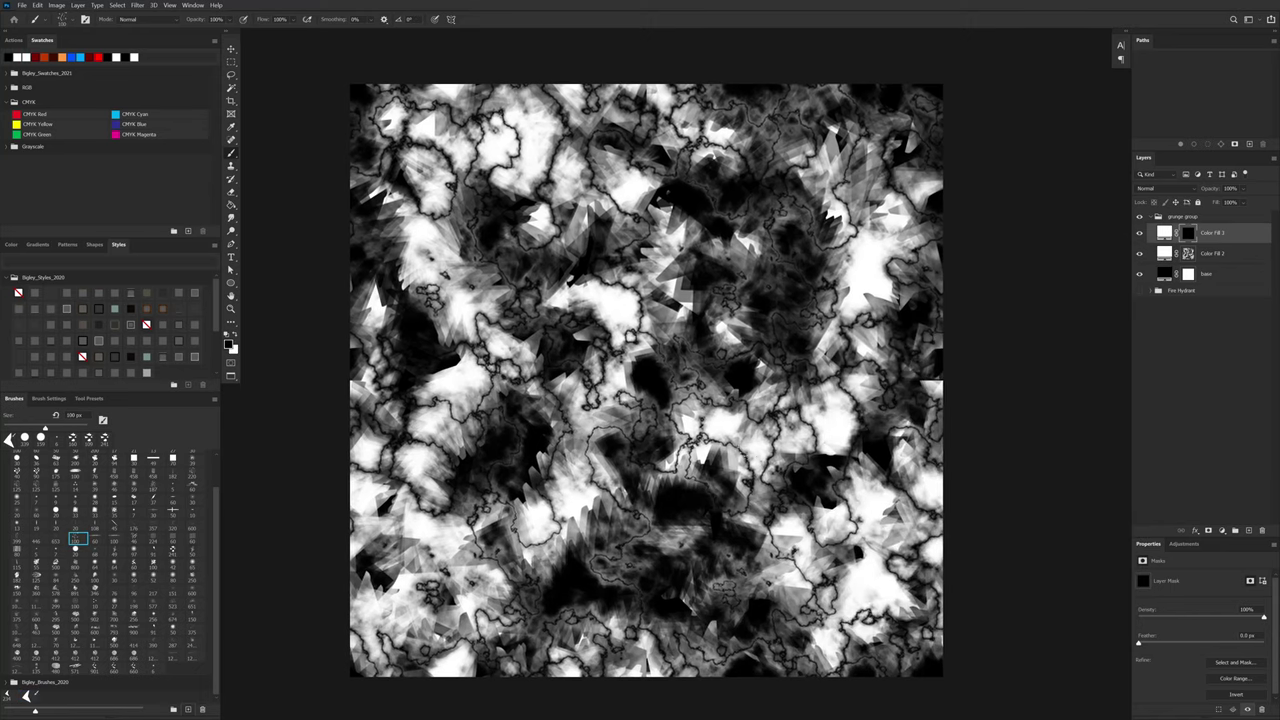
Step: Paint white speckled cracks across the whole mask of Color Fill 3, concentrating on the dark areas
key(x)
drag(743, 446, 815, 416)
mouse_move(672, 506)
mouse_down()
mouse_move(770, 405)
mouse_move(760, 440)
mouse_up()
key(ctrl+z)
mouse_move(700, 490)
mouse_down()
mouse_move(683, 385)
mouse_move(742, 506)
mouse_up()
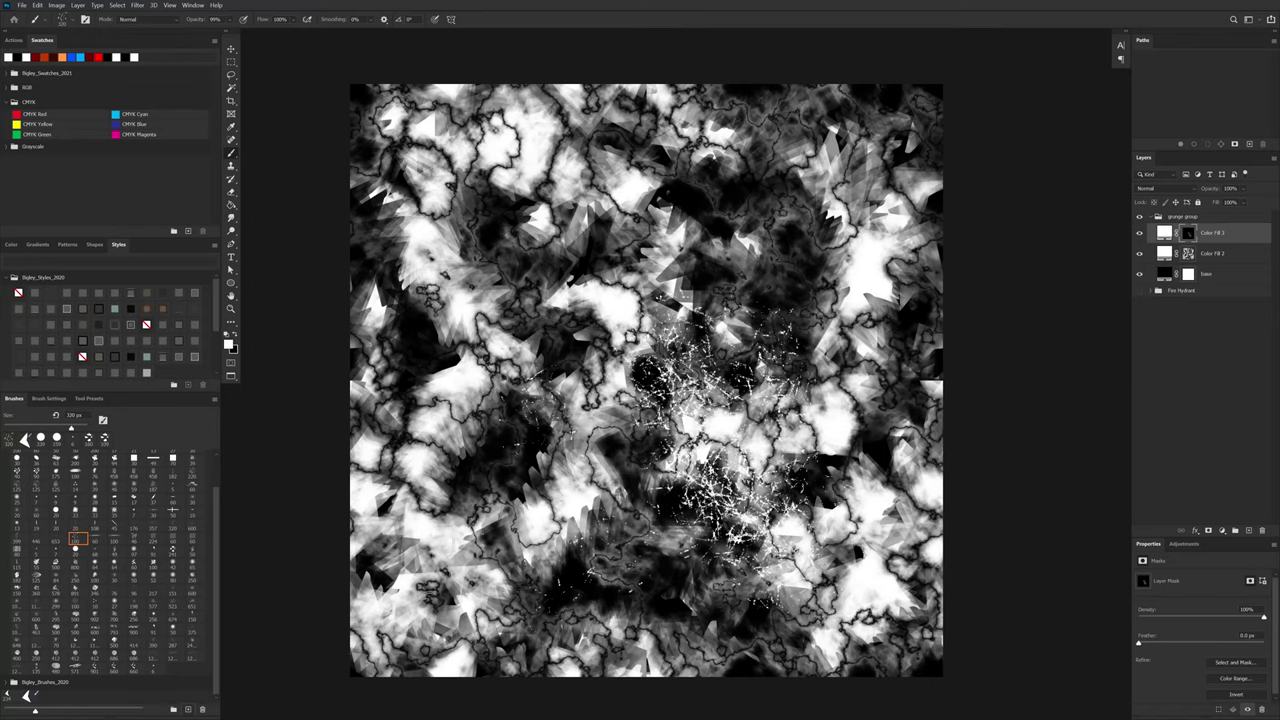
drag(530, 415, 600, 605)
mouse_move(740, 335)
mouse_down()
mouse_move(790, 312)
mouse_move(675, 205)
mouse_move(415, 365)
mouse_move(840, 142)
mouse_move(872, 268)
mouse_move(768, 622)
mouse_move(530, 700)
mouse_move(843, 690)
mouse_move(944, 364)
mouse_up()
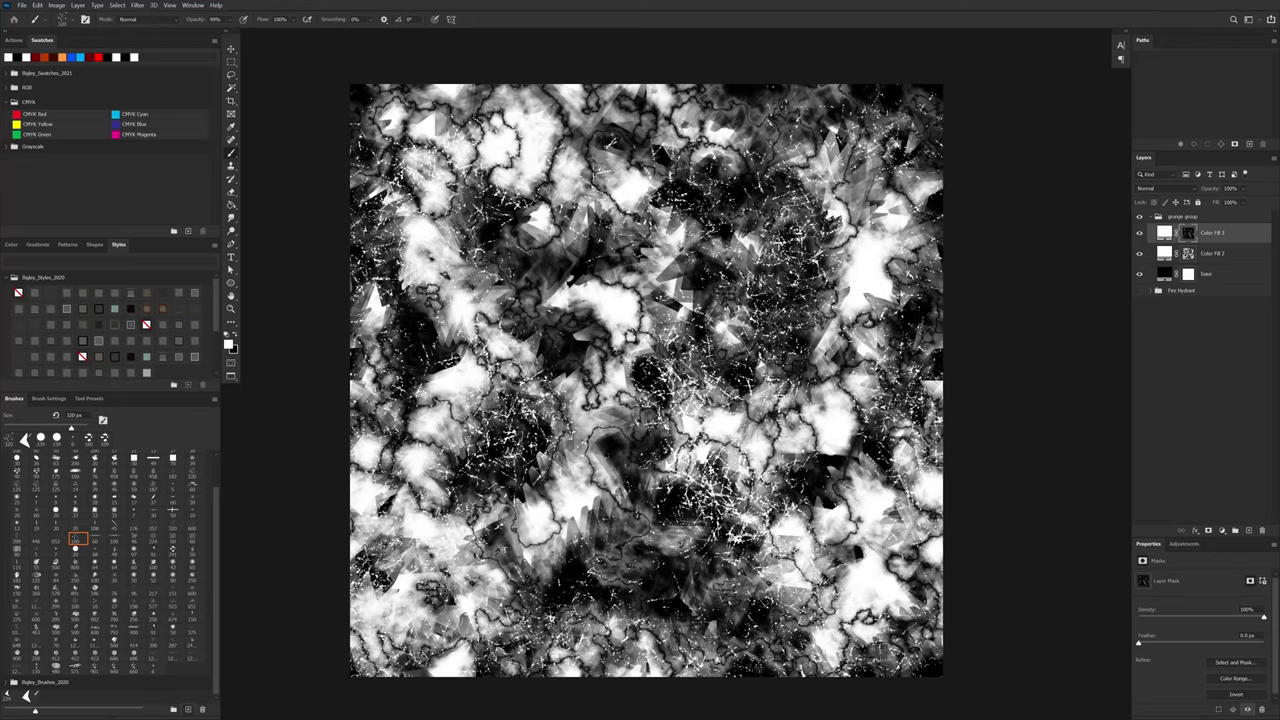
mouse_move(935, 370)
mouse_down()
mouse_move(945, 165)
mouse_move(857, 72)
mouse_move(375, 92)
mouse_up()
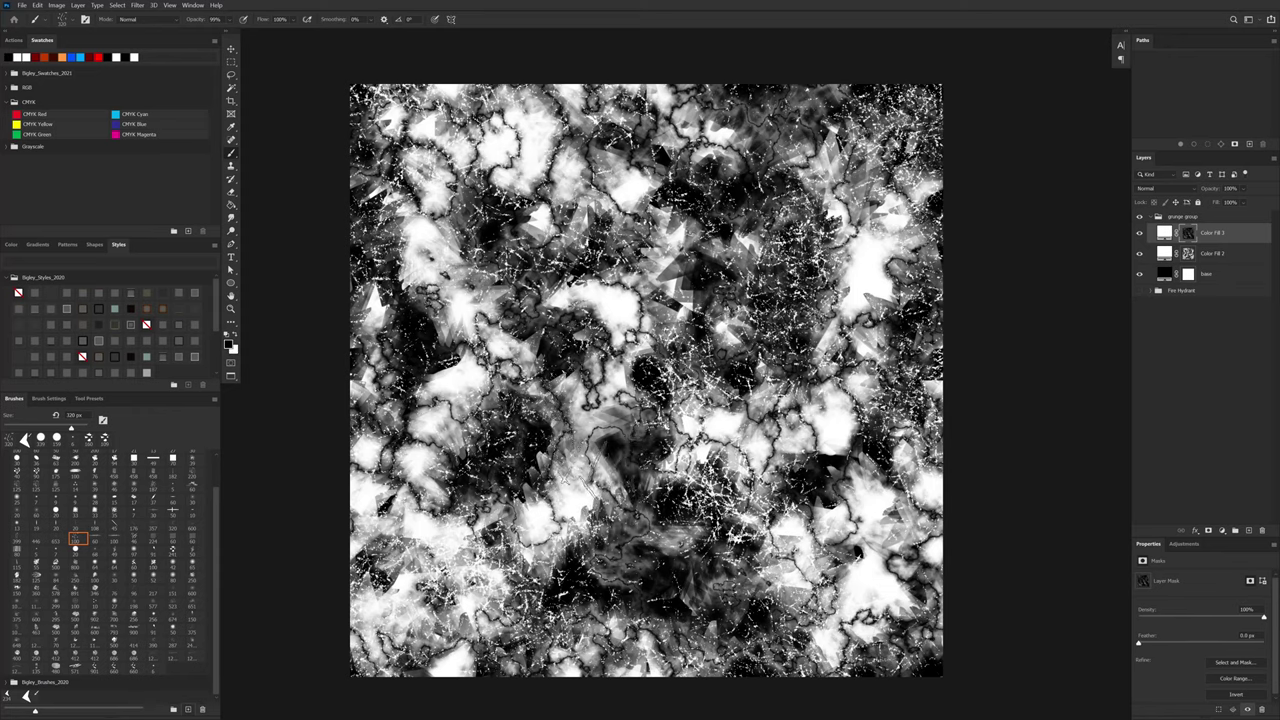
Step: Set the brush opacity to 100% and add more white speckles to the sparse central areas of the mask
key(x)
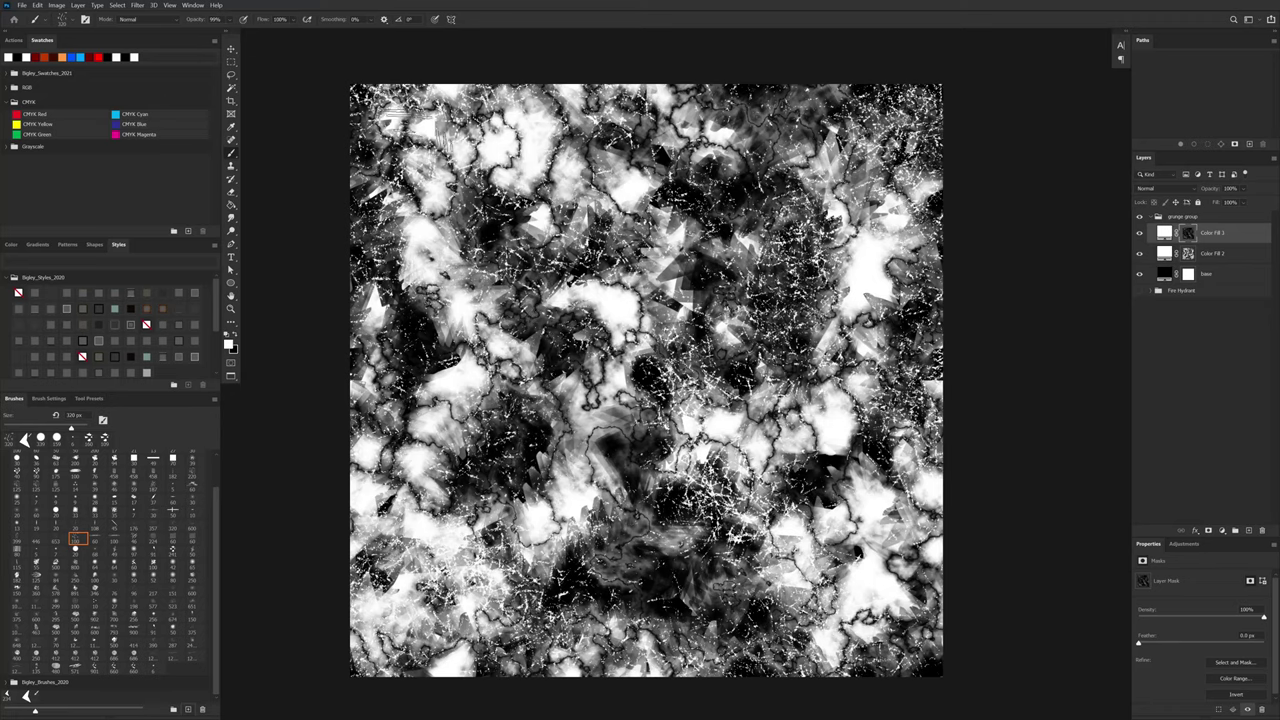
drag(214, 22, 240, 26)
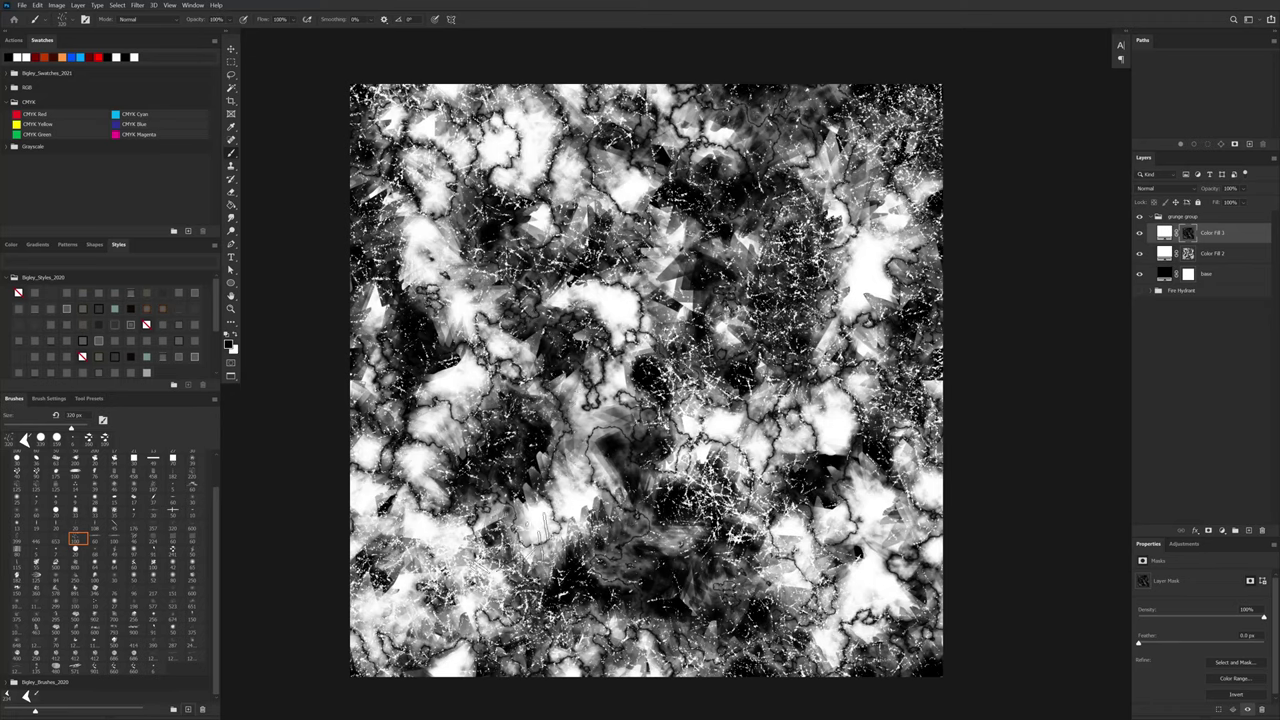
key(x)
mouse_move(582, 555)
mouse_down()
mouse_move(630, 511)
mouse_move(712, 494)
mouse_move(728, 562)
mouse_up()
key(ctrl+z)
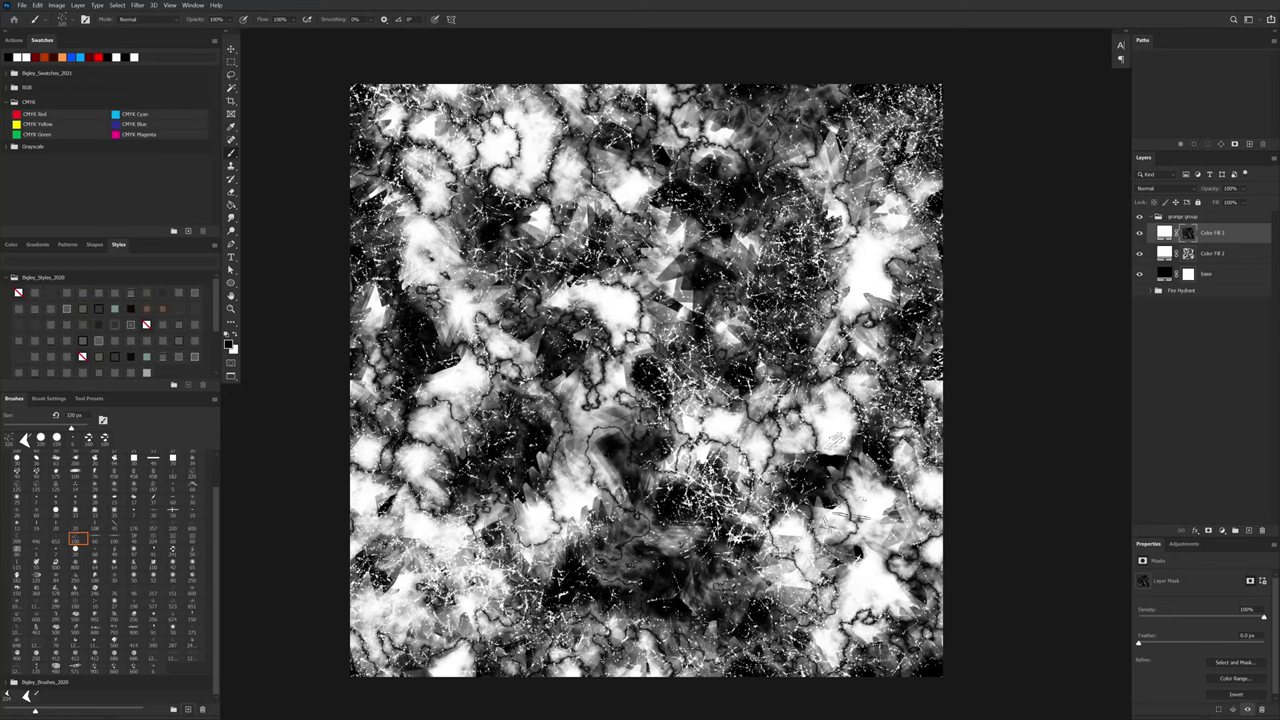
key(x)
mouse_move(600, 450)
mouse_down()
mouse_move(620, 510)
mouse_move(575, 480)
mouse_up()
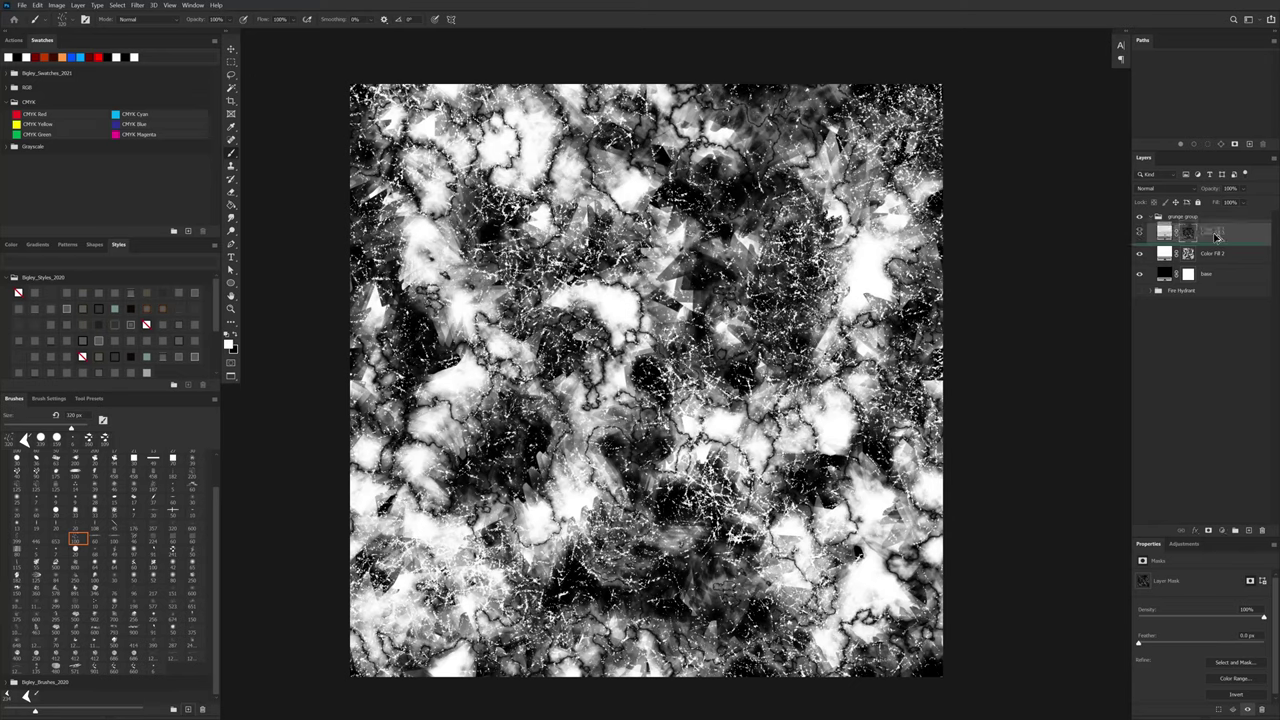
Step: Duplicate the Color Fill 3 layer and set the copy's fill color to black (000000)
key(ctrl+j)
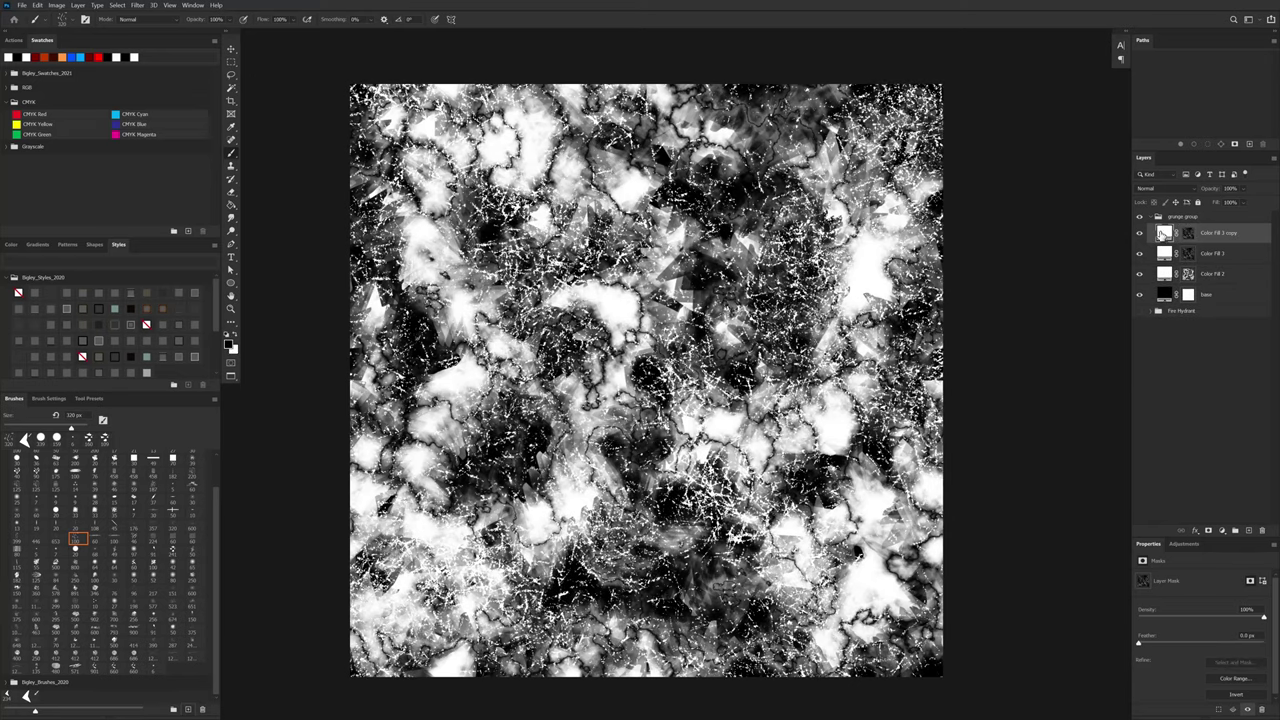
double_click(1164, 233)
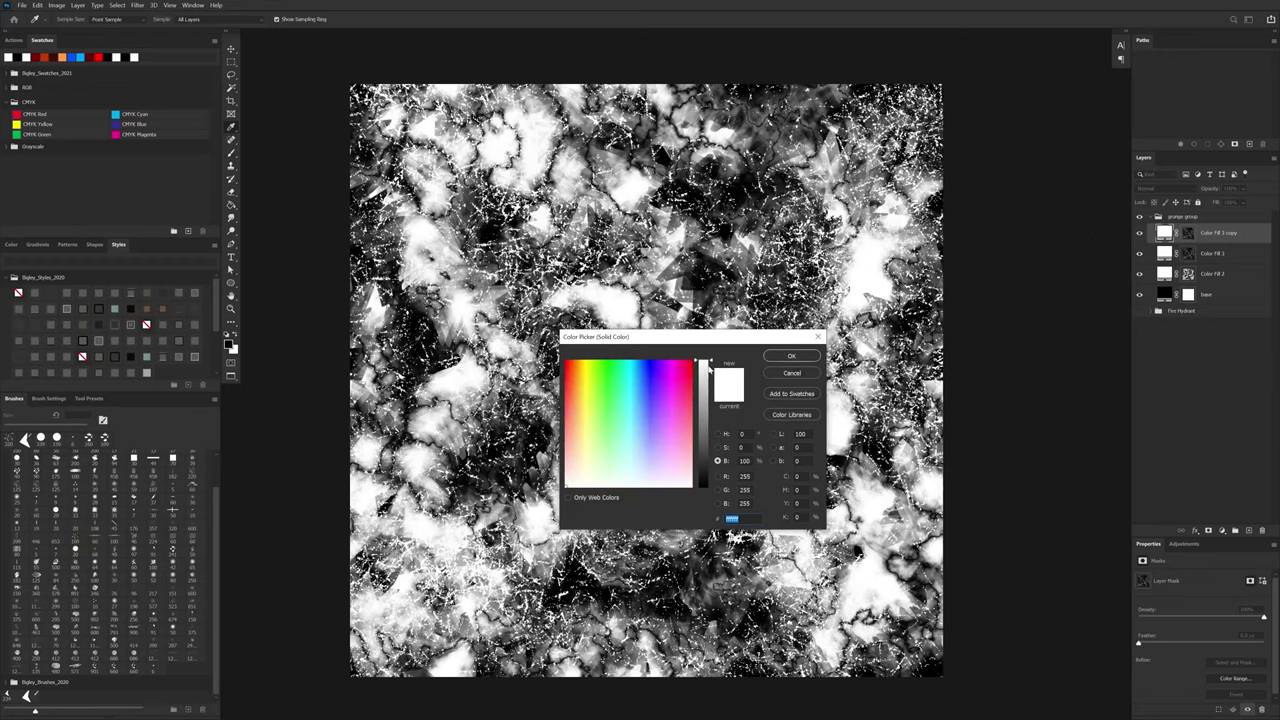
drag(711, 363, 716, 550)
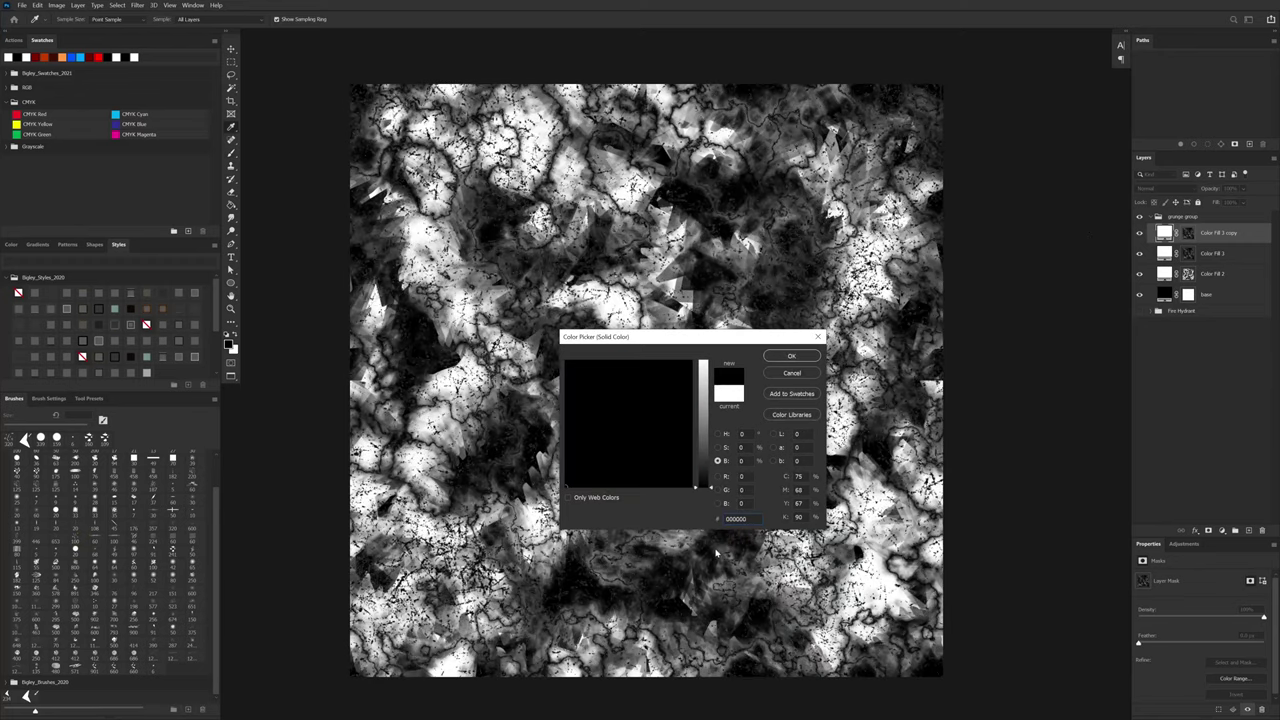
click(791, 356)
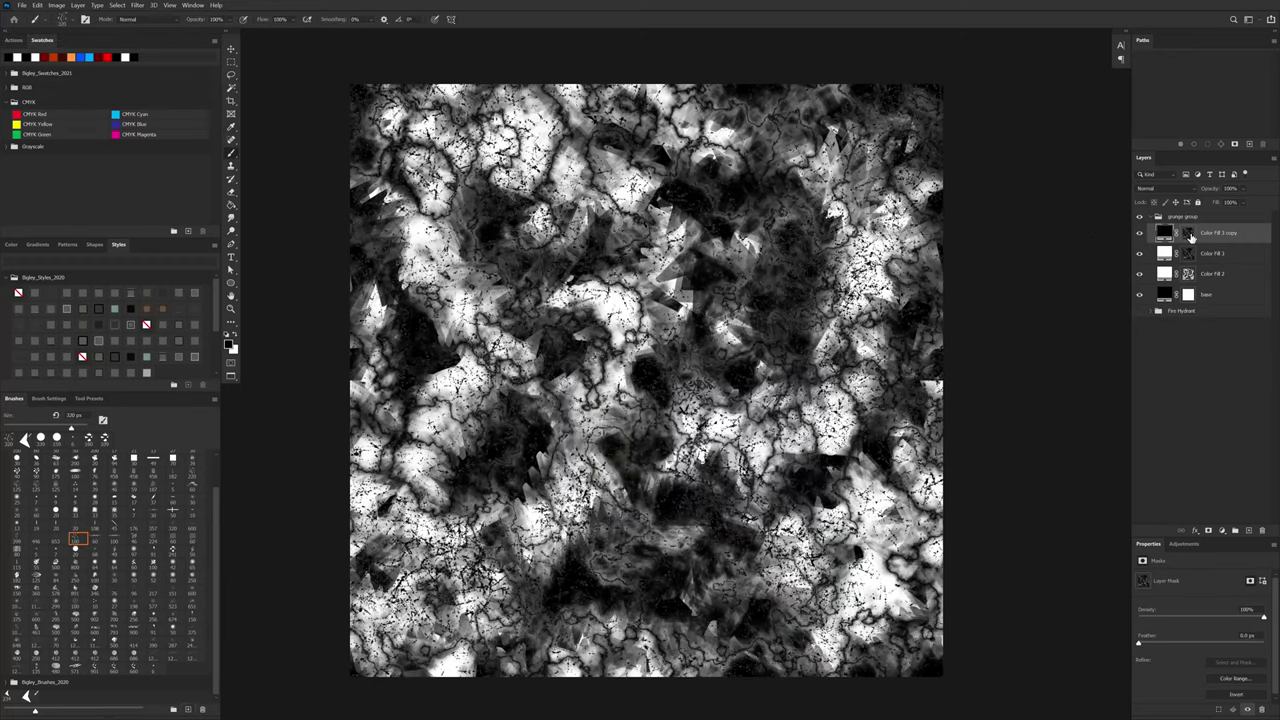
Step: Delete the black copy's layer mask and replace it with a new mask inverted to black
key(x)
right_click(1187, 236)
click(1210, 256)
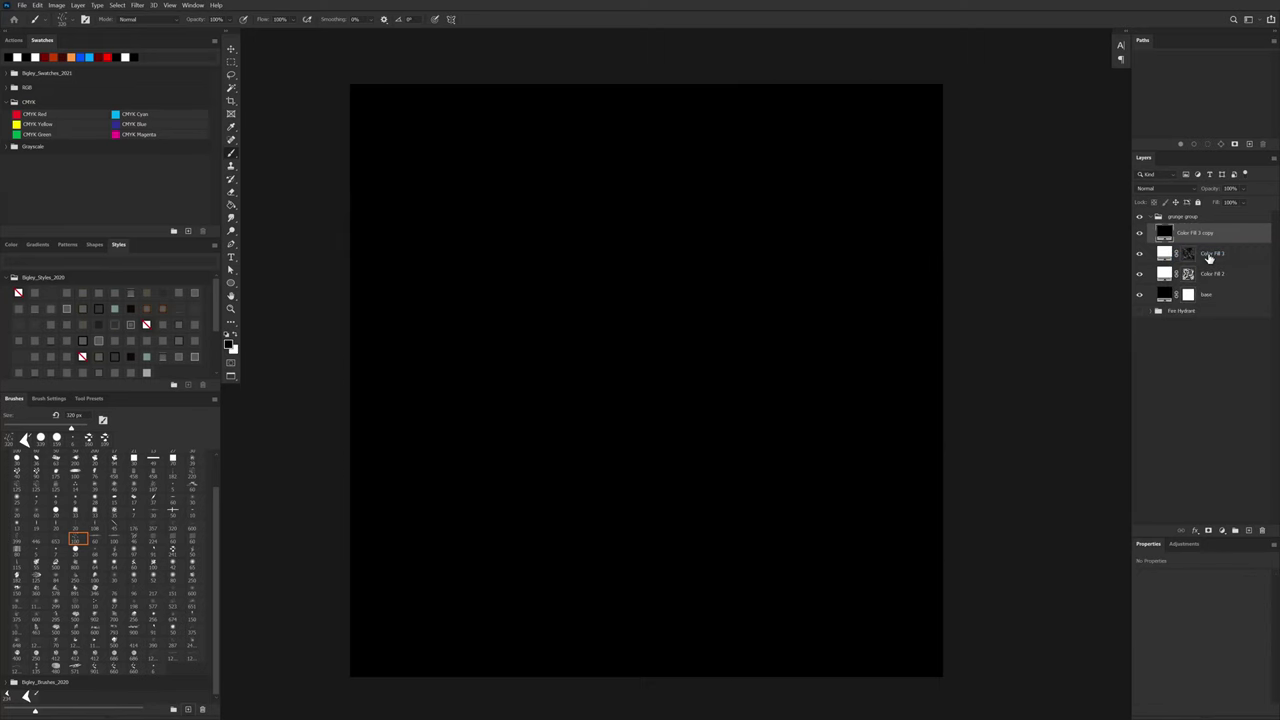
click(1138, 233)
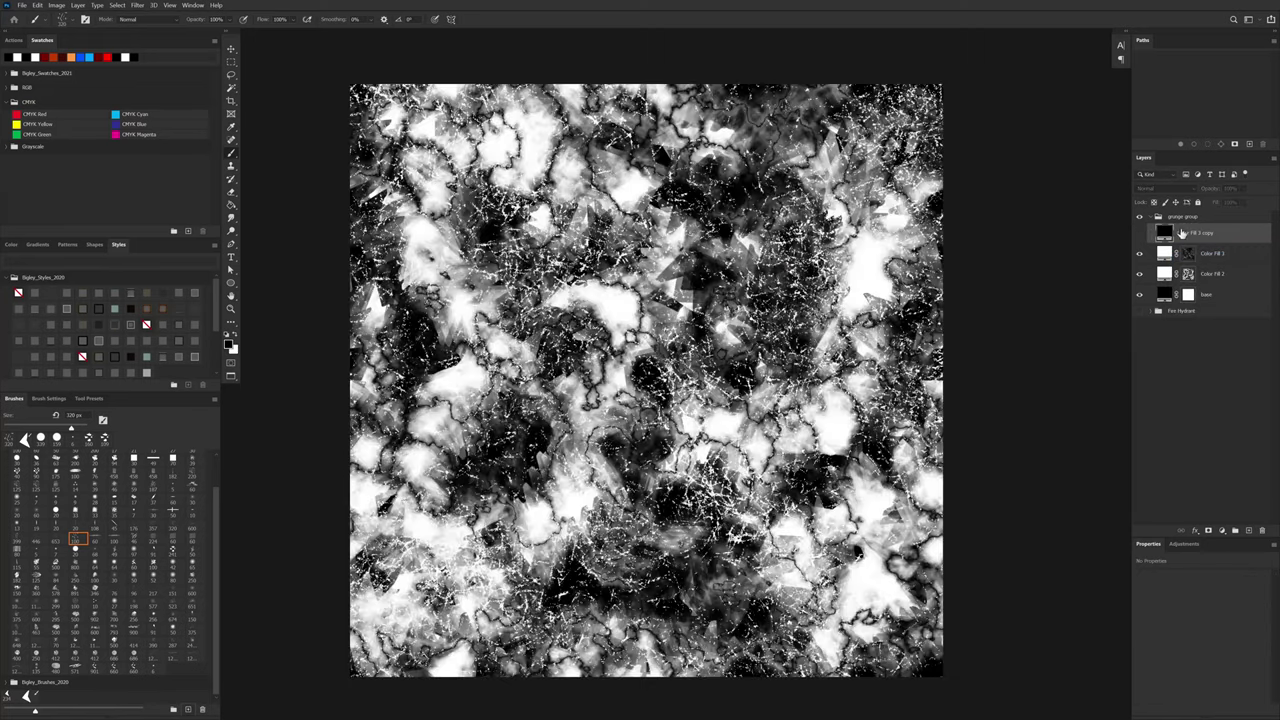
click(1139, 233)
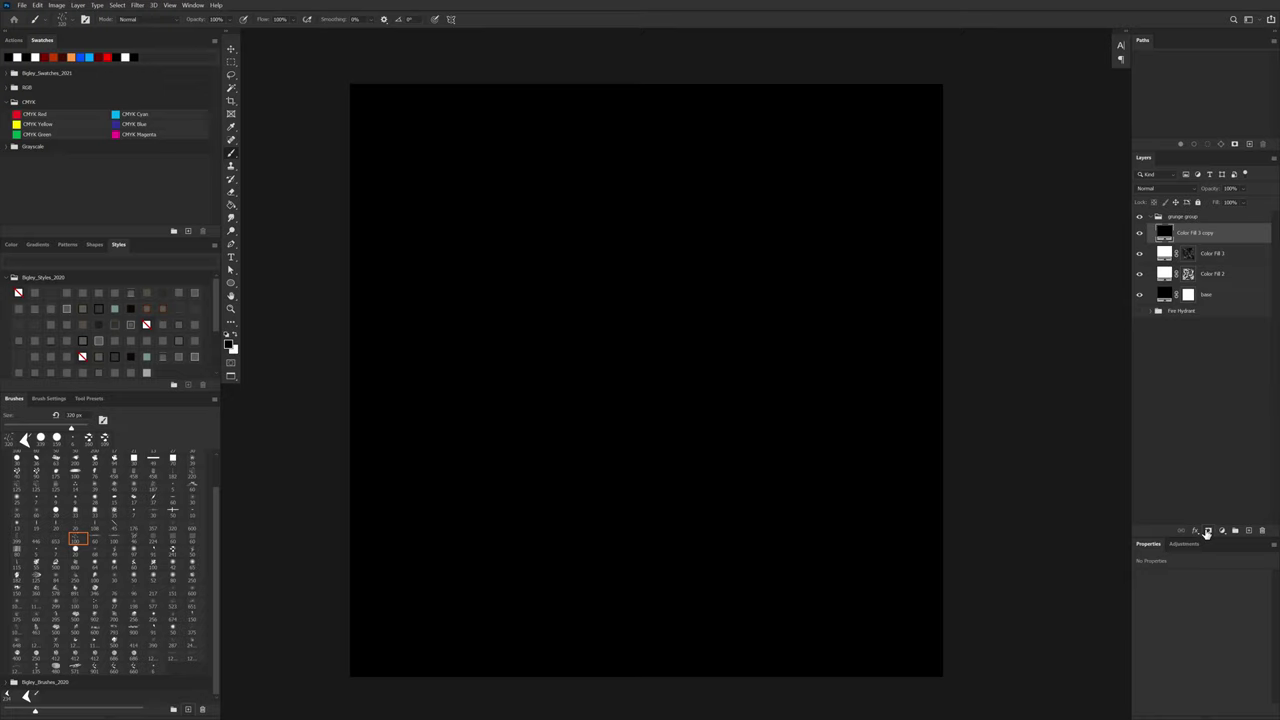
click(1208, 531)
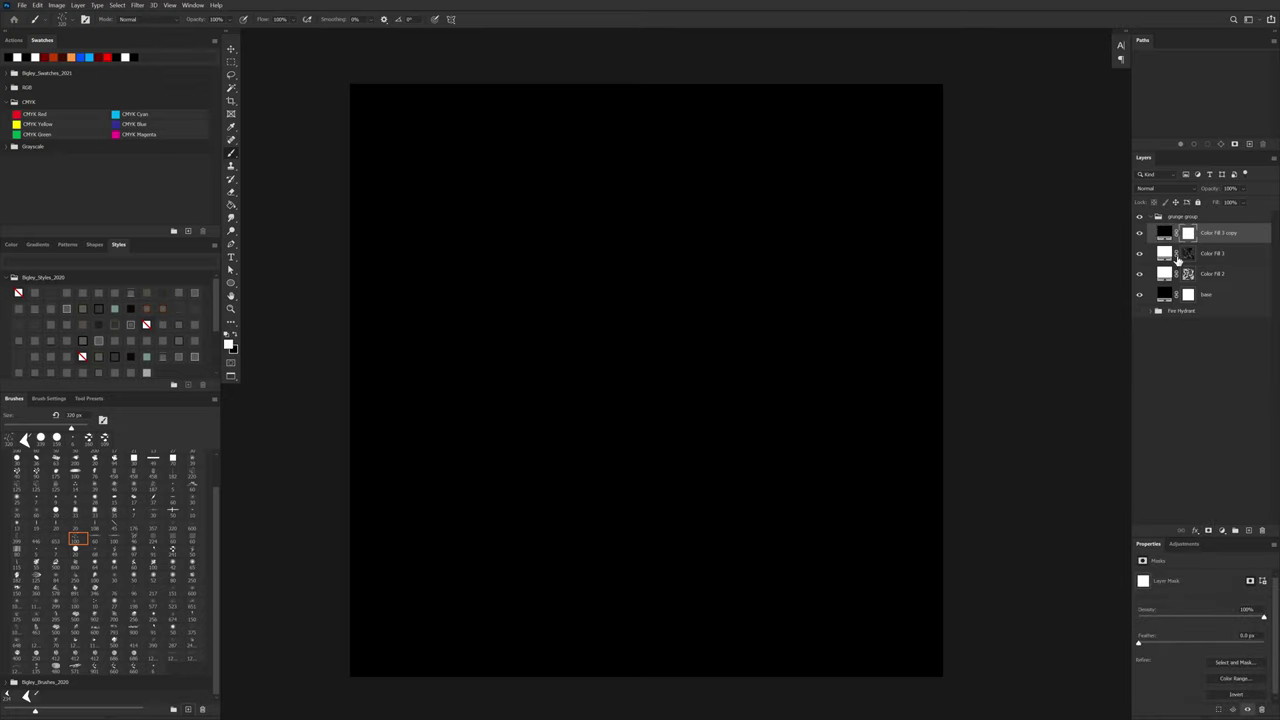
key(ctrl+i)
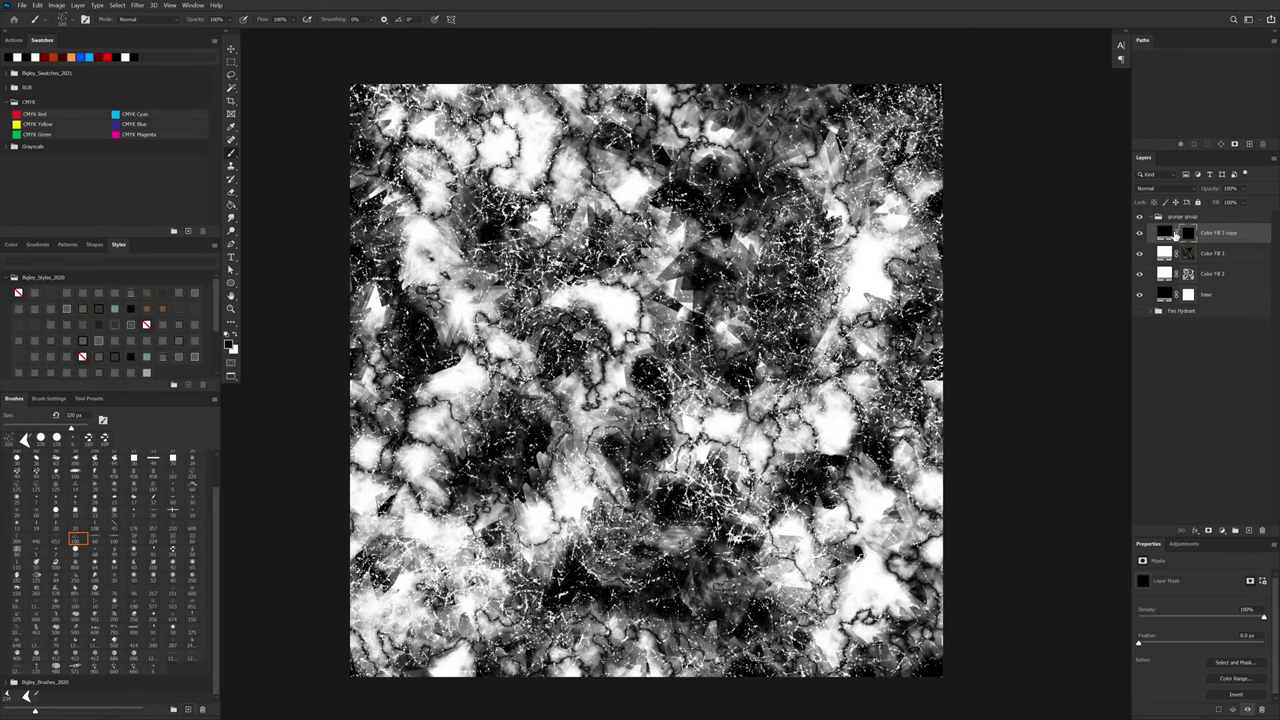
Step: Brush white into the black fill's mask so dark speckled cracks cover the bright areas across the canvas
mouse_move(648, 258)
mouse_down()
mouse_move(606, 385)
mouse_move(630, 335)
mouse_move(830, 320)
mouse_move(775, 530)
mouse_up()
mouse_move(862, 282)
mouse_down()
mouse_move(826, 650)
mouse_move(880, 205)
mouse_move(470, 150)
mouse_up()
mouse_move(436, 420)
mouse_down()
mouse_move(420, 520)
mouse_move(445, 628)
mouse_move(560, 536)
mouse_move(640, 415)
mouse_up()
mouse_move(565, 235)
mouse_down()
mouse_move(560, 160)
mouse_move(645, 175)
mouse_up()
drag(480, 120, 665, 120)
drag(350, 220, 480, 580)
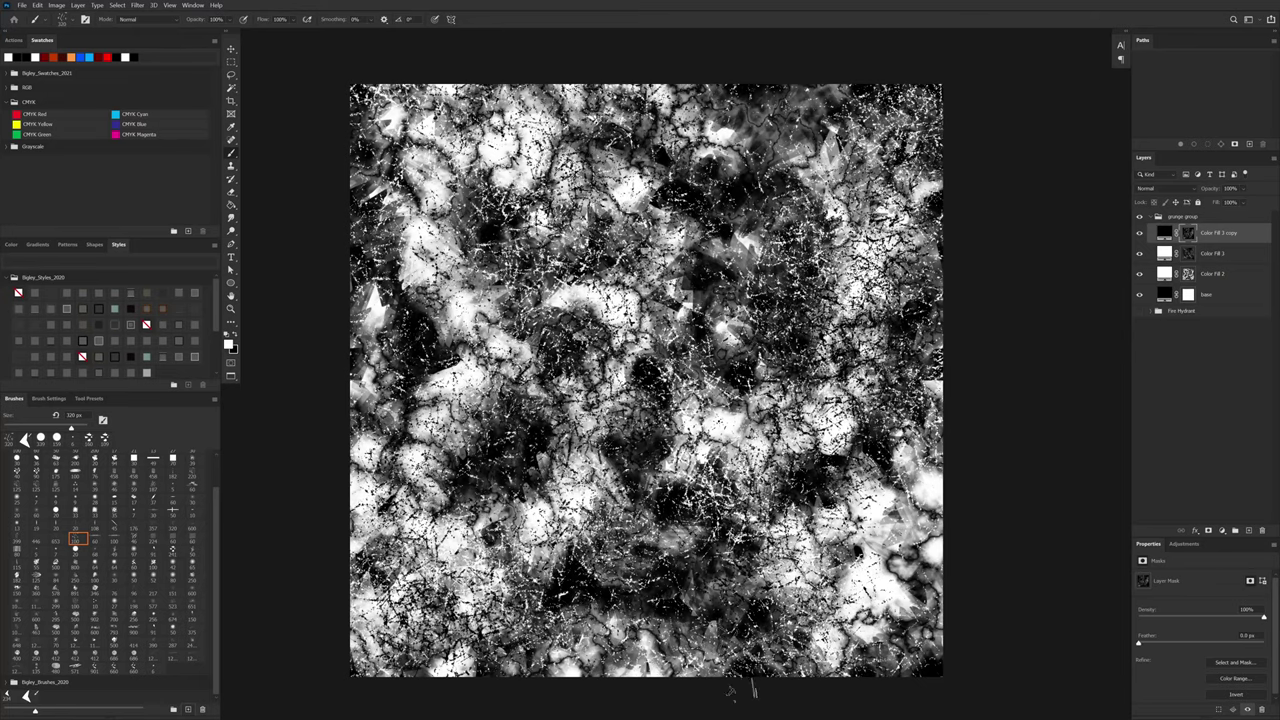
Step: Reapply the last Offset filter to Color Fill 3's mask and hide the Color Fill 3 copy layer
click(1189, 256)
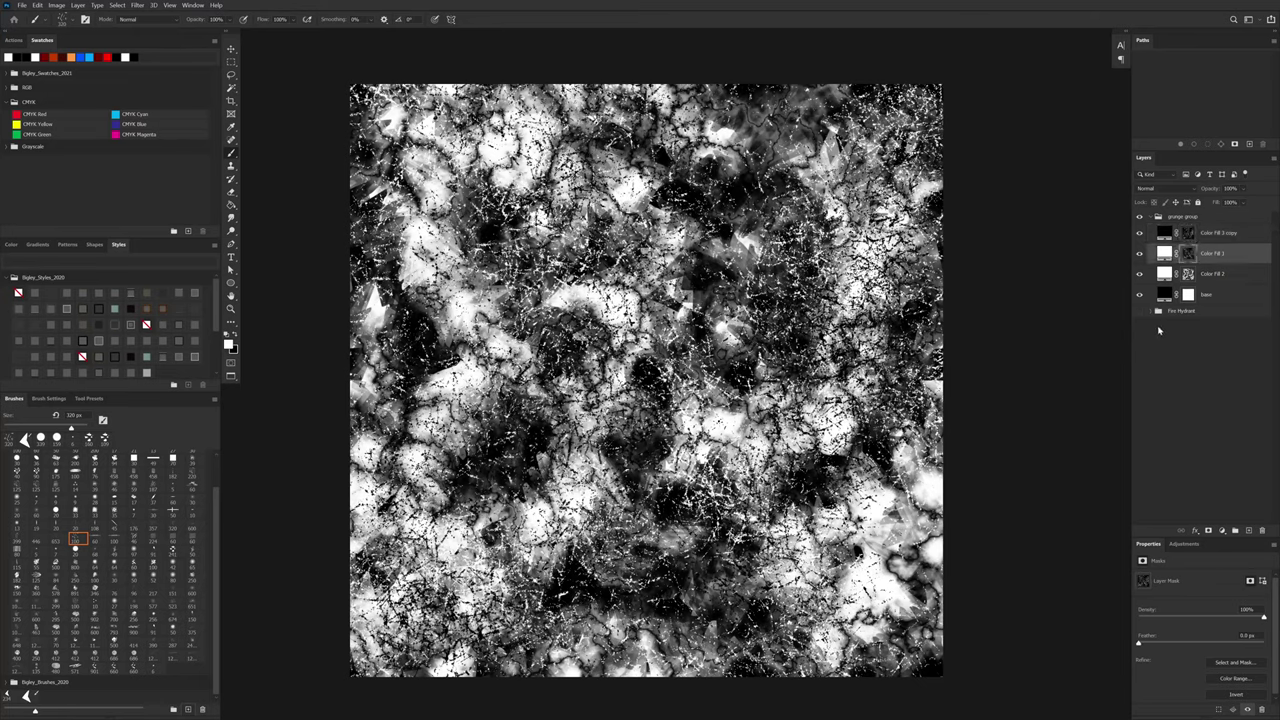
click(138, 5)
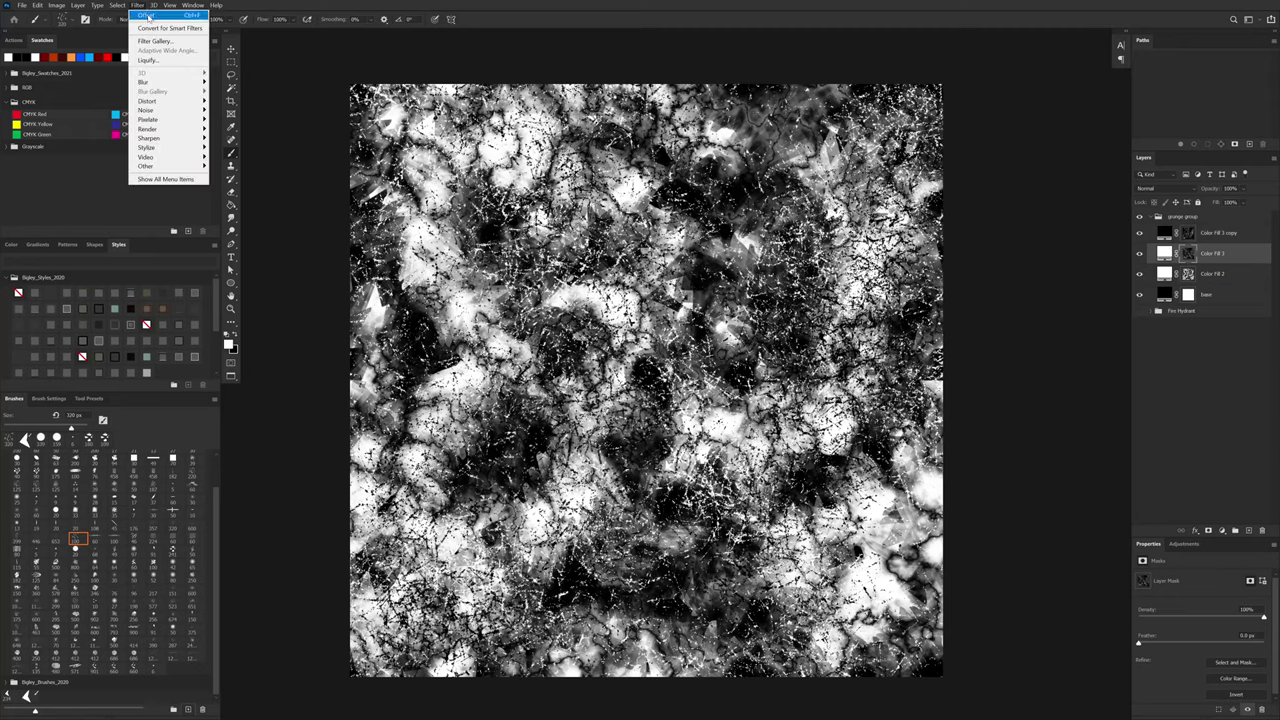
click(1189, 254)
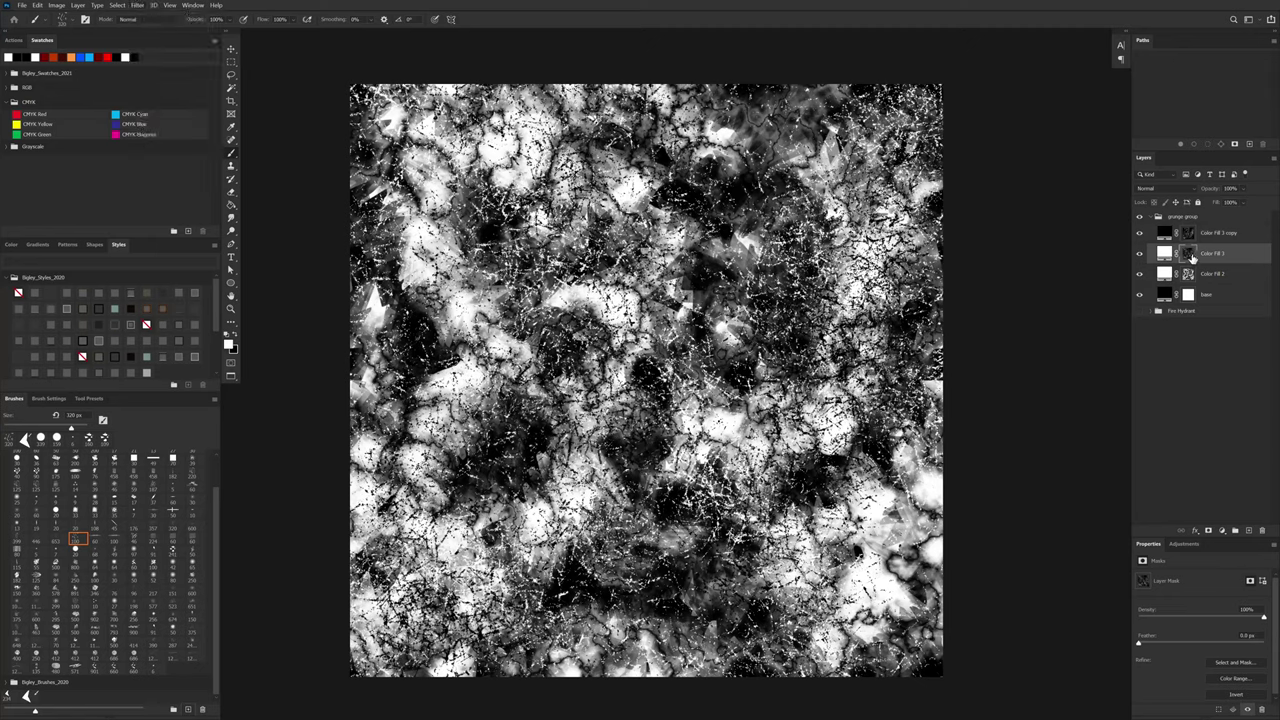
key(ctrl+f)
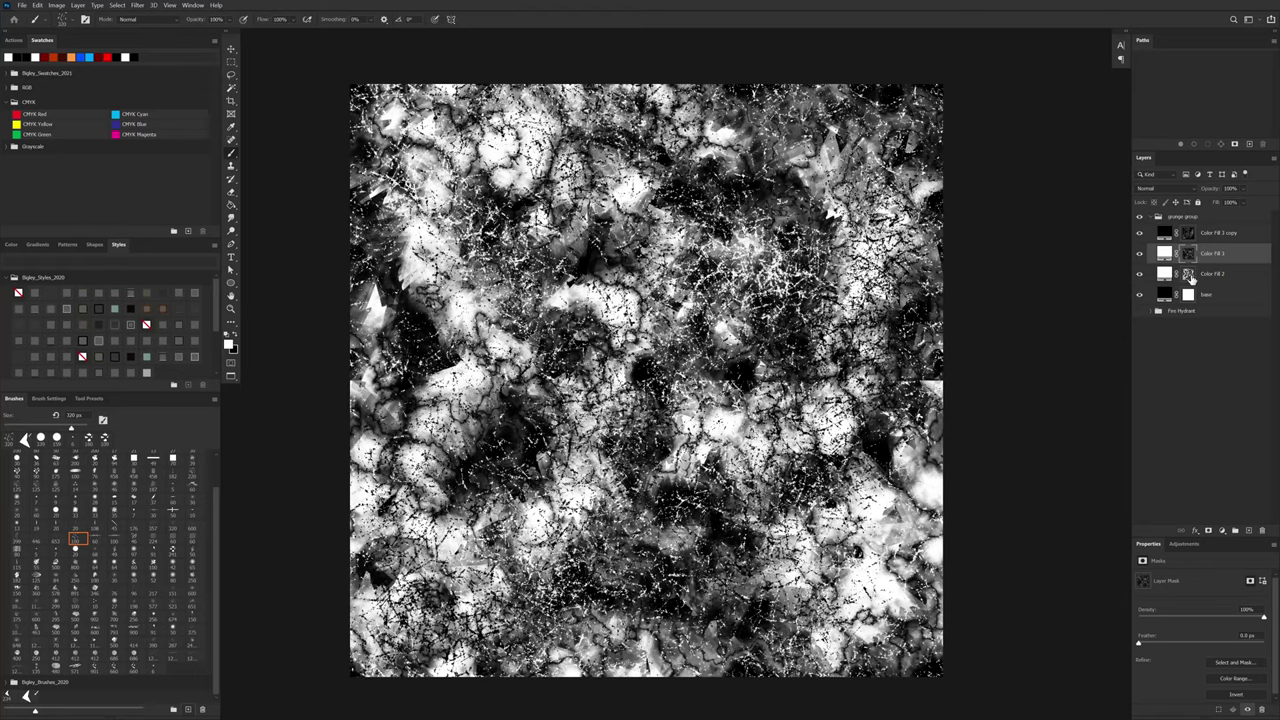
click(1141, 235)
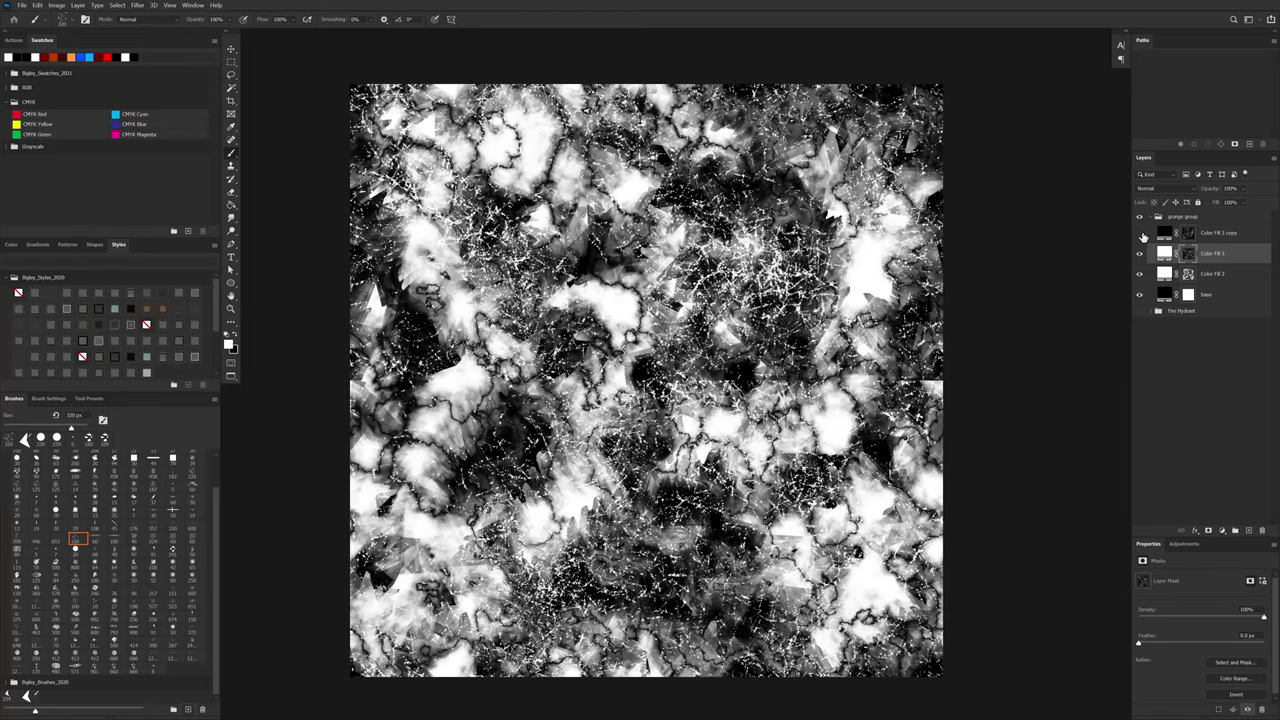
Step: Compare the grunge with and without the Color Fill 3 copy layer and leave that layer shown
click(1141, 234)
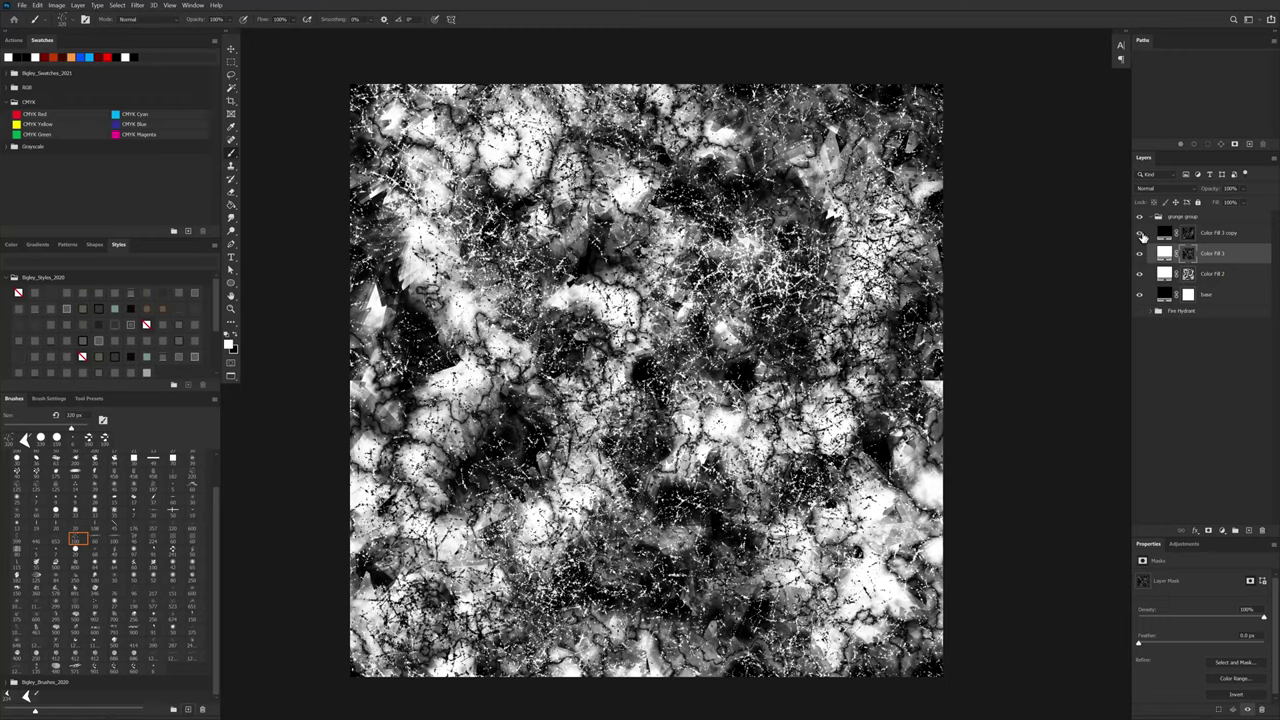
click(1141, 234)
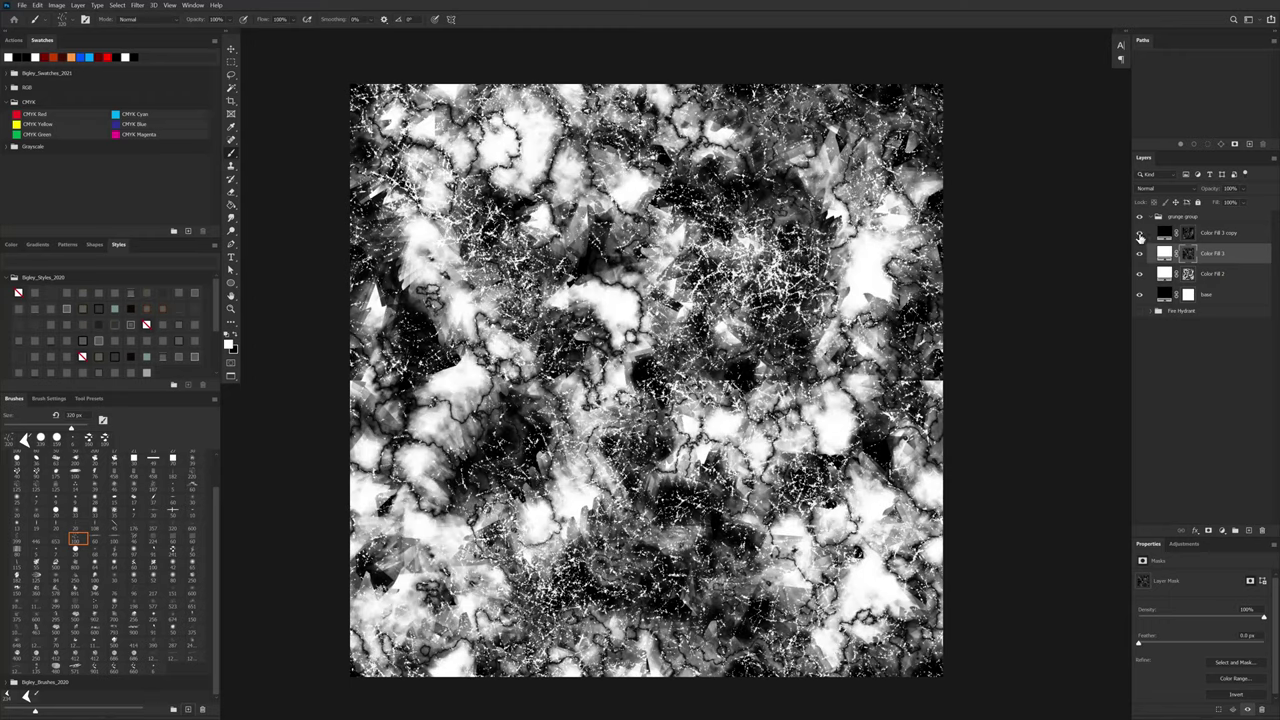
click(1140, 233)
Step: Reapply the last Offset filter to the masks of Color Fill 3 copy, Color Fill 3 and Color Fill 2
click(1186, 234)
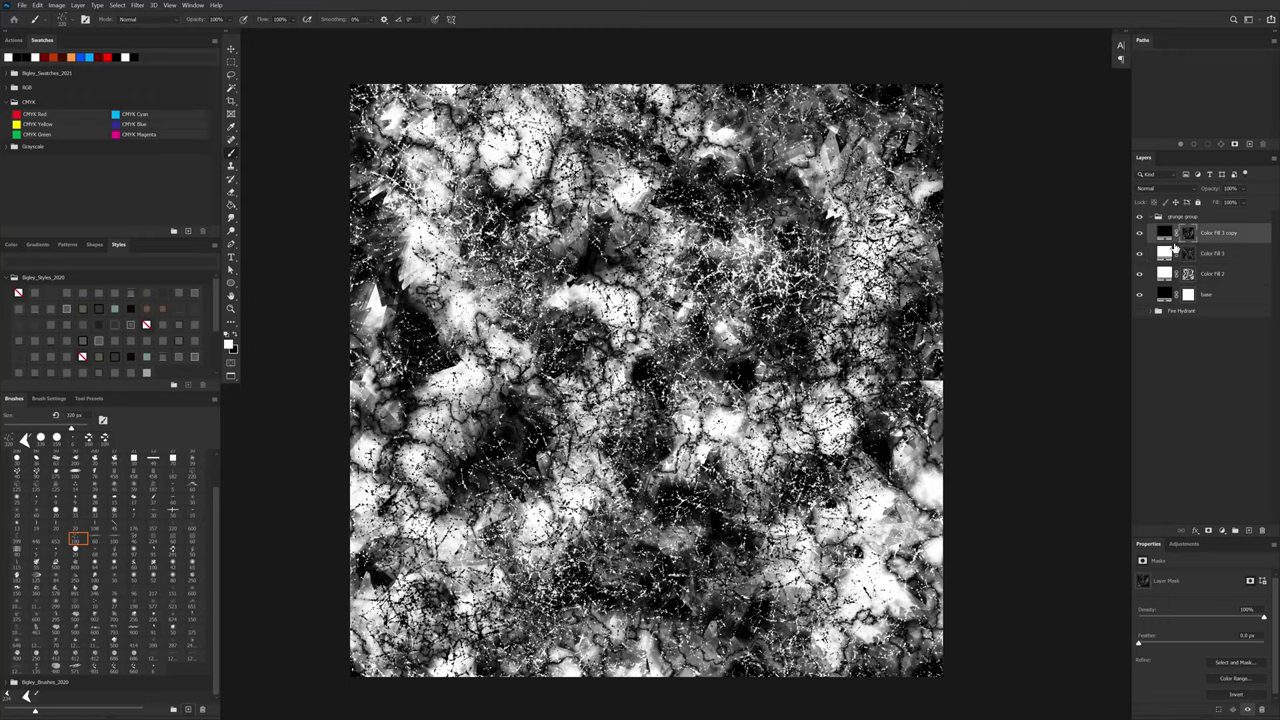
key(f)
key(f)
key(f)
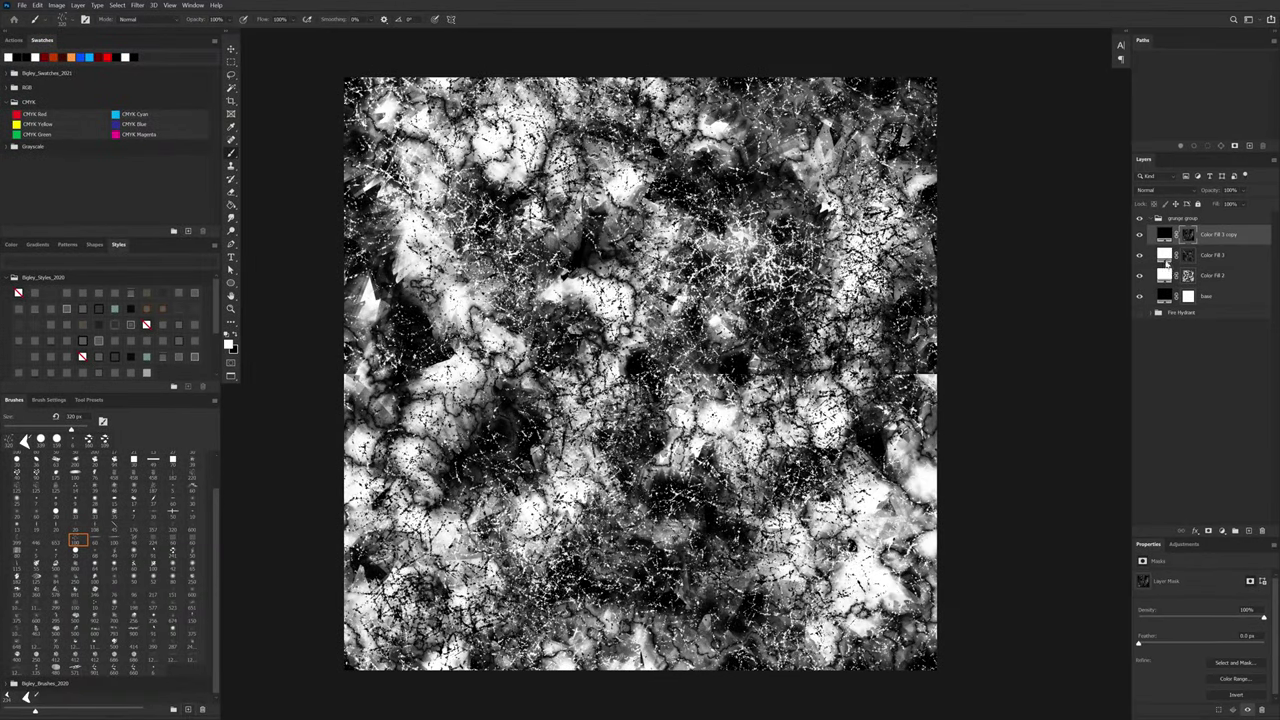
key(ctrl+z)
click(1187, 260)
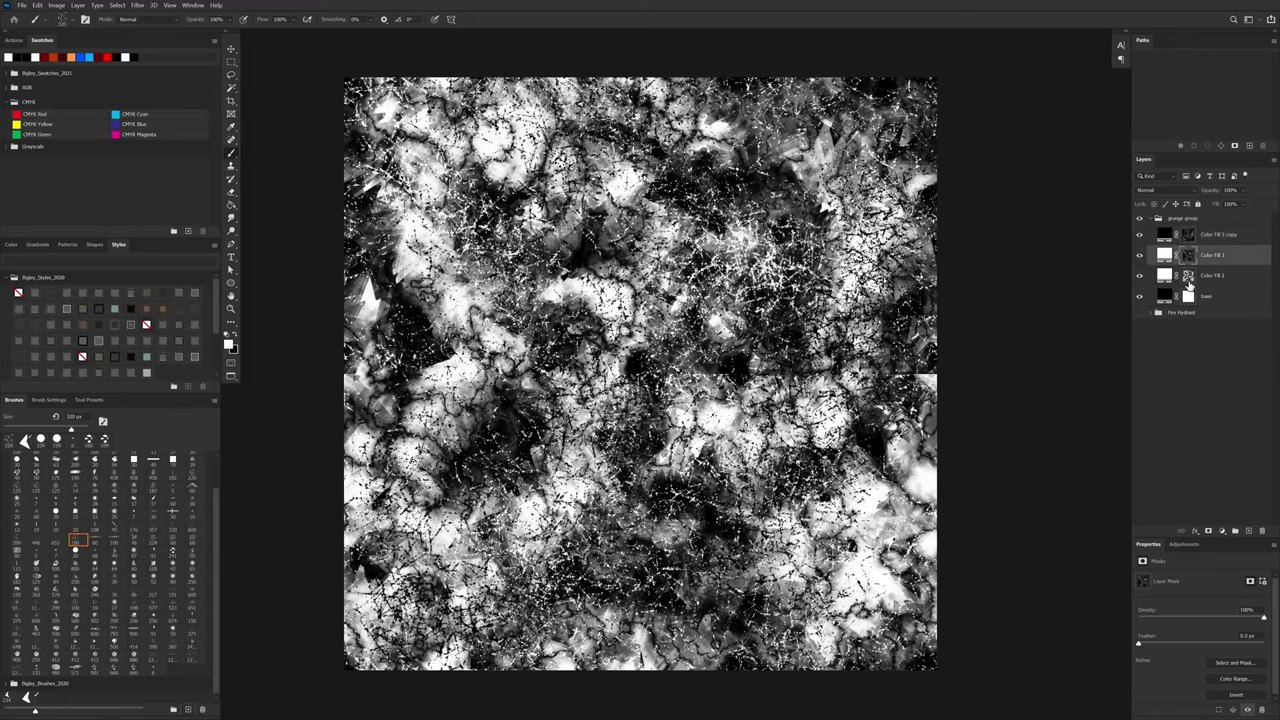
click(1188, 282)
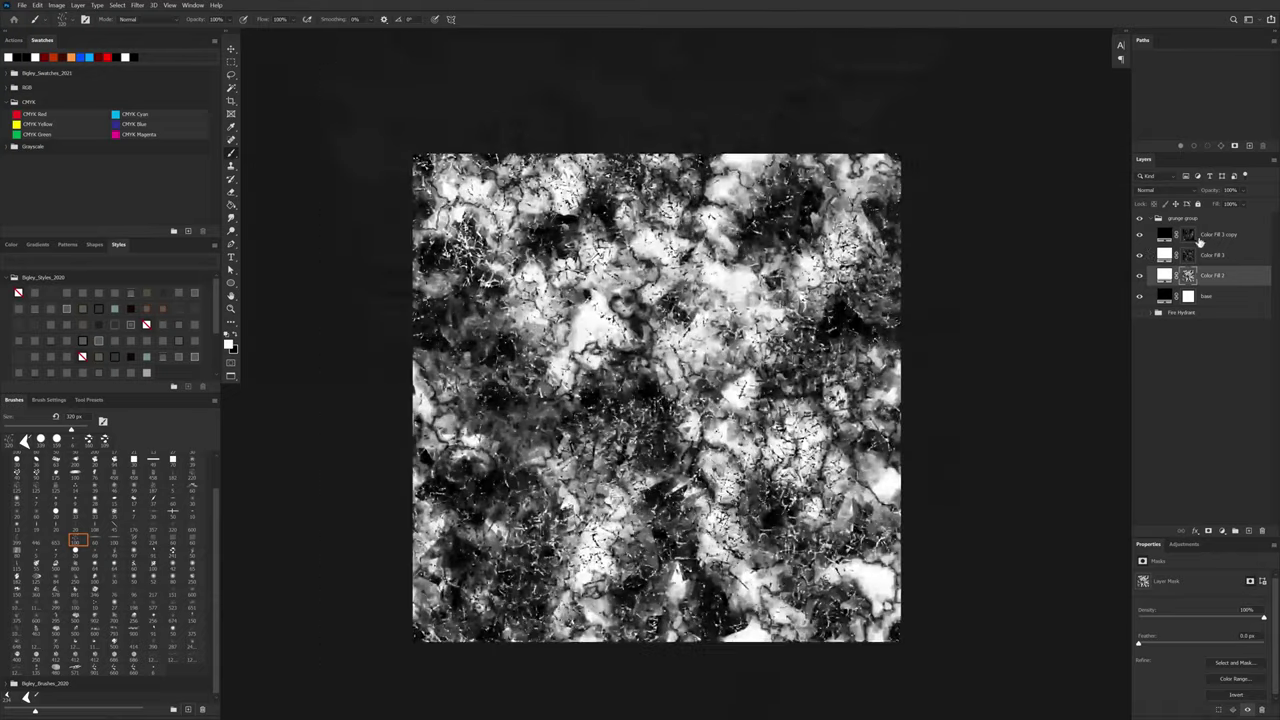
Step: Duplicate the collapsed grunge group and merge the copy into a single pixel layer
click(1152, 220)
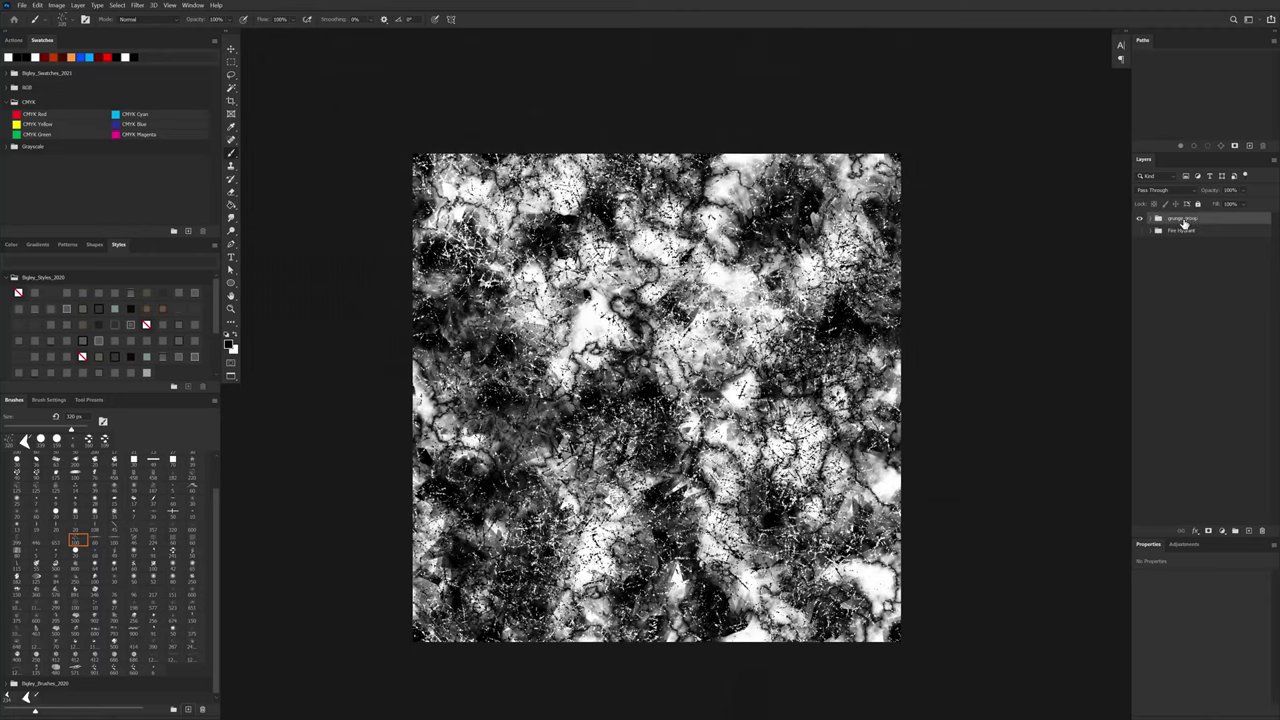
drag(1188, 222, 1212, 208)
click(1190, 234)
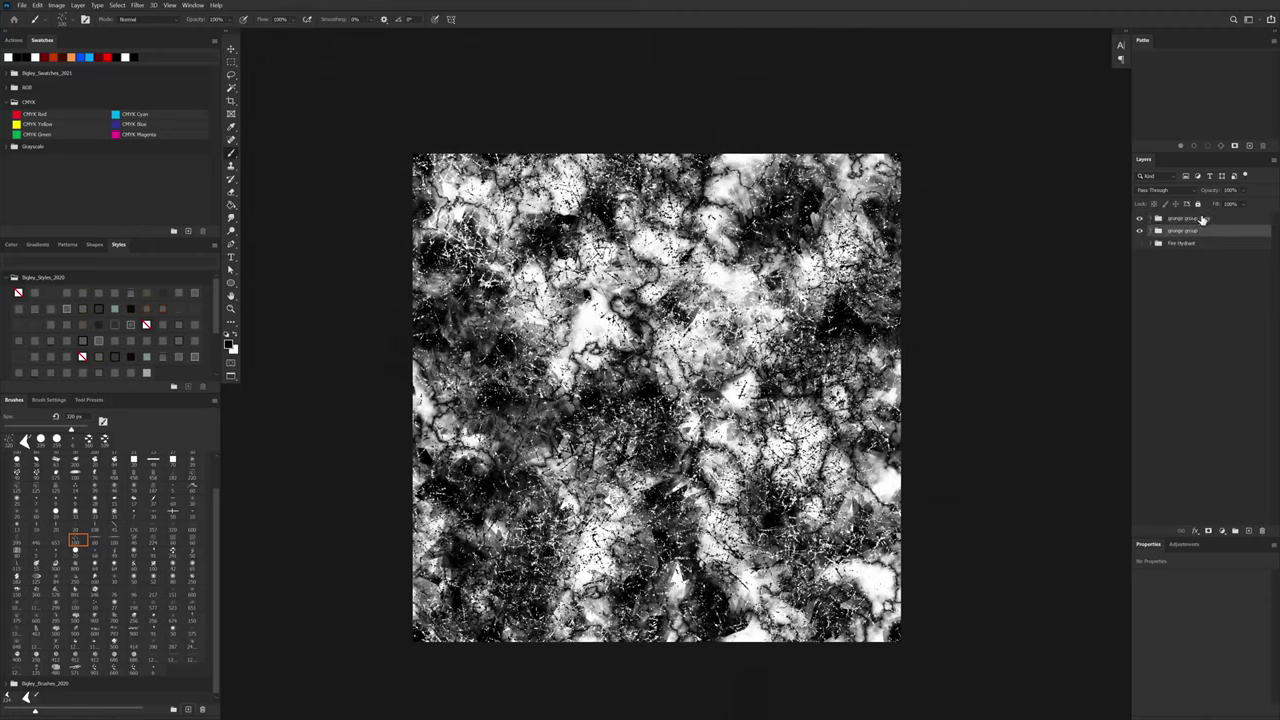
click(1199, 224)
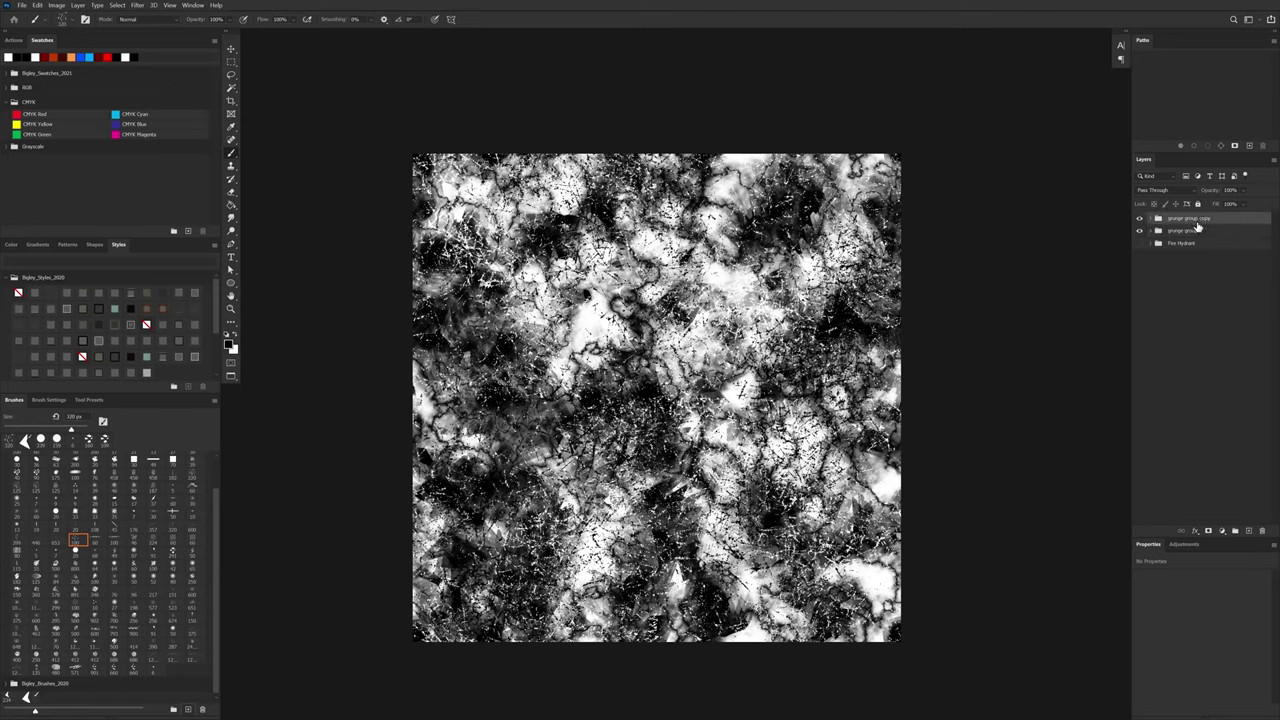
click(1151, 218)
click(1151, 218)
key(ctrl+e)
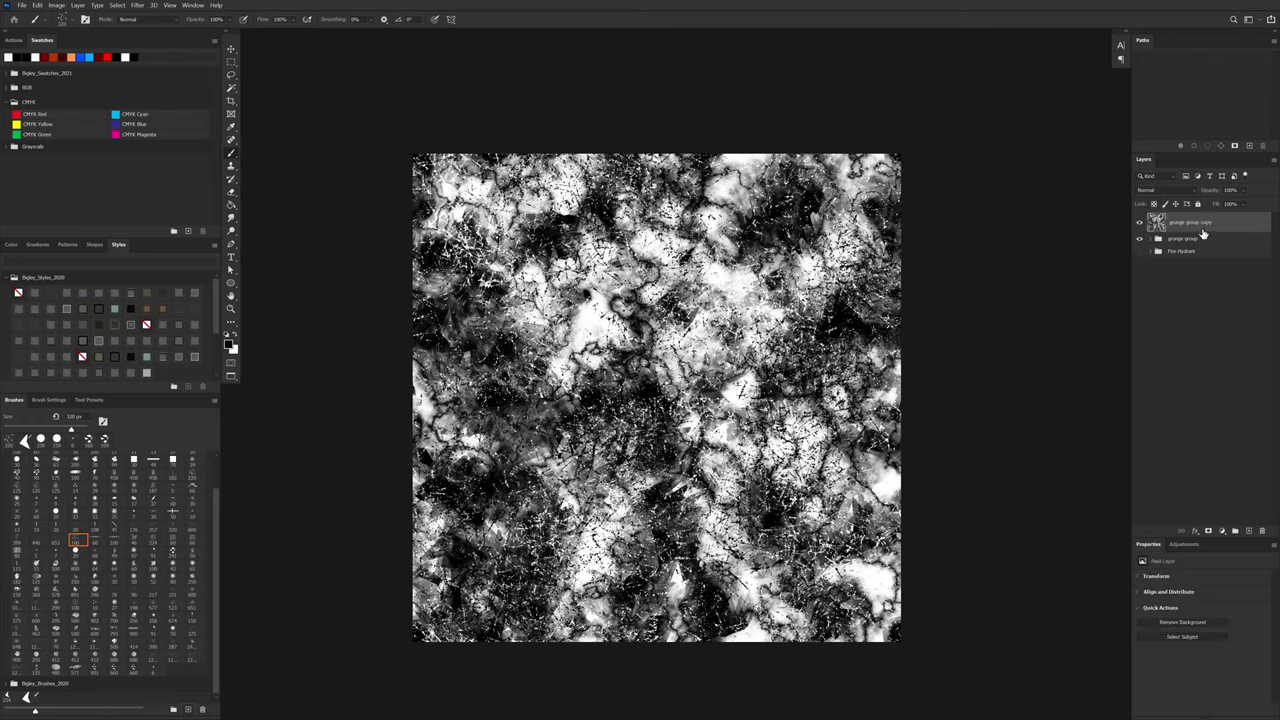
Step: Define the merged grunge layer as a new pattern, keeping the suggested name PS_CRASHCOURSE_2
click(1140, 225)
click(1140, 225)
click(44, 8)
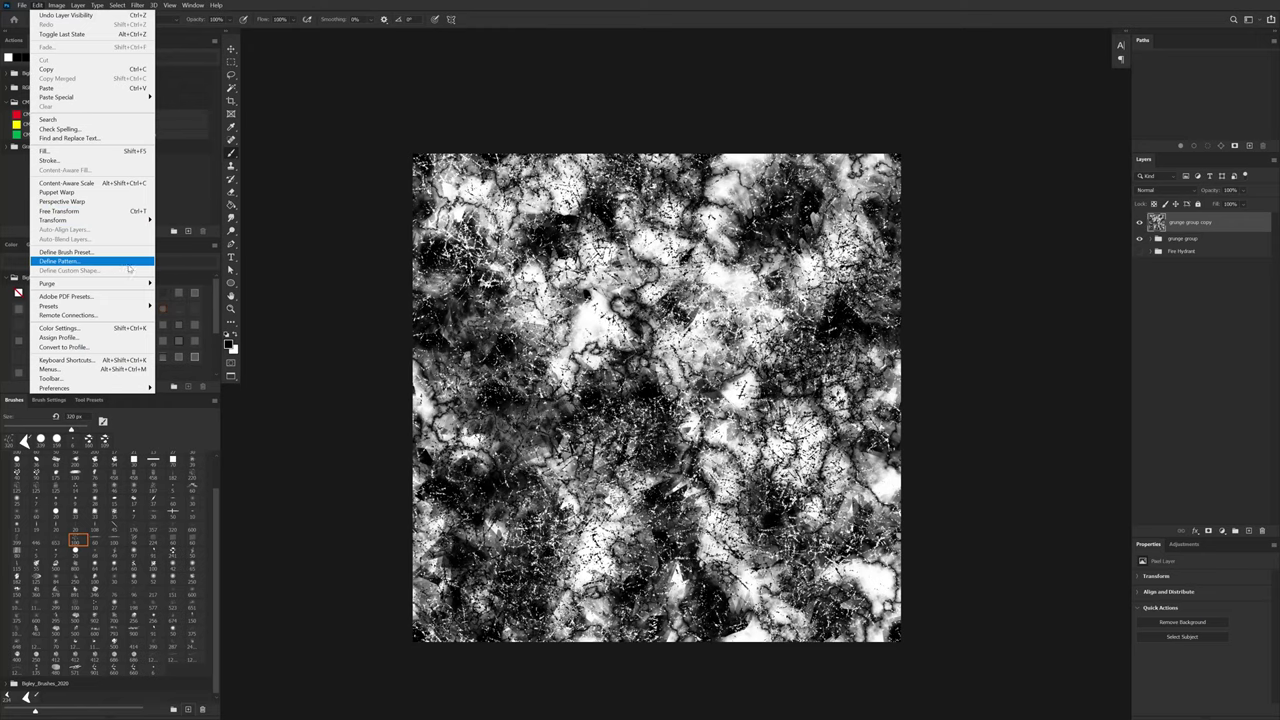
click(135, 263)
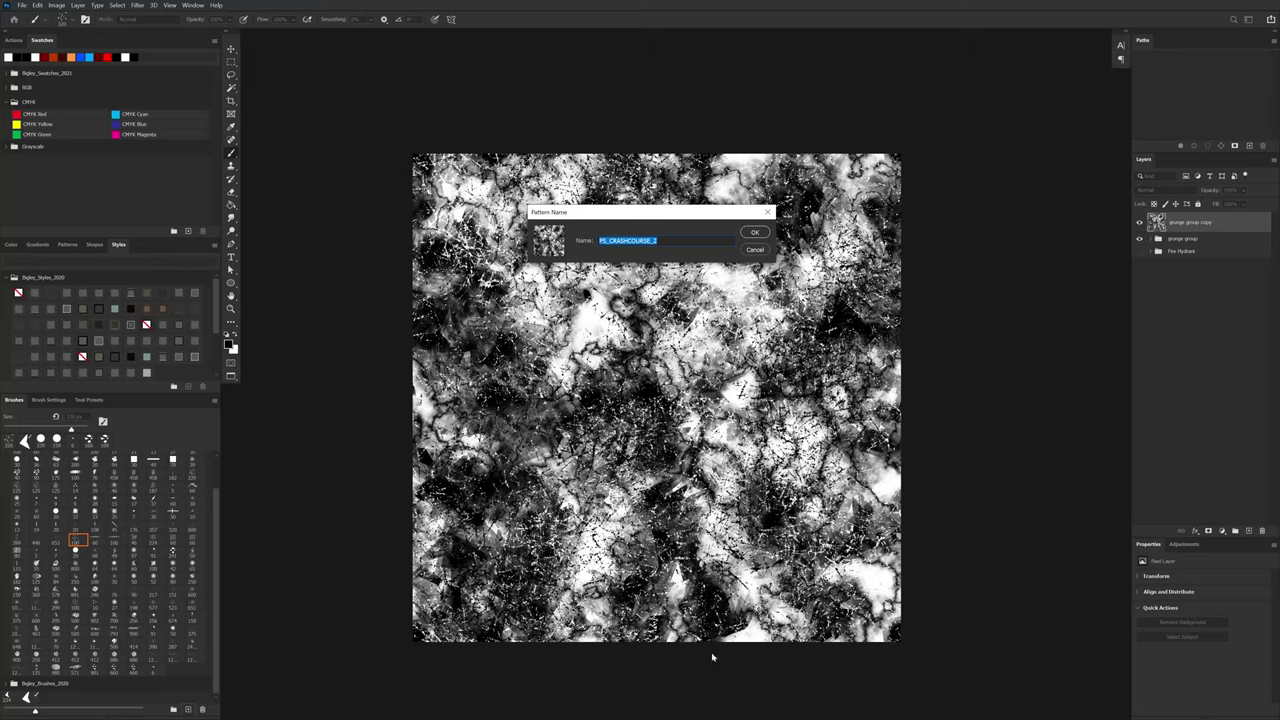
click(755, 233)
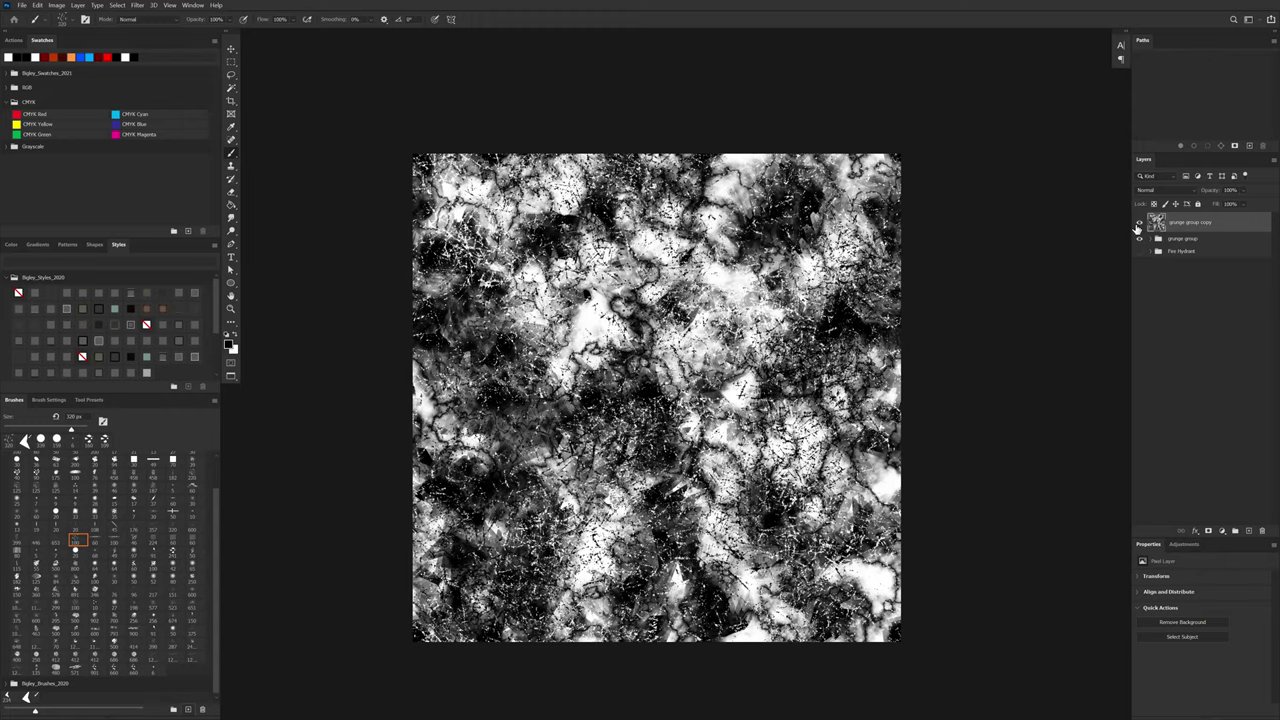
Step: Hide the merged grunge copy and the grunge group, and show and expand the Fire Hydrant group
click(1139, 222)
click(1140, 238)
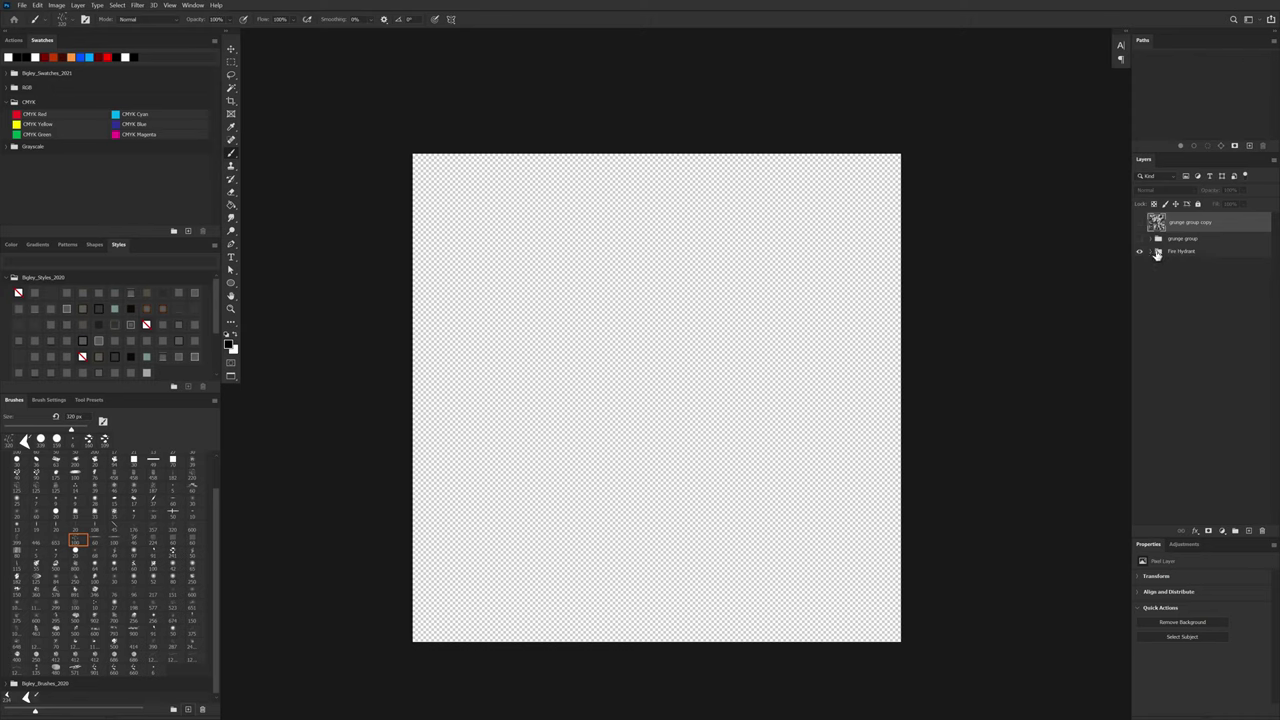
click(1150, 251)
click(1139, 251)
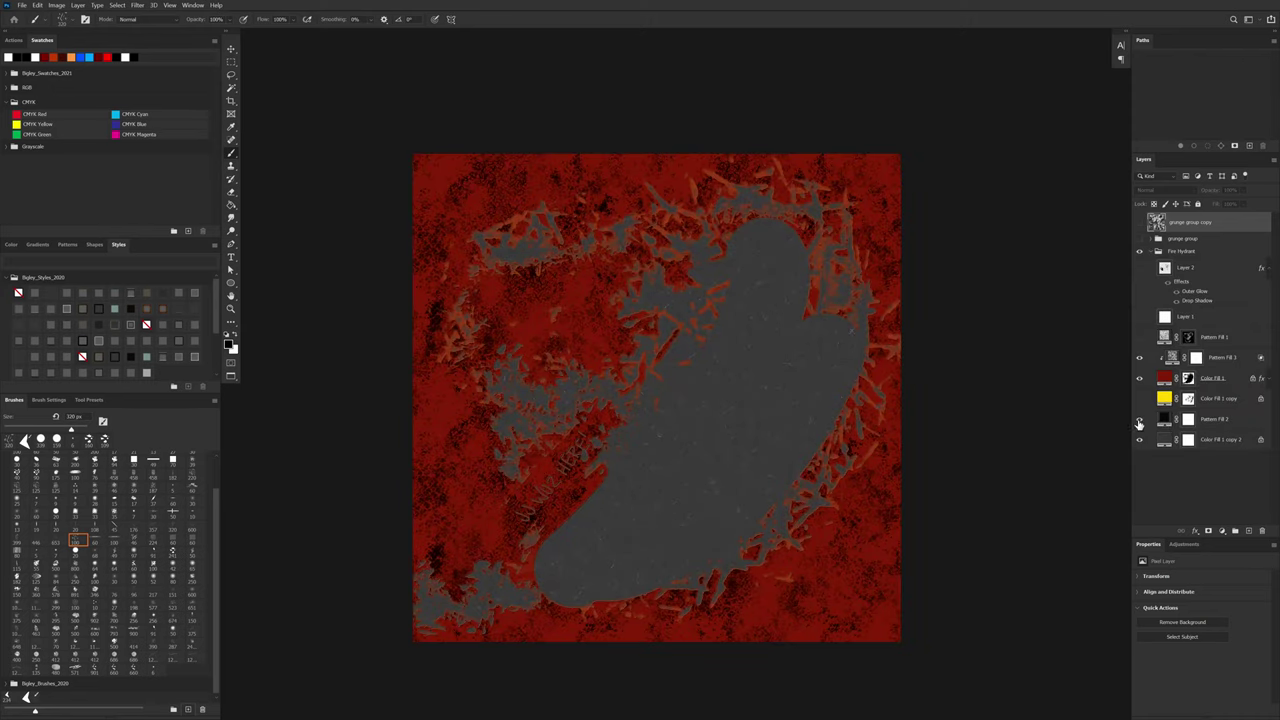
click(1139, 420)
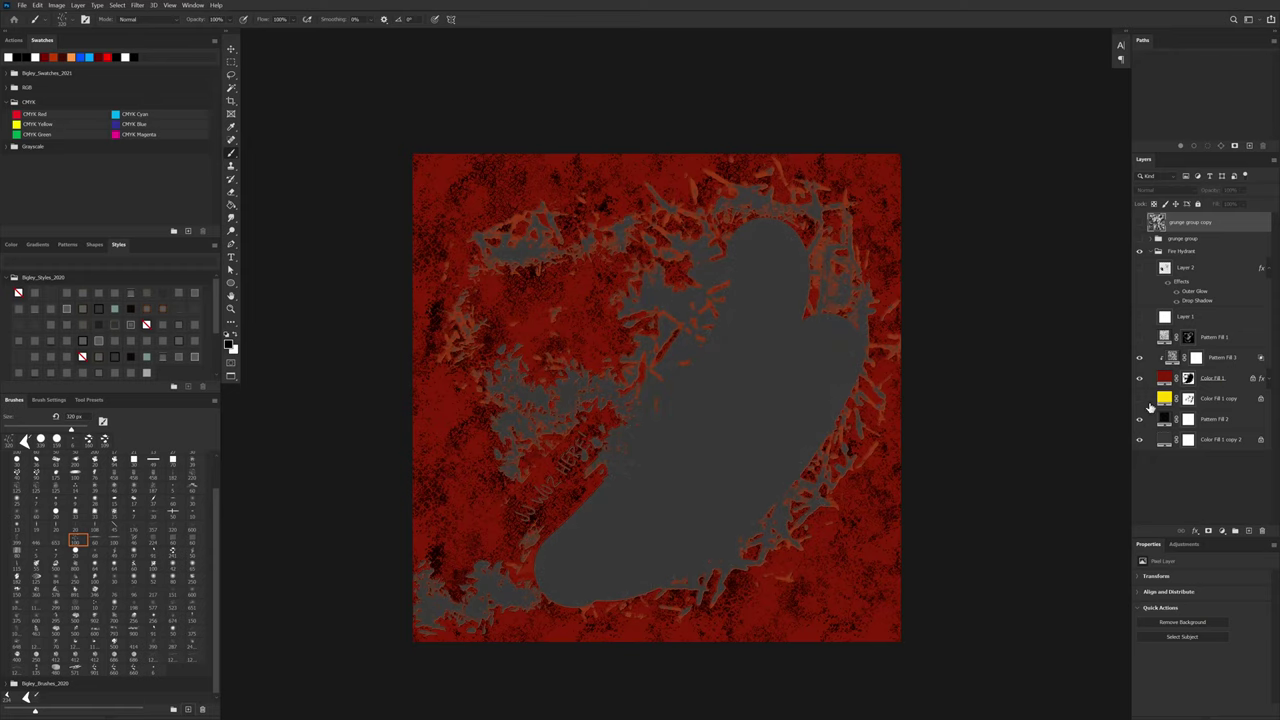
Step: Add a Pattern fill layer using the newly defined grunge pattern at 50% scale
click(1222, 532)
click(1222, 558)
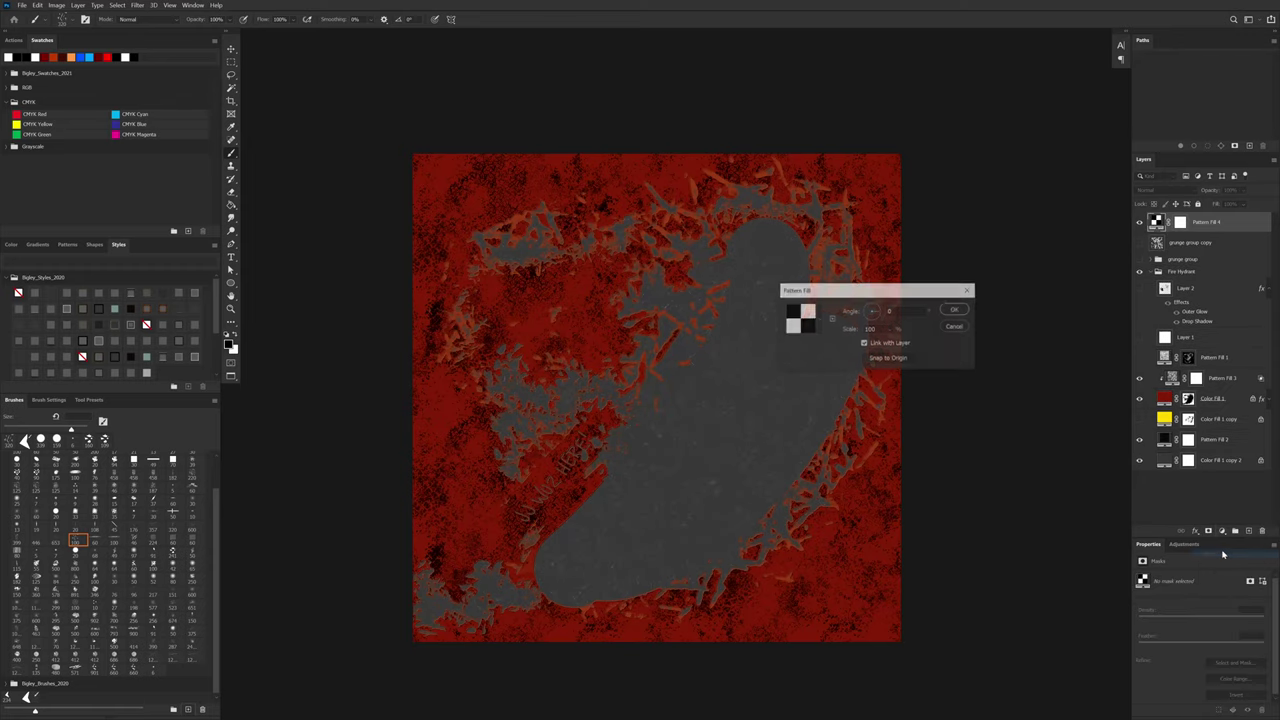
click(820, 322)
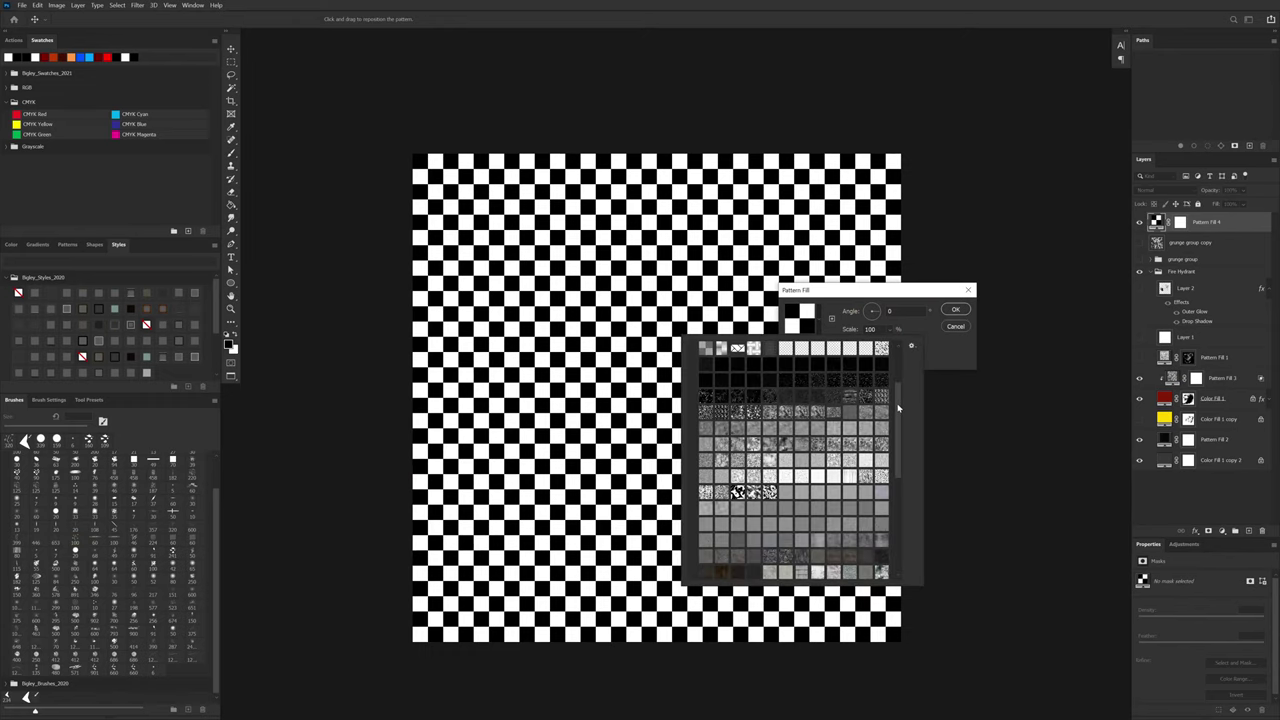
drag(903, 398, 897, 561)
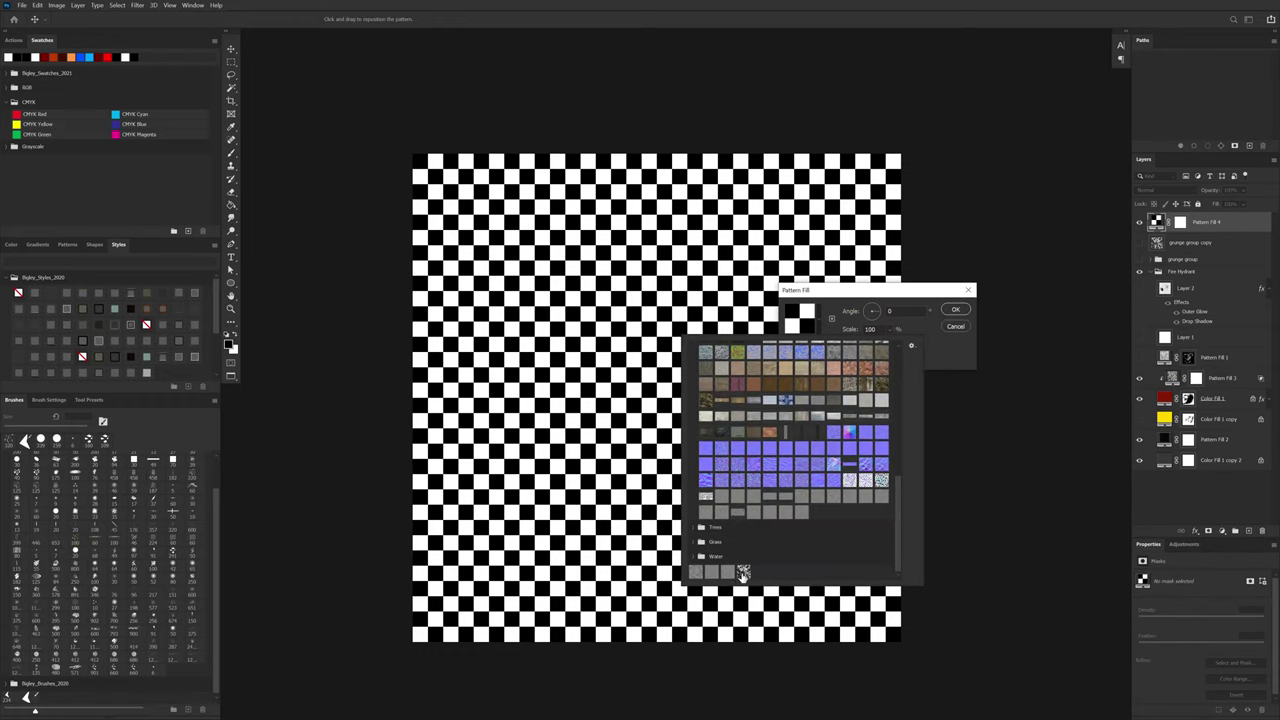
click(743, 573)
click(917, 330)
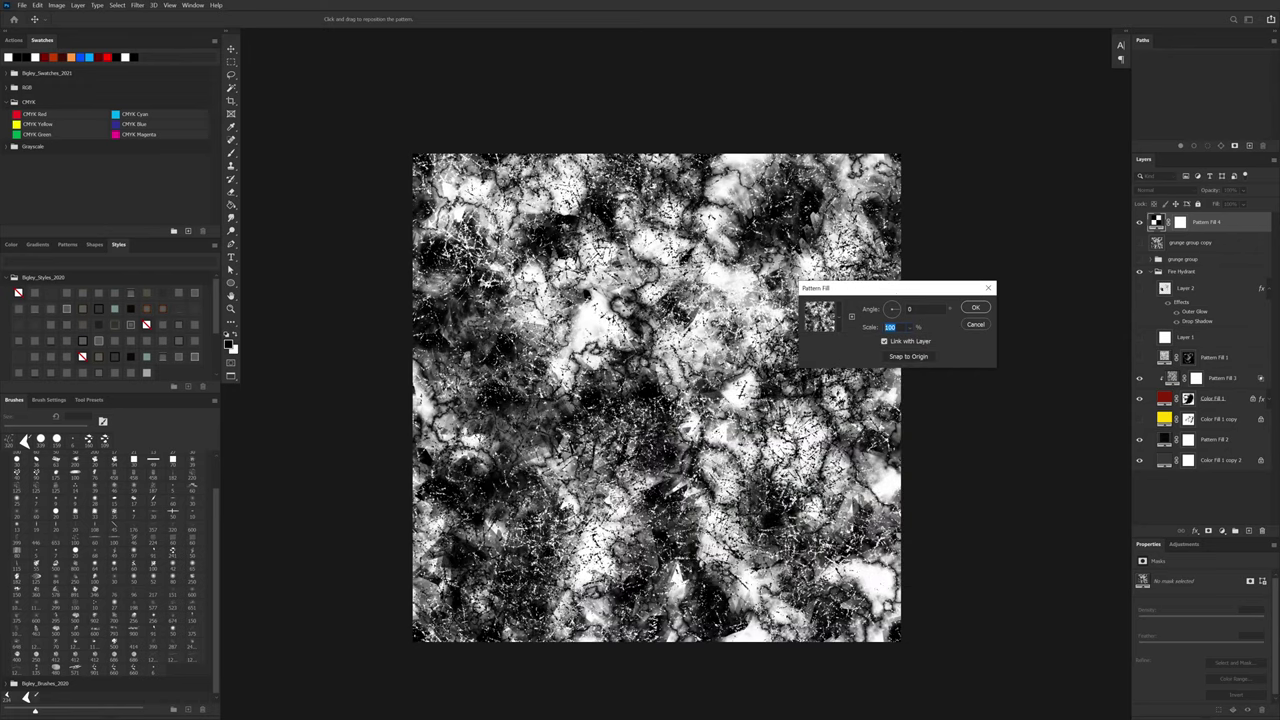
text(50)
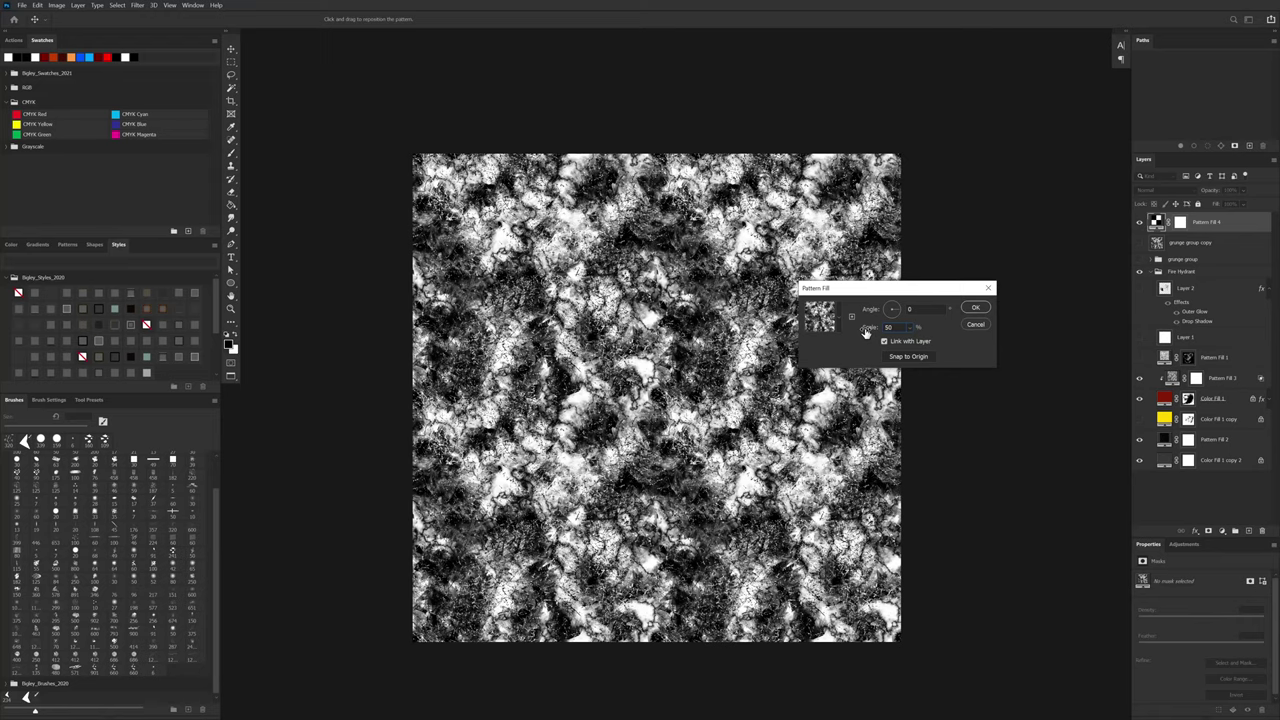
Step: Try out a range of smaller and larger scales for the grunge pattern fill
mouse_move(866, 332)
mouse_down()
mouse_move(829, 334)
mouse_move(850, 332)
mouse_up()
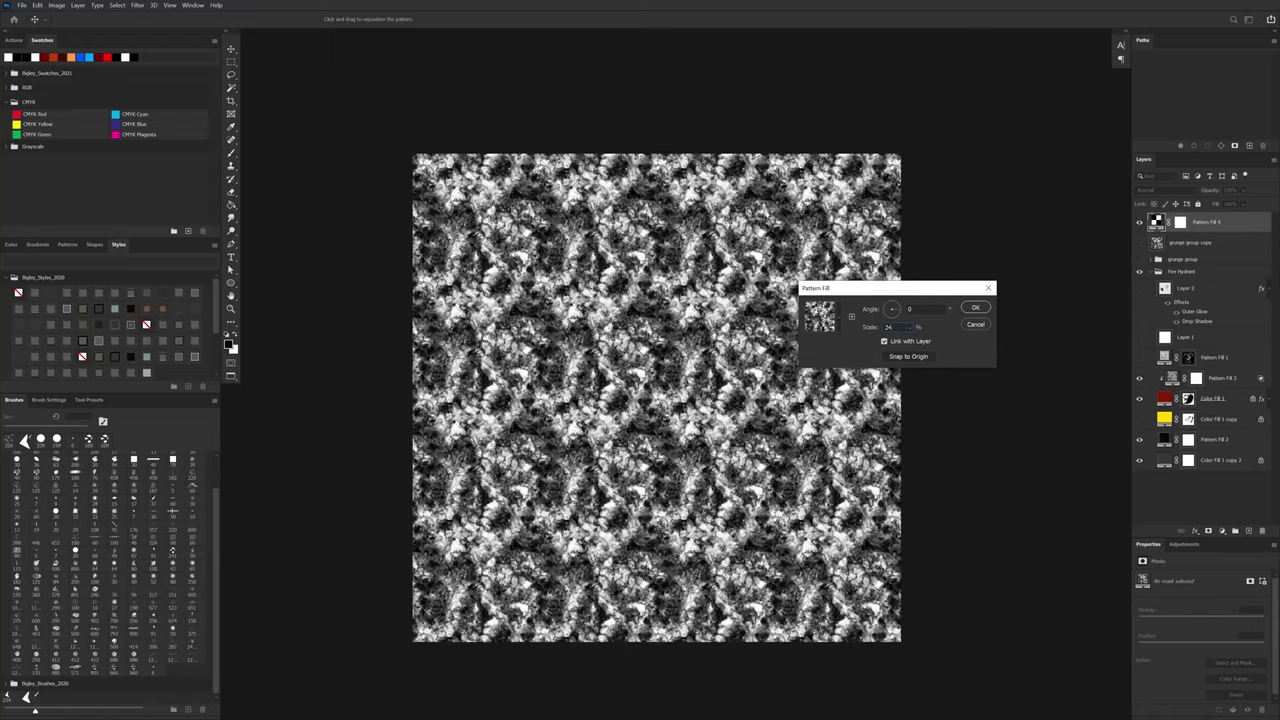
key(Up)
key(Up)
key(Up)
key(Up)
key(Up)
key(Up)
key(Up)
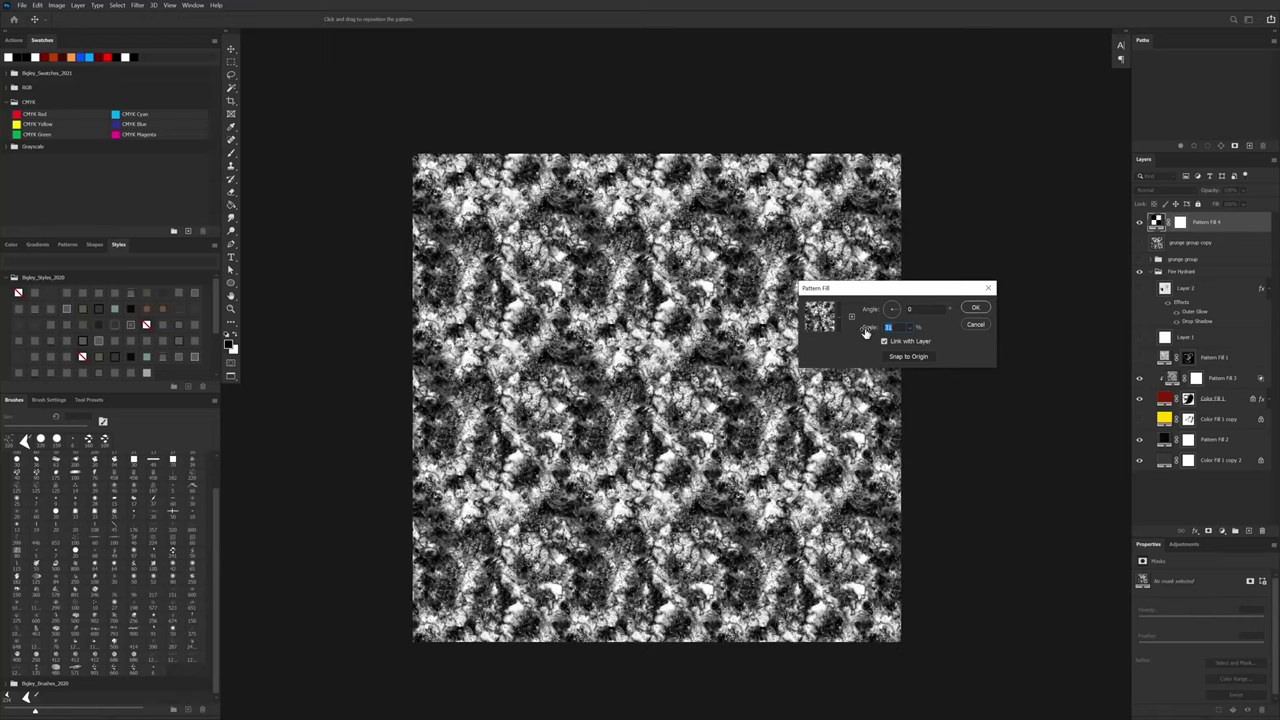
key(Down)
key(Down)
key(Down)
key(Down)
key(Down)
key(Down)
key(Down)
key(Down)
key(Down)
key(Down)
key(Down)
key(Down)
key(Down)
key(Down)
key(Down)
key(Down)
key(Down)
key(Down)
key(Down)
key(Down)
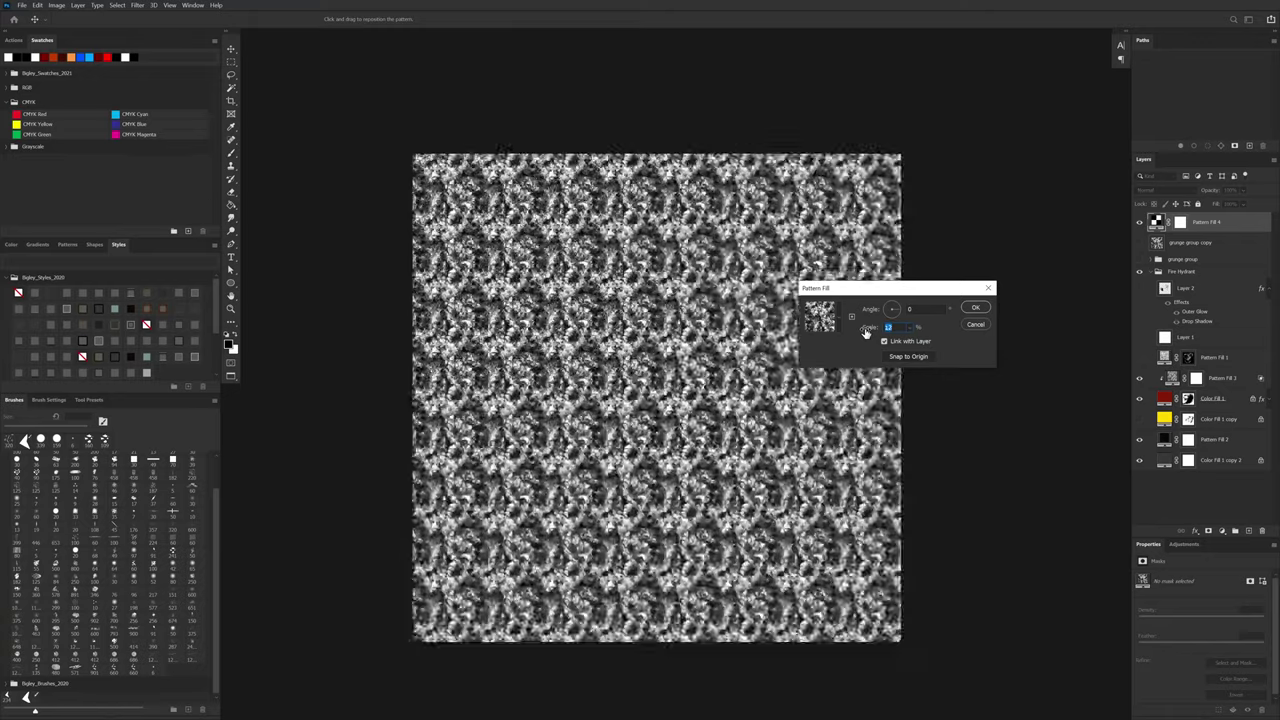
key(Down)
key(Down)
key(Down)
key(Down)
key(Down)
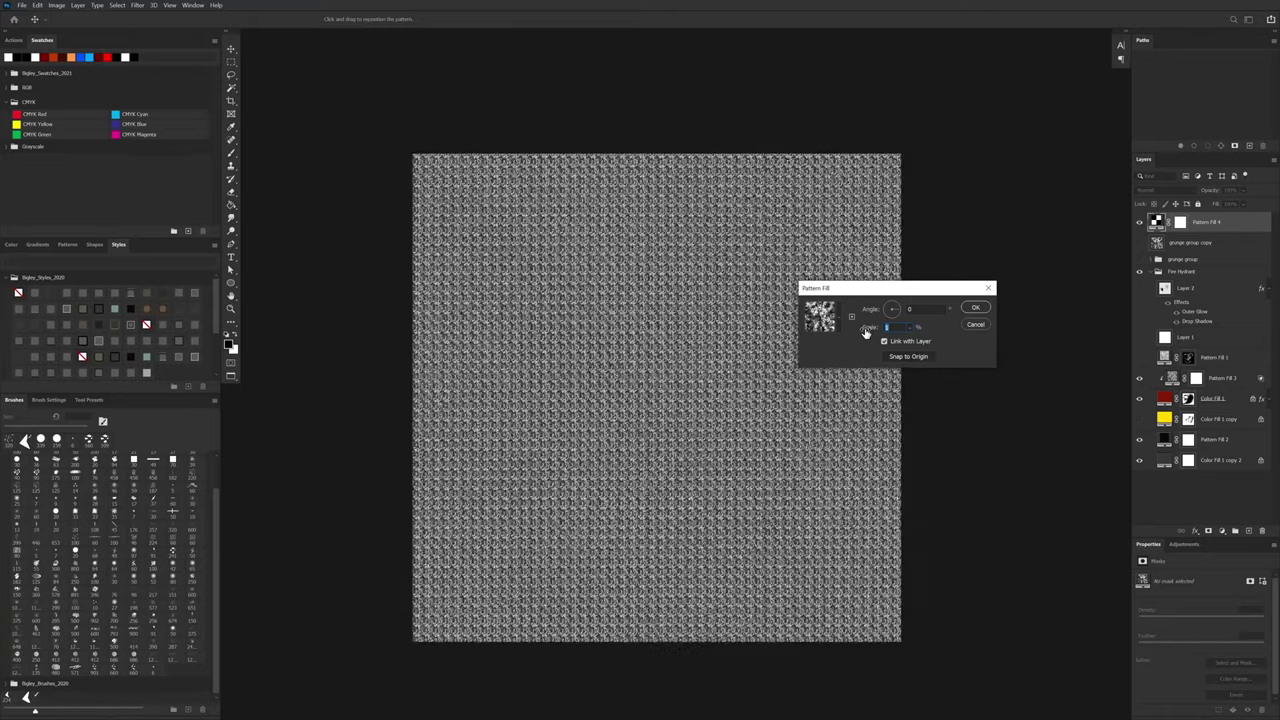
key(Up)
key(Up)
key(Up)
key(Up)
key(Up)
key(Up)
key(Up)
key(Up)
key(Up)
key(Up)
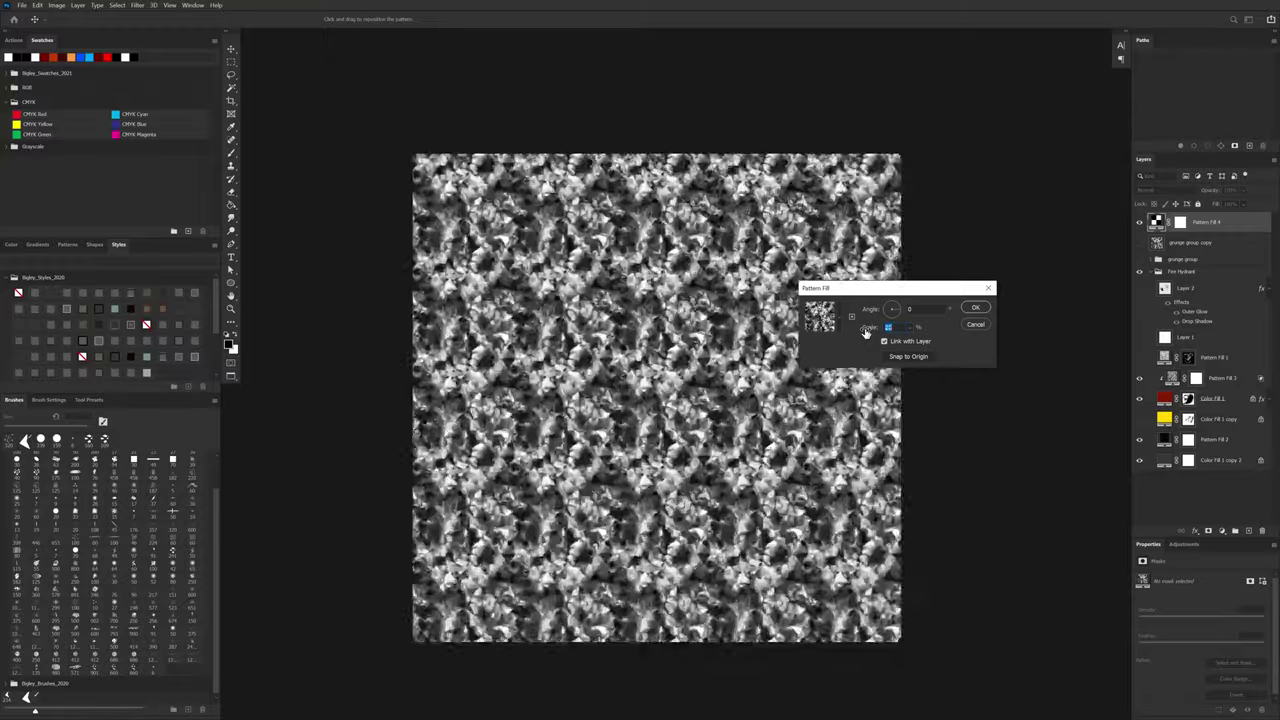
key(Up)
key(Up)
key(Up)
key(Up)
key(Up)
key(Up)
key(Up)
key(Up)
key(Up)
key(Up)
key(Up)
key(Up)
key(Up)
key(Up)
key(Up)
key(Up)
key(Up)
key(Up)
key(Up)
key(Up)
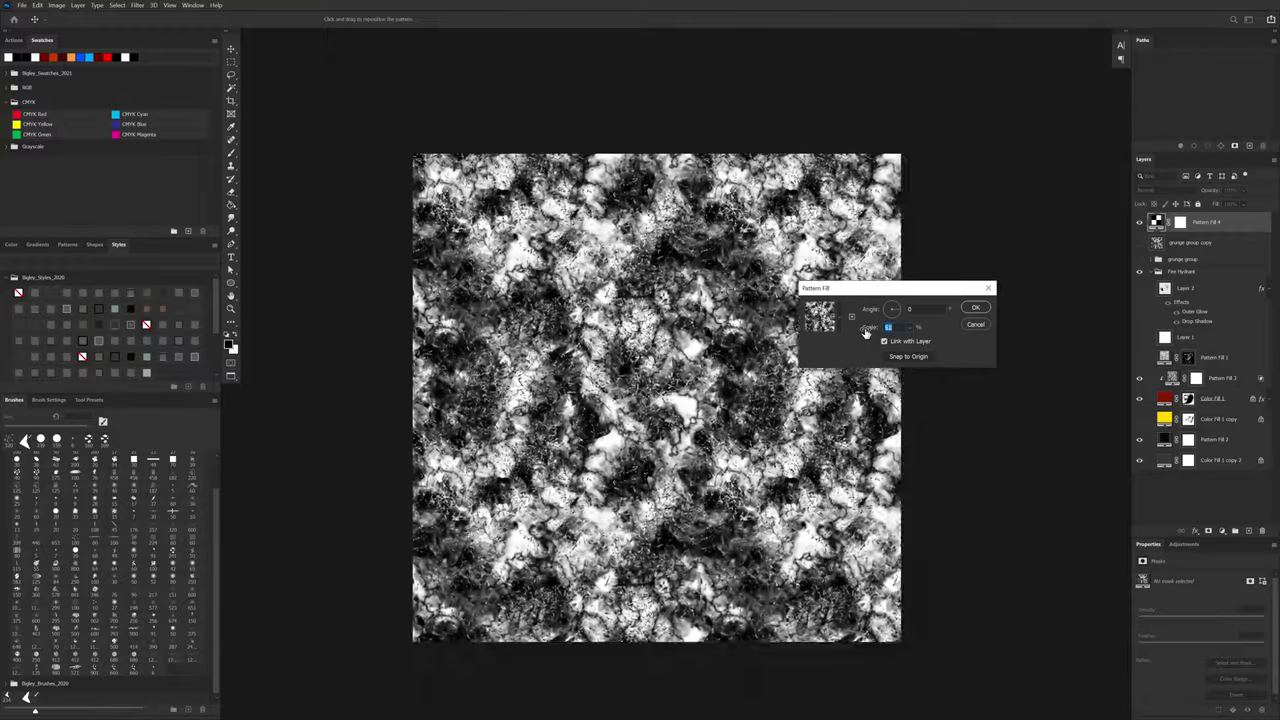
key(Up)
key(Up)
key(Up)
key(Up)
key(Up)
key(Up)
key(Up)
key(Up)
key(Up)
key(Up)
key(Up)
key(Up)
key(Up)
key(Up)
key(Up)
key(Up)
key(Up)
key(Up)
key(Up)
key(Up)
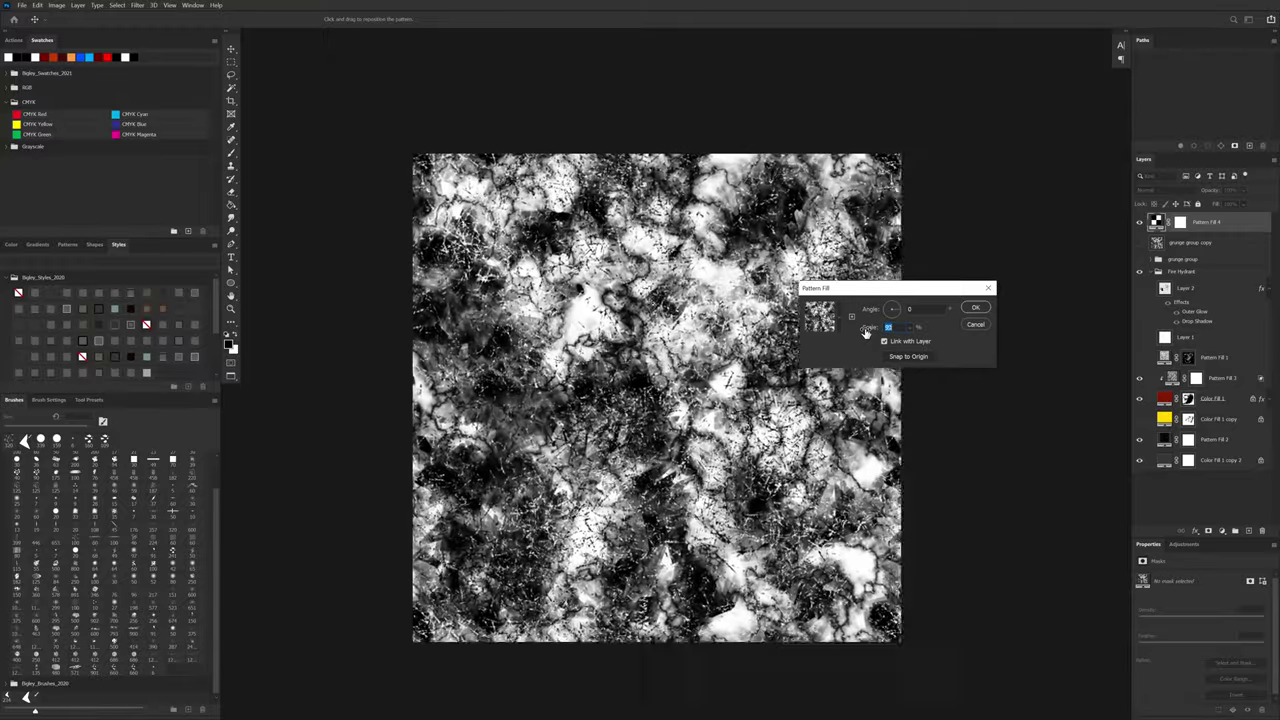
key(Up)
key(Up)
key(Up)
key(Up)
key(Up)
key(Up)
key(Up)
key(Up)
key(Up)
key(Up)
key(Up)
key(Up)
key(Up)
key(Up)
key(Up)
key(Up)
key(Up)
key(Up)
key(Up)
key(Up)
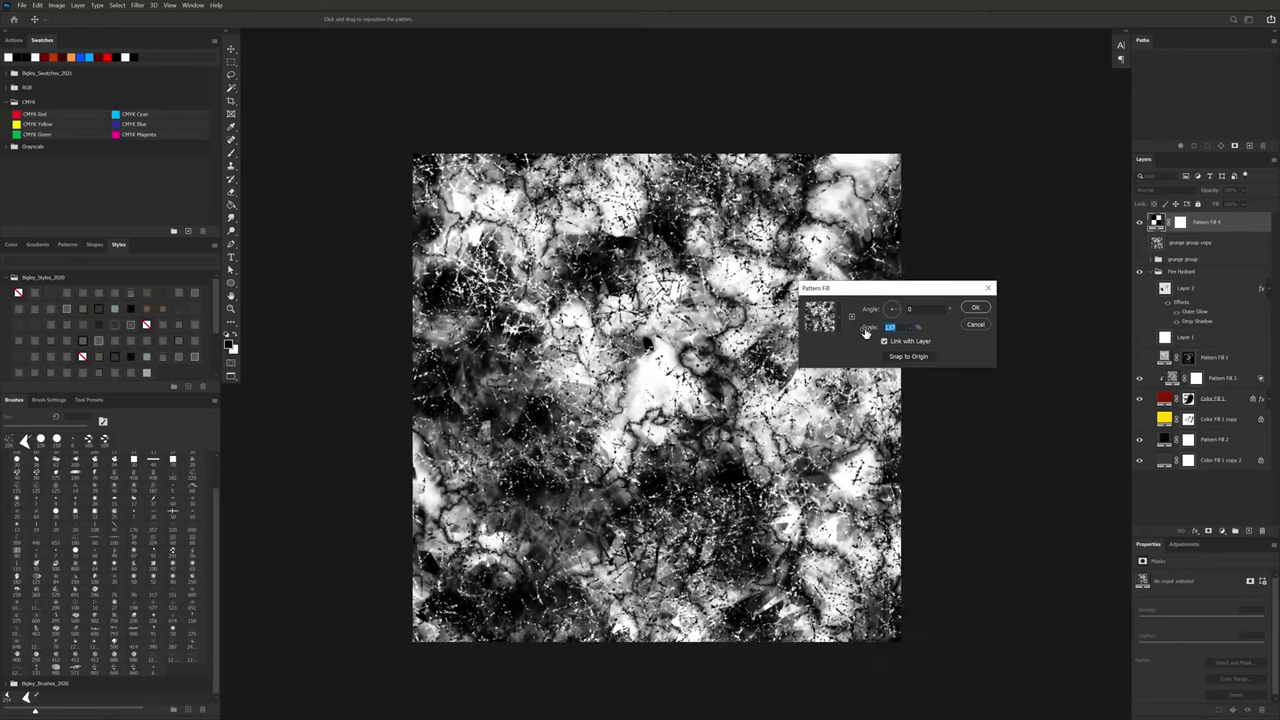
drag(866, 332, 705, 300)
Step: Set the grunge pattern fill's scale back to 50% and apply it
drag(869, 330, 893, 330)
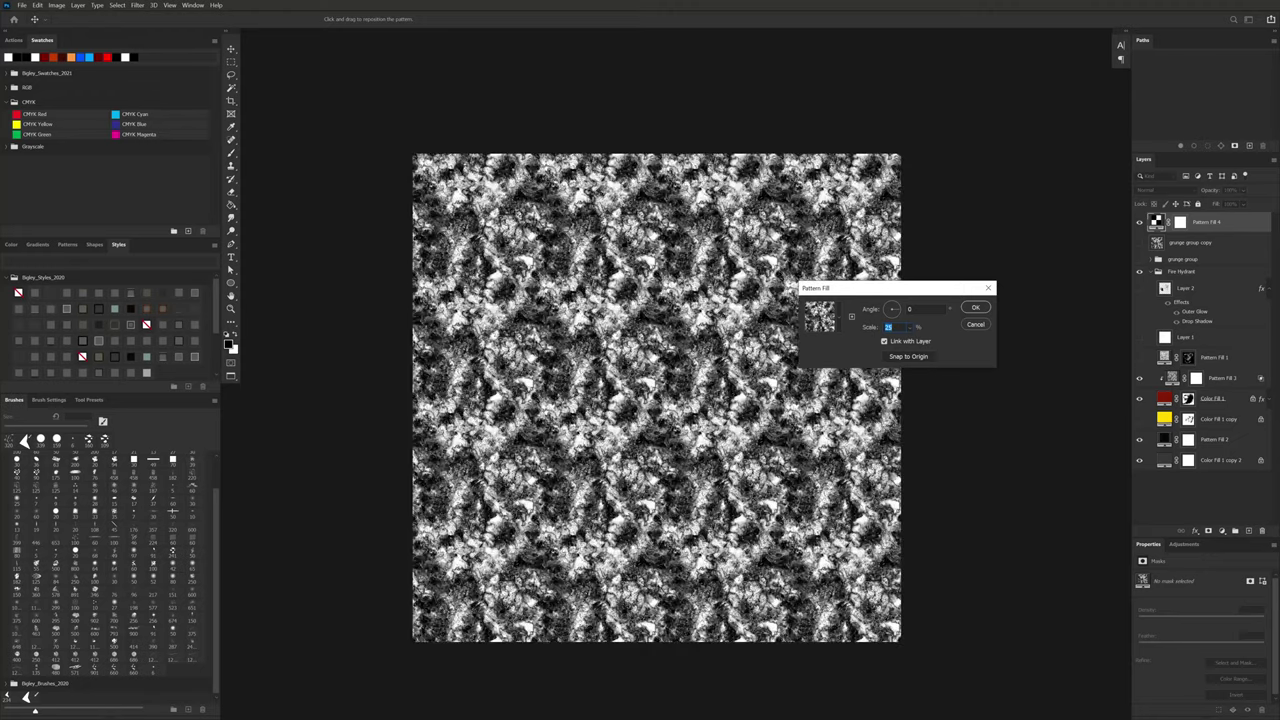
text(50)
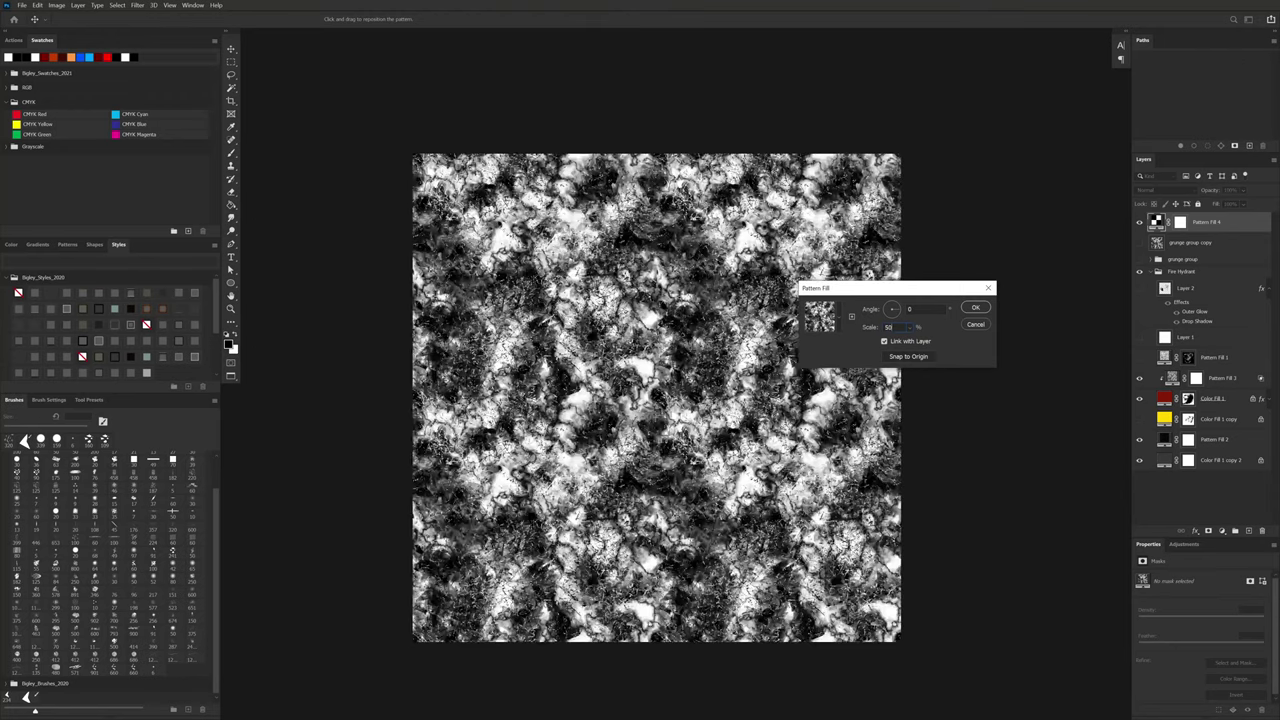
key(Return)
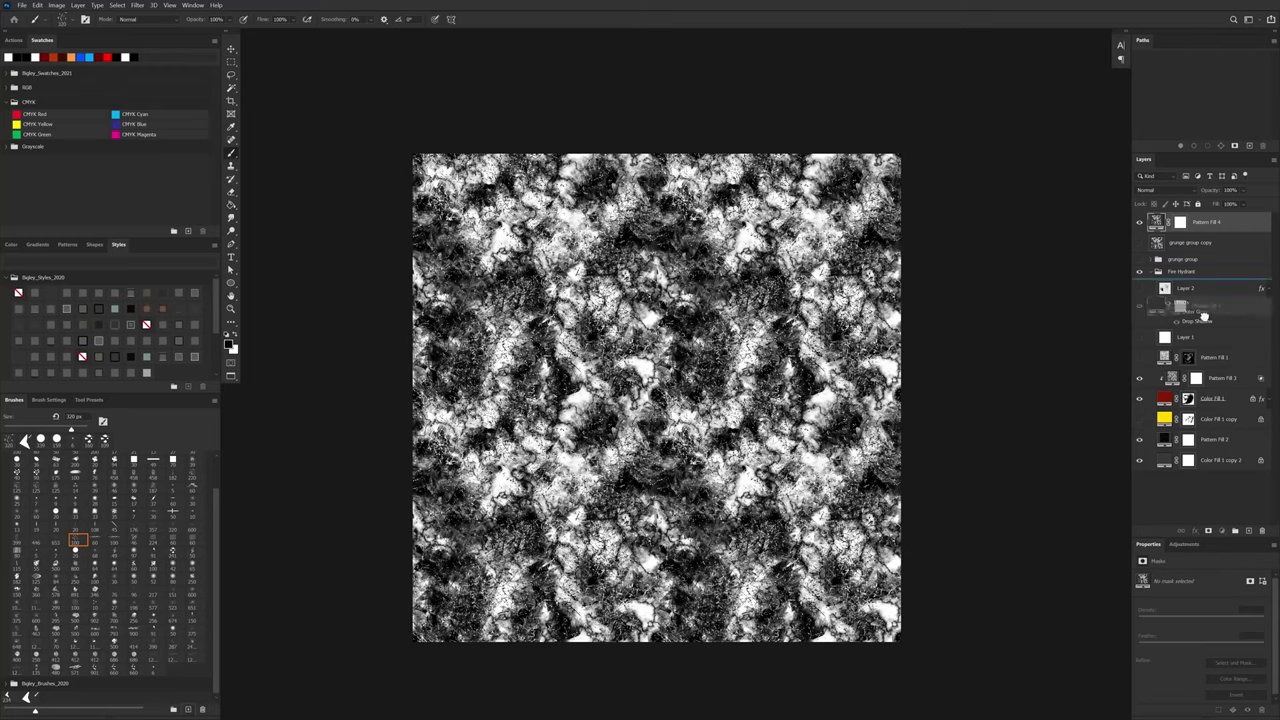
Step: Move Pattern Fill 4 directly above Pattern Fill 2 in the Fire Hydrant group and set its blend mode to Overlay
drag(1212, 440, 1240, 428)
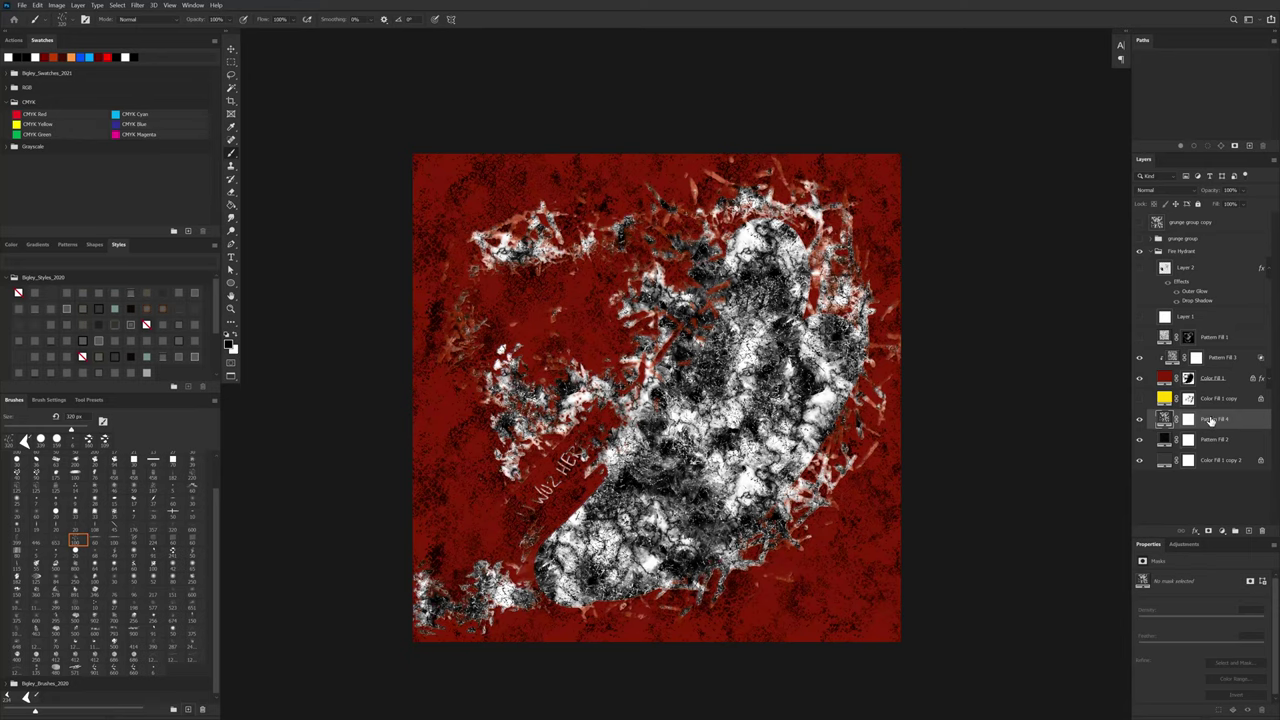
click(1168, 190)
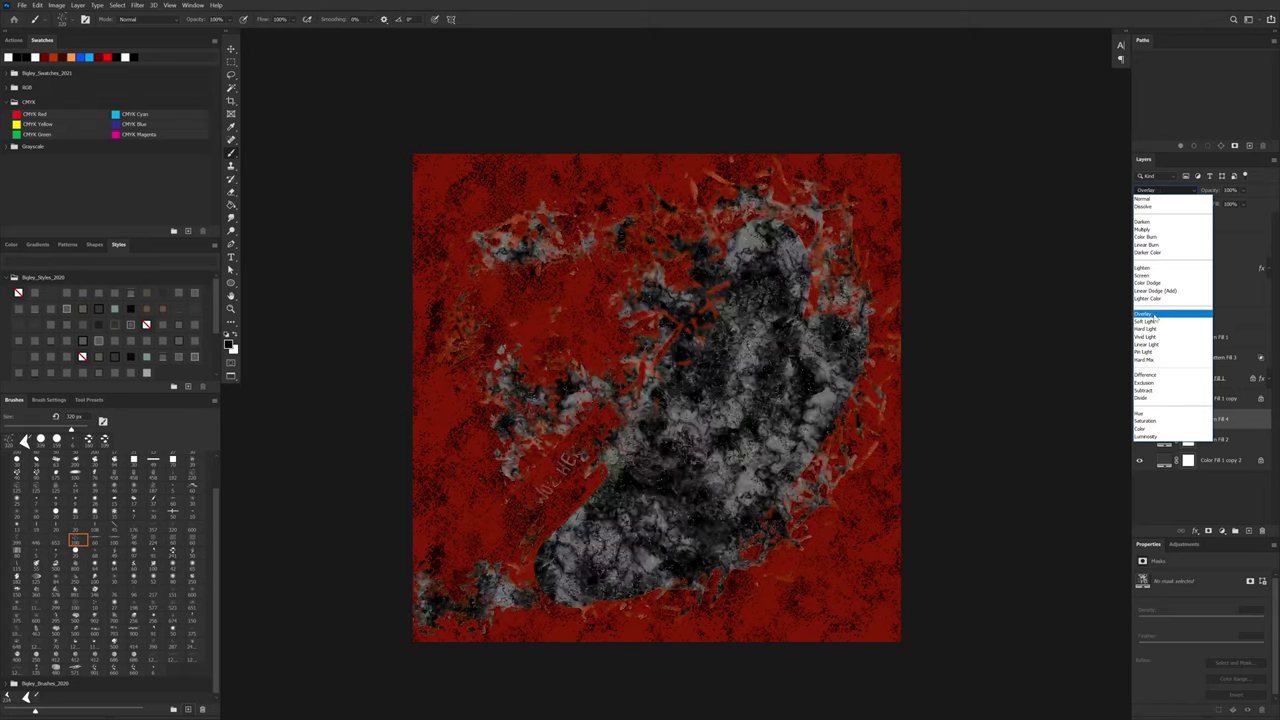
click(1156, 317)
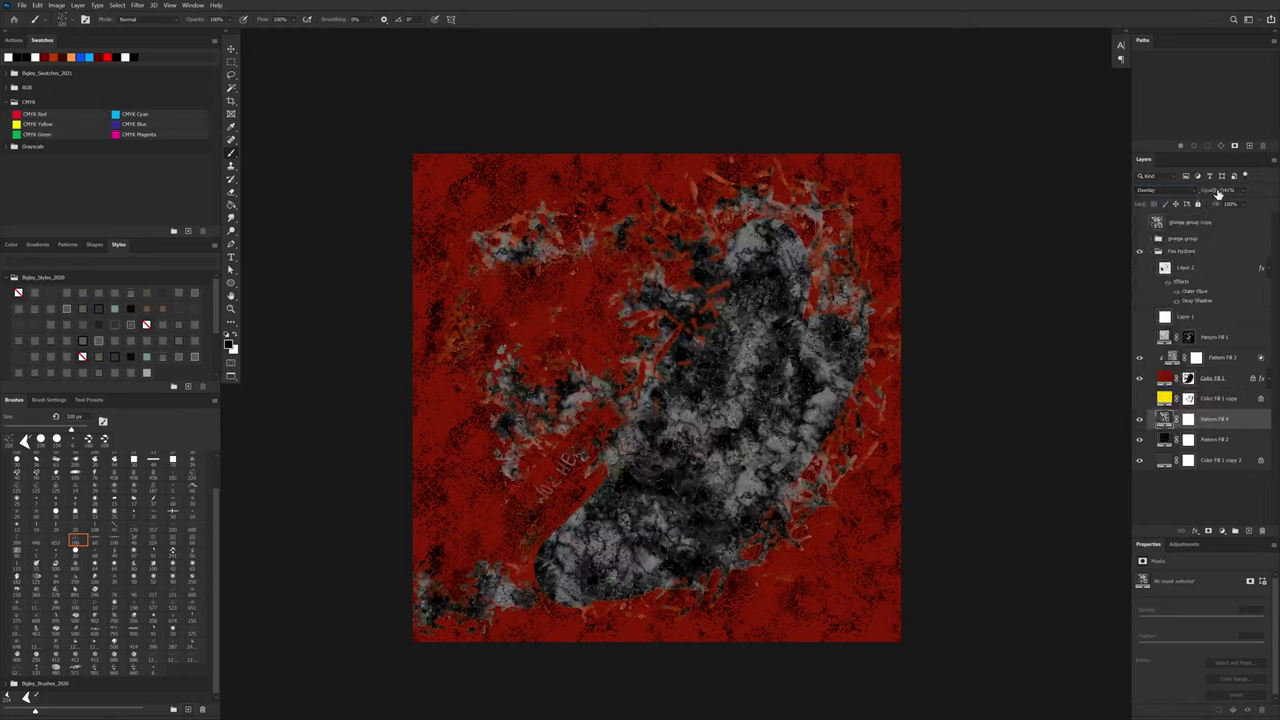
Step: Lower Pattern Fill 4's opacity to about 9% and set Pattern Fill 2's opacity to 25%
drag(1218, 194, 1210, 196)
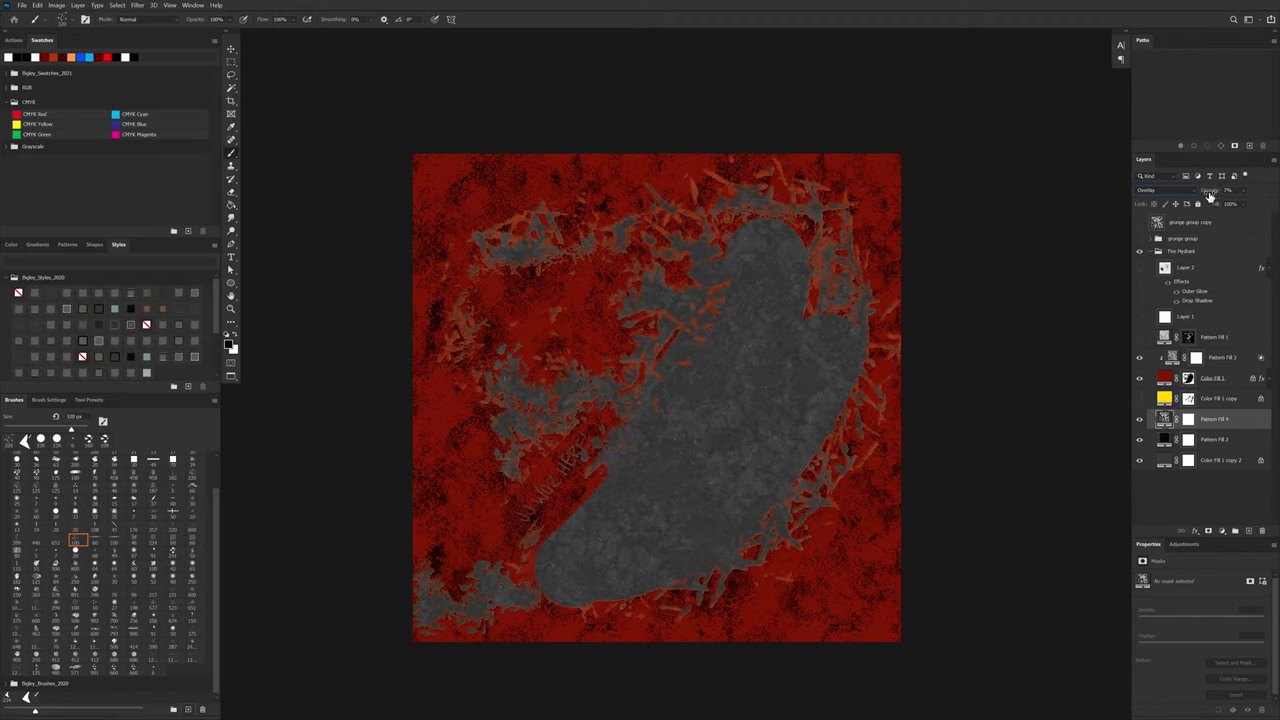
click(1222, 439)
drag(1214, 190, 1216, 194)
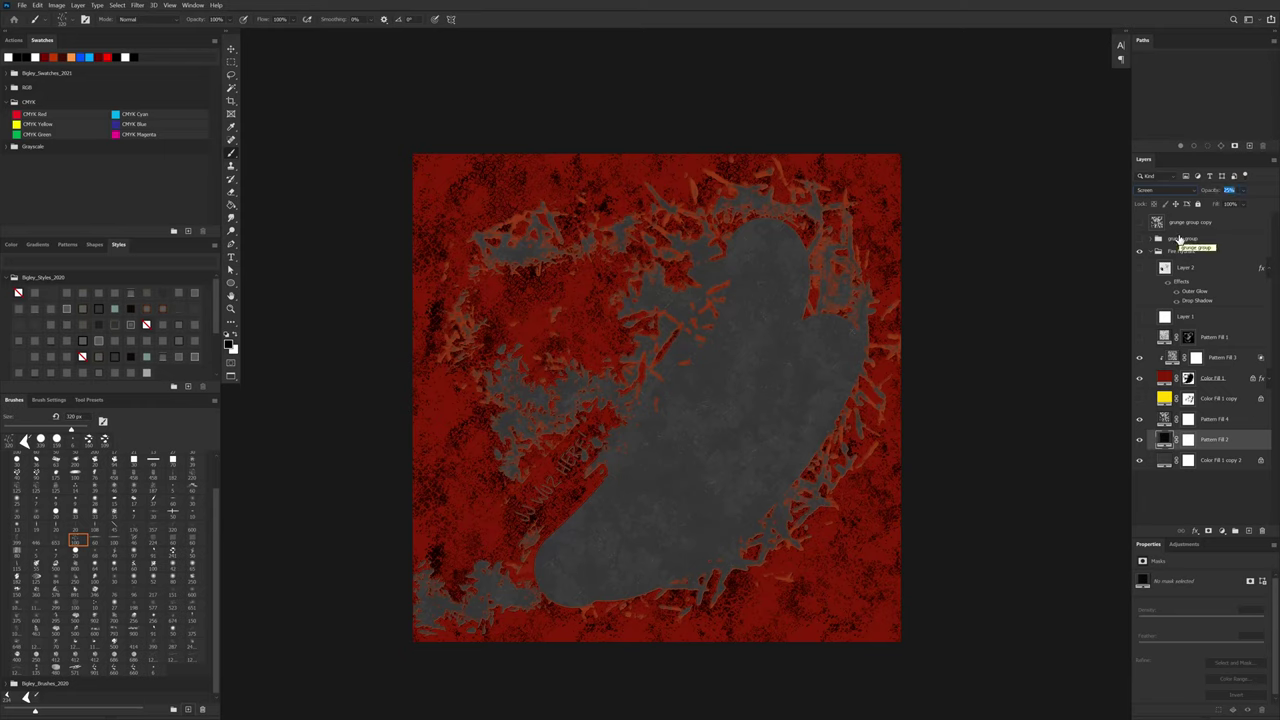
click(1205, 420)
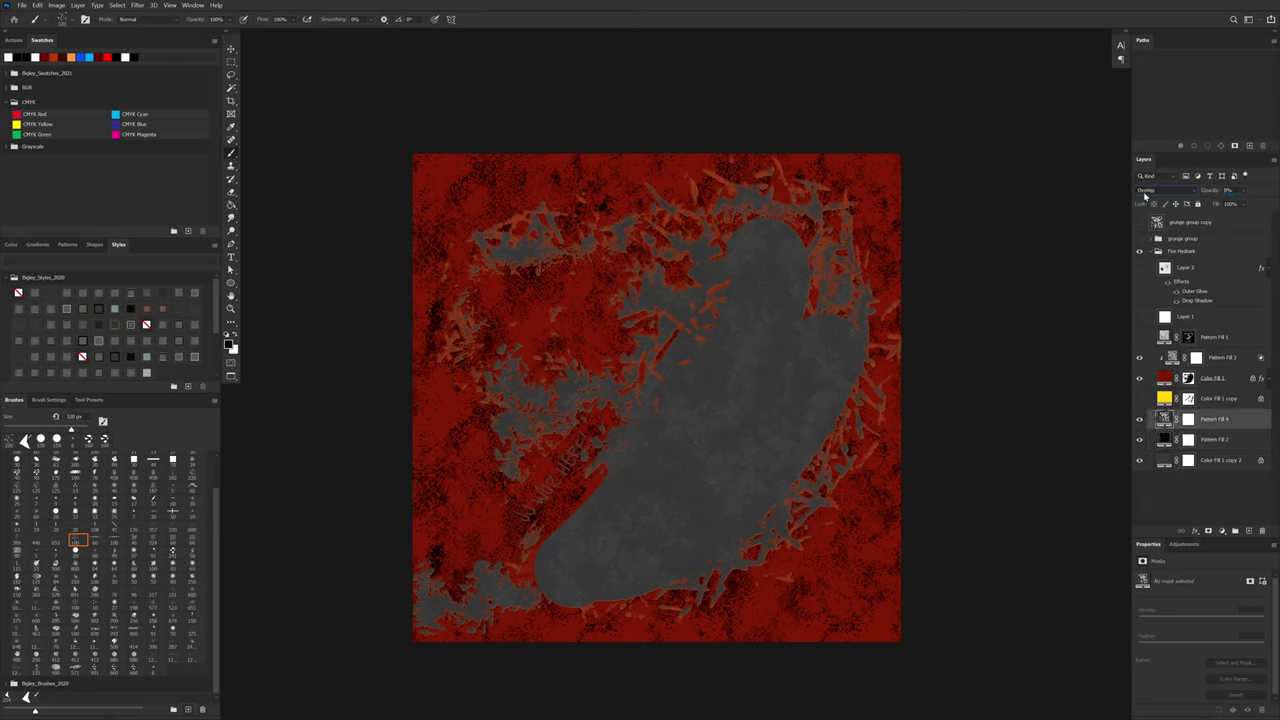
Step: Duplicate Pattern Fill 4 to the top of the layer stack, and collapse and hide the Fire Hydrant group
click(1208, 420)
drag(1208, 420, 1205, 224)
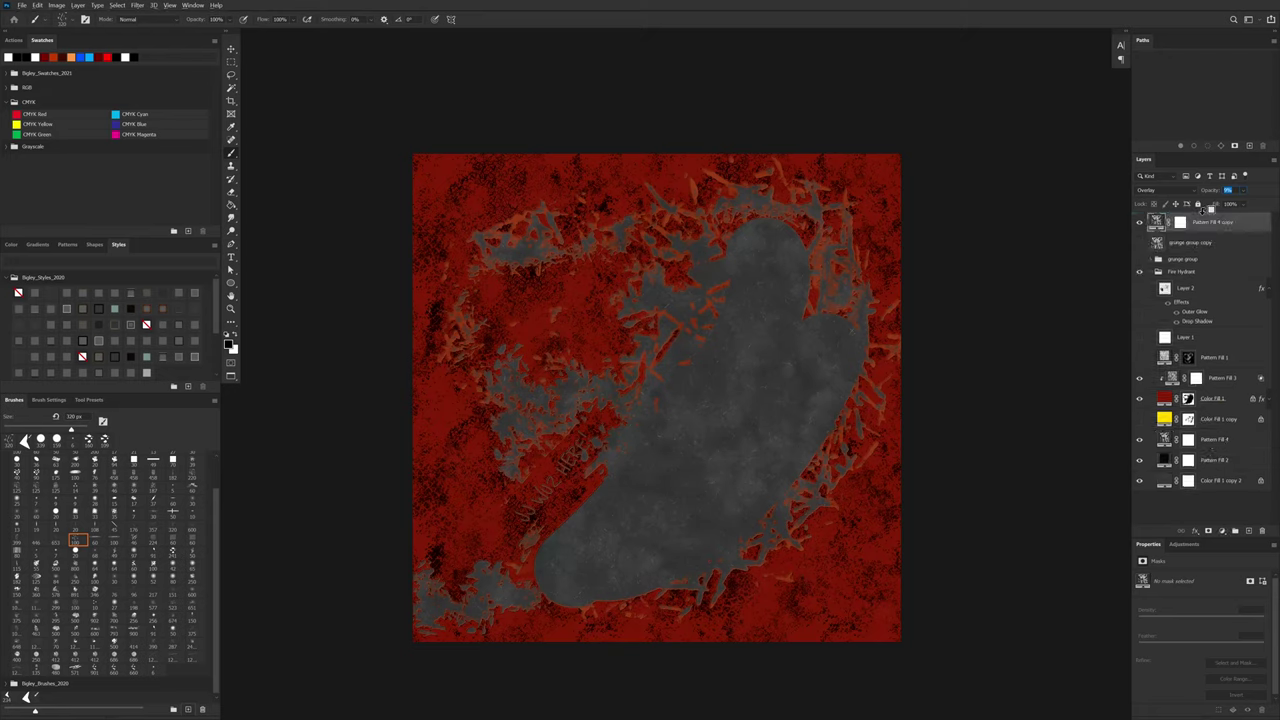
click(1151, 271)
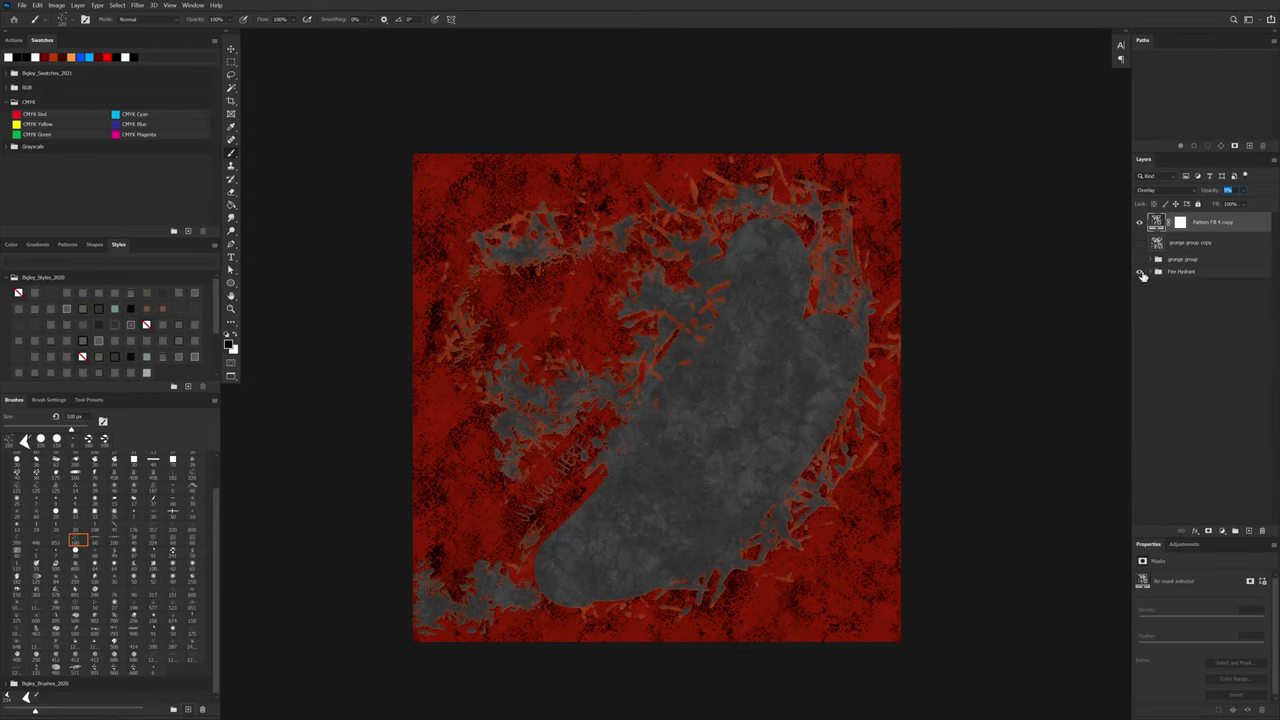
click(1139, 271)
click(1142, 244)
click(1142, 244)
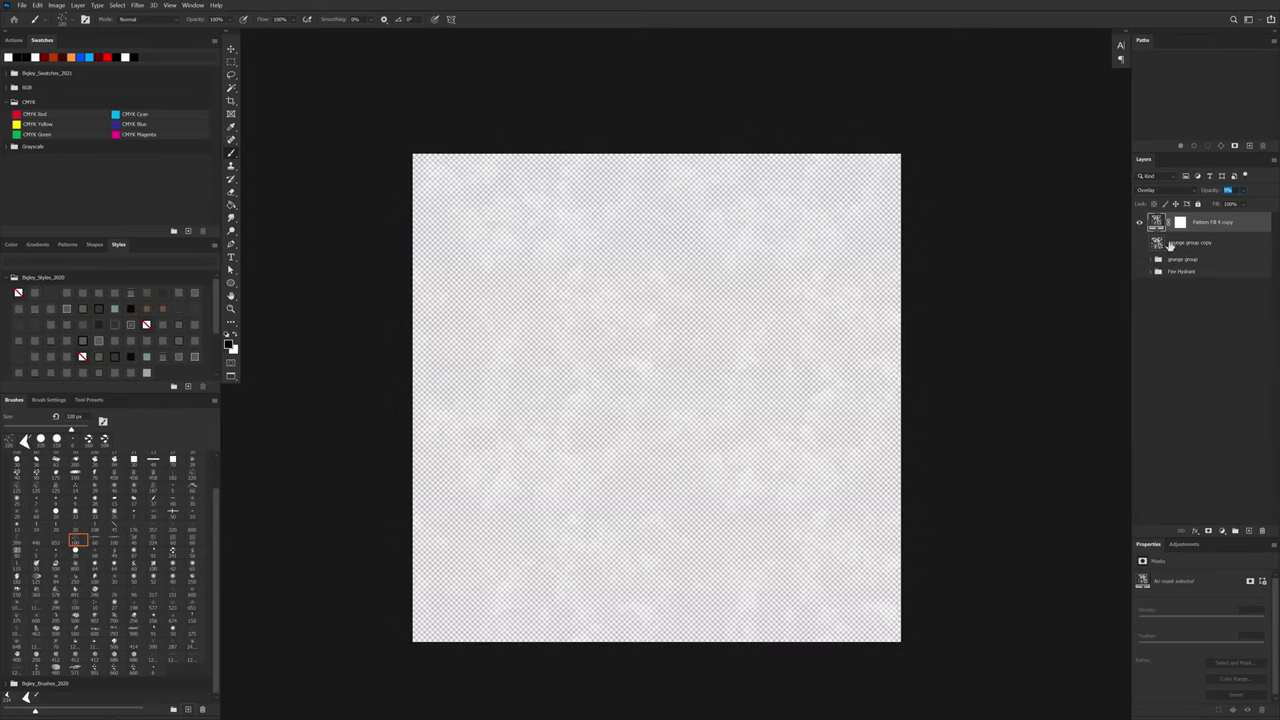
Step: Add a white (ffffff) Solid Color fill layer between the grunge group copy layer and Pattern Fill 4 copy
click(1189, 246)
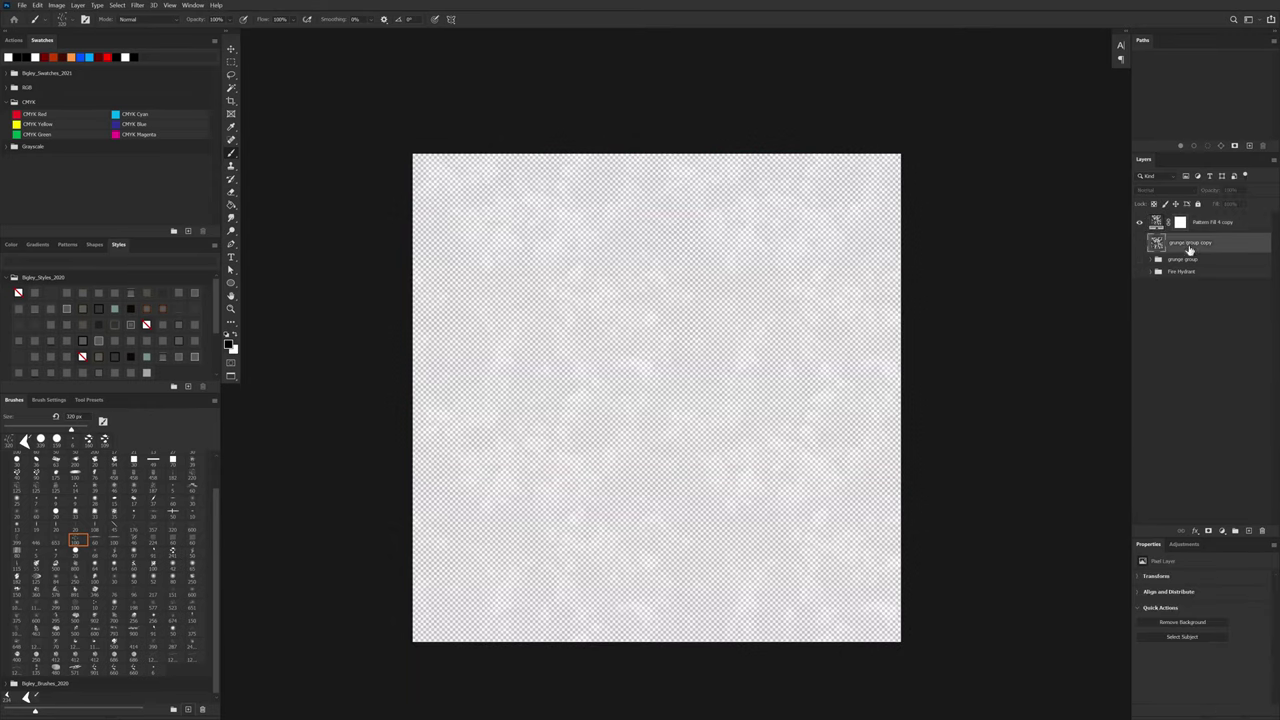
click(1222, 534)
click(1221, 538)
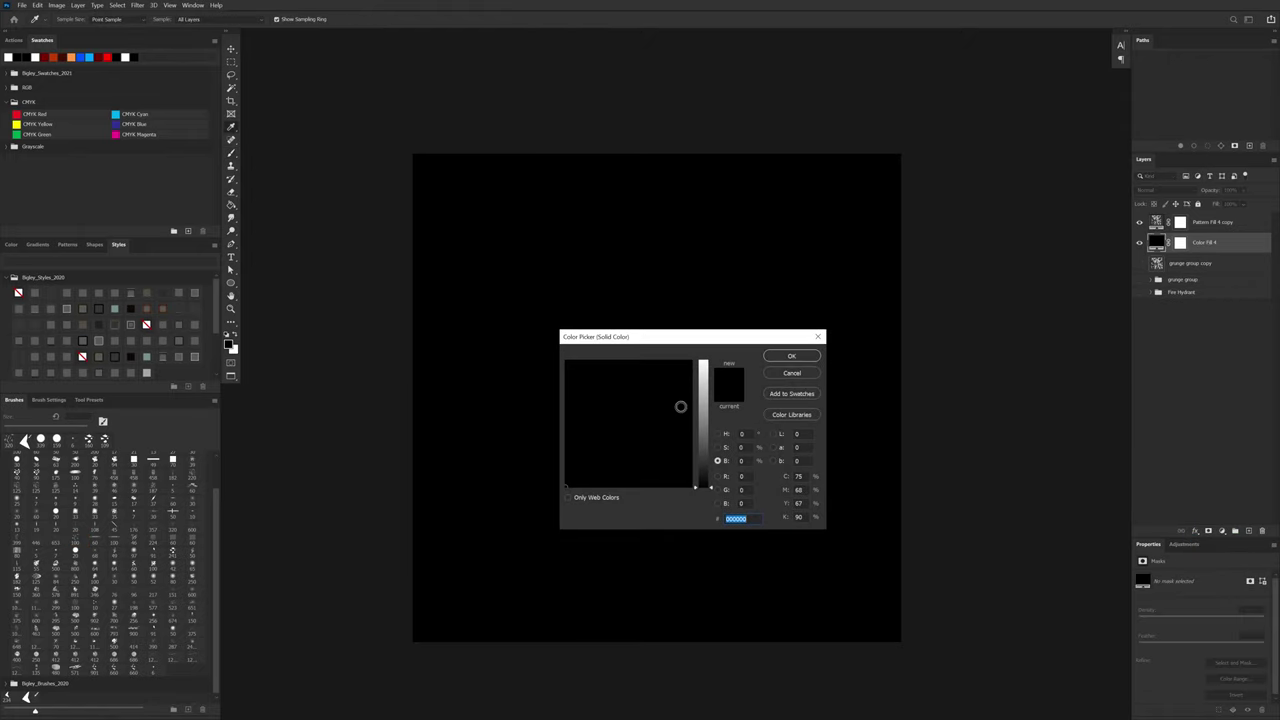
text(ffffff)
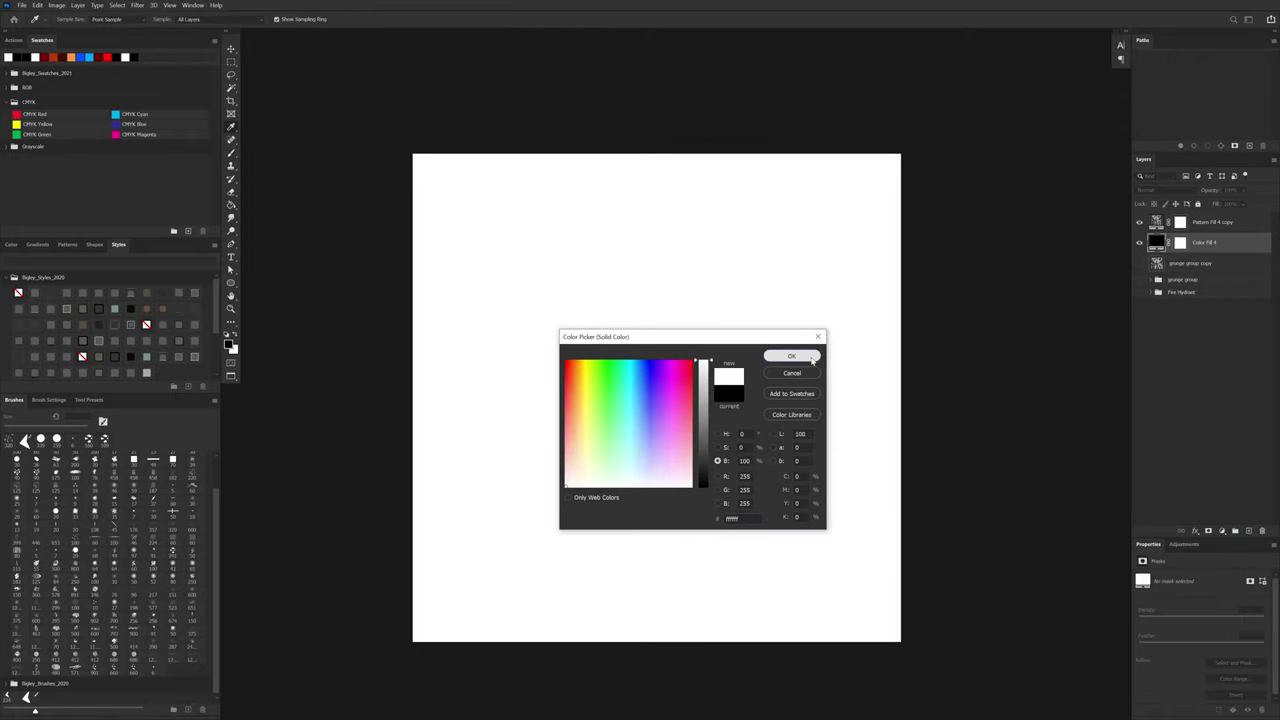
click(812, 359)
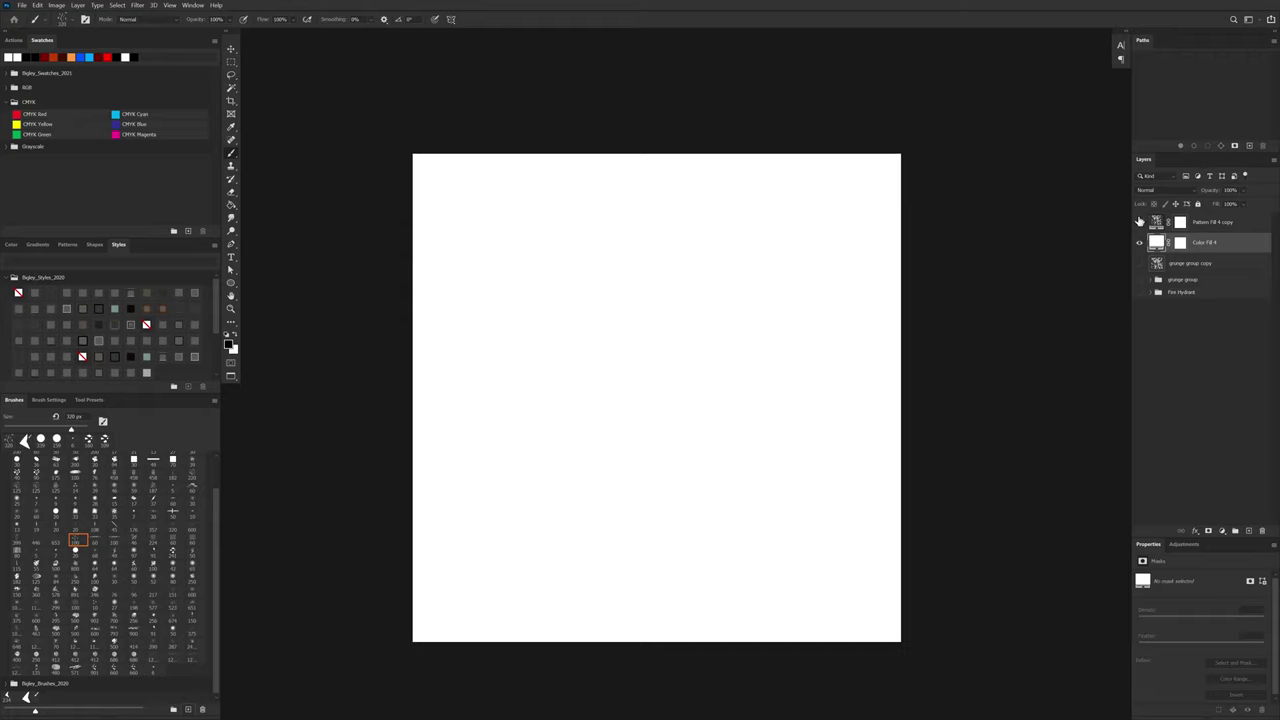
Step: Set Pattern Fill 4 copy to 100% opacity with the Normal blend mode
click(1215, 228)
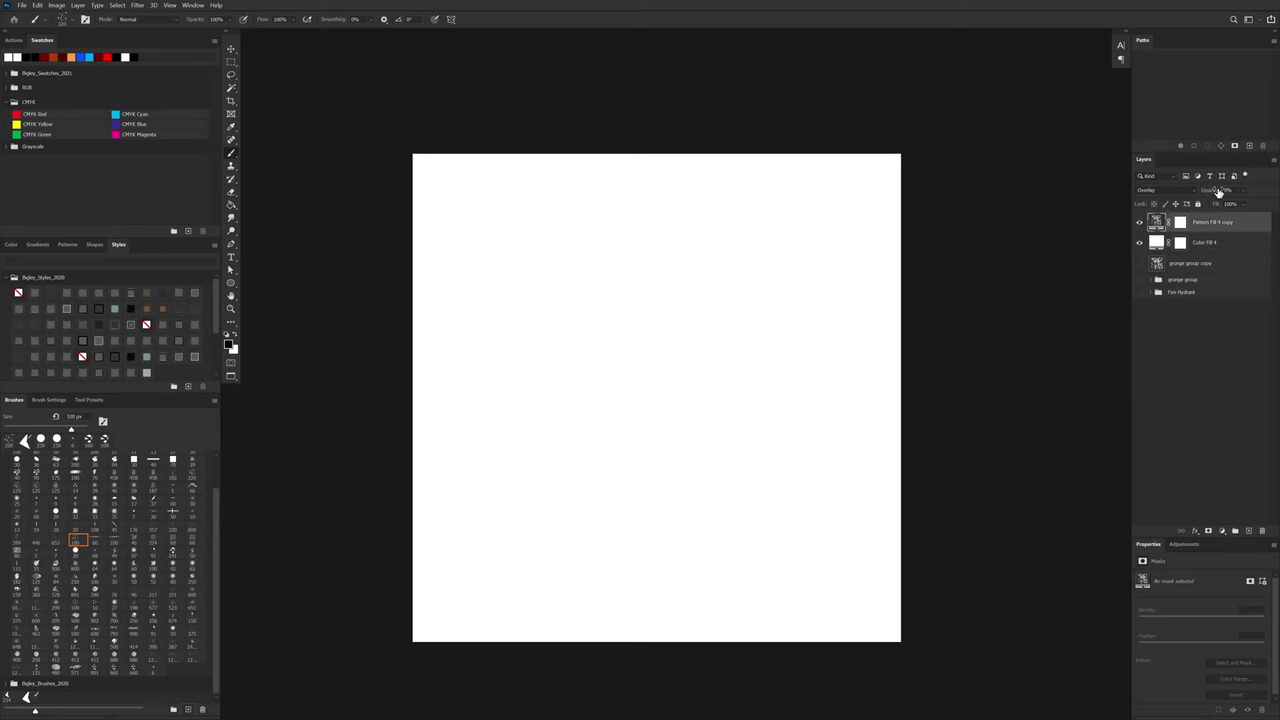
click(1192, 190)
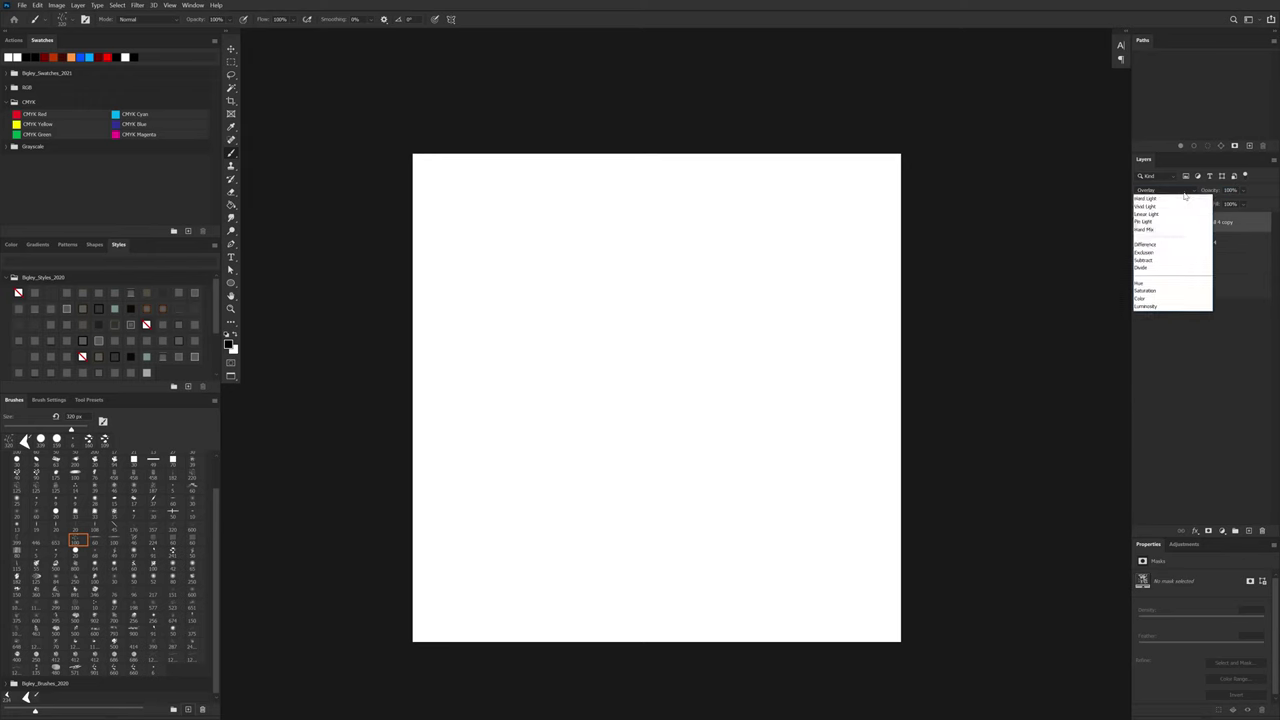
click(1172, 199)
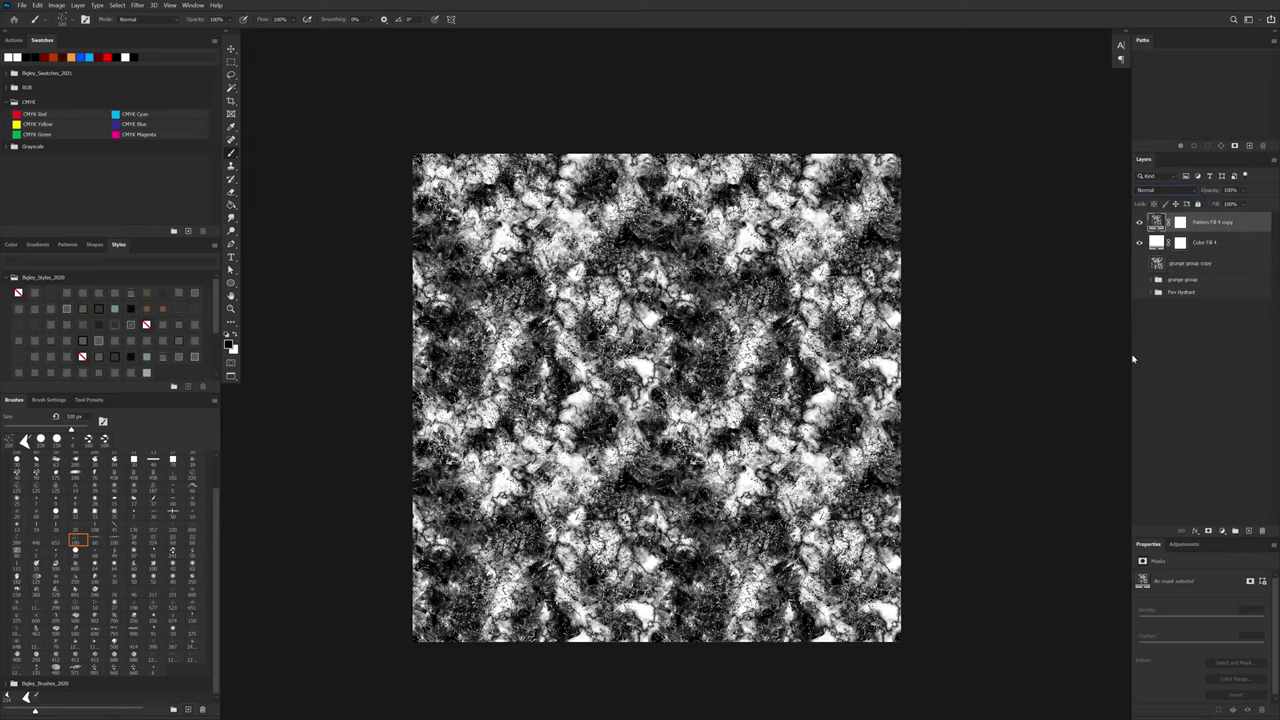
click(1139, 222)
click(1139, 222)
Step: Copy the canvas-wide grunge pattern, hide Pattern Fill 4 copy, and paste the pattern into a Quick Mask to turn it into a selection
ctrl+click(1148, 218)
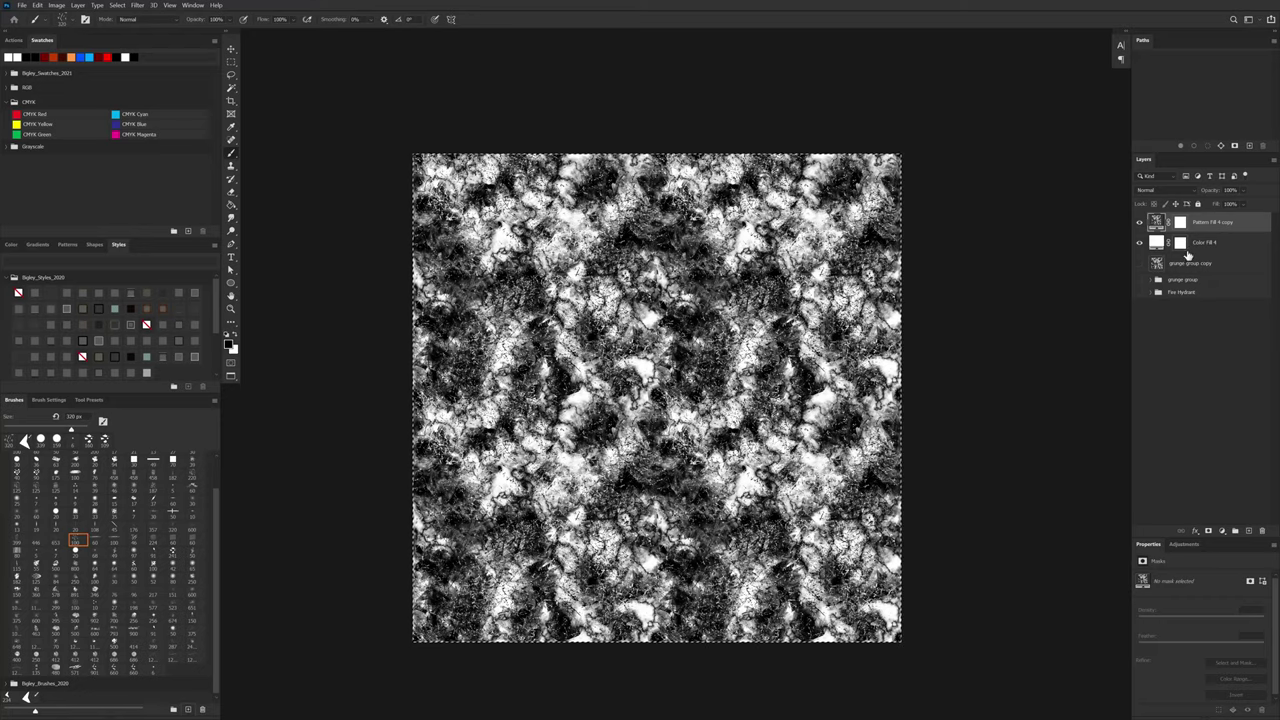
click(1139, 225)
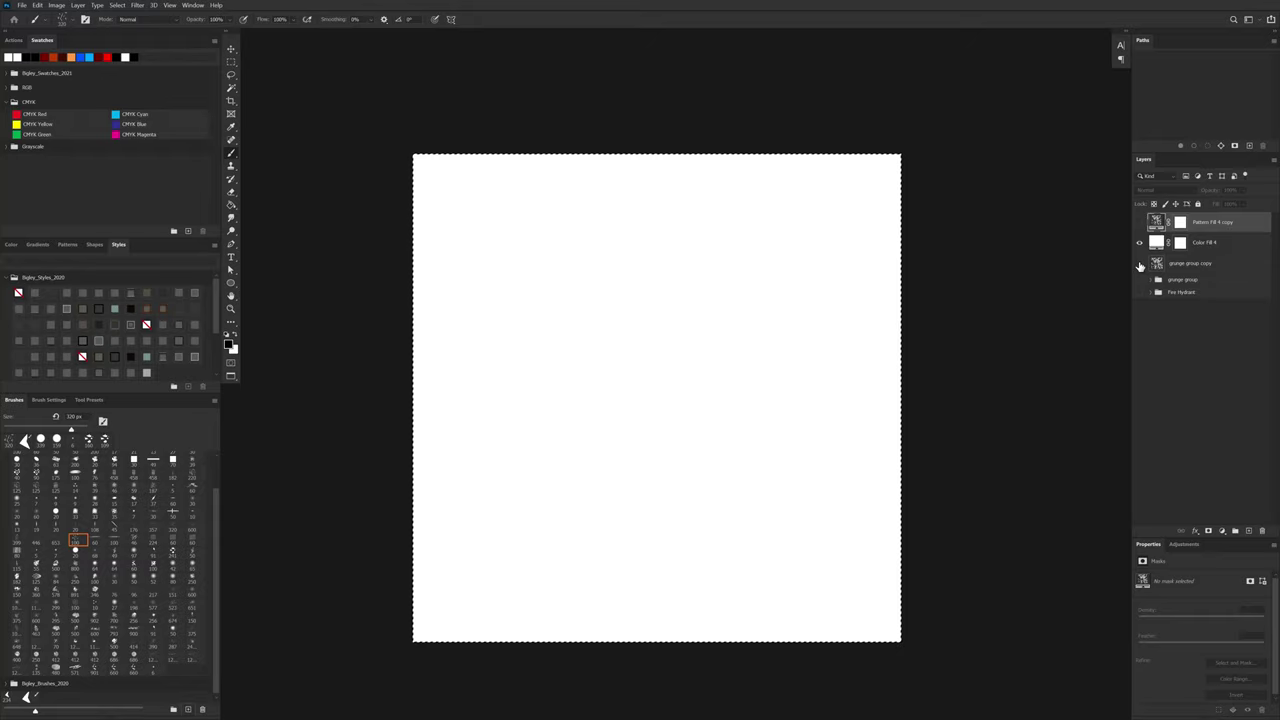
key(q)
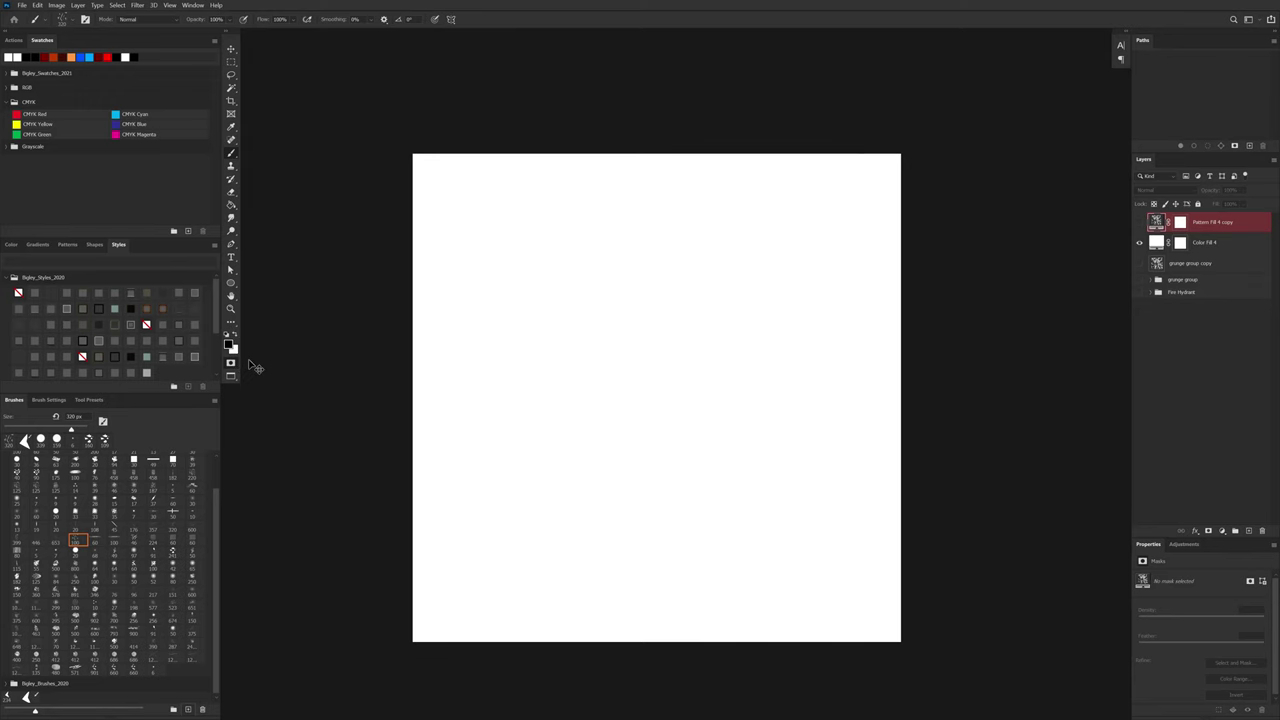
key(ctrl+v)
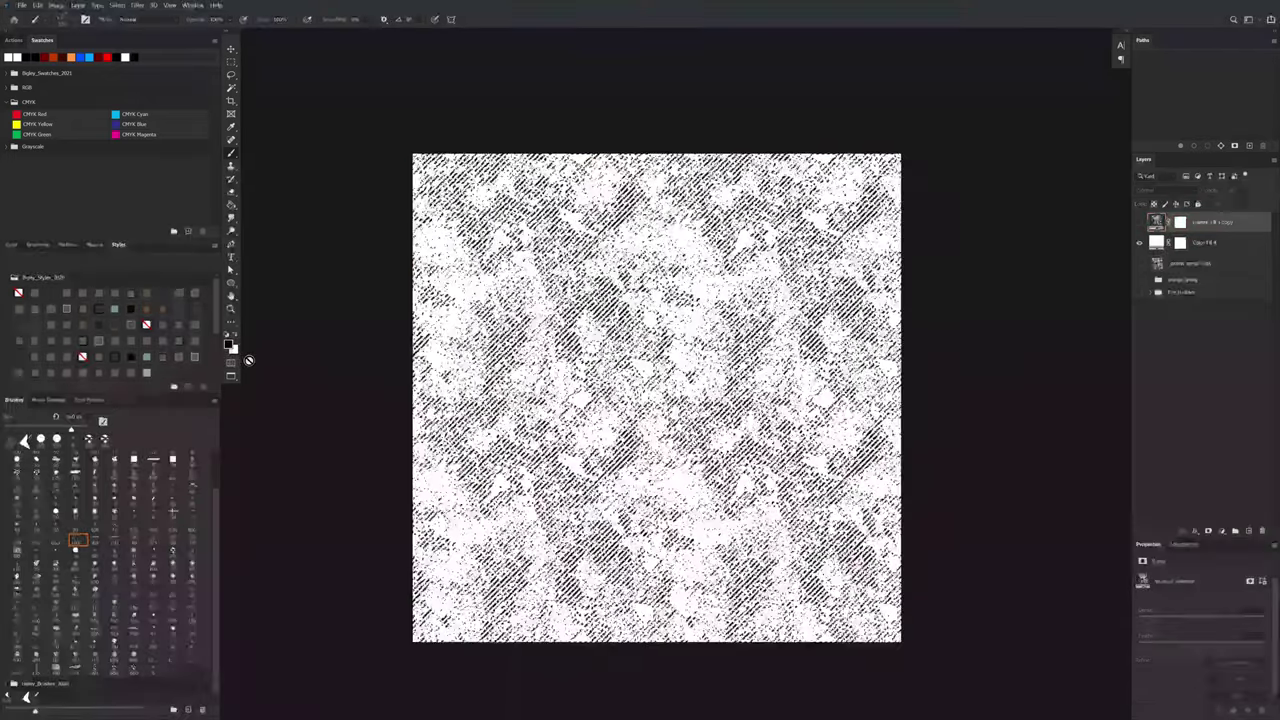
Step: Hide the white Color Fill 4 layer, then expand and show the Fire Hydrant group with the grunge selection kept active
click(1139, 242)
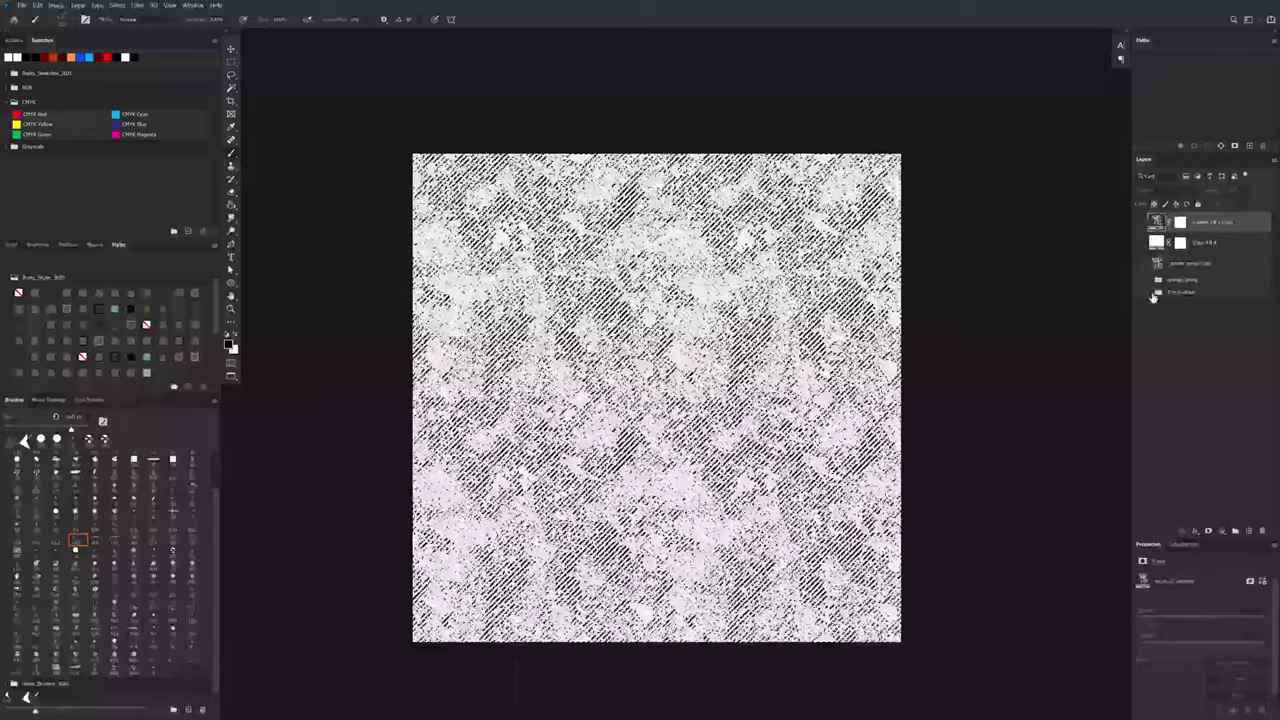
click(1157, 293)
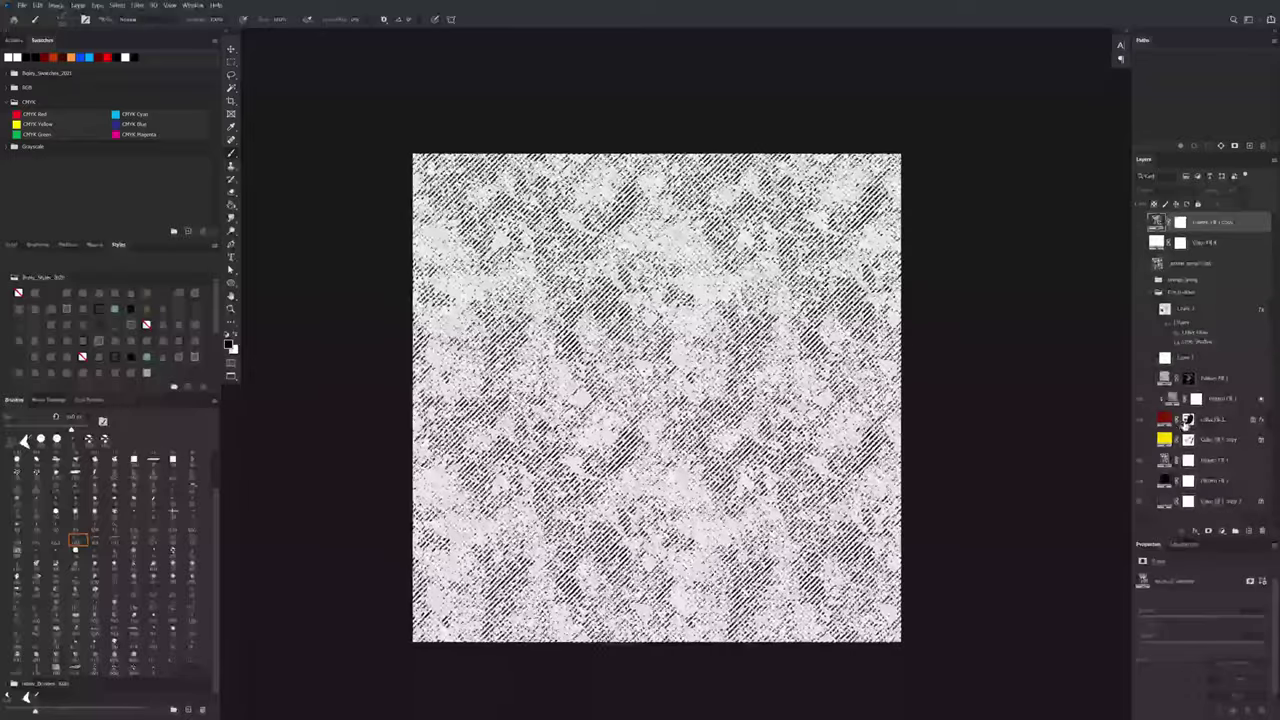
click(1139, 293)
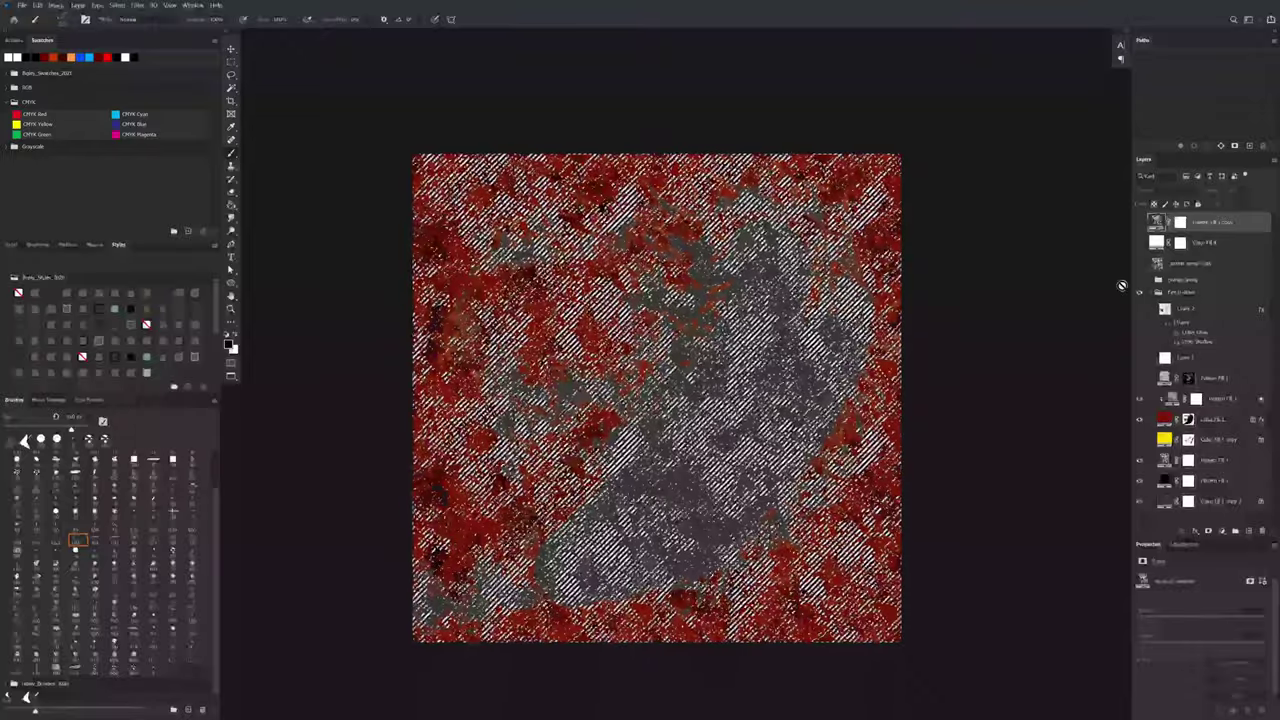
scroll(773, 468, up, 3)
drag(771, 494, 818, 553)
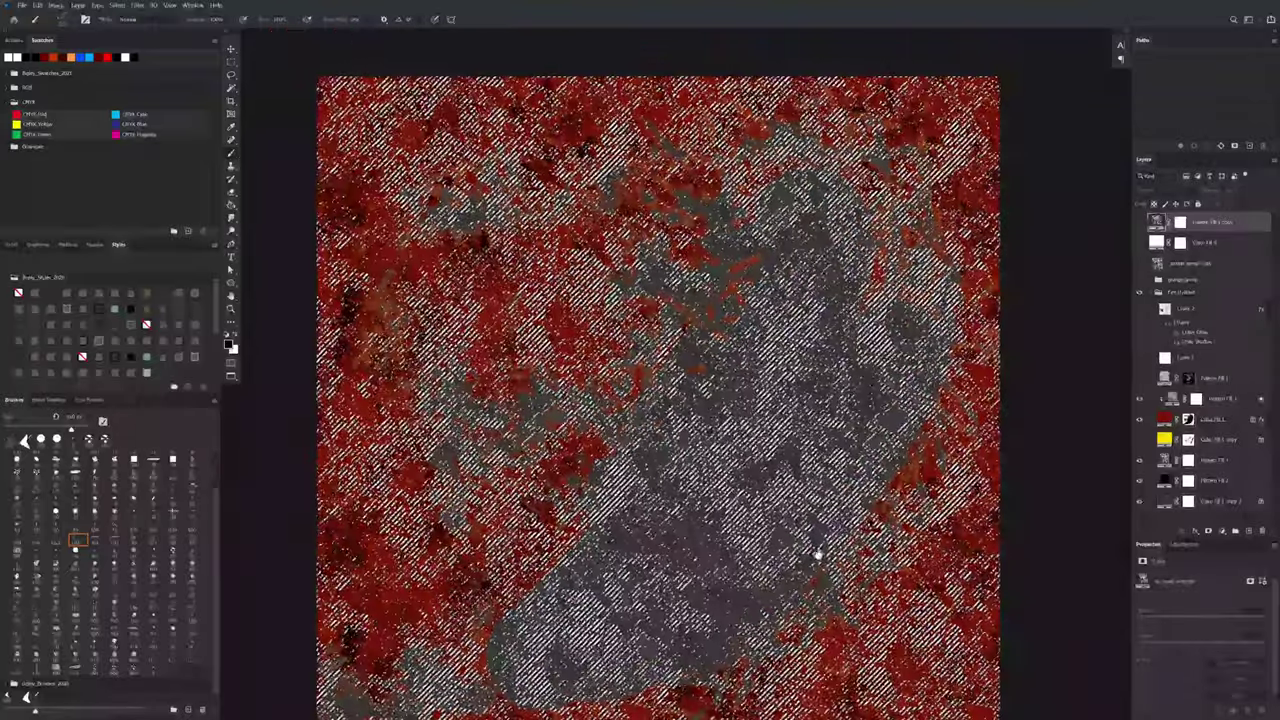
drag(601, 579, 580, 524)
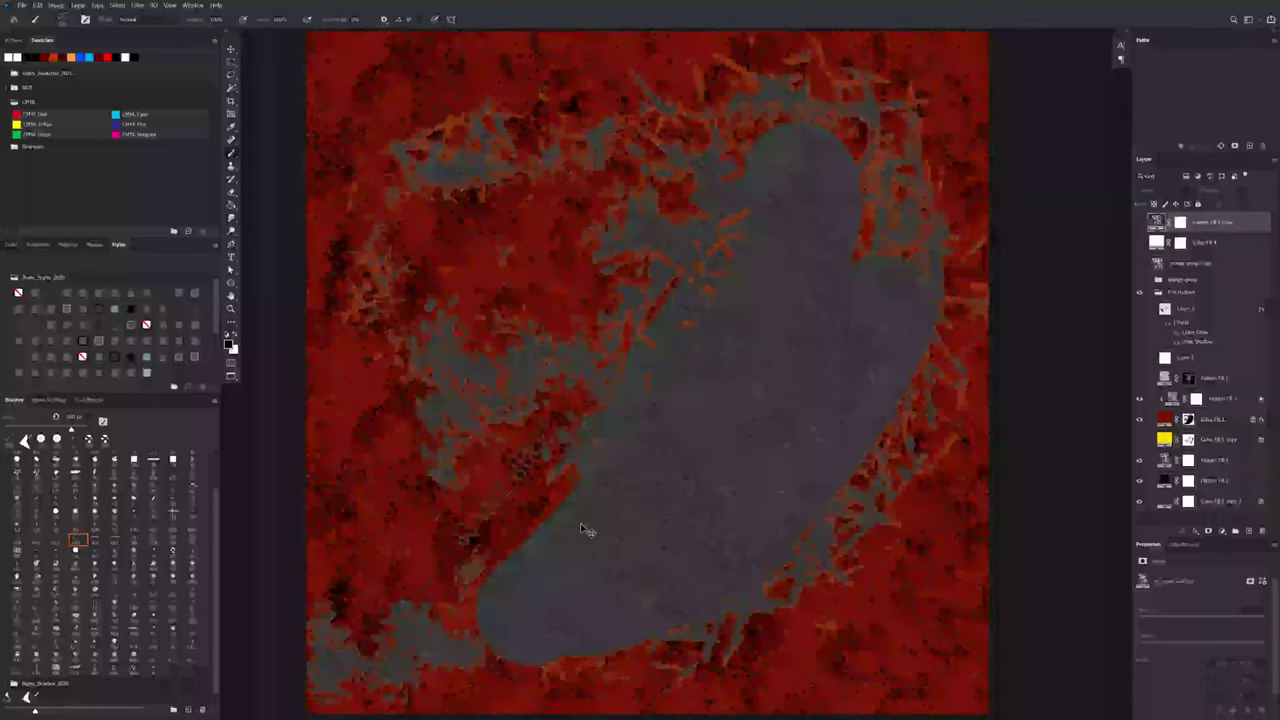
Step: Select the mask of the red Color Fill 1 layer and choose a large hard round brush with 100% hardness
click(1189, 421)
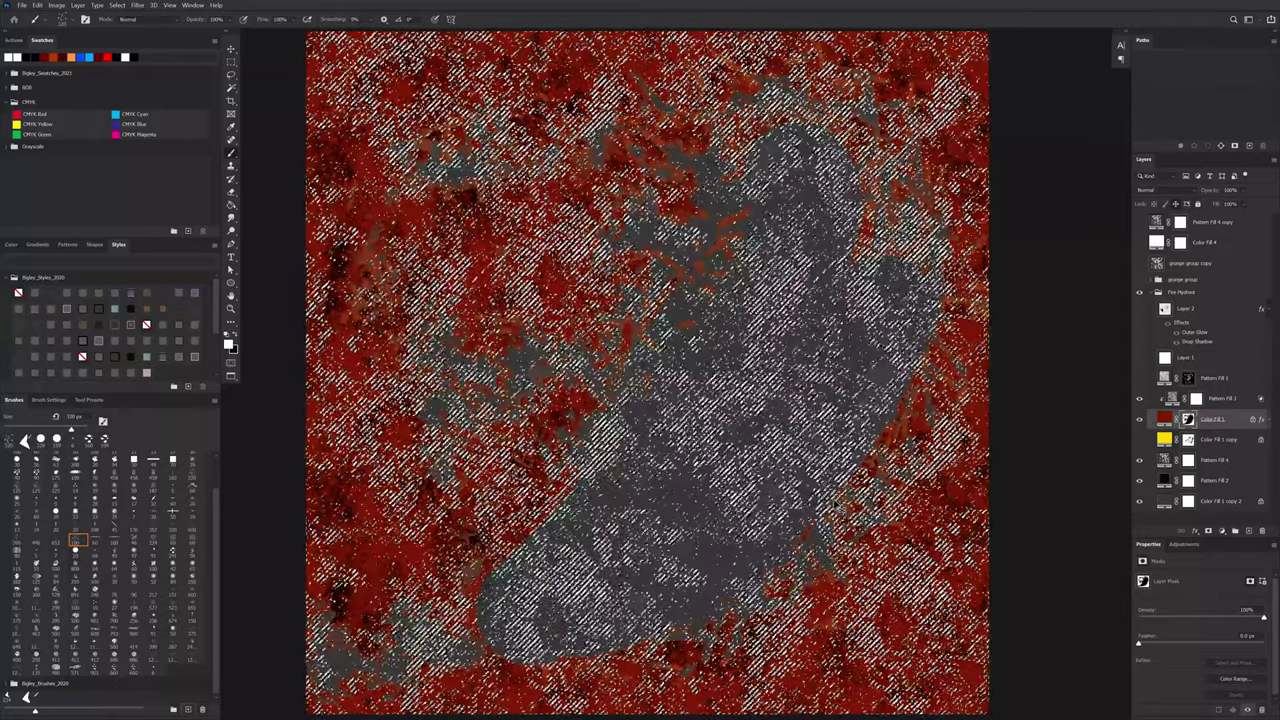
right_click(810, 460)
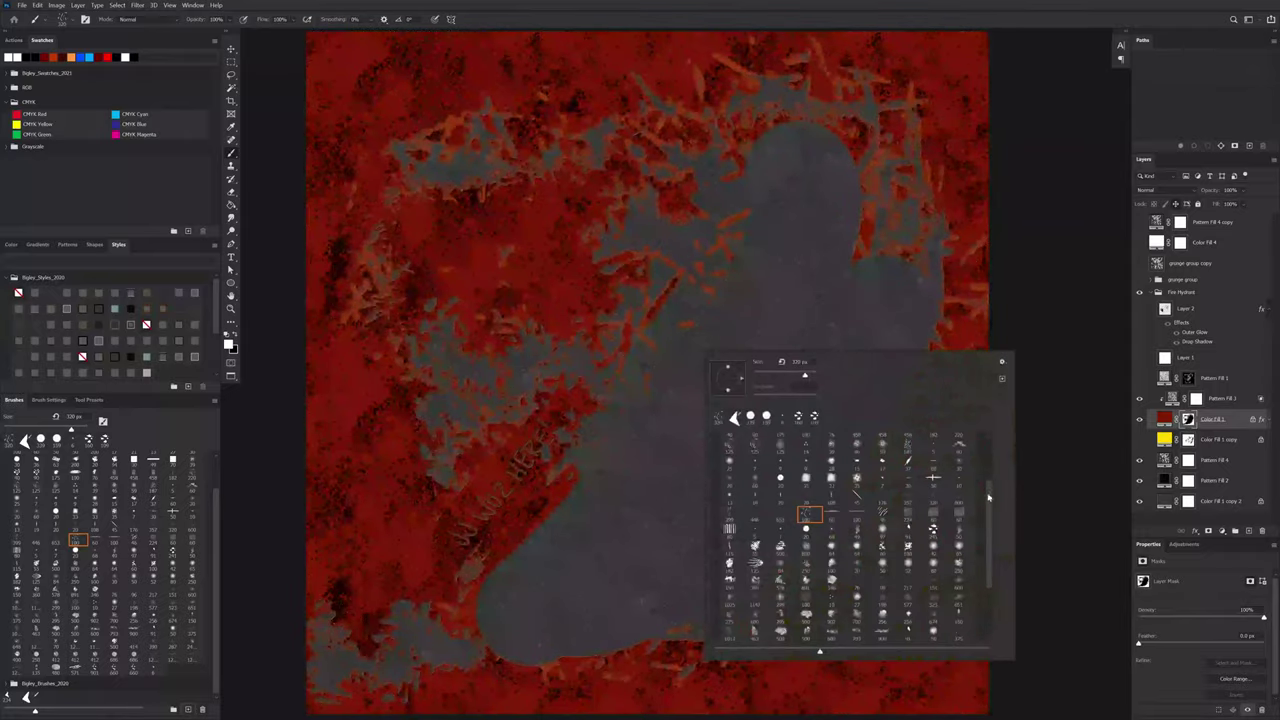
scroll(860, 470, up, 3)
click(831, 456)
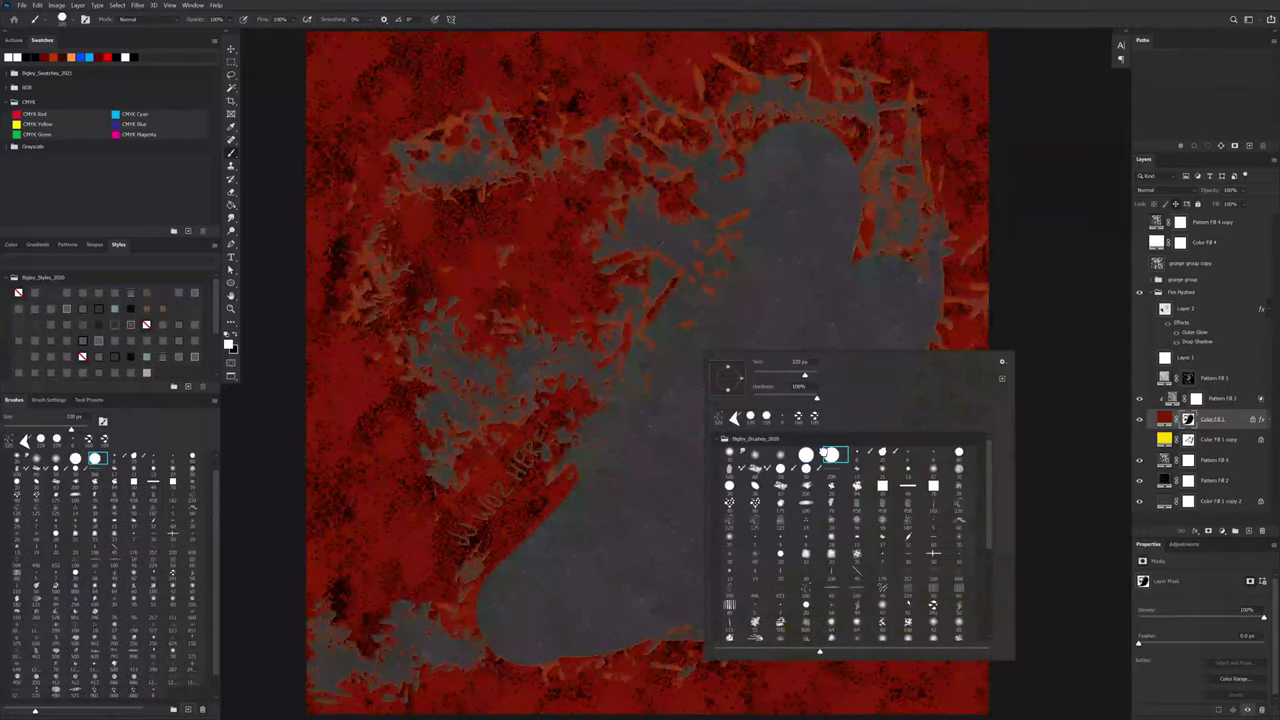
click(806, 456)
click(650, 494)
Step: Paint grunge-textured wear on the Color Fill 1 mask along the left edge of the bare metal patch
mouse_move(614, 380)
mouse_down()
mouse_move(521, 530)
mouse_move(592, 598)
mouse_up()
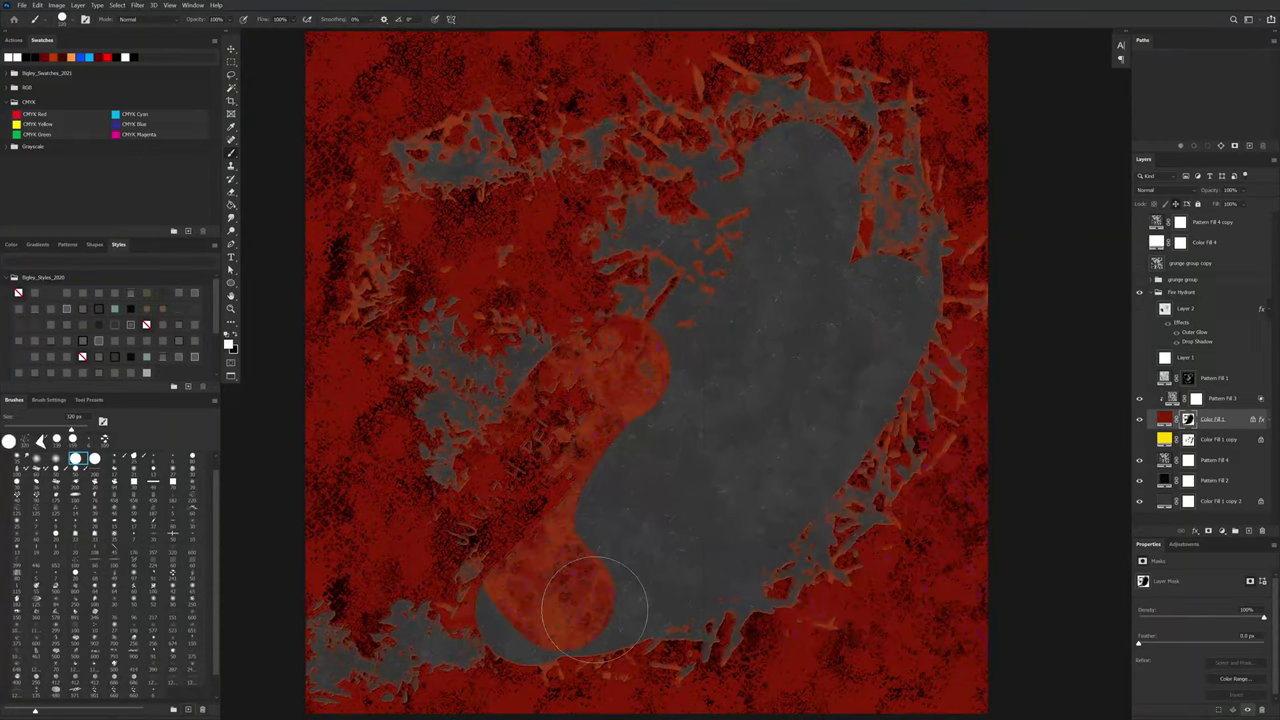
key(x)
key(ctrl+z)
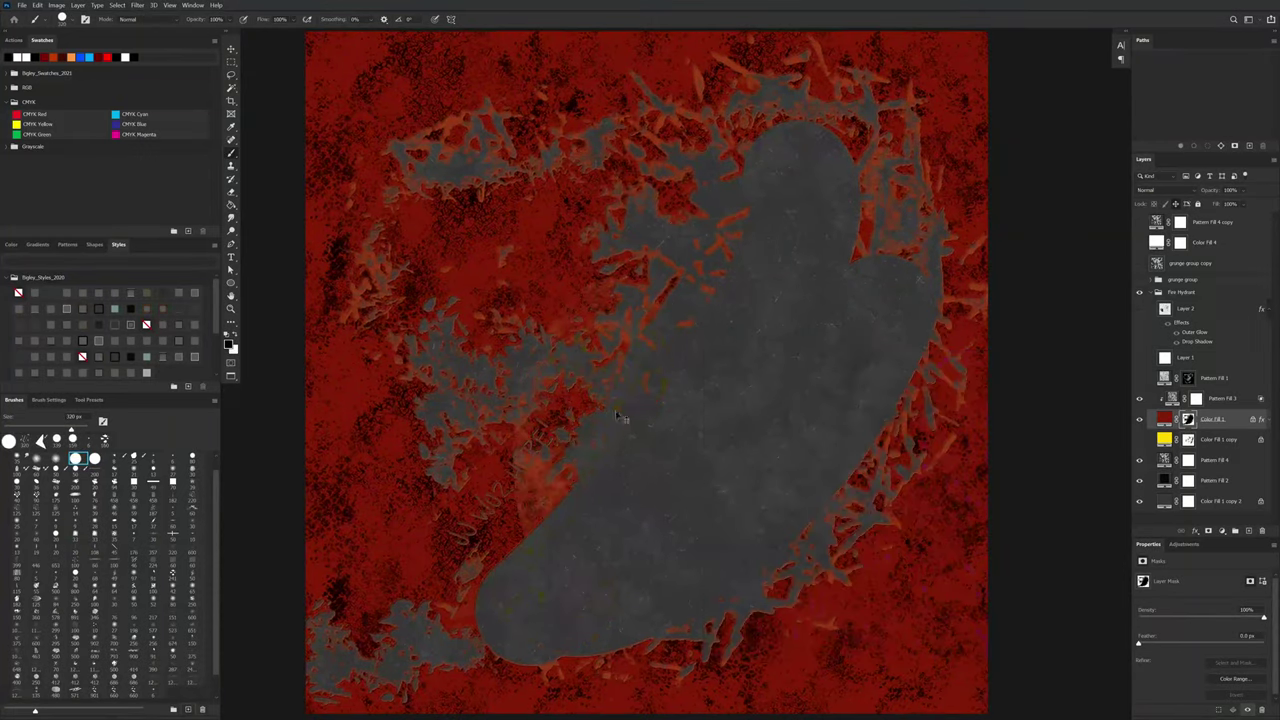
mouse_move(628, 370)
mouse_down()
mouse_move(607, 560)
mouse_move(614, 368)
mouse_move(587, 515)
mouse_move(527, 435)
mouse_move(601, 432)
mouse_move(521, 570)
mouse_move(612, 350)
mouse_up()
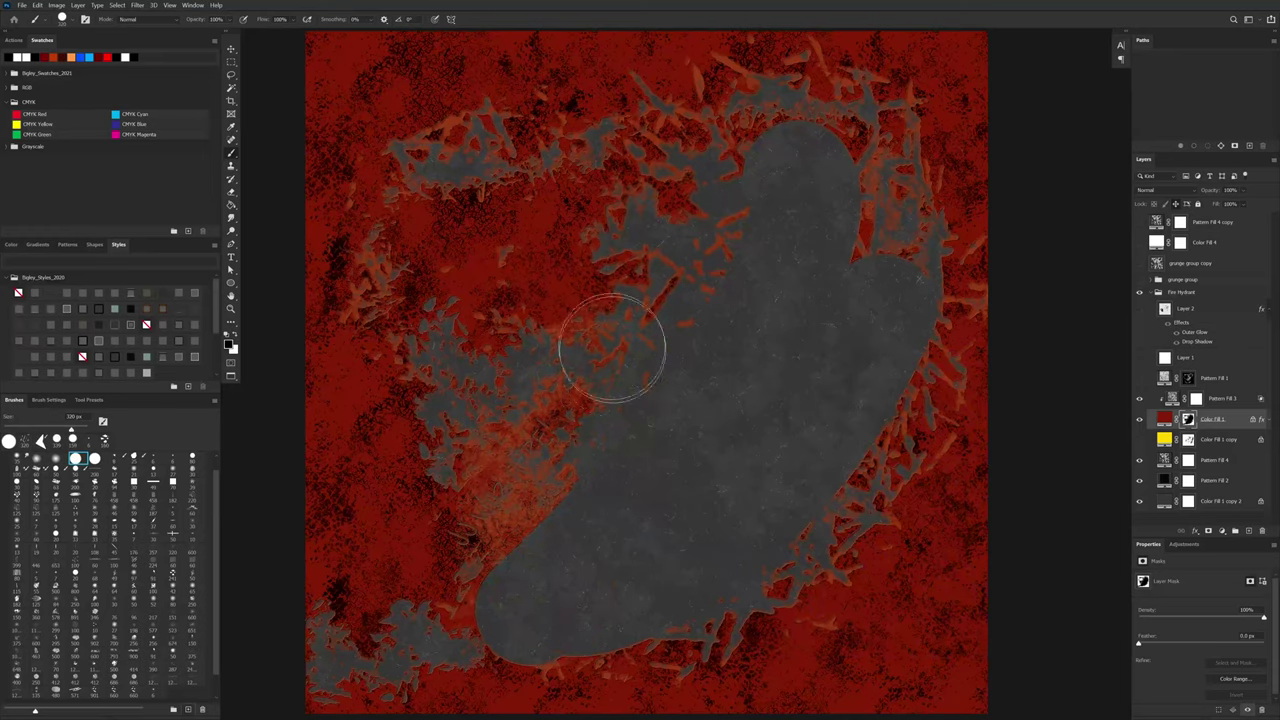
right_click(736, 368)
click(684, 435)
key(x)
mouse_move(797, 294)
mouse_down()
mouse_move(674, 494)
mouse_move(657, 497)
mouse_up()
key(ctrl+z)
Step: Try other brush presets and settle on the second hard round brush
right_click(774, 411)
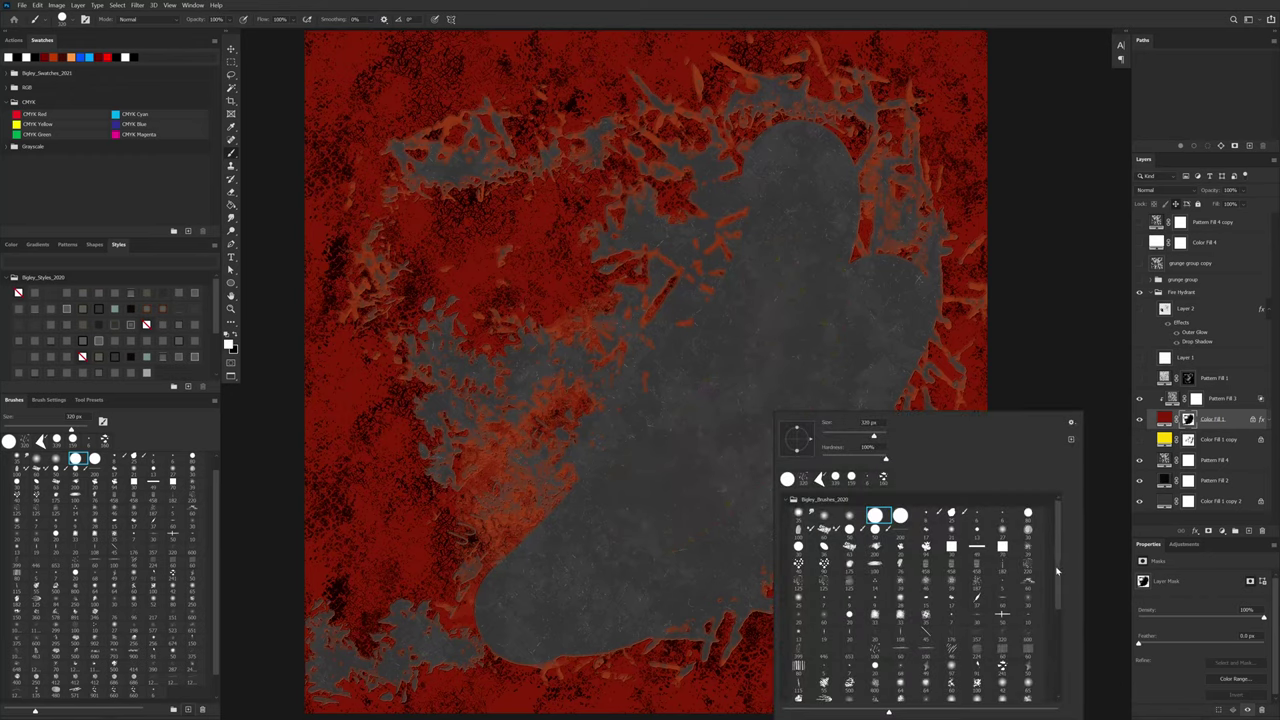
mouse_move(1057, 571)
mouse_down()
mouse_move(1052, 620)
mouse_move(1049, 497)
mouse_up()
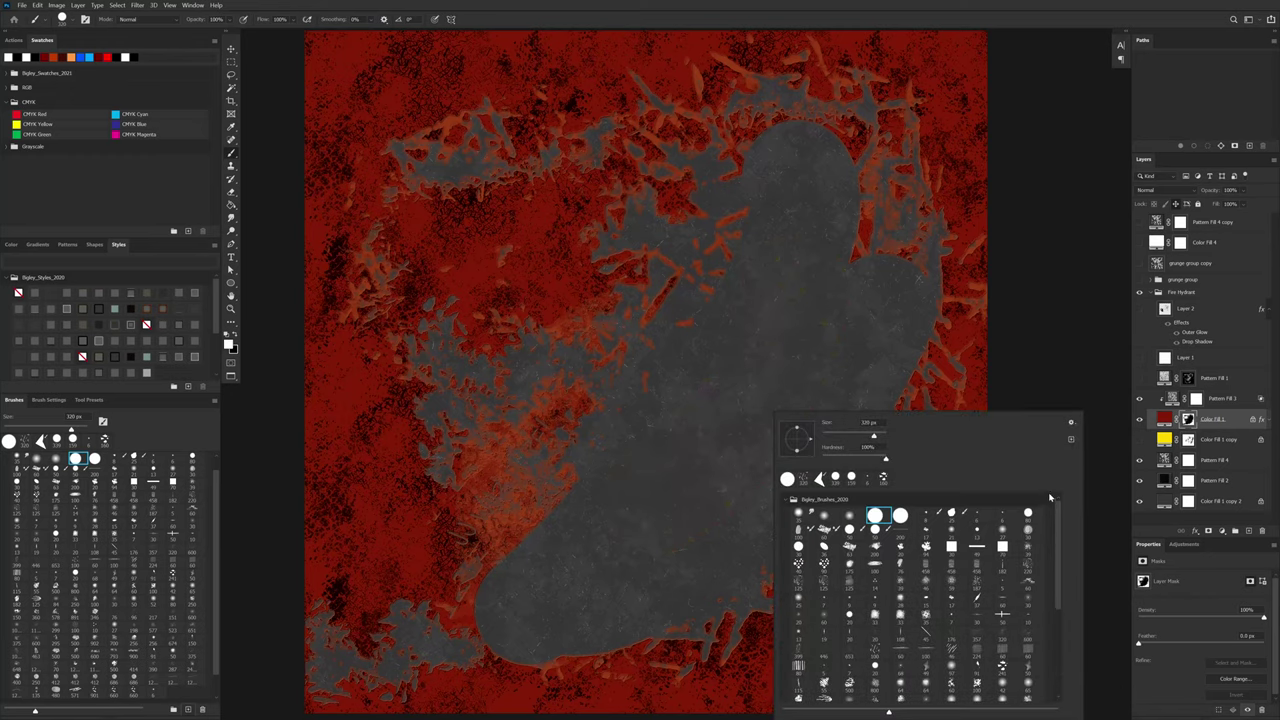
click(979, 517)
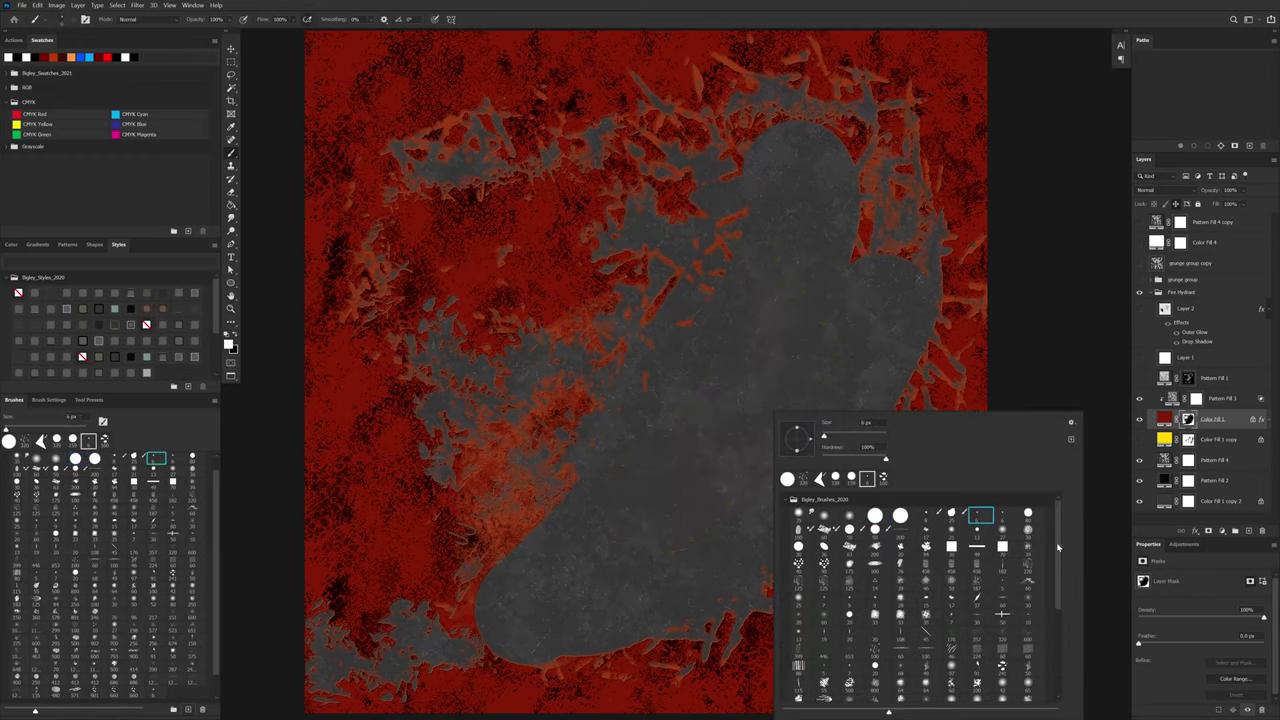
click(926, 548)
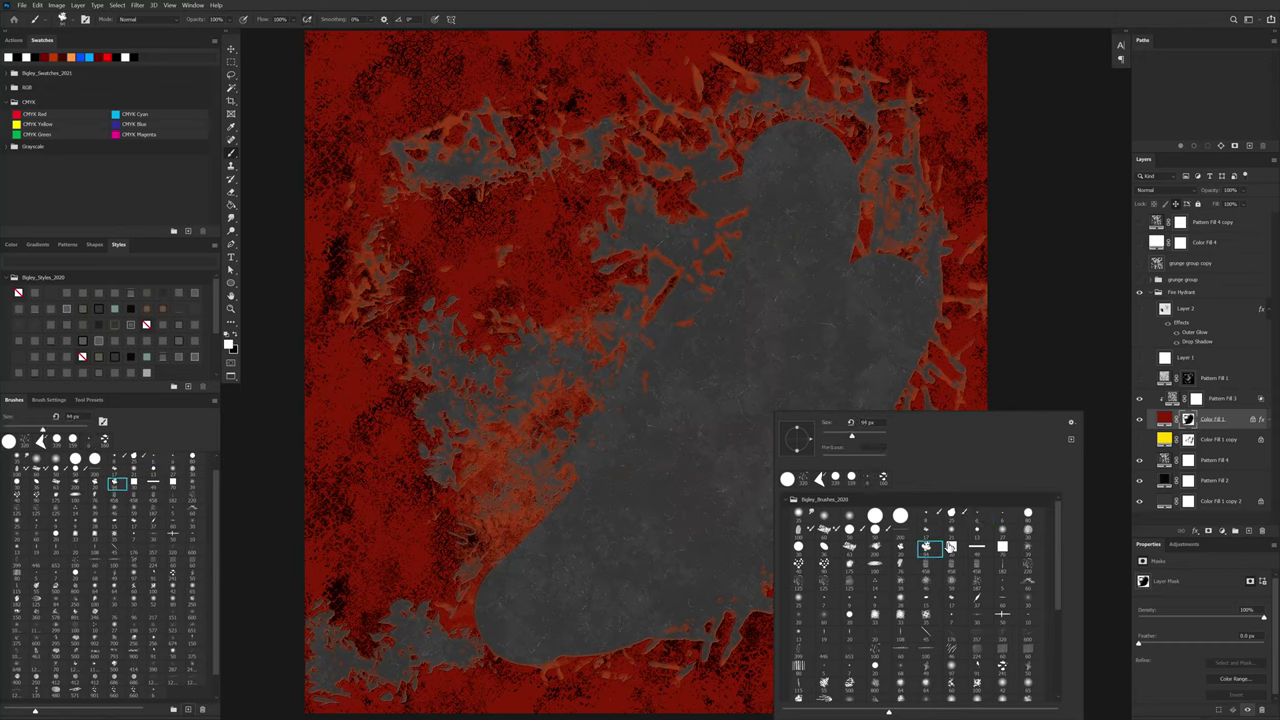
double_click(901, 516)
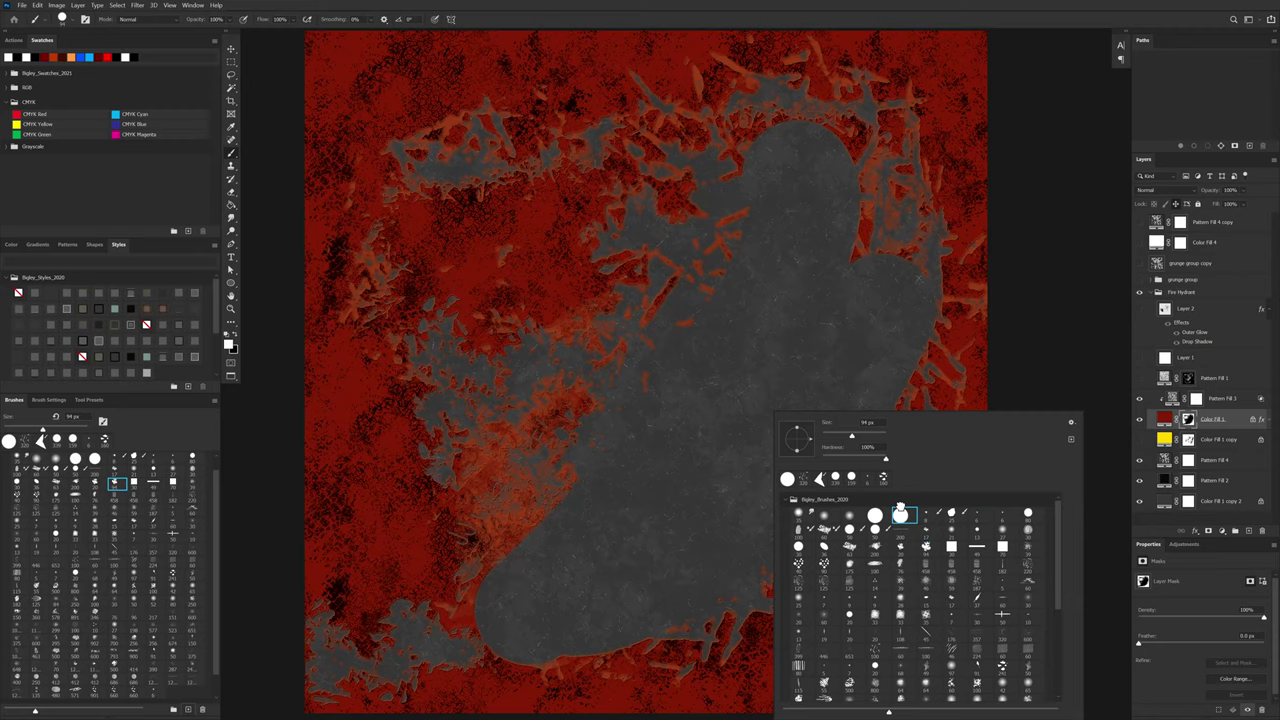
Step: Paint a cluster of overlapping white round dabs on the Color Fill 1 mask to restore red paint in the middle of the bare metal
mouse_move(815, 305)
mouse_down()
mouse_move(689, 489)
mouse_move(683, 520)
mouse_up()
key(ctrl+z)
drag(750, 407, 771, 403)
drag(794, 330, 777, 372)
click(729, 415)
click(783, 435)
click(808, 342)
click(830, 308)
click(832, 383)
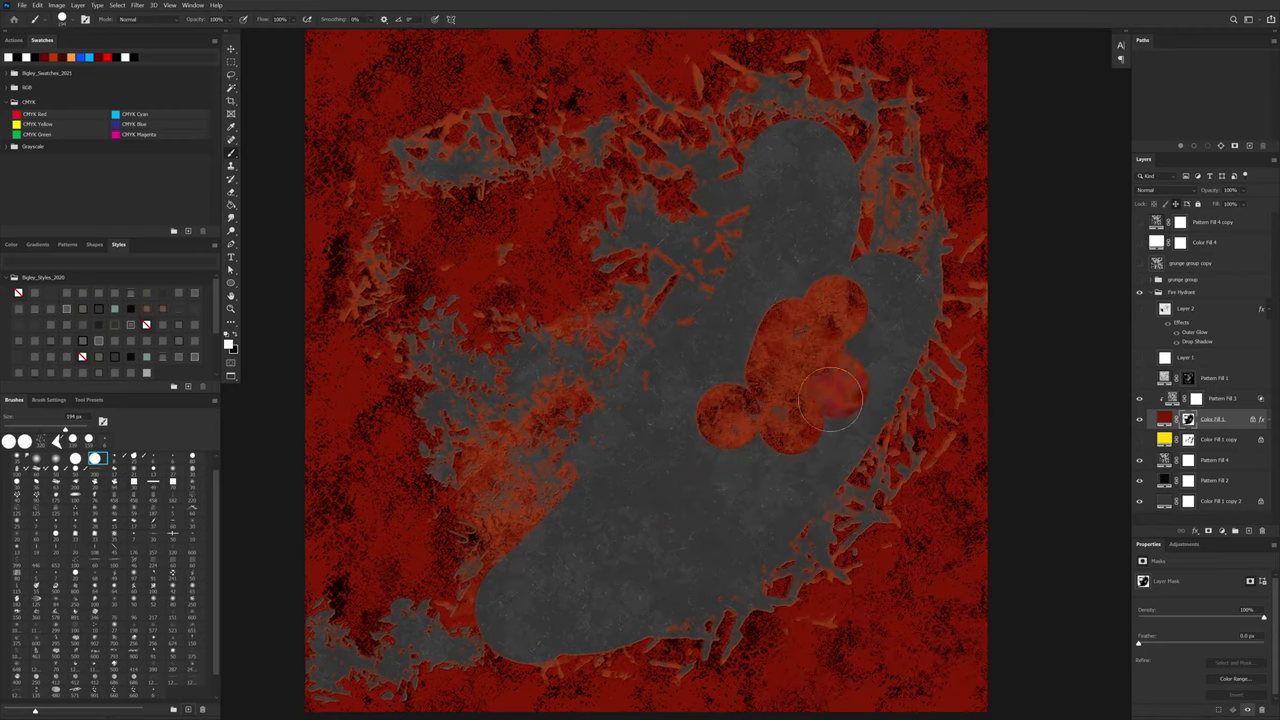
drag(828, 338, 861, 333)
click(581, 355)
drag(647, 262, 640, 191)
drag(543, 399, 458, 440)
click(346, 550)
click(392, 622)
mouse_move(722, 454)
mouse_down()
mouse_move(797, 354)
mouse_move(770, 382)
mouse_up()
alt+click(770, 382)
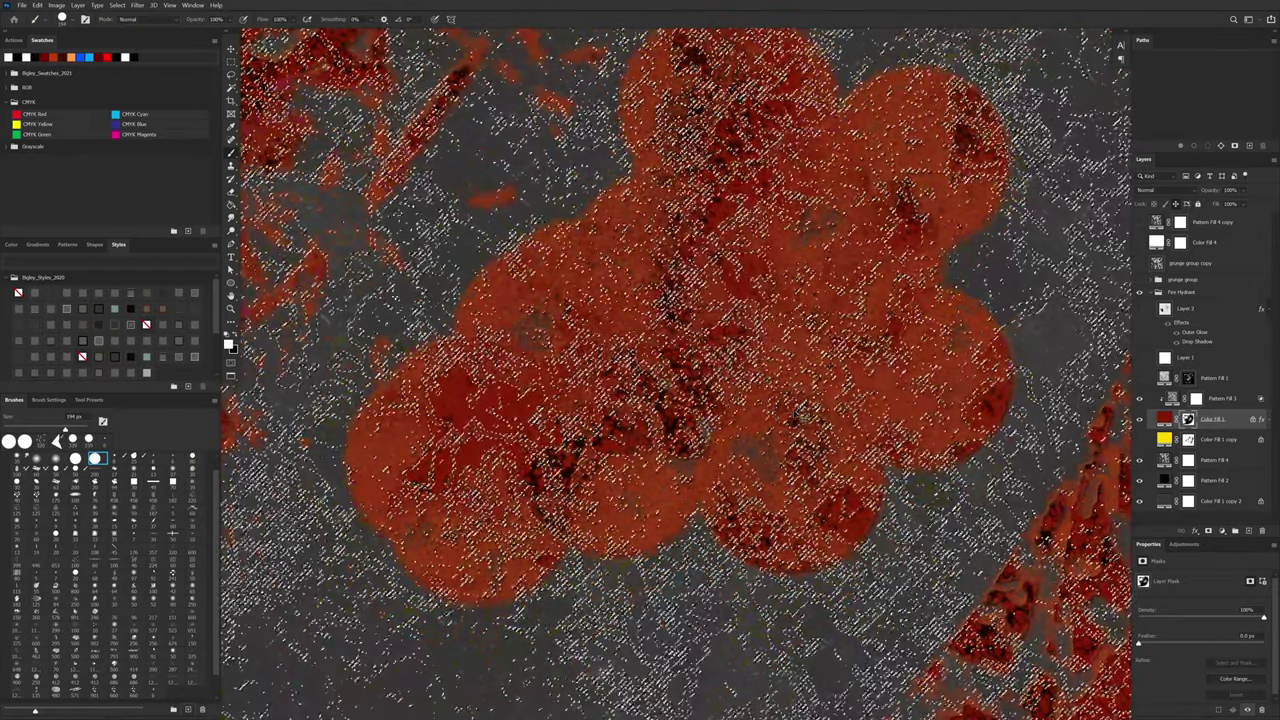
Step: Try another dab on the Color Fill 1 mask and undo the latest dabs beside the red cluster
alt+click(779, 460)
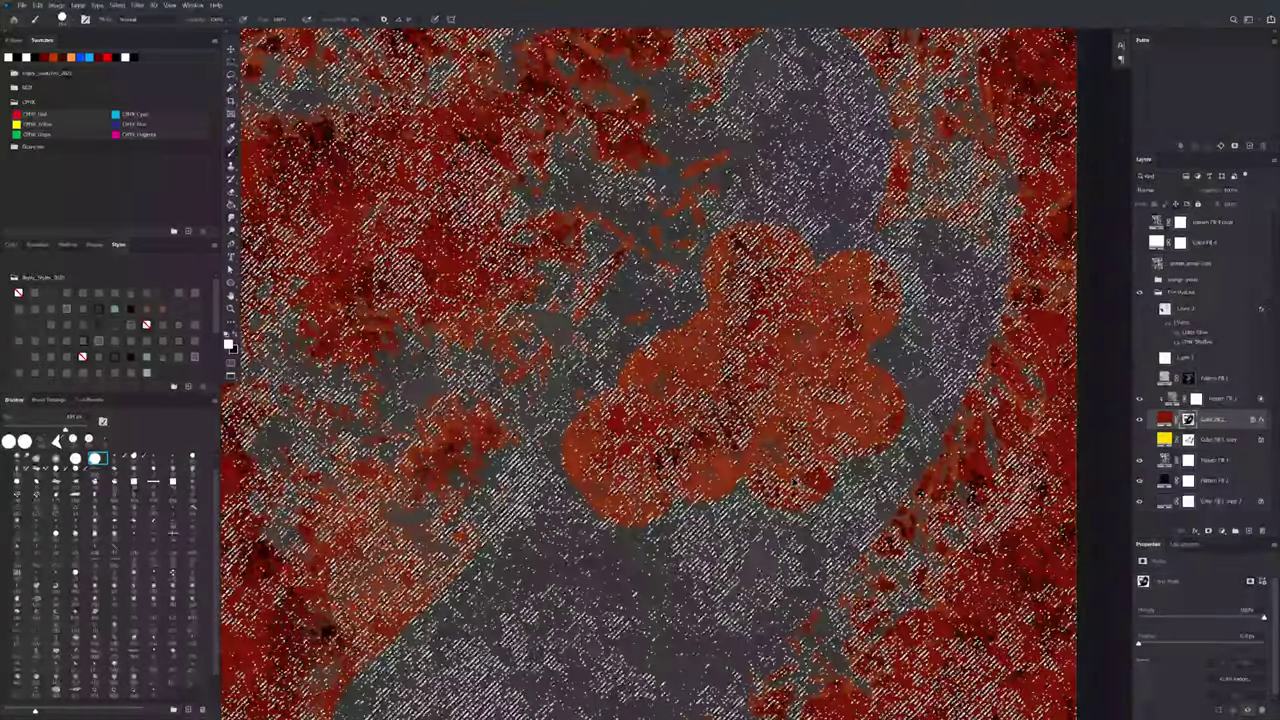
click(810, 462)
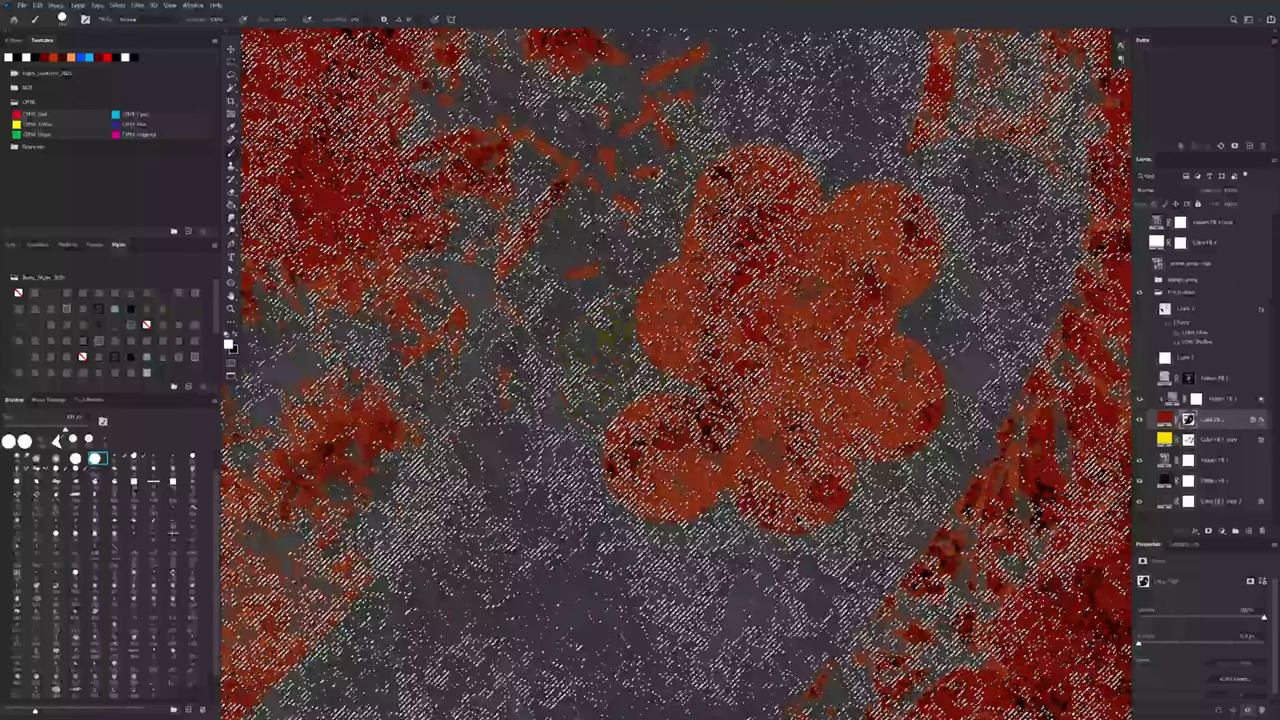
key(ctrl+0)
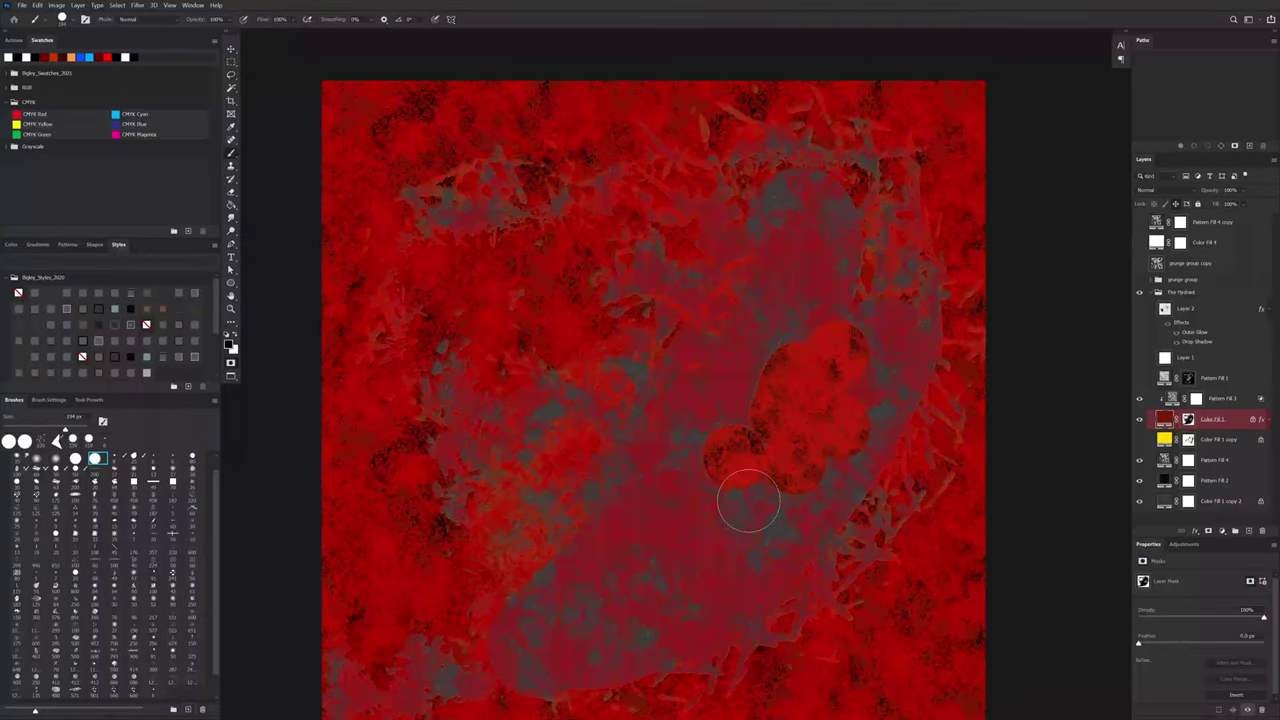
Step: Sharpen the grunge selection in Quick Mask with legacy Brightness/Contrast, raising the contrast, then return to the selection and hide its outline
key(alt+i)
key(a)
key(c)
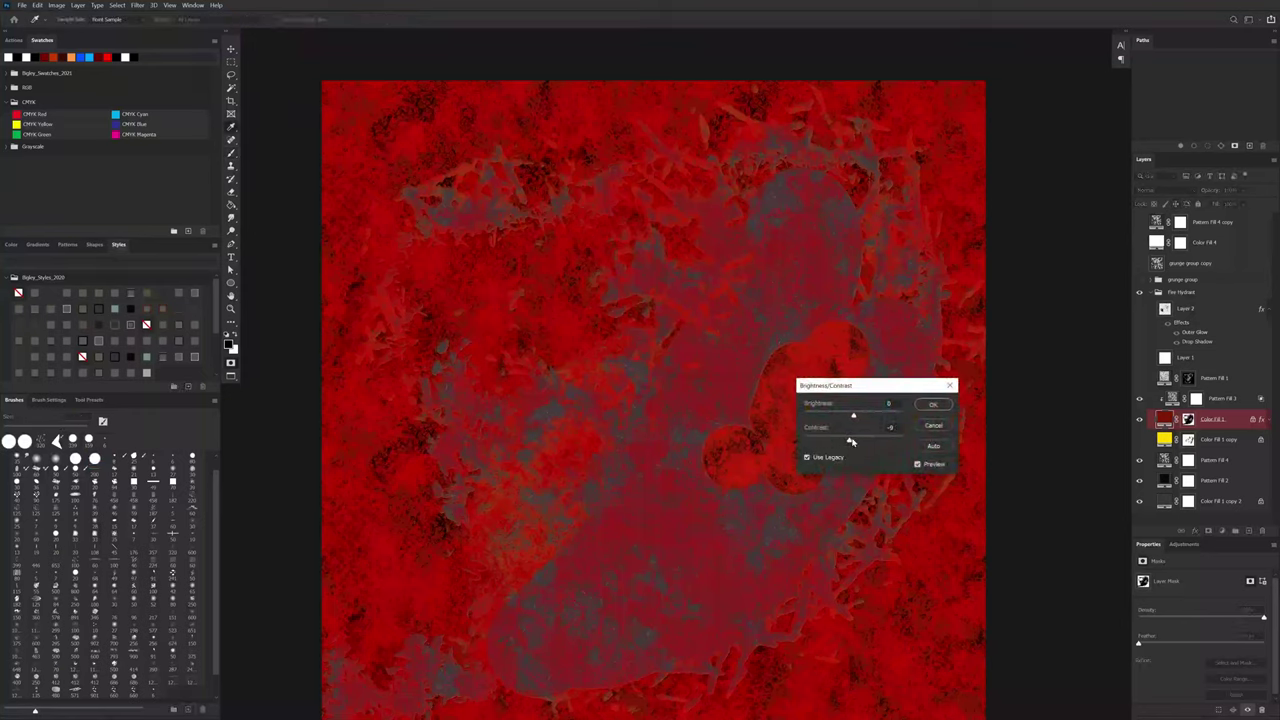
drag(908, 429, 896, 431)
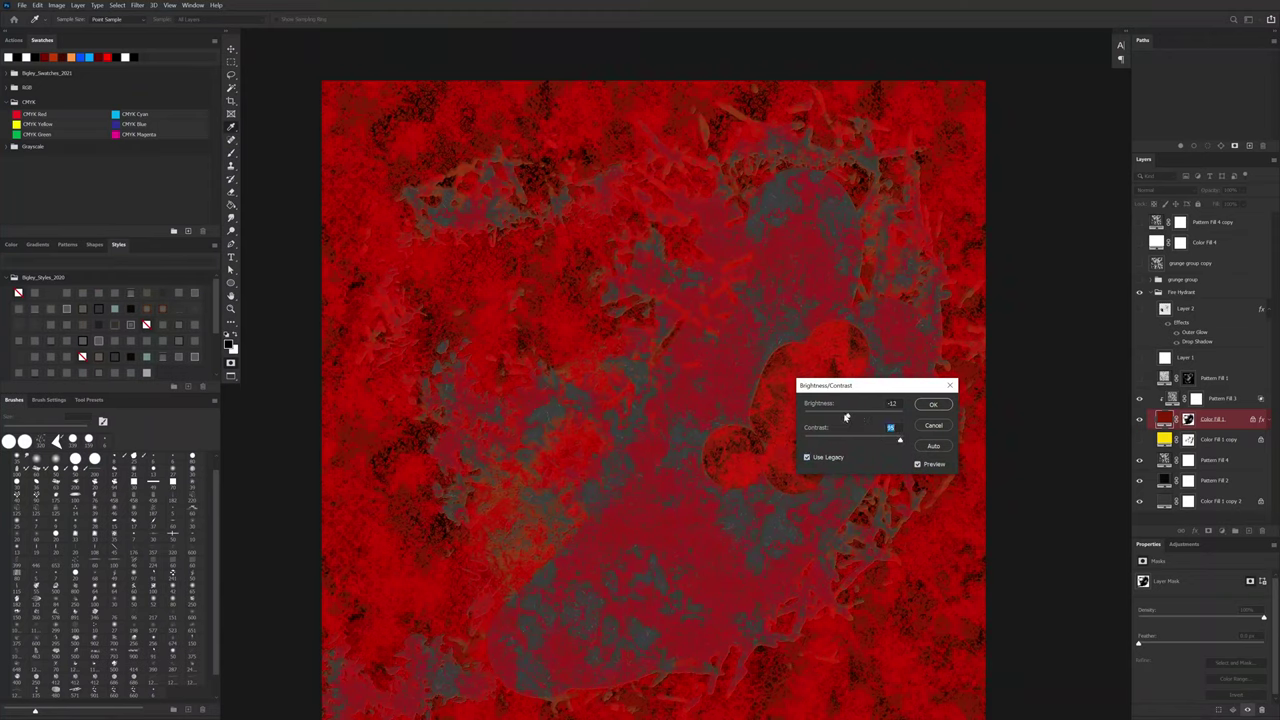
mouse_move(835, 419)
mouse_down()
mouse_move(884, 416)
mouse_move(856, 418)
mouse_up()
click(932, 404)
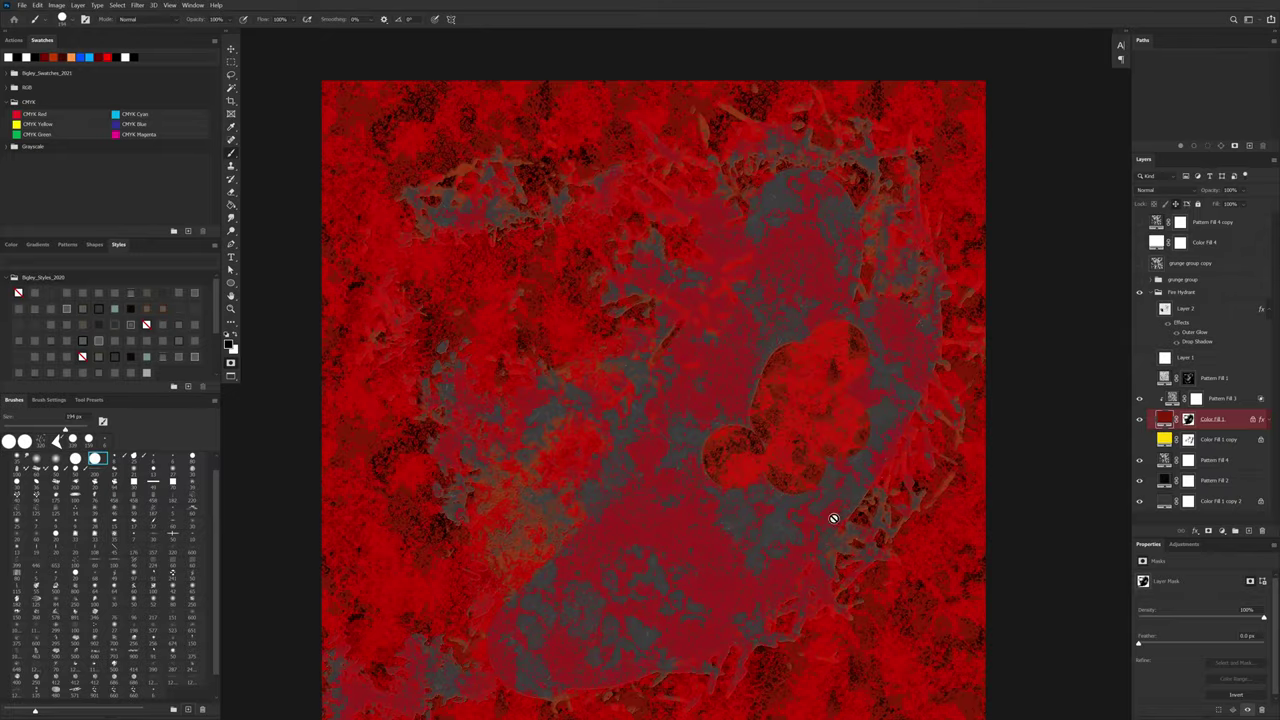
key(q)
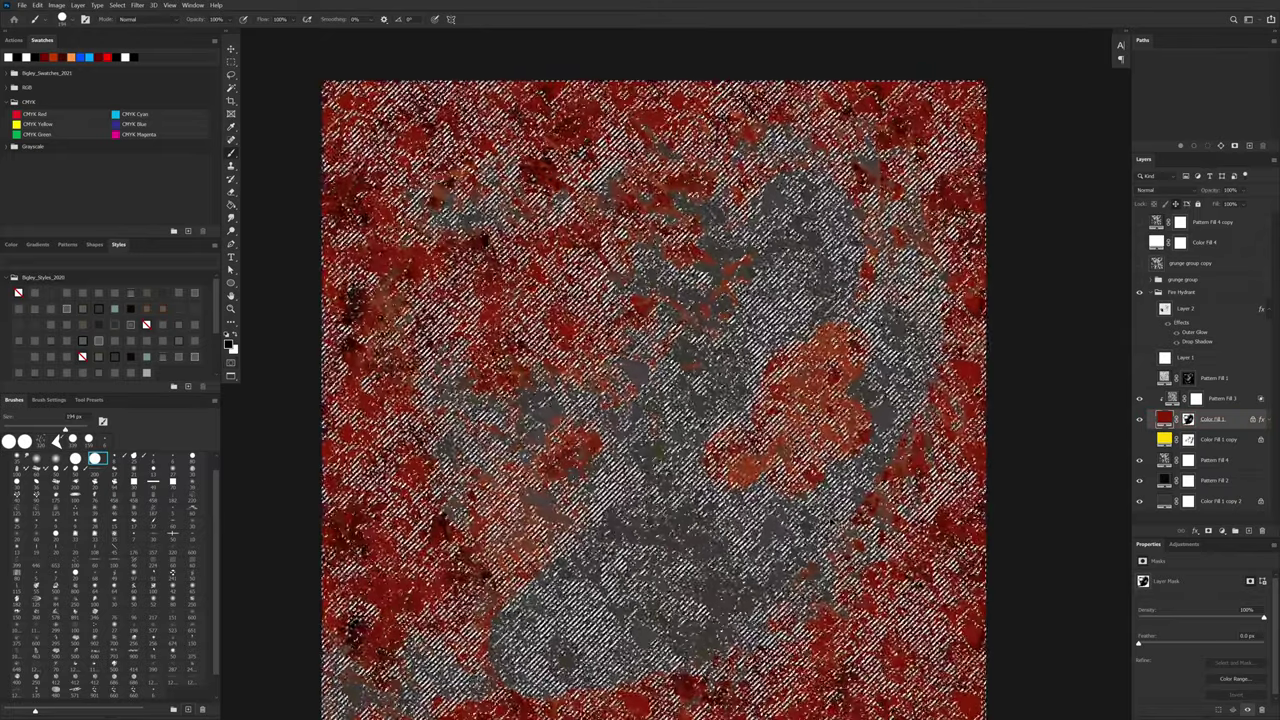
key(ctrl+d)
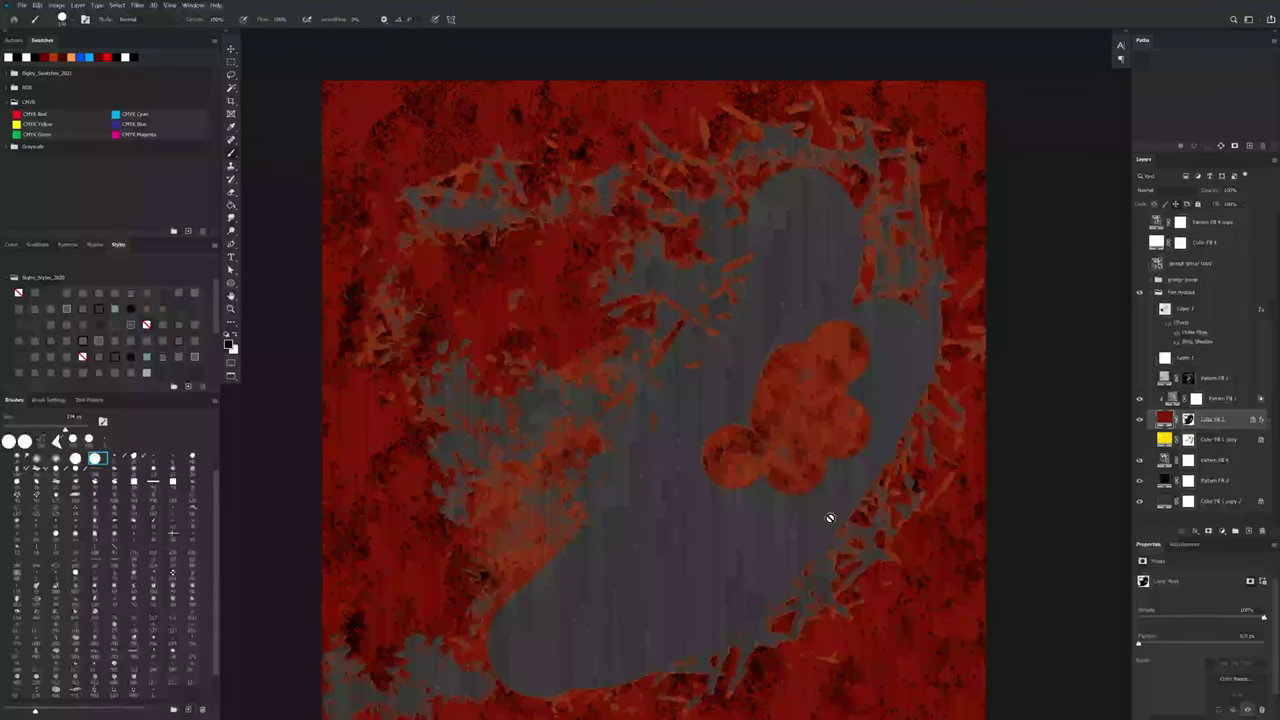
Step: Try a diagonal white stroke on the Color Fill 1 mask below the dab cluster and undo it
drag(776, 540, 834, 445)
scroll(833, 445, up, 3)
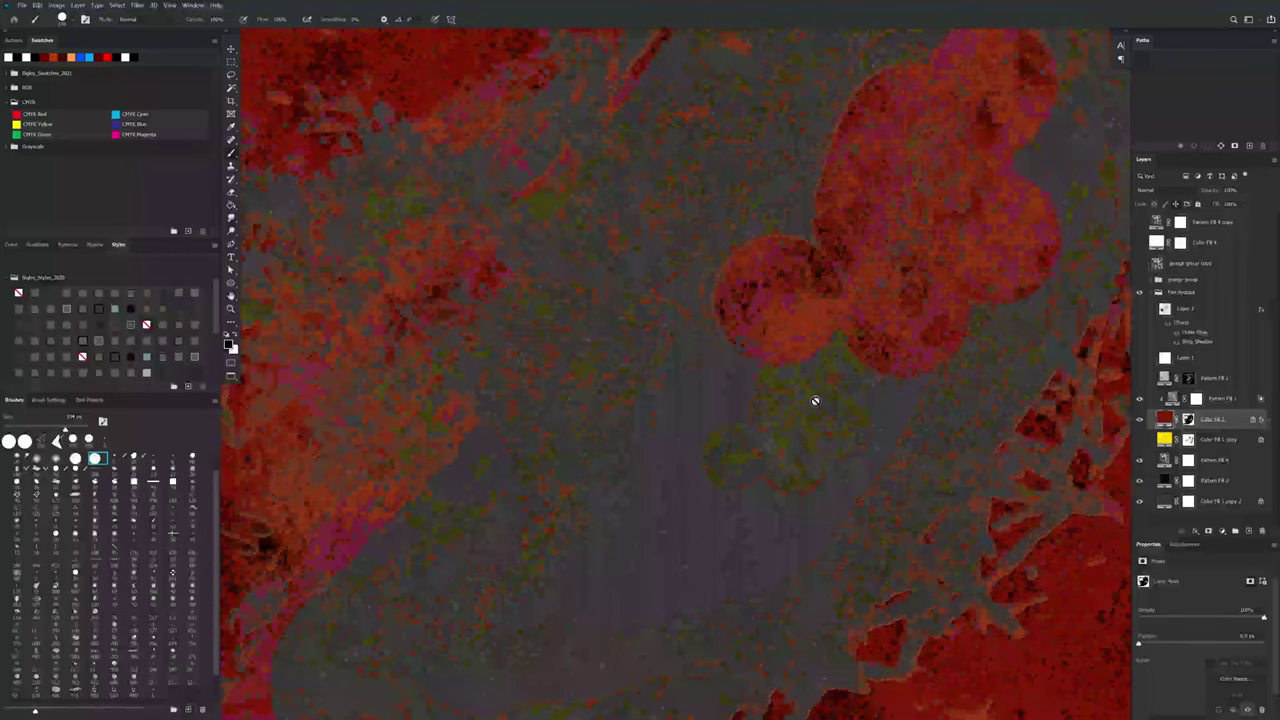
key(x)
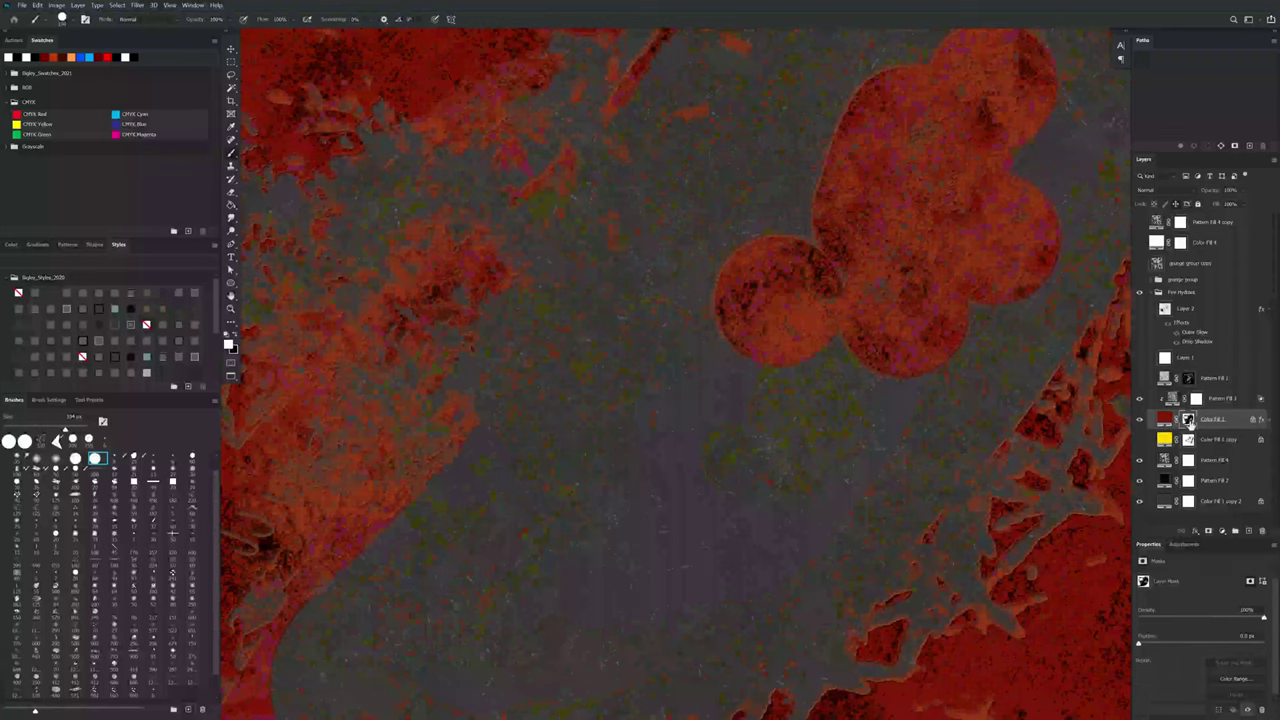
drag(856, 434, 616, 566)
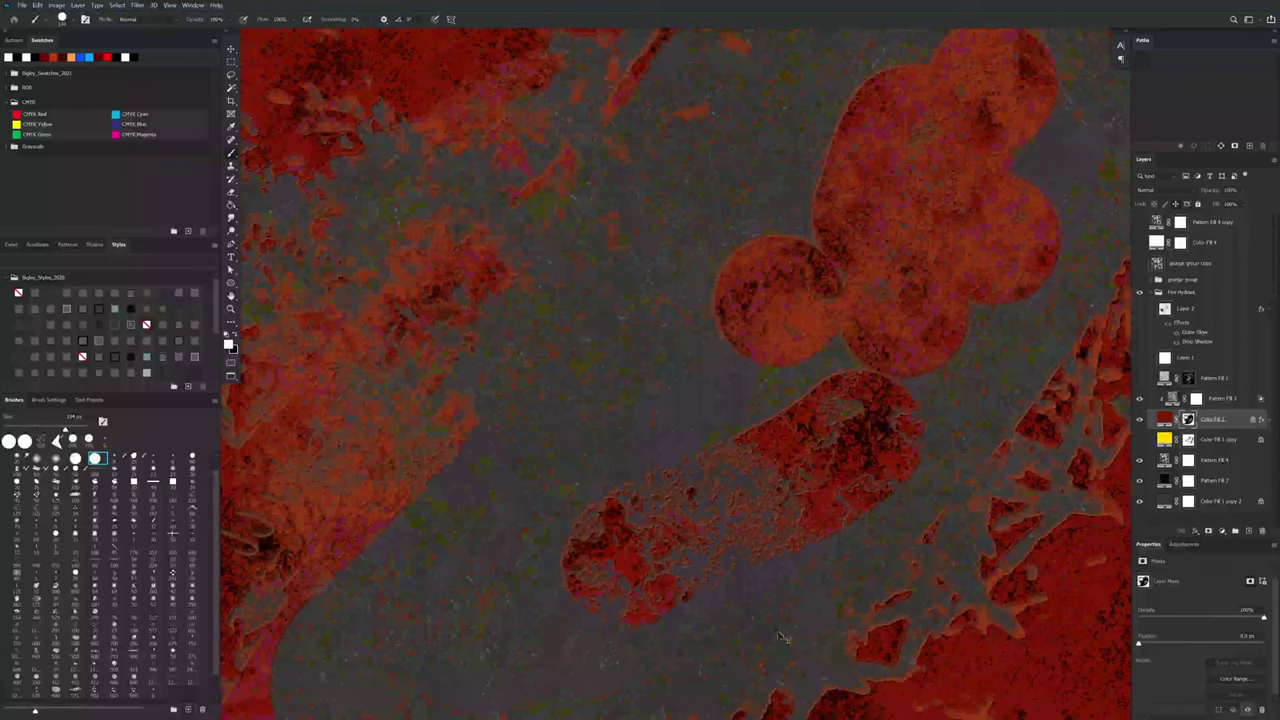
key(ctrl+z)
Step: Switch to the first of the two large hard round brush presets
drag(773, 530, 816, 450)
right_click(831, 434)
click(939, 516)
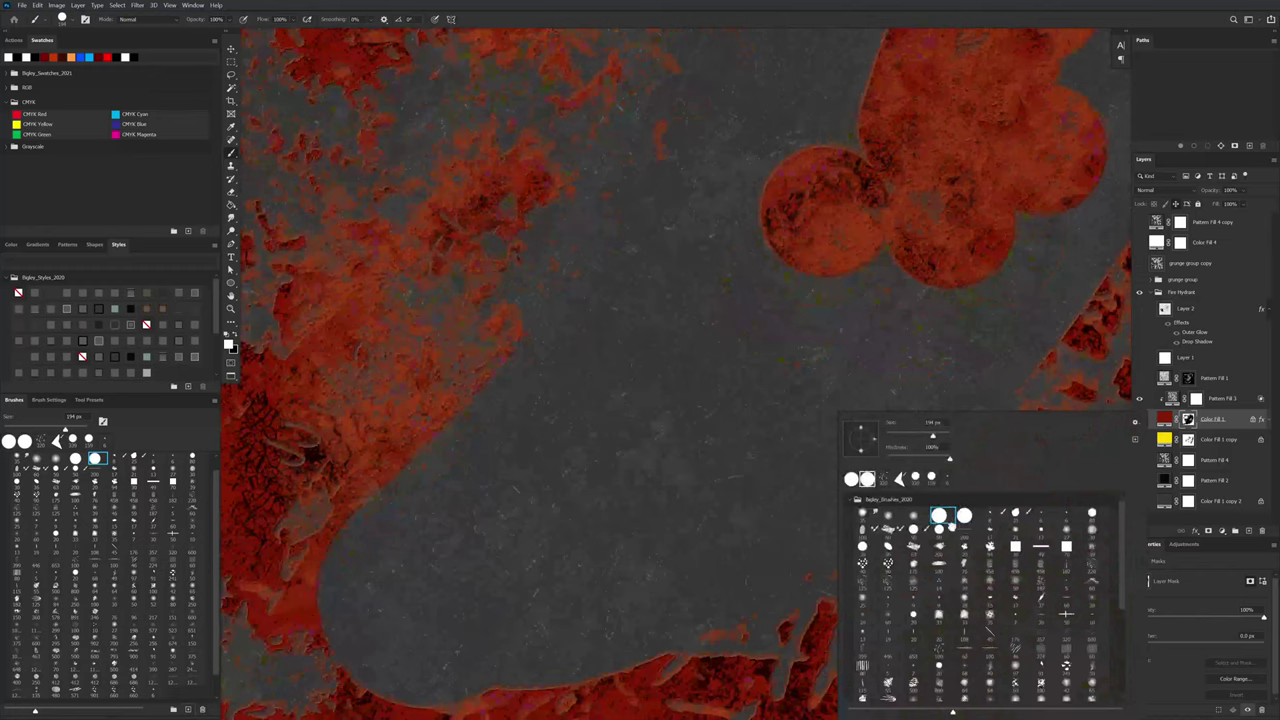
double_click(939, 513)
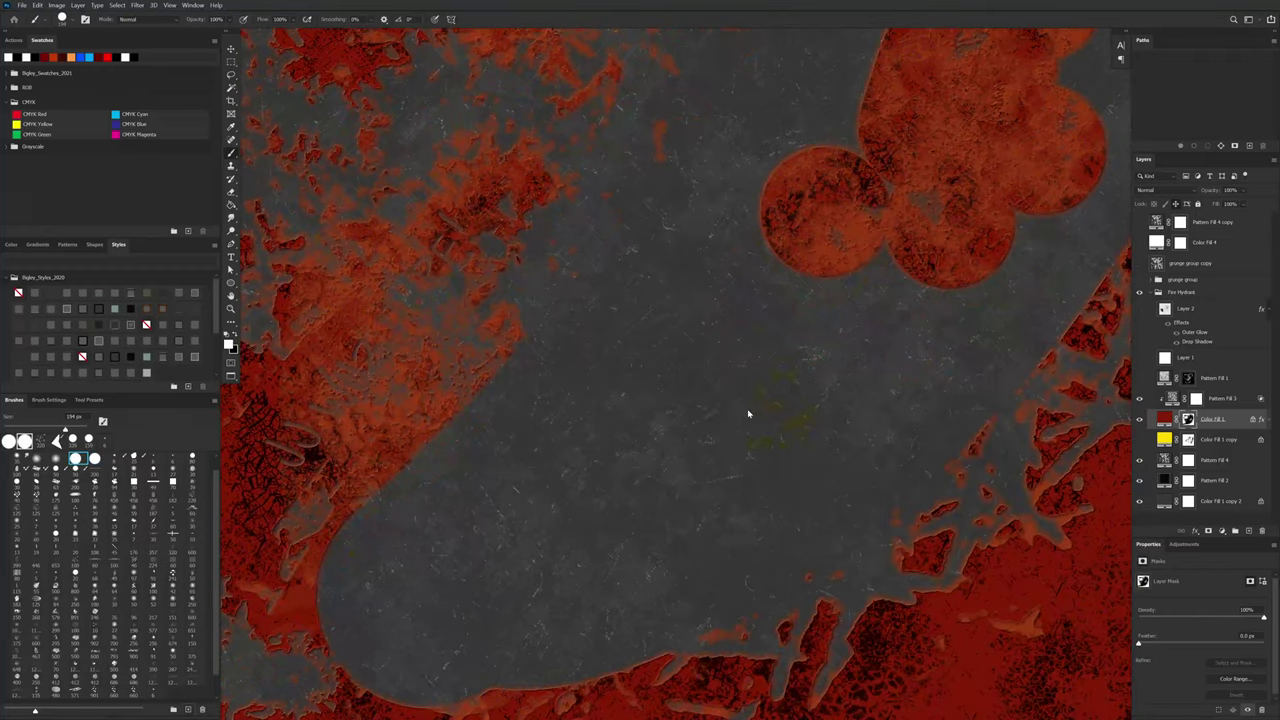
Step: Paint white through the grunge selection on the Color Fill 1 mask to cover the lower bare metal with flaking red paint
drag(774, 408, 759, 392)
drag(888, 343, 764, 425)
drag(751, 371, 733, 428)
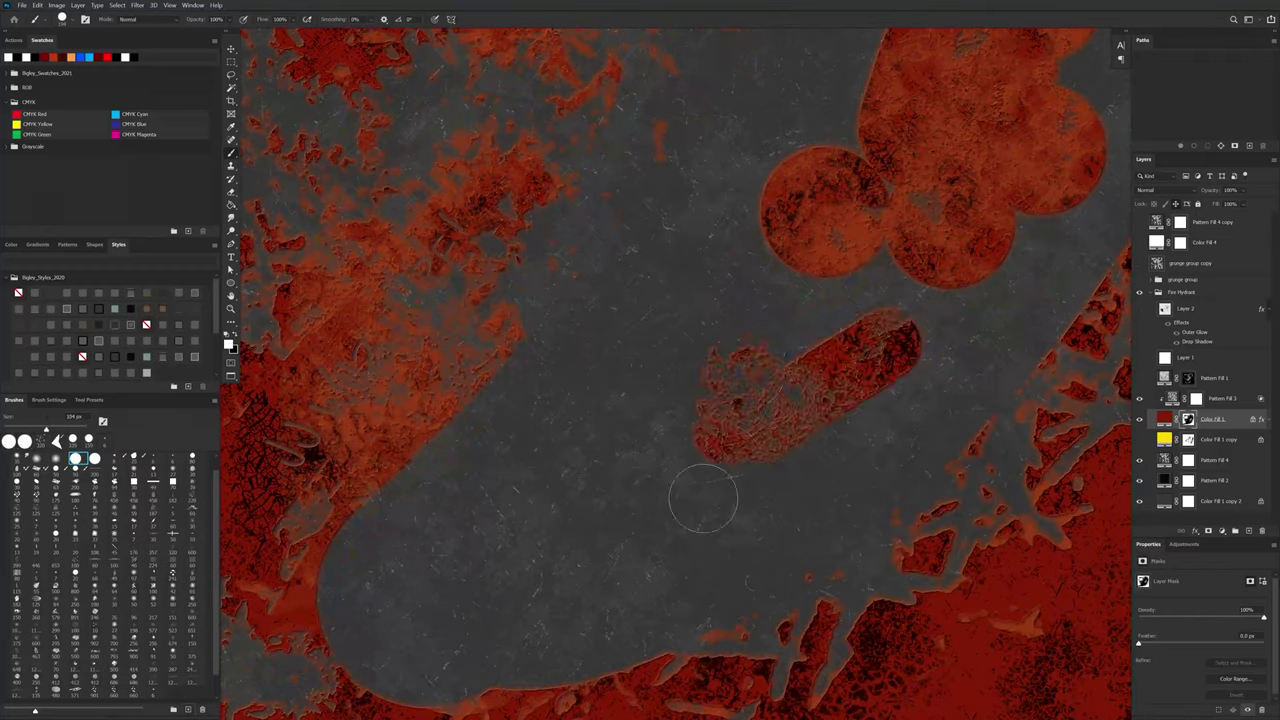
mouse_move(666, 373)
mouse_down()
mouse_move(689, 530)
mouse_move(615, 400)
mouse_move(530, 520)
mouse_move(680, 630)
mouse_move(784, 405)
mouse_move(577, 380)
mouse_move(520, 486)
mouse_up()
mouse_move(798, 479)
mouse_down()
mouse_move(816, 372)
mouse_move(1052, 224)
mouse_move(851, 203)
mouse_move(723, 228)
mouse_move(637, 102)
mouse_move(428, 540)
mouse_move(376, 557)
mouse_move(640, 578)
mouse_up()
drag(974, 456, 929, 543)
mouse_move(835, 122)
mouse_down()
mouse_move(657, 124)
mouse_move(493, 252)
mouse_move(394, 354)
mouse_move(262, 410)
mouse_move(262, 452)
mouse_move(440, 279)
mouse_move(995, 85)
mouse_up()
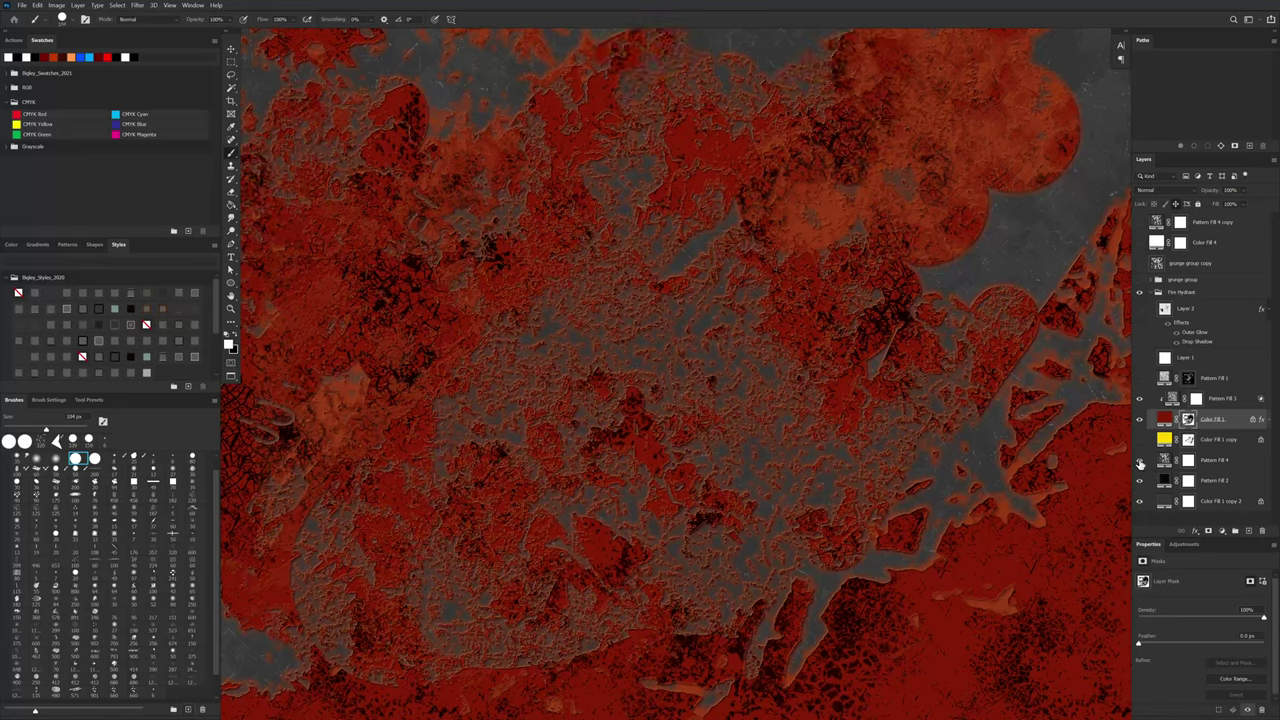
Step: Compare Pattern Fill 4 and the clipped Pattern Fill 3 by toggling their visibility, and lower Pattern Fill 3's opacity to 28%
click(1172, 462)
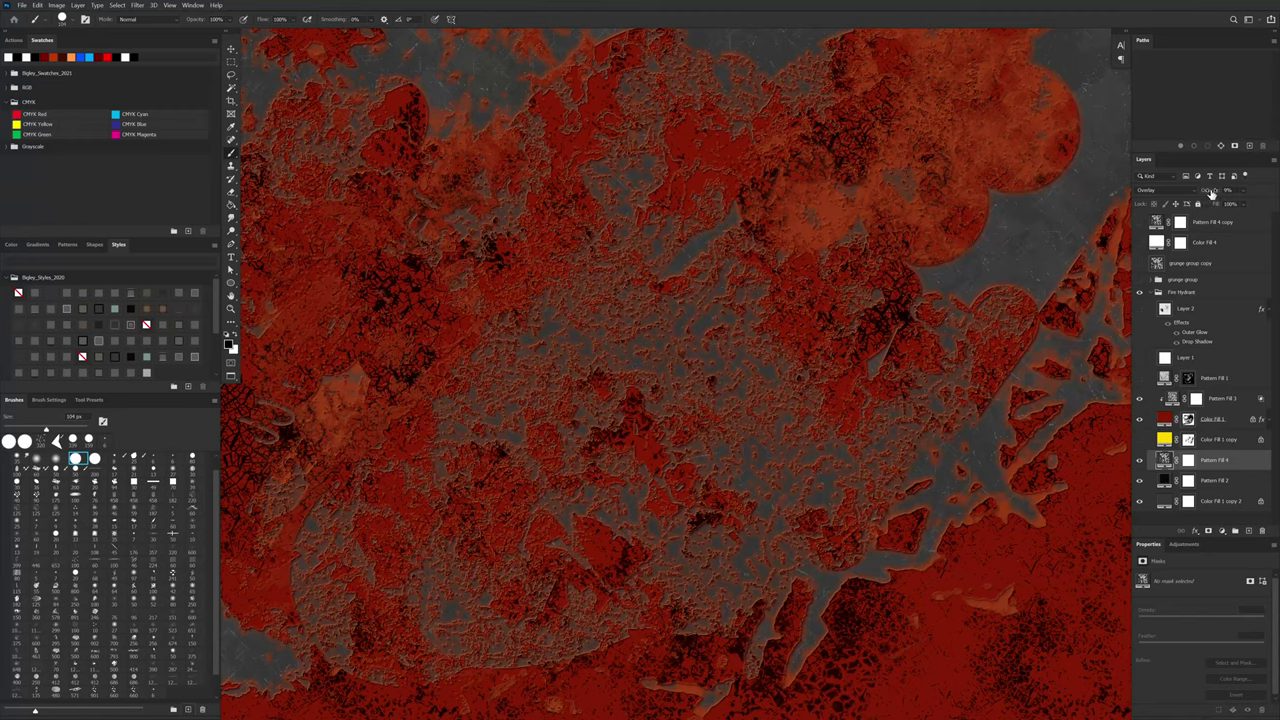
drag(1212, 194, 1212, 194)
click(1140, 463)
click(1140, 462)
click(1140, 401)
click(1139, 401)
click(1180, 398)
drag(1215, 193, 1203, 201)
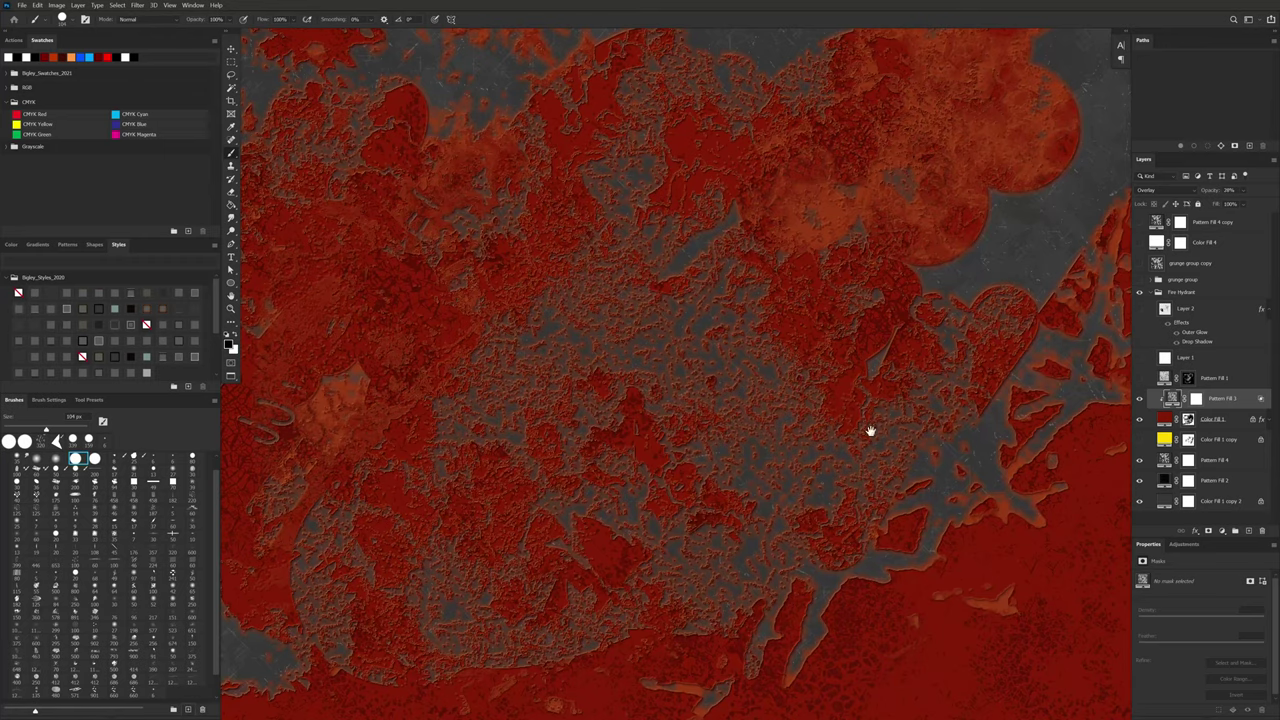
Step: Make the Color Fill 1 layer mask the painting target again, keeping the grunge selection with its outline hidden
drag(754, 528, 949, 455)
drag(863, 503, 846, 696)
click(871, 340)
click(703, 277)
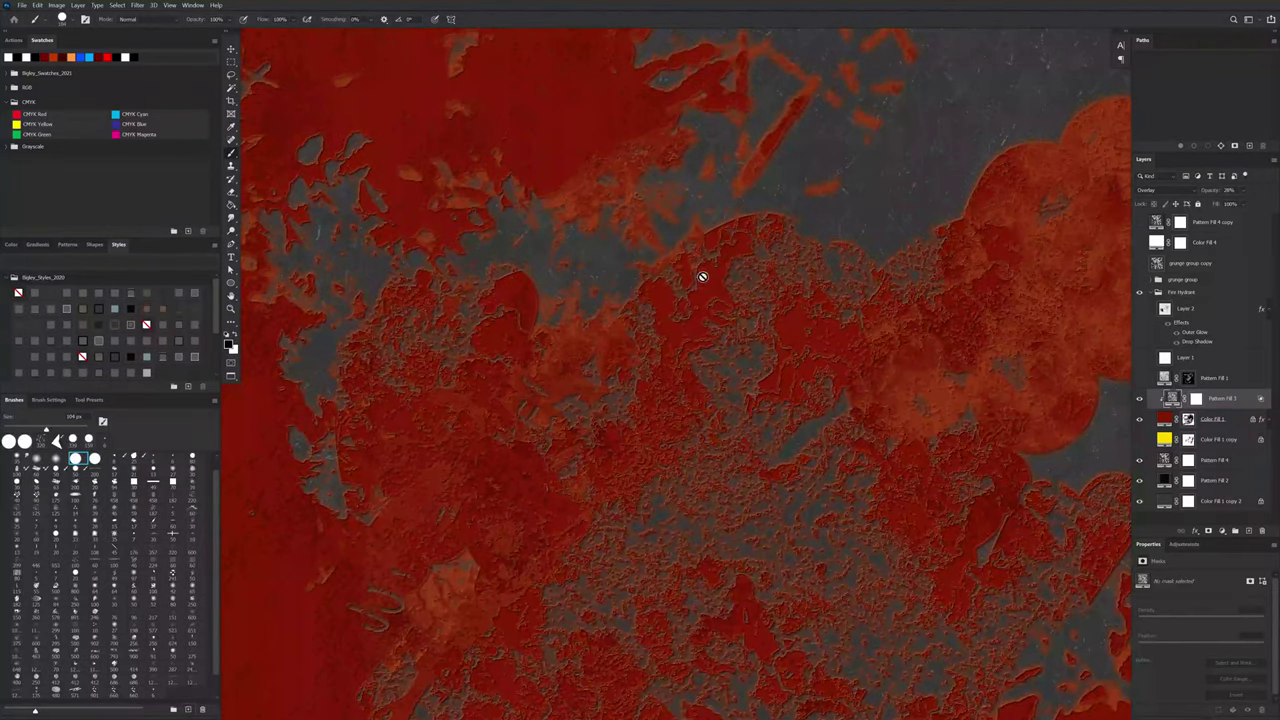
drag(968, 516, 960, 486)
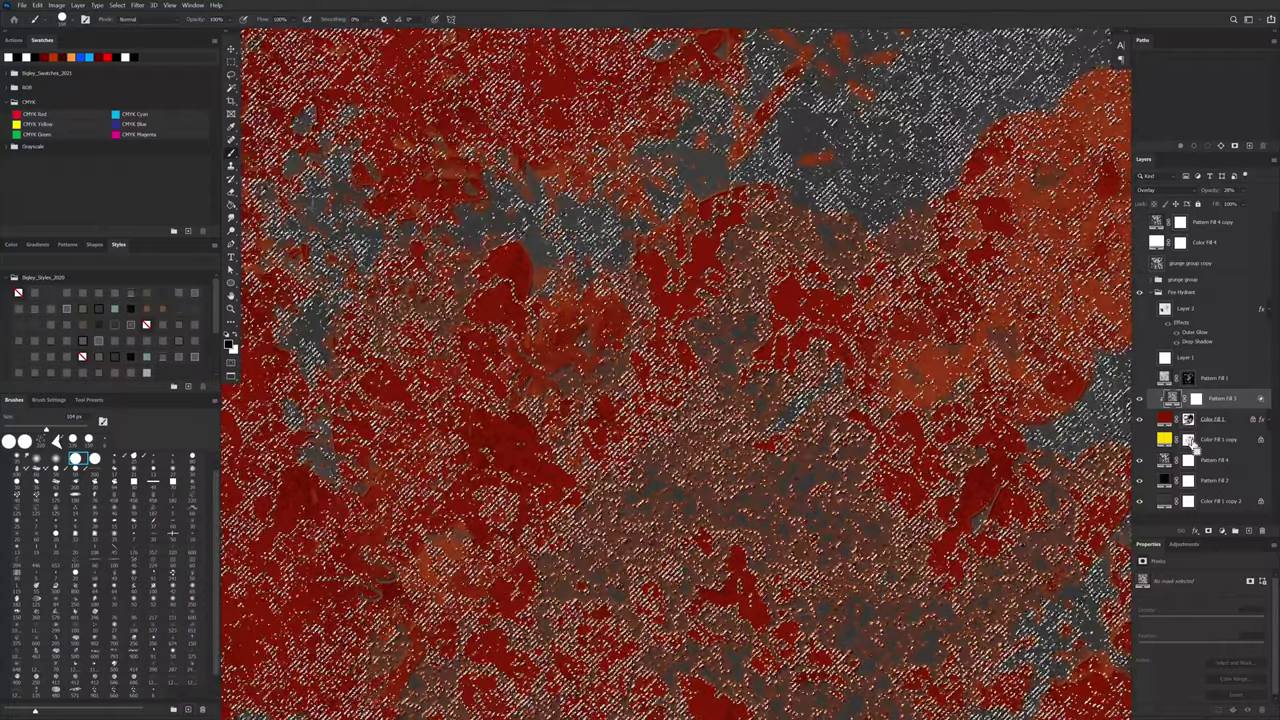
click(1188, 420)
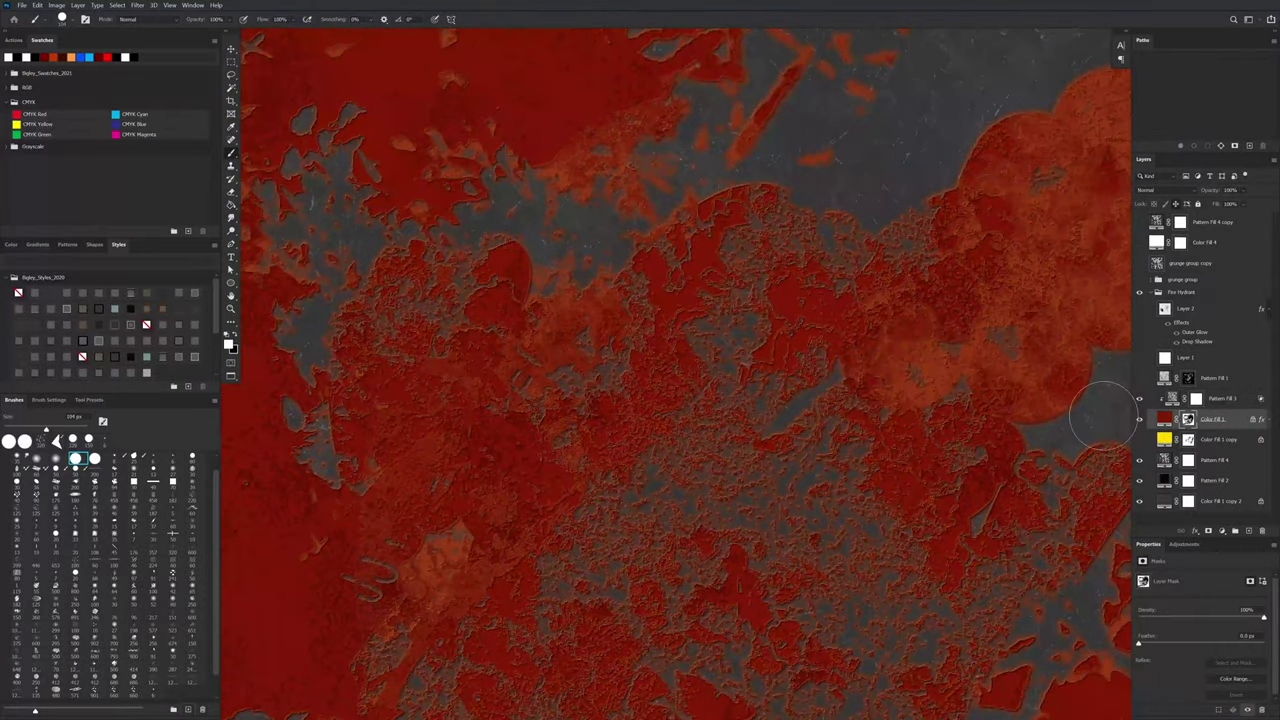
Step: Paint more flaking red texture on the Color Fill 1 mask beside the dab cluster and along the lower-right edge of the metal
drag(790, 481, 738, 546)
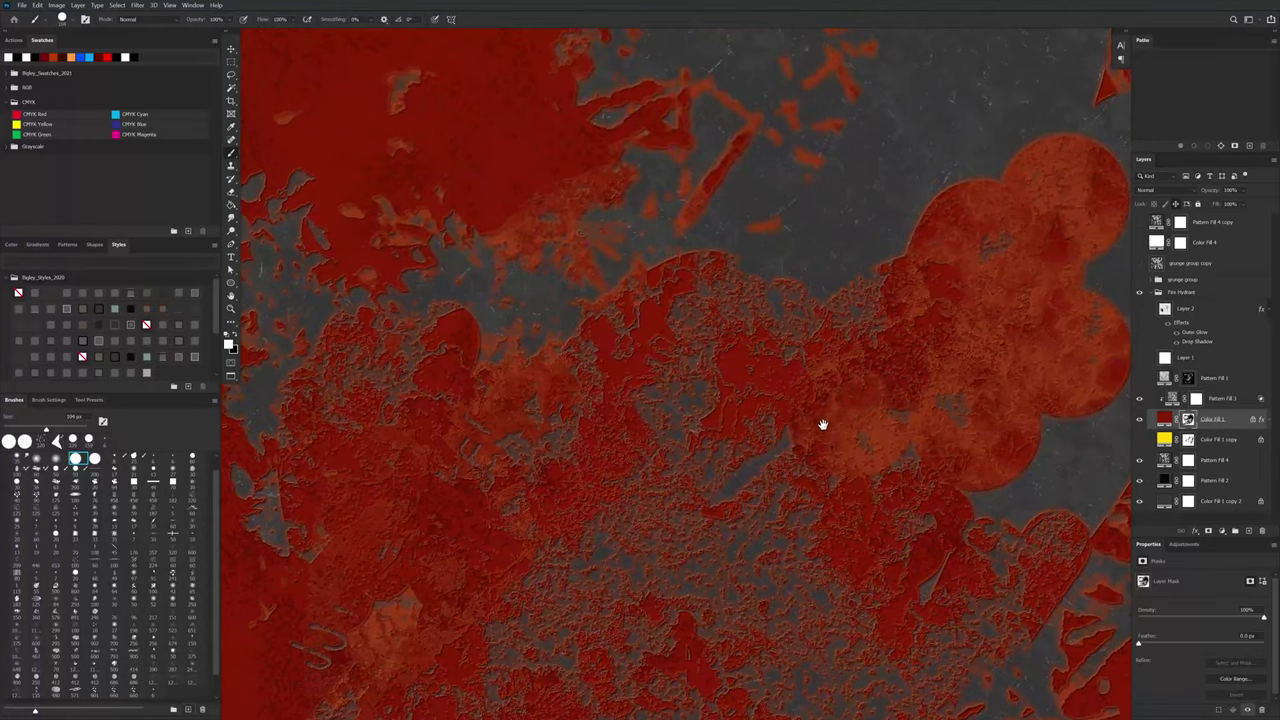
right_click(818, 275)
click(752, 347)
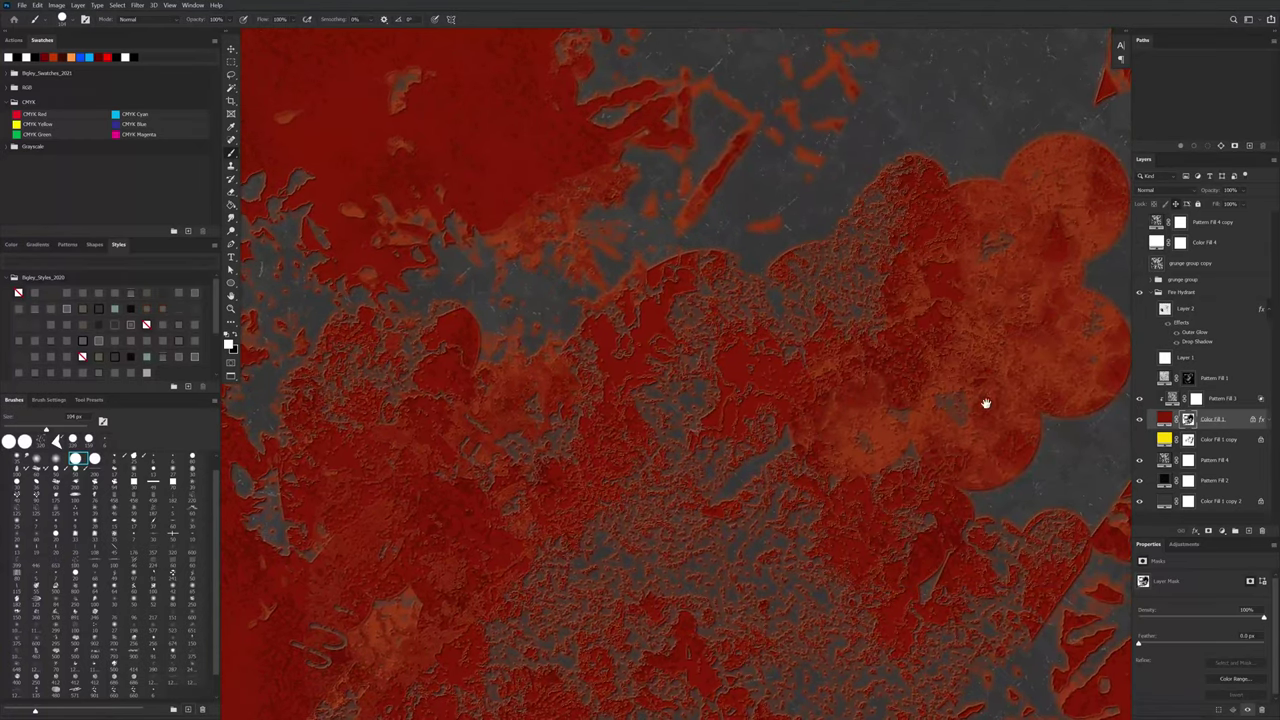
drag(986, 400, 775, 460)
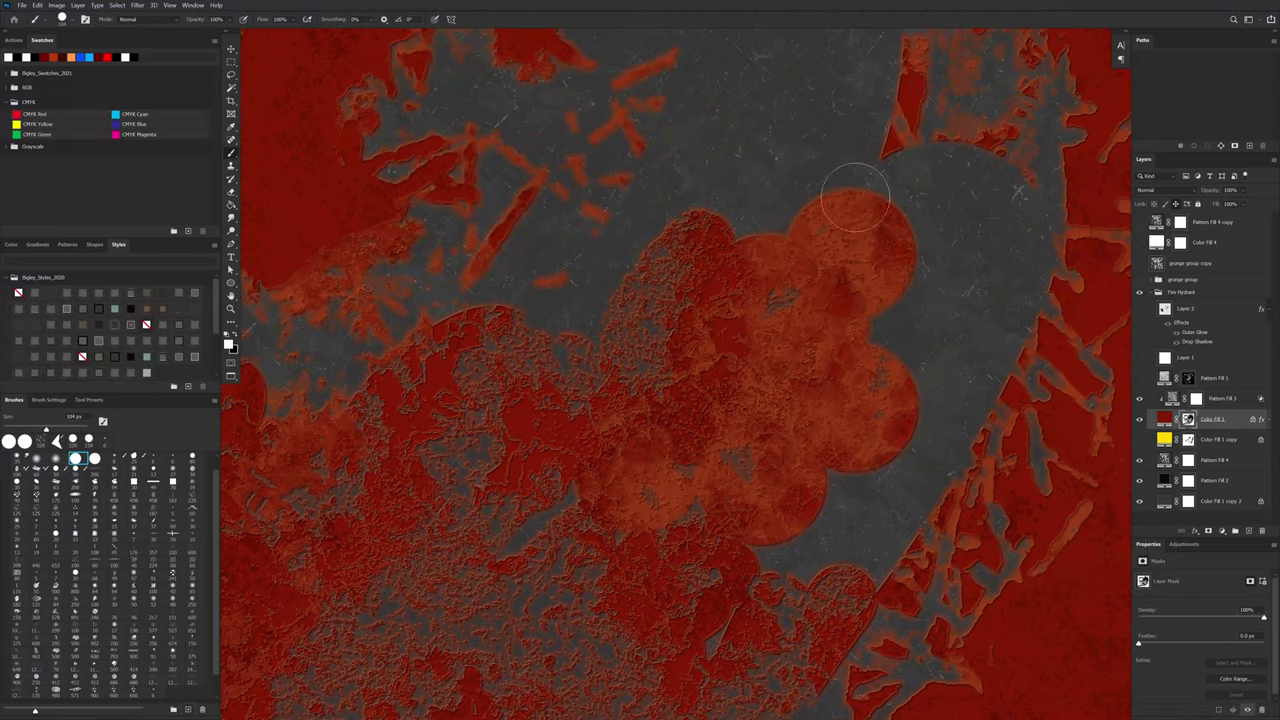
mouse_move(740, 593)
mouse_down()
mouse_move(844, 407)
mouse_move(880, 290)
mouse_up()
drag(829, 582, 860, 494)
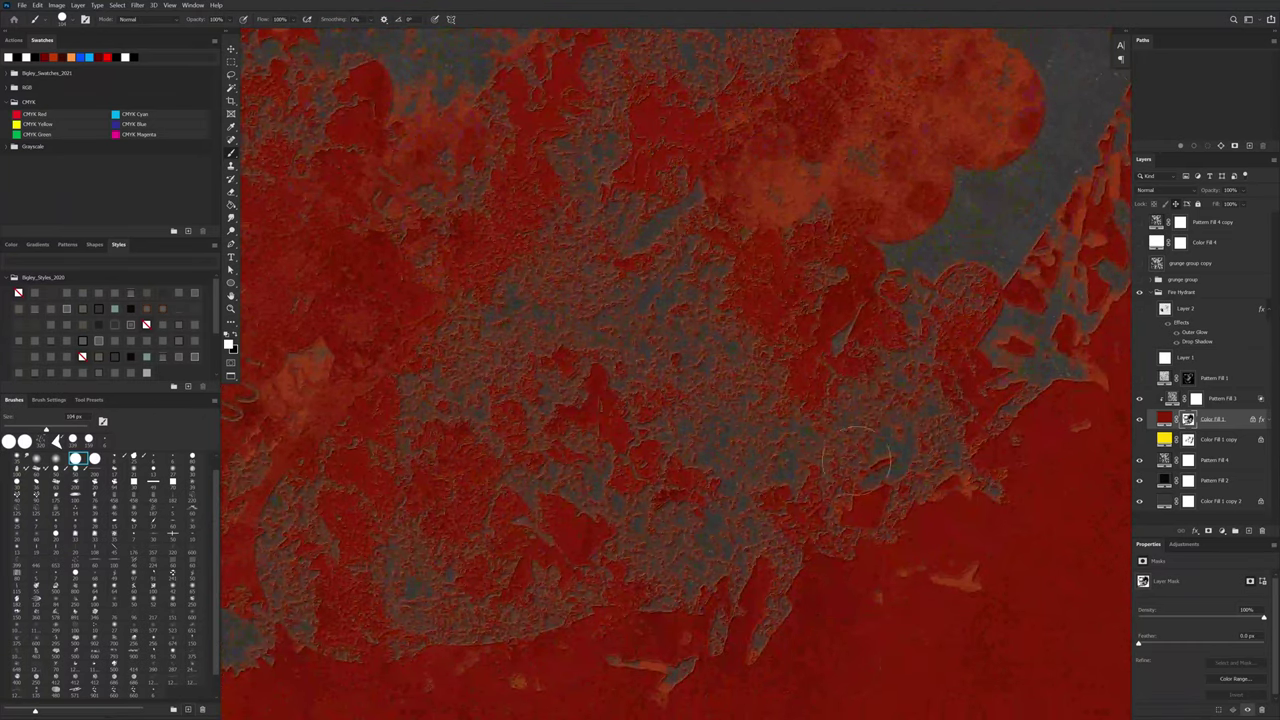
drag(997, 474, 817, 592)
drag(898, 412, 845, 468)
drag(668, 570, 923, 494)
mouse_move(752, 445)
mouse_down()
mouse_move(895, 469)
mouse_move(981, 543)
mouse_up()
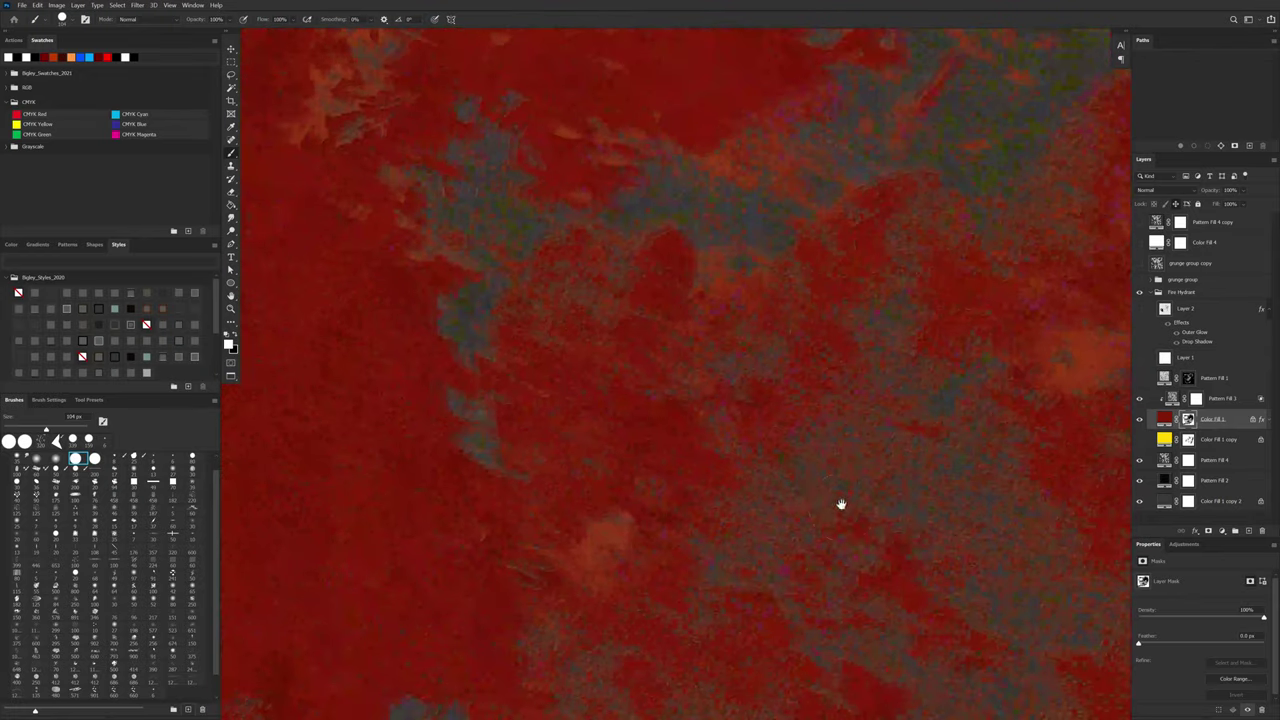
Step: Check the grunge selection in Quick Mask and choose the 125 px bristly texture brush preset
key(q)
key(q)
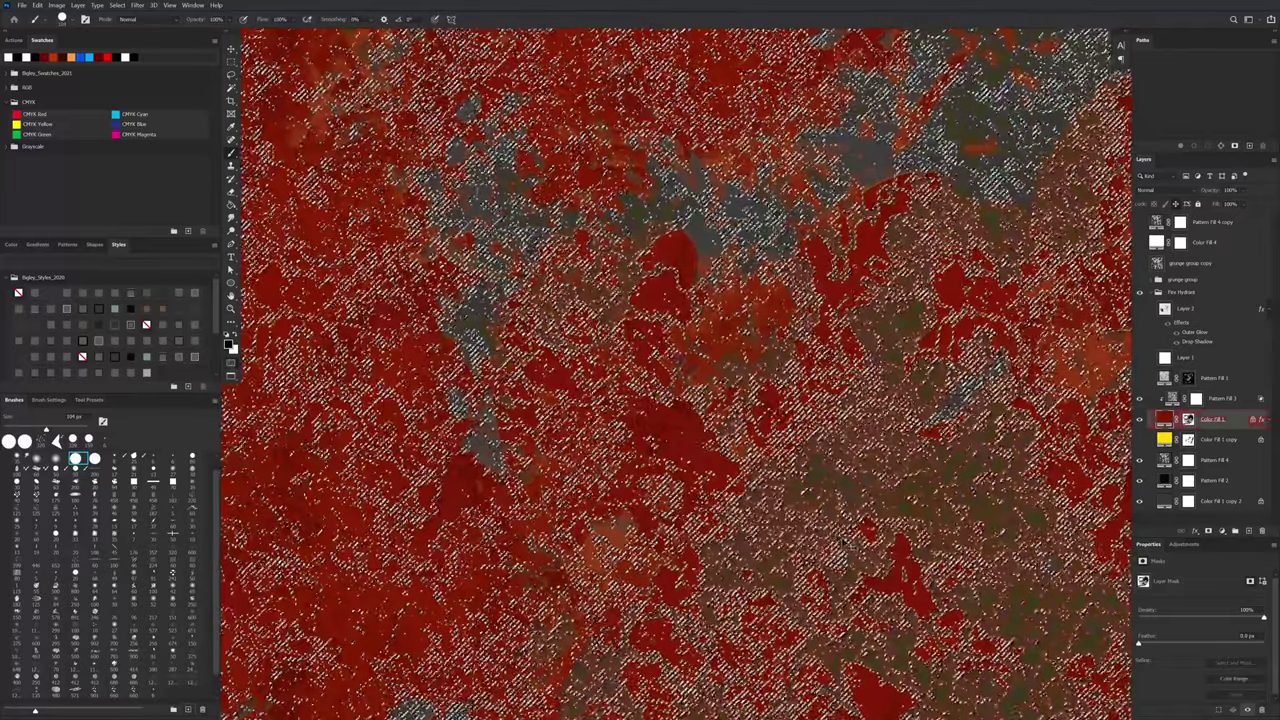
right_click(920, 326)
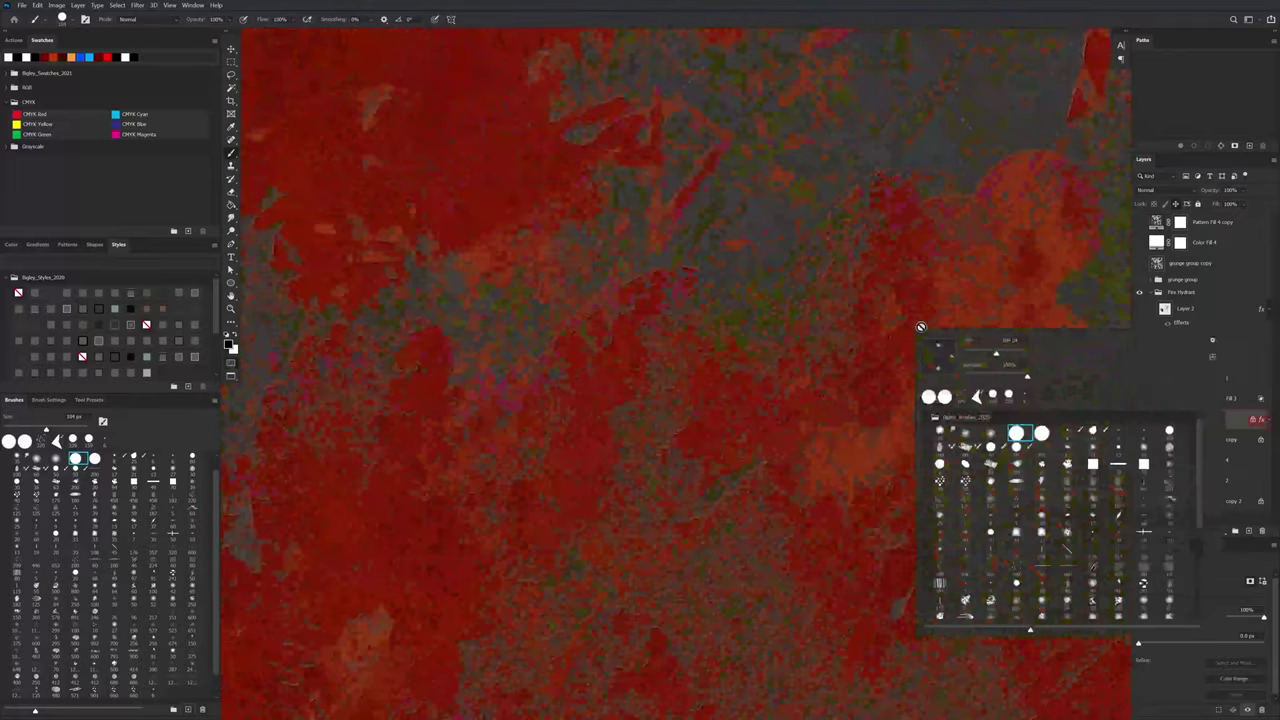
mouse_move(1199, 480)
mouse_down()
mouse_move(1190, 526)
mouse_move(1177, 474)
mouse_move(1169, 521)
mouse_up()
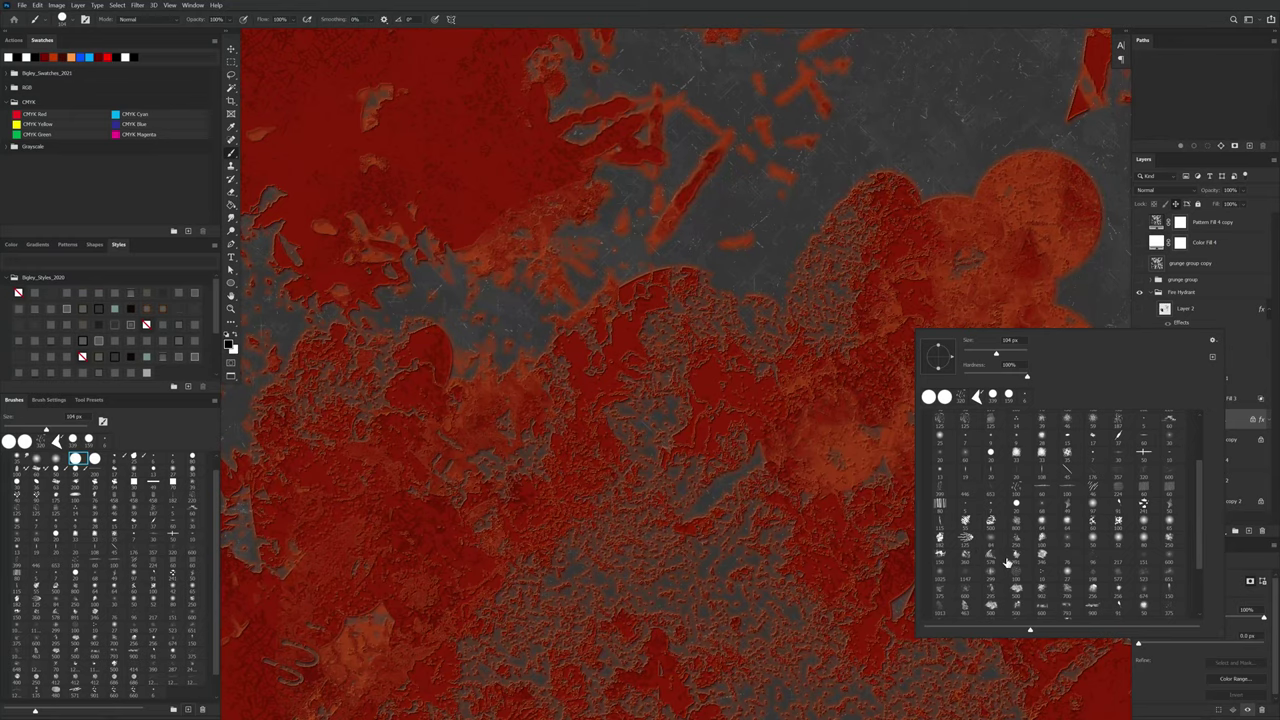
click(966, 538)
drag(810, 290, 792, 385)
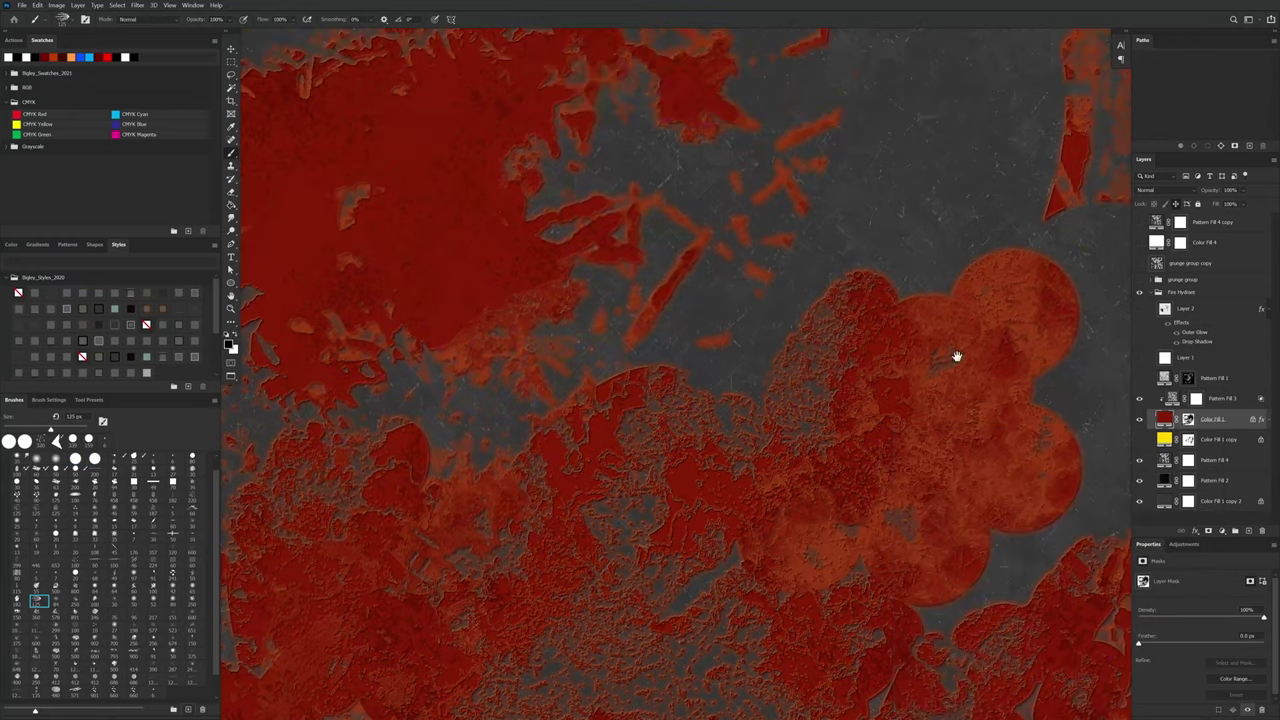
Step: Test the bristly brush in white above the dab cluster, undo the trial strokes, and repaint a broad speckled red area there
drag(955, 356, 879, 379)
key(x)
drag(831, 433, 806, 499)
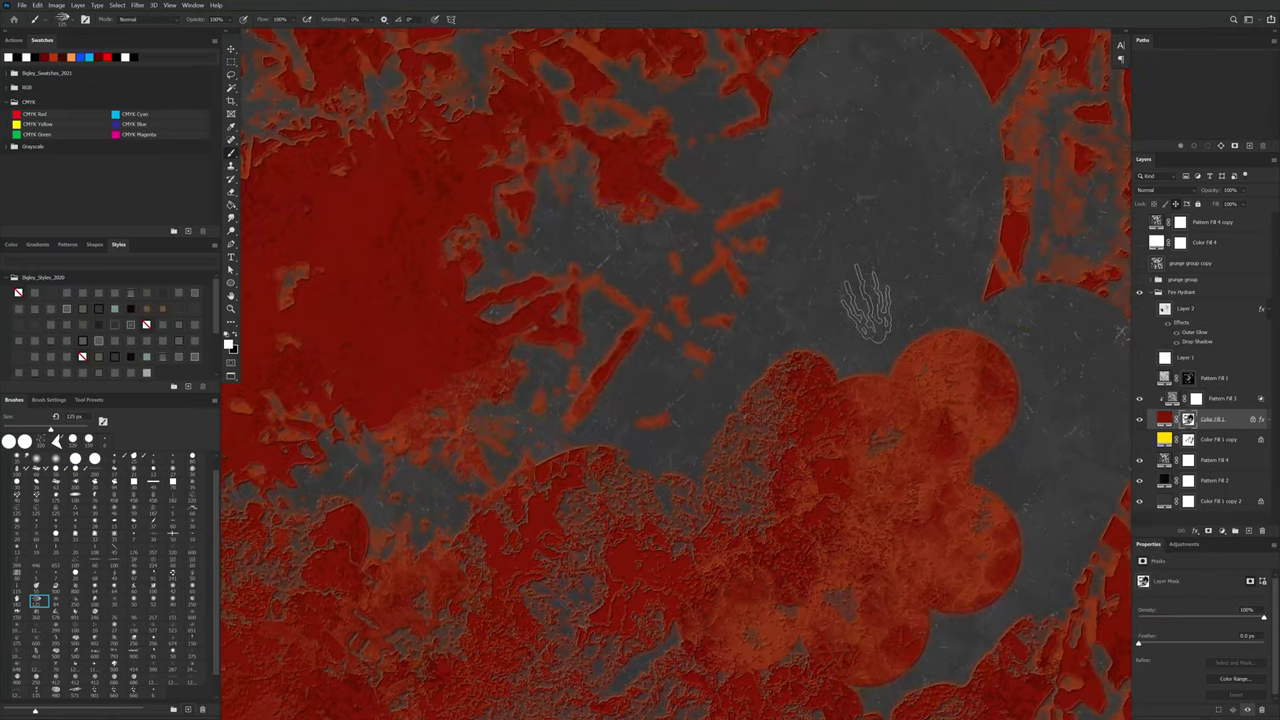
mouse_move(904, 265)
mouse_down()
mouse_move(845, 350)
mouse_move(925, 400)
mouse_move(878, 362)
mouse_move(903, 254)
mouse_up()
key(ctrl+z)
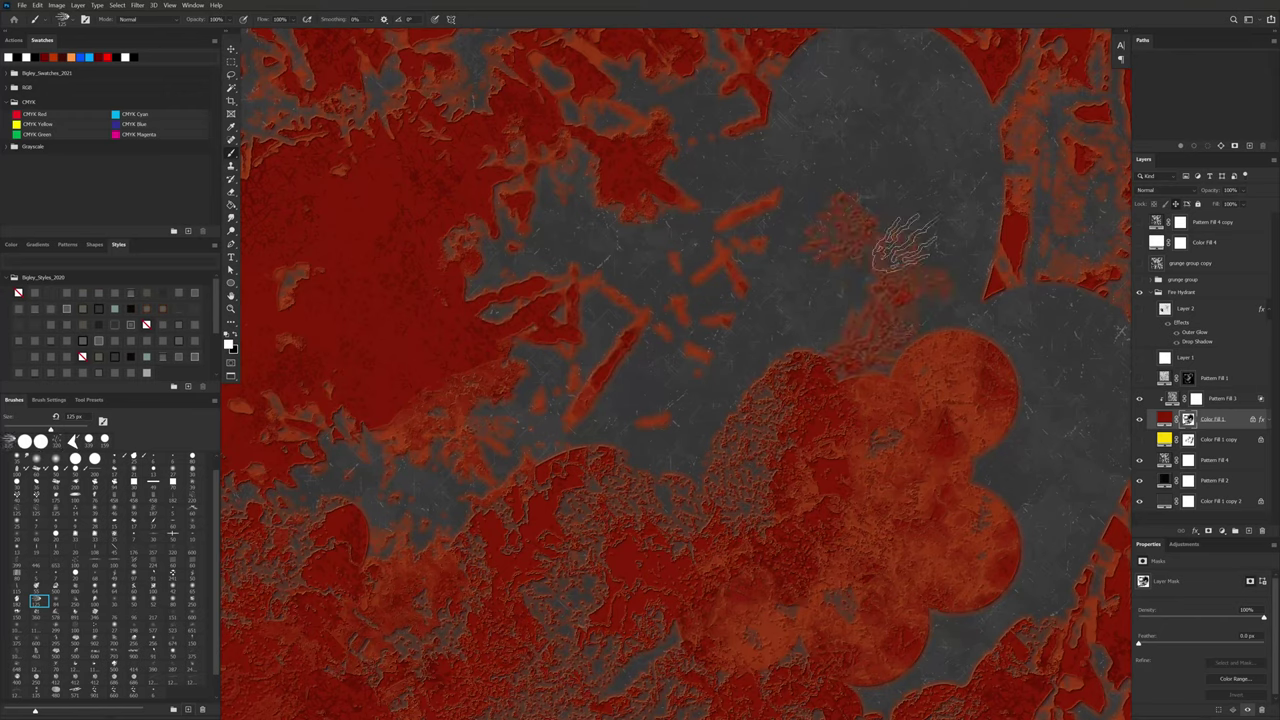
key(ctrl+z)
mouse_move(897, 200)
mouse_down()
mouse_move(840, 196)
mouse_move(872, 140)
mouse_move(935, 207)
mouse_move(830, 248)
mouse_move(777, 288)
mouse_move(692, 414)
mouse_move(671, 386)
mouse_move(750, 267)
mouse_move(878, 162)
mouse_move(746, 289)
mouse_up()
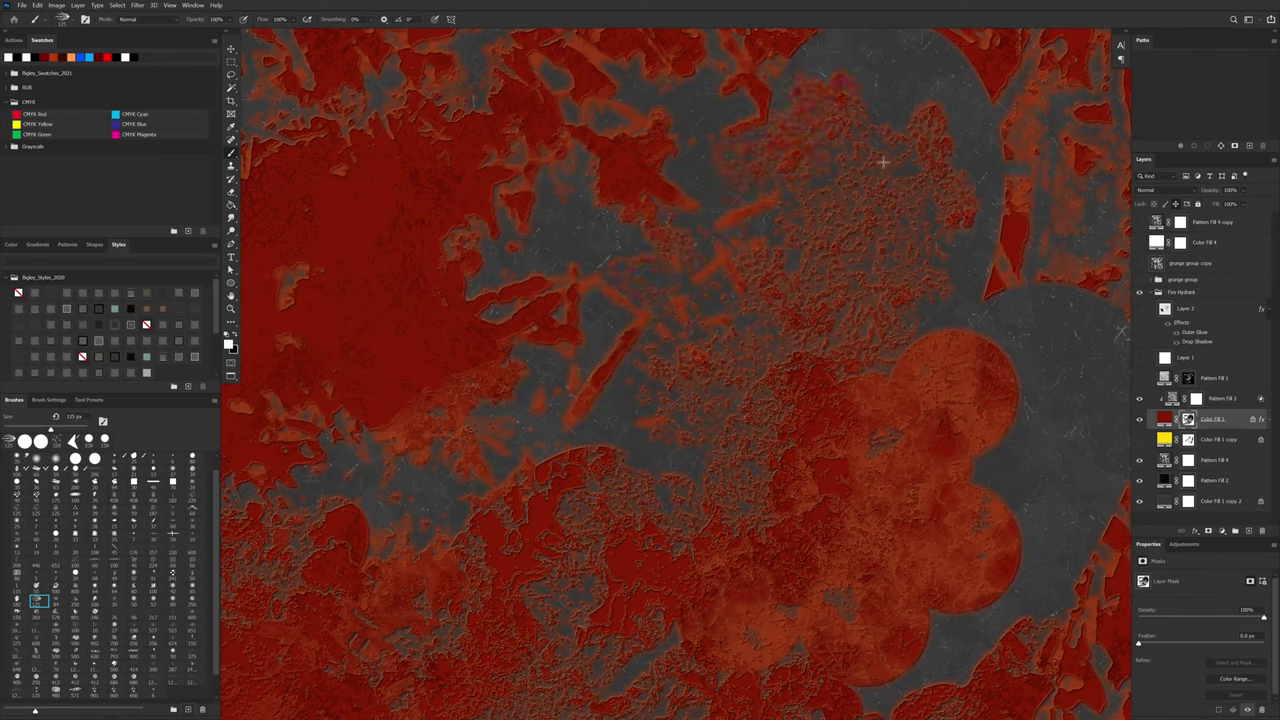
Step: Break up the new speckled red area above the dab cluster with black bristly strokes on the Color Fill 1 mask
key(x)
mouse_move(879, 127)
mouse_down()
mouse_move(876, 246)
mouse_move(914, 150)
mouse_move(914, 275)
mouse_move(933, 135)
mouse_move(941, 248)
mouse_move(945, 126)
mouse_move(929, 287)
mouse_up()
mouse_move(846, 182)
mouse_down()
mouse_move(827, 234)
mouse_move(832, 273)
mouse_move(869, 224)
mouse_up()
drag(875, 169, 913, 245)
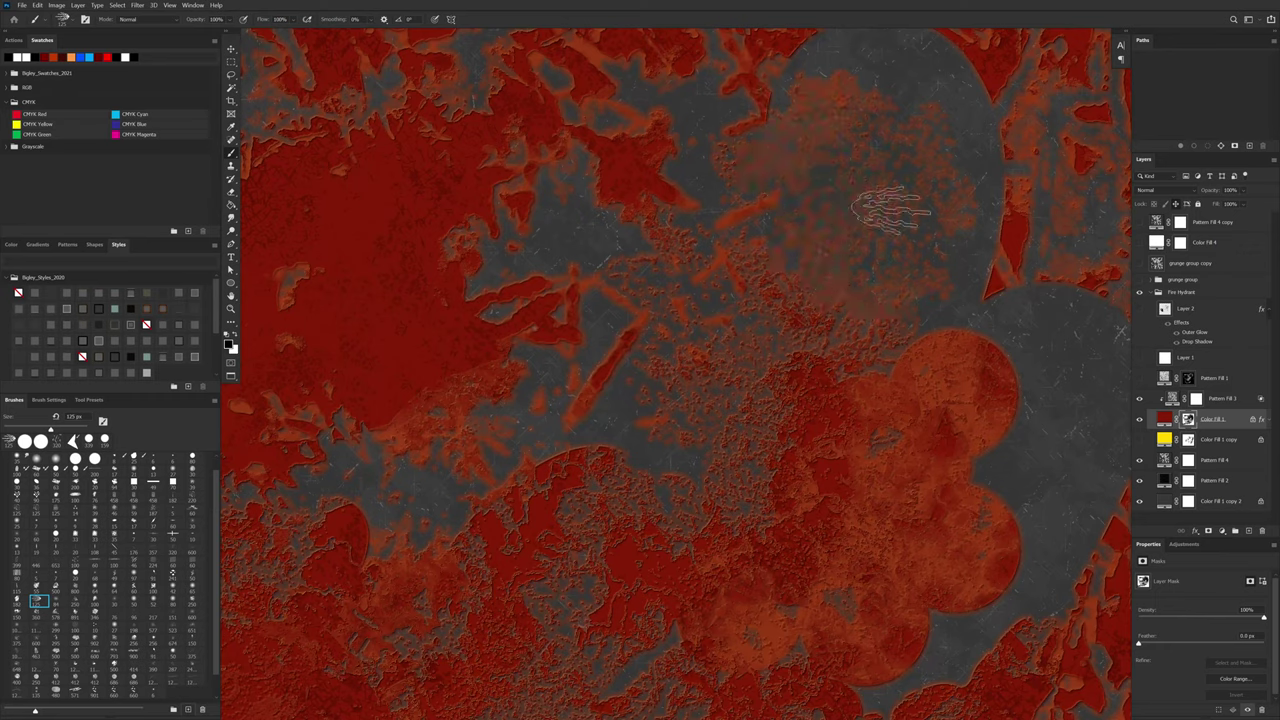
Step: Choose the 50 px textured brush preset for further mask painting
right_click(888, 255)
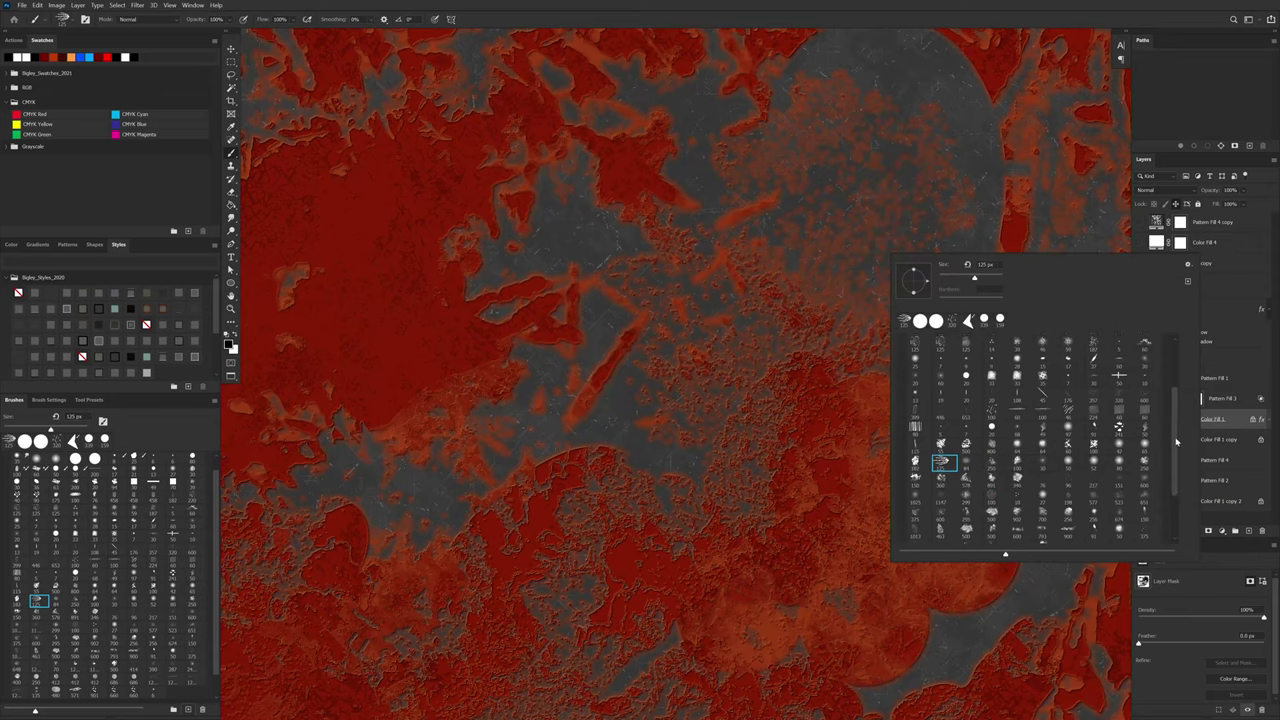
click(1145, 430)
key(Return)
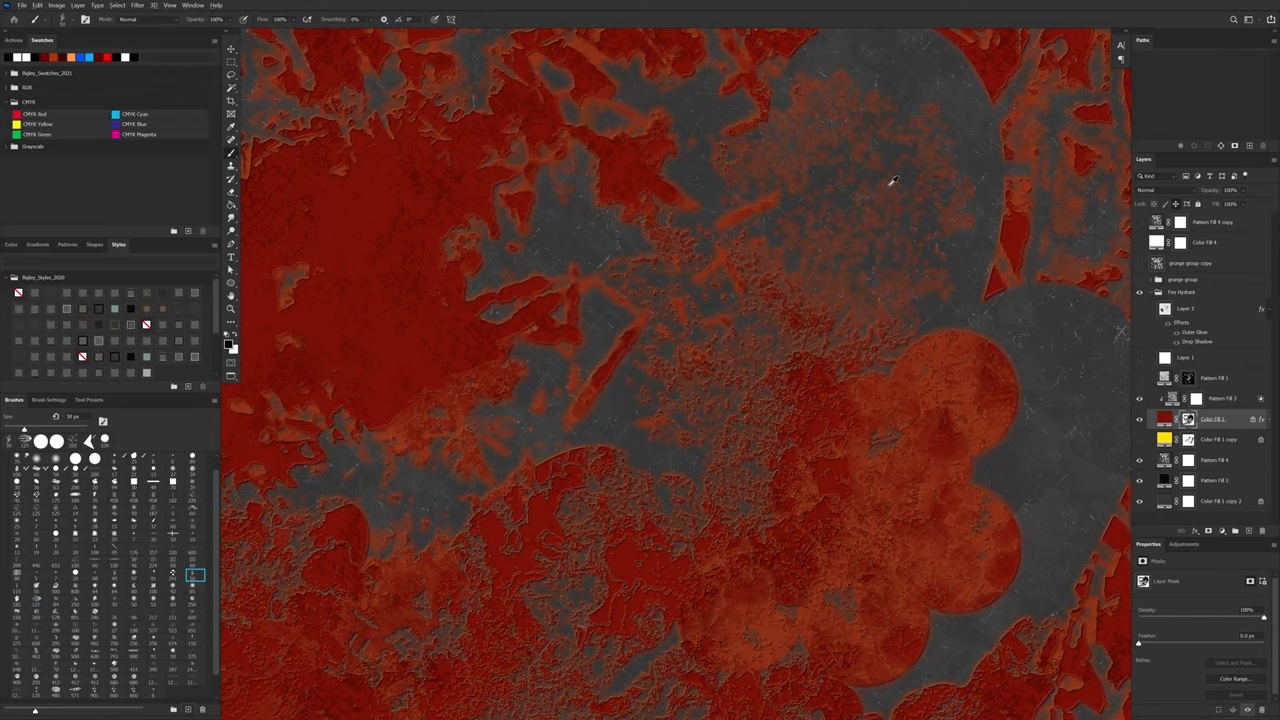
Step: Enlarge the brush to about 101 px, wear down the speckled area above the dab cluster in black, and paint red beside the cluster in white
drag(891, 184, 936, 184)
drag(806, 312, 783, 303)
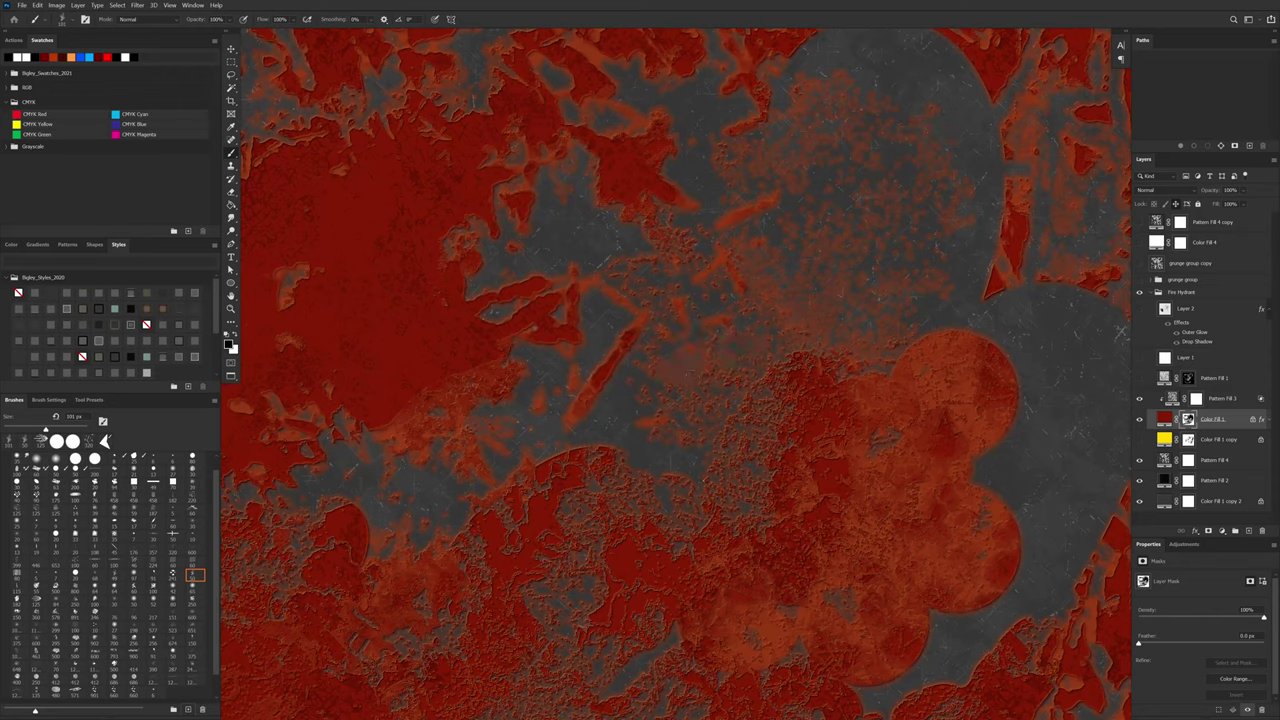
key(x)
click(1008, 392)
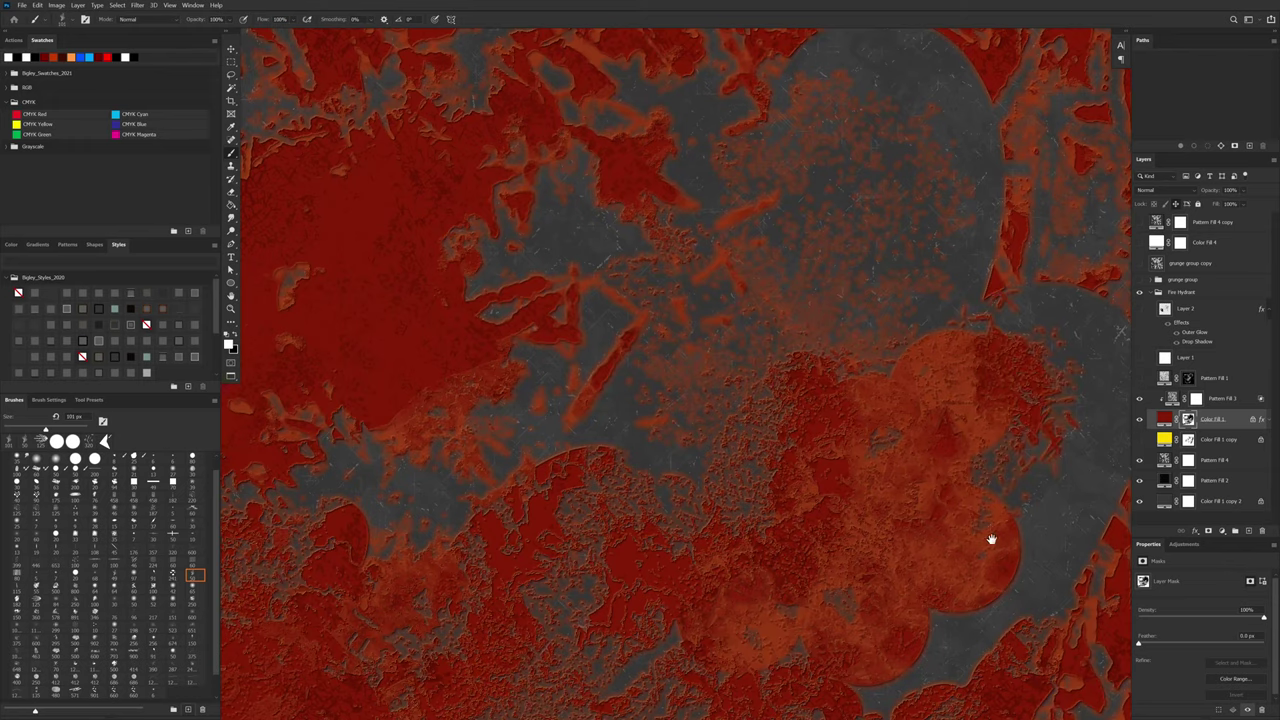
drag(991, 540, 908, 458)
drag(960, 311, 1037, 560)
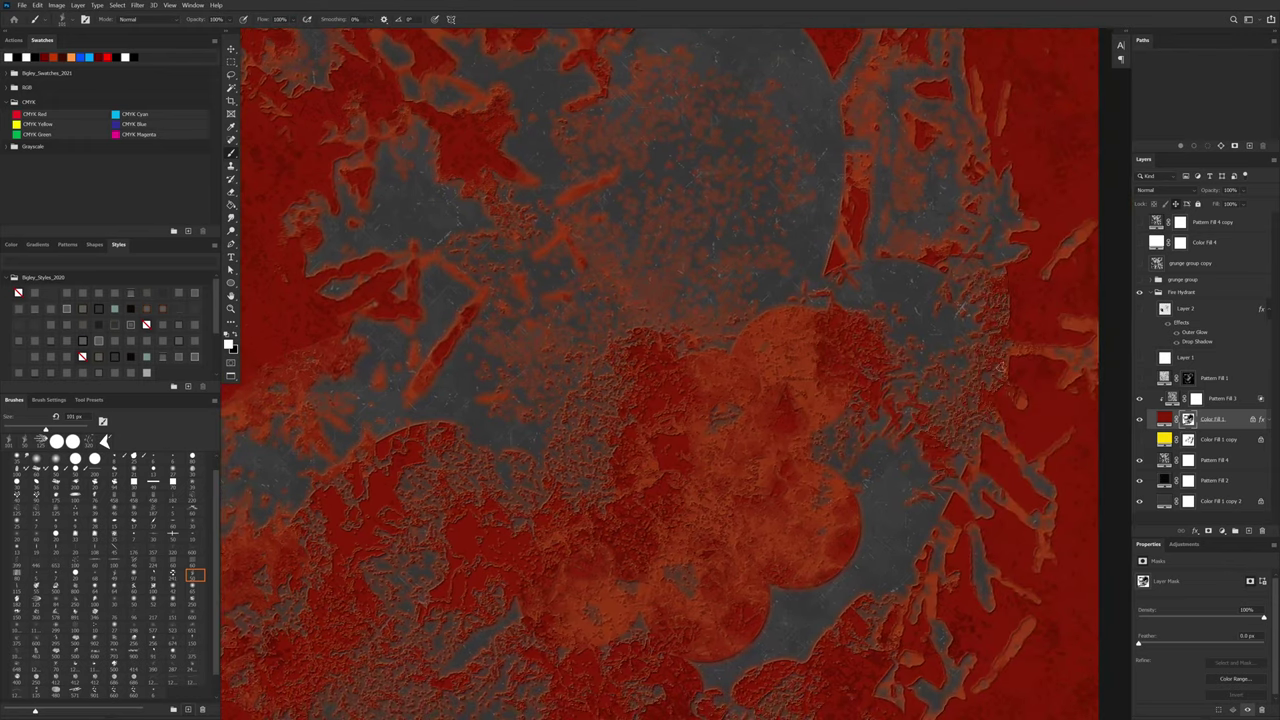
Step: Break up the red paint edges around the metal channel beside the dab cluster with black strokes on the Color Fill 1 mask
key(x)
mouse_move(1010, 305)
mouse_down()
mouse_move(1004, 420)
mouse_move(966, 383)
mouse_move(956, 350)
mouse_up()
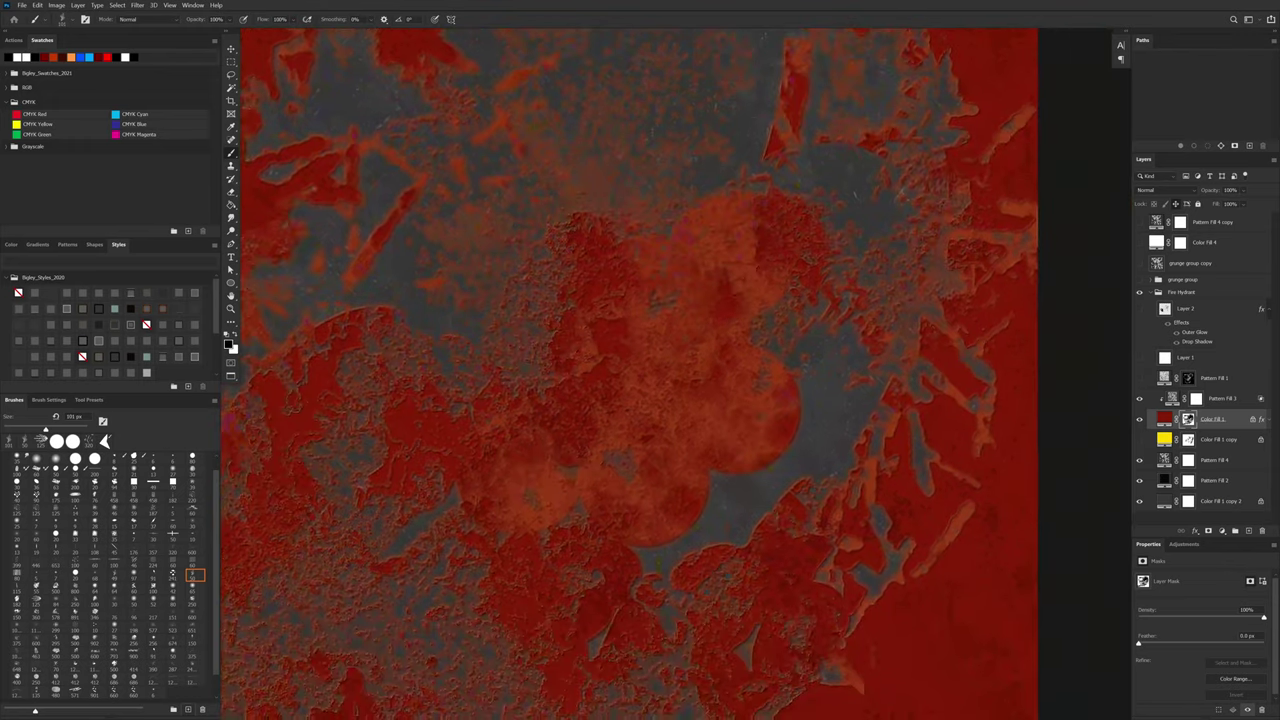
drag(806, 492, 775, 525)
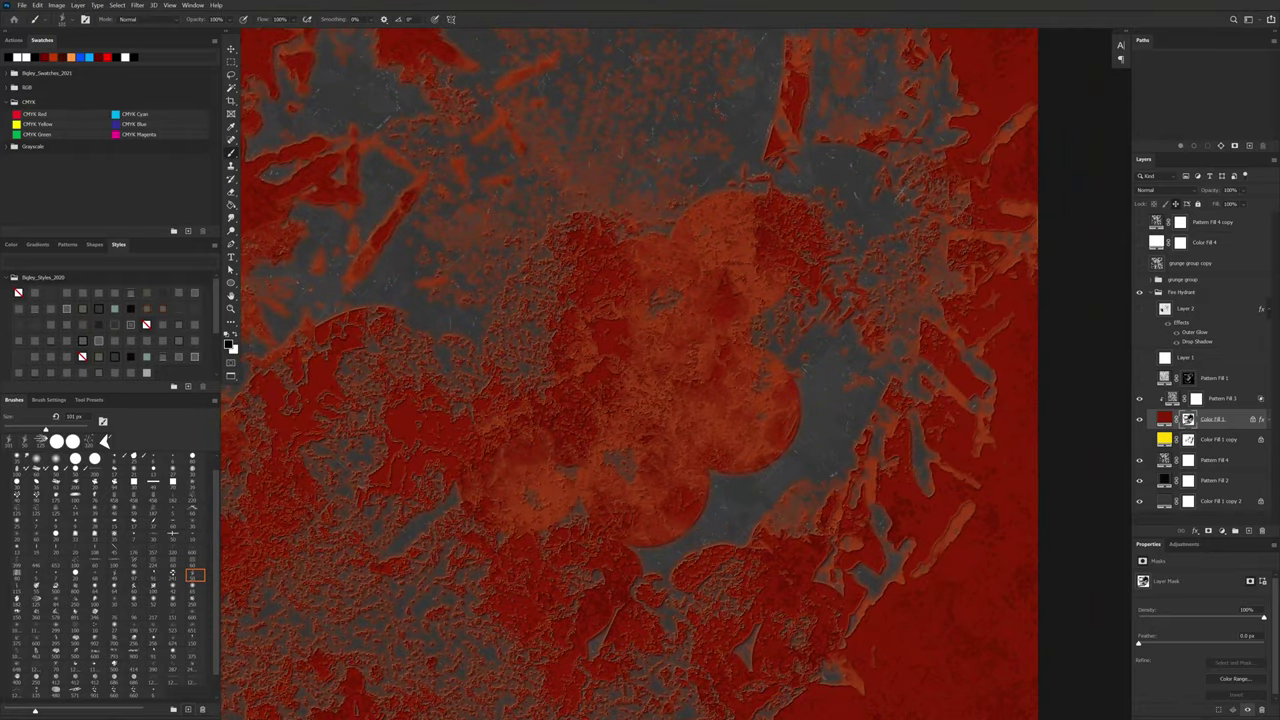
Step: Check the outline of the active grunge selection, hide it again, and expand the Color Fill 1 layer effects
key(ctrl+h)
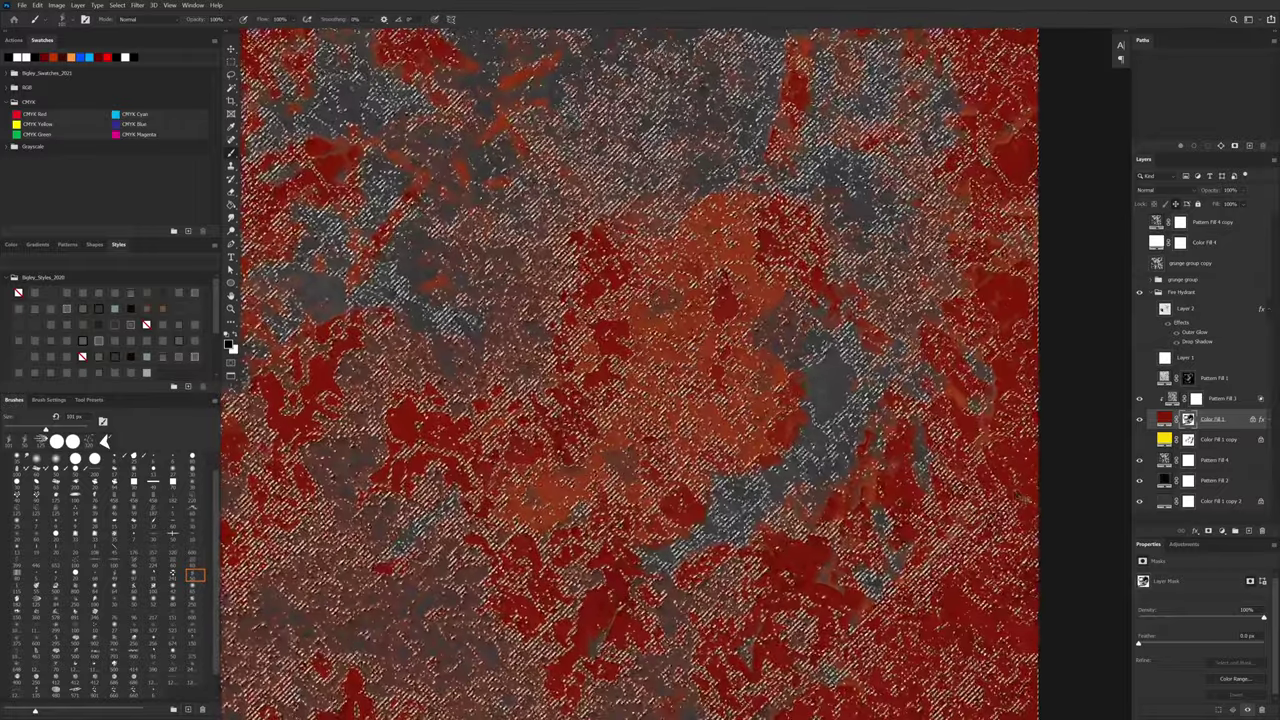
key(ctrl+d)
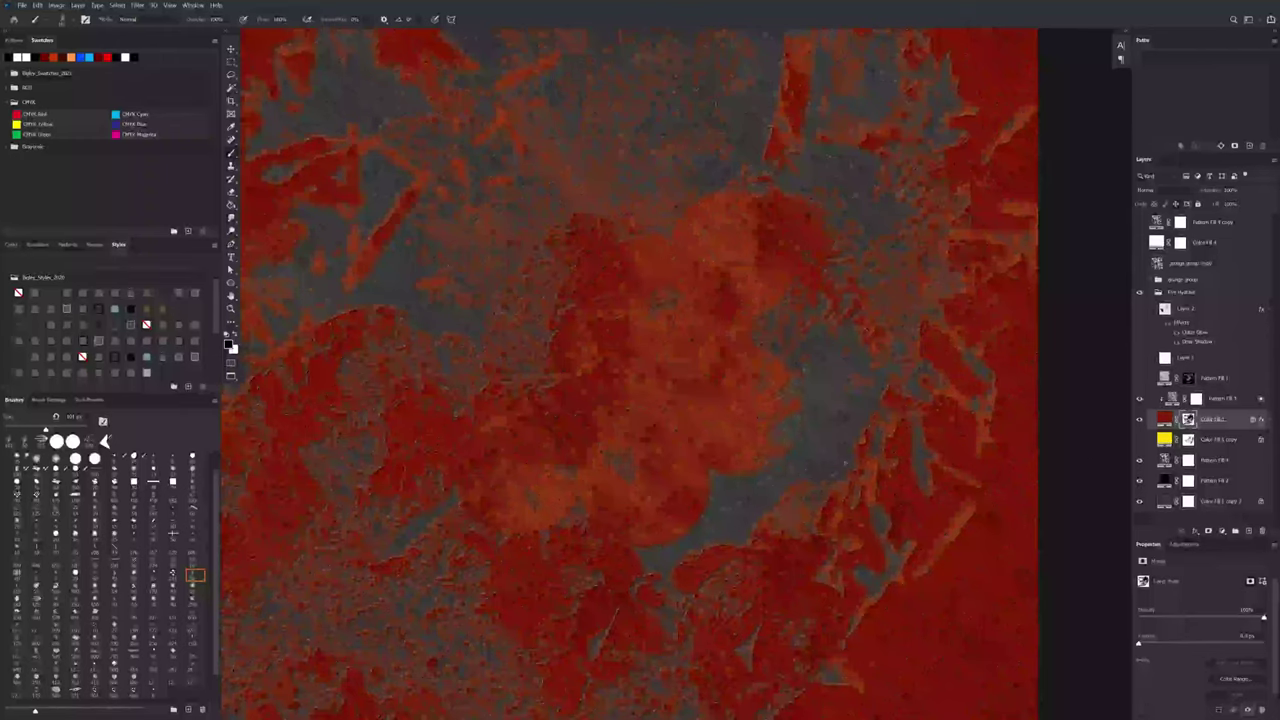
click(1261, 421)
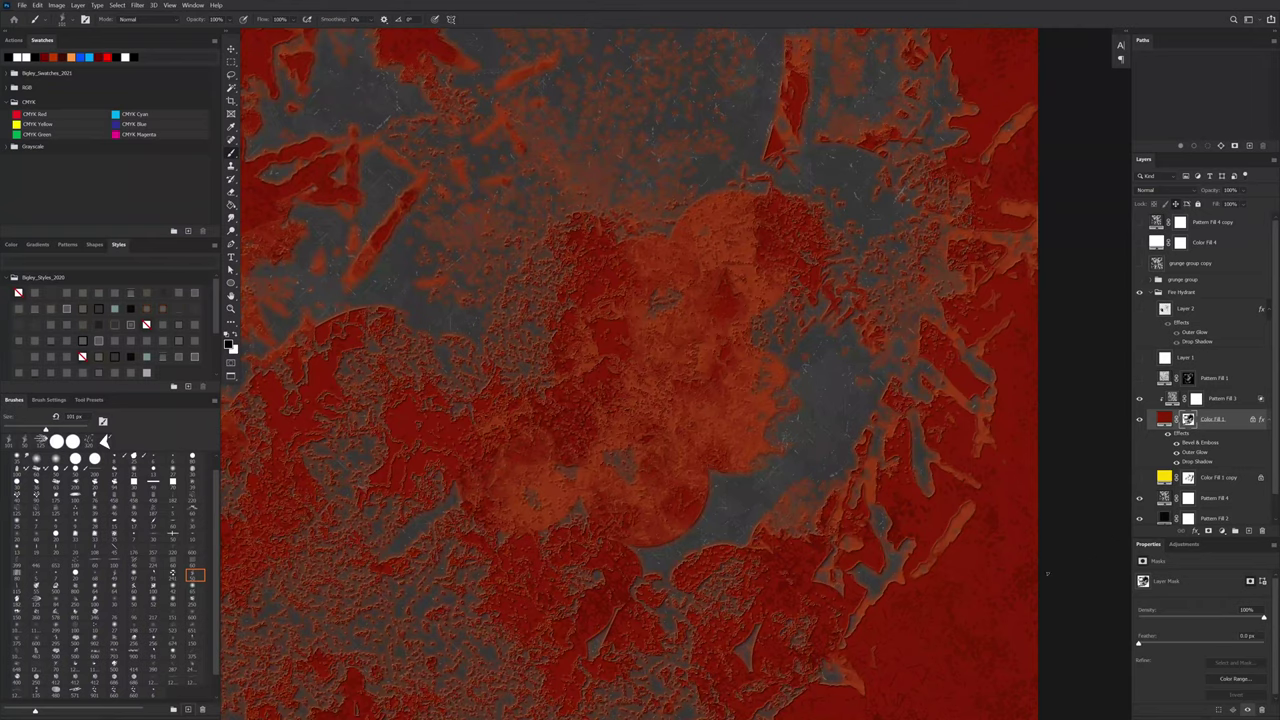
Step: Chip the red below the dab cluster in black, and paint red back over the neighbouring metal channel and lower-right chips in white
drag(814, 522, 954, 466)
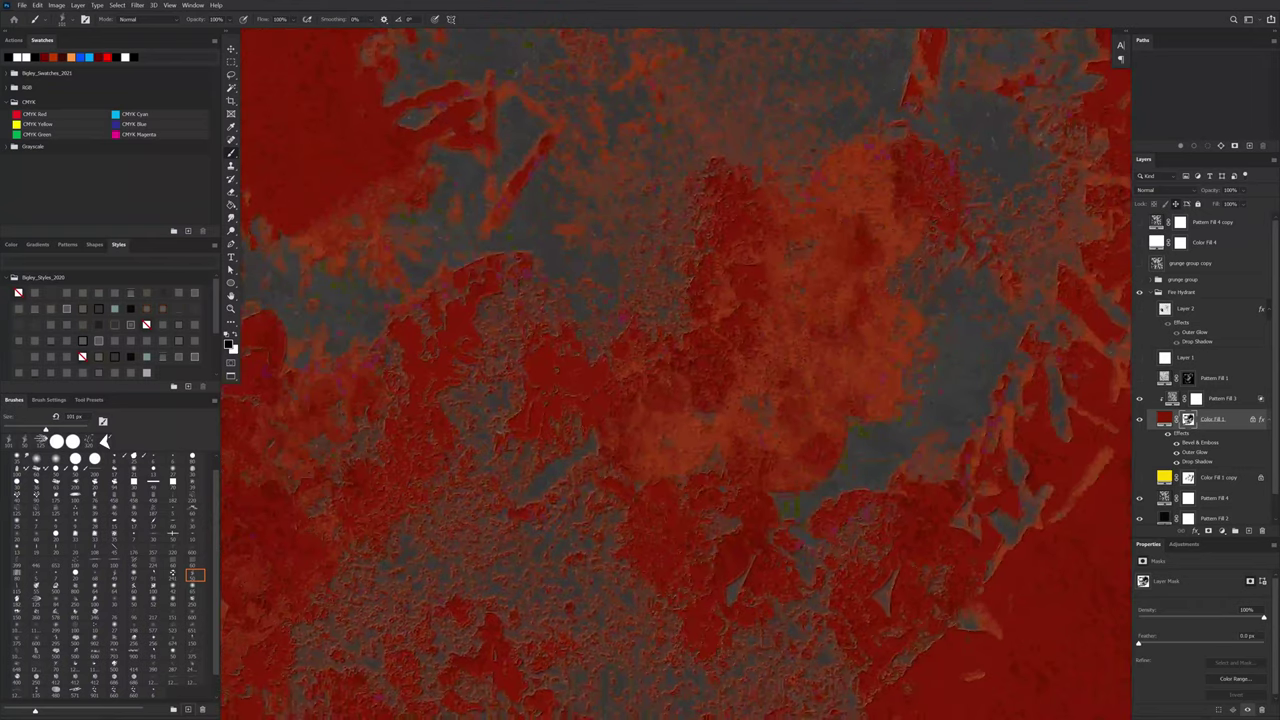
mouse_move(845, 460)
mouse_down()
mouse_move(755, 510)
mouse_move(770, 585)
mouse_up()
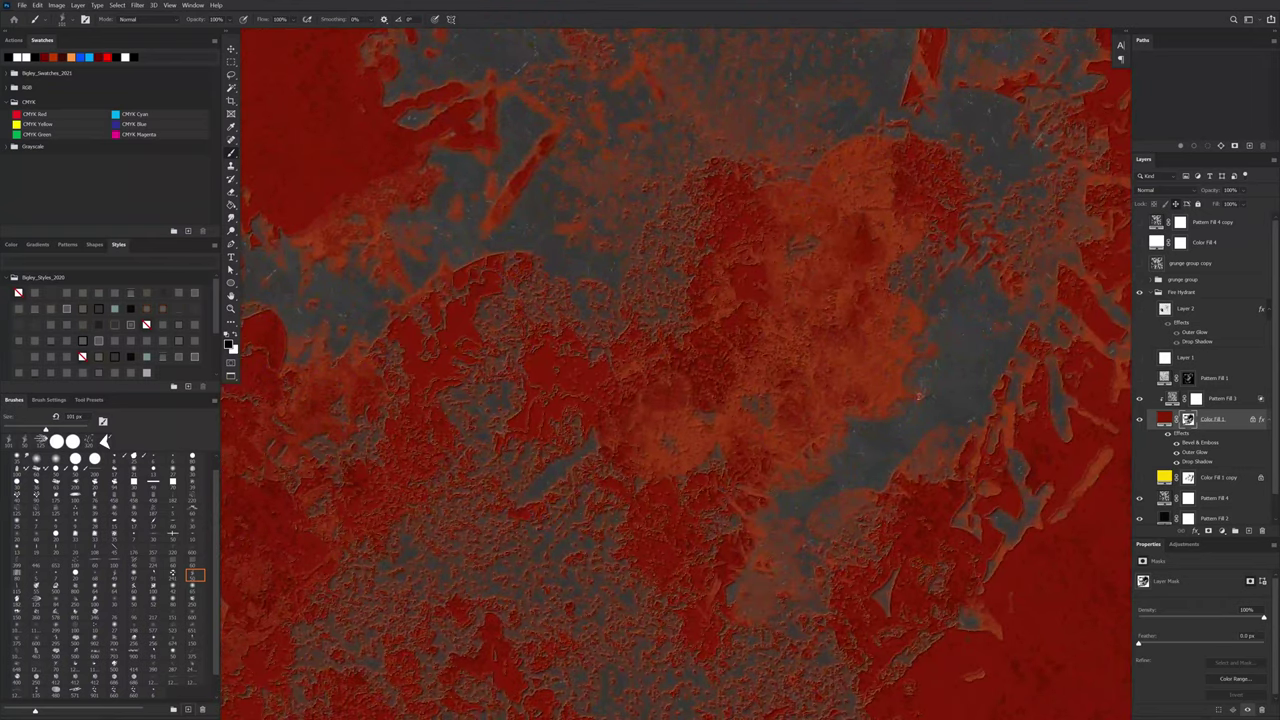
key(x)
drag(938, 340, 890, 430)
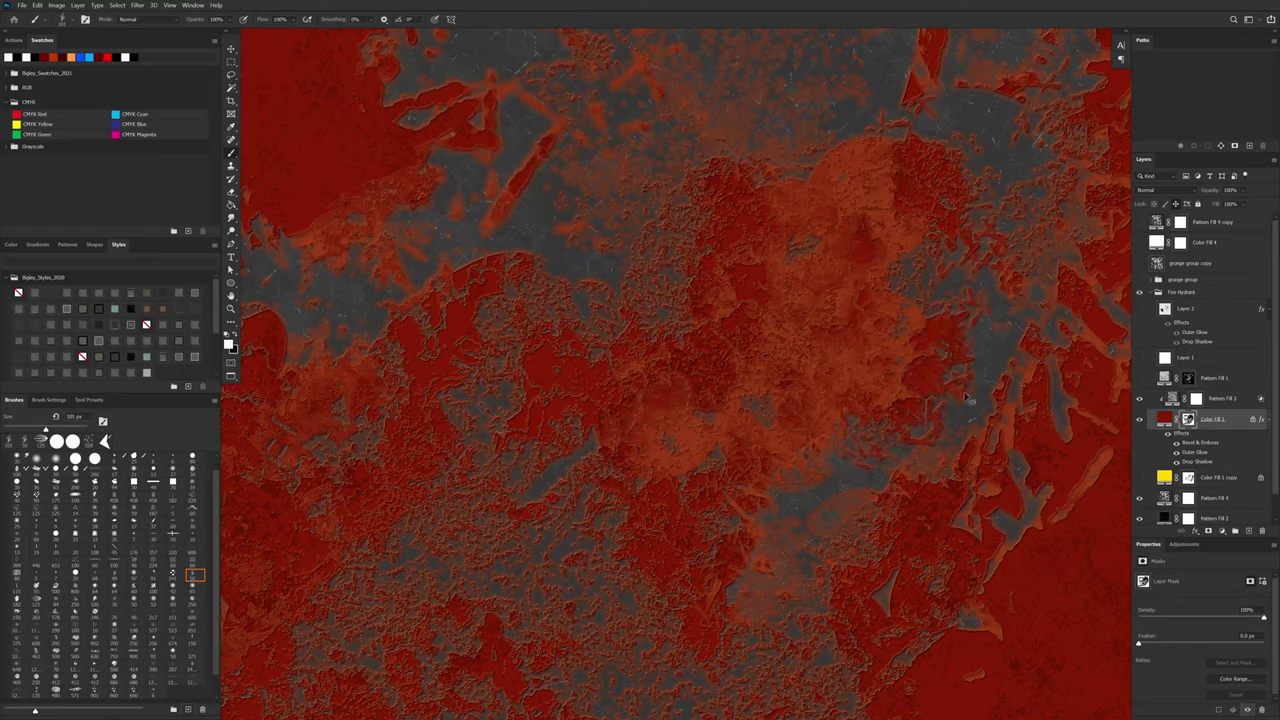
drag(982, 540, 917, 383)
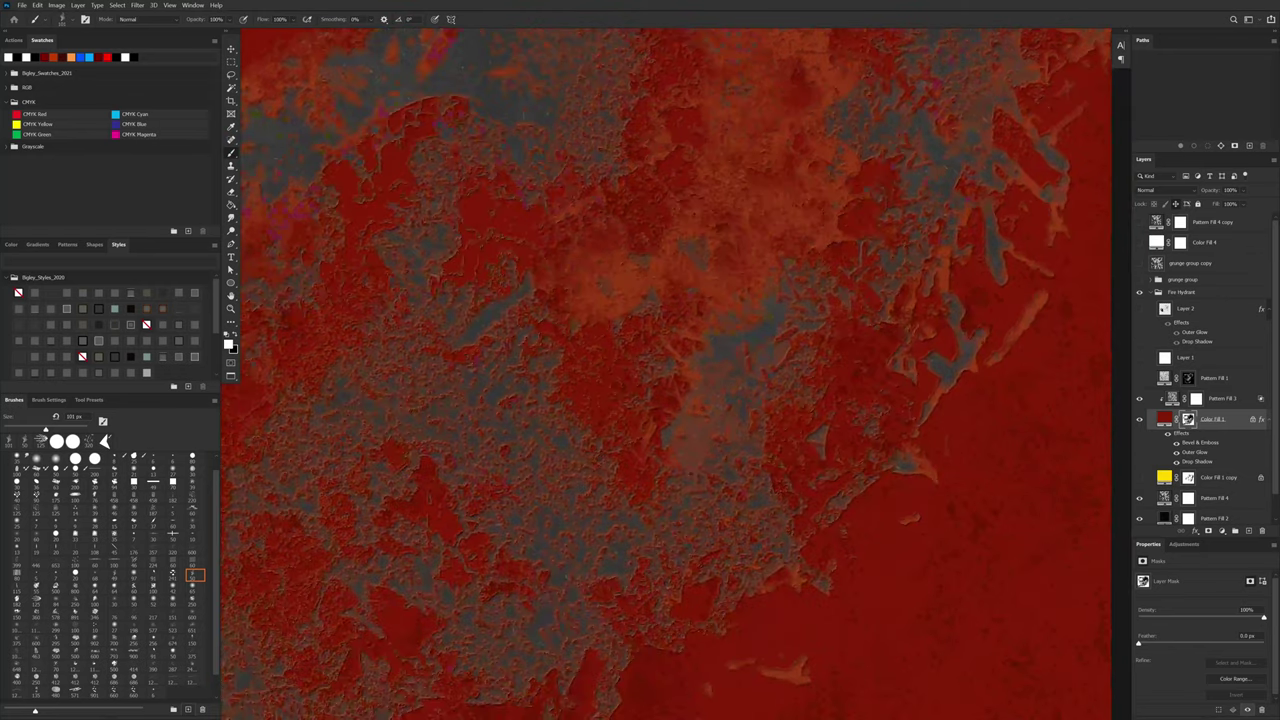
drag(966, 338, 912, 452)
drag(839, 583, 962, 394)
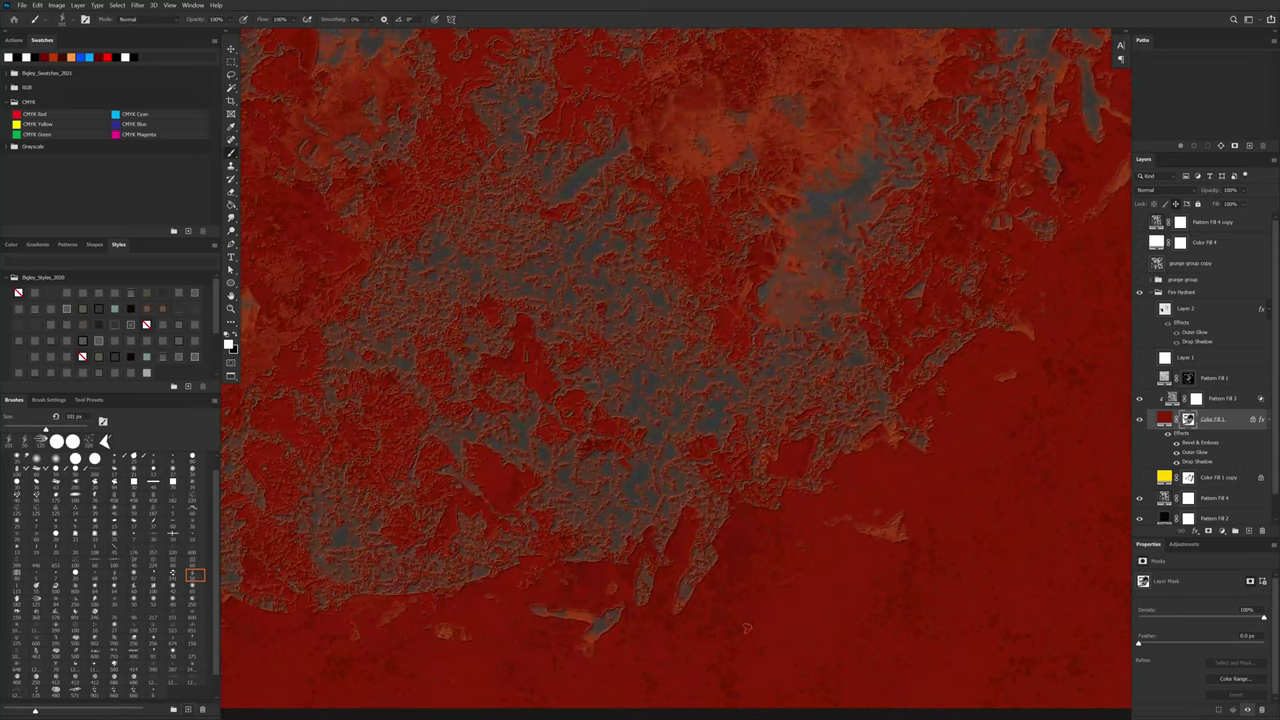
drag(800, 556, 937, 500)
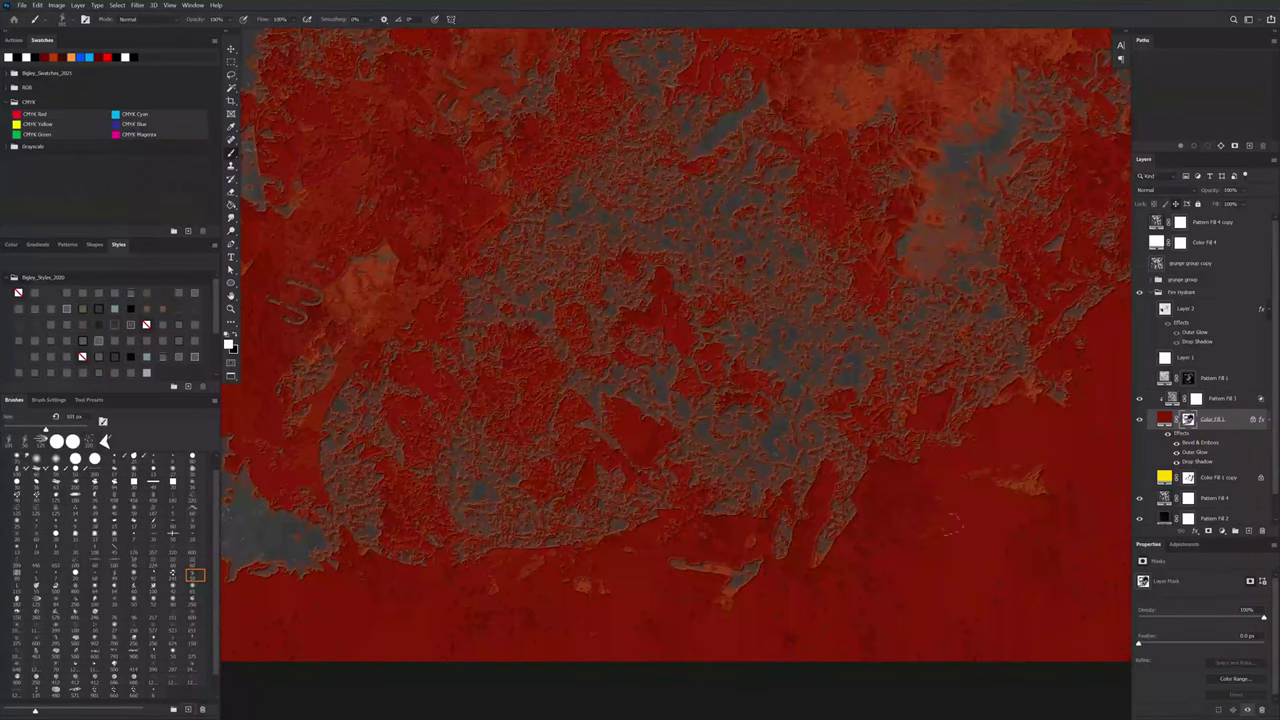
Step: Roughen the lower edge and lower-left curve of the worn area with black textured strokes on the Color Fill 1 mask
key(x)
mouse_move(758, 515)
mouse_down()
mouse_move(795, 540)
mouse_move(852, 492)
mouse_move(890, 497)
mouse_move(955, 425)
mouse_move(1020, 440)
mouse_up()
mouse_move(708, 535)
mouse_down()
mouse_move(940, 458)
mouse_move(895, 460)
mouse_move(758, 405)
mouse_up()
mouse_move(720, 485)
mouse_down()
mouse_move(804, 499)
mouse_move(549, 442)
mouse_move(583, 519)
mouse_up()
mouse_move(528, 418)
mouse_down()
mouse_move(462, 346)
mouse_move(424, 340)
mouse_up()
drag(756, 427, 896, 409)
mouse_move(514, 362)
mouse_down()
mouse_move(449, 379)
mouse_move(549, 239)
mouse_move(616, 398)
mouse_up()
drag(979, 482, 835, 526)
drag(809, 441, 877, 503)
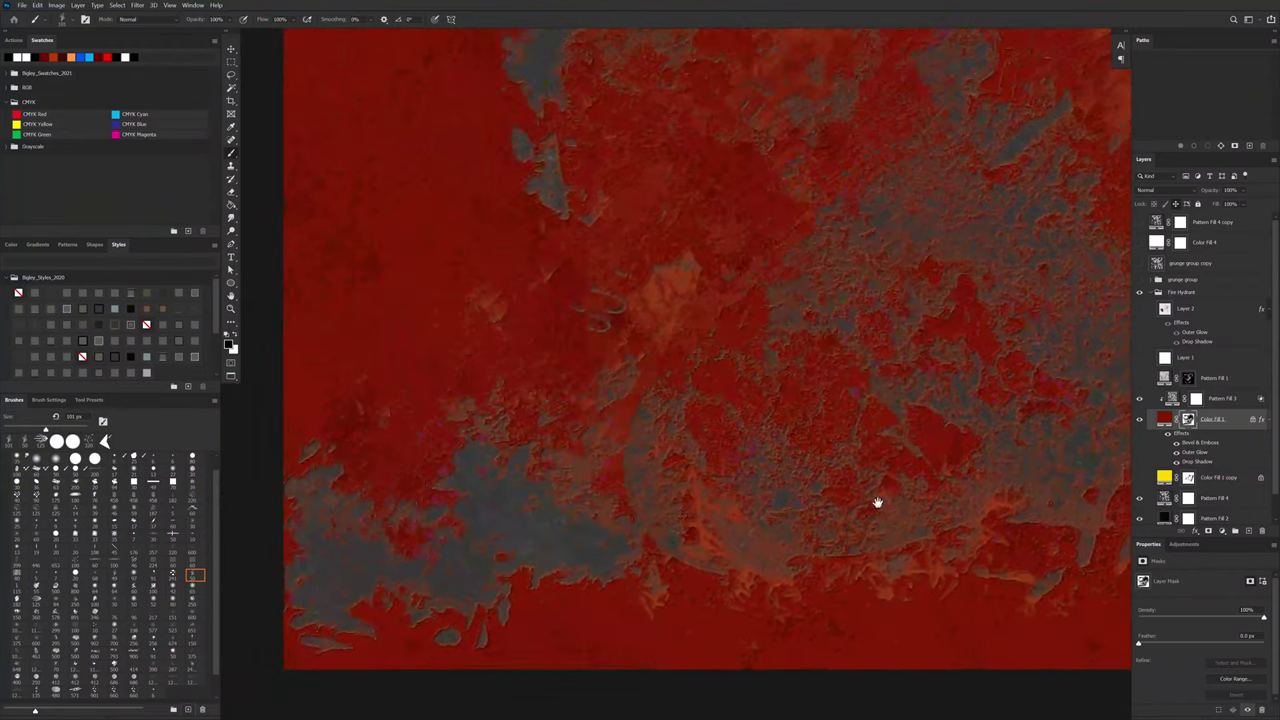
Step: Erode the red paint left of the canvas centre and along the neighbouring metal chips with black strokes
mouse_move(664, 307)
mouse_down()
mouse_move(640, 262)
mouse_move(700, 160)
mouse_up()
drag(888, 424, 793, 558)
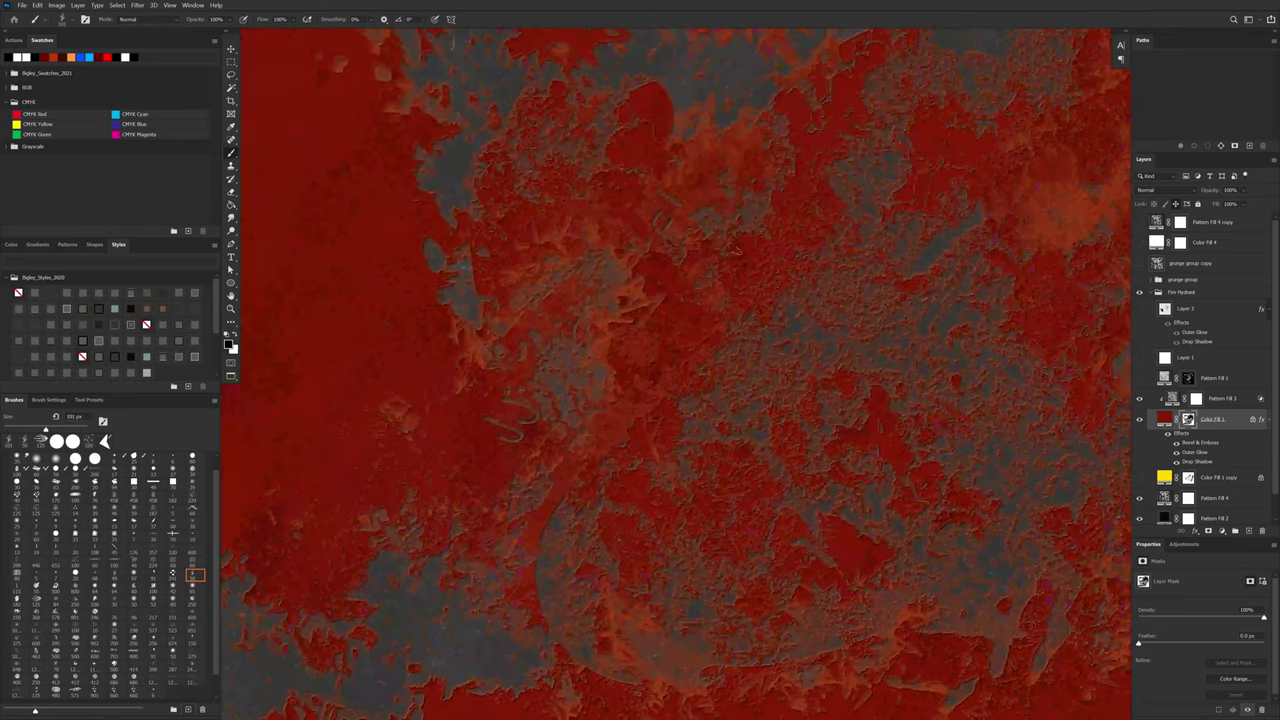
drag(736, 251, 760, 192)
drag(846, 412, 834, 445)
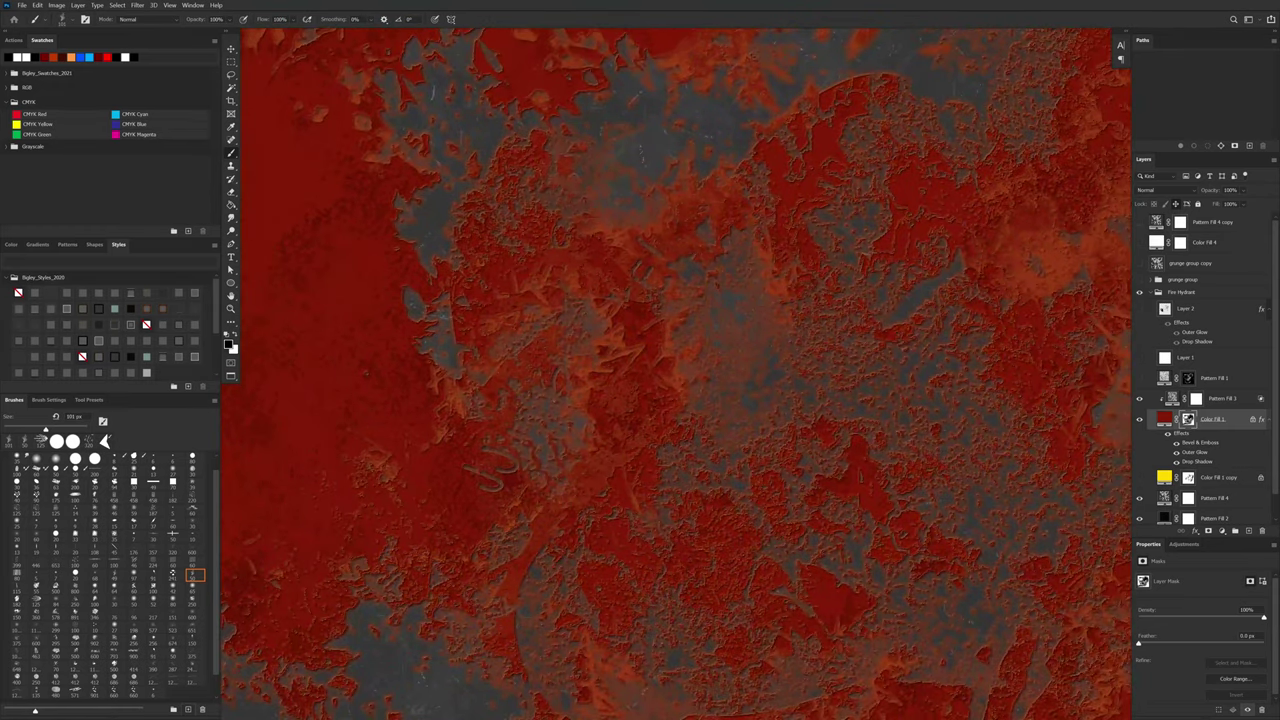
drag(811, 293, 876, 303)
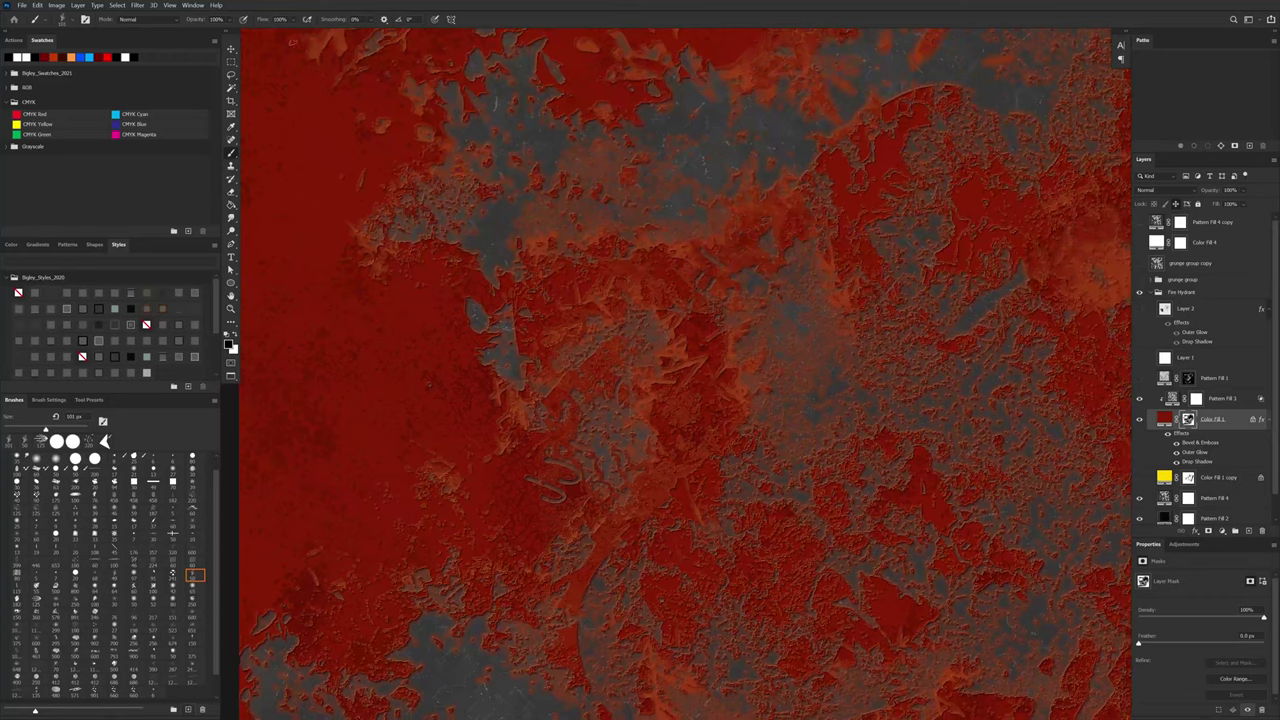
Step: Set the brush opacity to 62% and partly wear away the solid red patch left of the centre in black
drag(204, 22, 194, 23)
click(662, 265)
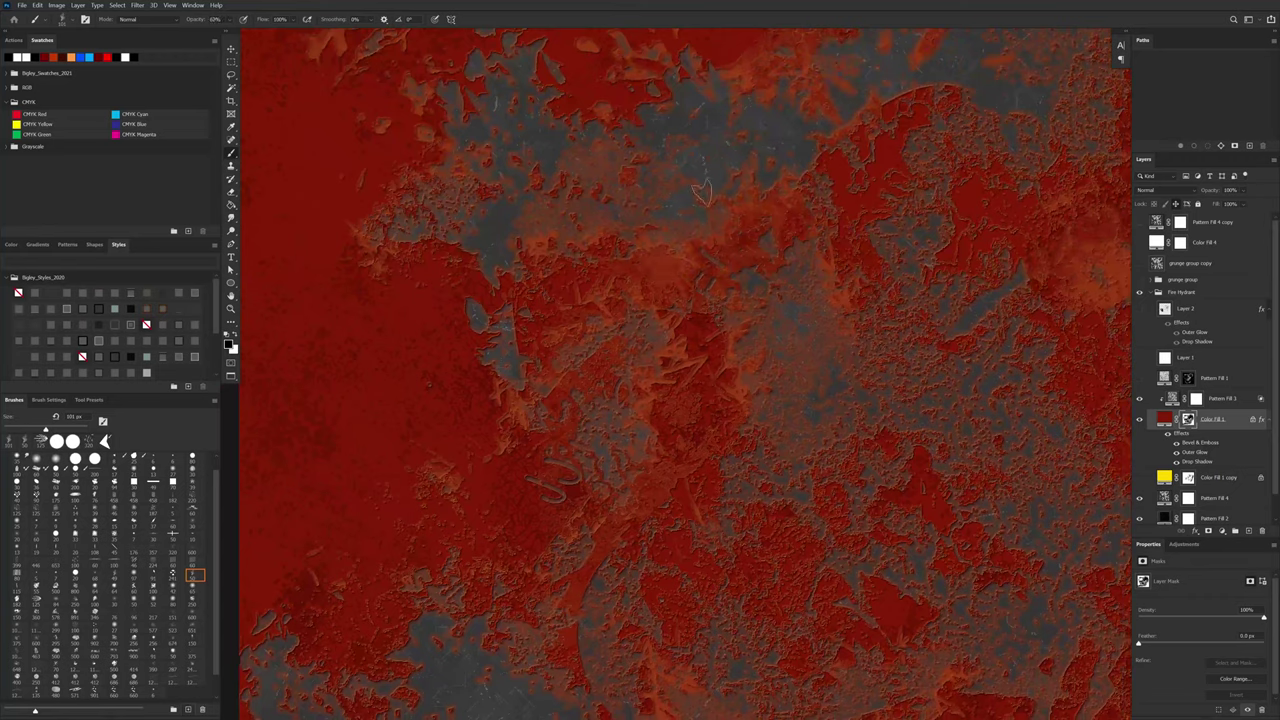
drag(714, 336, 741, 400)
drag(726, 448, 718, 398)
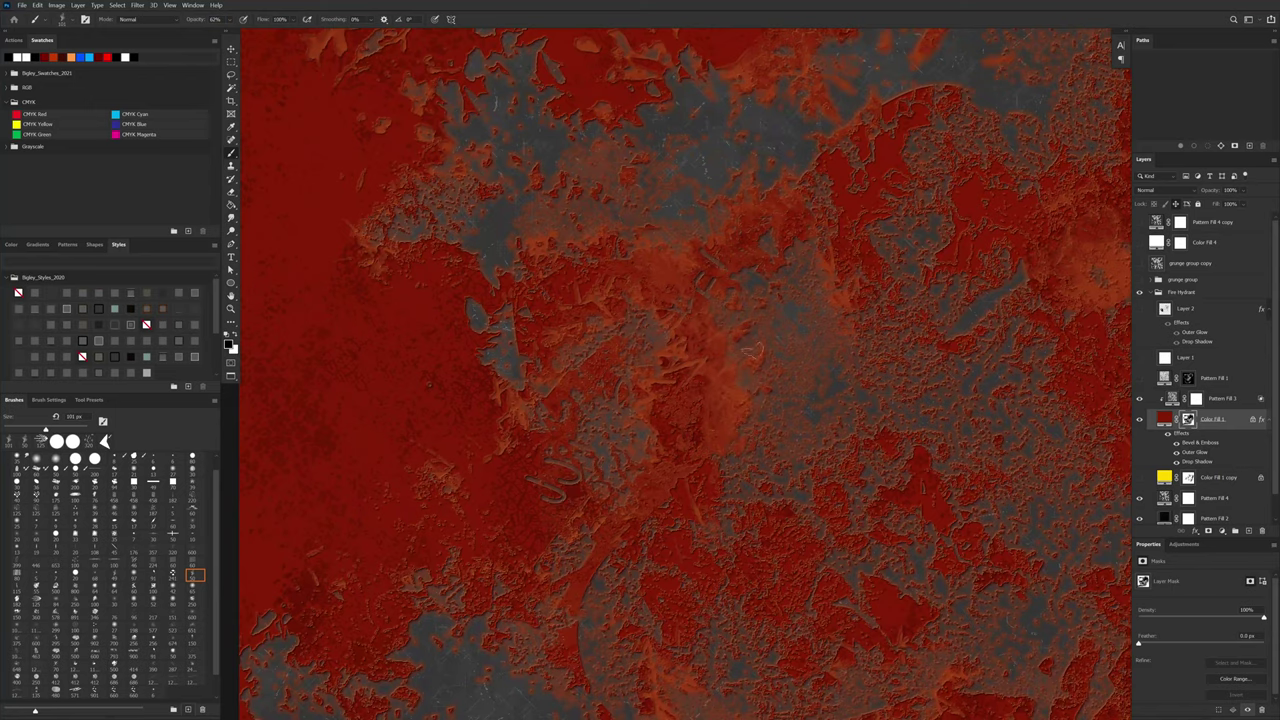
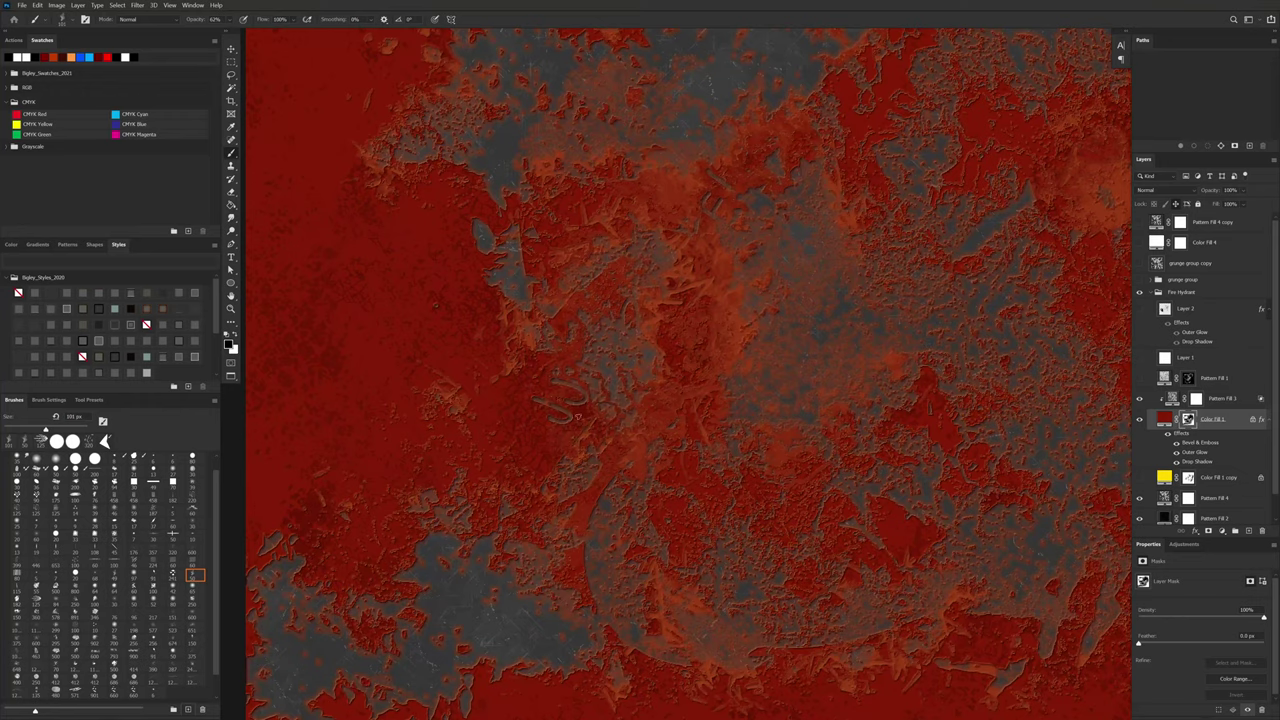
Step: Paint red back over the exposed metal near the squiggle marks in white, and break it up with black strokes
key(x)
mouse_move(566, 258)
mouse_down()
mouse_move(630, 334)
mouse_move(616, 384)
mouse_up()
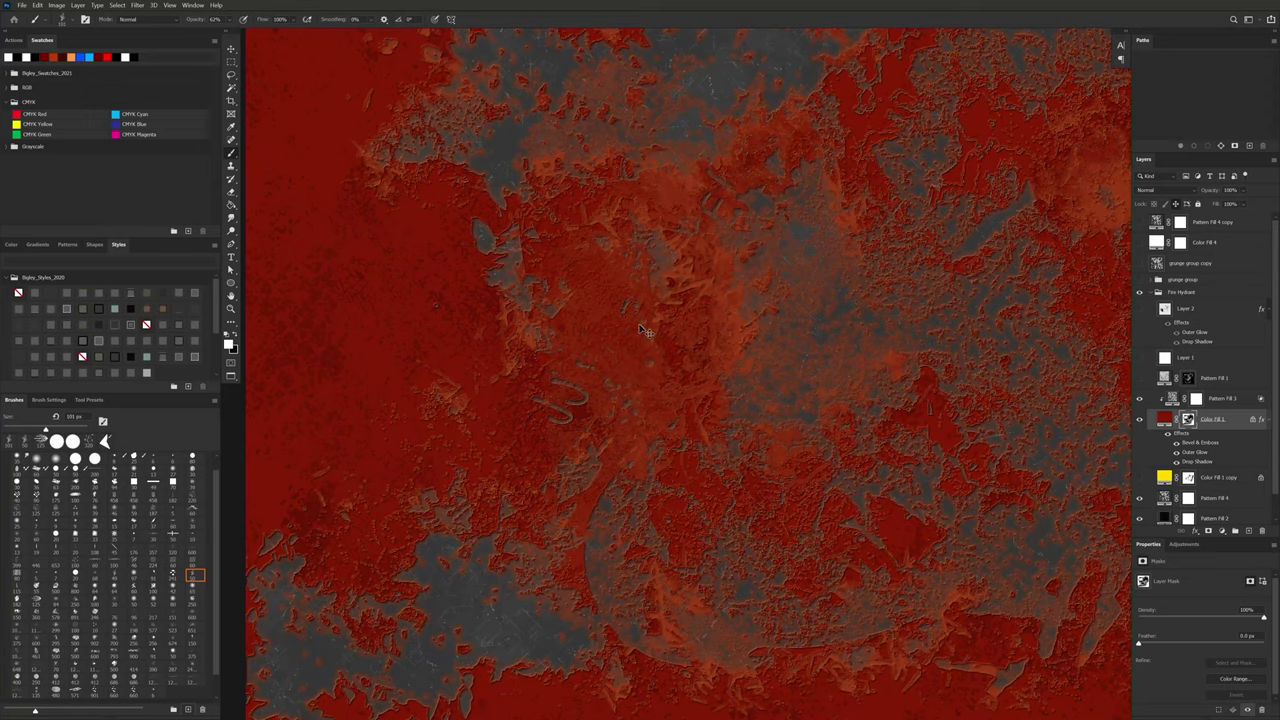
key(x)
drag(625, 315, 671, 396)
Step: Roughen the lower-right boundary of the worn area with black strokes at reduced opacity on the Color Fill 1 mask
mouse_move(984, 550)
mouse_down()
mouse_move(890, 557)
mouse_move(766, 514)
mouse_up()
click(928, 436)
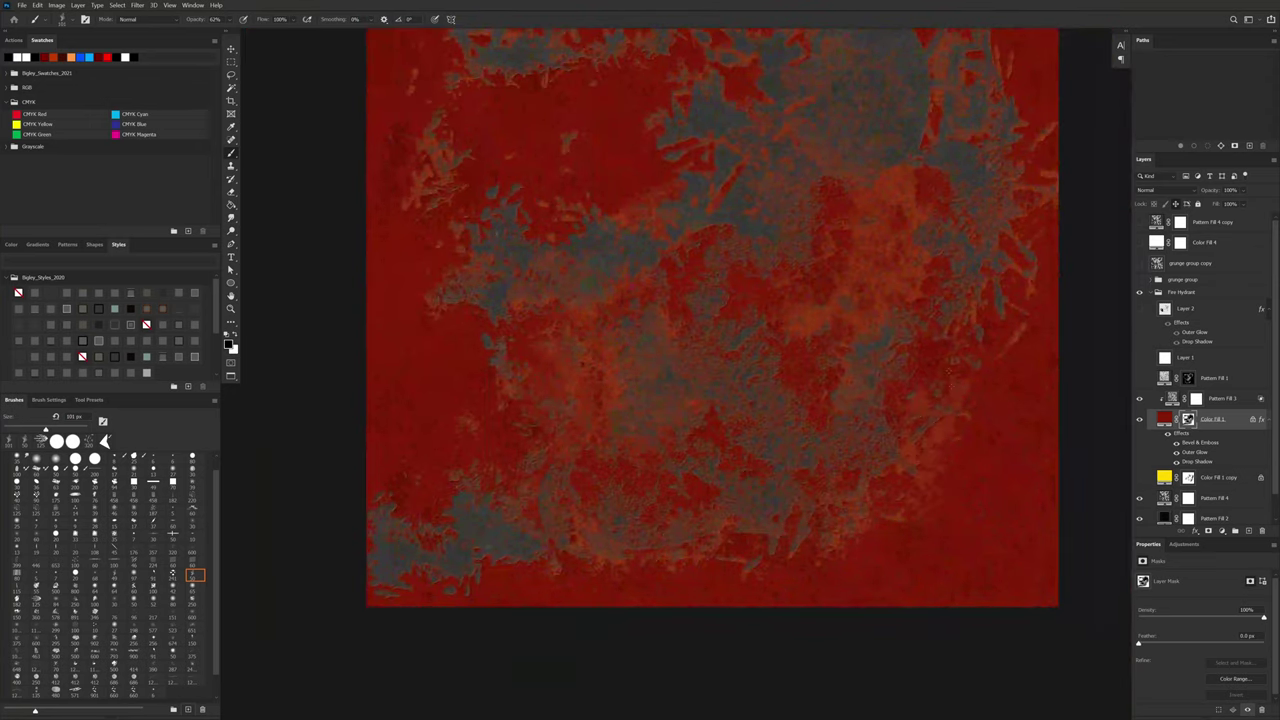
drag(943, 480, 823, 377)
ctrl+click(817, 369)
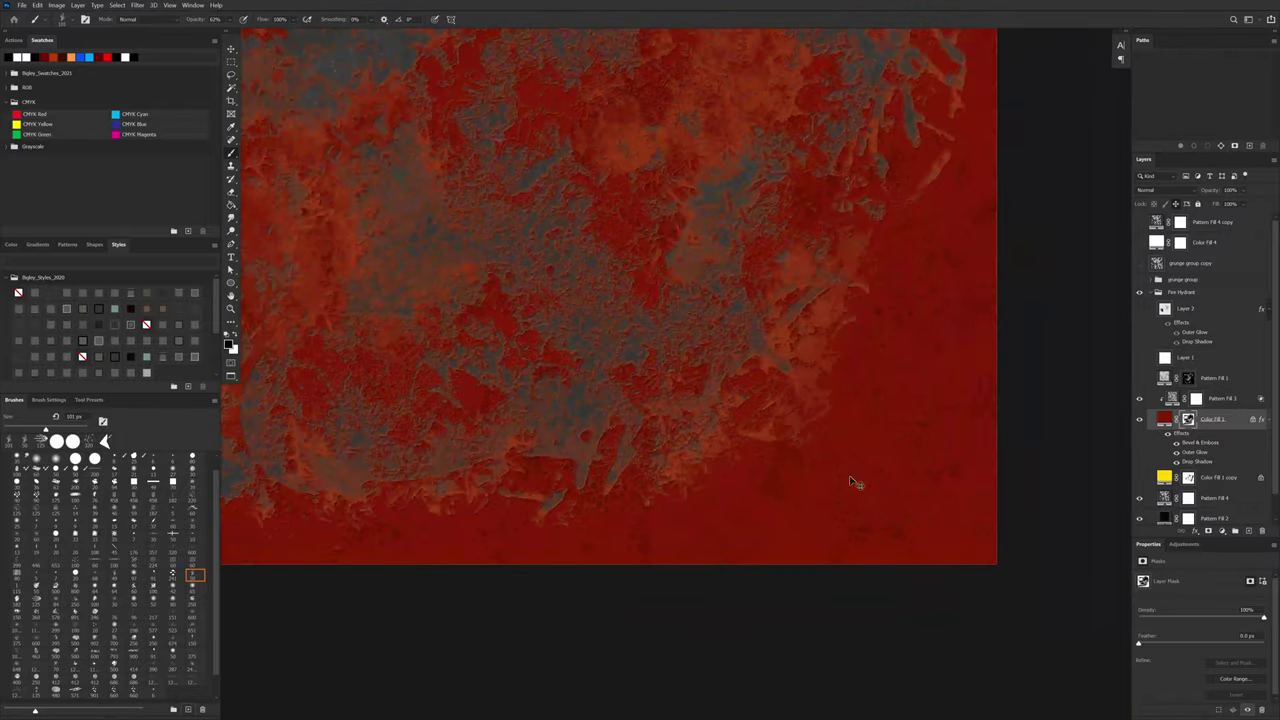
Step: Deselect the grunge selection and choose the 100 px scratch-line brush preset
key(ctrl+h)
scroll(866, 515, up, 3)
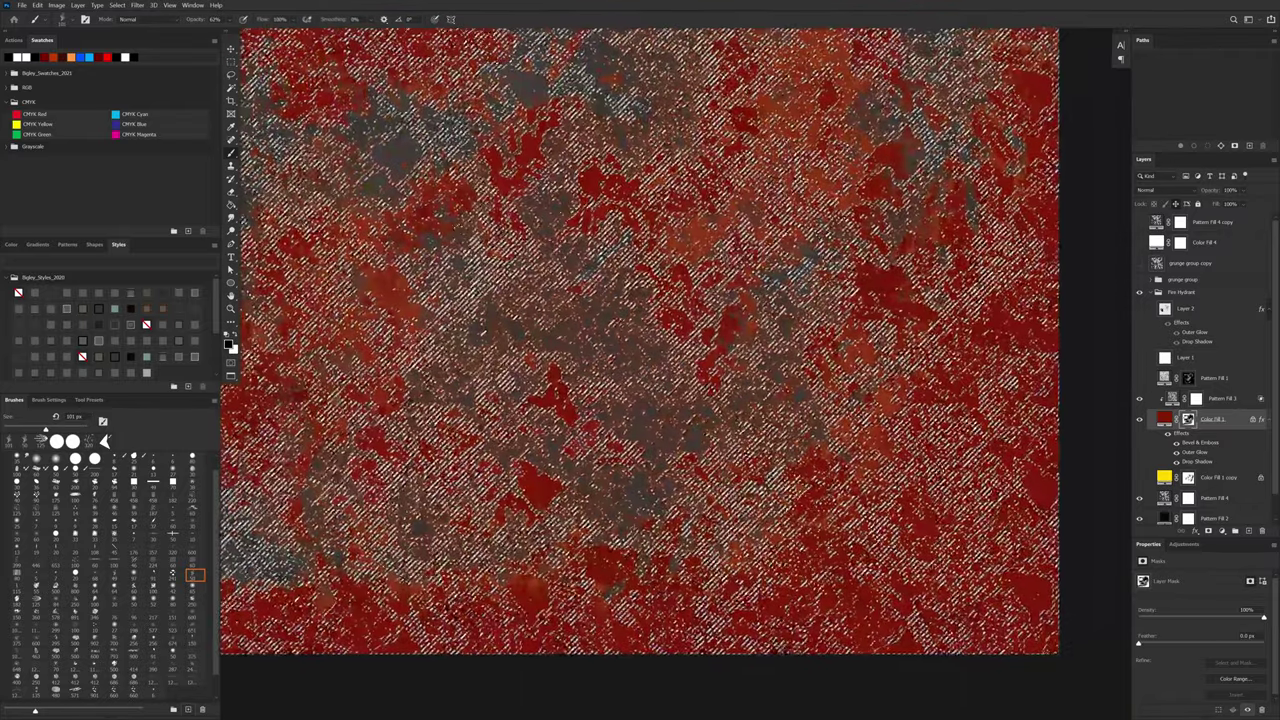
key(ctrl+d)
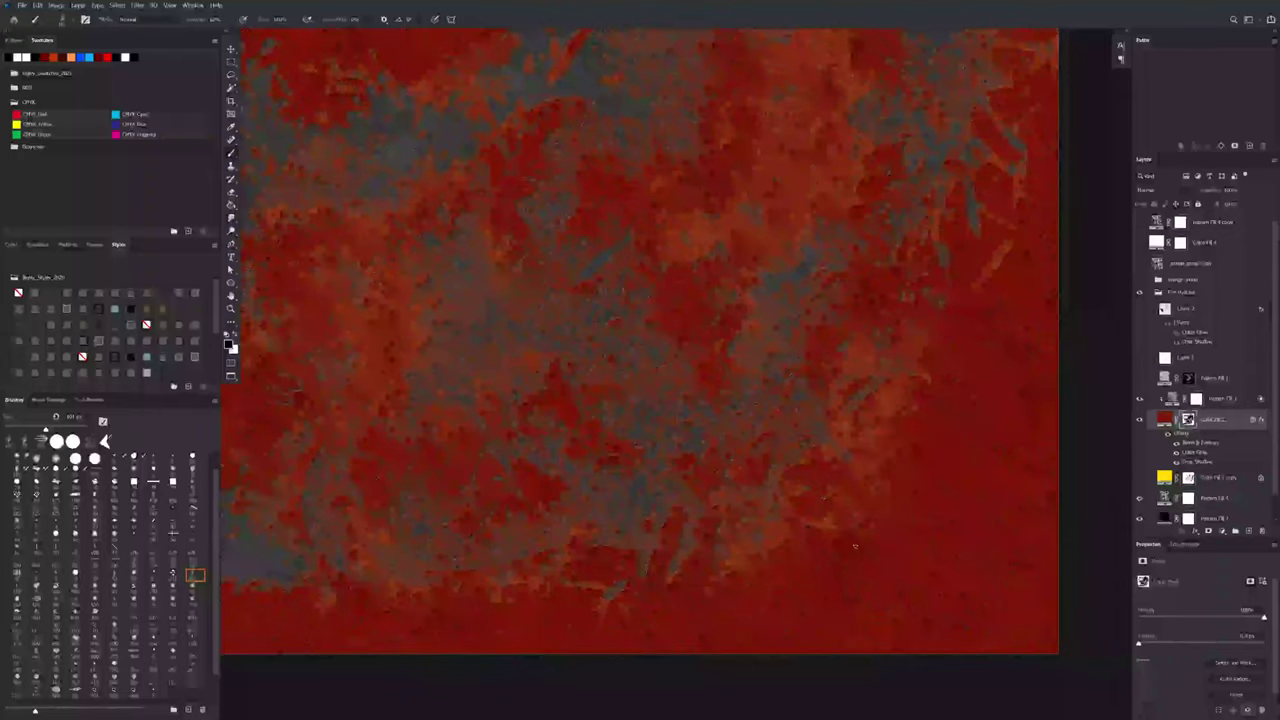
mouse_move(898, 492)
mouse_down()
mouse_move(929, 634)
mouse_move(862, 380)
mouse_up()
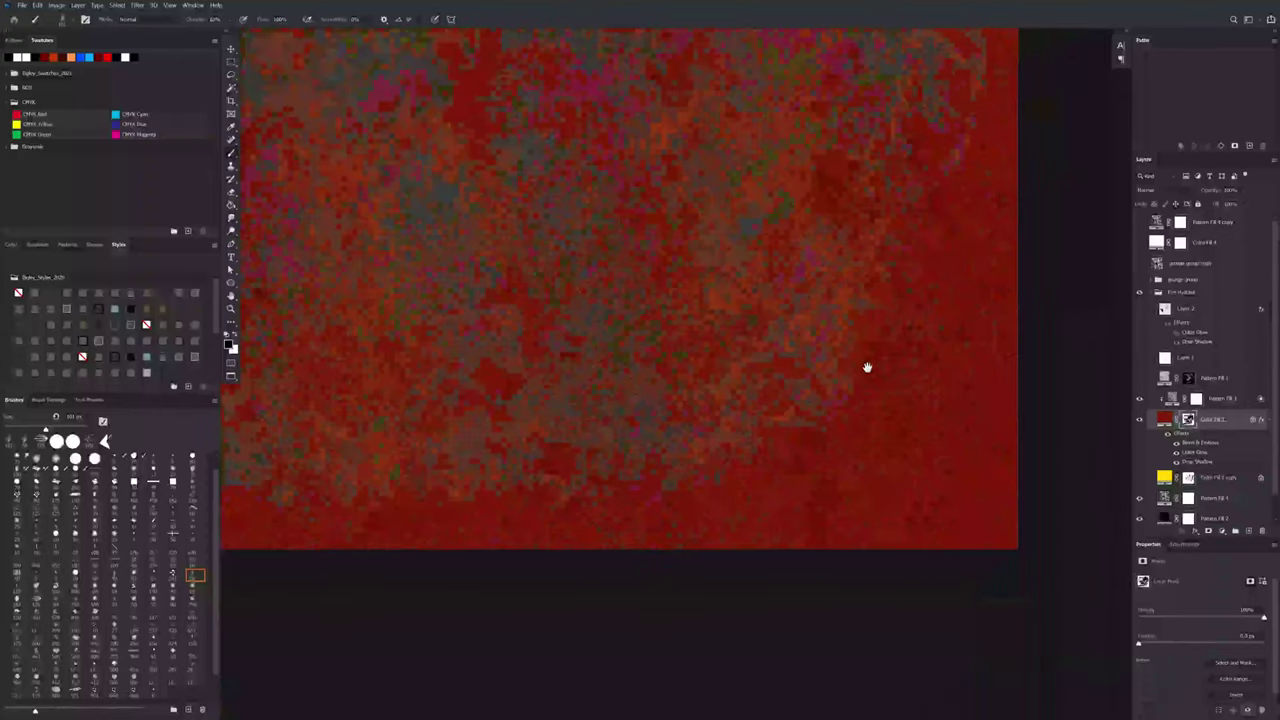
right_click(918, 414)
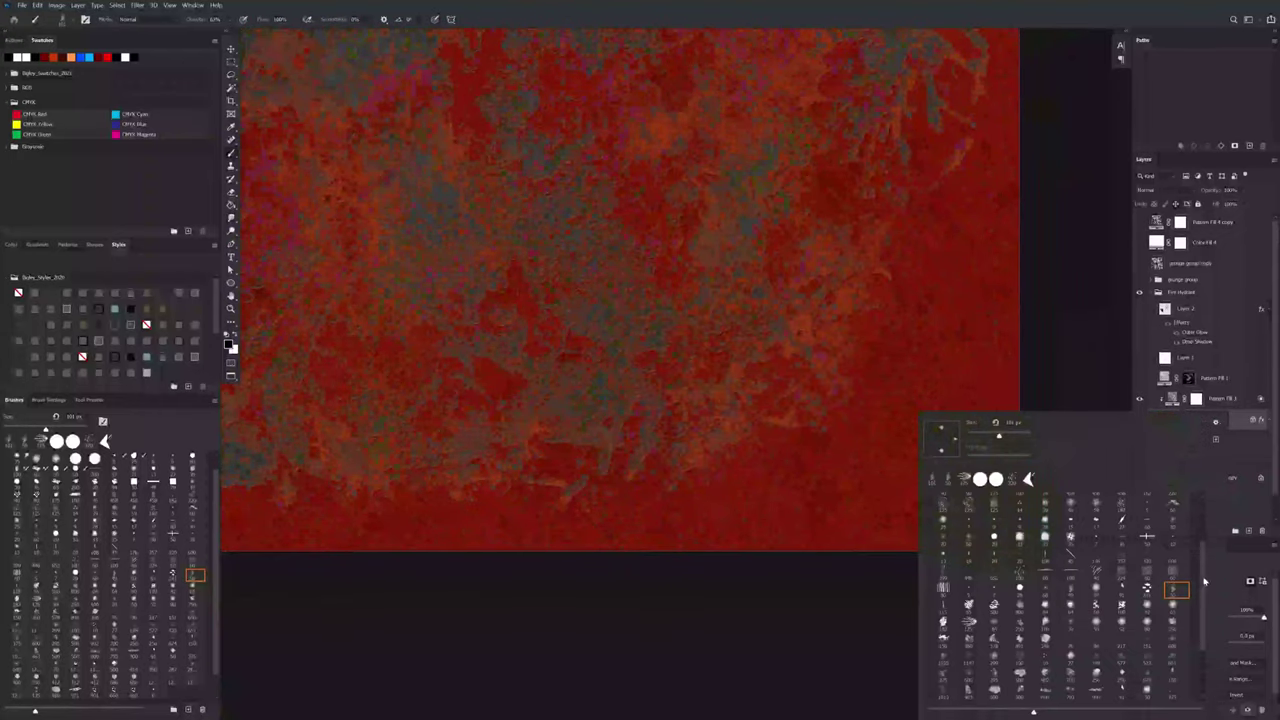
click(1070, 575)
key(Return)
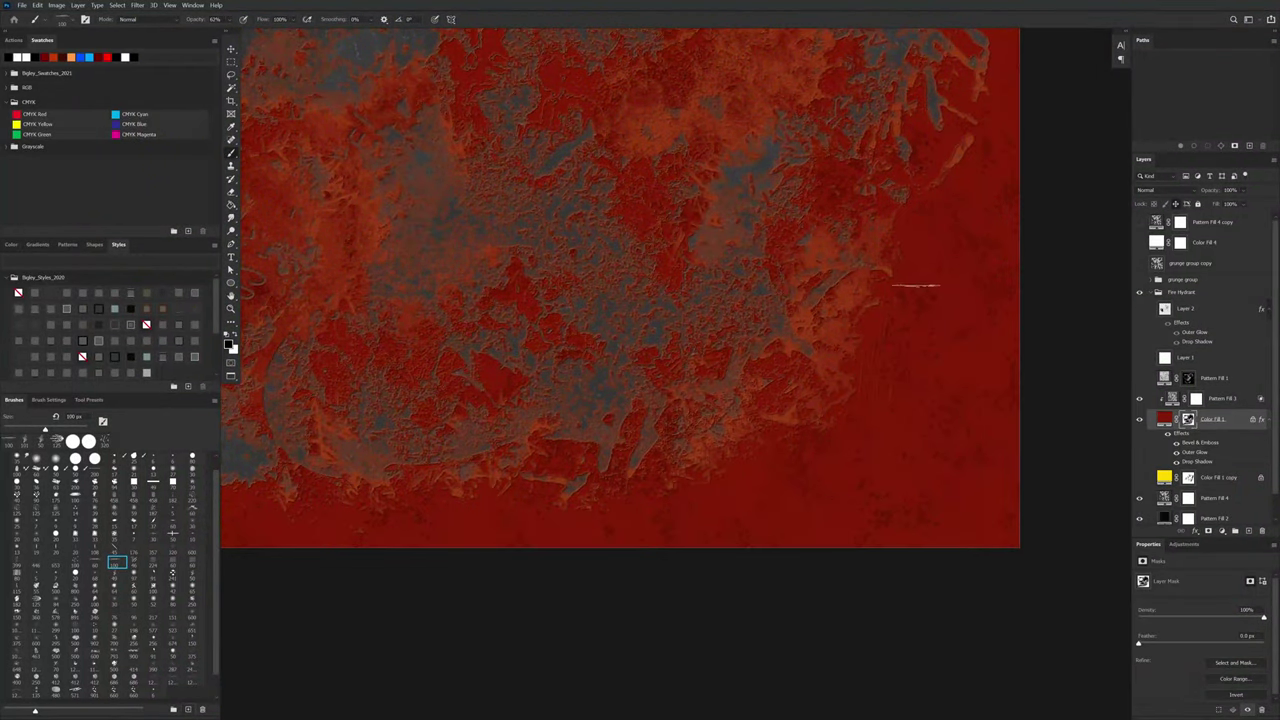
Step: Paint fine black scratches in varied directions across the solid red along the lower-right edge of the worn area
scroll(925, 357, up, 5)
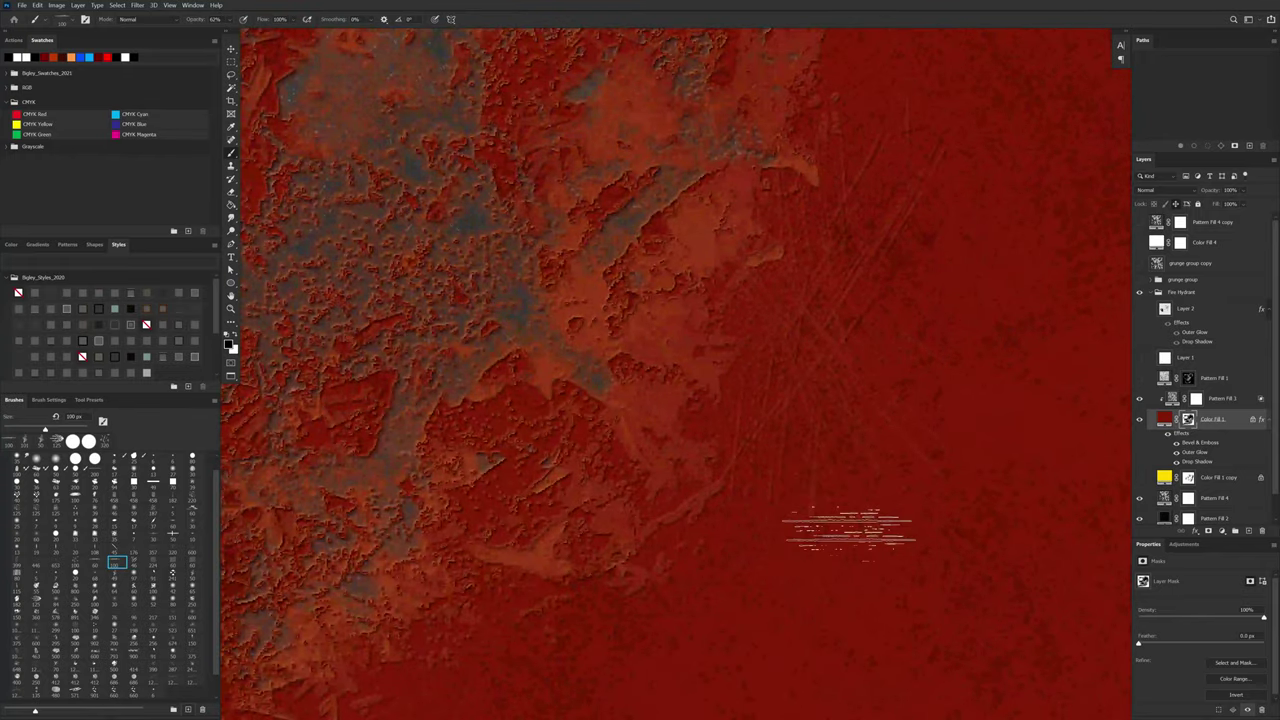
scroll(785, 504, up, 2)
mouse_move(875, 293)
mouse_down()
mouse_move(944, 219)
mouse_move(456, 200)
mouse_move(611, 325)
mouse_up()
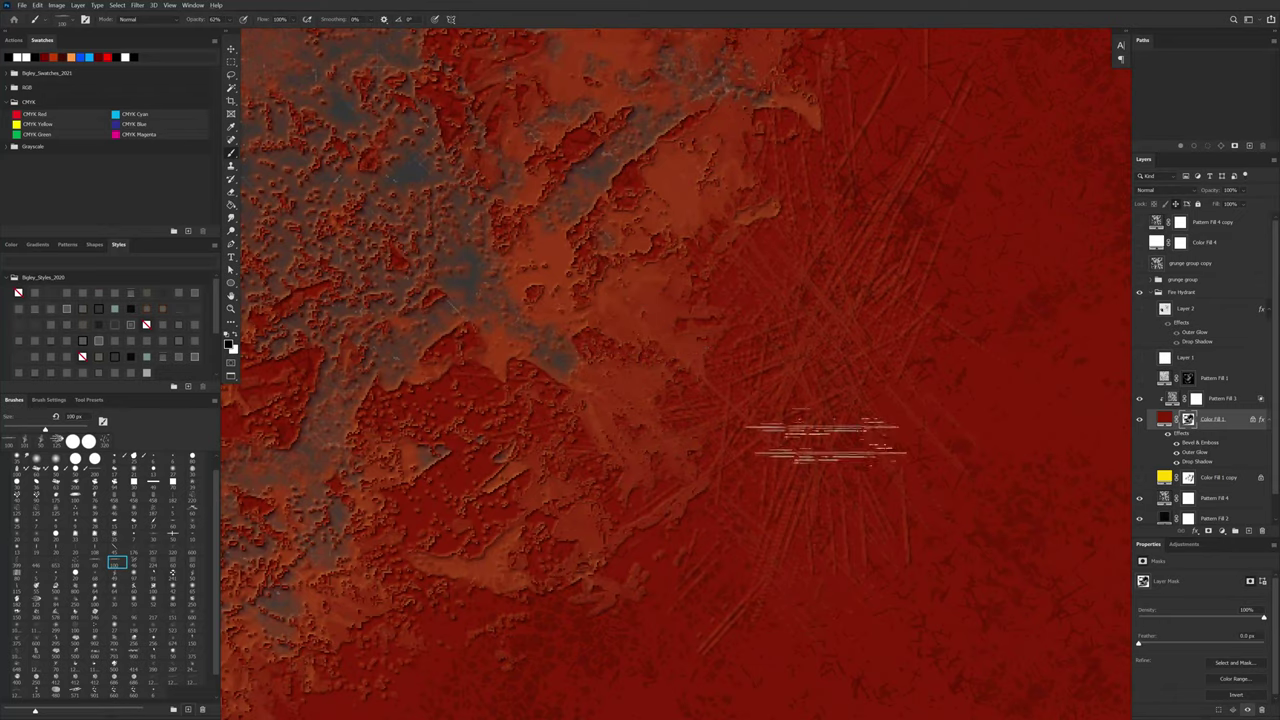
scroll(835, 349, down, 3)
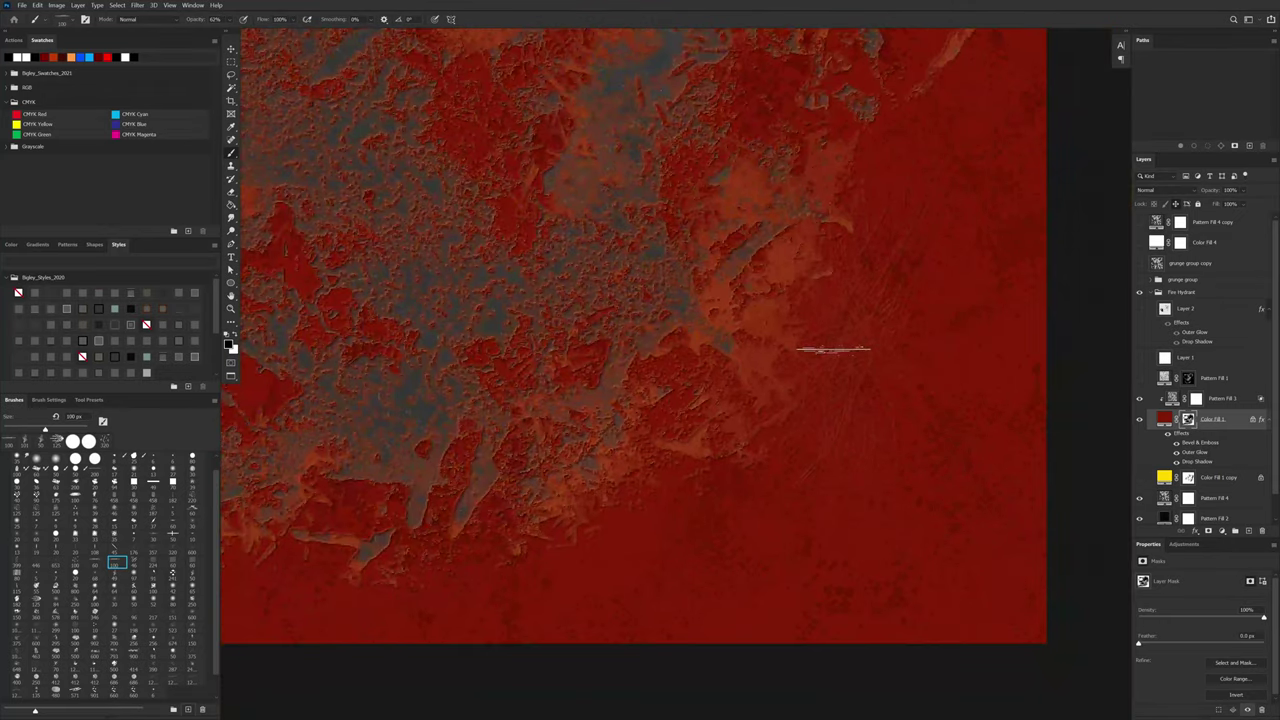
drag(539, 182, 691, 443)
scroll(726, 351, down, 3)
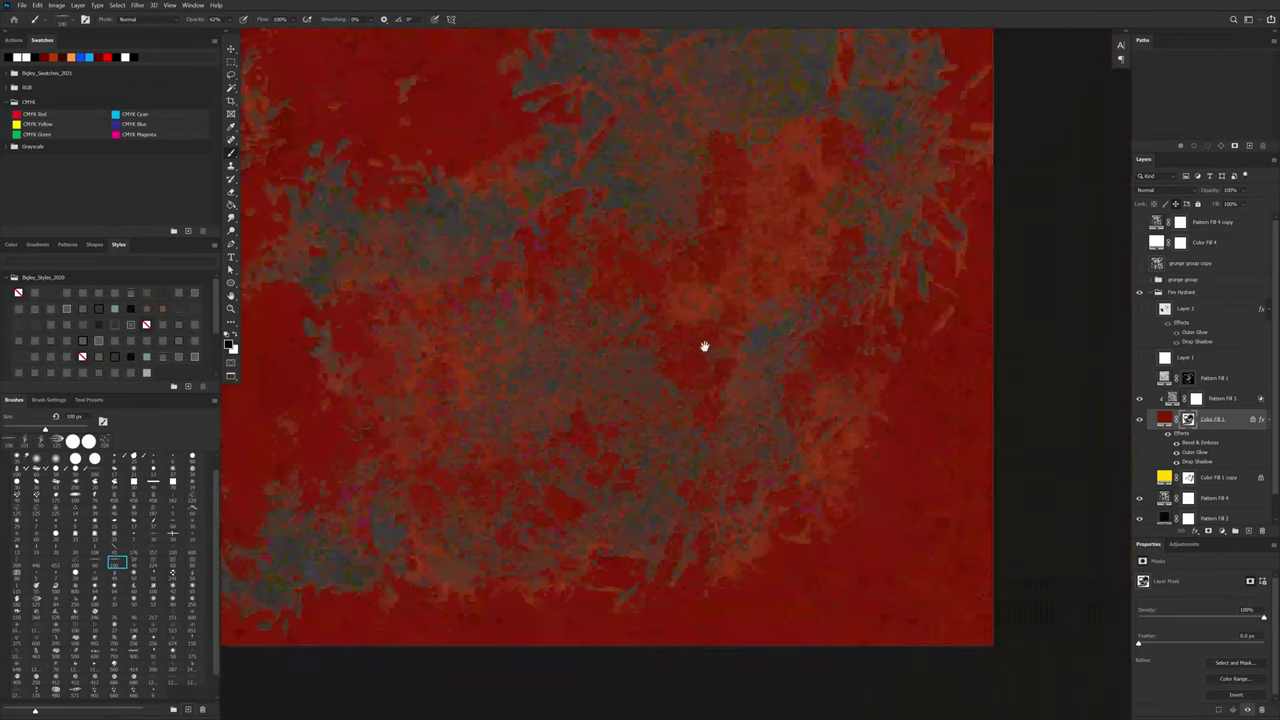
drag(631, 333, 744, 361)
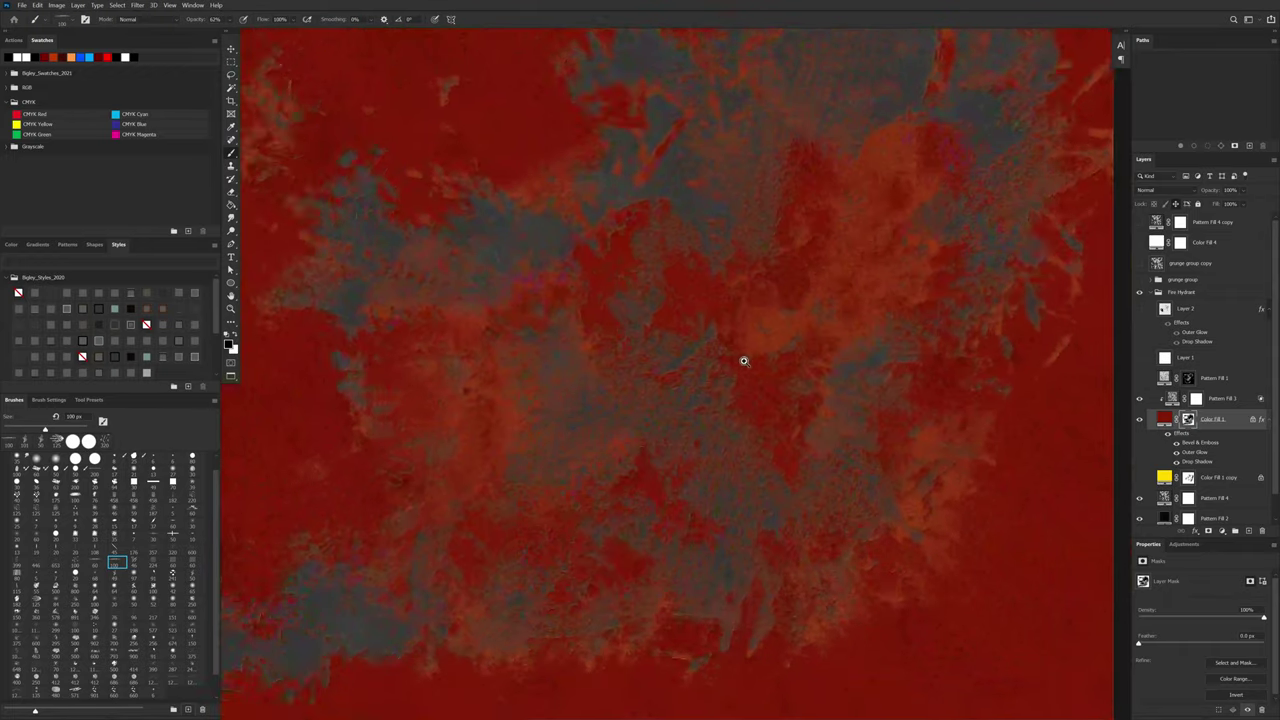
scroll(857, 397, down, 2)
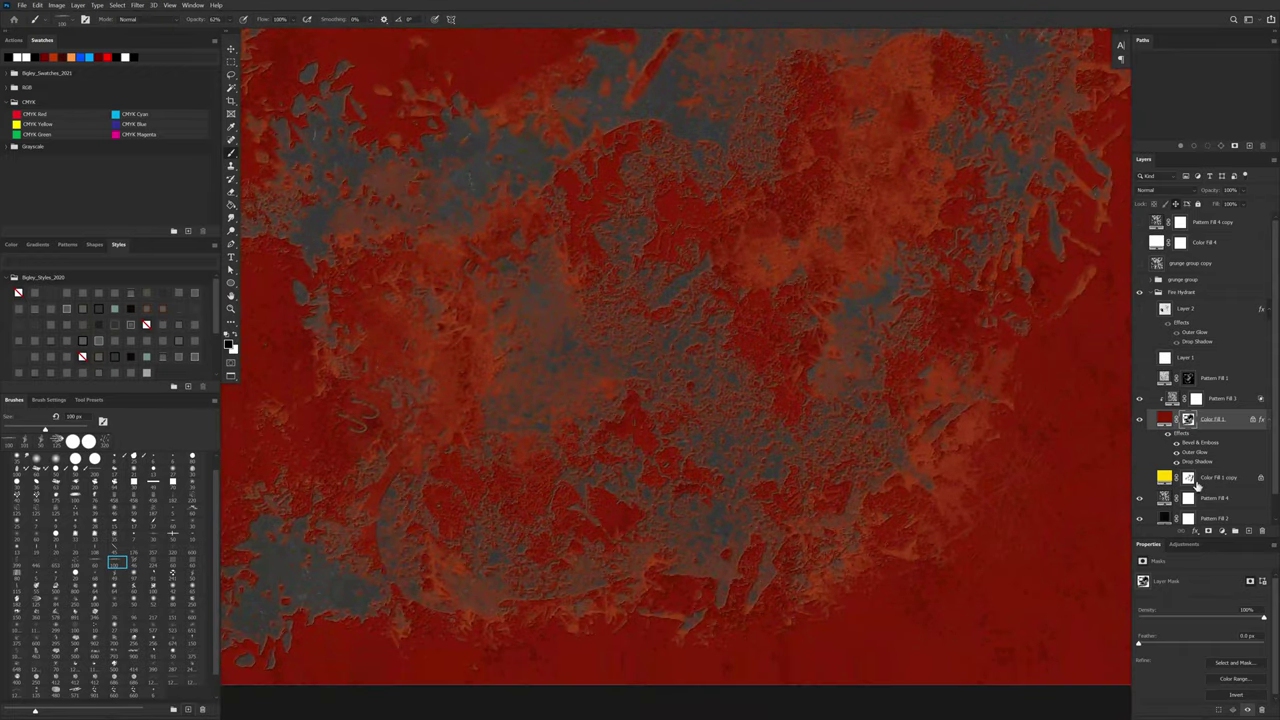
Step: Open the blending options of Pattern Fill 3 and set the white limit of its Blend If range for This Layer to 215
scroll(911, 483, down, 1)
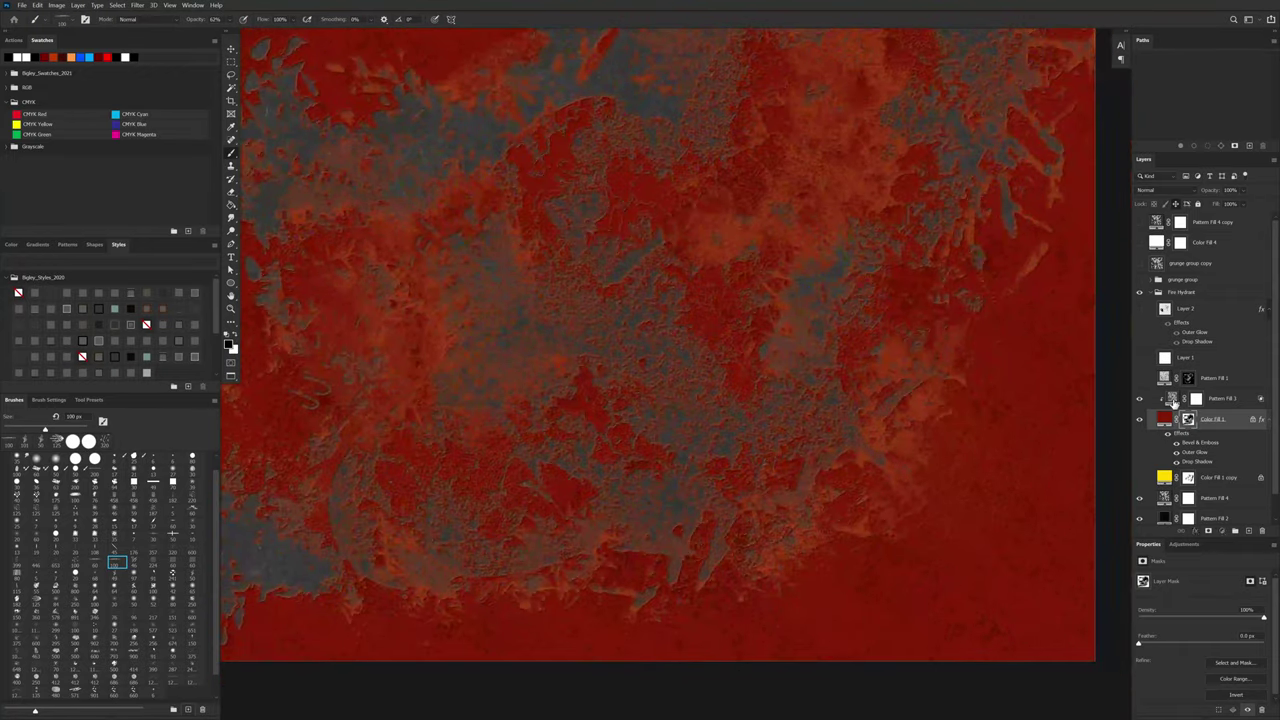
click(1173, 399)
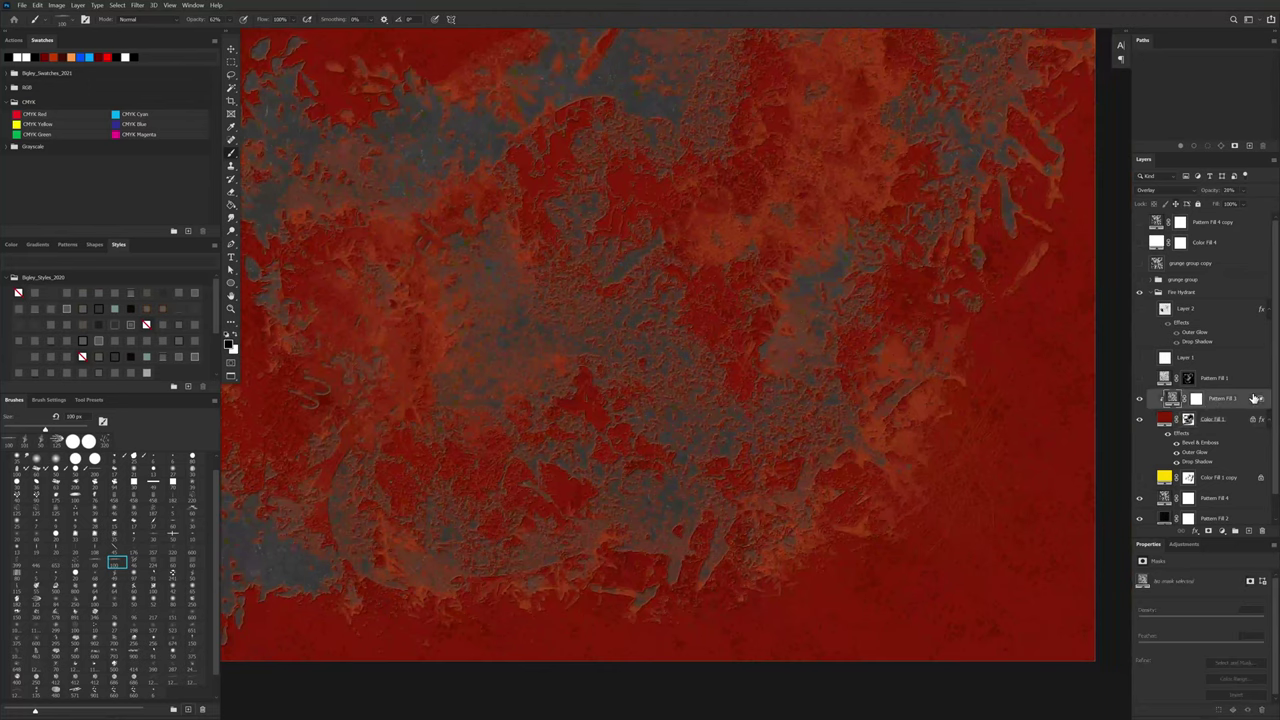
double_click(1162, 406)
drag(950, 401, 907, 412)
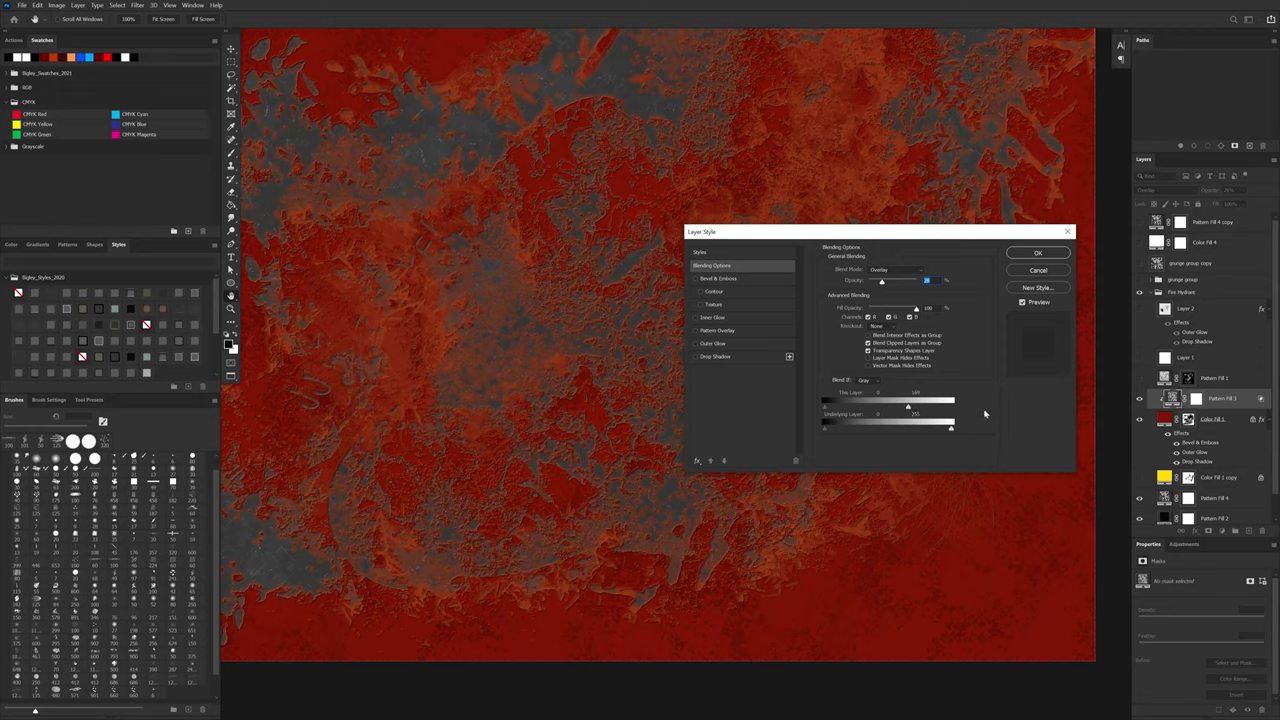
key(ctrl+z)
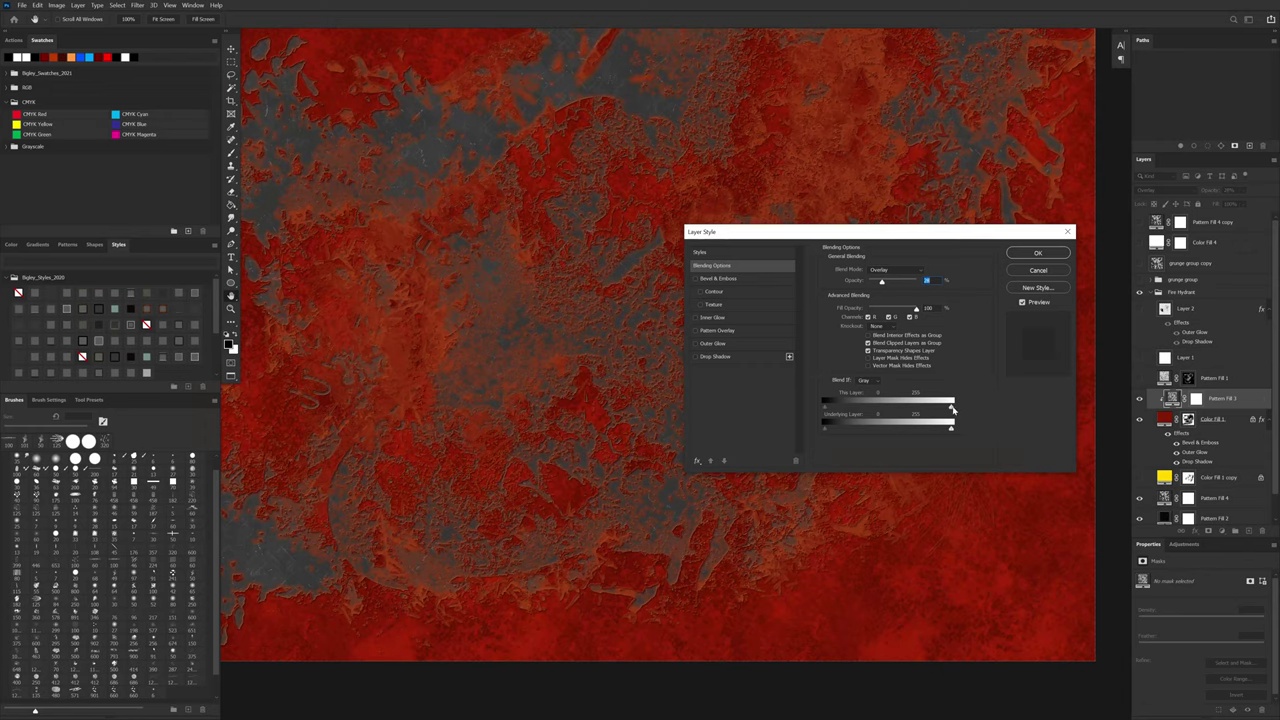
drag(951, 408, 941, 409)
drag(941, 409, 932, 409)
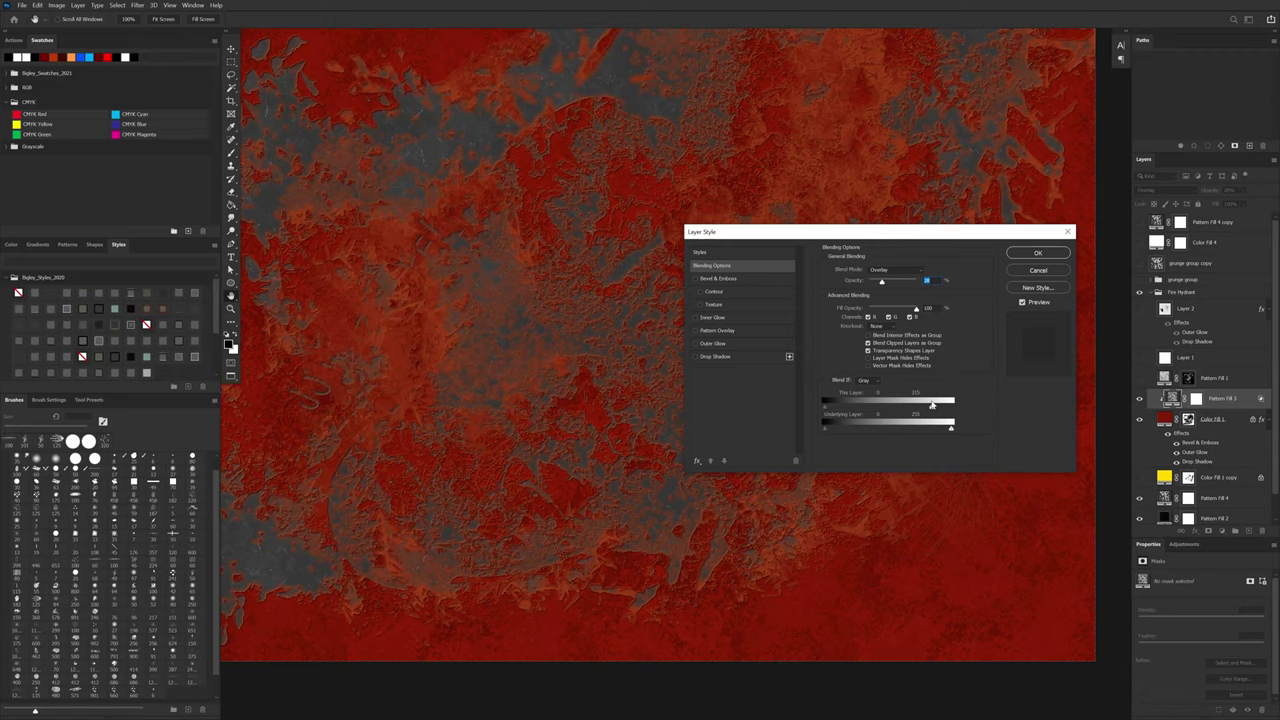
Step: Raise the white limit for This Layer and split it into a soft transition of 186 / 242
drag(909, 646, 923, 529)
drag(932, 235, 913, 136)
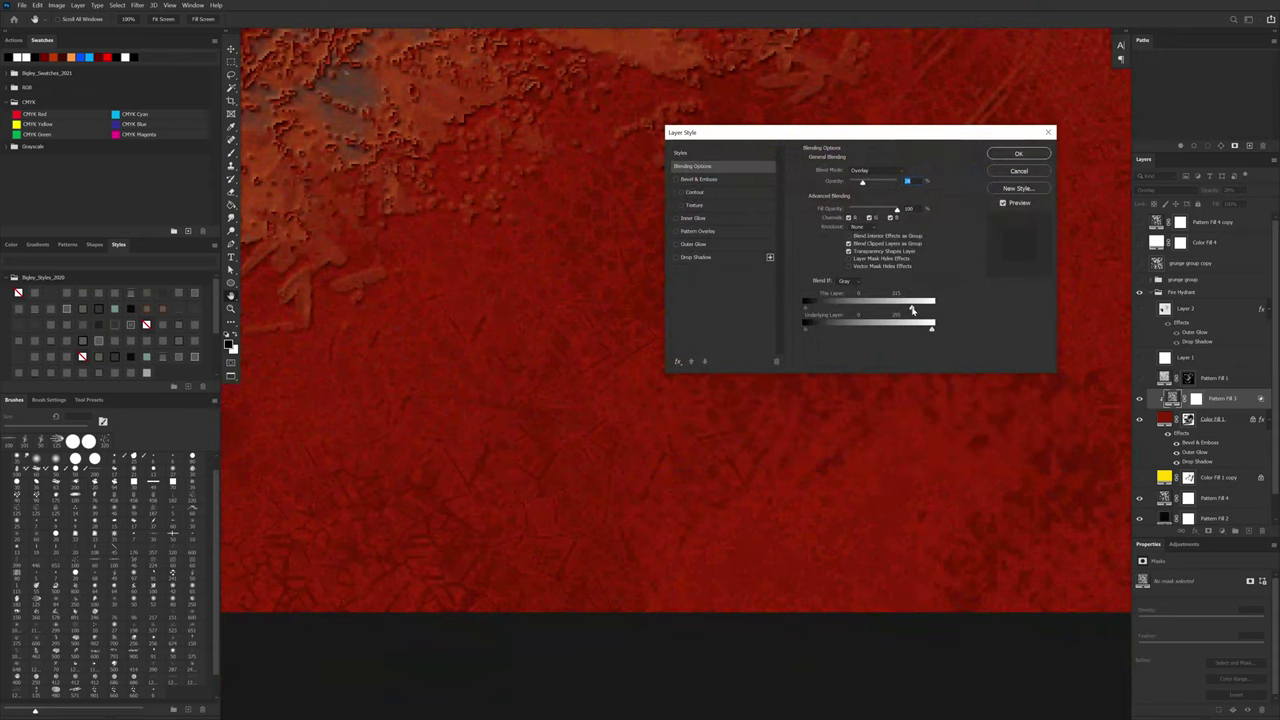
mouse_move(913, 309)
mouse_down()
mouse_move(938, 315)
mouse_move(926, 313)
mouse_up()
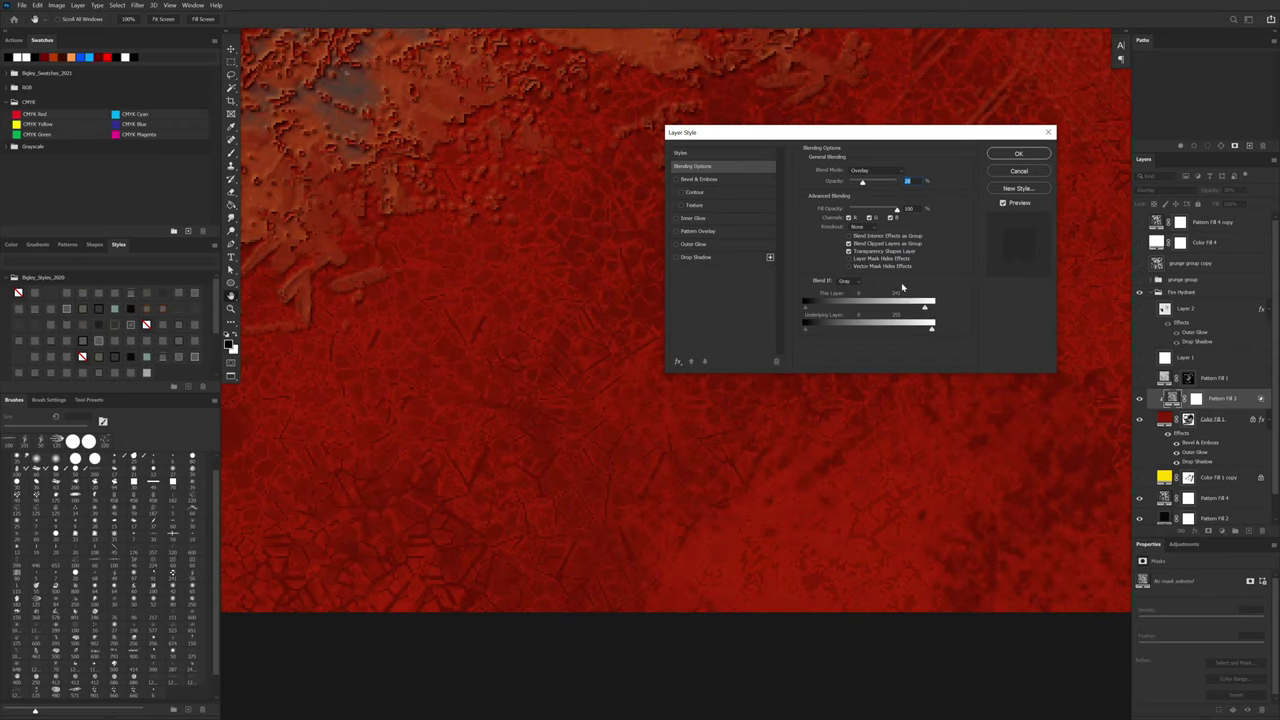
key(alt)
drag(924, 311, 896, 304)
Step: Split the black limit for This Layer into a soft transition of 13 / 74 and apply the blending options
drag(890, 133, 860, 88)
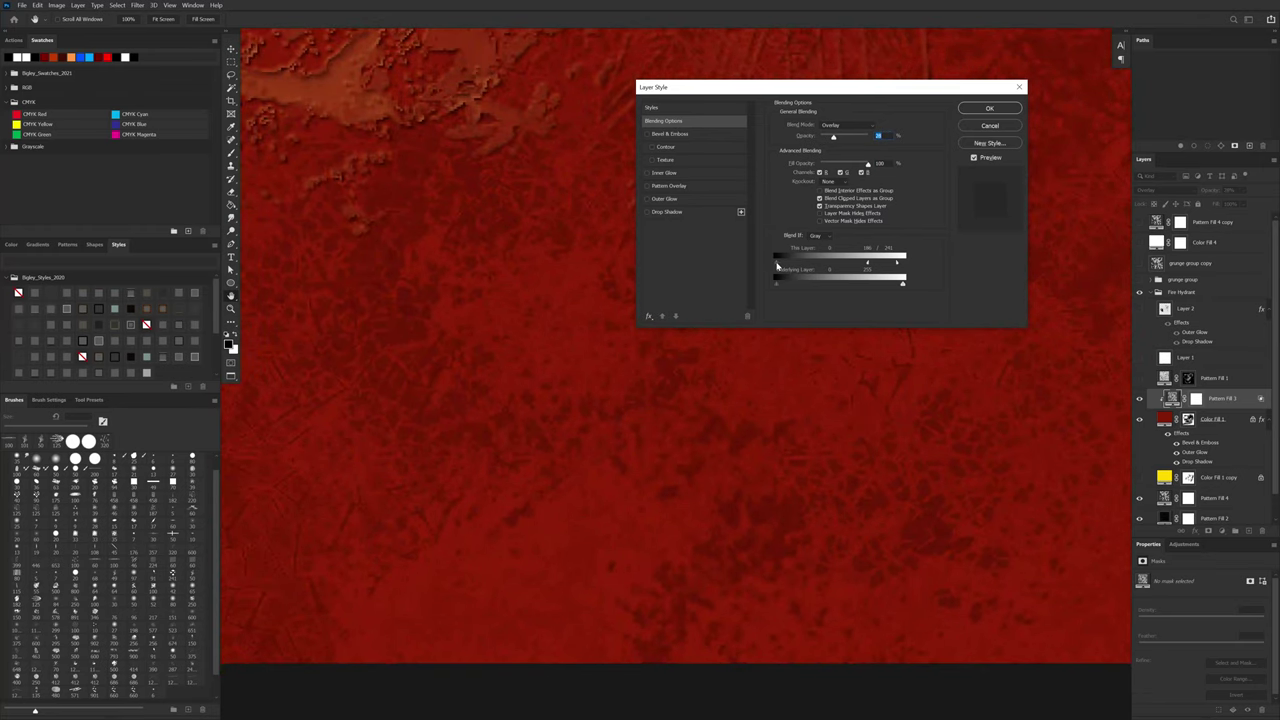
drag(777, 265, 781, 267)
key(alt)
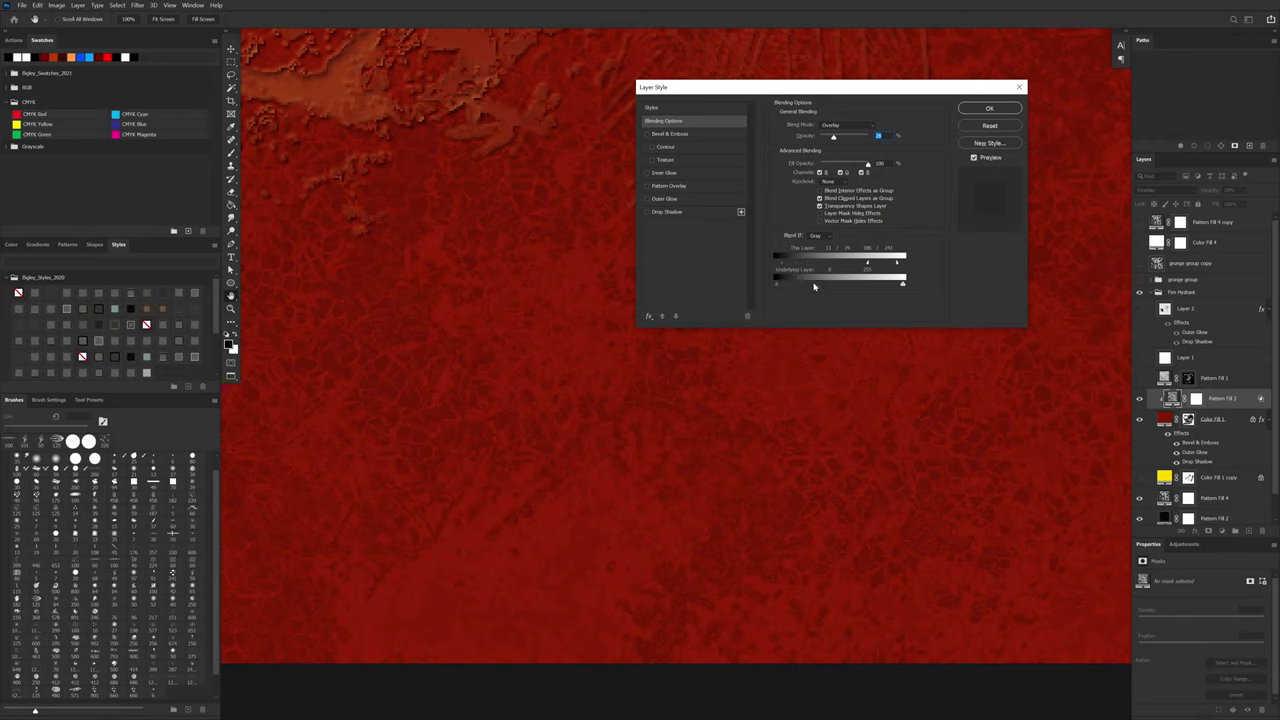
click(988, 110)
Step: Examine how the pattern texture blends into the red paint and worn areas, both over the whole canvas and close up
drag(988, 522, 926, 544)
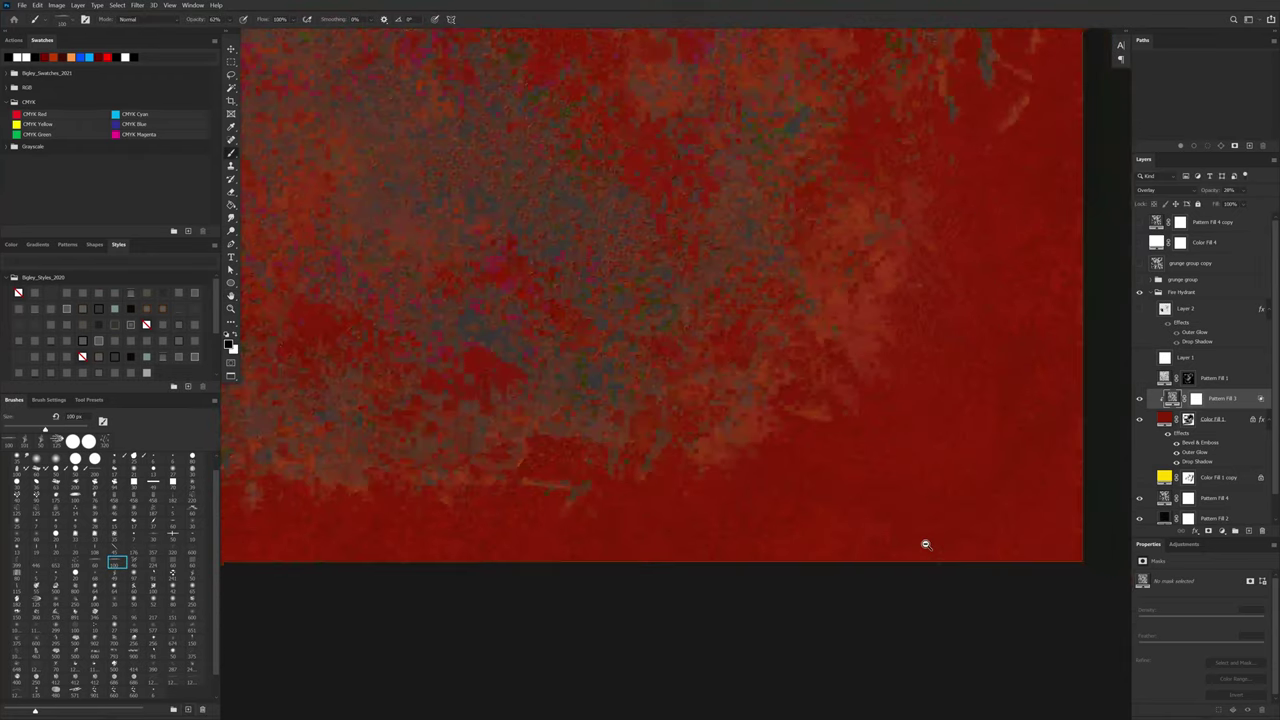
scroll(926, 544, down, 3)
scroll(994, 517, down, 4)
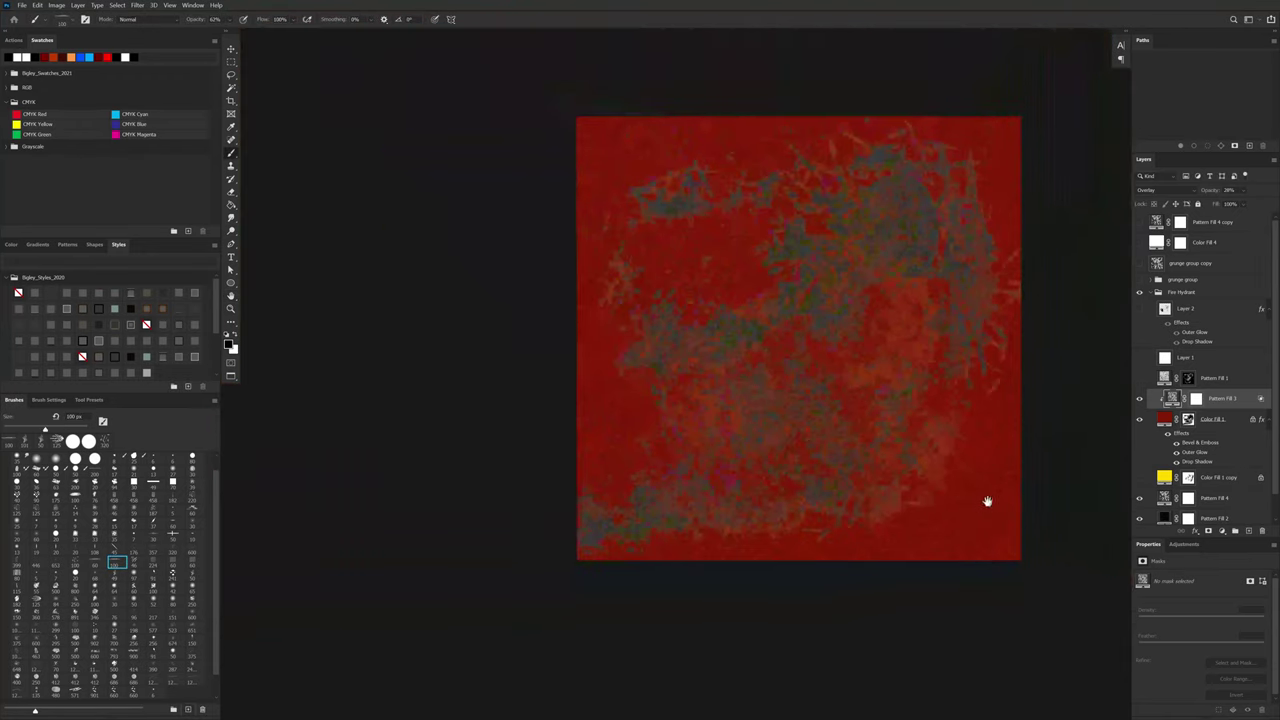
scroll(934, 423, up, 5)
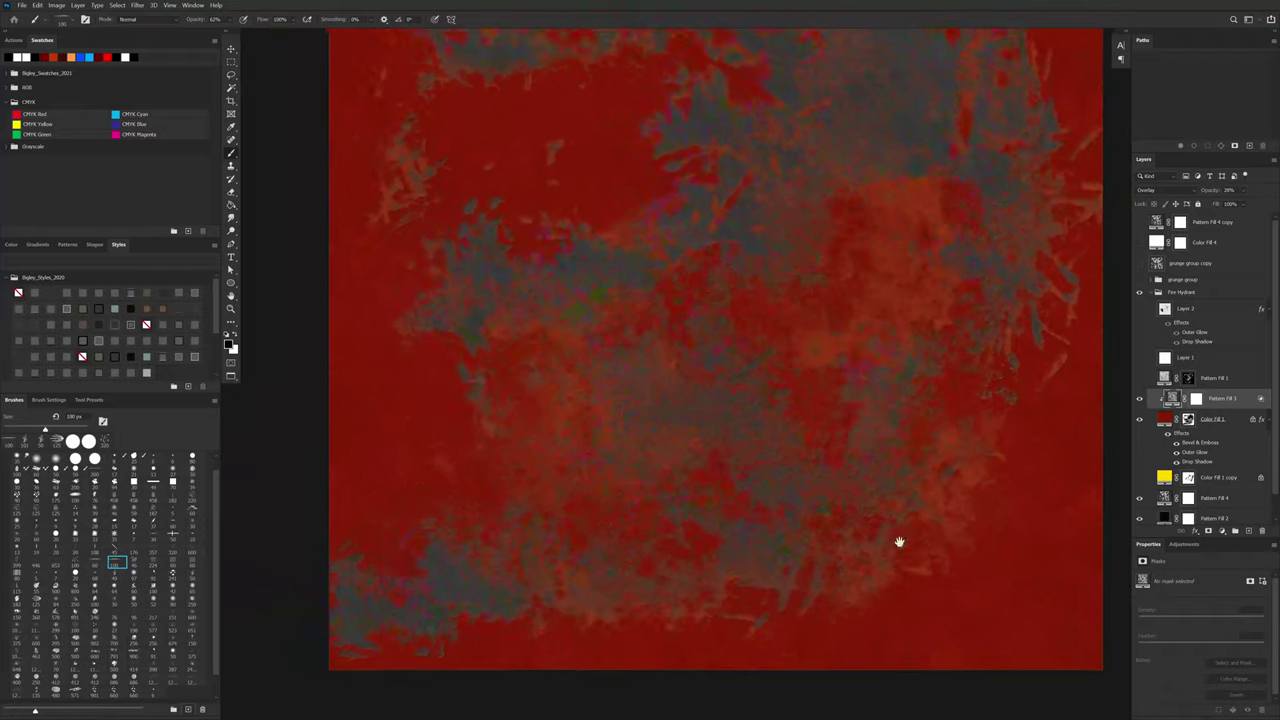
scroll(899, 542, up, 2)
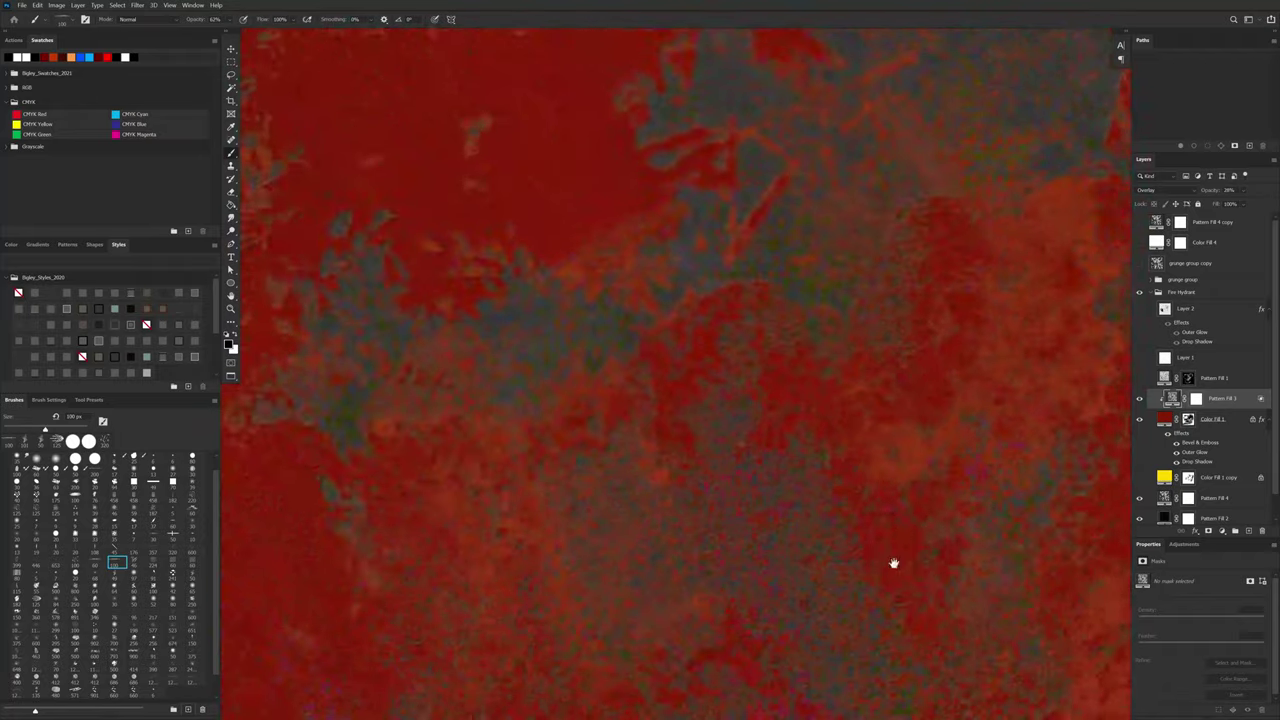
scroll(904, 520, down, 3)
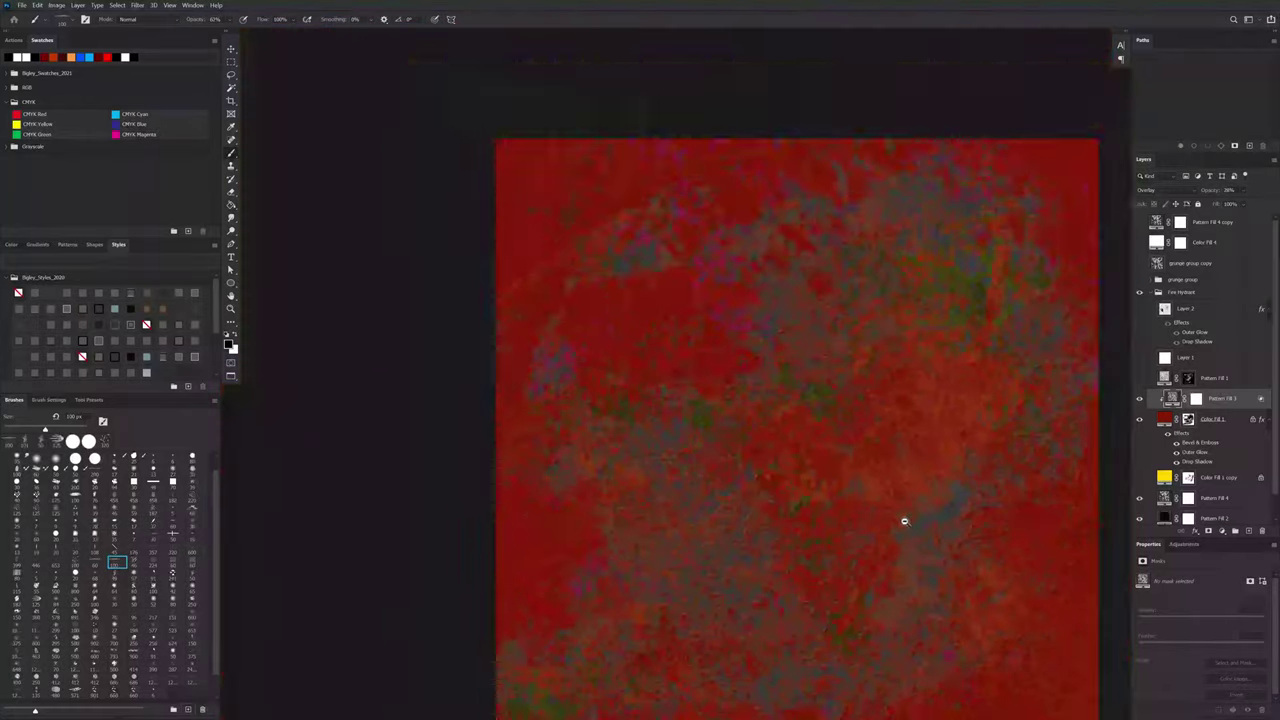
scroll(904, 520, up, 4)
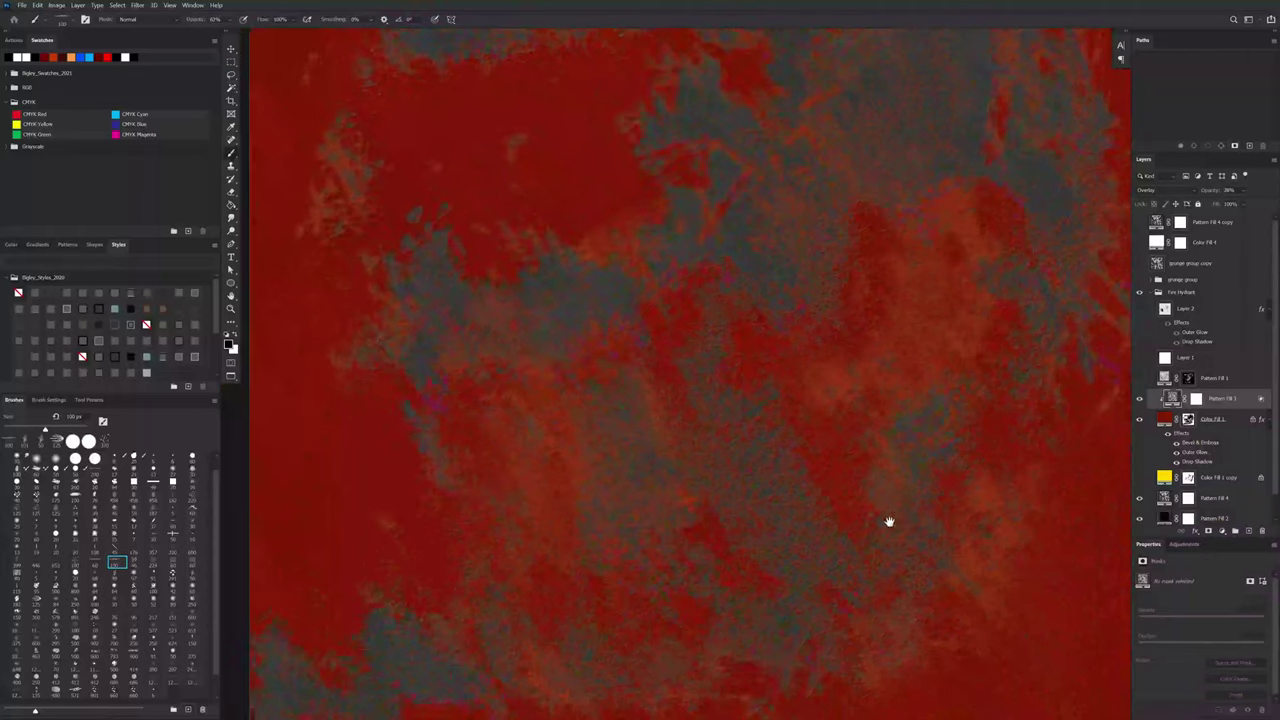
scroll(889, 521, down, 2)
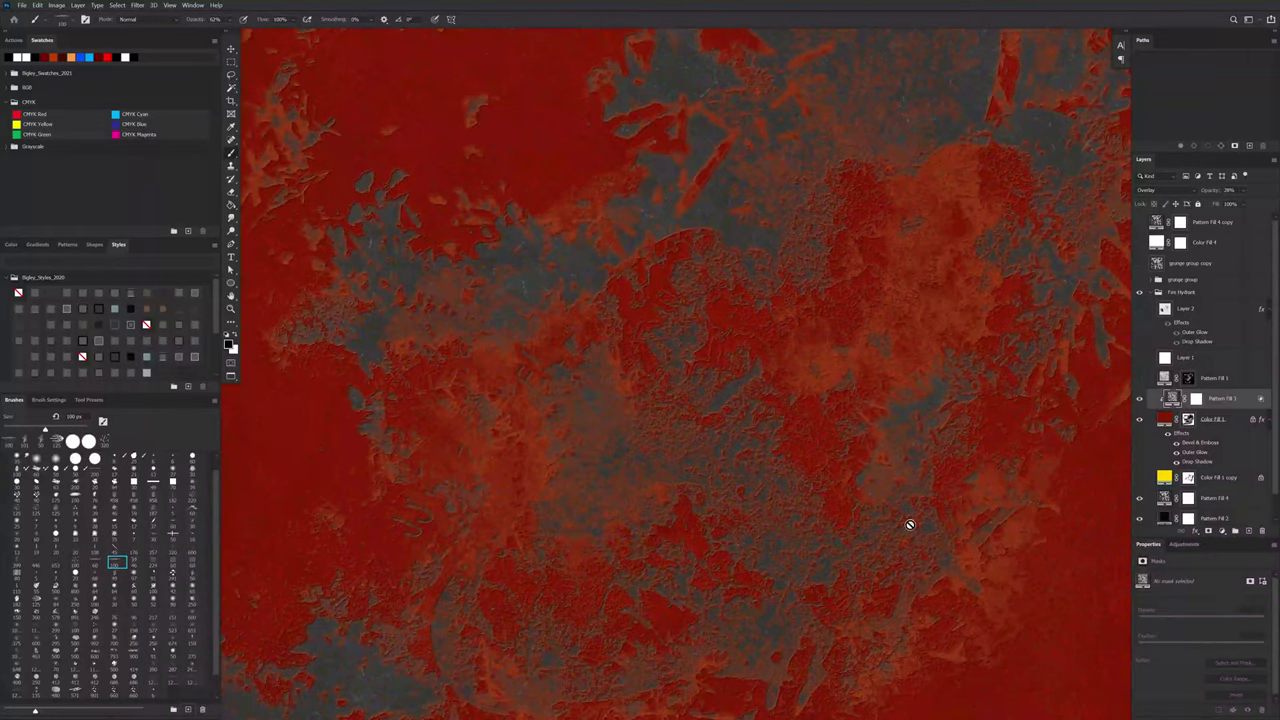